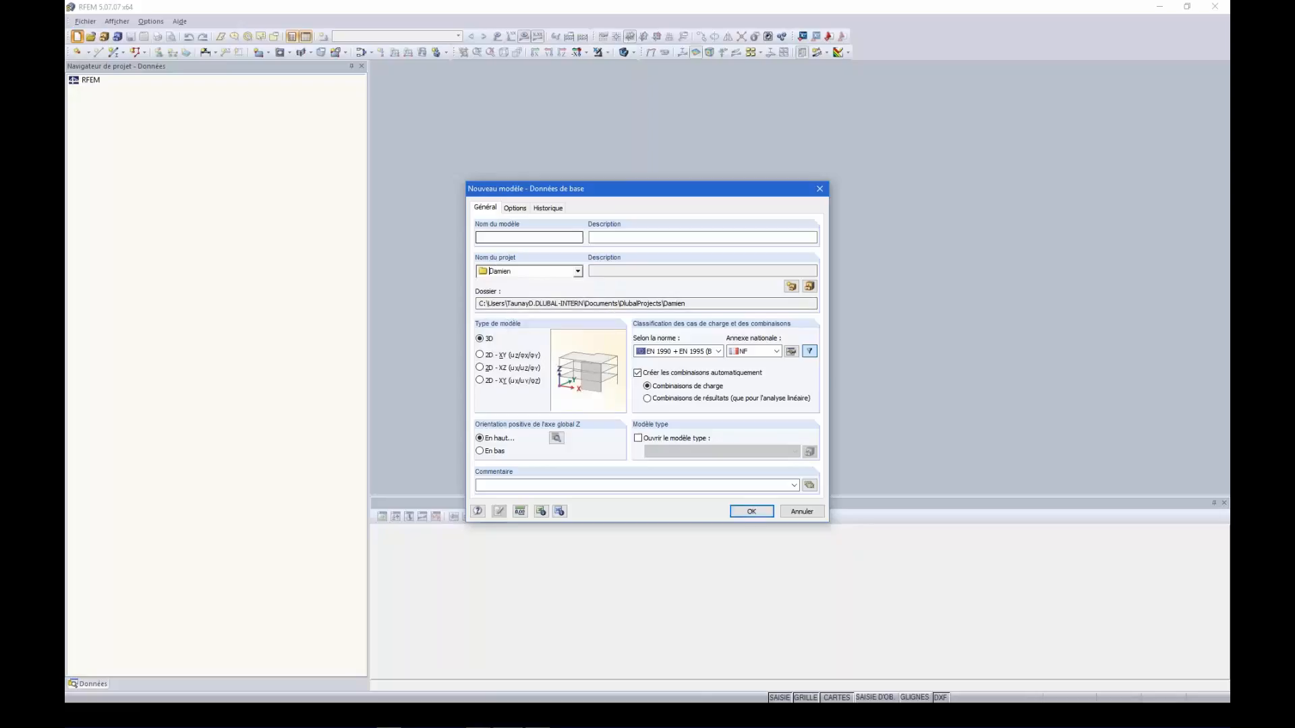
- Create a 3D model named Webinaire CLT with standard EN 1990 + EN 1995 (Bois) and the French NF national annex
left_click_drag(534, 185, 544, 142)
left_click(522, 193)
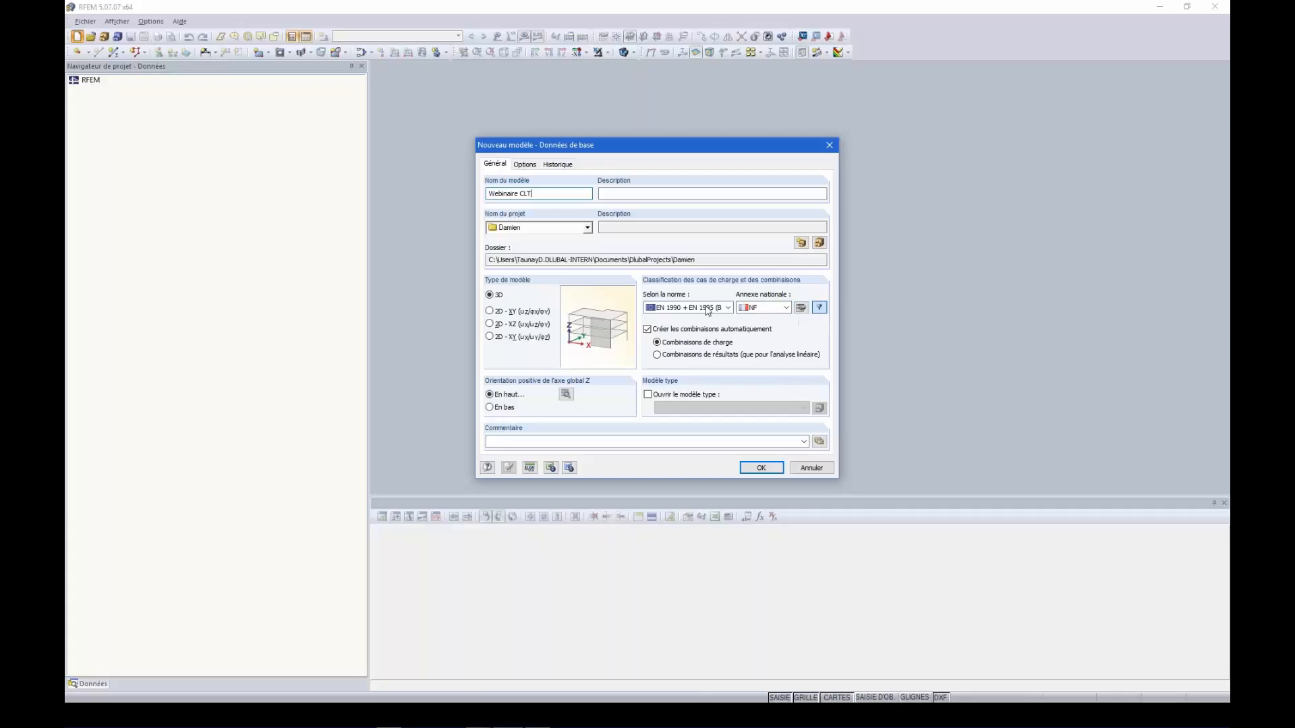
left_click(729, 308)
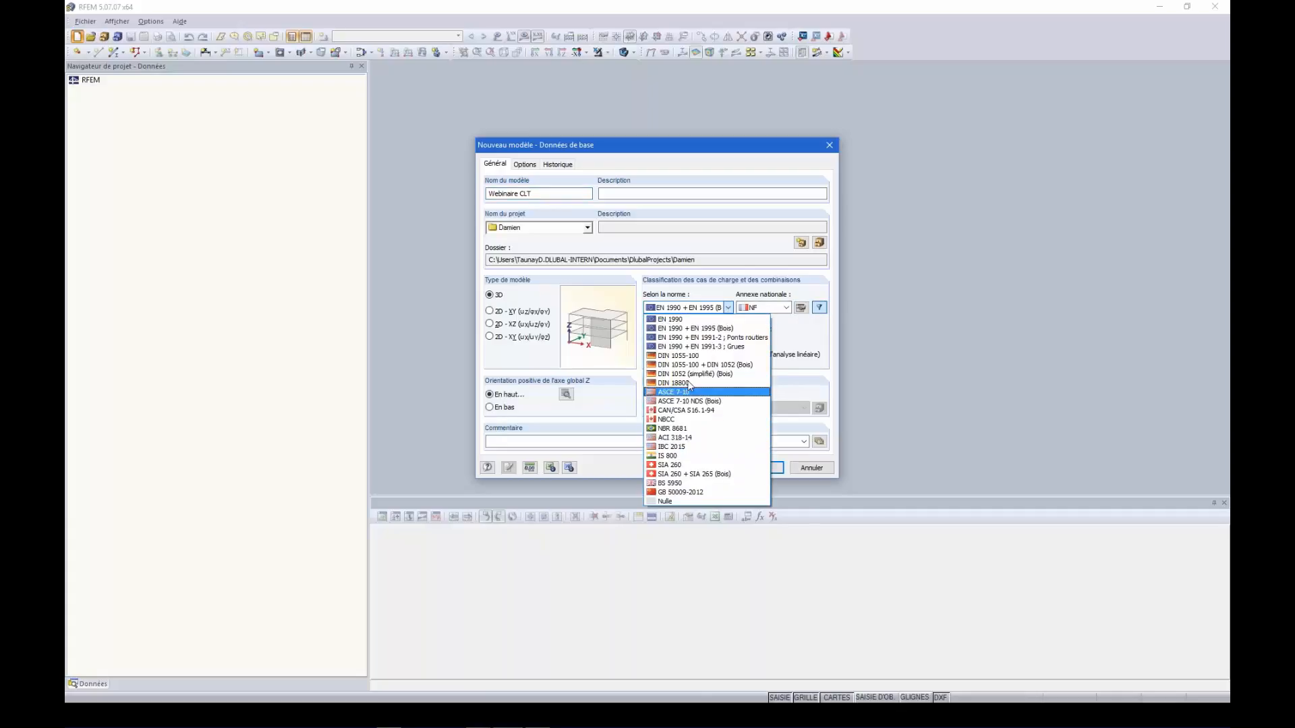
left_click(713, 329)
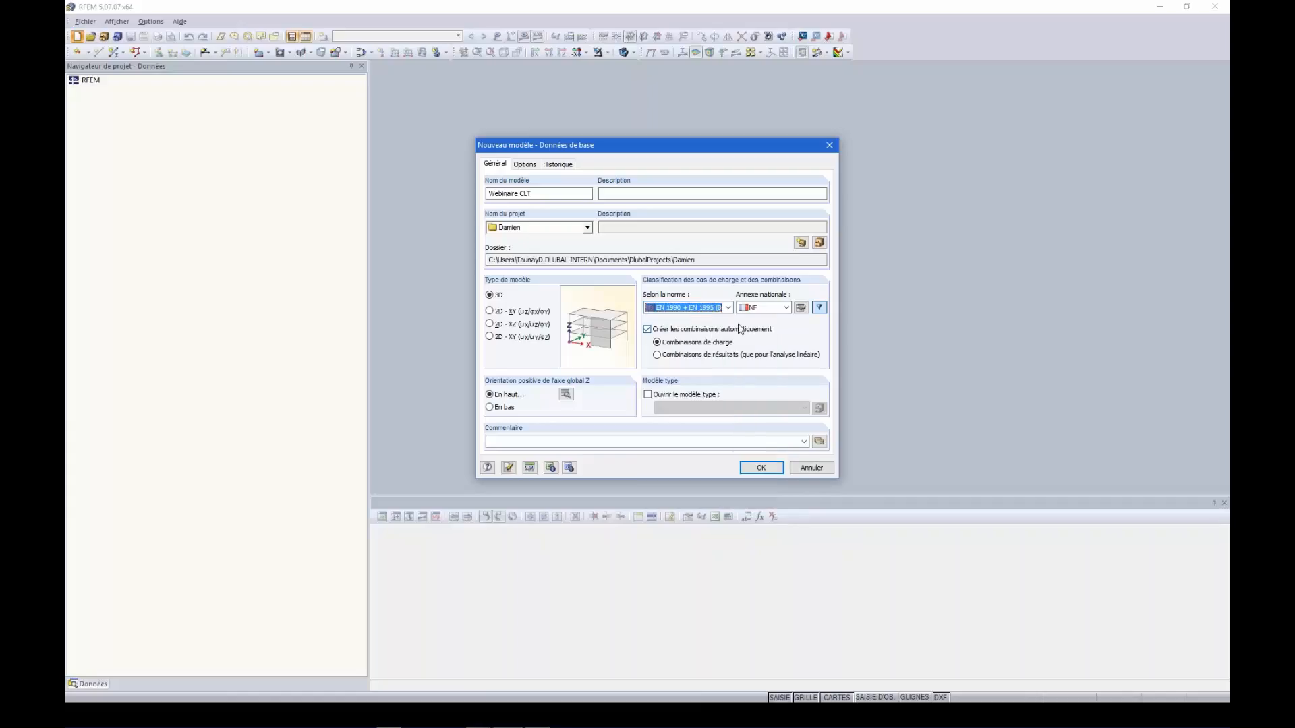
left_click(779, 311)
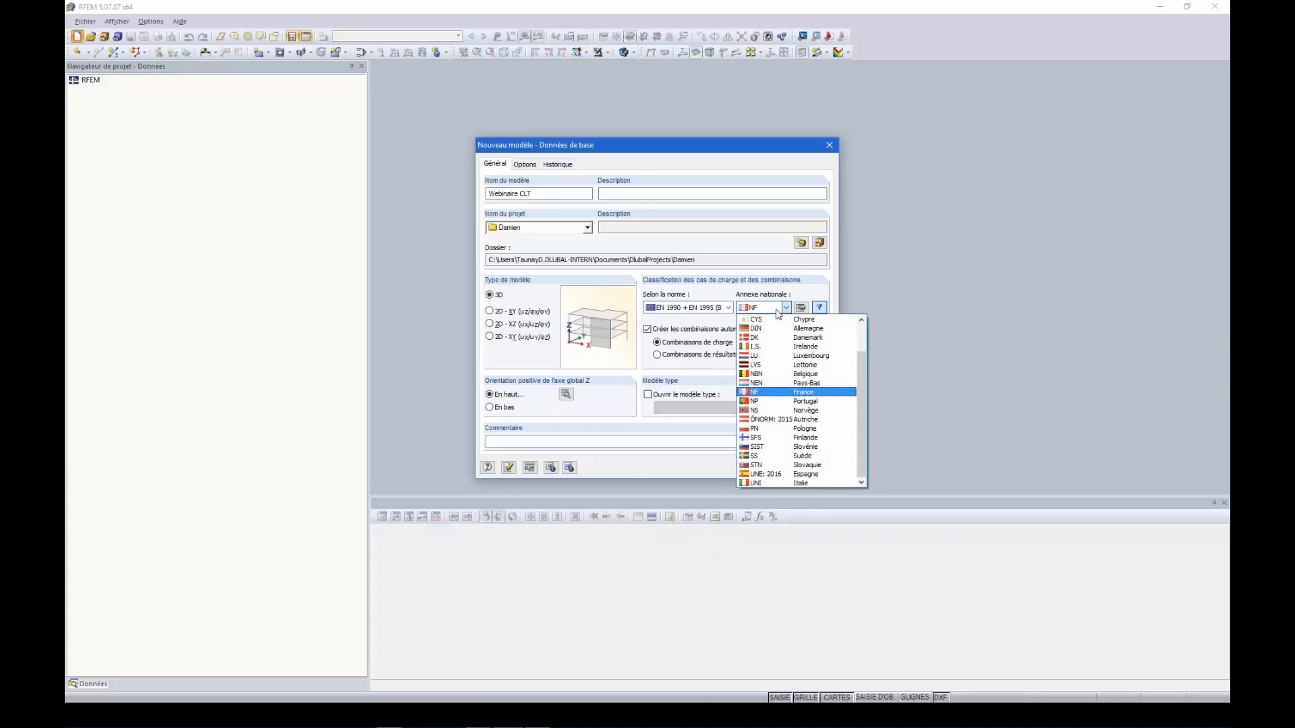
left_click(652, 379)
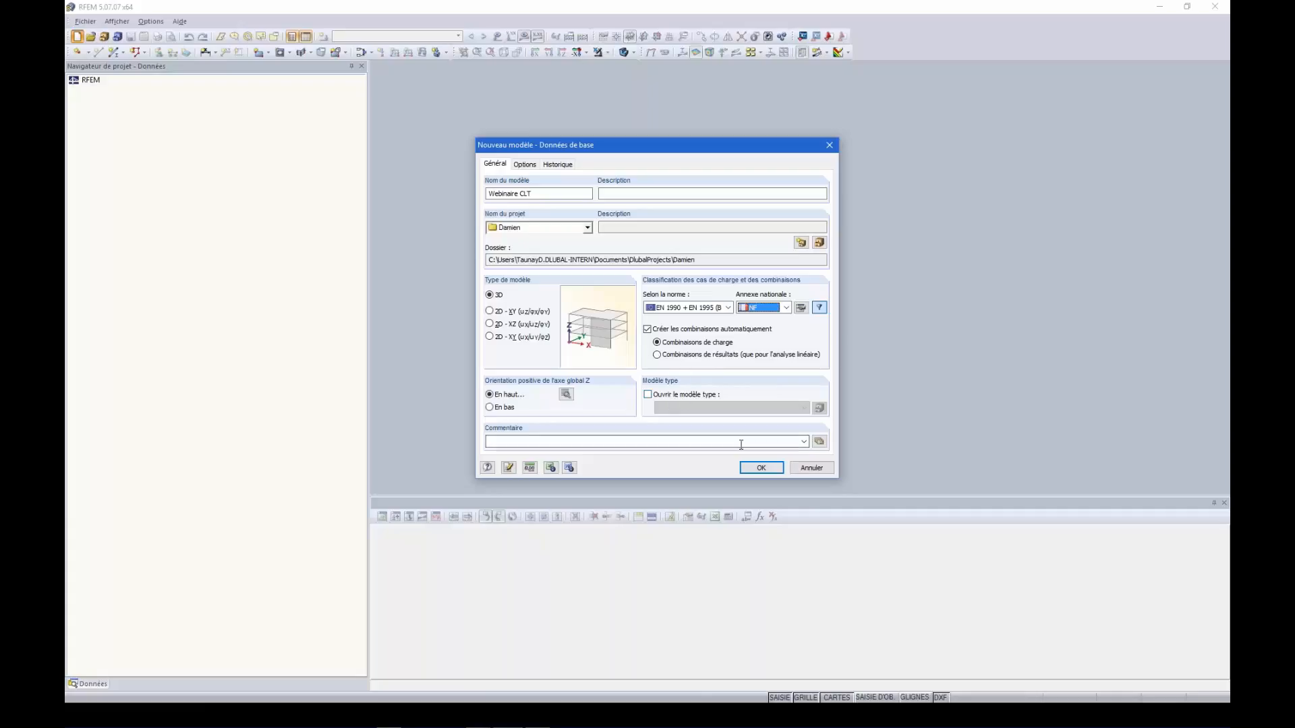
left_click(762, 470)
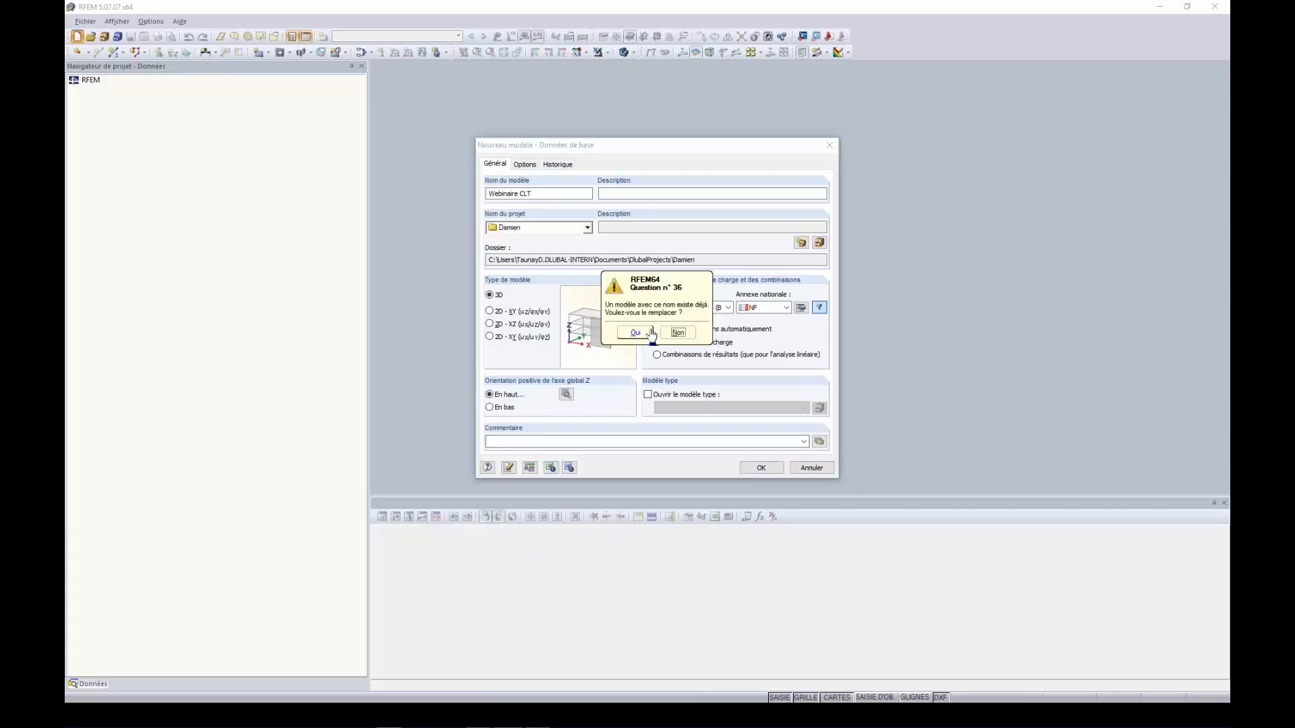
left_click(677, 333)
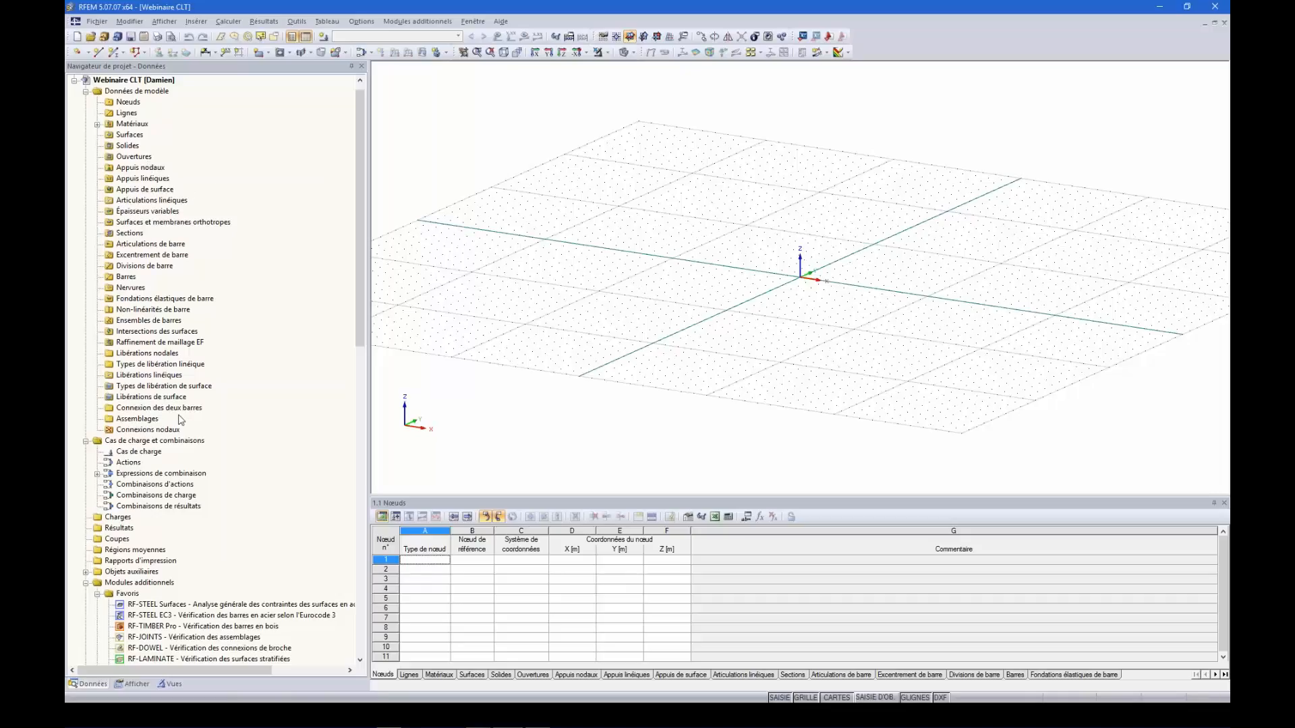
- Look through the project navigator's model data and add-on modules, its display options and its user-defined views
scroll(180, 421, "down", 1)
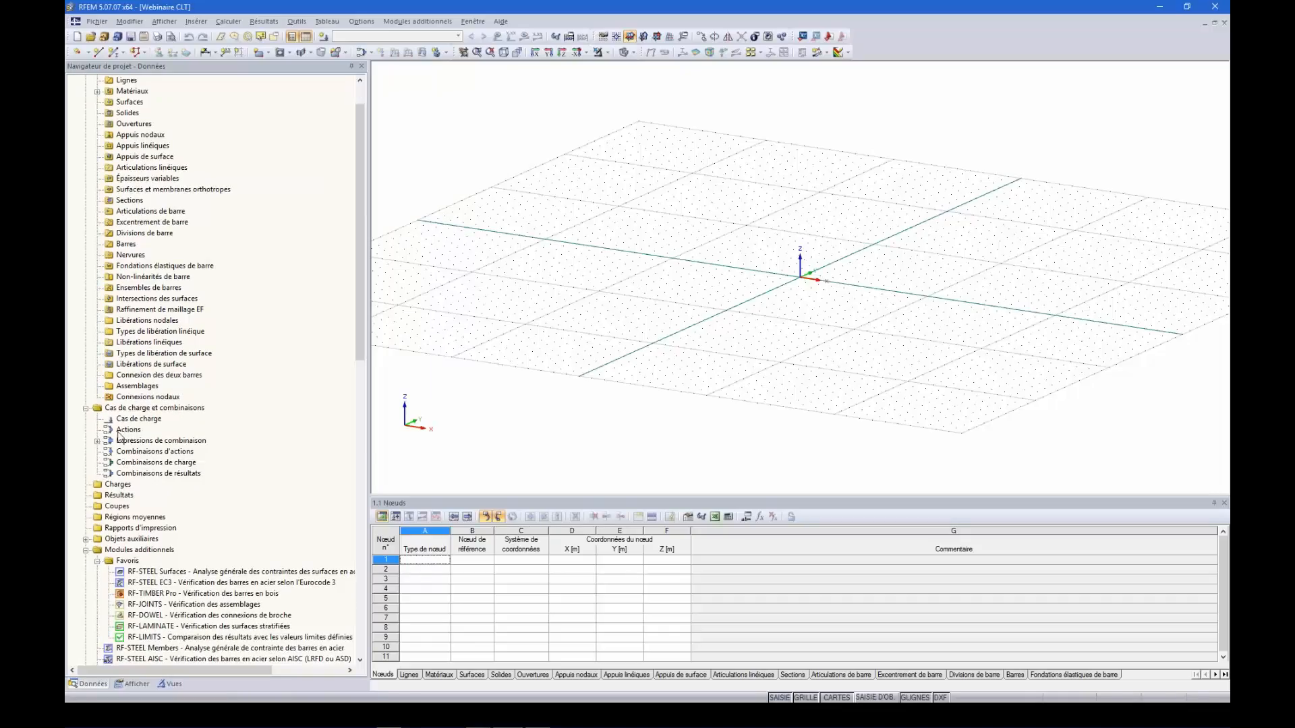
scroll(145, 598, "down", 2)
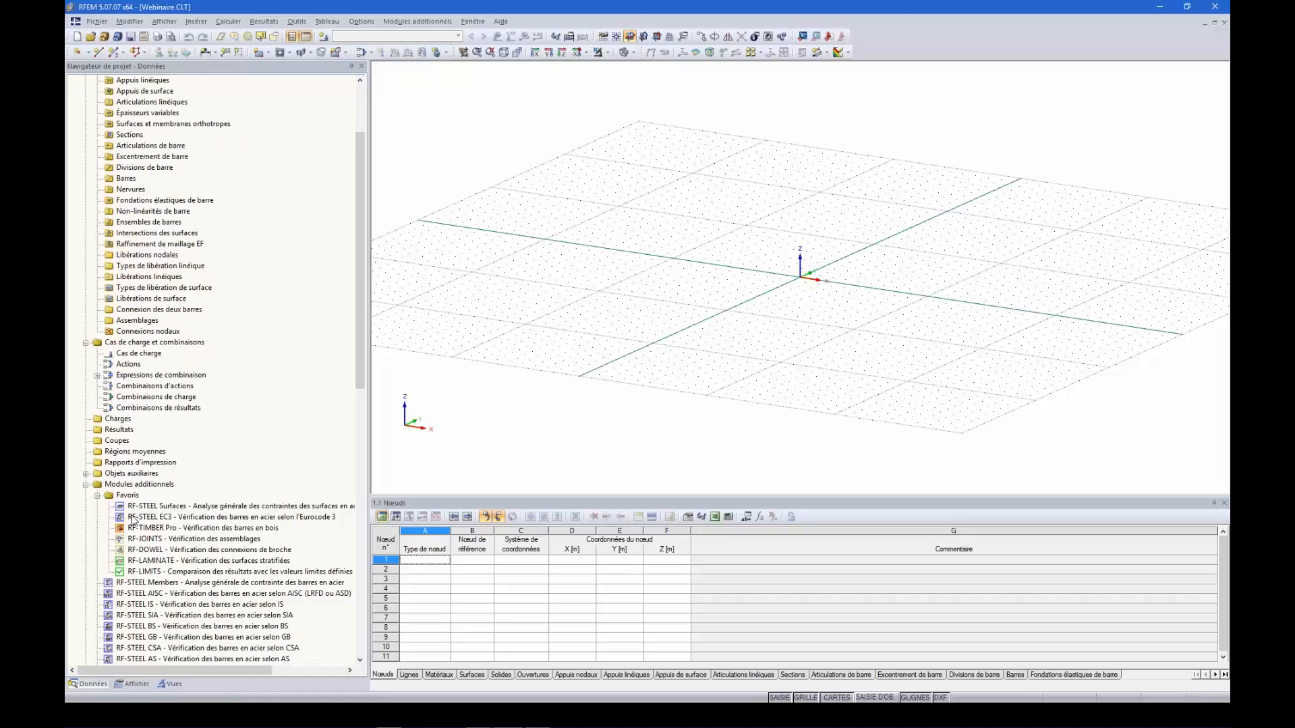
scroll(135, 521, "down", 2)
scroll(135, 521, "down", 1)
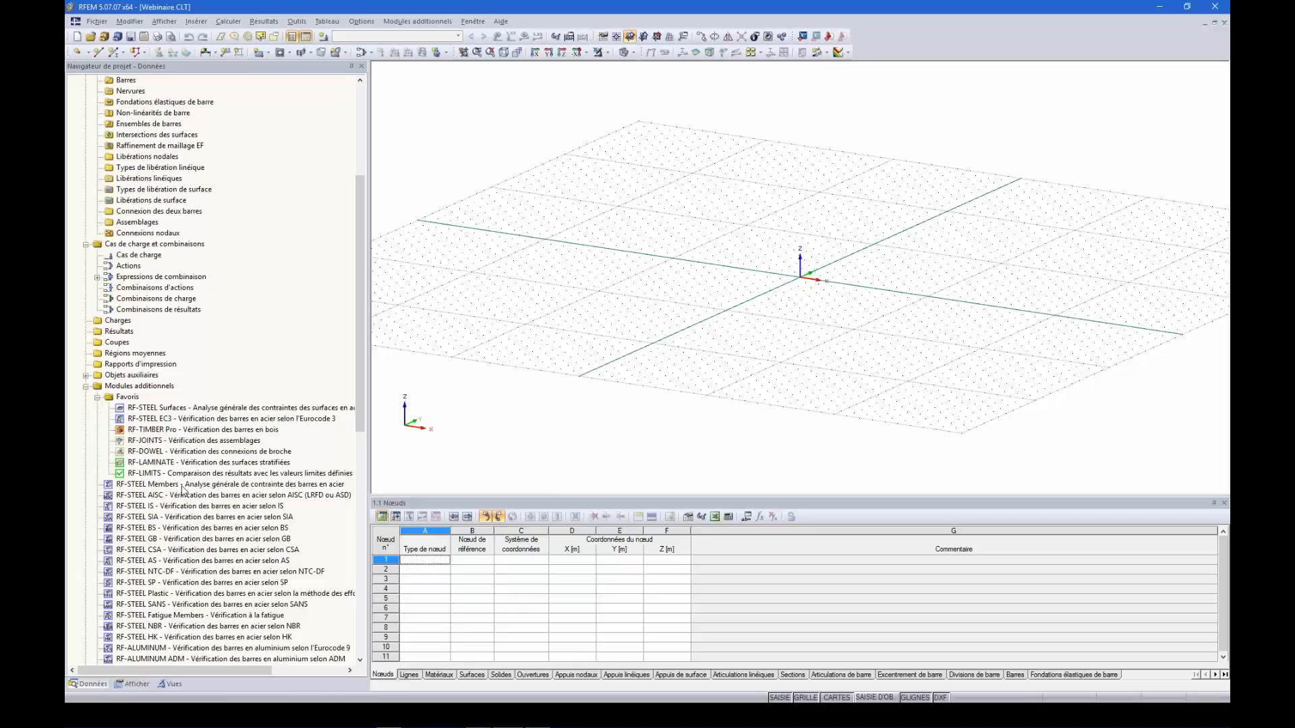
left_click(135, 684)
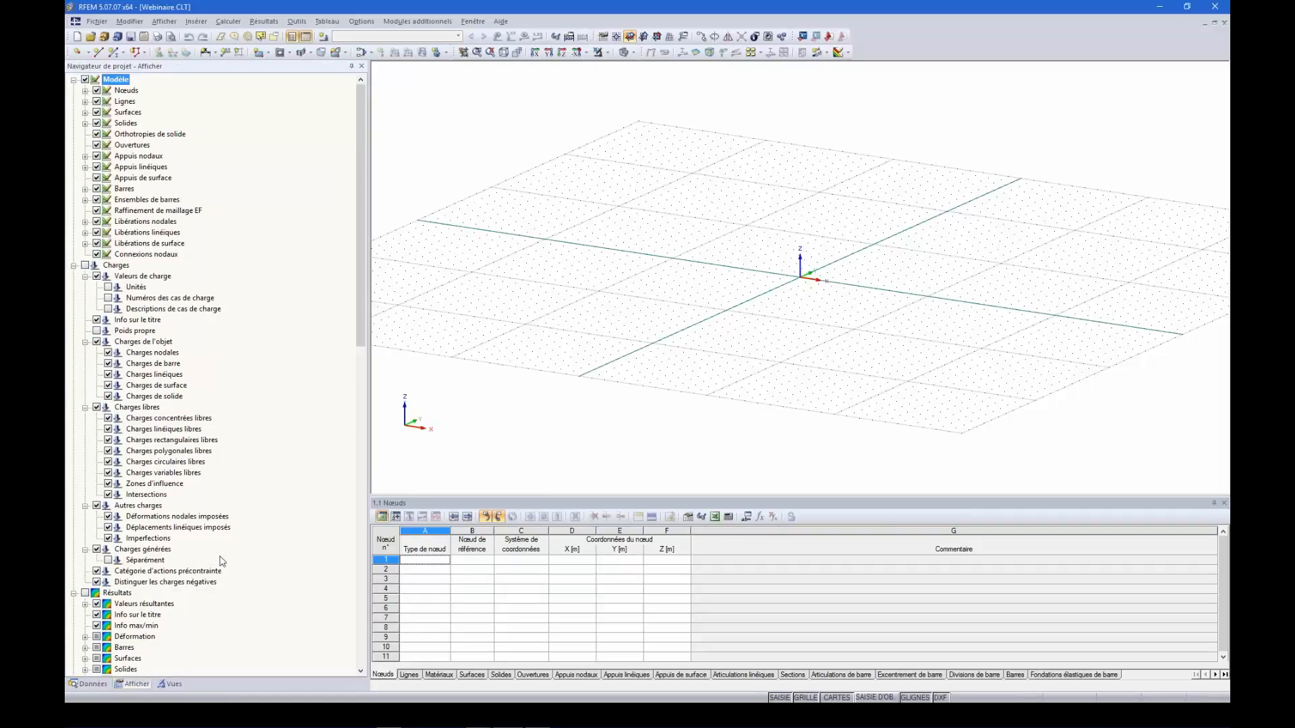
left_click(173, 684)
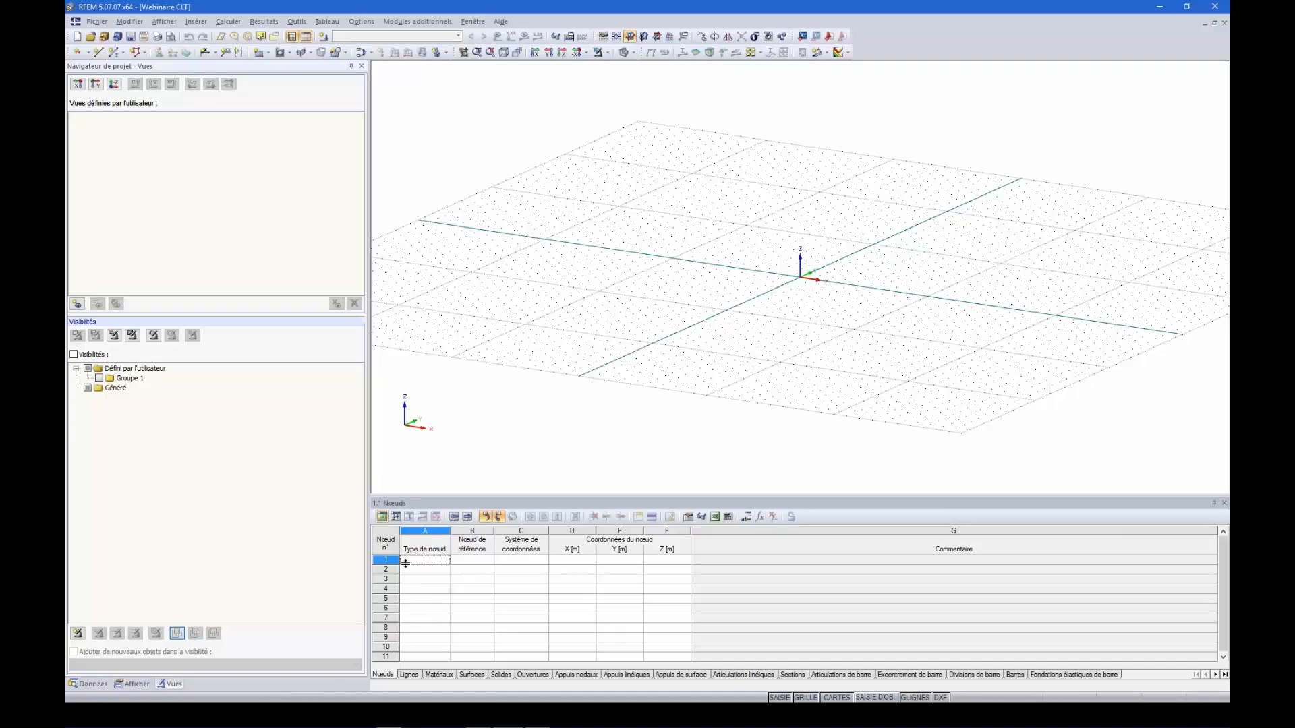
- Enlarge the model view by shrinking the node table and narrowing the project navigator, and return the navigator to the model data
left_click_drag(405, 561, 406, 569)
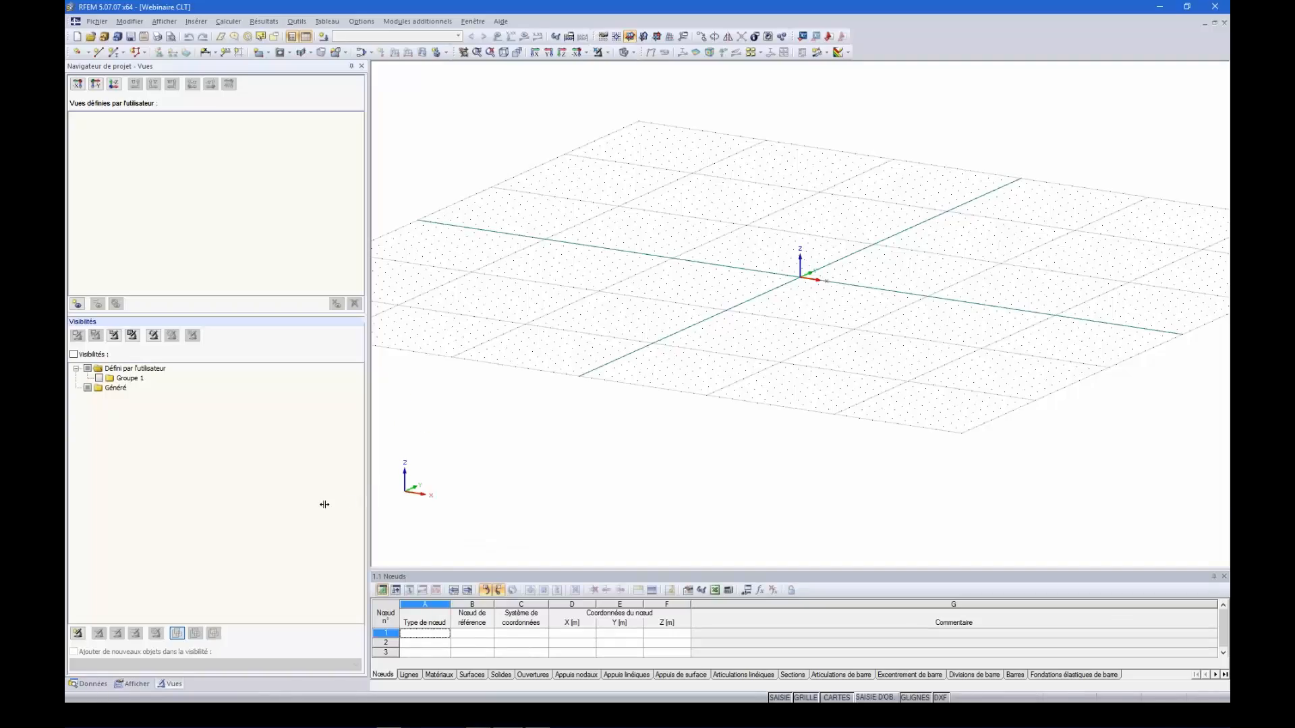
left_click_drag(286, 506, 271, 506)
left_click(88, 683)
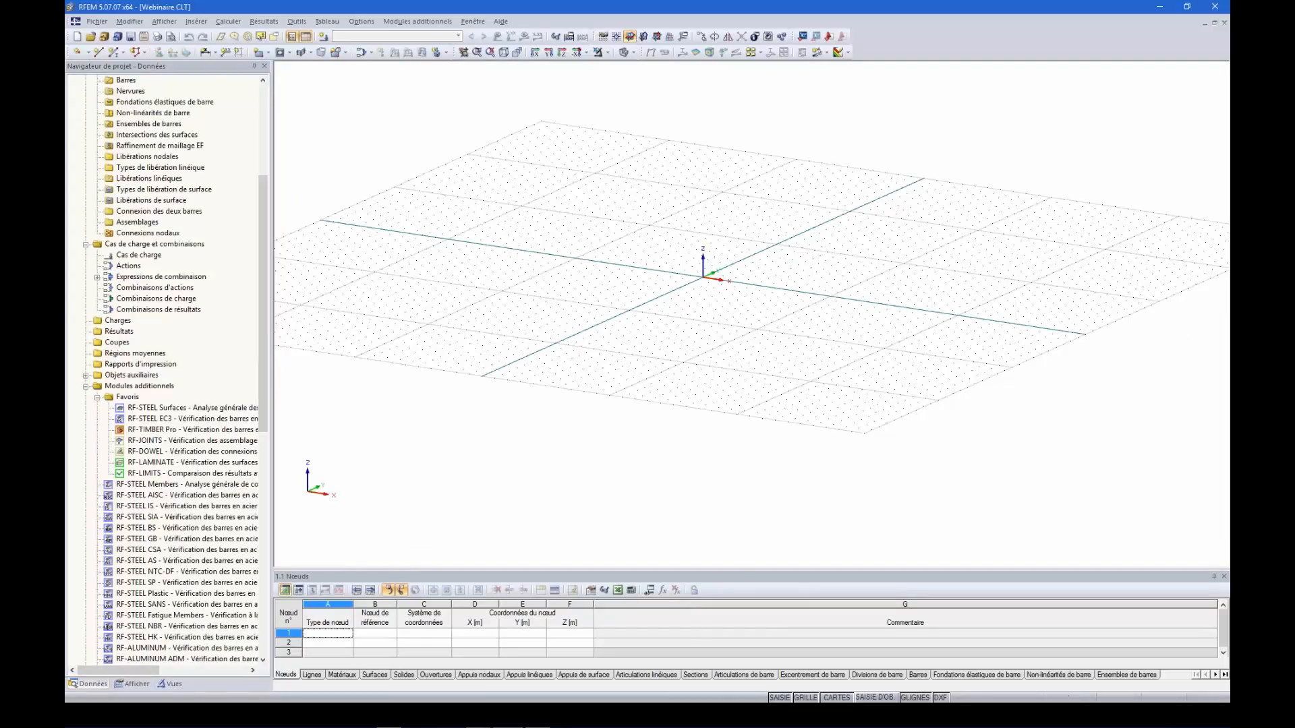
left_click_drag(286, 391, 304, 390)
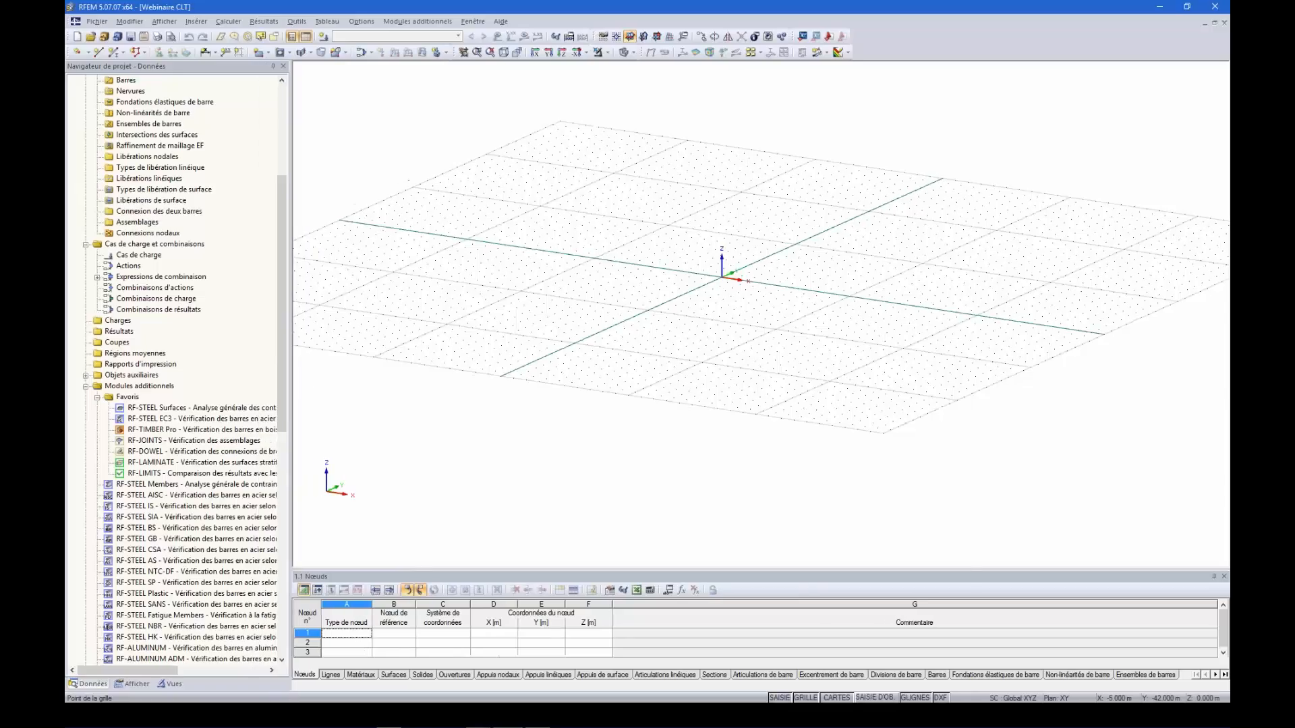
- Add a guideline parallel to X at y = 12 m in the XY work plane settings
scroll(578, 191, "down", 3)
middle_click_drag(930, 310, 820, 335, "ctrl")
scroll(771, 211, "up", 5)
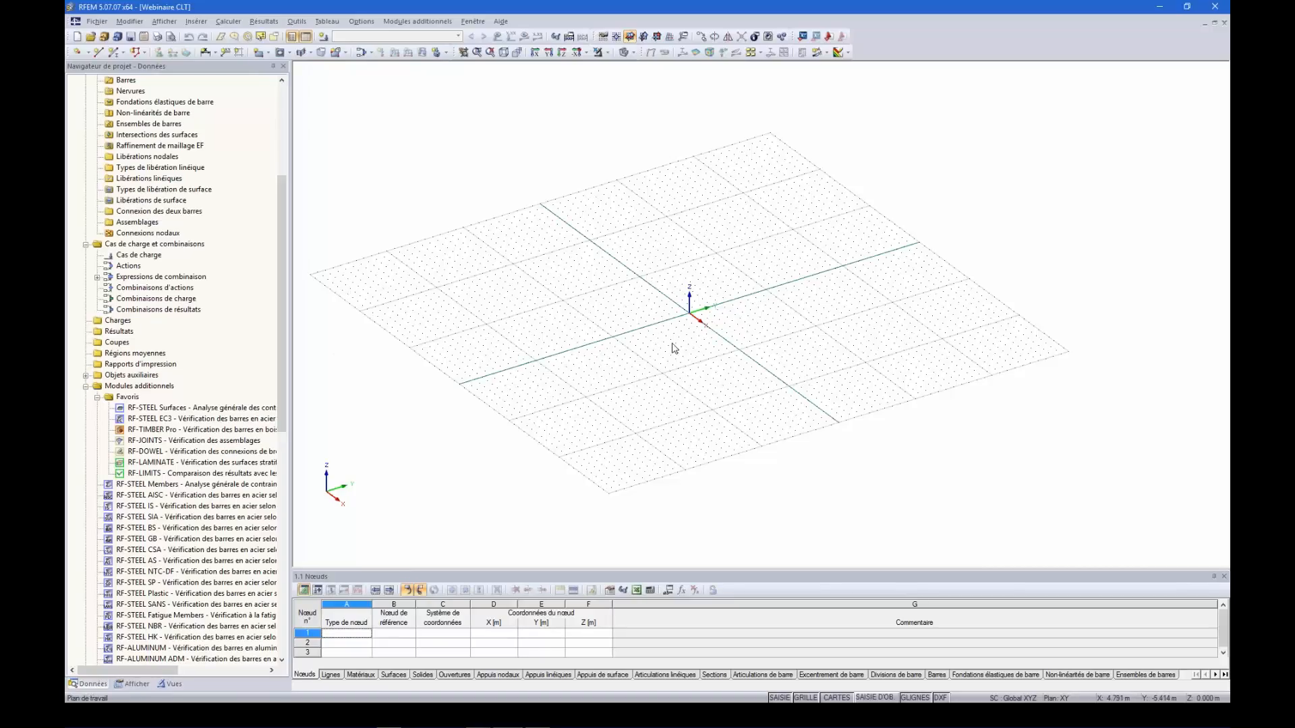
right_click(652, 331)
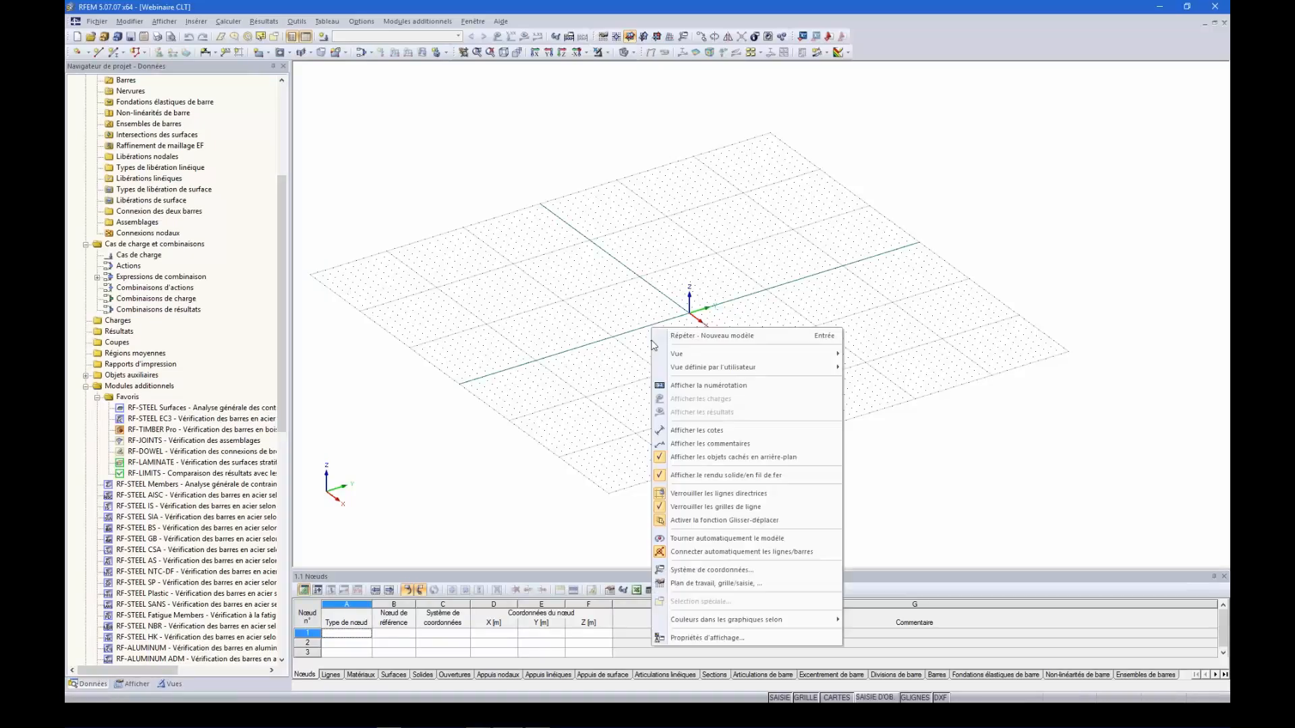
left_click(683, 584)
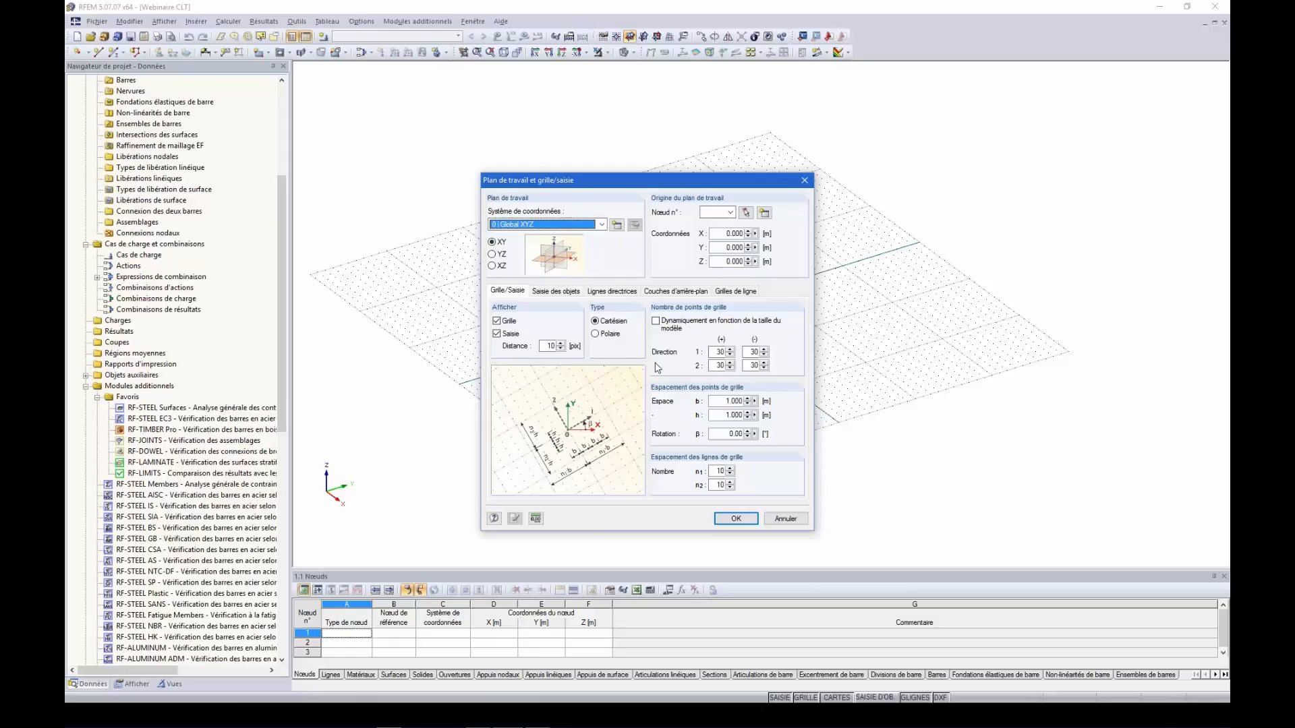
left_click(604, 294)
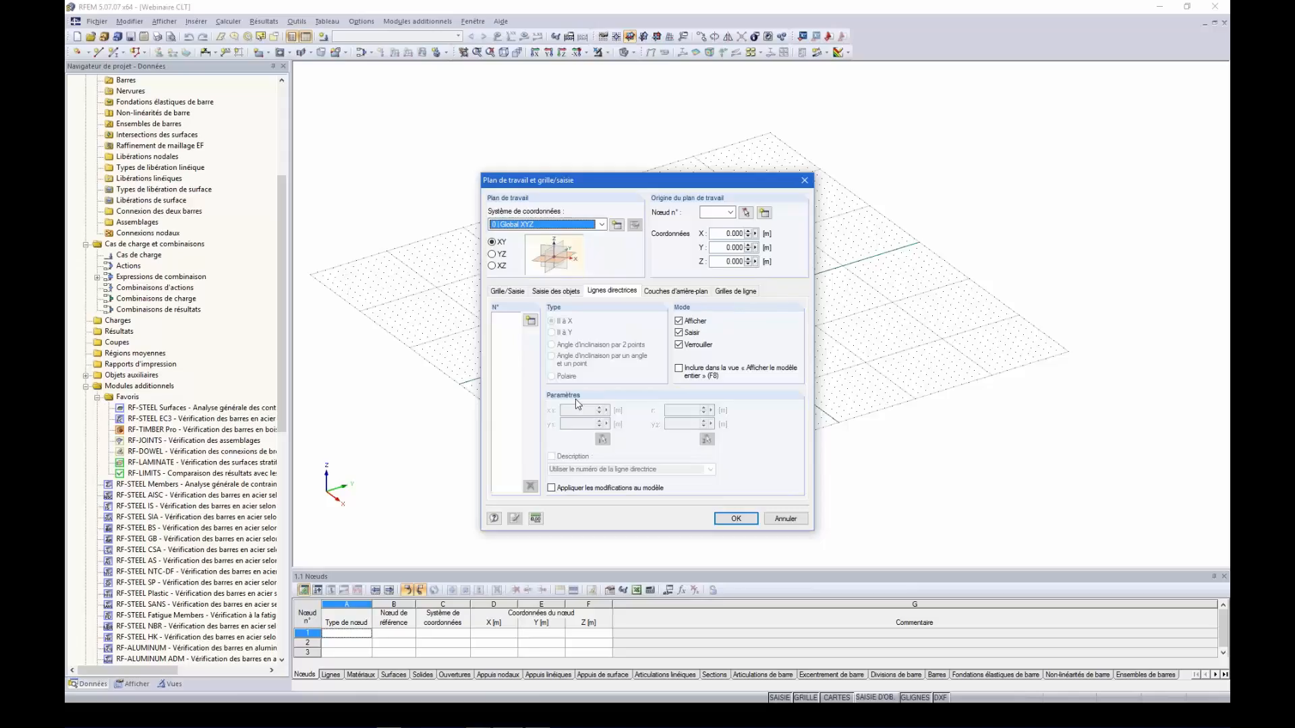
left_click_drag(585, 182, 408, 155)
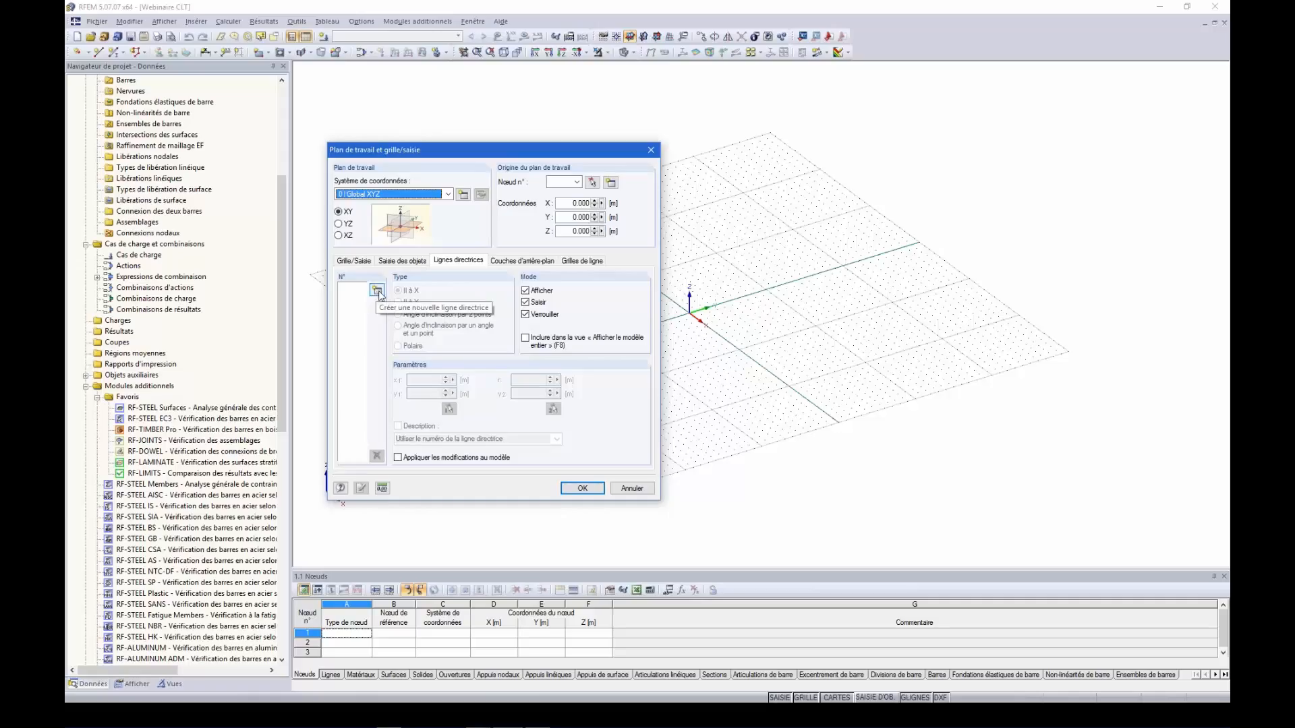
left_click(378, 291)
left_click(378, 291)
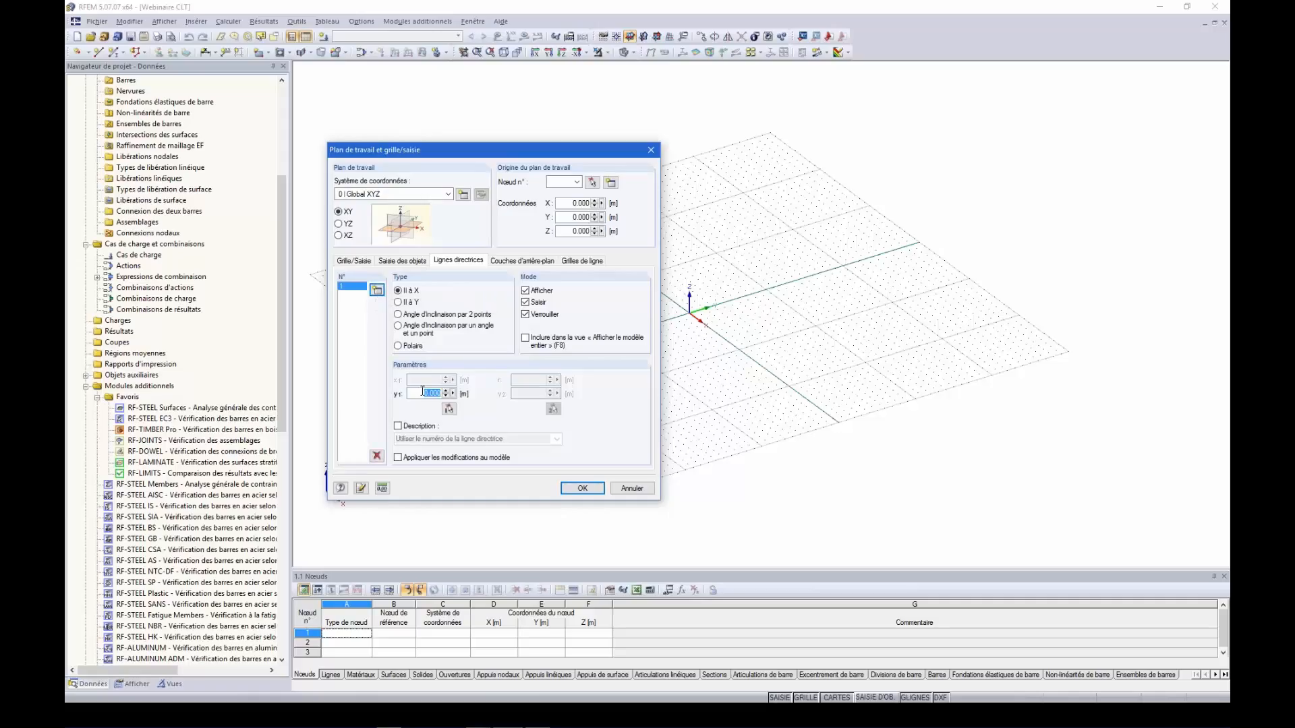
left_click(423, 393)
double_click(423, 393)
type("12")
- Add a second guideline parallel to Y at x = 6 m and apply the work plane settings
left_click(377, 291)
left_click(398, 302)
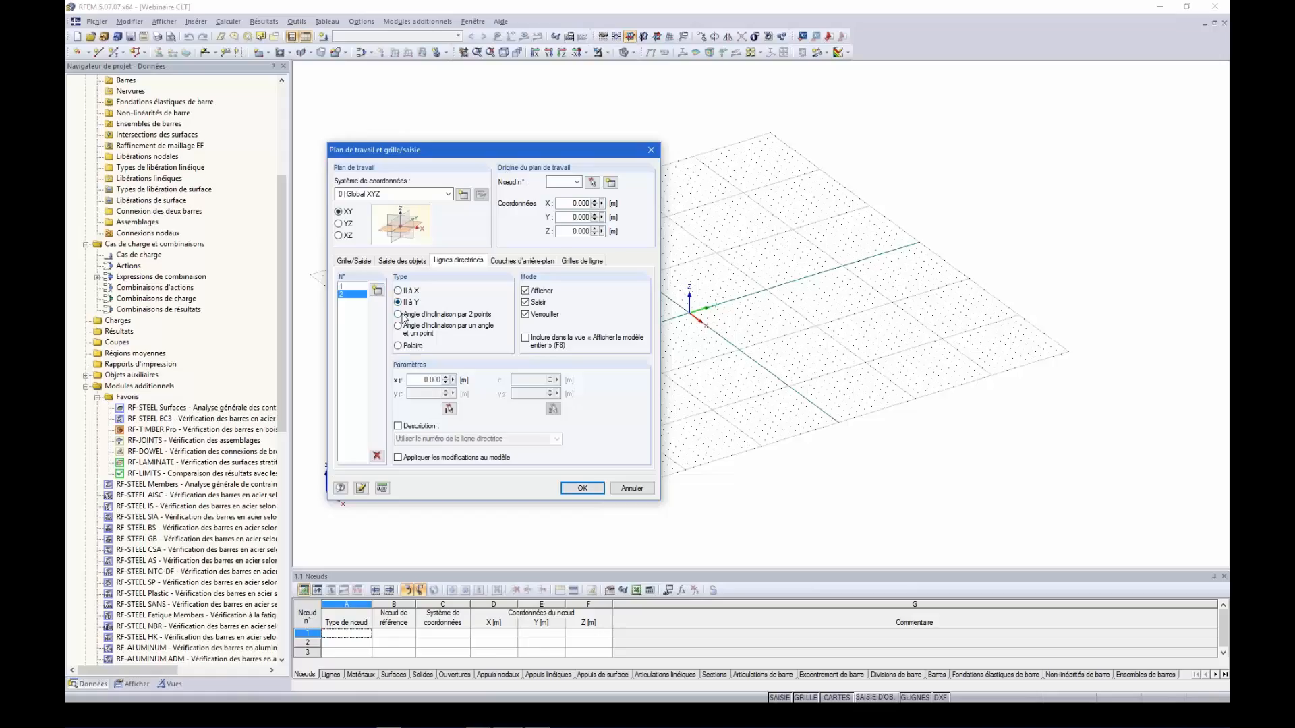
double_click(419, 380)
type("6")
left_click(573, 489)
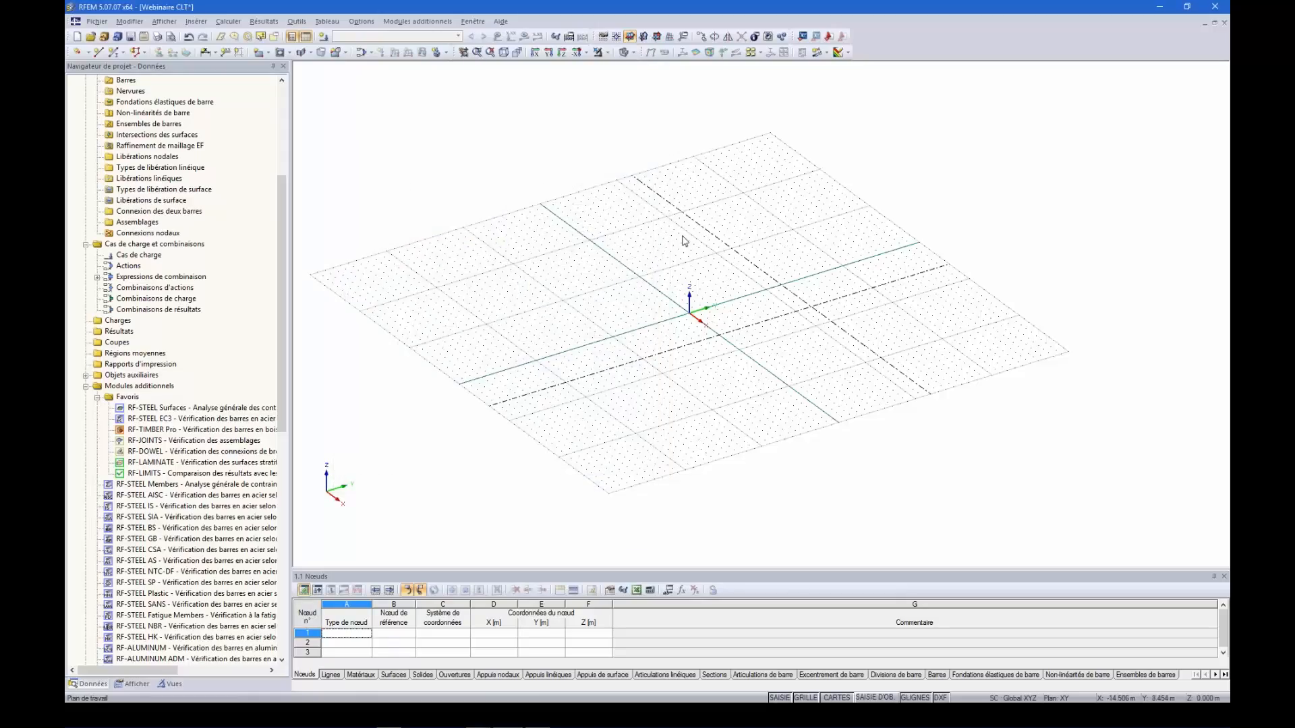
mouse_move(742, 344)
middle_mouse_down("ctrl")
mouse_move(856, 364)
mouse_move(741, 354)
middle_mouse_up("ctrl")
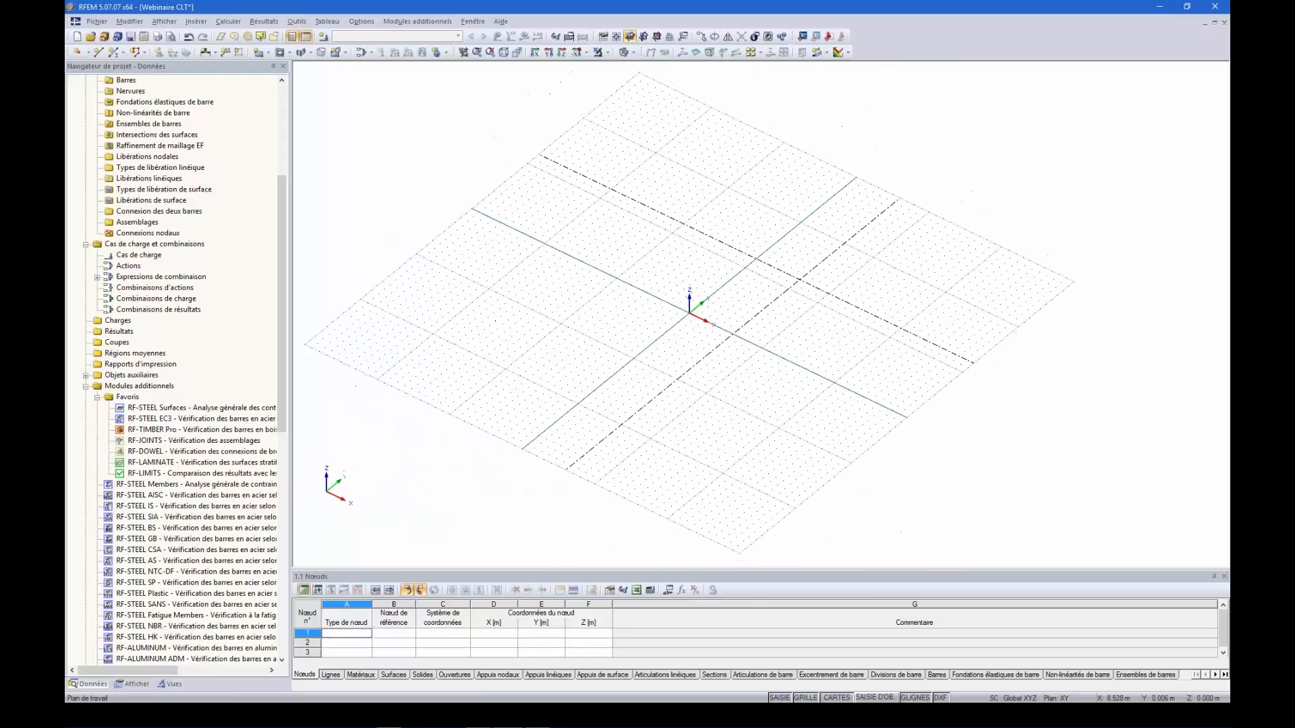
scroll(815, 266, "up", 5)
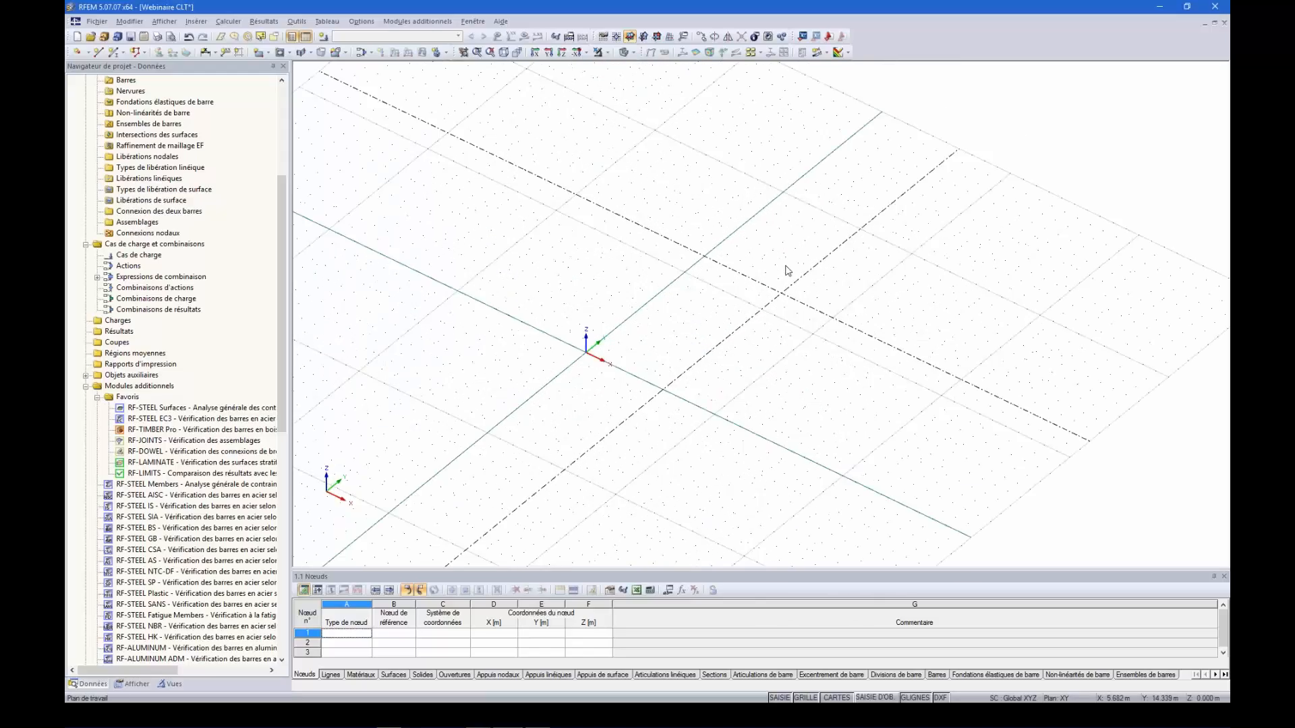
scroll(769, 281, "up", 2)
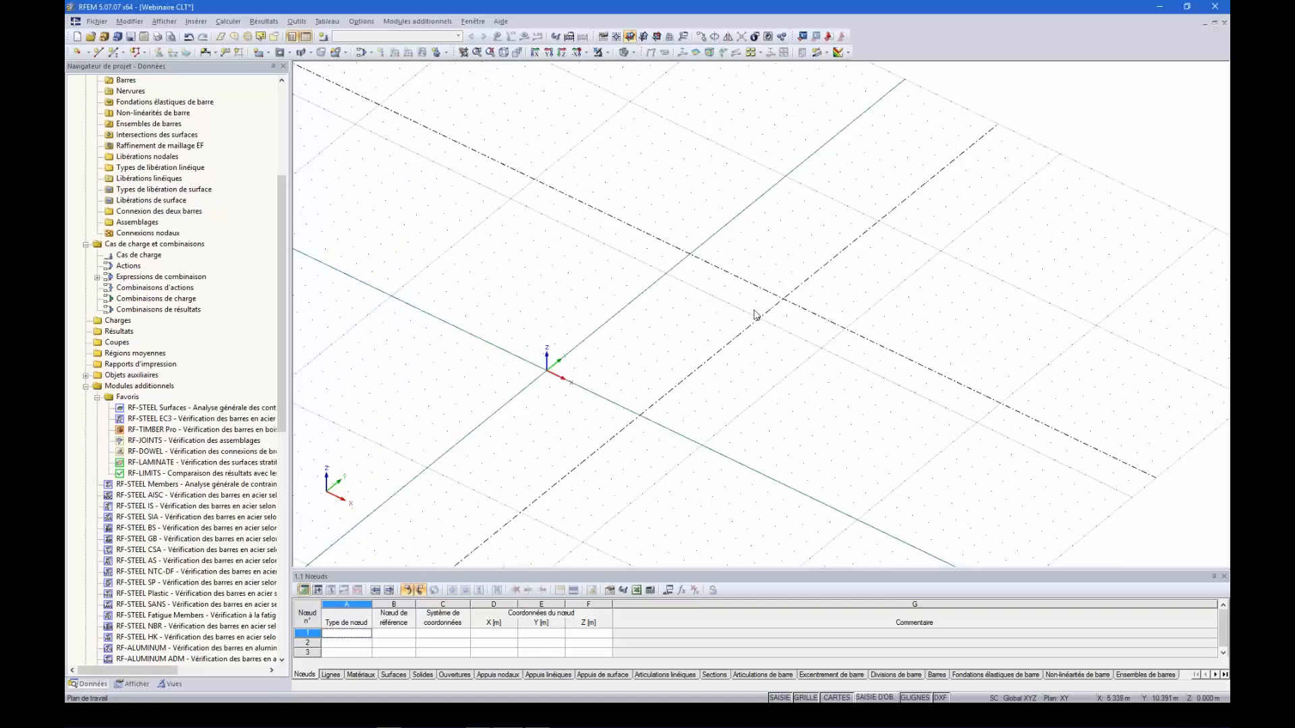
left_click(98, 52)
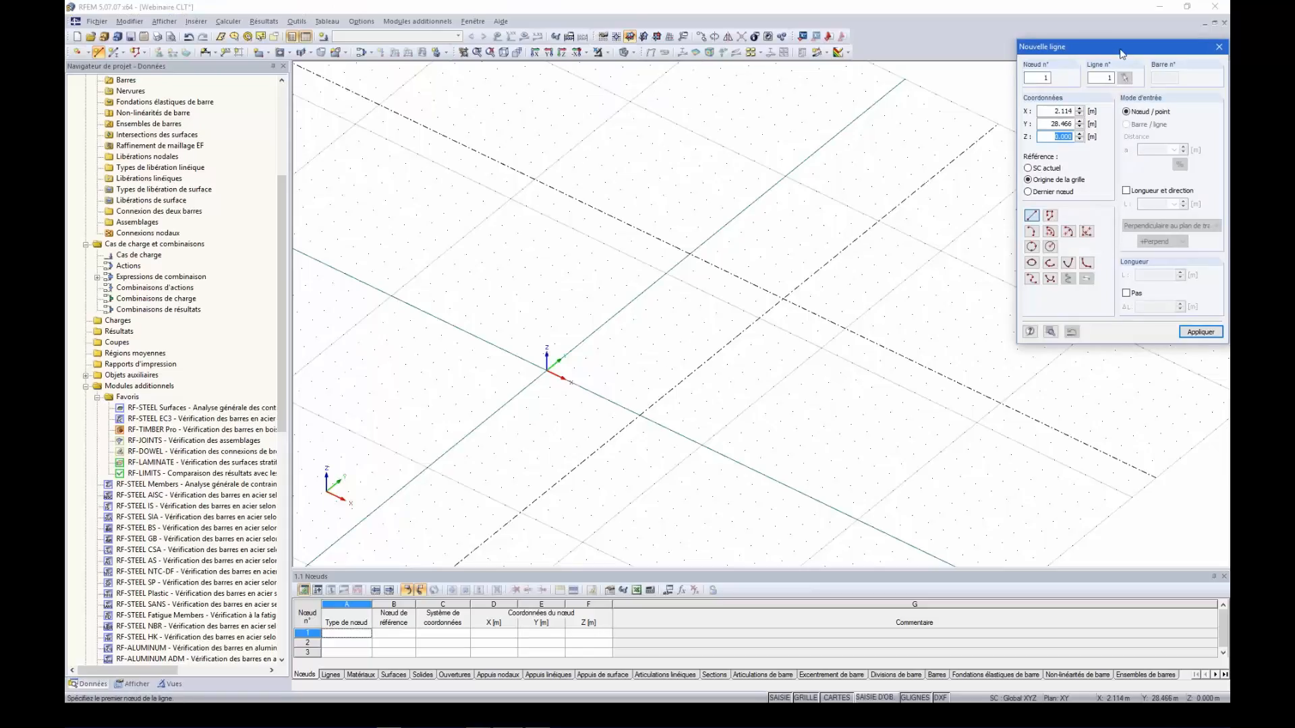
left_click_drag(1123, 47, 1009, 72)
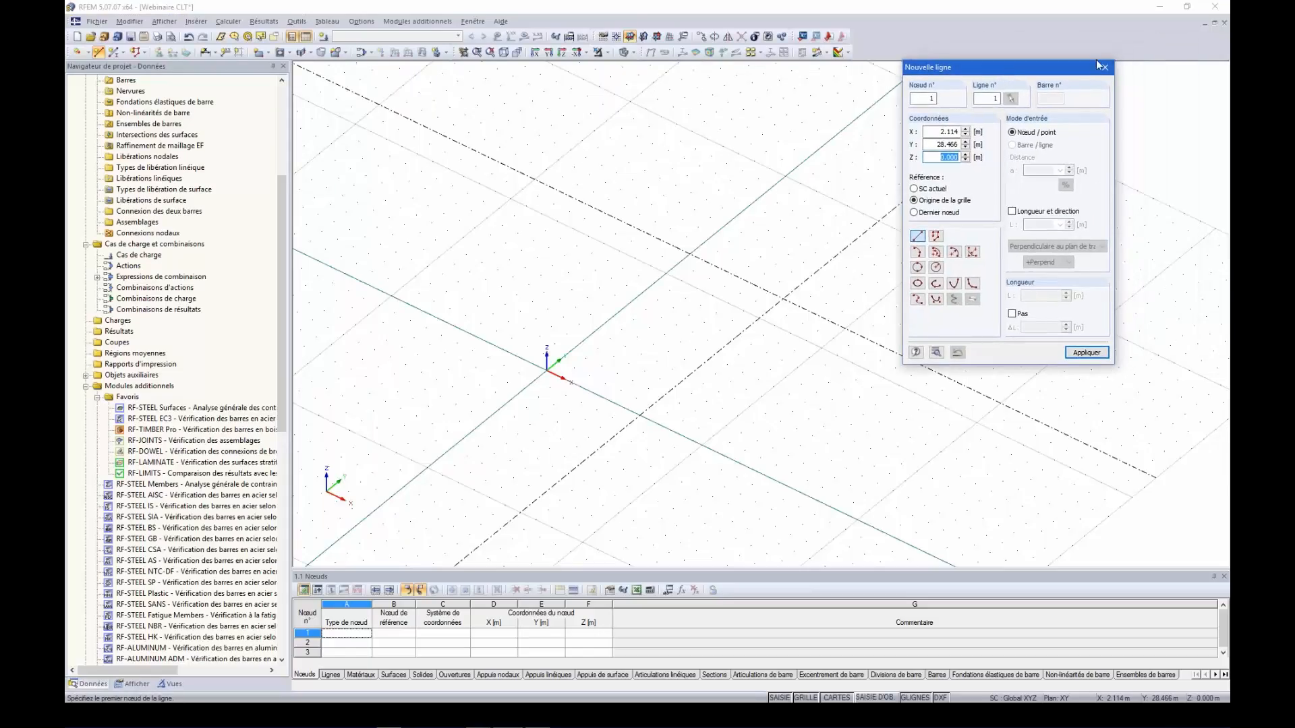
left_click(1107, 66)
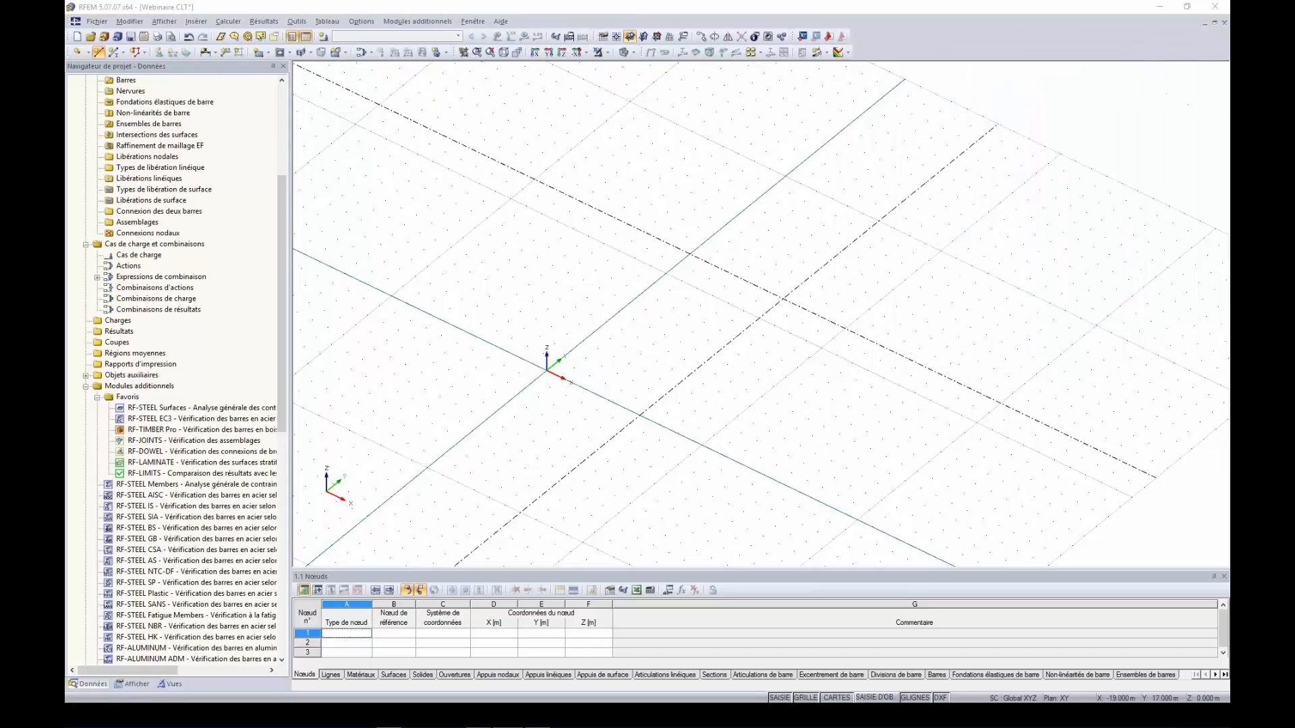
- Draw a closed 6 m by 12 m rectangle of four lines from the origin, with its corners on the axes and guideline intersections
left_click(99, 54)
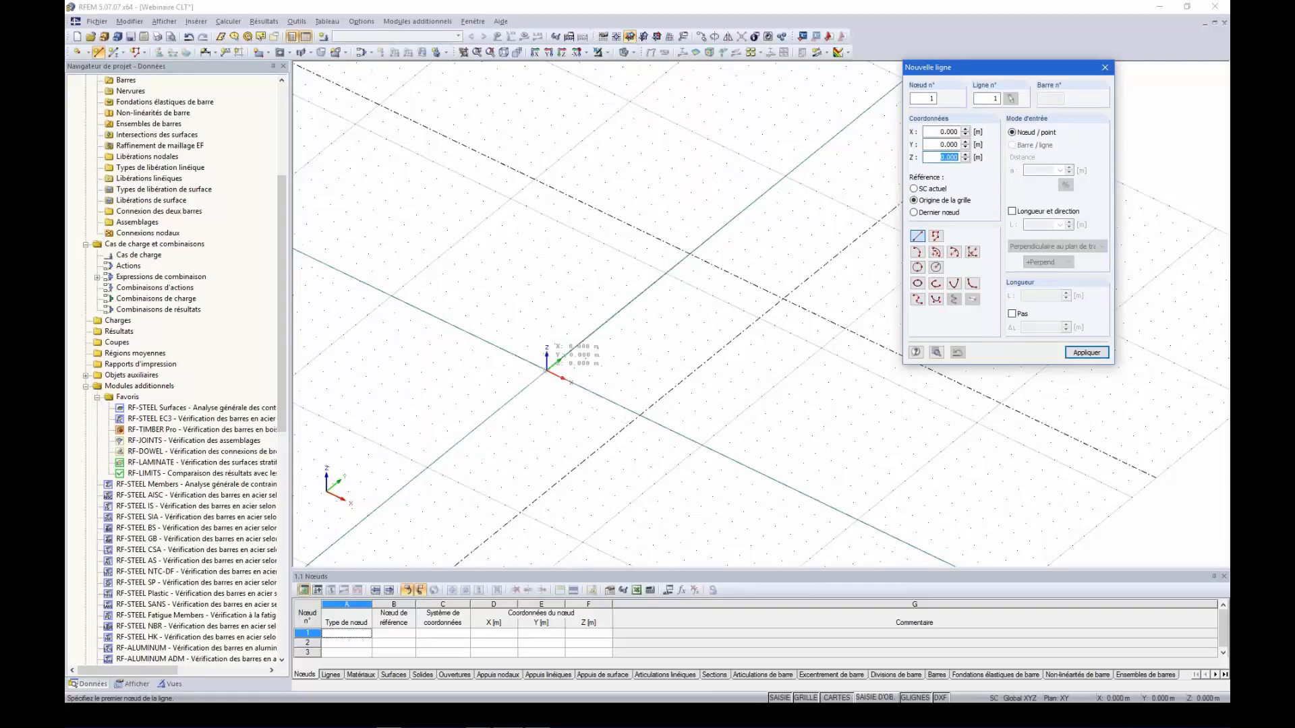
left_click(547, 368)
left_click(689, 255)
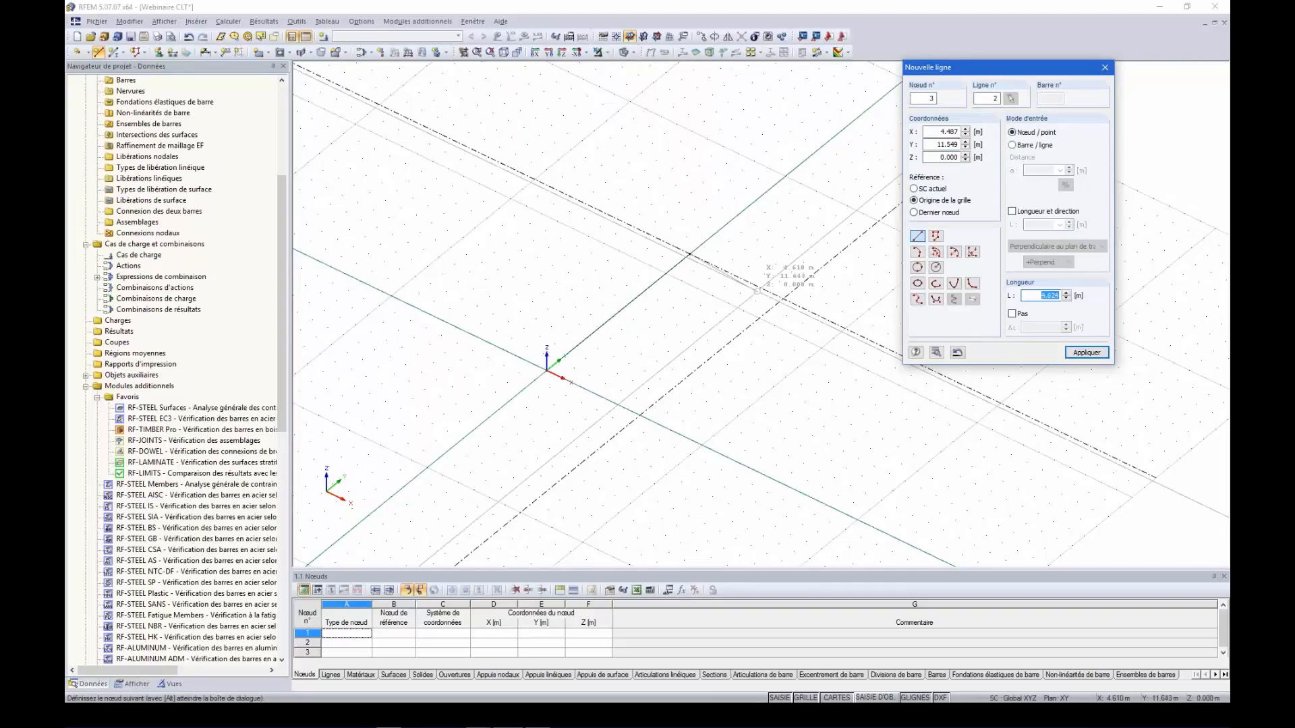
left_click(783, 298)
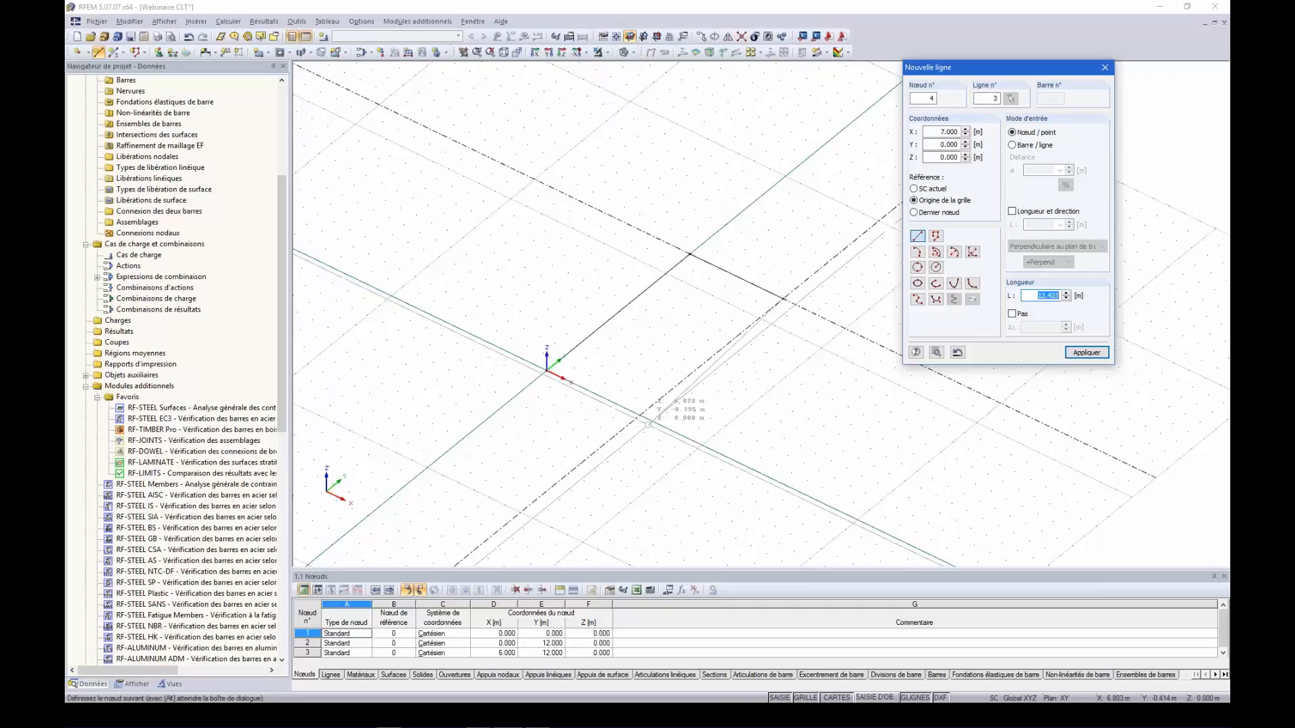
left_click(639, 414)
left_click(546, 368)
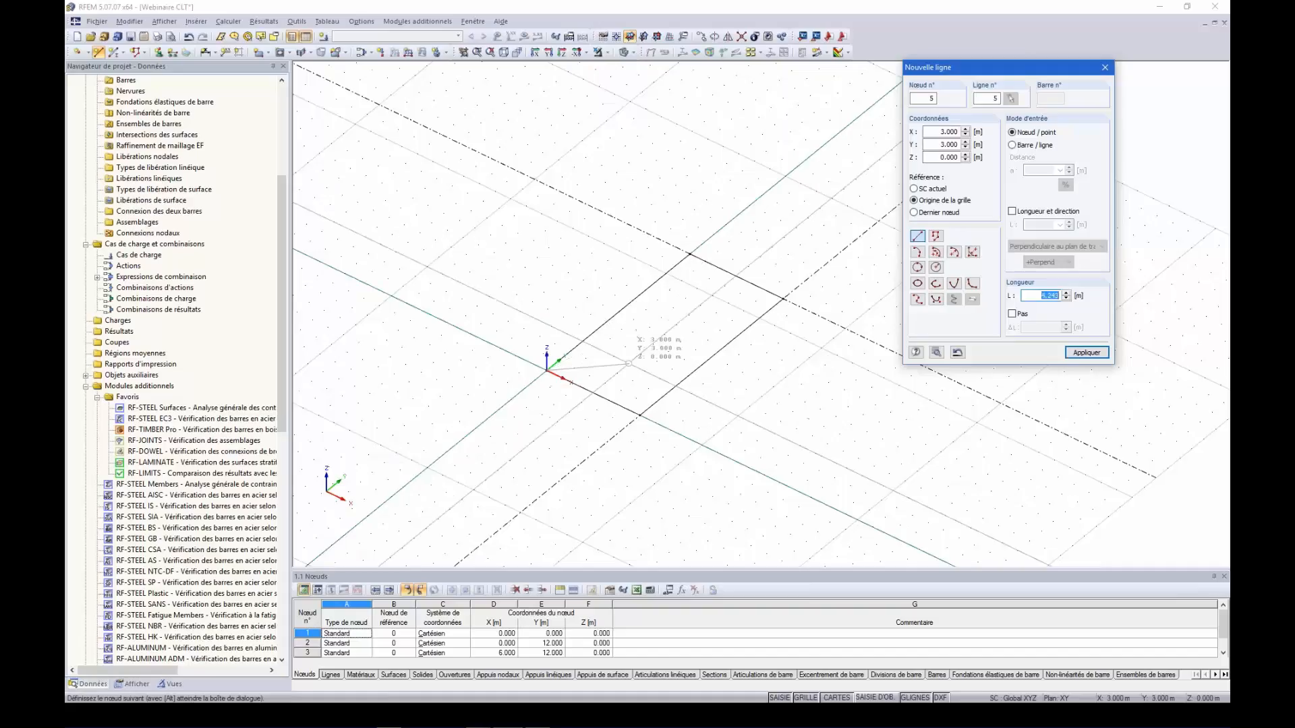
right_click(624, 347)
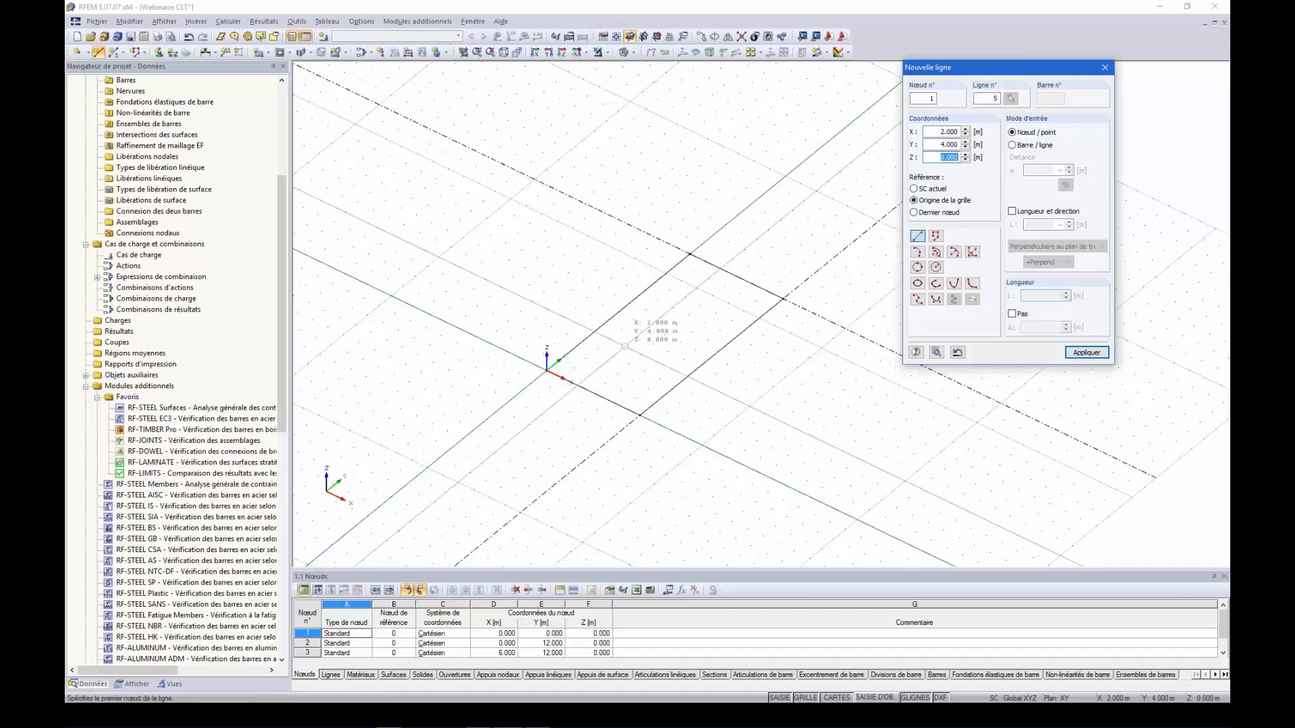
scroll(648, 392, "down", 1)
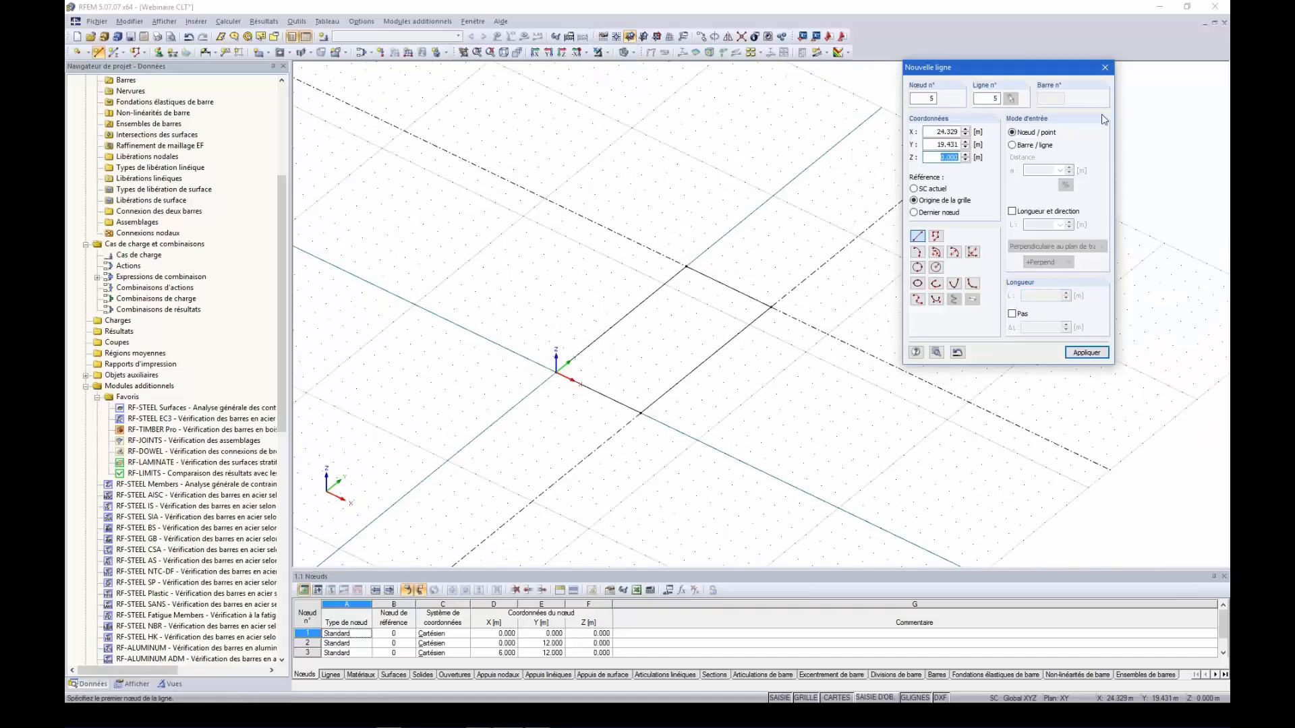
- Copy the rectangle's short edge at y = 12 m inward as cross lines at y = 8 m and y = 4 m
left_click(1104, 69)
scroll(741, 292, "up", 1)
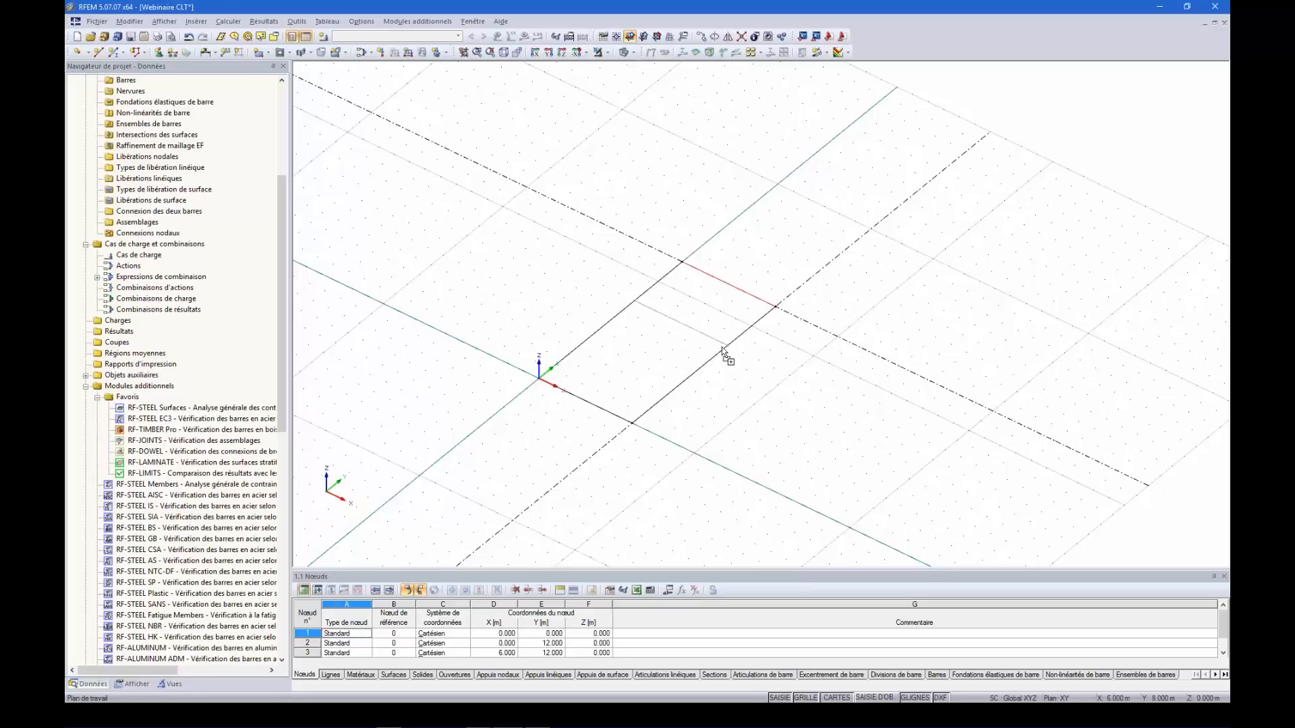
left_click_drag(726, 350, 675, 394, "ctrl")
middle_click_drag(798, 382, 558, 445, "ctrl")
scroll(537, 405, "up", 2)
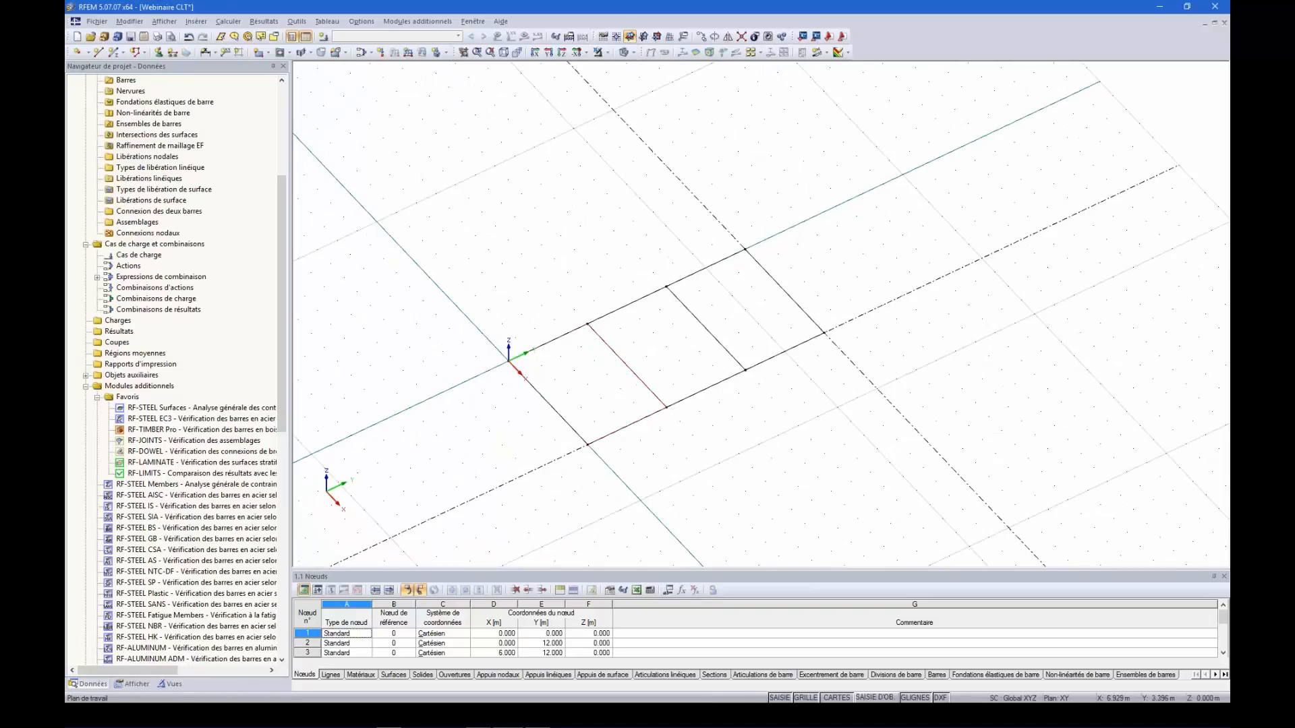
- Copy the 4 m segment of the long edge at x = 6 m to x = 3 m, dividing the first bay in two
double_click(662, 411)
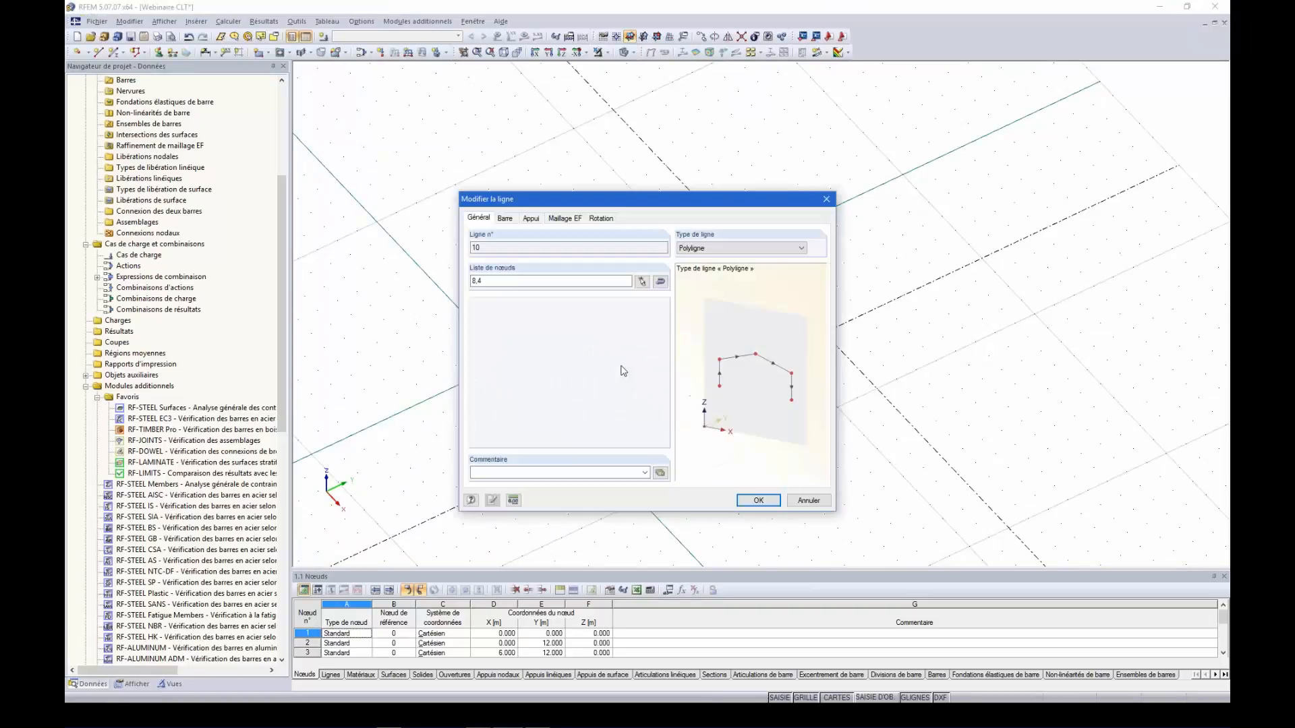
left_click(827, 201)
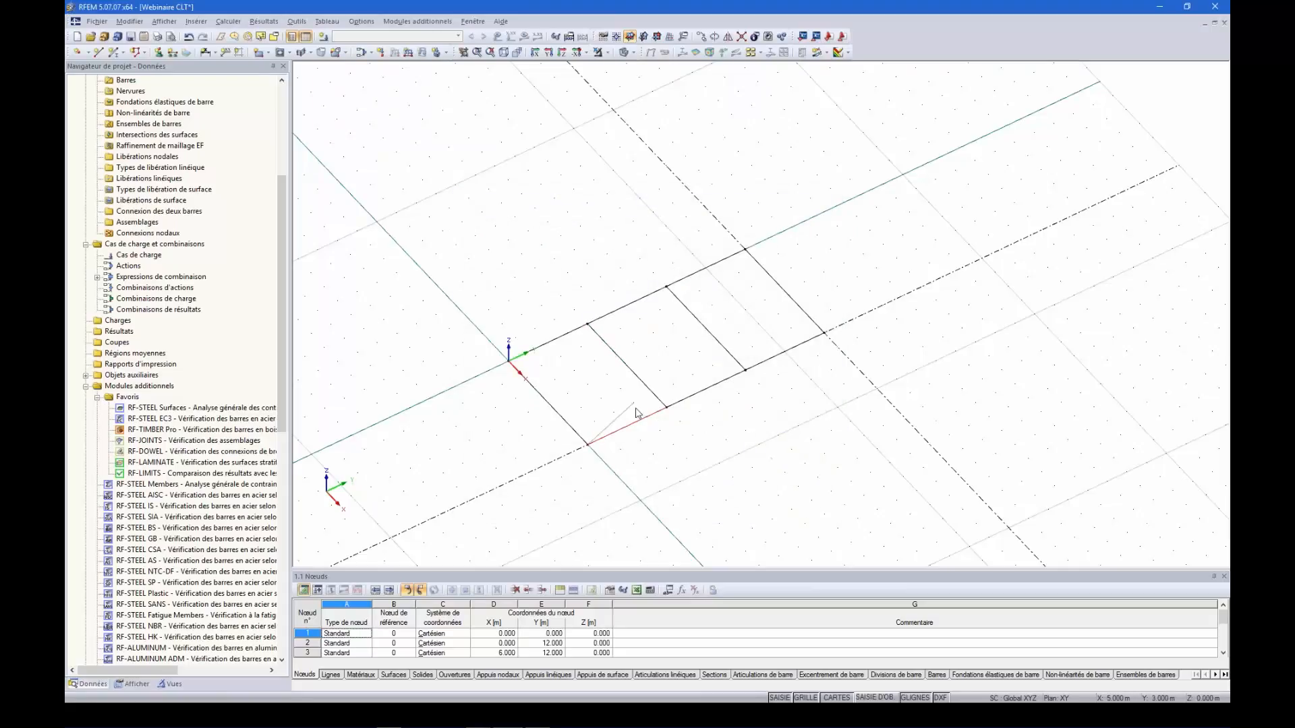
left_click_drag(631, 411, 627, 366, "ctrl")
- Copy all the floor plan lines once by 3 m in Z, creating new surfaces between the lines and their copies
middle_click_drag(715, 424, 875, 344, "ctrl")
middle_click_drag(607, 392, 574, 244, "ctrl")
left_click_drag(549, 223, 857, 421)
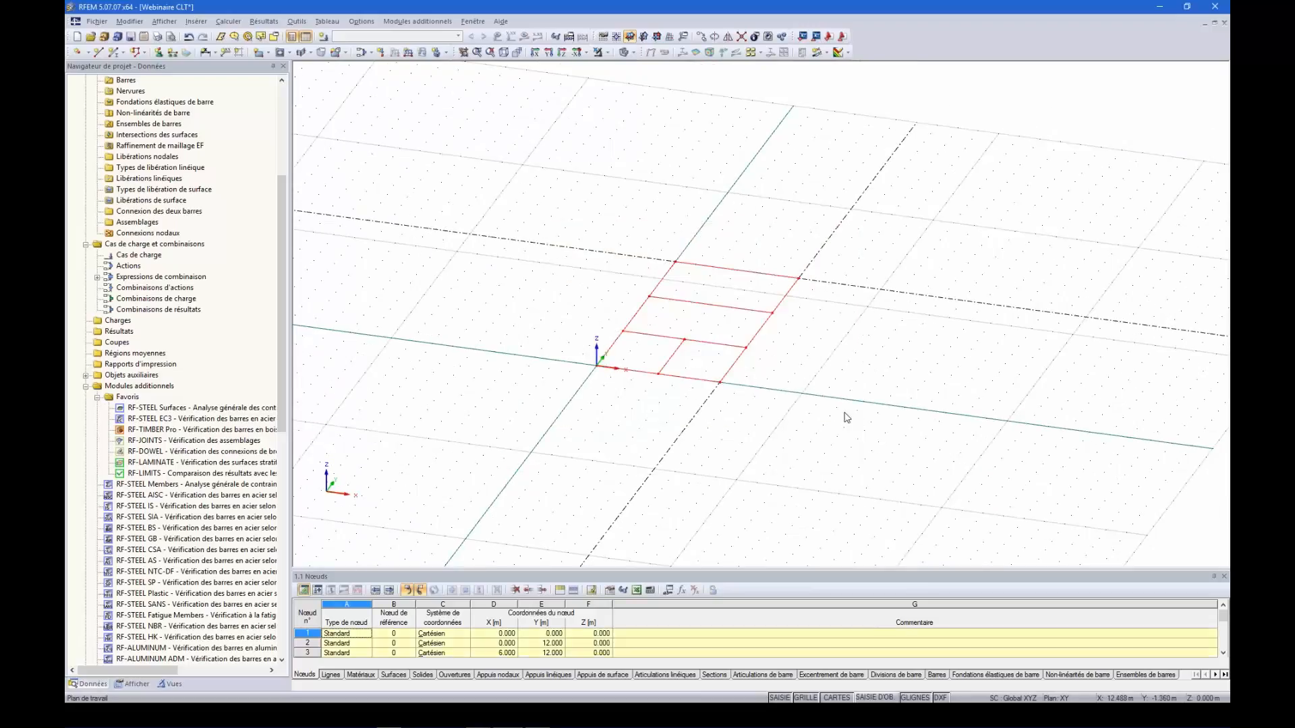
left_click(702, 37)
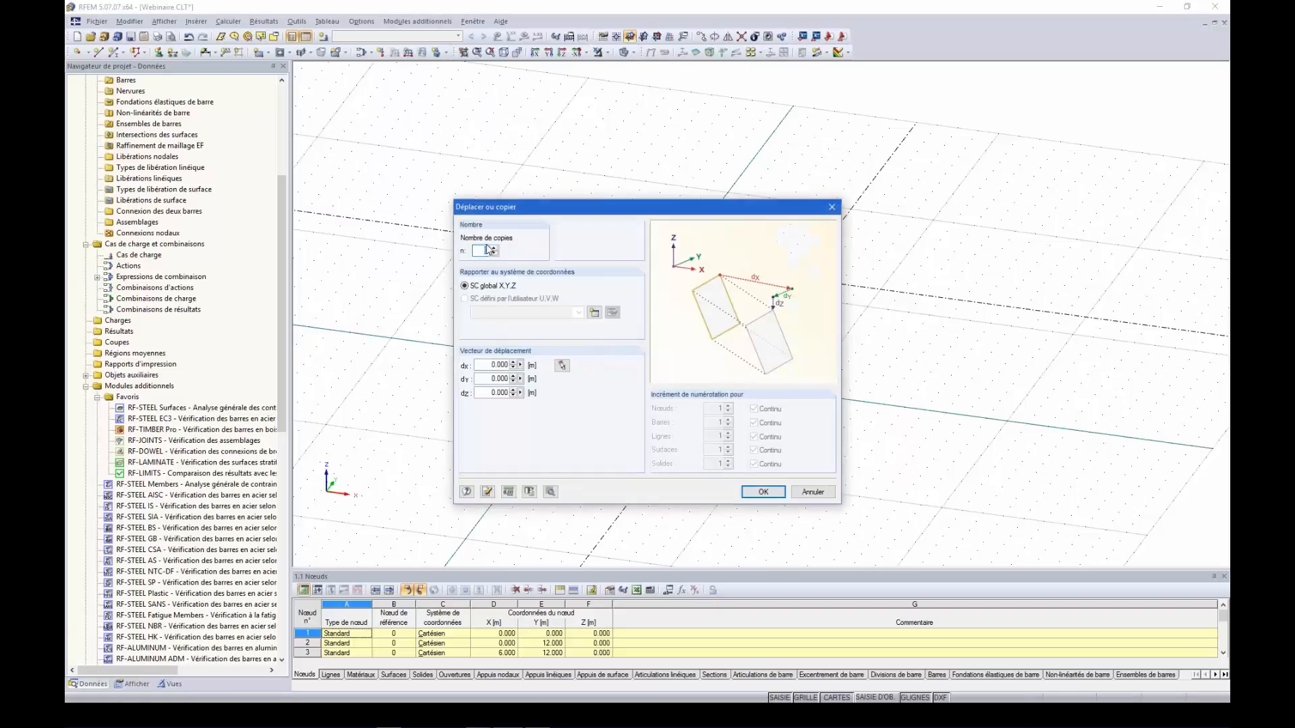
left_click(494, 248)
left_click(487, 392)
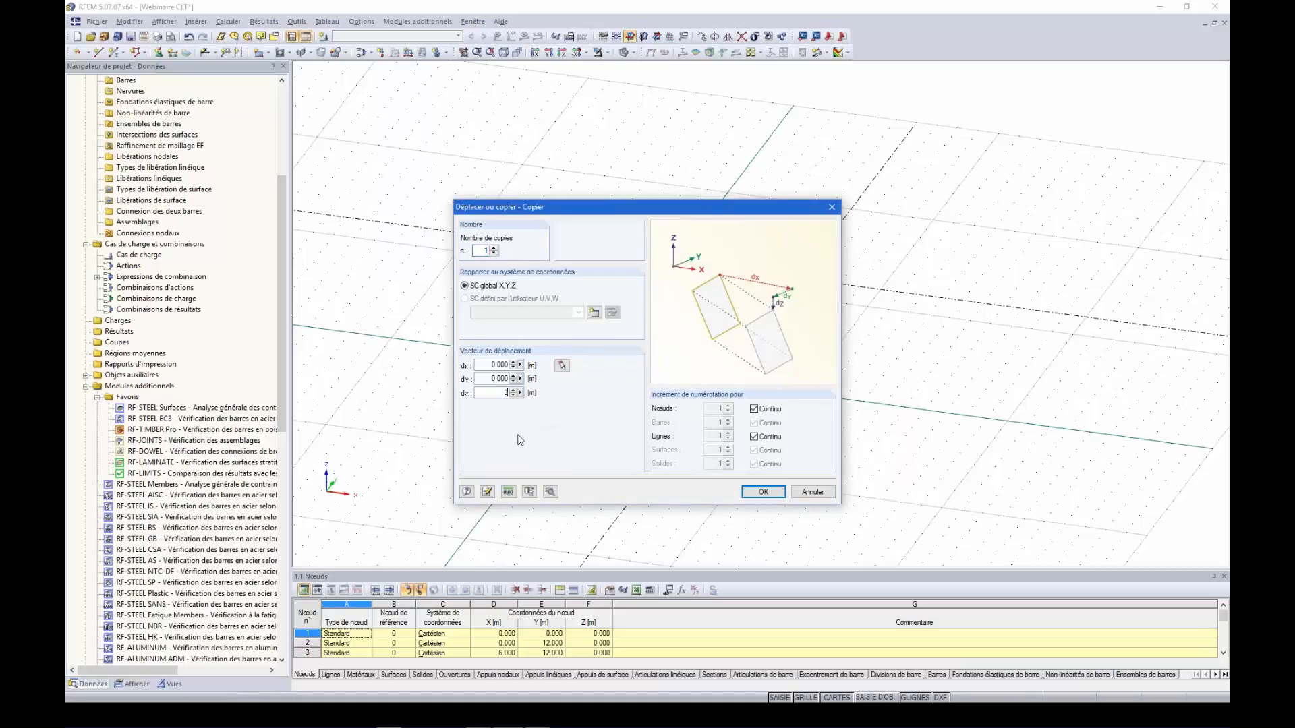
left_click(550, 491)
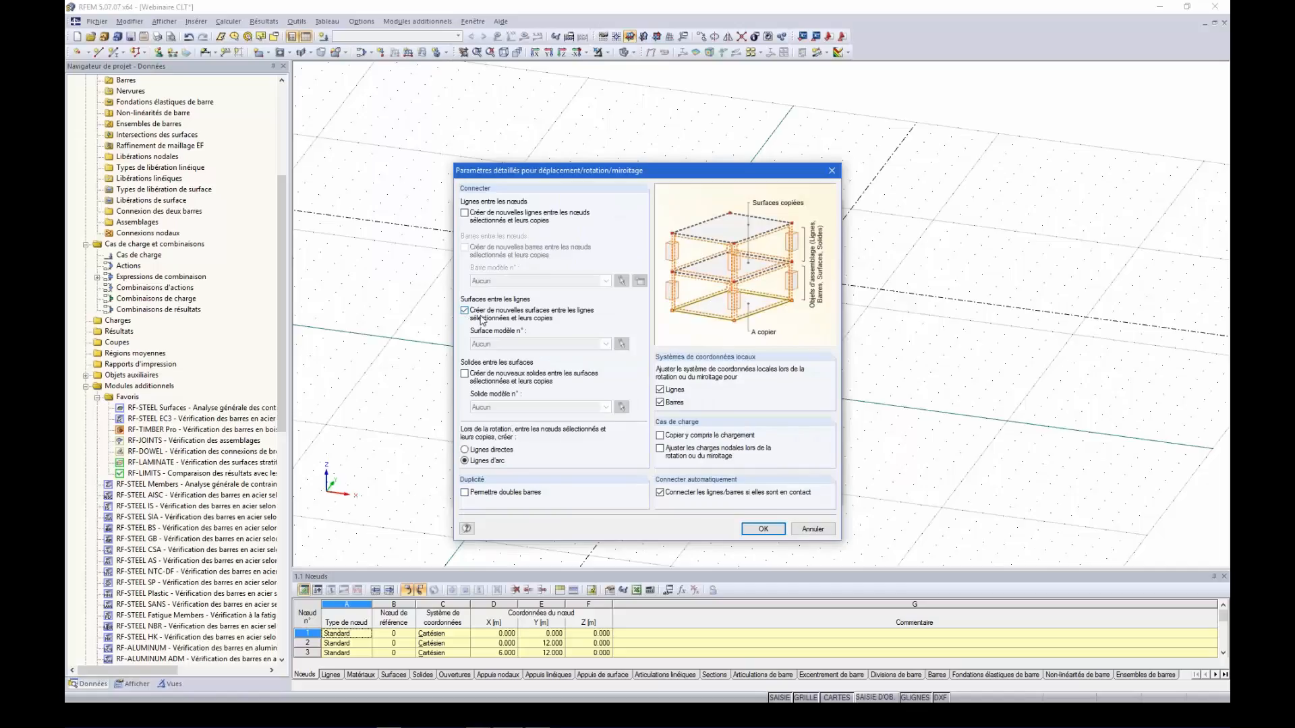
left_click(775, 529)
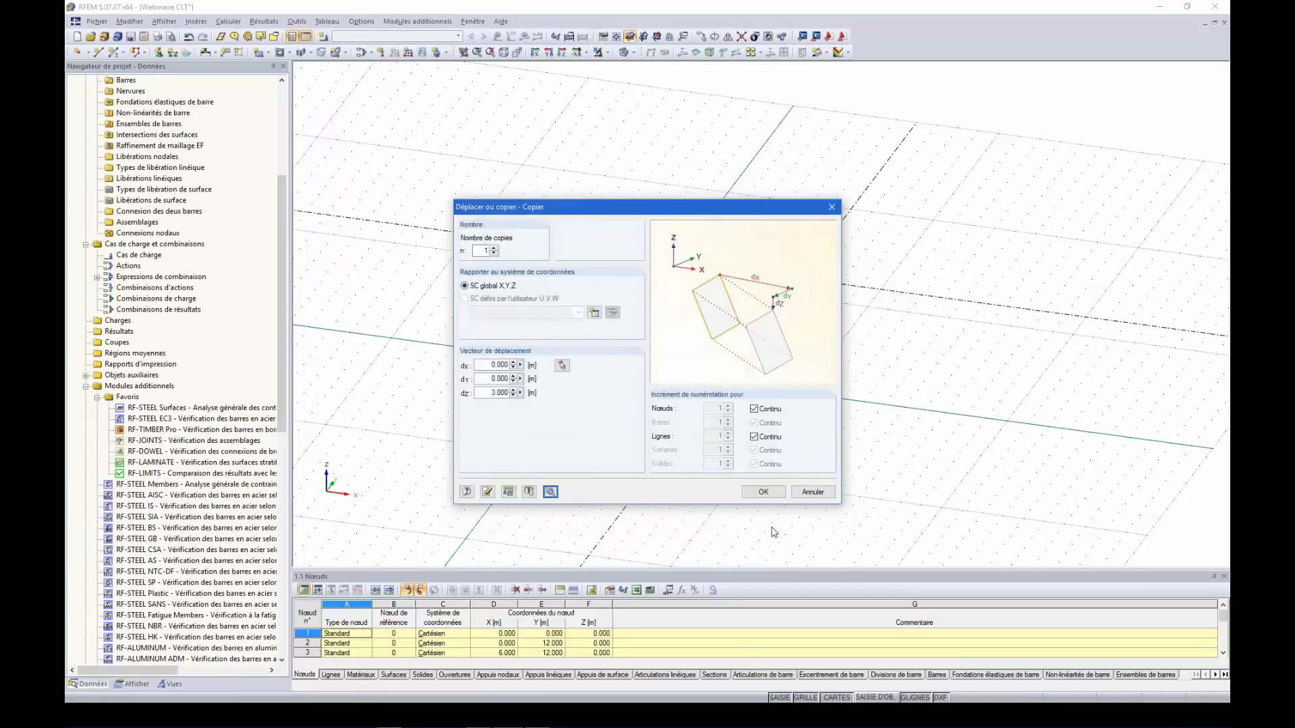
left_click(764, 491)
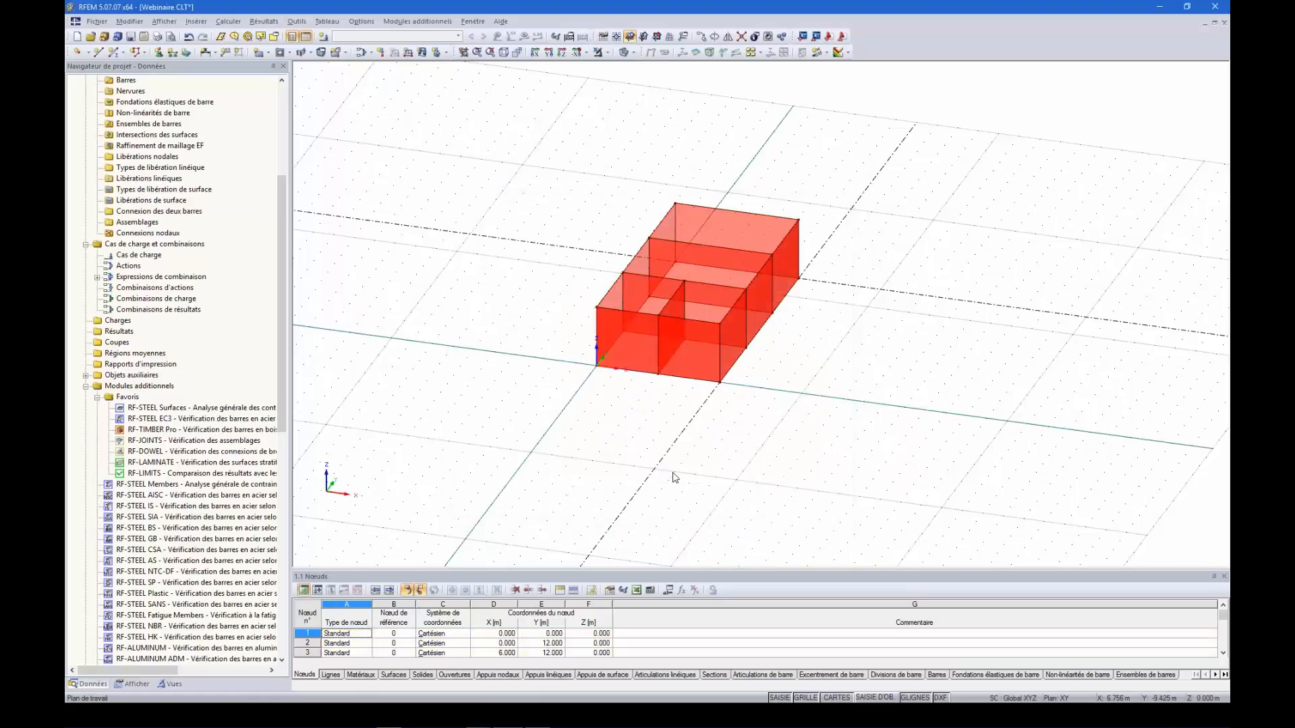
- Edit all the wall surfaces together, with plane geometry and standard stiffness
middle_click_drag(657, 424, 693, 378, "ctrl")
left_click_drag(868, 400, 553, 186)
right_click(768, 231)
mouse_move(921, 239)
left_click(1013, 237)
left_click(770, 251)
left_click(770, 262)
left_click(807, 266)
left_click(748, 276)
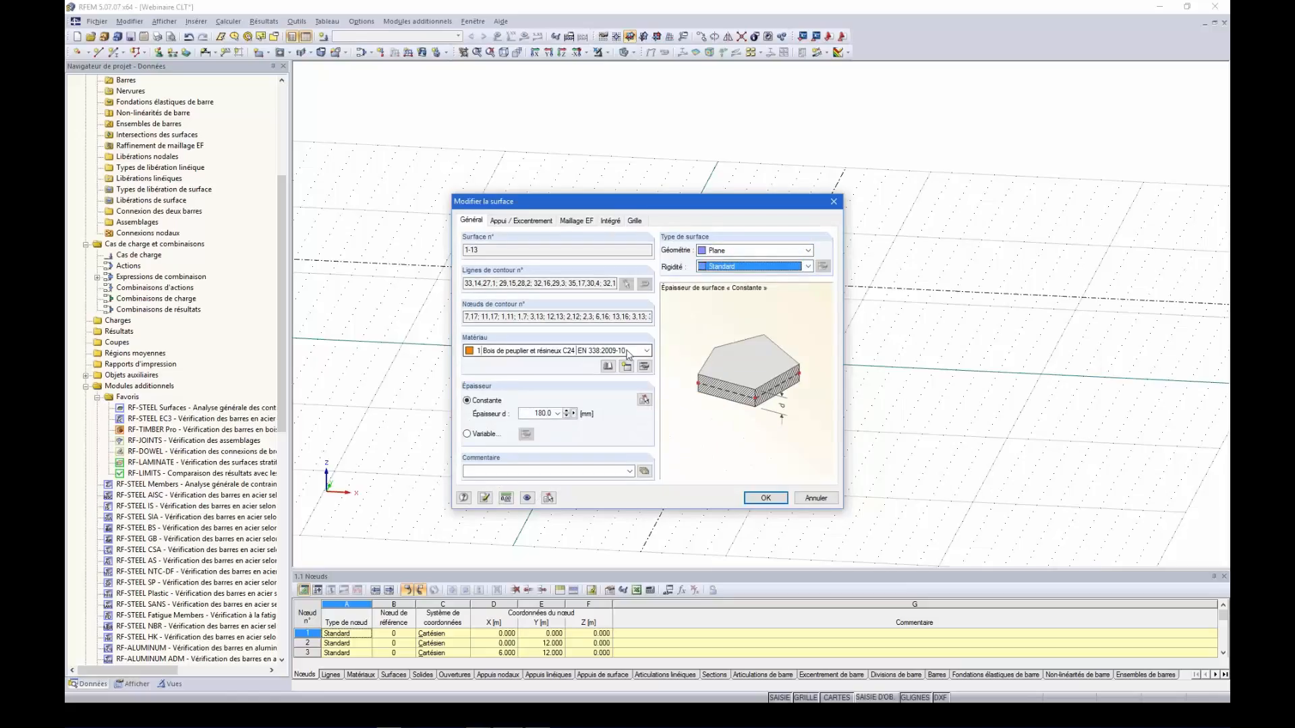
- Assign the concrete material Béton C12/15 from the material library to all the surfaces and apply the changes
left_click(646, 351)
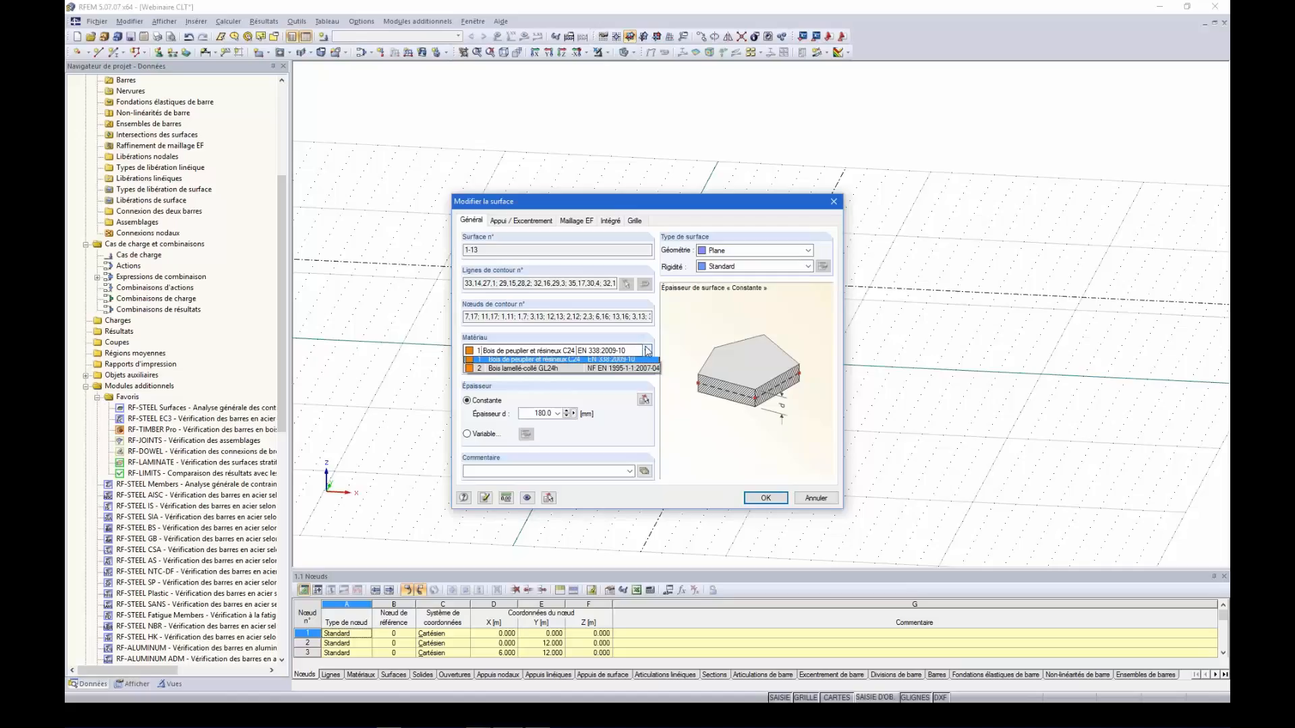
left_click(558, 364)
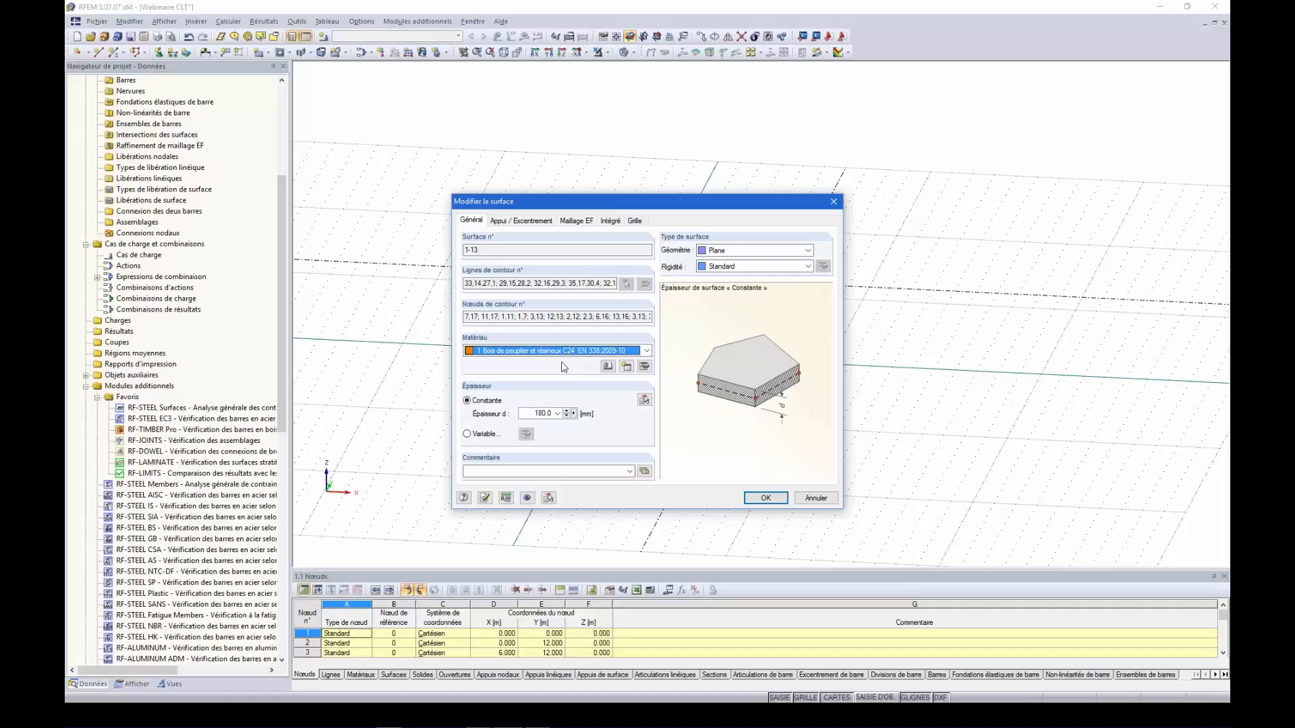
left_click(646, 351)
left_click(638, 363)
left_click(608, 367)
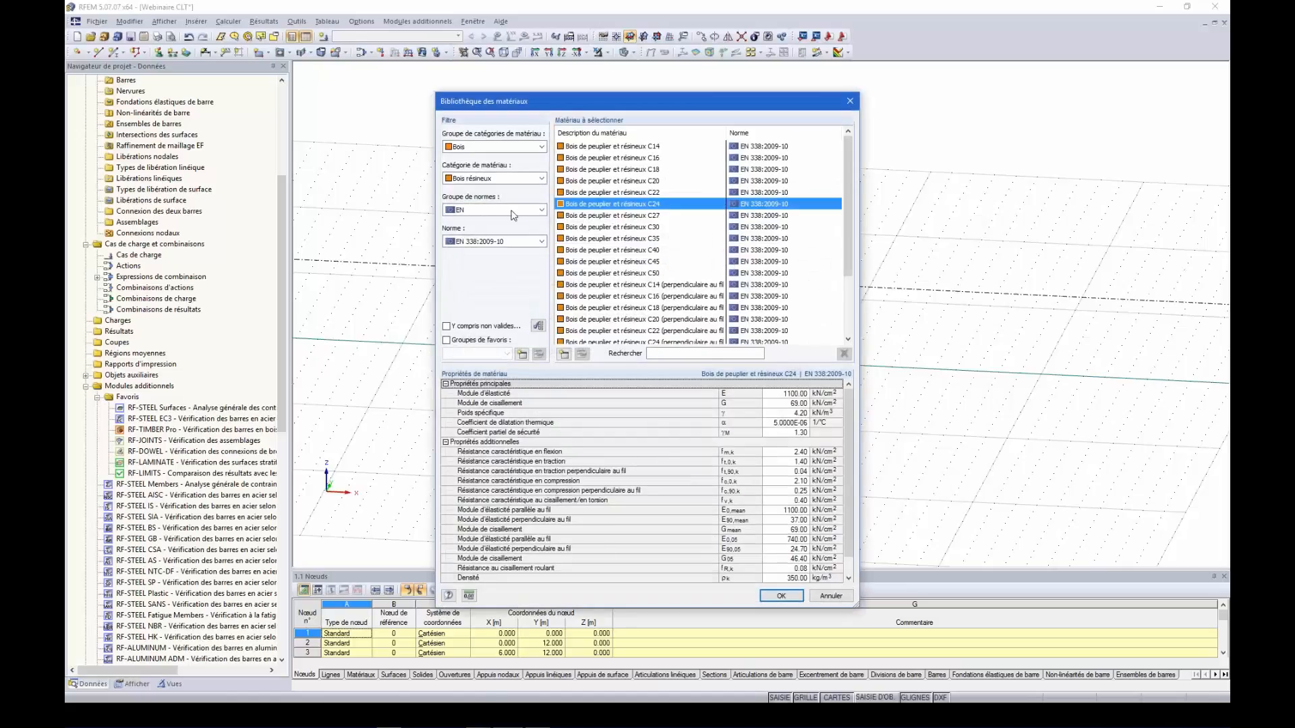
left_click(529, 147)
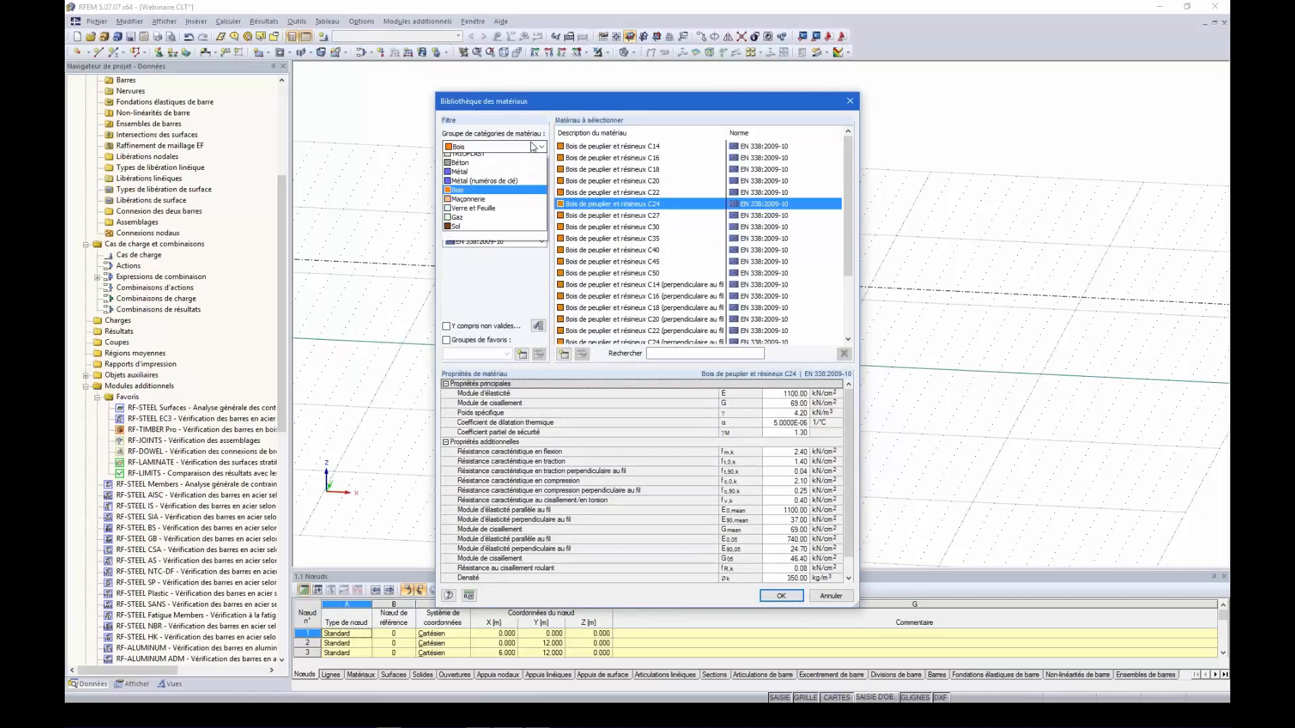
left_click(472, 174)
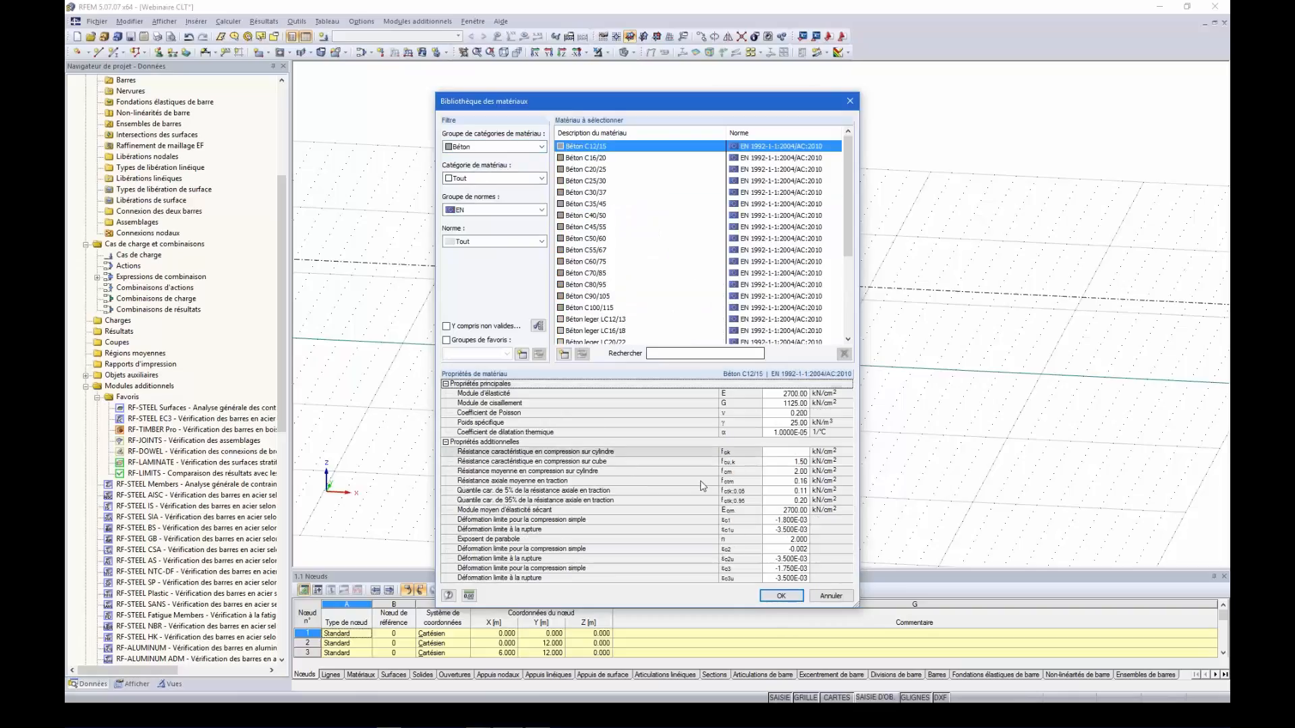
left_click(781, 596)
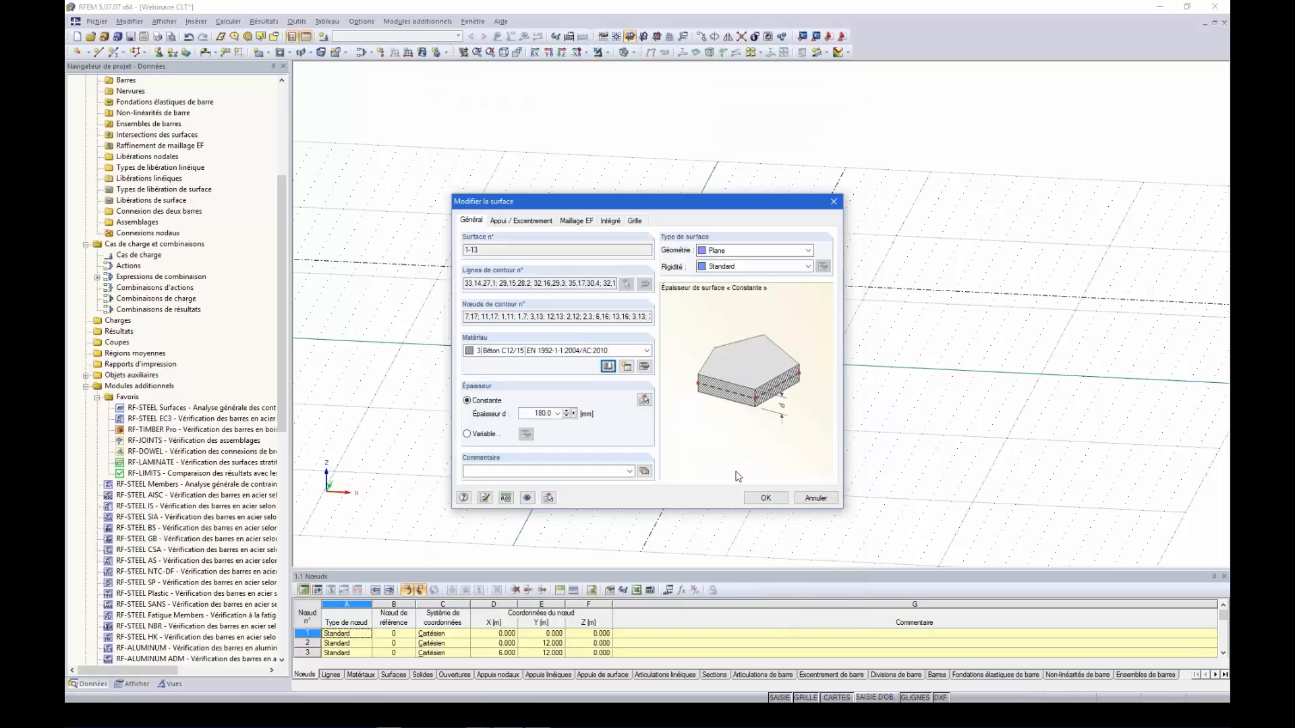
left_click(766, 499)
left_click(890, 361)
- Switch the work plane to XZ and draw a rectangular opening 1 m wide and 2 m high from the origin in the front wall
middle_click_drag(784, 226, 708, 371, "ctrl")
left_click(281, 54)
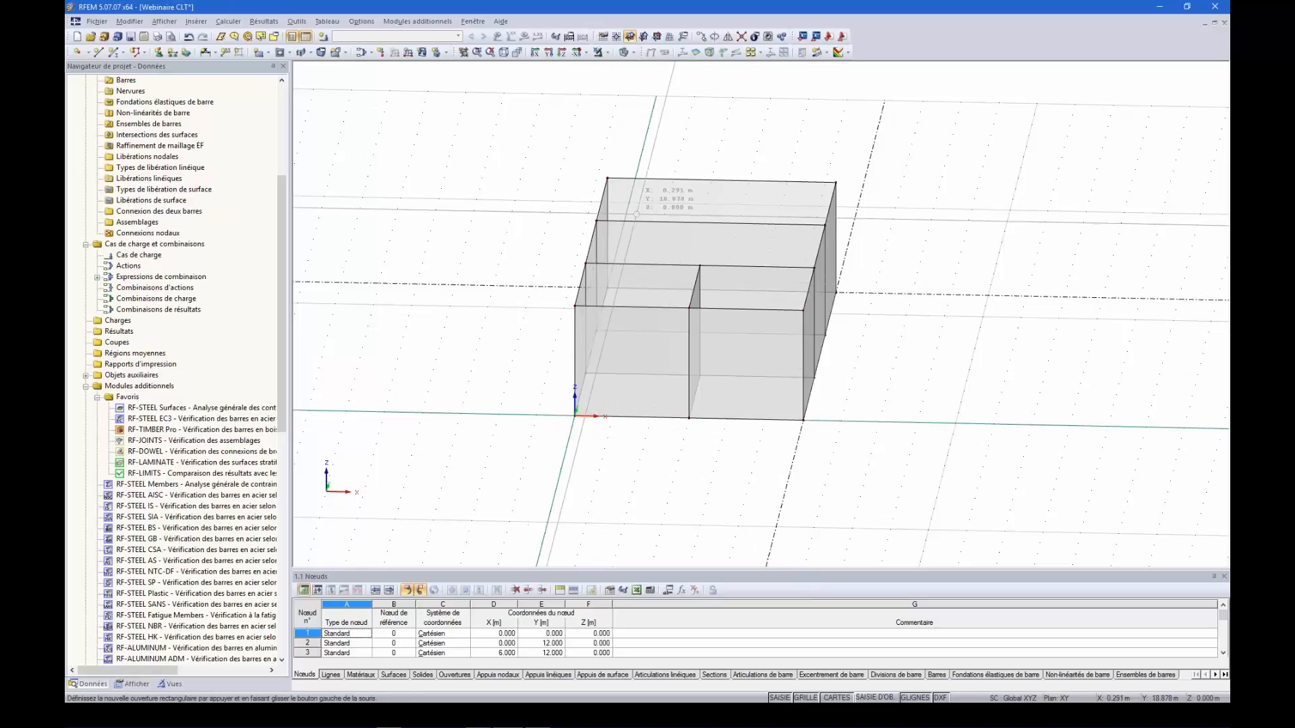
middle_click_drag(1064, 382, 974, 358, "ctrl")
scroll(974, 358, "down", 2)
middle_click_drag(975, 249, 971, 292, "ctrl")
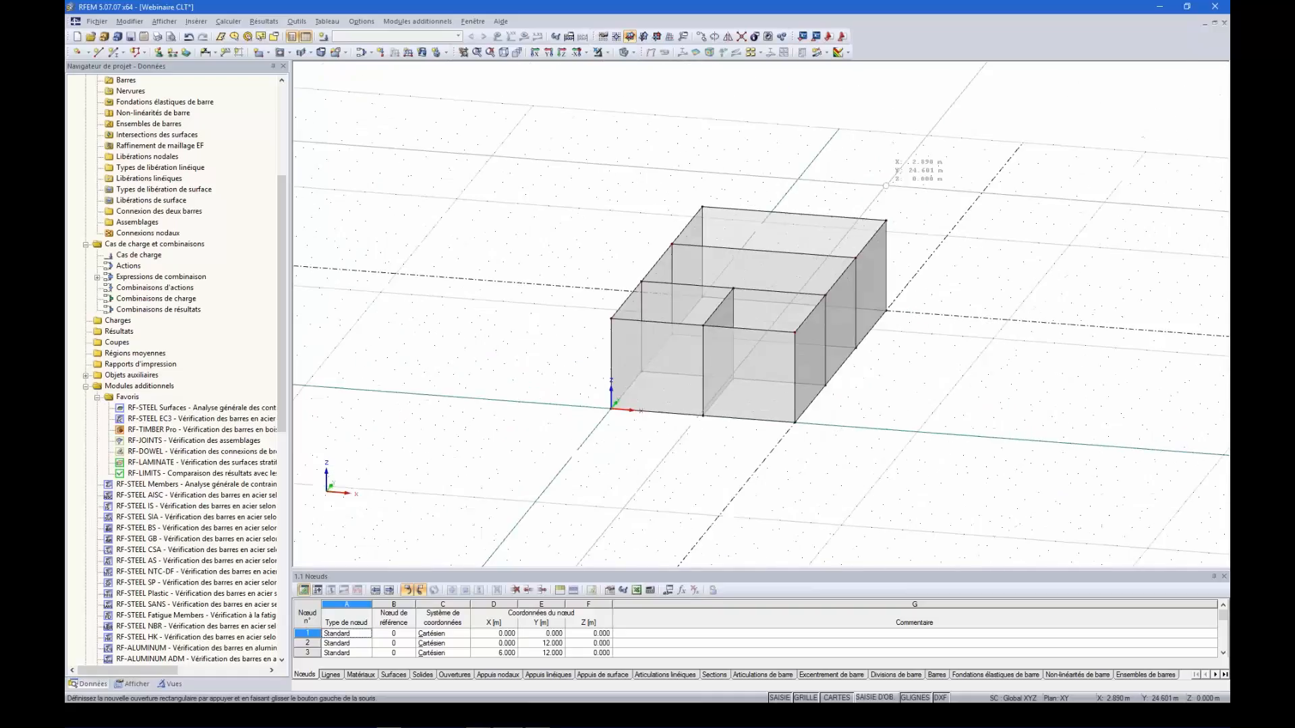
left_click(658, 37)
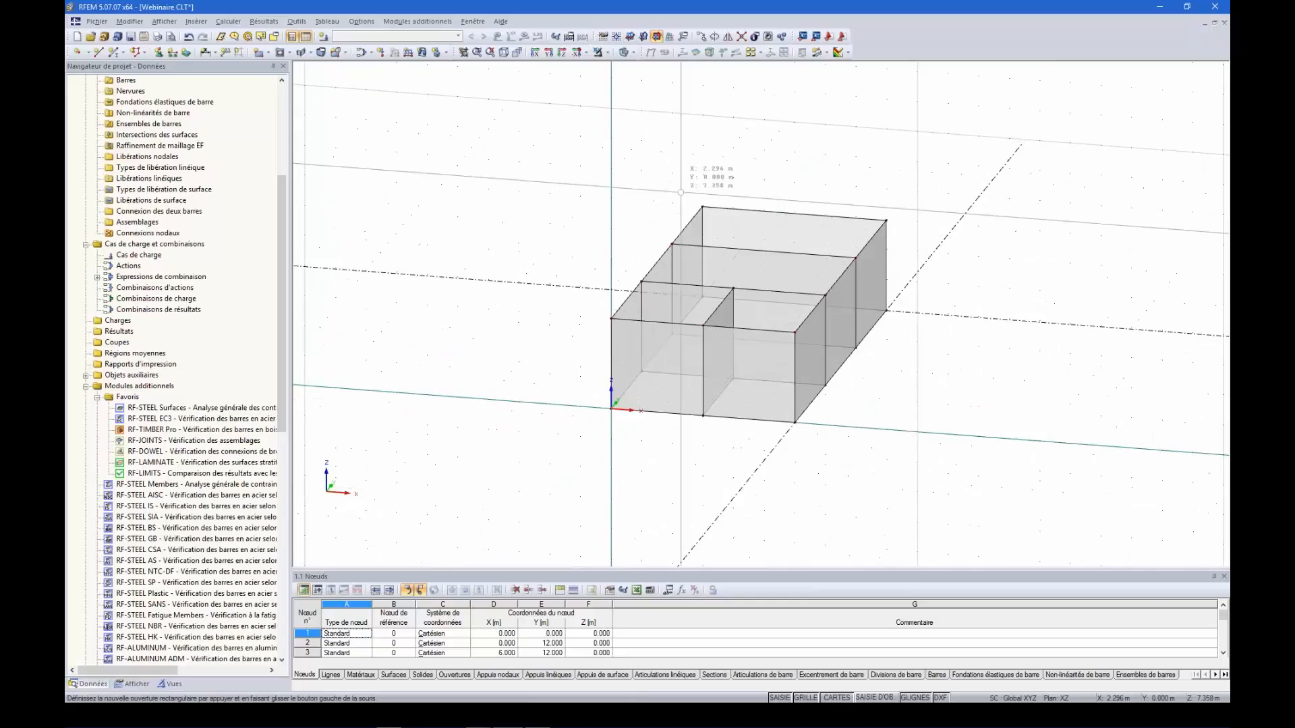
middle_click_drag(904, 290, 1042, 336, "ctrl")
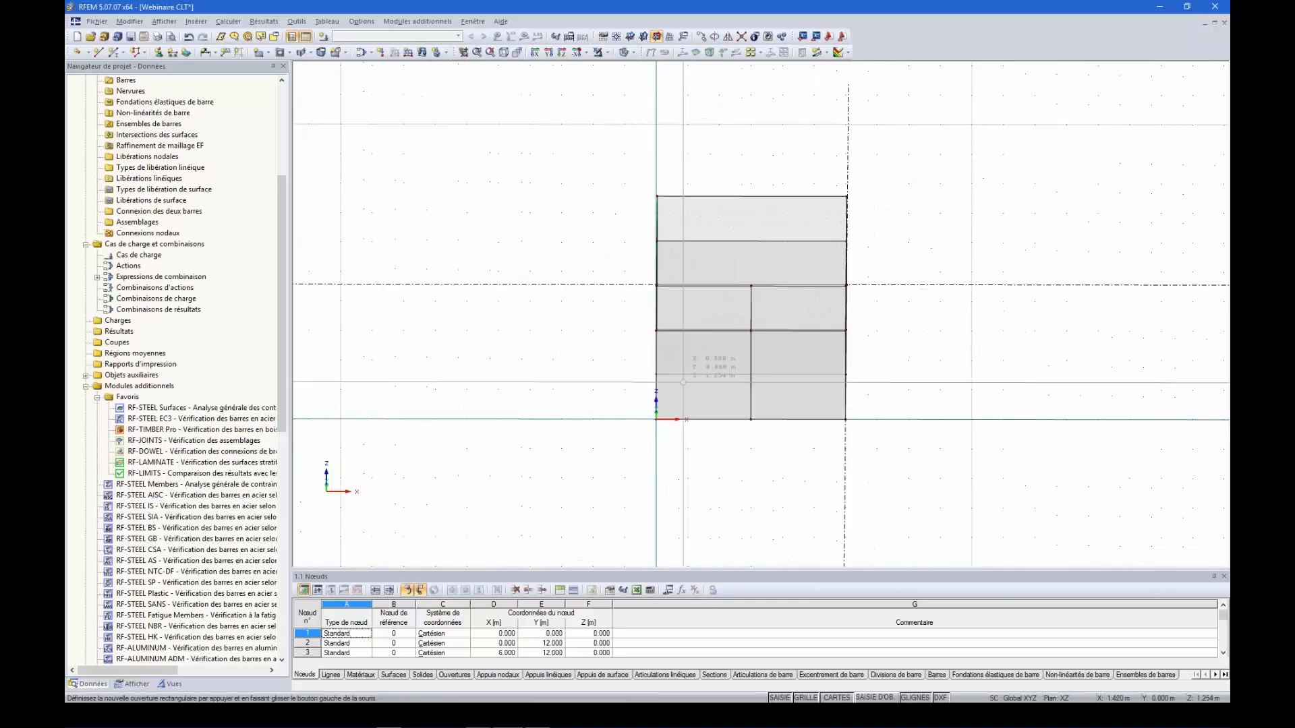
middle_click_drag(806, 370, 540, 379, "ctrl")
middle_click_drag(550, 482, 771, 456, "ctrl")
scroll(630, 419, "up", 2)
left_click(631, 418)
left_click(671, 341)
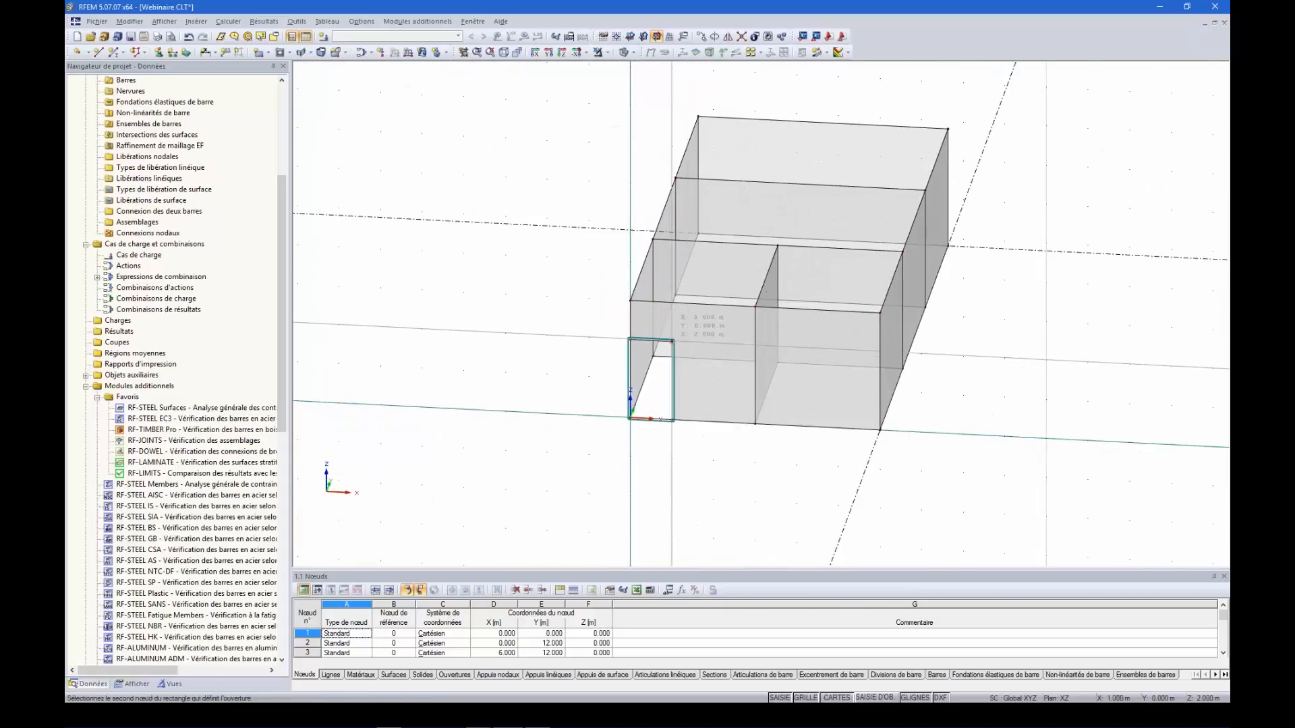
- Move the opening by 0.5 m in X and 0.1 m in Z with zero copies, reviewing the detailed surface creation settings
scroll(671, 420, "up", 3)
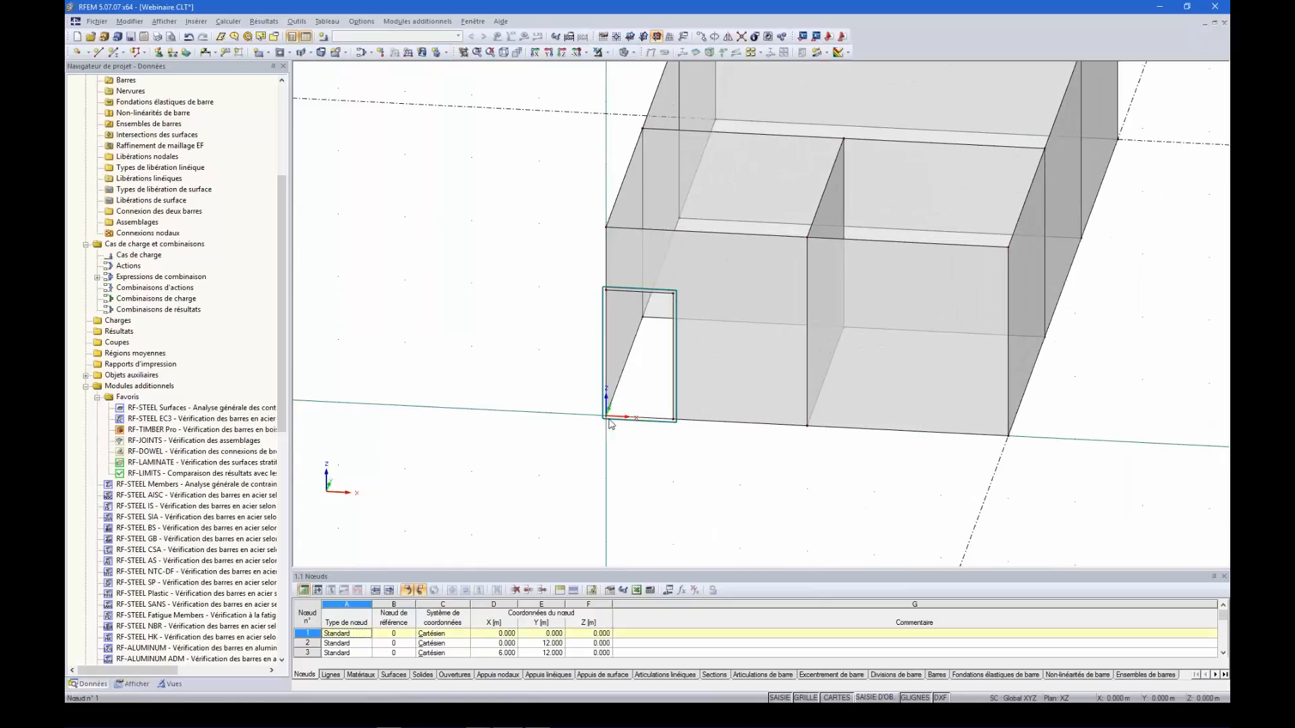
left_click(605, 421)
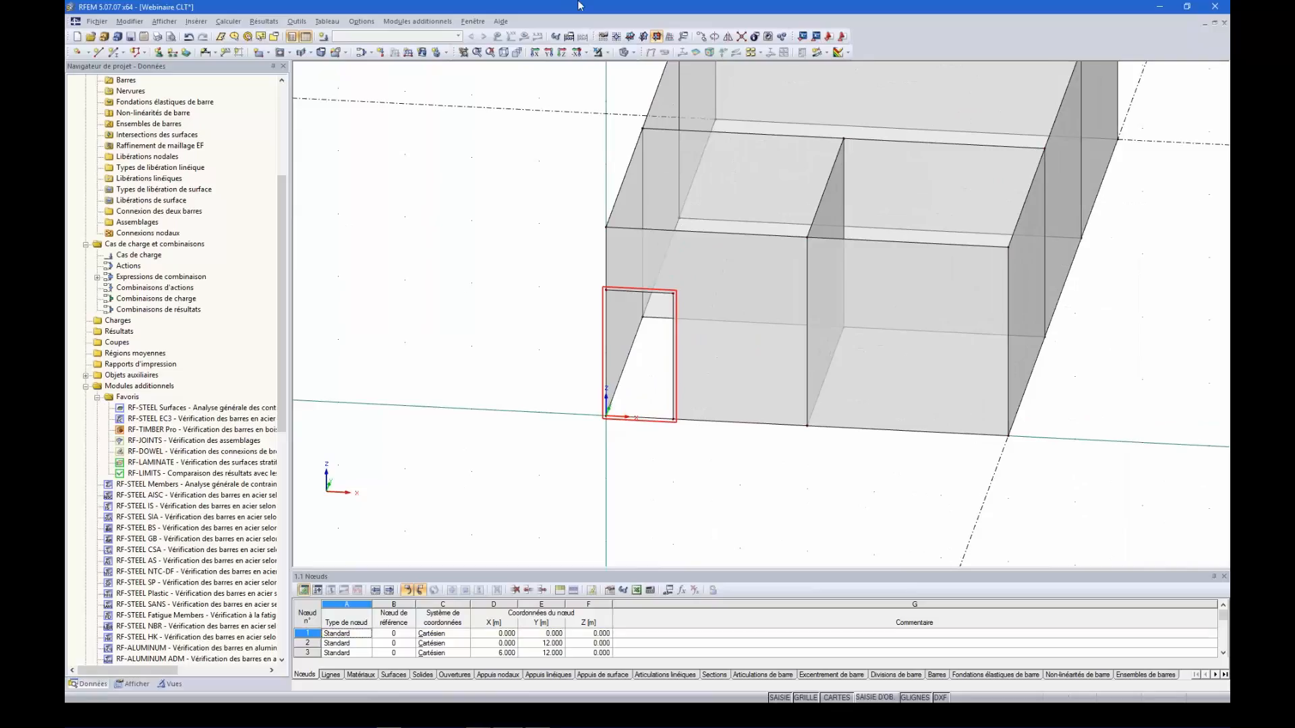
left_click(701, 36)
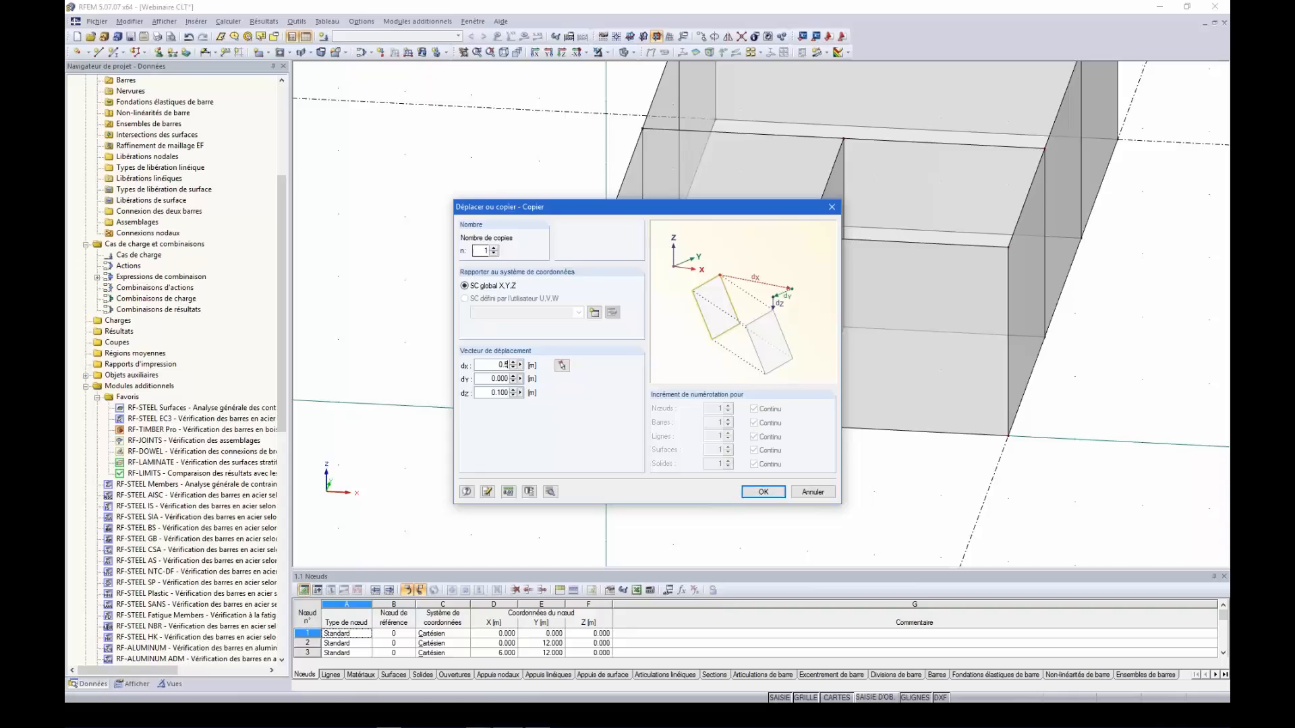
left_click(494, 254)
left_click(529, 492)
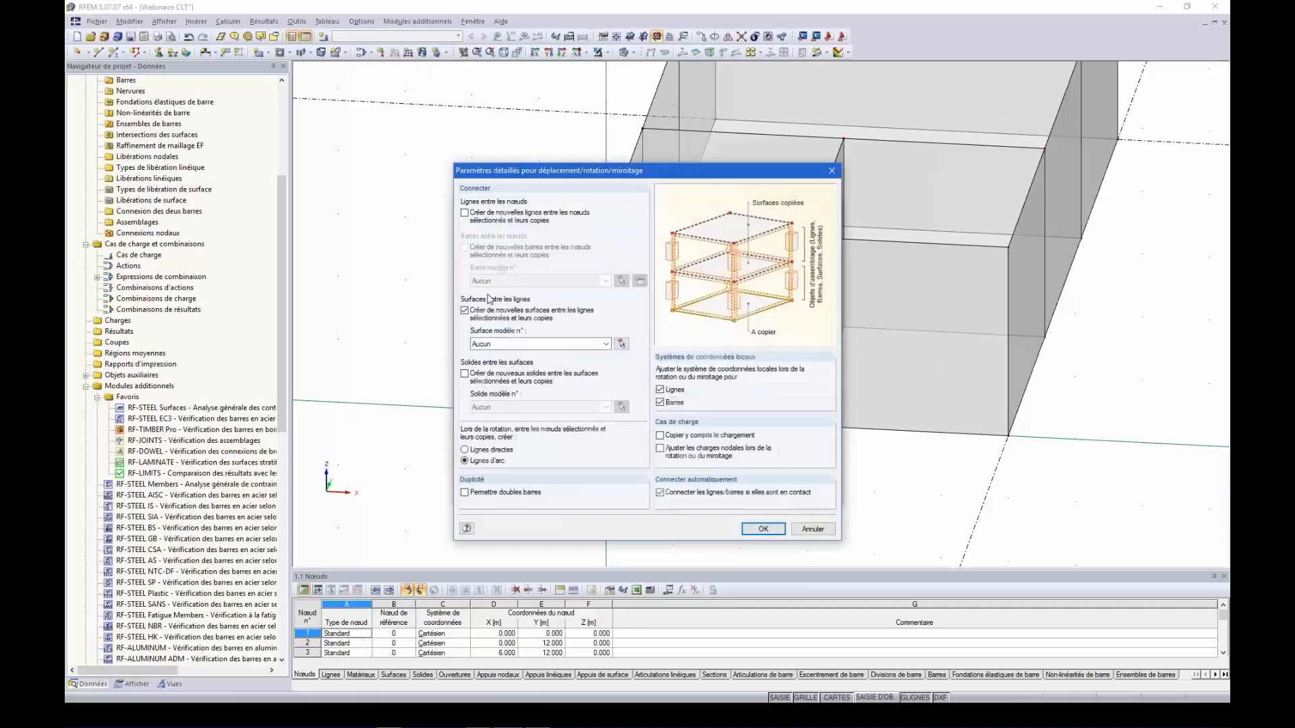
left_click(751, 527)
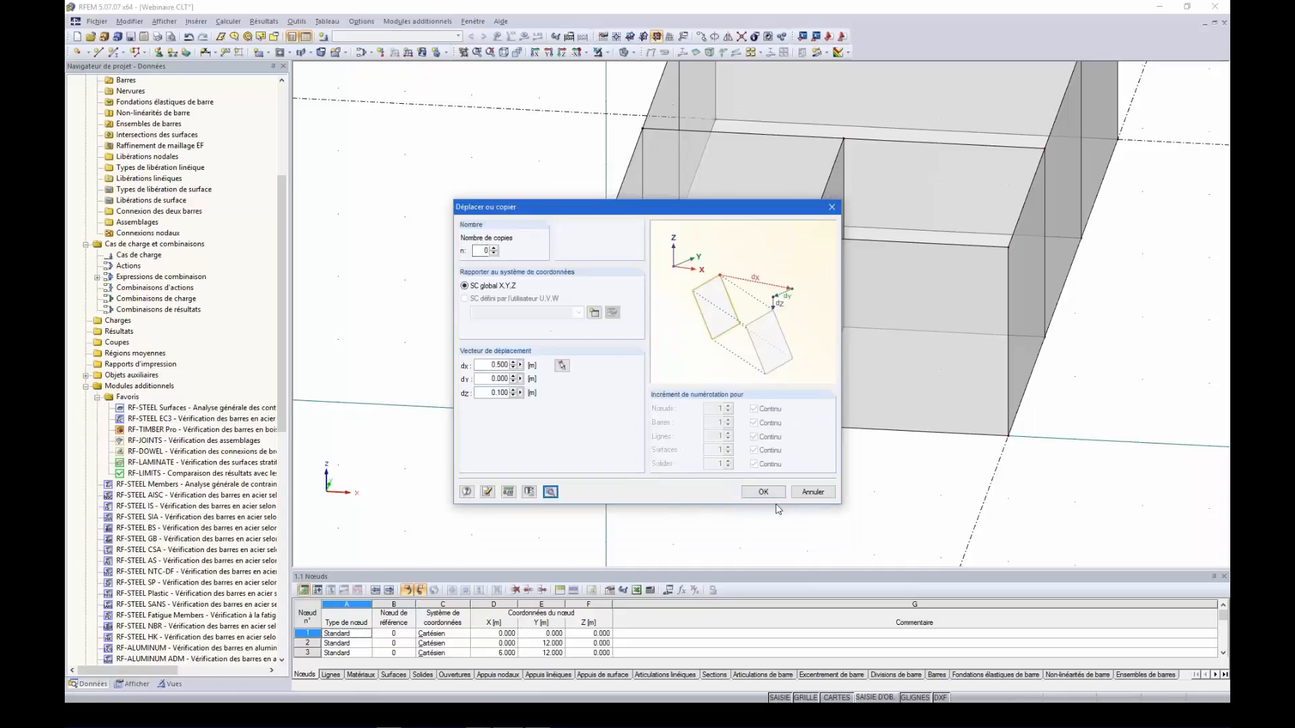
left_click(764, 492)
- Delete the two leftover nodes at x = 1 m on the base edge and z = 2 m on the corner edge, merging the adjoining lines
middle_click_drag(696, 493, 723, 473, "ctrl")
left_click(739, 432)
middle_click_drag(597, 406, 526, 408, "ctrl")
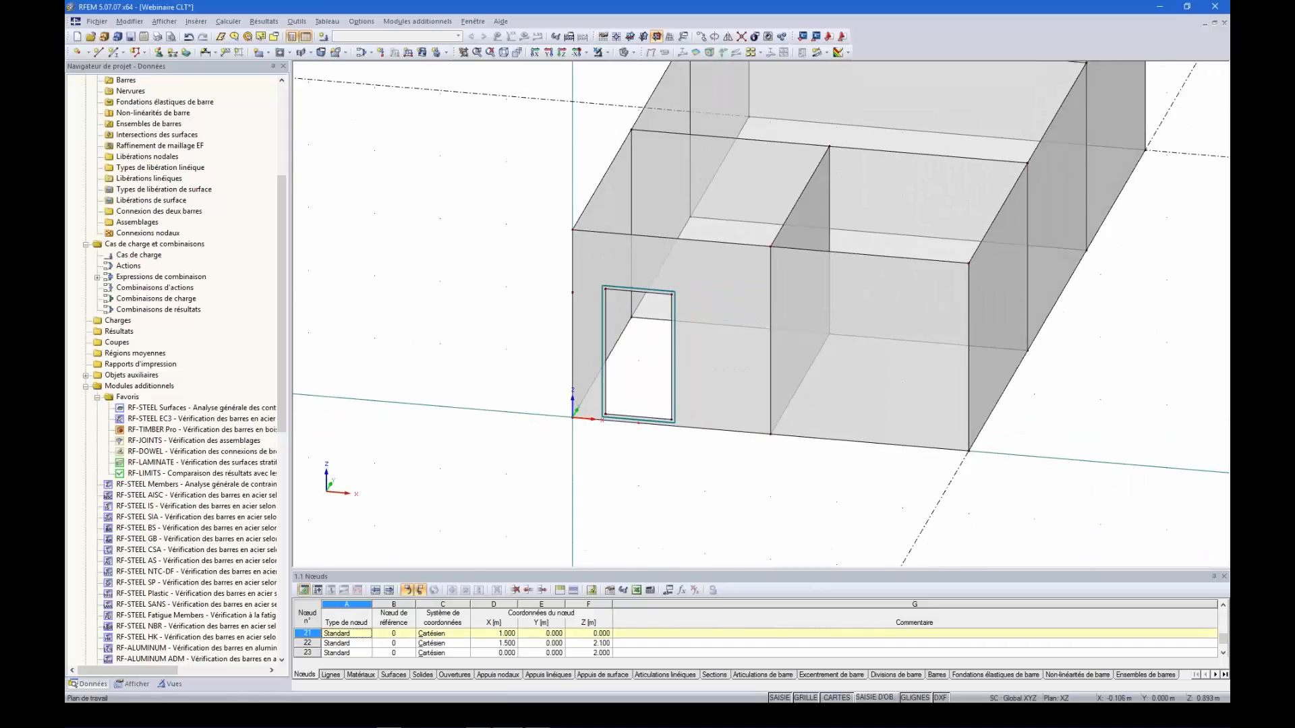
left_click(572, 294, "ctrl")
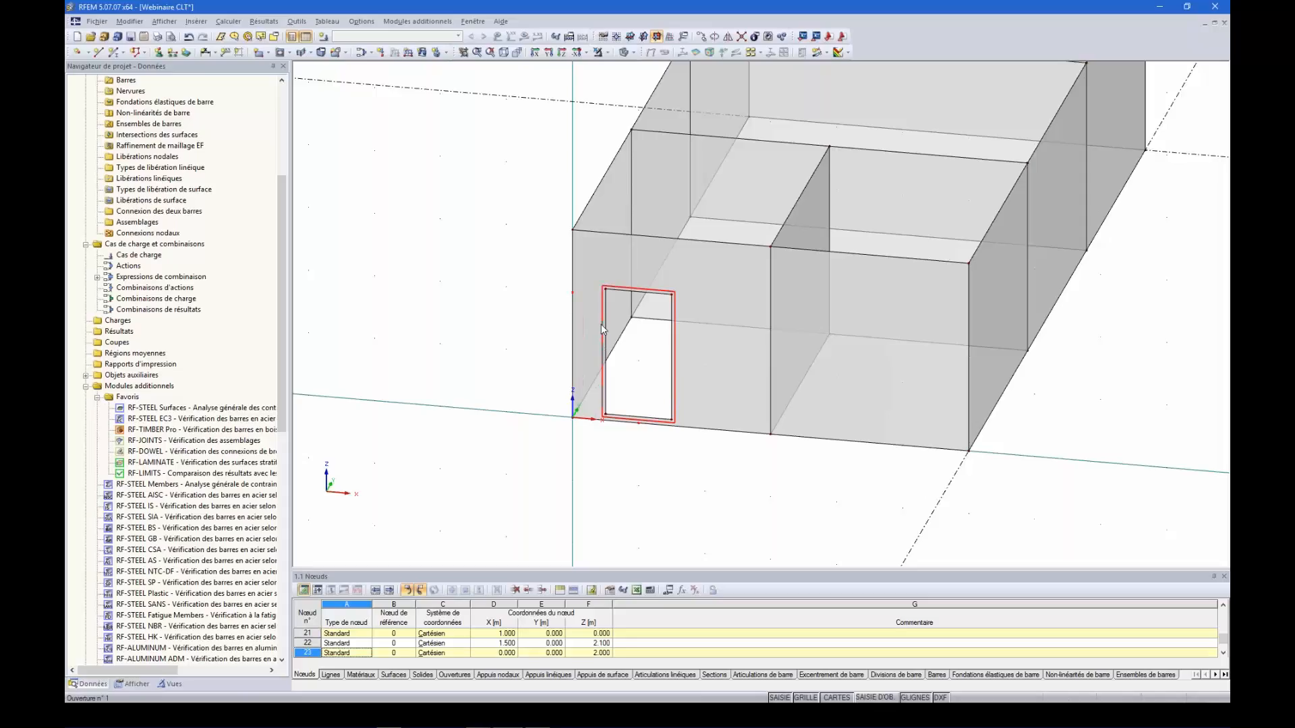
right_click(574, 295)
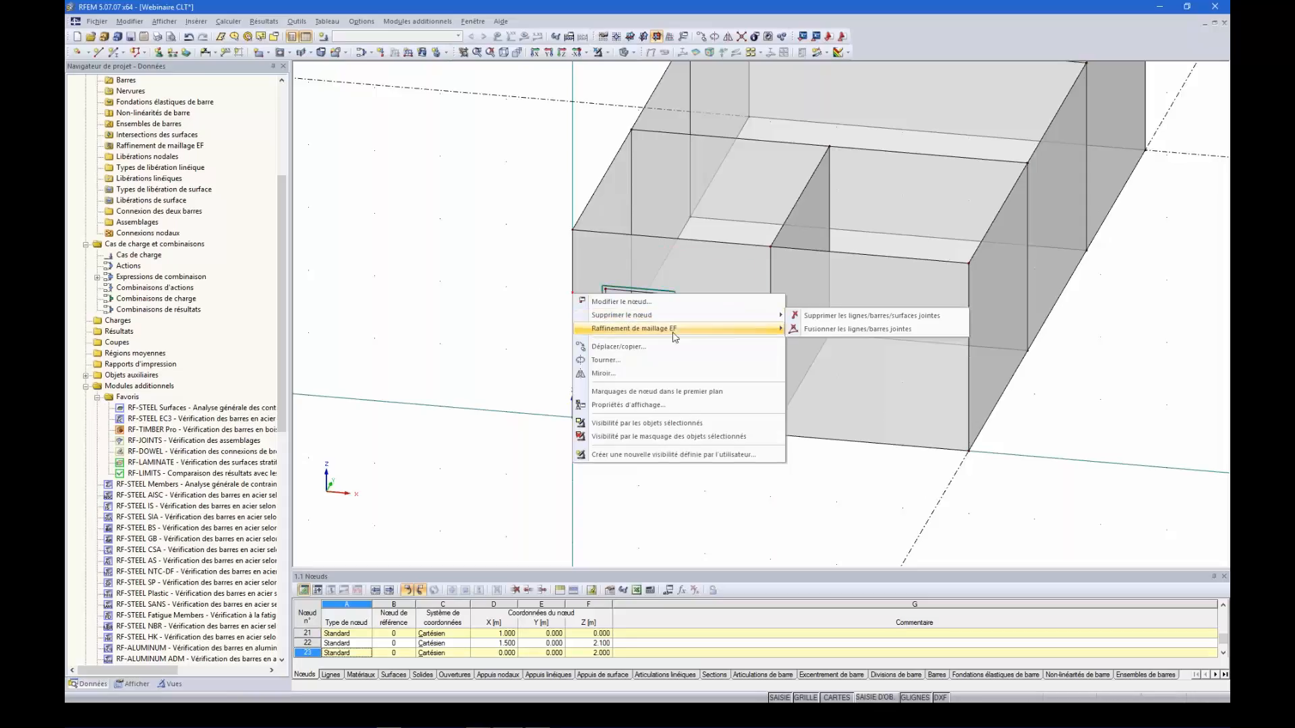
left_click(851, 329)
- Copy the front-wall door opening once by 4 m in Y onto the parallel interior wall
middle_click_drag(522, 432, 543, 487)
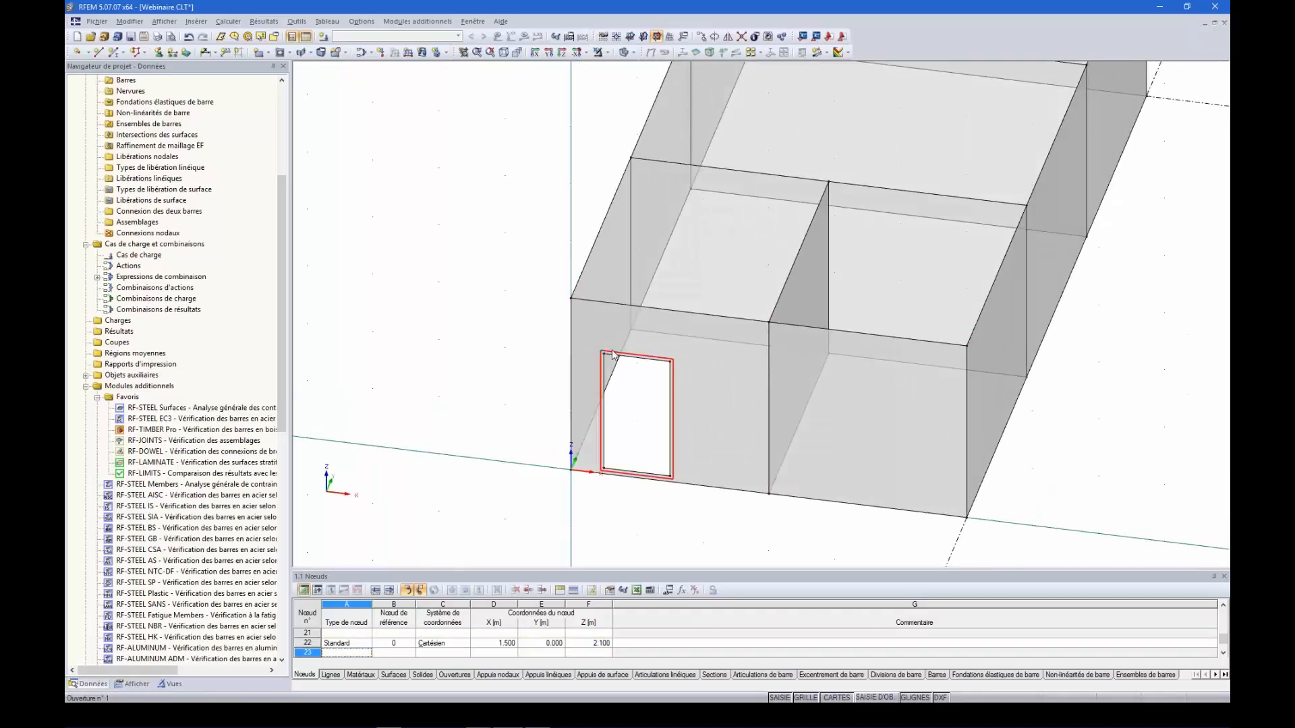
scroll(806, 432, "down", 3)
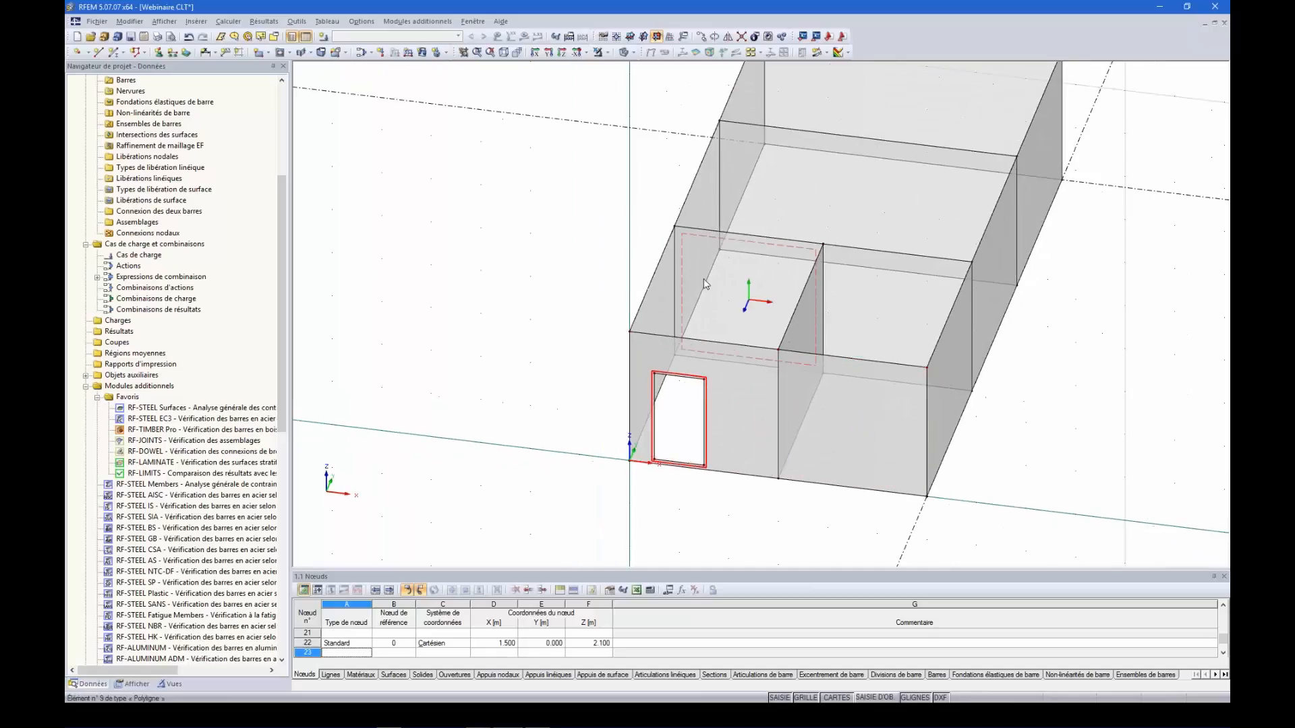
left_click(701, 37)
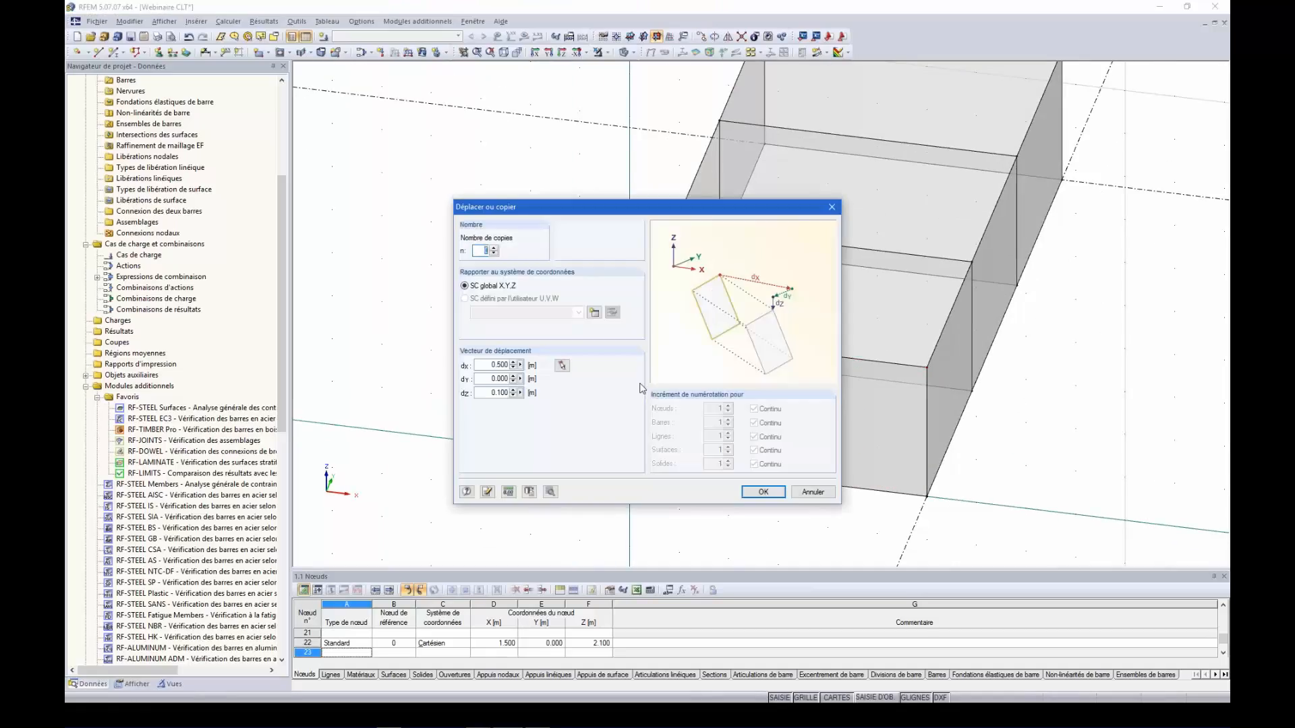
left_click(561, 365)
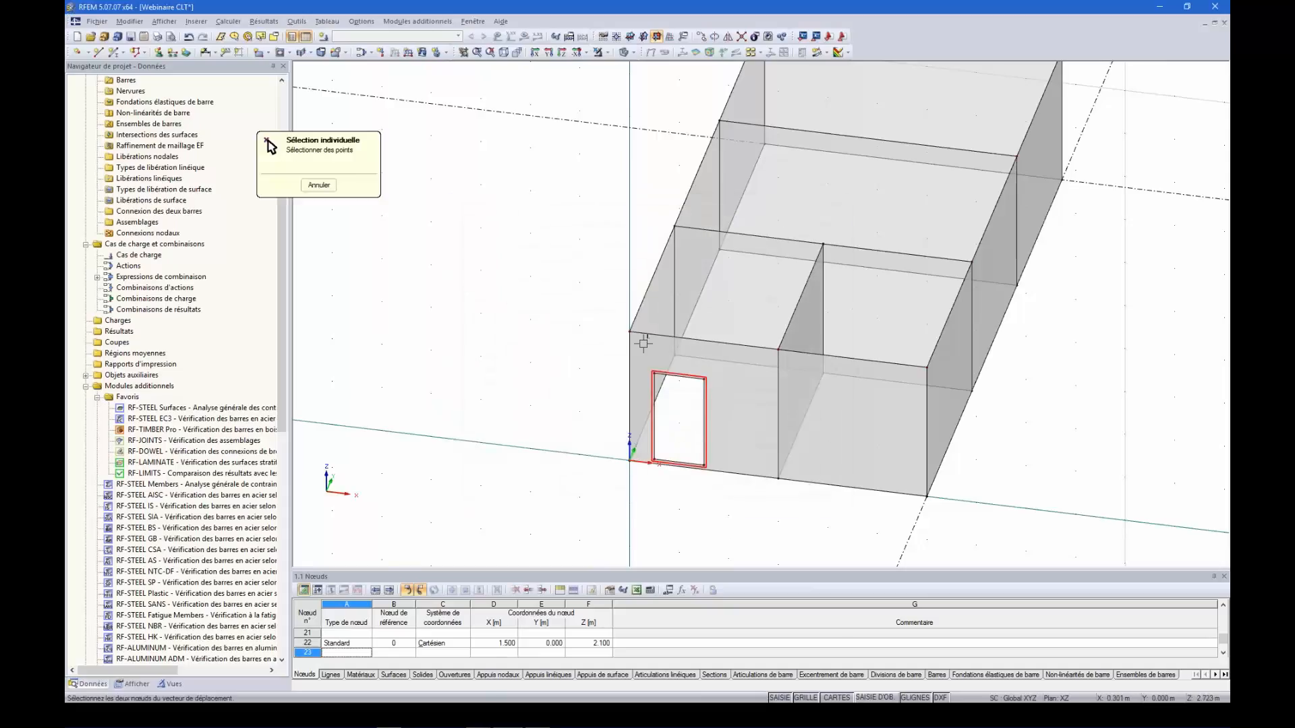
left_click(675, 226)
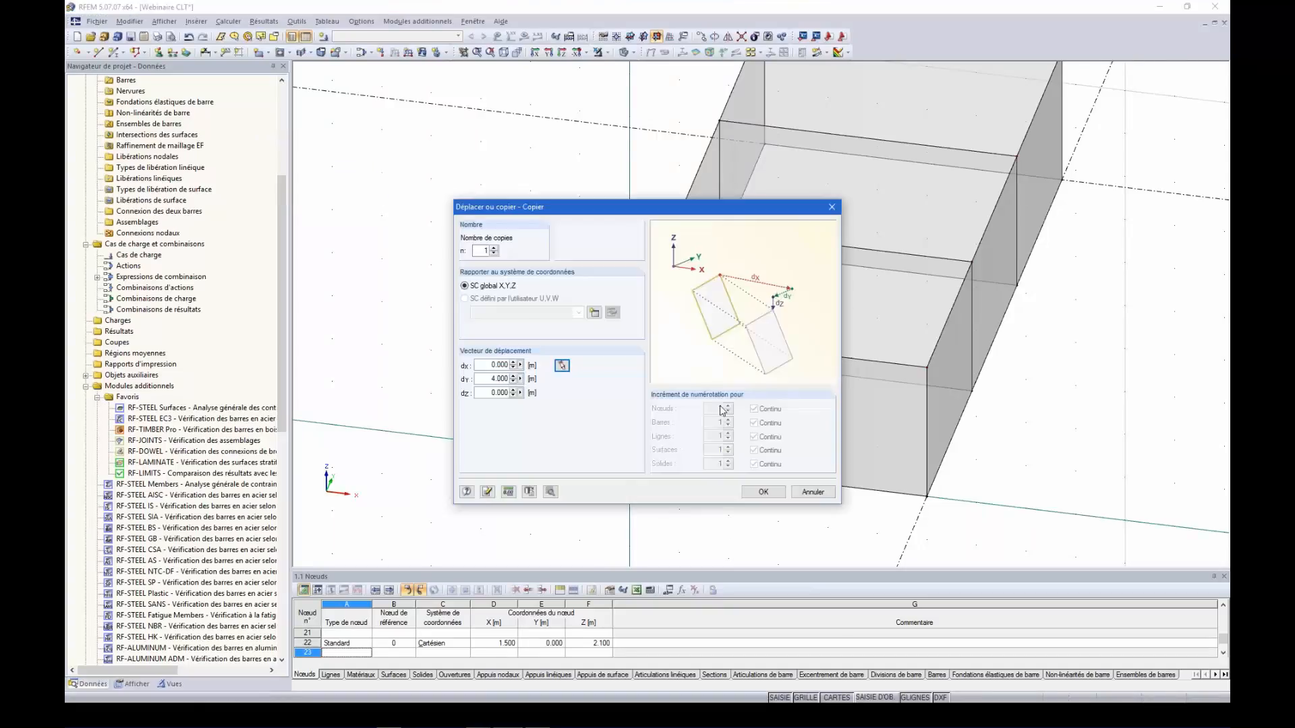
left_click(762, 493)
middle_click_drag(774, 383, 724, 386, "ctrl")
left_click(1046, 473)
scroll(945, 462, "down", 3)
middle_click_drag(907, 491, 971, 489, "ctrl")
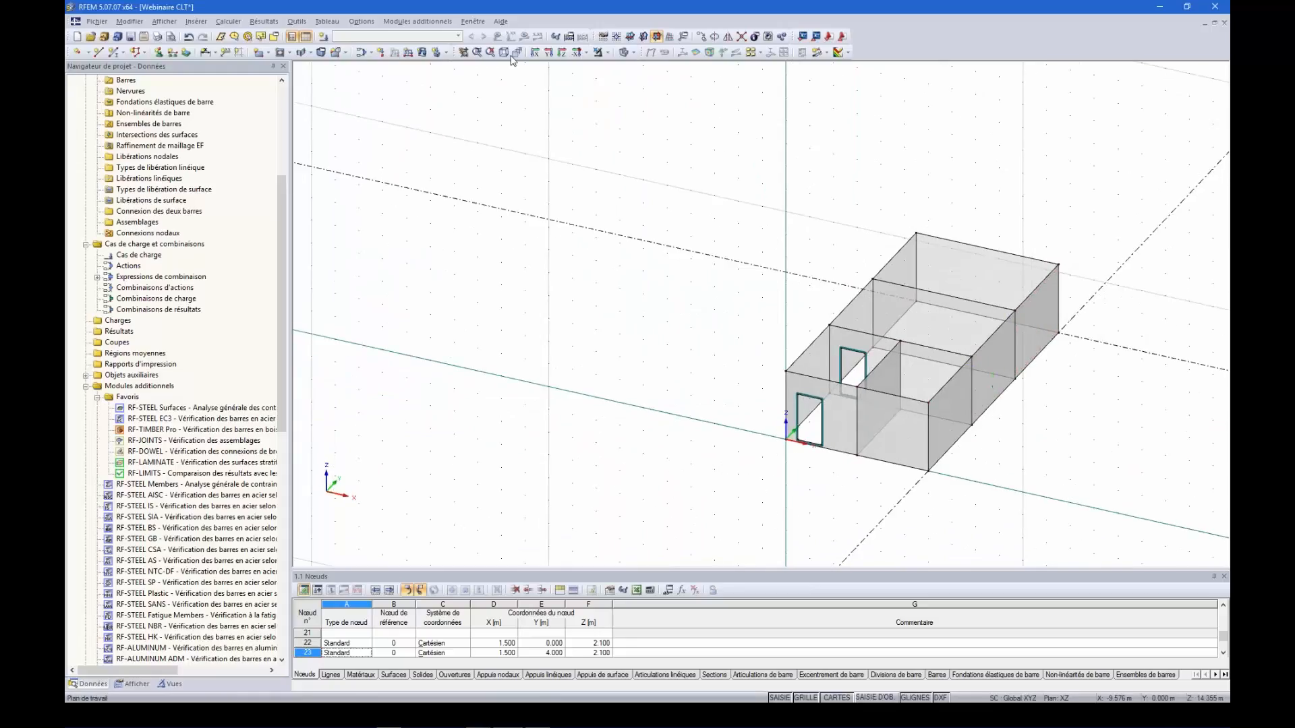
- Set the work plane origin at the front wall's upper corner node at the global origin axis and switch the plane to XY
left_click(615, 38)
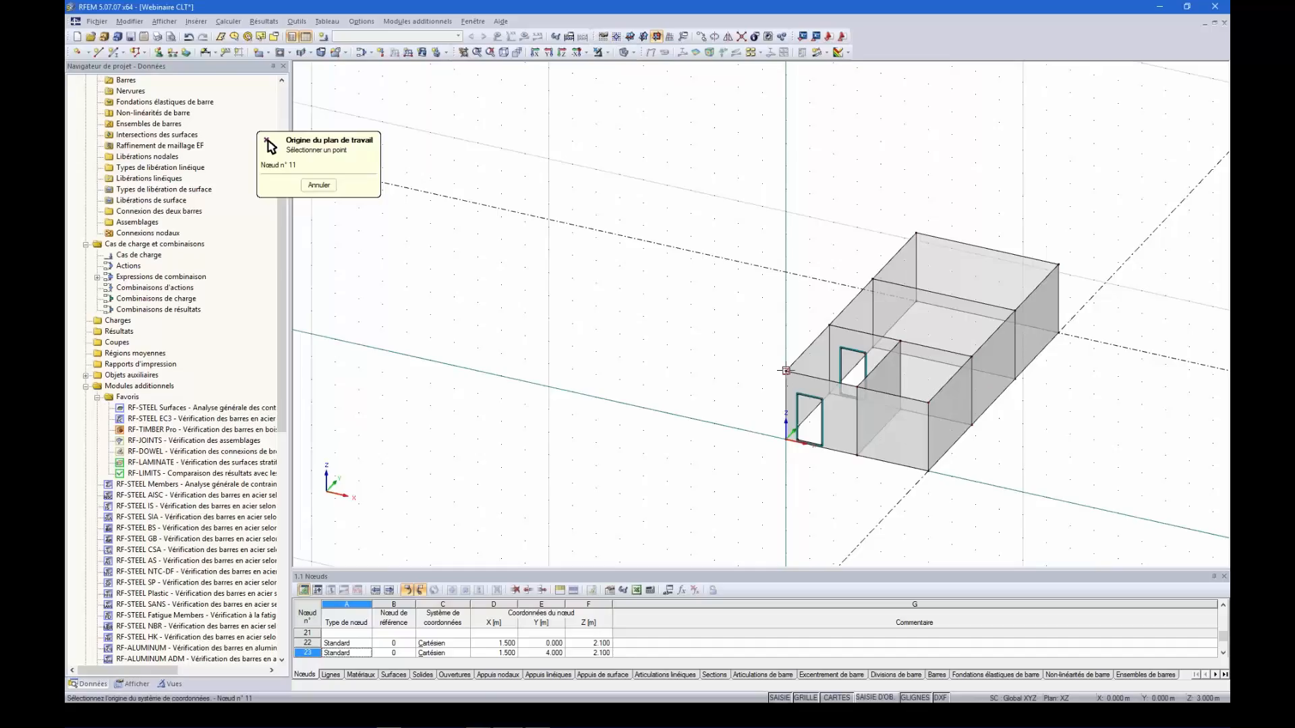
left_click(786, 370)
left_click(632, 38)
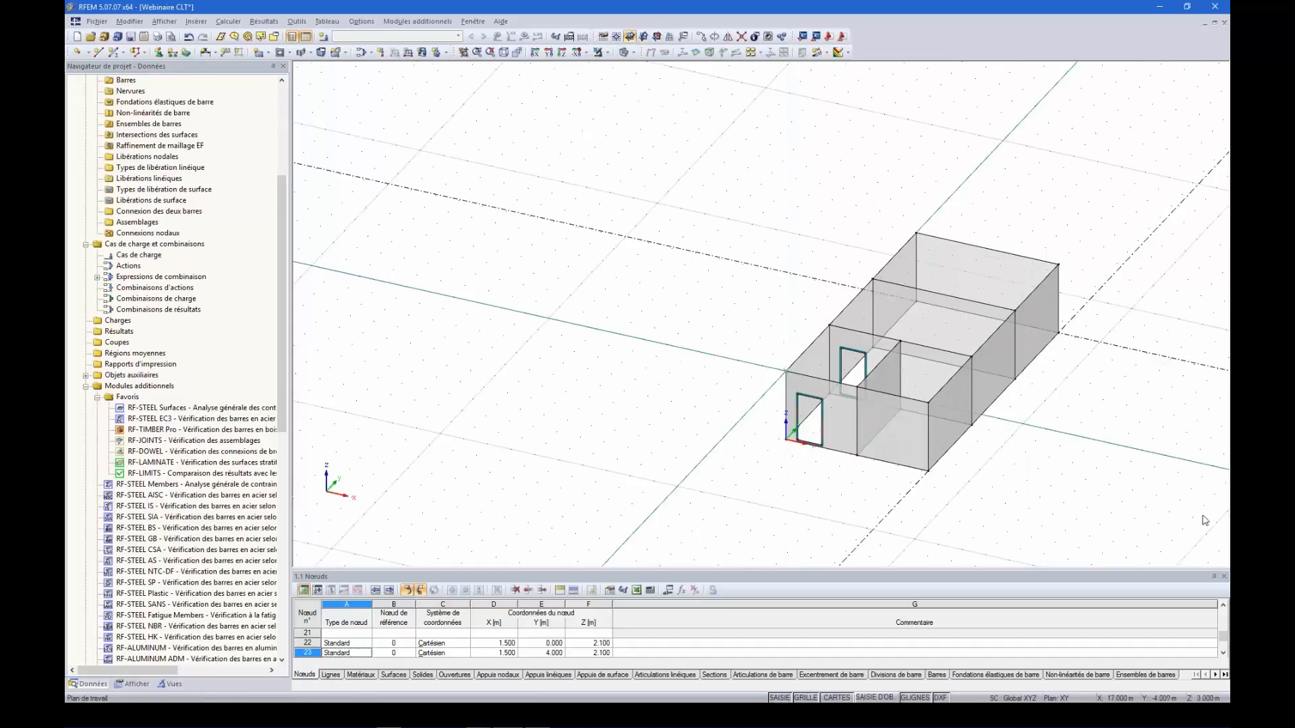
- Draw two adjacent rectangular slab surfaces, each 3 m by 12 m, over the ground floor in Béton C12/15 with 180 mm constant thickness
middle_click_drag(828, 403, 998, 541, "ctrl")
scroll(998, 541, "down", 5)
scroll(1062, 409, "up", 3)
scroll(1052, 412, "up", 2)
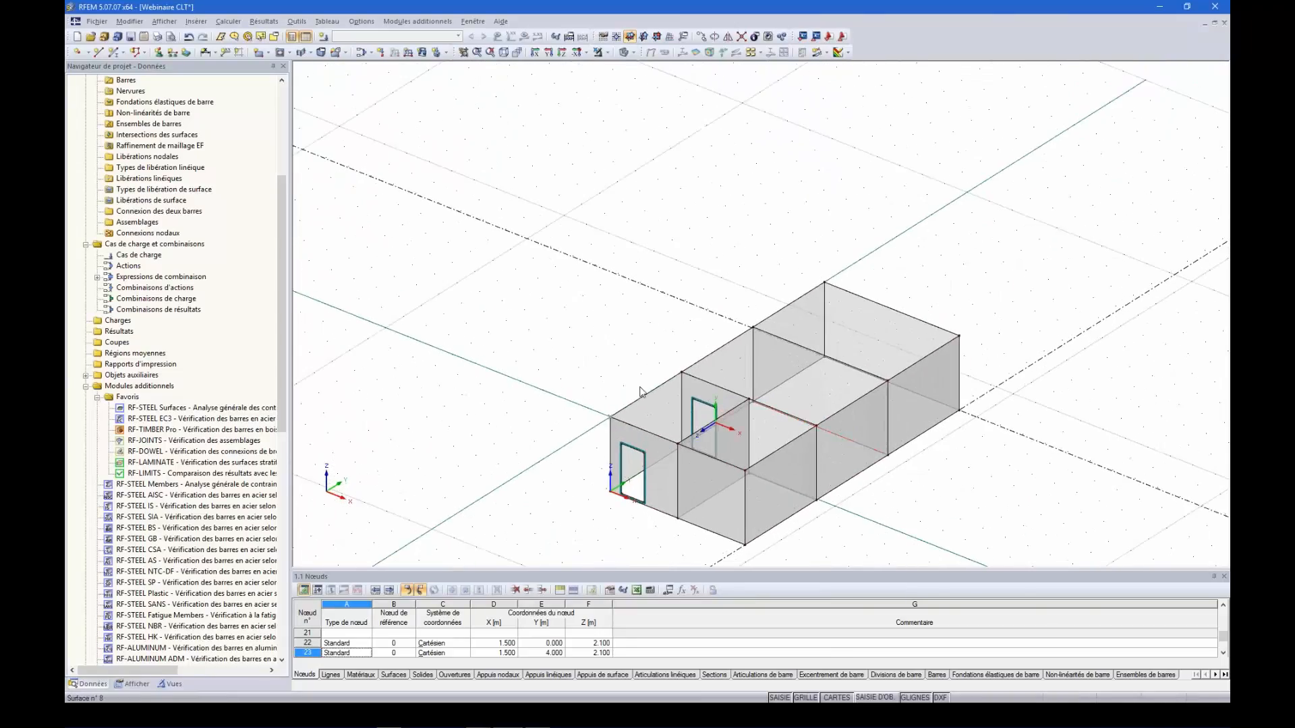
middle_click_drag(854, 449, 671, 416, "ctrl")
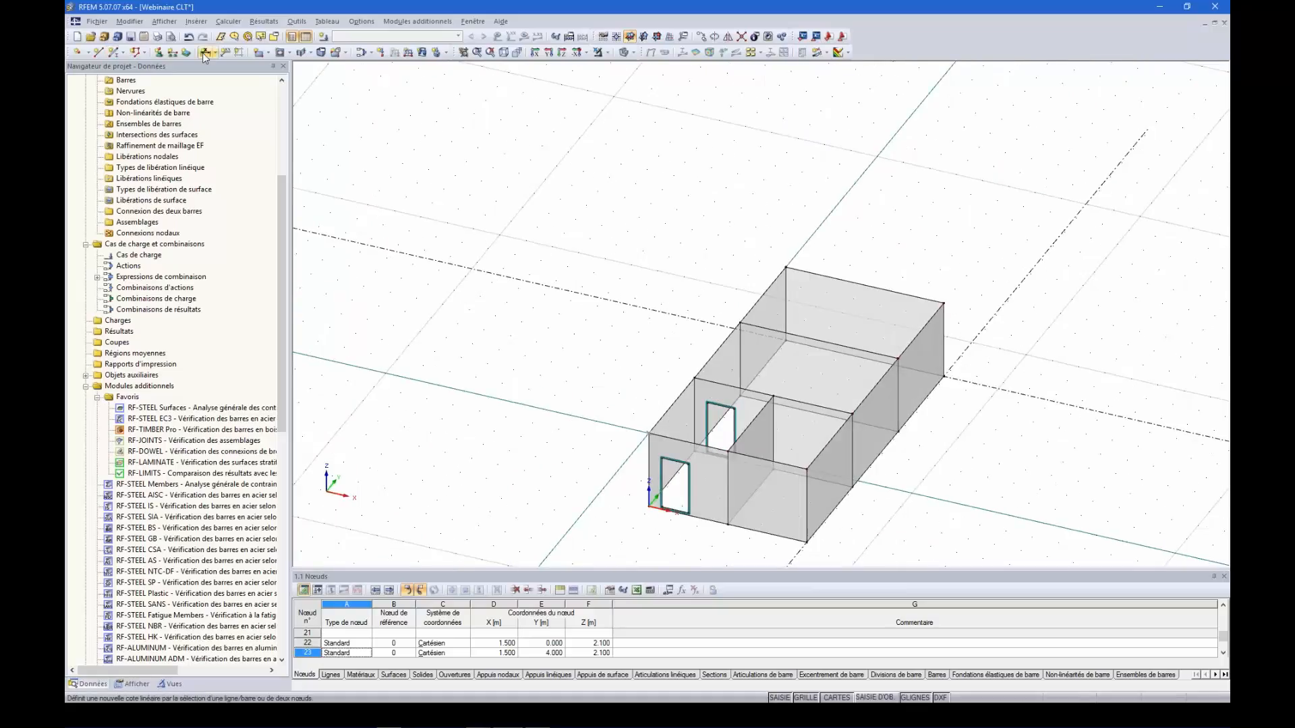
left_click(269, 53)
left_click(314, 81)
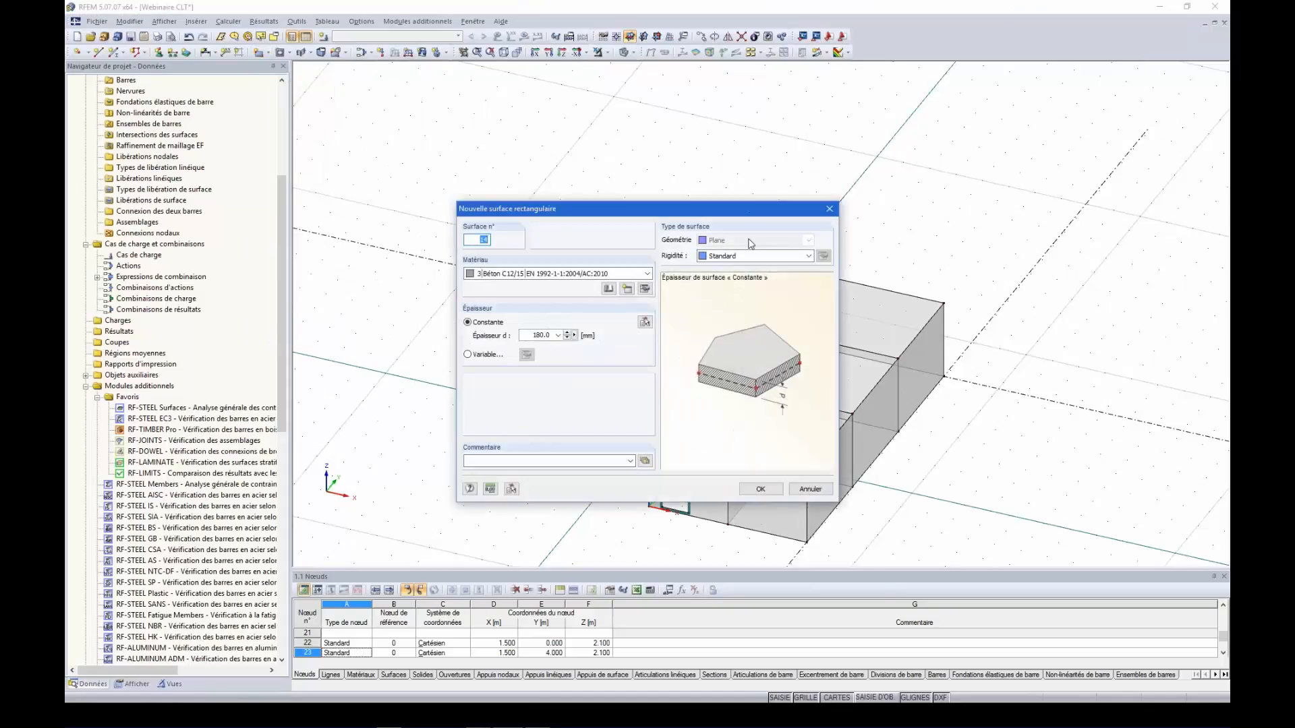
left_click(747, 493)
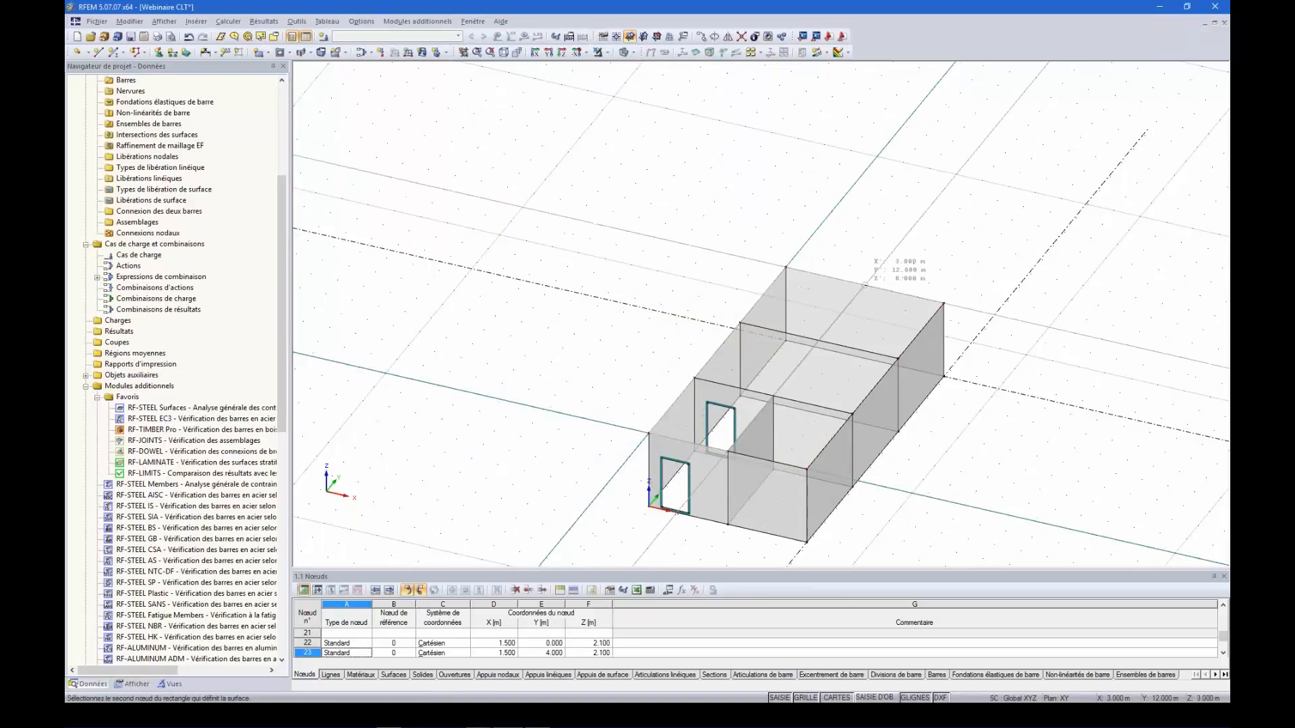
left_click(853, 298)
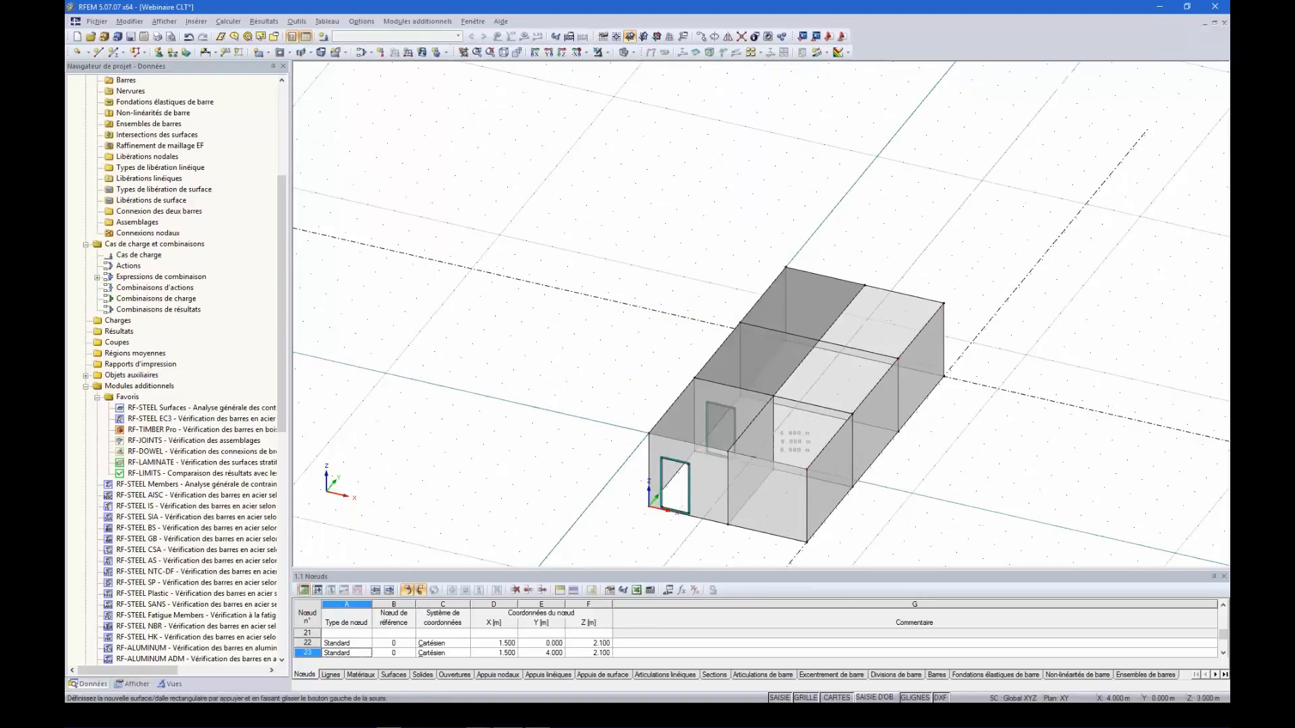
left_click(727, 451)
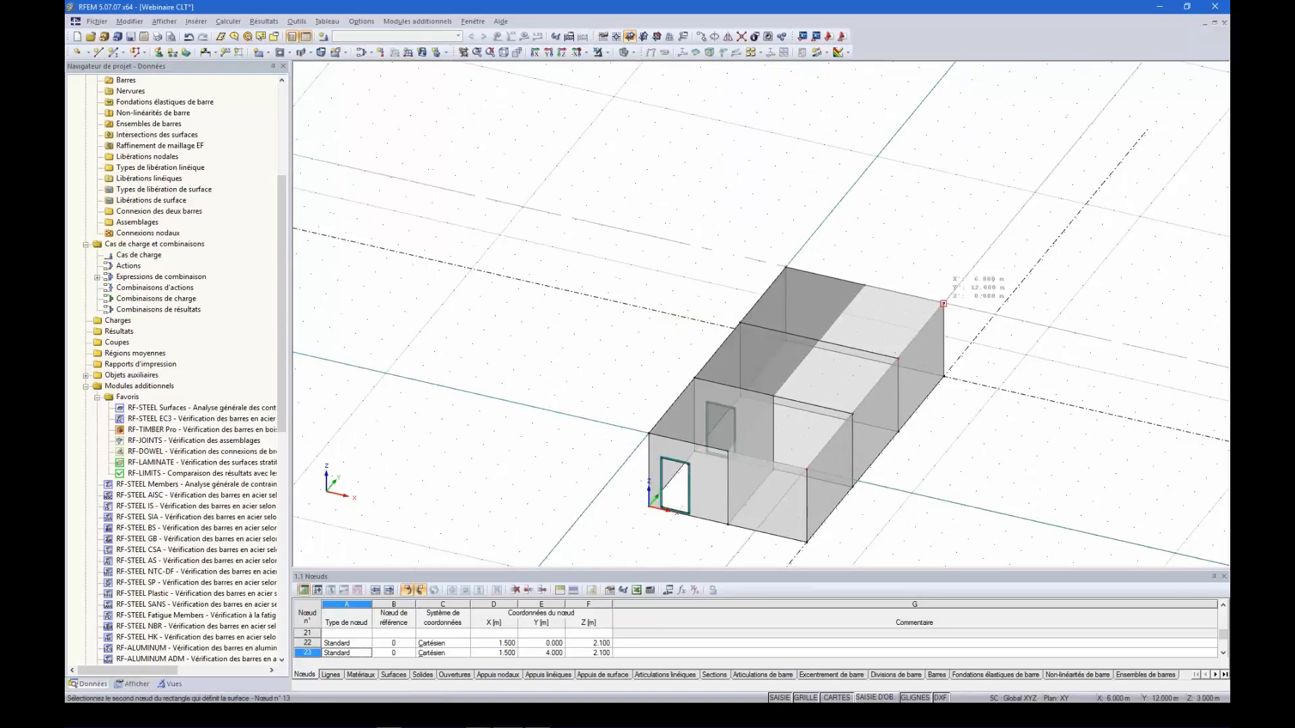
left_click(954, 289)
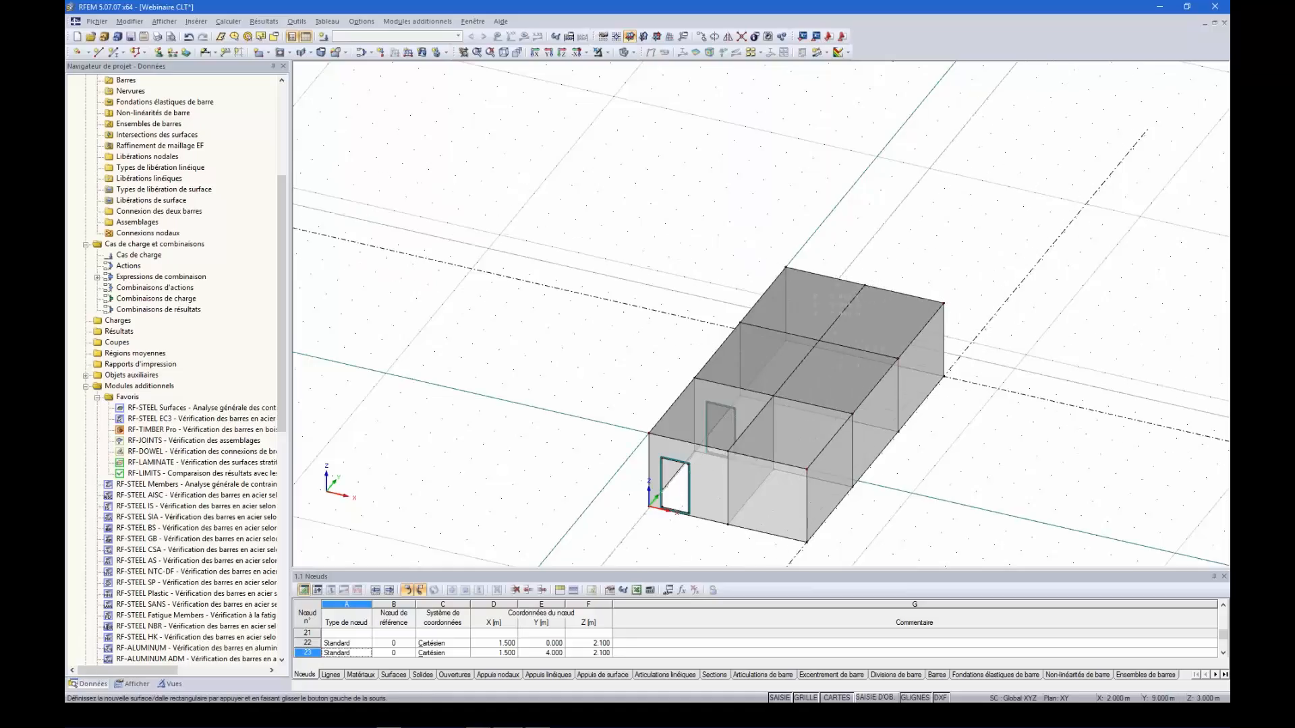
key("Escape")
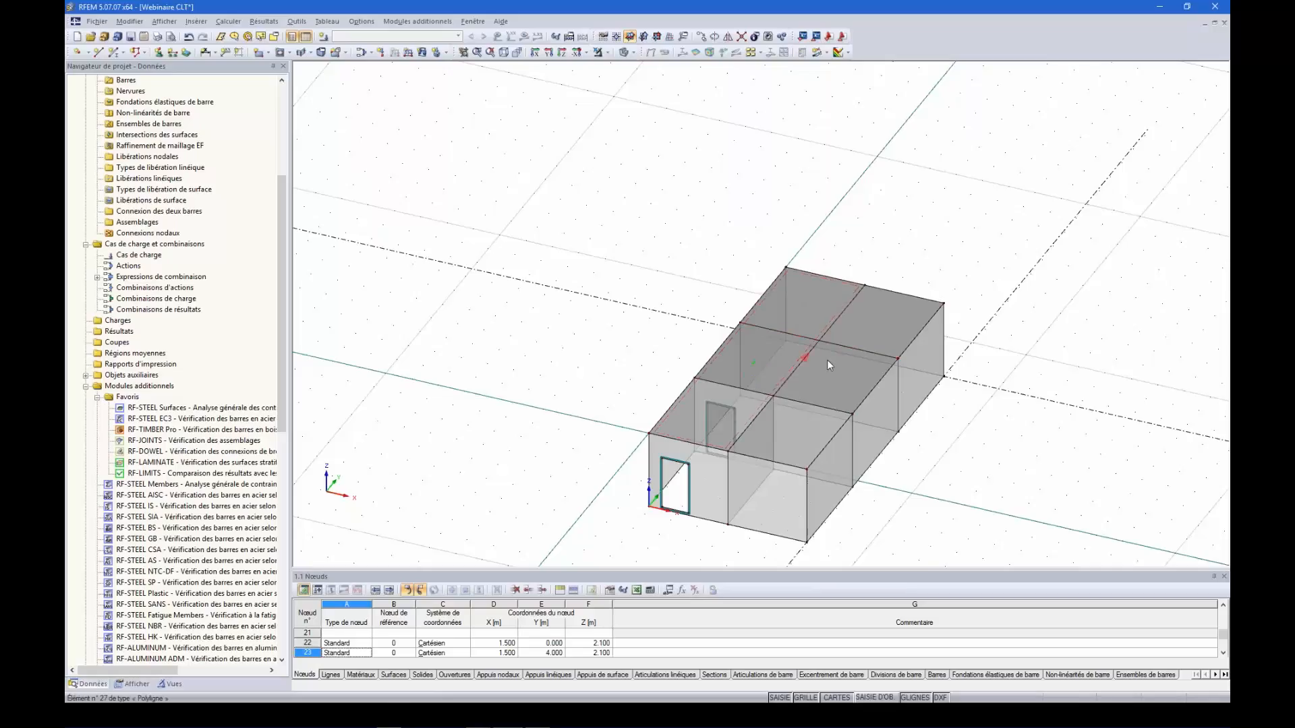
- Copy the ground-floor walls with their door openings 3 m upward to form the upper storey
scroll(819, 343, "up", 2)
middle_click_drag(889, 452, 828, 433, "ctrl")
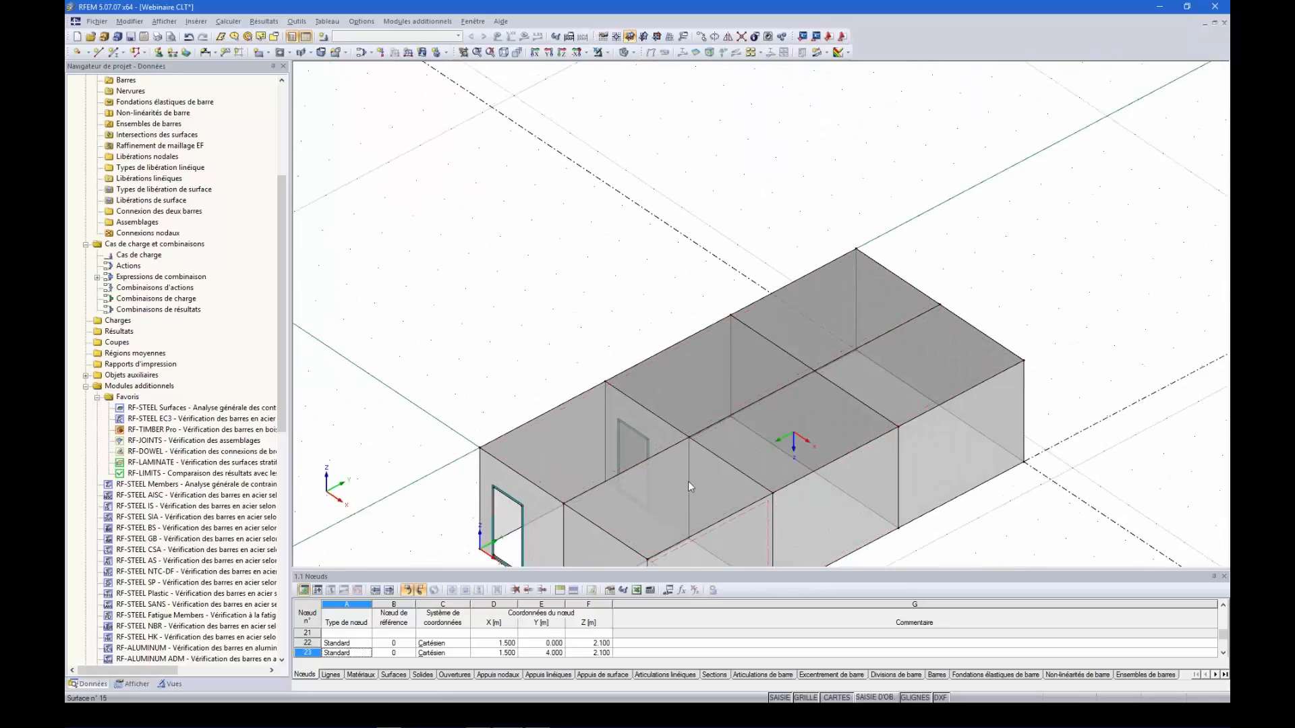
middle_click_drag(730, 447, 827, 395, "ctrl")
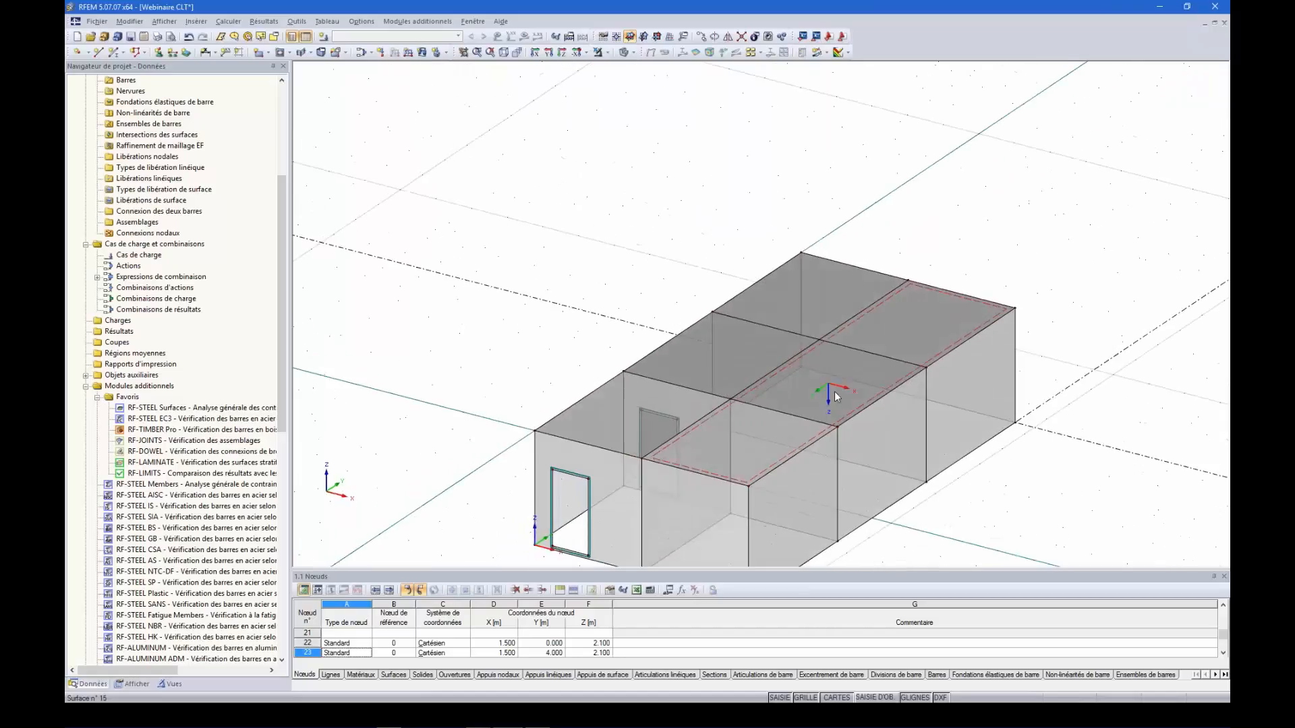
middle_click_drag(640, 486, 641, 383, "ctrl")
scroll(606, 389, "down", 1)
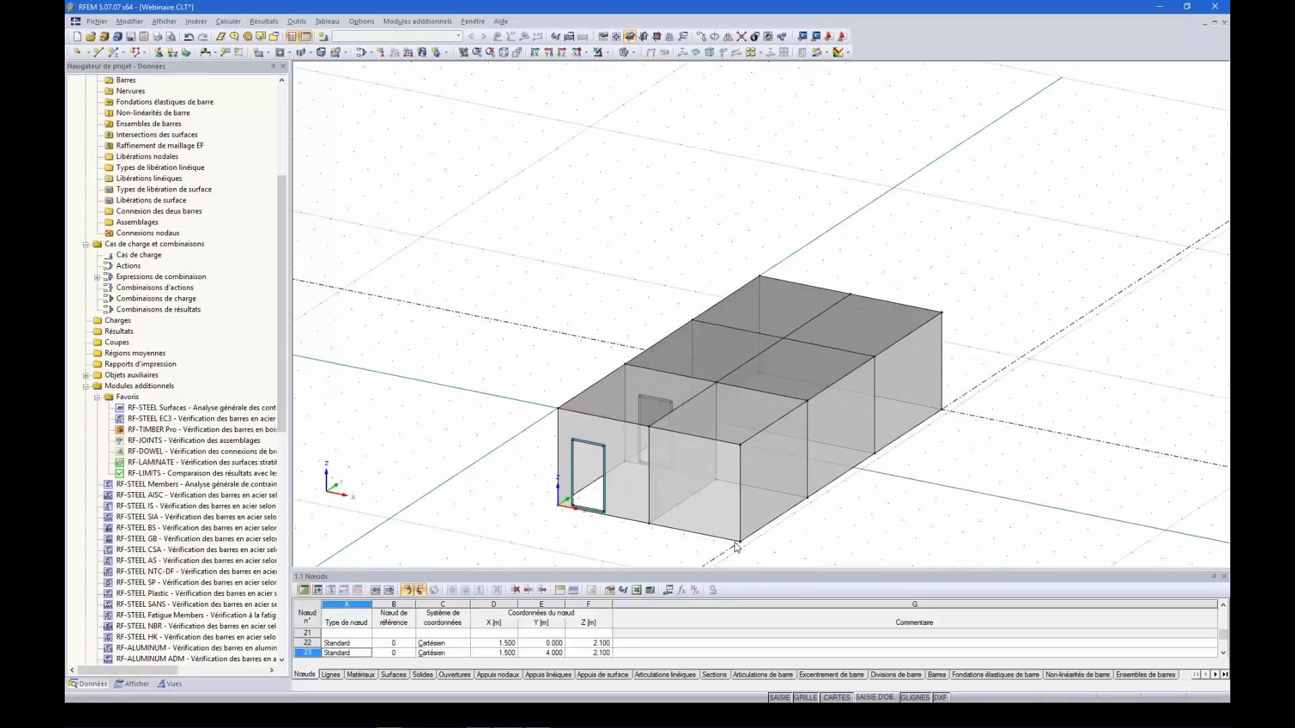
middle_click_drag(776, 481, 862, 459, "ctrl")
mouse_move(915, 492)
middle_mouse_down("ctrl")
mouse_move(903, 472)
mouse_move(930, 475)
middle_mouse_up("ctrl")
left_click_drag(998, 472, 600, 373)
middle_click_drag(1068, 336, 973, 438, "ctrl")
left_click_drag(763, 549, 766, 456, "ctrl")
left_click(1016, 272)
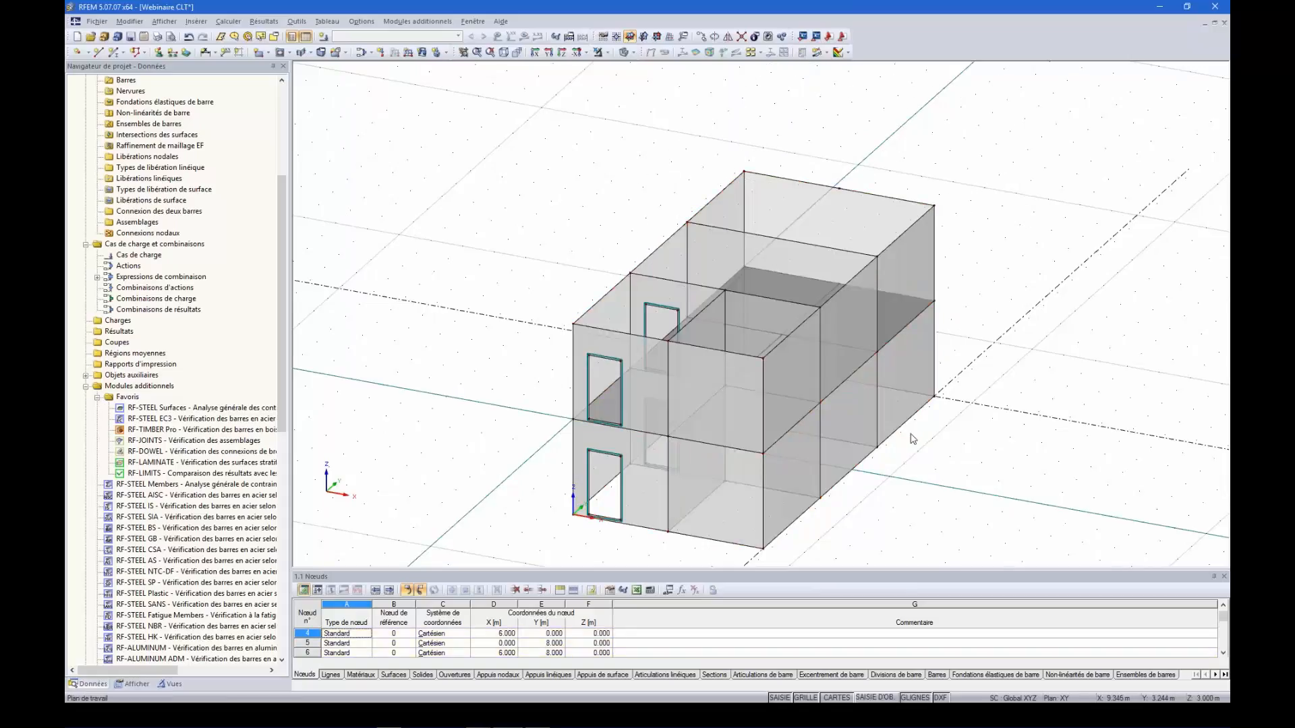
- Copy the upper-storey door opening in the first interior cross wall once by 3 m in X, into the neighbouring room's wall
middle_click_drag(887, 409, 864, 499, "ctrl")
middle_click_drag(769, 379, 681, 370, "ctrl")
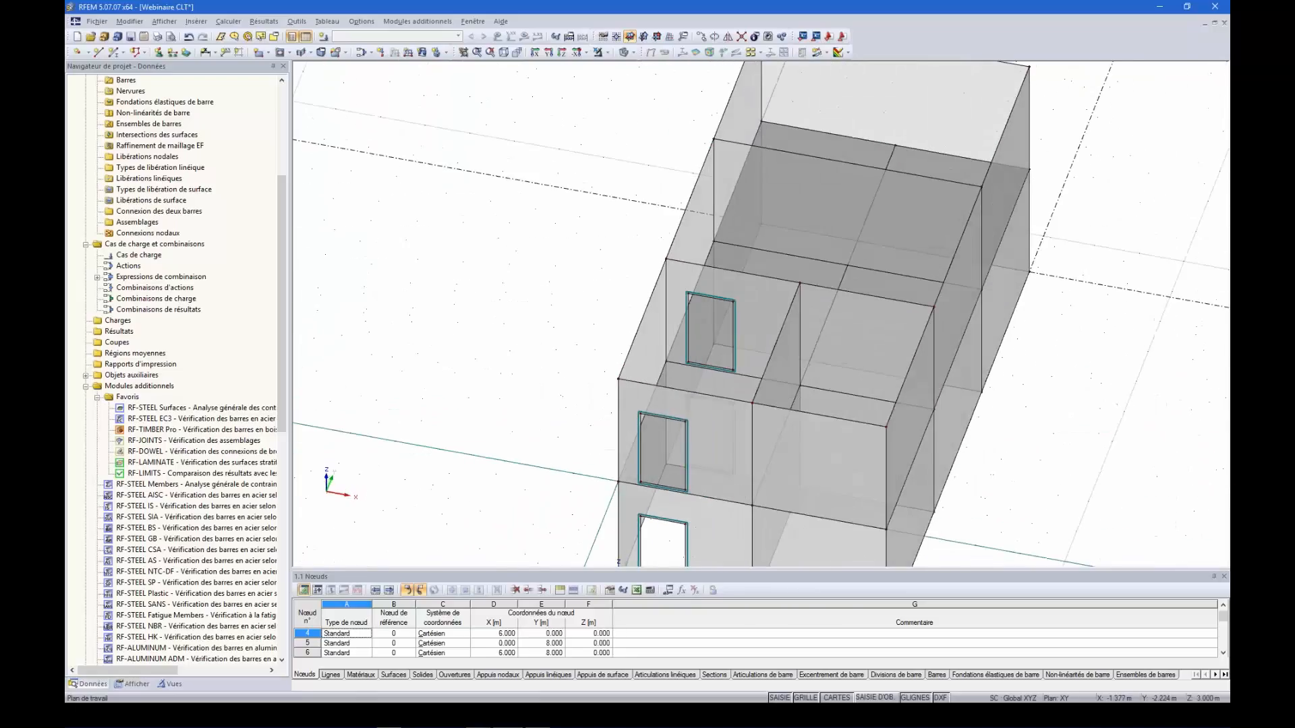
left_click(685, 357)
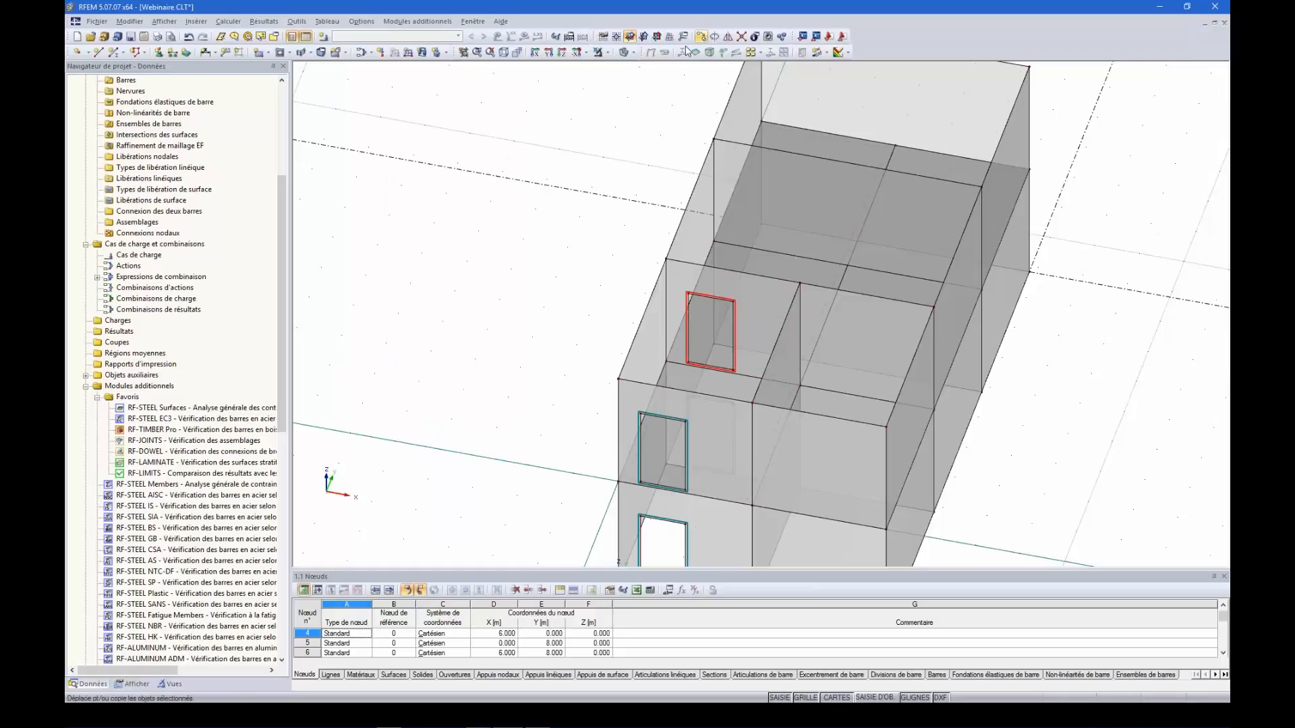
left_click(650, 53)
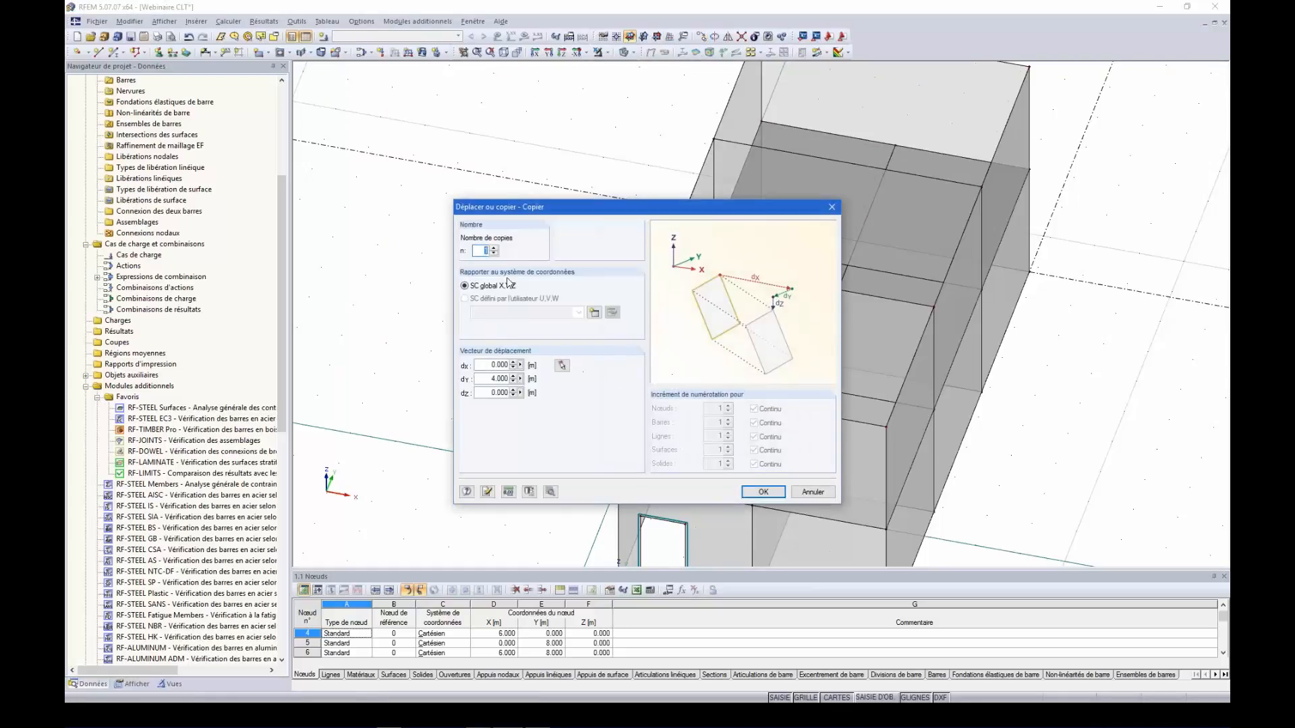
left_click(560, 365)
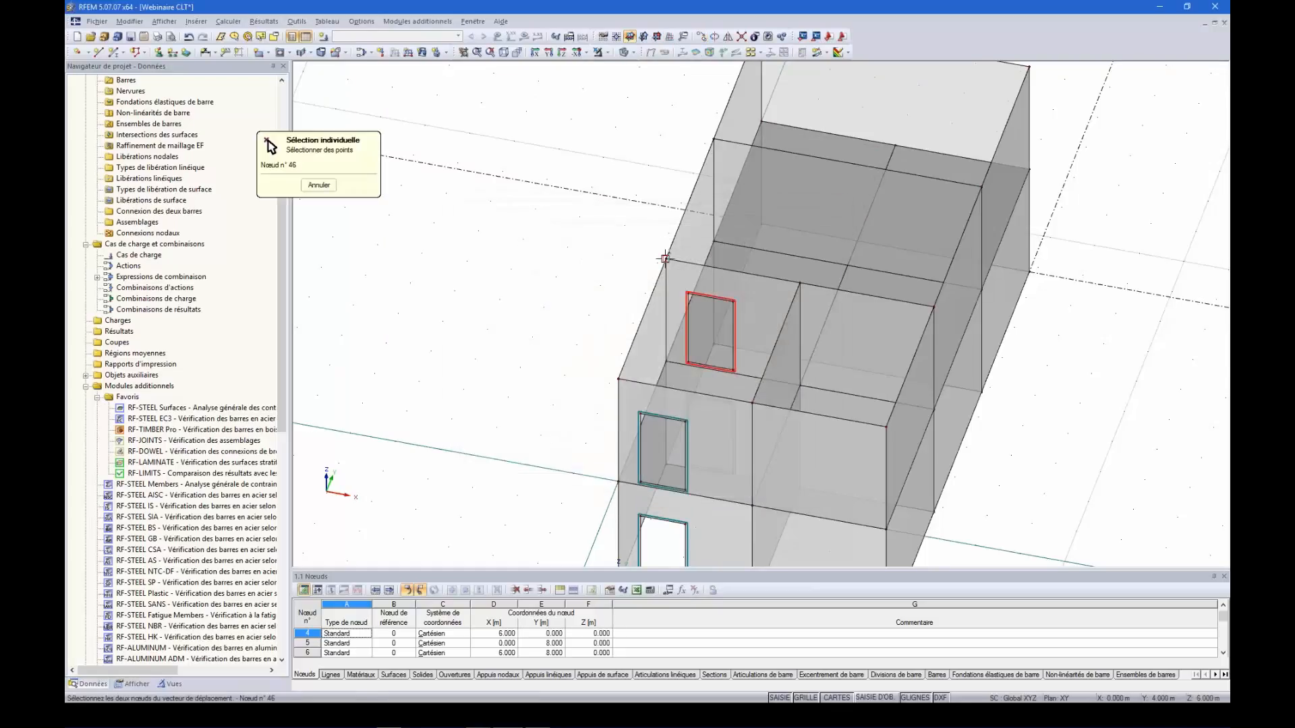
left_click(665, 258)
left_click(799, 283)
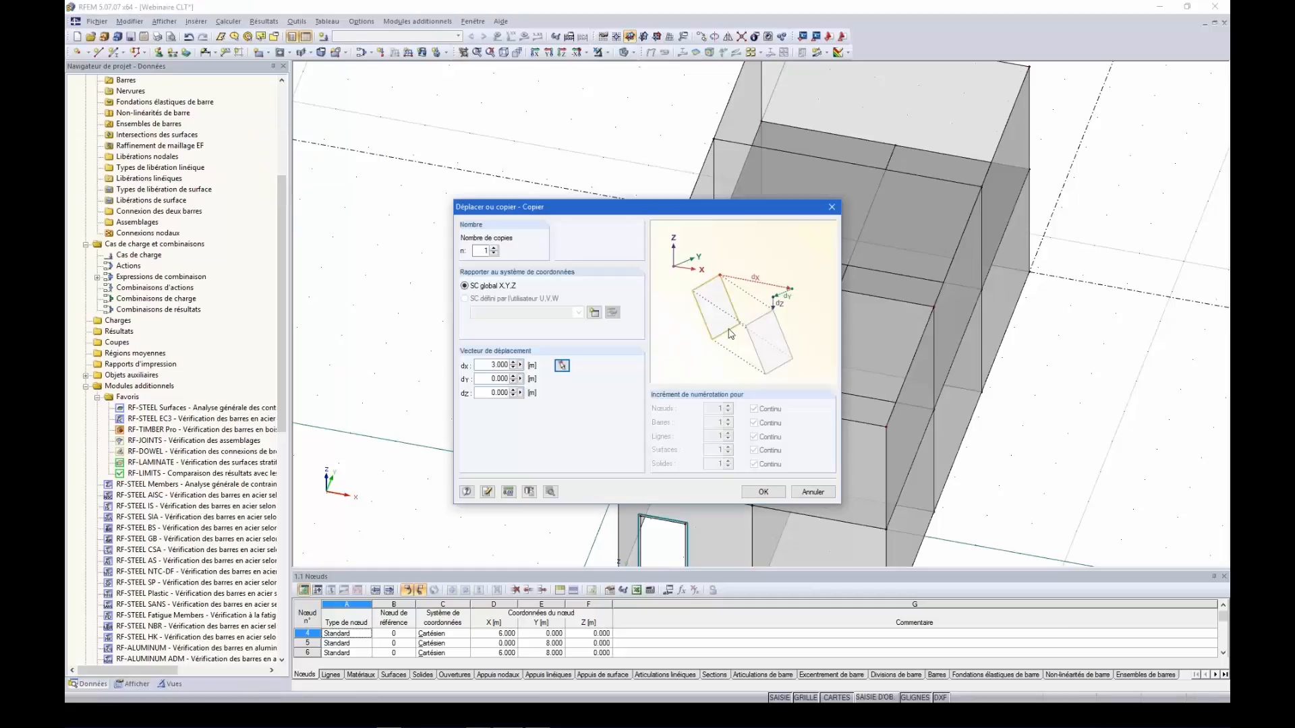
left_click(764, 492)
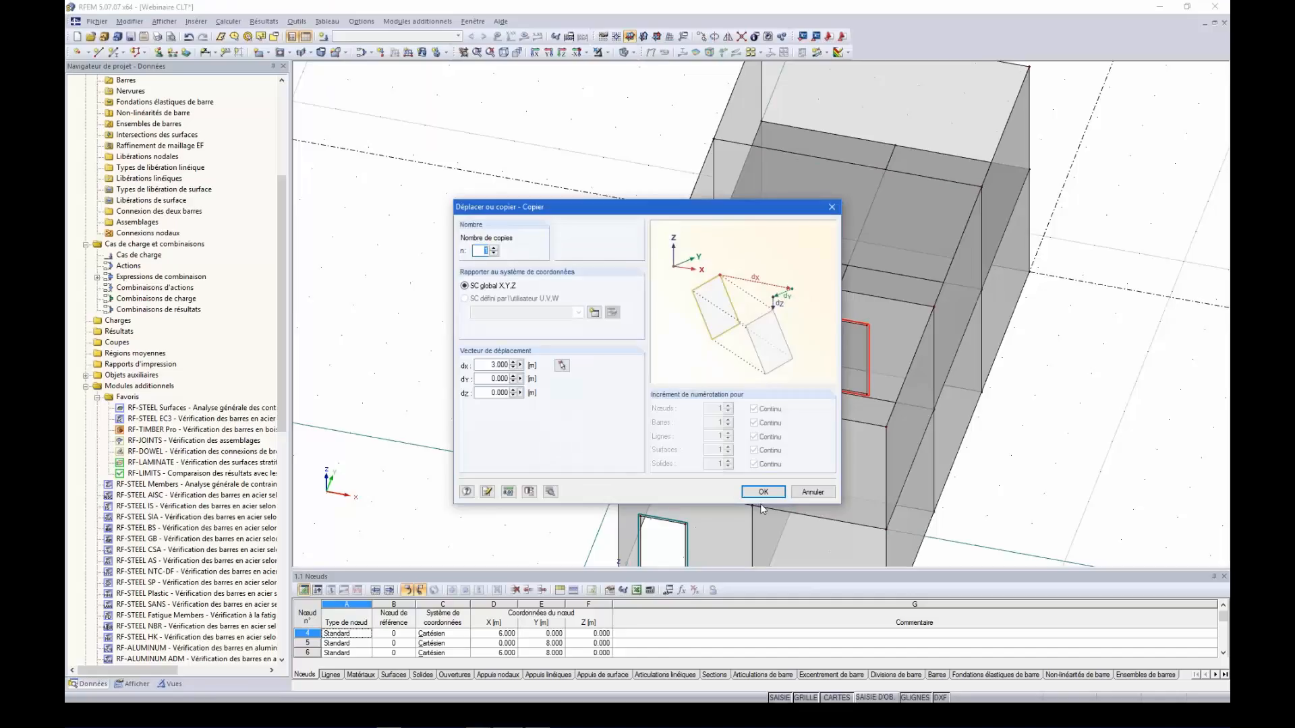
- Copy the new opening by -3 m in X and 4 m in Y onto the next upper-storey cross wall
left_click(561, 367)
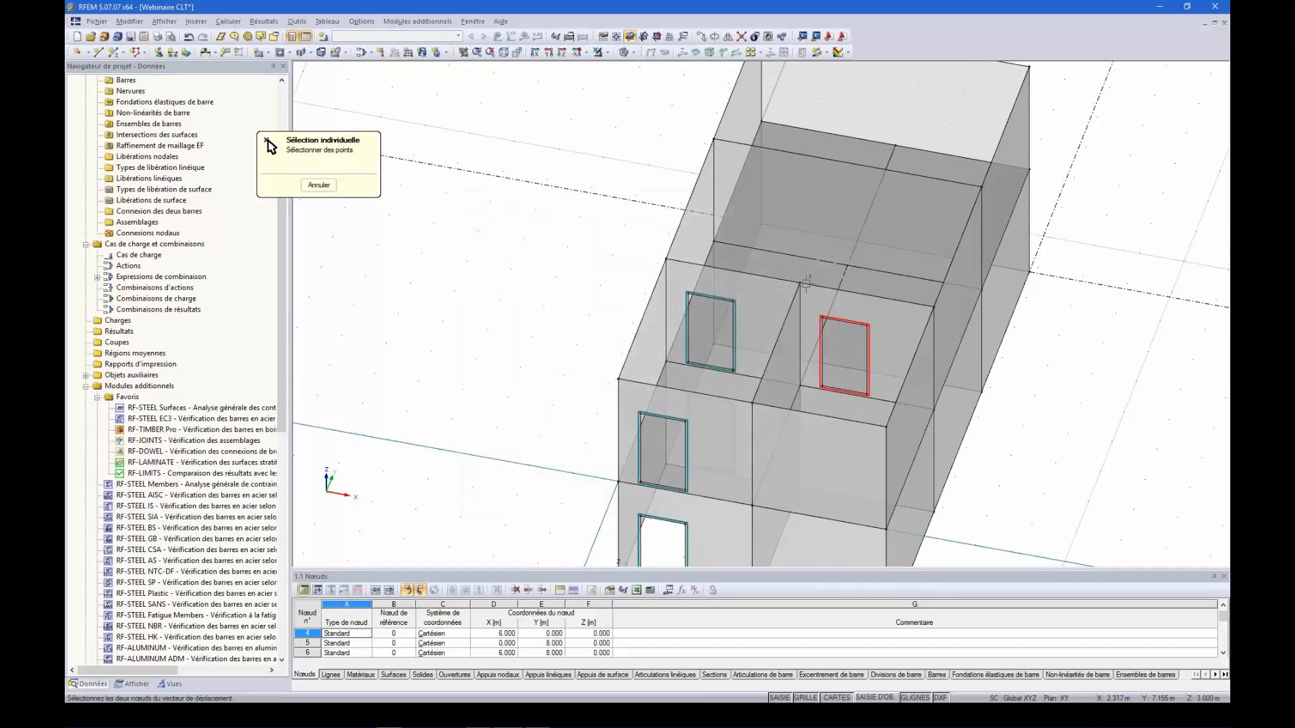
left_click(715, 139)
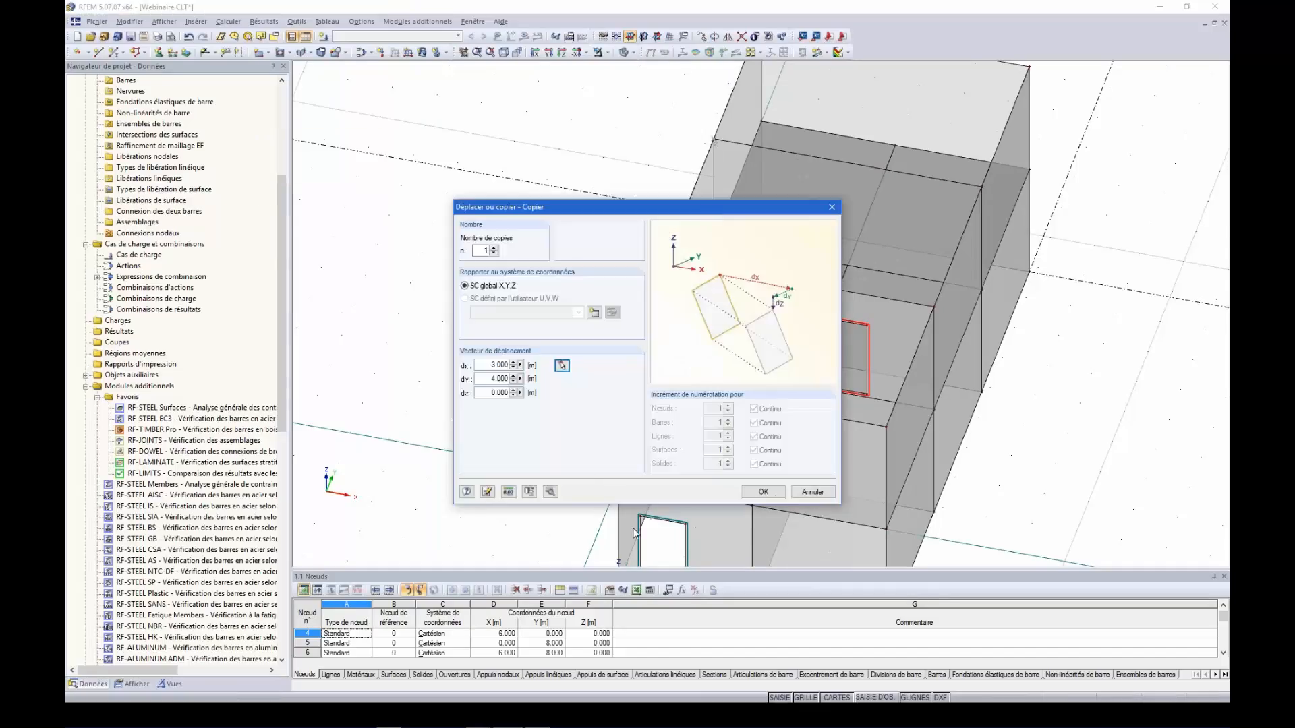
left_click(763, 492)
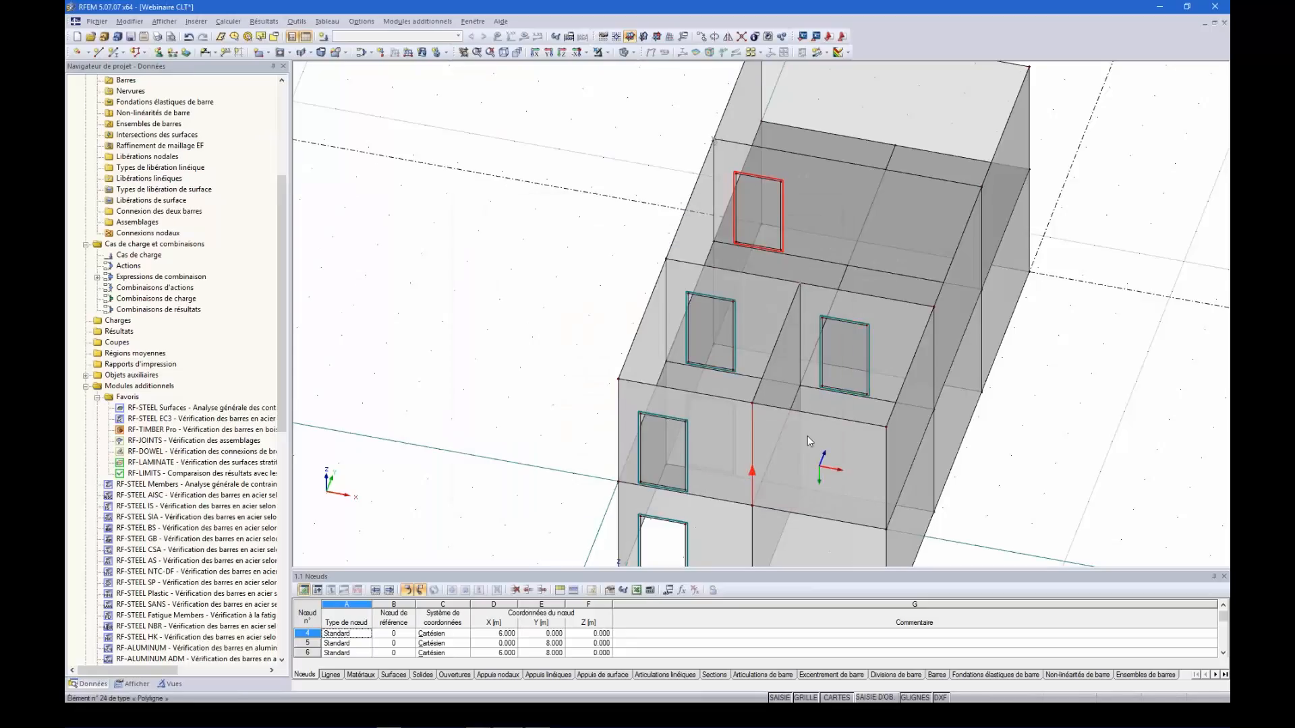
- Move the two lower nodes of the upper-storey front opening up by 0.8 m in Z with zero copies, turning it into a window
scroll(769, 499, "down", 2)
scroll(749, 543, "up", 2)
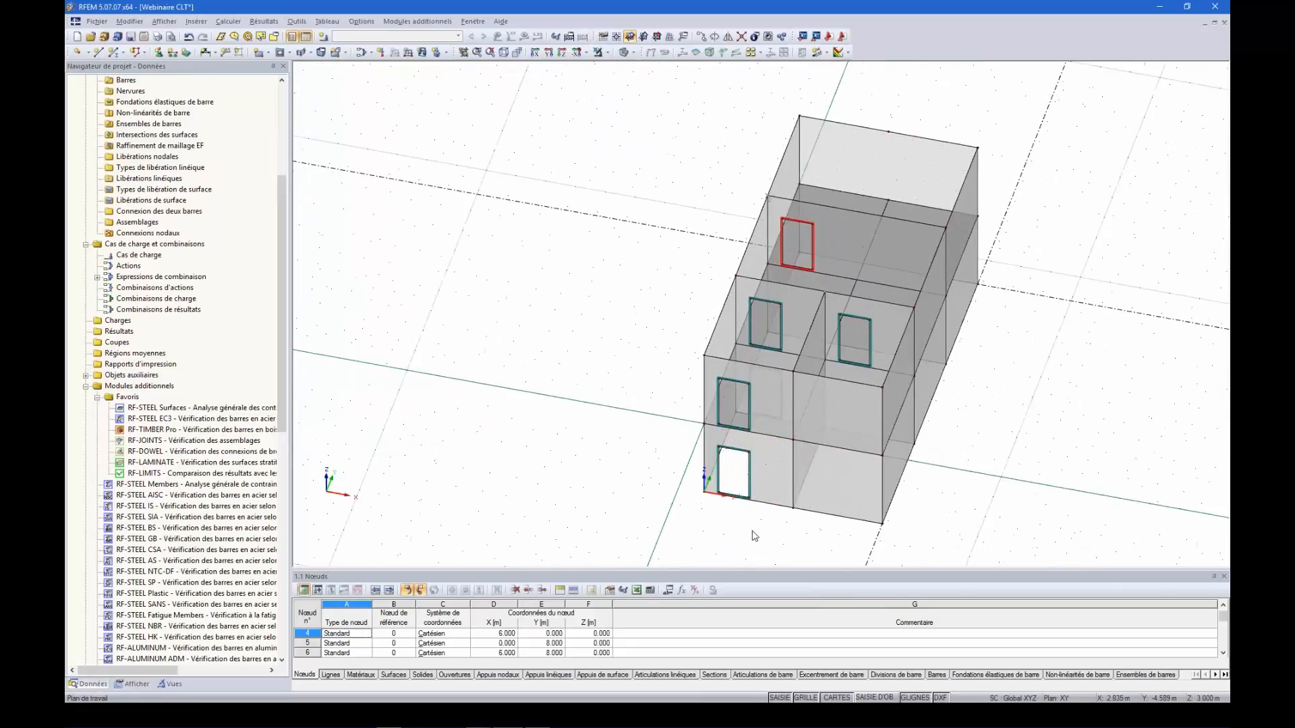
middle_click_drag(716, 529, 787, 472, "ctrl")
scroll(794, 329, "up", 1)
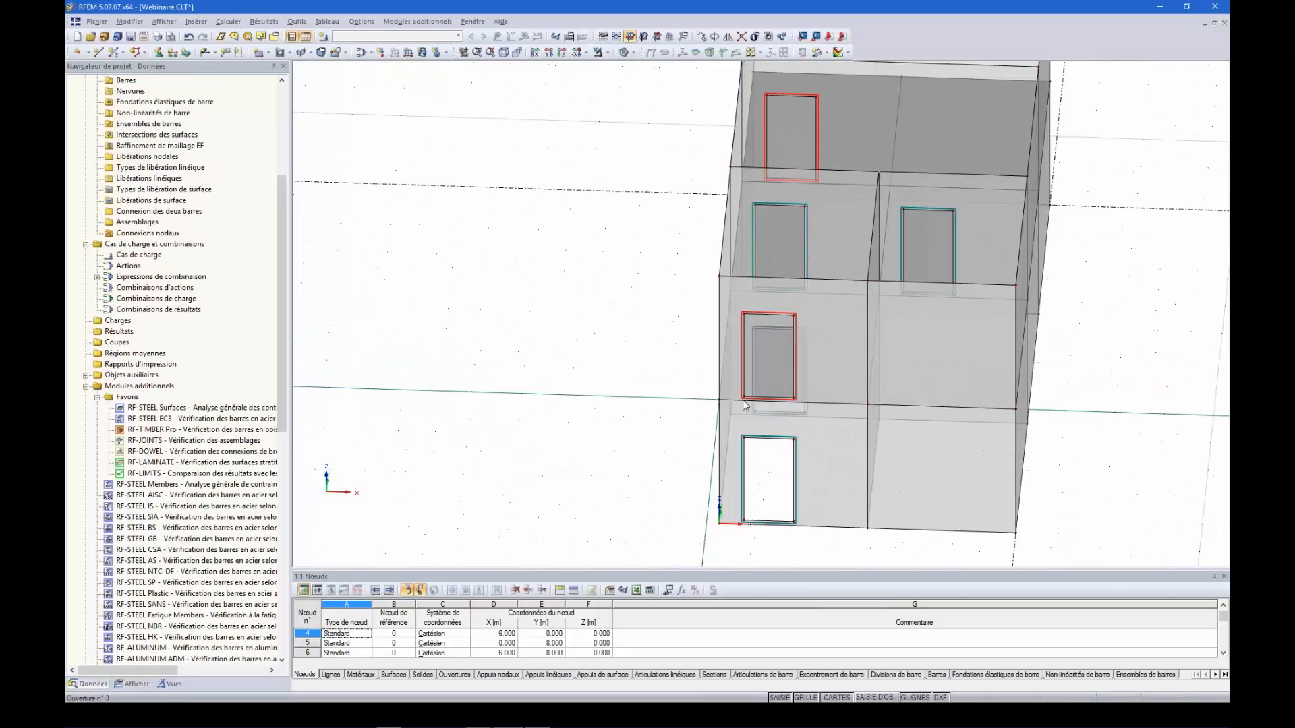
left_click(790, 400)
left_click(793, 398, "ctrl")
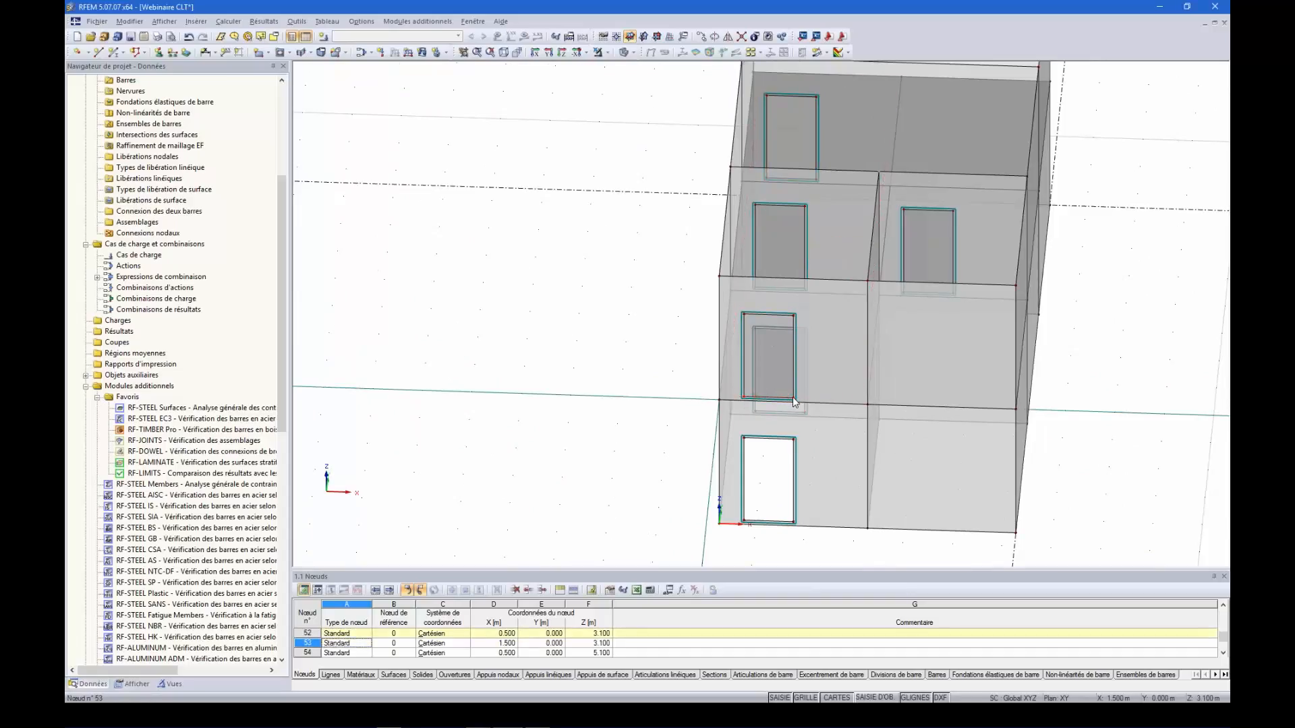
left_click(701, 36)
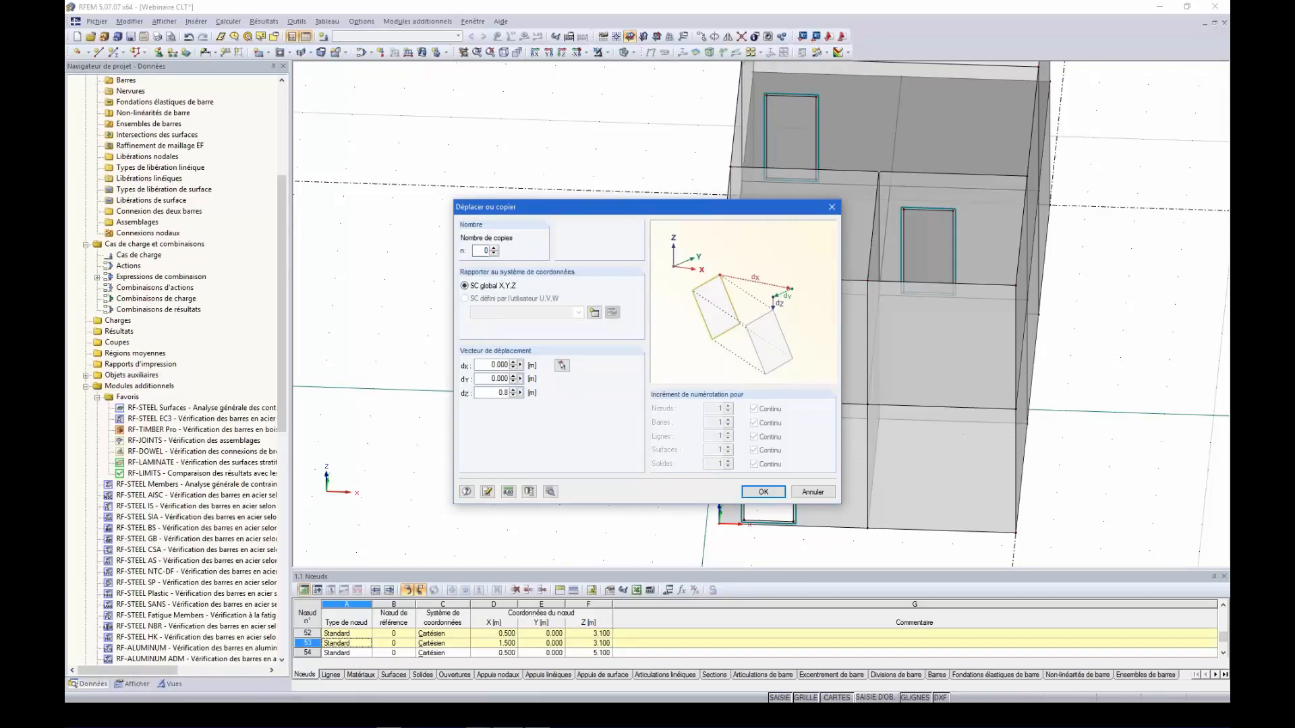
key("Return")
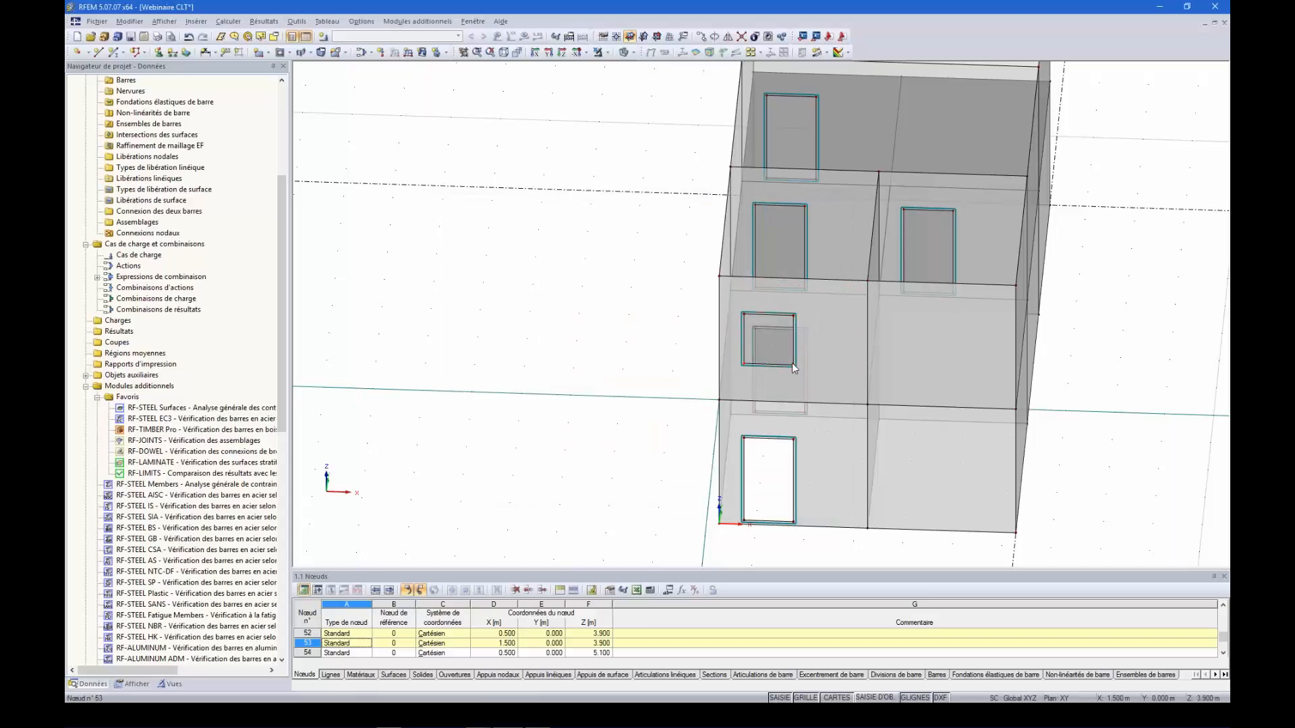
left_click(794, 324)
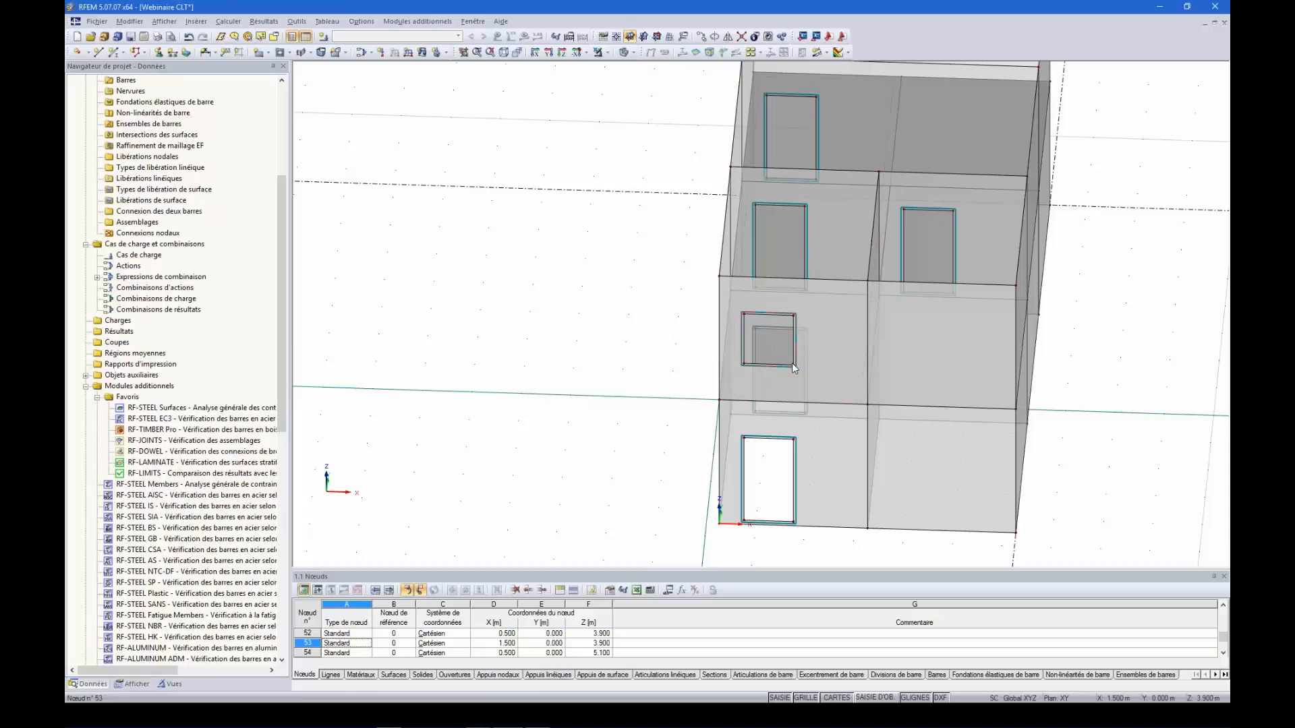
- Widen the upper-storey front window by moving its two +X side nodes 1 m in X with zero copies
left_click(794, 316, "ctrl")
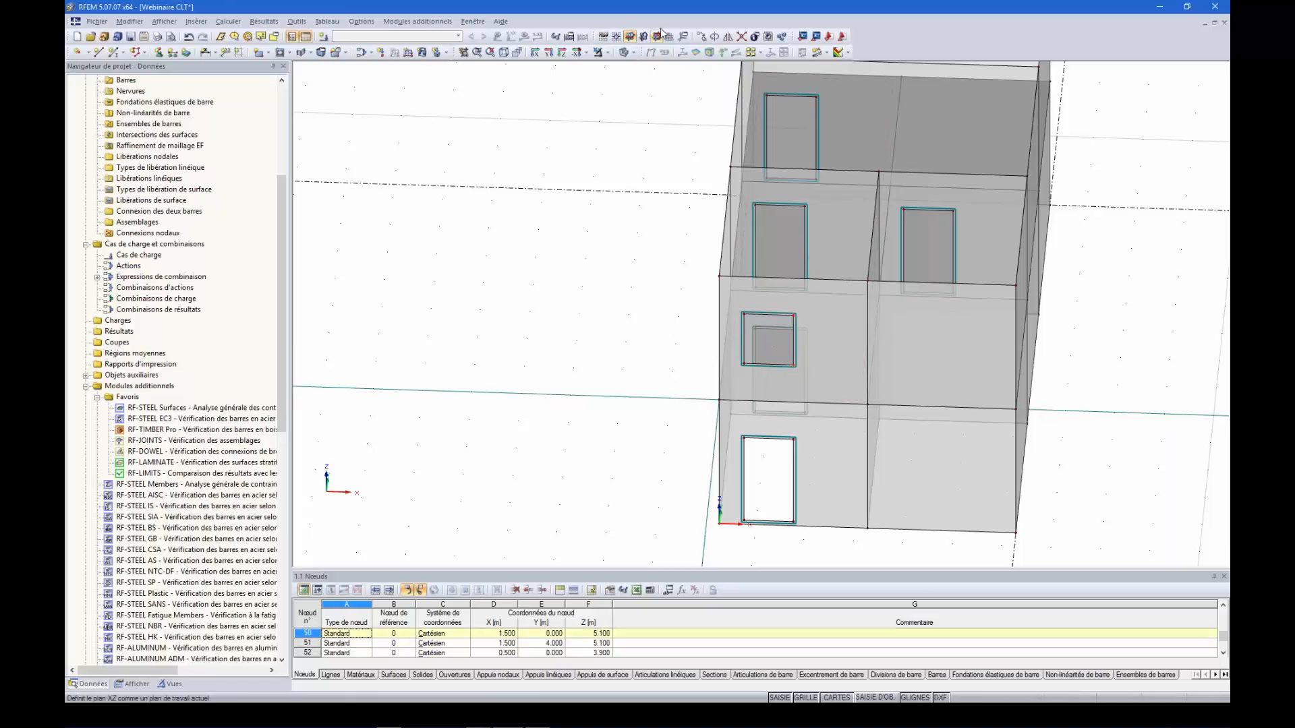
left_click(709, 52)
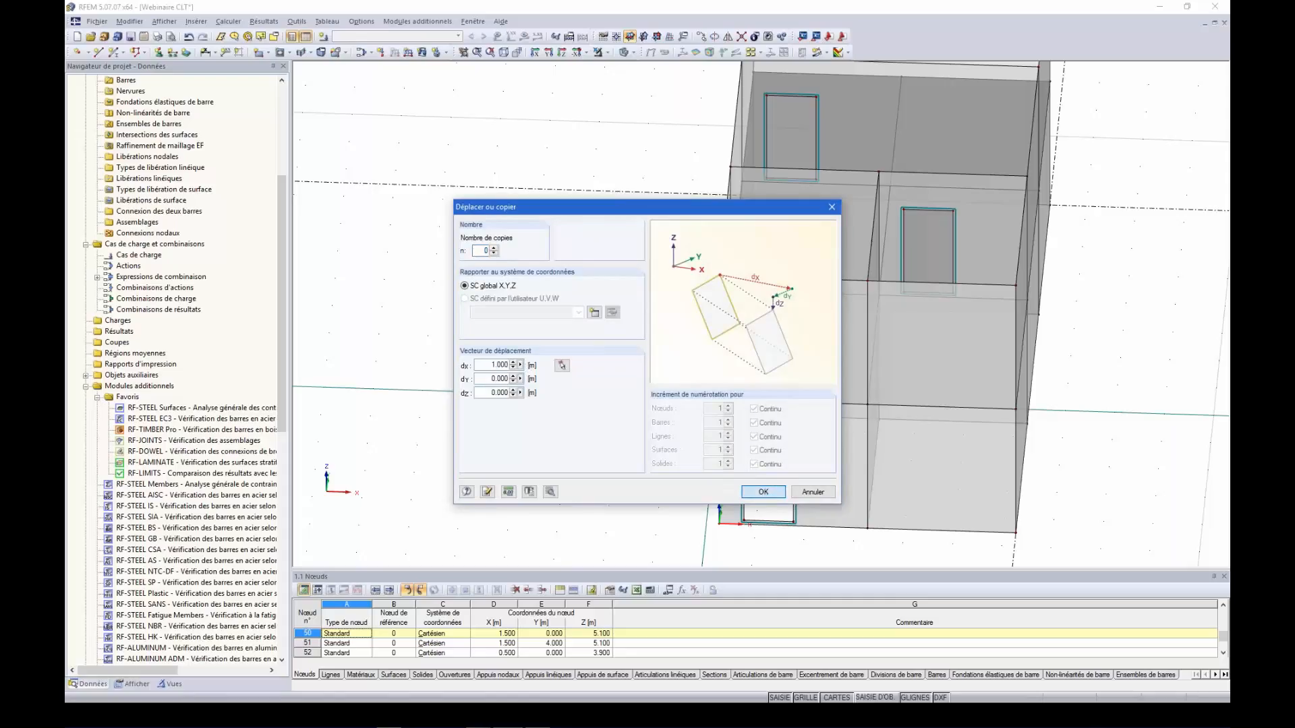
left_click(777, 496)
middle_click_drag(1148, 322, 943, 399, "ctrl")
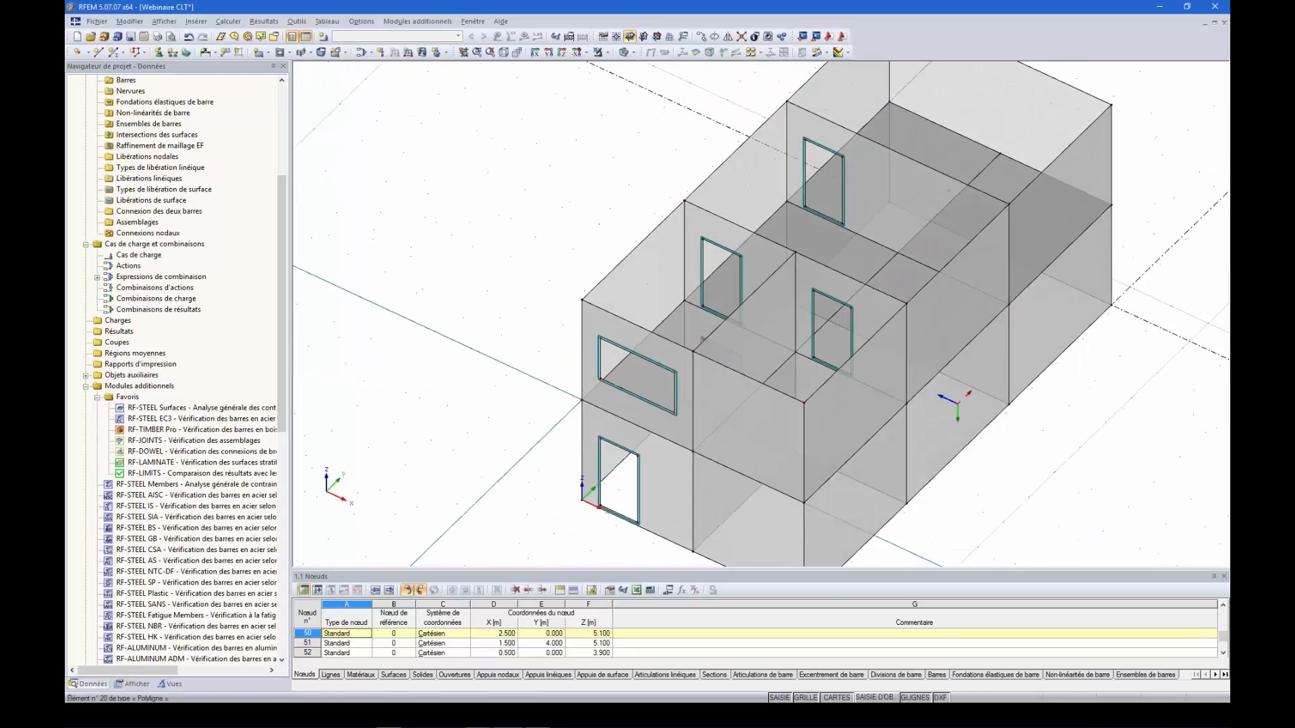
- Copy the widened front window one bay along X into the neighbouring upper-storey front wall
left_click(599, 383)
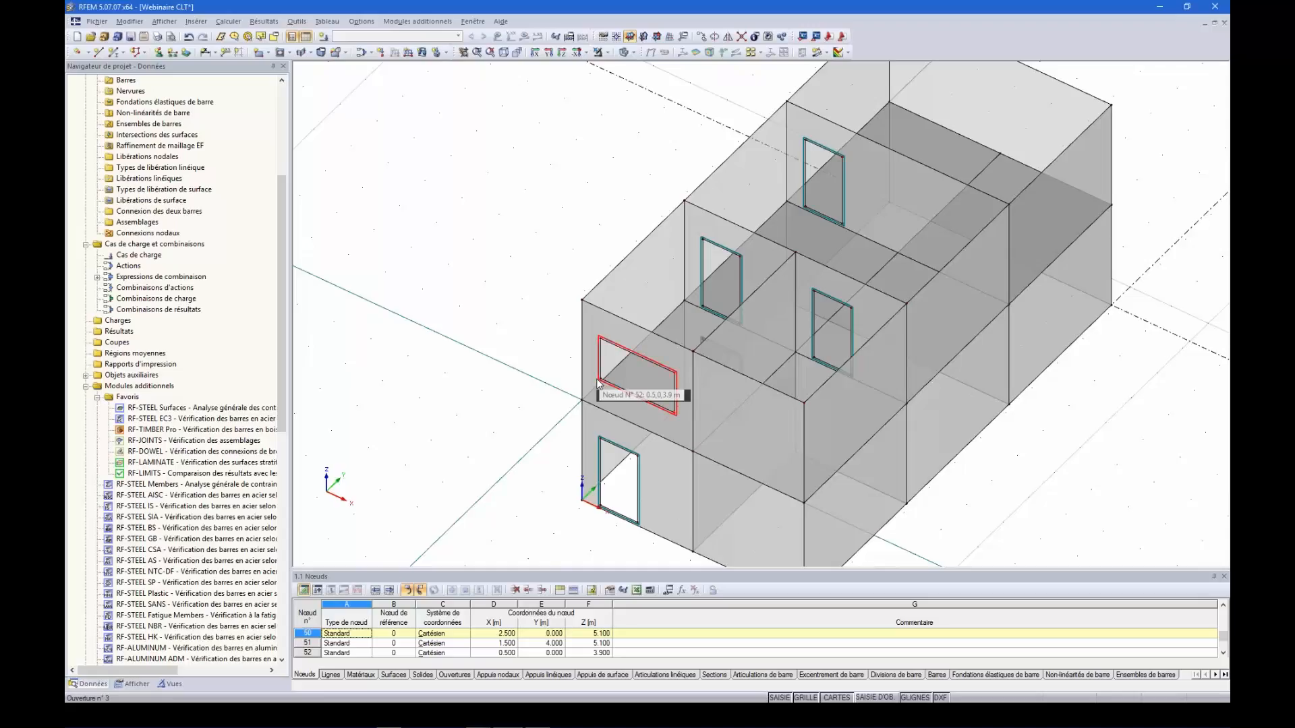
scroll(588, 364, "down", 2)
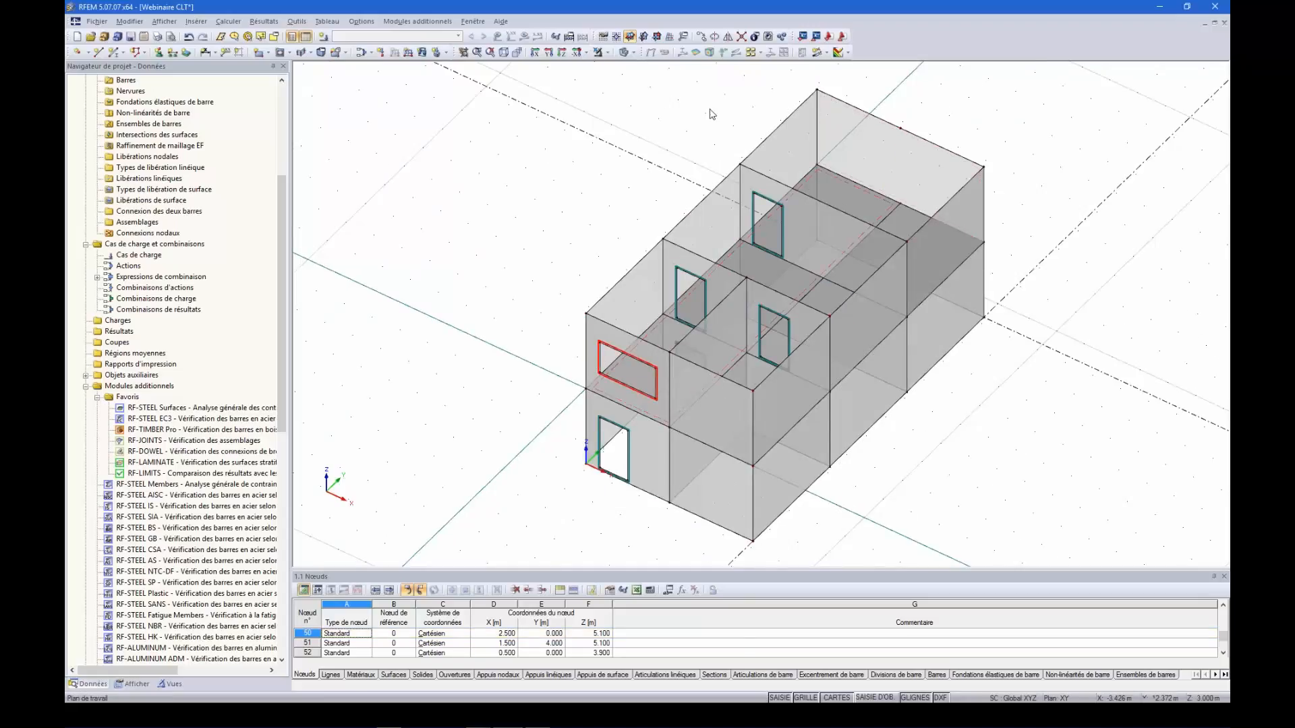
mouse_move(586, 315)
left_click(670, 352)
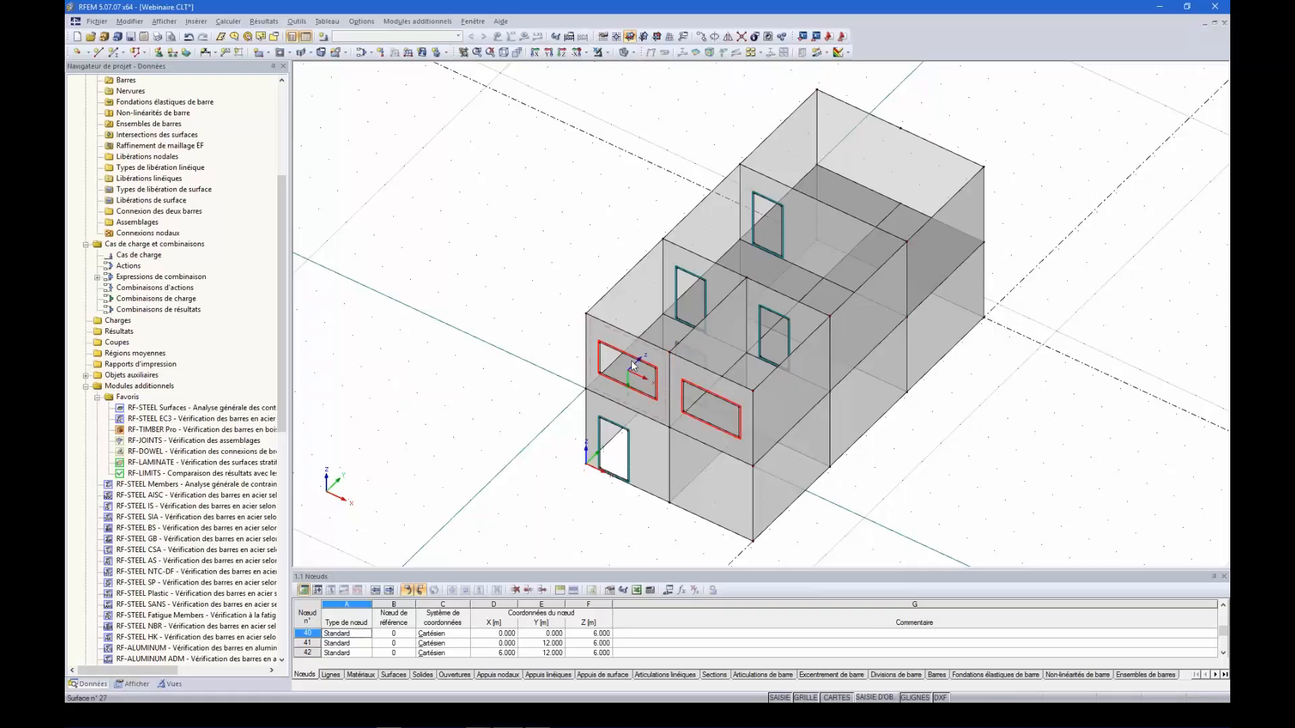
- Copy both upper-storey front windows along Y onto the rear gable wall, using building corner nodes as references
left_click_drag(586, 389, 816, 166, "ctrl")
middle_click_drag(1008, 355, 981, 356, "ctrl")
middle_click_drag(1012, 288, 989, 259, "ctrl")
left_click(1016, 265)
middle_click_drag(809, 324, 744, 311, "ctrl")
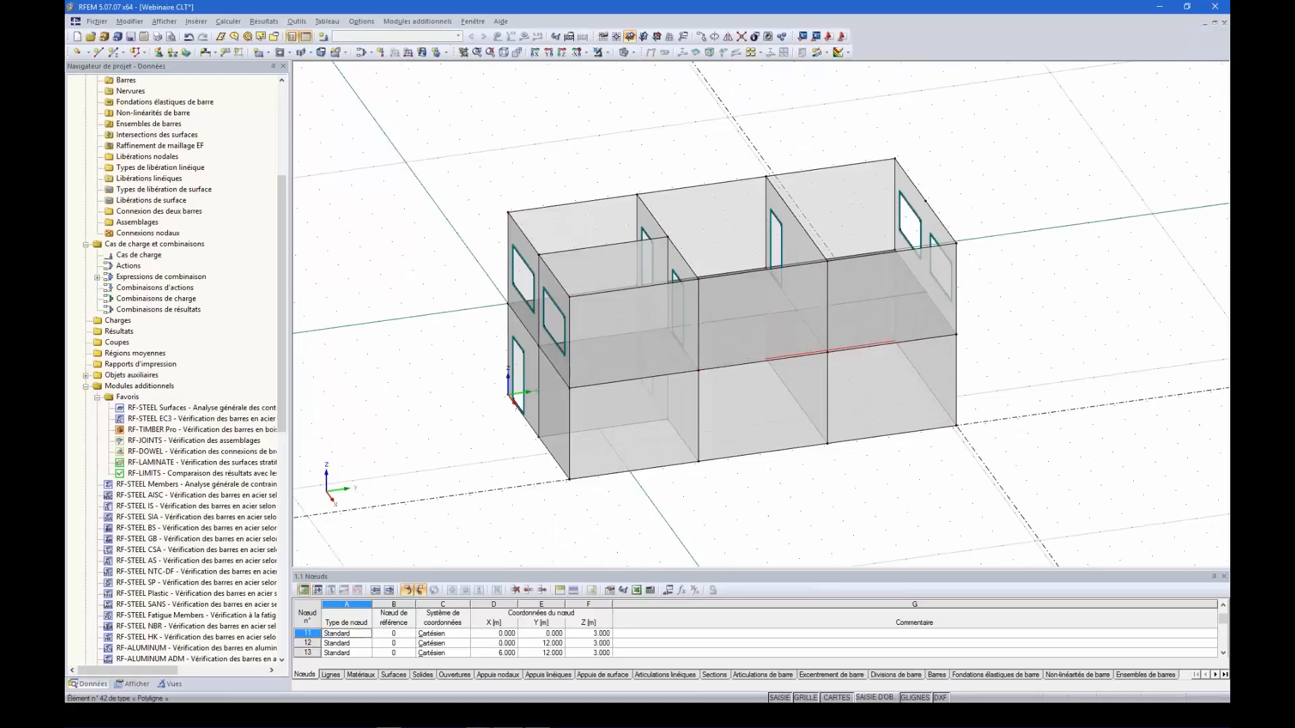
- Set the work plane to YZ with its origin on a floor-level node of the long side wall at X = 6 m
left_click(562, 52)
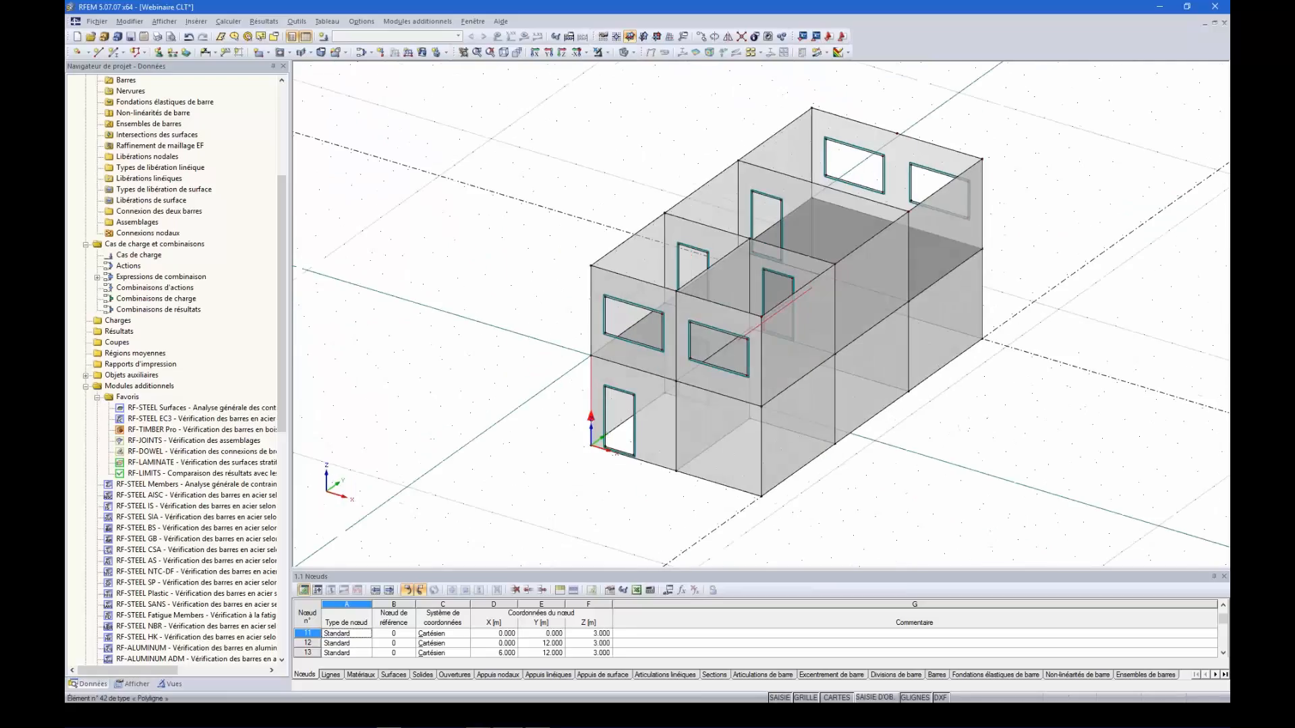
left_click(616, 36)
left_click(834, 355)
middle_click_drag(843, 362, 729, 377, "ctrl")
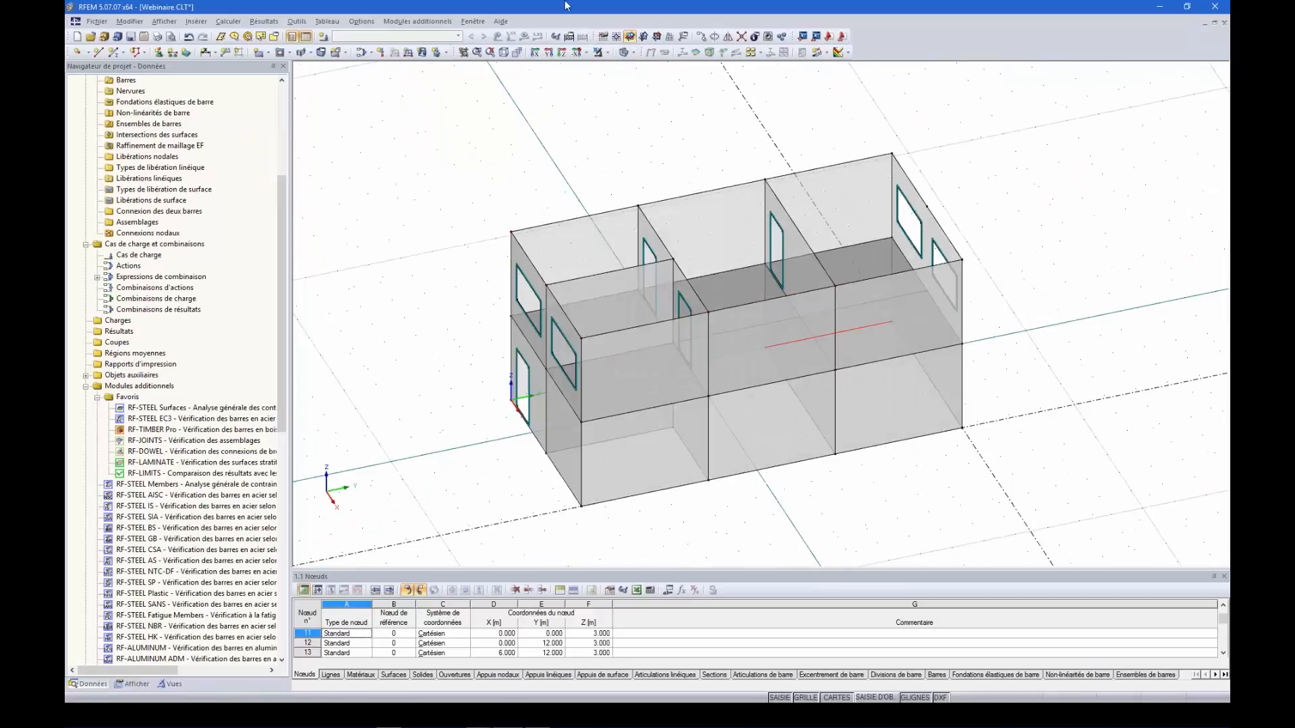
left_click(644, 35)
middle_click_drag(694, 459, 560, 395, "ctrl")
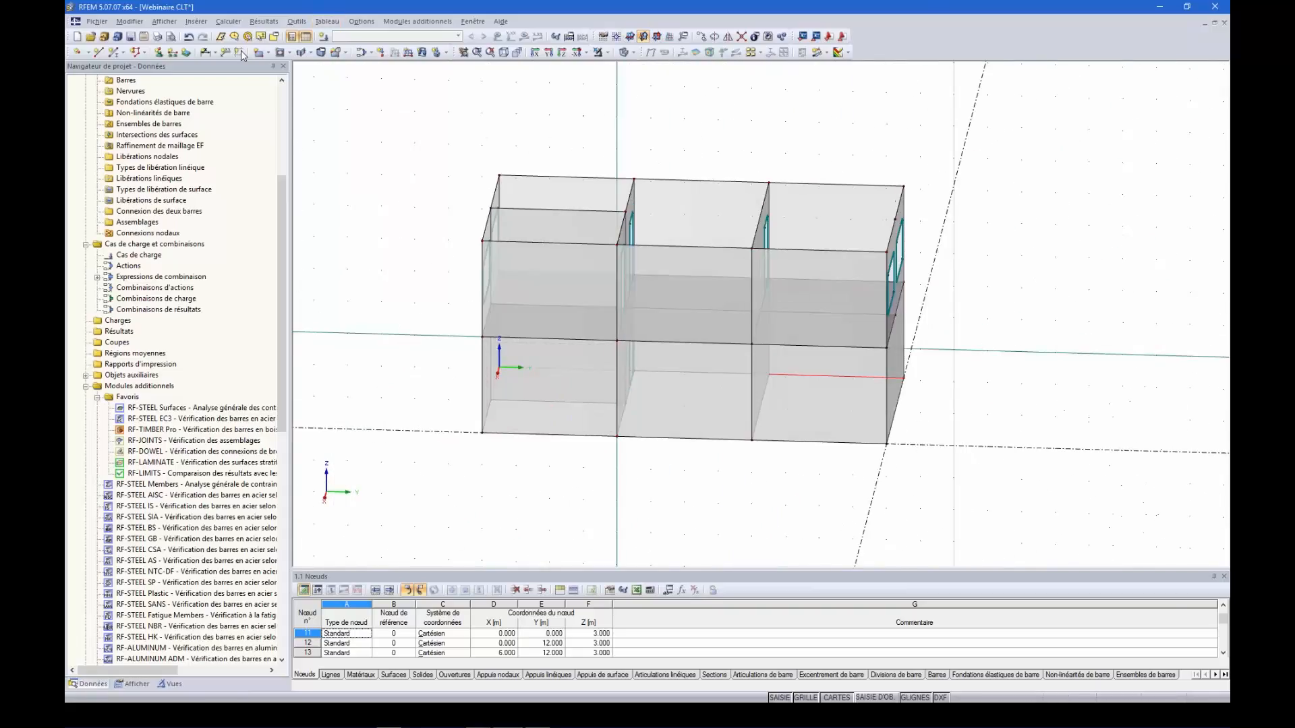
- Draw a wide rectangular window opening in the upper-storey middle bay of the long side wall
left_click(281, 55)
scroll(693, 453, "up", 1)
scroll(693, 453, "up", 1)
mouse_move(692, 452)
middle_mouse_down("ctrl")
mouse_move(673, 497)
mouse_move(690, 458)
middle_mouse_up("ctrl")
left_click(658, 343)
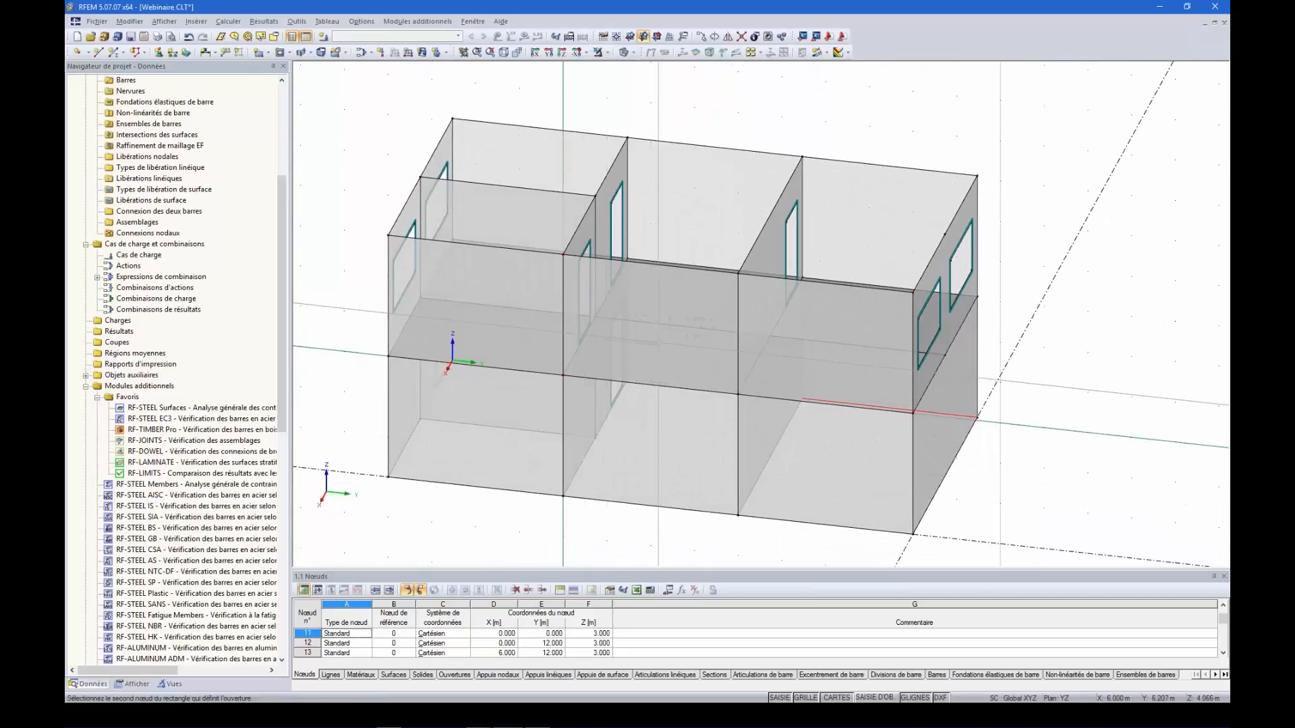
left_click(694, 309)
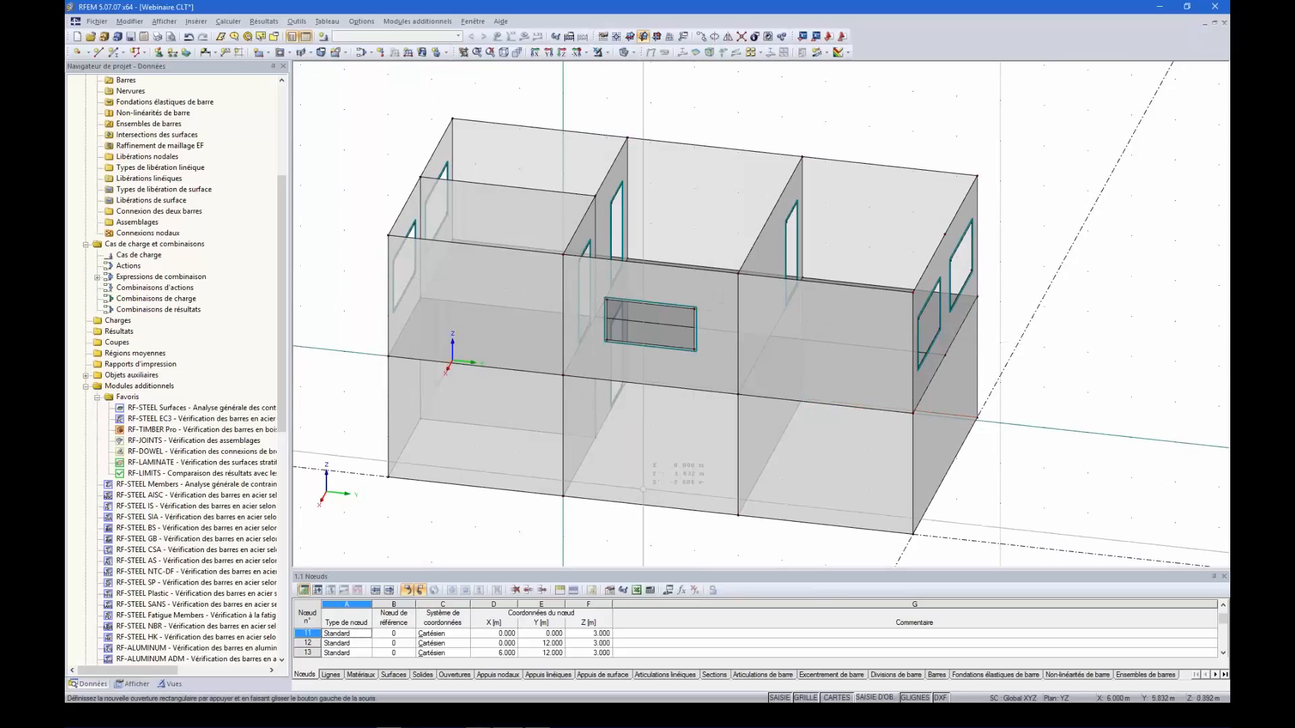
key("Escape")
scroll(664, 442, "down", 3)
middle_click_drag(664, 442, 715, 362, "ctrl")
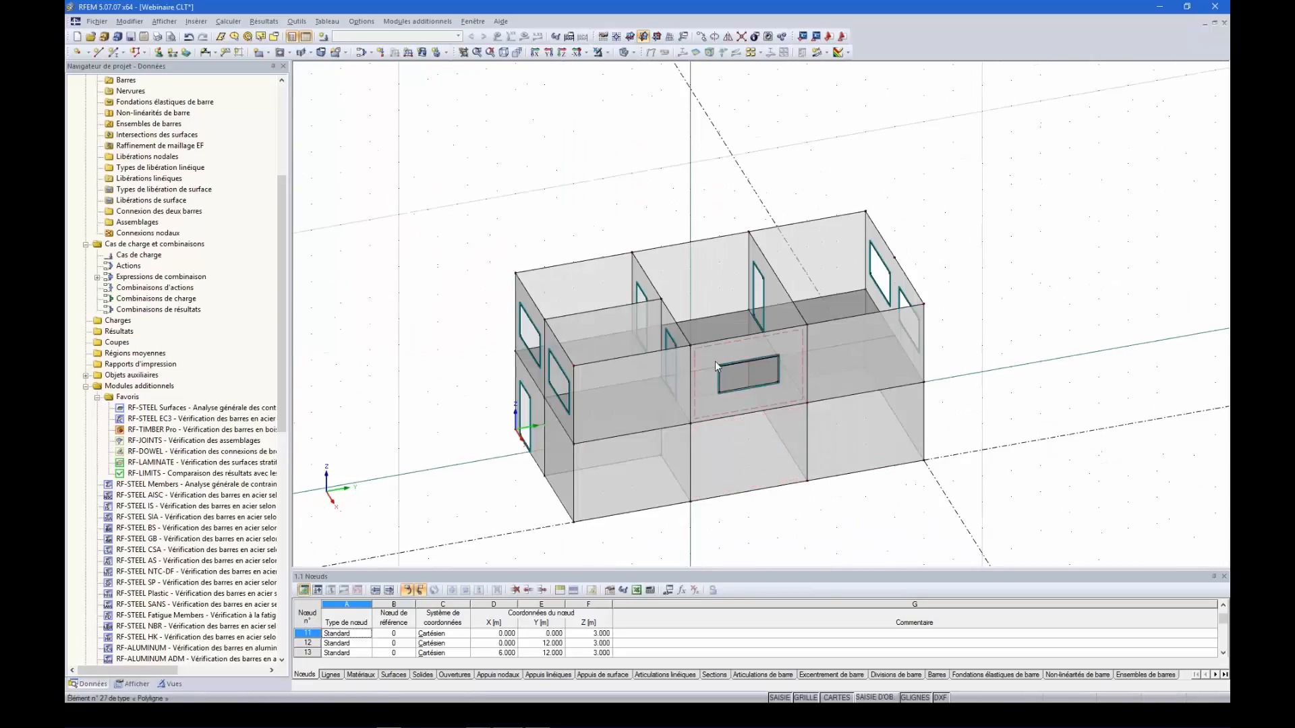
- Copy the side-wall window across the building onto the opposite long wall's upper-storey middle bay
left_click(754, 361)
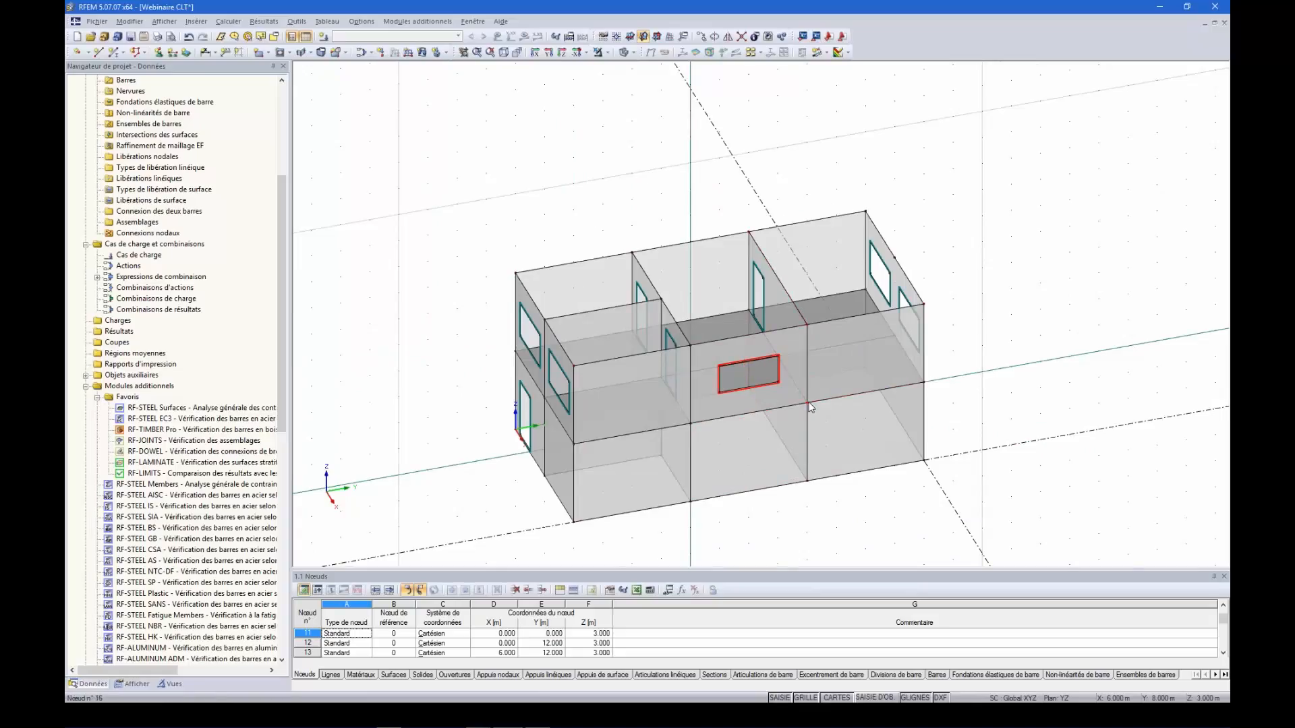
left_click_drag(808, 402, 748, 310, "ctrl")
left_click(983, 272)
middle_click_drag(546, 371, 627, 378, "ctrl")
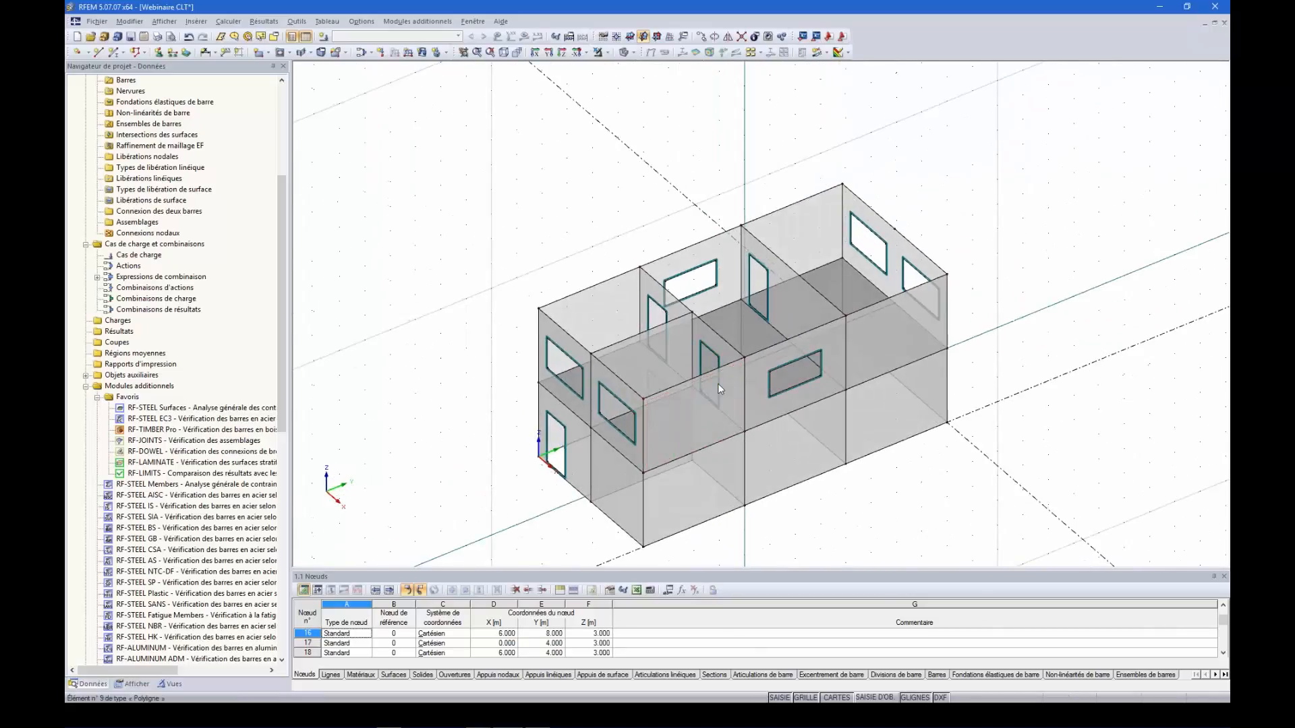
- Copy the intermediate floor slabs 3 m upward onto the tops of the upper-storey walls
left_click(828, 285)
middle_click_drag(836, 318, 858, 370, "ctrl")
left_click(881, 265, "ctrl")
middle_click_drag(975, 365, 954, 329, "ctrl")
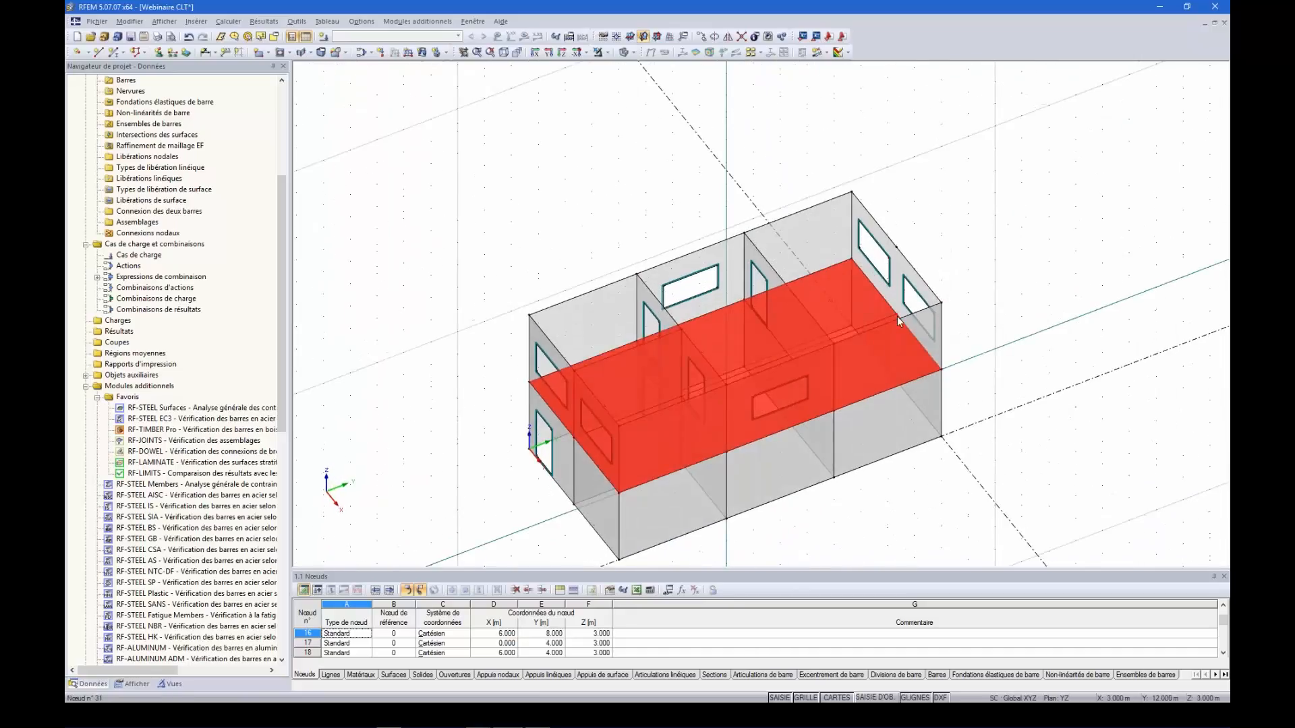
left_click_drag(896, 317, 896, 248, "ctrl")
middle_click_drag(889, 425, 897, 383, "ctrl")
left_click(887, 233)
scroll(719, 391, "down", 1)
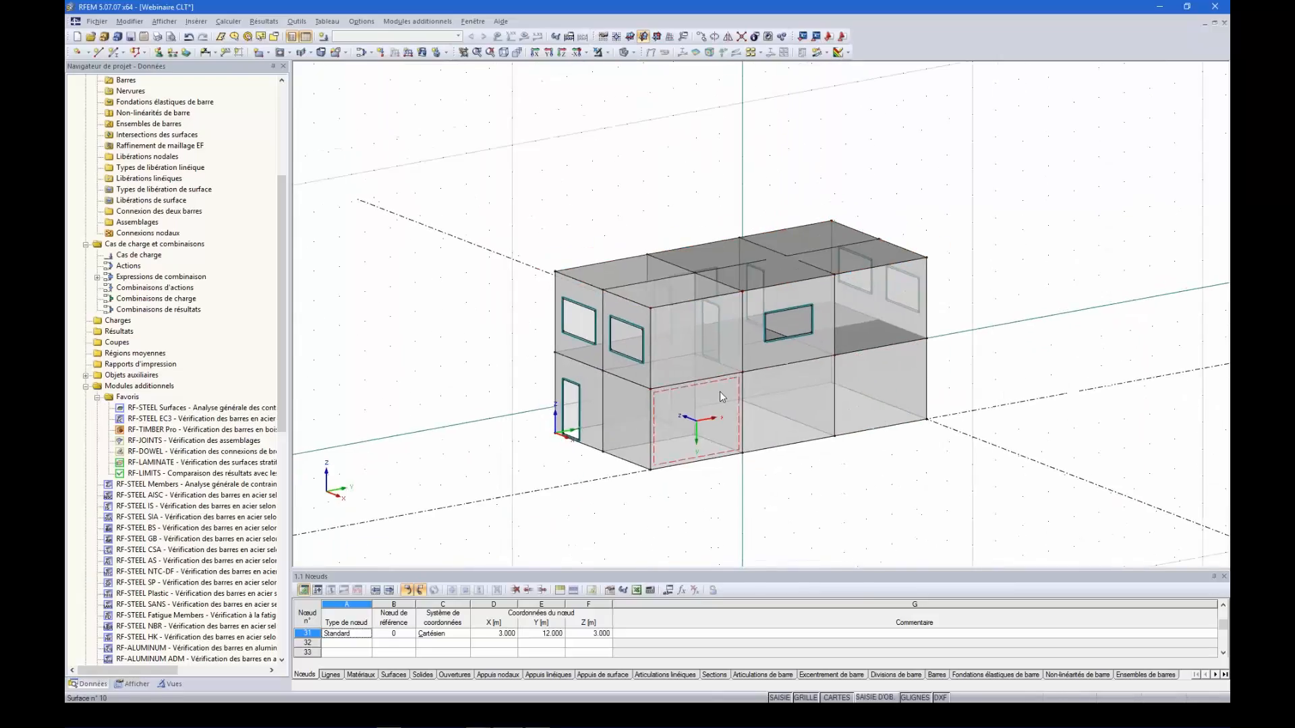
- Reset the work plane to XY with its origin at the building's ground-level front corner by the entrance door
left_click(630, 38)
middle_click_drag(550, 398, 681, 368, "ctrl")
left_click(616, 38)
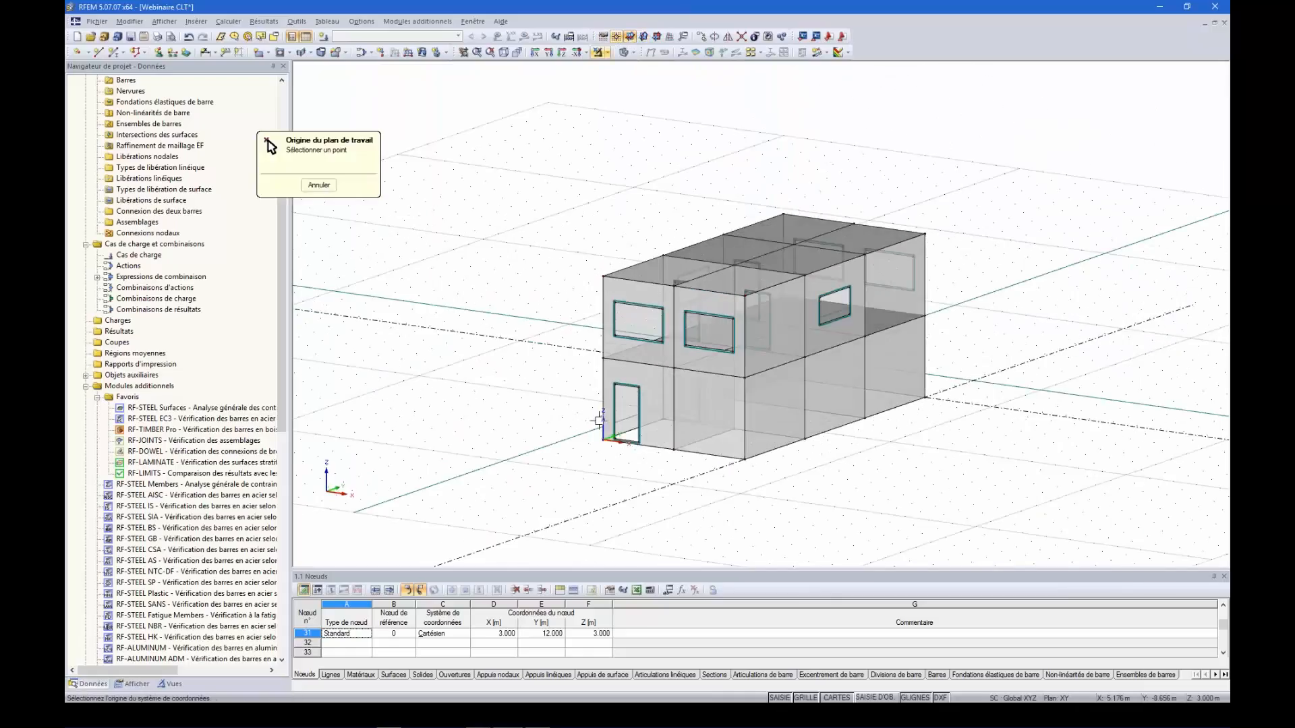
left_click(602, 445)
middle_click_drag(520, 266, 668, 385, "ctrl")
middle_click_drag(815, 300, 799, 348, "ctrl")
scroll(534, 435, "down", 2)
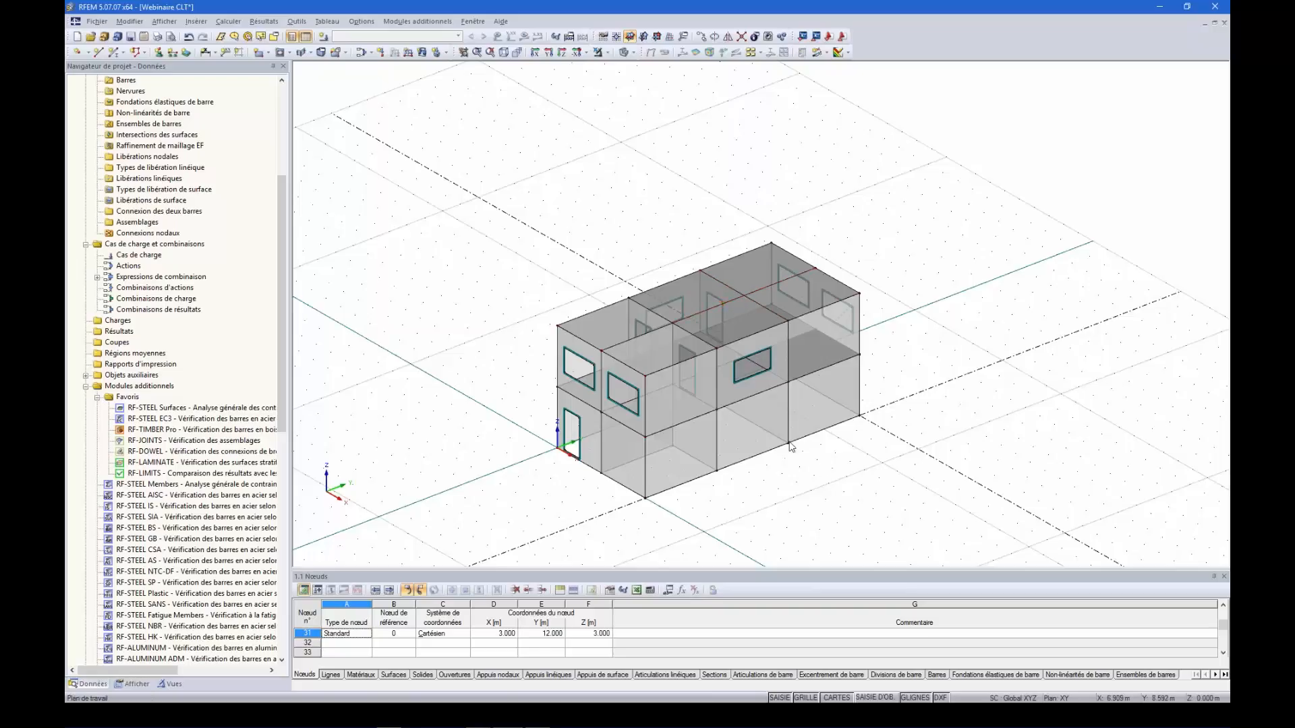
- Connect the crossing or touching lines and members across the whole model
left_click(742, 37)
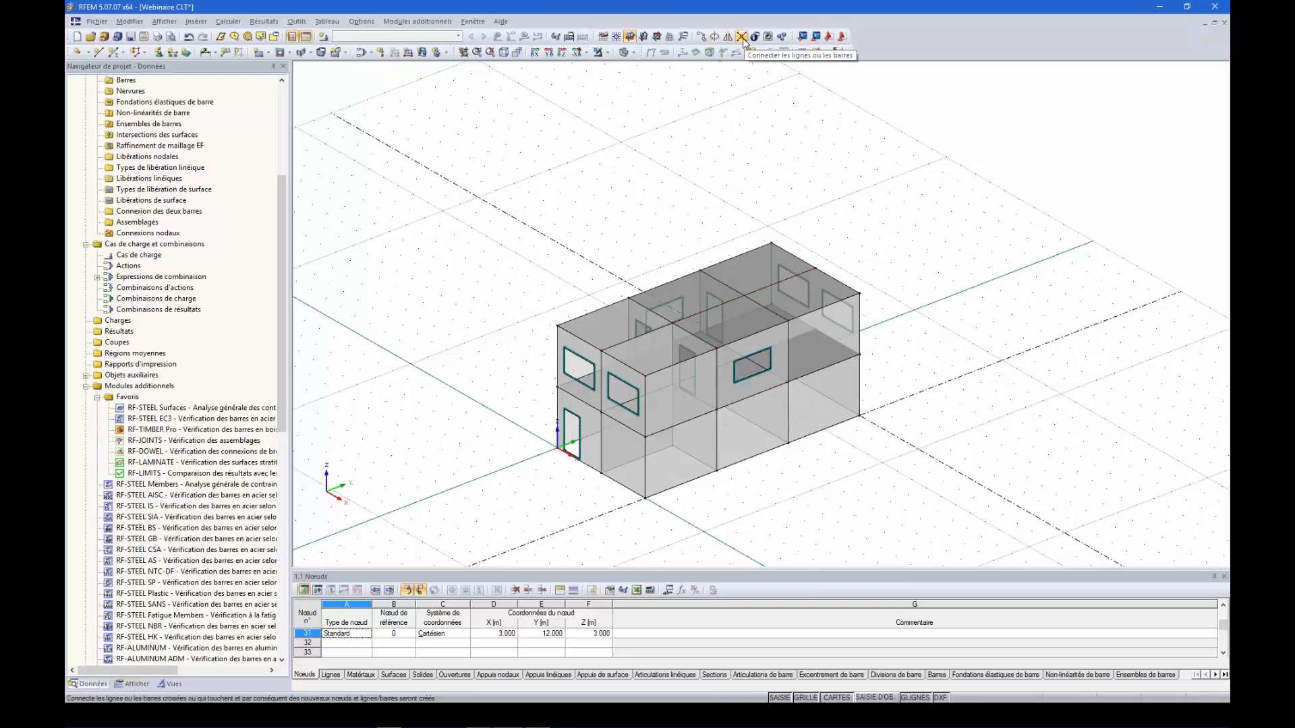
left_click_drag(924, 494, 503, 216)
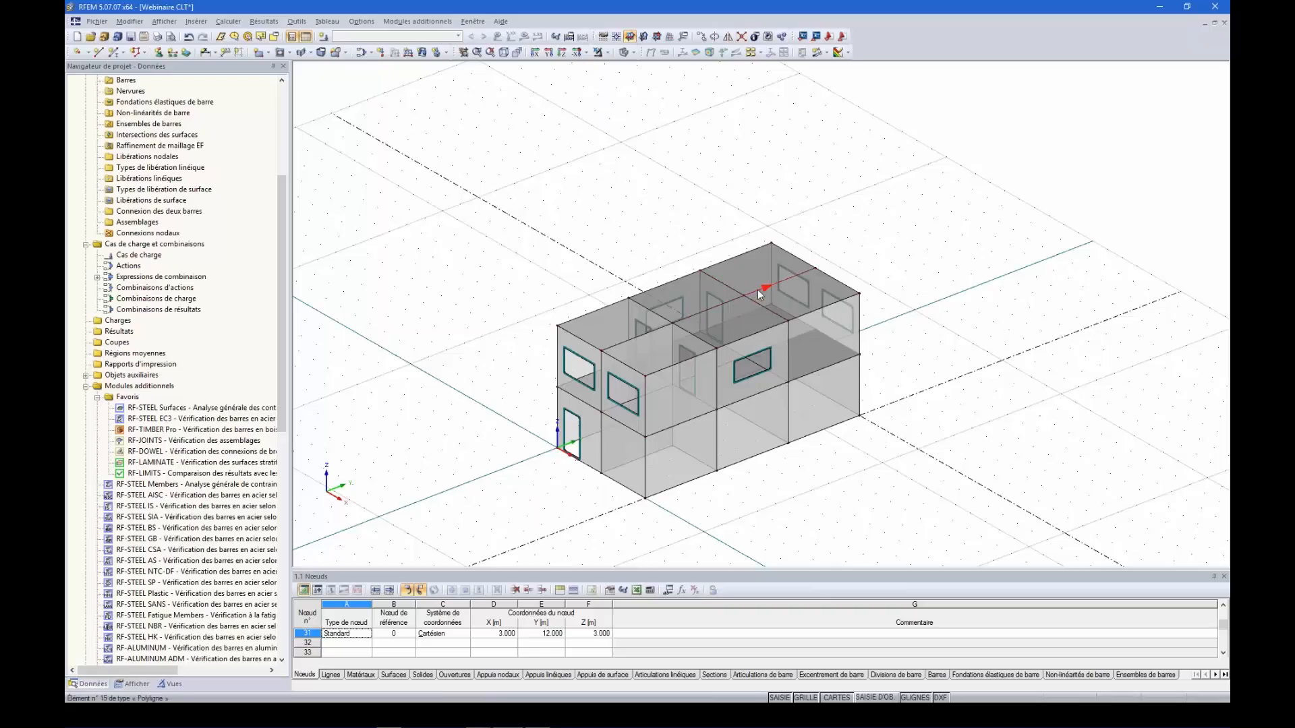
- Raise the central longitudinal line of the top slabs 1.5 m in Z with zero copies to form the roof ridge
middle_click_drag(629, 398, 879, 401, "ctrl")
middle_click_drag(787, 313, 705, 226, "ctrl")
left_click_drag(702, 247, 703, 248)
middle_click_drag(964, 182, 839, 335, "ctrl")
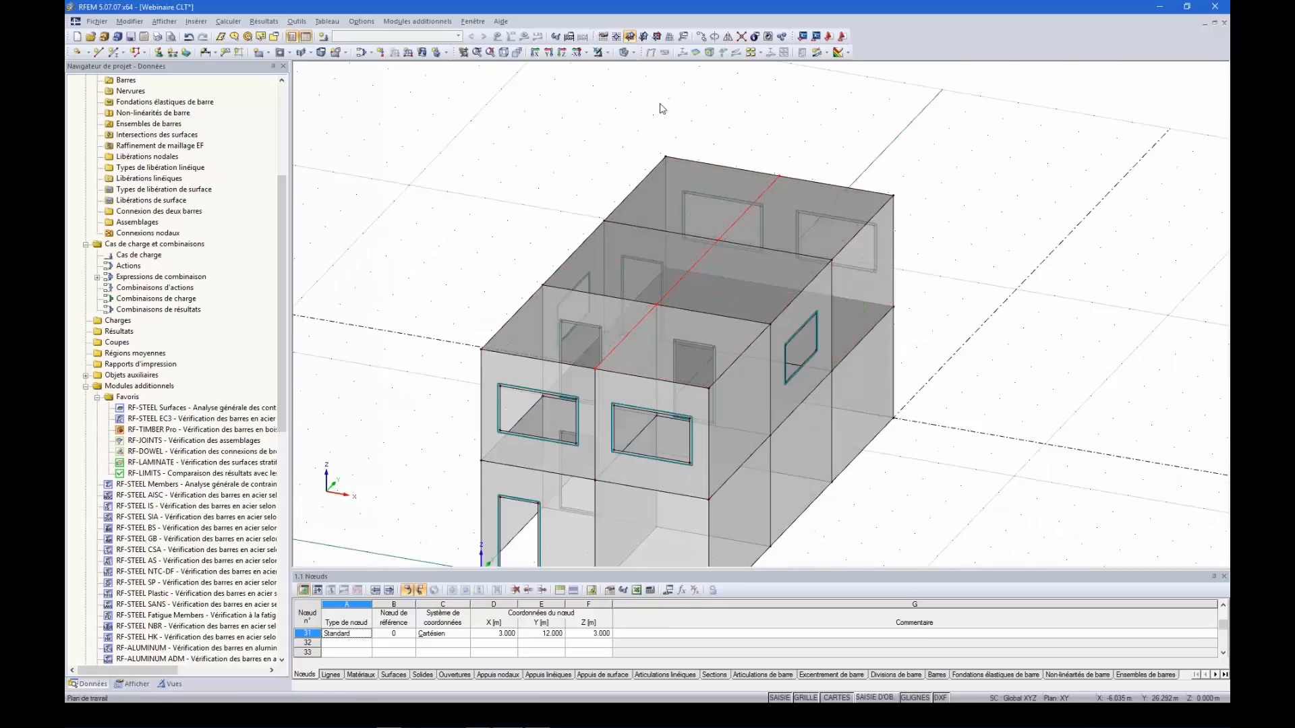
left_click(701, 36)
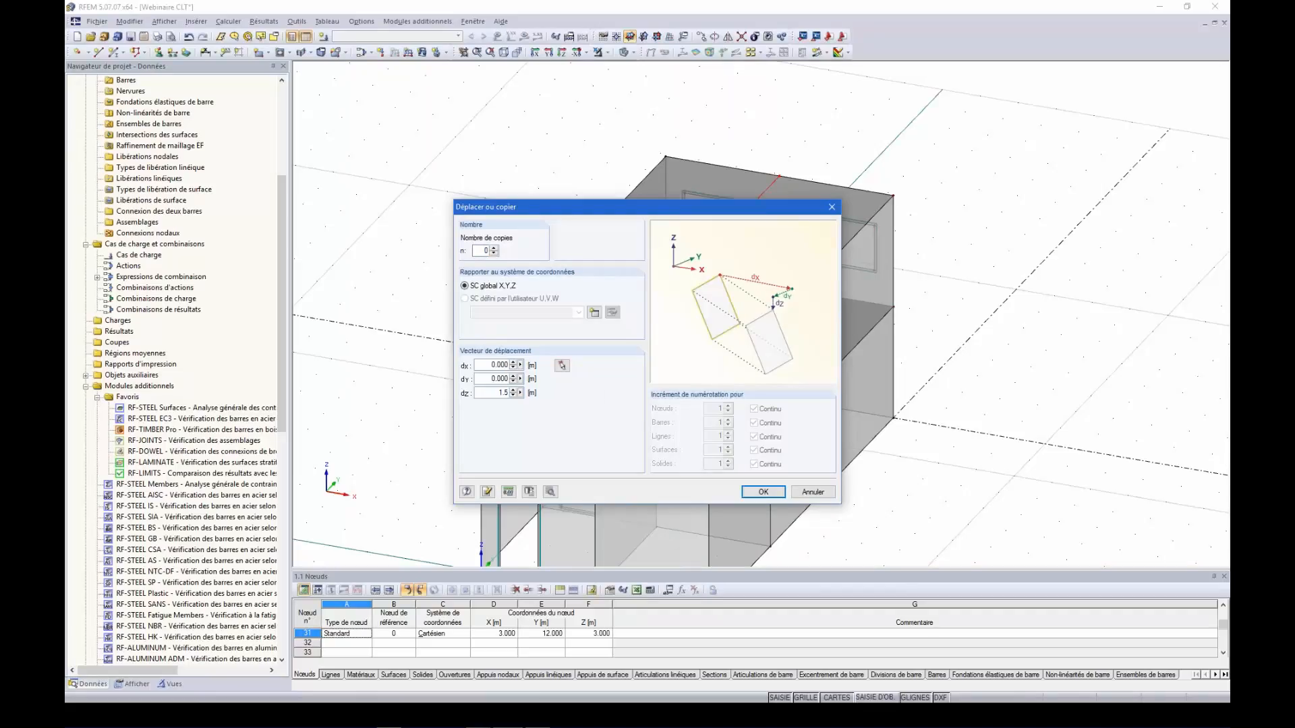
key("Return")
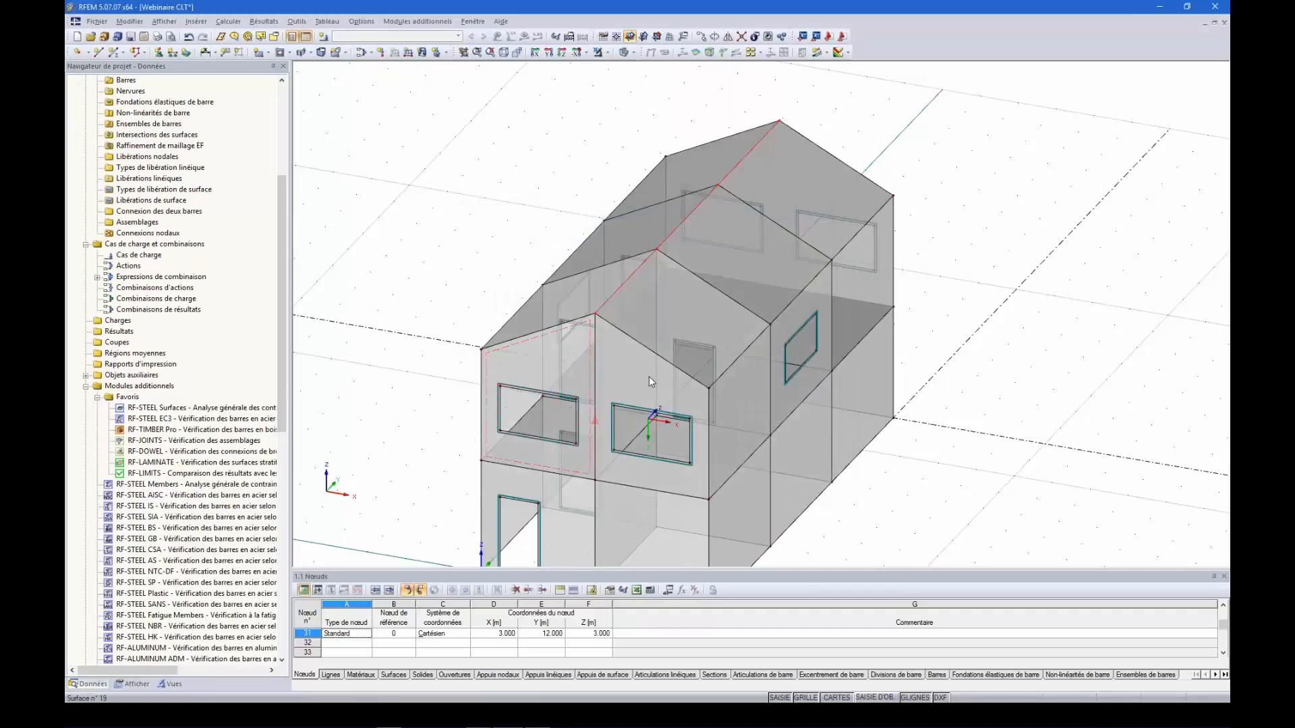
- Lower the whole pitched roof by moving it -0.5 m in Z with zero copies
middle_click_drag(950, 325, 1012, 283, "ctrl")
left_click_drag(558, 170, 626, 165)
middle_click_drag(626, 165, 578, 194, "ctrl")
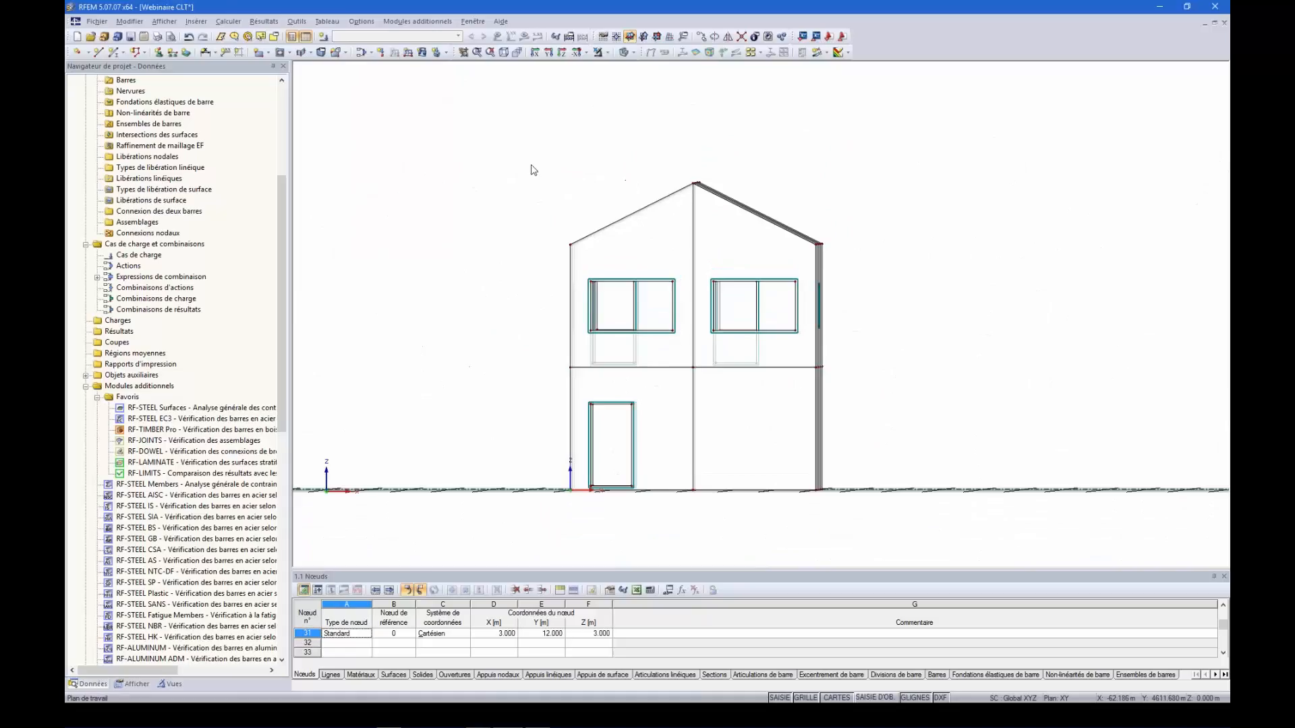
left_click_drag(529, 135, 882, 265)
middle_click_drag(882, 266, 879, 233, "ctrl")
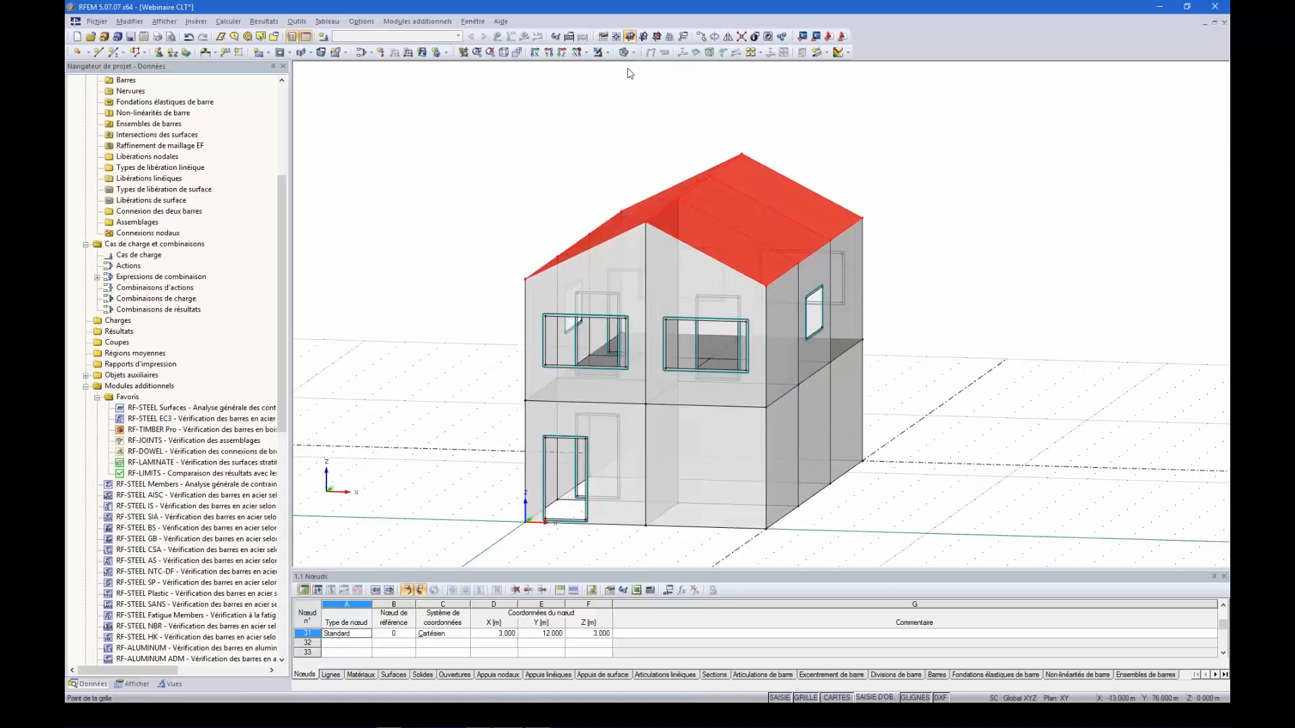
left_click(703, 37)
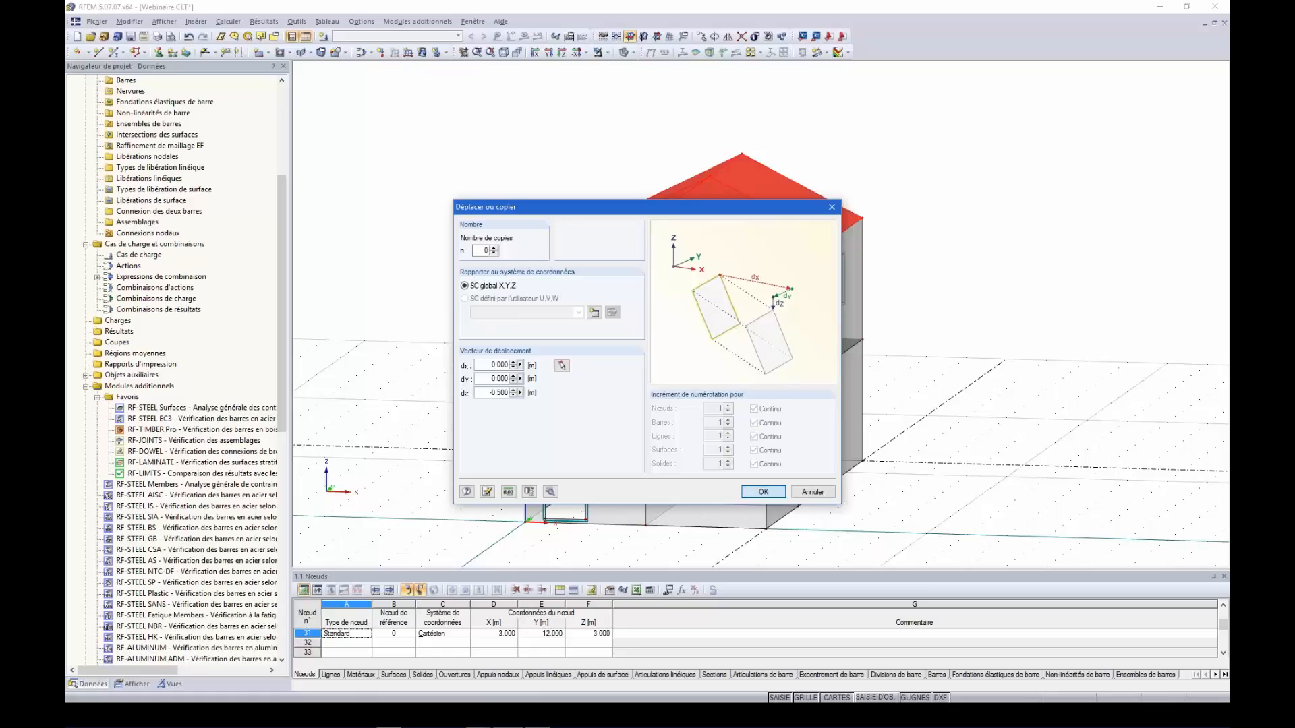
left_click(761, 491)
middle_click_drag(985, 230, 870, 243, "ctrl")
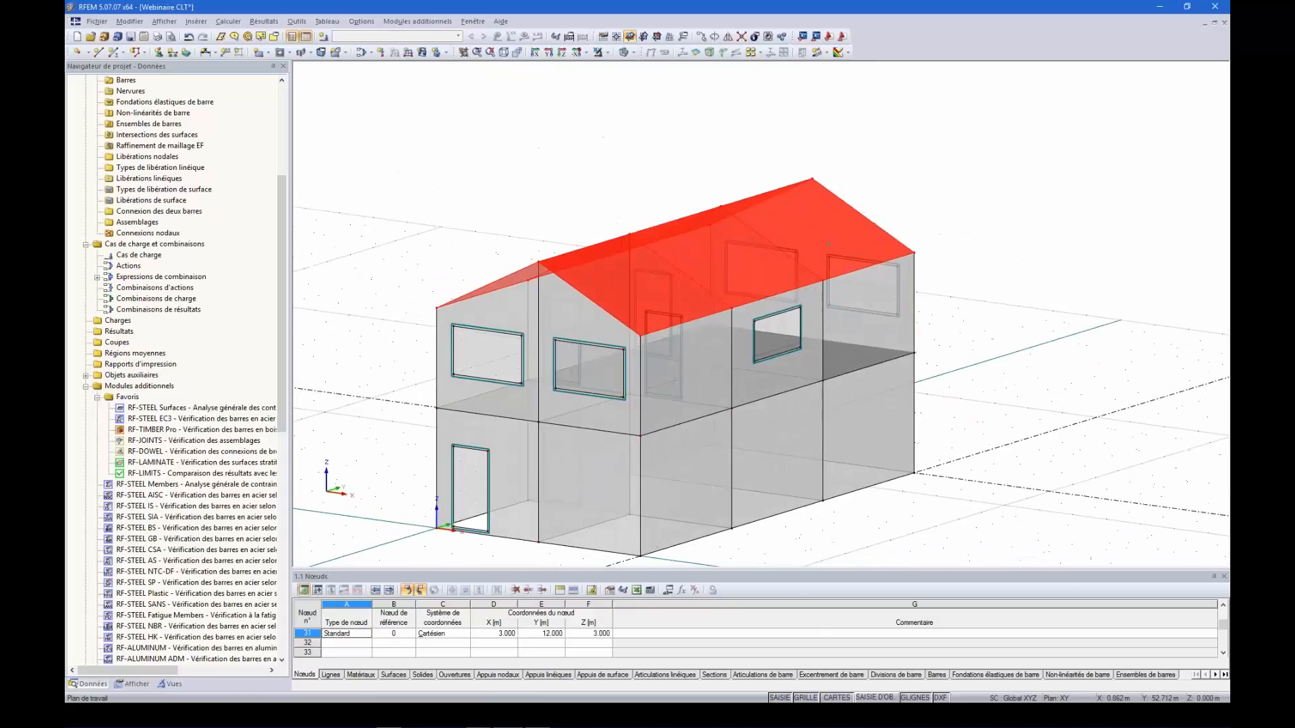
left_click(982, 167)
- Delete the ground-floor outer walls of the middle bay by removing their base lines
scroll(907, 226, "down", 2)
scroll(811, 333, "down", 1)
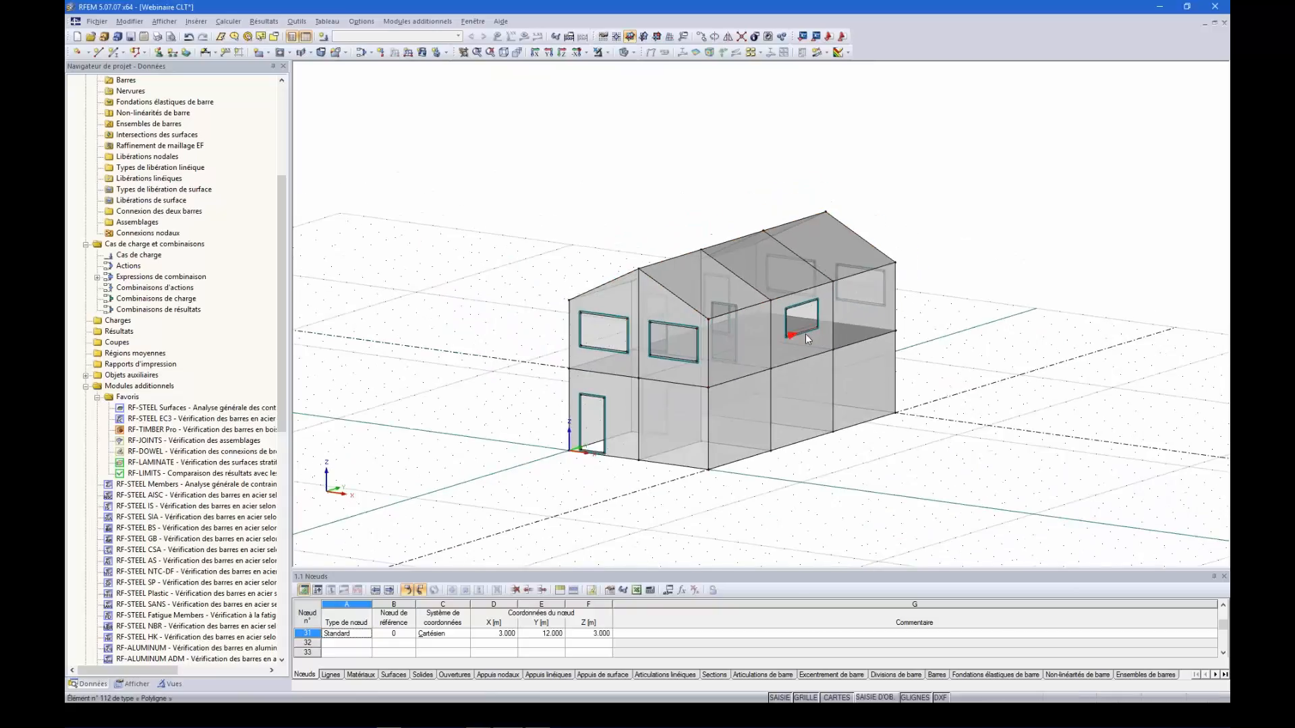
middle_click_drag(943, 304, 750, 321, "ctrl")
scroll(720, 496, "down", 2)
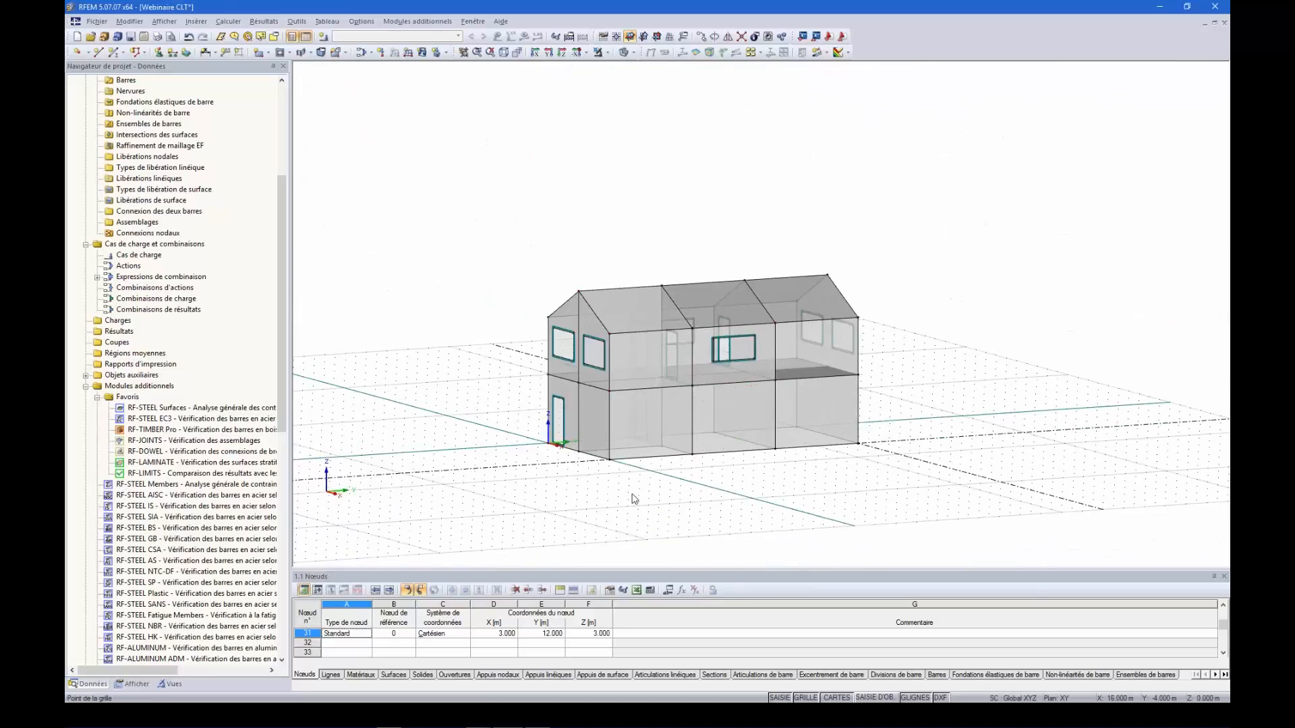
scroll(633, 497, "up", 4)
middle_click_drag(997, 445, 953, 463, "ctrl")
left_click(760, 443)
key("Delete")
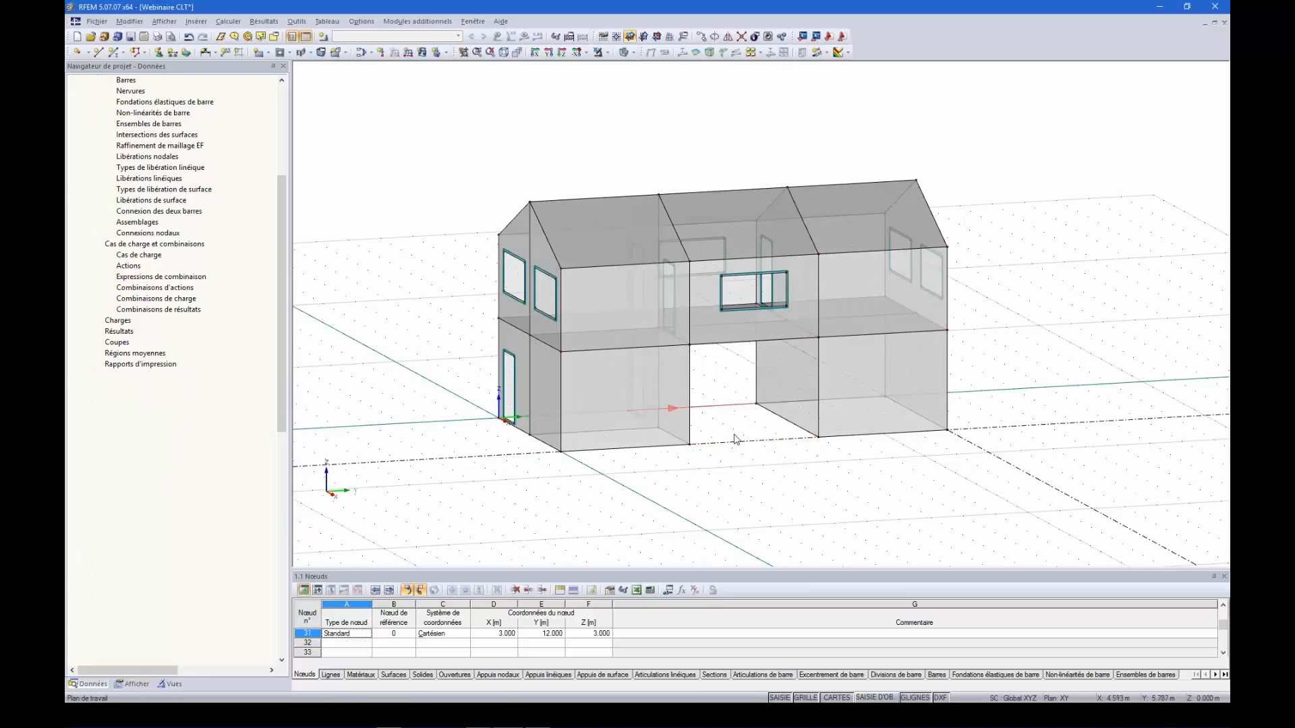
- Delete the ground-floor cross wall at Y = 8 m and the cross-wall half at Y = 4 m between X = 3 m and 6 m
middle_click_drag(767, 474, 799, 479, "ctrl")
left_click(827, 427)
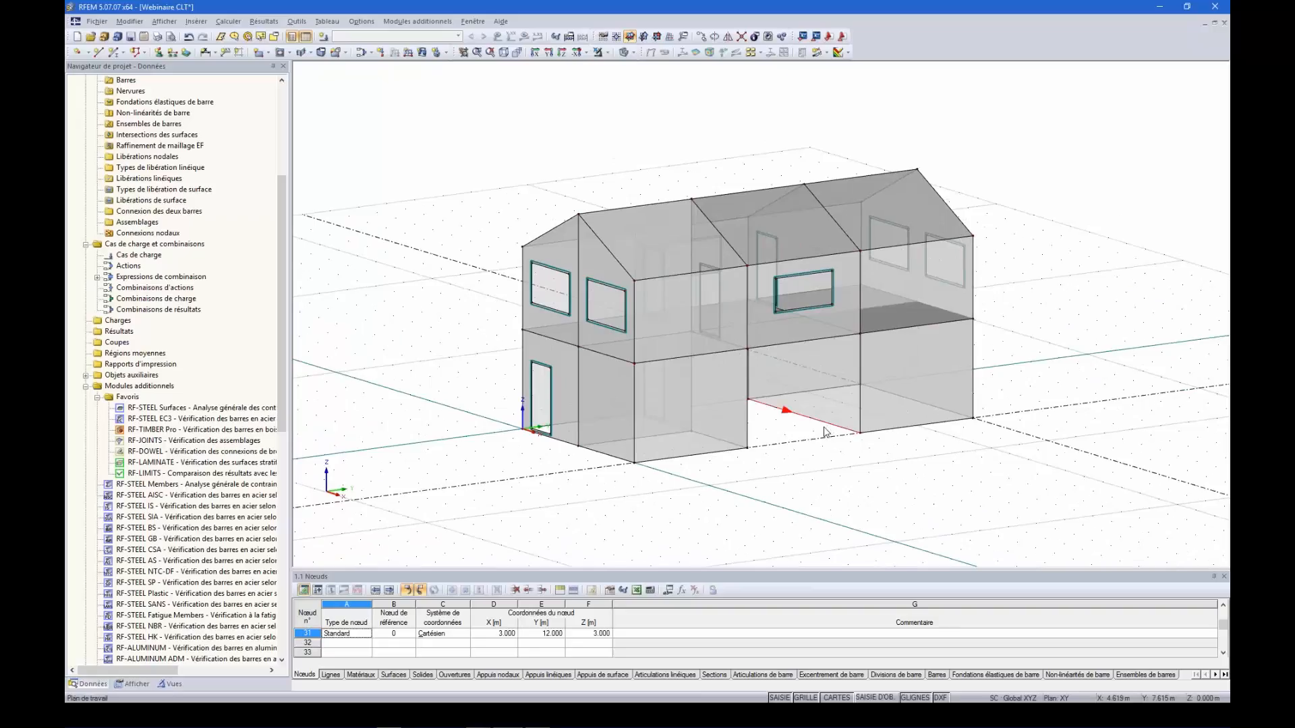
key("Delete")
middle_click_drag(1120, 329, 715, 407, "ctrl")
left_click(530, 432)
key("Delete")
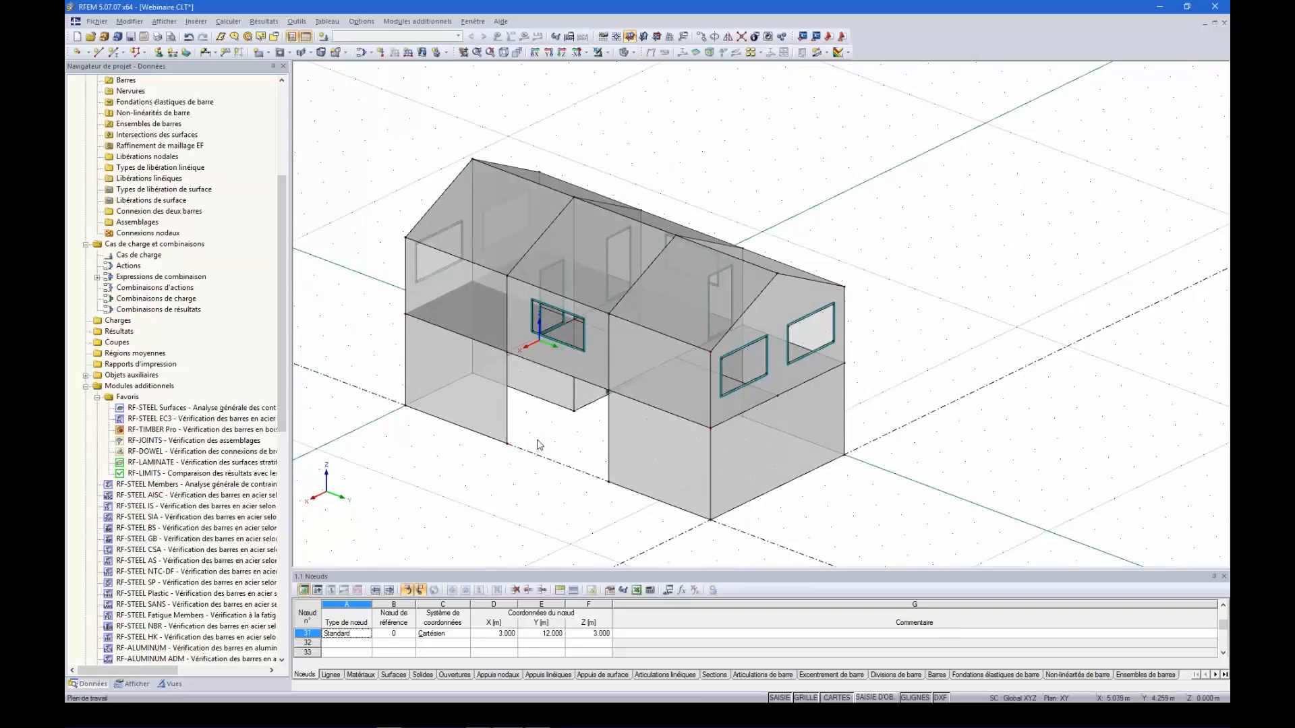
middle_click_drag(532, 483, 830, 405, "ctrl")
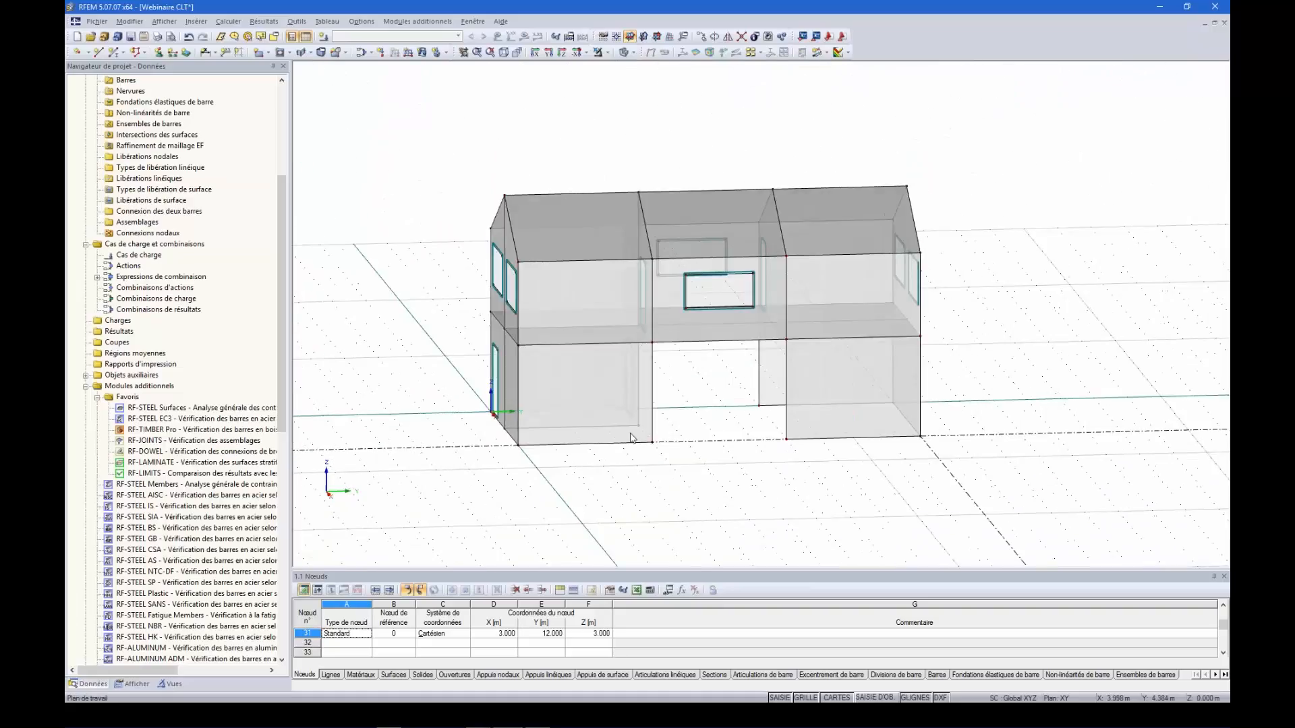
middle_click_drag(652, 462, 681, 464, "ctrl")
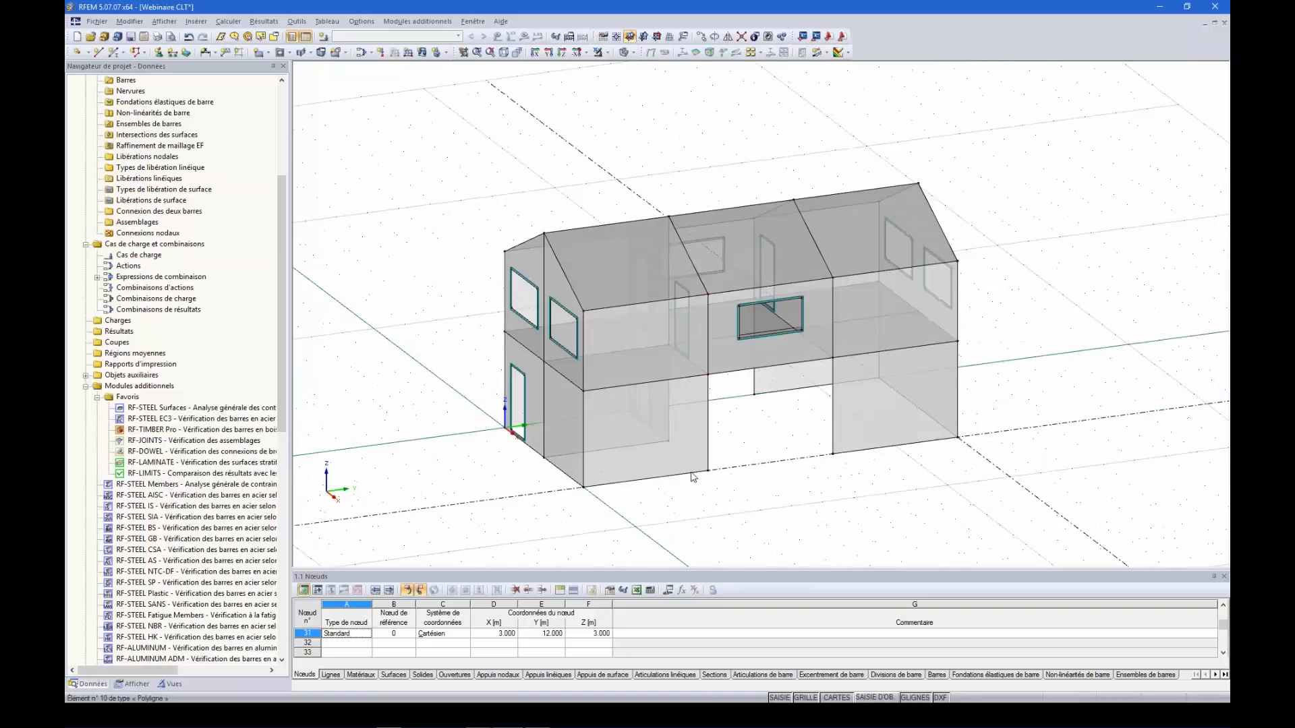
- Divide the three remaining plain ground-floor outer walls in half lengthwise, with 0 divisions on lines A and C and 1 on lines B and D
left_click(667, 450)
left_click(787, 386, "ctrl")
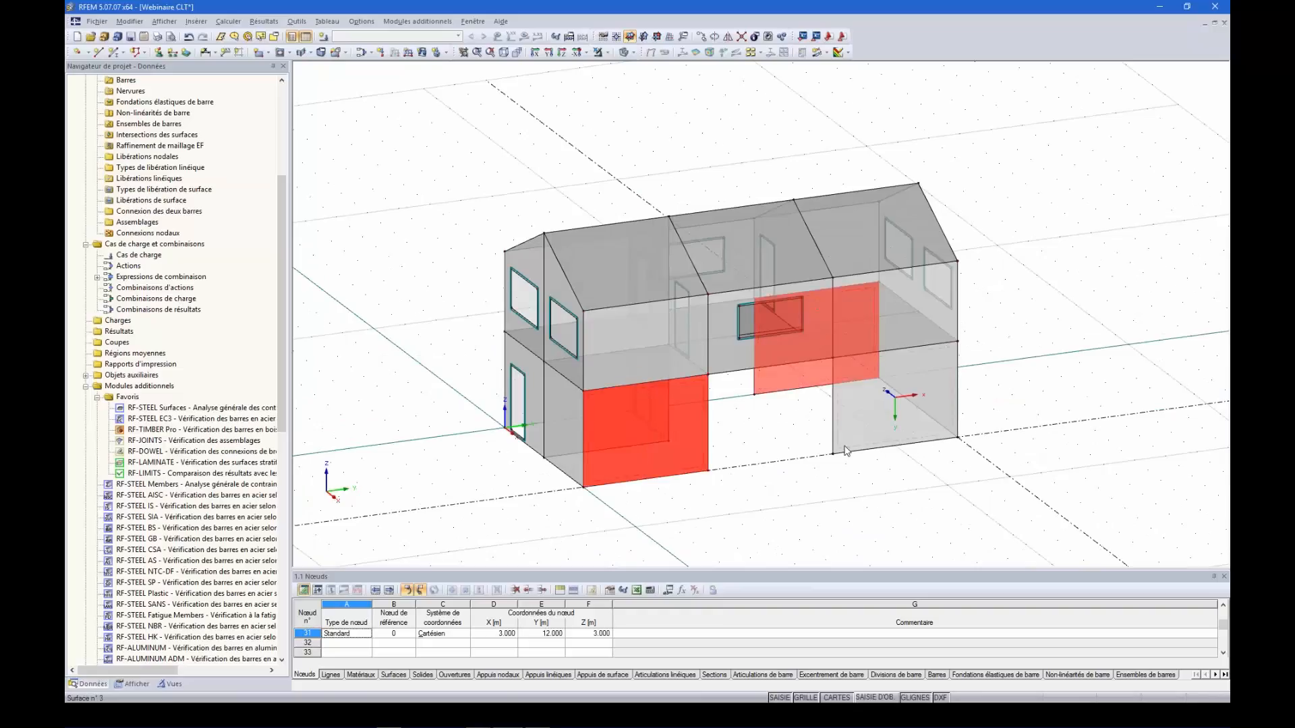
left_click(896, 405, "ctrl")
middle_click_drag(897, 404, 856, 403, "ctrl")
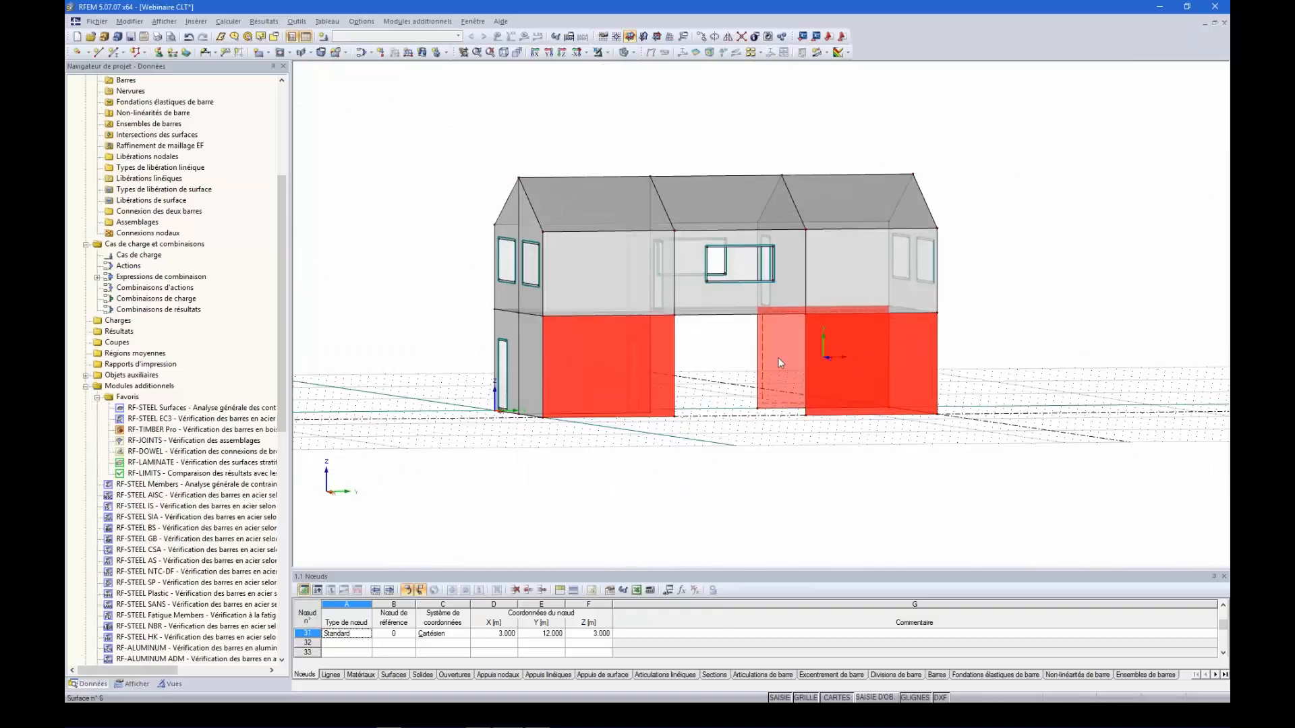
scroll(803, 314, "up", 3)
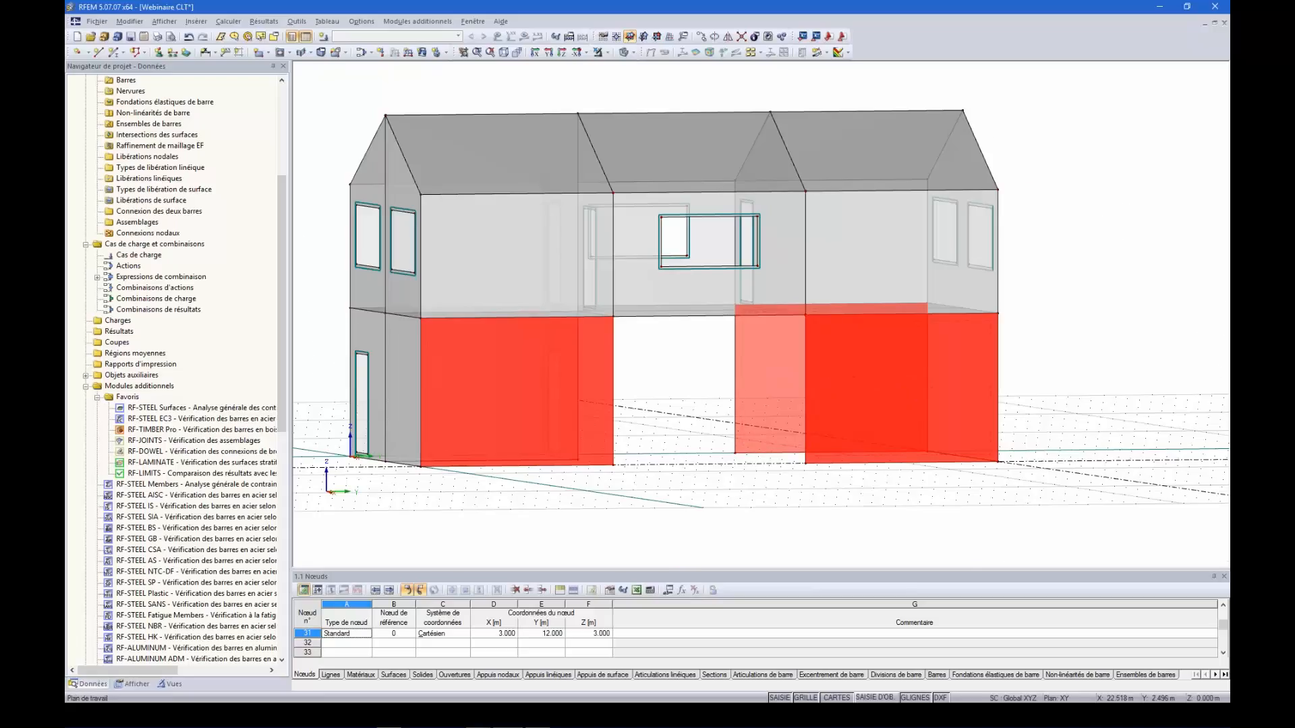
middle_click_drag(735, 492, 763, 434, "ctrl")
right_click(756, 429)
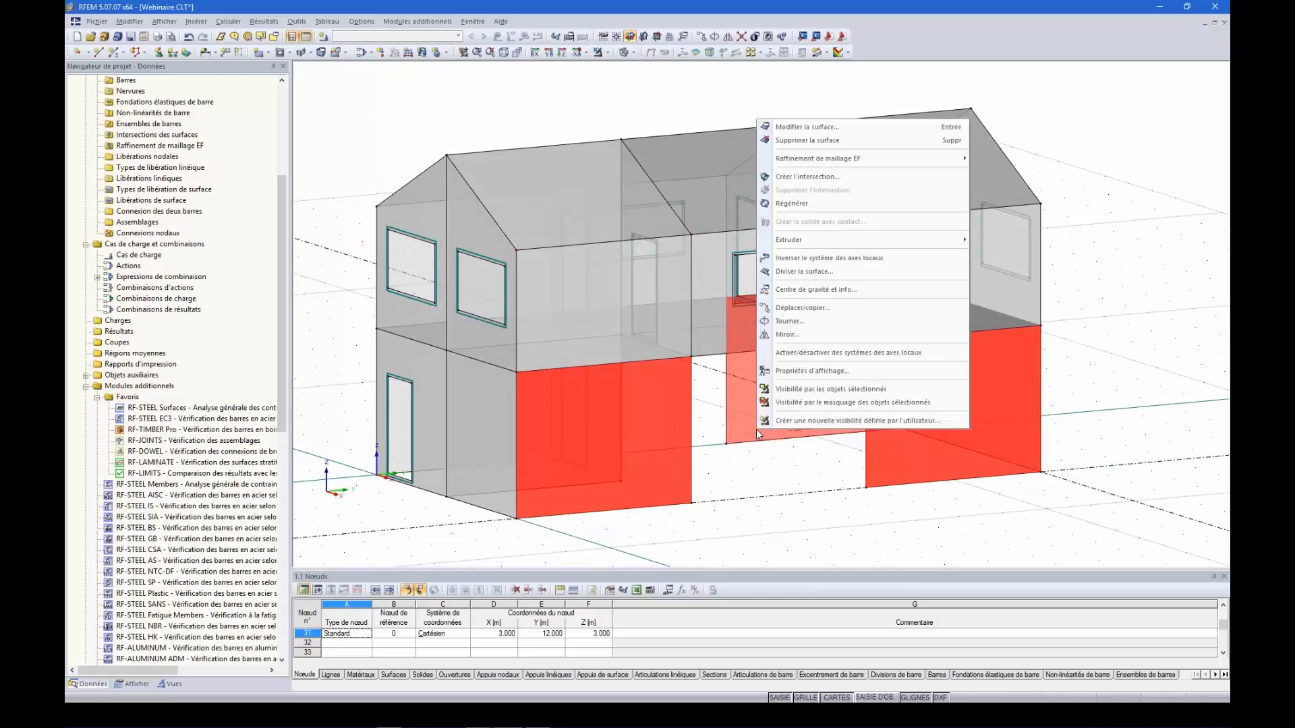
left_click(804, 272)
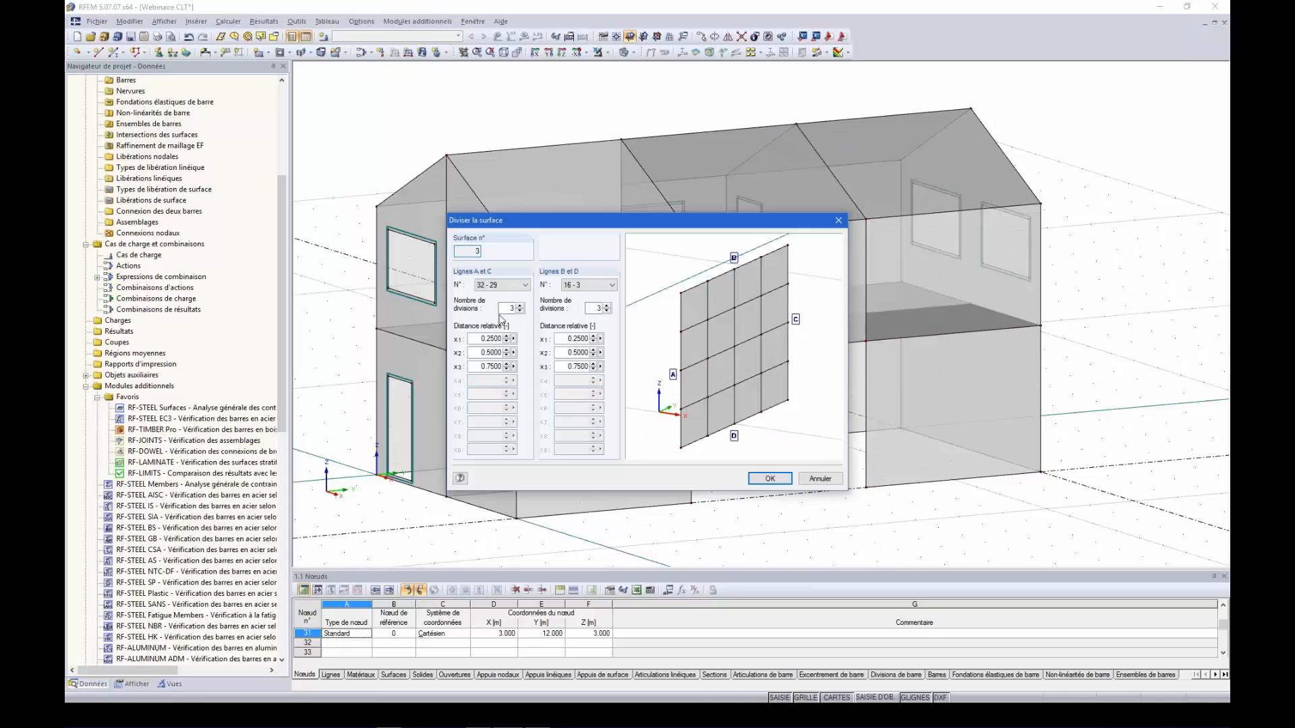
double_click(506, 308)
type("0")
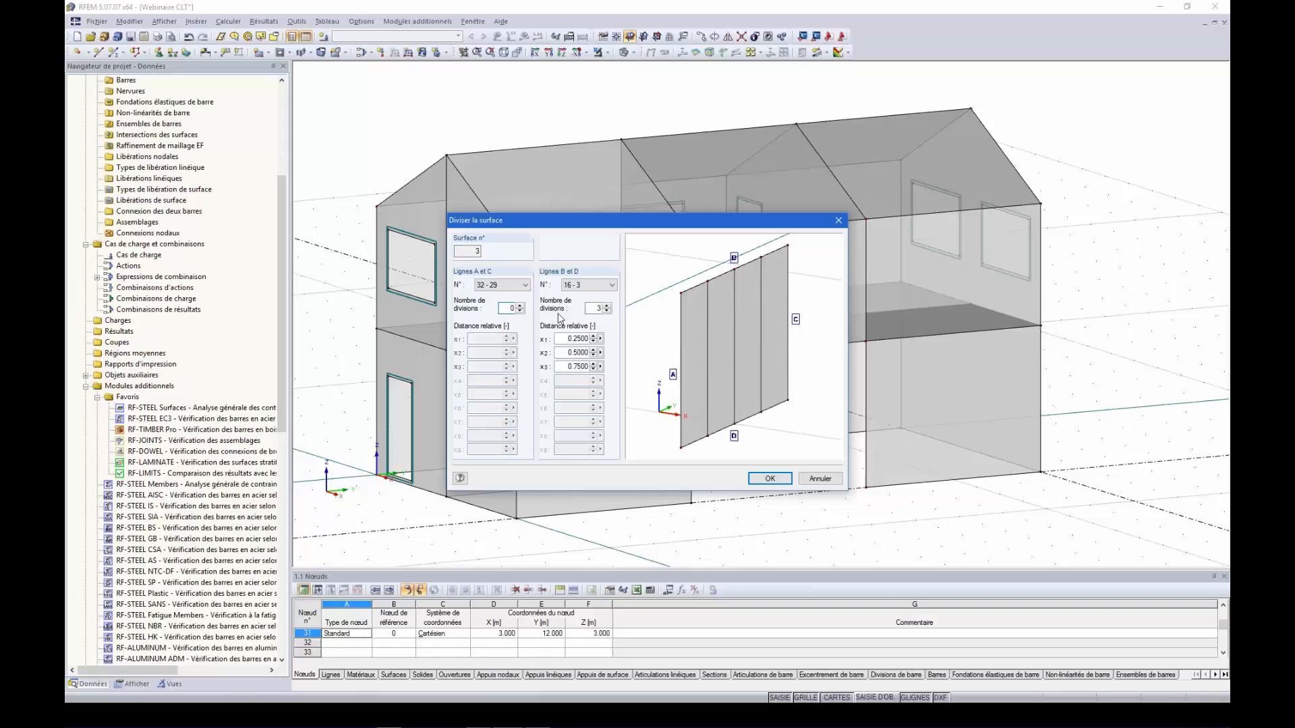
left_click(598, 308)
key("BackSpace")
type("1")
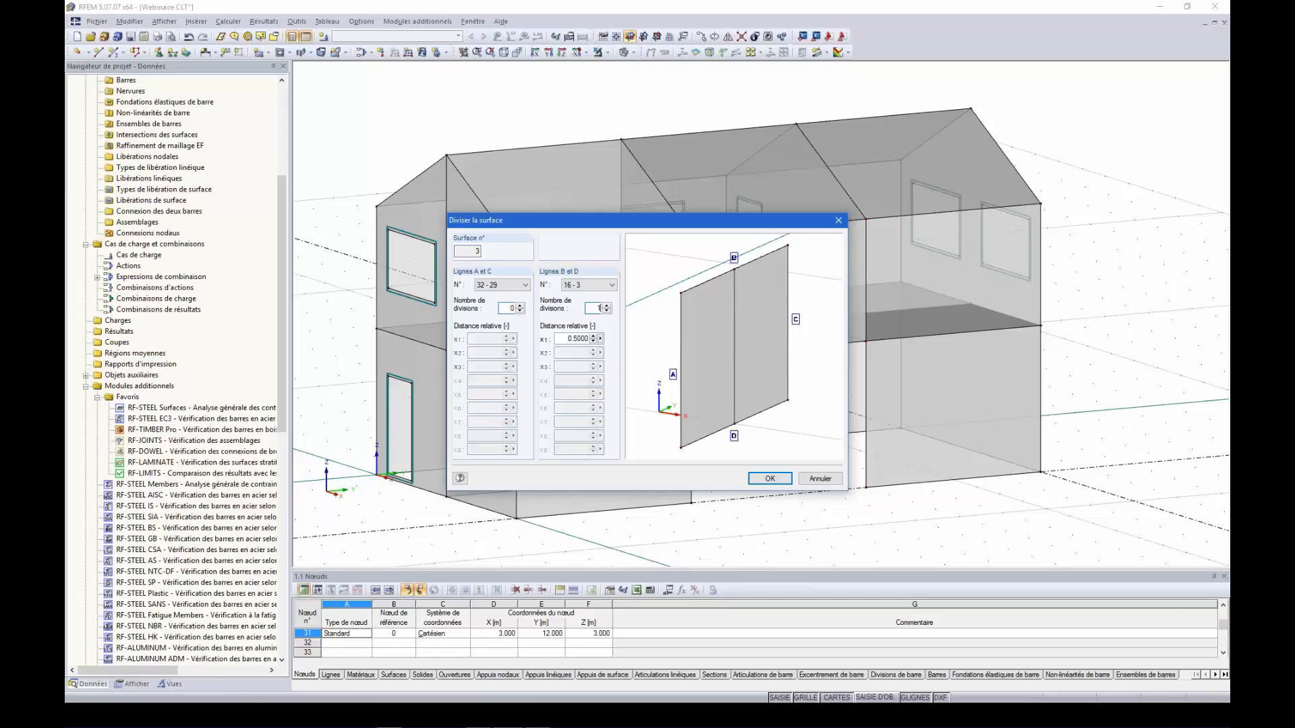
left_click(781, 482)
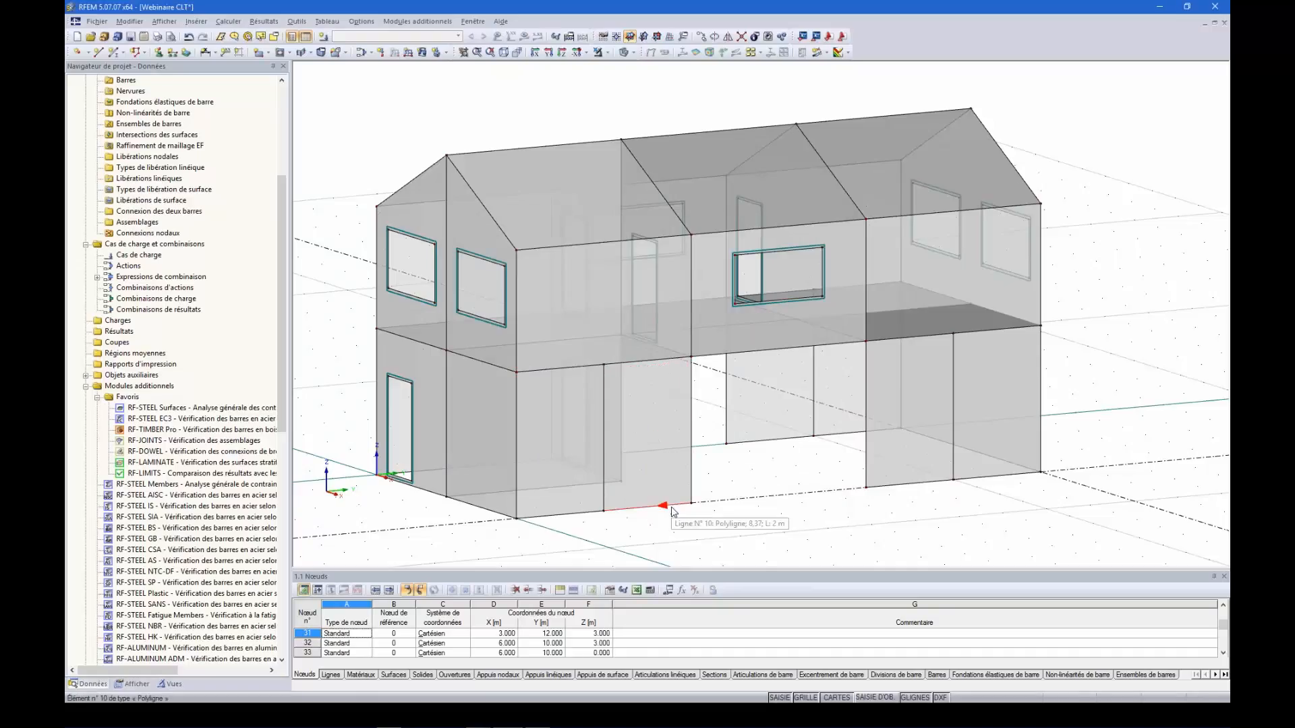
- Delete the three ground-floor wall halves adjoining the open middle bay by removing their base lines
key("Delete")
left_click(763, 441)
key("Delete")
left_click(908, 484)
key("Delete")
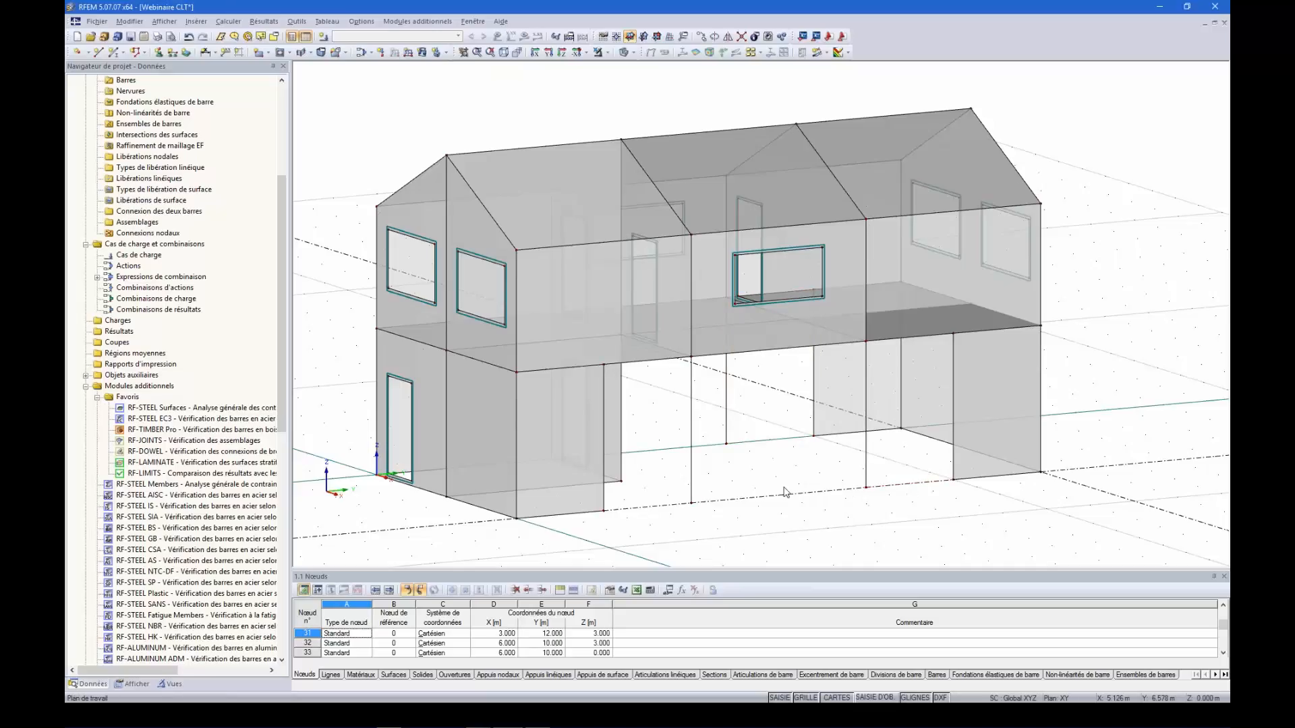
- Begin assigning a beam-type member to the three free-standing vertical lines of the ground floor
middle_click_drag(801, 490, 760, 442, "ctrl")
scroll(757, 439, "down", 3)
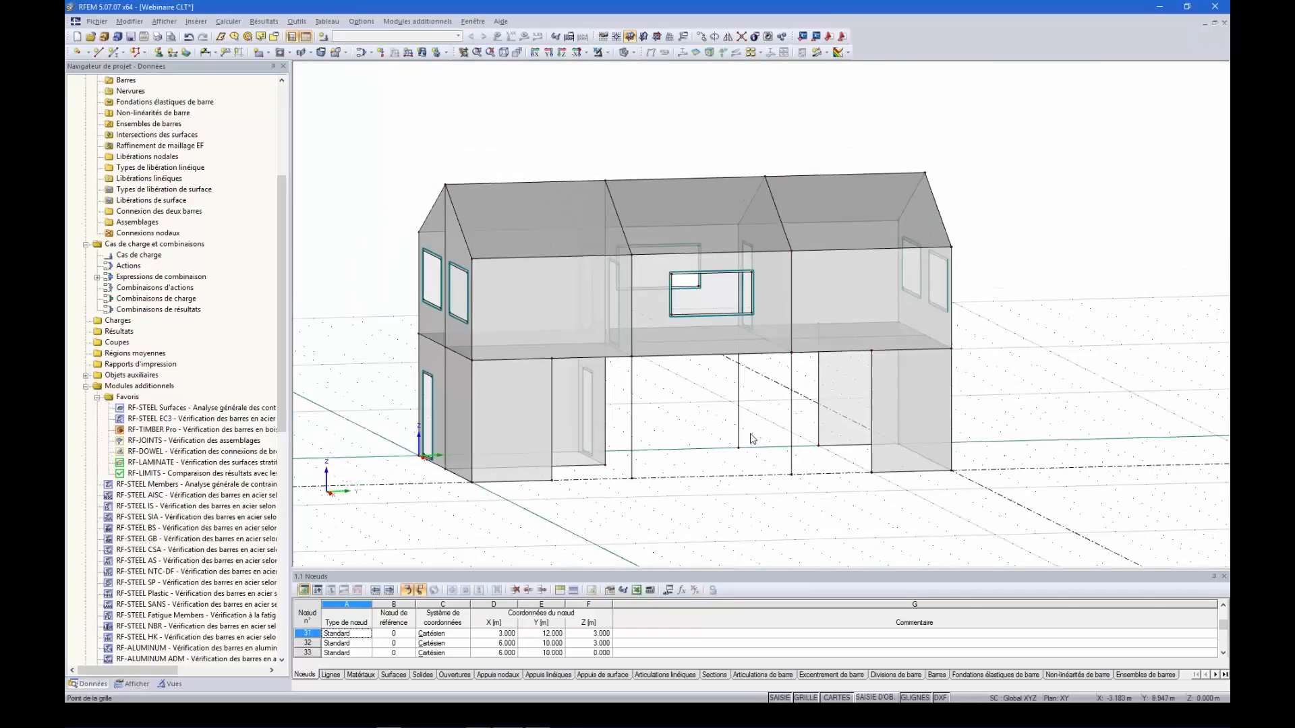
middle_click_drag(1019, 382, 1018, 354, "ctrl")
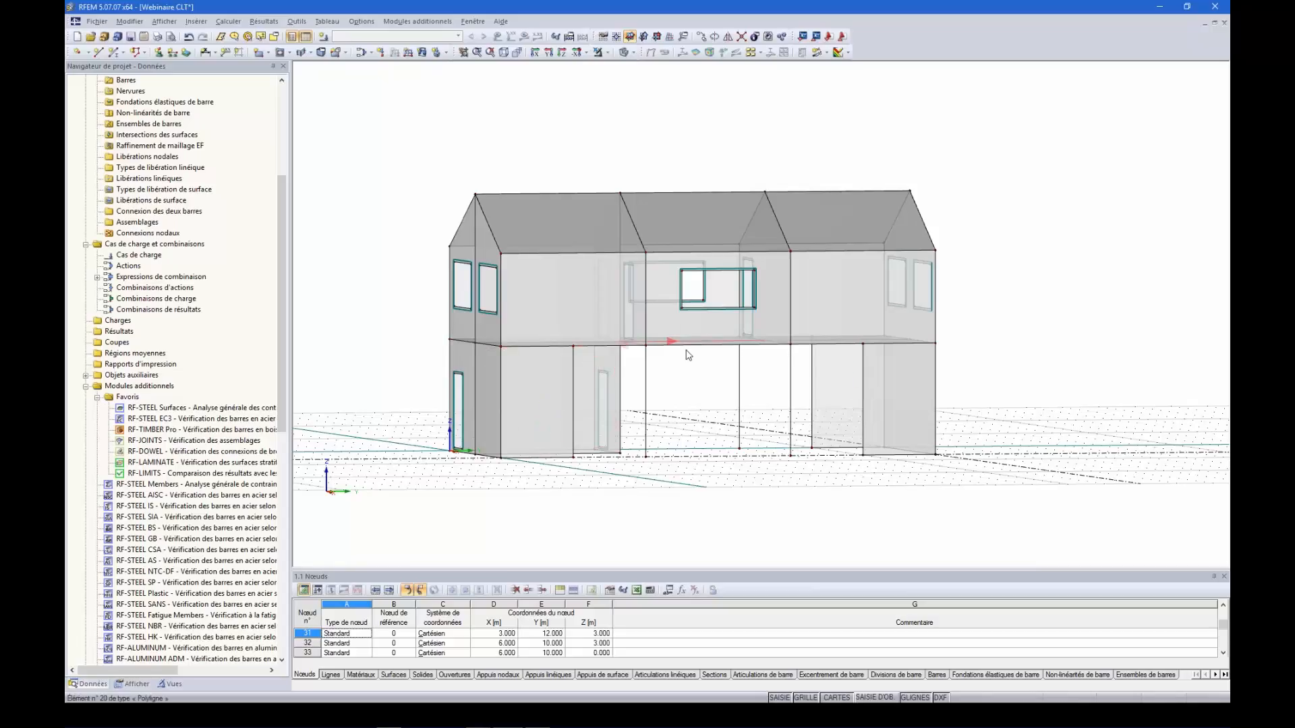
middle_click_drag(737, 446, 719, 484, "ctrl")
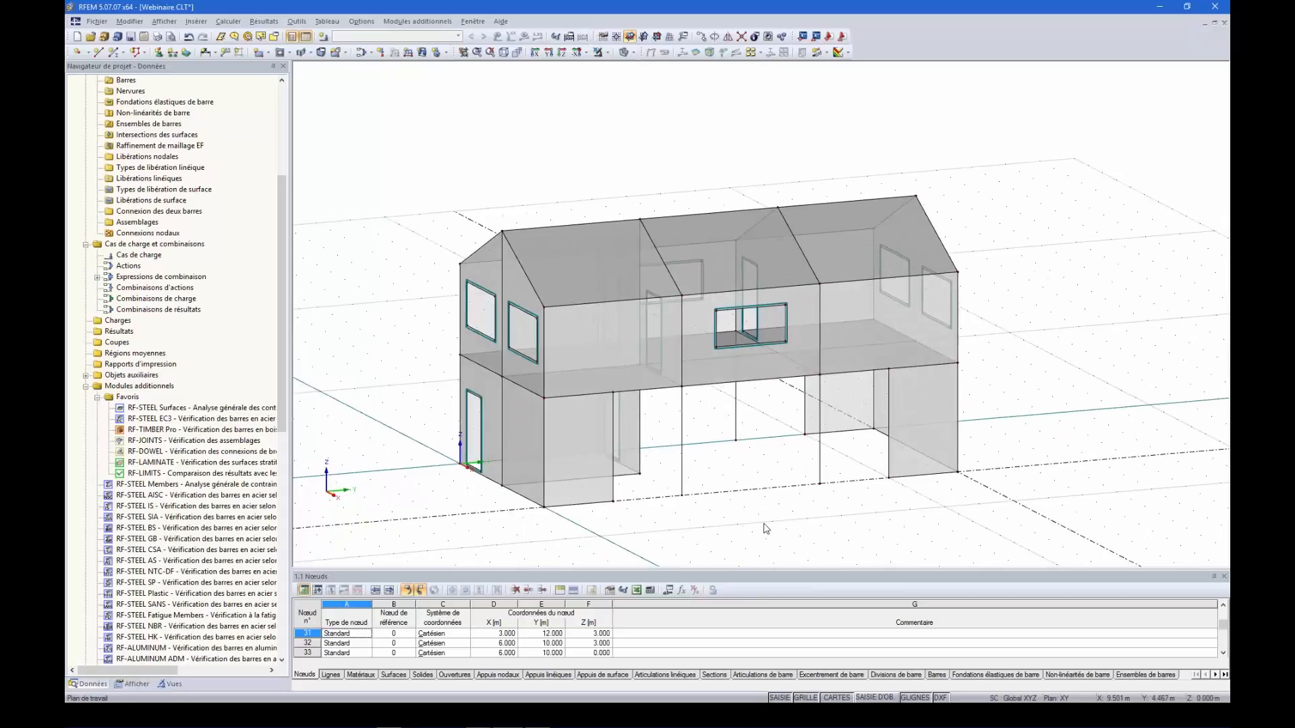
middle_click_drag(774, 529, 731, 471, "ctrl")
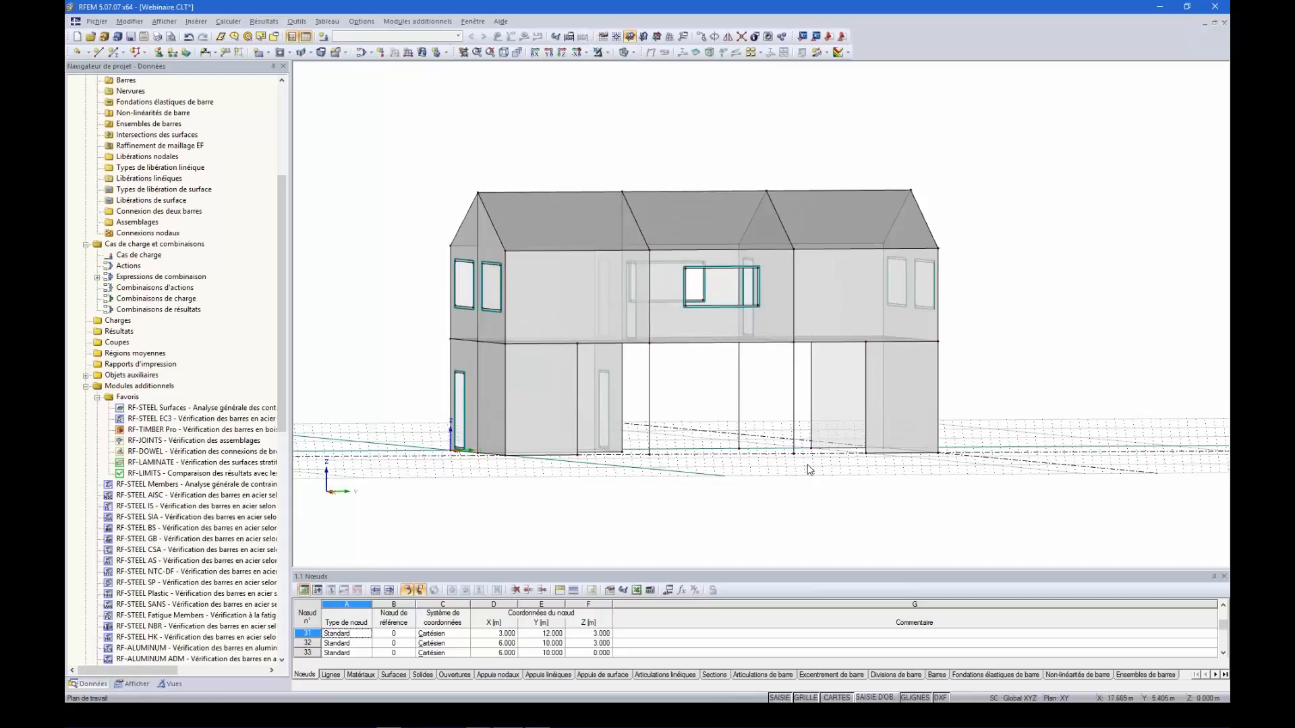
left_click_drag(804, 467, 641, 381)
middle_click_drag(695, 407, 730, 426, "ctrl")
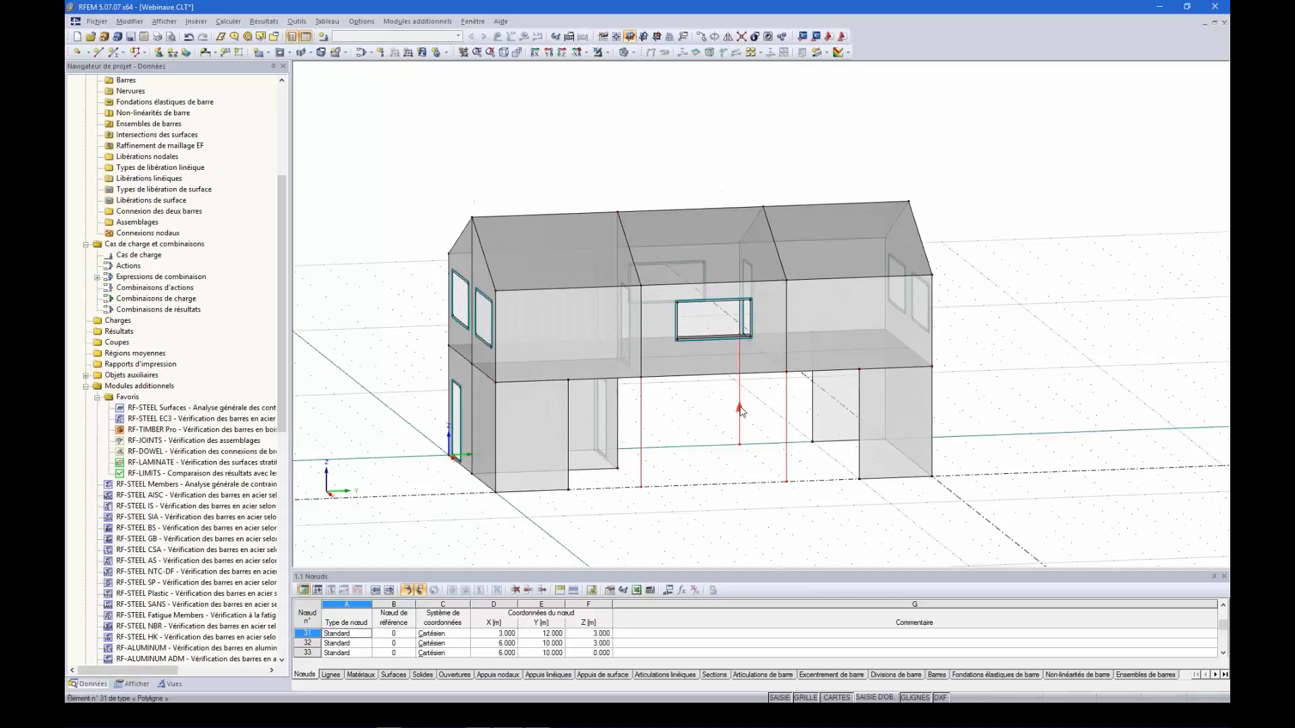
right_click(739, 409)
mouse_move(775, 416)
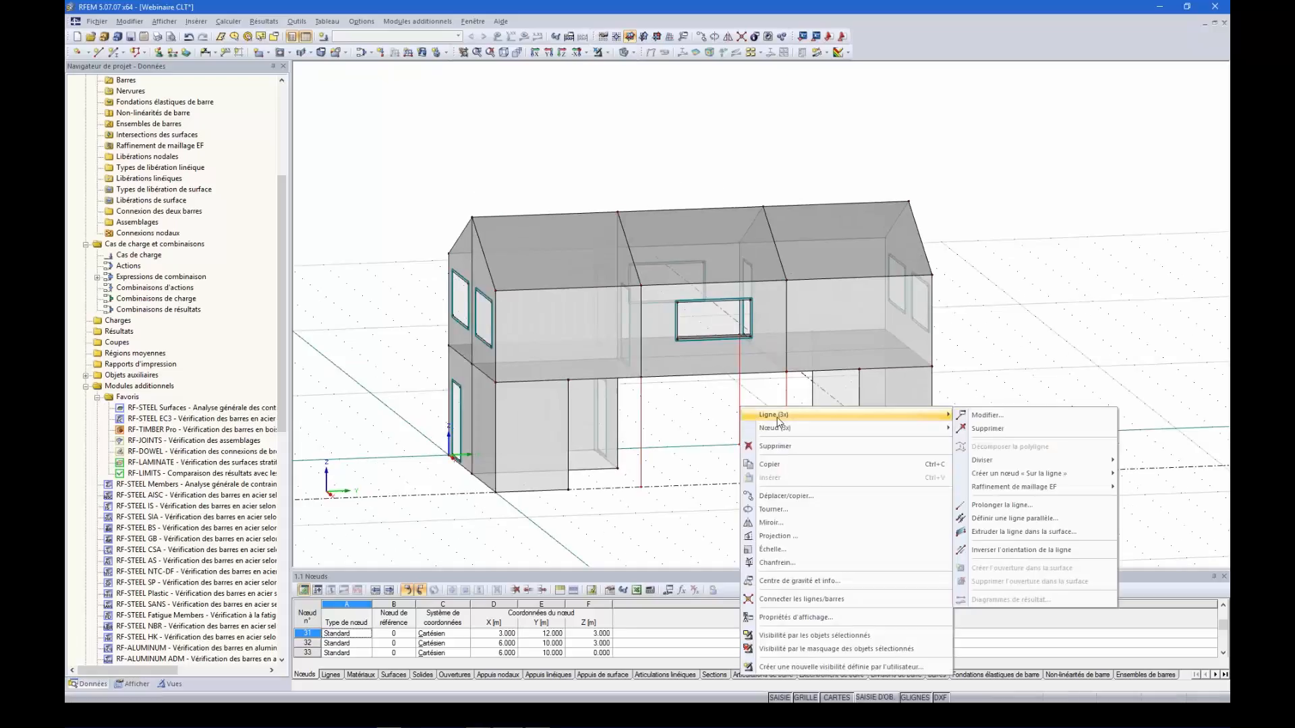
left_click(984, 415)
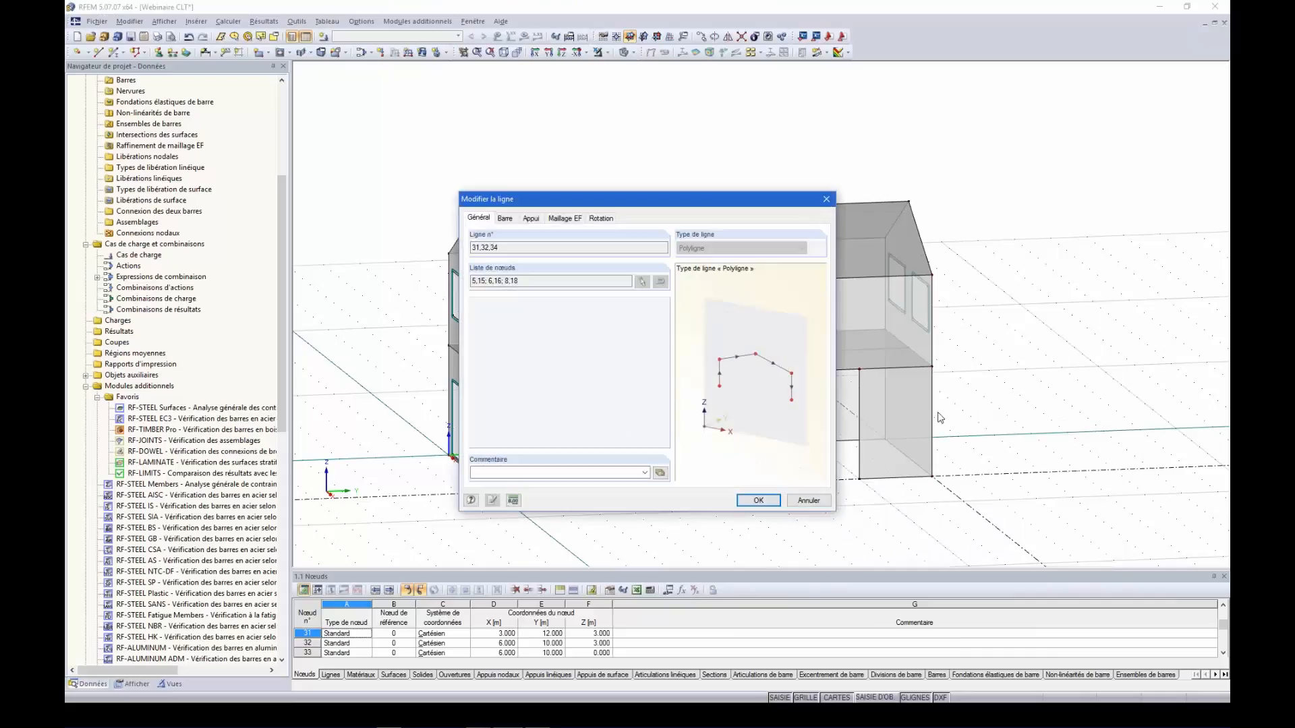
left_click(506, 220)
left_click(487, 295)
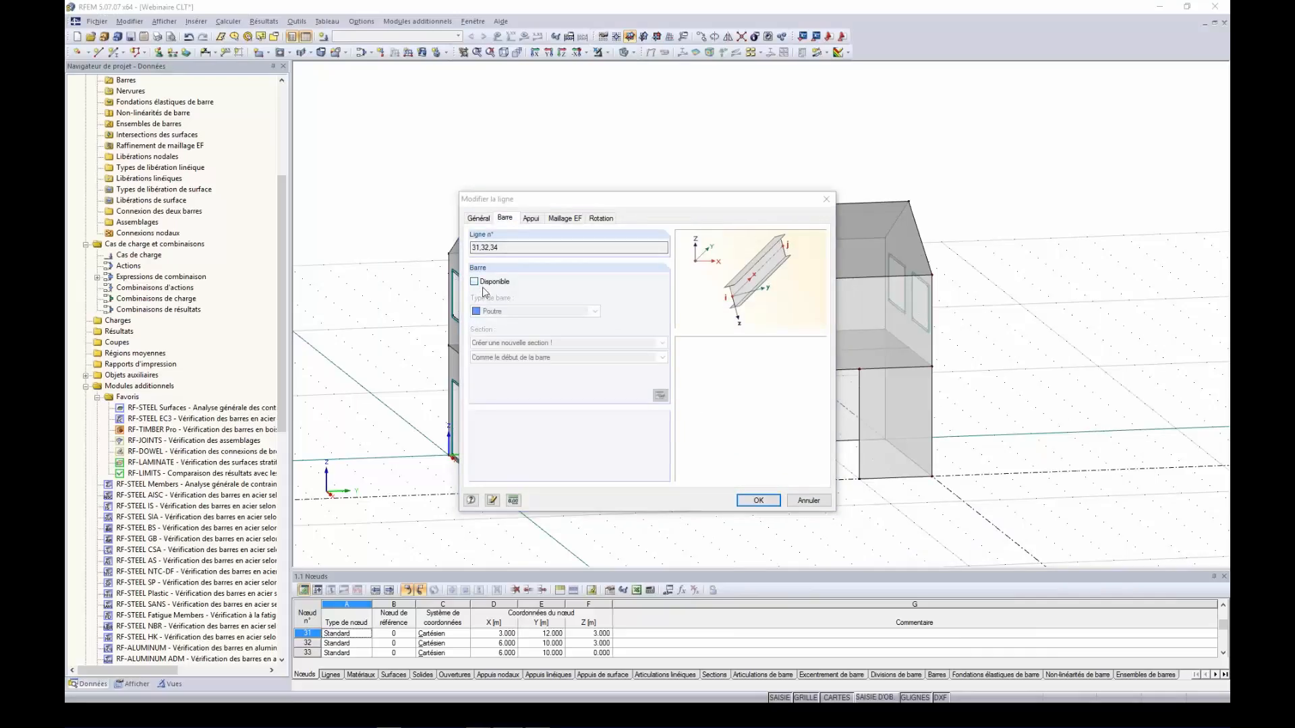
left_click_drag(602, 200, 564, 175)
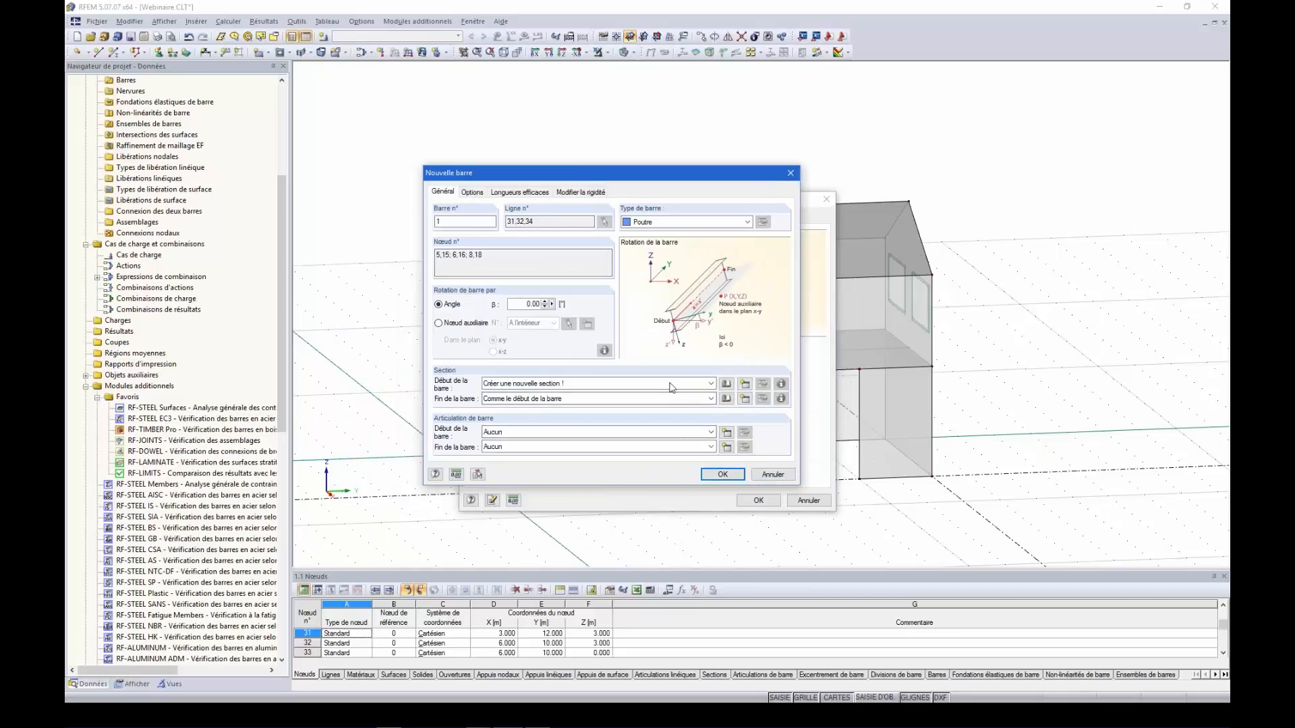
- Define a new rectangular timber section for the columns, 160 mm wide and 160 mm high
left_click(744, 383)
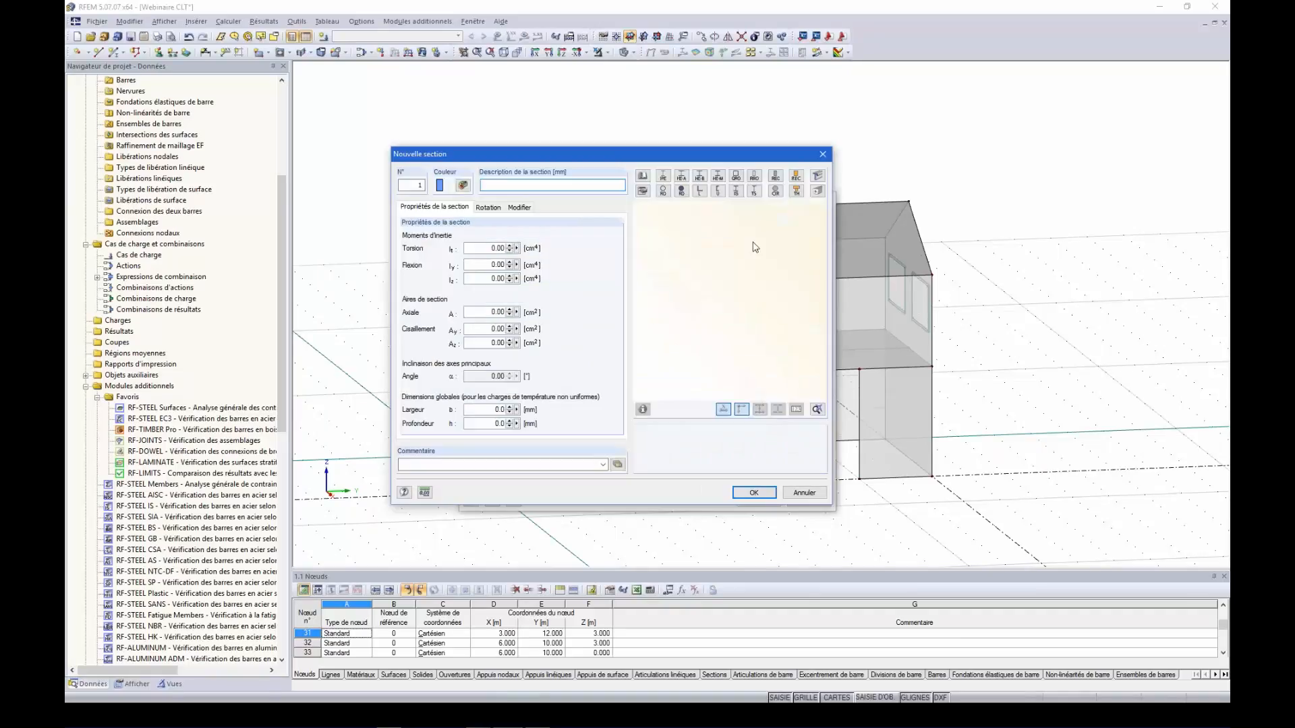
left_click(802, 178)
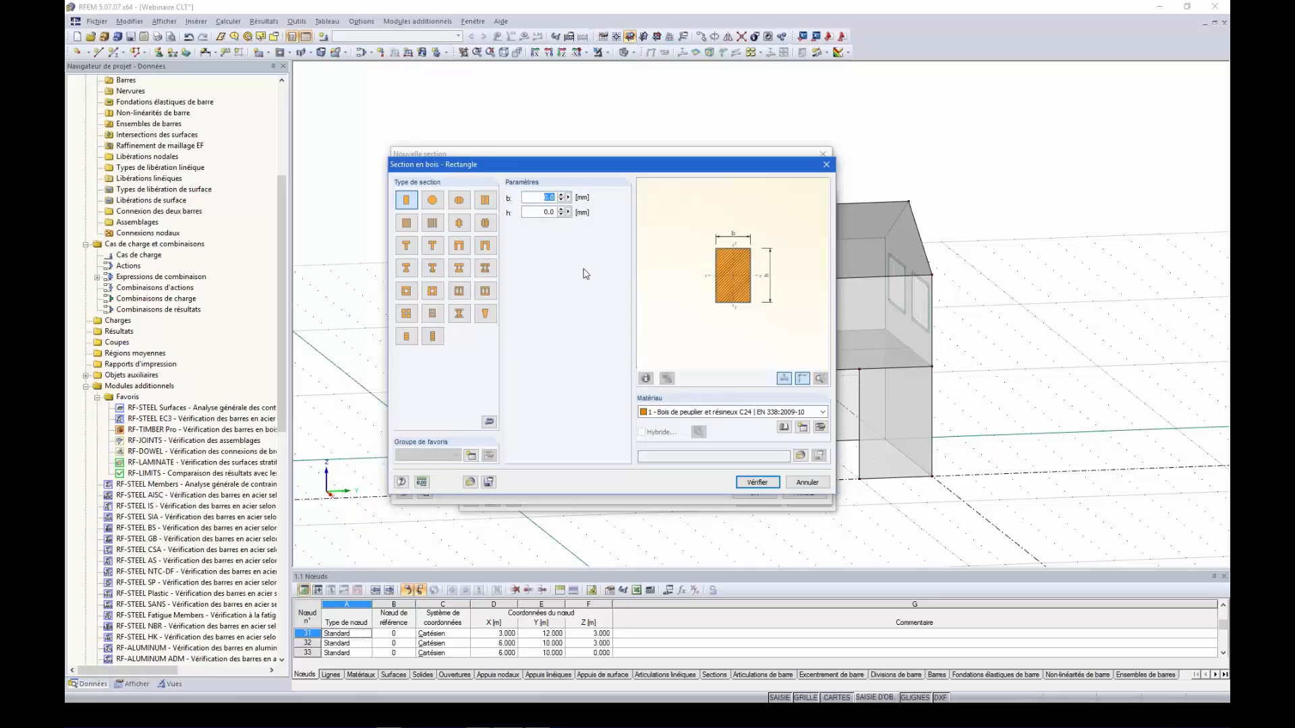
type("160")
key("Tab")
type("1")
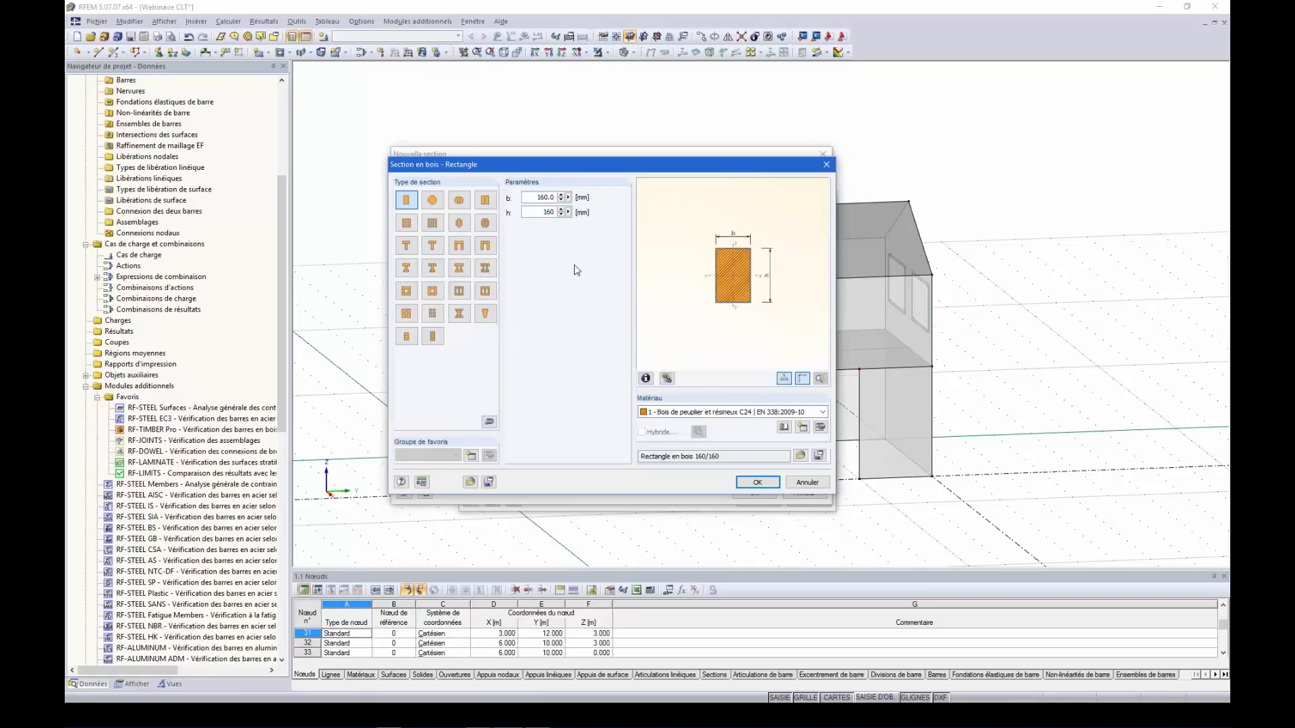
- Assign glued-laminated timber GL24h to EN 1995-1-1:2009-10 from the material library to the column section
left_click(784, 427)
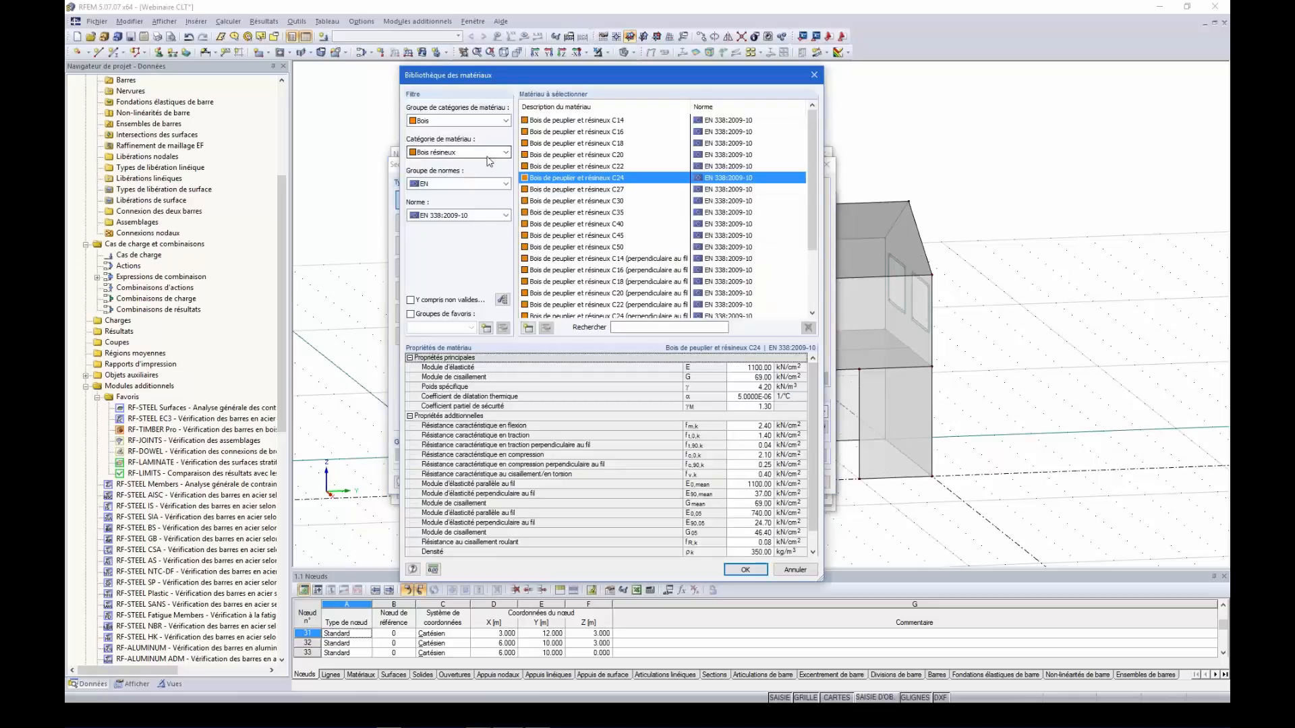
left_click(477, 155)
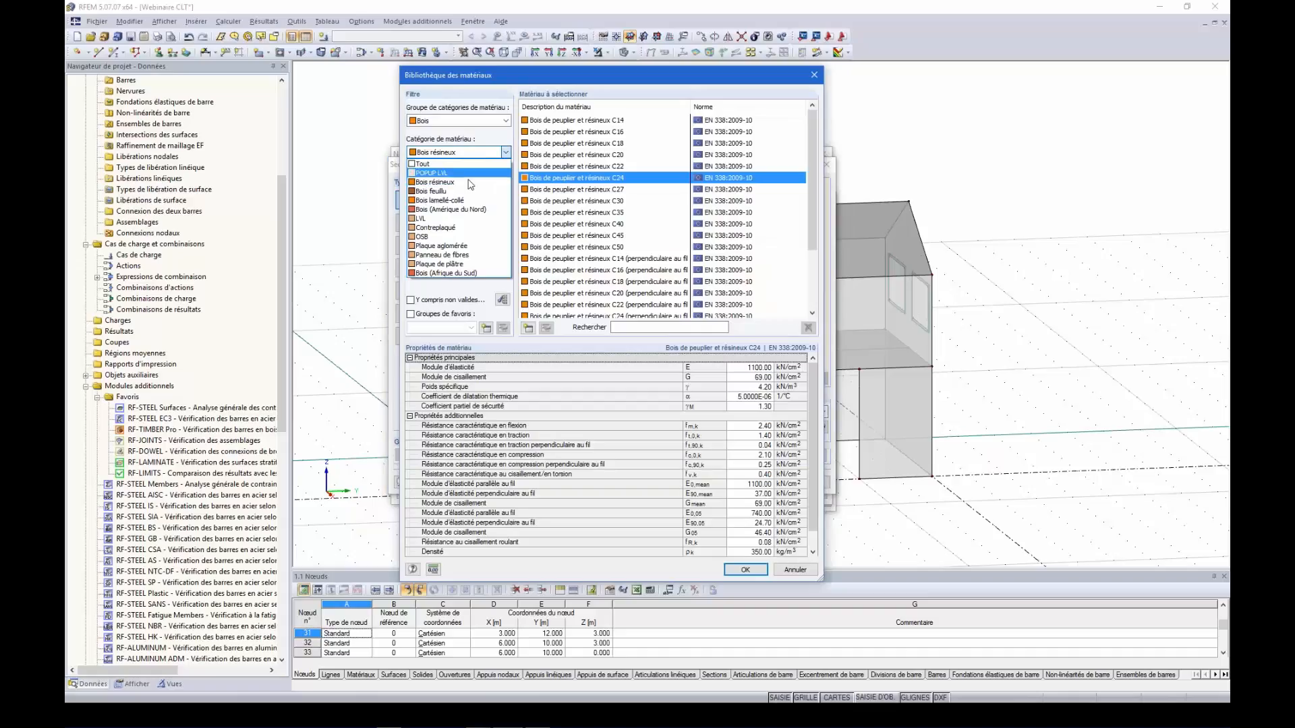
left_click(445, 201)
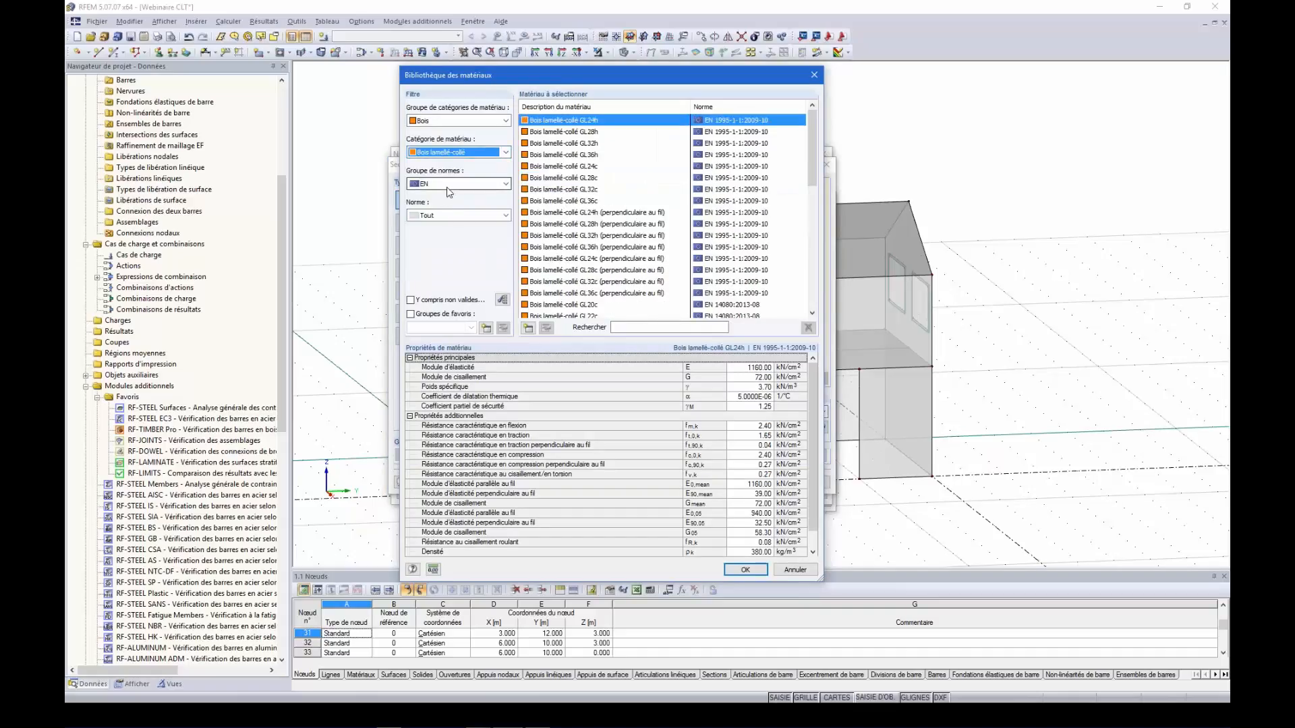
left_click(453, 214)
left_click(449, 246)
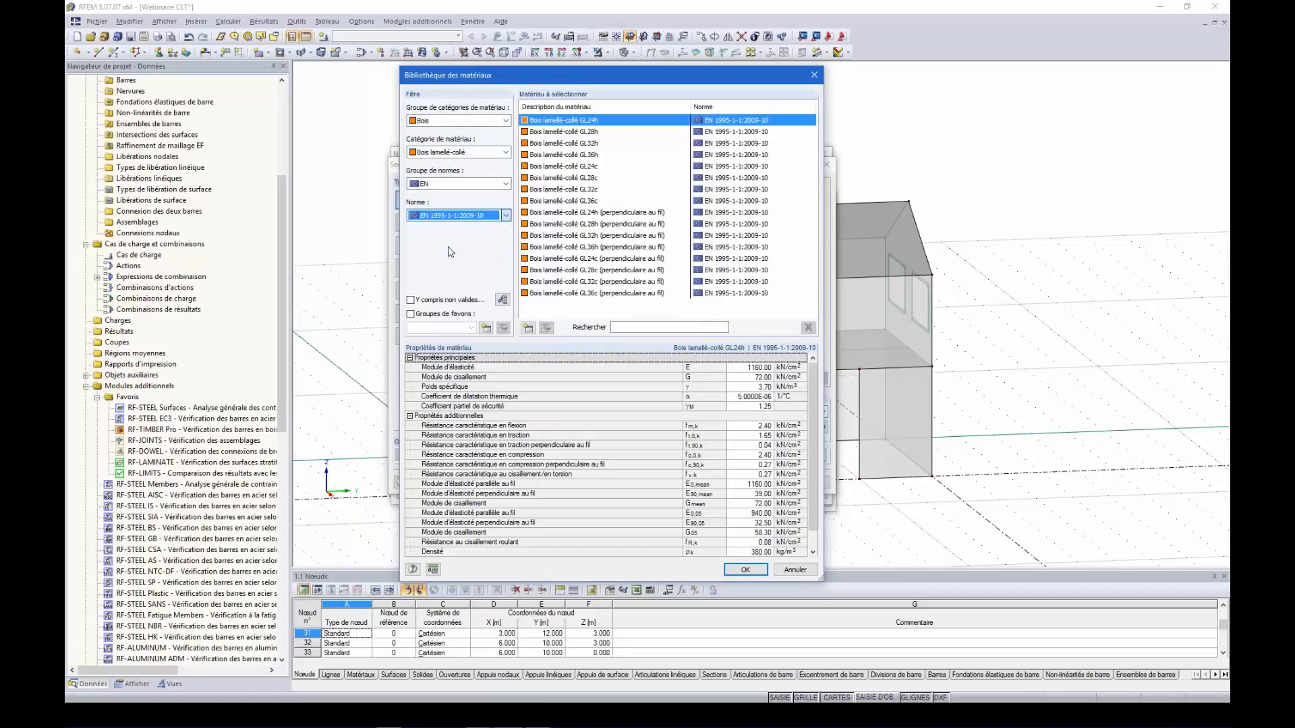
left_click(569, 125)
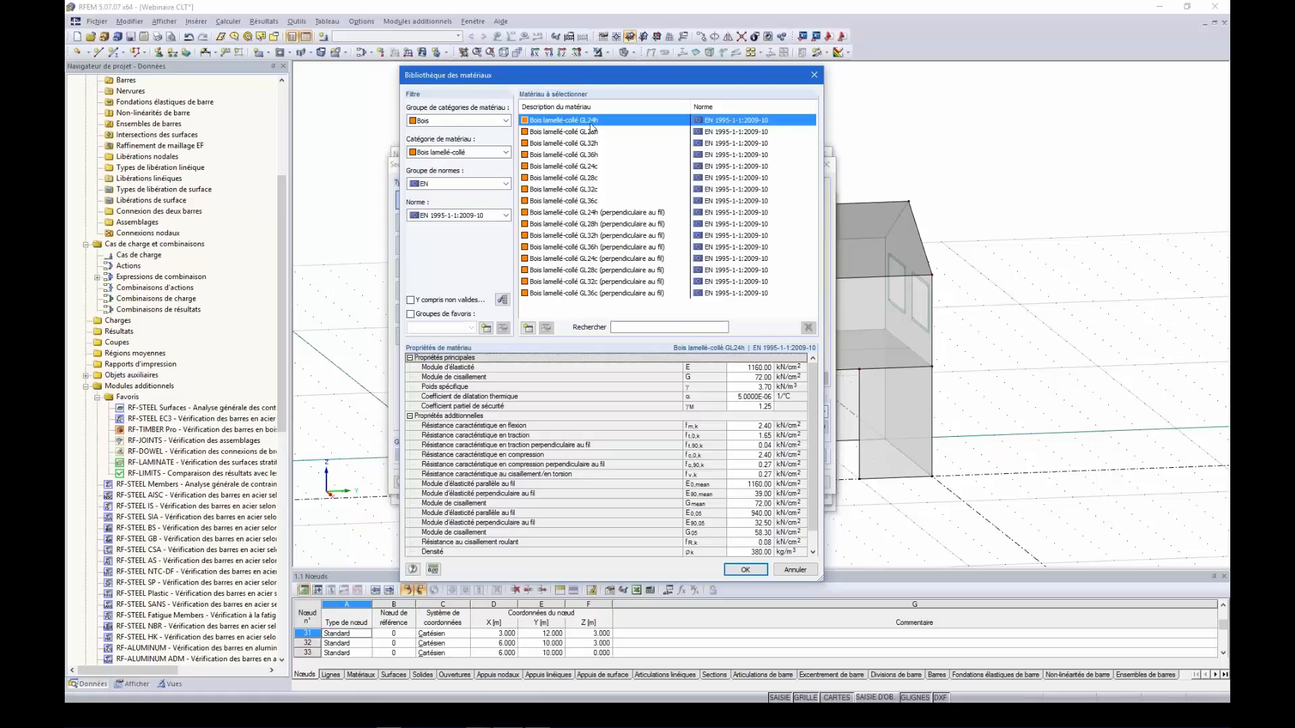
left_click(745, 571)
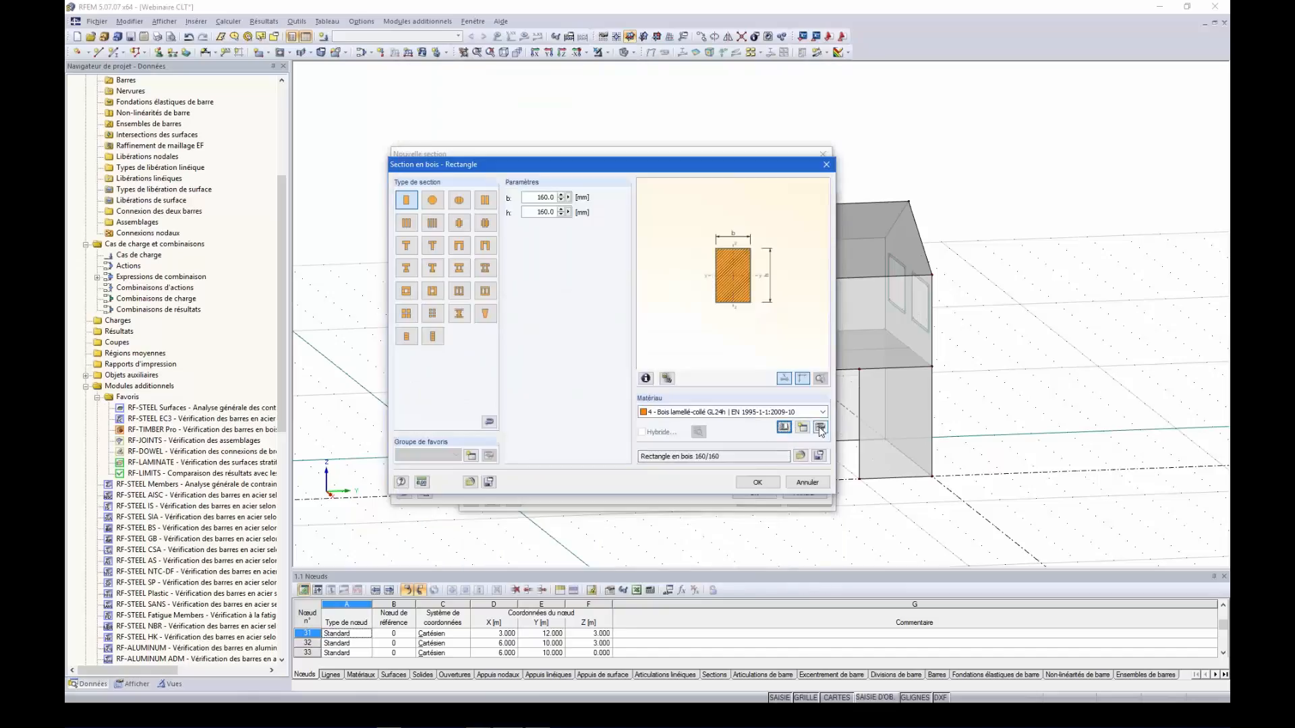
- Review the GL24h material's constants and library properties, and examine the available material models
left_click(818, 428)
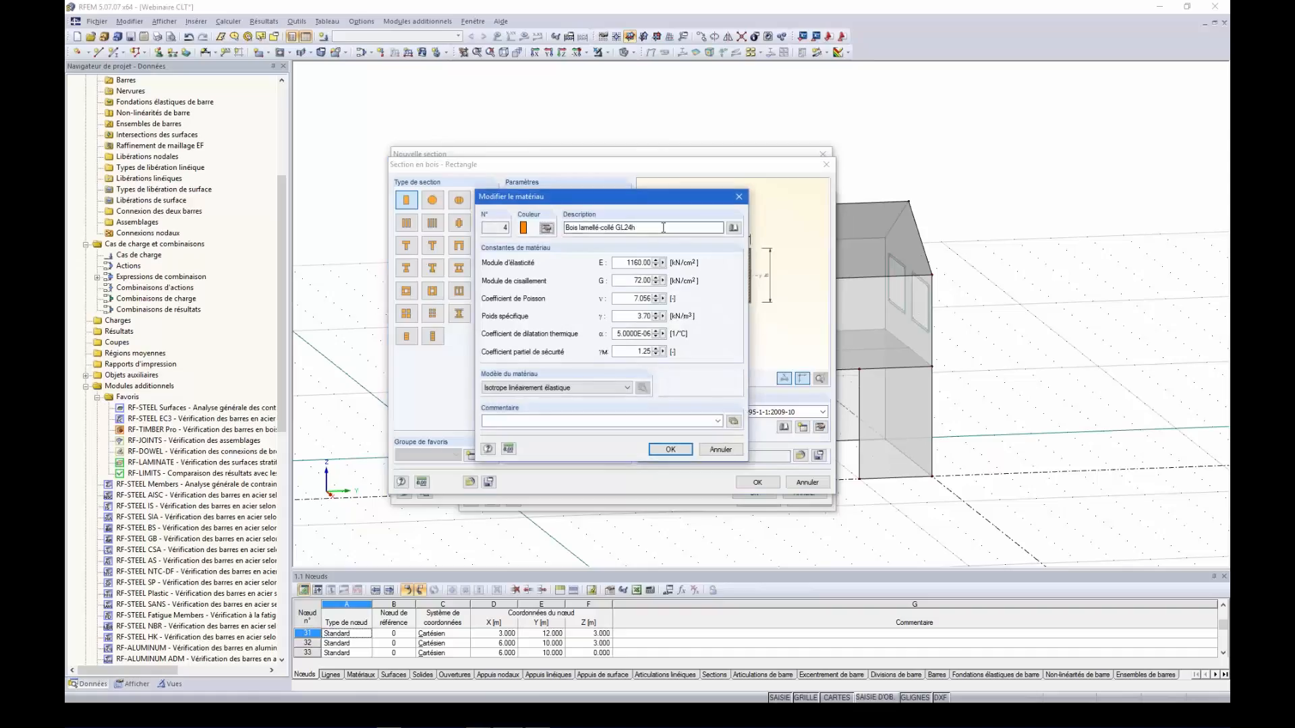
left_click(733, 227)
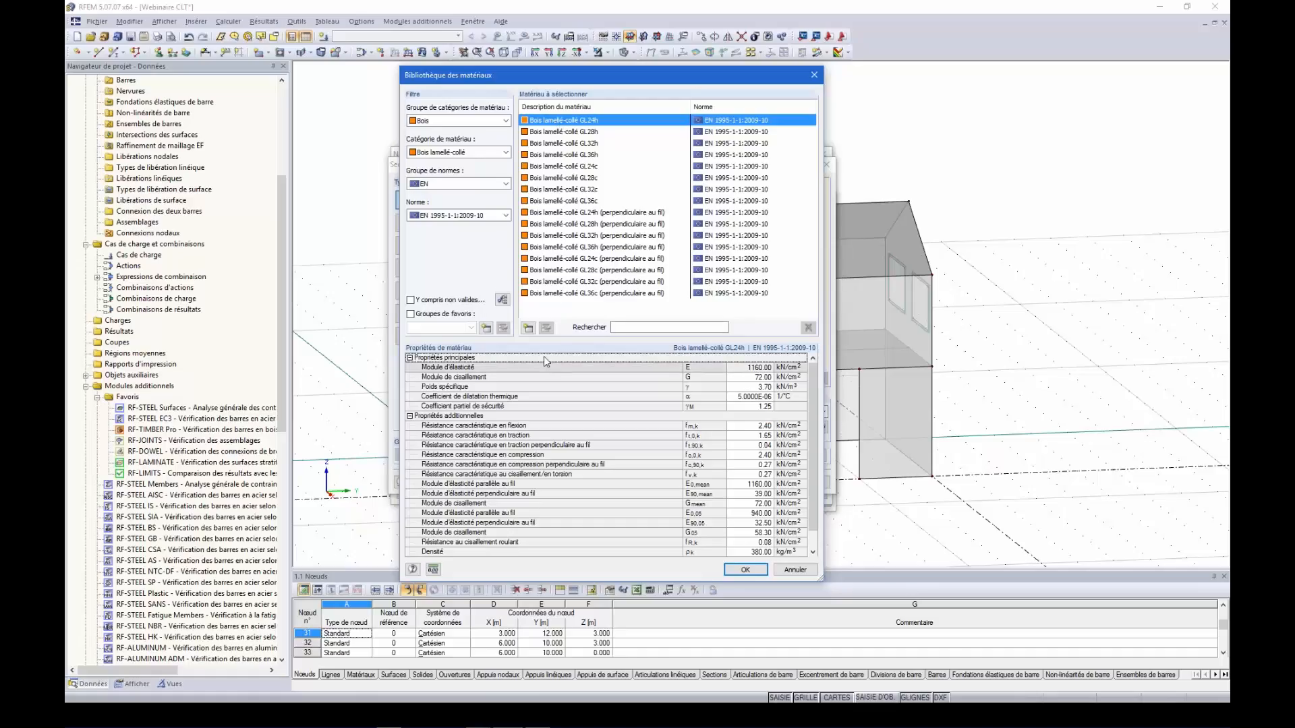
left_click(745, 570)
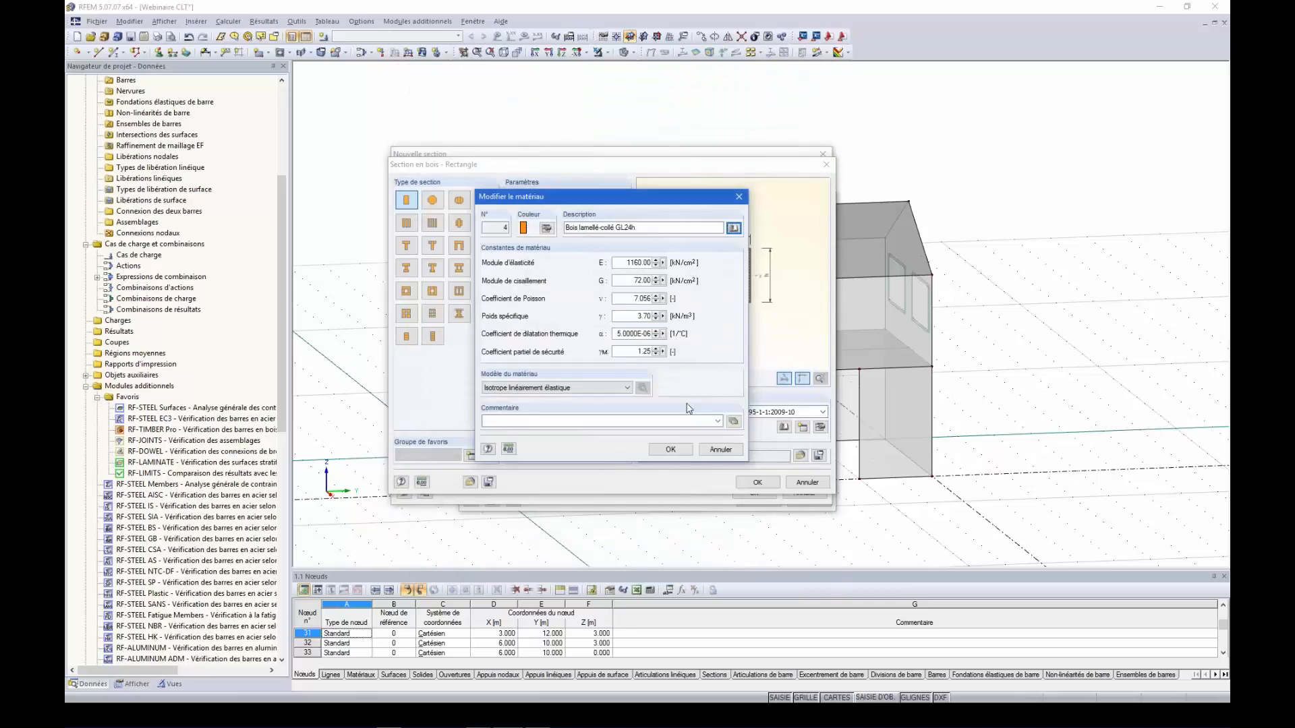
left_click(628, 389)
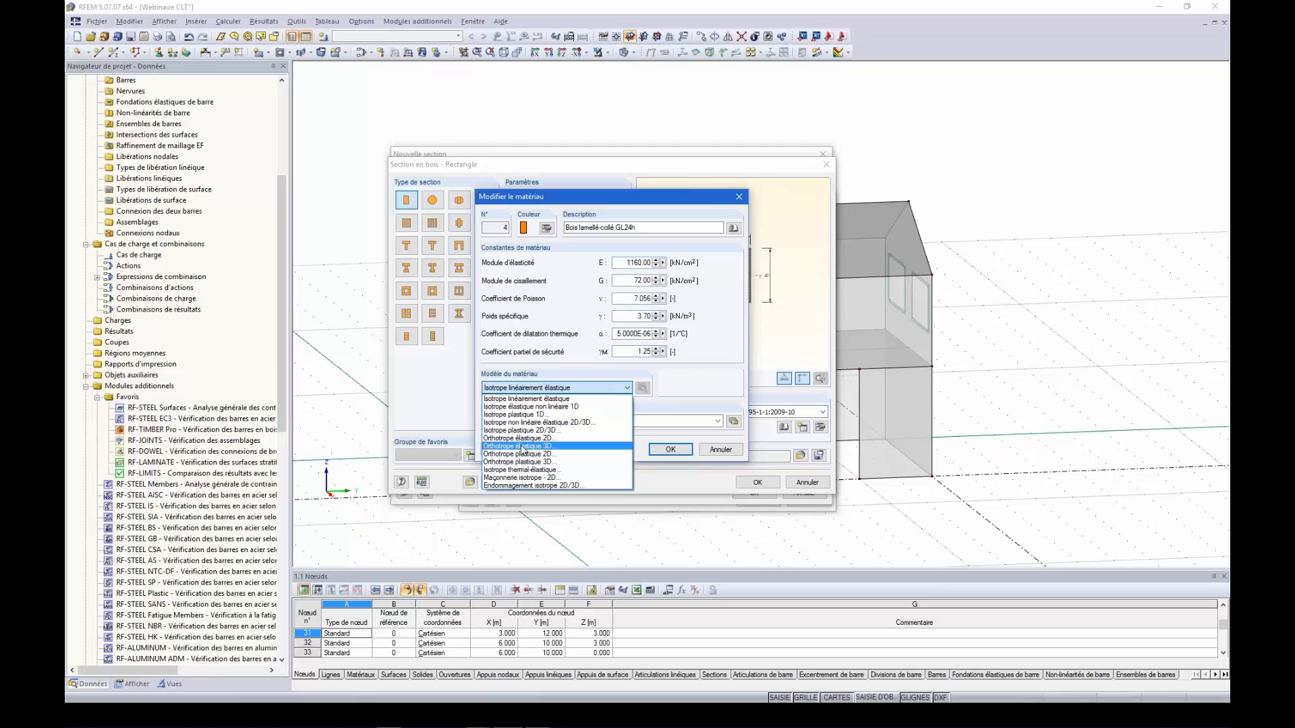
- Switch to the PowerPoint slide show and advance to the material model slide, revealing the linear elastic isotropic member example
key("super+Tab")
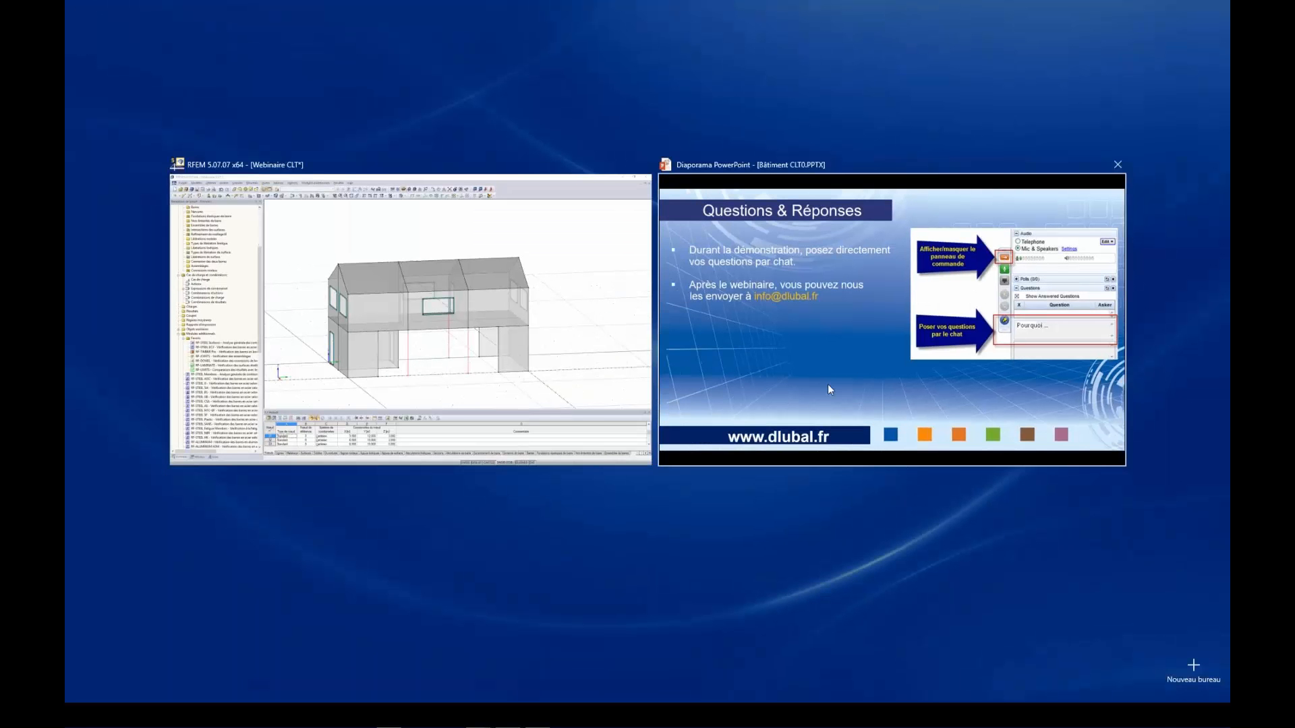
left_click(828, 383)
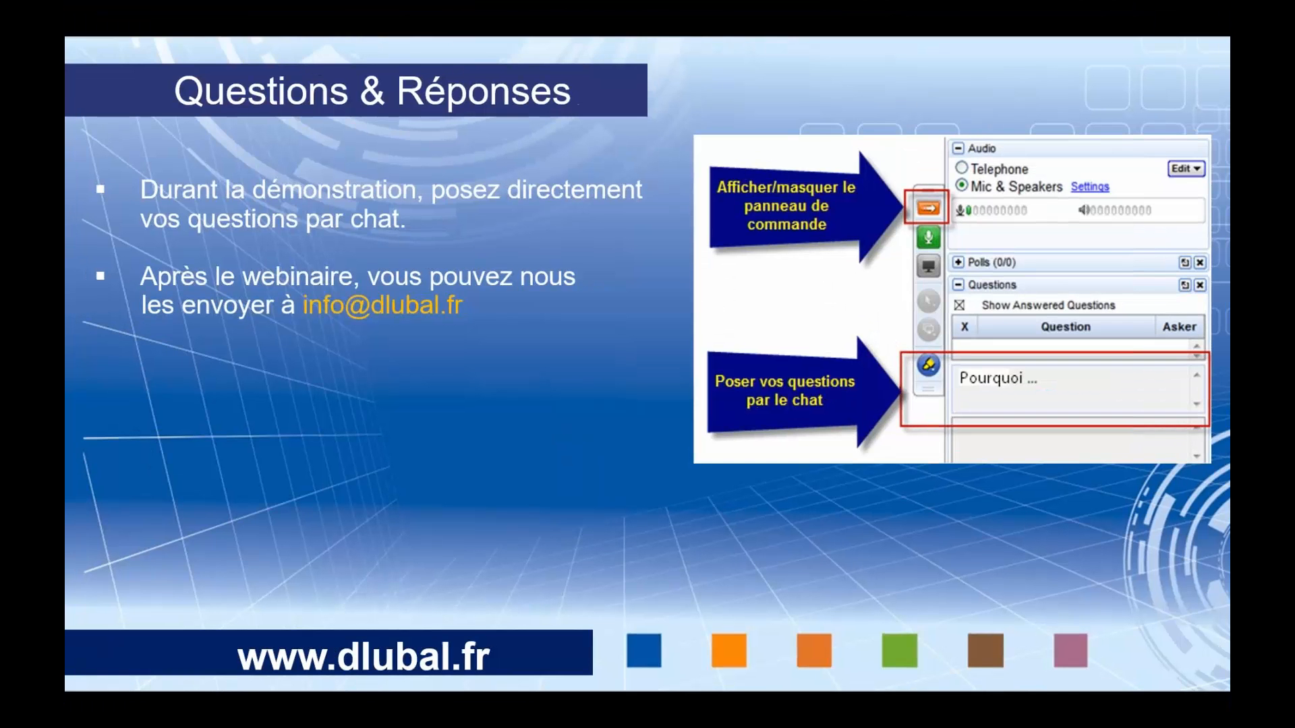
key("Right")
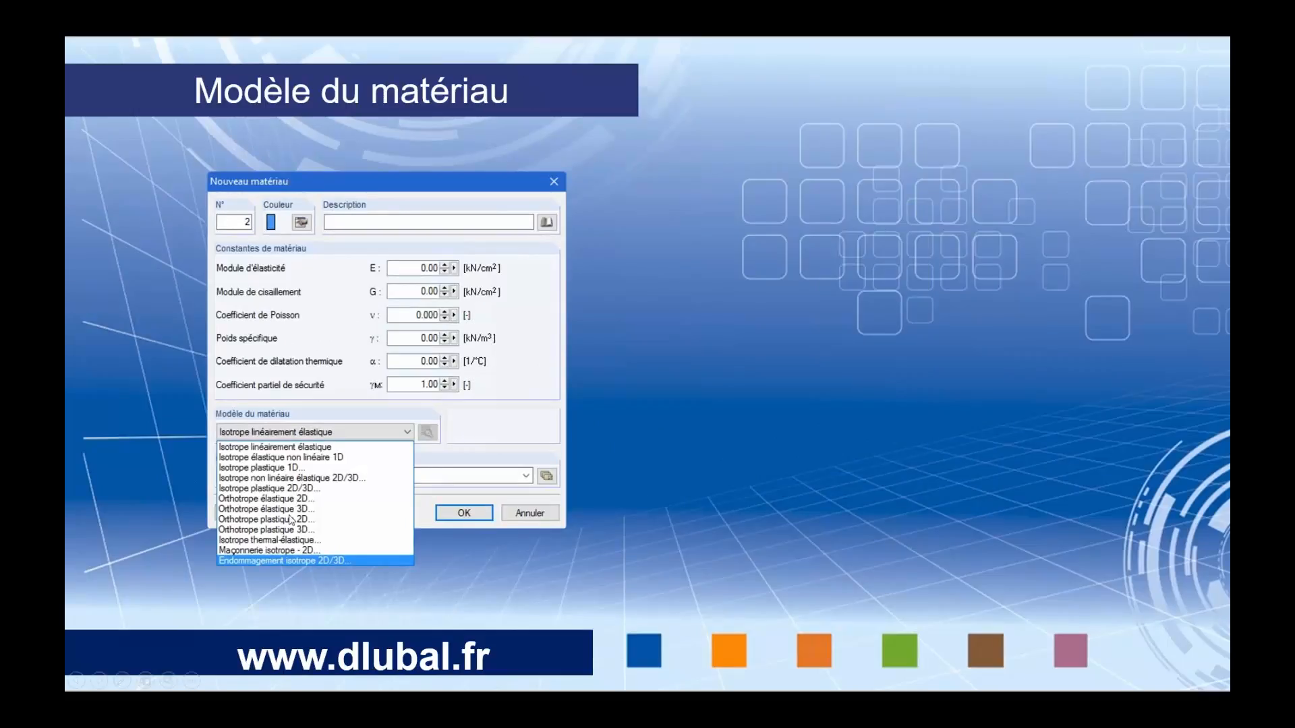
left_click(367, 482)
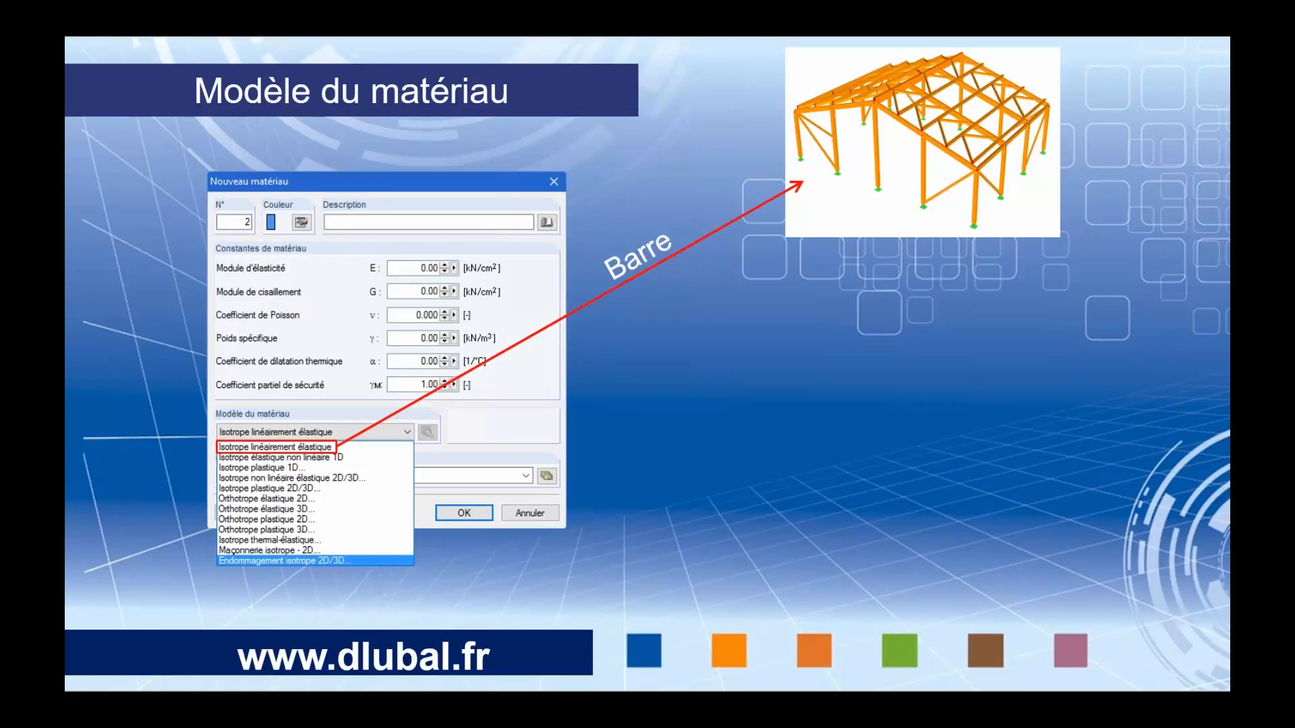
- Reveal the orthotropic 2D surface and orthotropic 3D solid examples on the material model slide, and return to RFEM
left_click(557, 400)
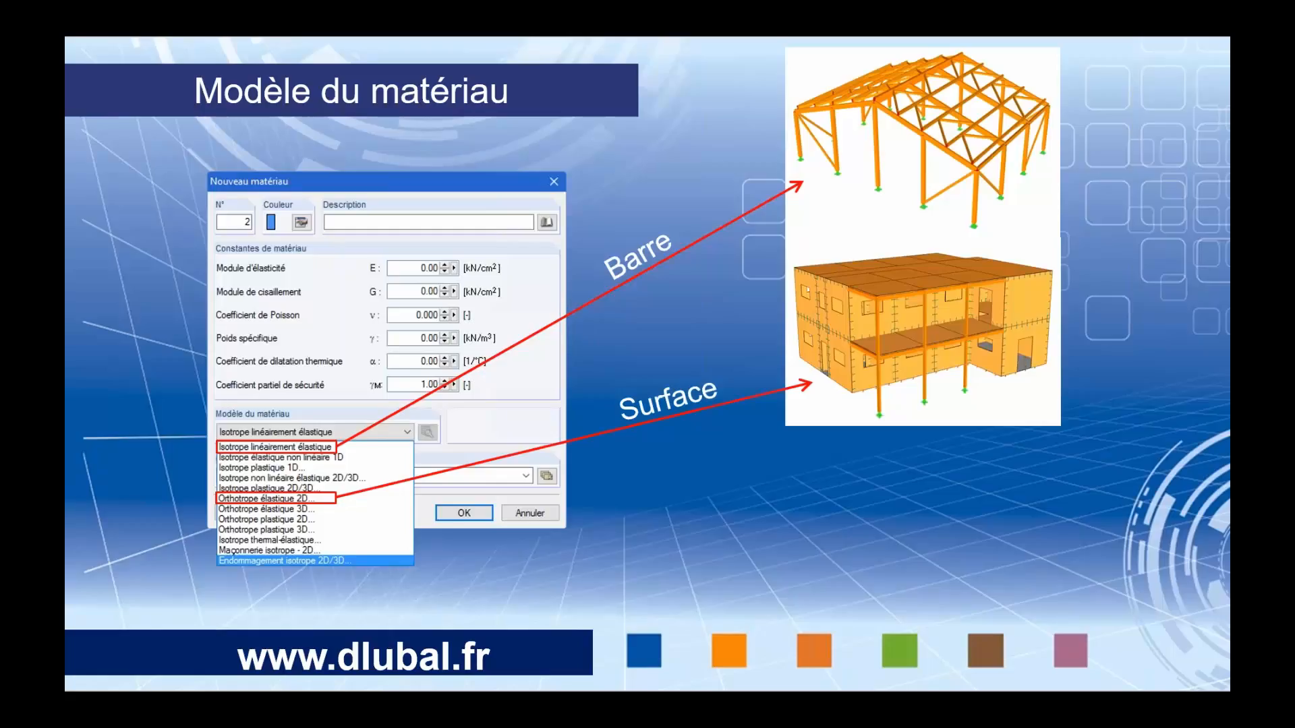
key("Right")
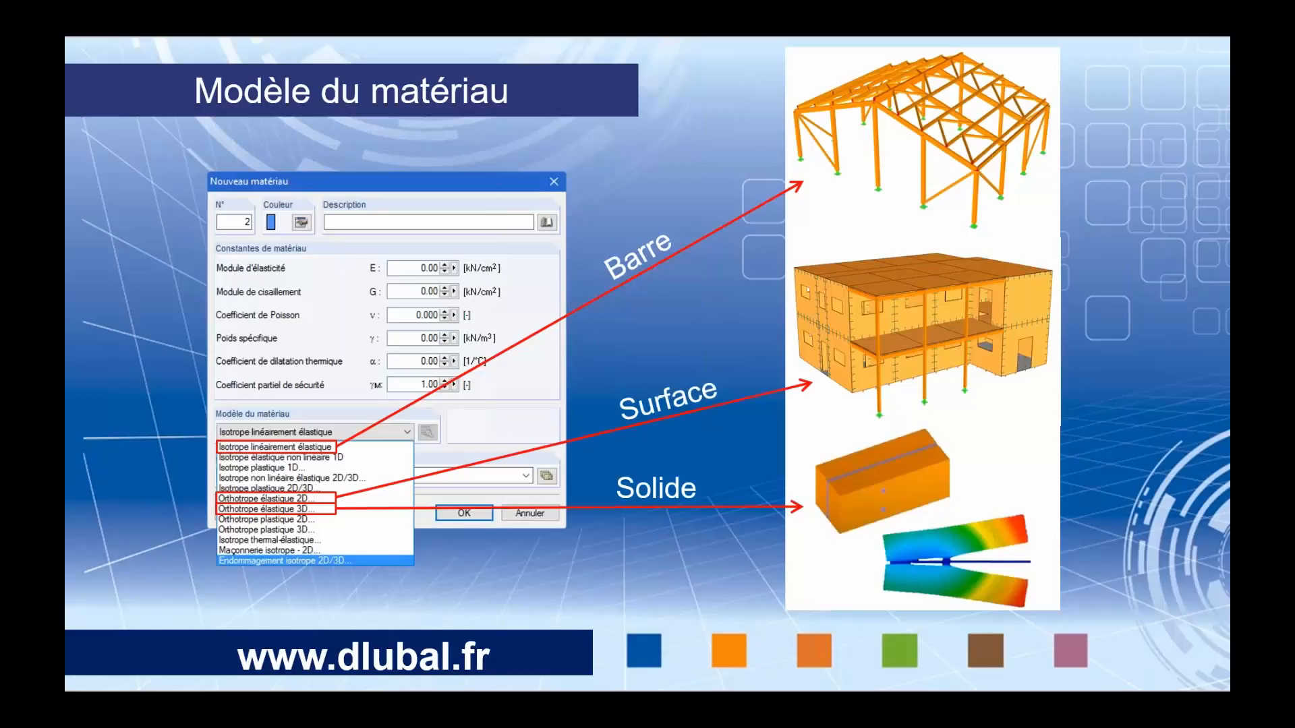
key("alt+Tab")
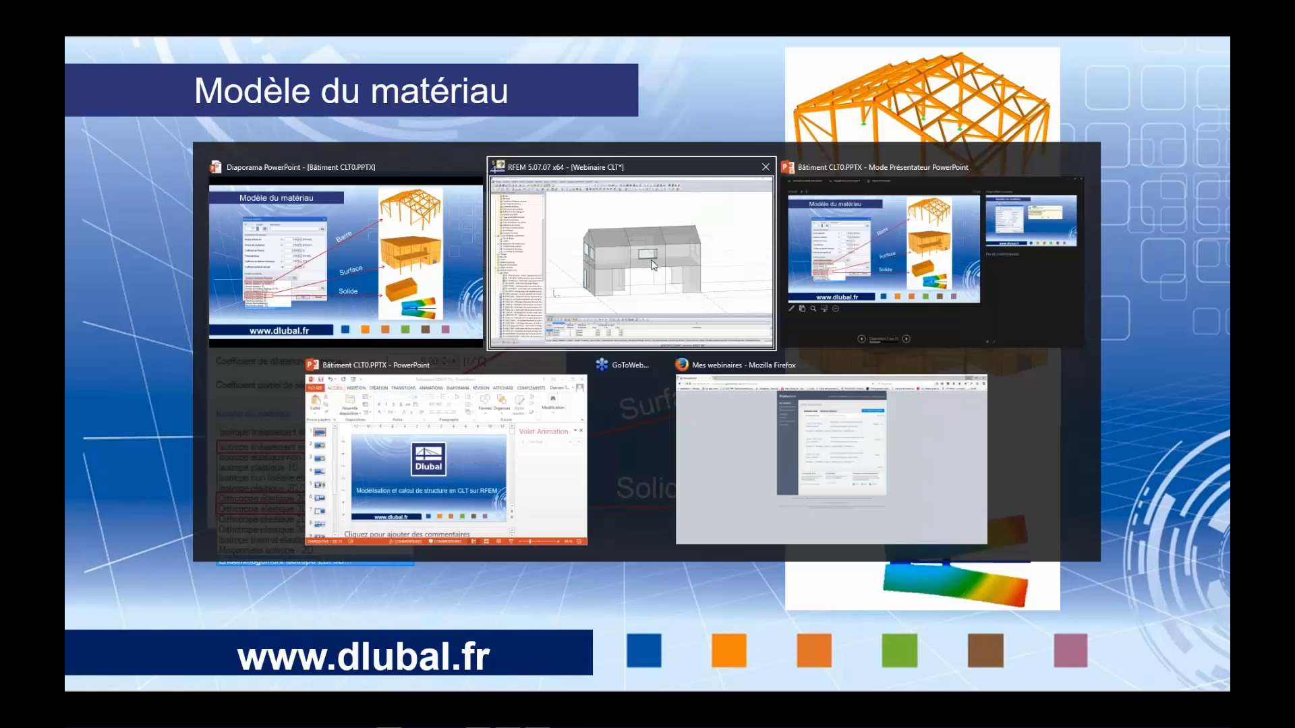
left_click(654, 261)
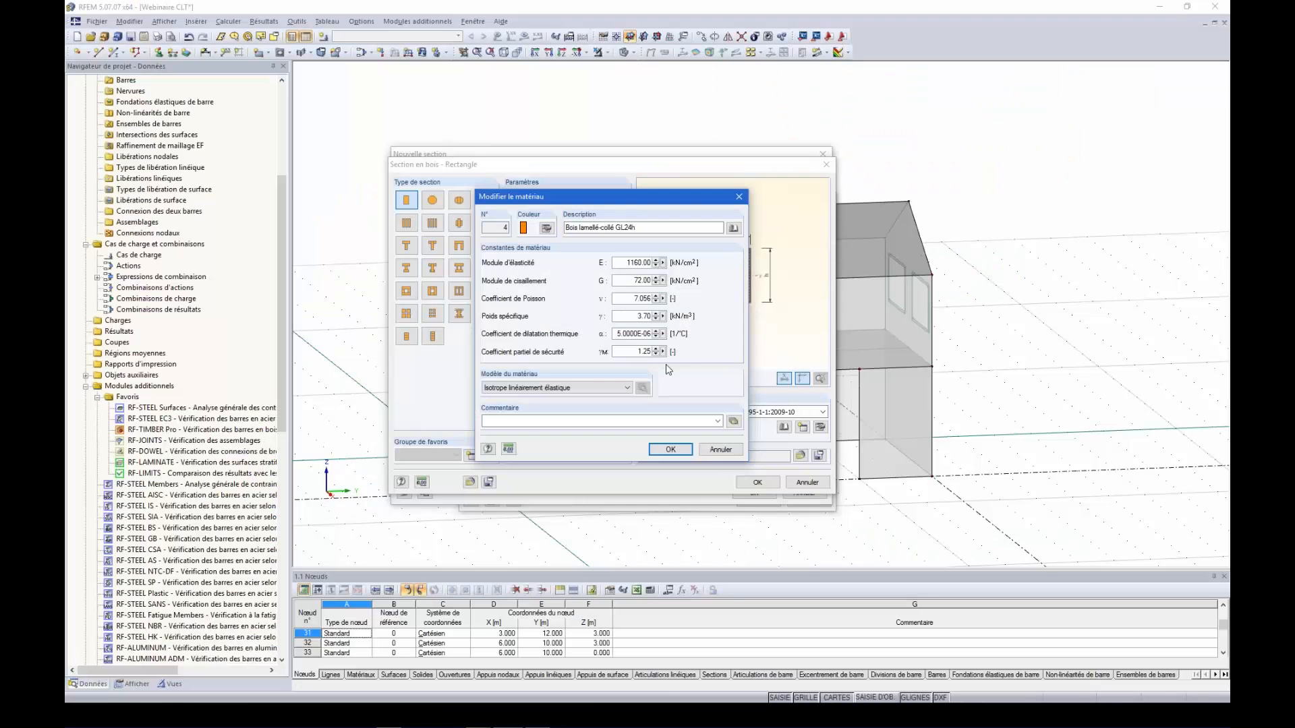
- Set the GL24h material model to orthotropic elastic 2D and examine its elastic and shear moduli
left_click(626, 388)
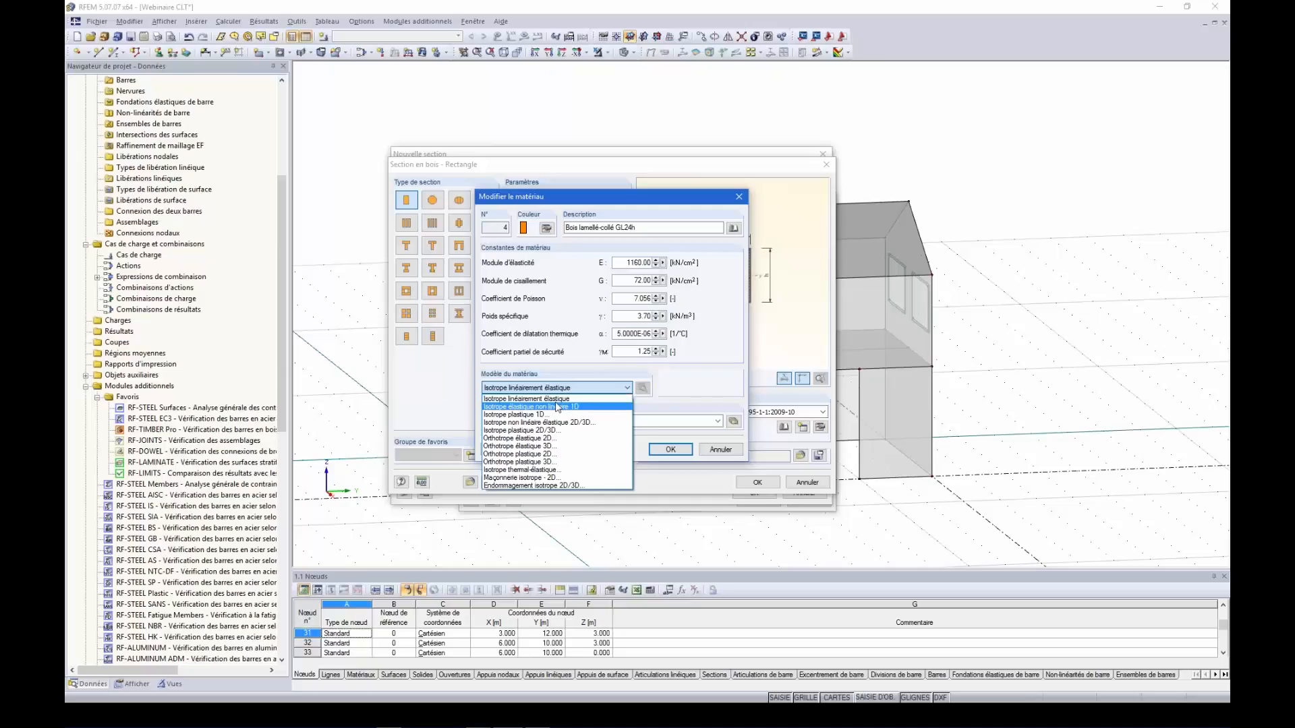
left_click(547, 438)
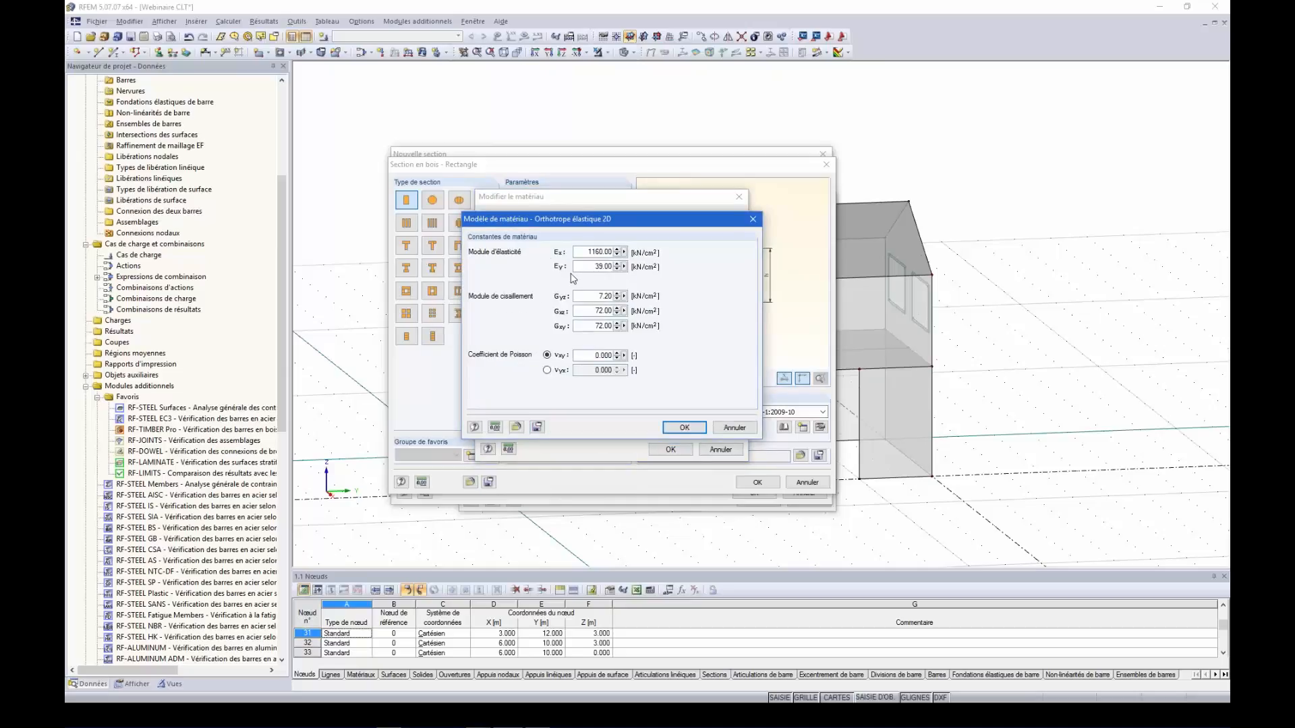
left_click_drag(557, 224, 561, 309)
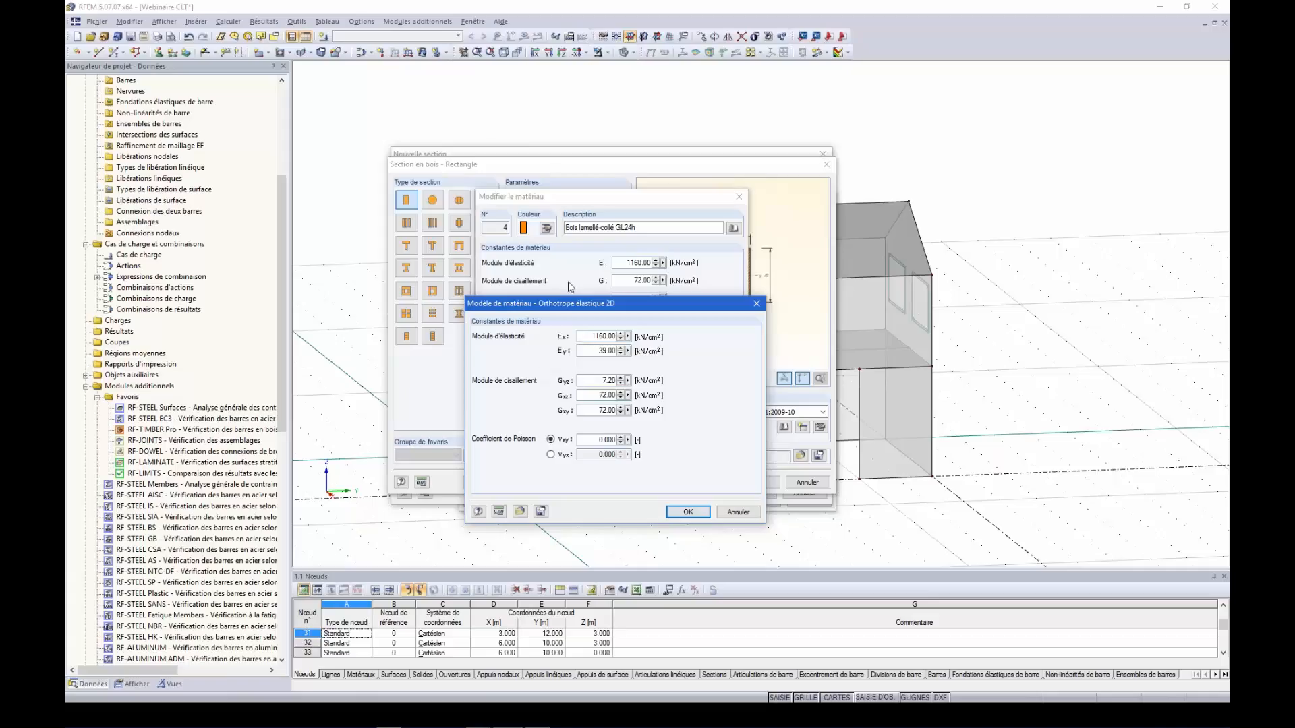
left_click_drag(566, 310, 524, 323)
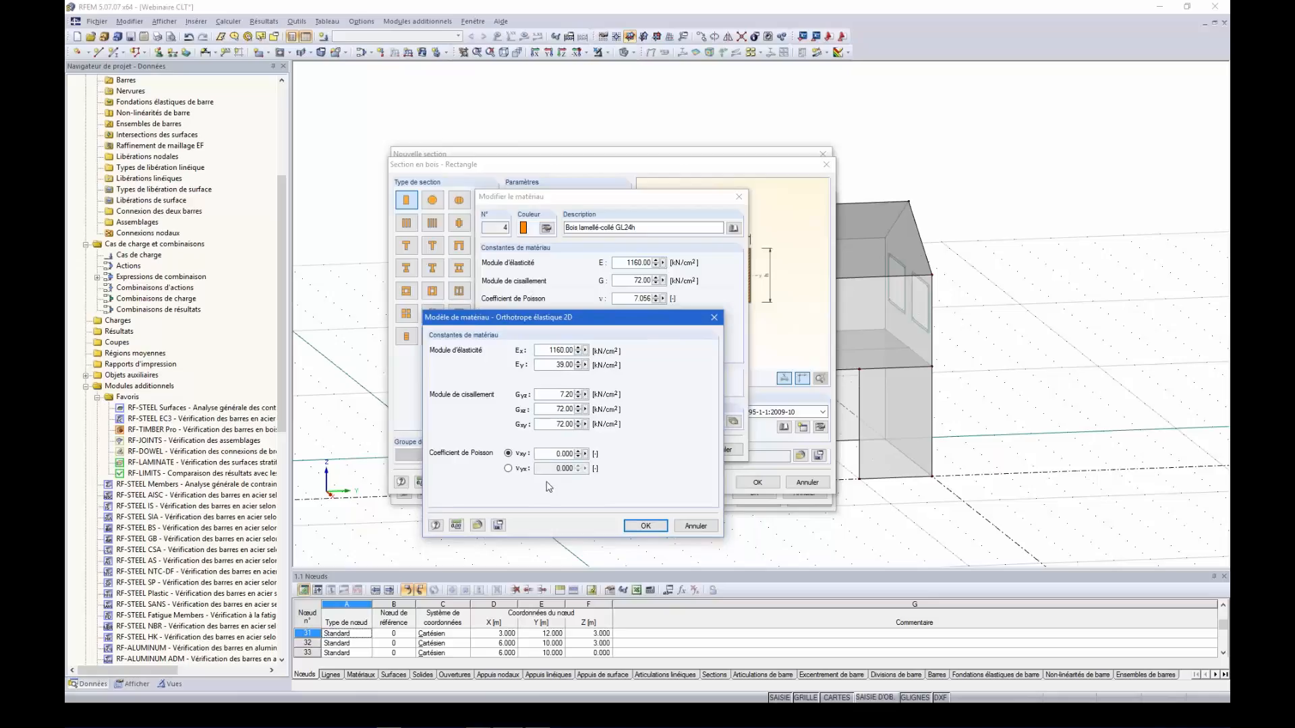
left_click(645, 526)
- Change the GL24h material model to orthotropic elastic 3D and examine its stiffness constants and Poisson's ratios
left_click(627, 388)
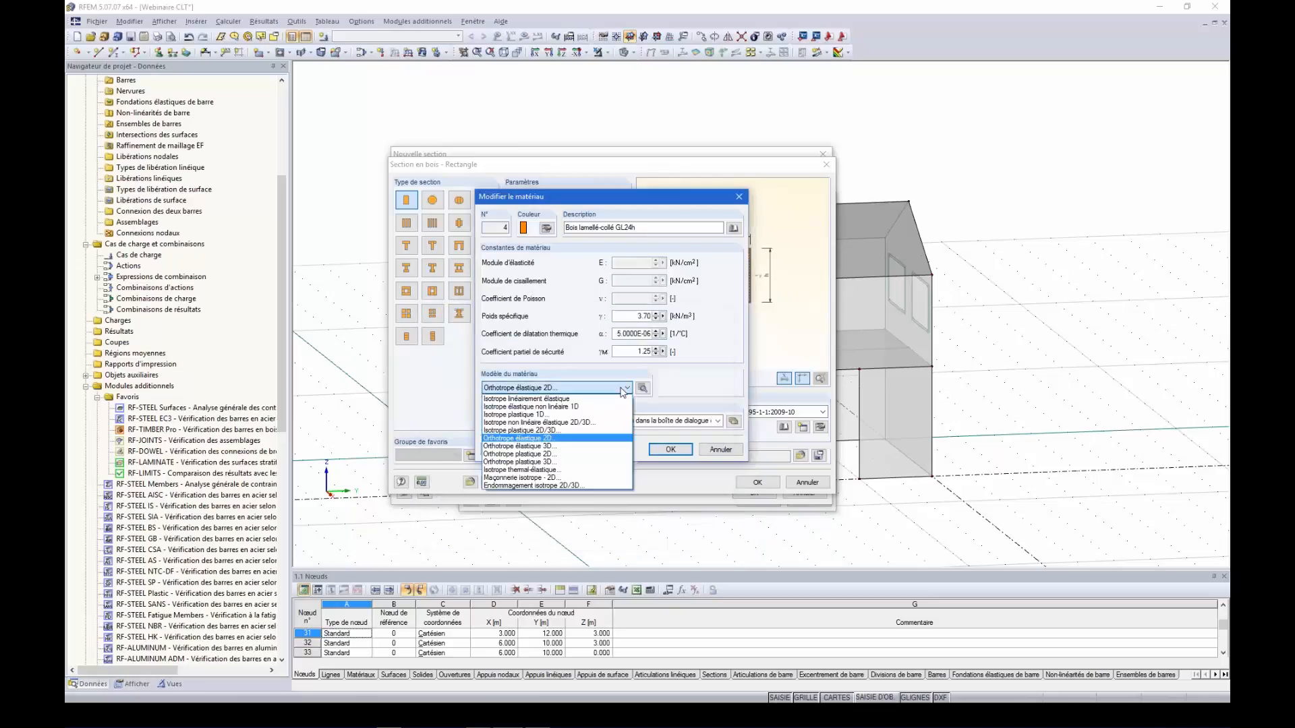
left_click(566, 447)
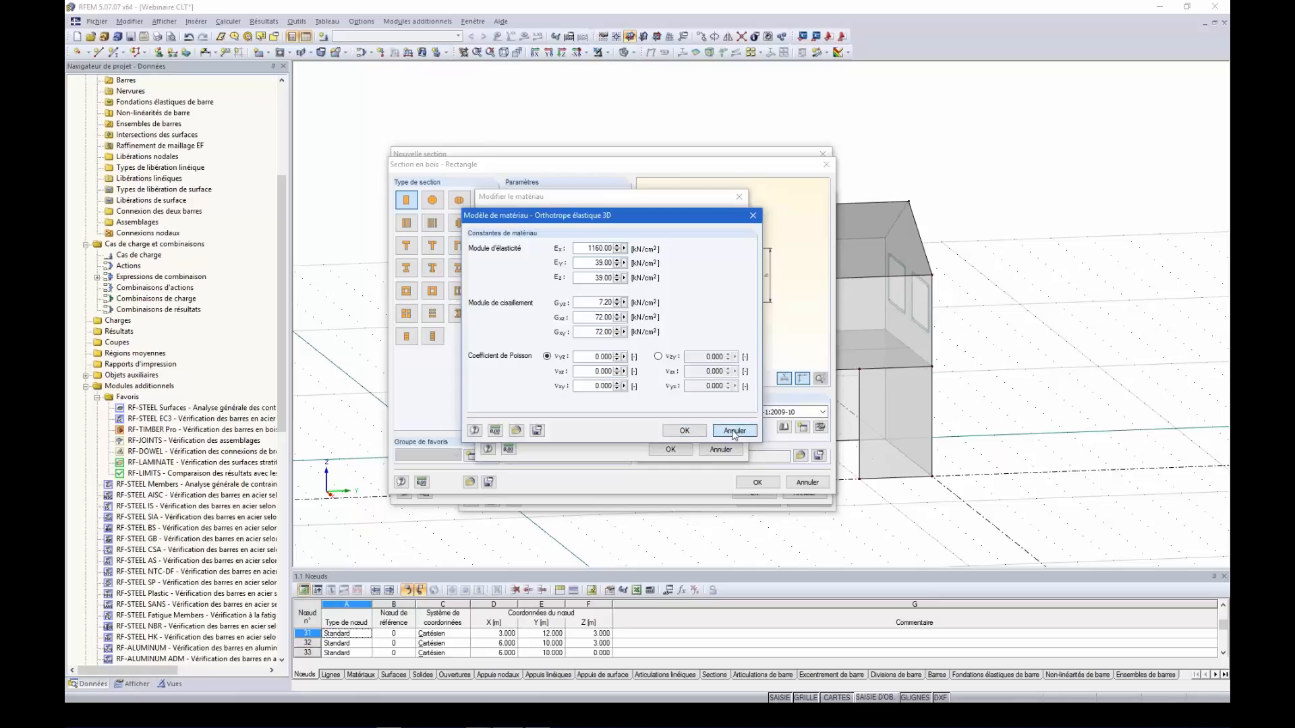
left_click(683, 431)
left_click(717, 421)
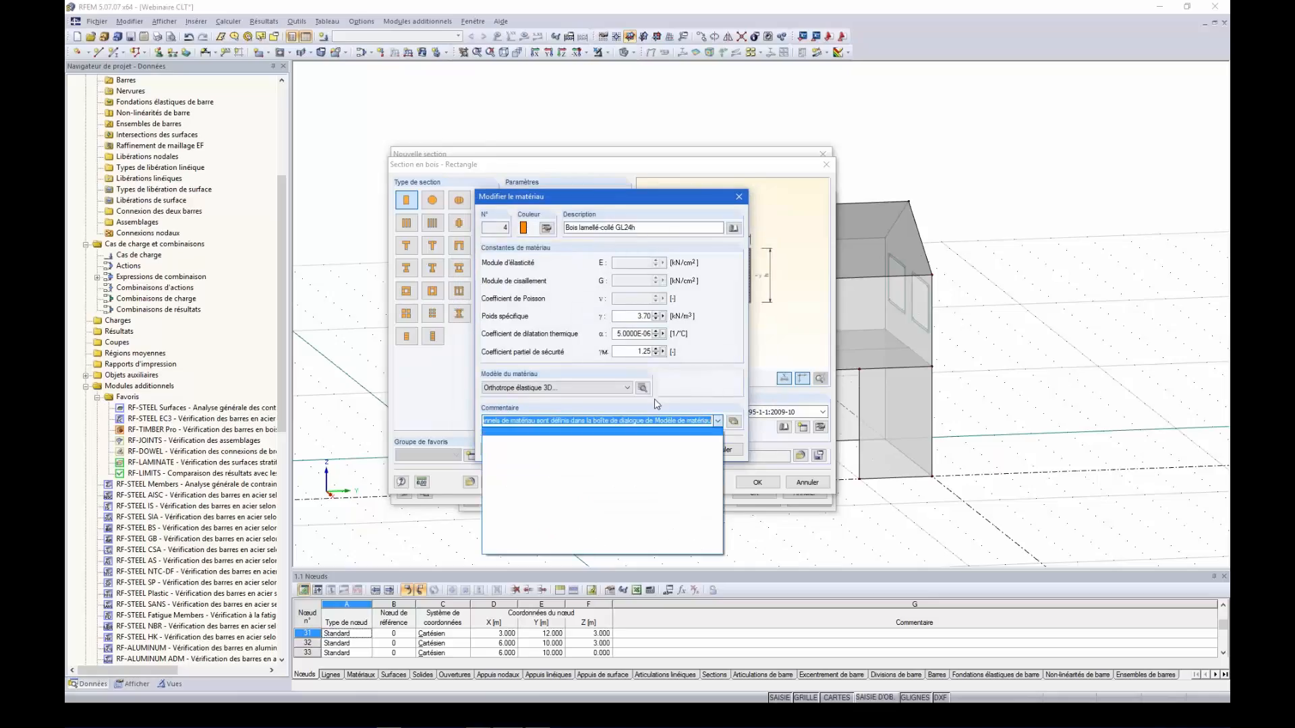
- Set the GL24h material model back to isotropic linear elastic and submit the material, moving any warning clear of the constants
left_click(628, 389)
left_click(628, 389)
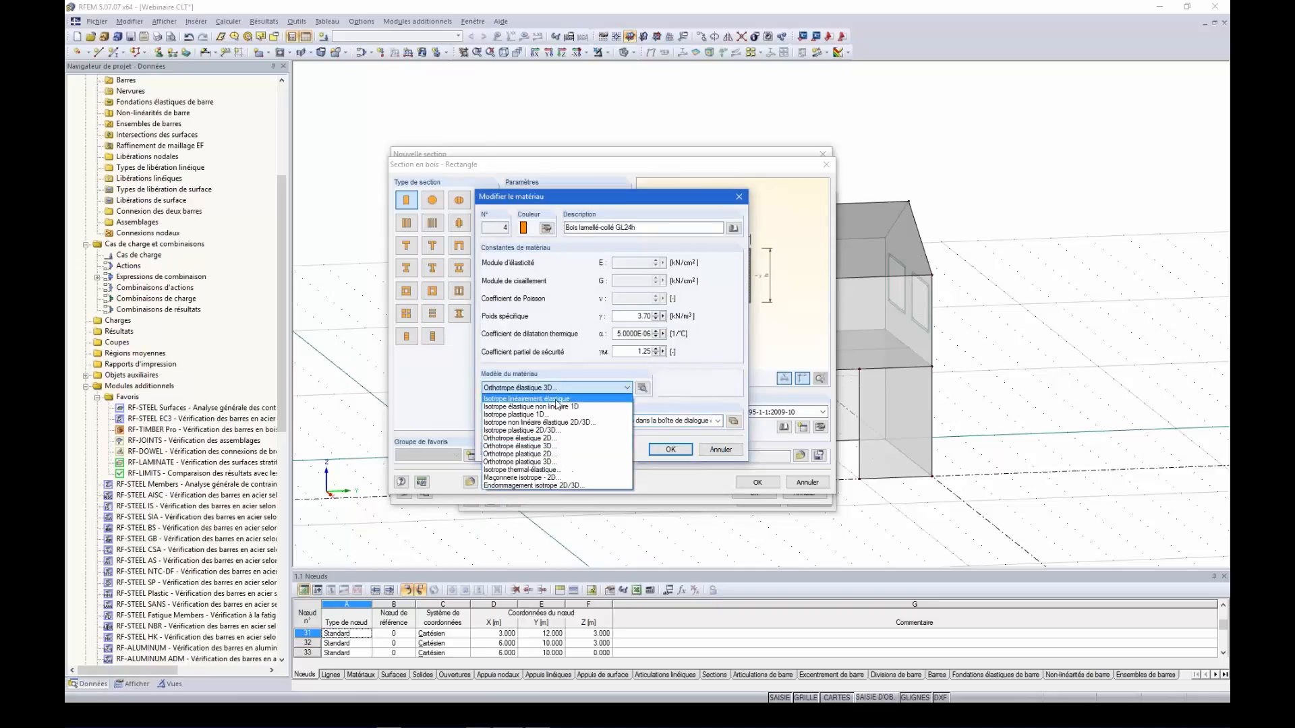
left_click(554, 399)
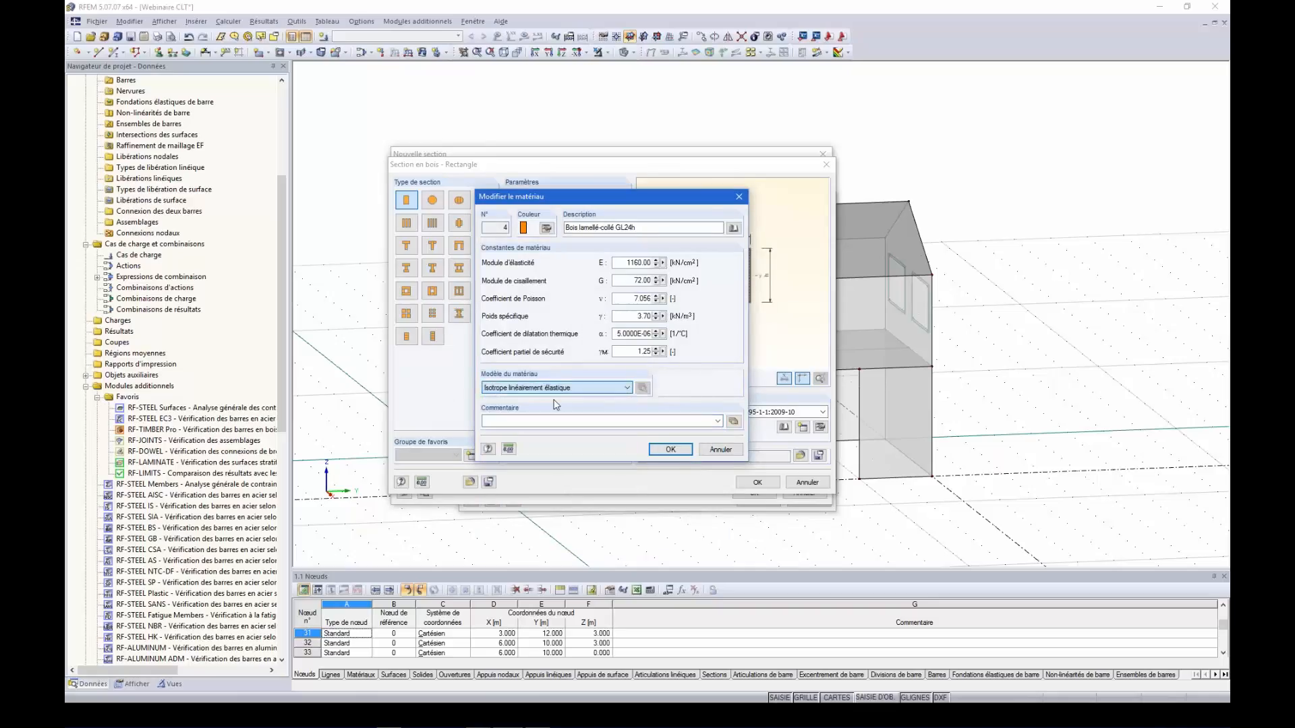
left_click(671, 450)
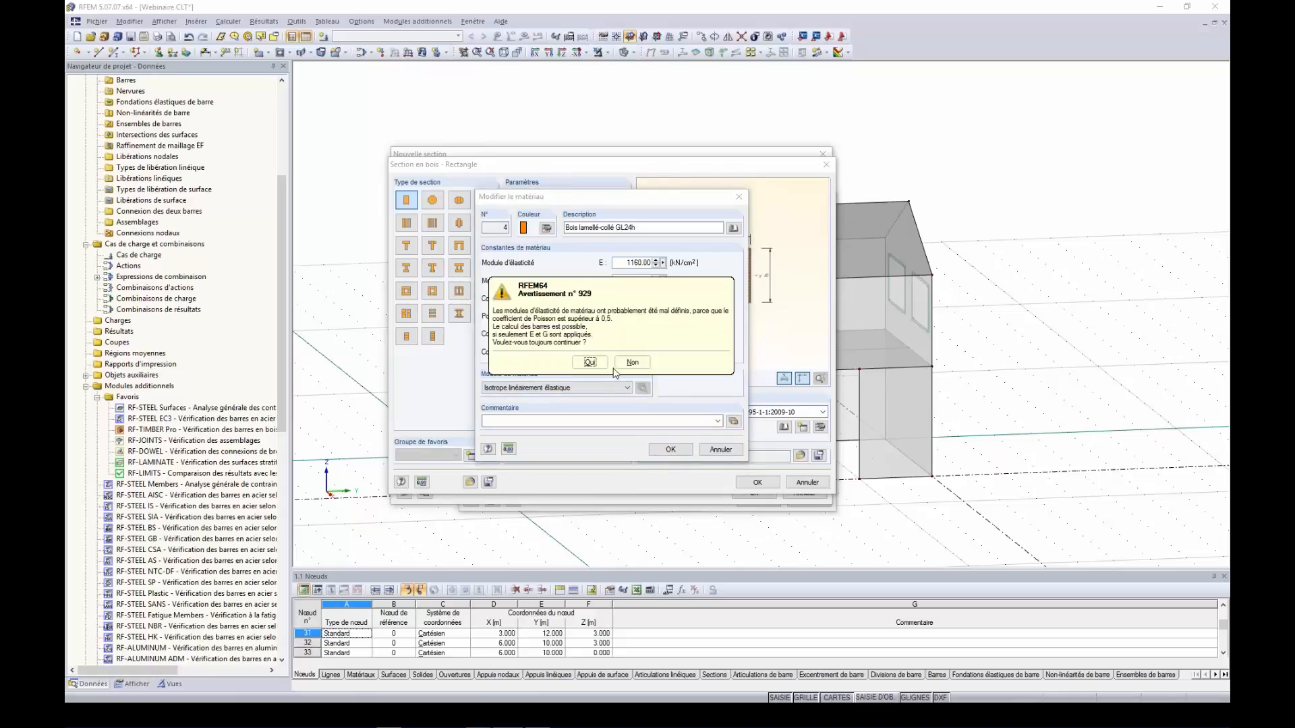
left_click_drag(596, 284, 809, 319)
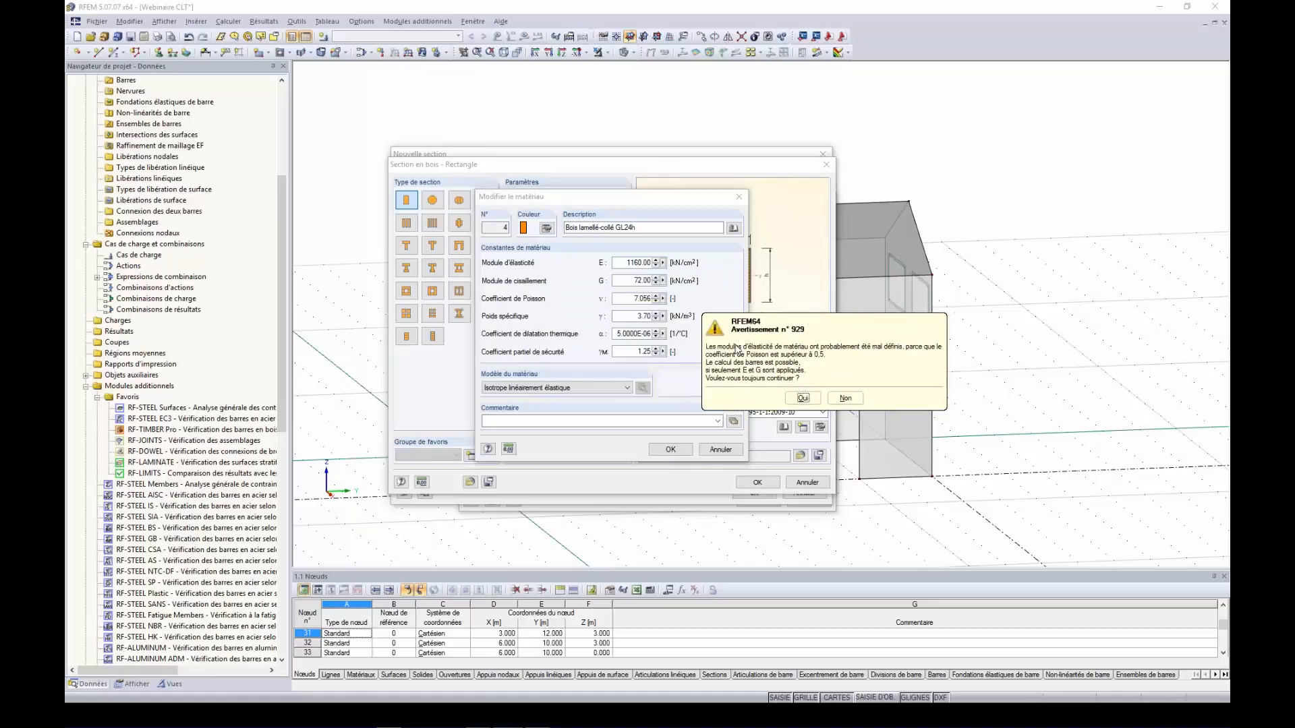
- Switch to the PowerPoint slide show and view the slides on the Poisson's ratio warning and the 1D element stiffness matrix
key("super+Tab")
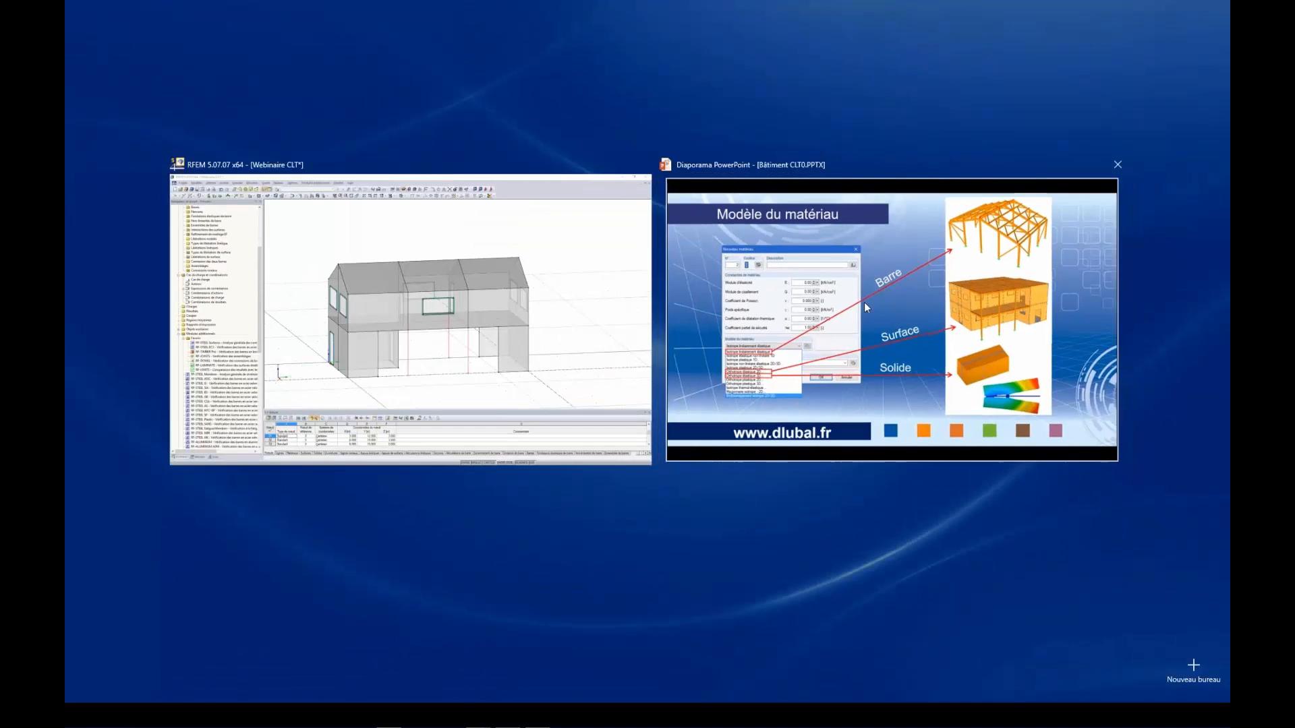
left_click(864, 302)
key("Right")
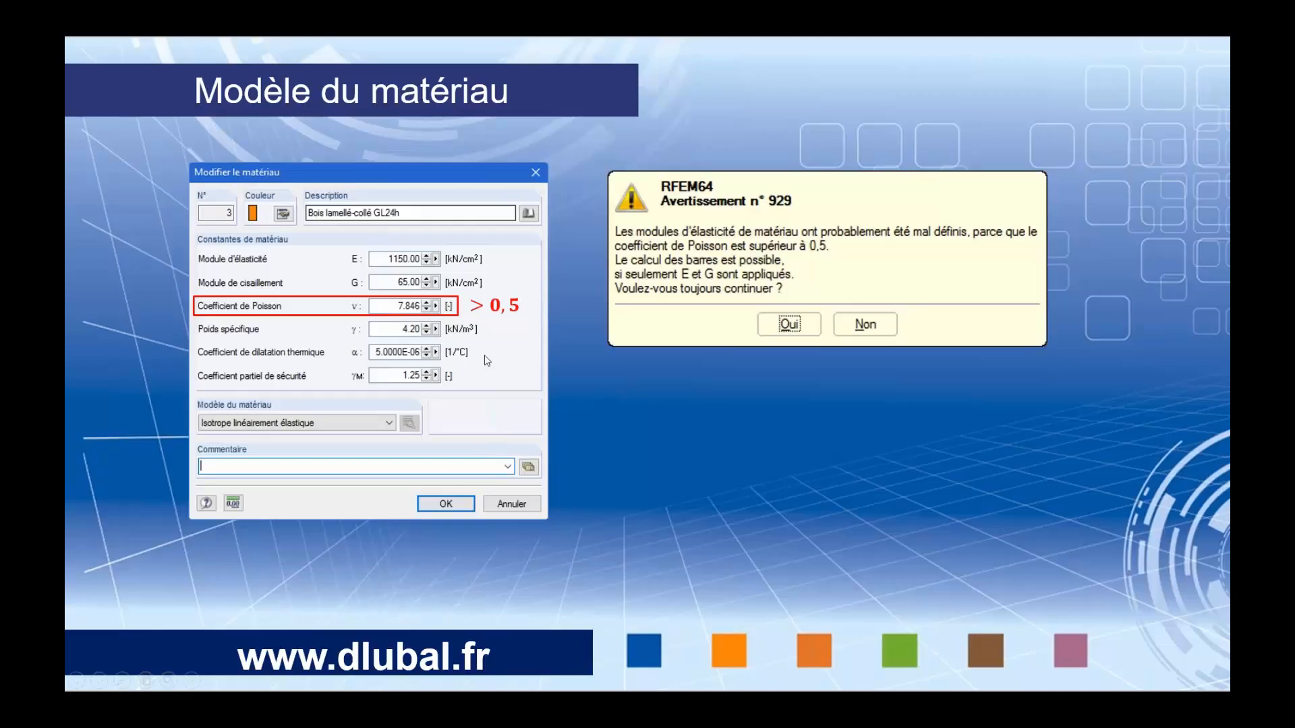
key("Right")
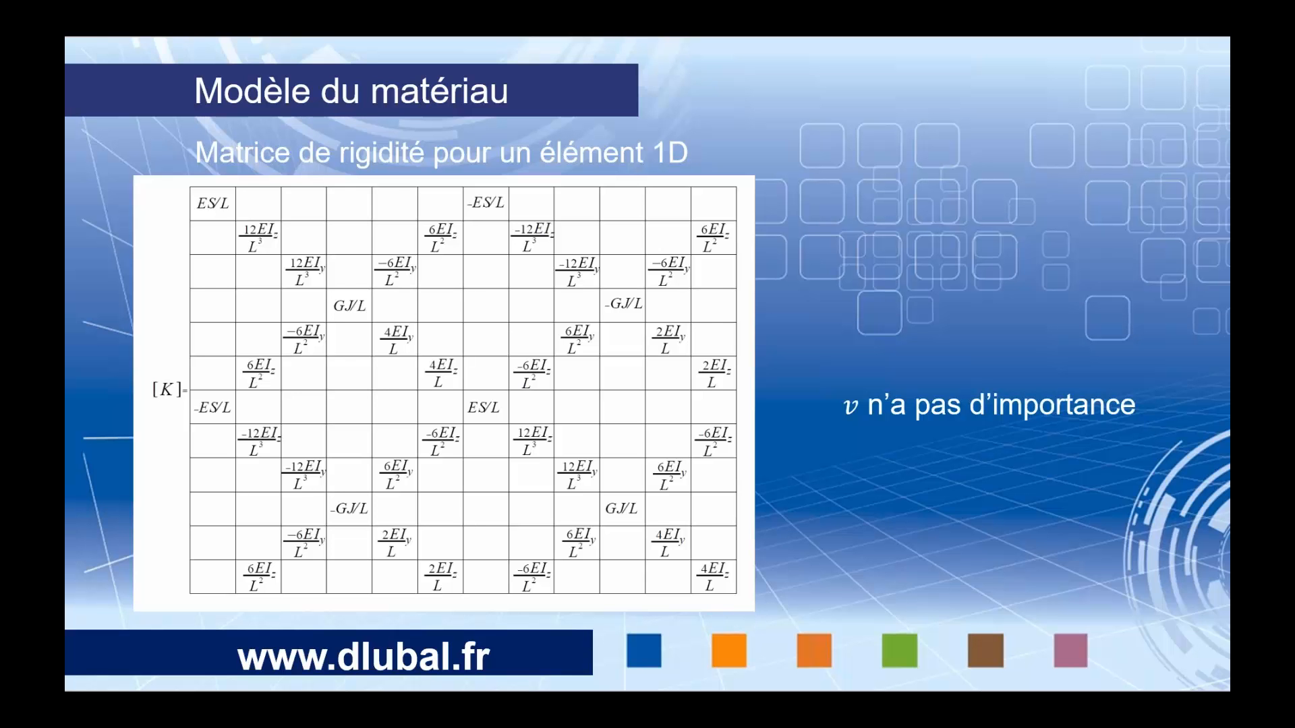
- Return to RFEM, accept the GL24h material, and apply the 160/160 section as beam members on the three column lines
key("alt+Tab")
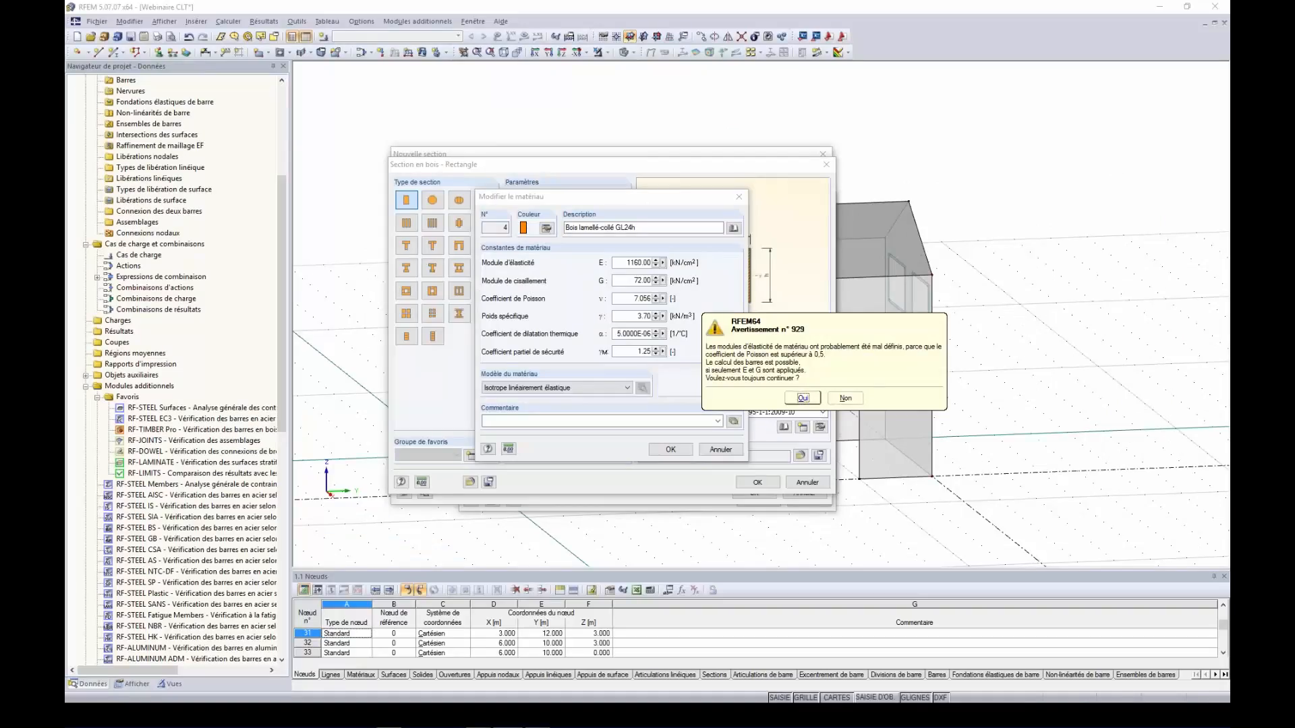
left_click(802, 400)
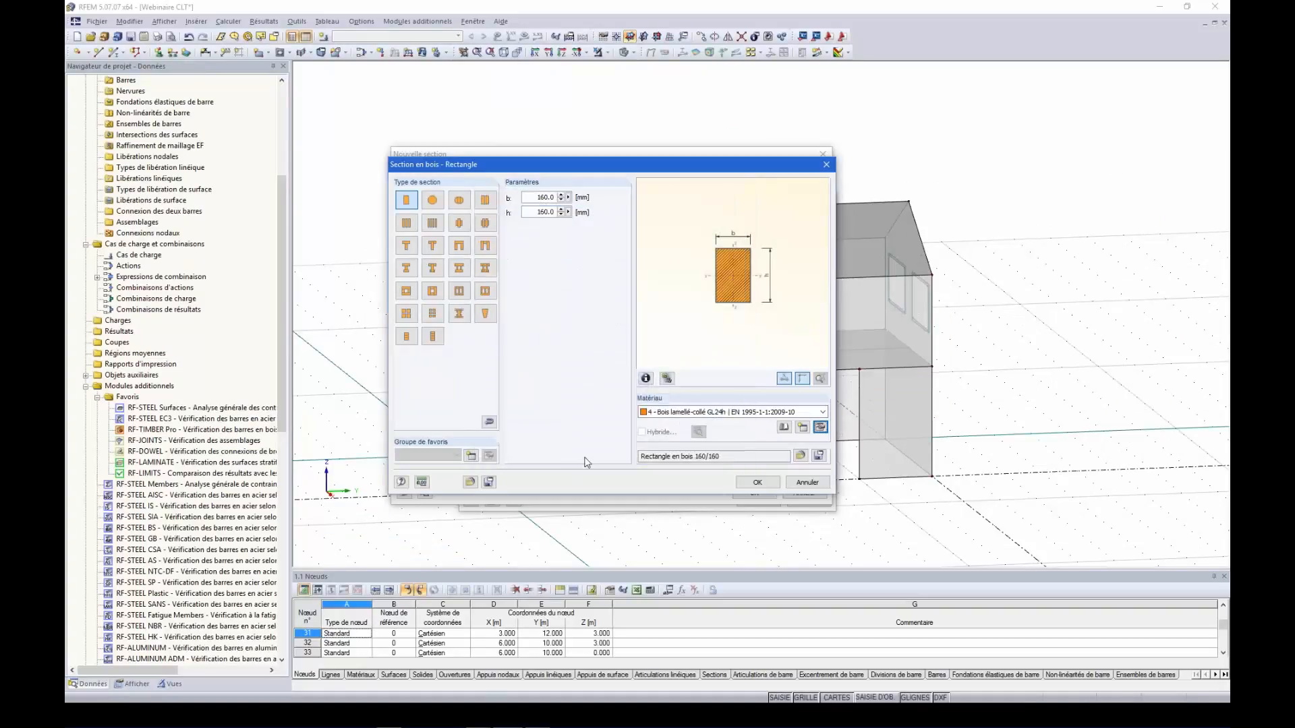
left_click(755, 482)
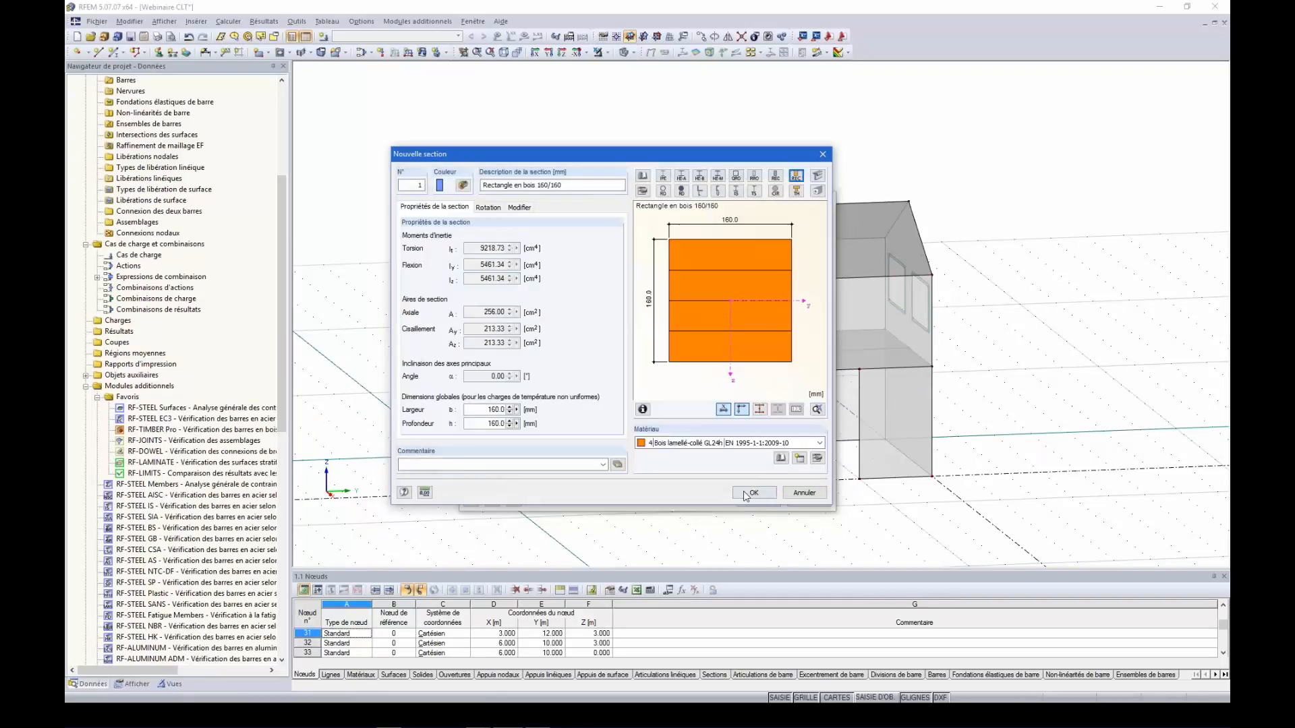
left_click(753, 497)
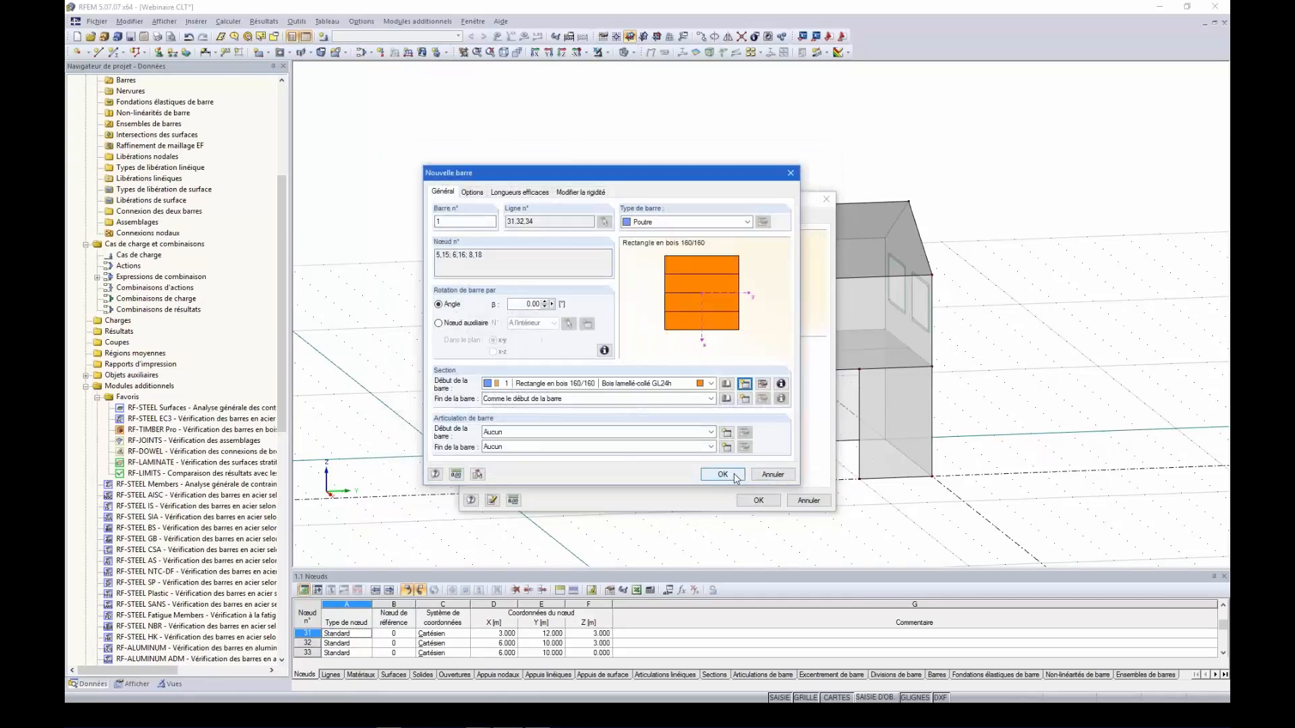
left_click(723, 476)
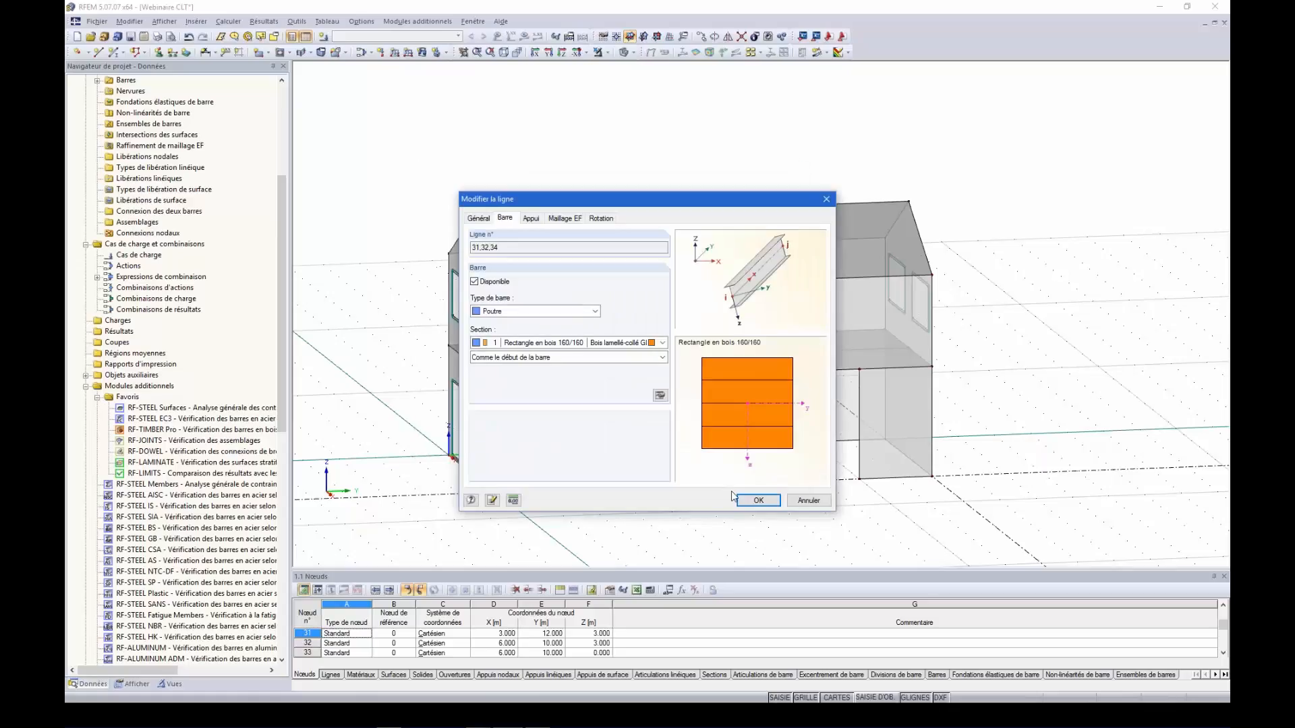
left_click(758, 500)
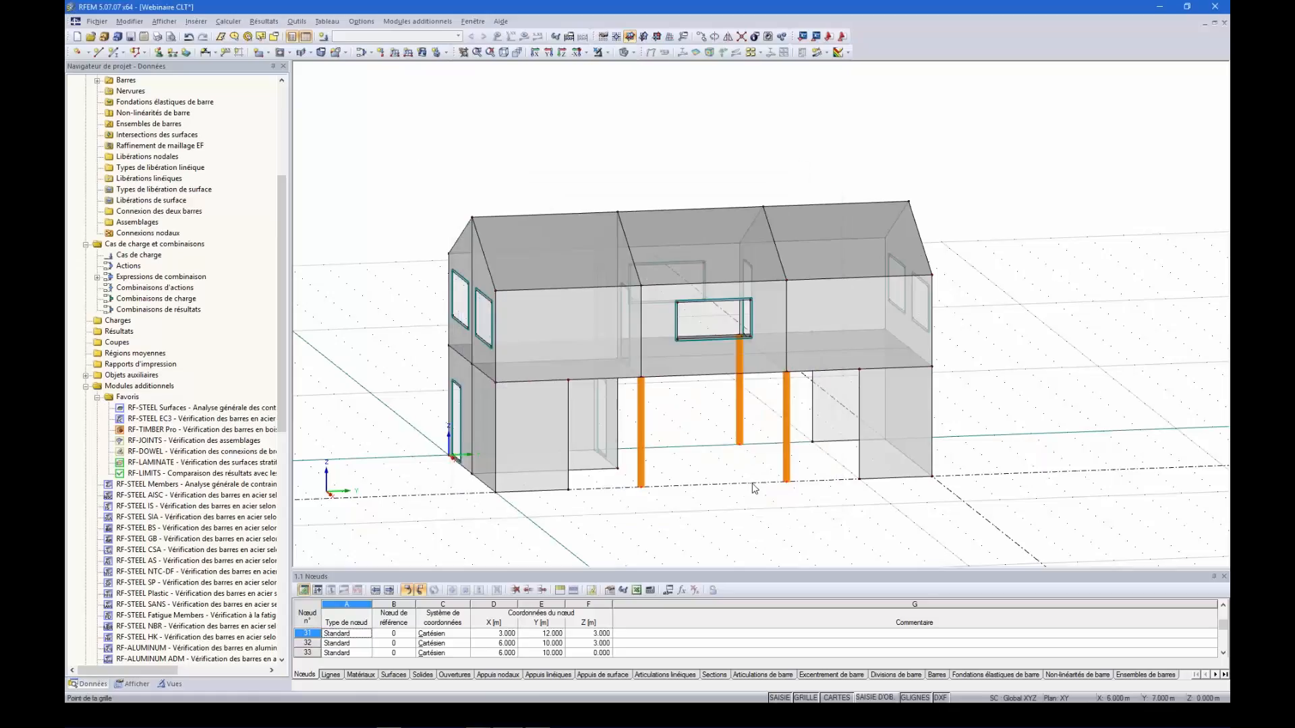
- Start a new member and define a rectangular timber section for it, 120 mm wide and 400 mm high
middle_click_drag(728, 452, 742, 506, "ctrl")
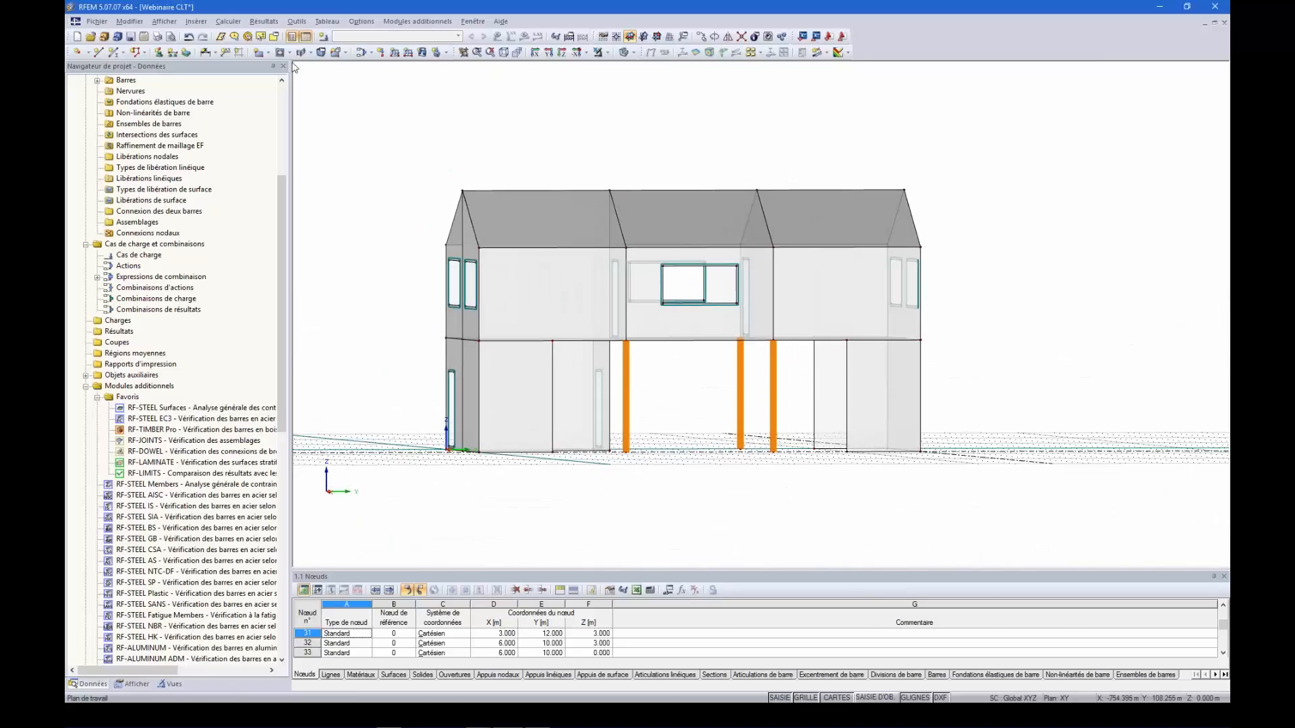
left_click(113, 53)
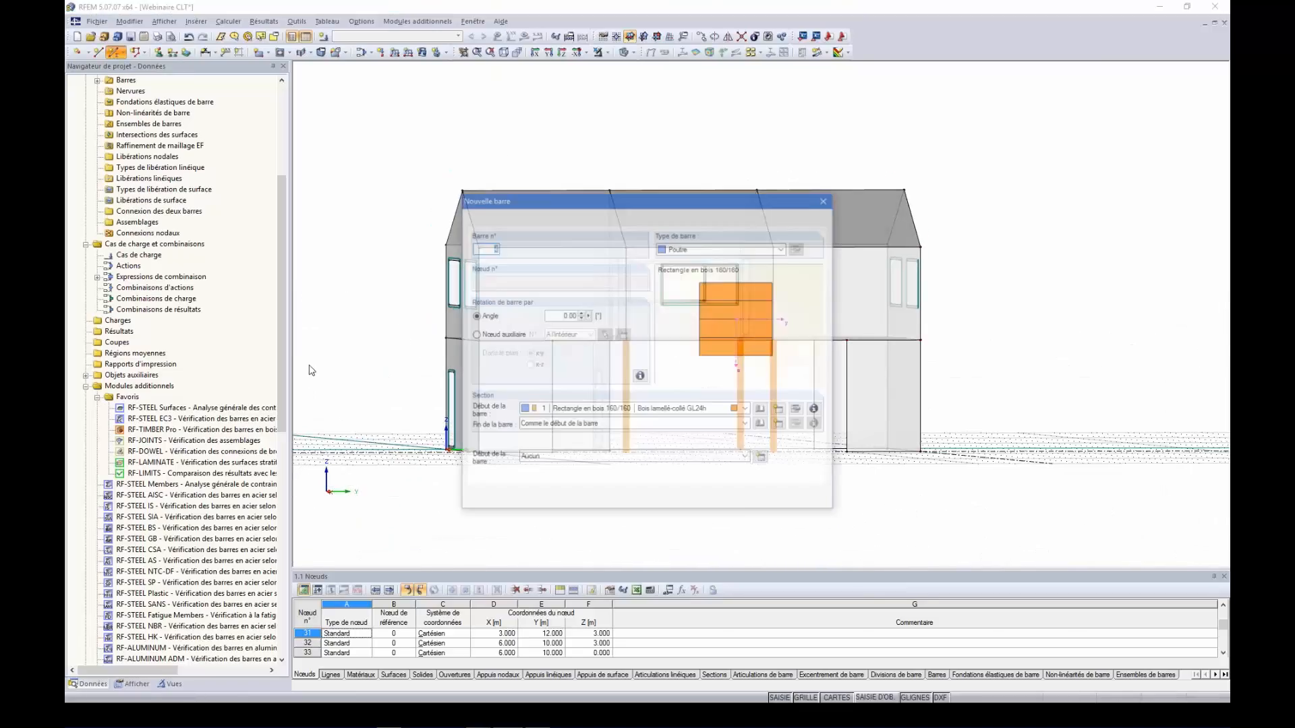
left_click_drag(633, 196, 656, 166)
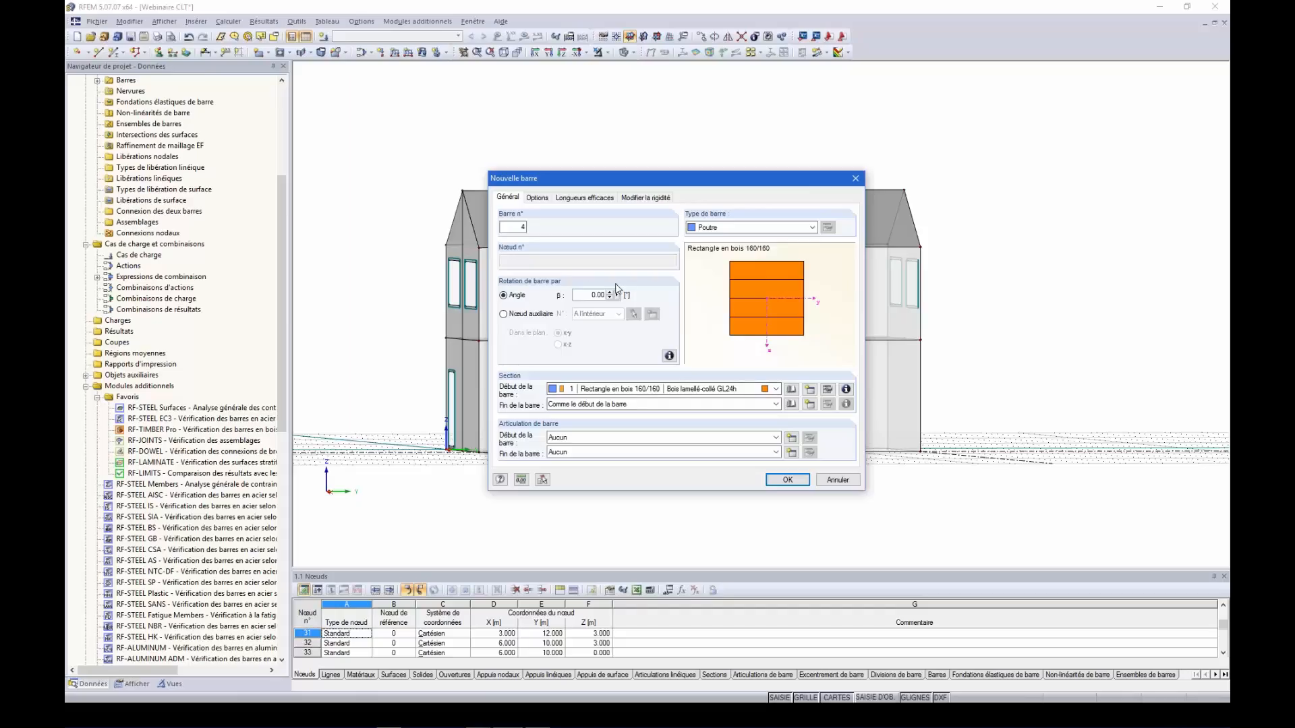
left_click(814, 392)
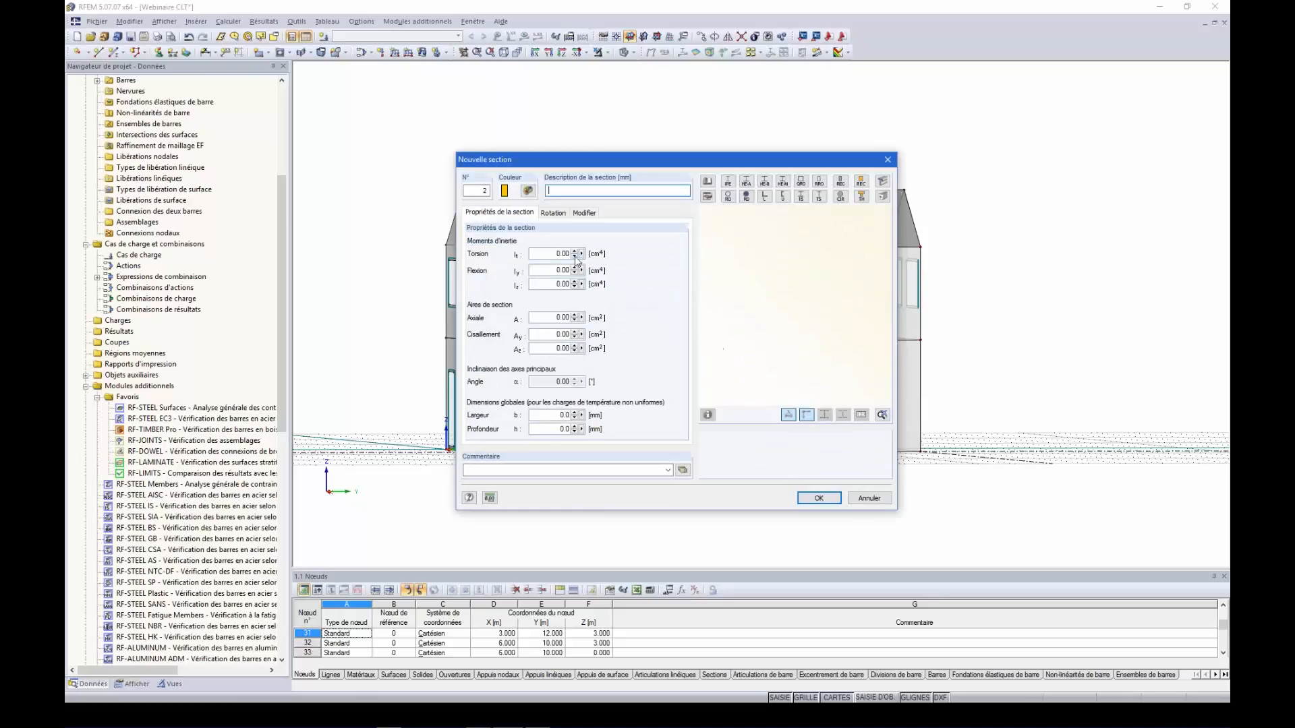
left_click(861, 181)
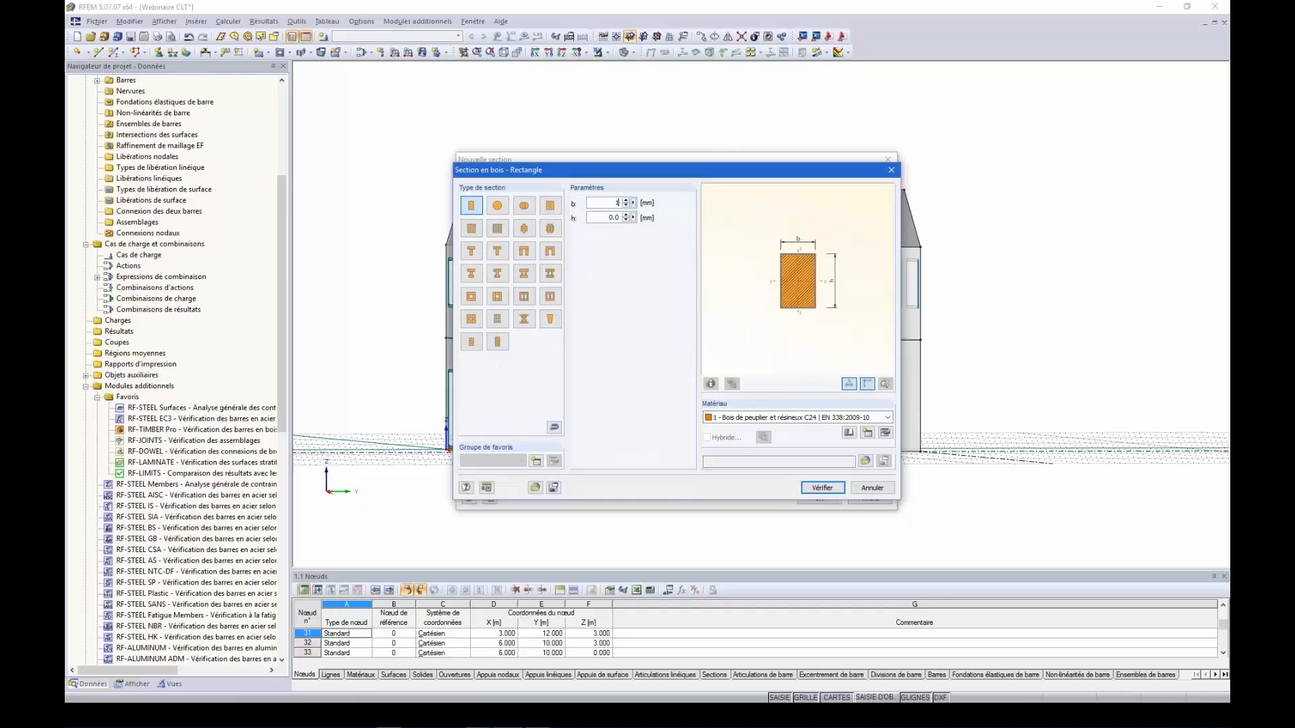
type("120")
key("Tab")
type("4")
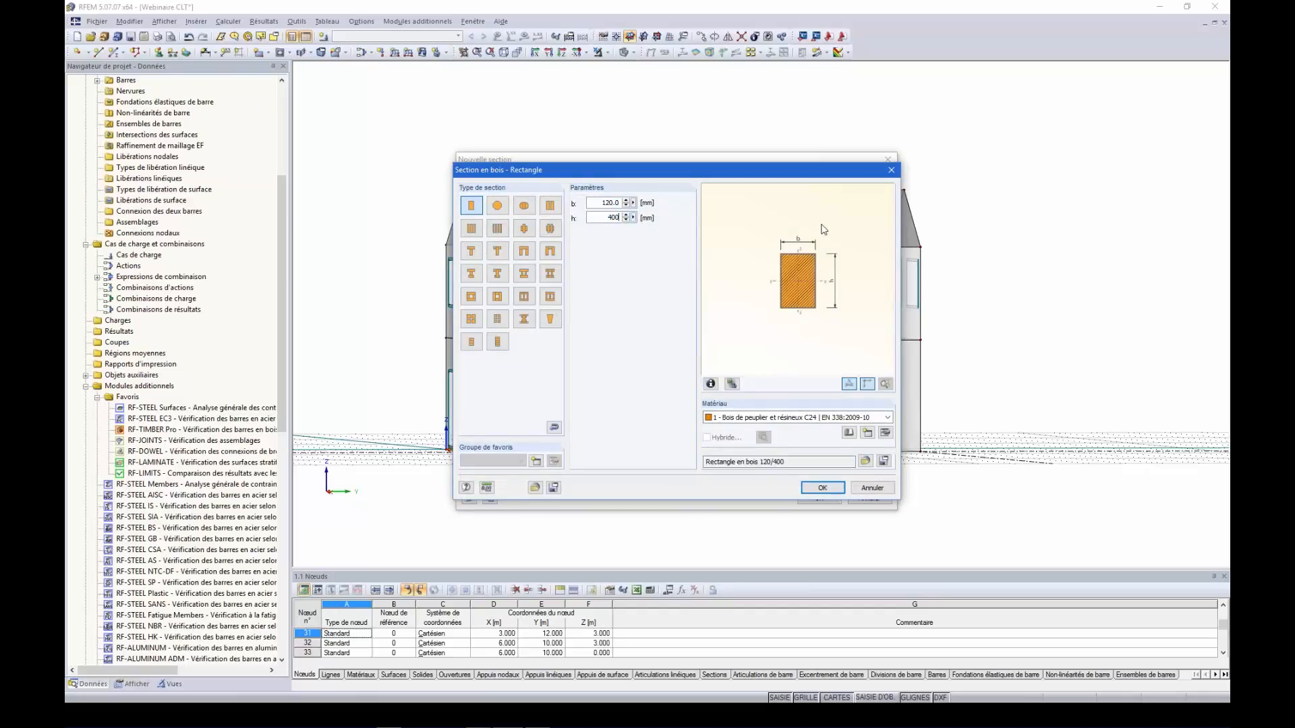
- Assign glued-laminated timber GL24h to NF EN 1995-1-1:2007-04 to the 120/400 section and accept the section and member settings for placement
left_click(887, 418)
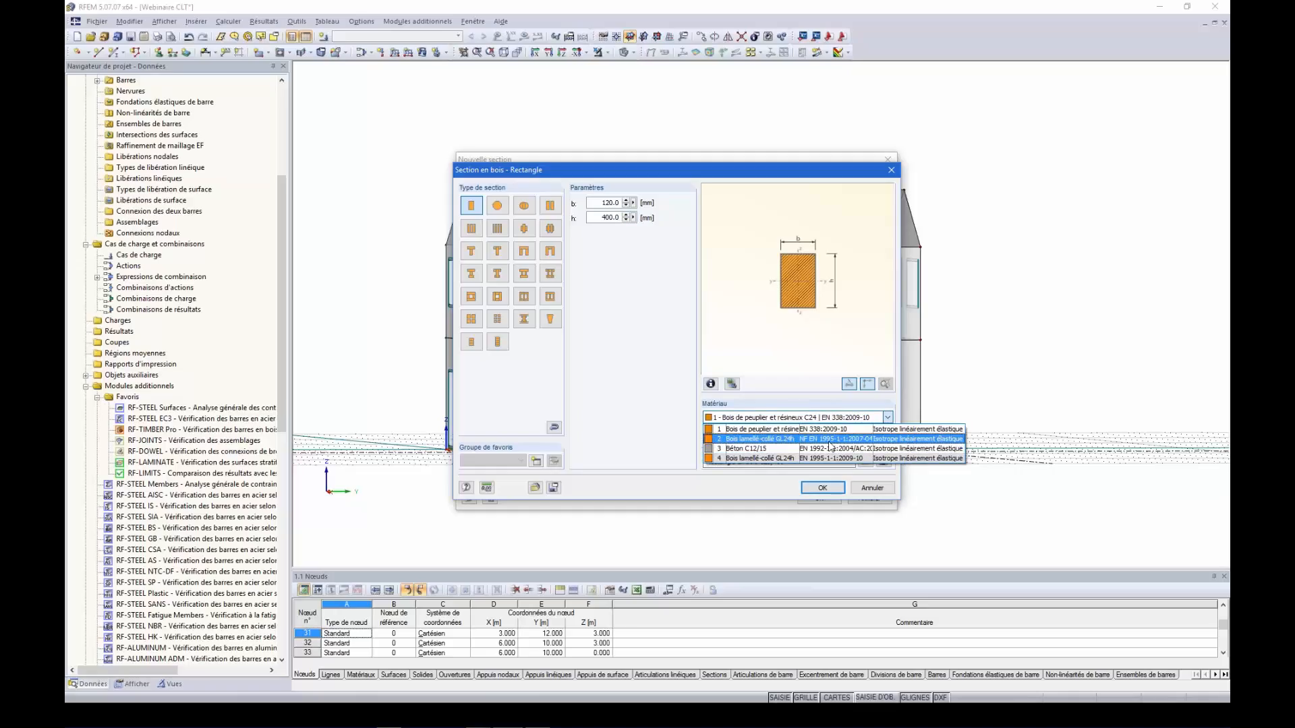
left_click(748, 439)
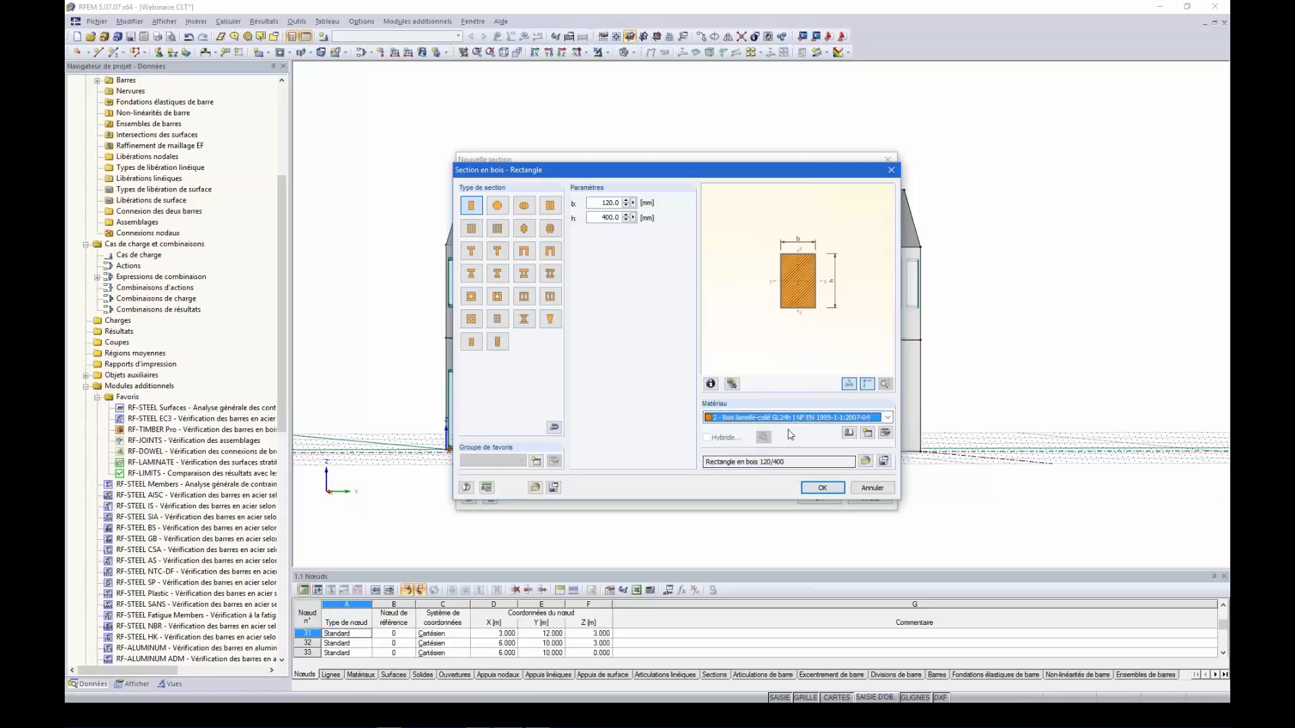
left_click(819, 488)
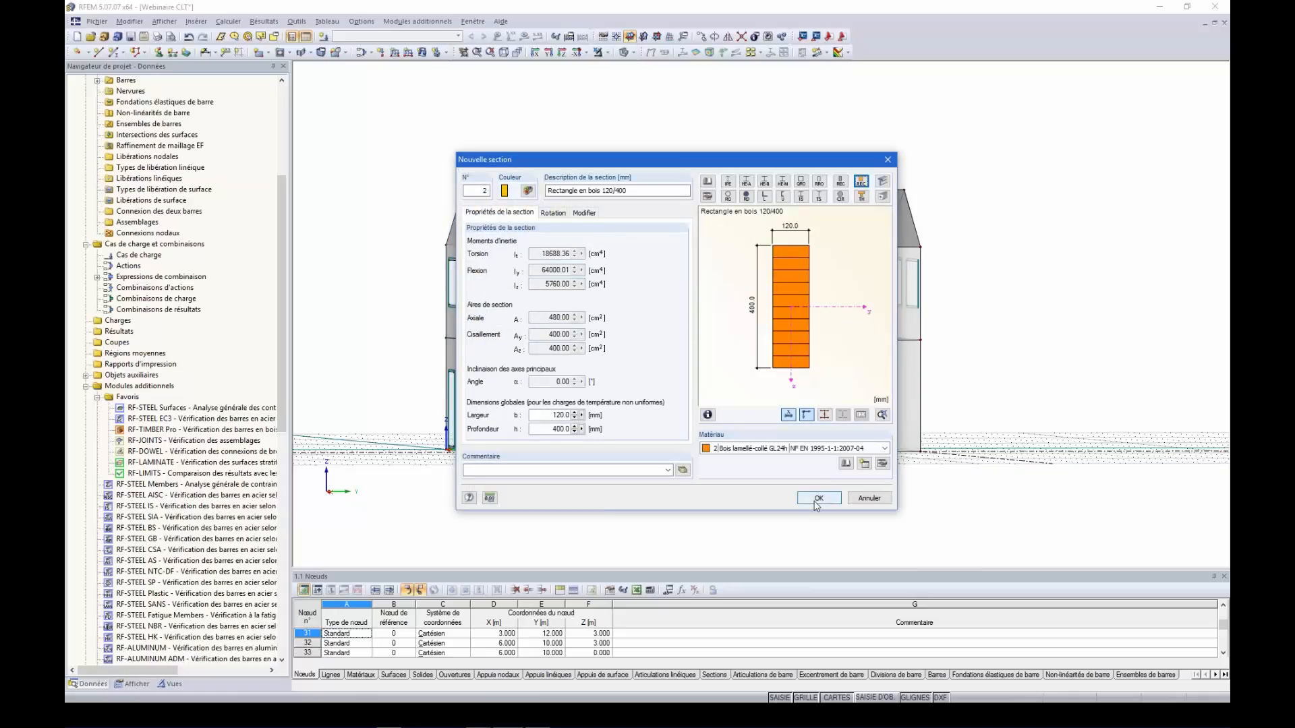
left_click(817, 498)
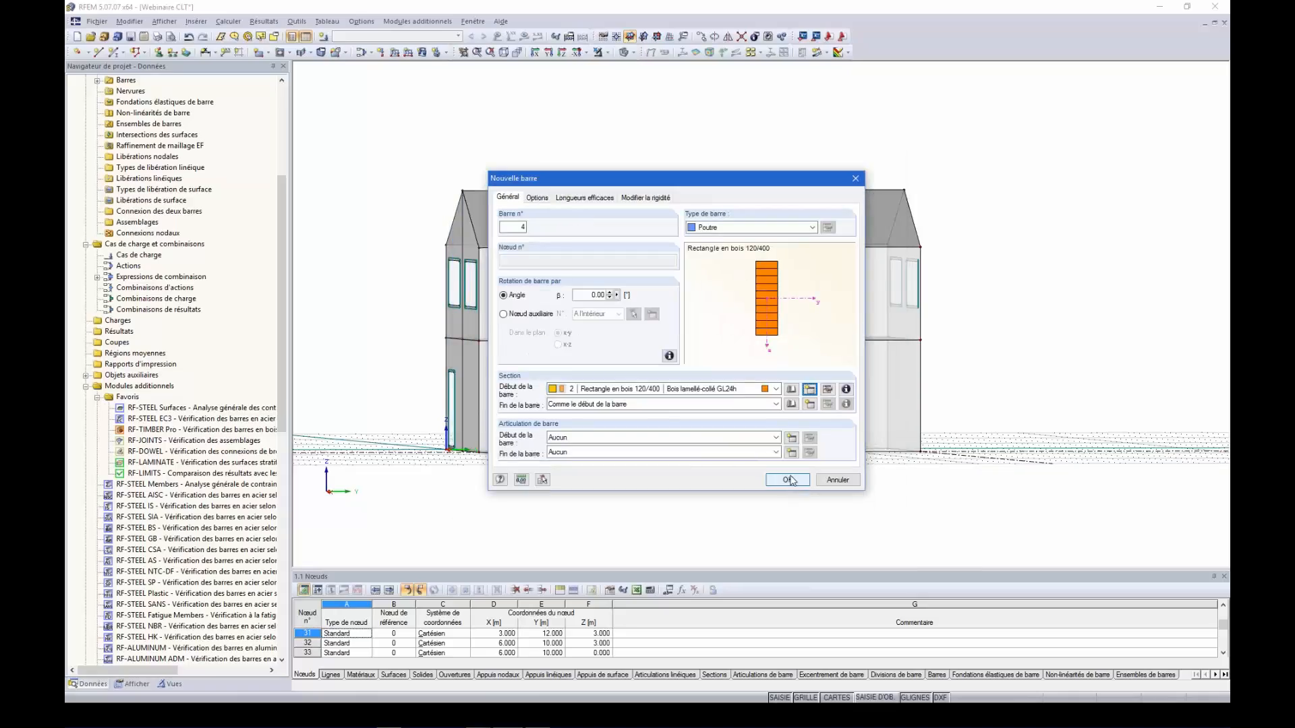
left_click(787, 480)
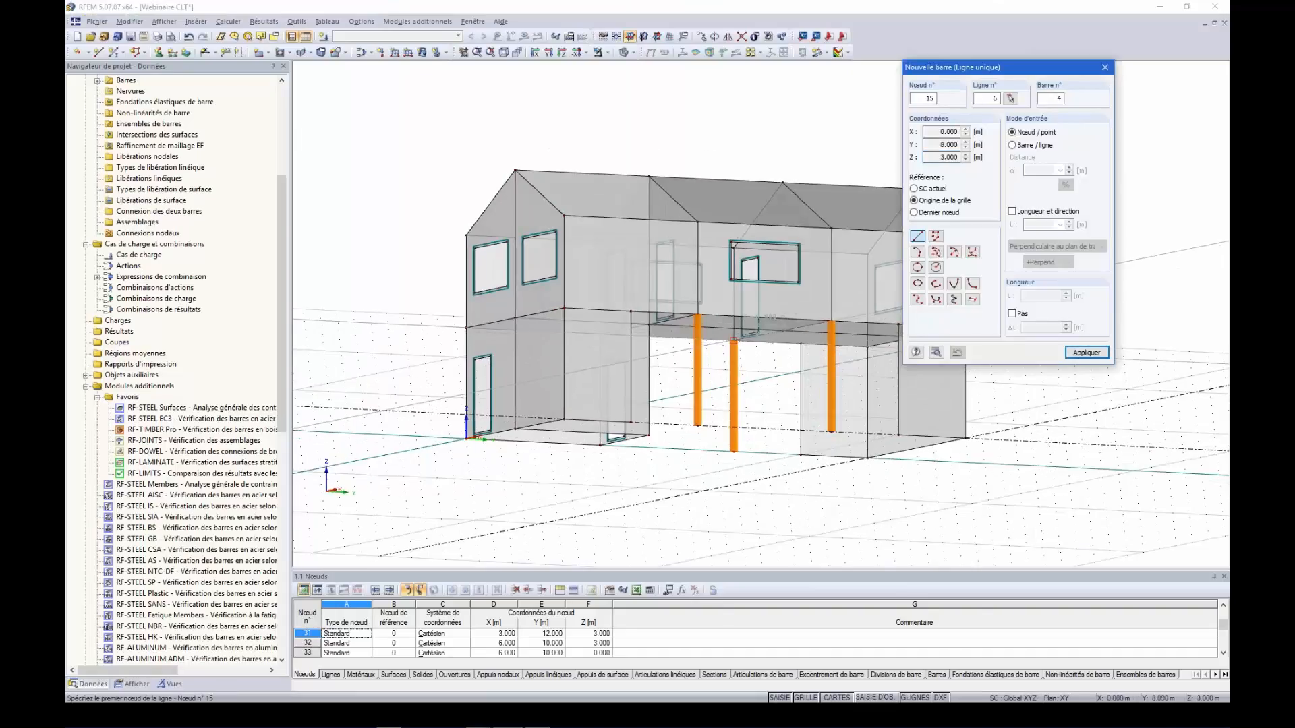
- Place the 120/400 beam between the heads of the two facing columns under the upper floor
left_click(734, 340)
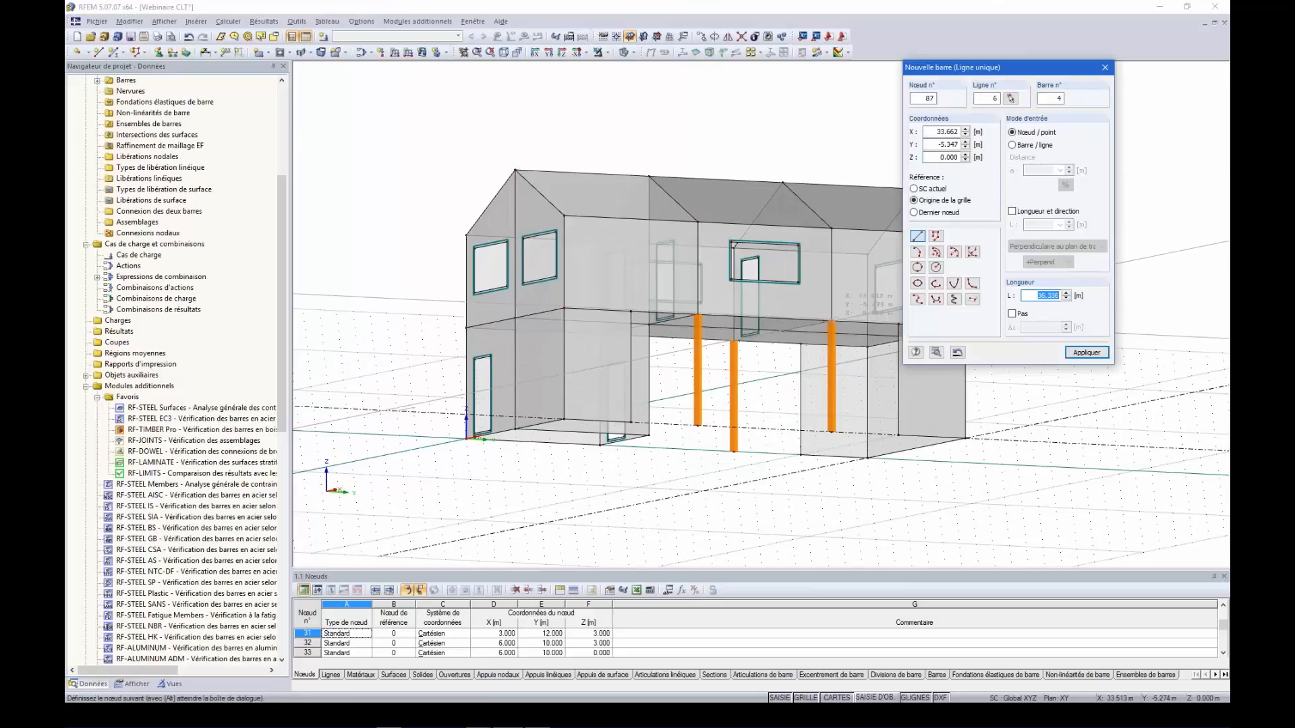
left_click(832, 317)
key("Escape")
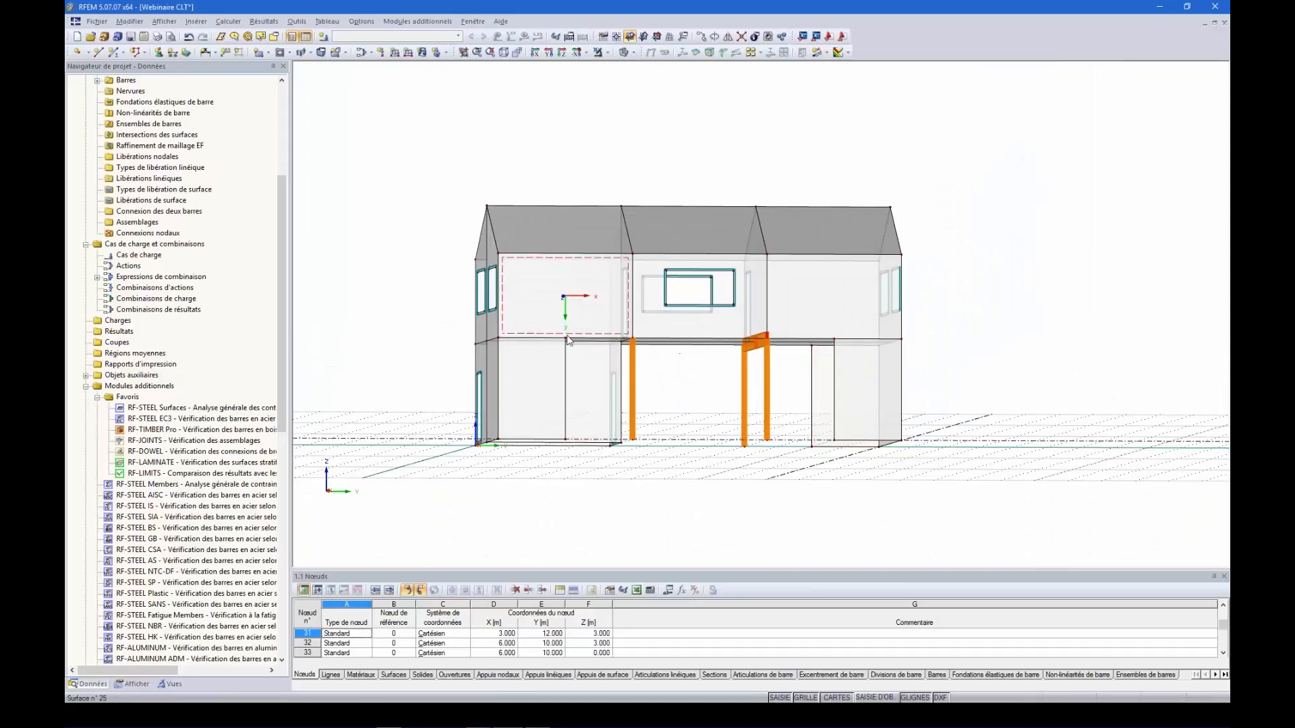
- Start a new member and define a rectangular timber section for it, 120 mm wide and 200 mm high
middle_click_drag(717, 389, 600, 377, "ctrl")
left_click(115, 52)
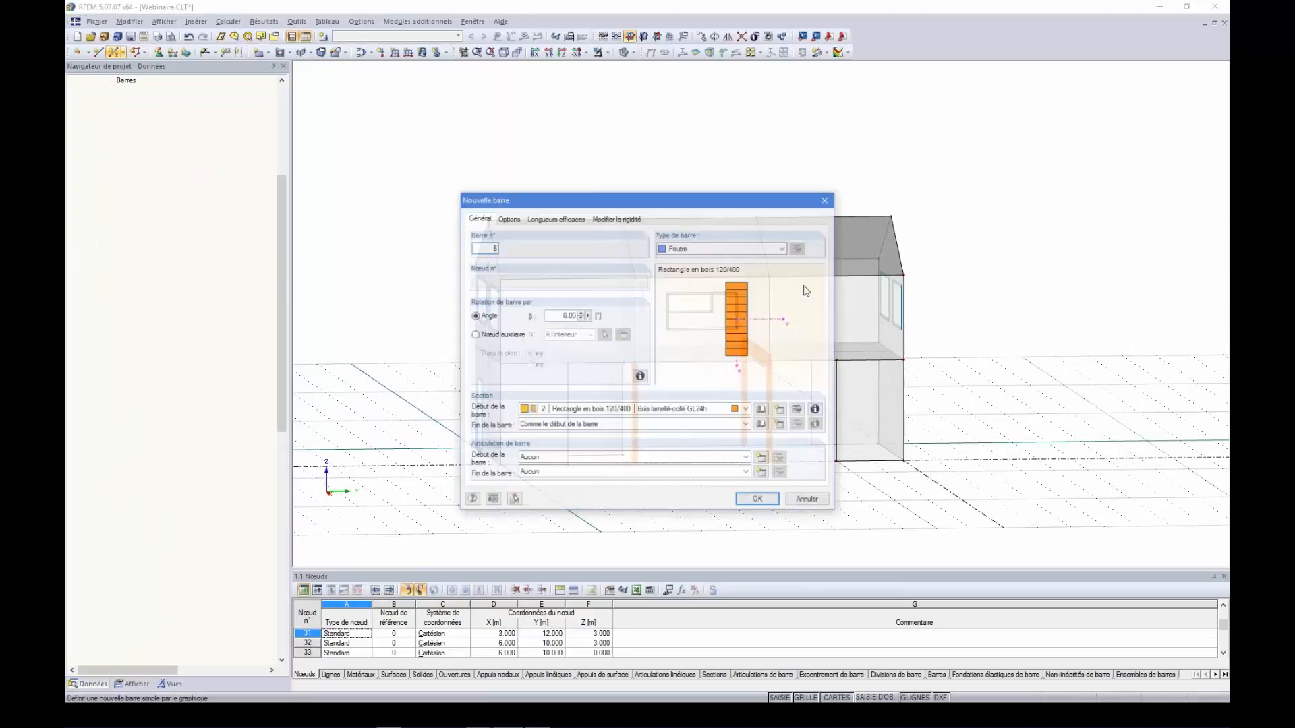
left_click(780, 409)
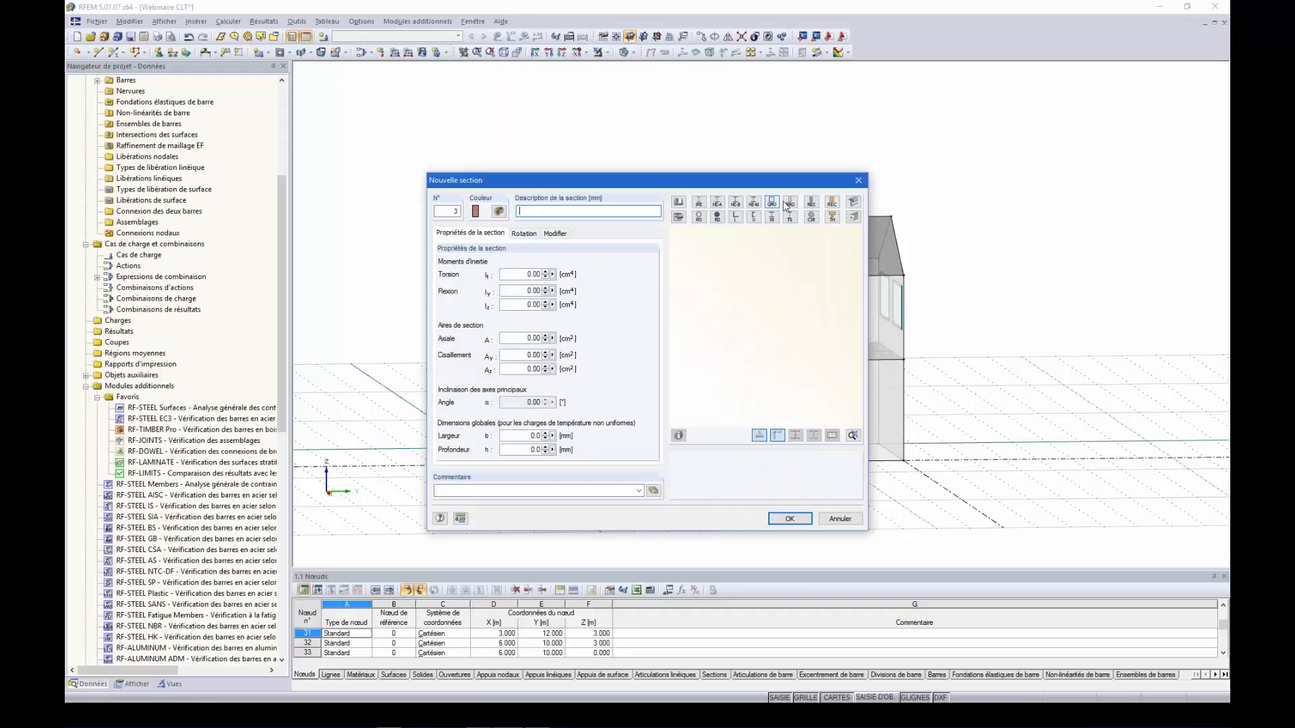
left_click(830, 203)
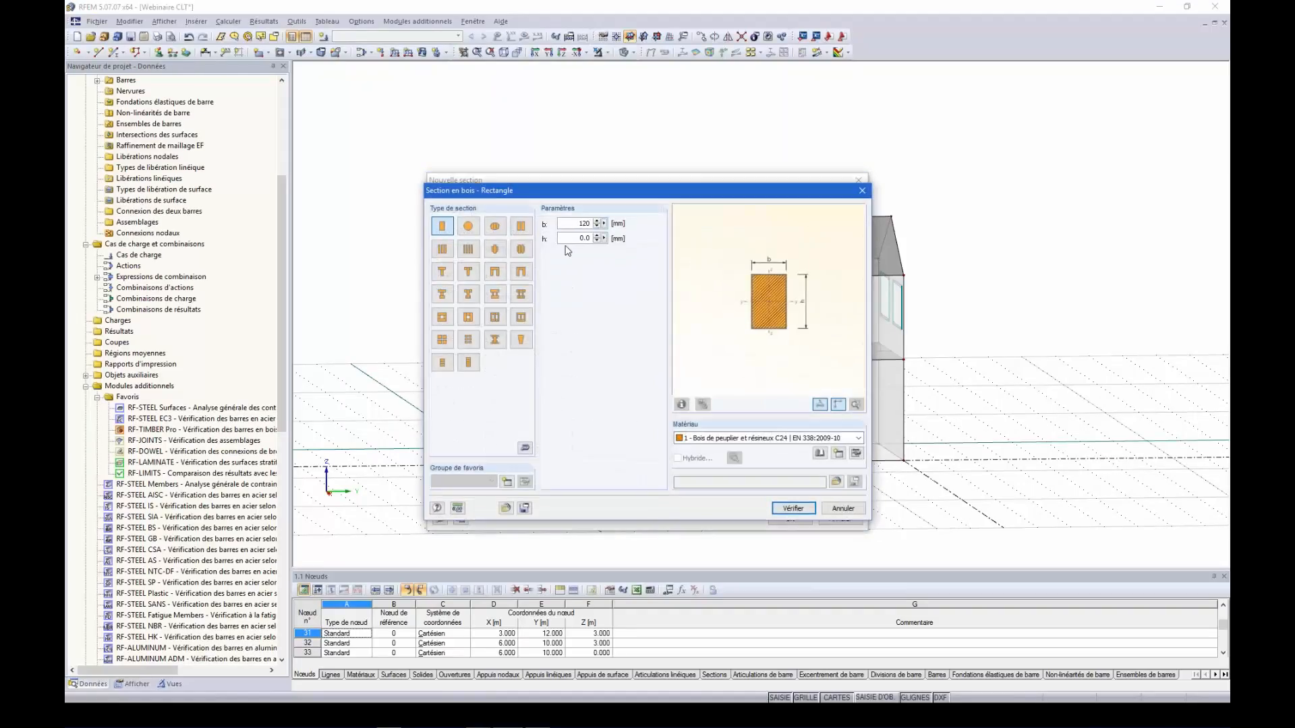
type("20")
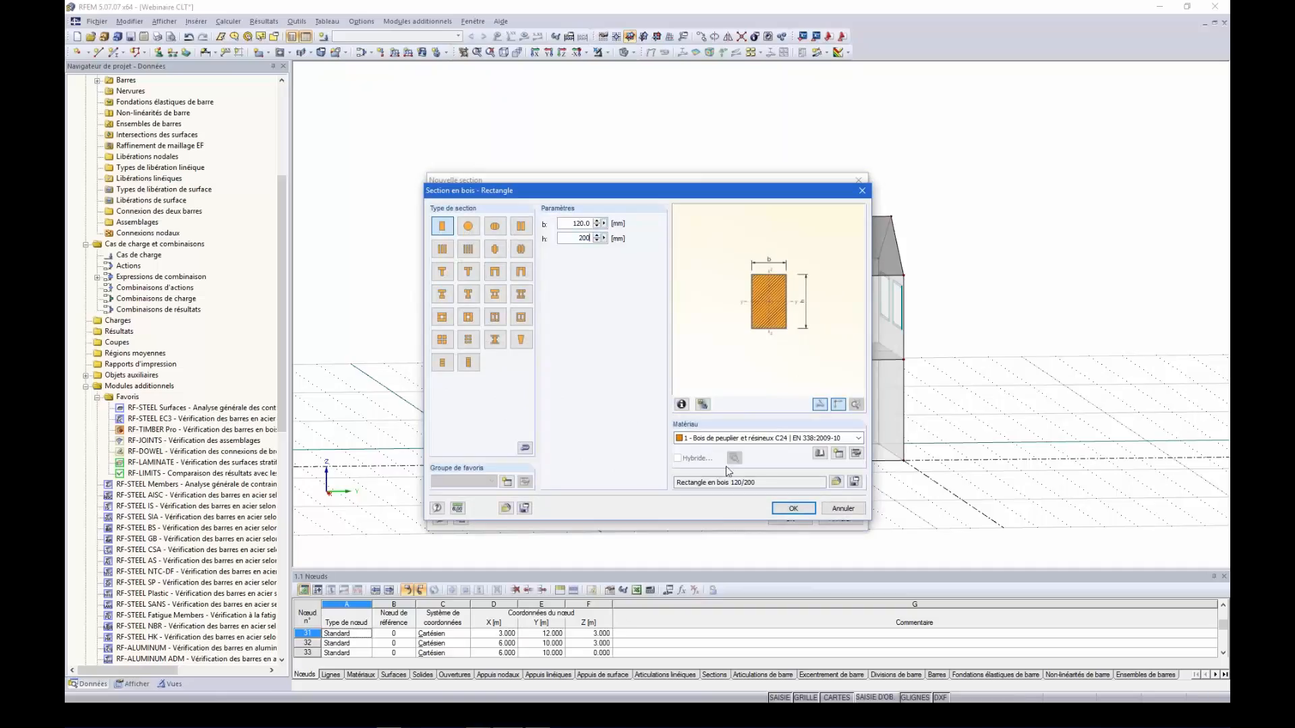
- Assign glued-laminated timber GL24h to EN 1995-1-1:2009-10 to the 120/200 section and accept the section and member settings for placement
left_click(839, 438)
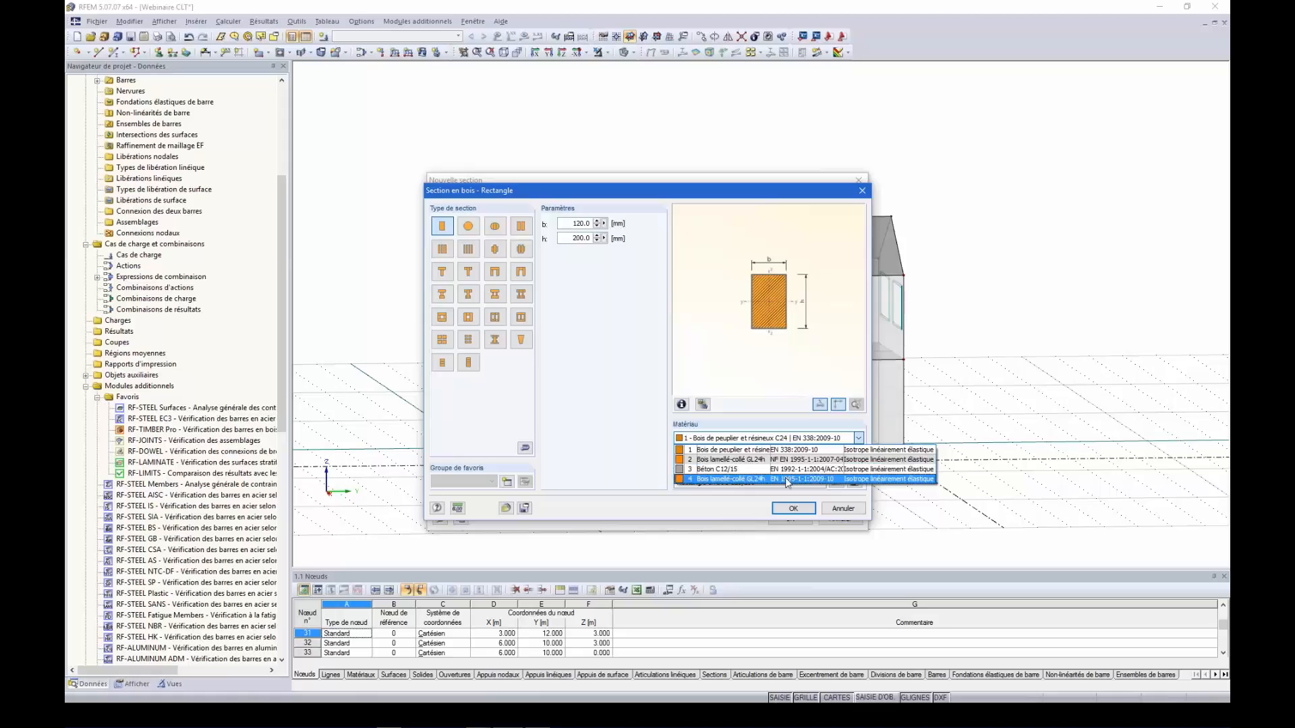
left_click(785, 478)
left_click(793, 508)
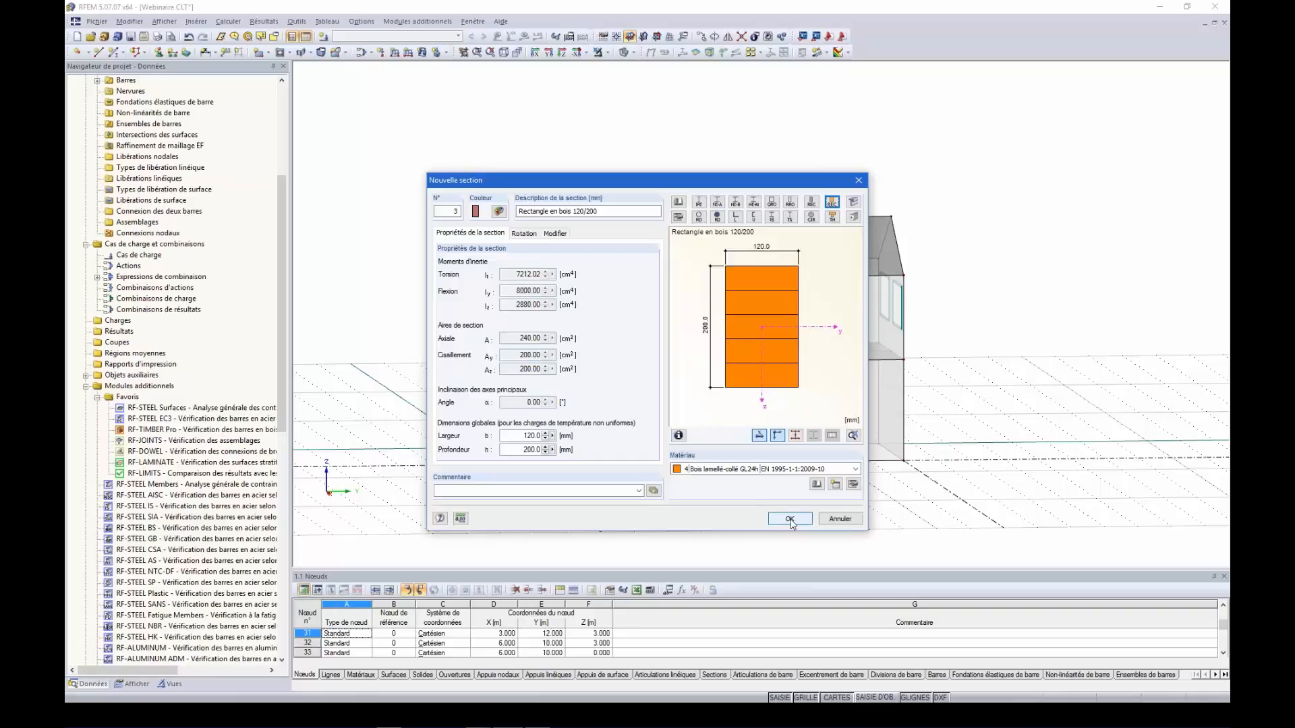
left_click(789, 519)
left_click(758, 501)
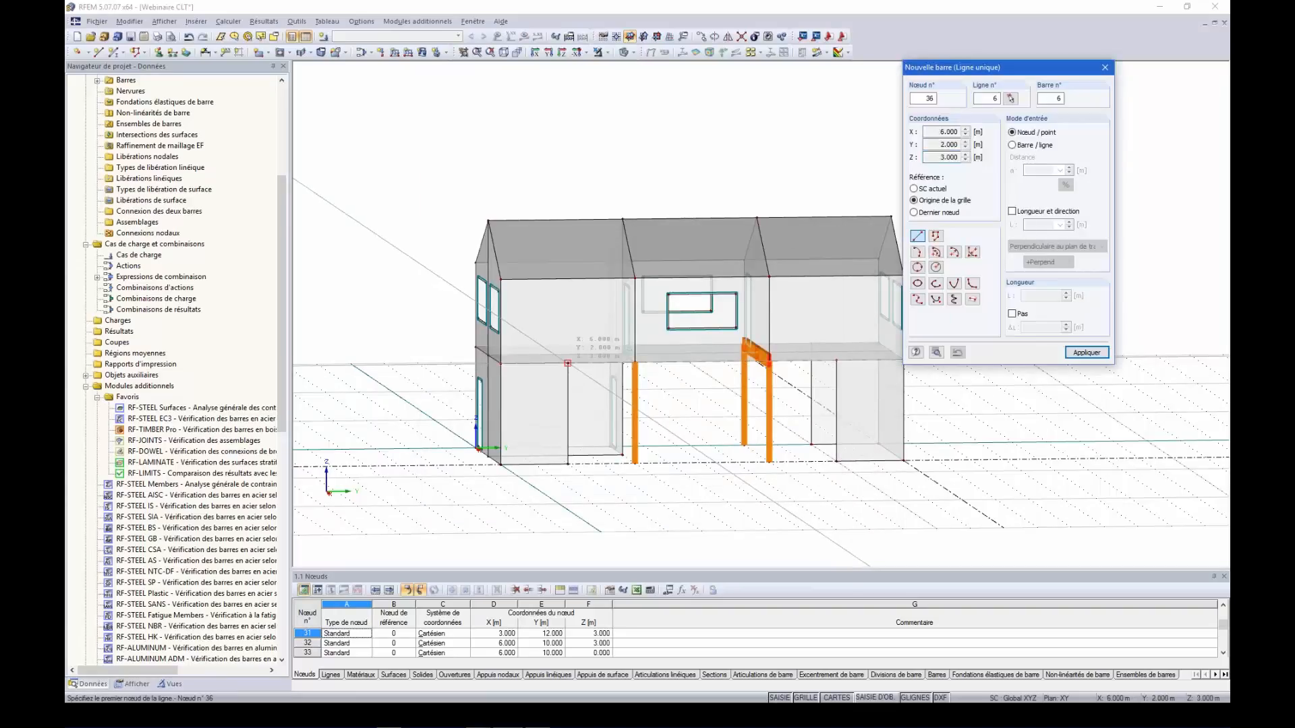
- Place 120/200 beams along both long floor edges, spanning between the ground-floor walls over the column heads
left_click(836, 361)
left_click(836, 361)
middle_click_drag(783, 536, 711, 445, "ctrl")
middle_click_drag(72, 536, 72, 543, "ctrl")
left_click(591, 361)
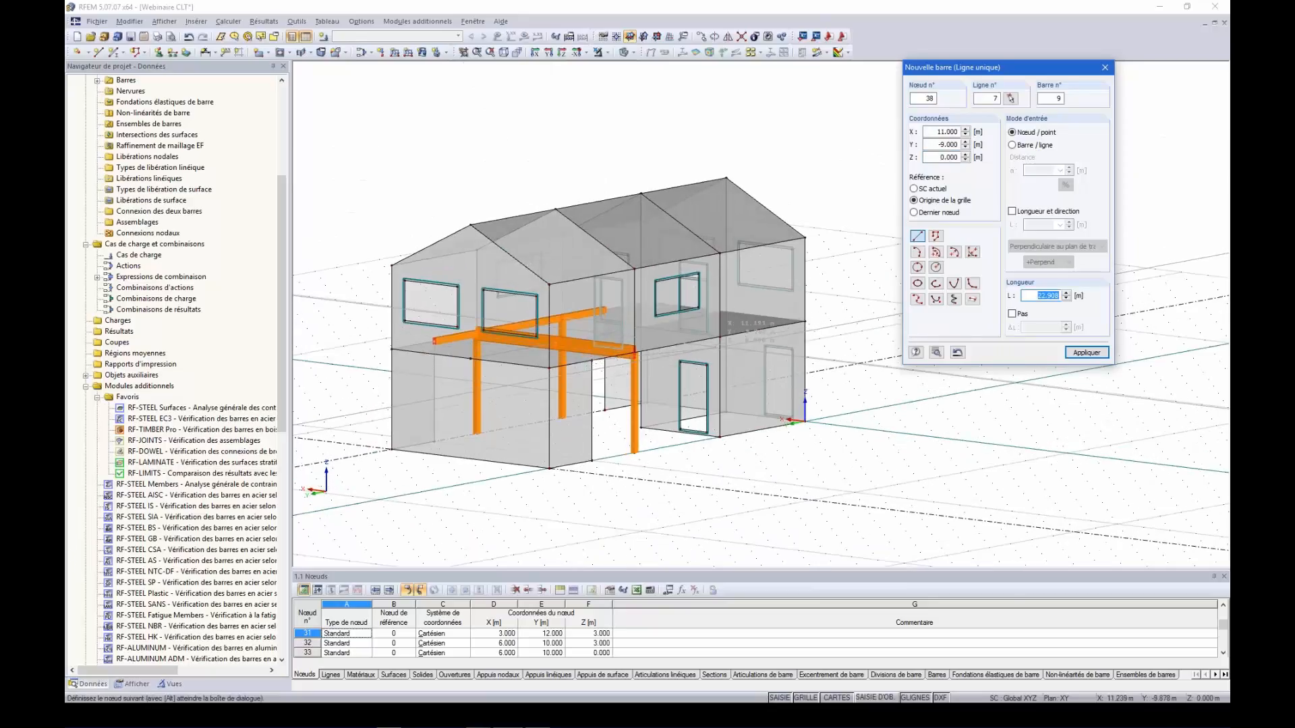
left_click(719, 338)
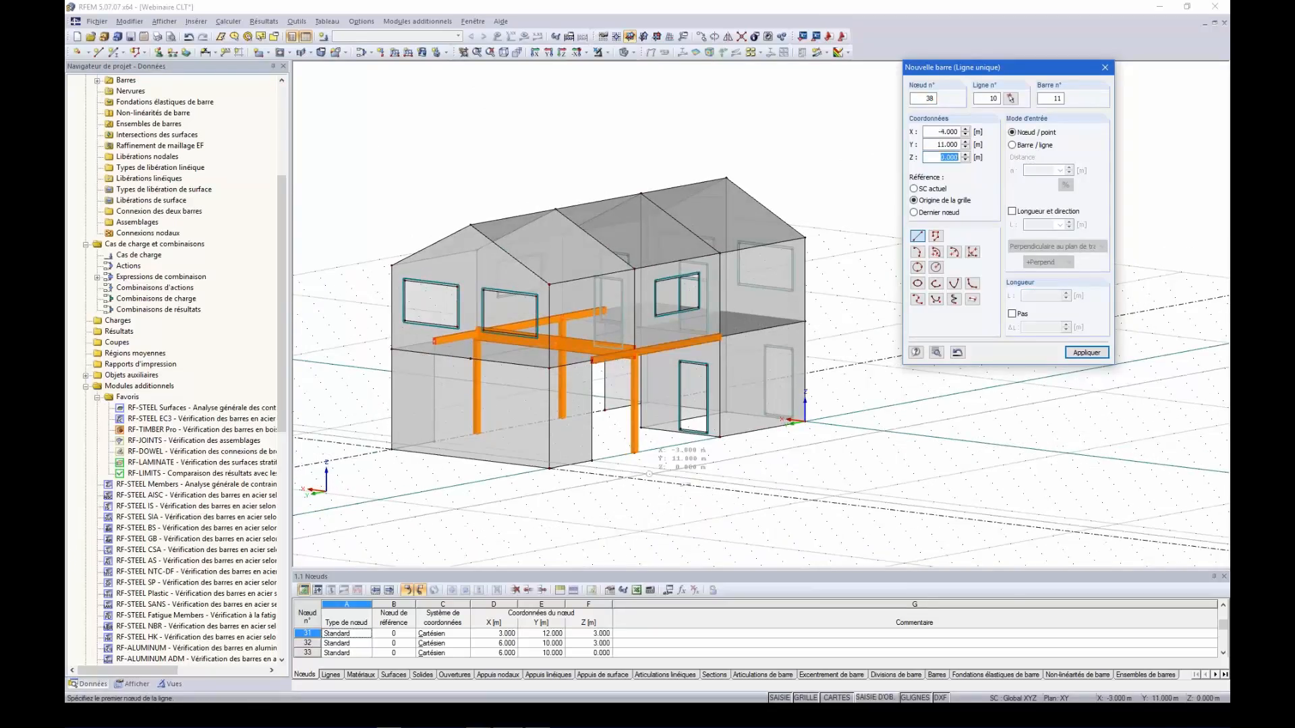
middle_click_drag(696, 484, 1049, 465, "ctrl")
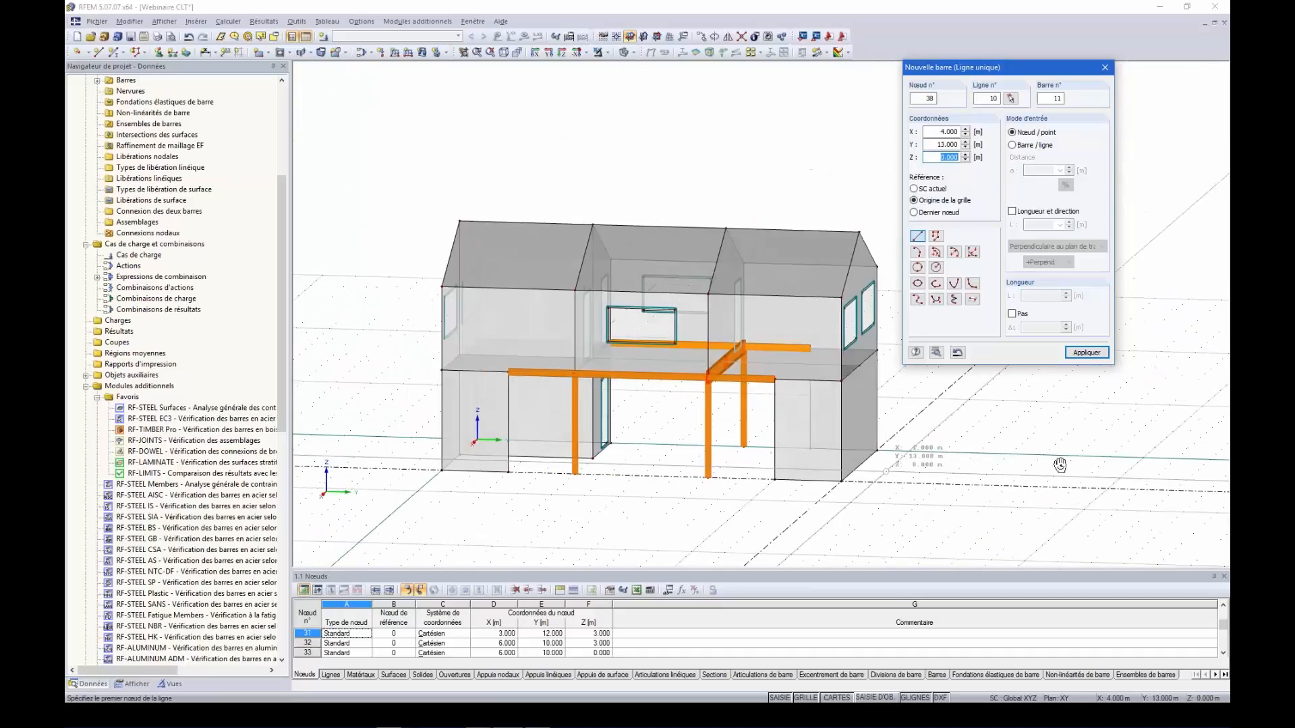
key("Escape")
scroll(639, 457, "up", 3)
middle_click_drag(640, 456, 666, 412, "ctrl")
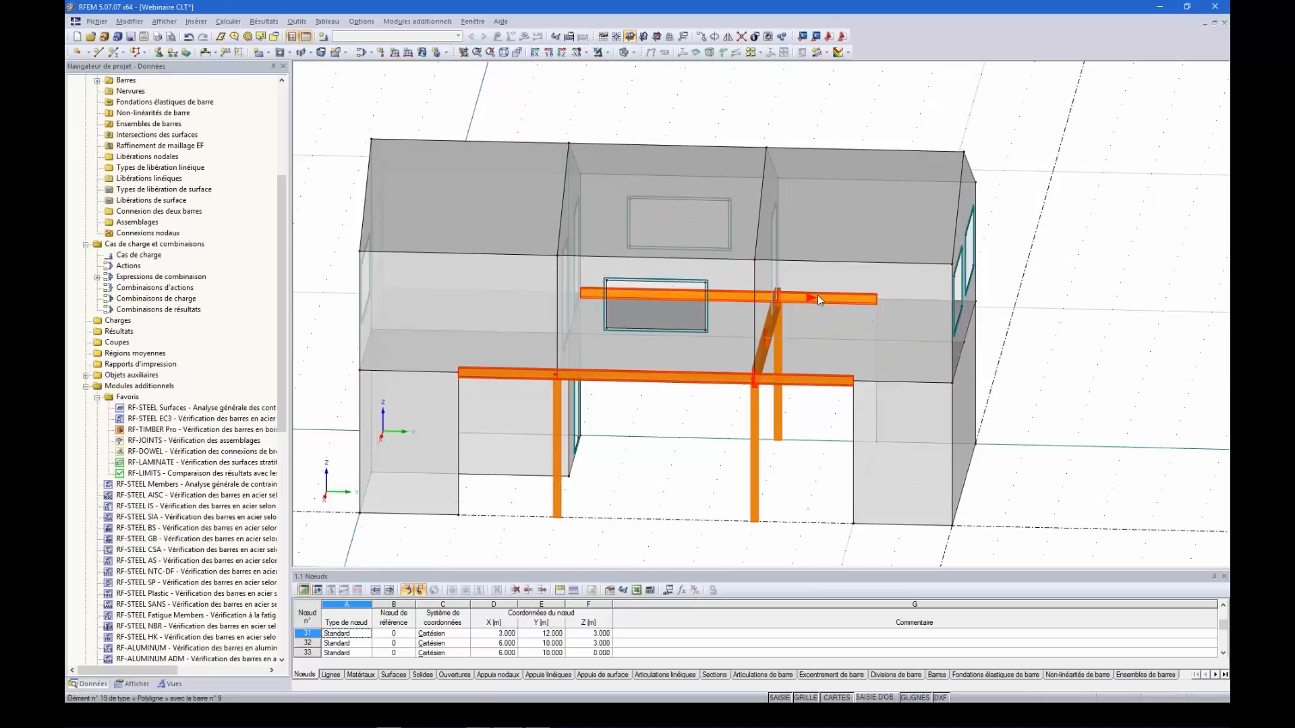
middle_click_drag(783, 367, 728, 385, "ctrl")
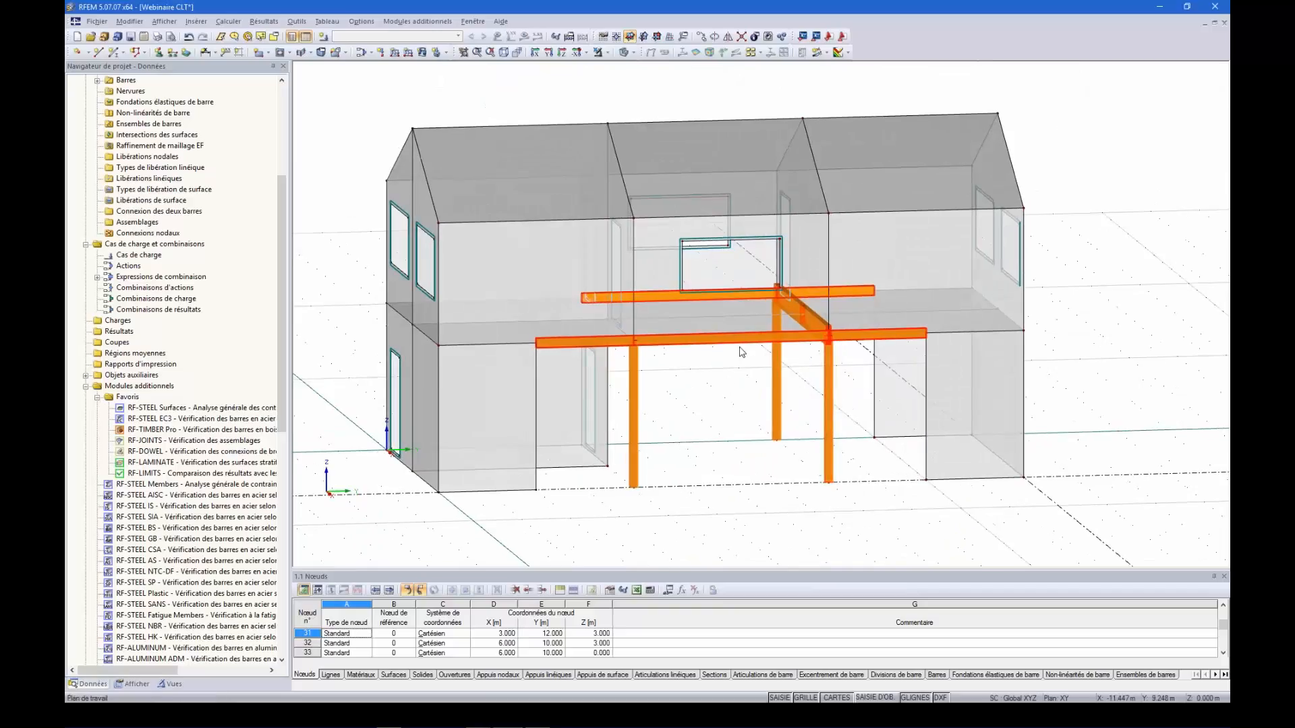
right_click(721, 238)
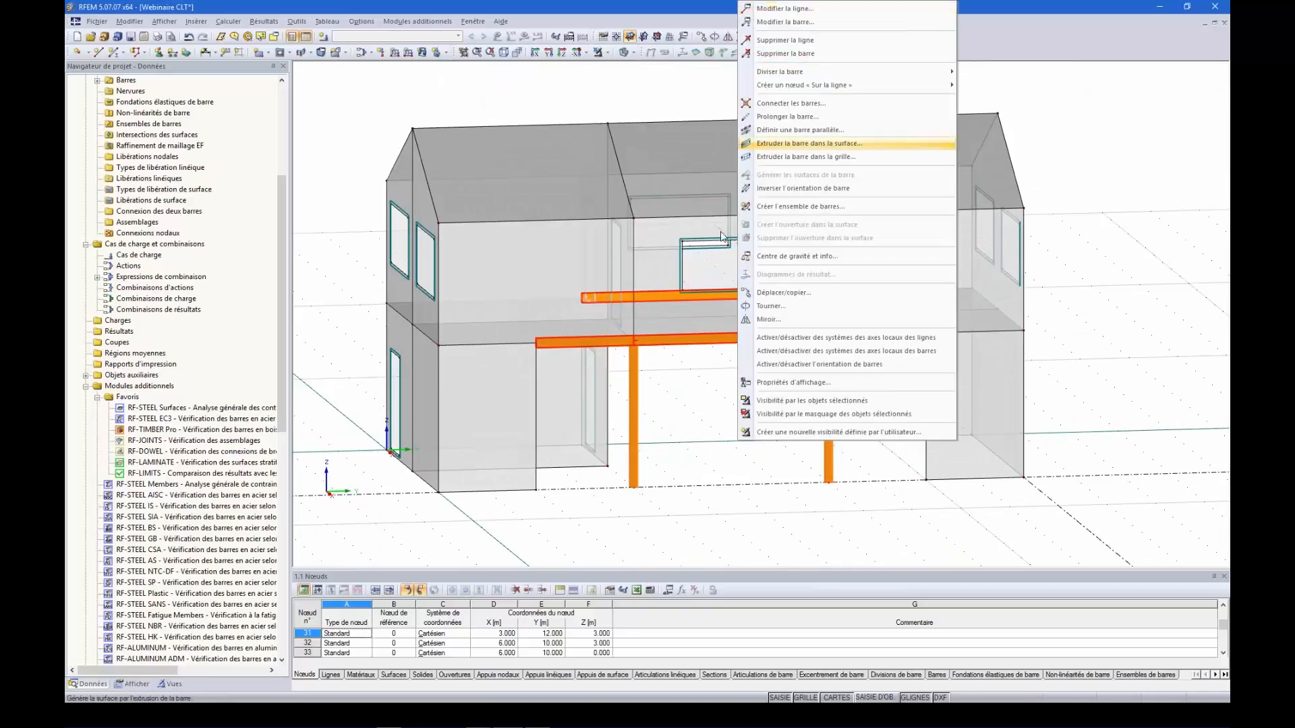
left_click(699, 450)
- Turn the floor line from the third column head to the wall into a beam, copying the 120/200 GL24h properties from the adjacent beam
middle_click_drag(735, 450, 543, 322, "ctrl")
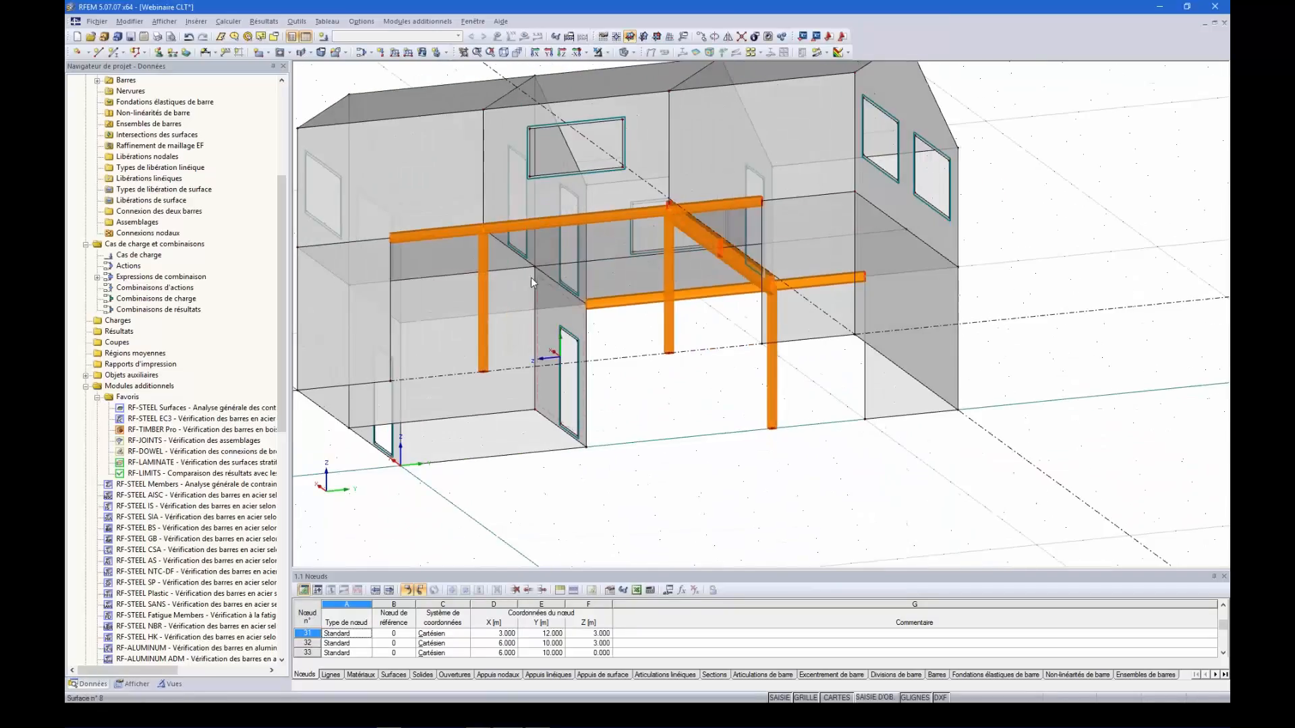
double_click(499, 241)
left_click(474, 281)
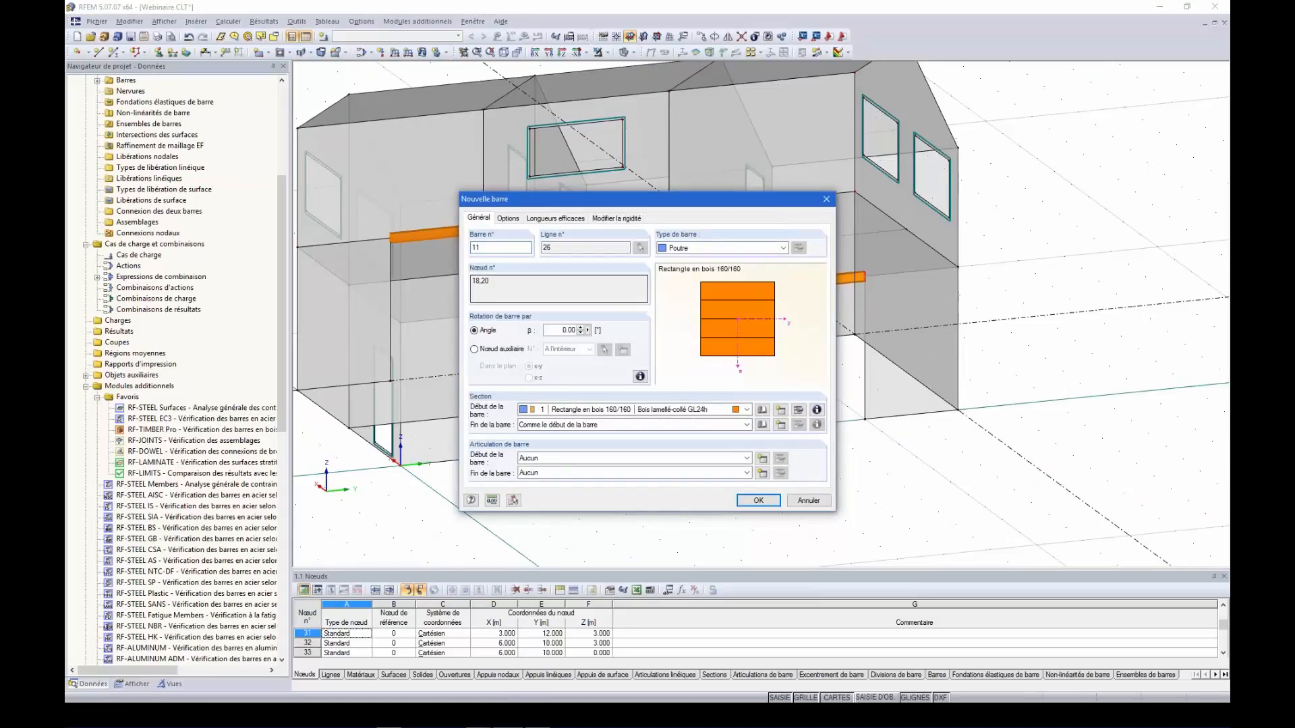
left_click(513, 500)
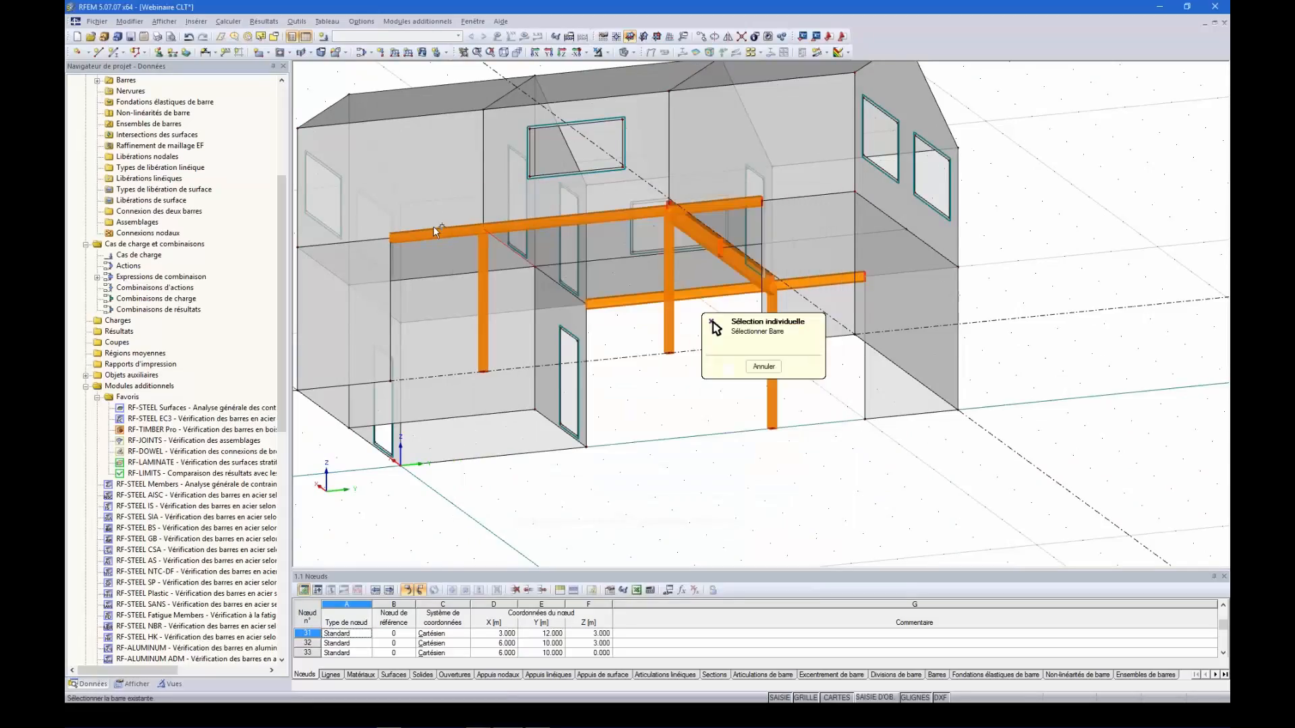
left_click(433, 227)
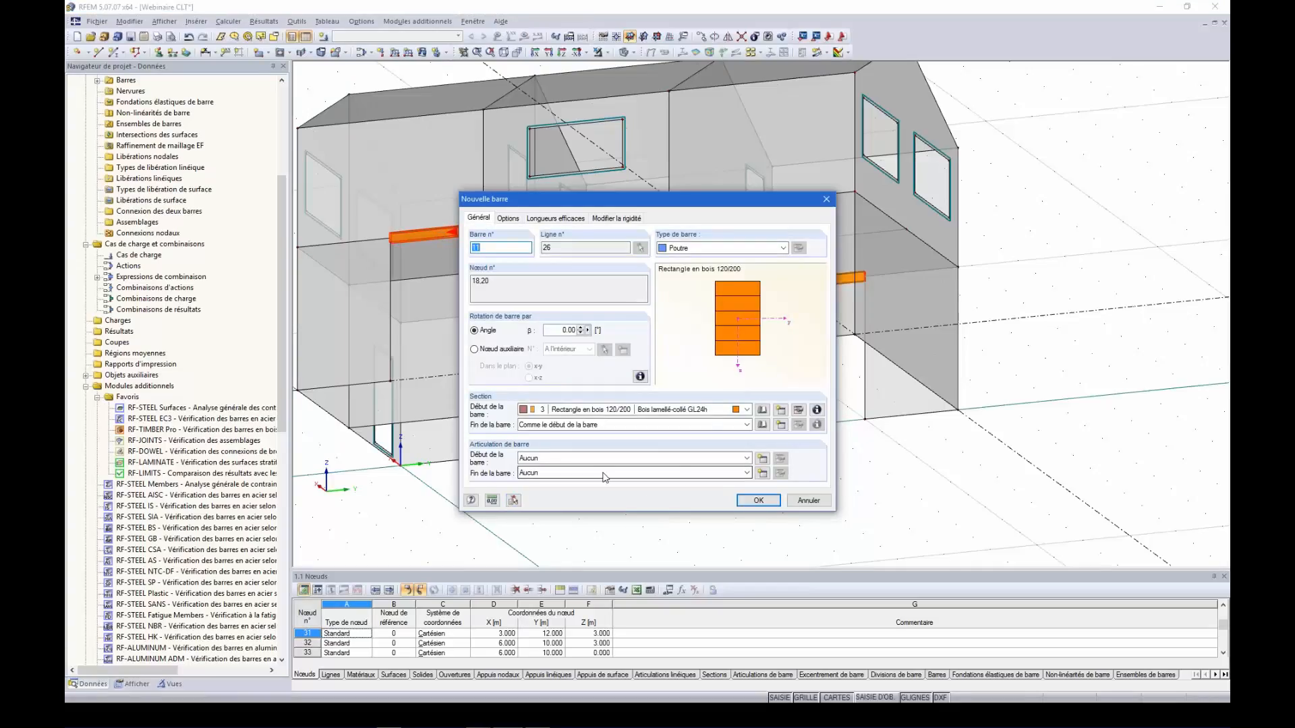
left_click(754, 502)
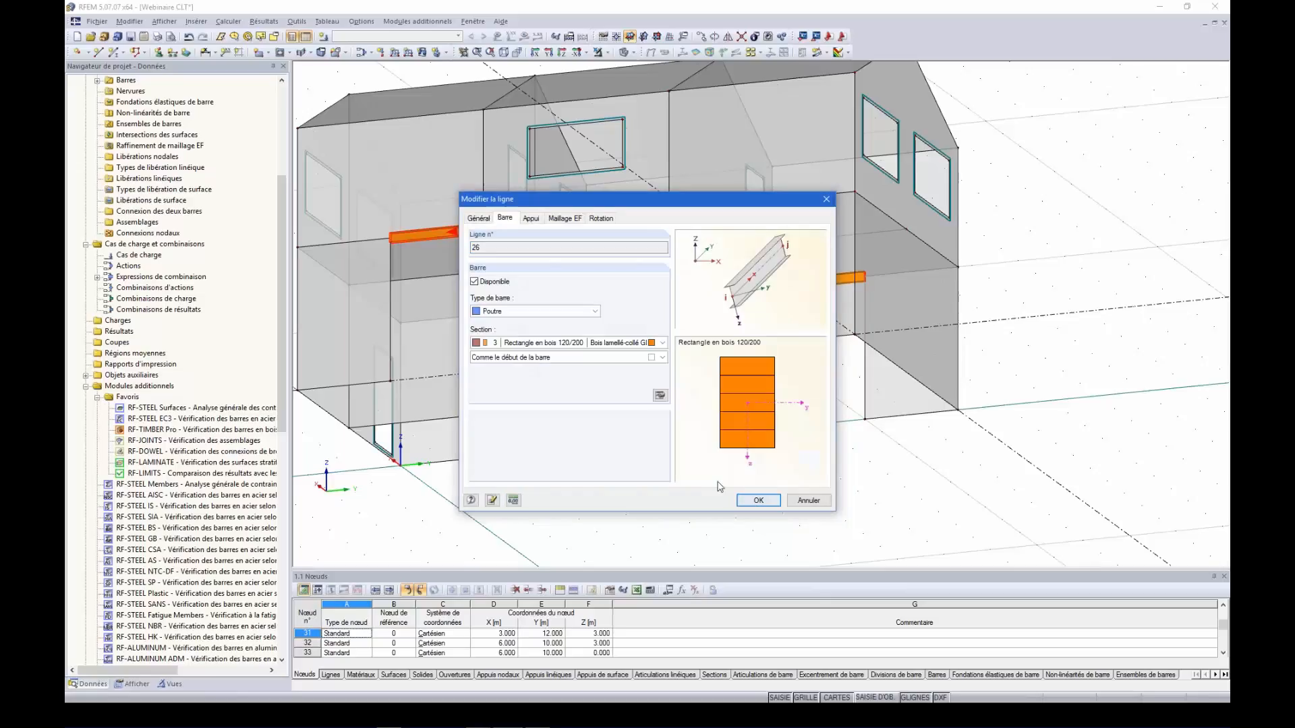
left_click(755, 503)
- Isolate the beams and columns in the model with the generated visibility for members by type
middle_click_drag(598, 345, 645, 474, "ctrl")
scroll(636, 421, "up", 2)
middle_click_drag(636, 421, 703, 411, "ctrl")
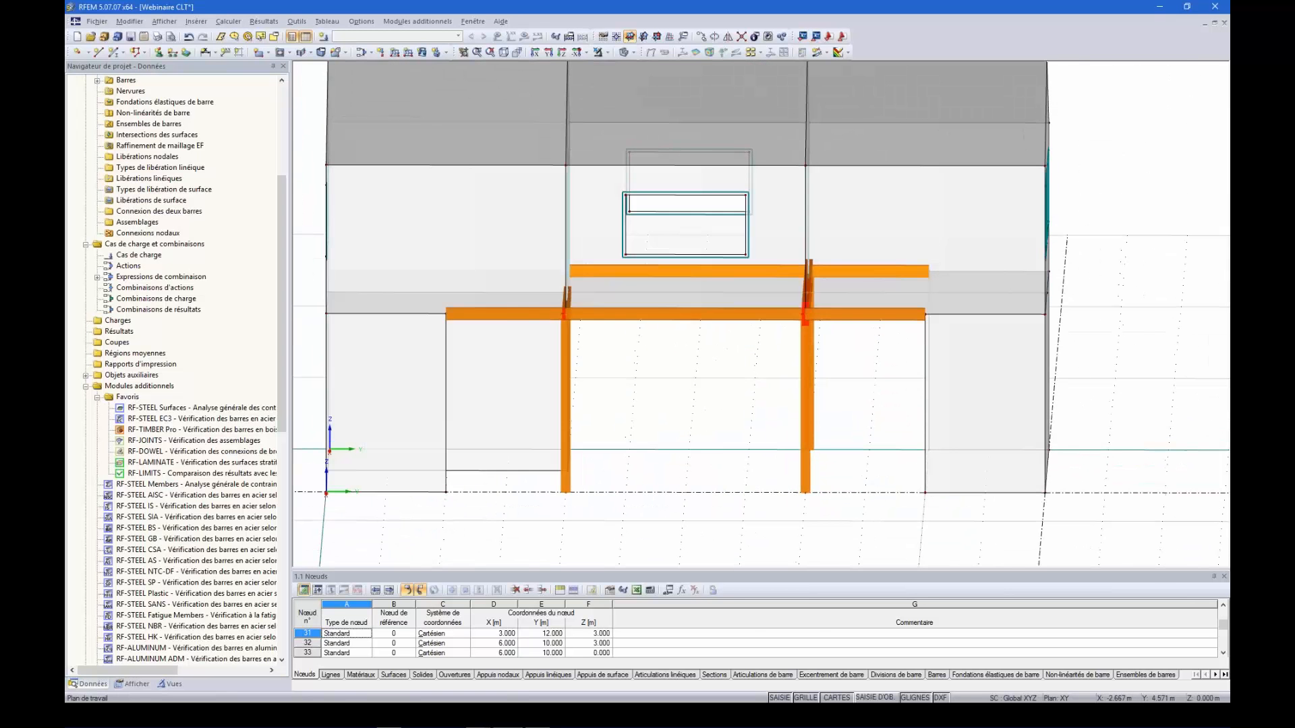
middle_click_drag(510, 319, 528, 419, "ctrl")
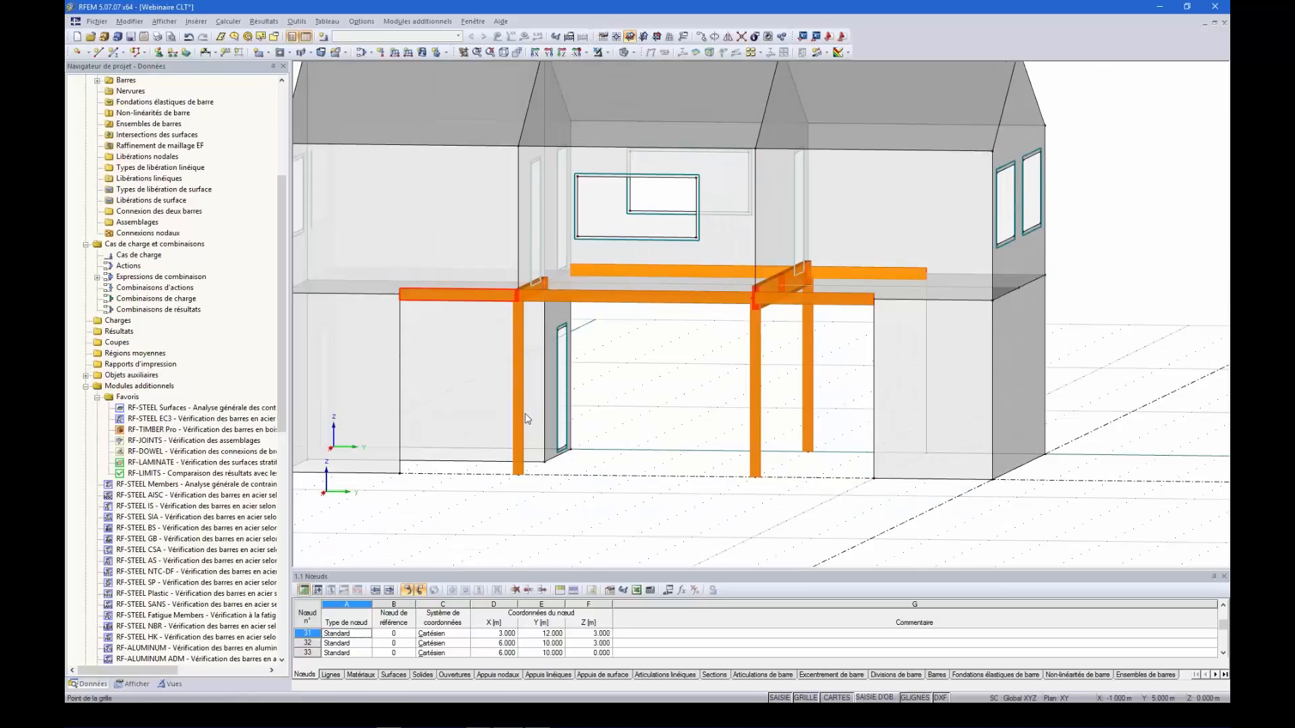
left_click(170, 684)
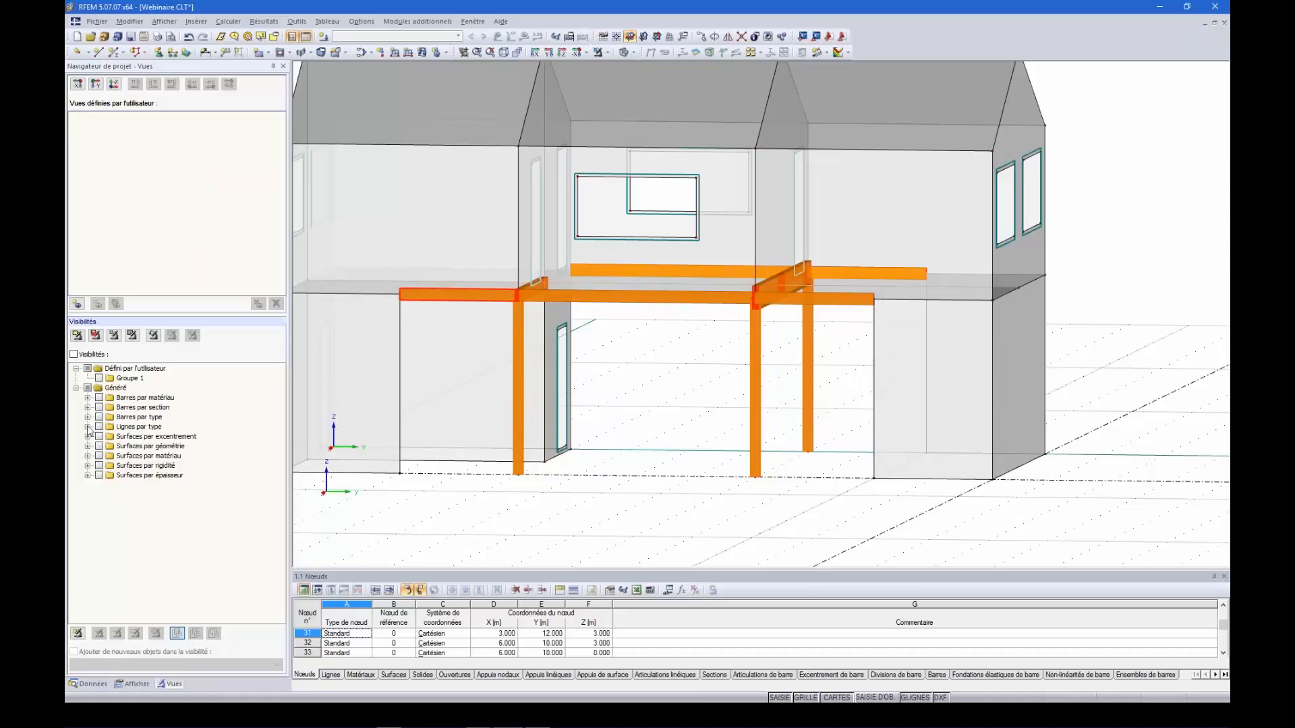
left_click(99, 418)
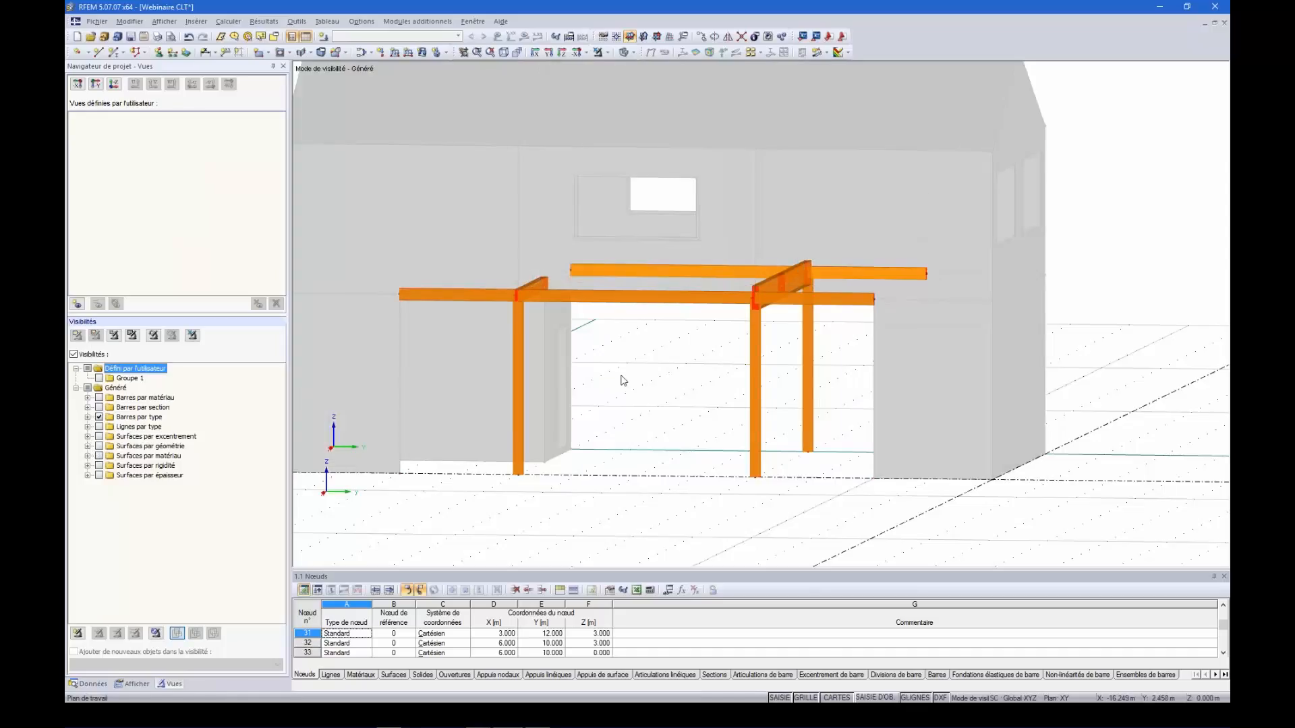
- Select all the 120/200 beams and give their start a new member hinge in local axes that releases only φy
scroll(621, 378, "down", 3)
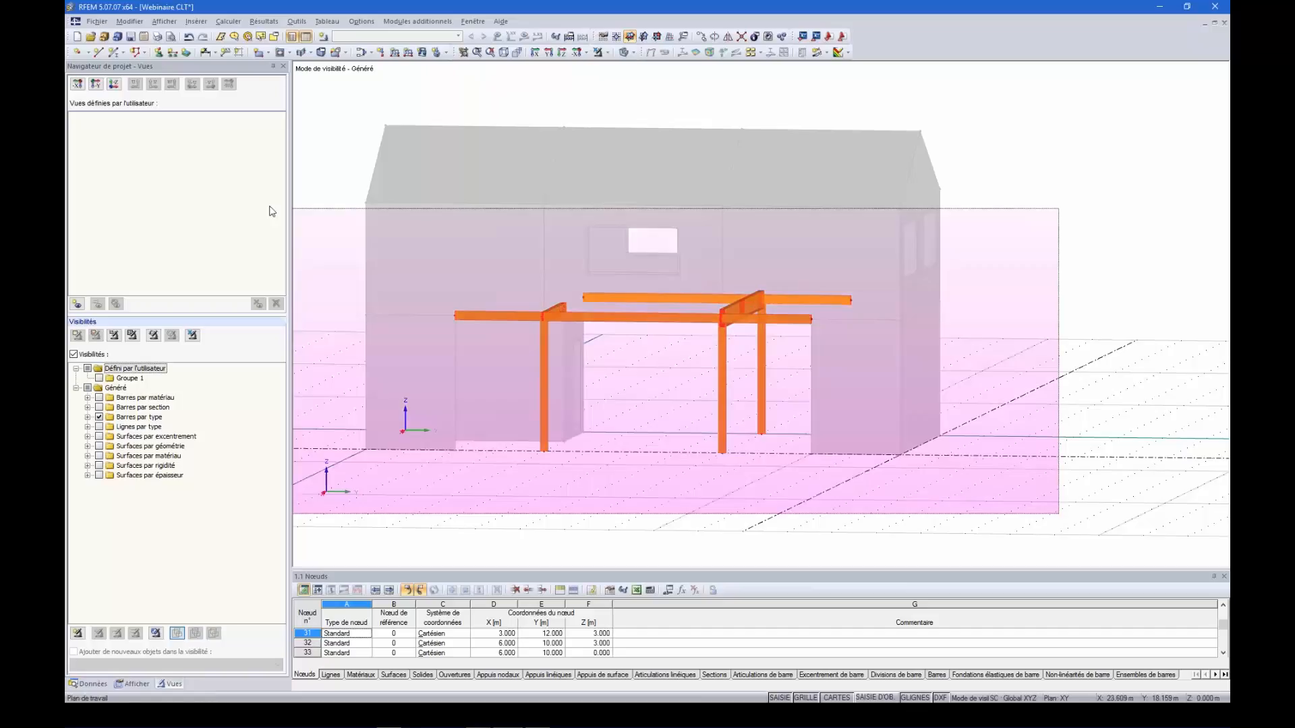
middle_click_drag(1016, 201, 978, 265, "ctrl")
scroll(564, 520, "up", 3)
left_click(408, 343)
left_click(492, 314, "ctrl")
left_click(538, 357, "ctrl")
left_click(772, 392, "ctrl")
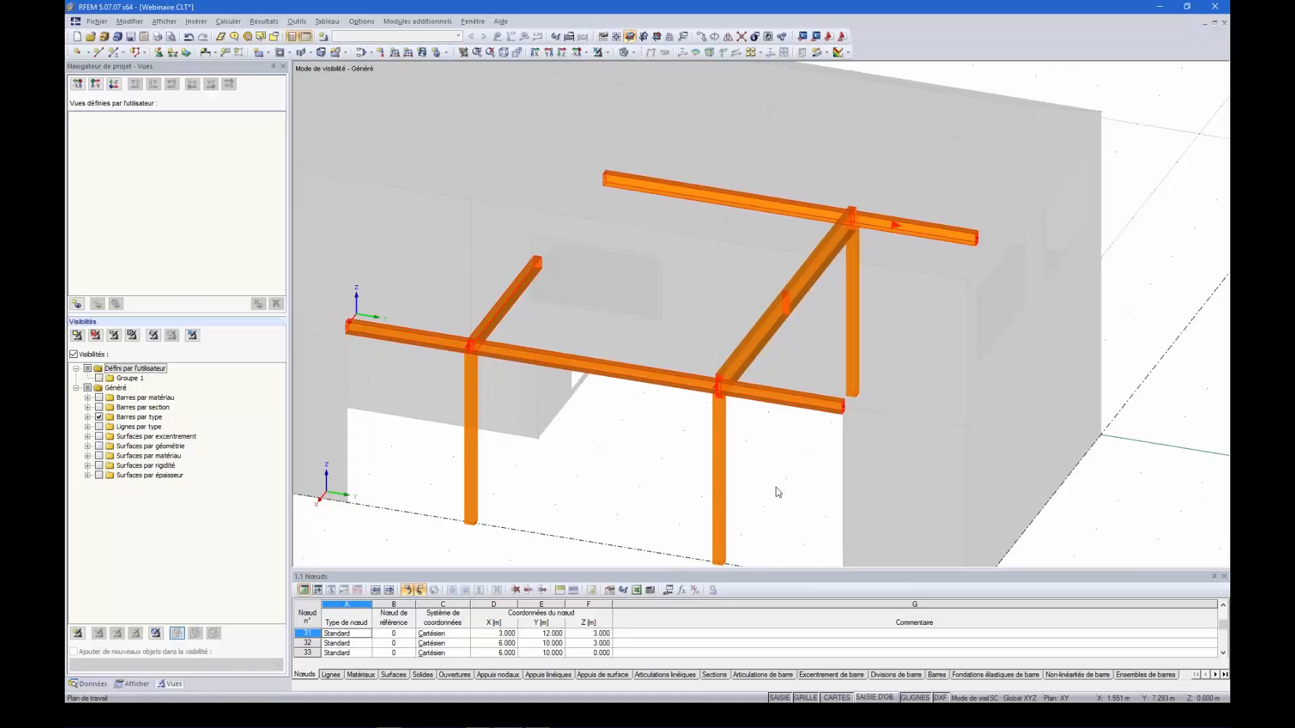
right_click(785, 402)
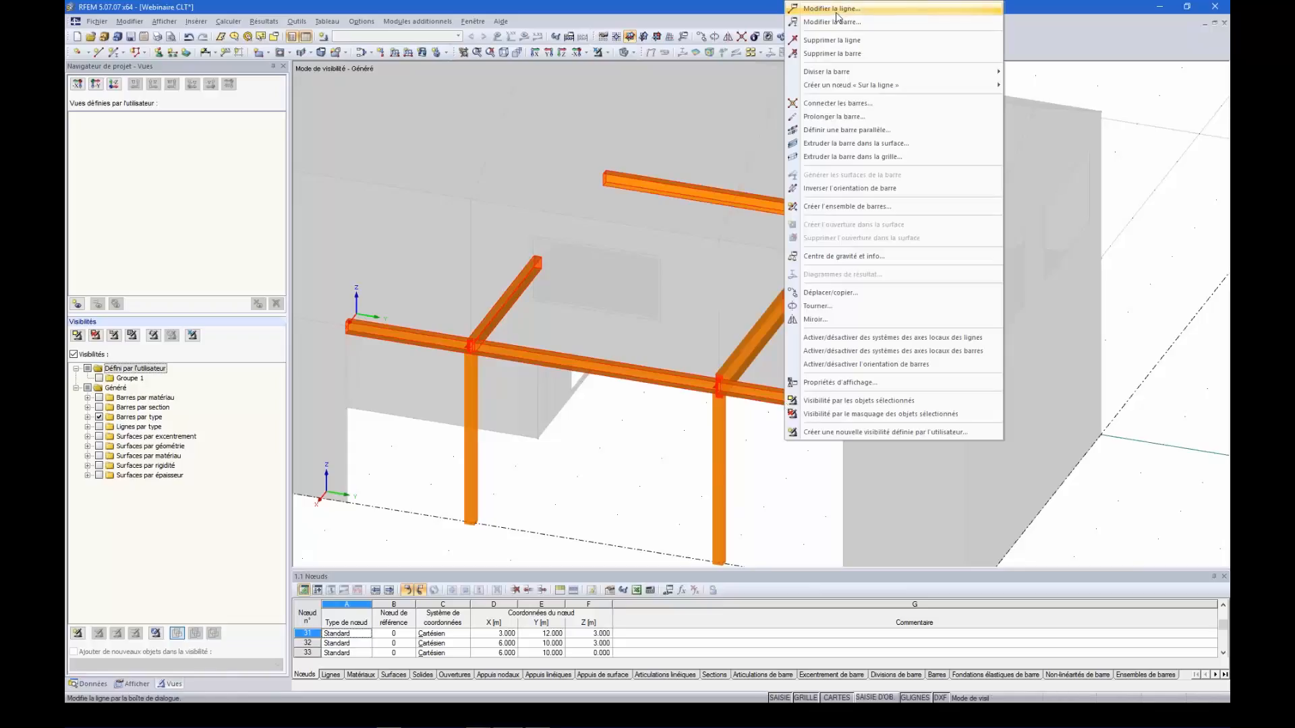
left_click(836, 21)
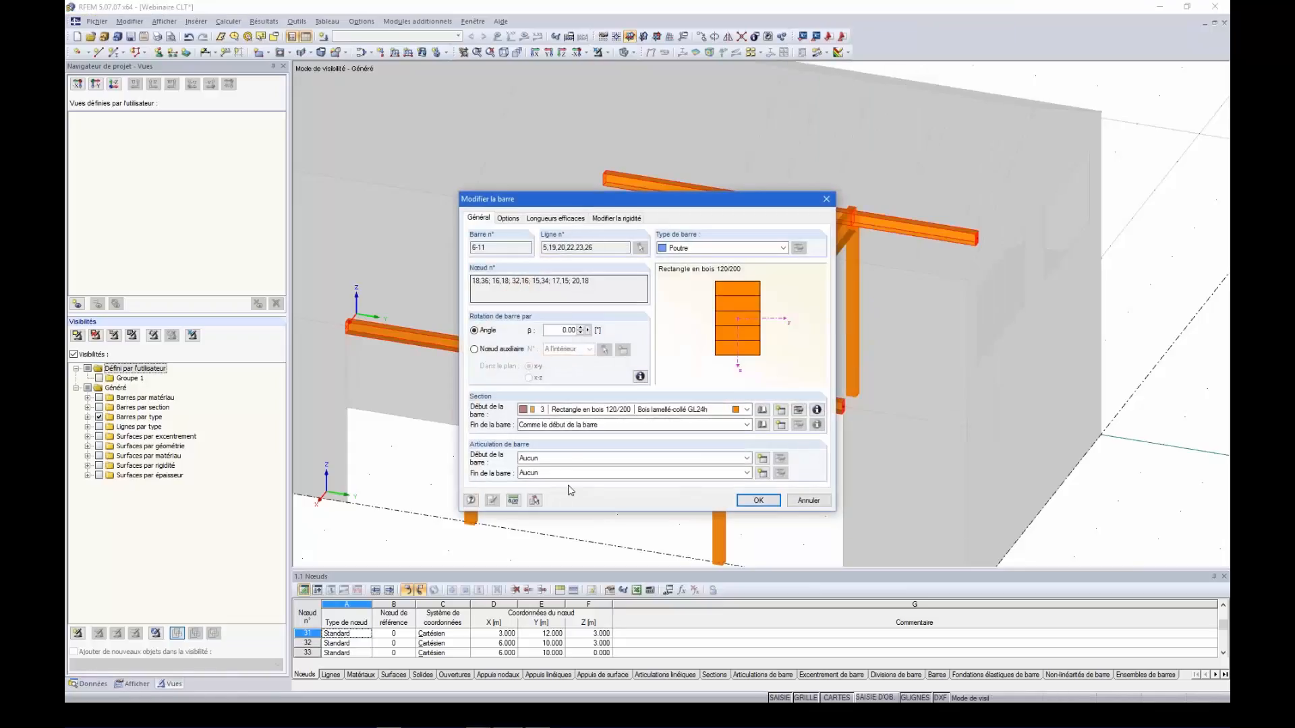
left_click(762, 458)
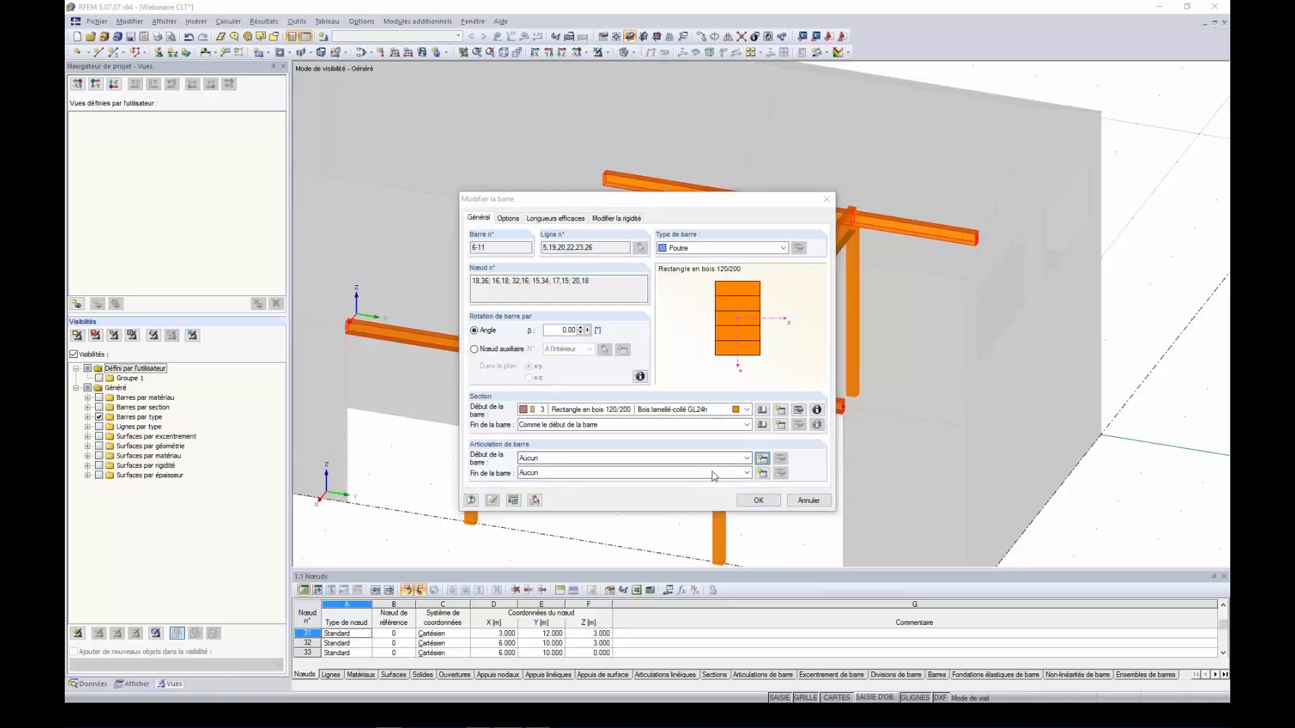
left_click(462, 450)
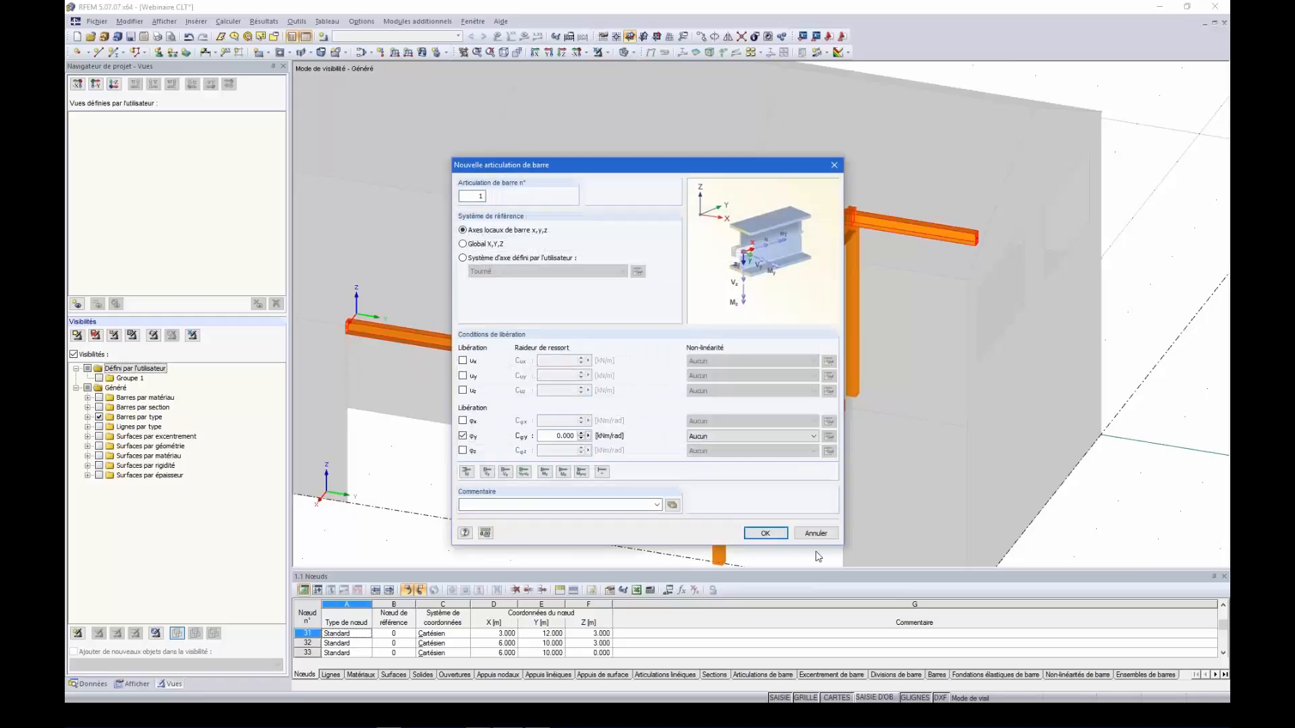
left_click(765, 534)
- Assign the same φy hinge to the end of the selected 120/200 beams and accept the member changes
left_click(747, 473)
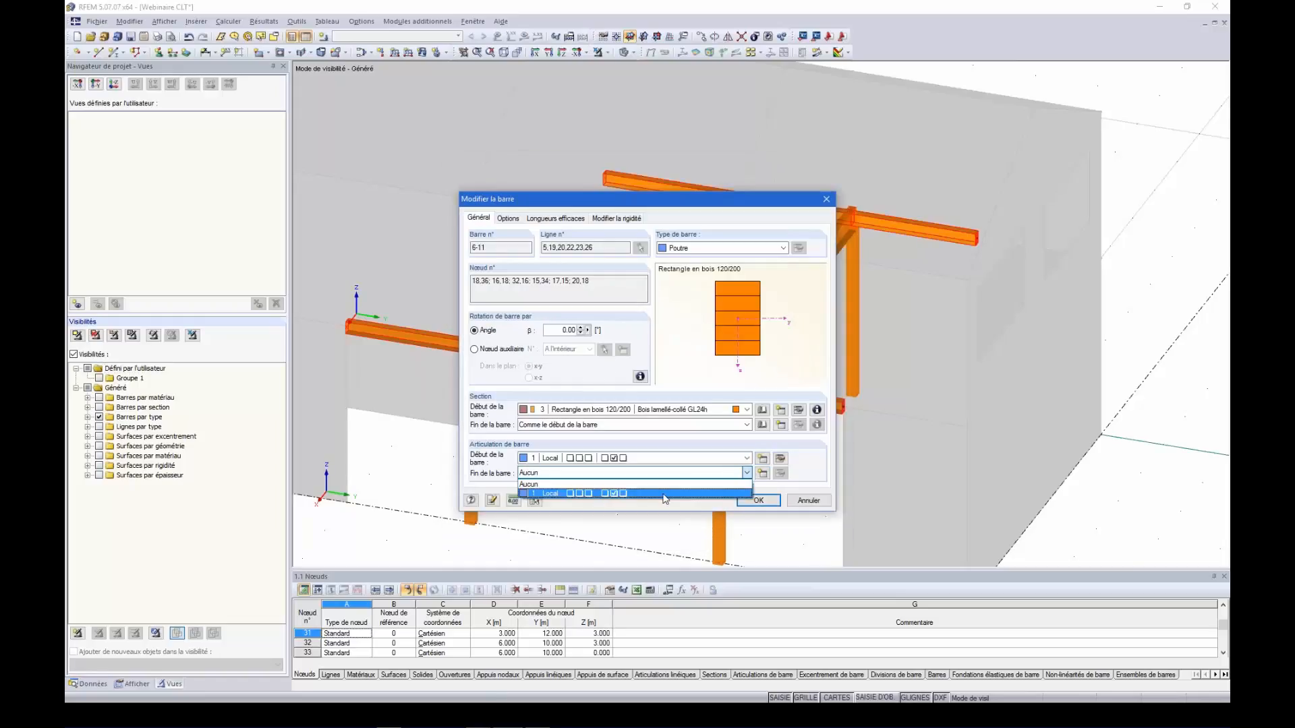
left_click(634, 487)
left_click(758, 500)
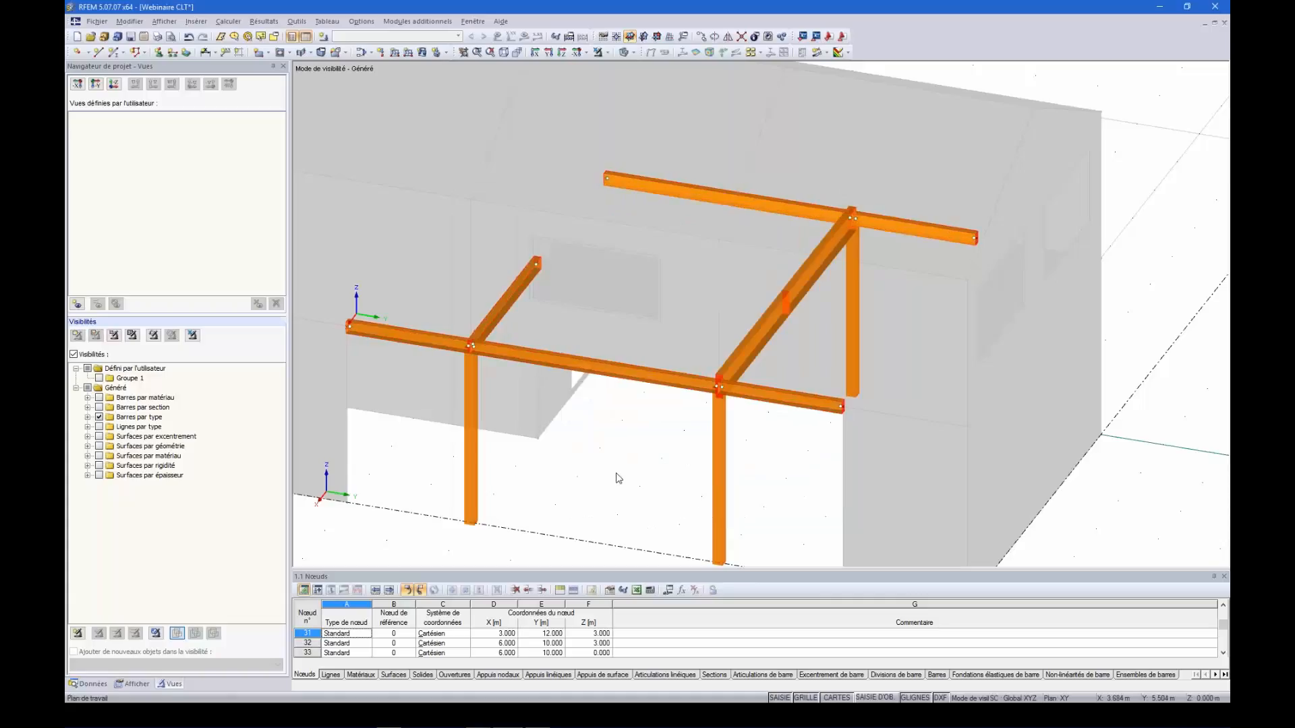
- Assign the existing local φy hinge to the start of the first 120/400 beam segment, nearest the rear column
middle_click_drag(605, 480, 701, 401, "ctrl")
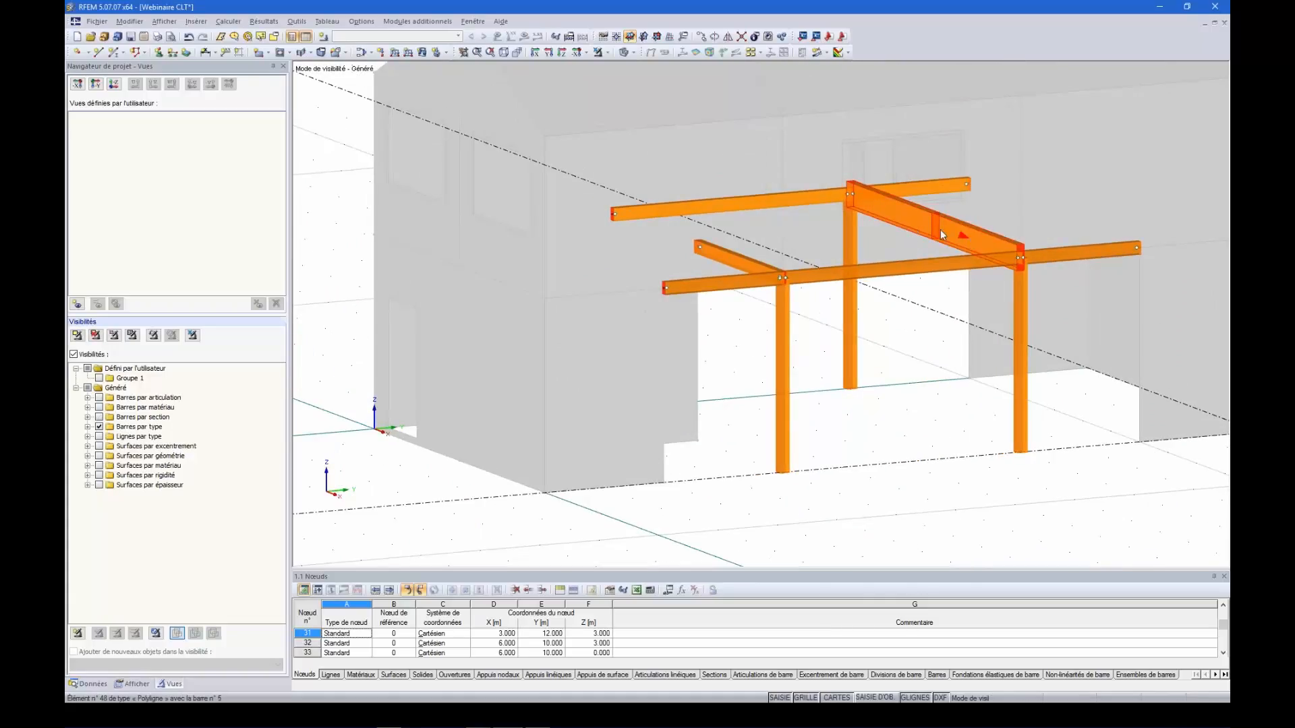
double_click(905, 218)
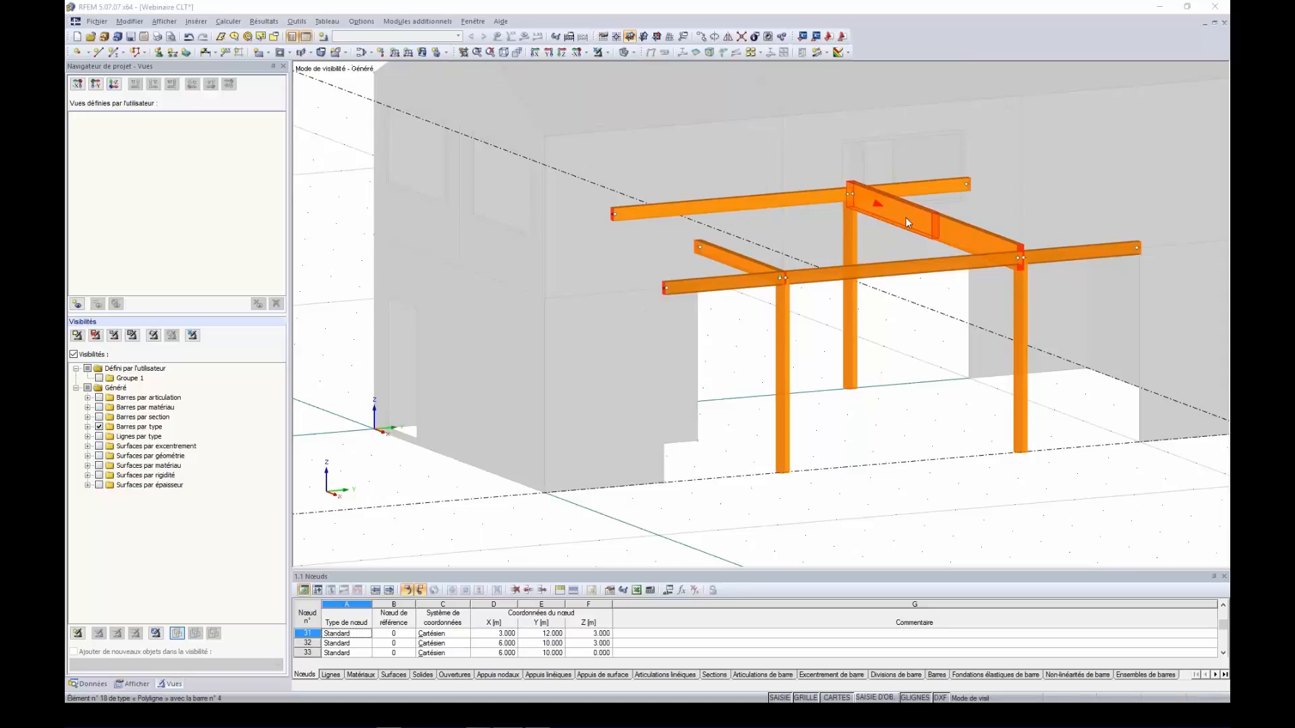
left_click(619, 458)
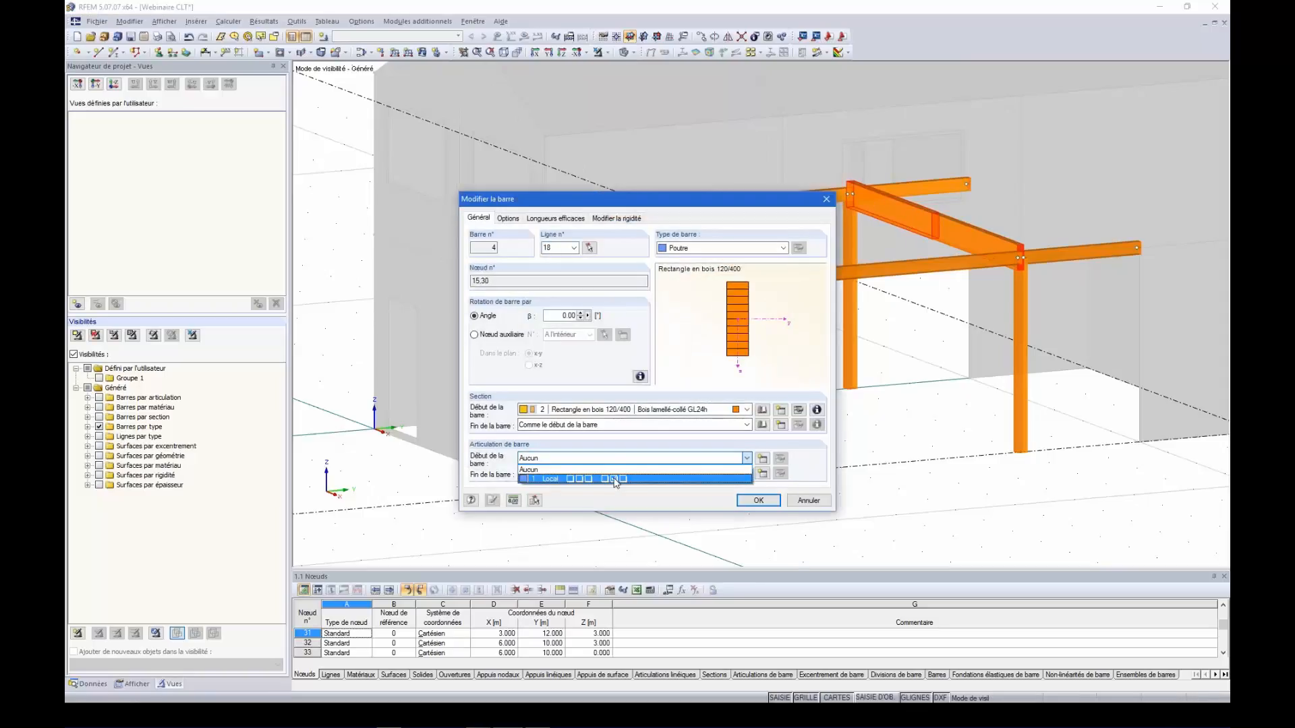
left_click(611, 480)
left_click(758, 500)
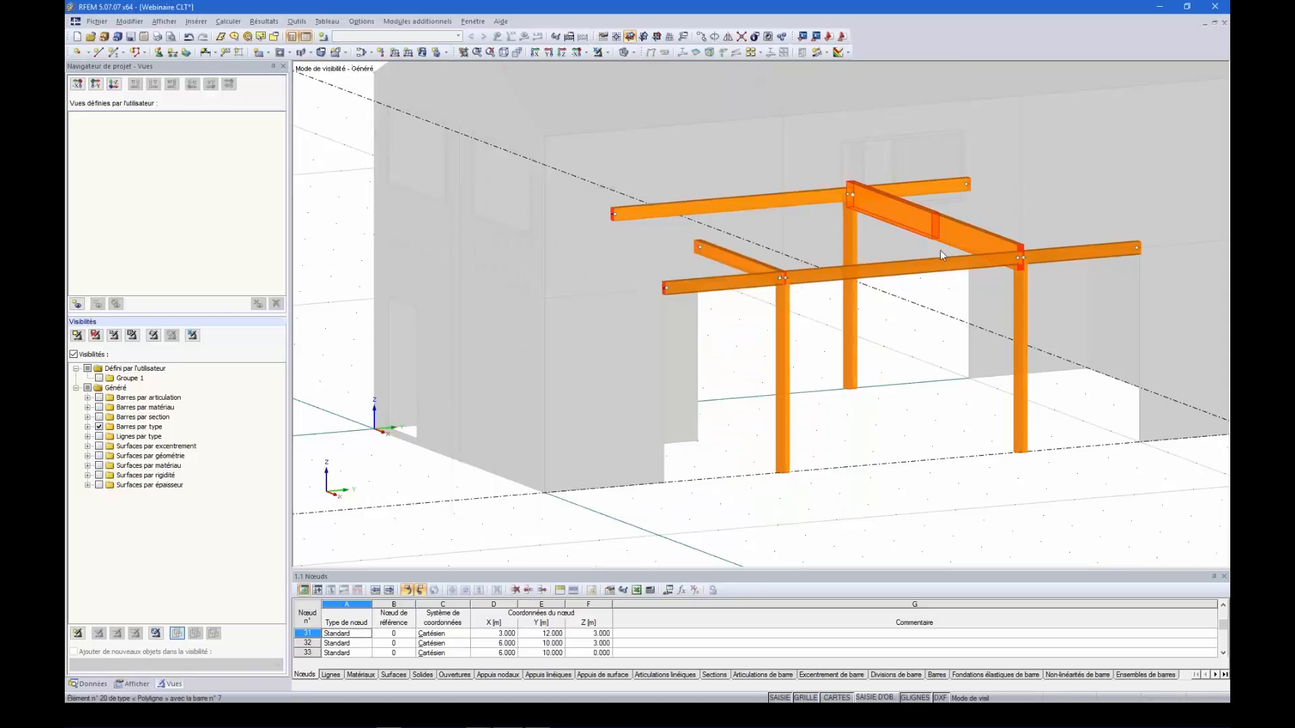
- Assign the same φy hinge to the end of the other 120/400 beam segment, nearest the front column
double_click(984, 237)
left_click(570, 472)
left_click(568, 492)
left_click(758, 499)
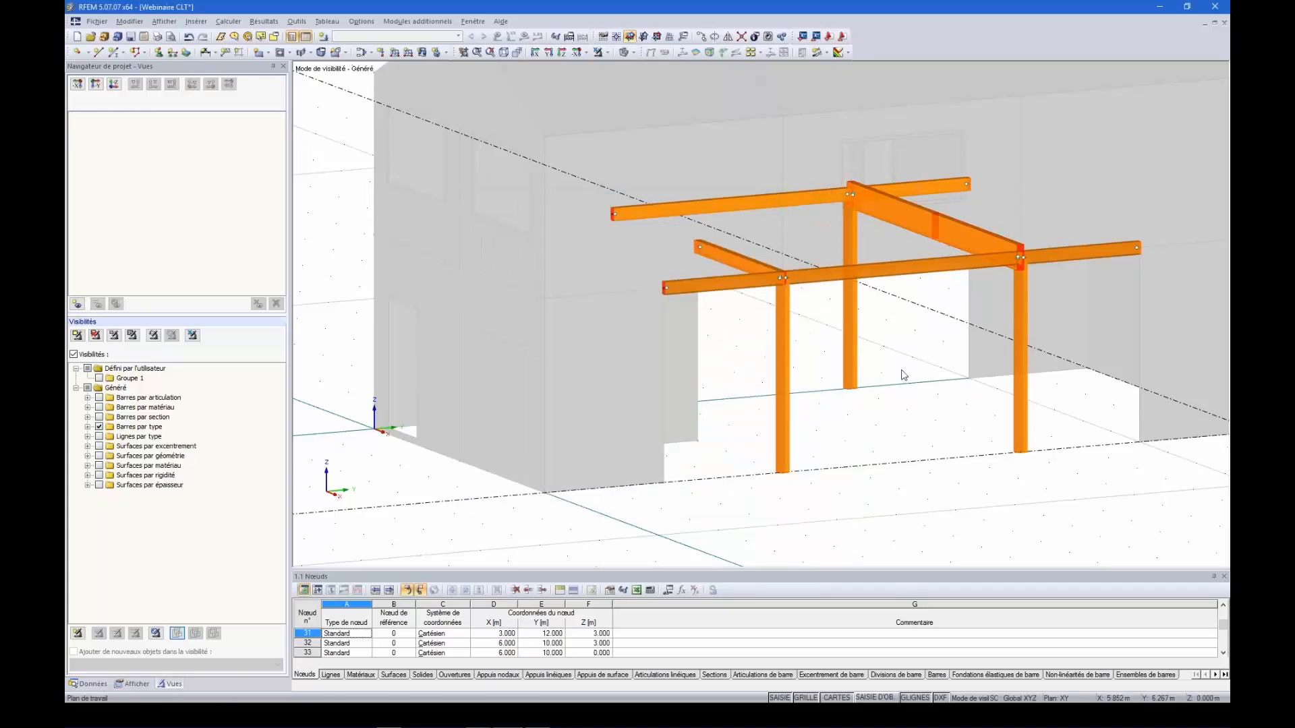
- Combine the two 120/400 beam segments into a continuous member set described as Poutre
right_click(944, 241)
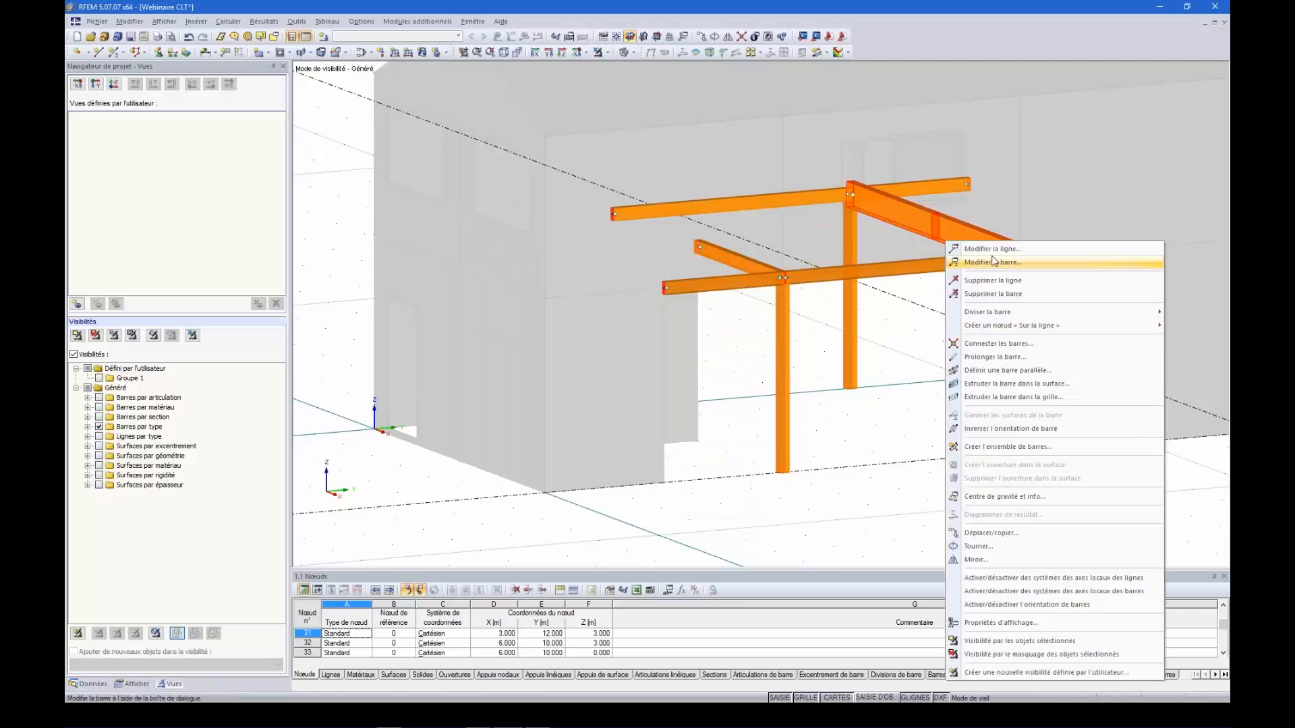
left_click(986, 443)
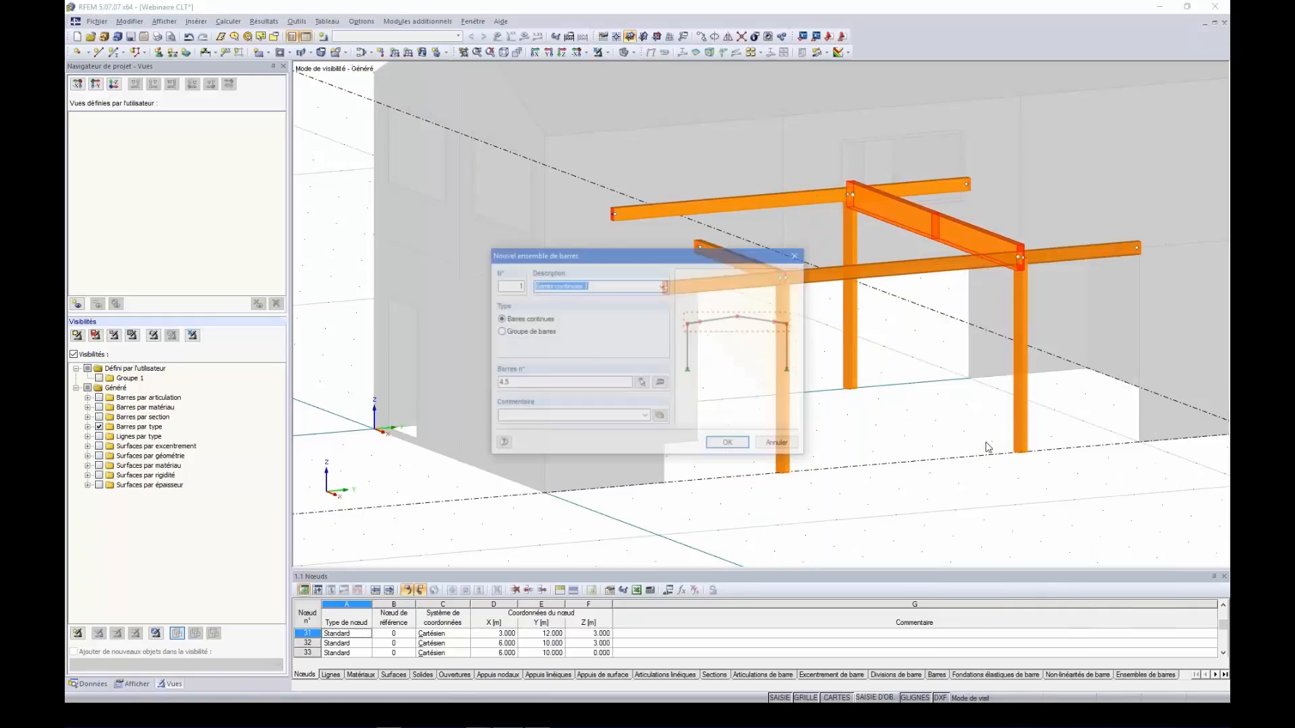
left_click(662, 285)
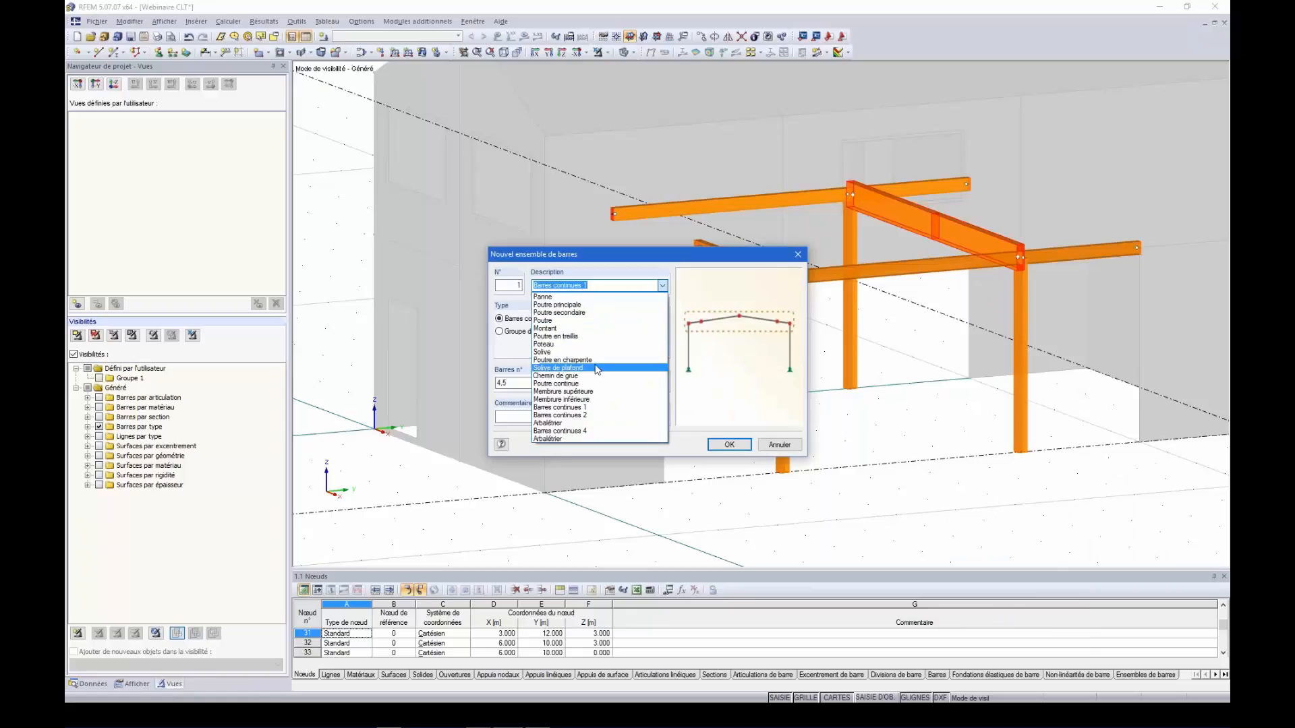
left_click(557, 320)
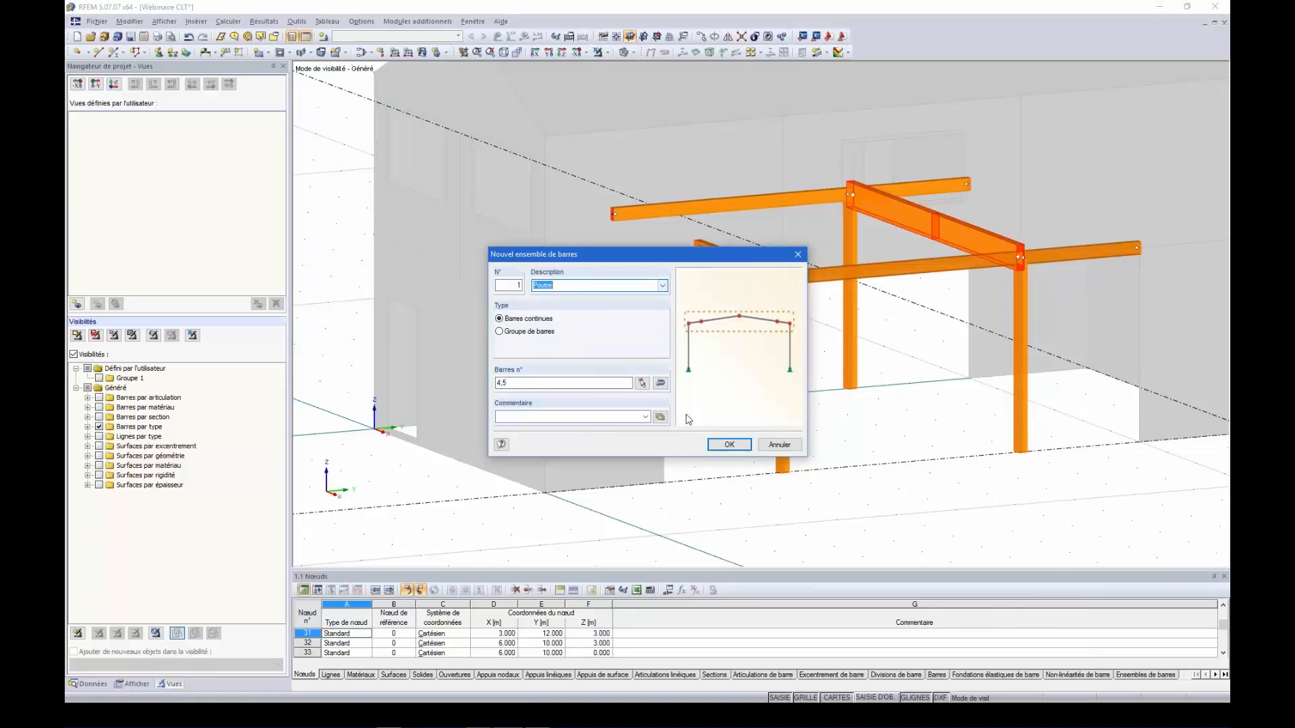
left_click(729, 445)
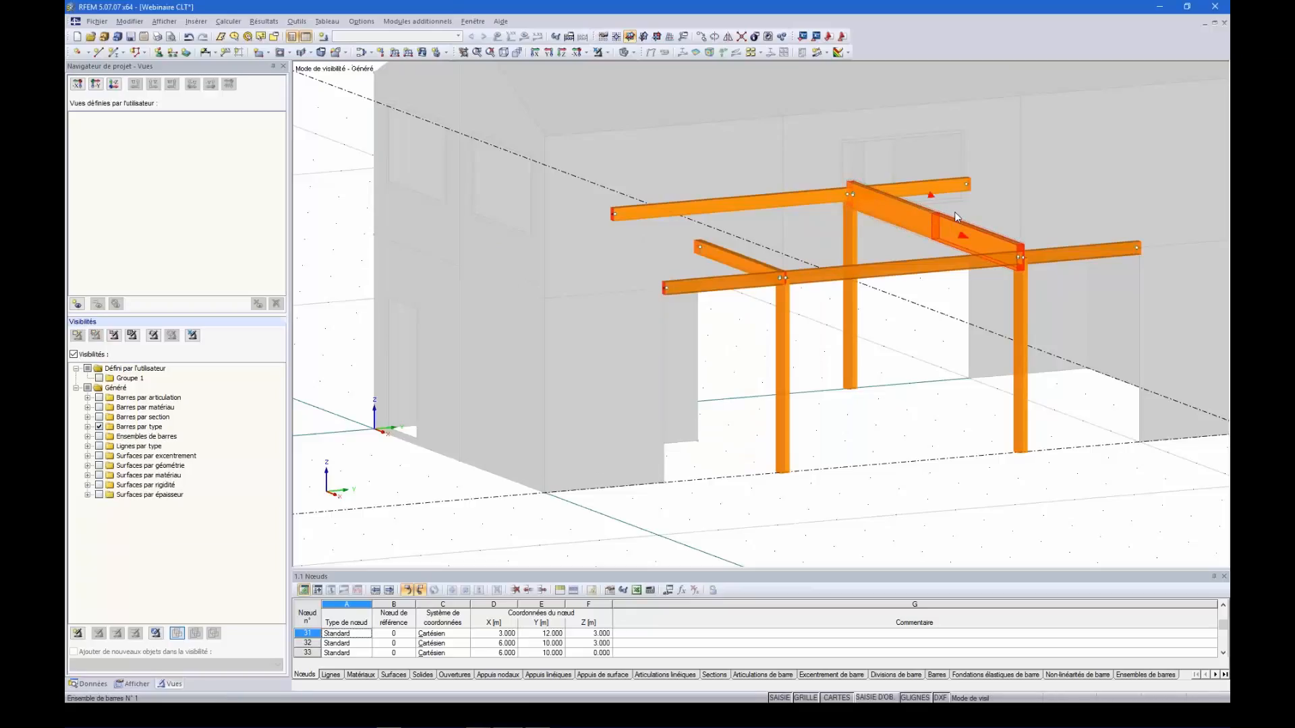
- Cancel the visibility mode so that the whole building model is displayed with the beams and columns
scroll(952, 217, "up", 3)
scroll(947, 220, "down", 2)
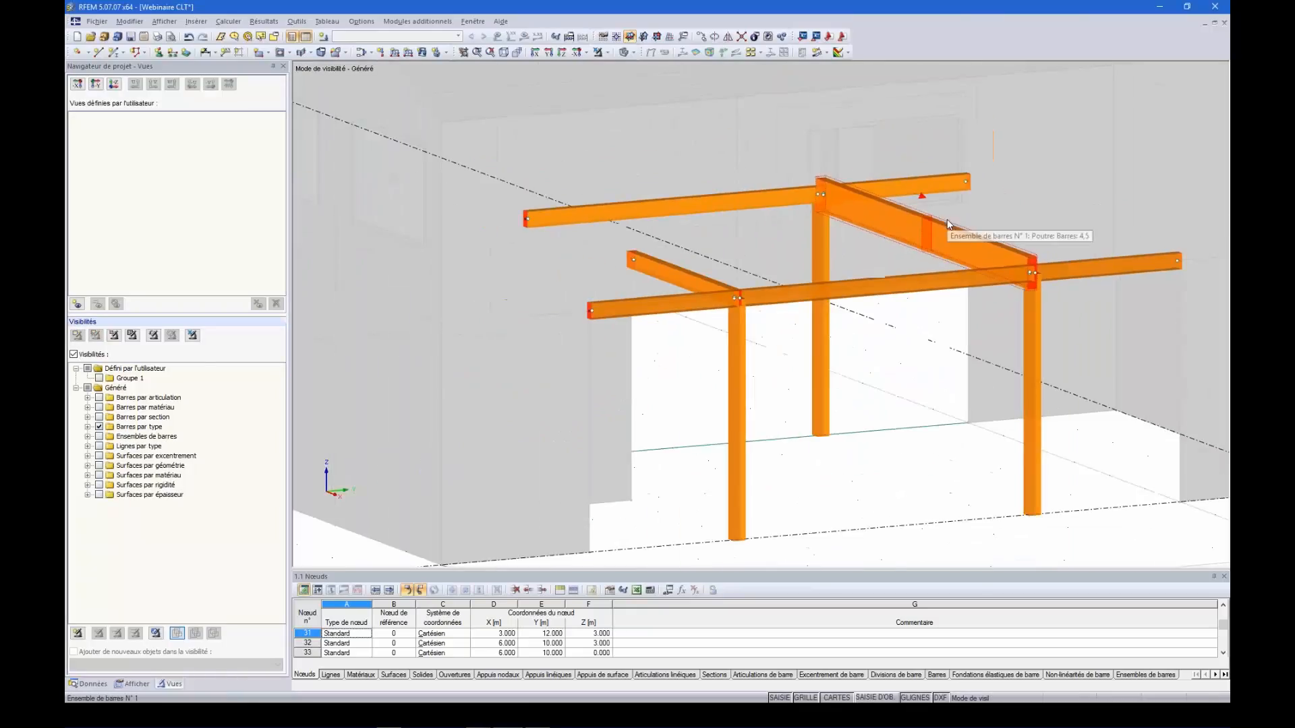
middle_click_drag(913, 442, 827, 424, "ctrl")
scroll(827, 424, "down", 1)
scroll(747, 437, "up", 1)
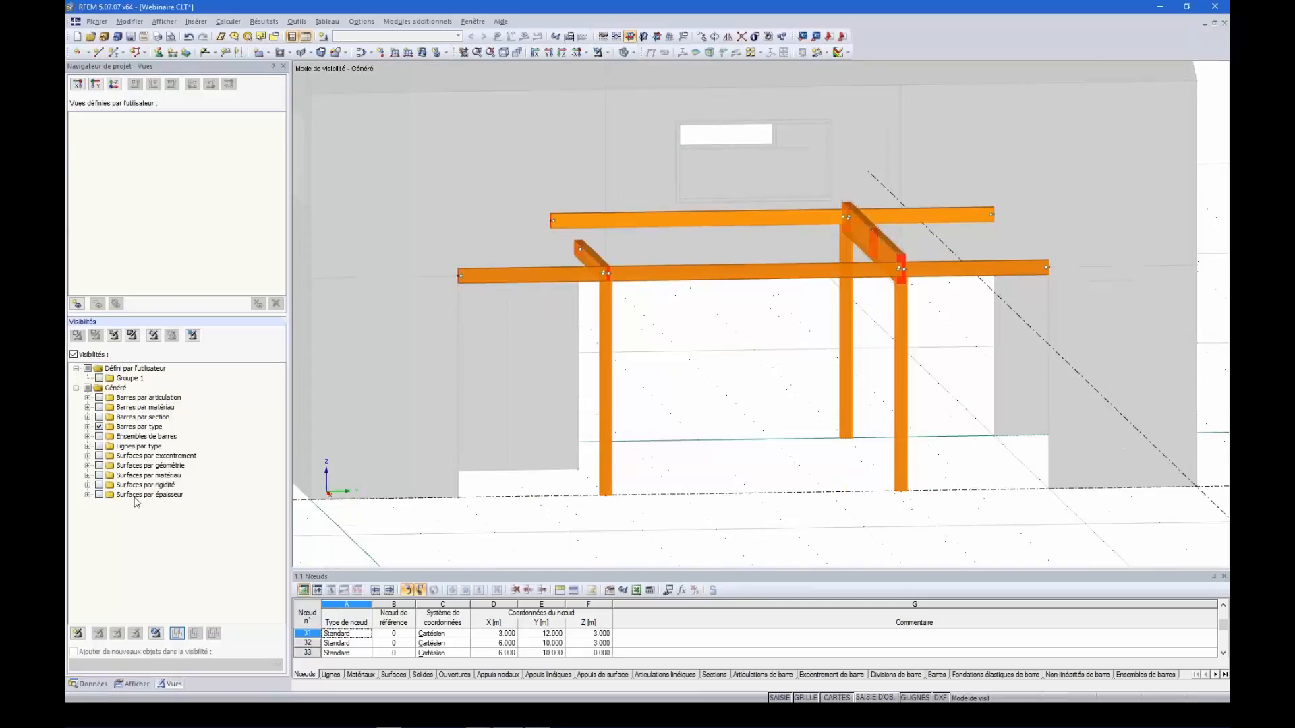
left_click(192, 335)
- Select all the beams and start a new member eccentricity for them, aligning the cross-section at its top centre
middle_click_drag(812, 445, 519, 336, "ctrl")
left_click(474, 293)
middle_click_drag(755, 432, 694, 447, "ctrl")
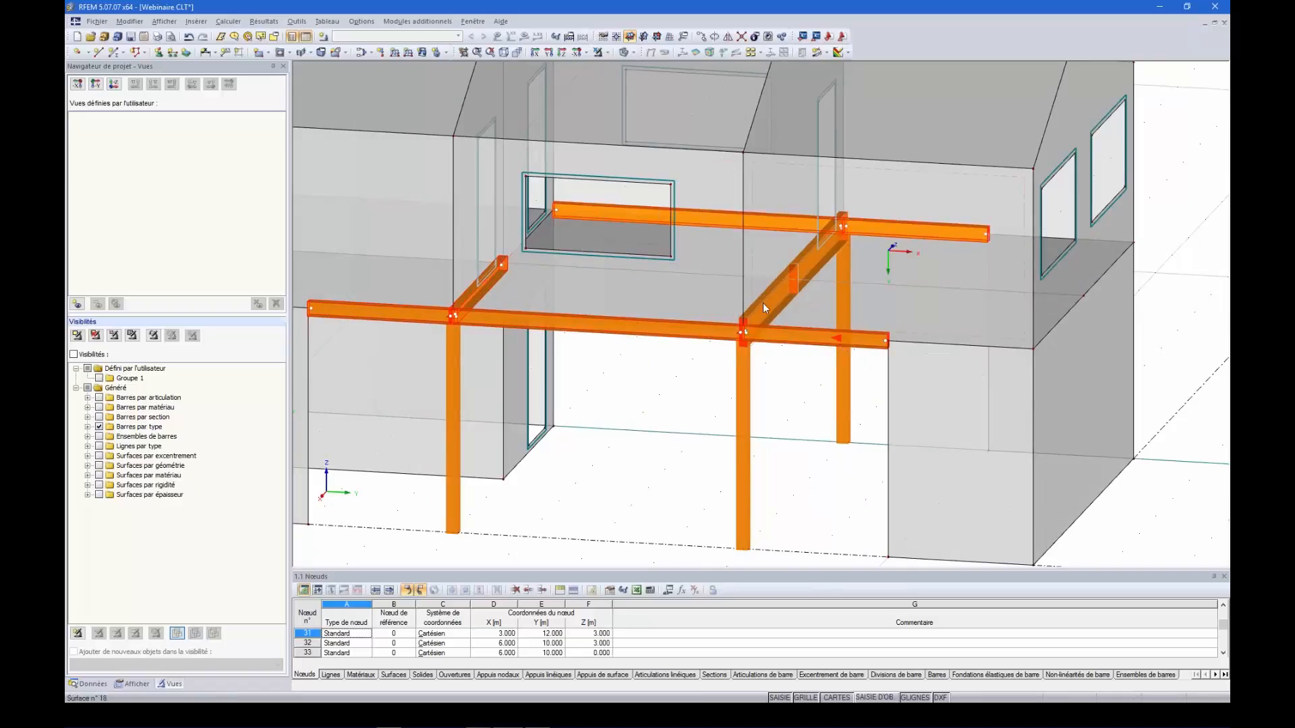
middle_click_drag(758, 435, 791, 330, "ctrl")
middle_click_drag(795, 448, 751, 180, "ctrl")
middle_click_drag(763, 286, 562, 406, "ctrl")
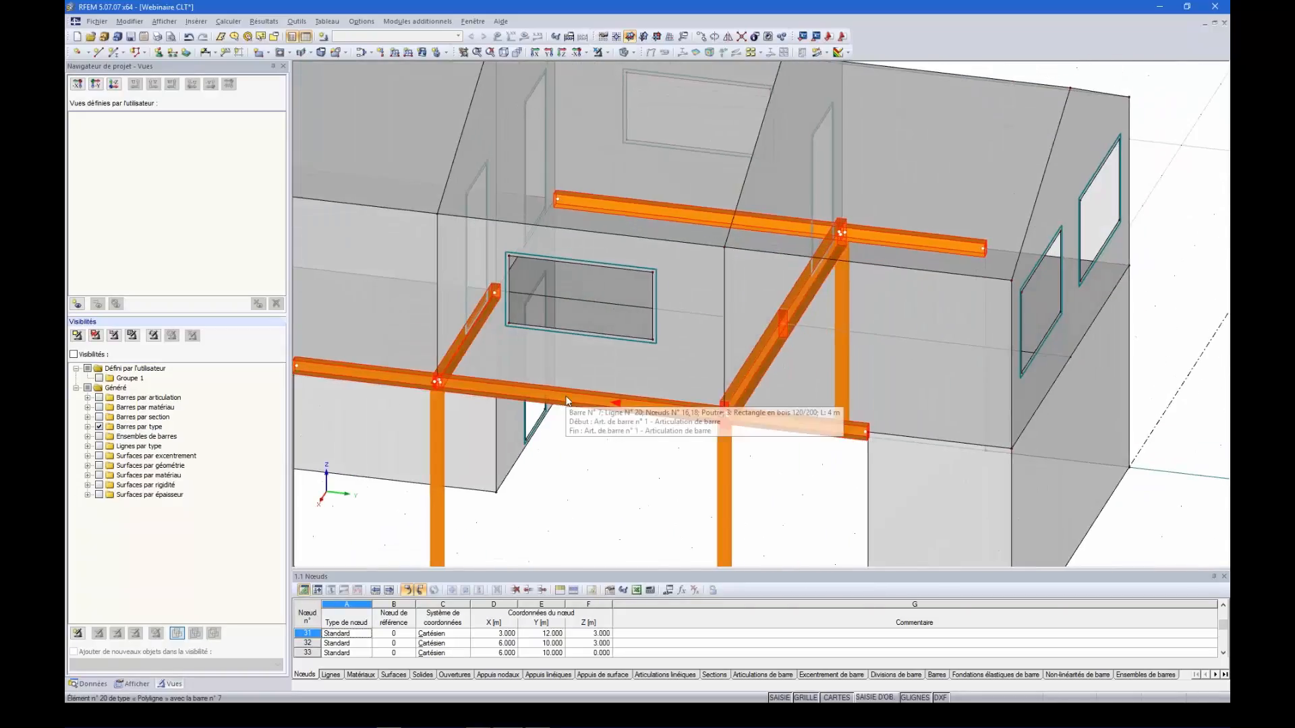
right_click(567, 399)
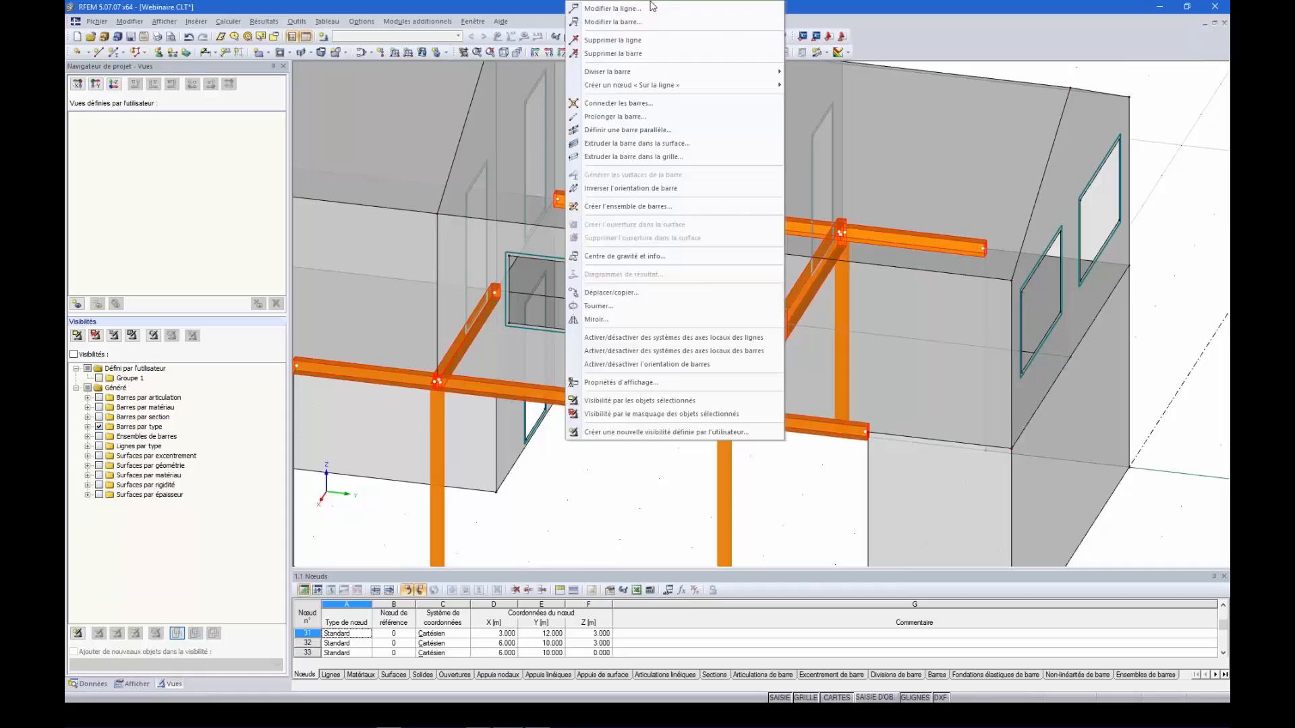
left_click(622, 23)
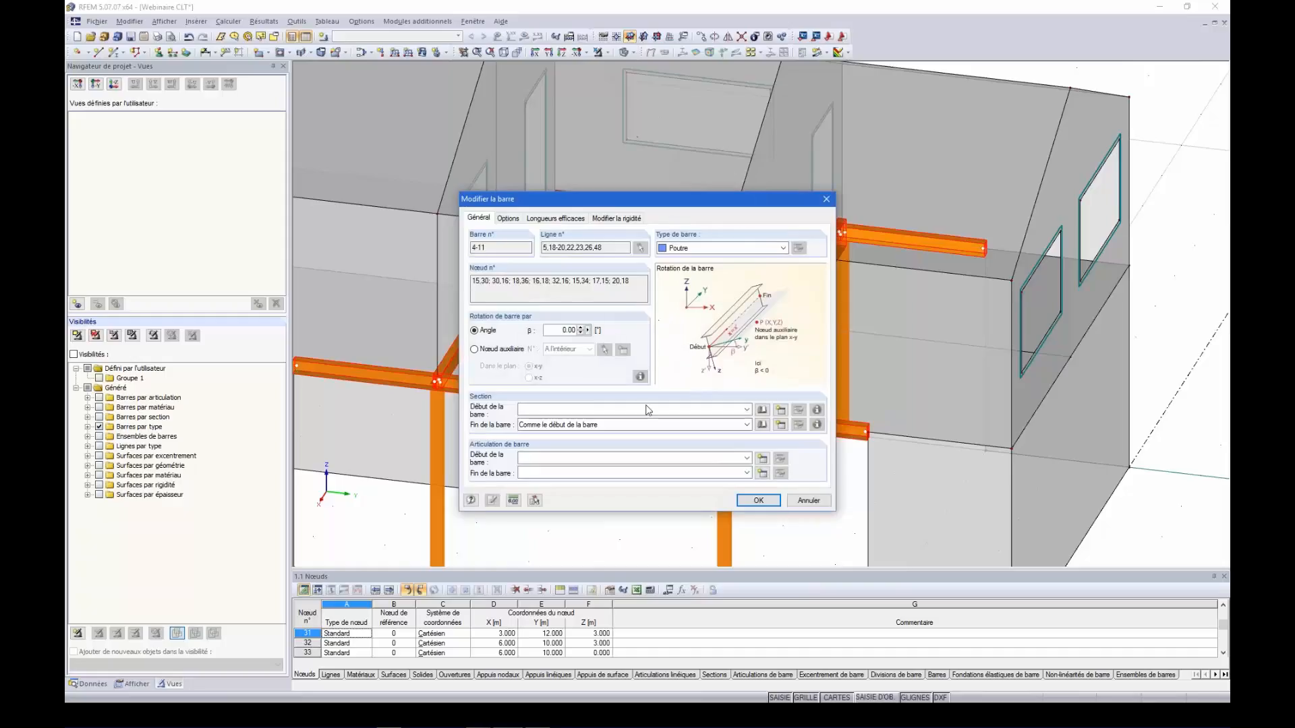
left_click(507, 218)
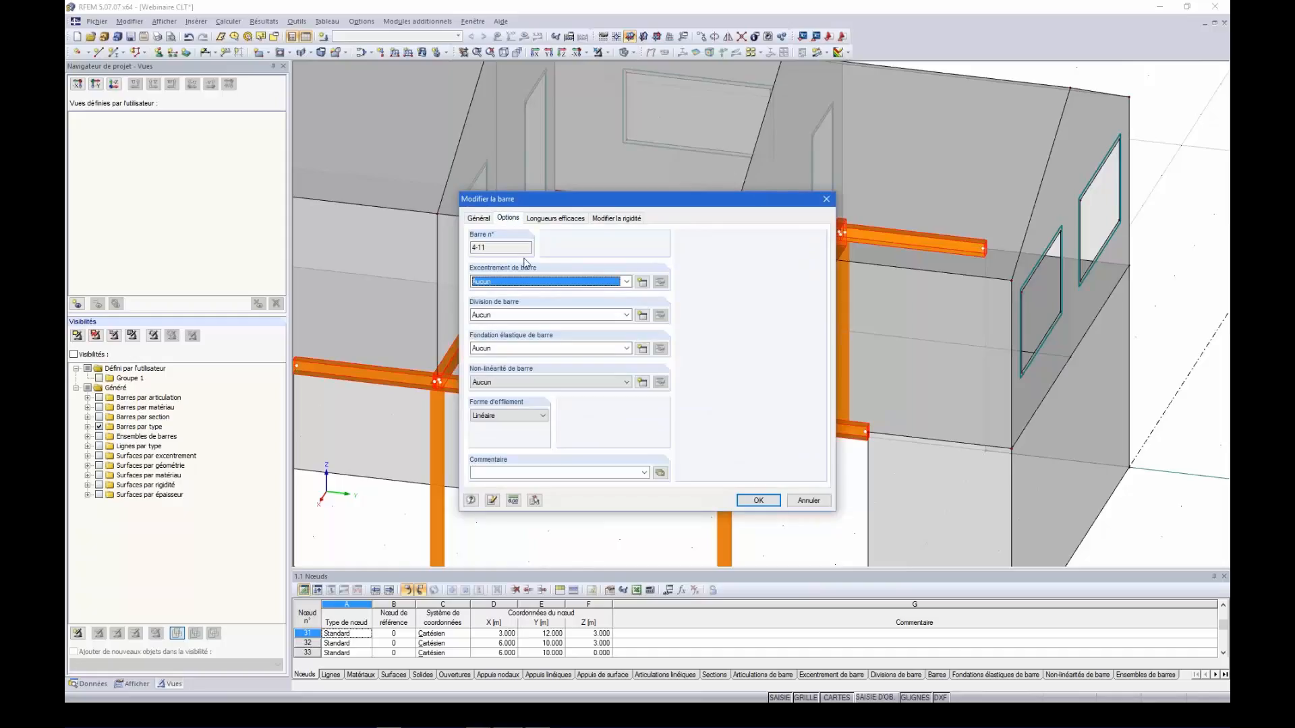
left_click(643, 282)
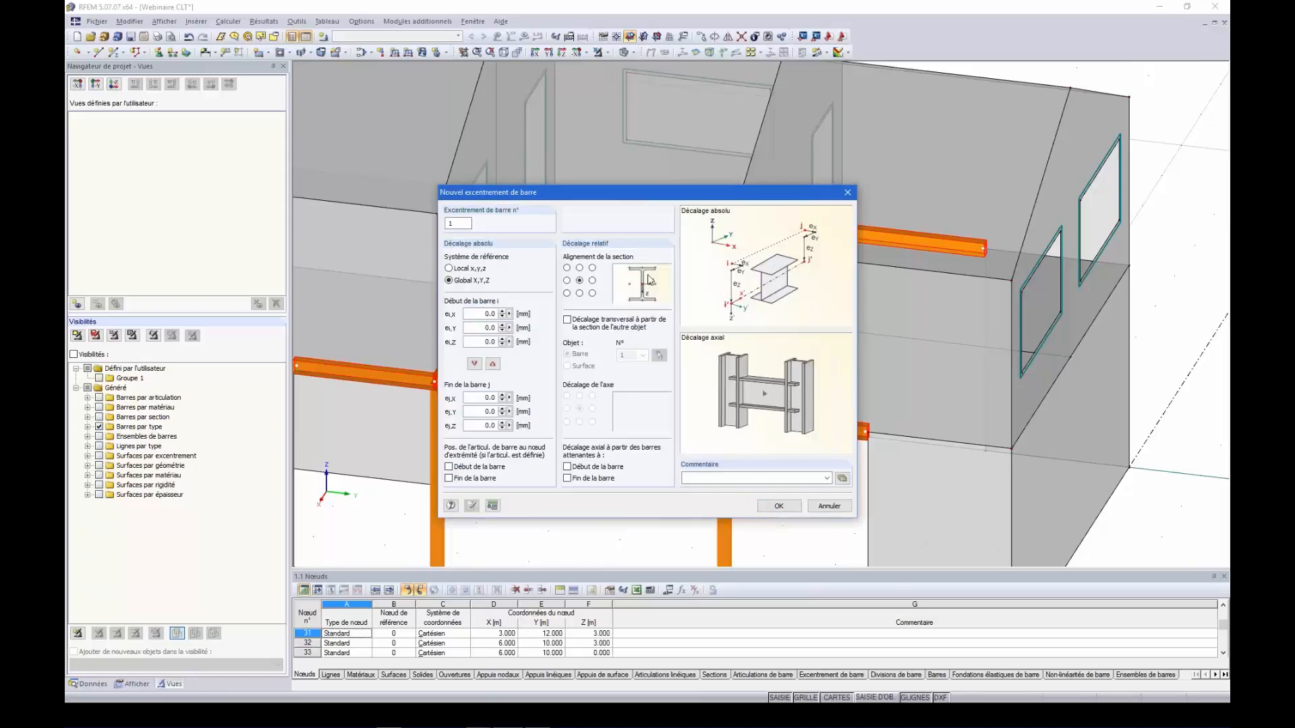
left_click(579, 269)
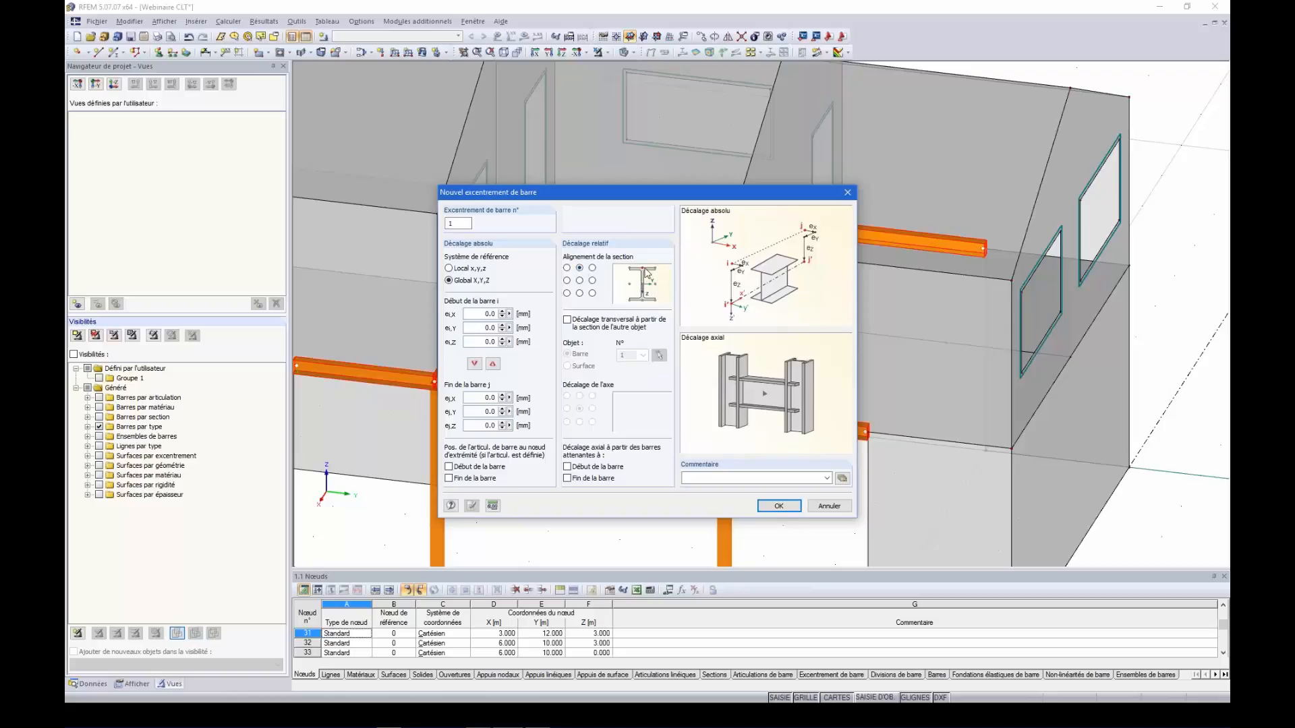
- Offset the eccentricity transversely from the bottom of floor surface 15 and apply it to the selected beams
left_click(568, 321)
left_click(567, 366)
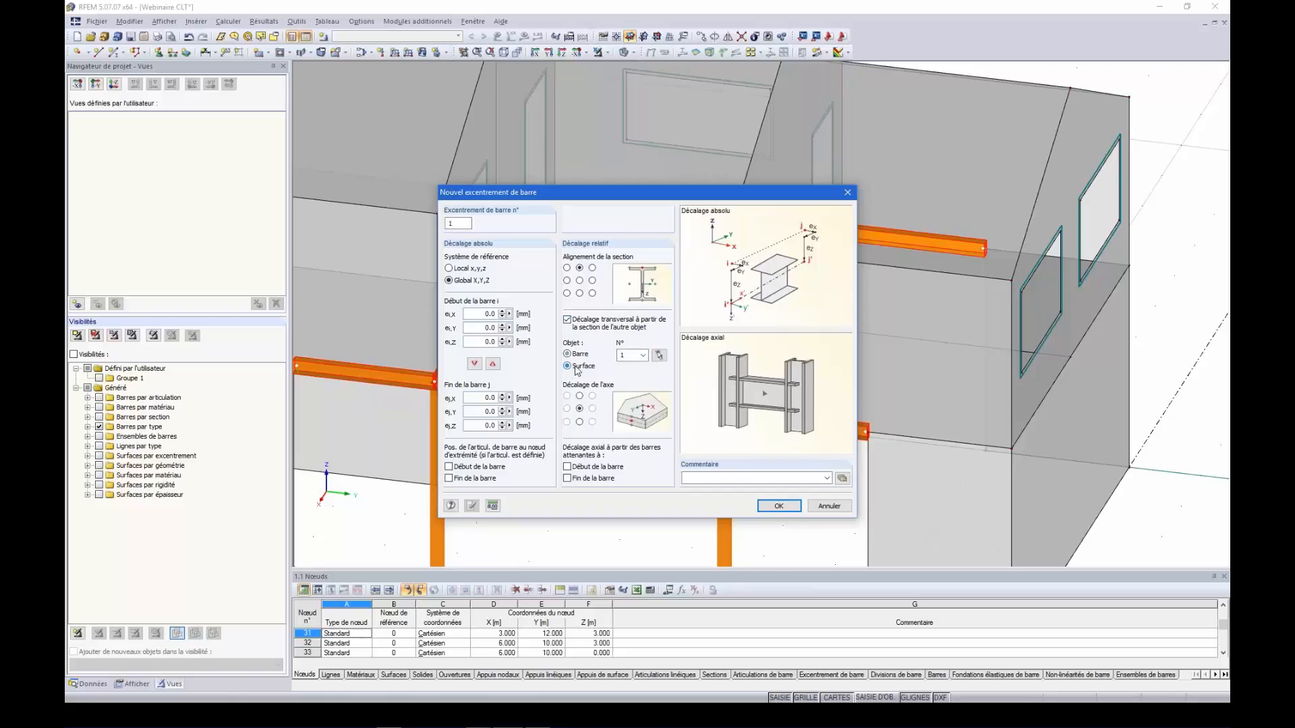
left_click(659, 355)
middle_click_drag(584, 314, 648, 309, "ctrl")
left_click(715, 328)
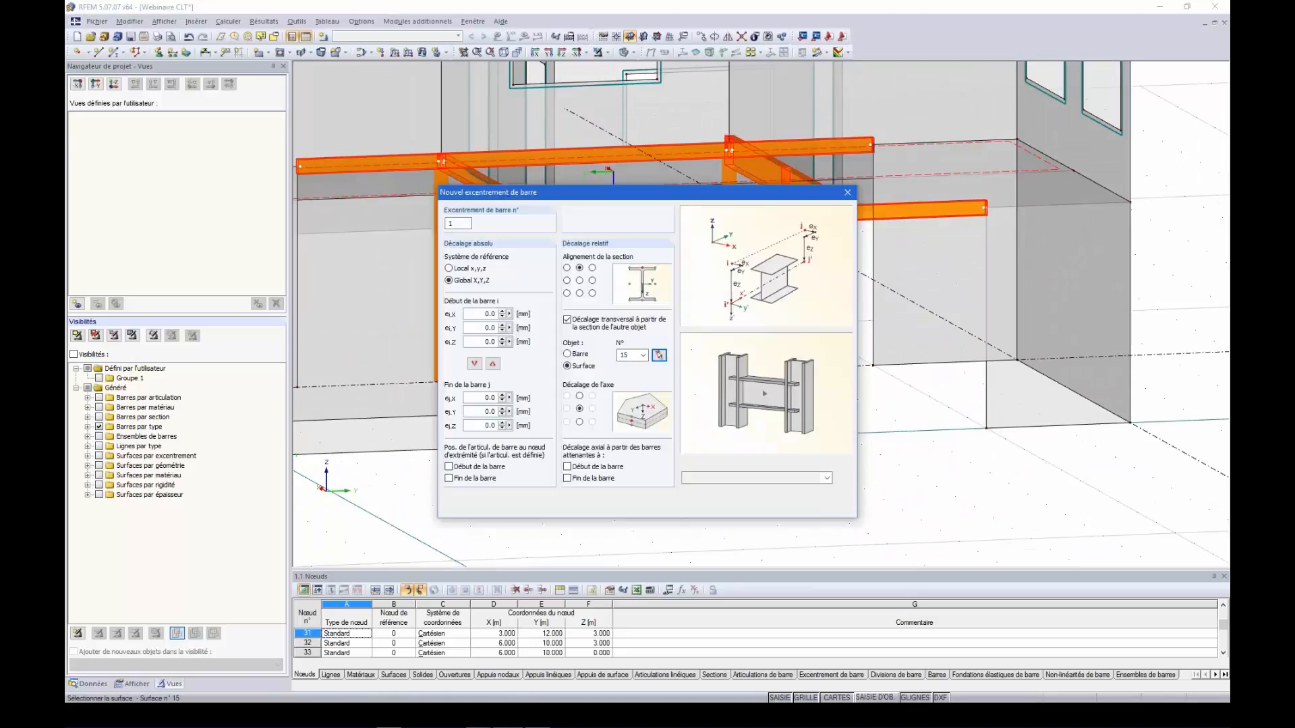
left_click(580, 422)
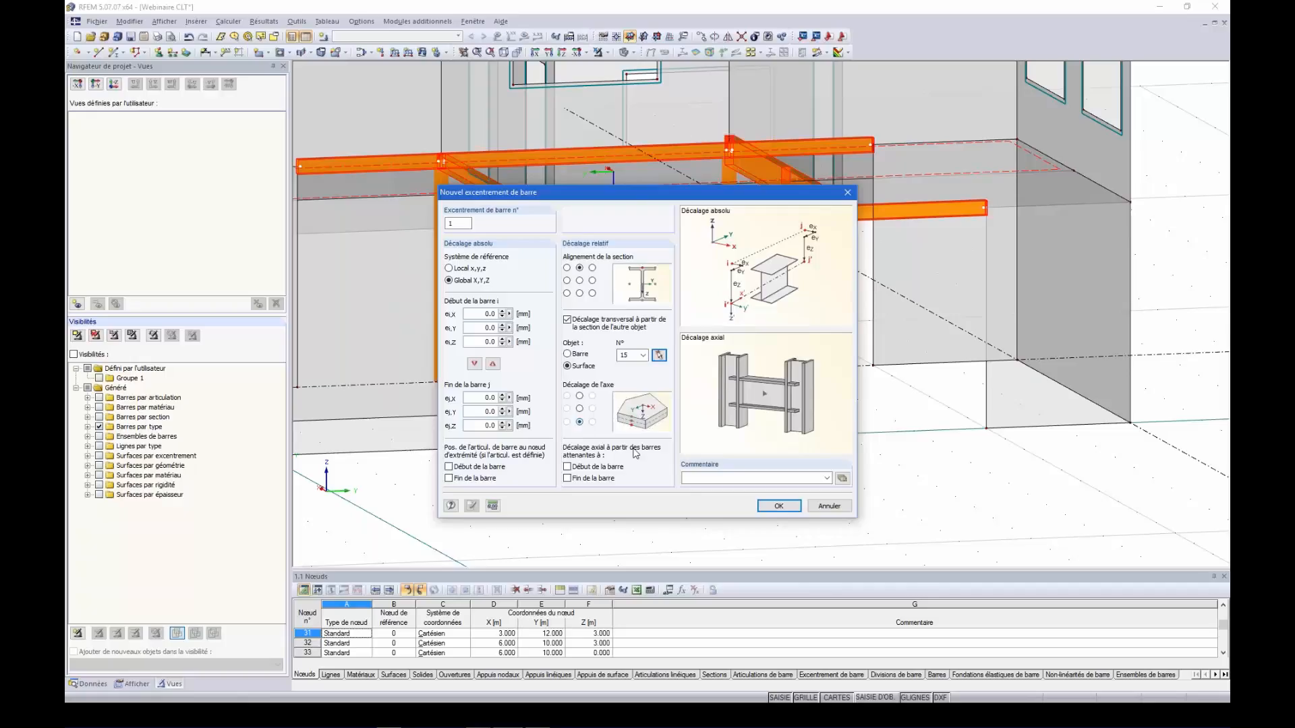
left_click(774, 507)
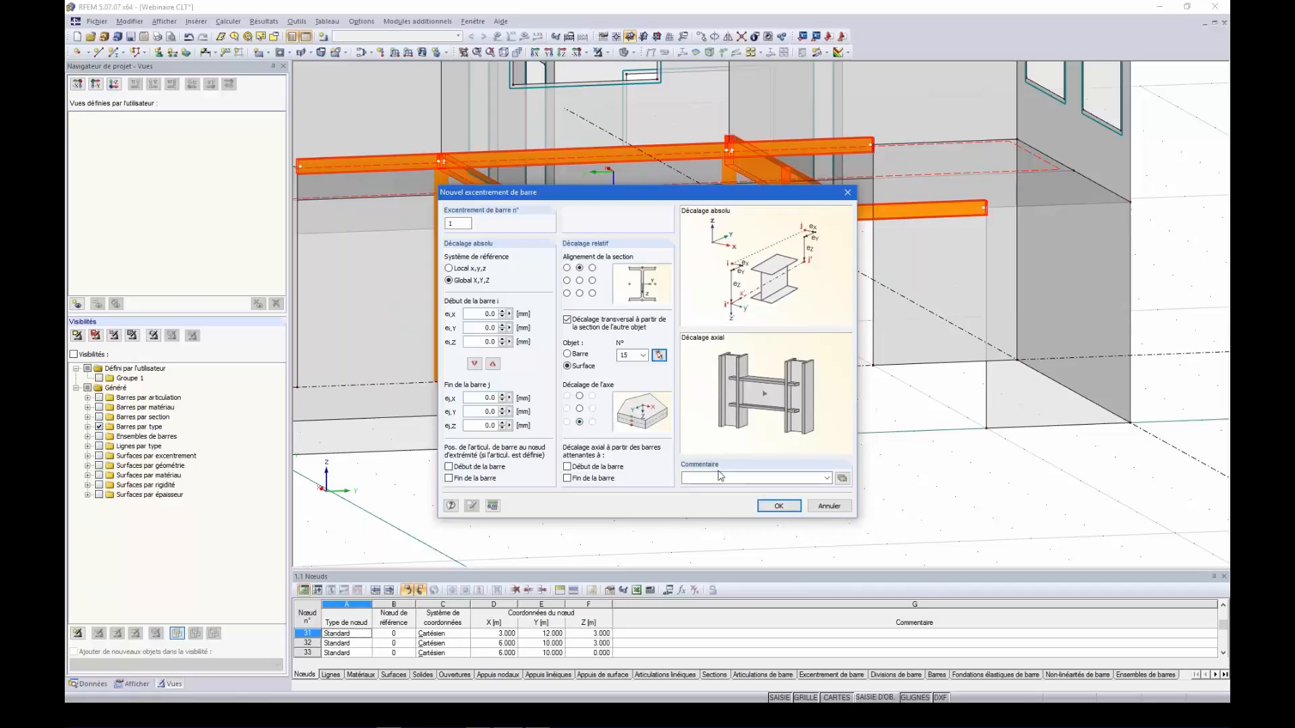
left_click(779, 507)
left_click(763, 502)
- Display the model in opaque solid rendering with the surfaces filled including their thickness
mouse_move(700, 434)
middle_mouse_down("ctrl")
mouse_move(671, 441)
mouse_move(711, 447)
middle_mouse_up("ctrl")
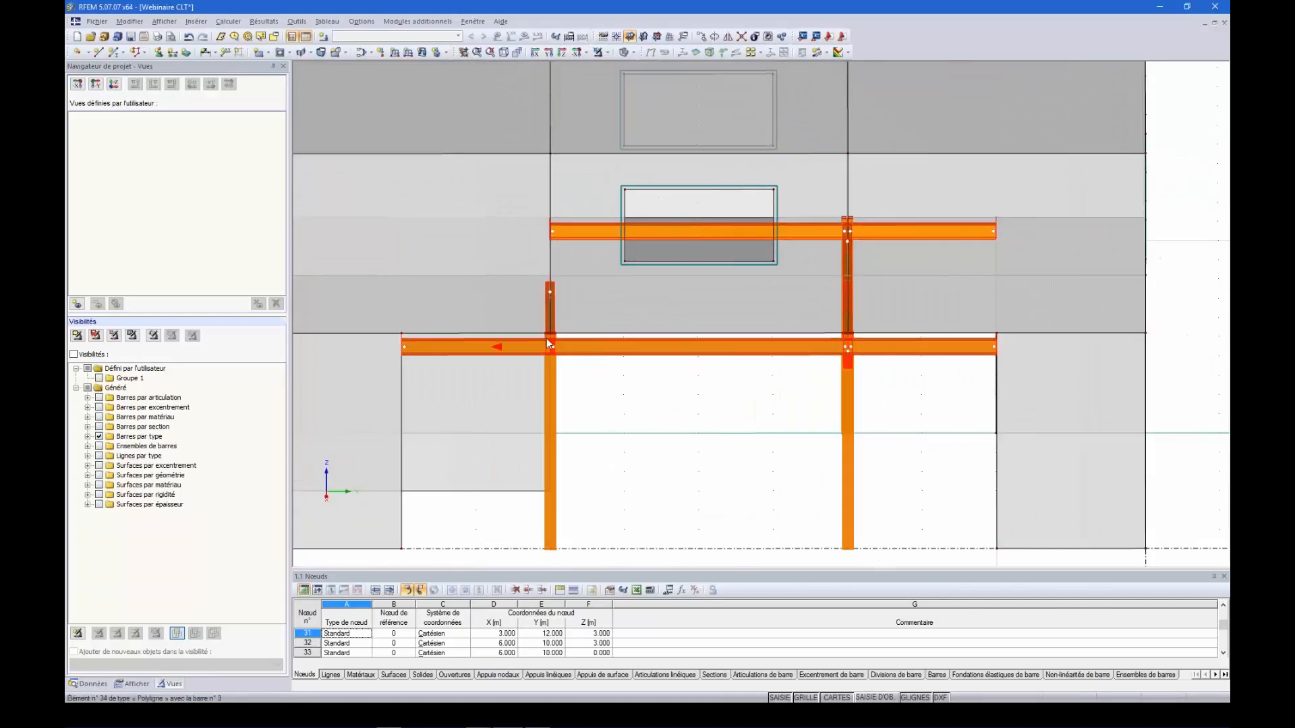
middle_click_drag(1070, 443, 633, 466, "ctrl")
scroll(634, 466, "down", 3)
left_click(144, 683)
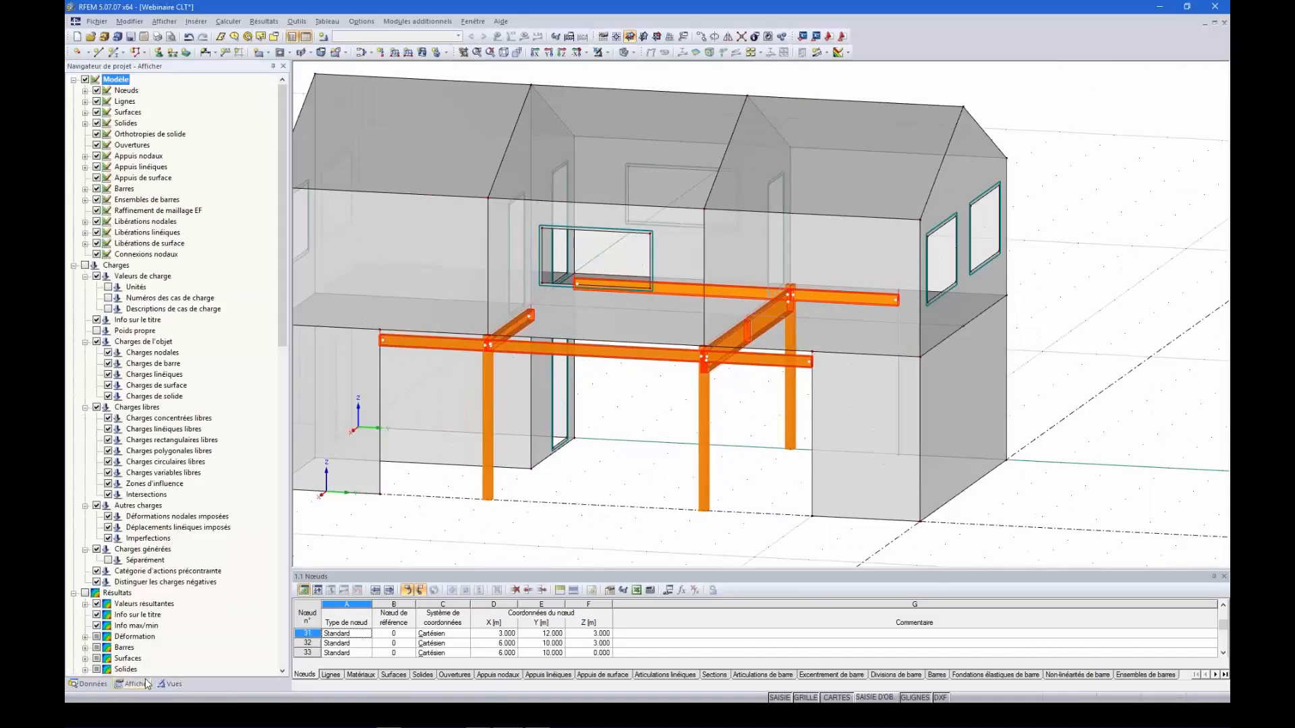
scroll(196, 497, "down", 15)
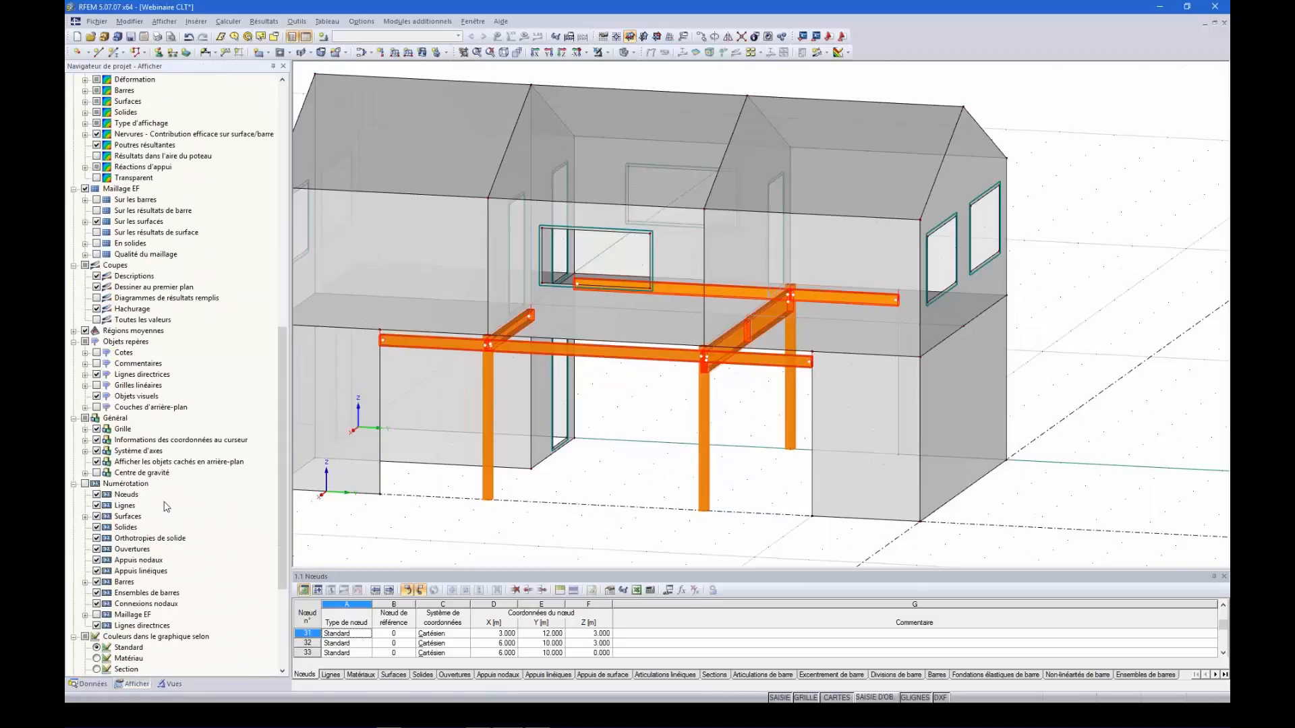
scroll(164, 494, "down", 2)
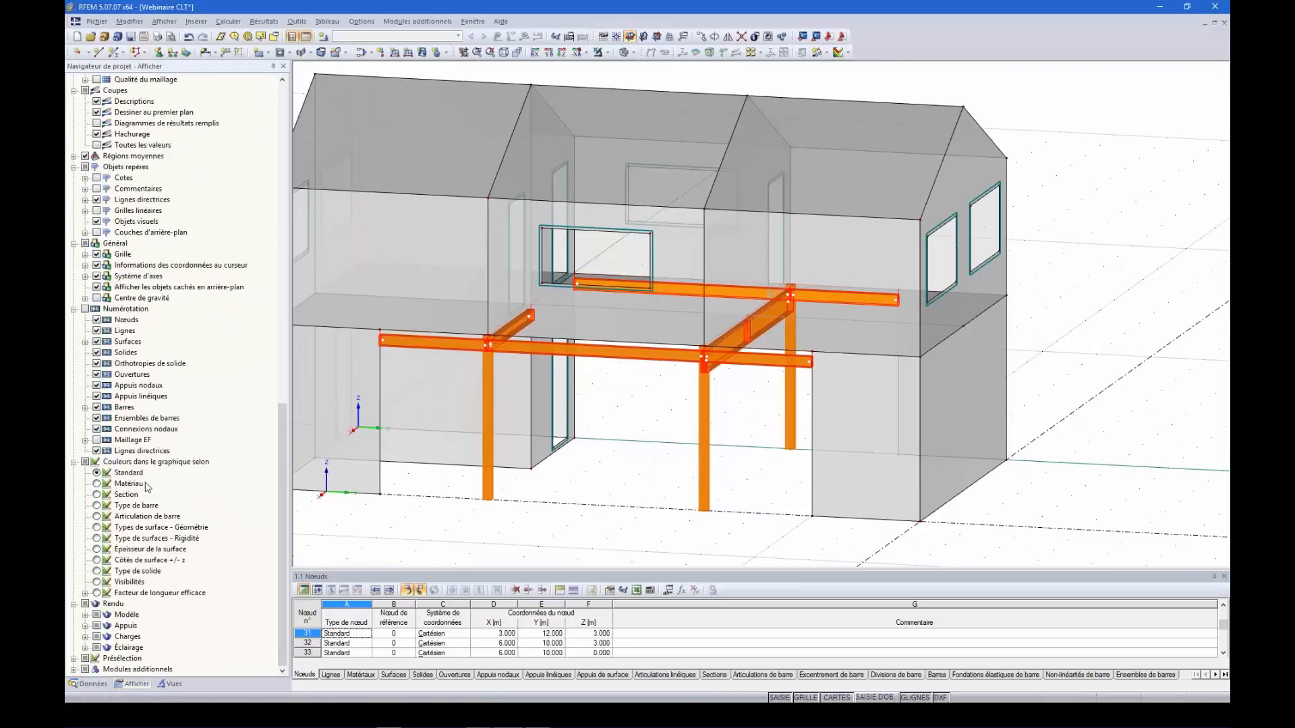
left_click(86, 615)
left_click(97, 637)
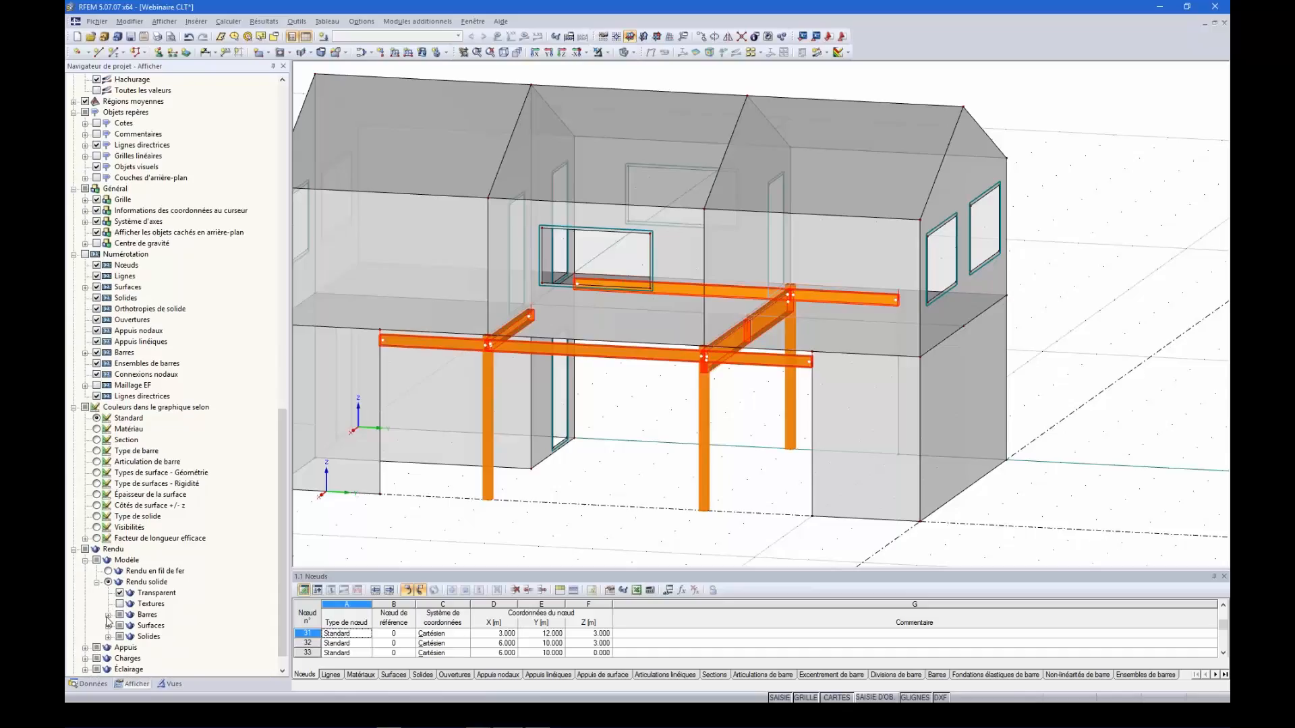
left_click(108, 626)
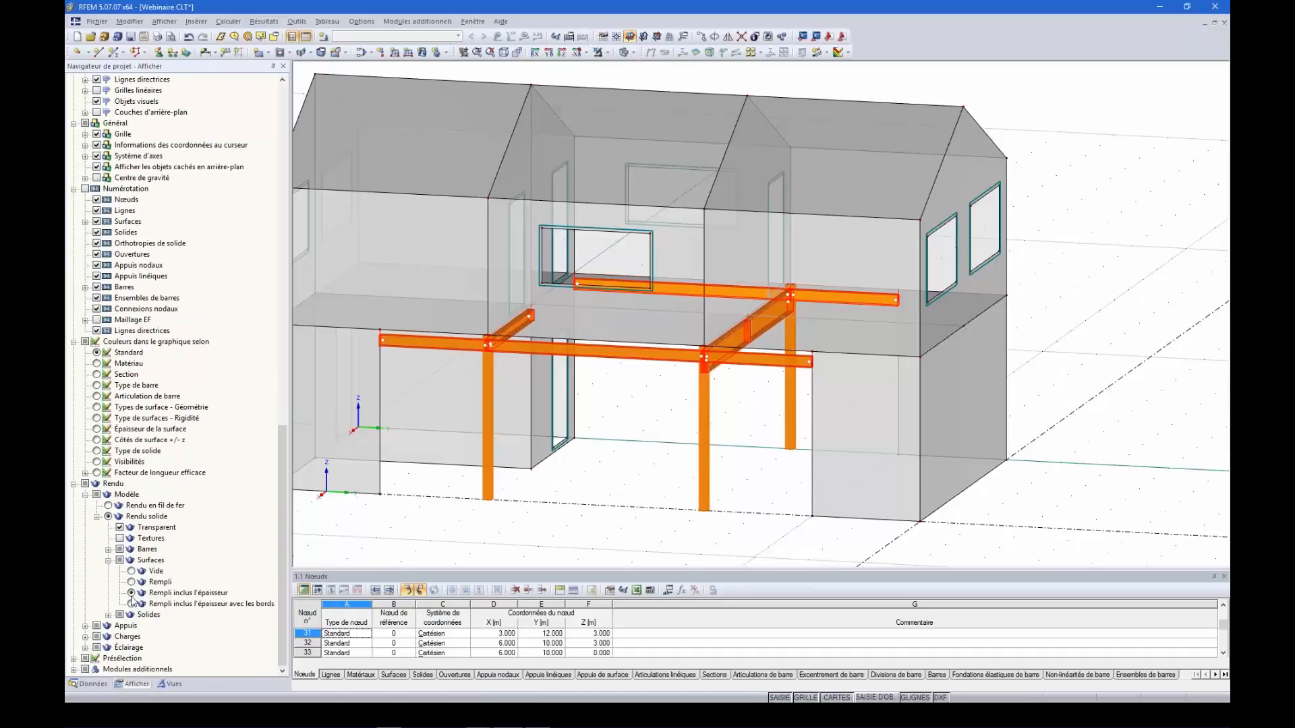
left_click(625, 52)
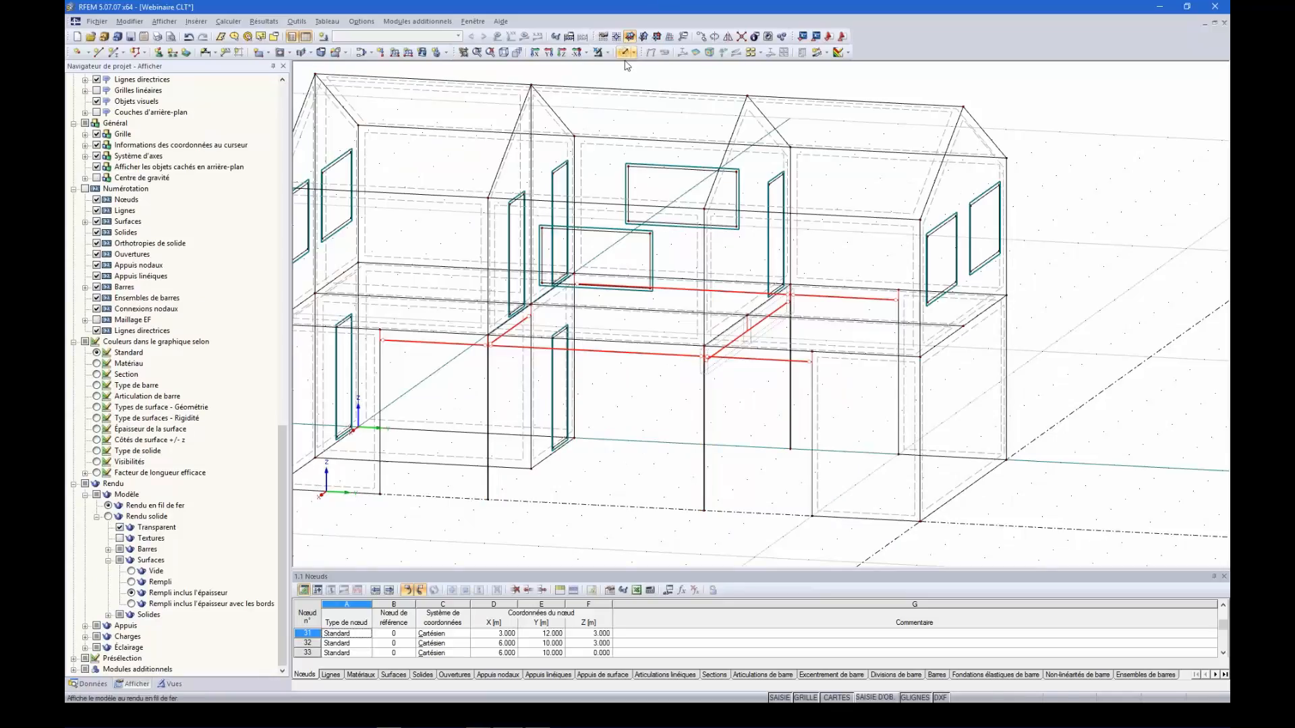
left_click(625, 52)
- Inspect the beams under the floor slab, and set the surface rendering to plain fill without thickness
scroll(637, 397, "up", 2)
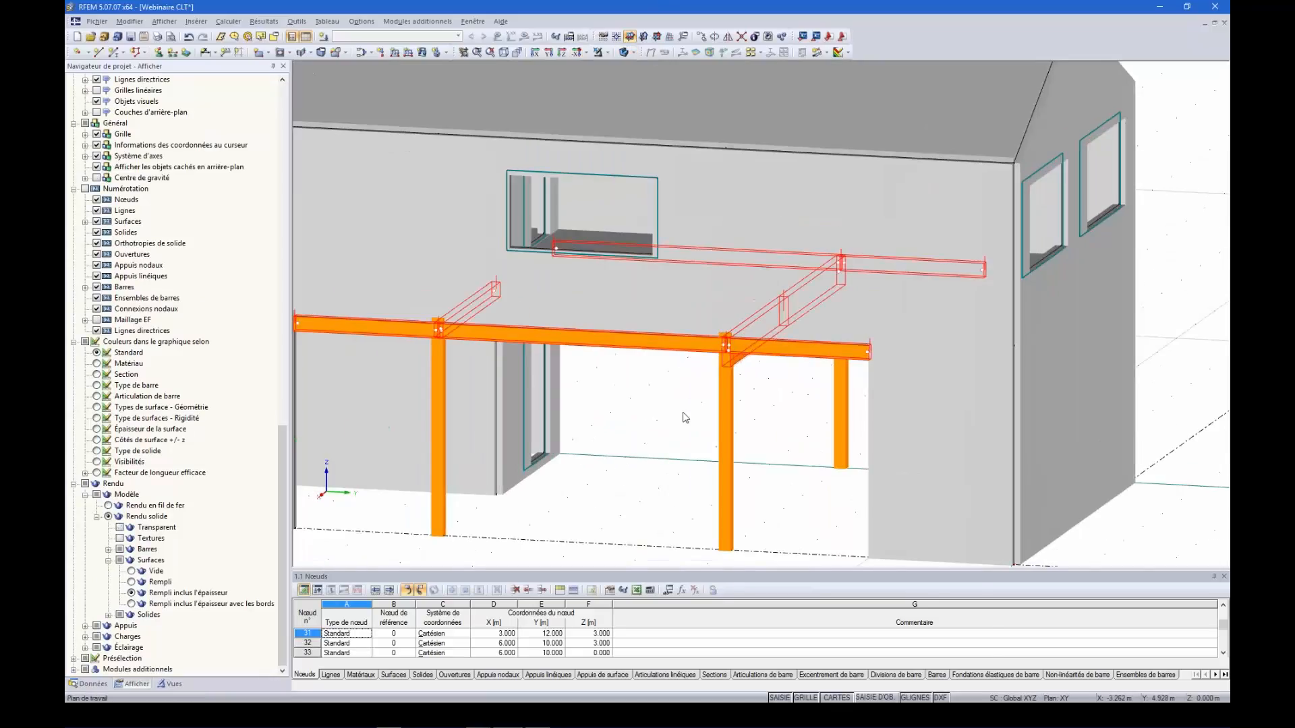
middle_click_drag(638, 397, 596, 417, "ctrl")
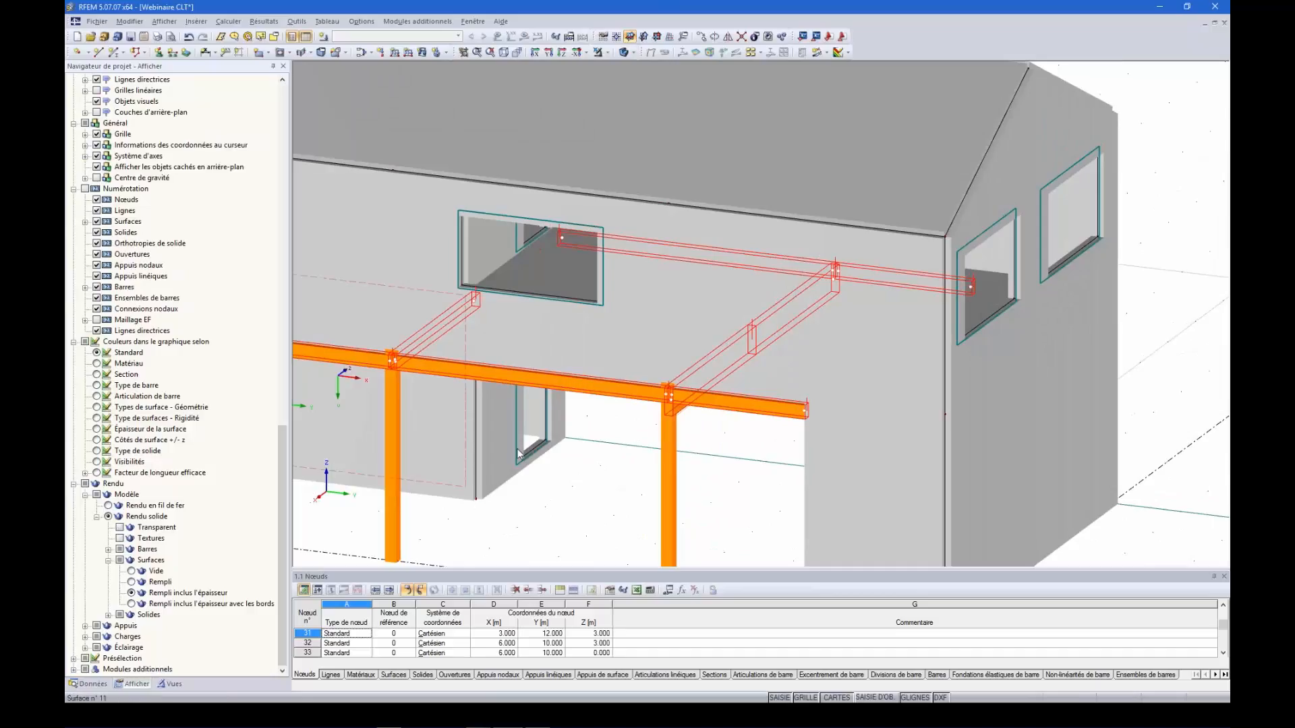
middle_click_drag(499, 341, 727, 371, "ctrl")
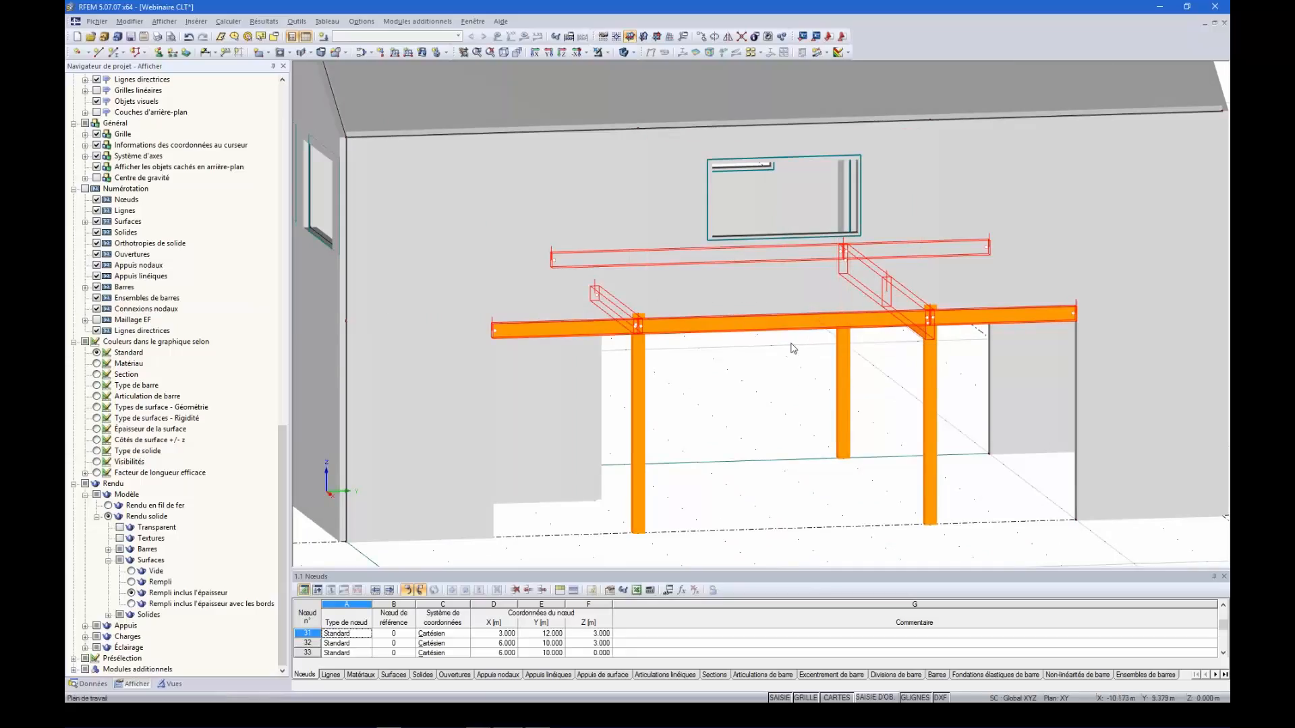
middle_click_drag(802, 399, 801, 431, "ctrl")
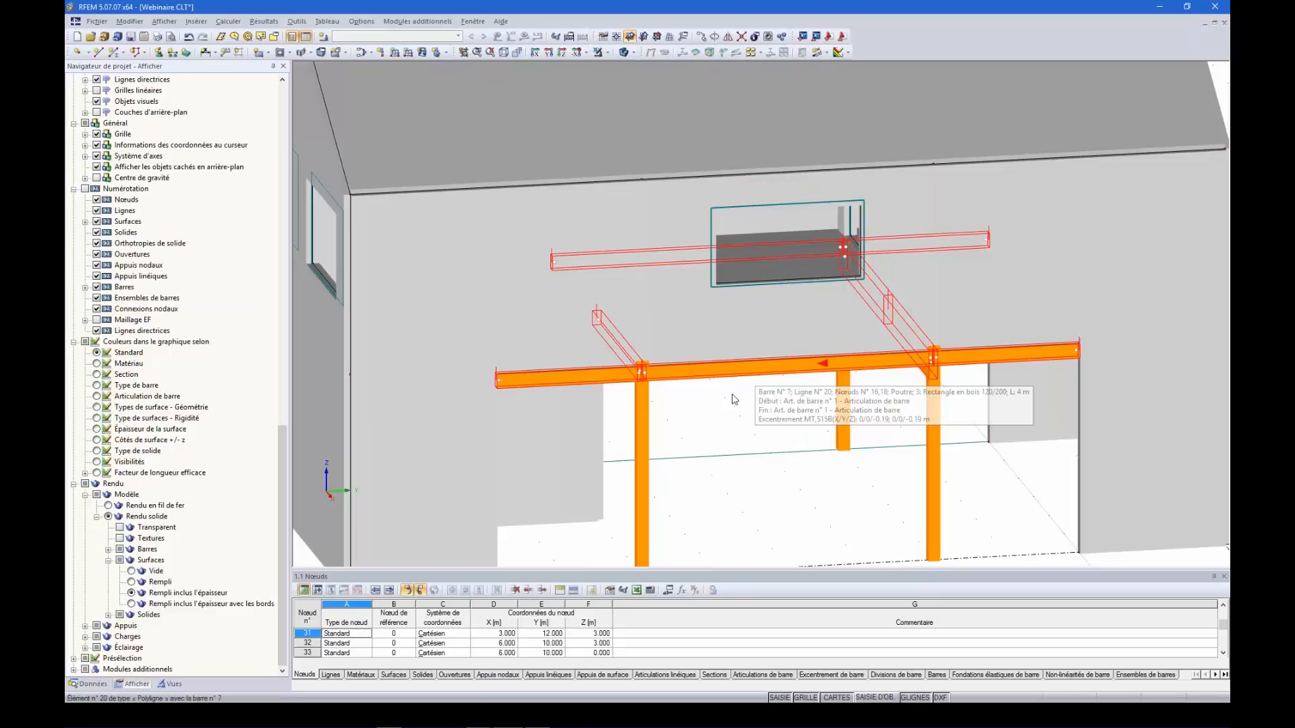
mouse_move(785, 427)
middle_mouse_down("ctrl")
mouse_move(772, 445)
mouse_move(762, 435)
middle_mouse_up("ctrl")
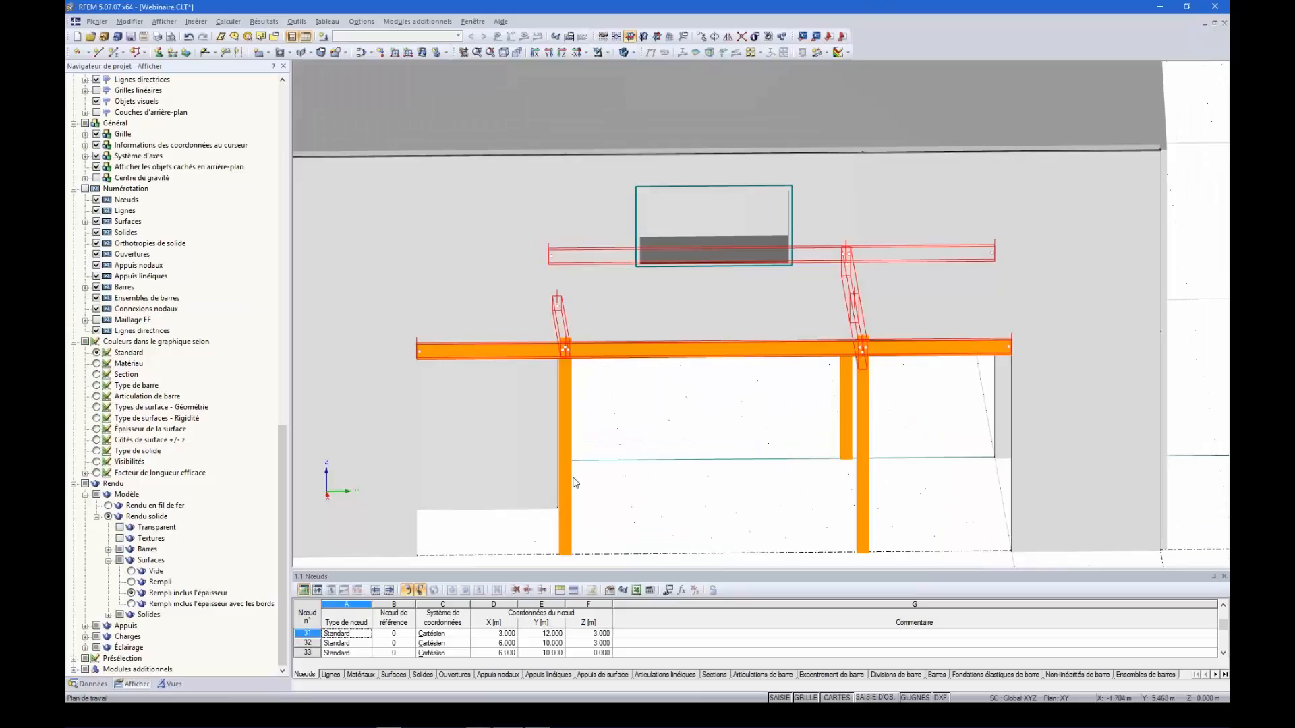
left_click(132, 581)
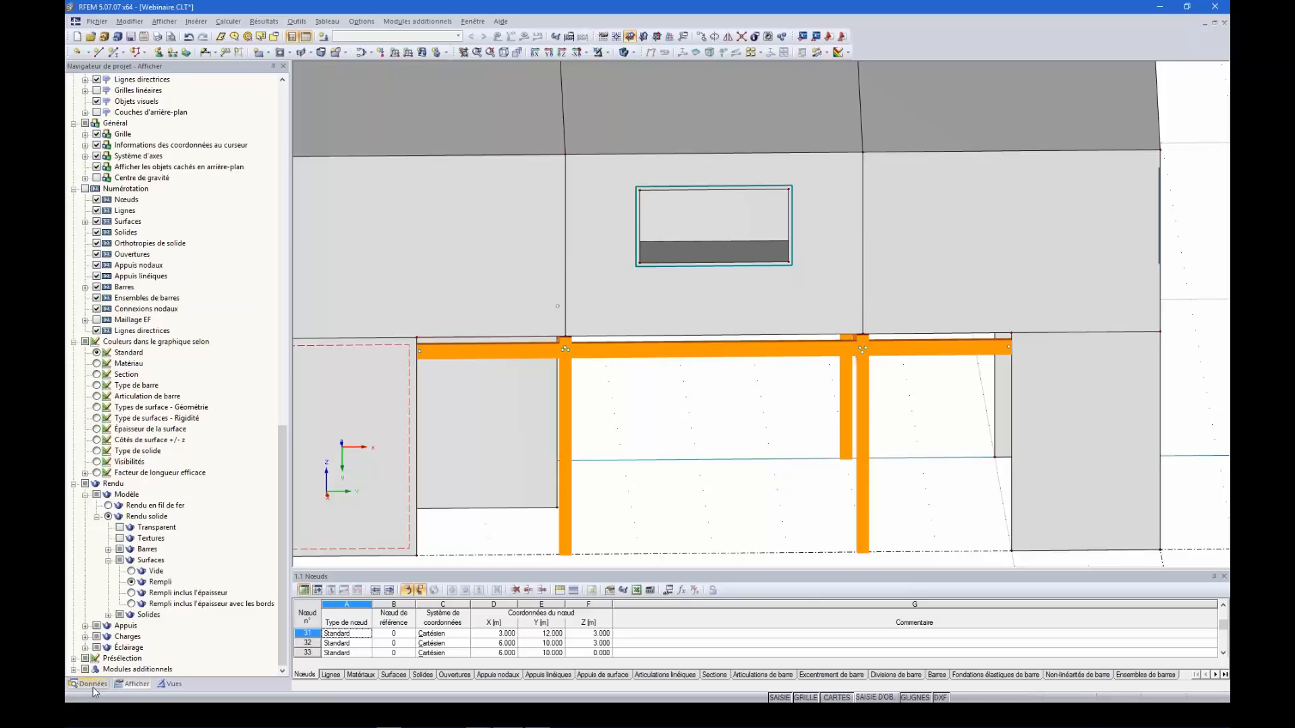
- Select the base nodes of the three columns and start a new nodal support of type Articulé on them
left_click(94, 683)
scroll(717, 466, "down", 5)
middle_click_drag(739, 474, 746, 439, "ctrl")
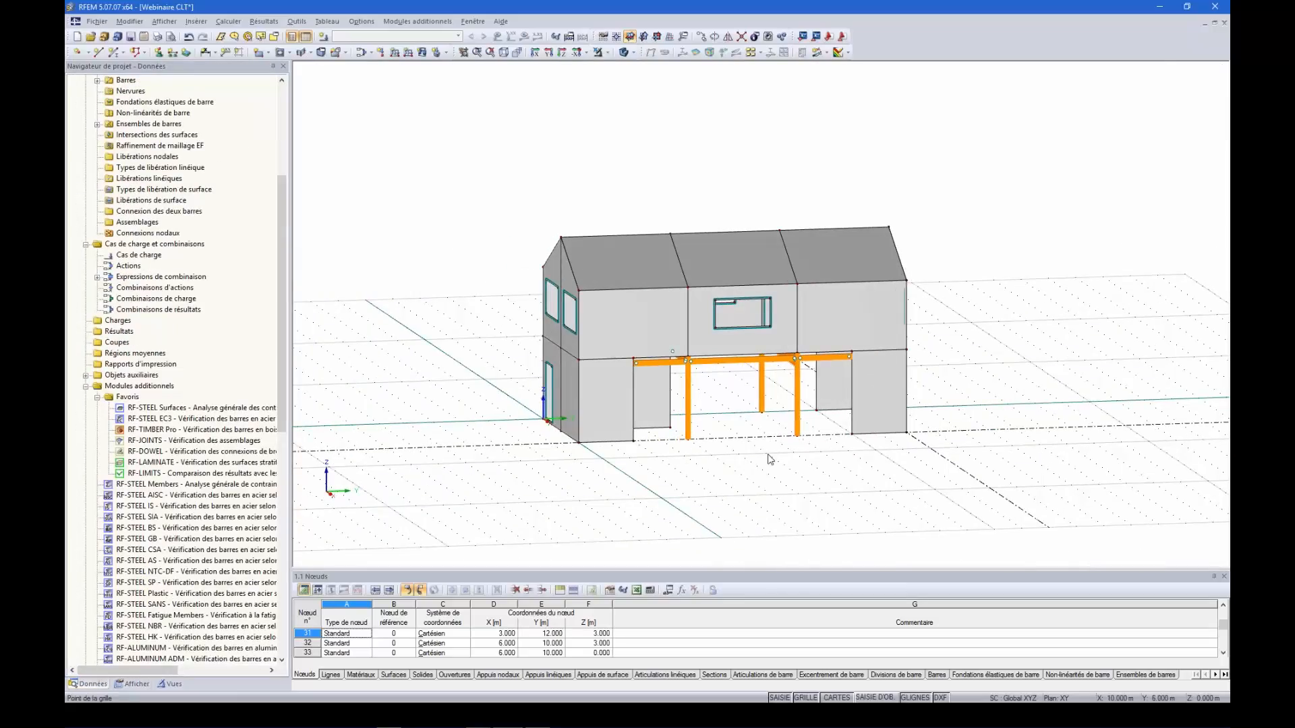
middle_click_drag(739, 411, 761, 409, "ctrl")
left_click_drag(688, 402, 754, 465)
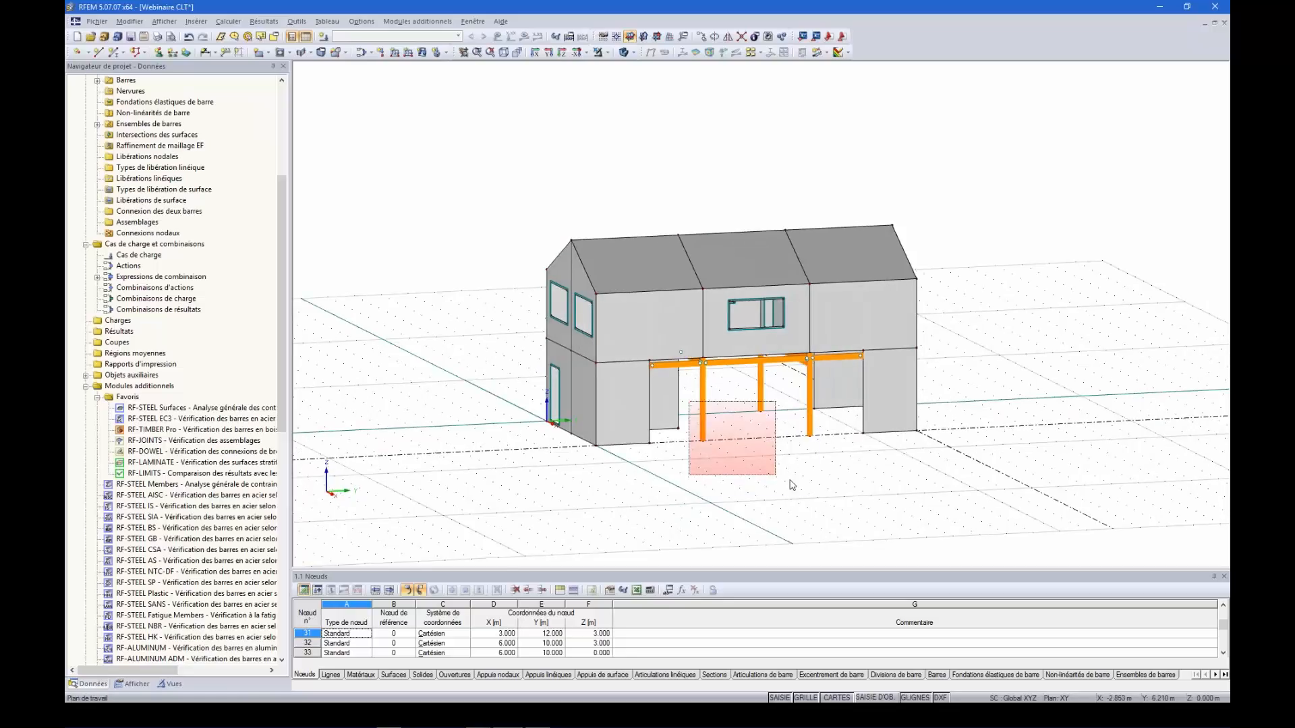
middle_click_drag(795, 479, 782, 485, "ctrl")
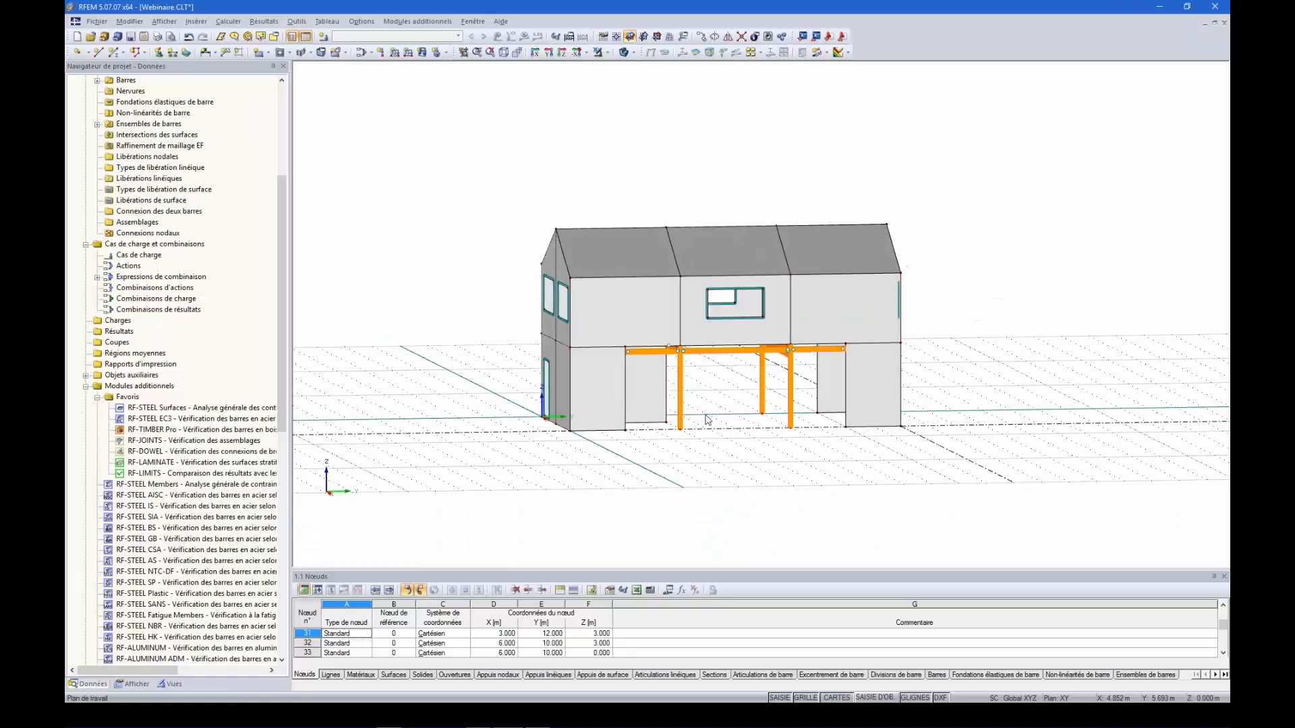
left_click_drag(668, 395, 809, 481)
left_click(161, 54)
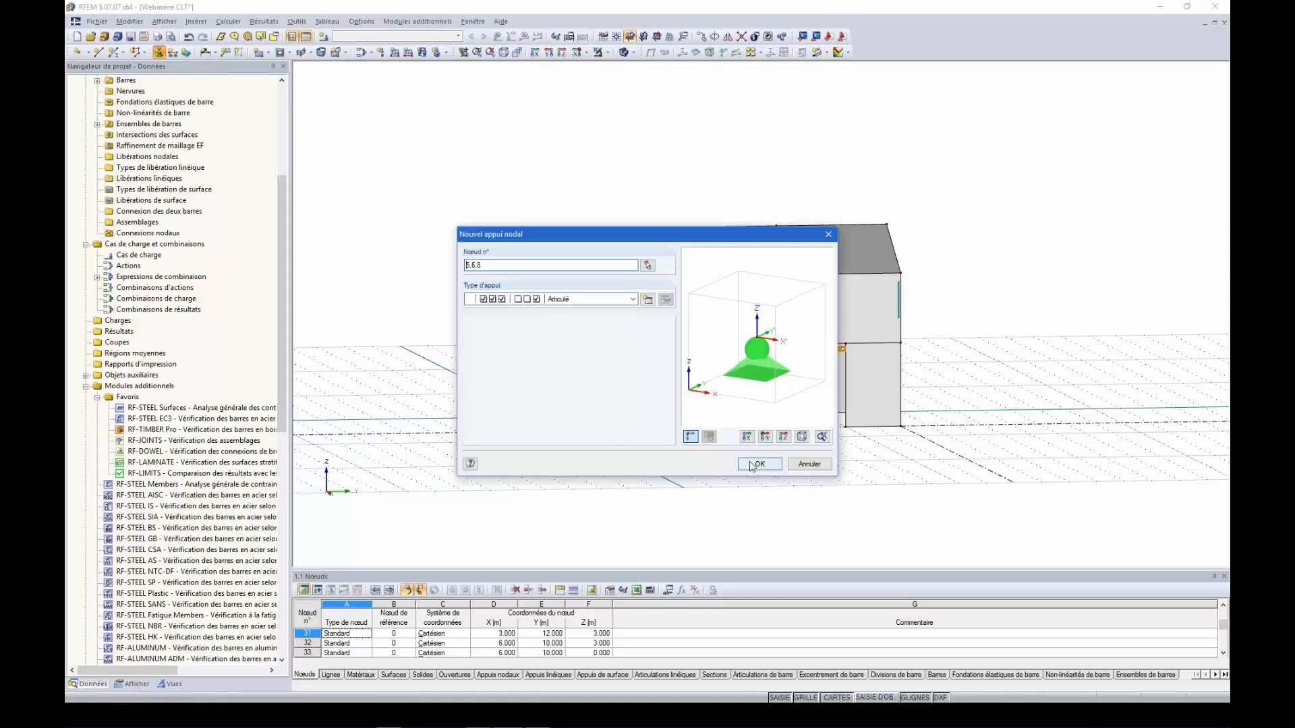
- Assign Articulé nodal supports to nodes 5, 6 and 8, and check the support conditions of the created support type
left_click(759, 465)
middle_click_drag(745, 488, 787, 498)
double_click(719, 457)
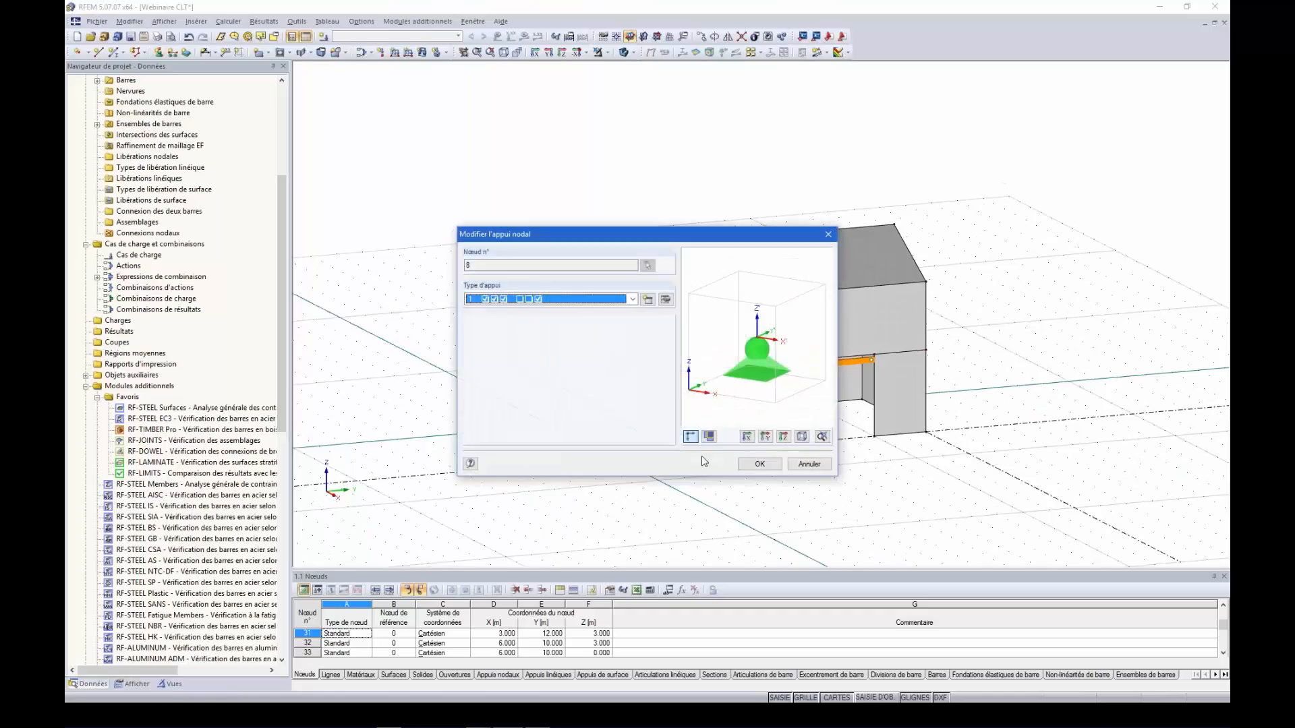
left_click(666, 300)
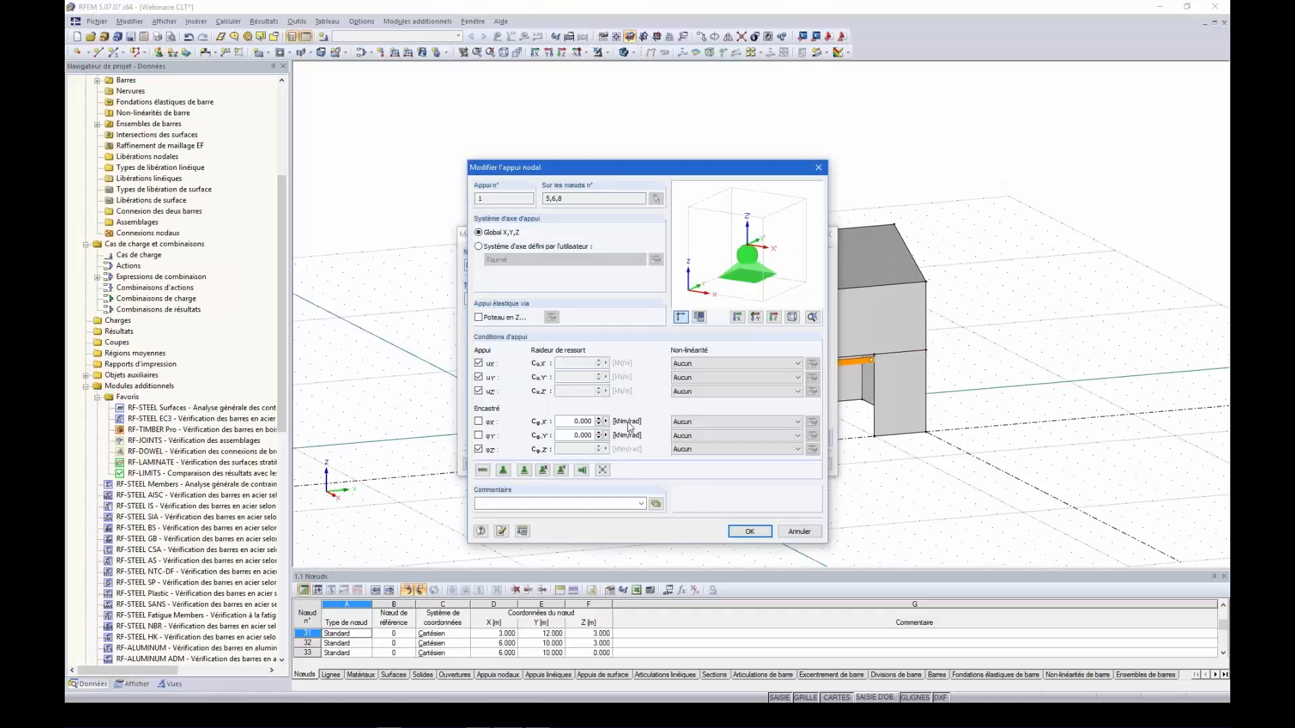
left_click(749, 531)
left_click(758, 464)
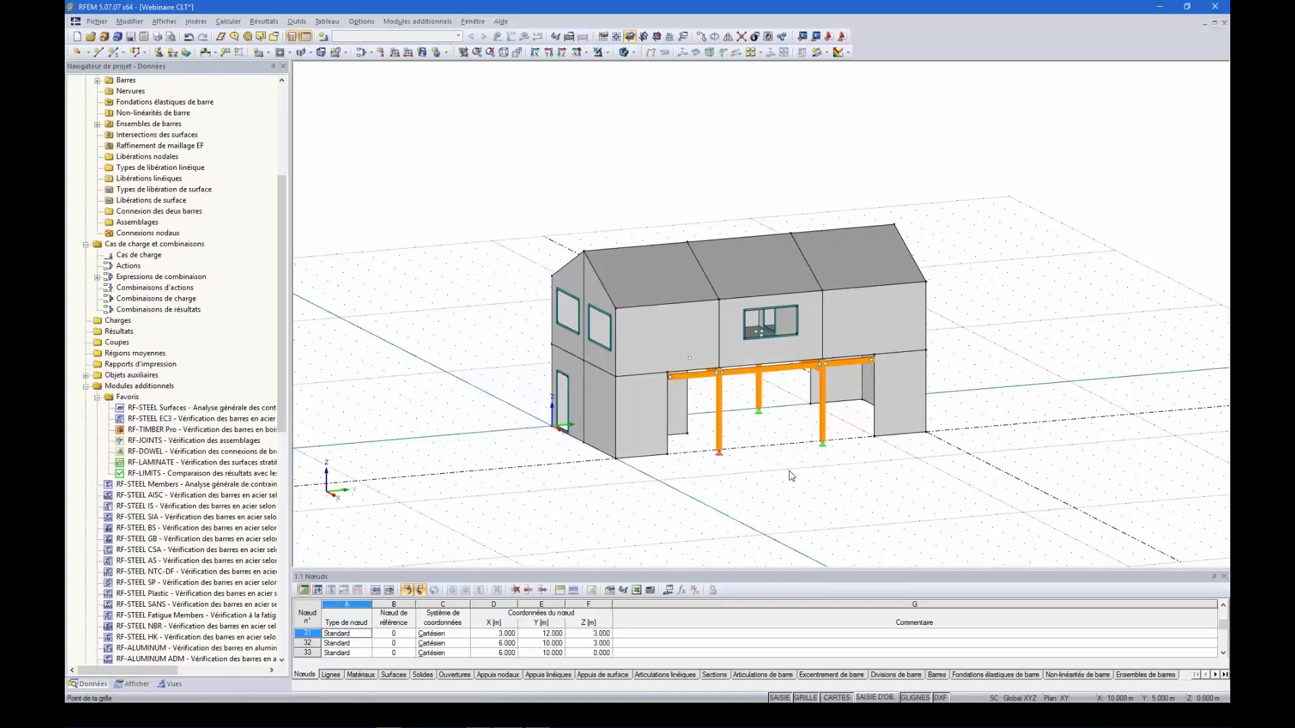
- Assign Global Articulé line supports to all lines along the base of the walls
left_click(172, 52)
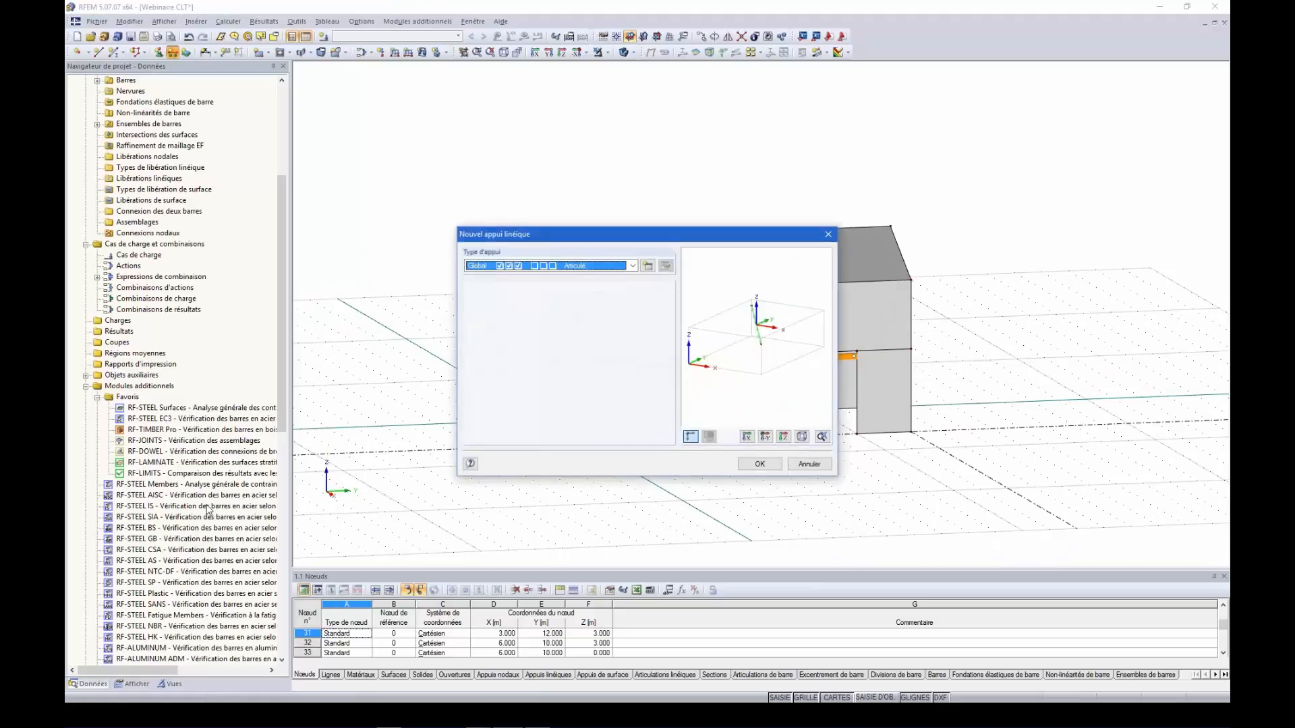
left_click(646, 267)
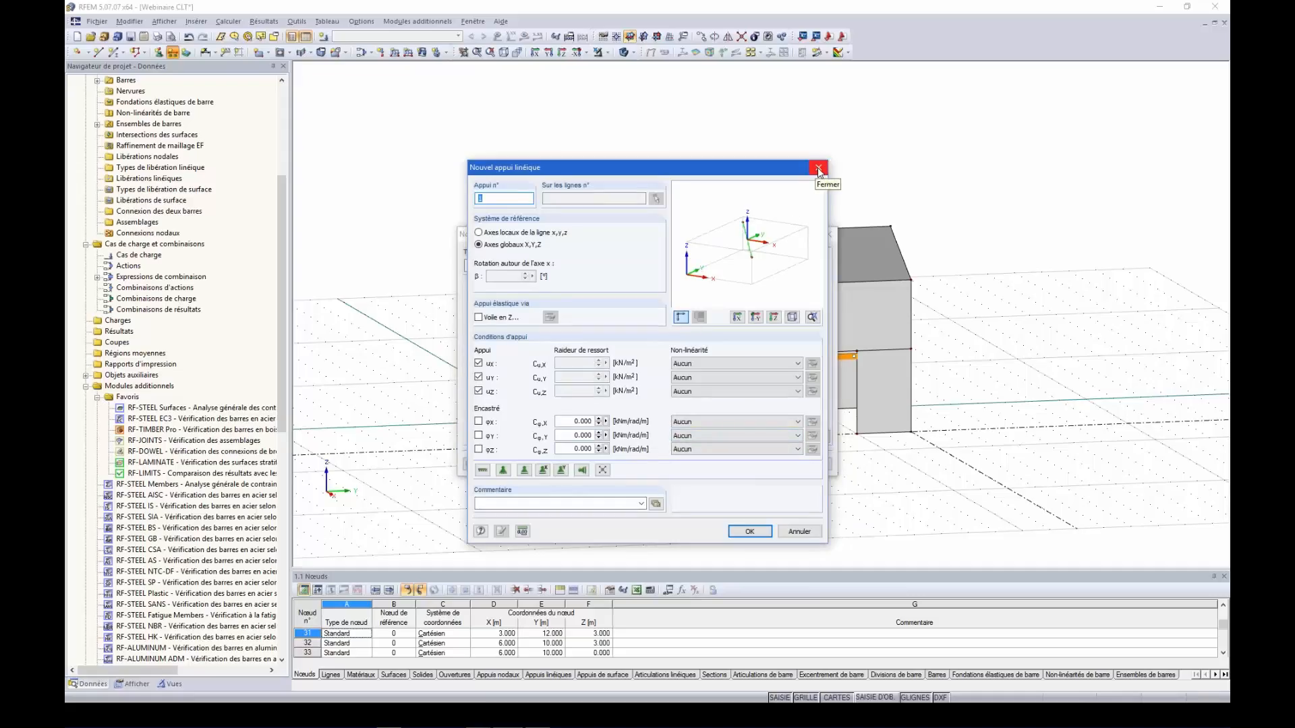
left_click(818, 169)
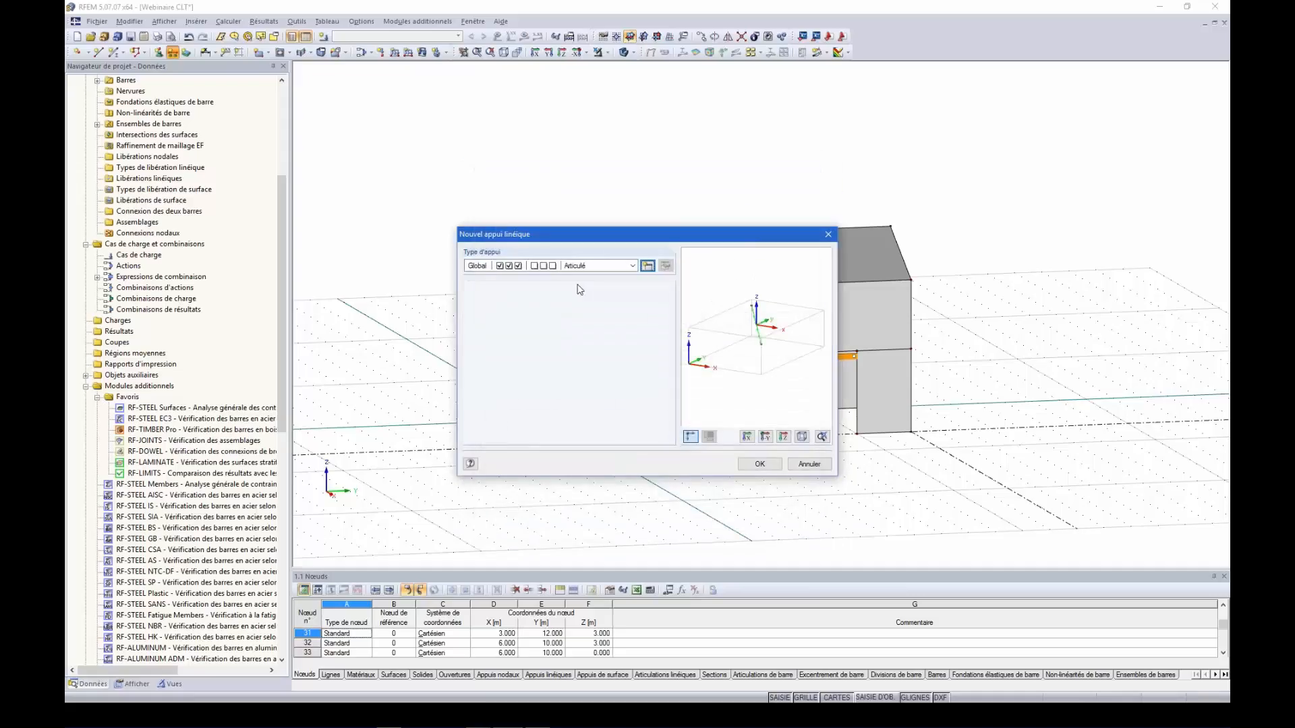
left_click(760, 464)
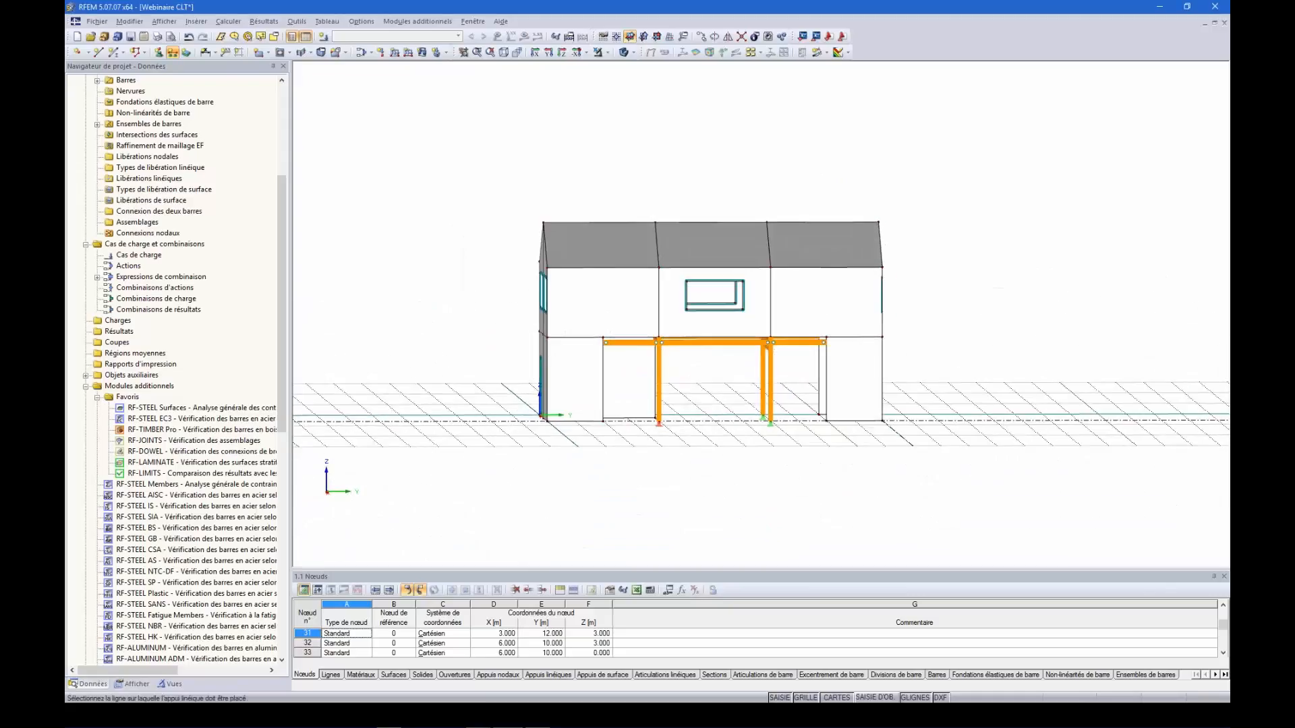
left_click(547, 54)
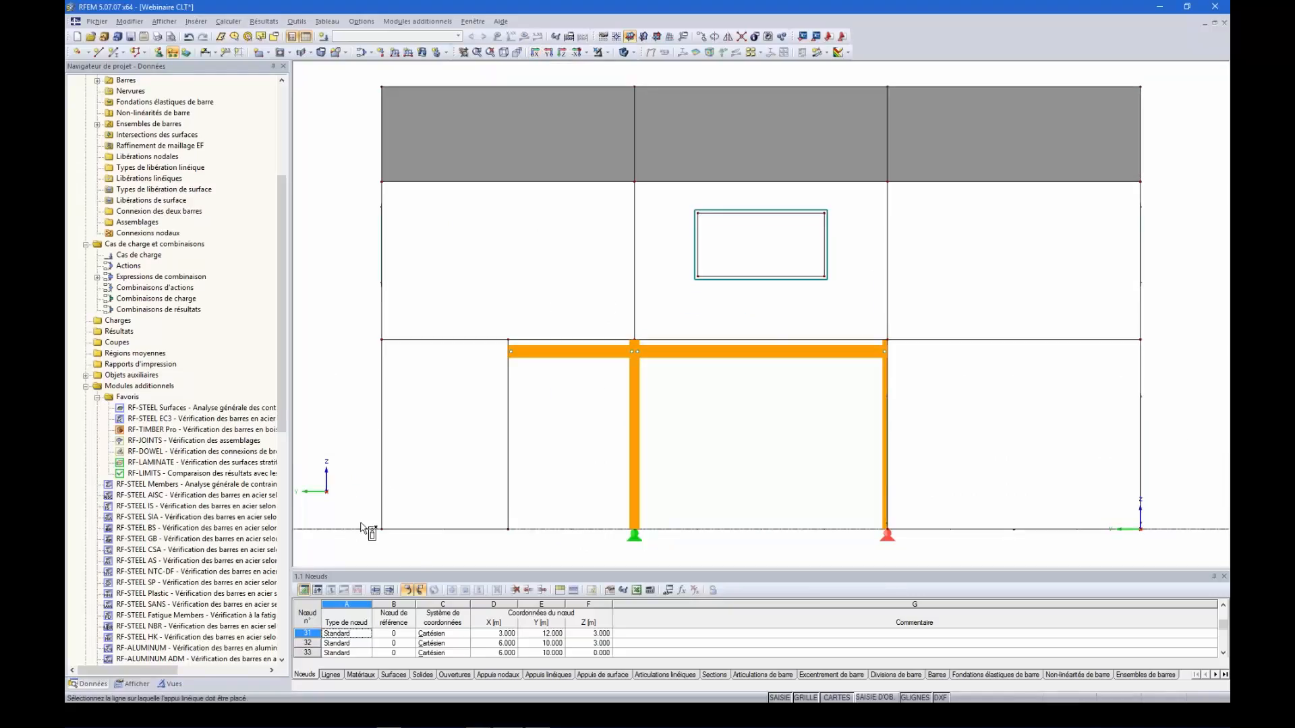
left_click_drag(368, 527, 1181, 548)
- Examine the line supports under the ground-floor walls and the nodal supports under the columns from several angles
middle_click_drag(726, 518, 894, 565, "ctrl")
scroll(681, 505, "down", 2)
middle_click_drag(665, 504, 1163, 406, "ctrl")
scroll(755, 431, "down", 4)
middle_click_drag(742, 443, 818, 526, "ctrl")
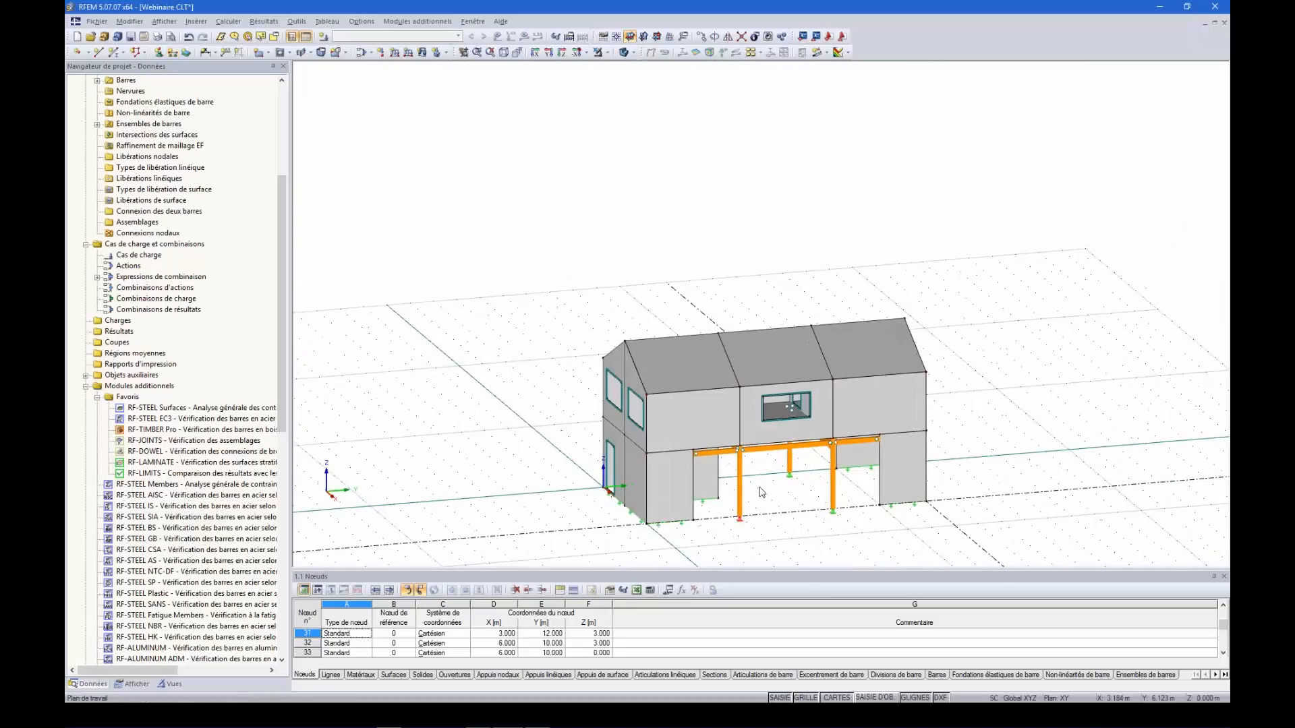
scroll(737, 458, "up", 5)
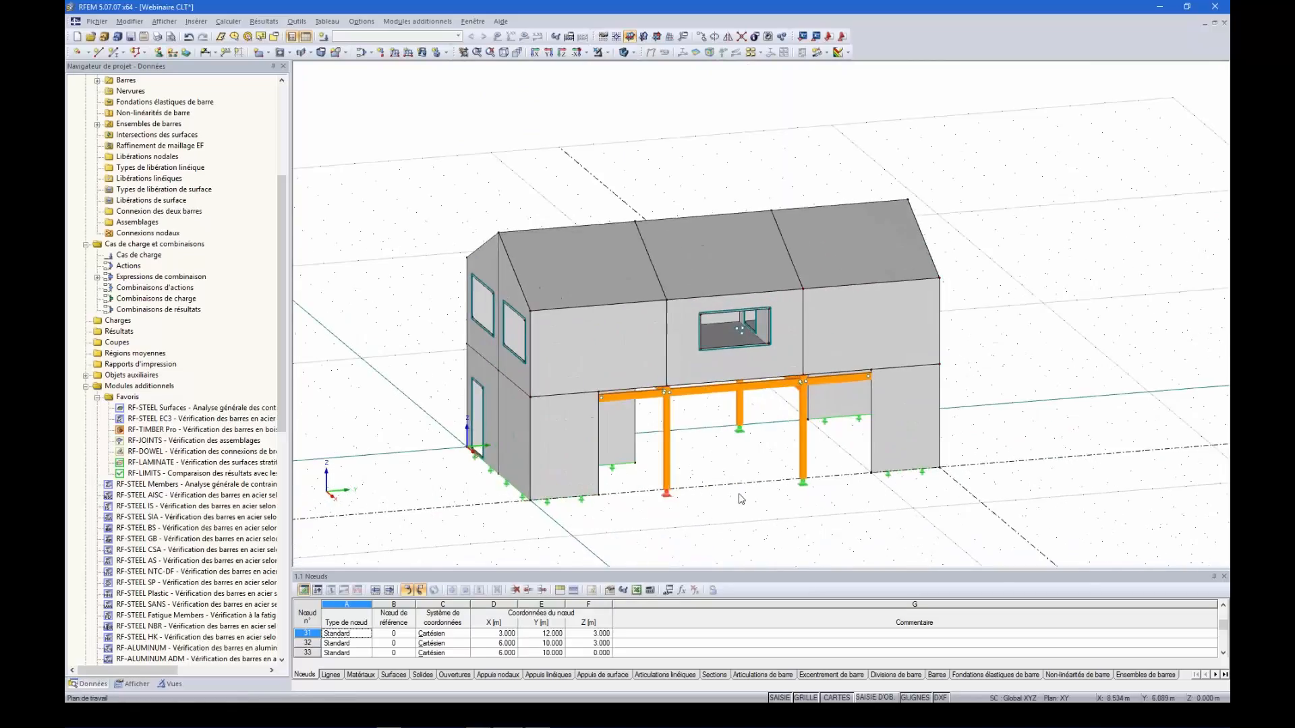
middle_click_drag(741, 471, 743, 480, "ctrl")
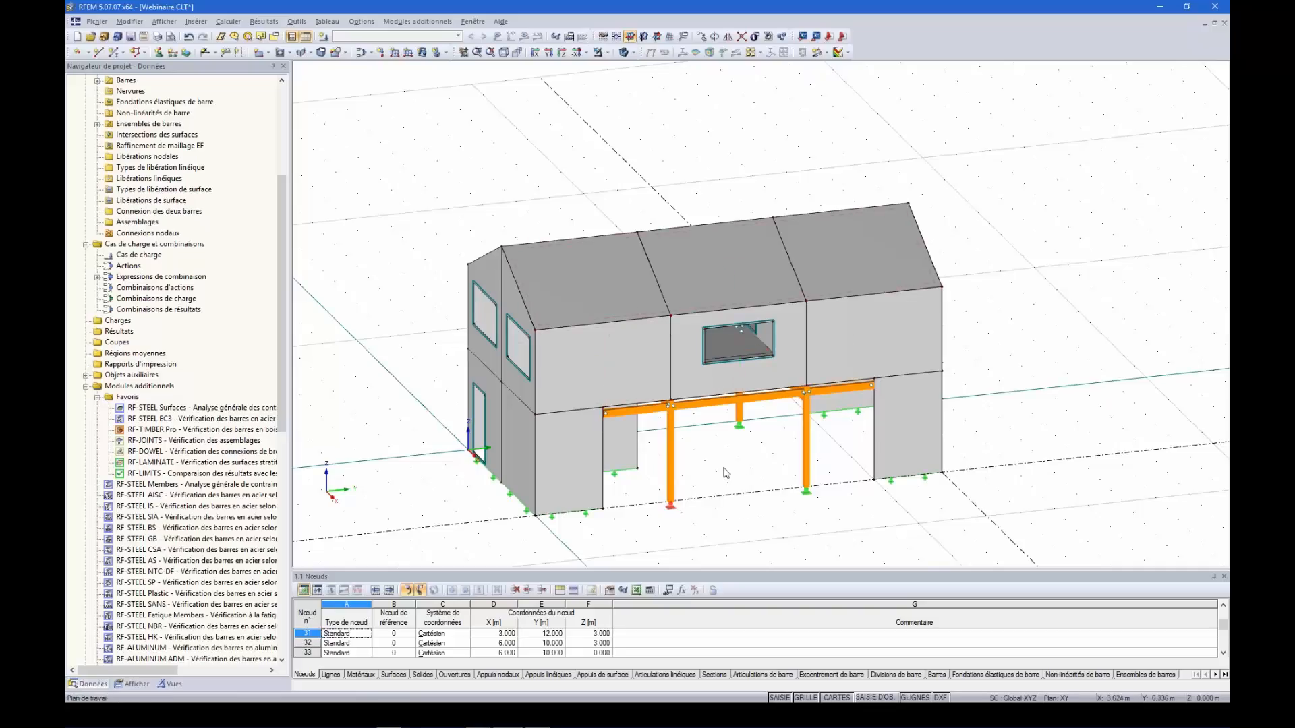
middle_click_drag(771, 496, 750, 457, "ctrl")
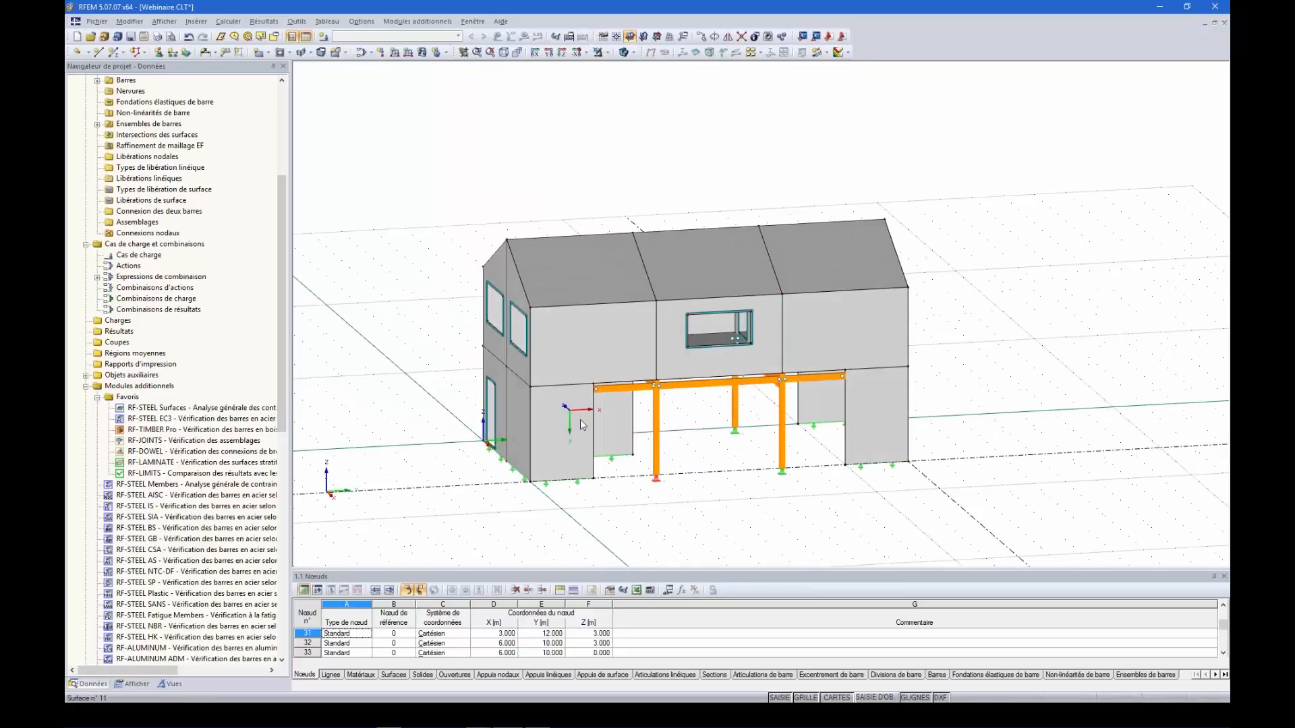
mouse_move(572, 442)
middle_mouse_down("ctrl")
mouse_move(589, 473)
mouse_move(573, 430)
middle_mouse_up("ctrl")
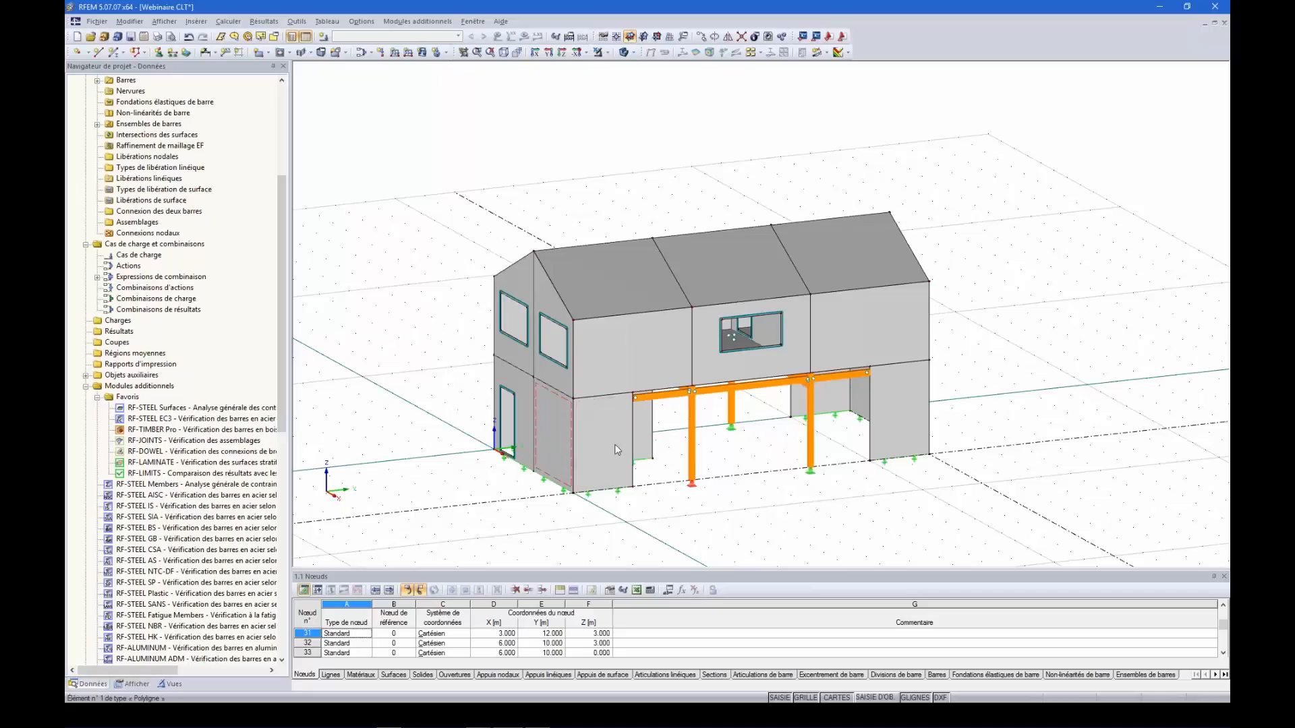
middle_click_drag(844, 483, 910, 398, "ctrl")
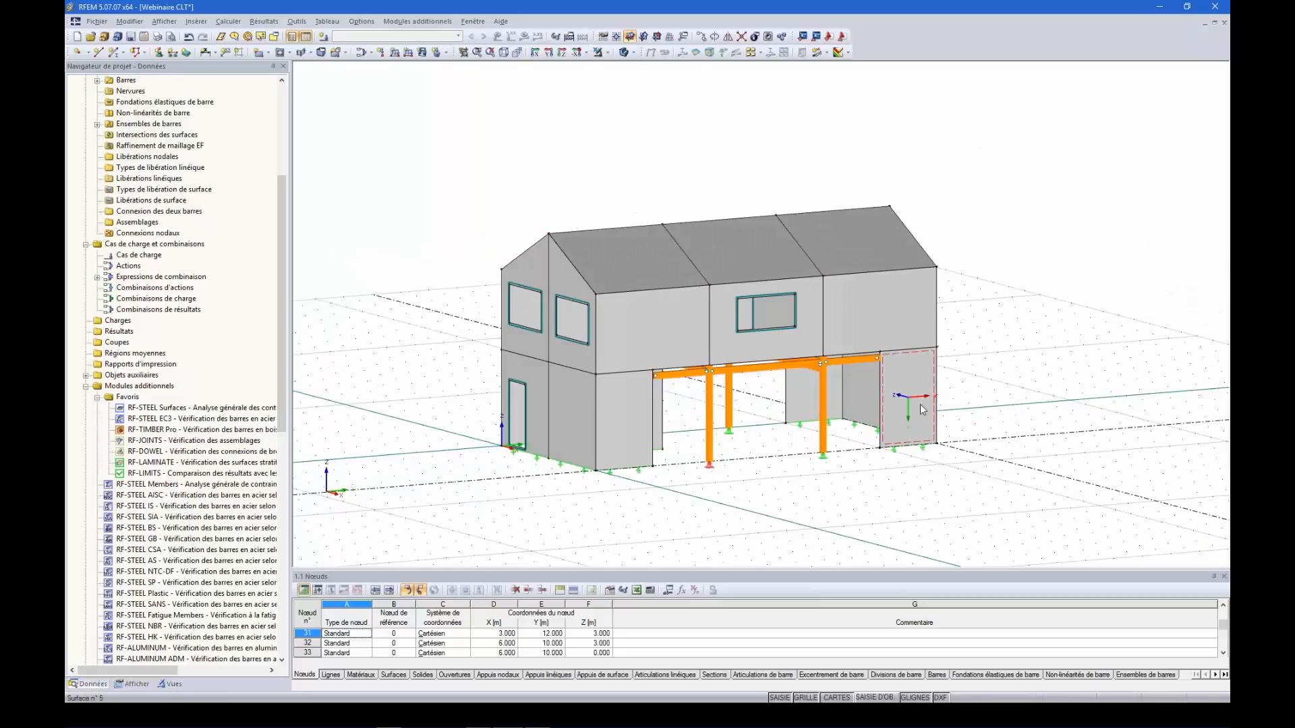
scroll(922, 408, "up", 1)
middle_click_drag(920, 410, 899, 479, "ctrl")
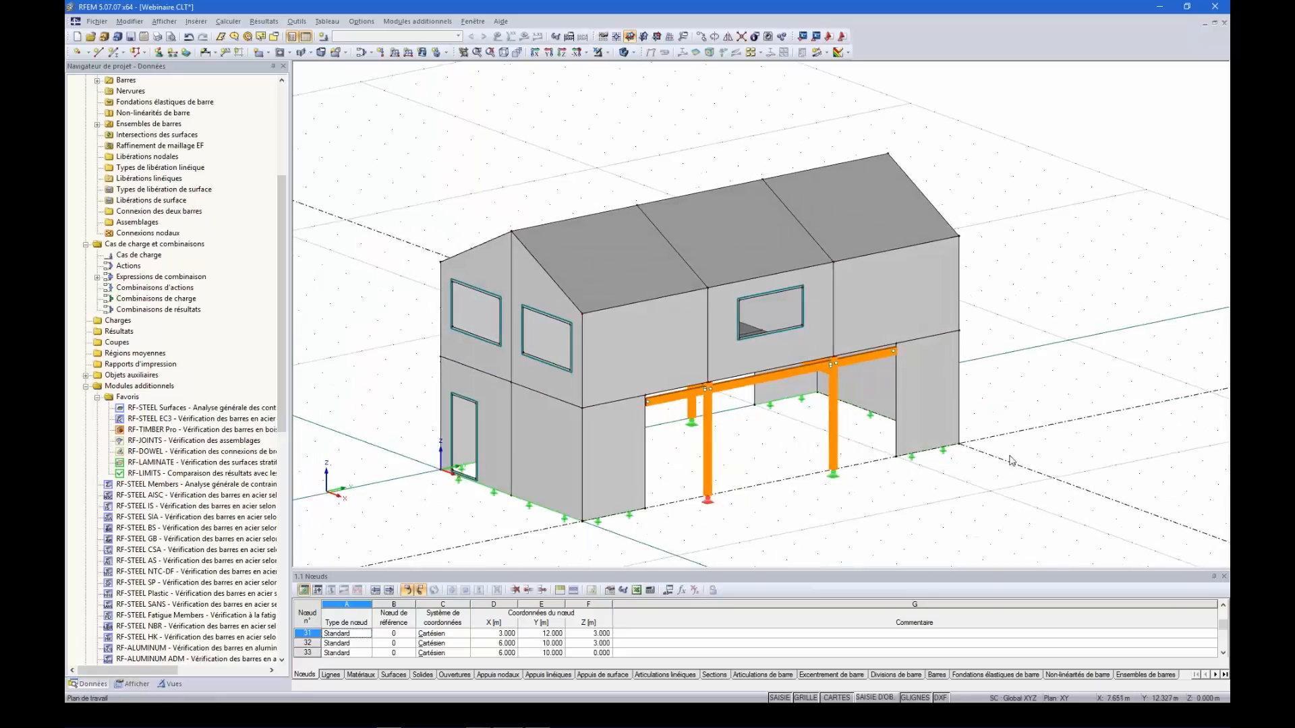
middle_click_drag(868, 410, 938, 423, "ctrl")
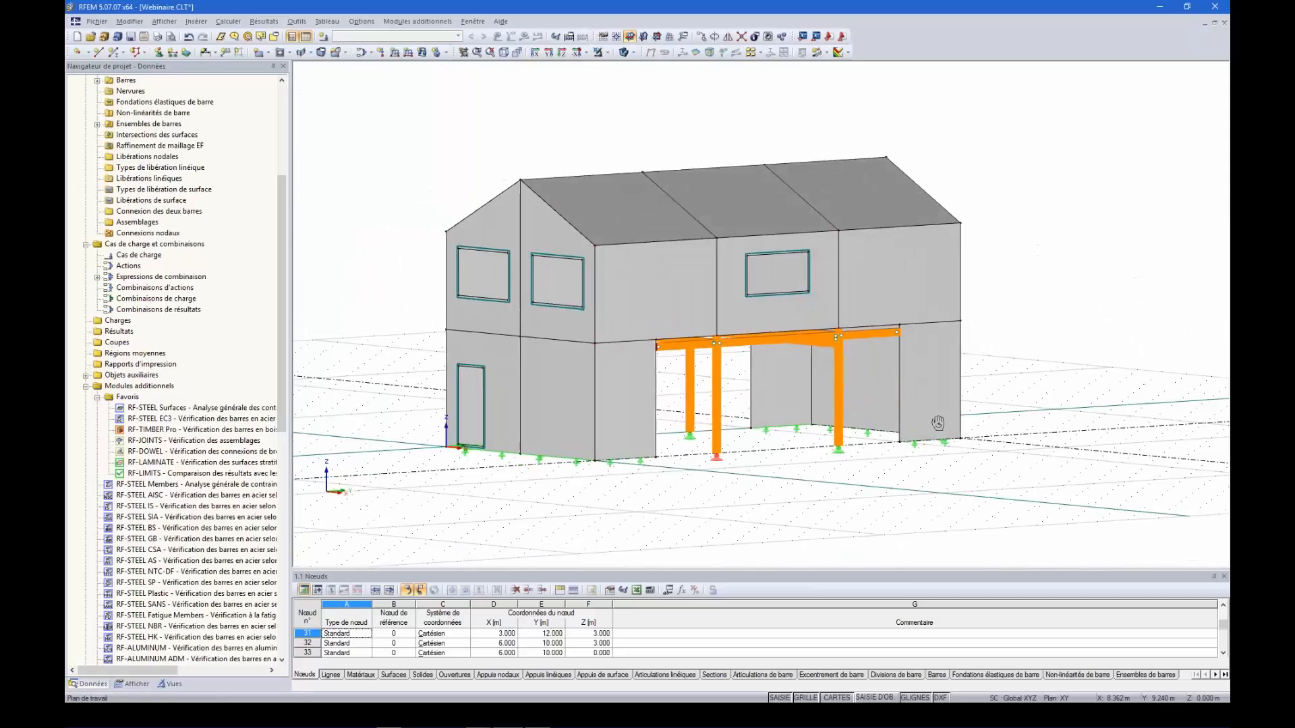
middle_click_drag(880, 474, 911, 480, "ctrl")
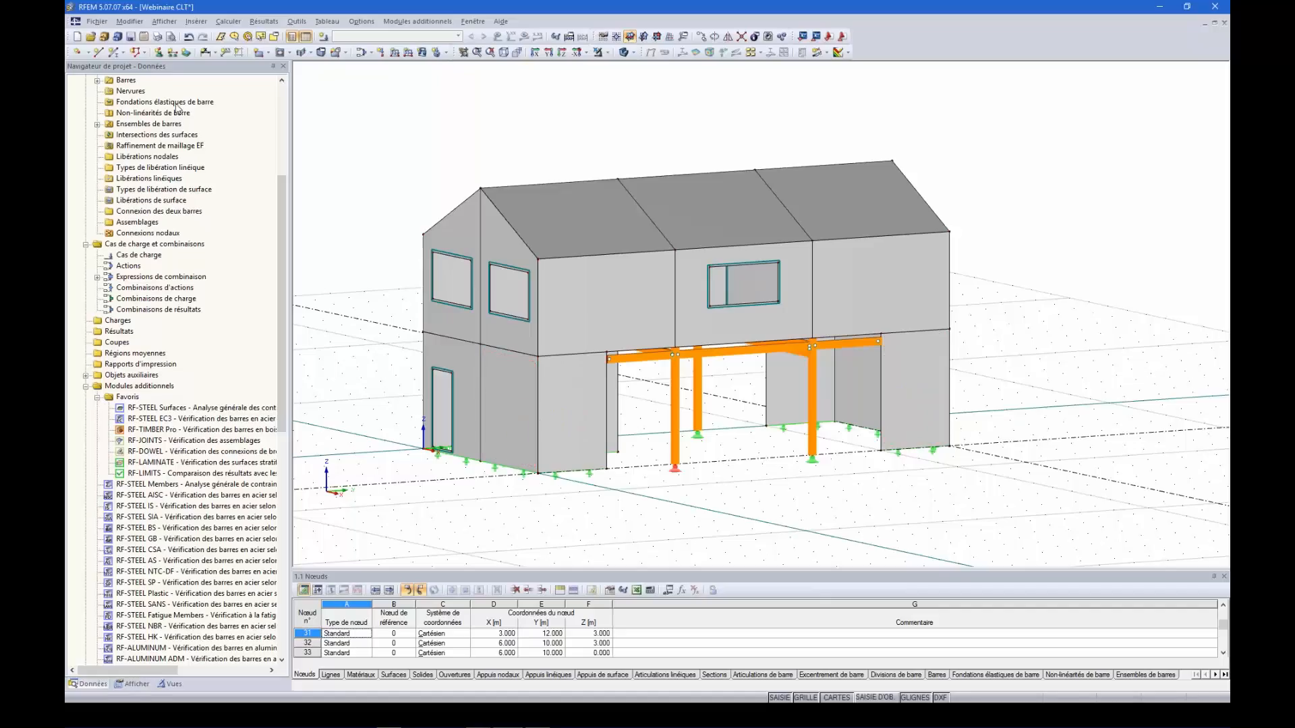
- Start assigning line hinges graphically, with surfaces selected and their lines assigned automatically
scroll(148, 408, "up", 6)
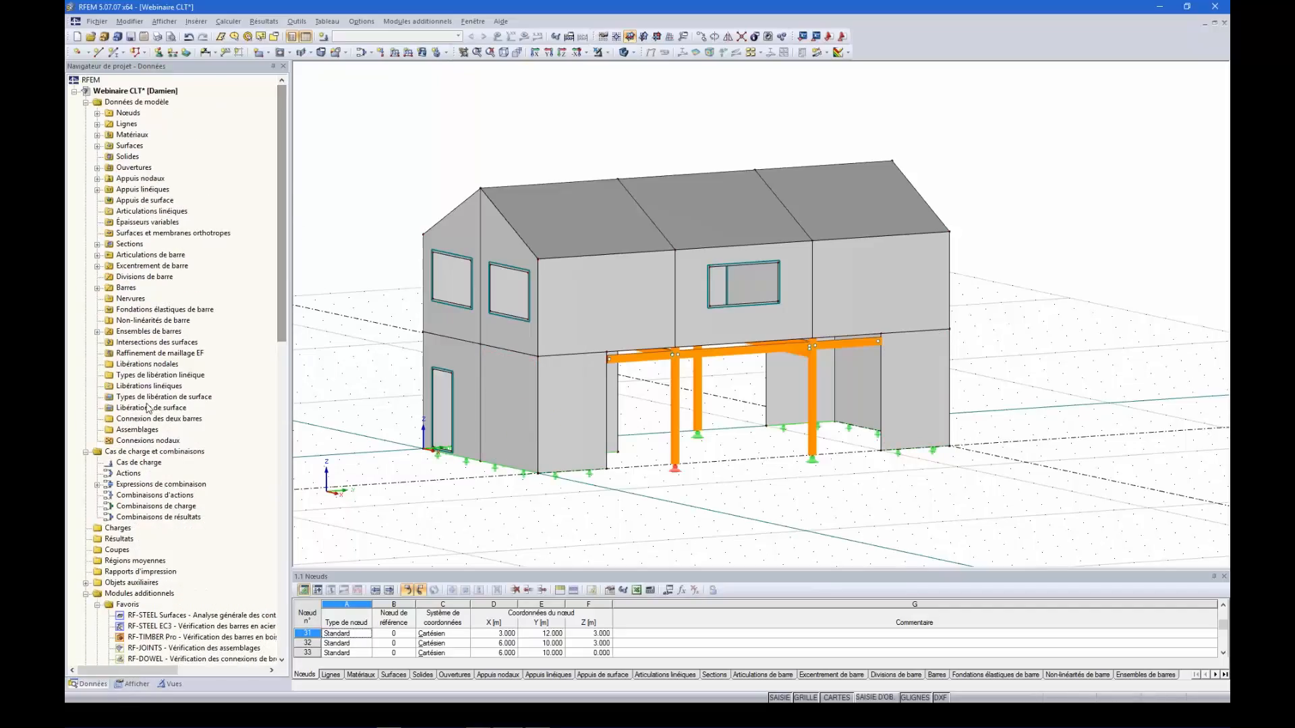
left_click(196, 21)
mouse_move(247, 39)
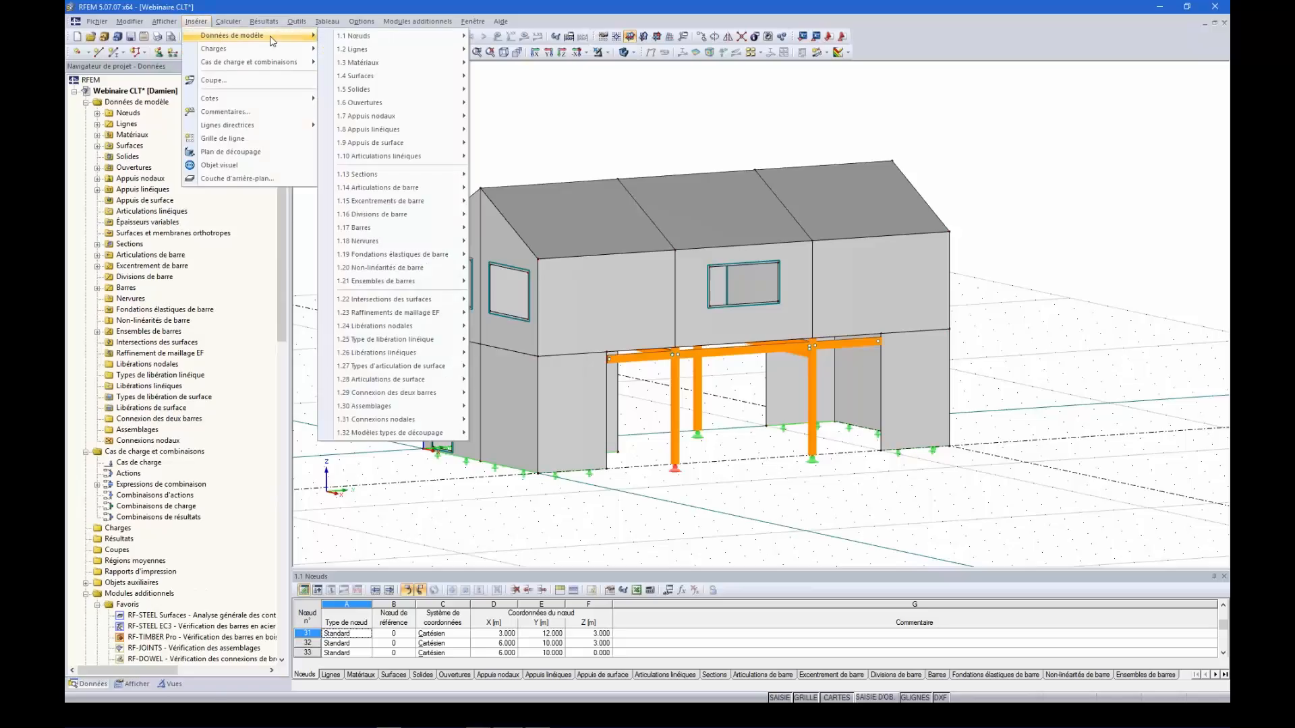
mouse_move(438, 331)
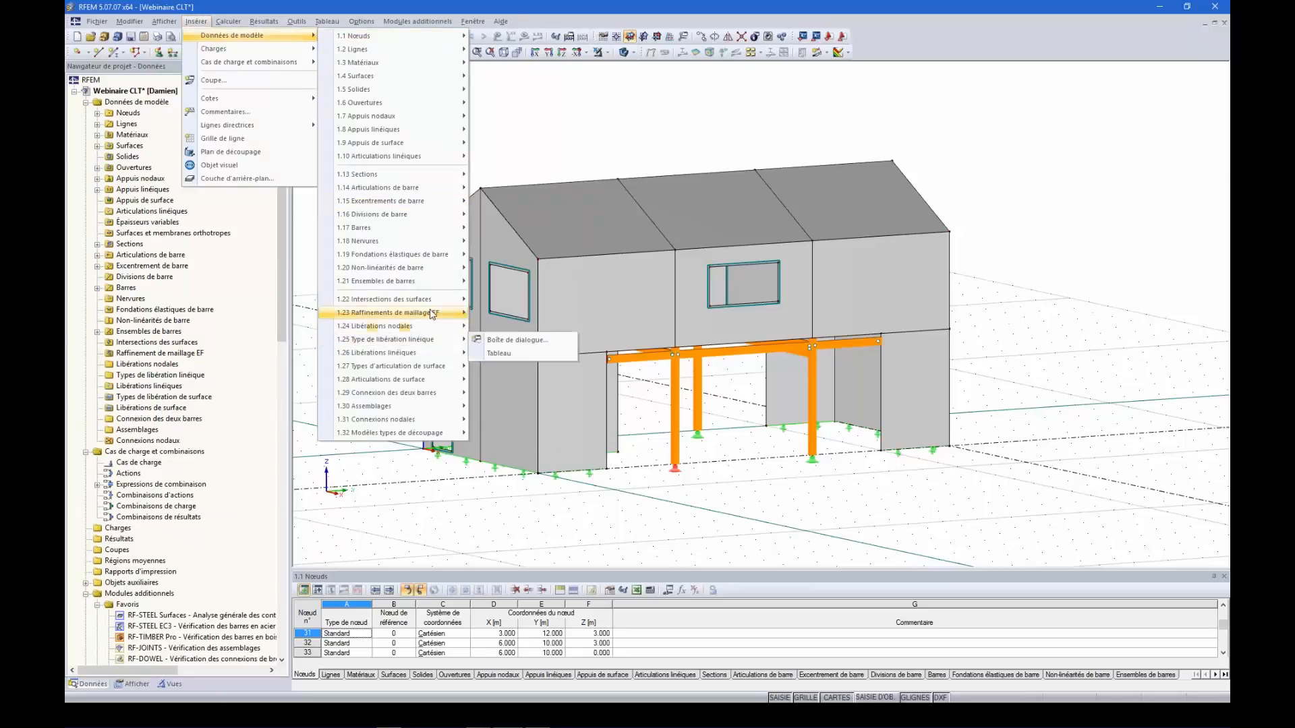
mouse_move(432, 301)
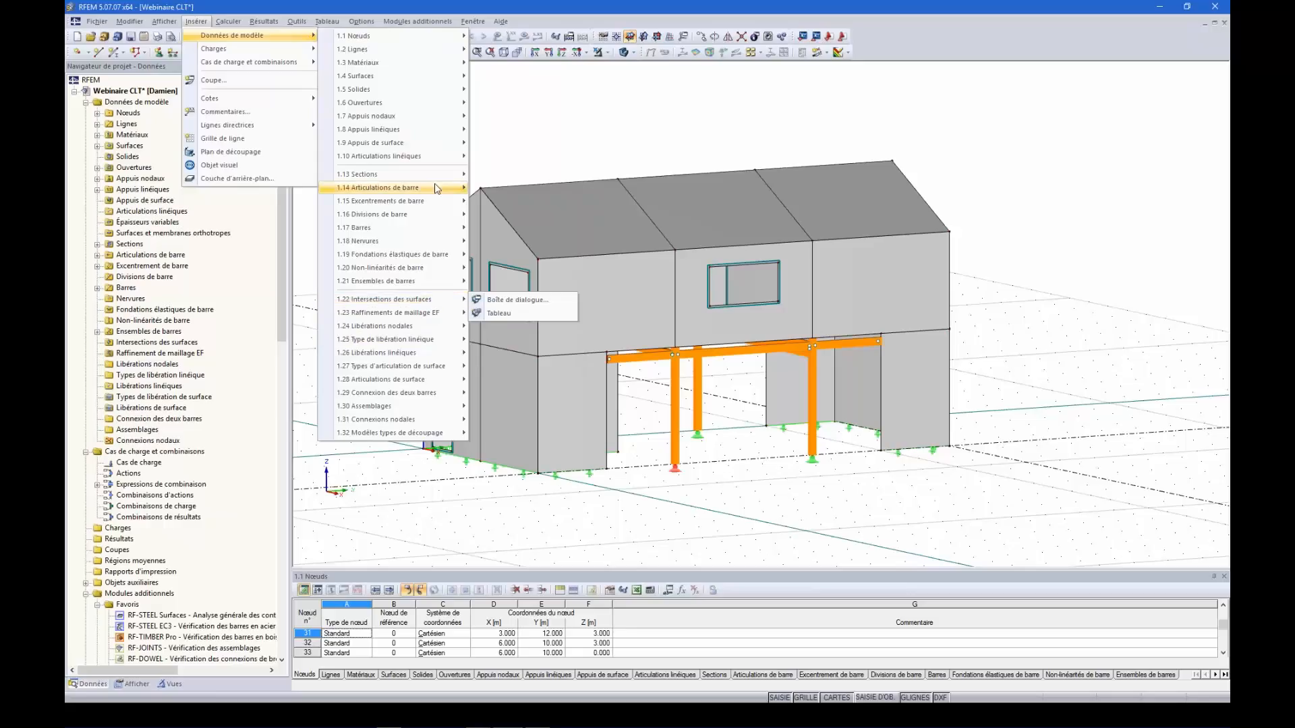
mouse_move(433, 160)
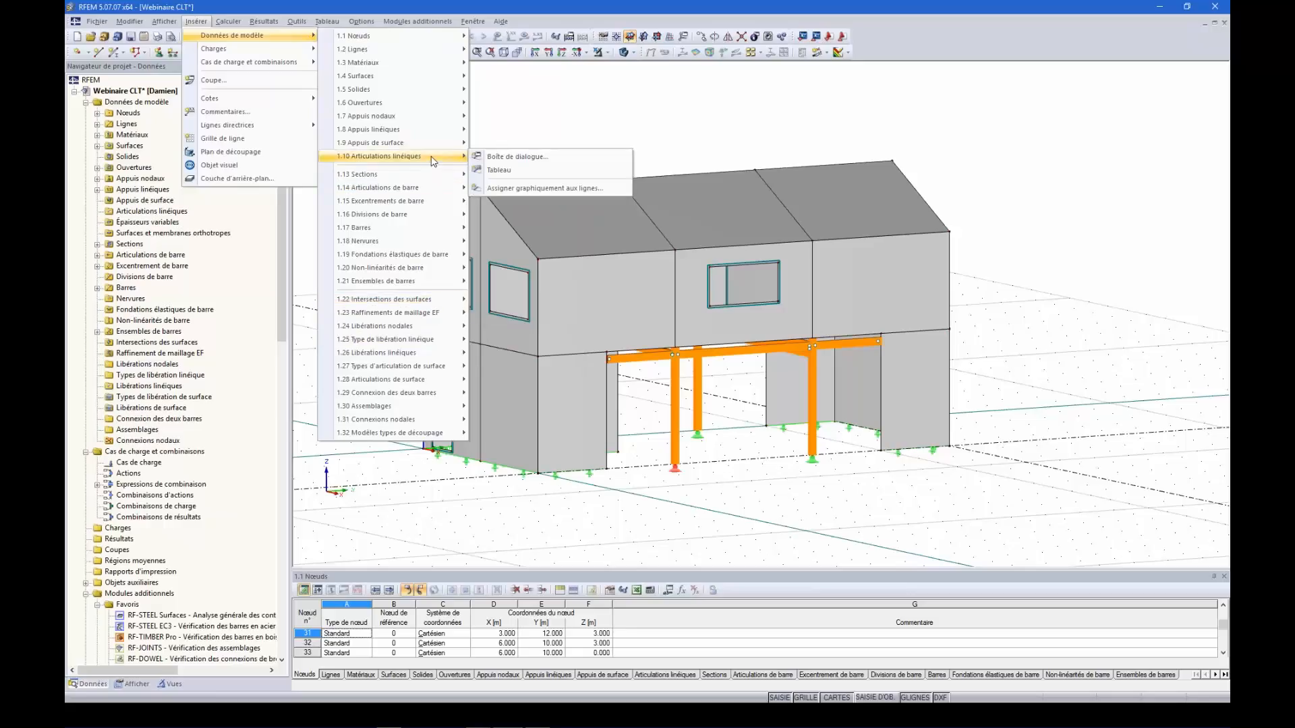
left_click(508, 187)
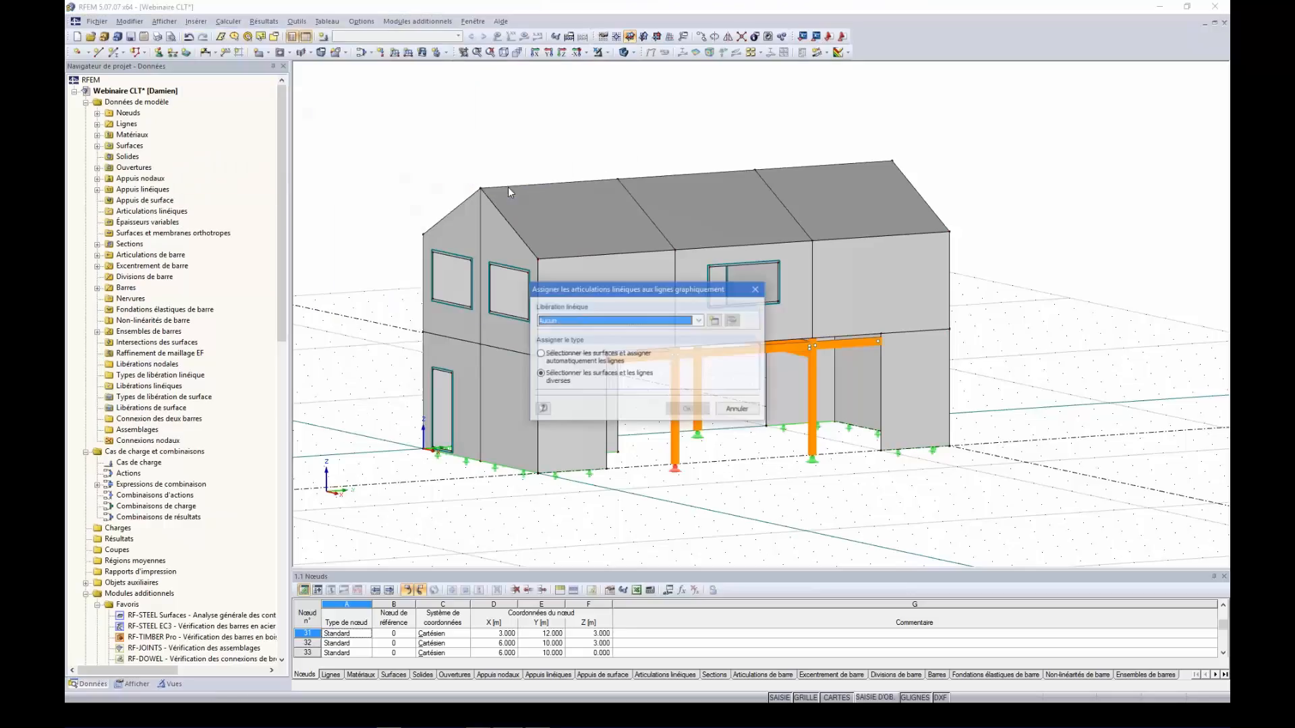
left_click(540, 354)
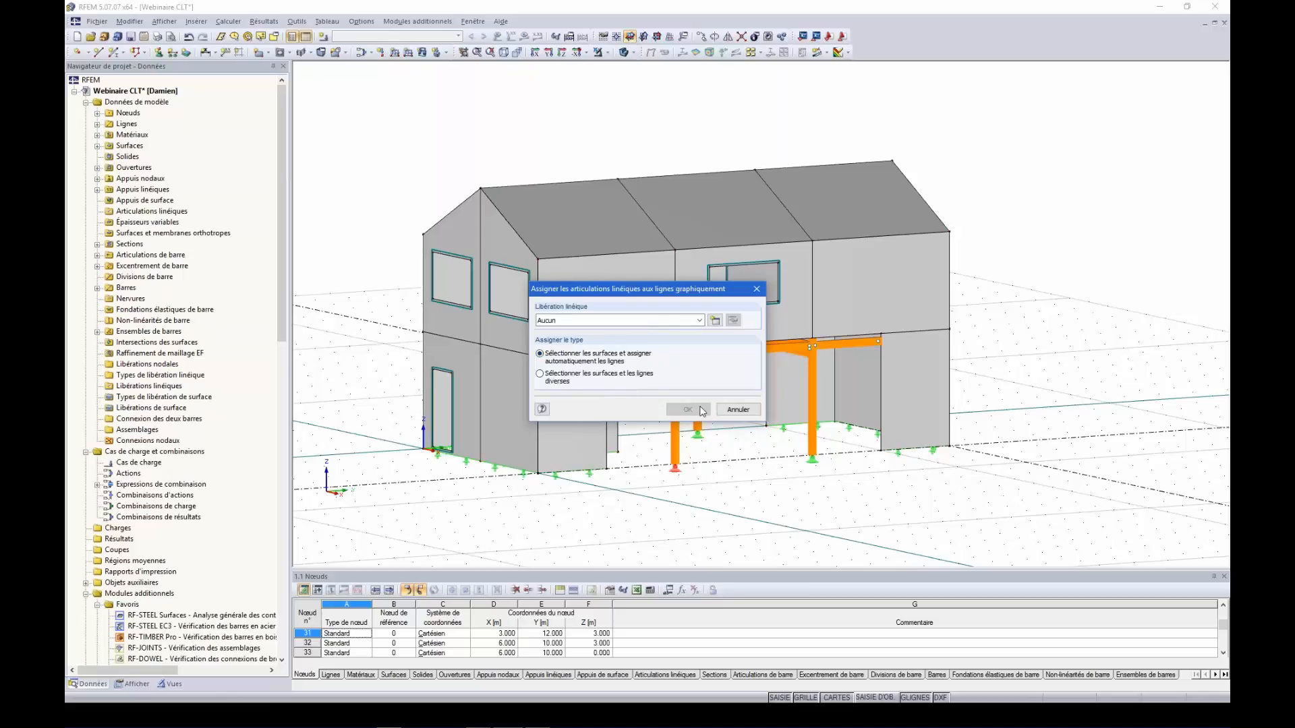
- Create a line hinge with ux and uy displacement releases using spring stiffness 10 and a released rotation φx
left_click(715, 320)
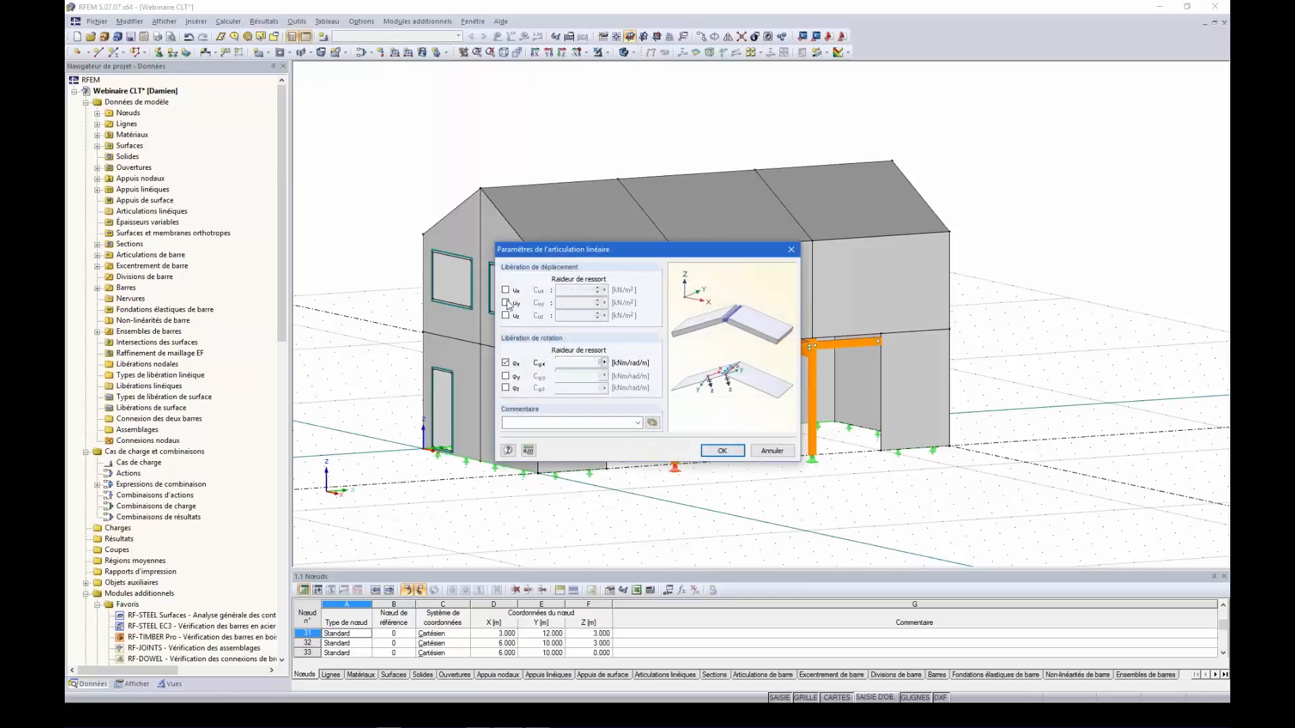
left_click(505, 290)
left_click(506, 303)
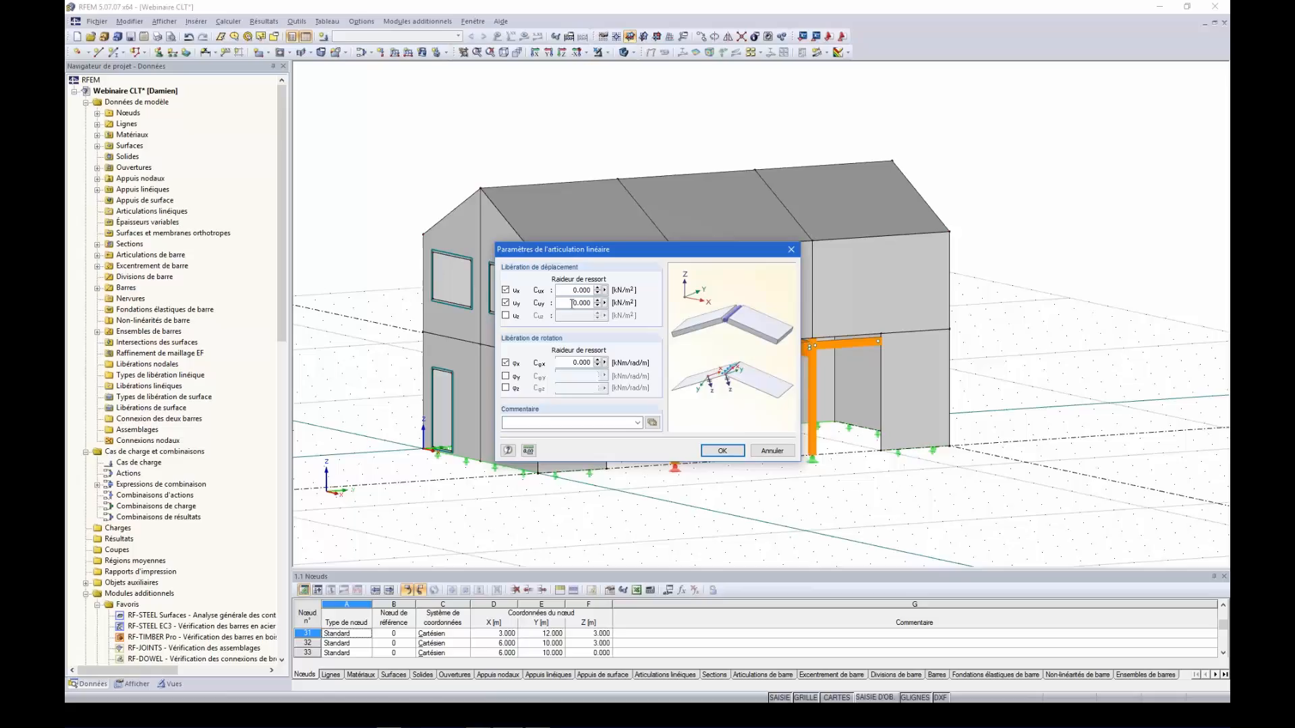
type("10")
double_click(583, 303)
left_click(722, 451)
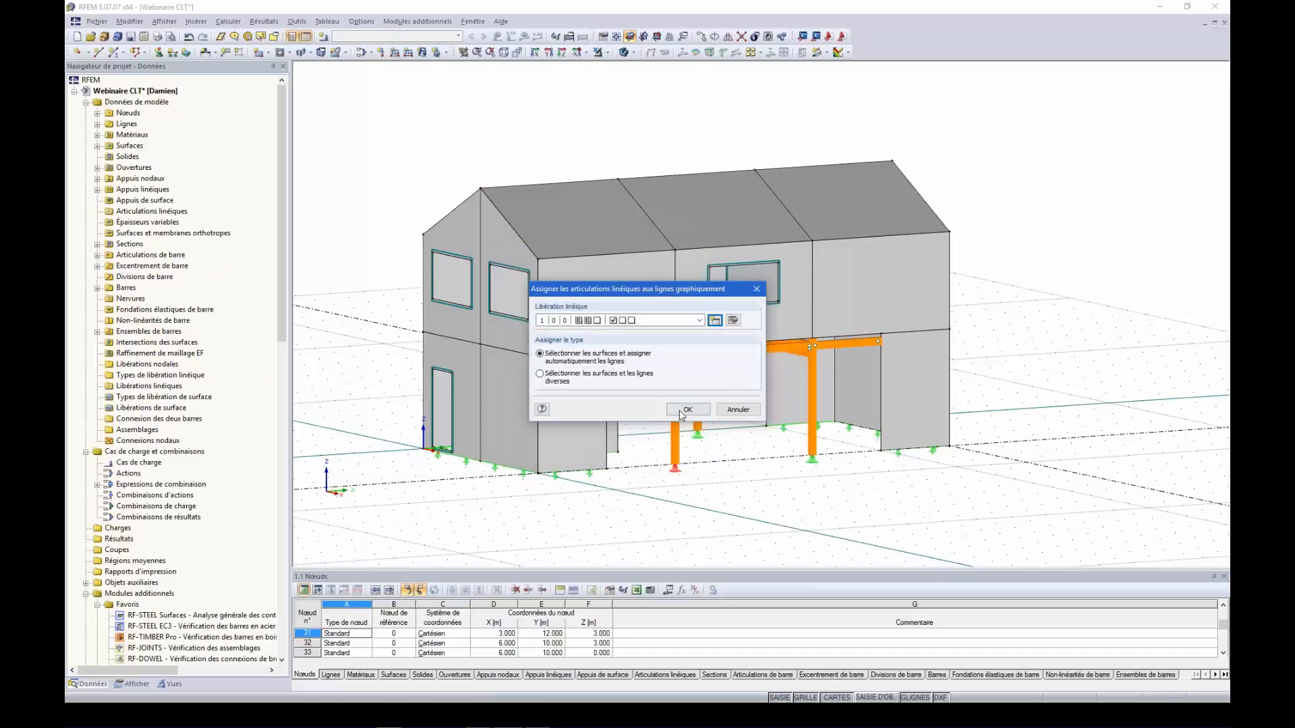
- Assign the line hinge automatically to surfaces 1, 2, 4-6, 8, 10-12 and 16-28 of the building
left_click(683, 411)
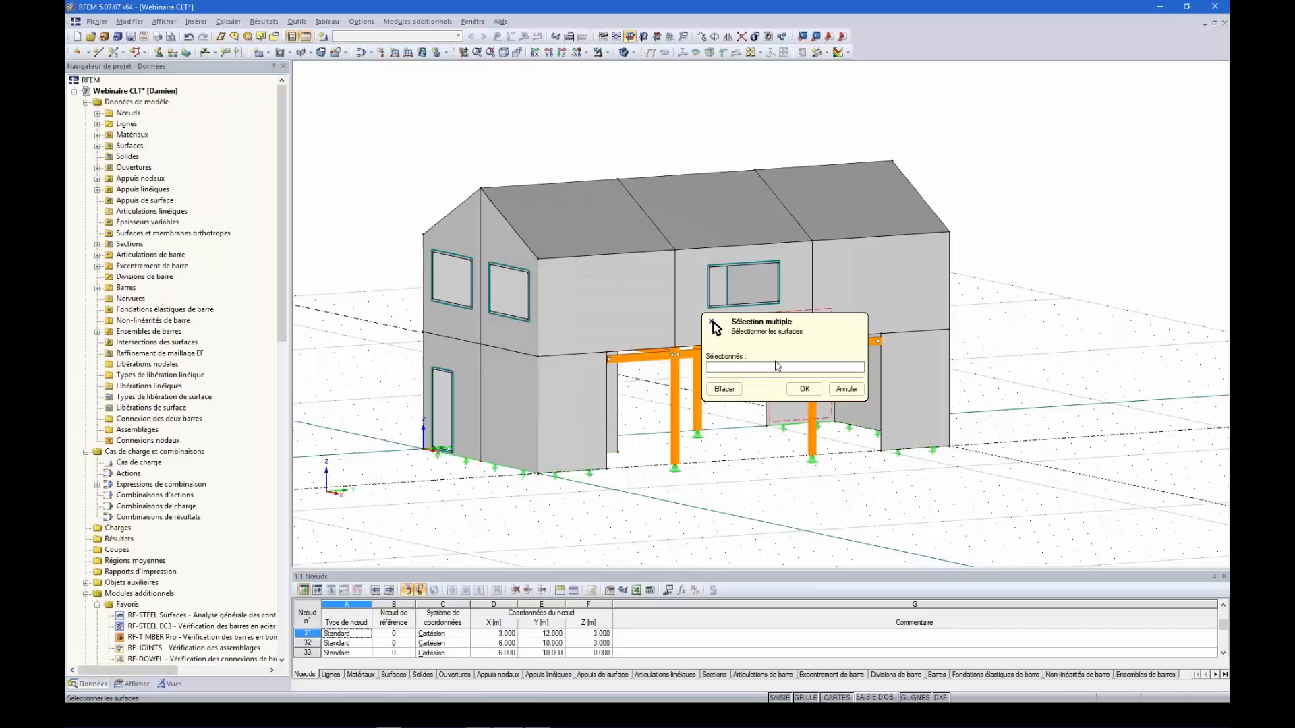
middle_click_drag(1124, 385, 795, 307, "ctrl")
left_click_drag(784, 329, 1050, 172)
mouse_move(1021, 381)
middle_mouse_down("ctrl")
mouse_move(1063, 425)
mouse_move(1057, 406)
mouse_move(989, 364)
mouse_move(1009, 367)
middle_mouse_up("ctrl")
left_click_drag(515, 290, 331, 248)
left_click_drag(919, 400, 292, 351)
middle_click_drag(341, 350, 432, 388, "ctrl")
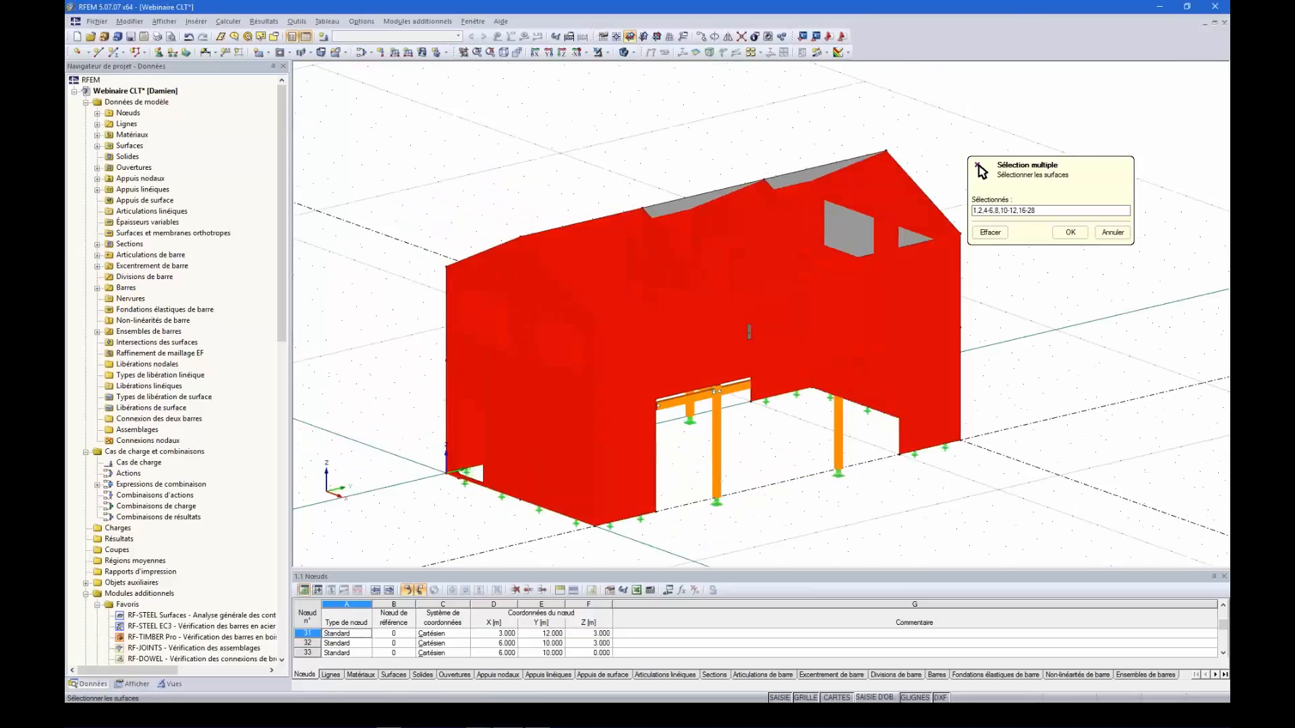
left_click(1070, 232)
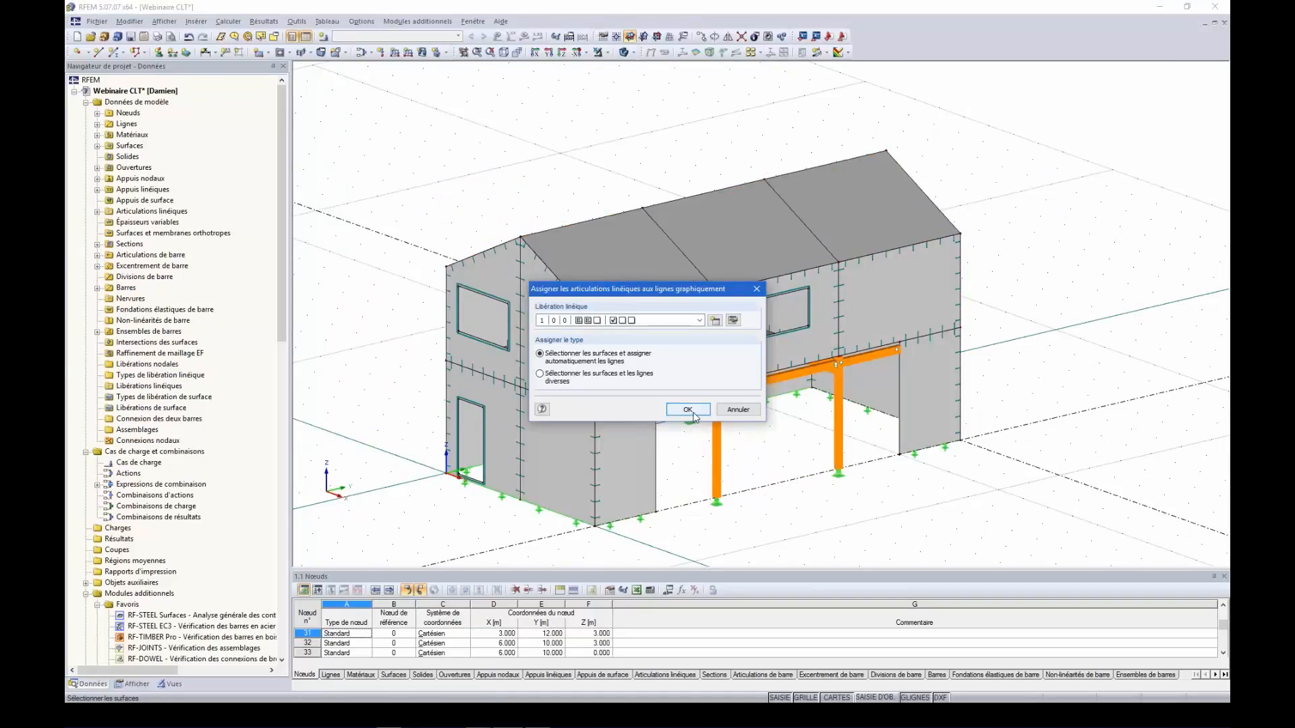
left_click(688, 410)
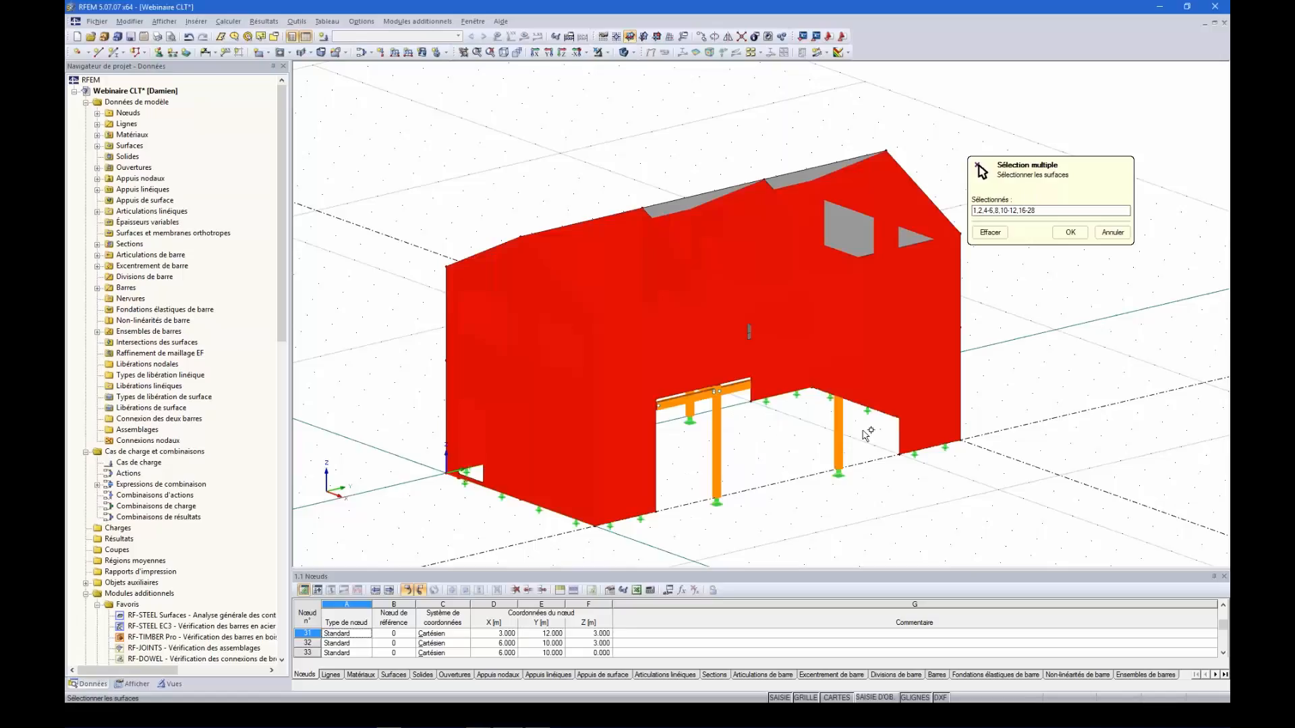
left_click(1070, 233)
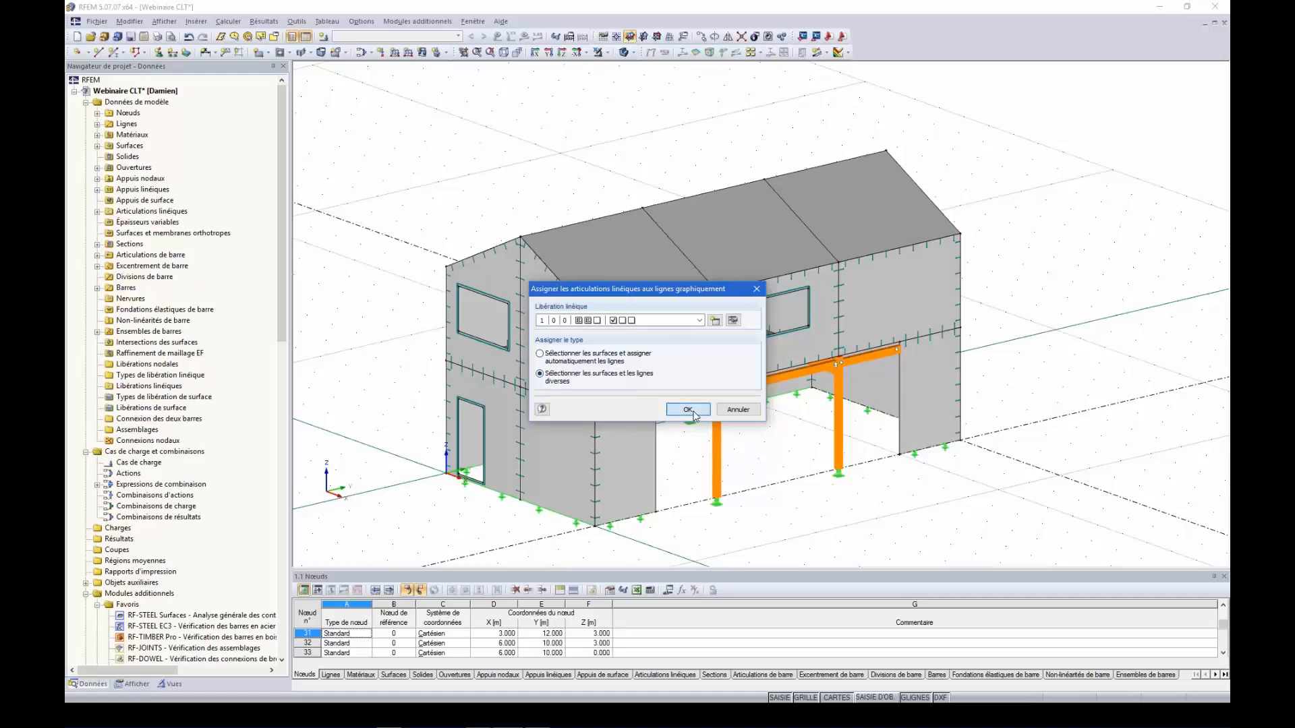
- Assign the same line hinge to the three ridge lines of the roof, selecting the roof surface and lines individually
left_click(687, 410)
left_click(739, 294)
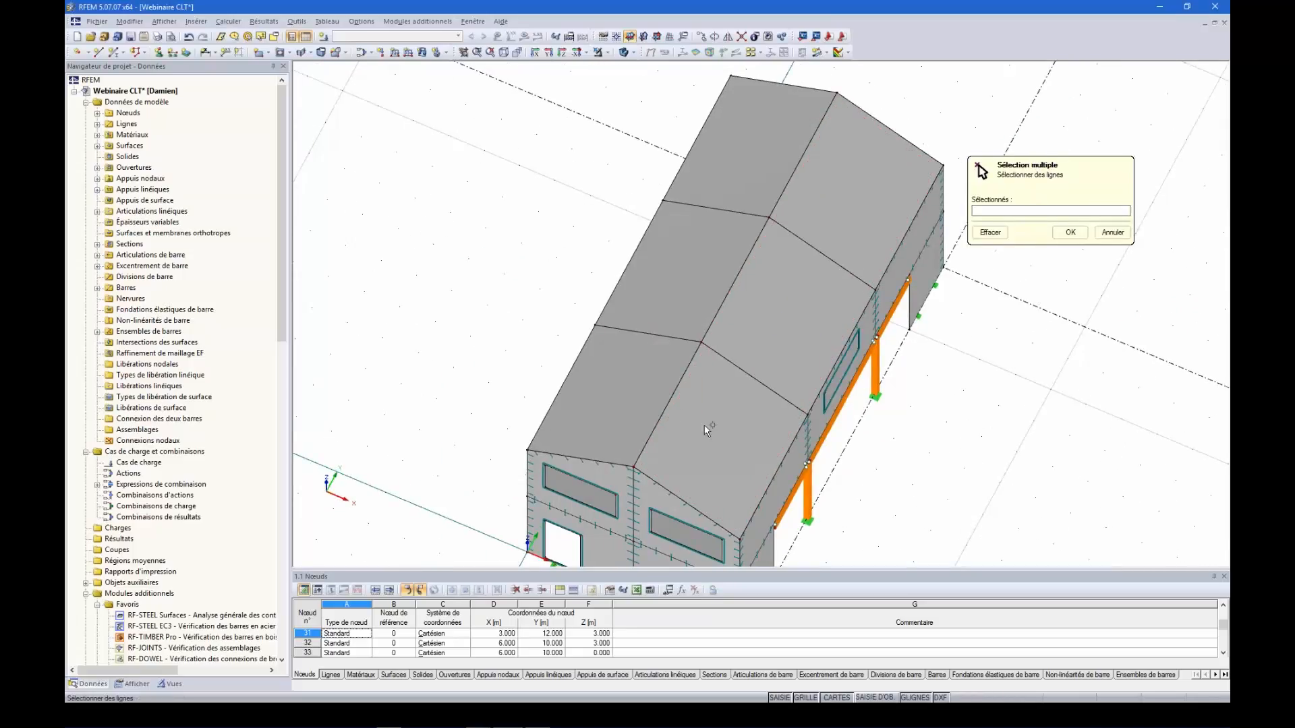
left_click(665, 409)
left_click(724, 298)
left_click(787, 184)
left_click(1070, 232)
left_click(687, 410)
middle_click_drag(924, 413, 870, 337, "ctrl")
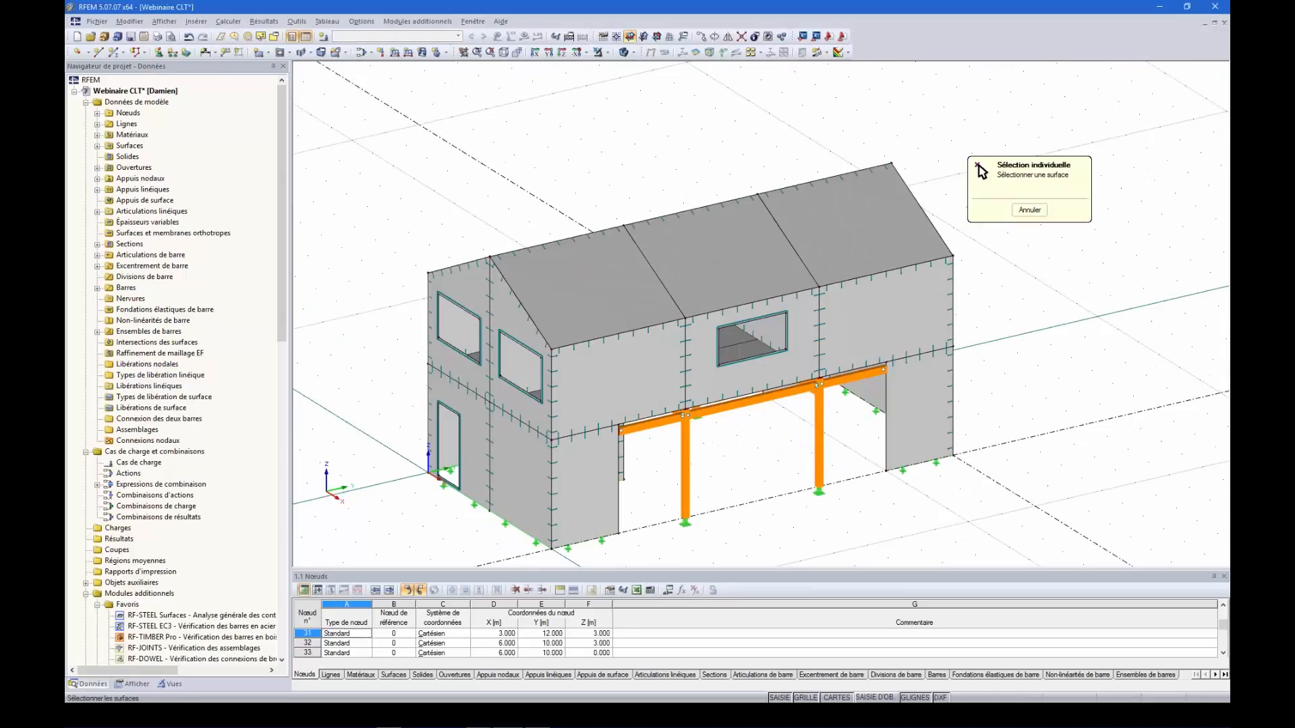
left_click(1031, 213)
scroll(778, 374, "down", 1)
scroll(778, 377, "down", 1)
scroll(592, 431, "up", 2)
scroll(592, 433, "down", 2)
middle_click_drag(800, 468, 889, 435, "ctrl")
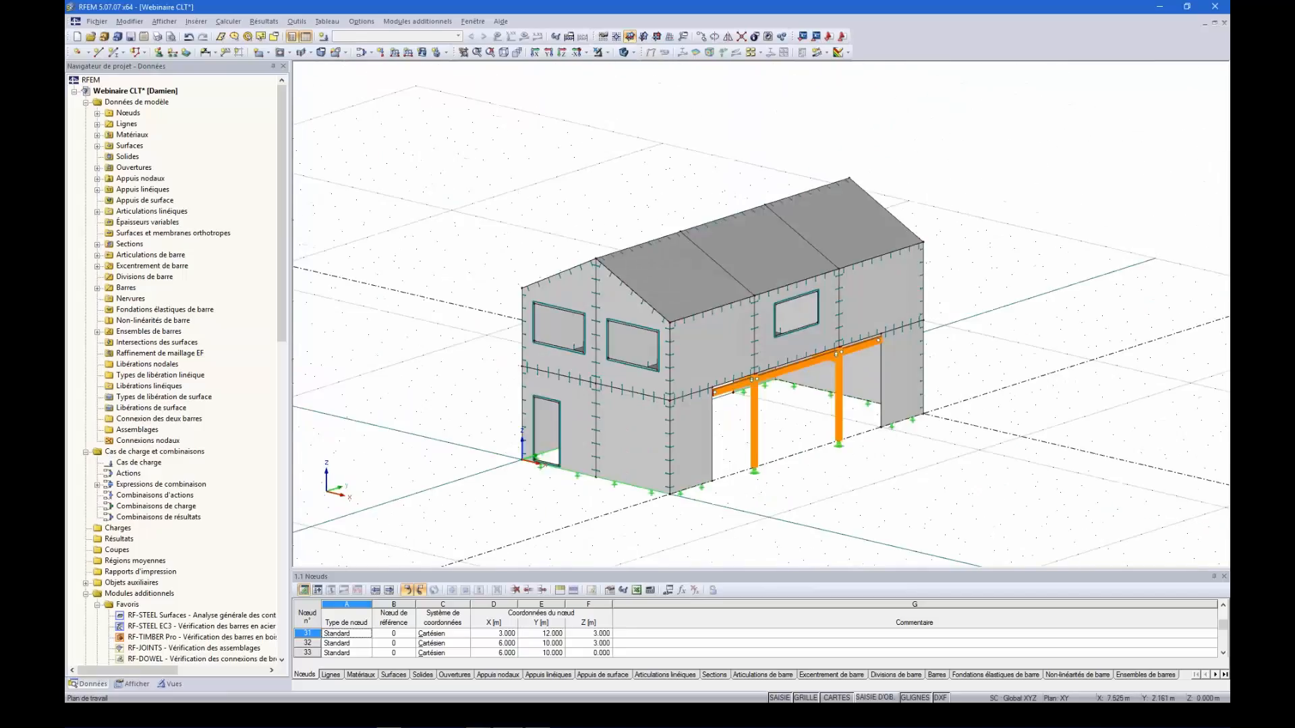
- Inspect the line hinges along the wall, floor and roof edges from all sides of the building
scroll(668, 435, "up", 3)
left_click(681, 425)
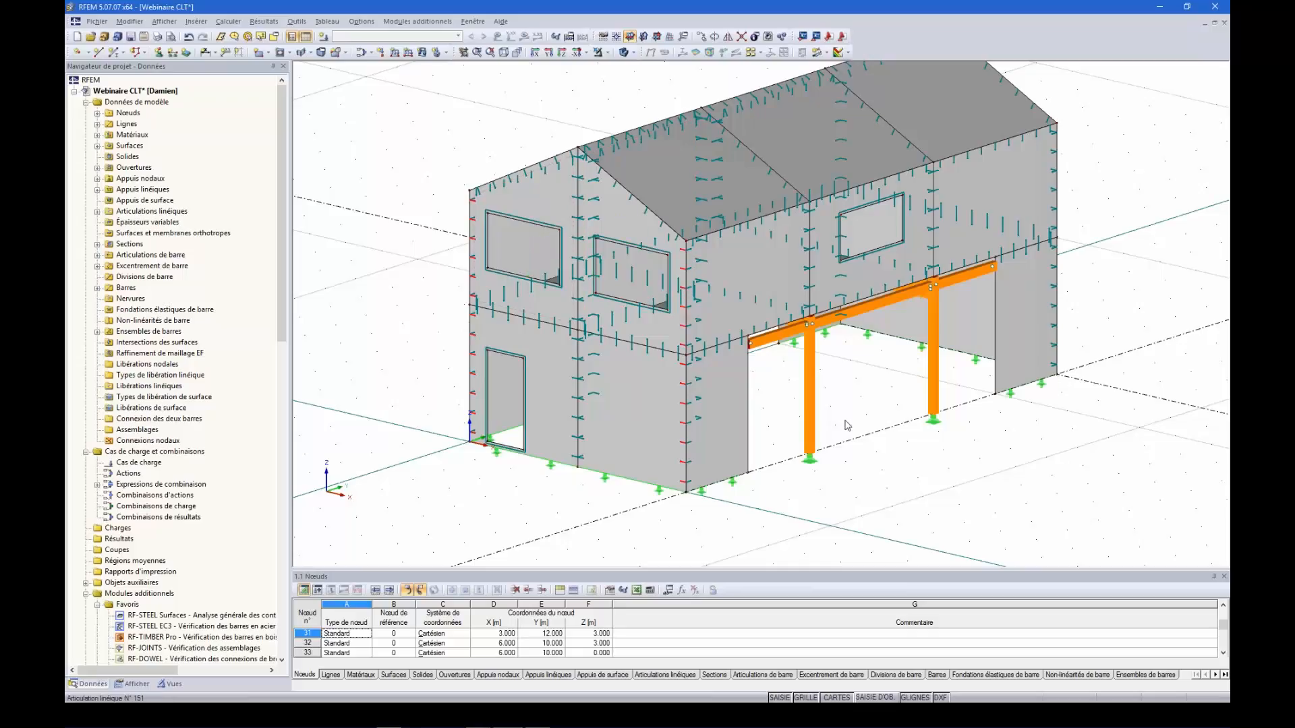
middle_click_drag(937, 437, 445, 461, "ctrl")
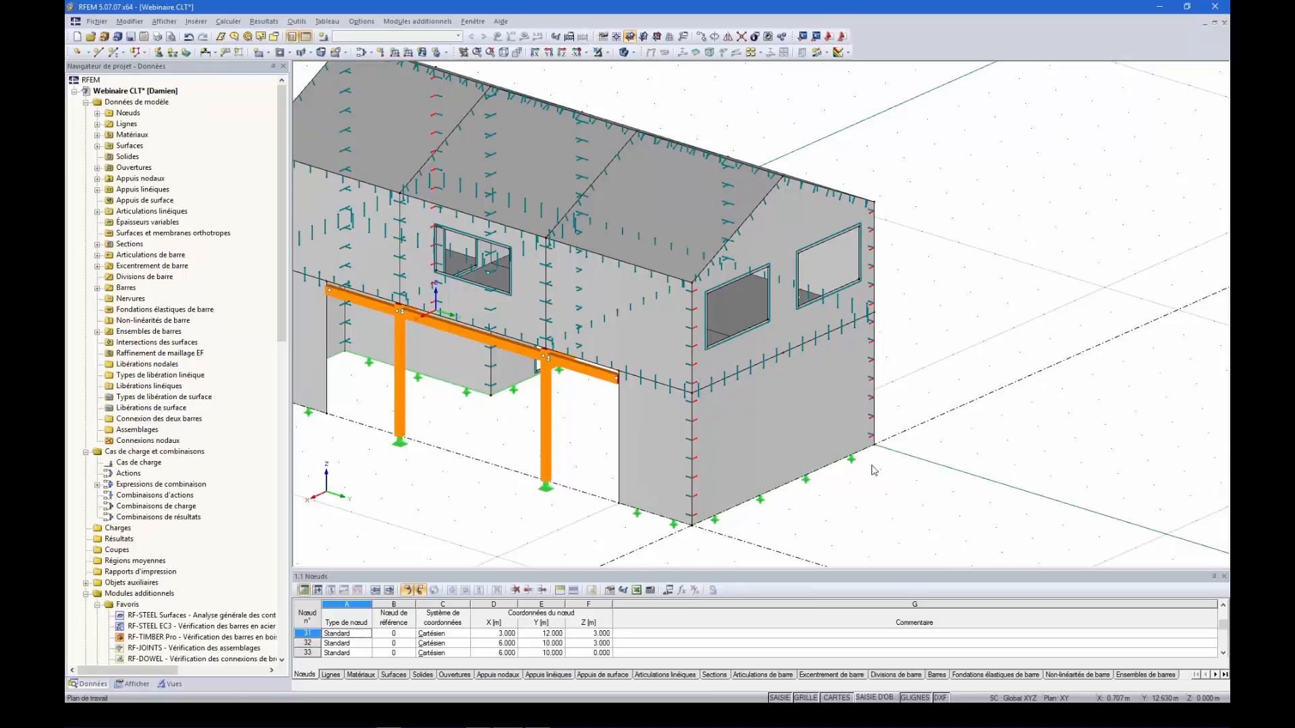
key("ctrl+z")
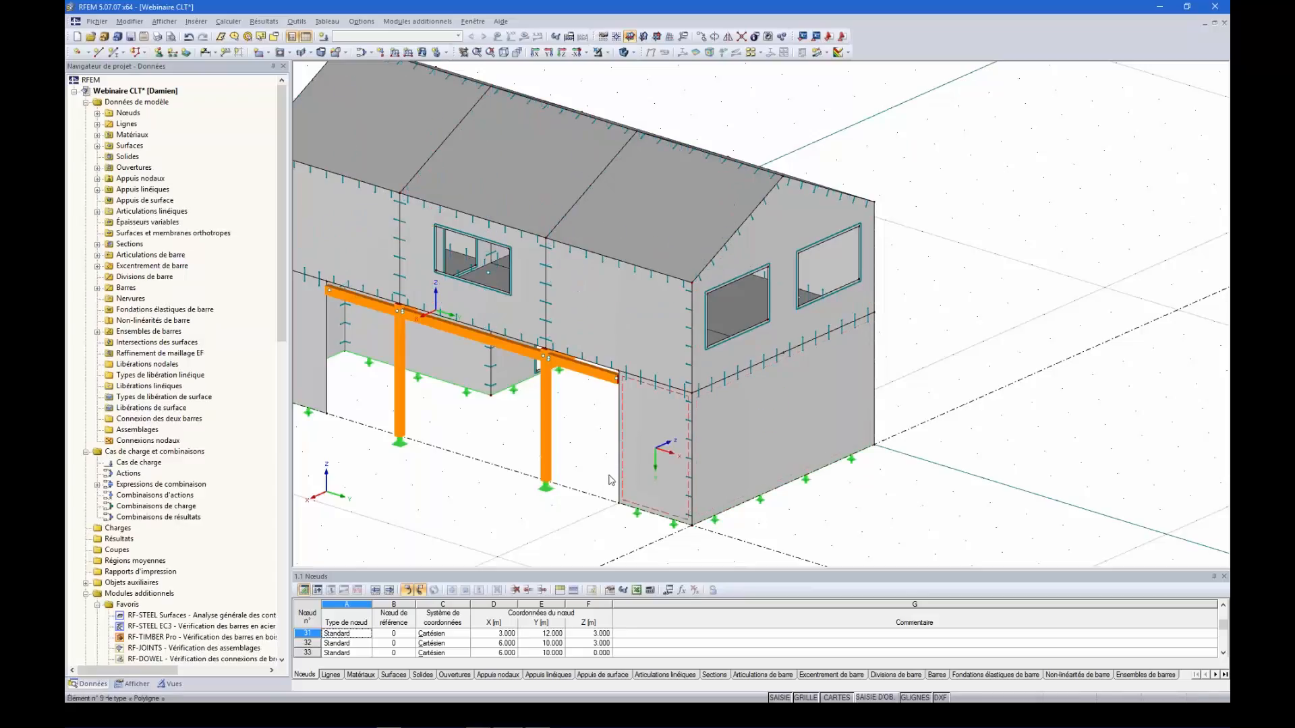
middle_click_drag(821, 444, 638, 410, "ctrl")
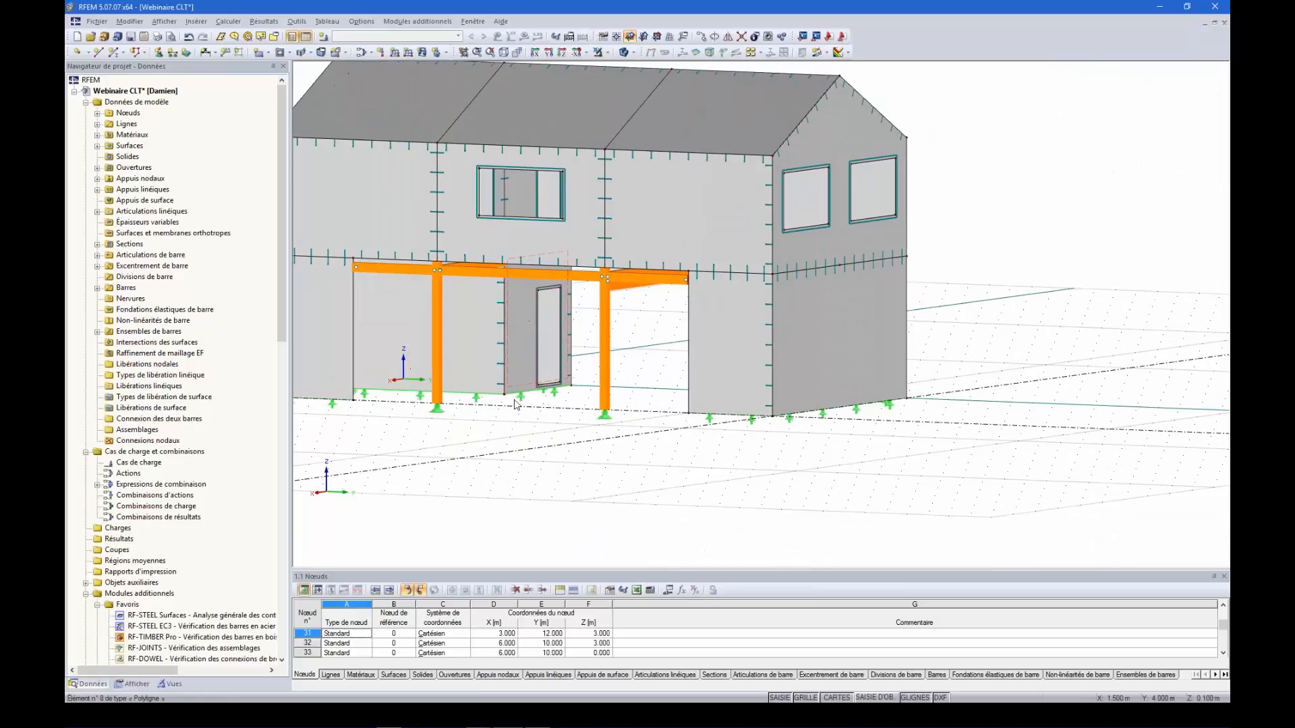
middle_click_drag(1027, 328, 526, 404, "ctrl")
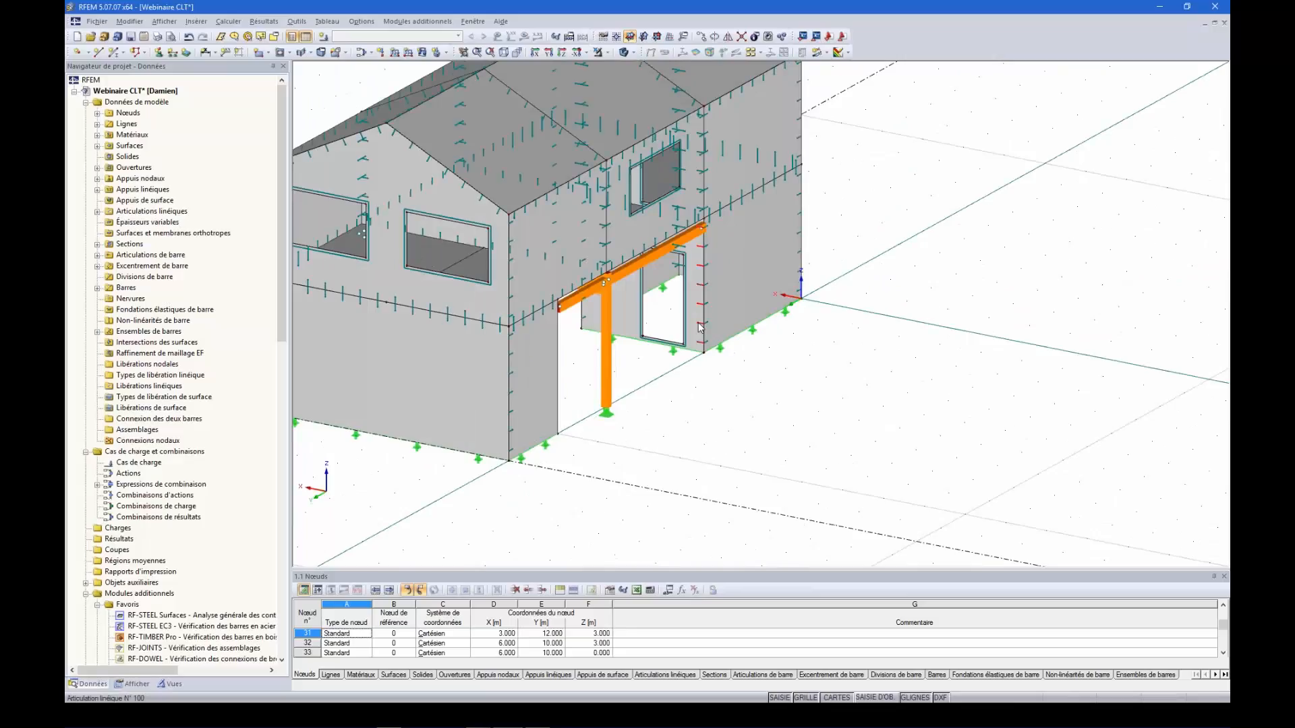
scroll(726, 328, "down", 2)
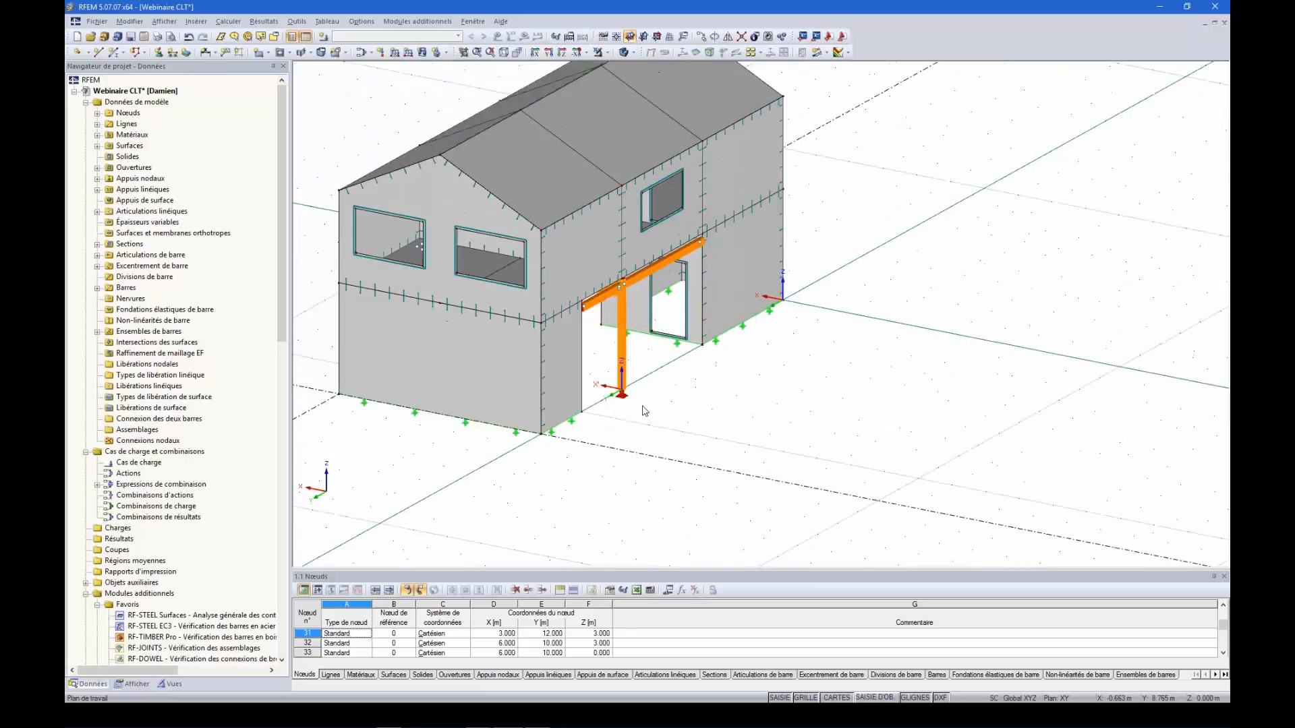
middle_click_drag(755, 383, 998, 405)
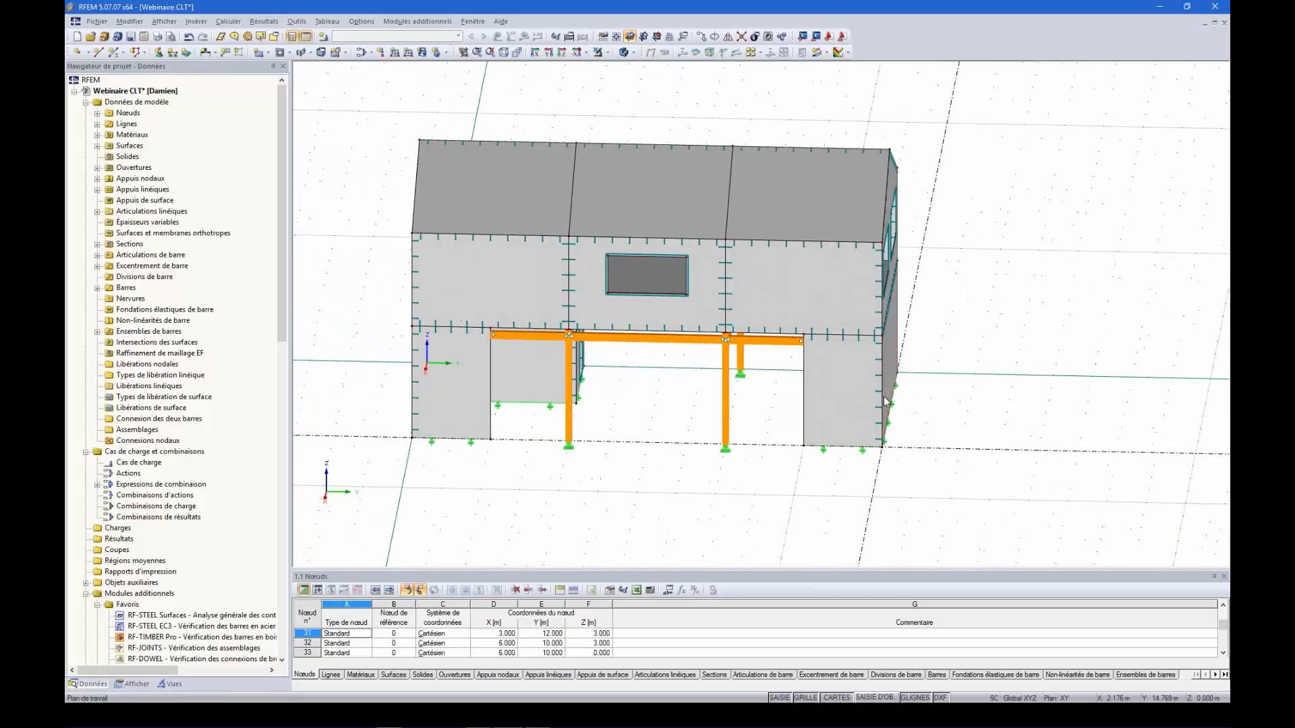
- Hide the long facade's three upper wall surfaces and two lower wall surfaces to expose the interior
middle_click_drag(631, 419, 742, 413, "ctrl")
left_click(541, 308)
left_click(691, 313, "ctrl")
left_click(778, 310, "ctrl")
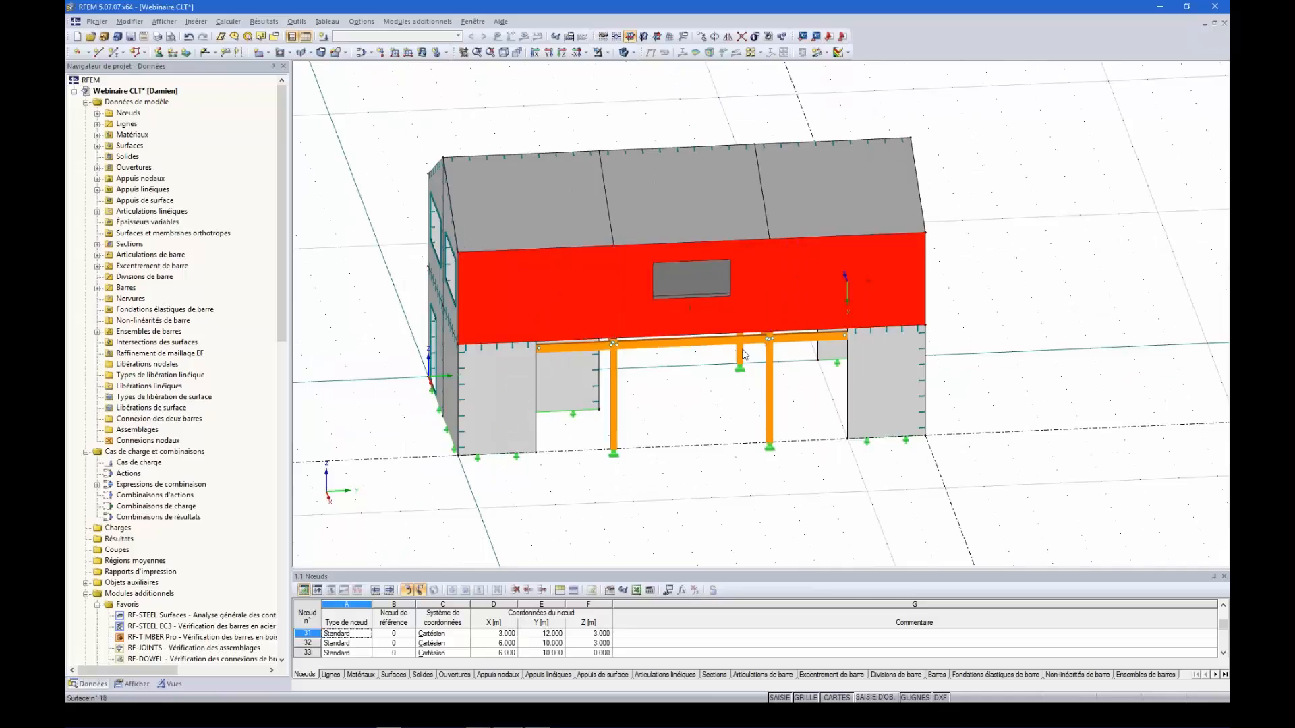
left_click(500, 426, "ctrl")
left_click(884, 385, "ctrl")
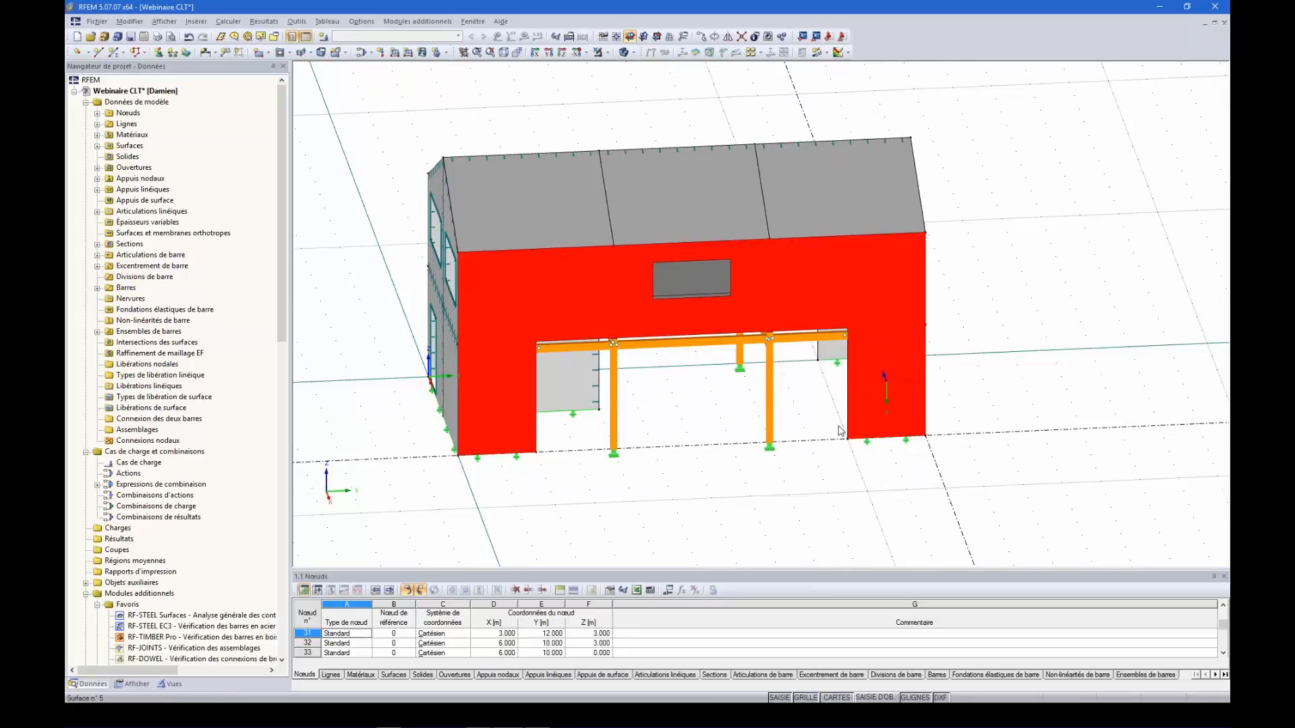
left_click(609, 54)
left_click(685, 80)
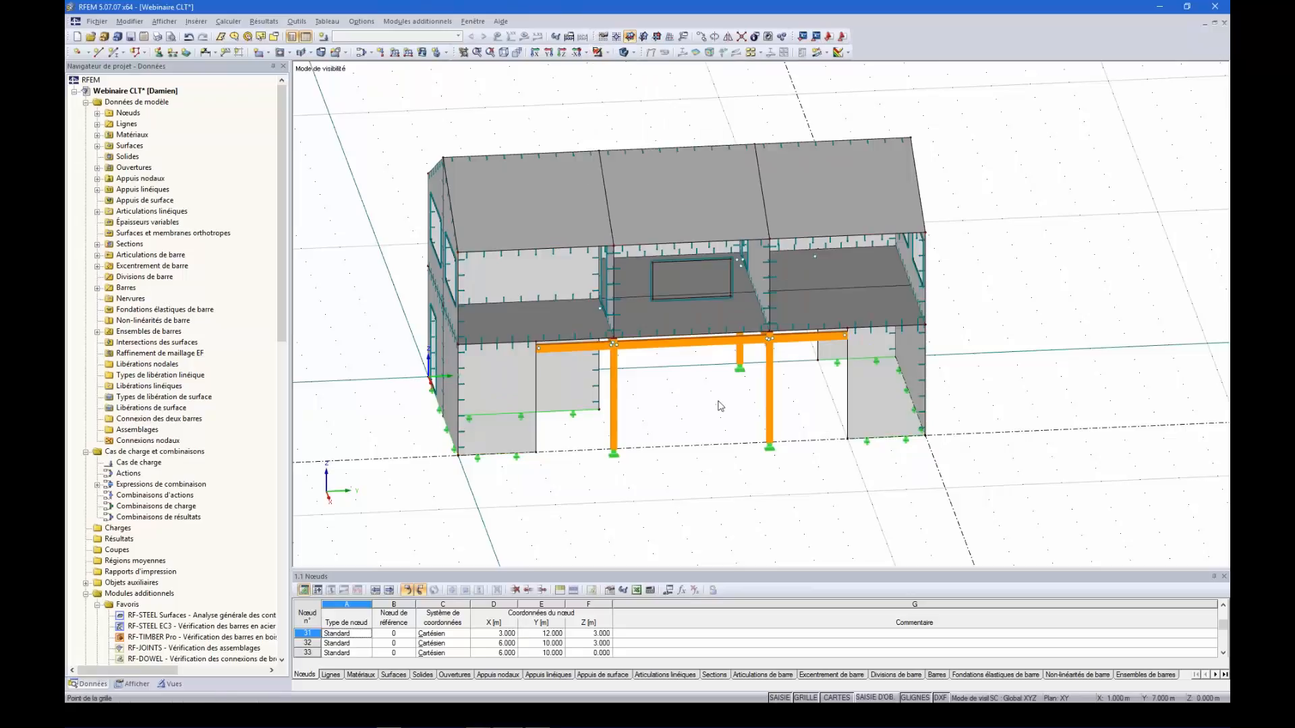
- Examine the line hinges on the interior walls, openings and intermediate floor through the opened facade
middle_click_drag(708, 447, 605, 495, "ctrl")
left_click(574, 455)
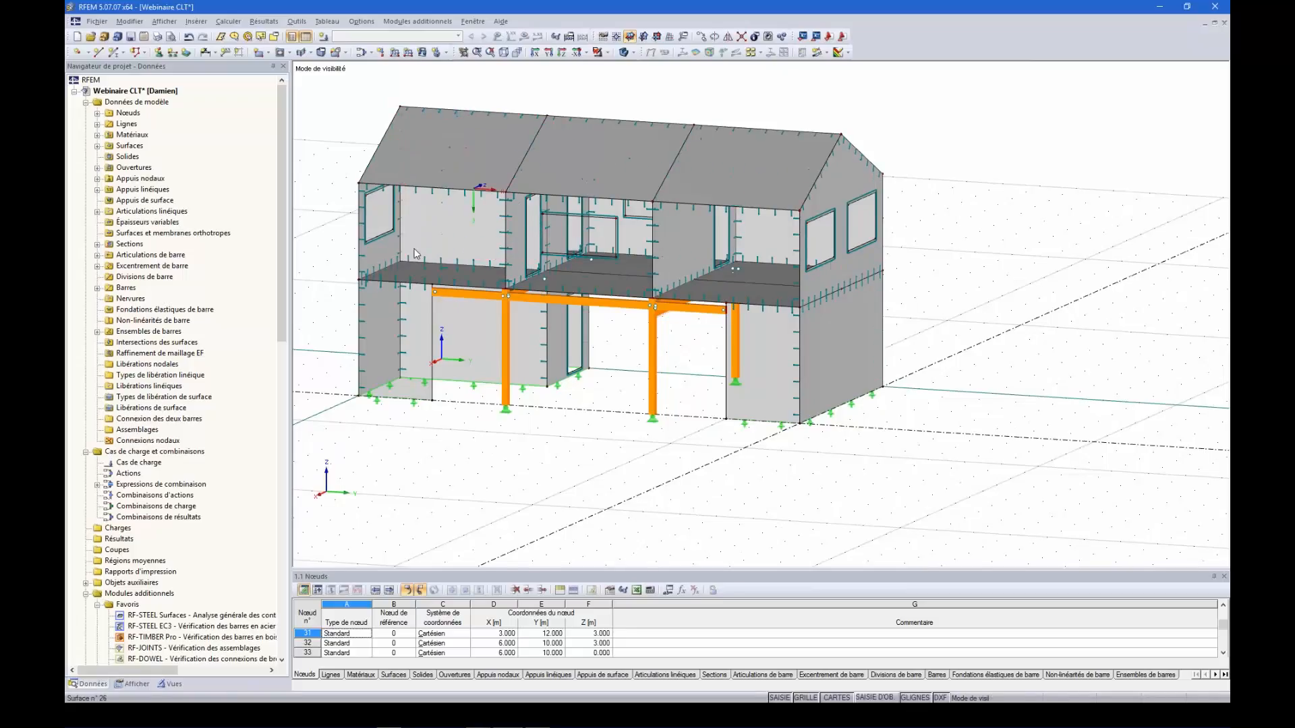
middle_click_drag(456, 467, 413, 350, "ctrl")
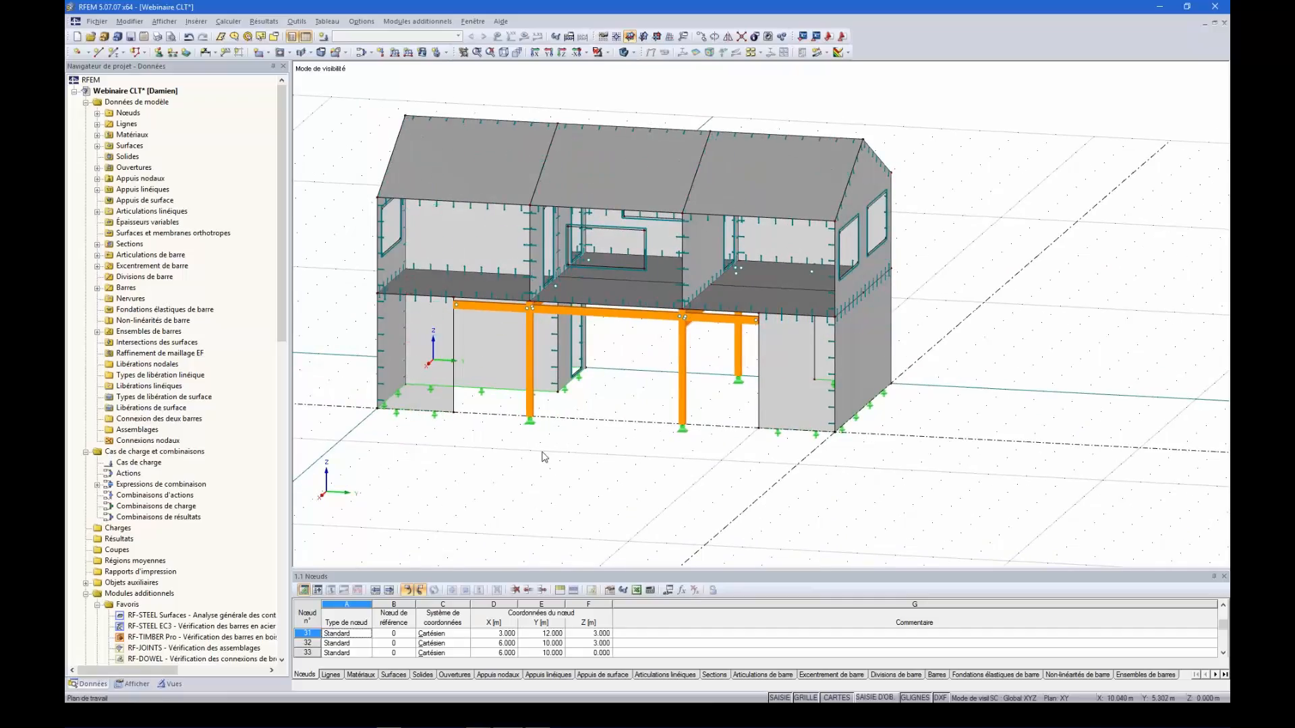
middle_click_drag(545, 457, 451, 331, "ctrl")
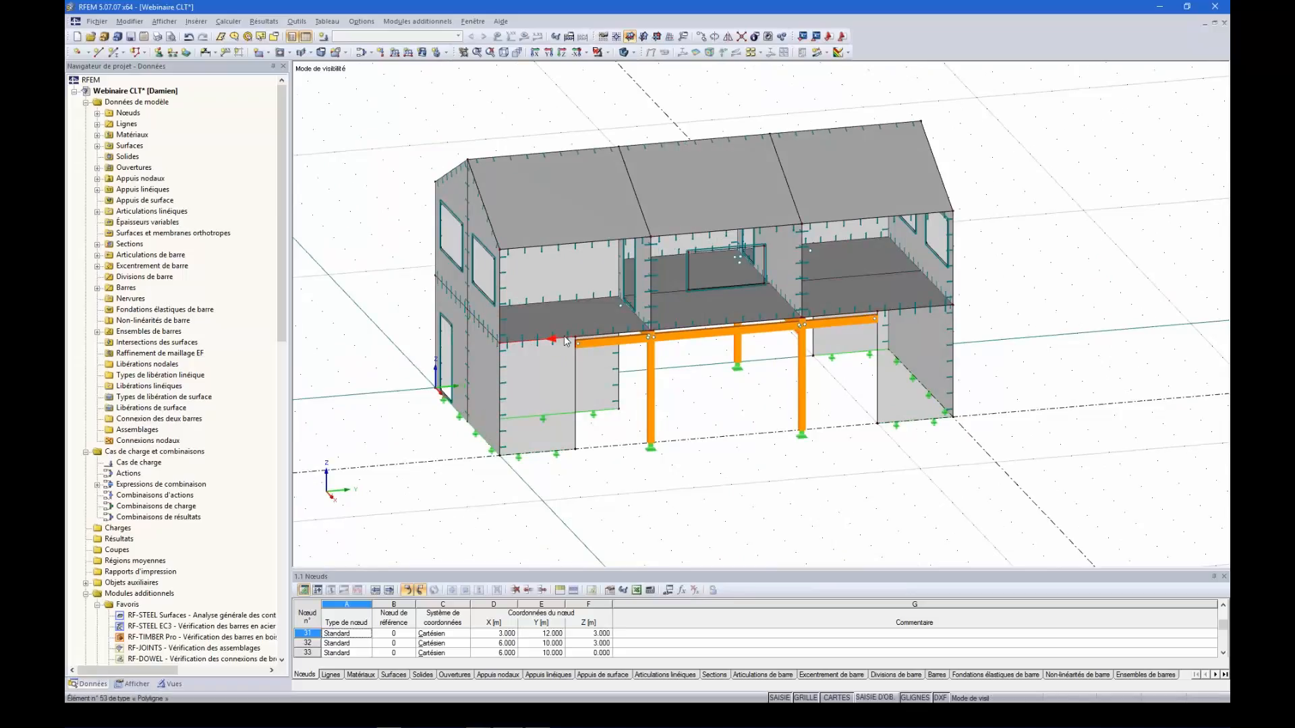
scroll(496, 322, "up", 1)
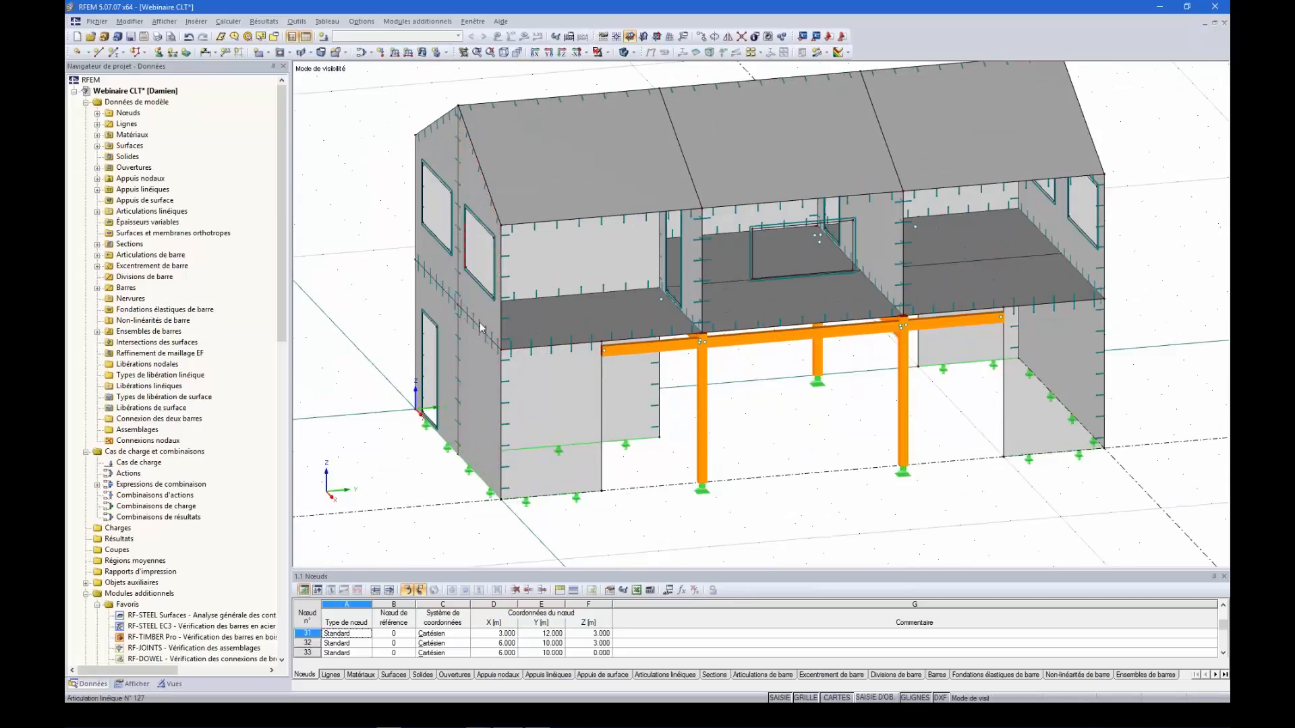
middle_click_drag(479, 330, 986, 241, "ctrl")
scroll(986, 242, "up", 2)
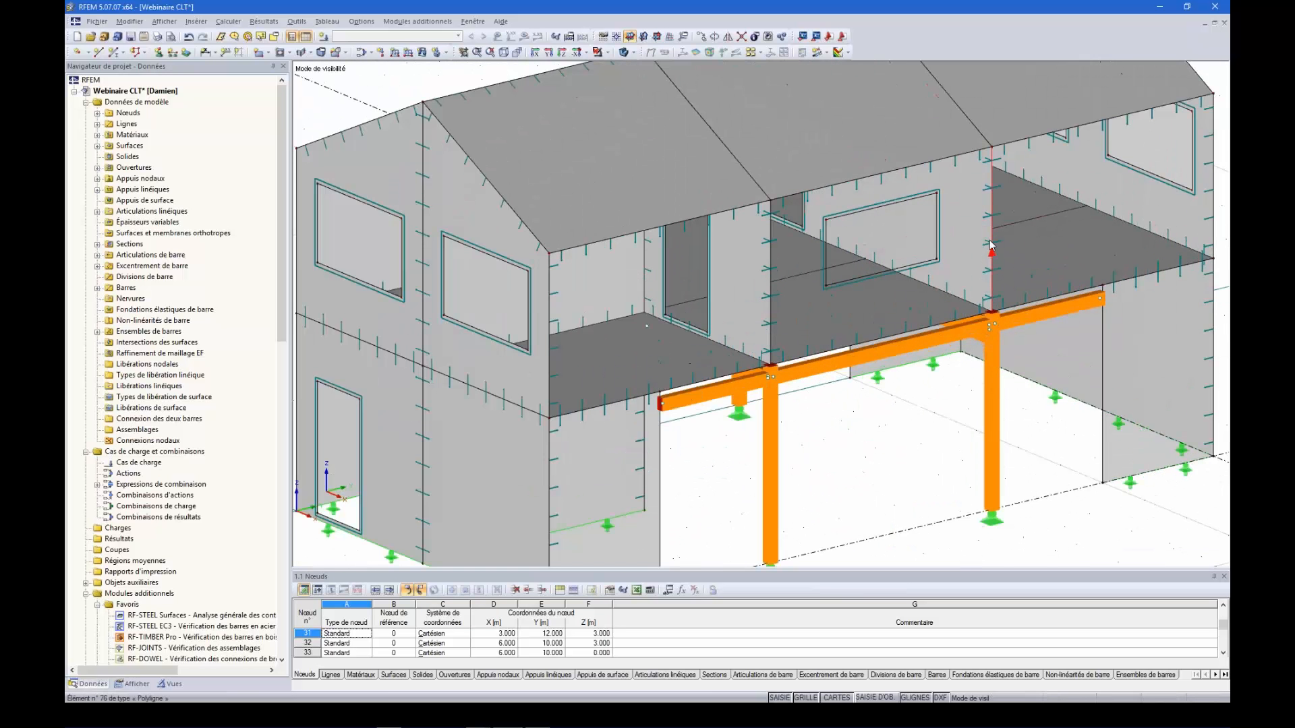
middle_click_drag(943, 484, 525, 430, "ctrl")
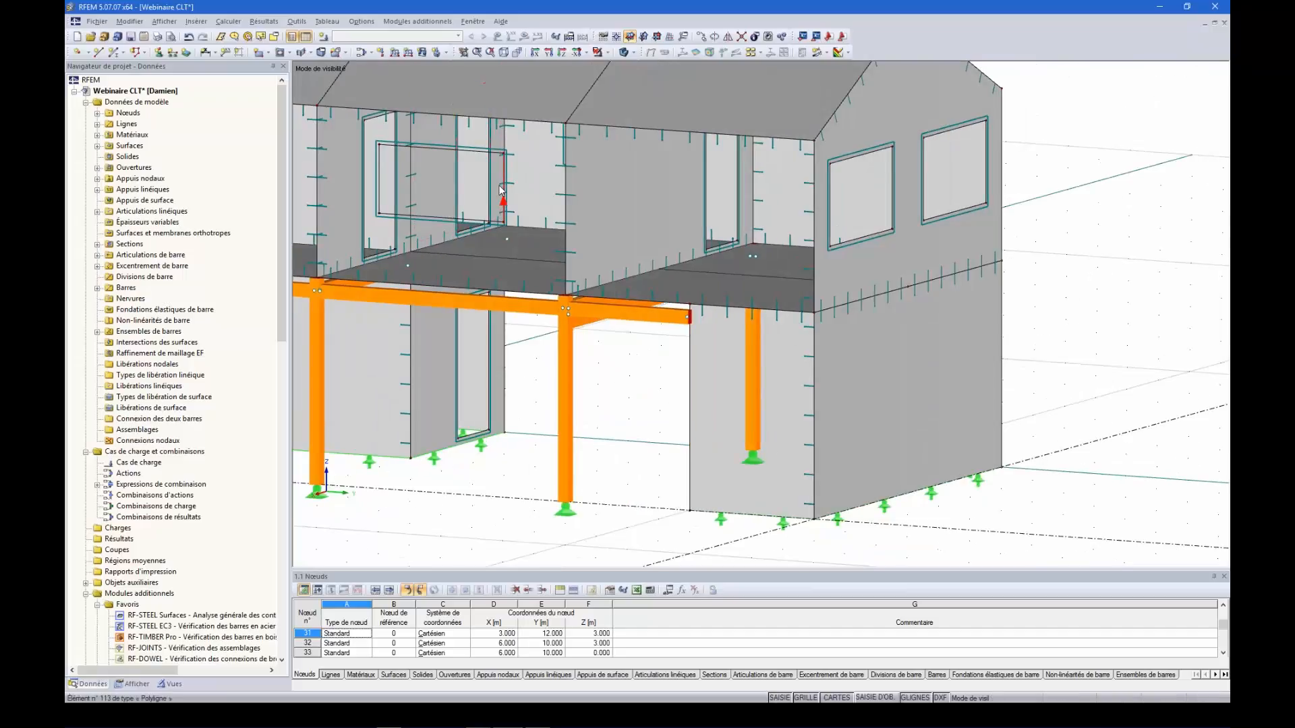
middle_click_drag(520, 425, 1187, 179, "ctrl")
scroll(620, 406, "down", 2)
middle_click_drag(731, 374, 520, 367, "ctrl")
- Assign line hinge 1 to floor surface 15 along the floor panel joint, including line 24, selecting the surface and lines individually
left_click(729, 358)
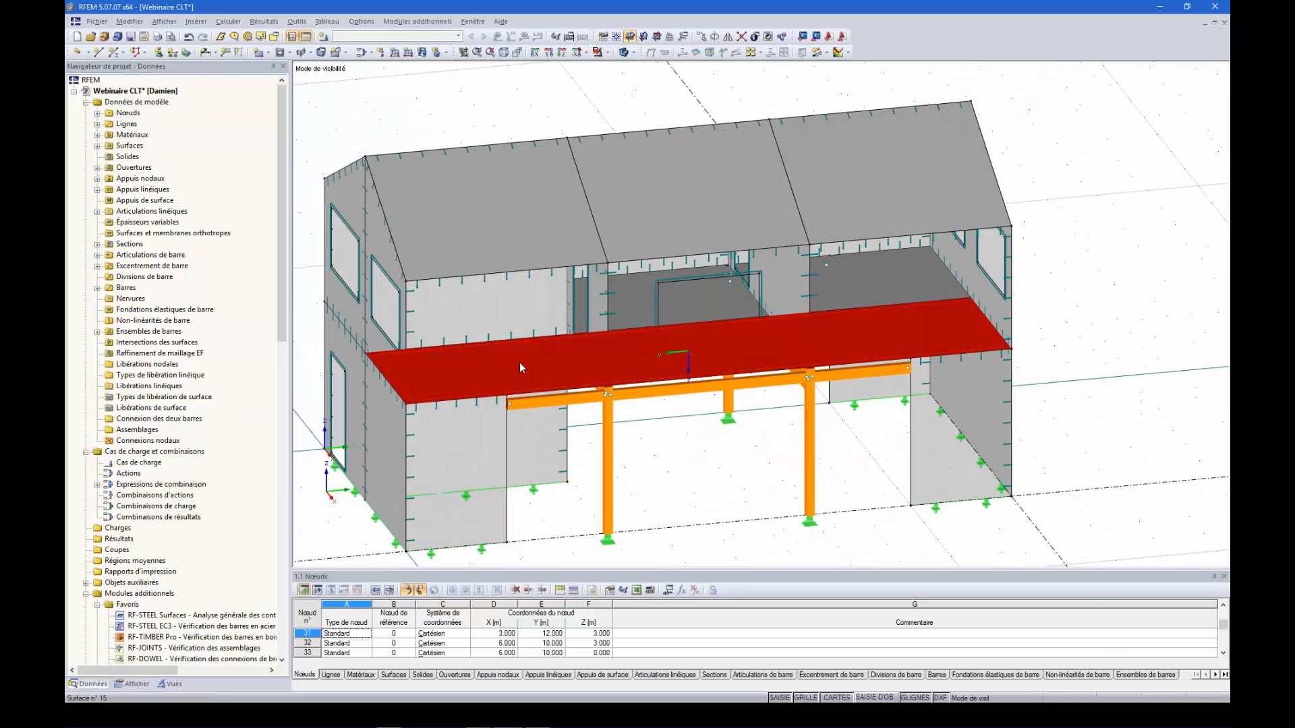
left_click(196, 21)
mouse_move(301, 39)
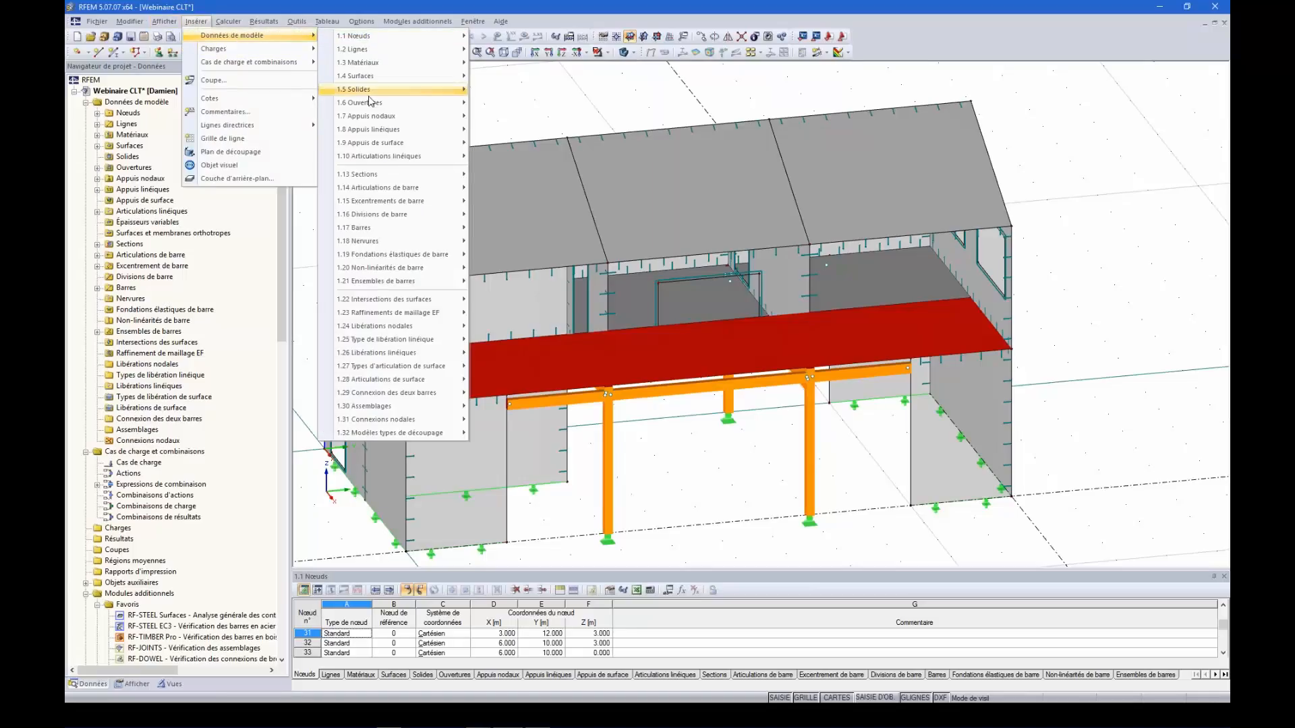
mouse_move(439, 155)
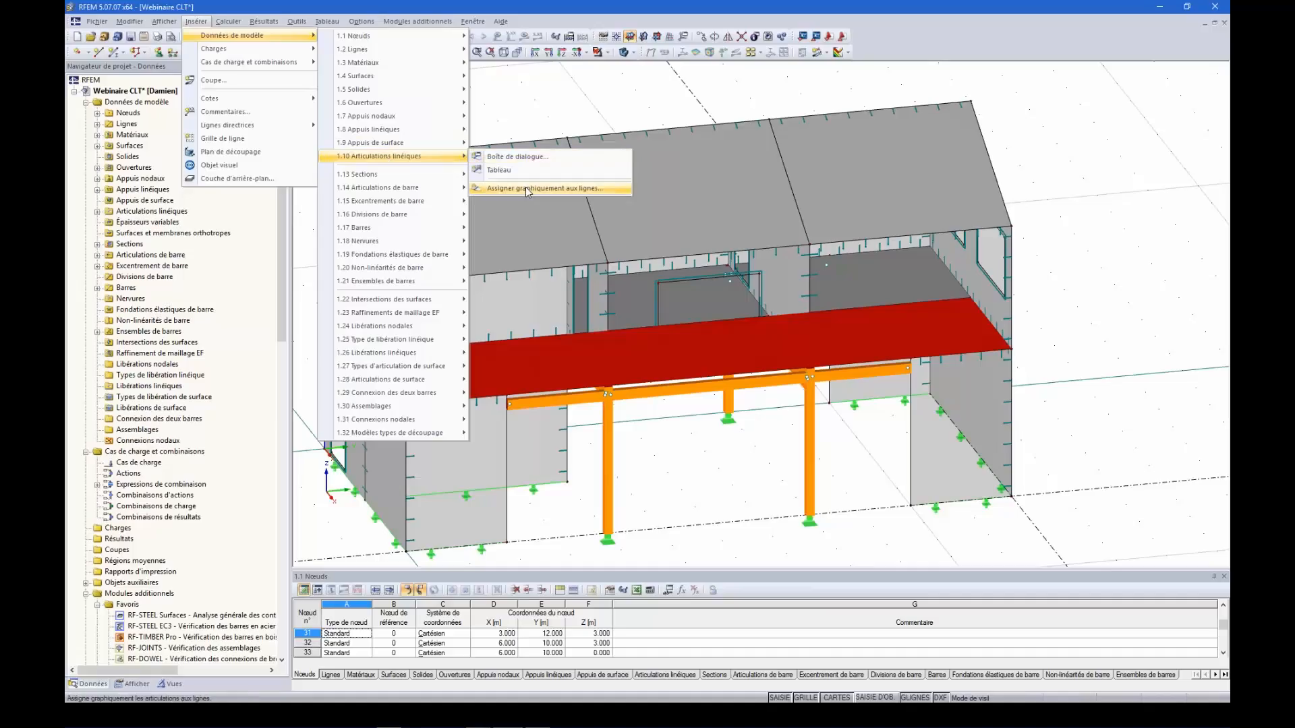
left_click(524, 188)
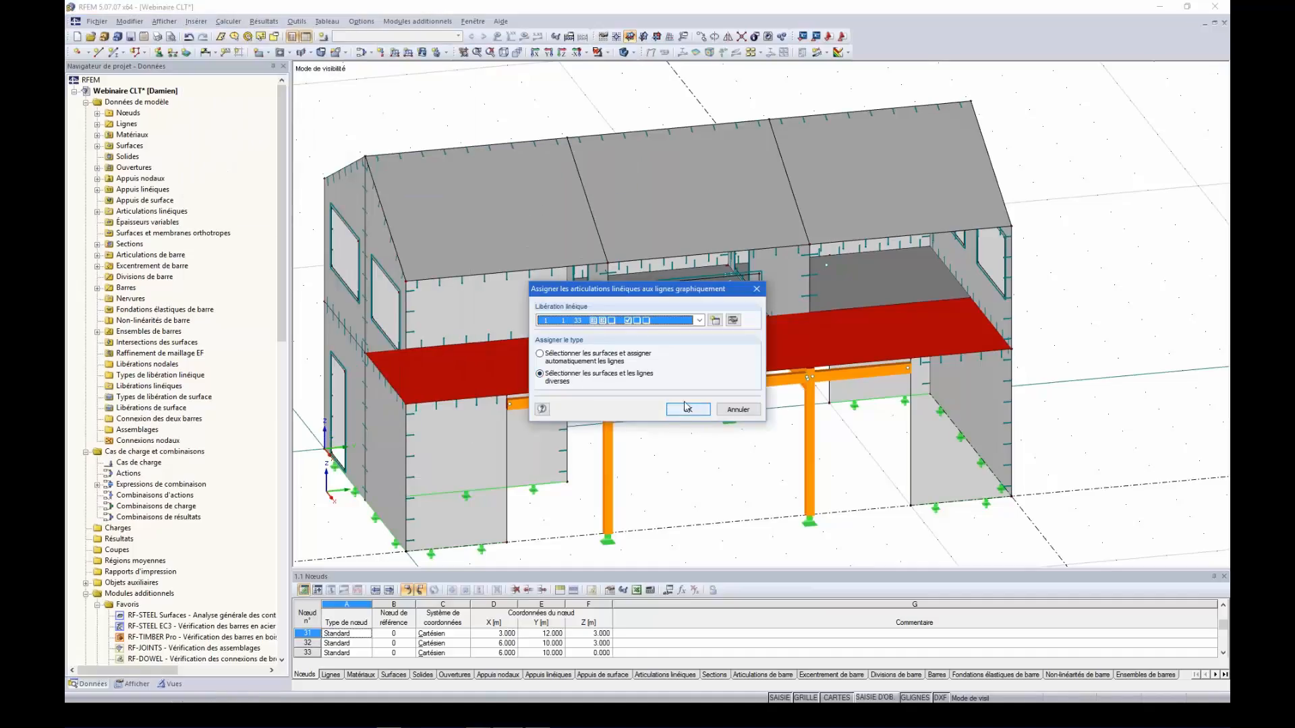
left_click(688, 410)
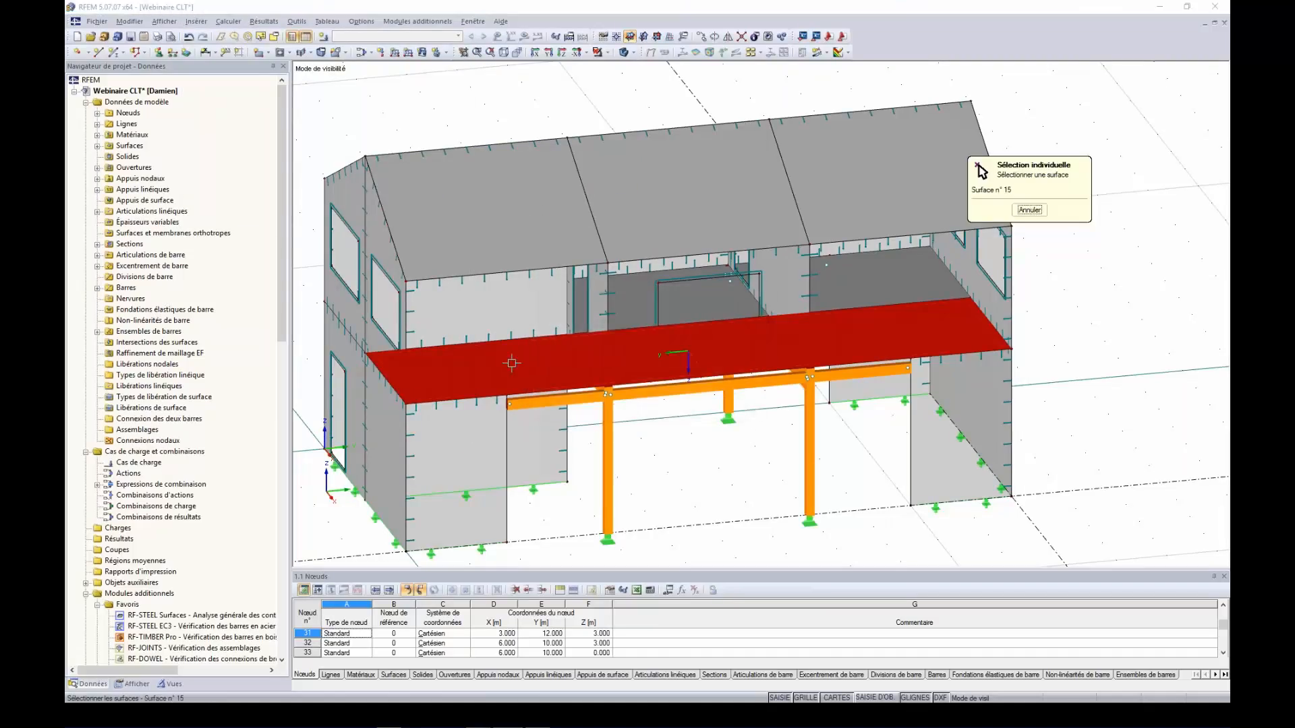
left_click(487, 342)
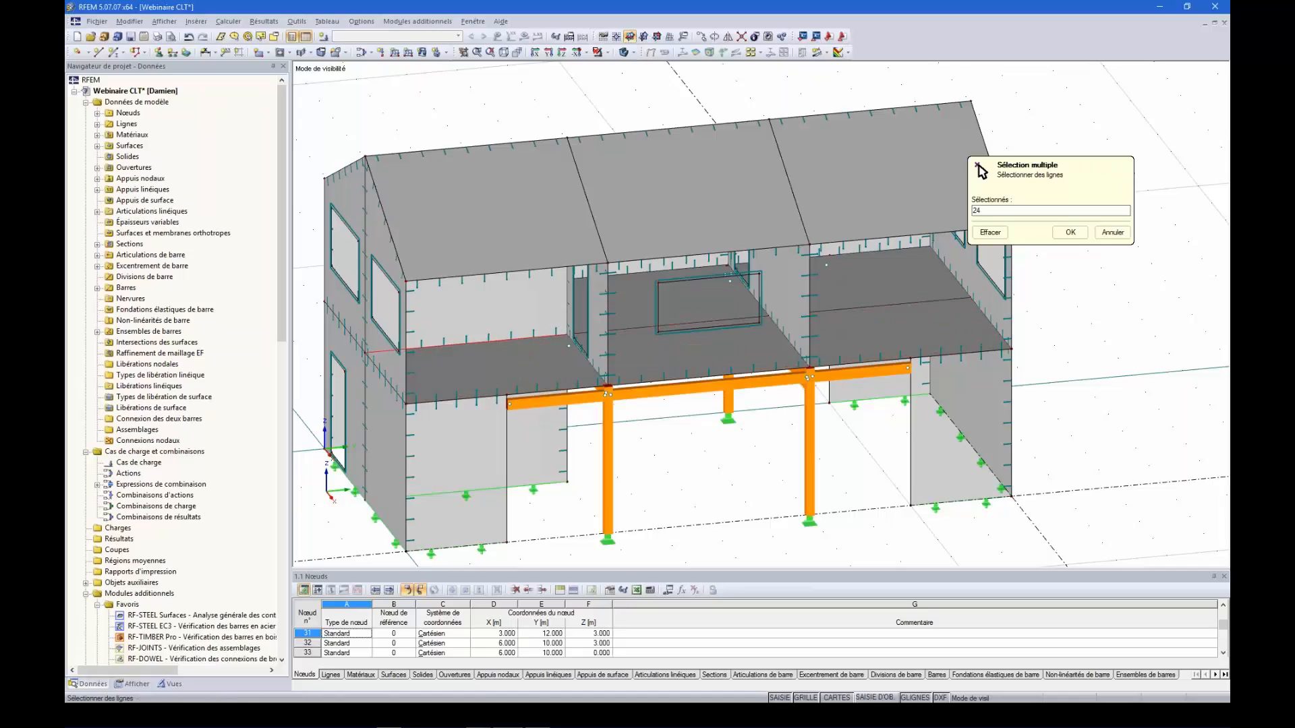
left_click(638, 329)
left_click(836, 308)
left_click(1071, 233)
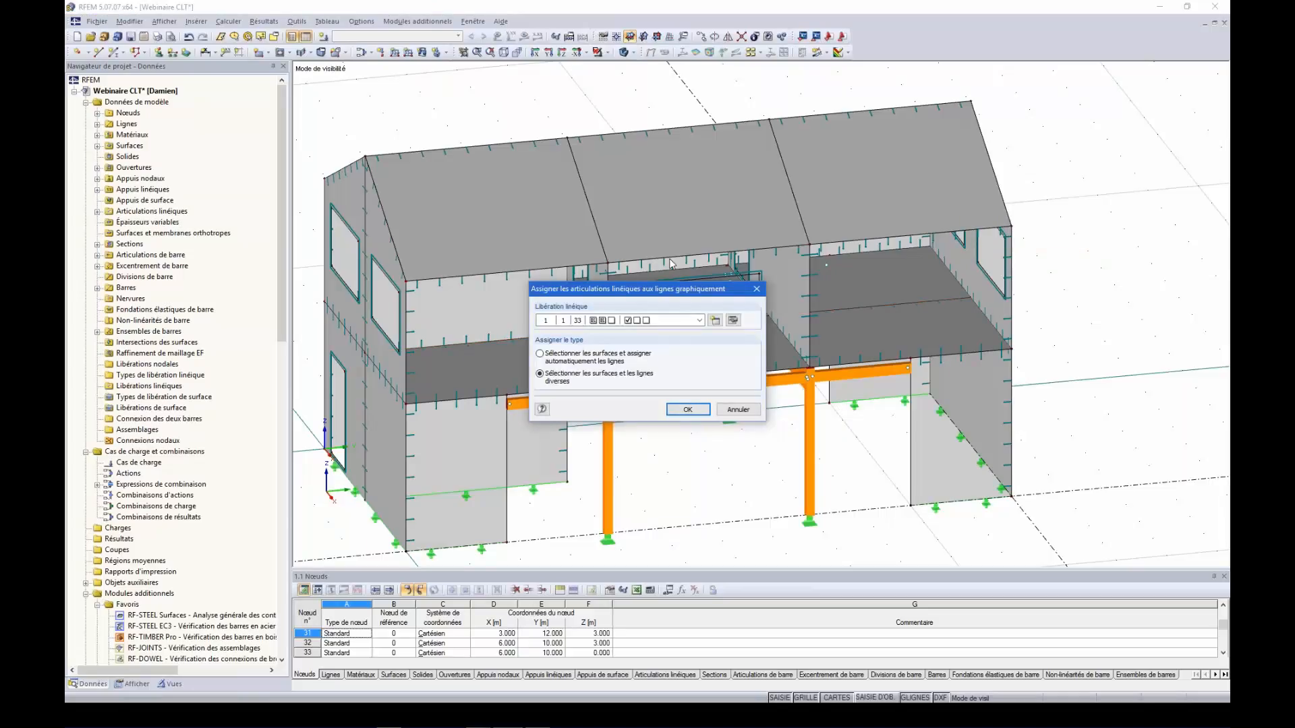
- Assign the same line hinge to joint lines 27 and 50 of the intermediate floor, selecting the surface and lines individually
left_click_drag(682, 295, 780, 110)
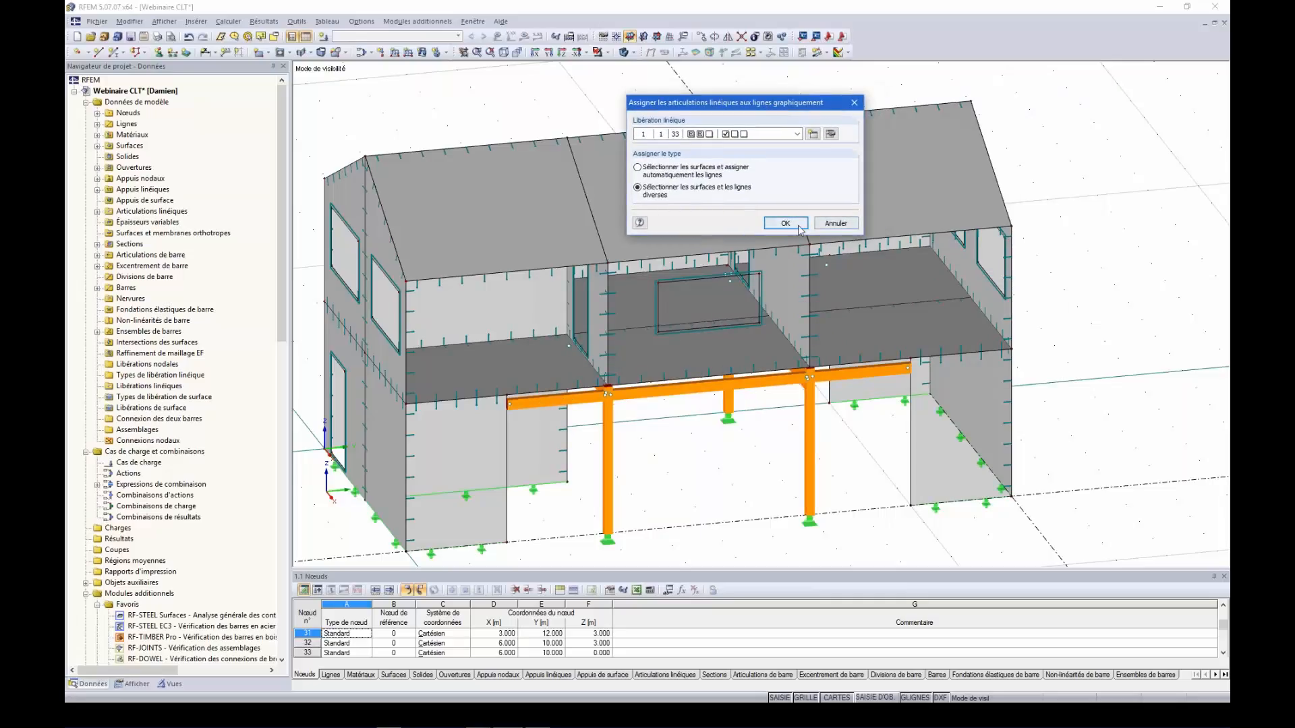
left_click(786, 223)
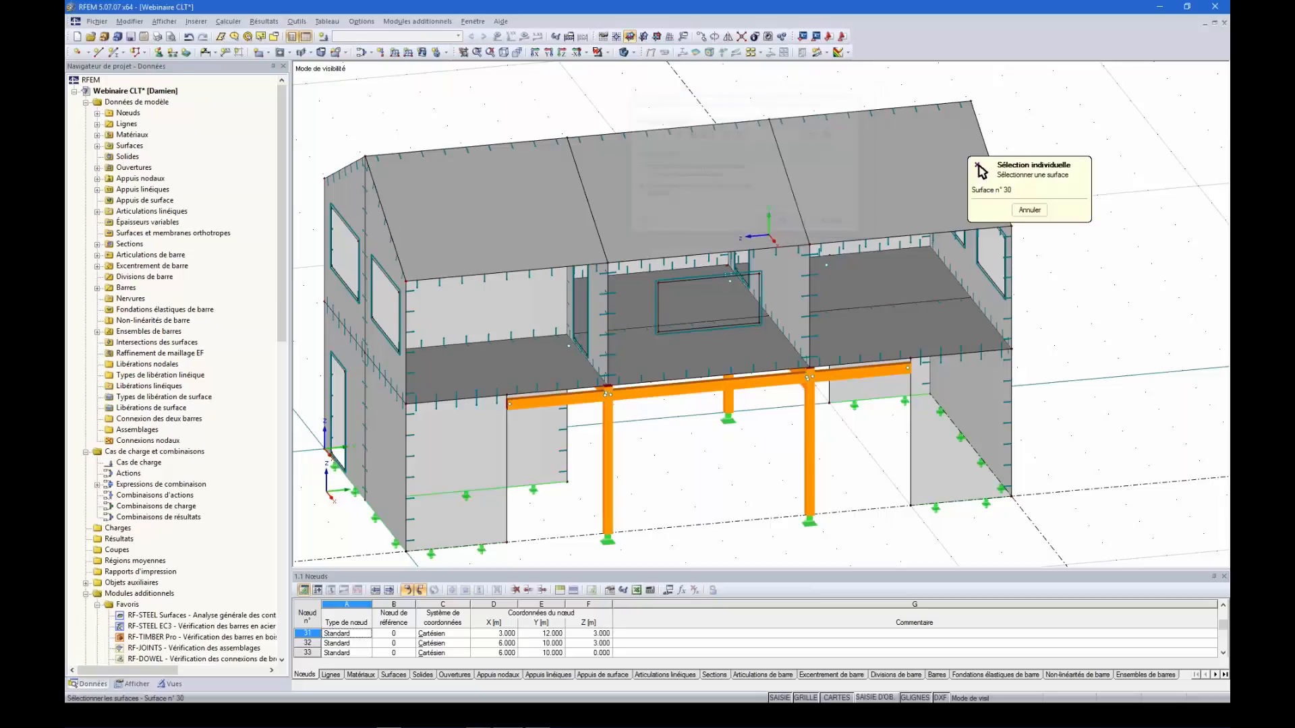
left_click(820, 311)
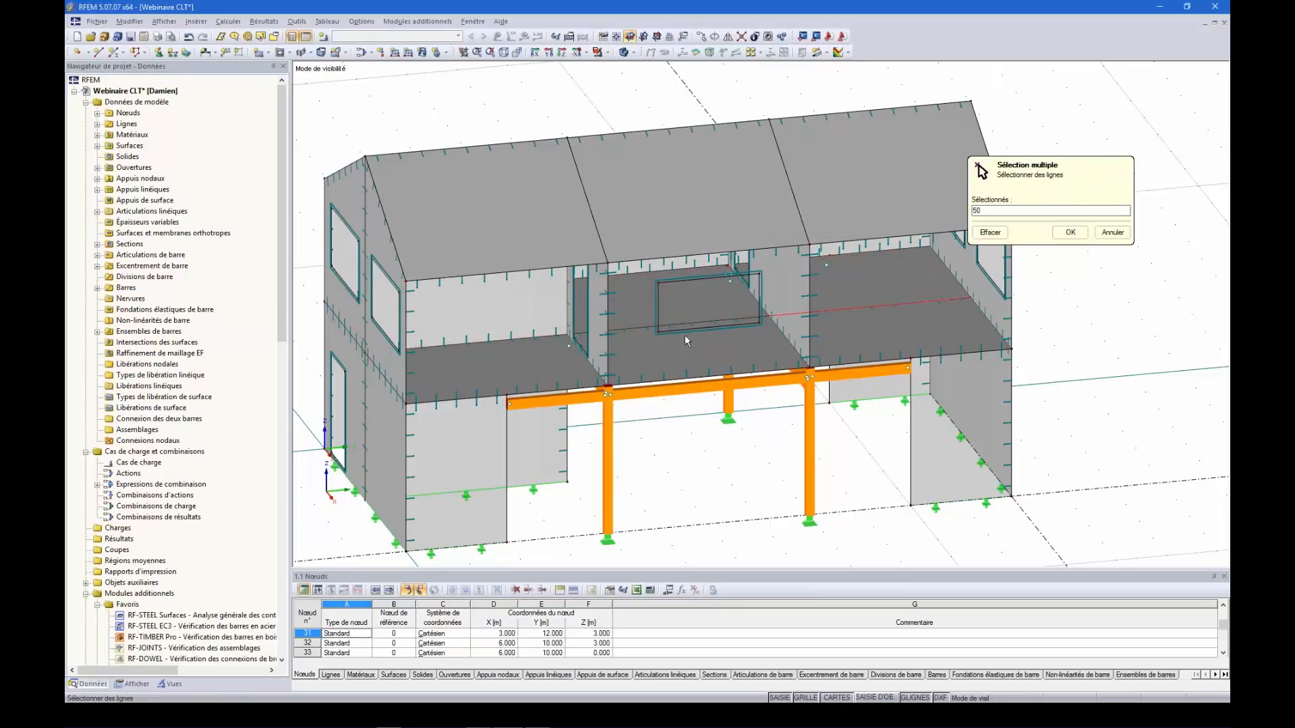
left_click(689, 323)
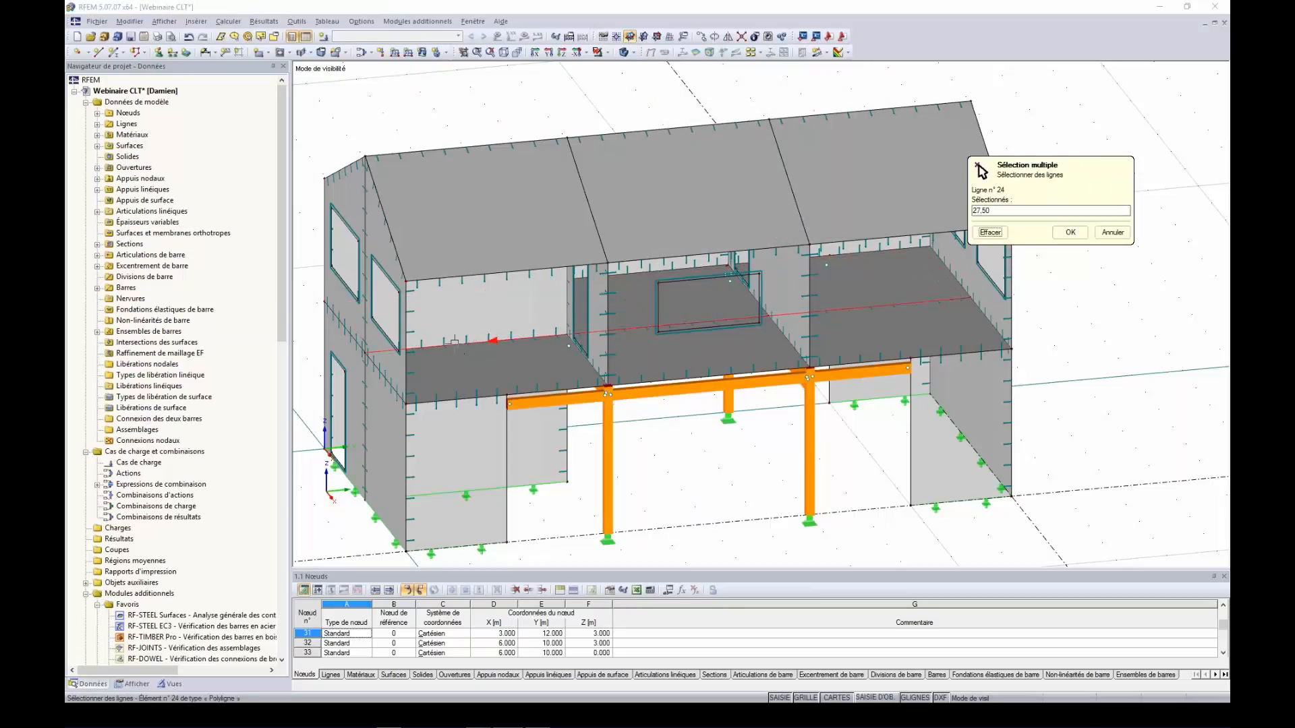
left_click(1067, 233)
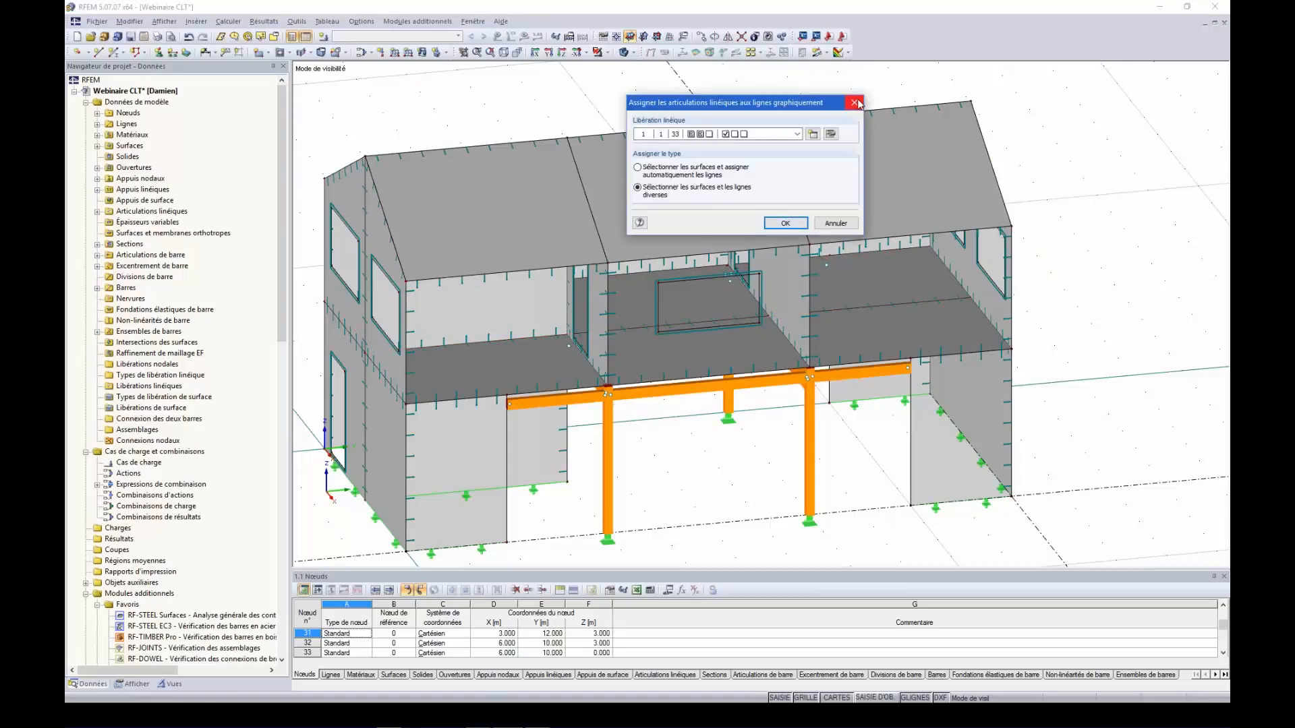
left_click(796, 222)
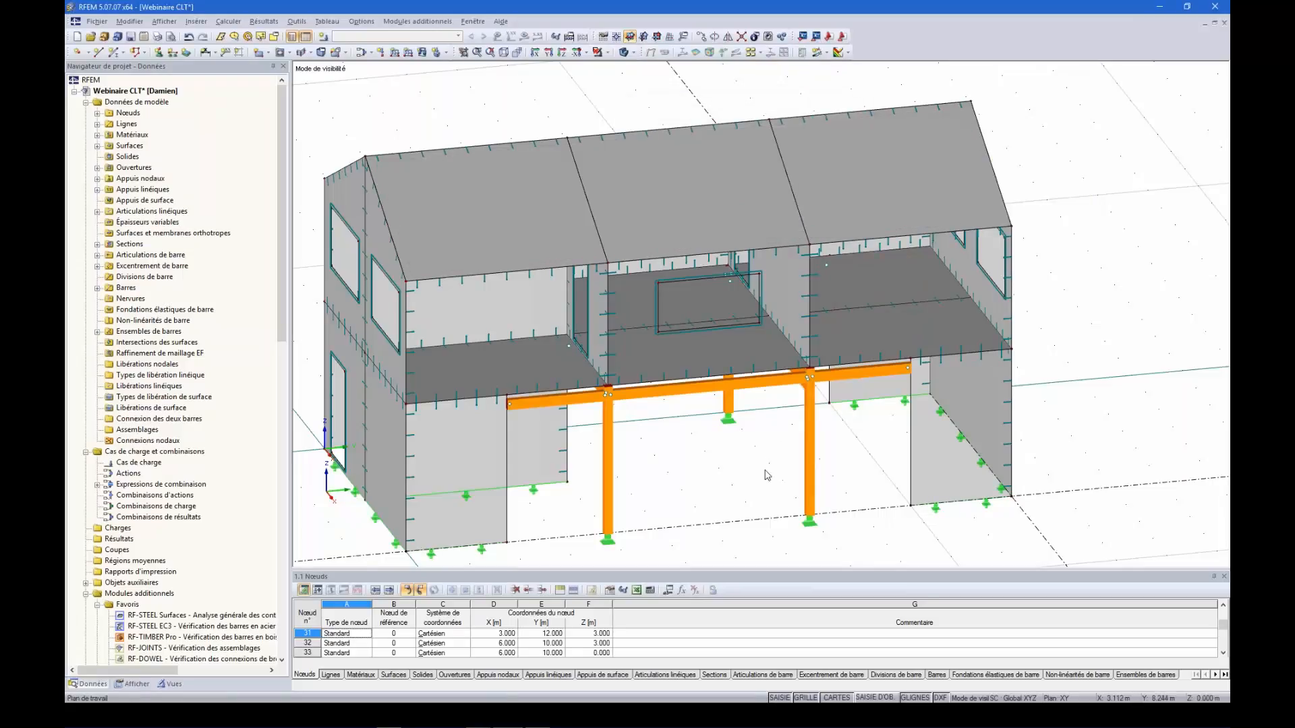
- Cancel the visibility mode to display the complete building and review it from the gable side
middle_click_drag(760, 471, 780, 470, "ctrl")
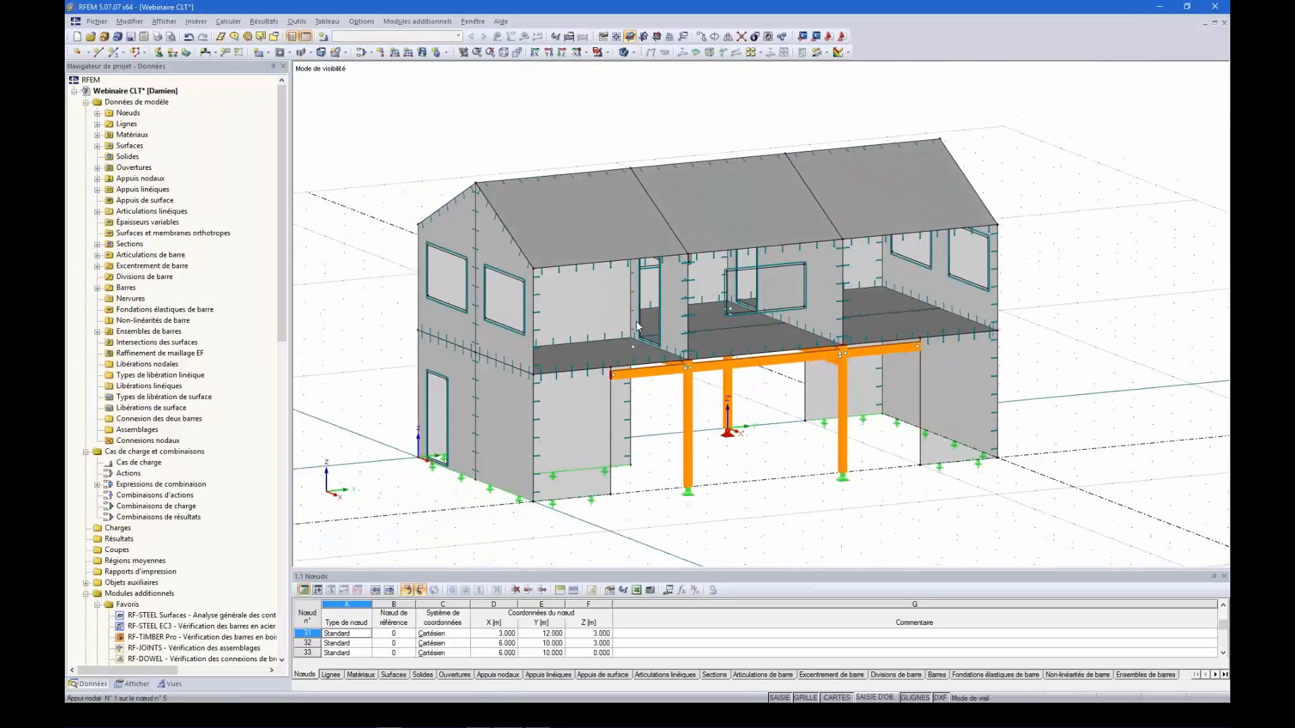
left_click(609, 52)
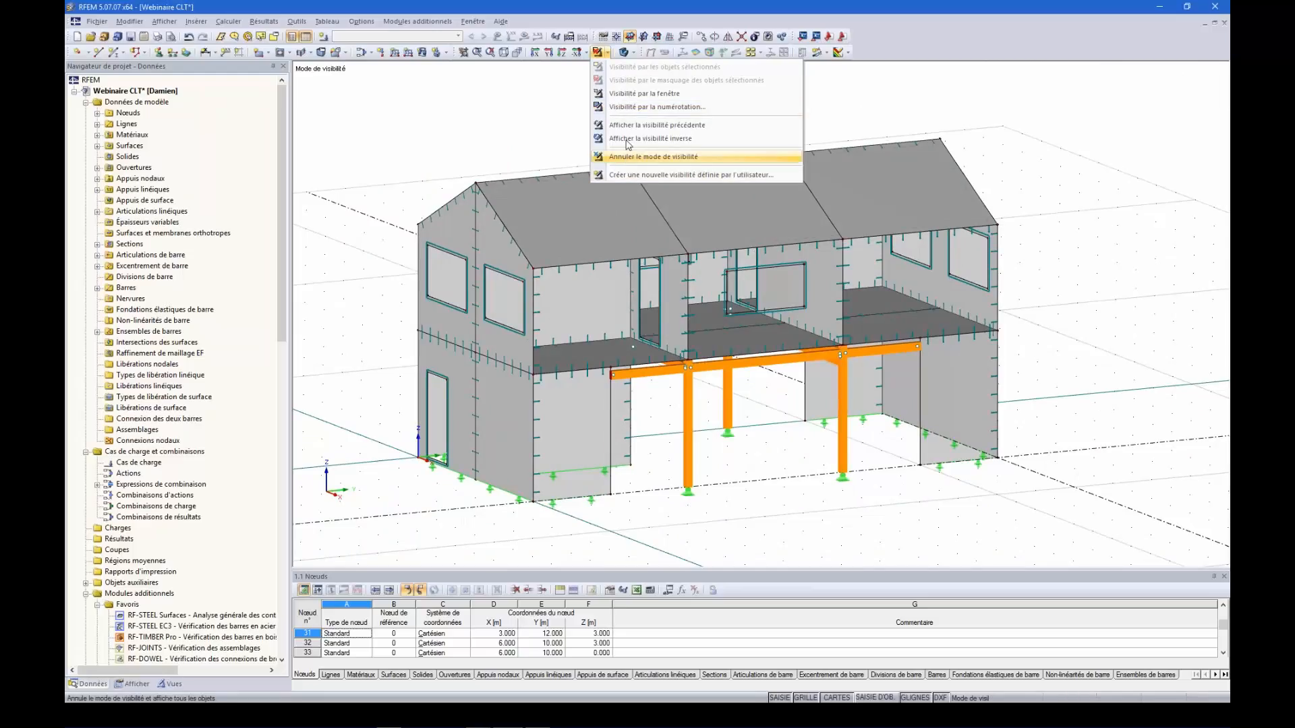
left_click(630, 157)
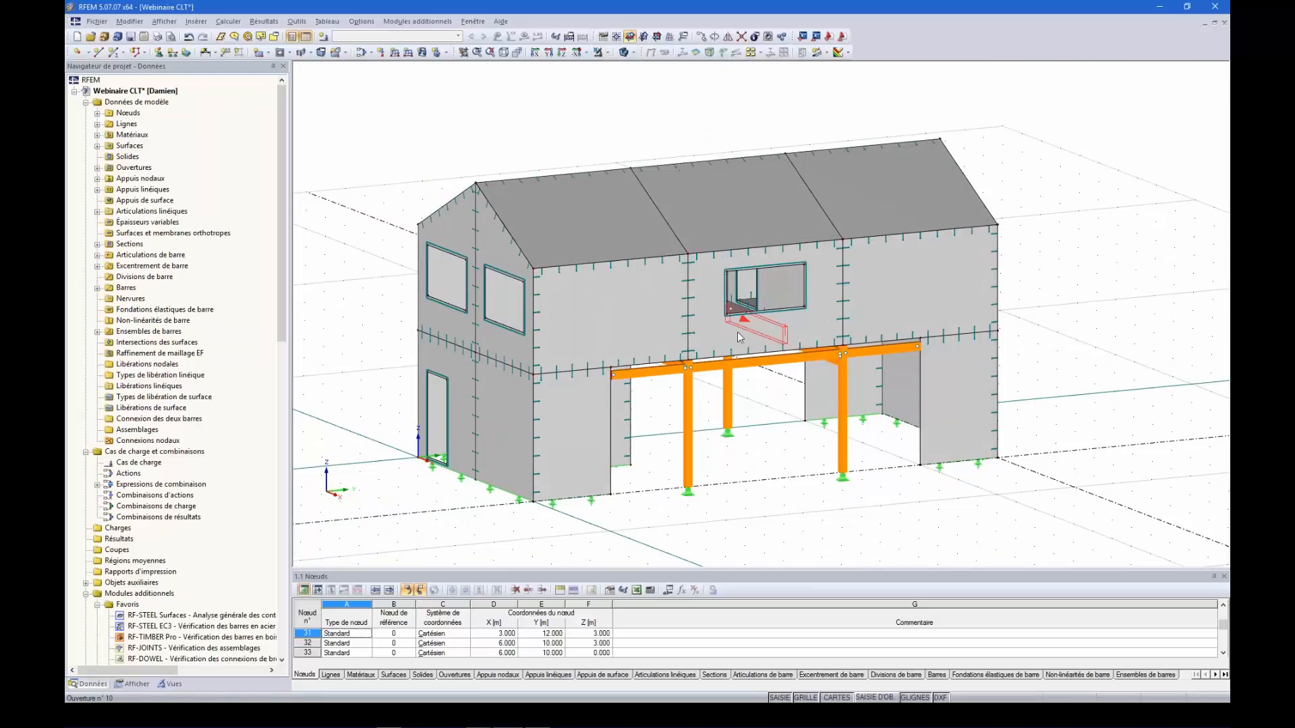
middle_click_drag(796, 513, 732, 310, "ctrl")
scroll(742, 477, "down", 2)
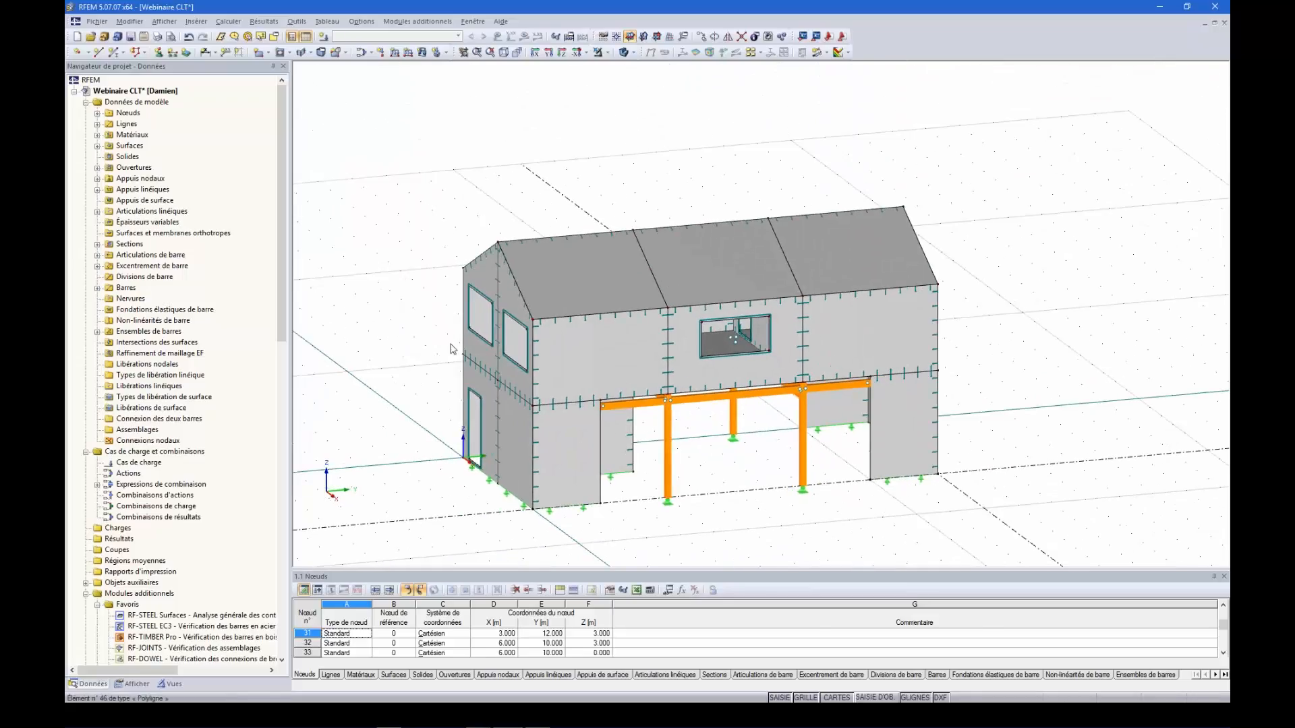
middle_click_drag(391, 347, 511, 402, "ctrl")
scroll(510, 402, "down", 2)
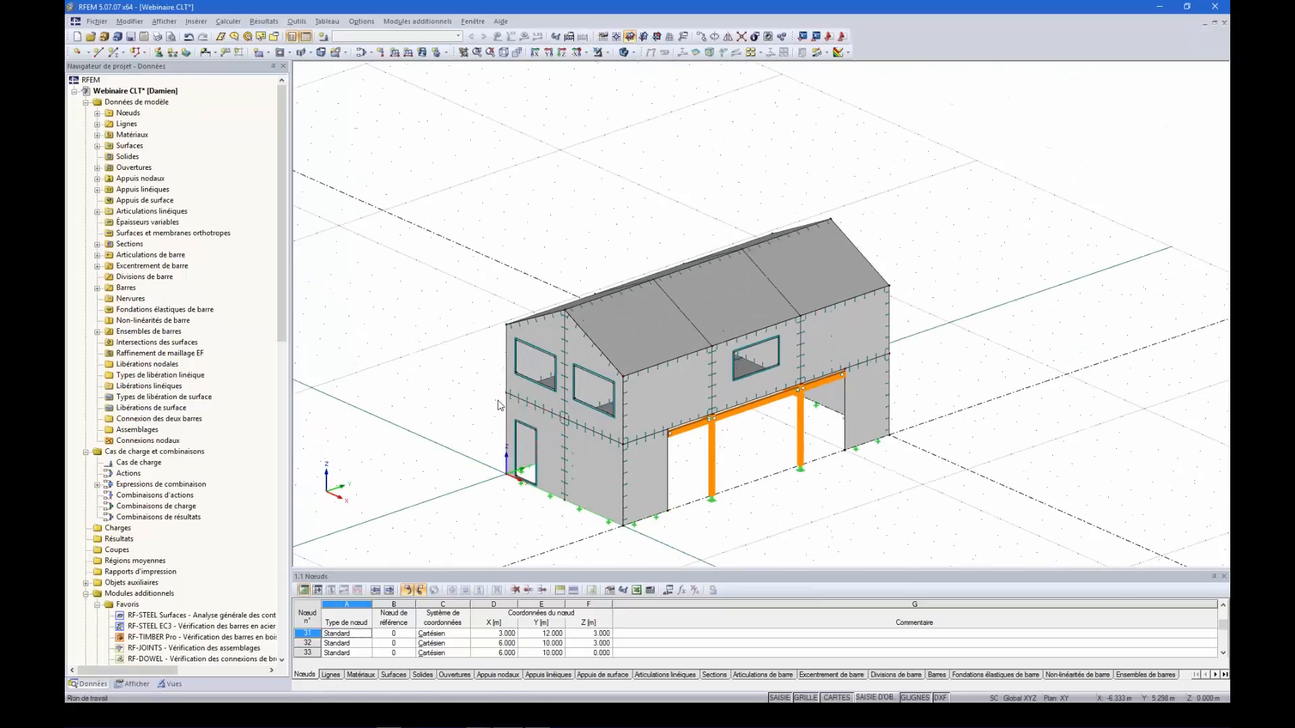
- Create load case CC1 described as Poids propre, with the Permanente action category and self-weight factor -1.000 in Z
left_click(324, 37)
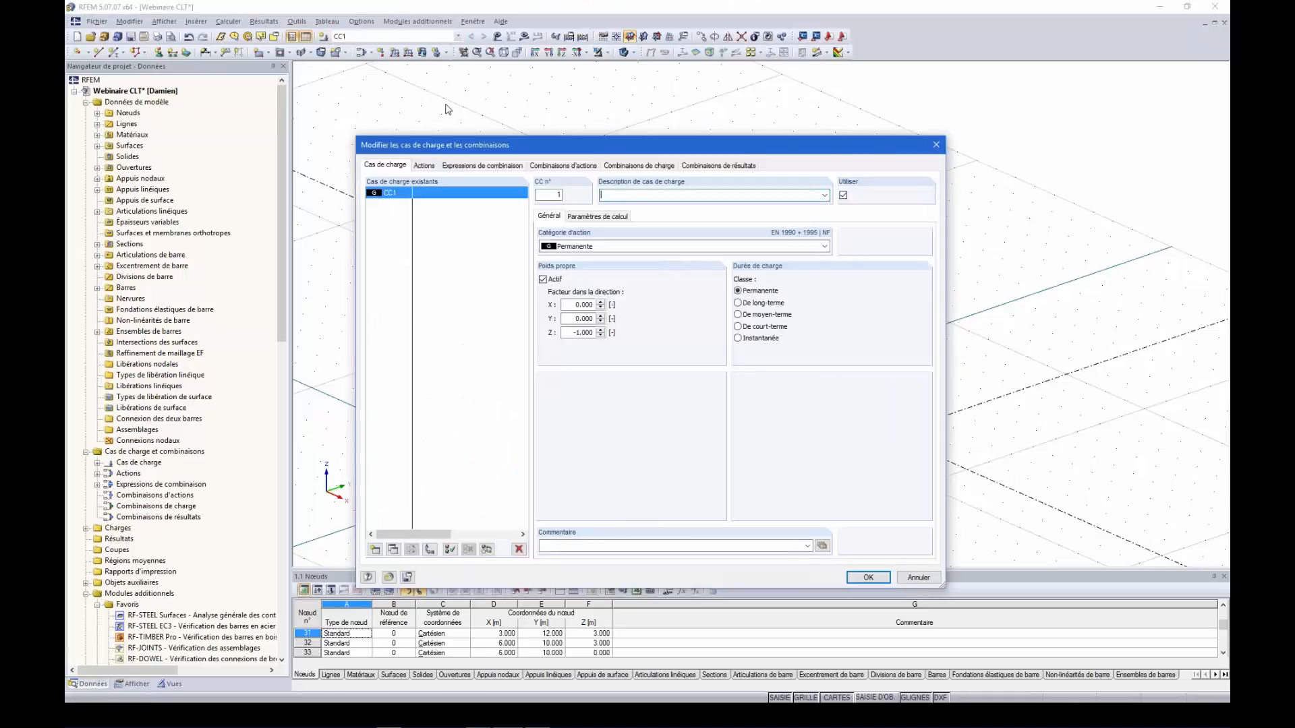
left_click(824, 195)
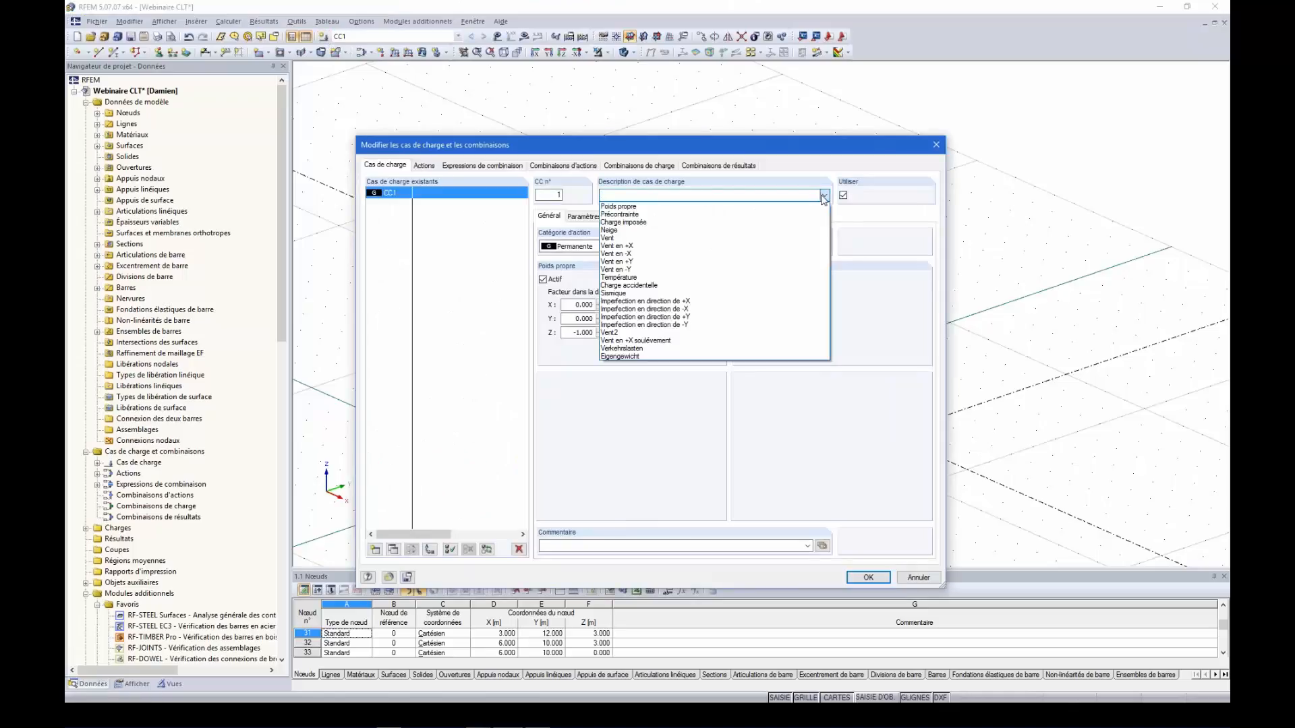
left_click(797, 207)
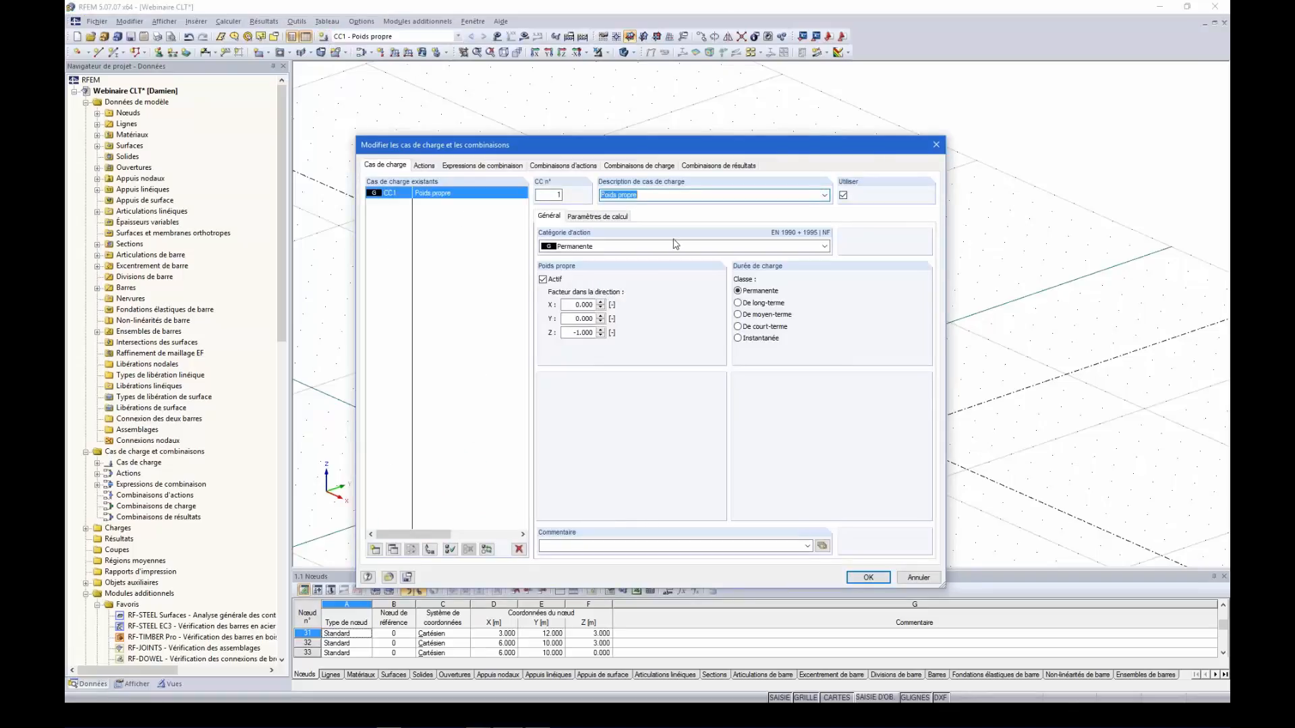
left_click(868, 577)
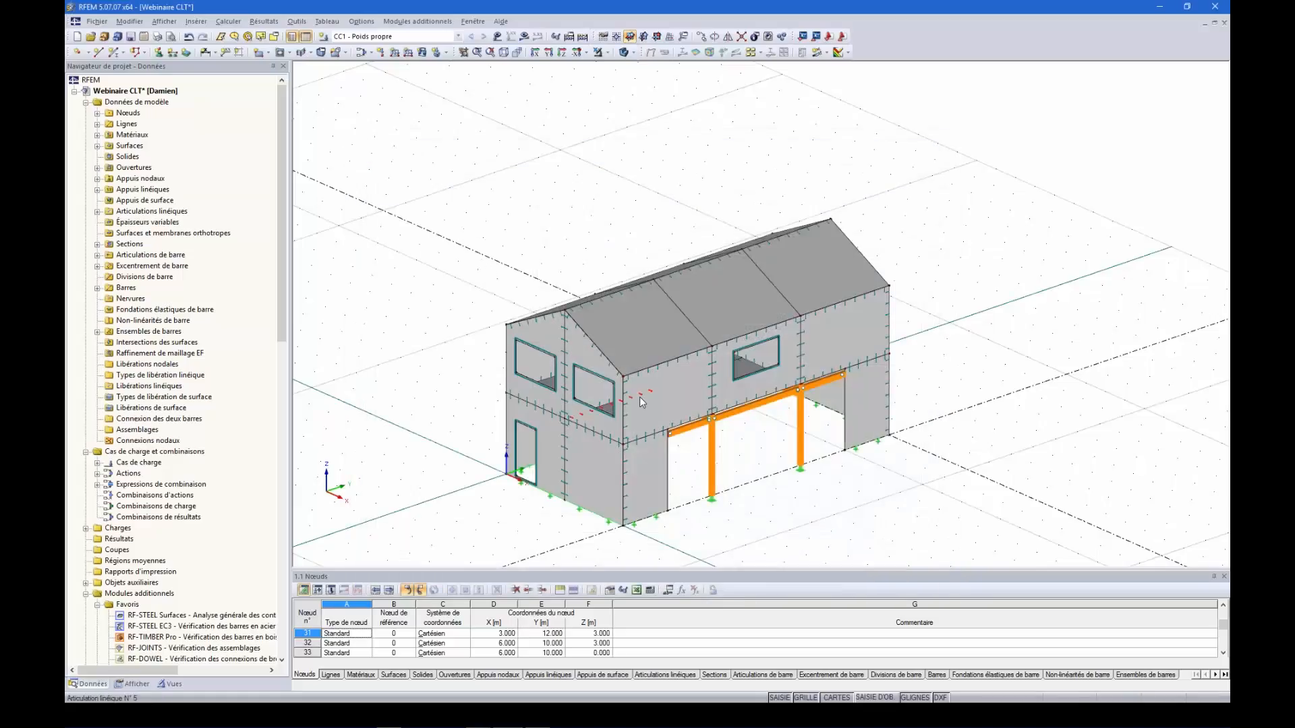
- Apply a uniform downward surface load of 0.40 kN/m² in direction ZL to both roof slopes in CC1
middle_click_drag(540, 383, 560, 406, "ctrl")
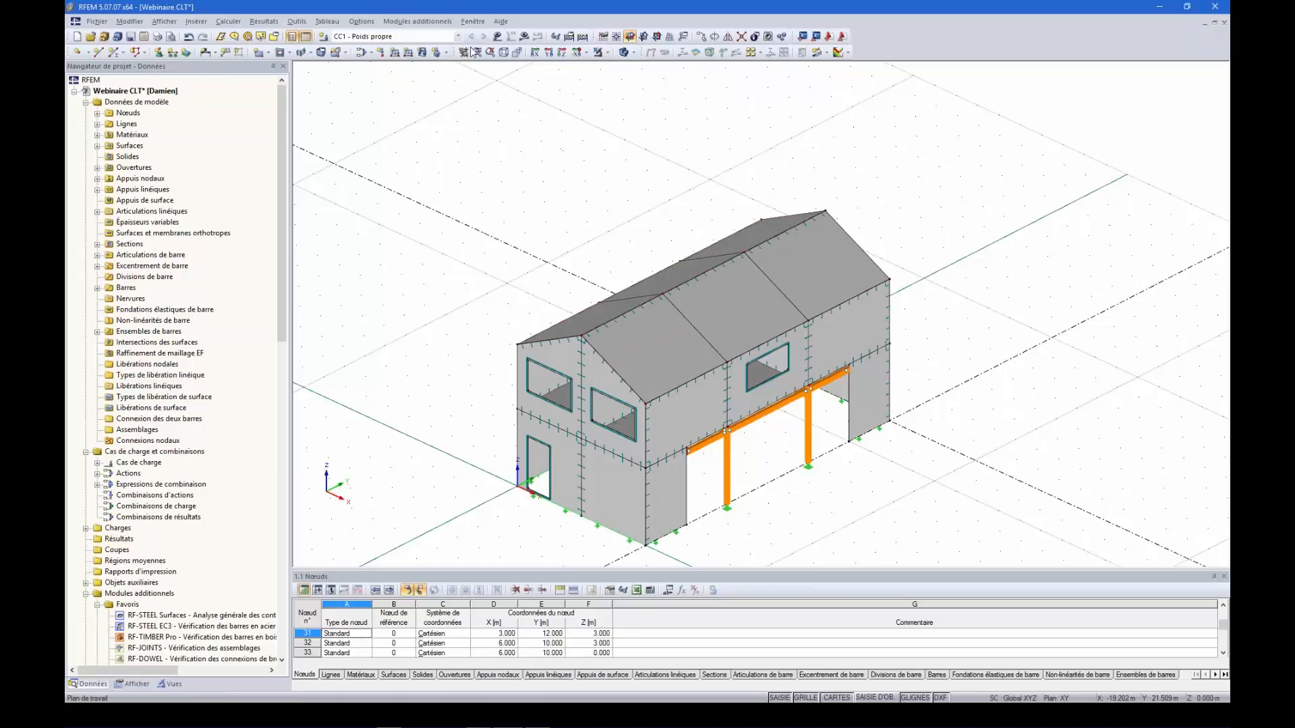
left_click(421, 53)
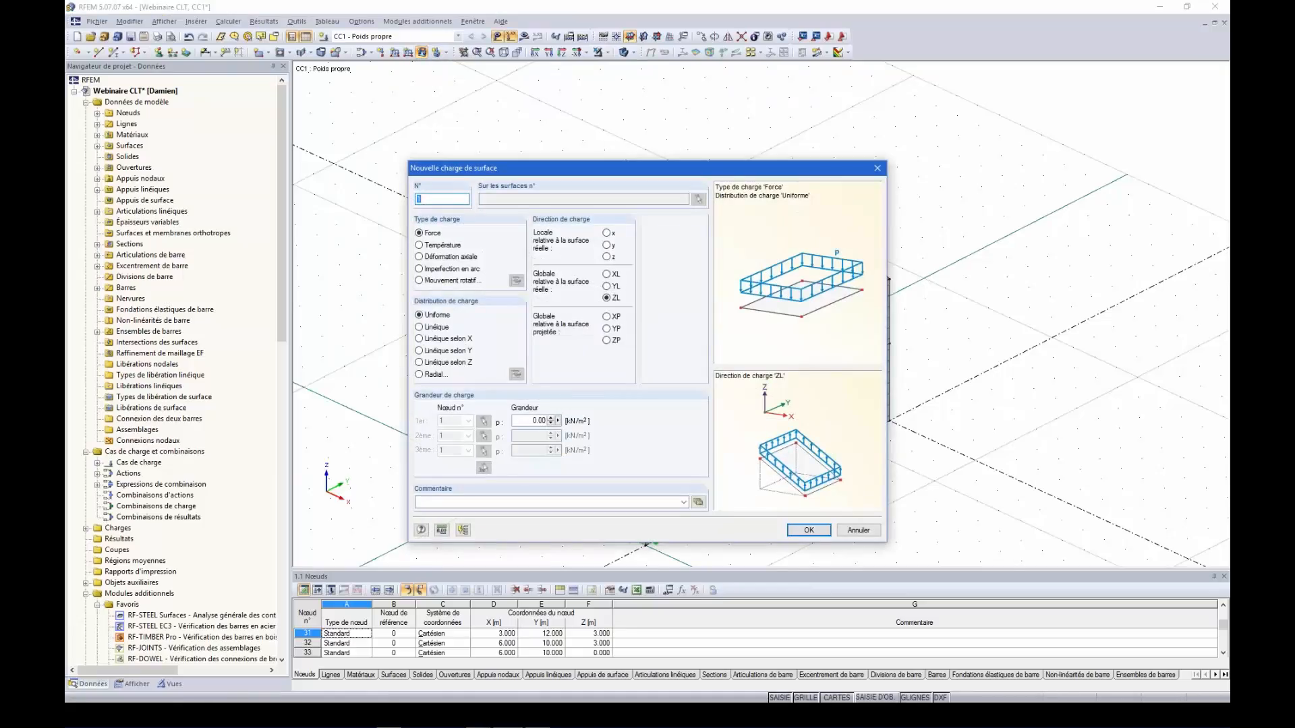
key("BackSpace")
left_click(807, 530)
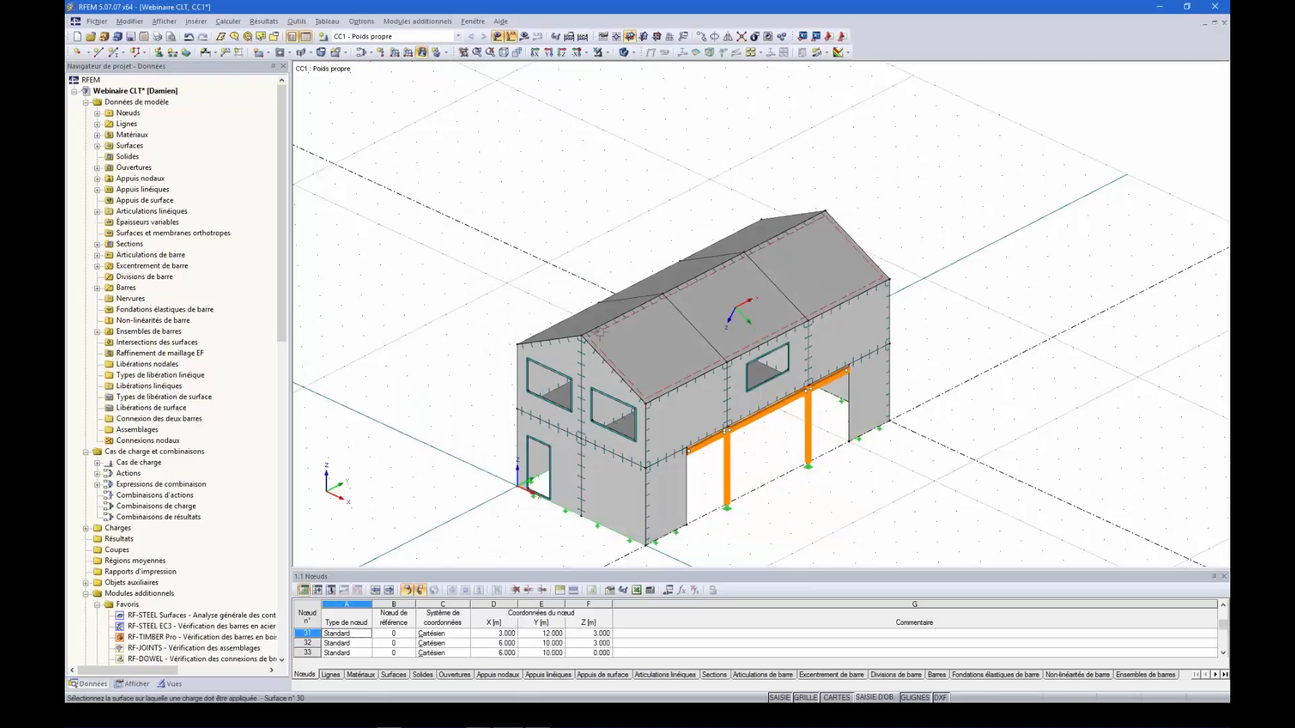
left_click(678, 282)
left_click(677, 282)
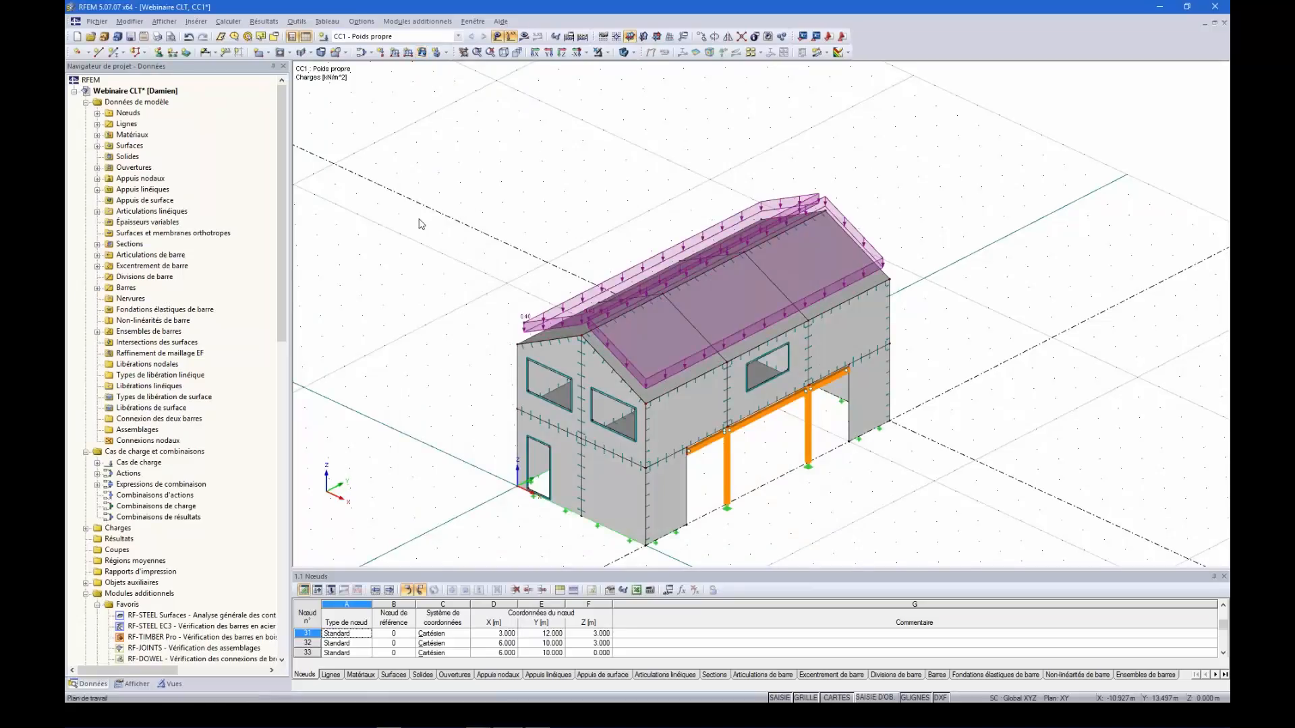
- Apply a uniform surface load of -0.50 kN/m² in direction ZL to the intermediate floor surfaces in CC1
left_click(423, 53)
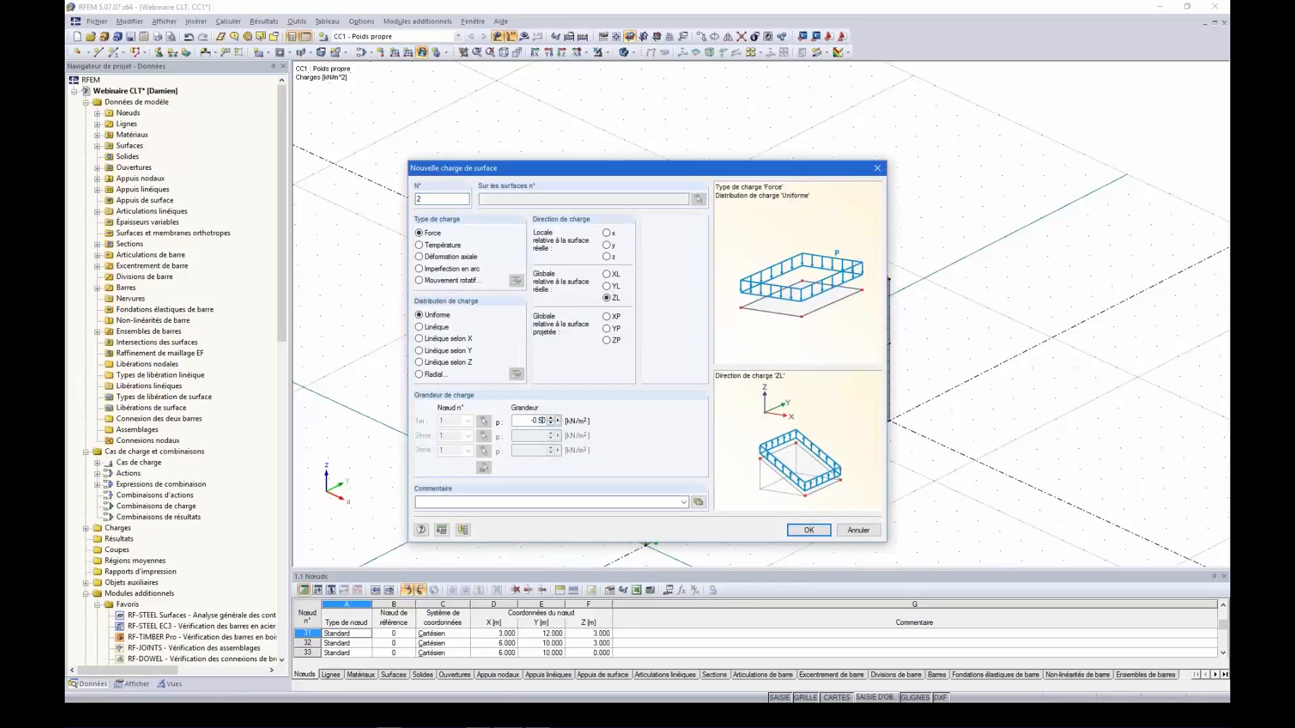
left_click(808, 530)
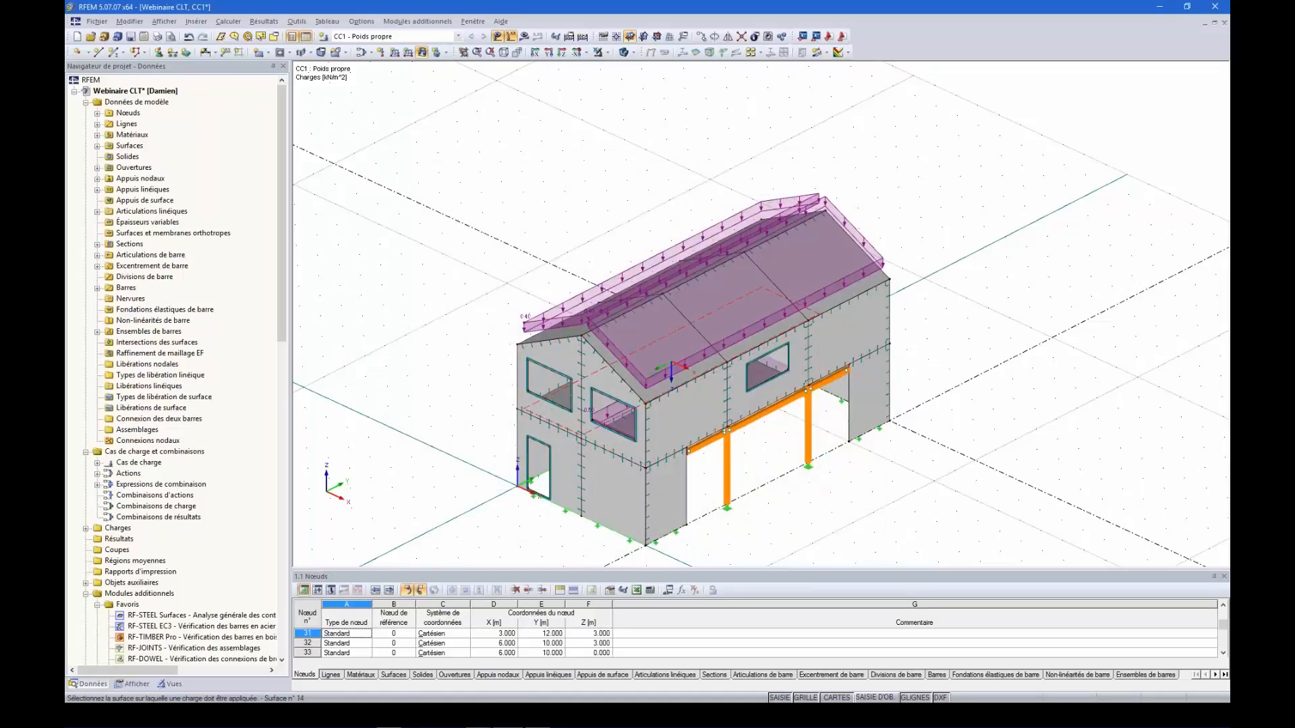
key("Escape")
middle_click_drag(772, 512, 745, 492, "ctrl")
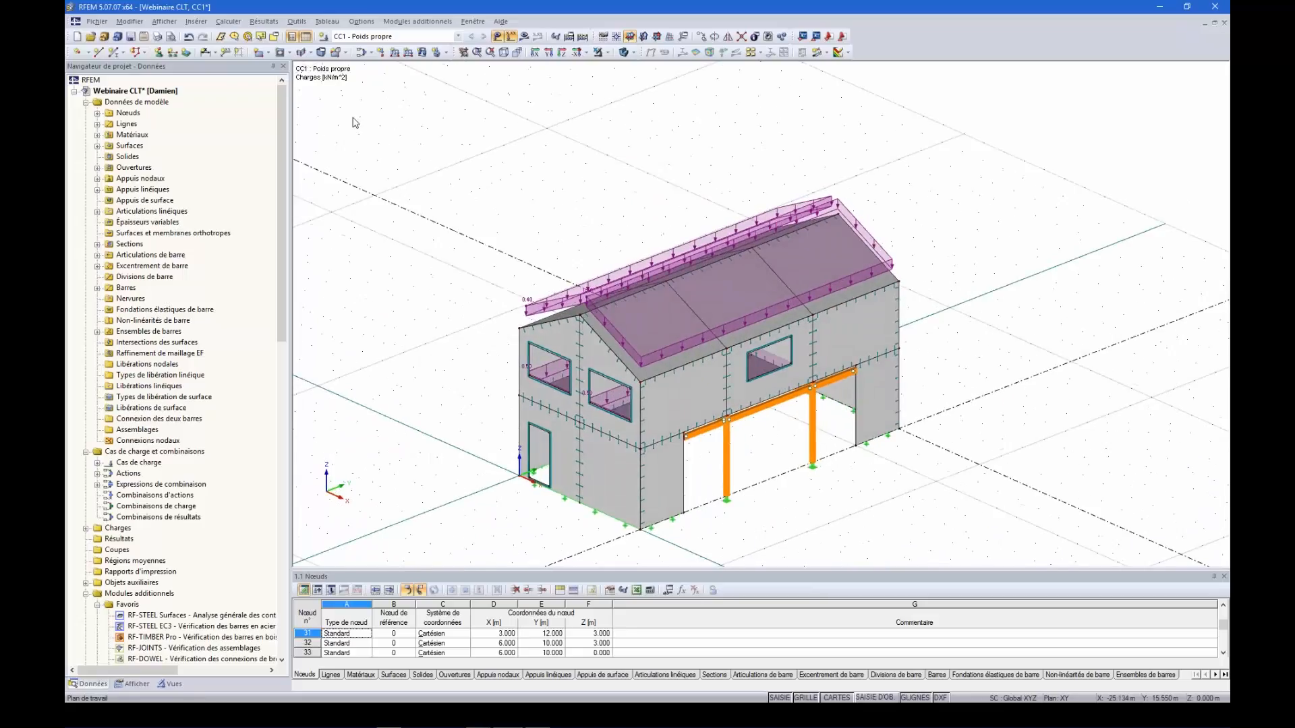
- Create load case CC2 described as Charge imposée, with action category Imposée - catégorie A : habitation et résidentiel
left_click(326, 38)
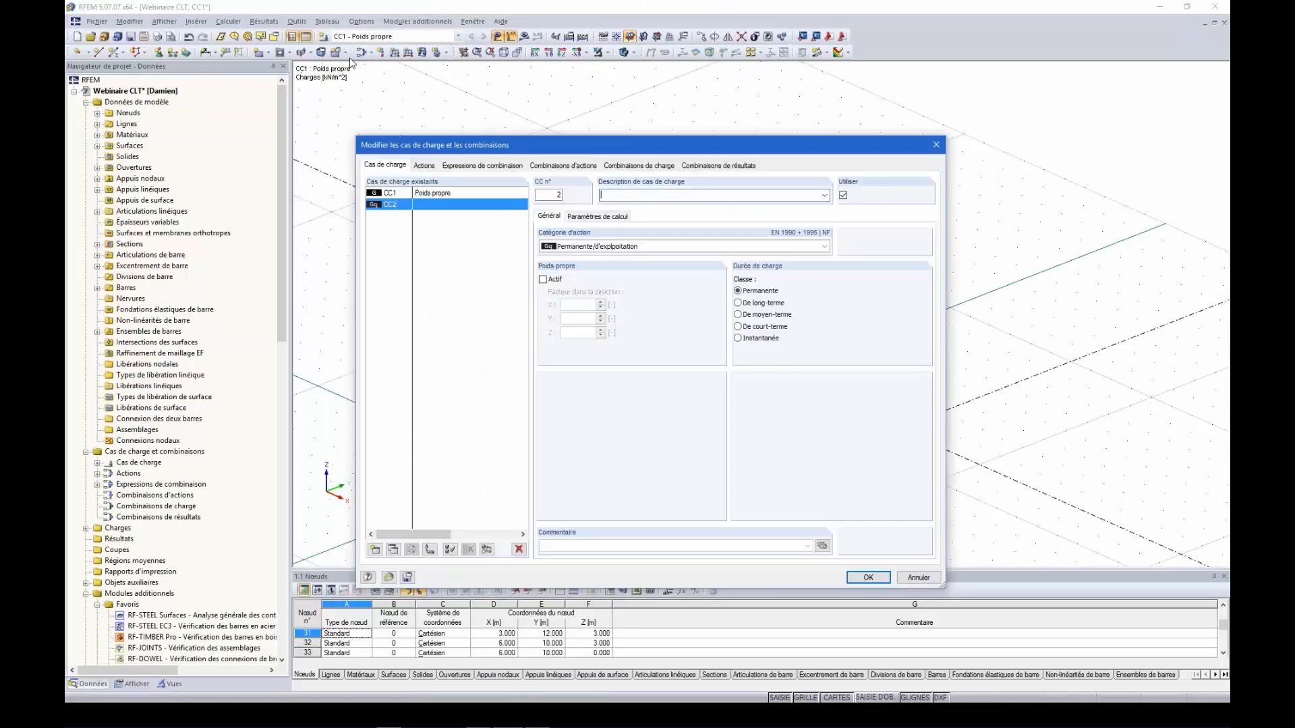
left_click(611, 247)
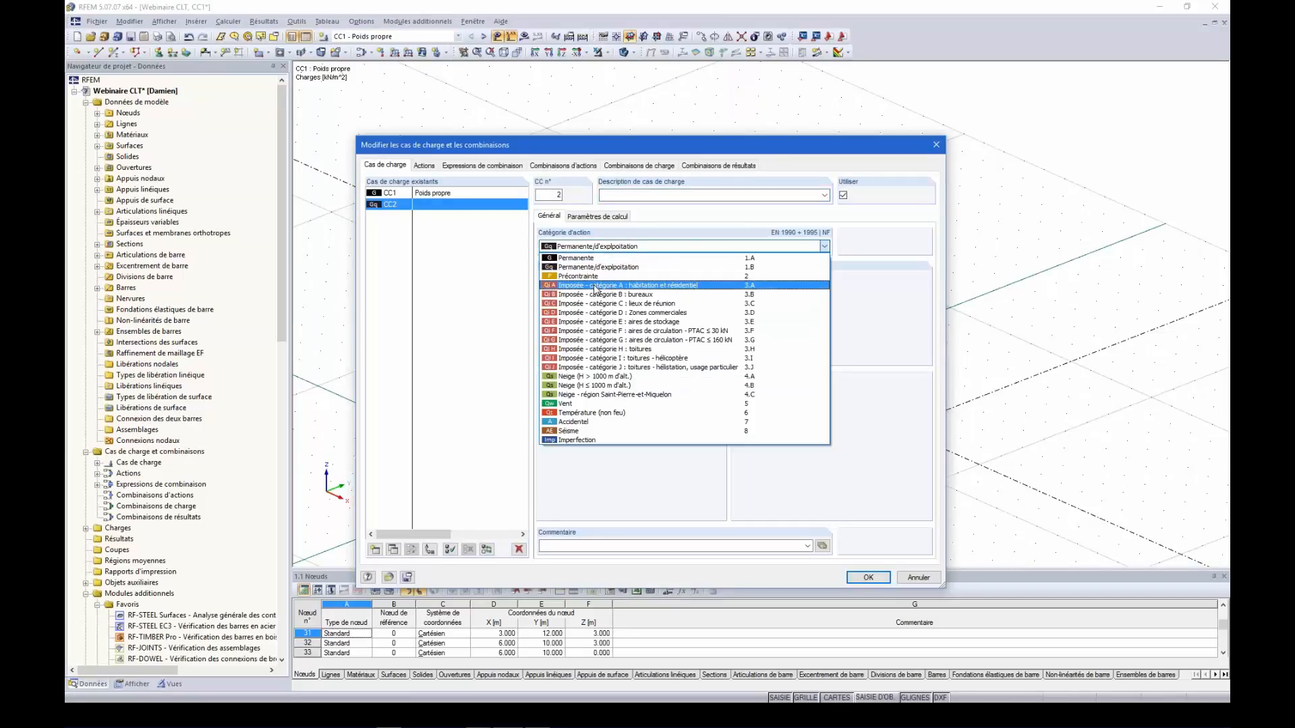
left_click(596, 286)
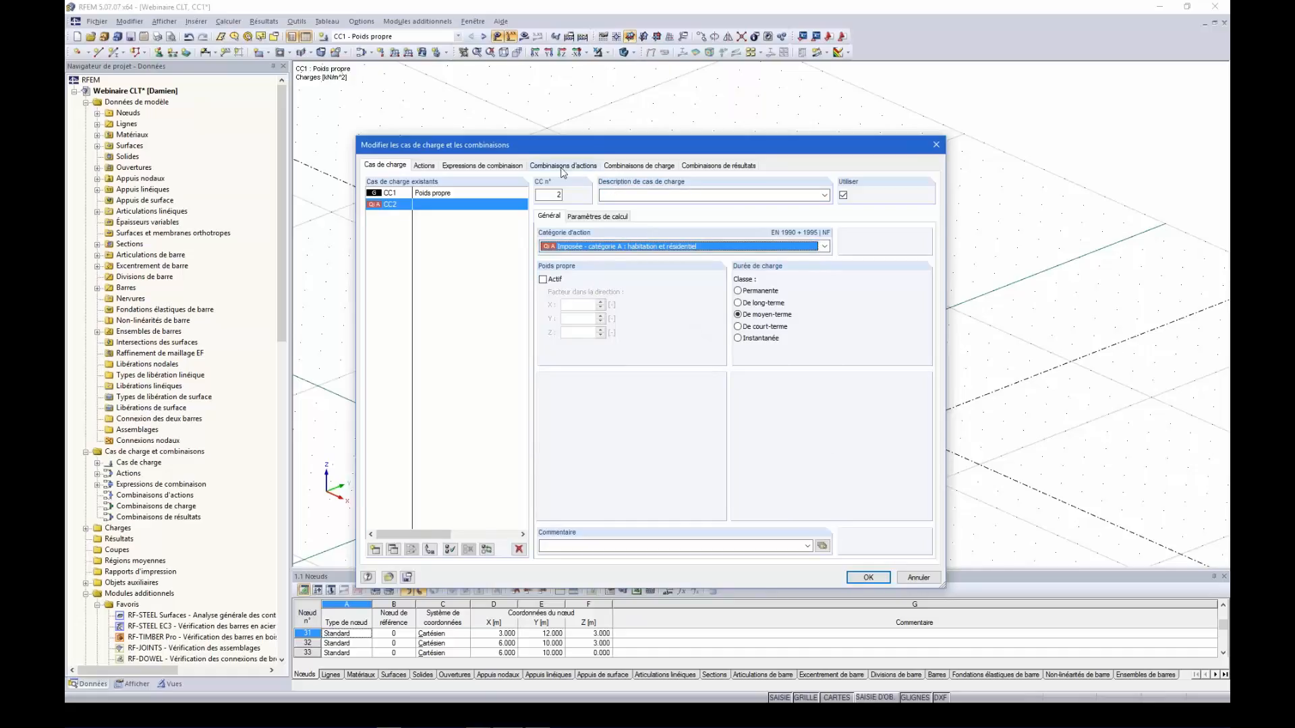
left_click_drag(567, 153, 565, 187)
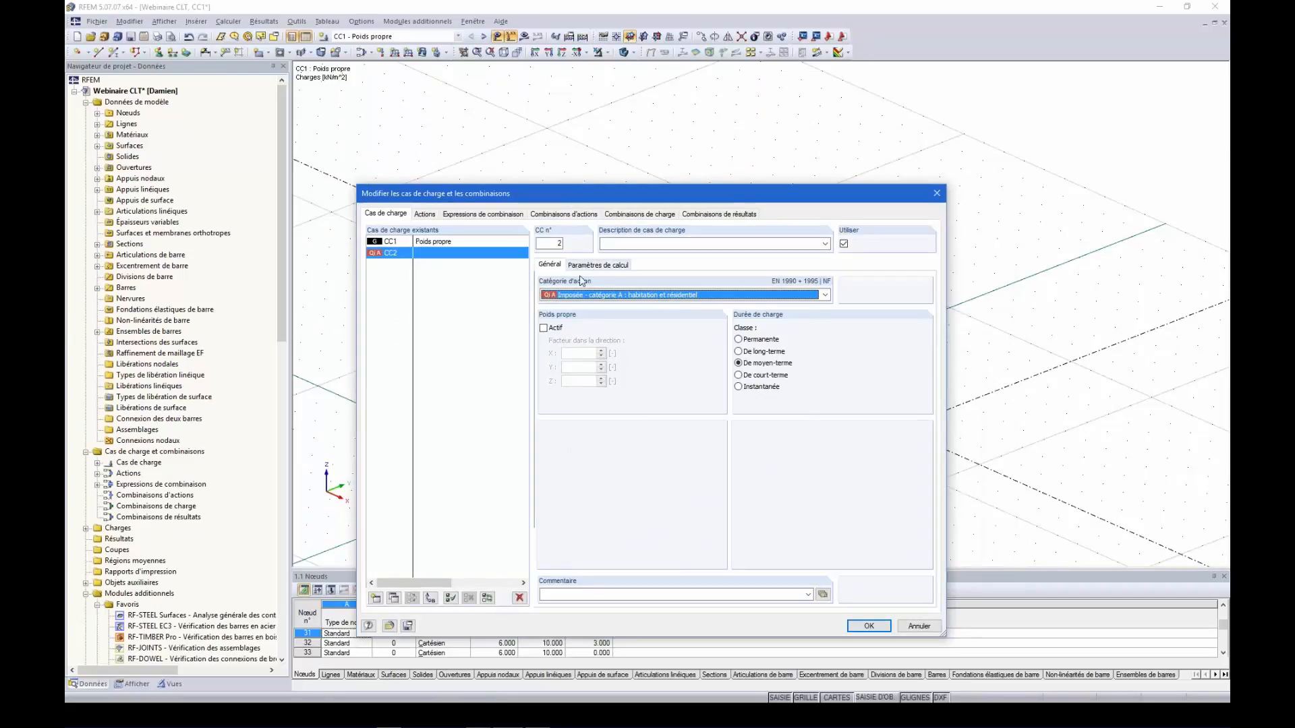
left_click(824, 244)
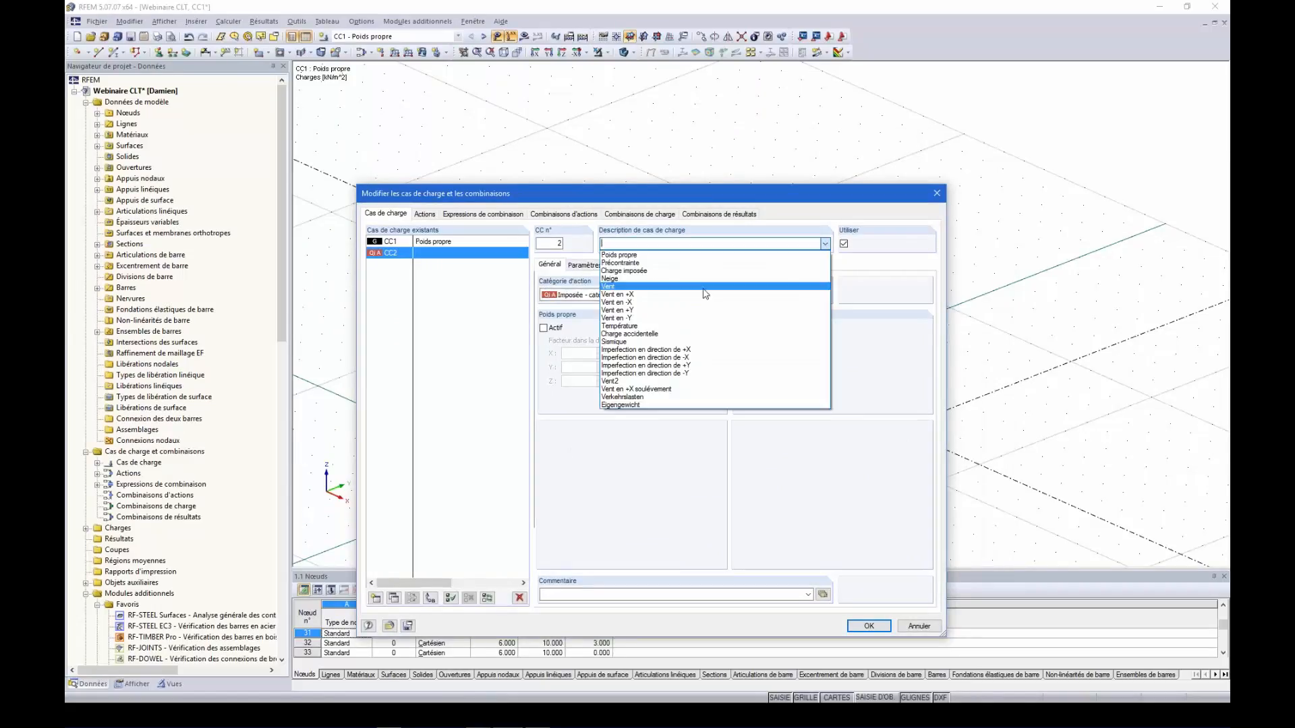
left_click(679, 270)
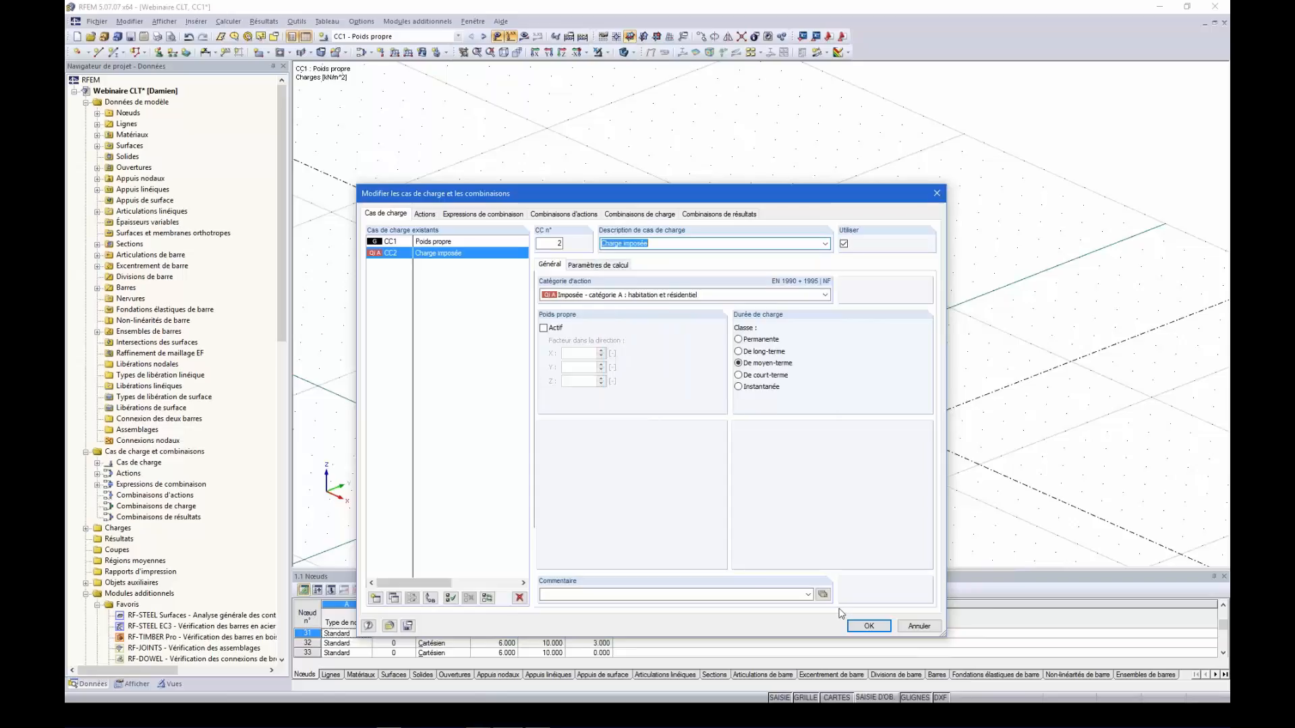
left_click(870, 626)
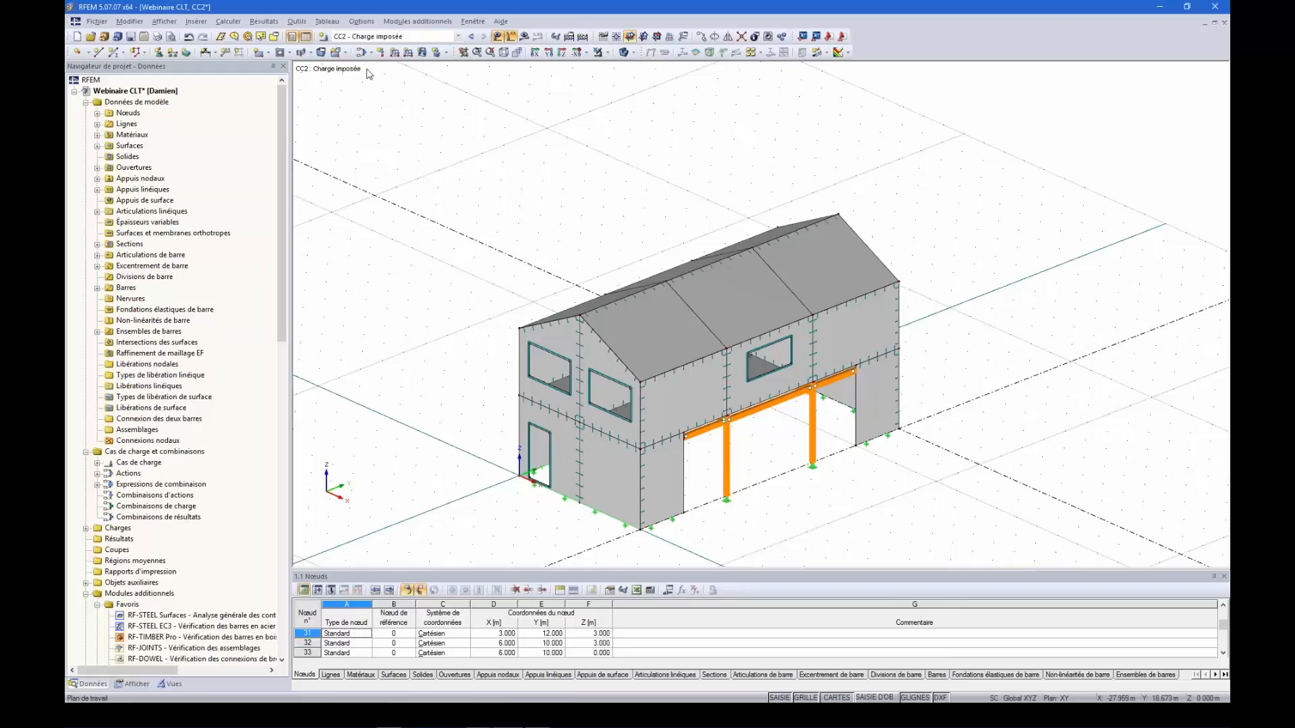
- Apply a uniform surface load of -1.5 kN/m² in direction ZL to the intermediate floor surfaces in CC2
left_click(422, 52)
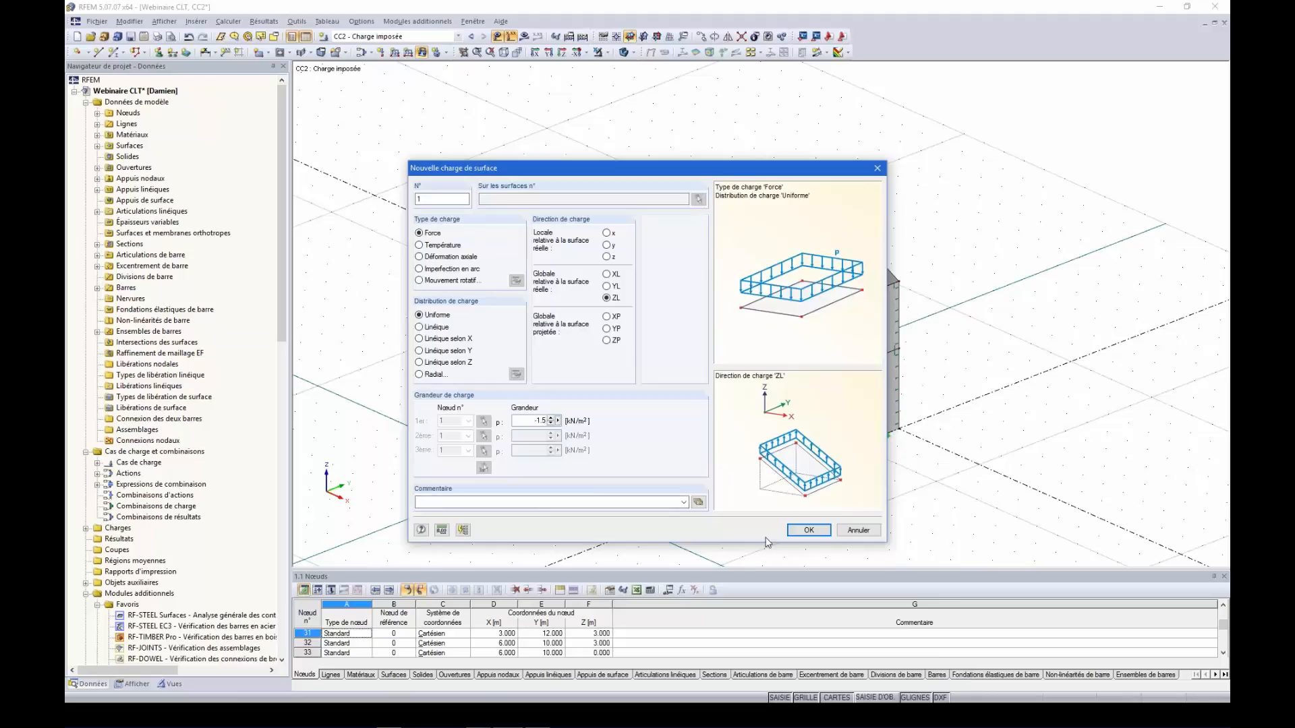
left_click(807, 531)
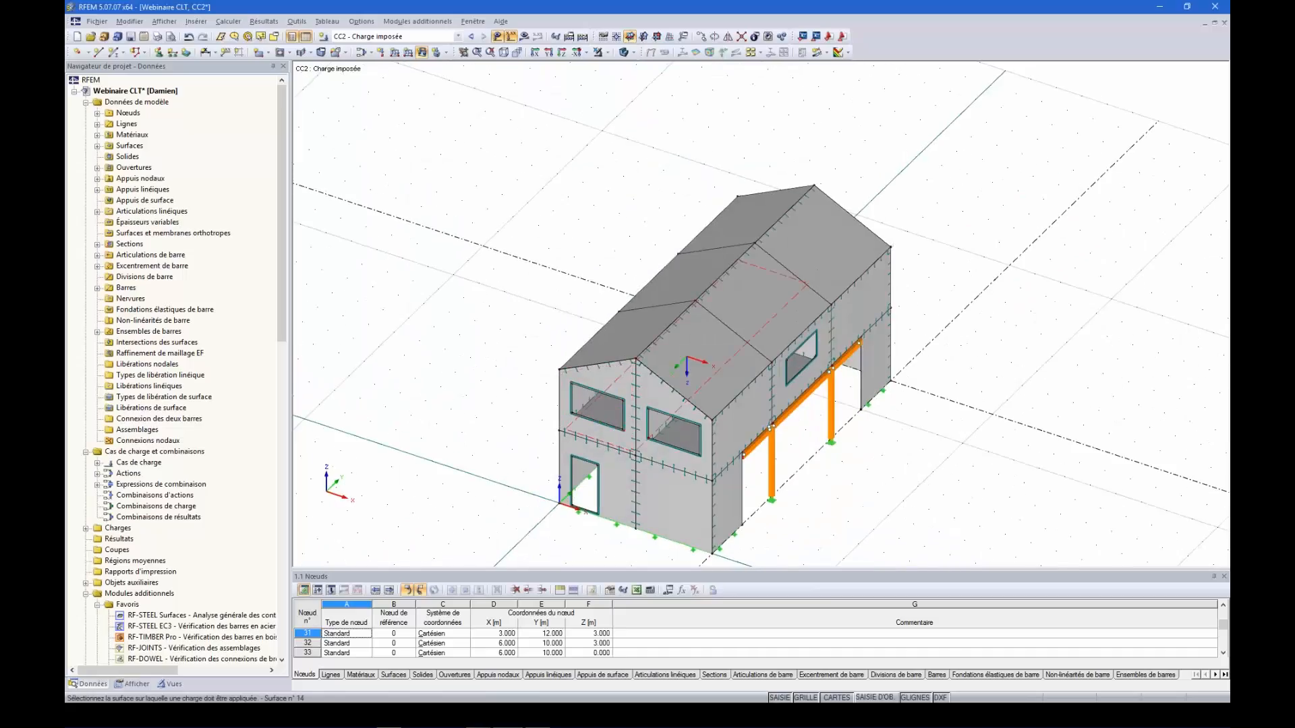
left_click(599, 412)
left_click(676, 436)
middle_click_drag(795, 482, 749, 391, "ctrl")
key("Escape")
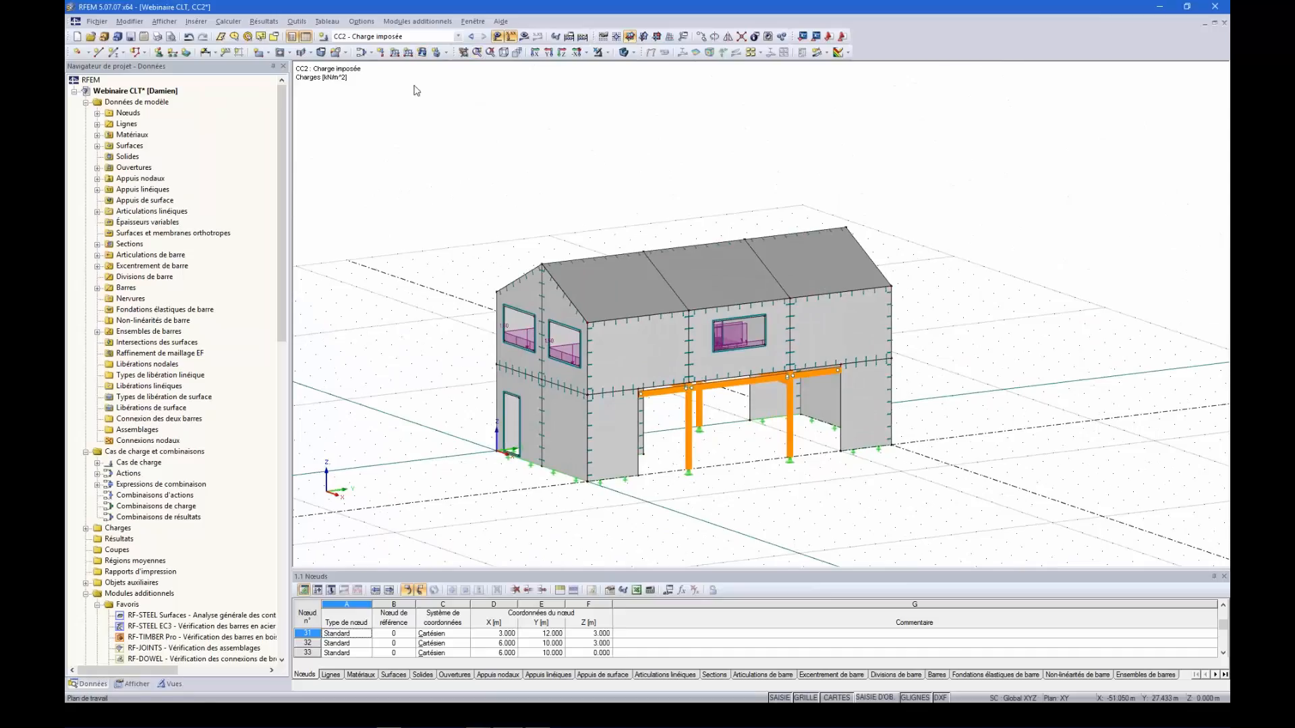
- Create load case CC3 described as Neige, with action category Neige (H ≤ 1000 m d'alt.)
left_click(324, 36)
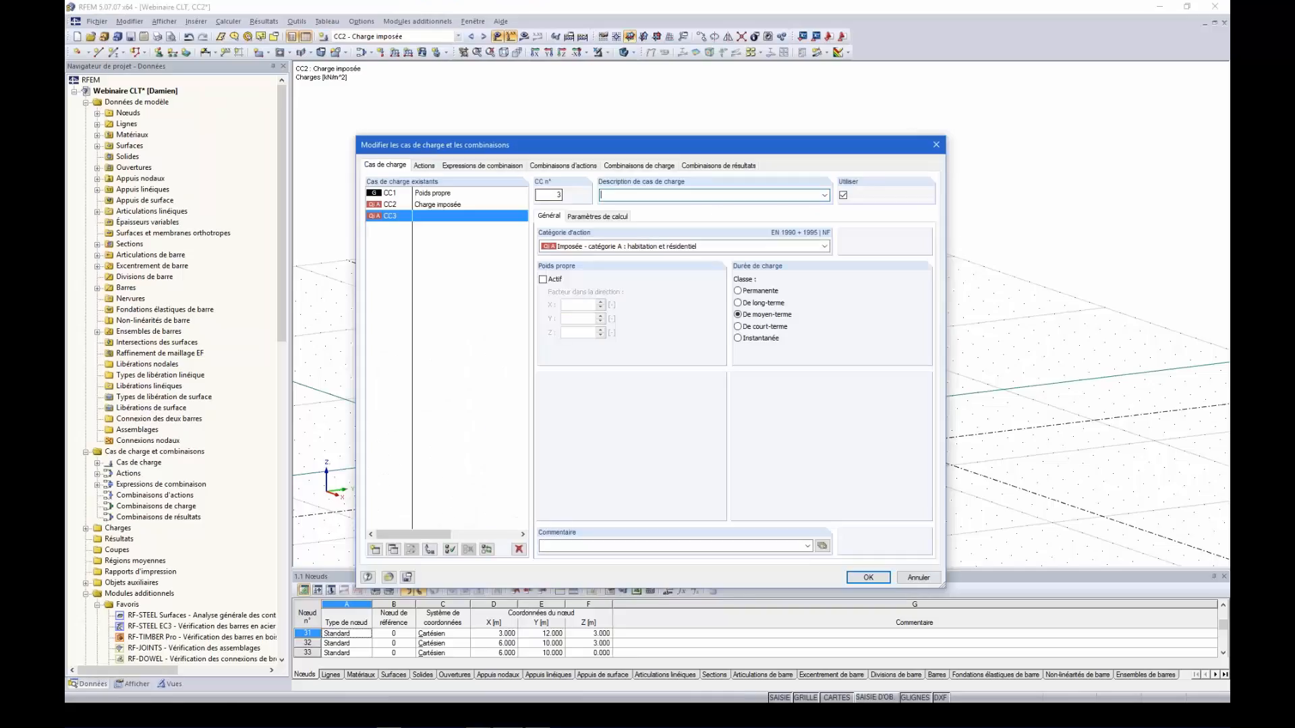
left_click(825, 197)
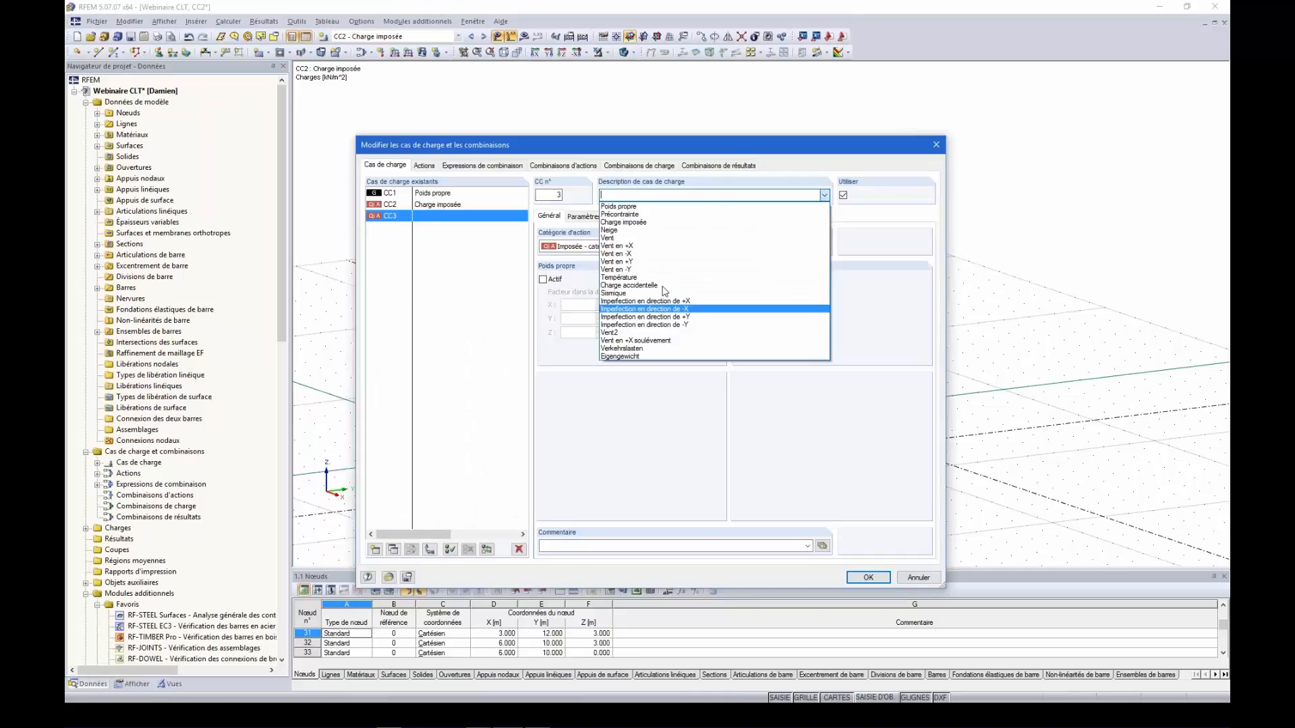
left_click(642, 239)
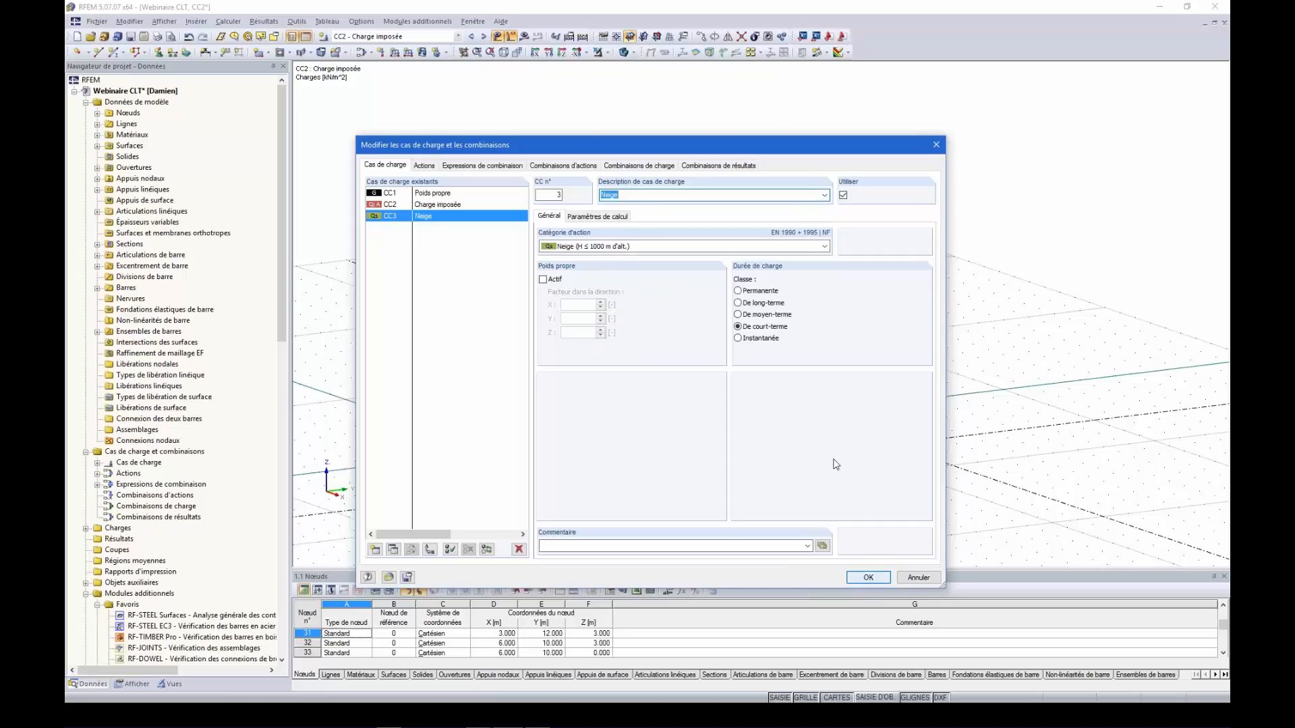
left_click(824, 247)
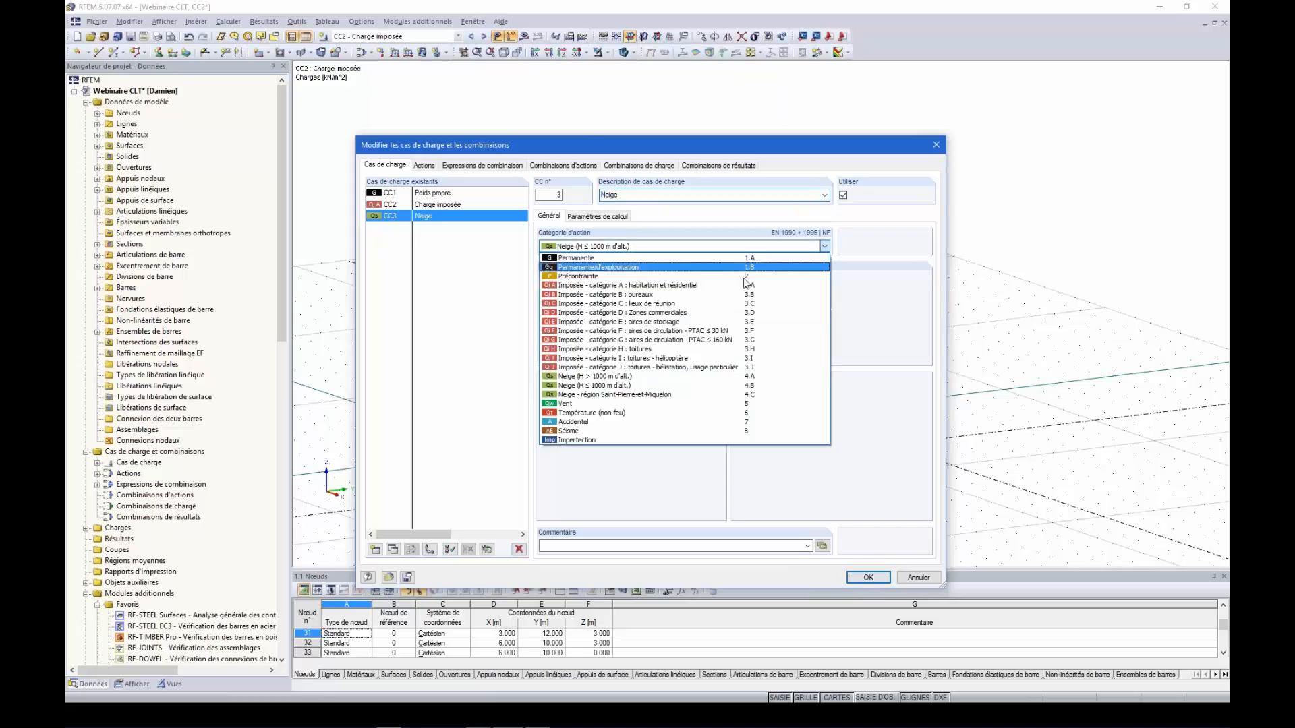
left_click(590, 387)
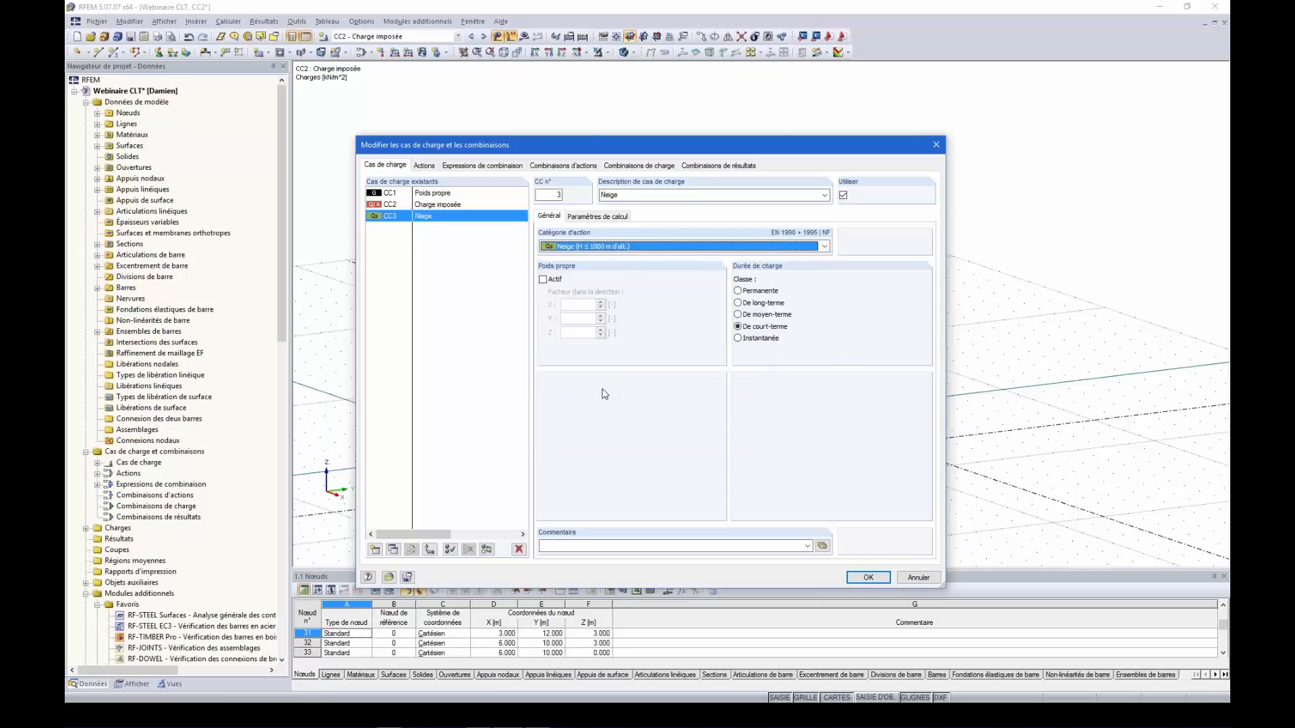
left_click(869, 578)
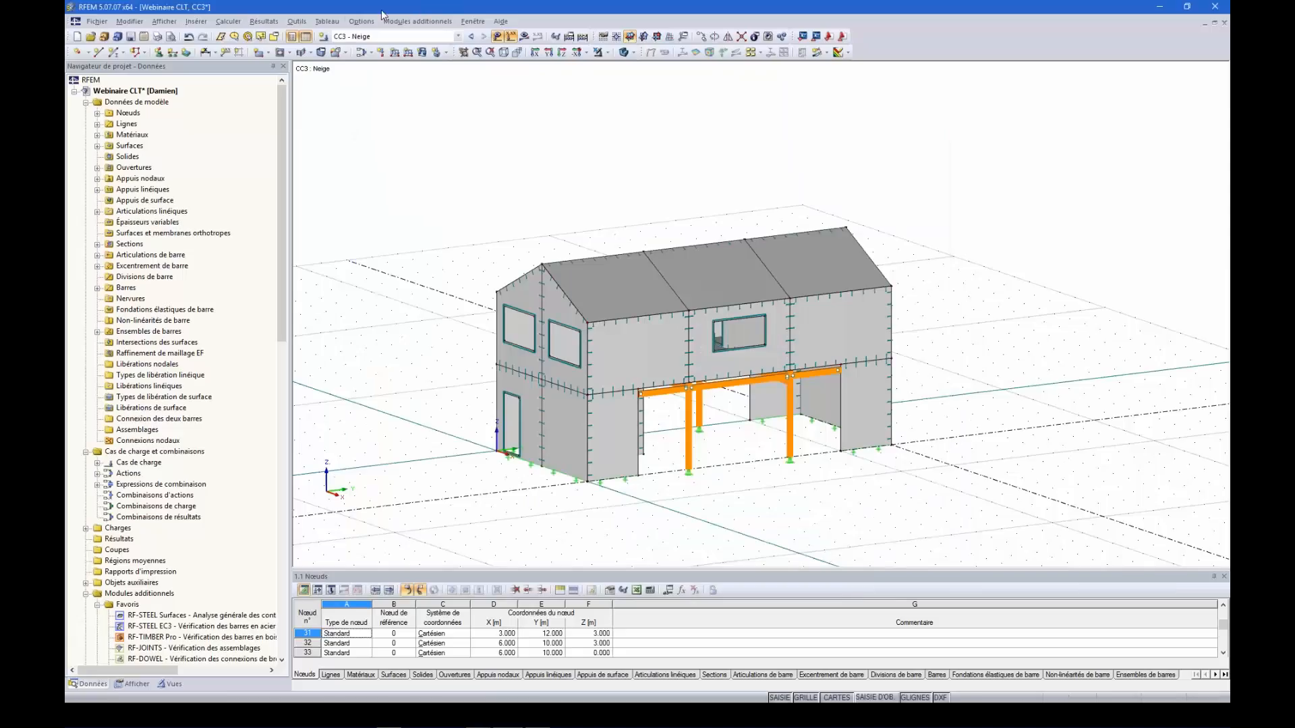
- Start generating snow loads for a duopitch roof per EN 1991-1-3, using the French national annex NF
left_click(361, 21)
mouse_move(297, 21)
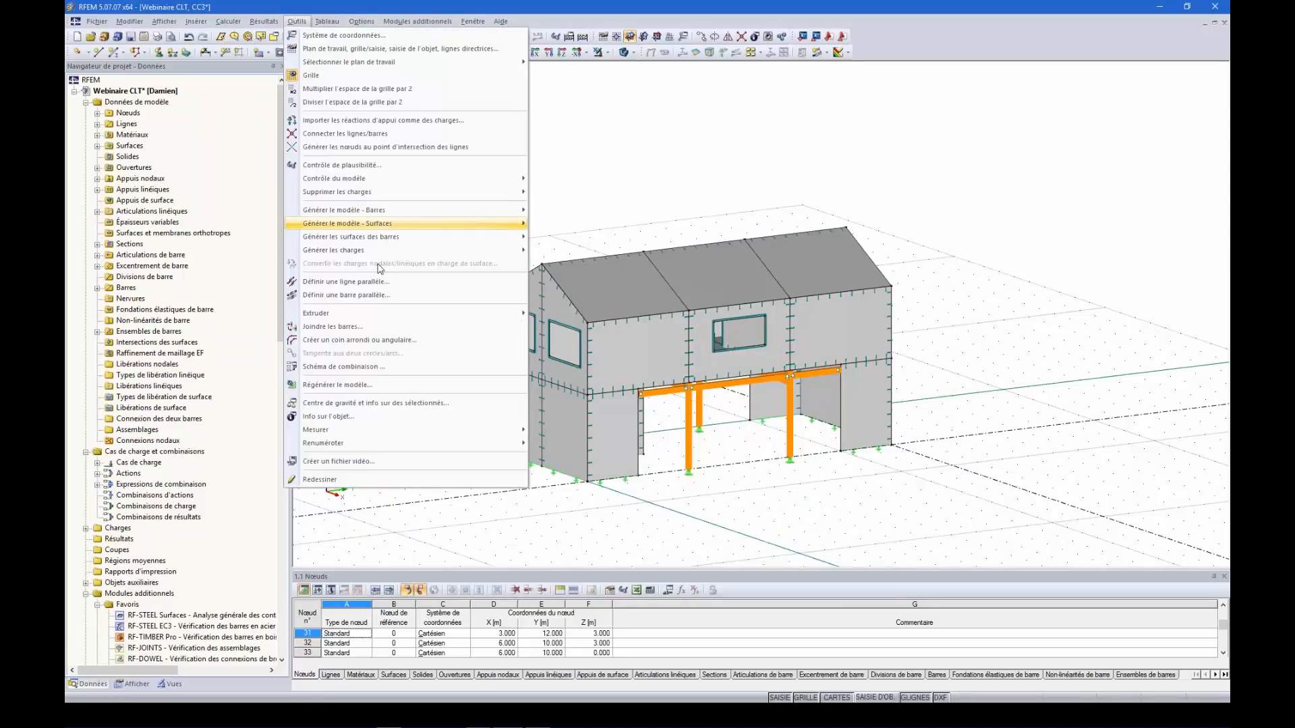
mouse_move(391, 257)
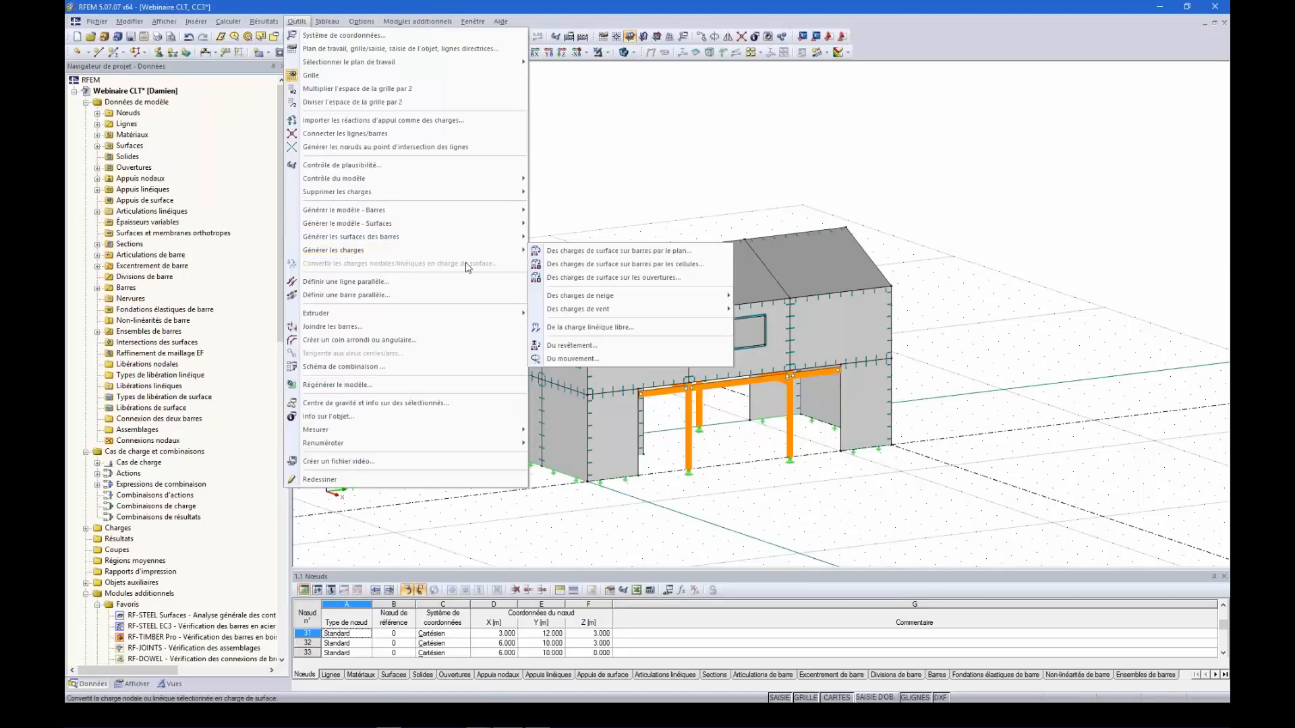
mouse_move(622, 301)
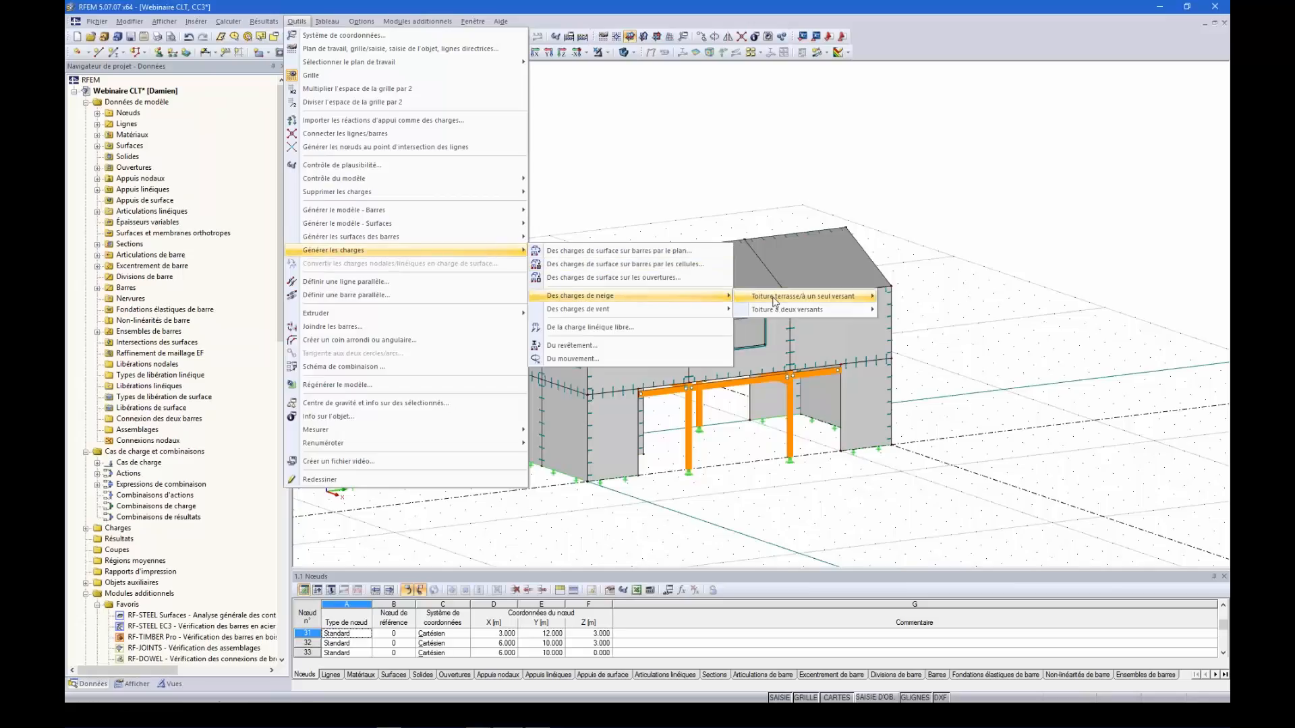
mouse_move(792, 311)
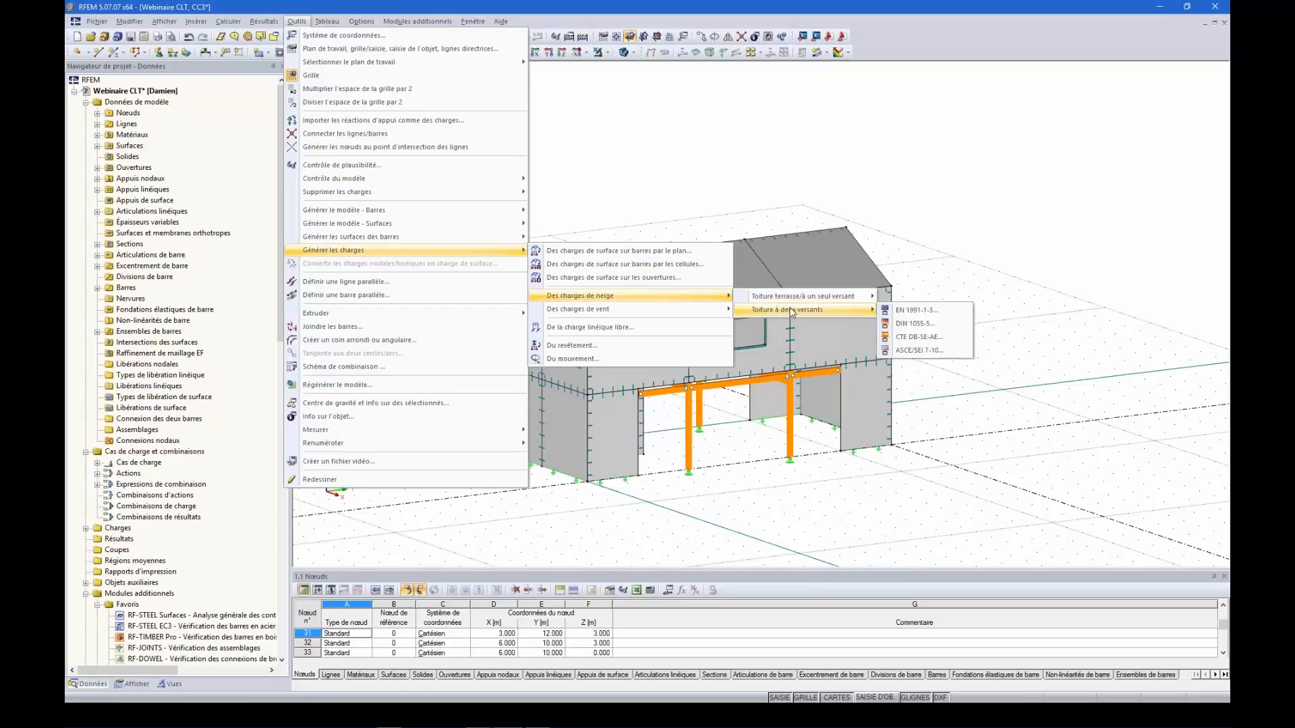
left_click(913, 310)
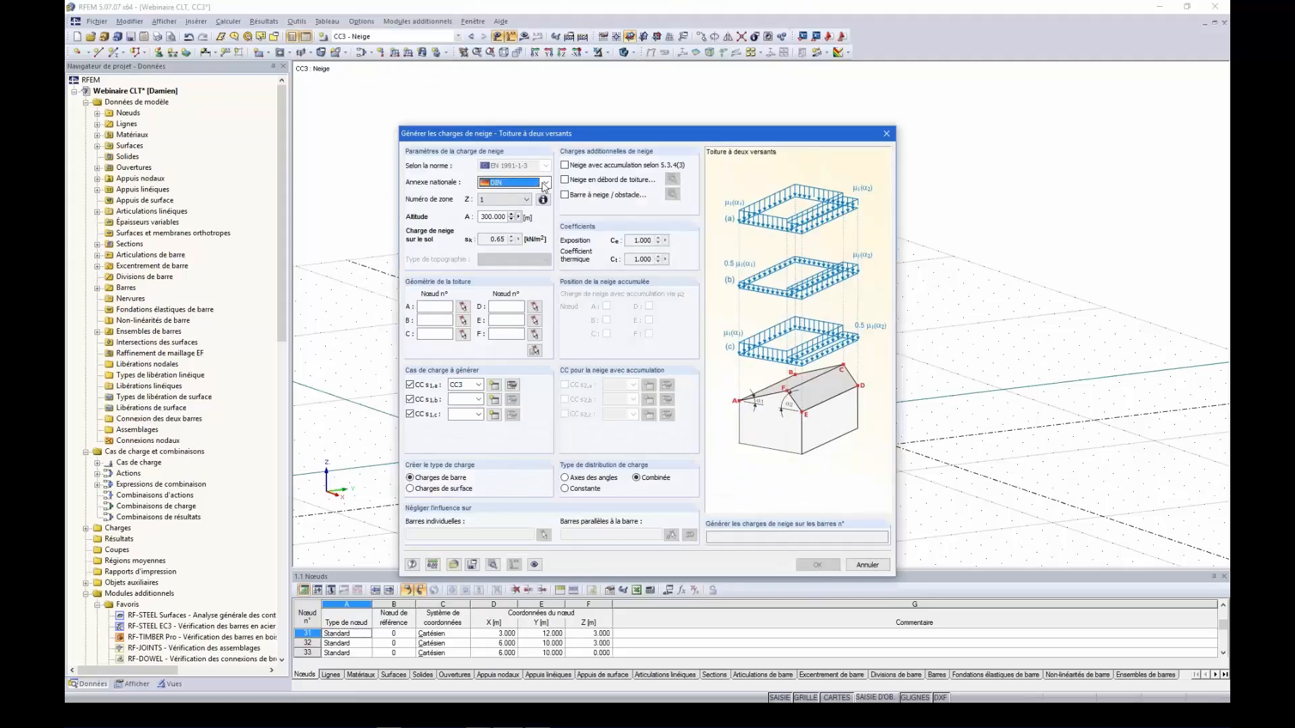
left_click(545, 183)
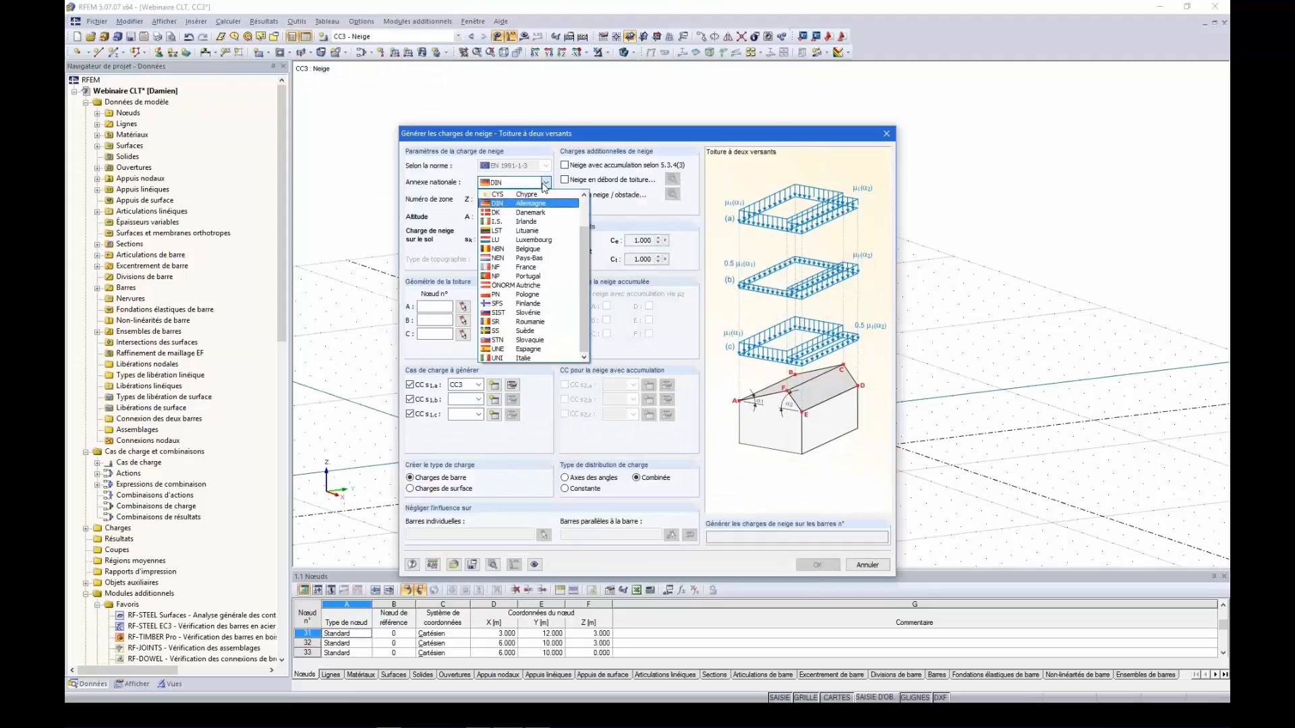
left_click(510, 267)
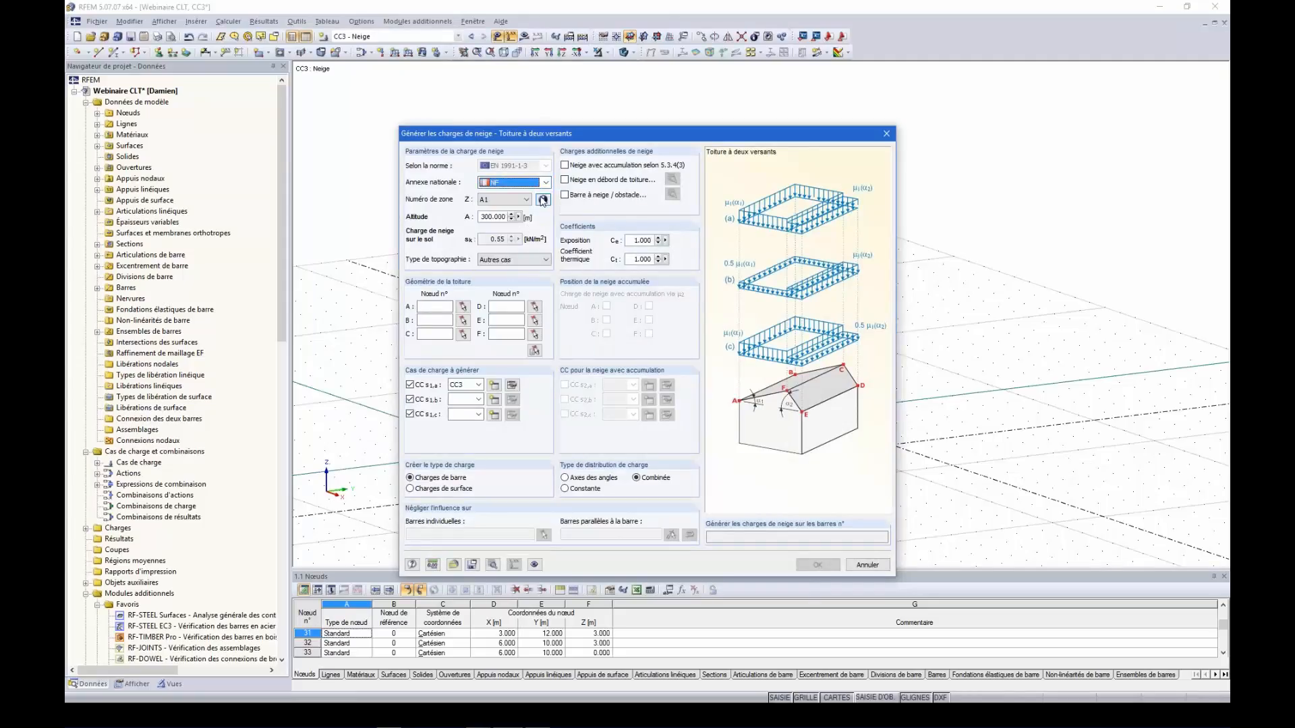
- Choose snow zone A1 from the snow map of France and set the topography type to Protégé
left_click(543, 199)
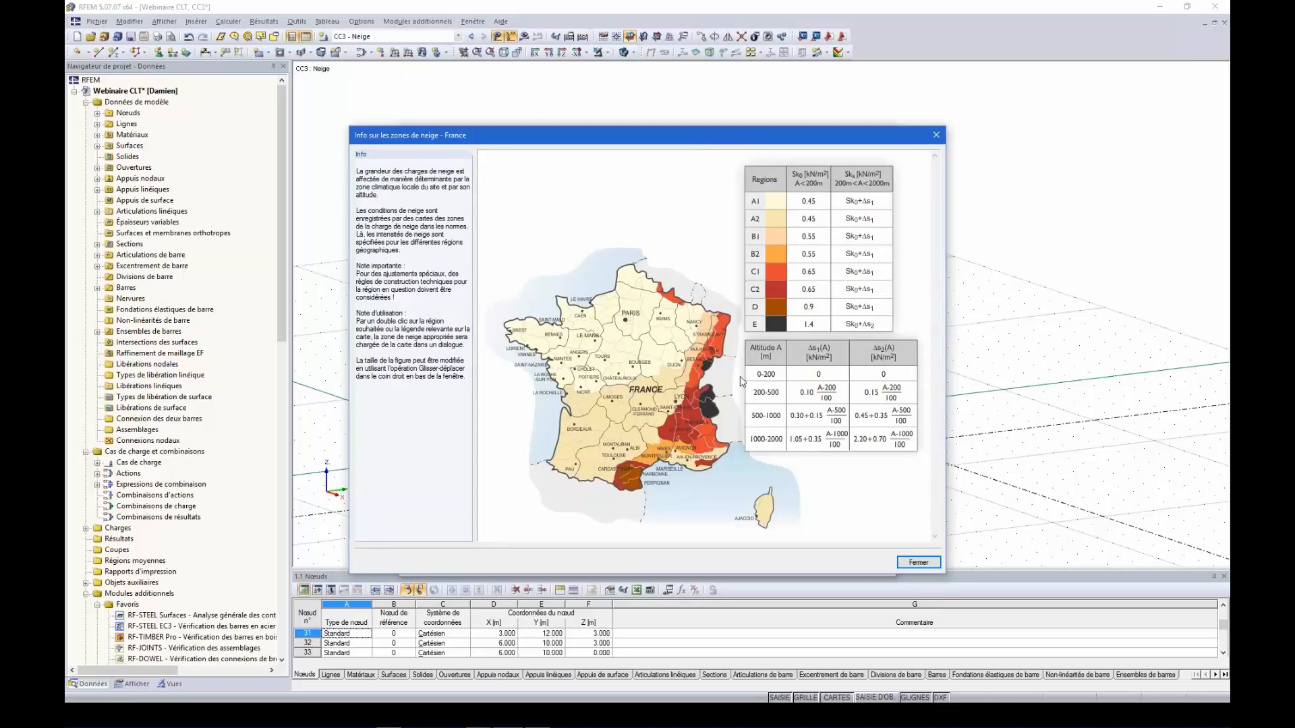
double_click(621, 329)
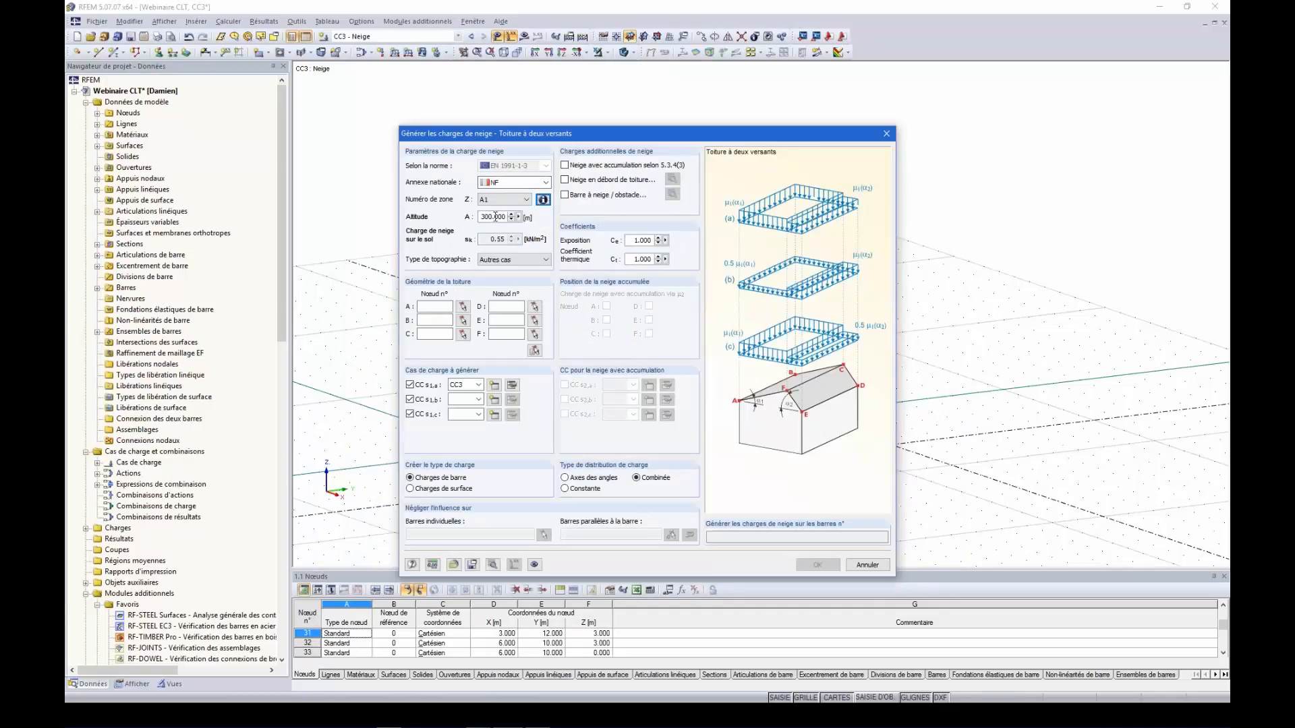
left_click(505, 258)
left_click(503, 276)
- Define the roof geometry for the snow load by picking the roof's four eave corner nodes and two ridge end nodes
left_click(536, 355)
middle_click_drag(516, 269, 670, 446, "ctrl")
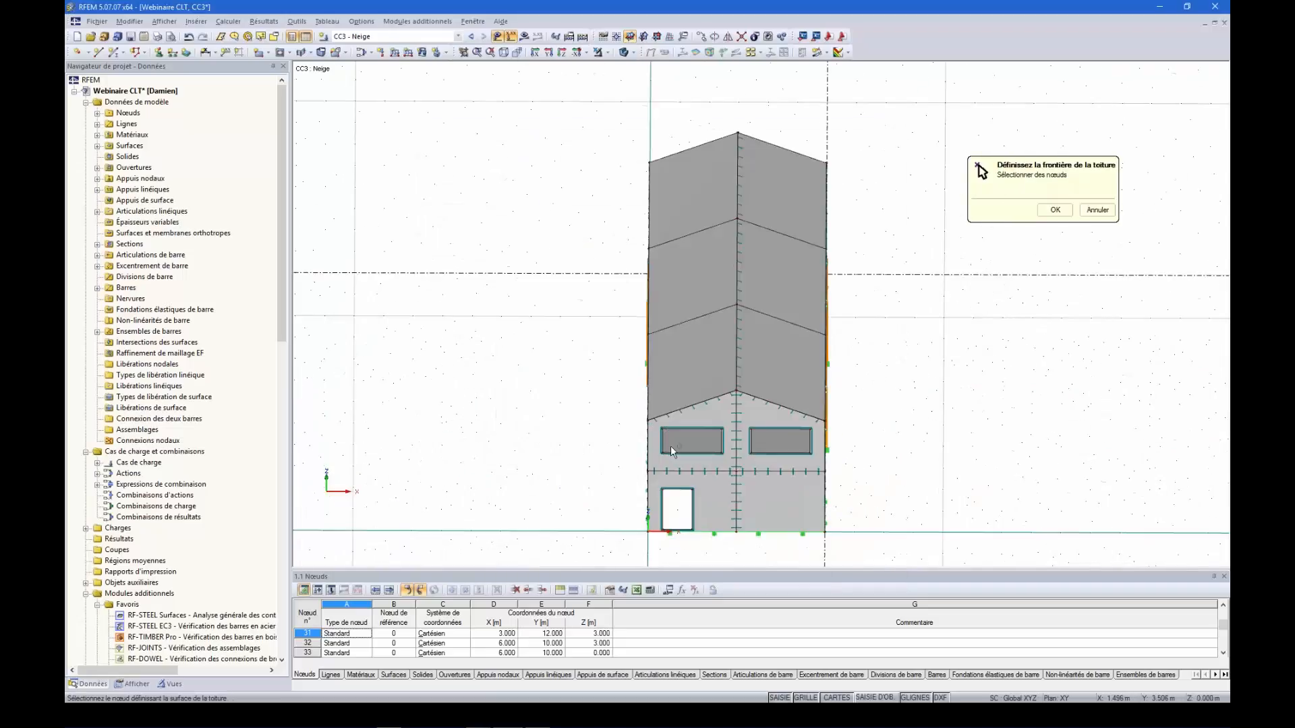
left_click(651, 417)
left_click(648, 162)
middle_click_drag(518, 230, 961, 223, "ctrl")
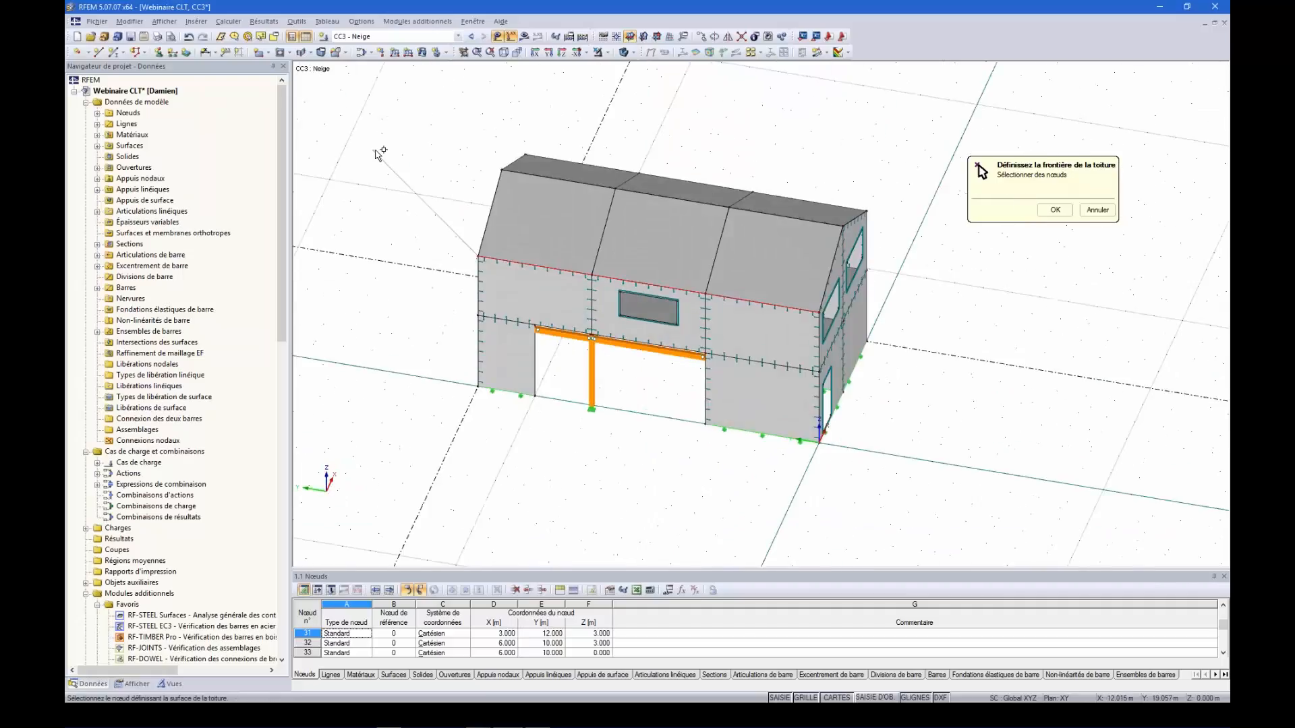
left_click(502, 170)
left_click(526, 154)
middle_click_drag(925, 289, 796, 304, "ctrl")
left_click(889, 333)
middle_click_drag(941, 398, 816, 395, "ctrl")
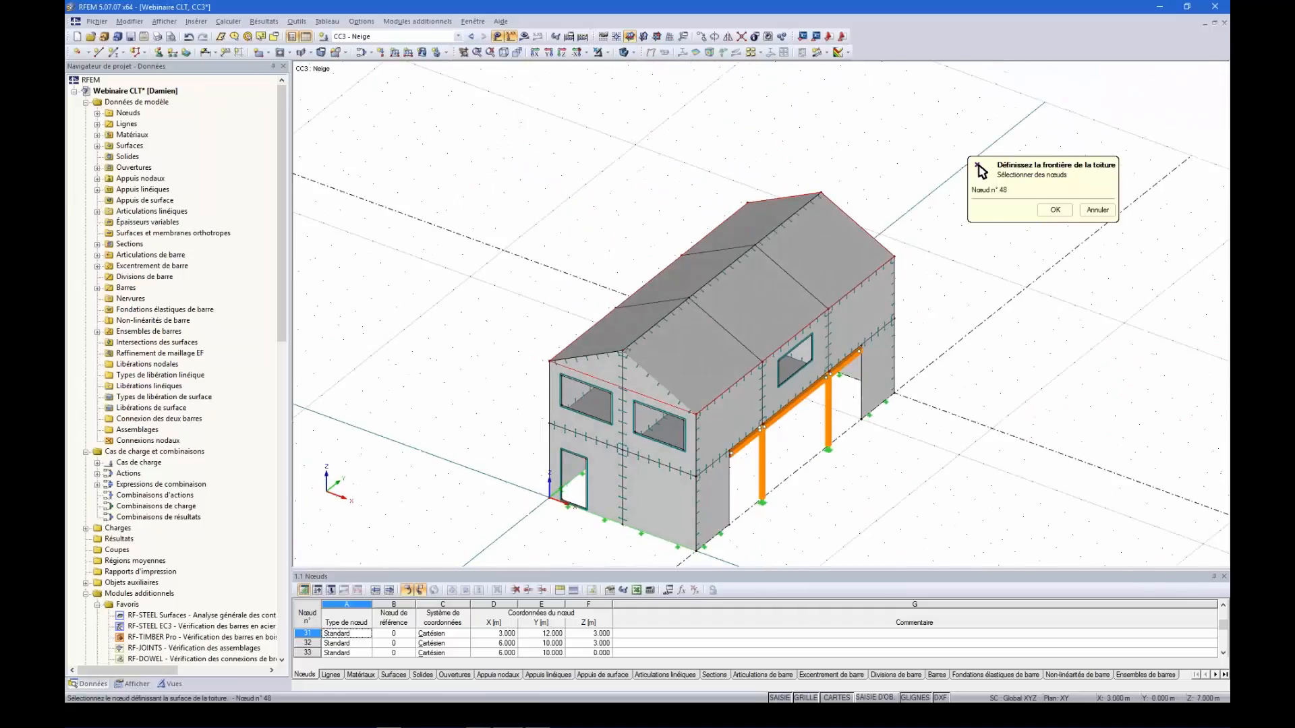
left_click(621, 352)
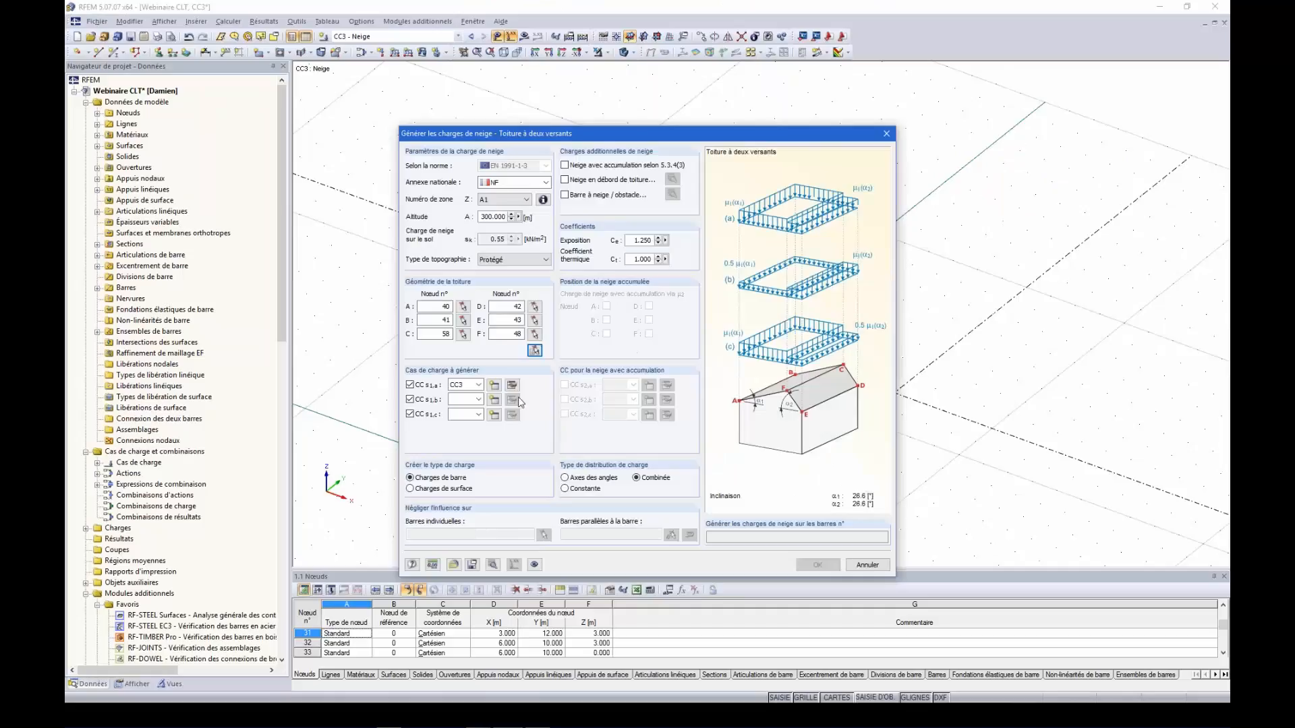
- Generate the snow as surface loads on the roof for the first load arrangement only, in CC3
left_click(410, 399)
left_click(410, 414)
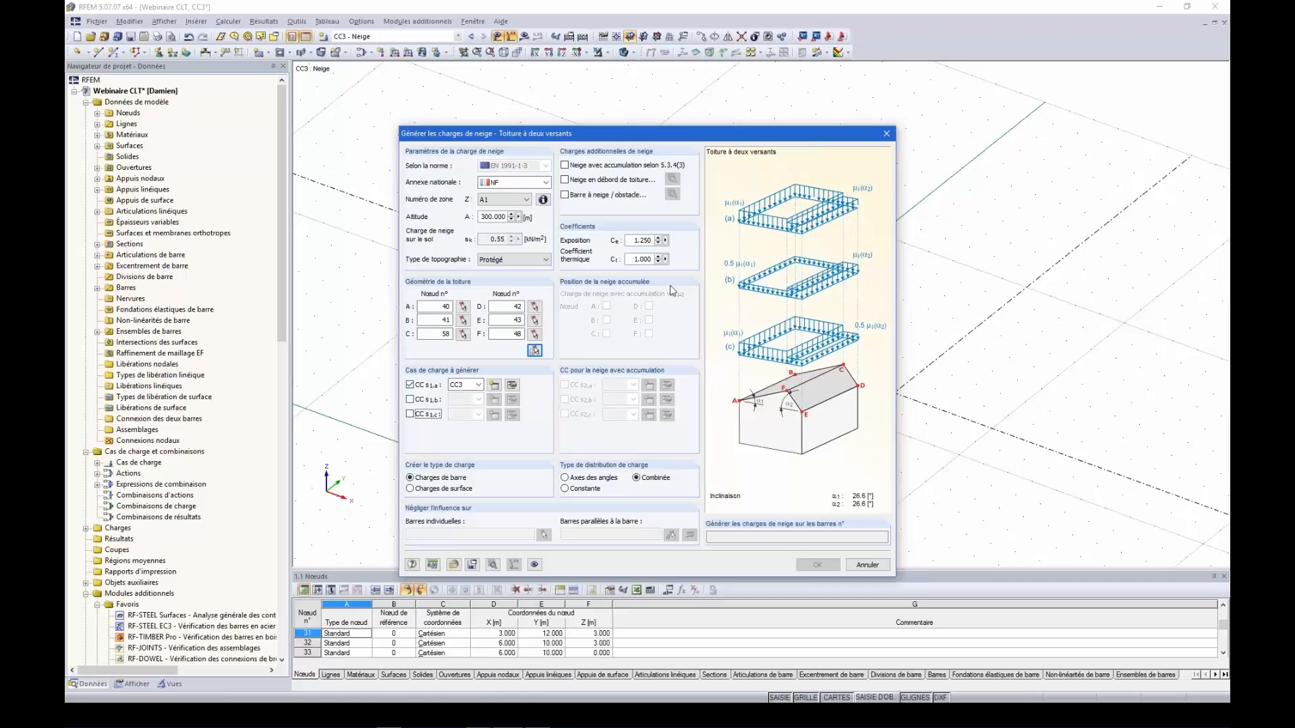
left_click(412, 490)
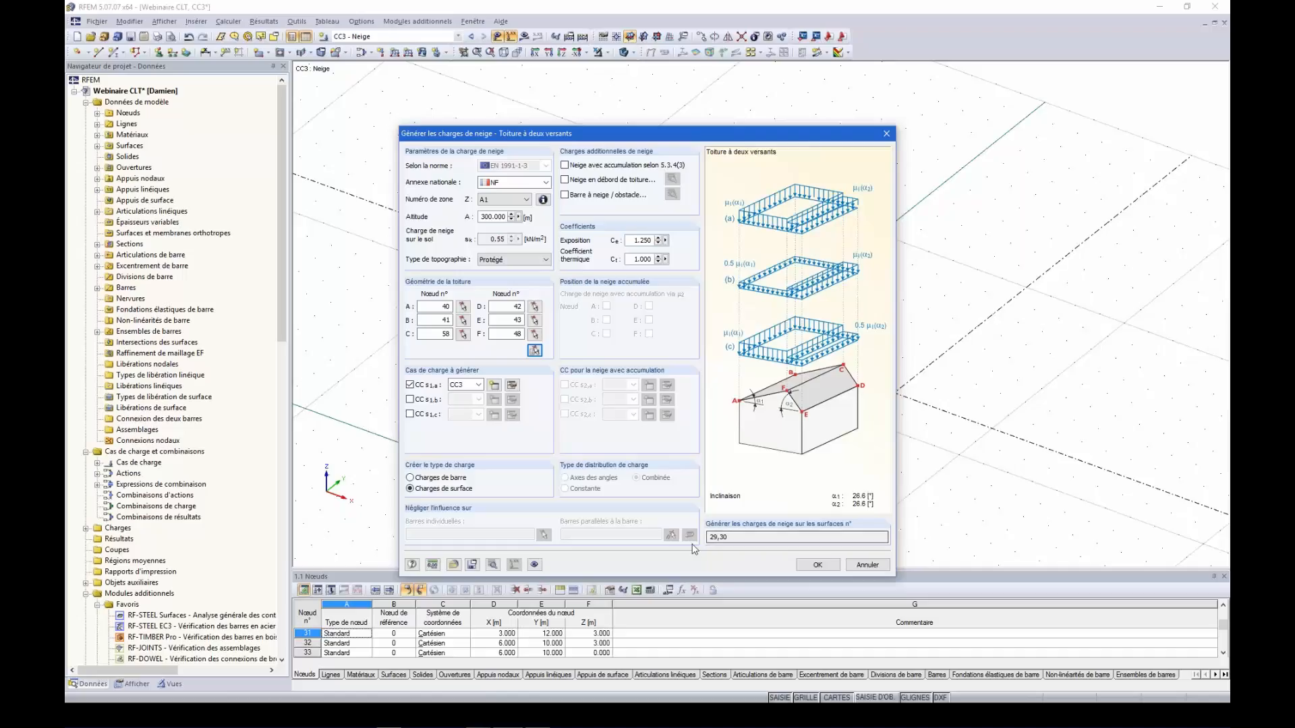
left_click(818, 565)
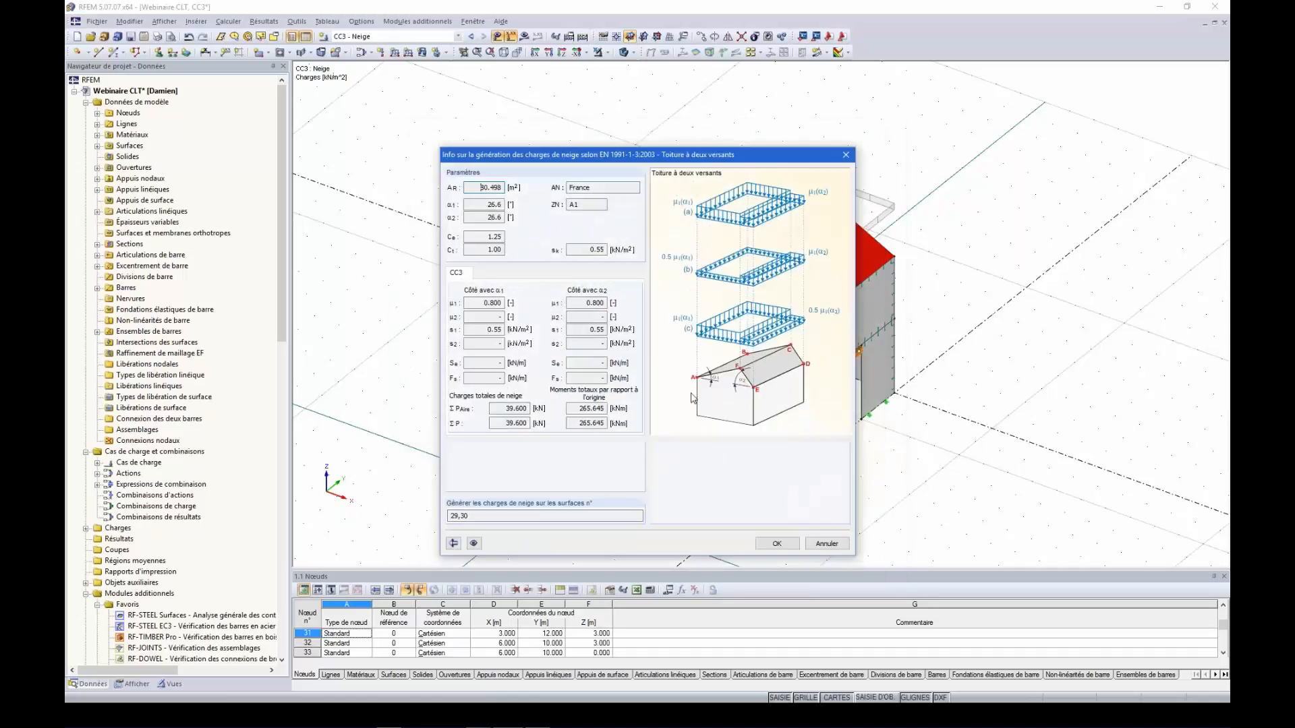
left_click(777, 546)
middle_click_drag(511, 389, 528, 283, "ctrl")
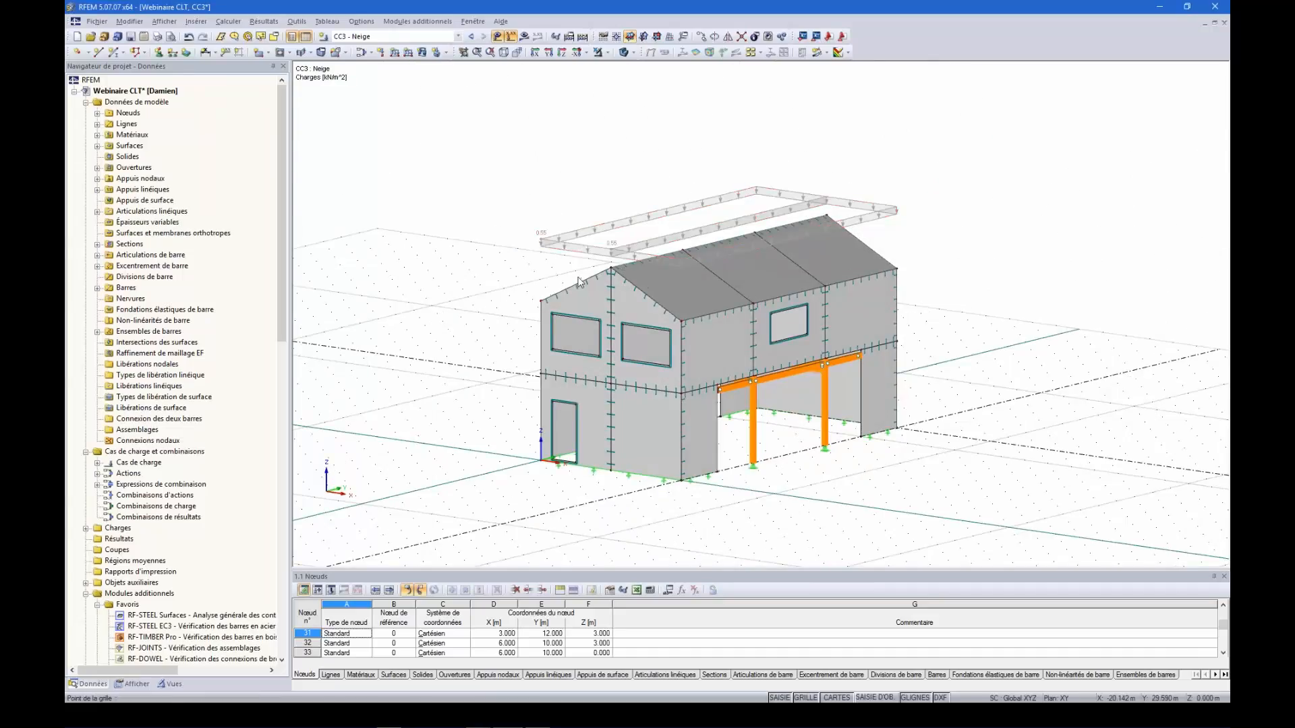
middle_click_drag(522, 305, 550, 339, "ctrl")
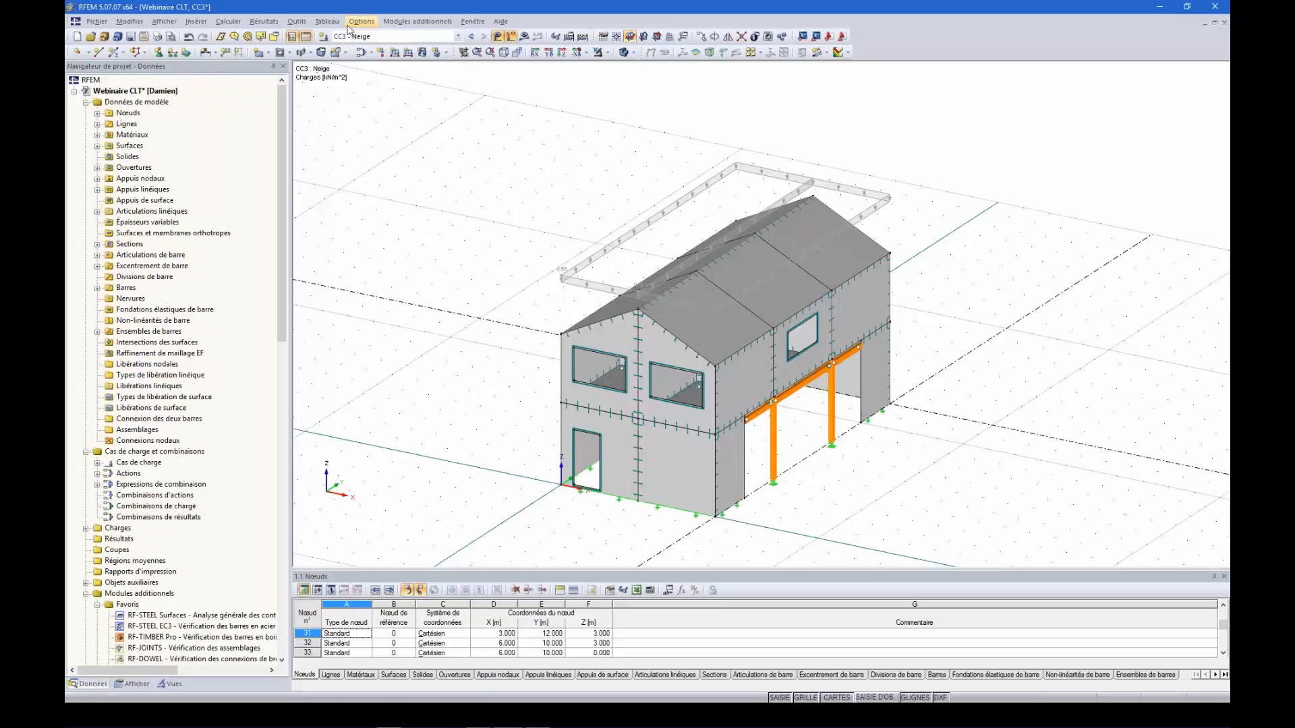
- Create load case CC4 described as Vent en +X, with action category Vent
left_click(324, 40)
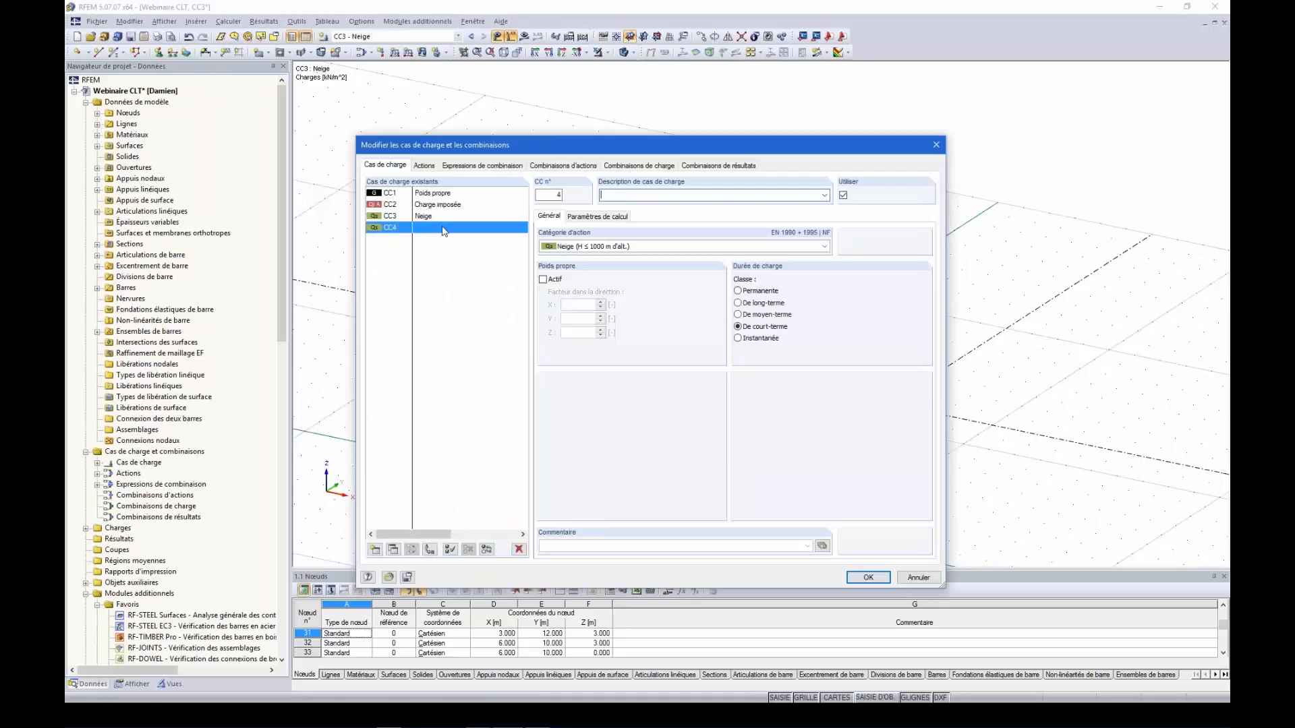
left_click(824, 196)
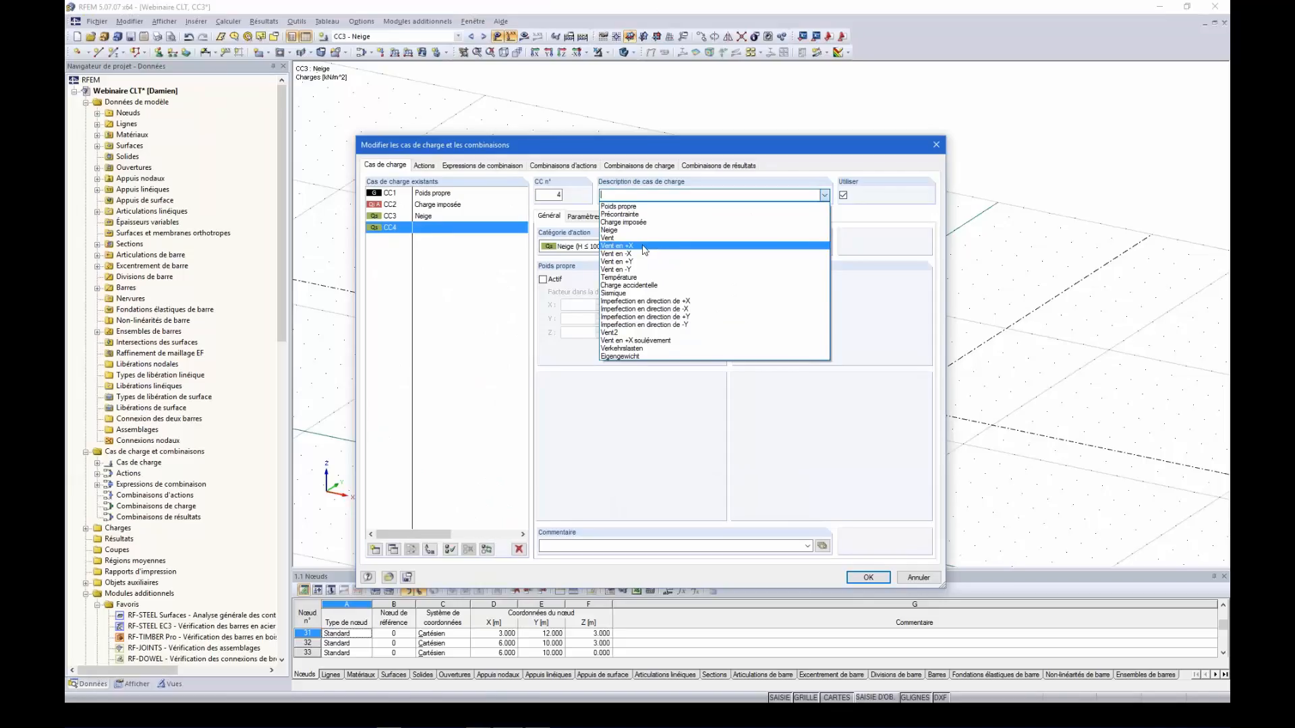
left_click(643, 247)
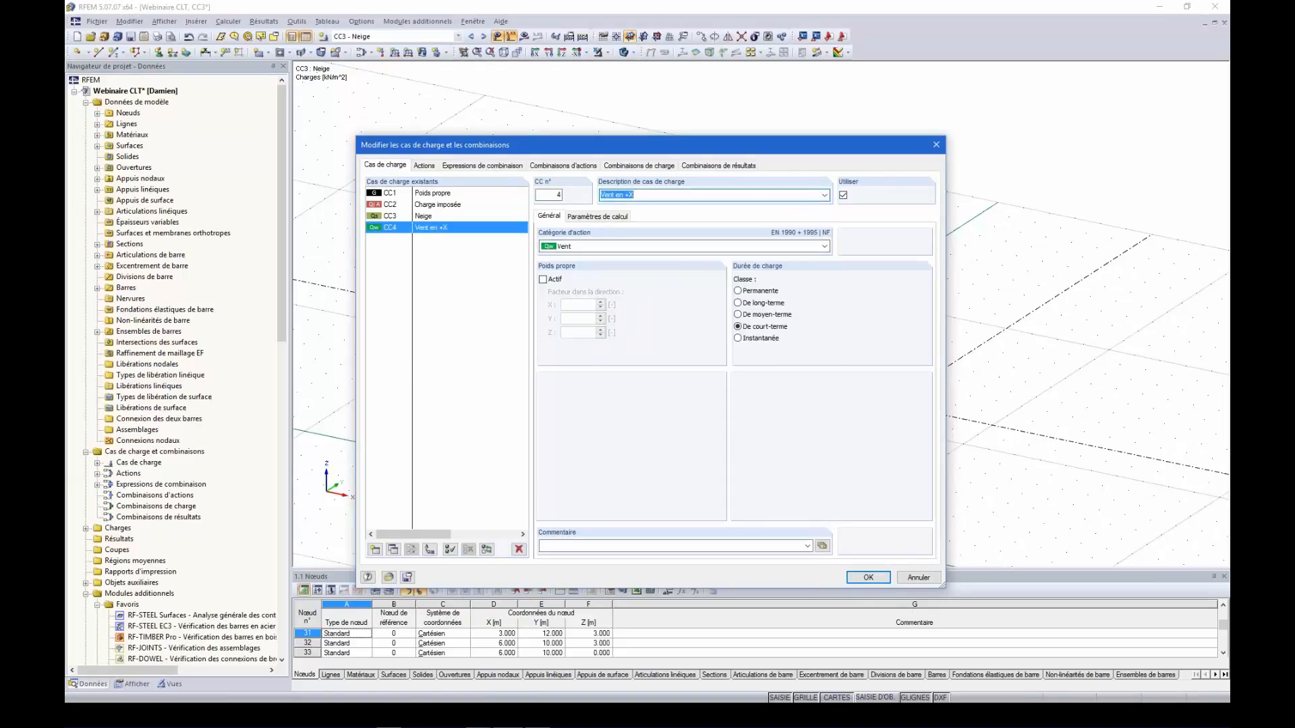
key("Return")
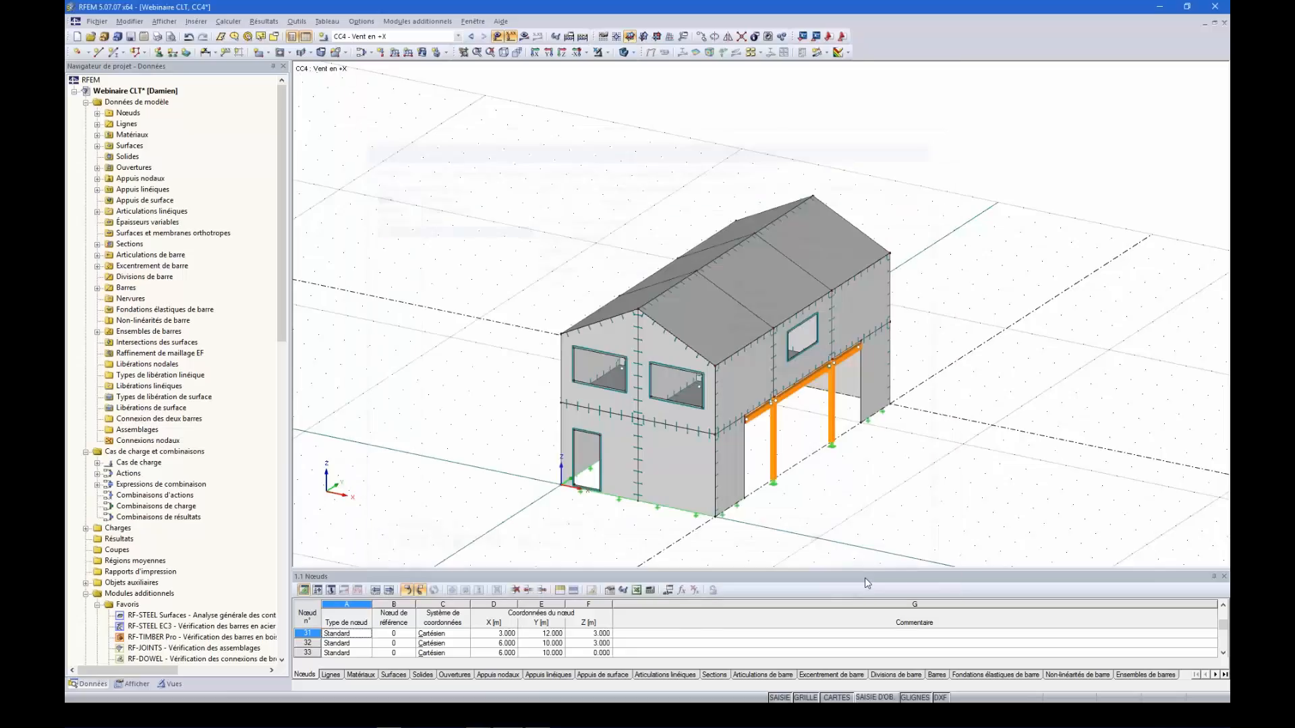
- Start generating wind loads on vertical walls with roof per EN 1991-1-4, using the French national annex NF
left_click(297, 21)
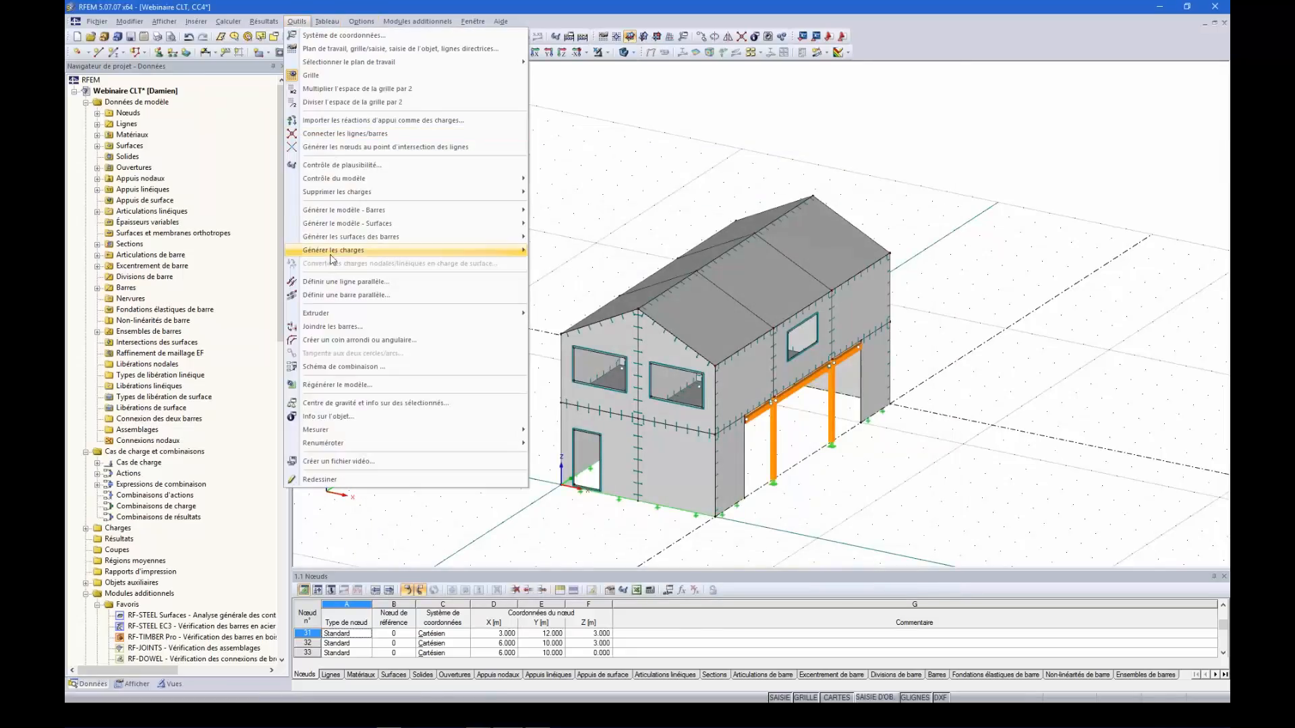
mouse_move(334, 251)
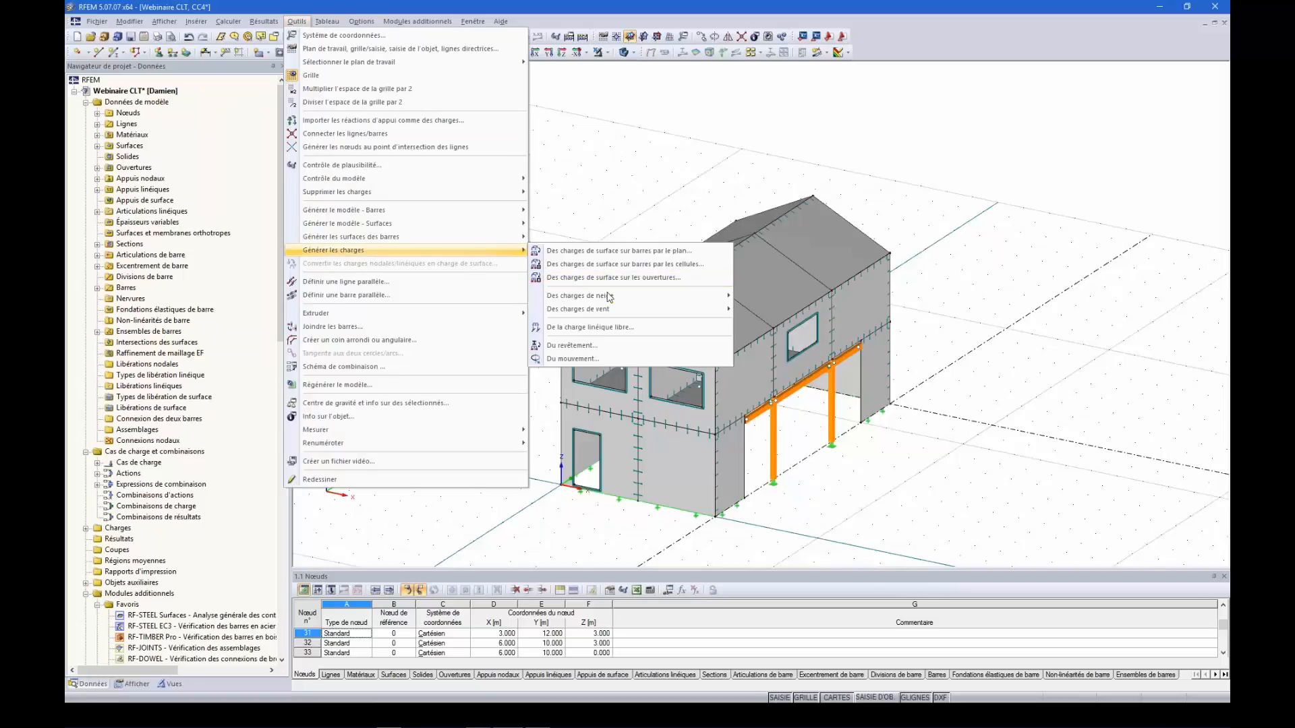
mouse_move(609, 301)
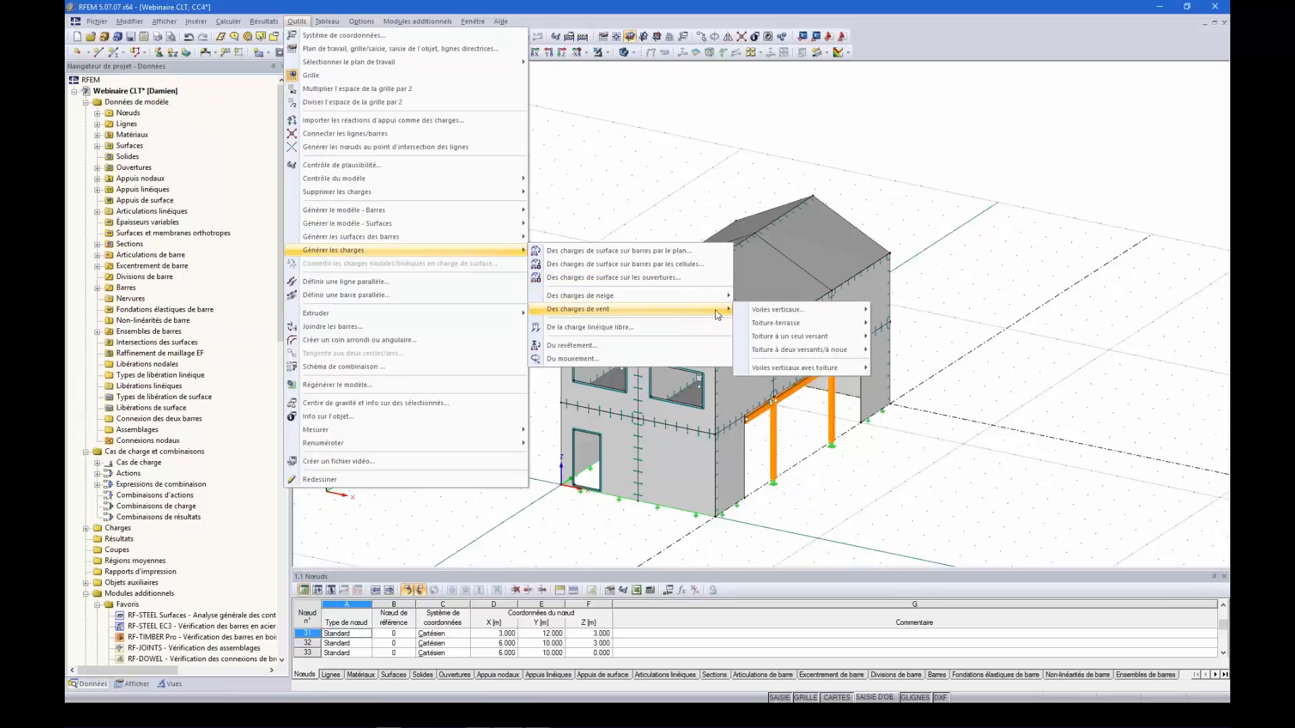
mouse_move(798, 313)
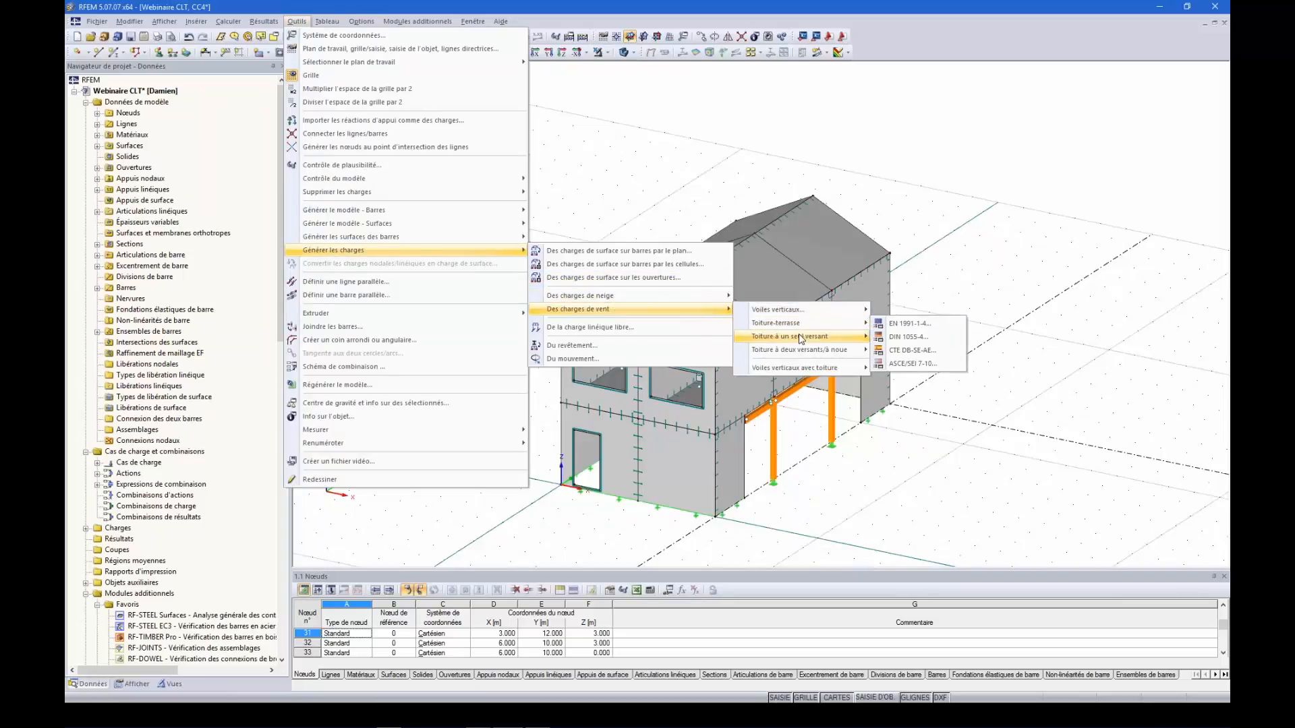
mouse_move(809, 350)
mouse_move(812, 374)
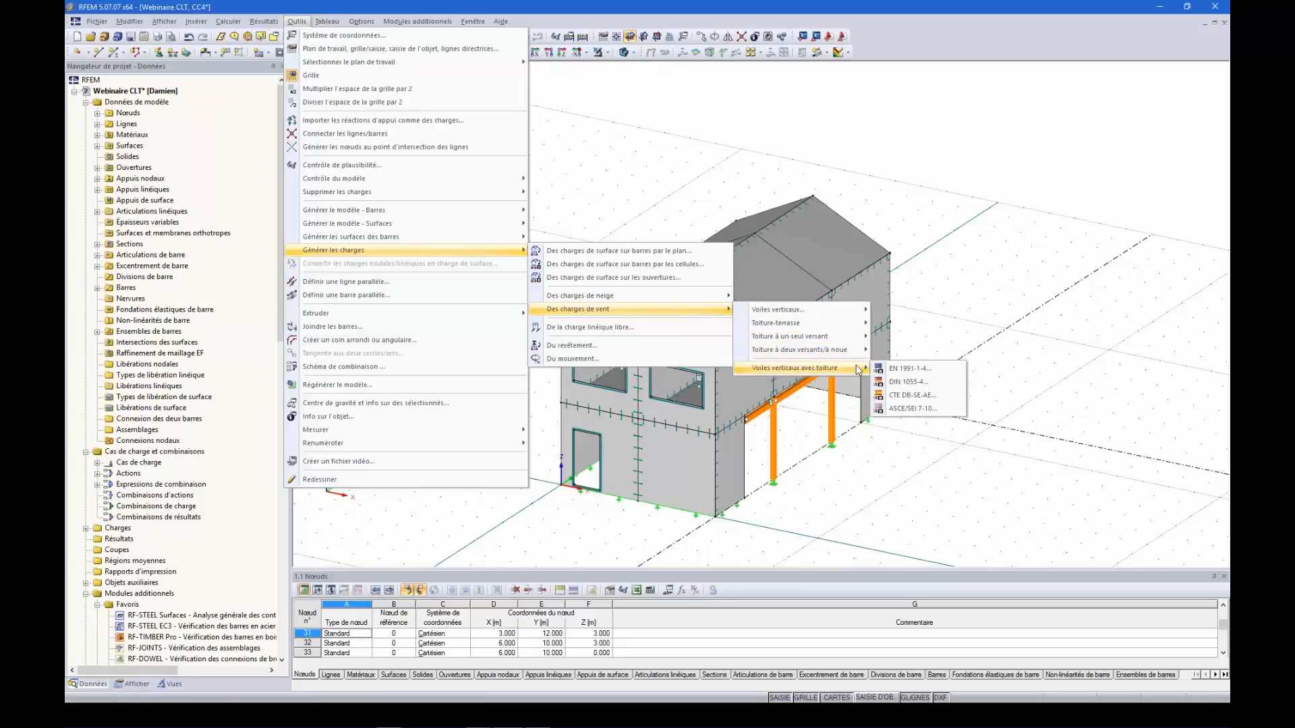
left_click(897, 370)
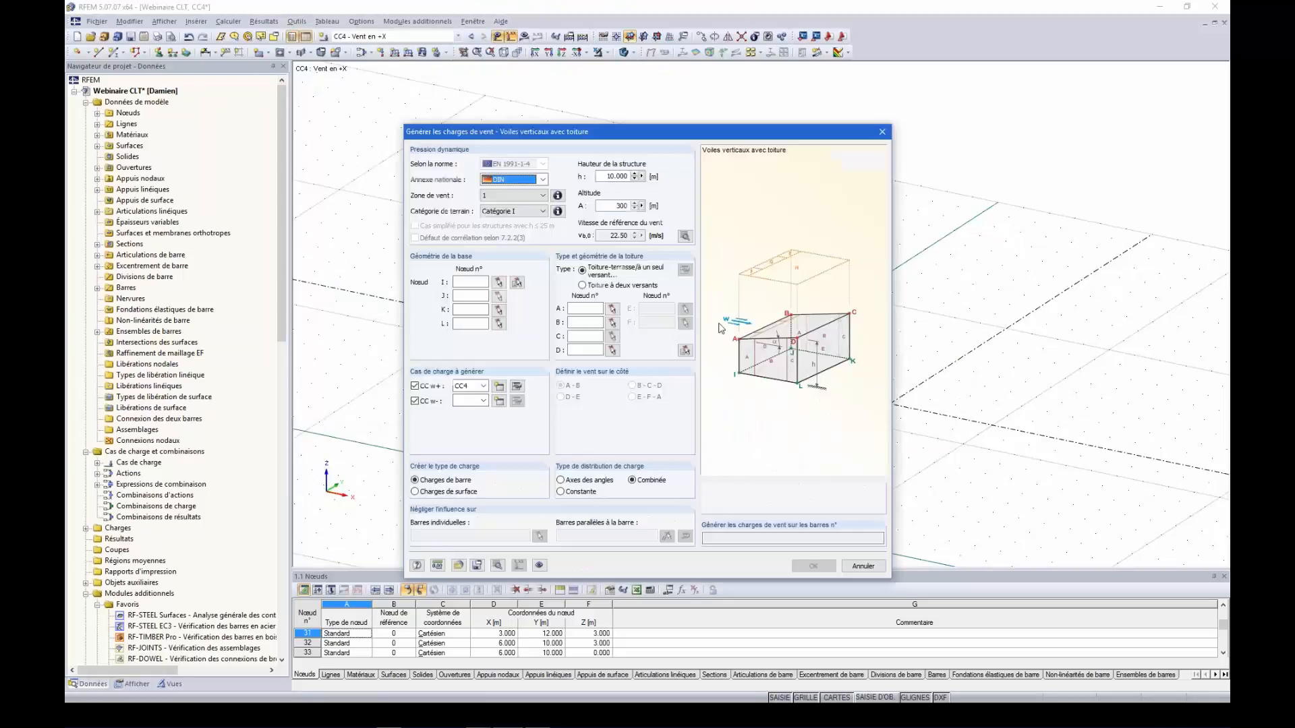
left_click(532, 179)
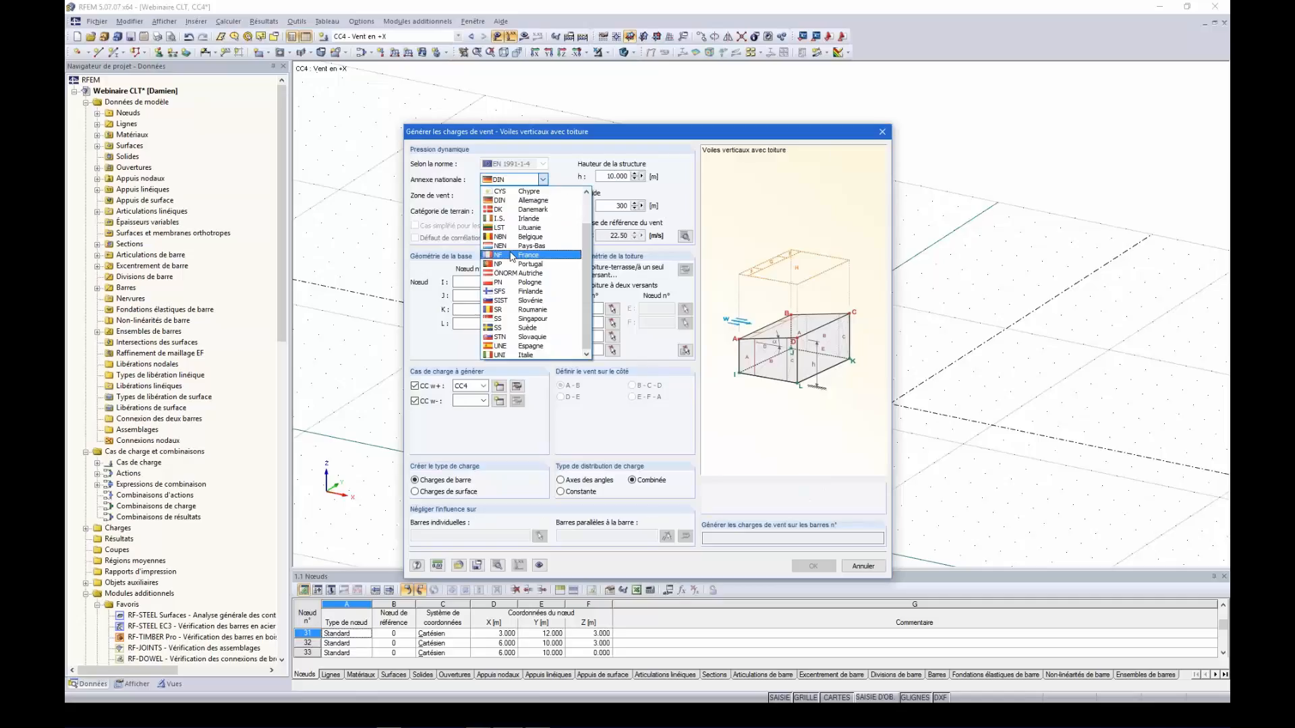
left_click(512, 261)
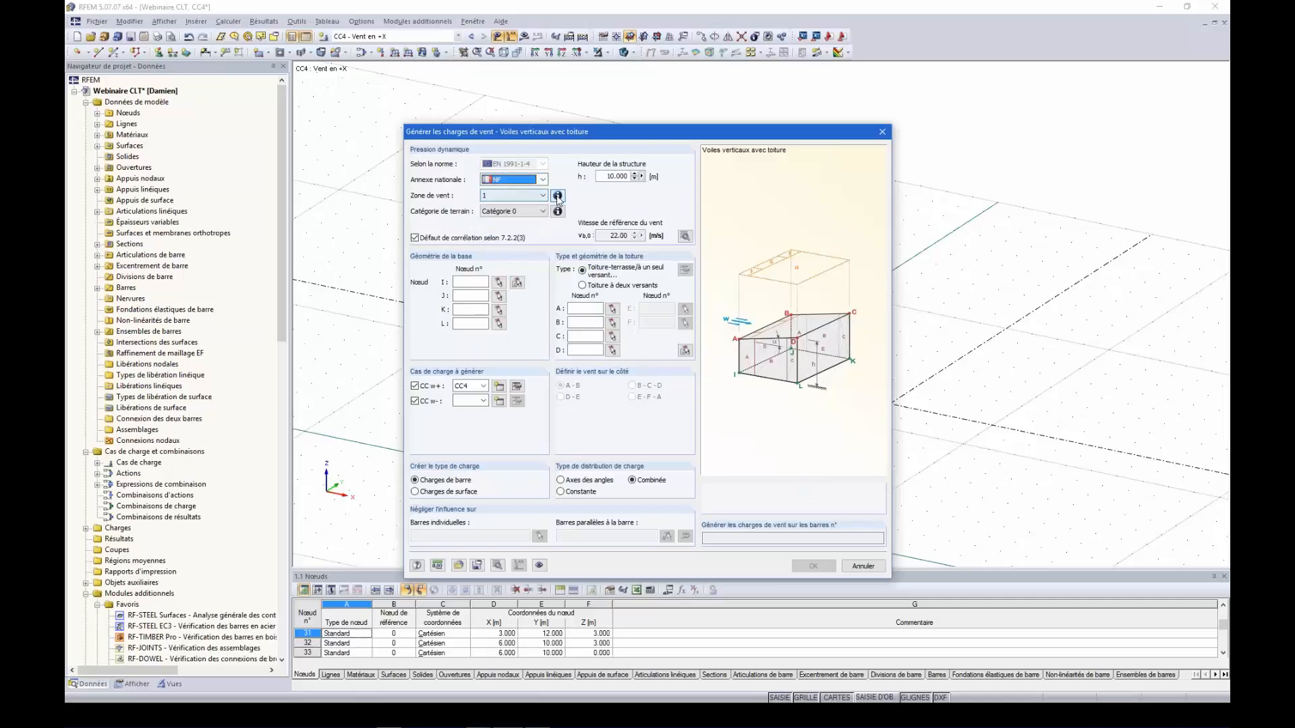
- Choose wind zone 2 from the wind map of France and consult the terrain category definitions
left_click(557, 195)
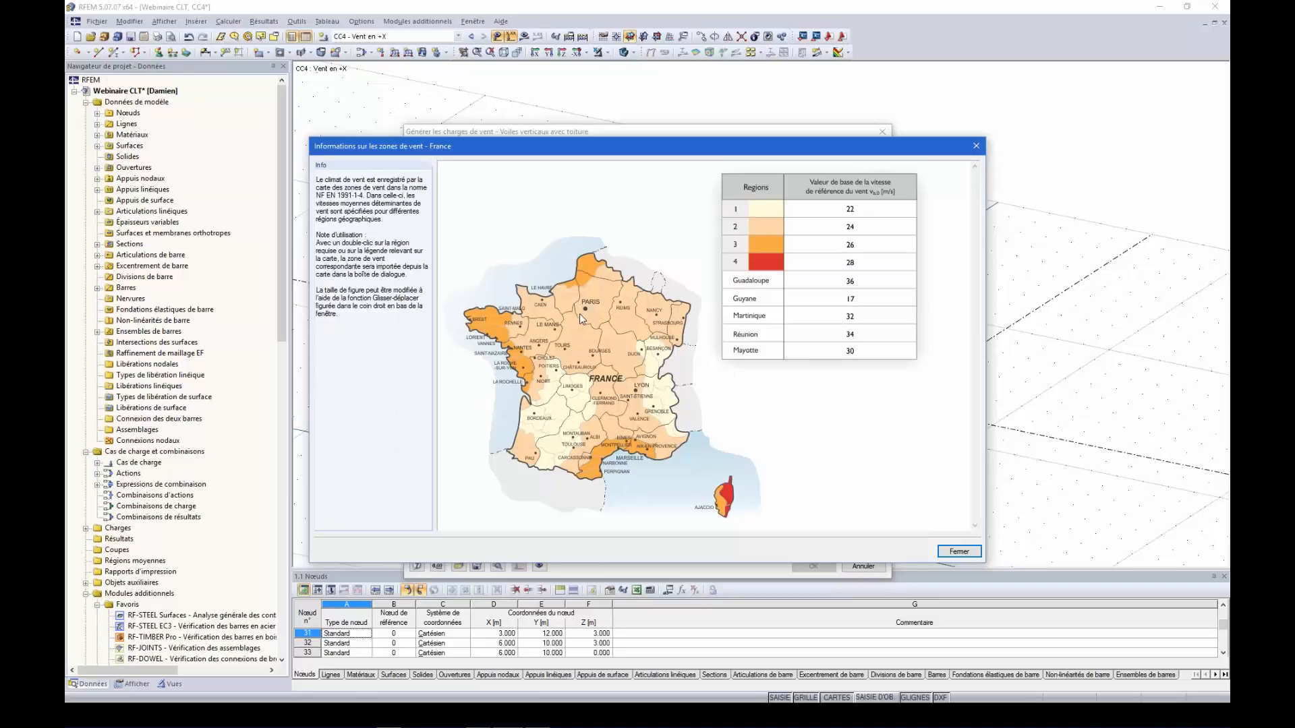
double_click(580, 314)
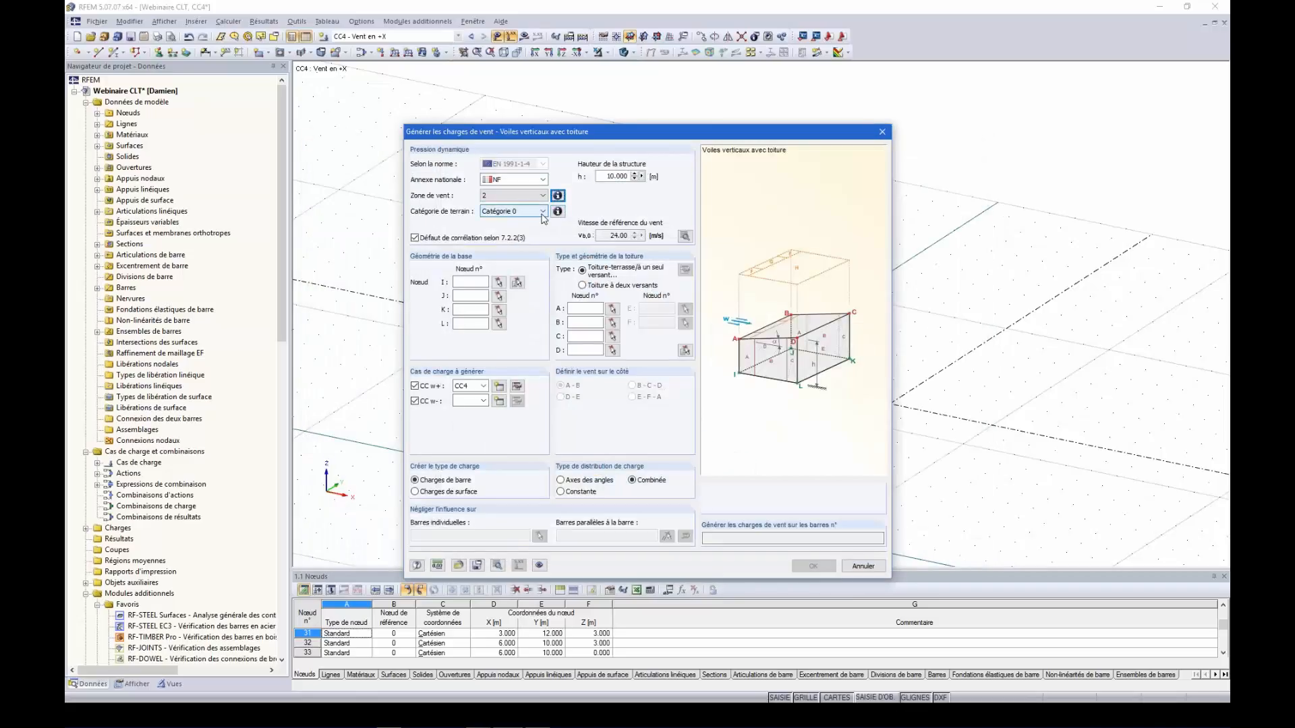
left_click(542, 213)
left_click(557, 211)
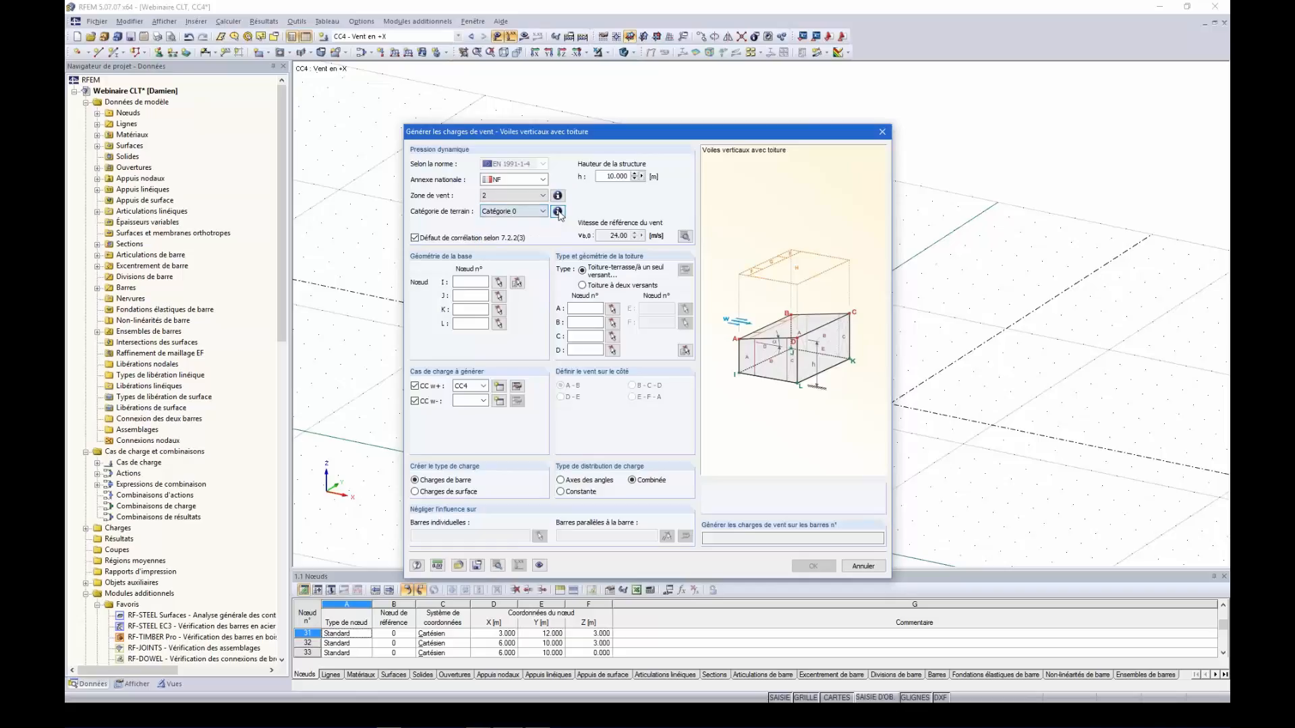
left_click(557, 211)
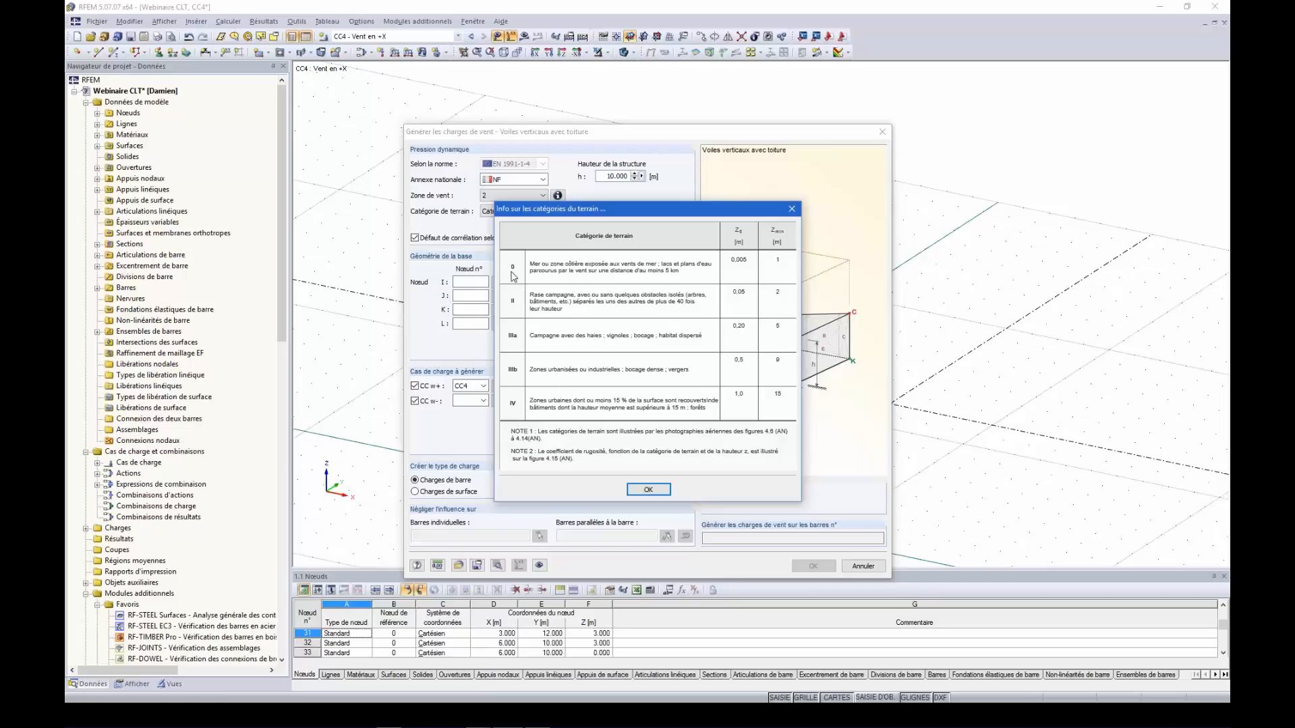
left_click(658, 494)
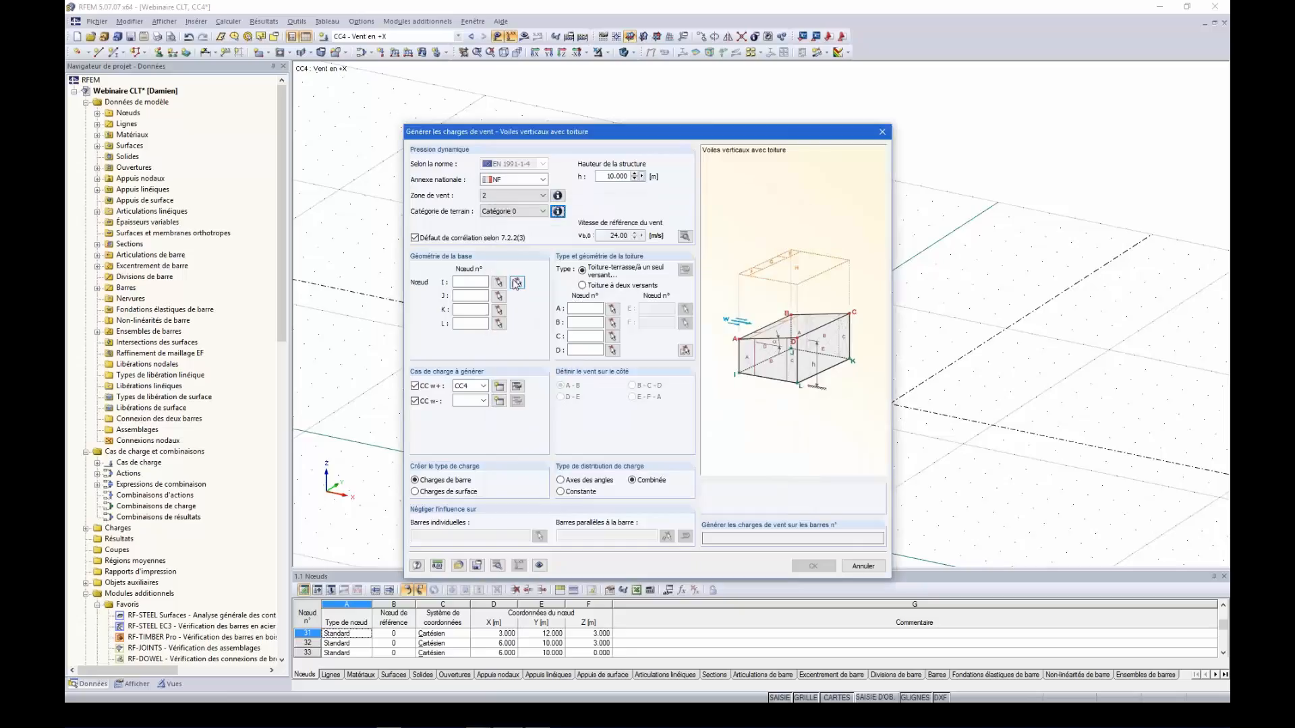
- Set the terrain category to IIIb and define the base geometry with the house's four ground corner nodes 1 to 4
left_click(516, 211)
left_click(515, 247)
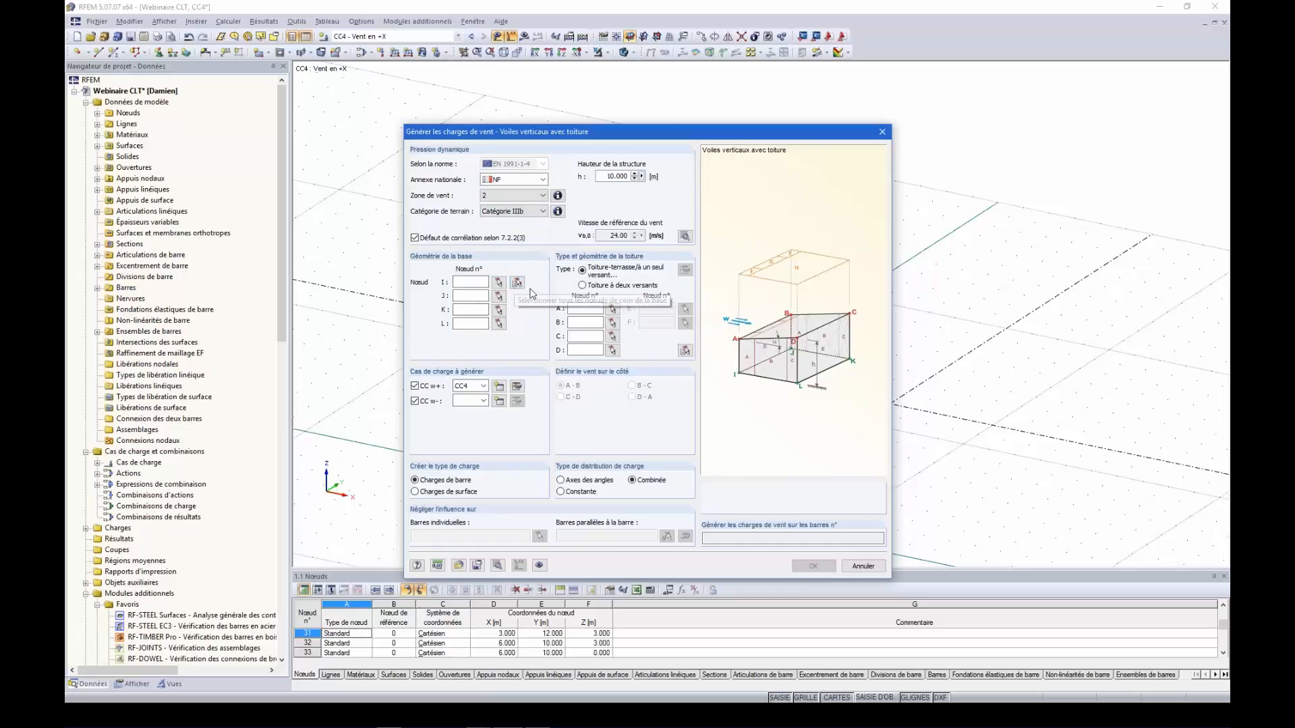
left_click(517, 283)
middle_click_drag(454, 286, 708, 358, "ctrl")
left_click(707, 509)
left_click(591, 329)
middle_click_drag(474, 238, 437, 425, "ctrl")
left_click(781, 335)
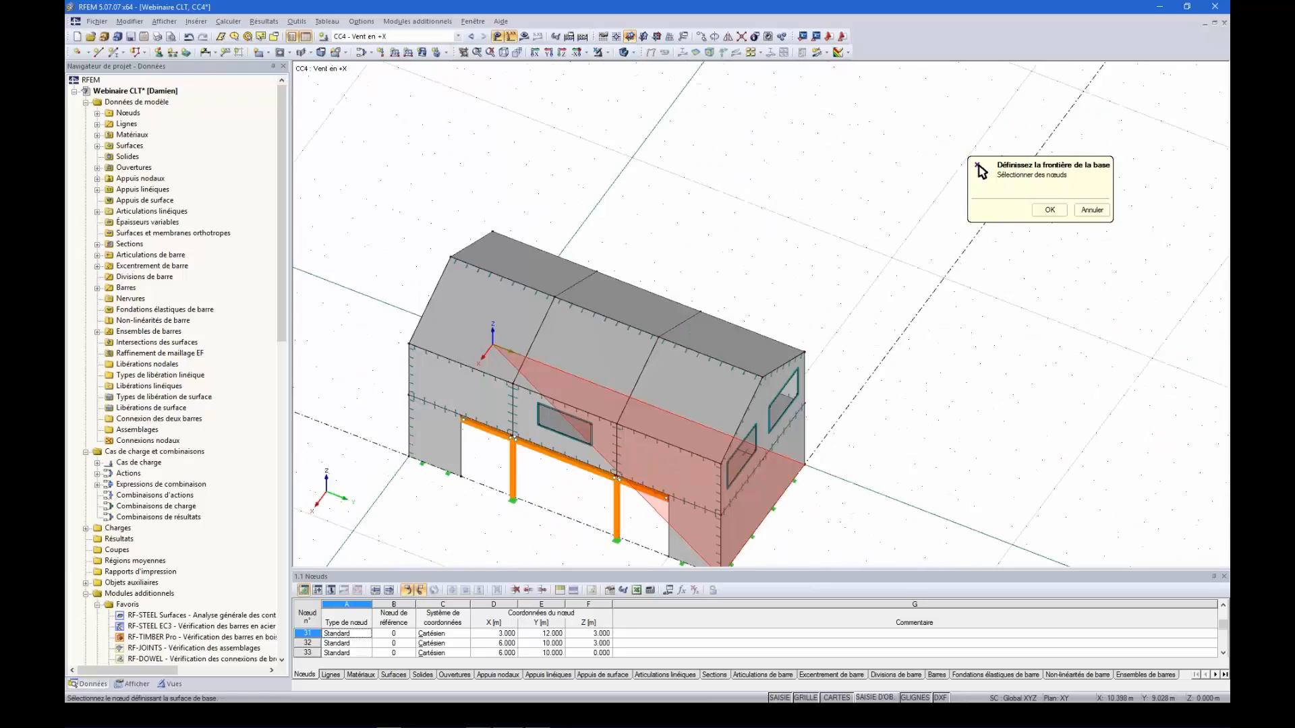
left_click(409, 456)
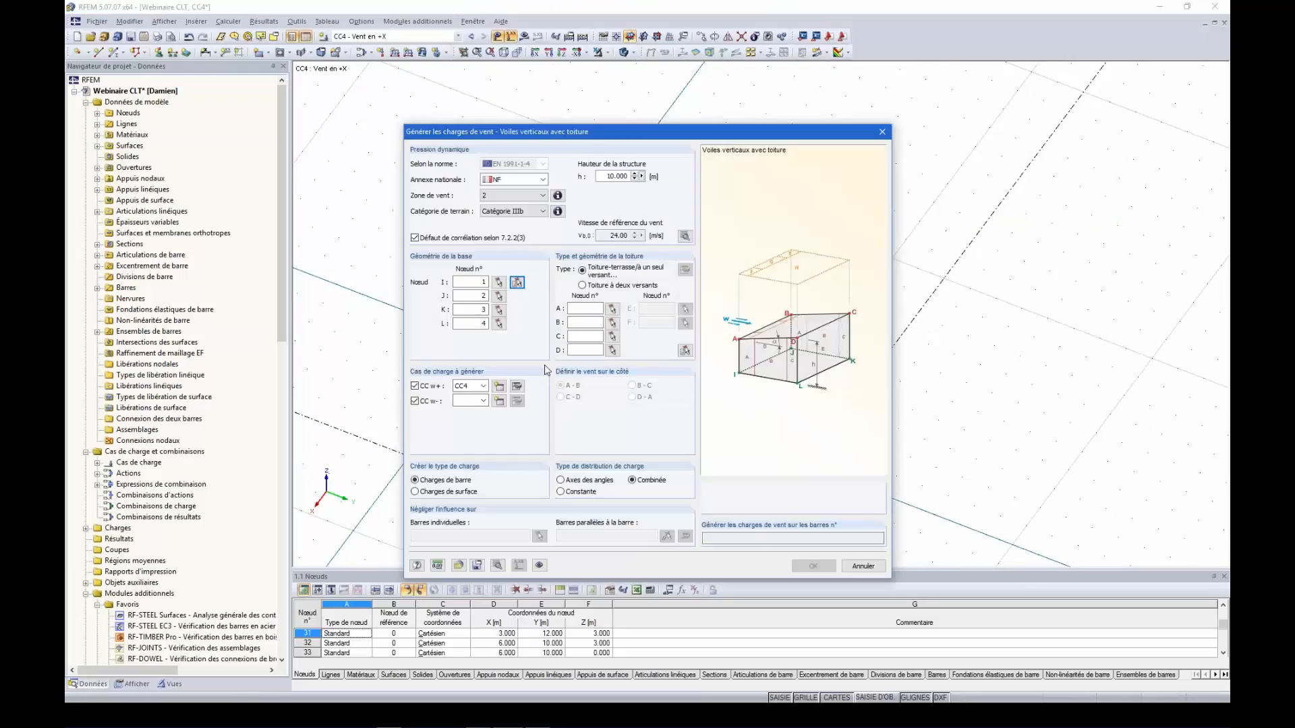
- Set the roof type to two slopes and define its boundary with nodes 40, 41, 58, 42, 43 and 48
left_click(582, 285)
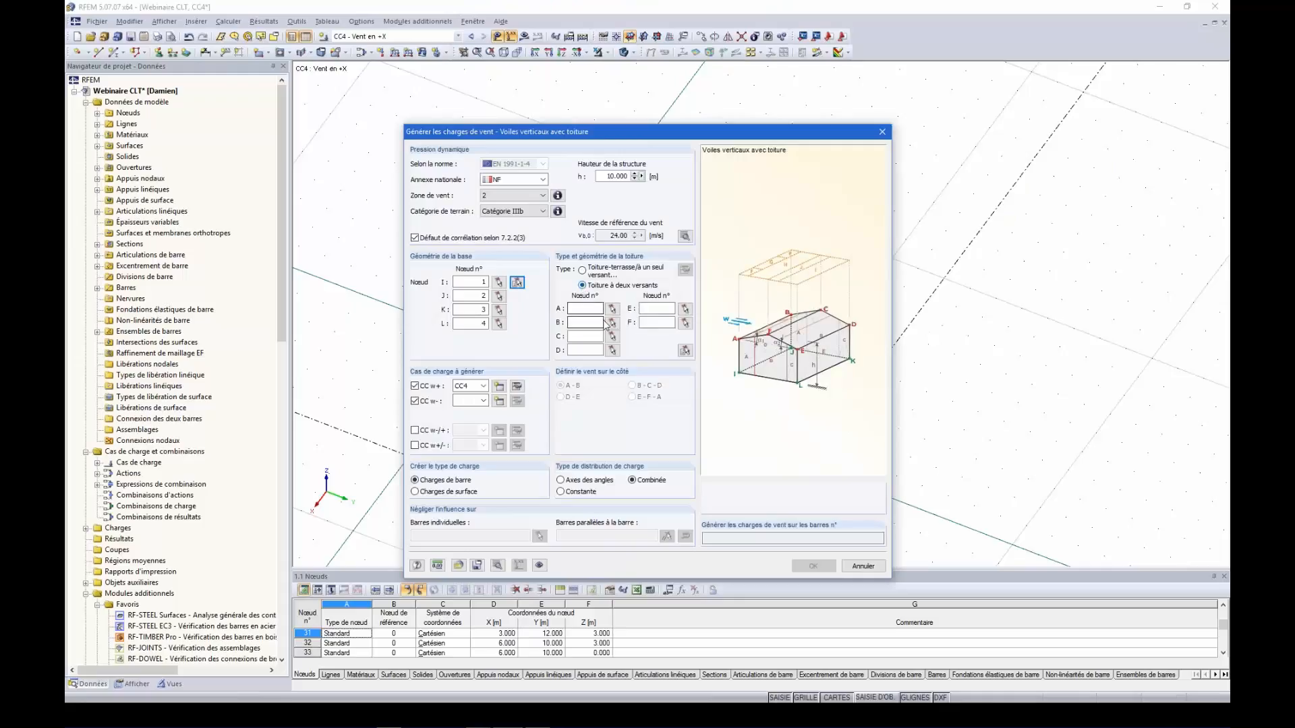
left_click(685, 351)
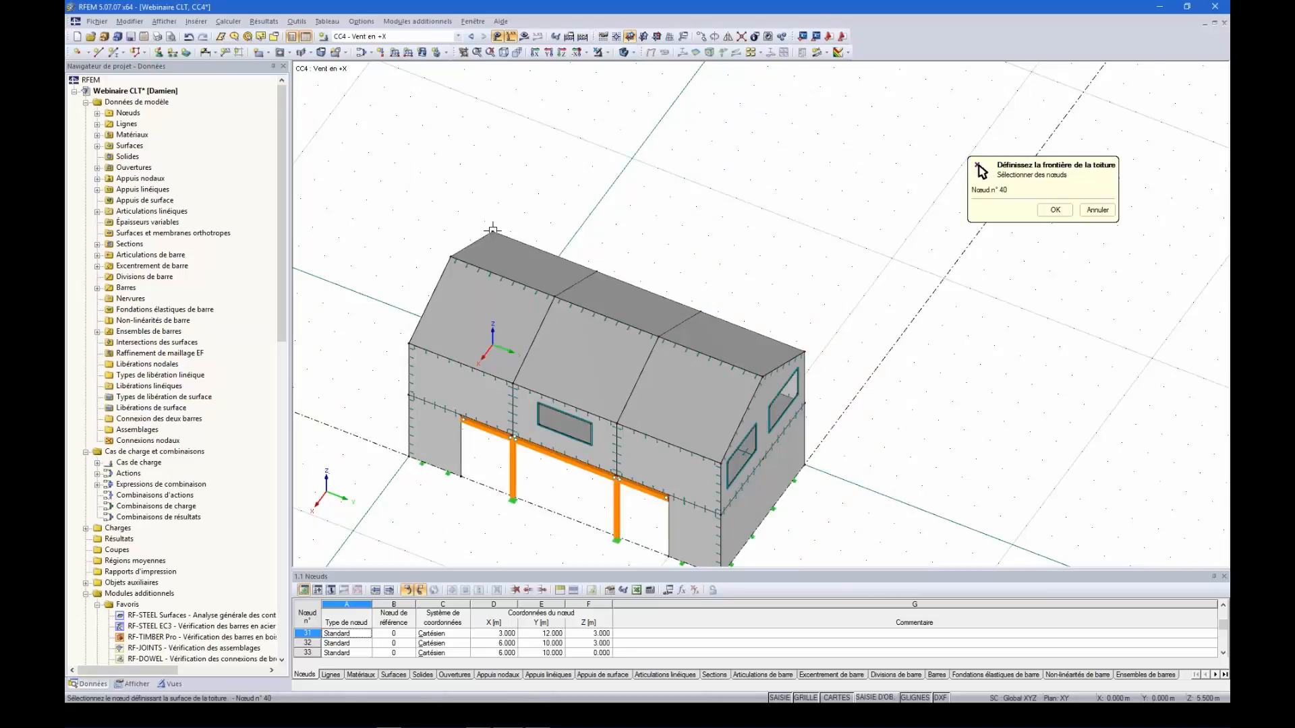
left_click(804, 350)
left_click(721, 464)
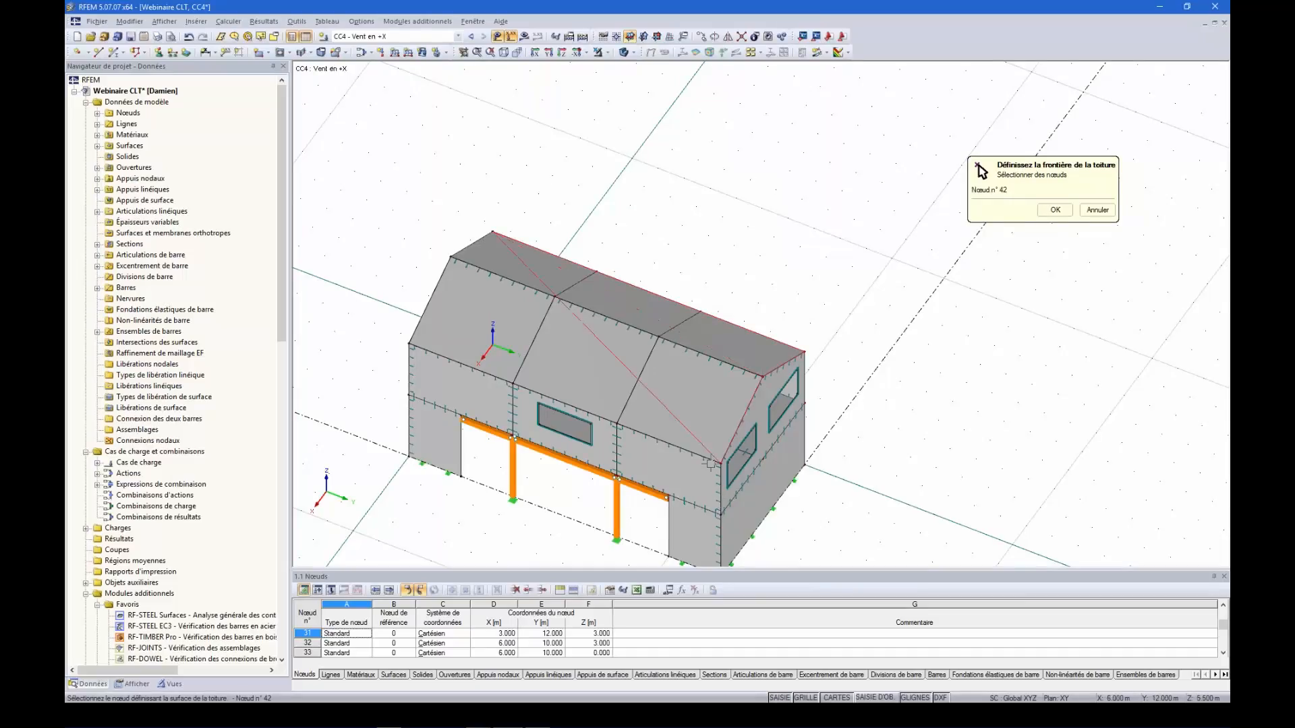
left_click(407, 343)
left_click(451, 257)
key("Return")
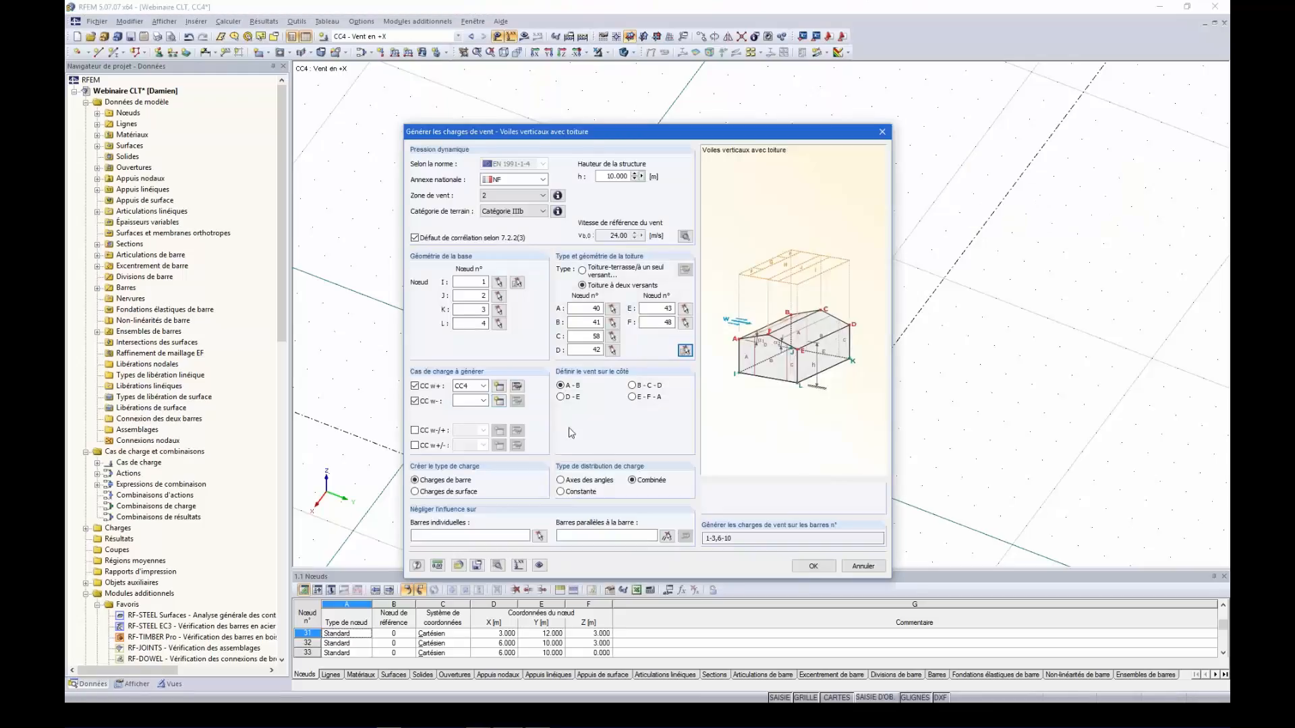
- Exclude the CC w- case and generate the wind as surface loads in CC4 for wind on side A-B
left_click(415, 401)
left_click_drag(658, 136, 858, 99)
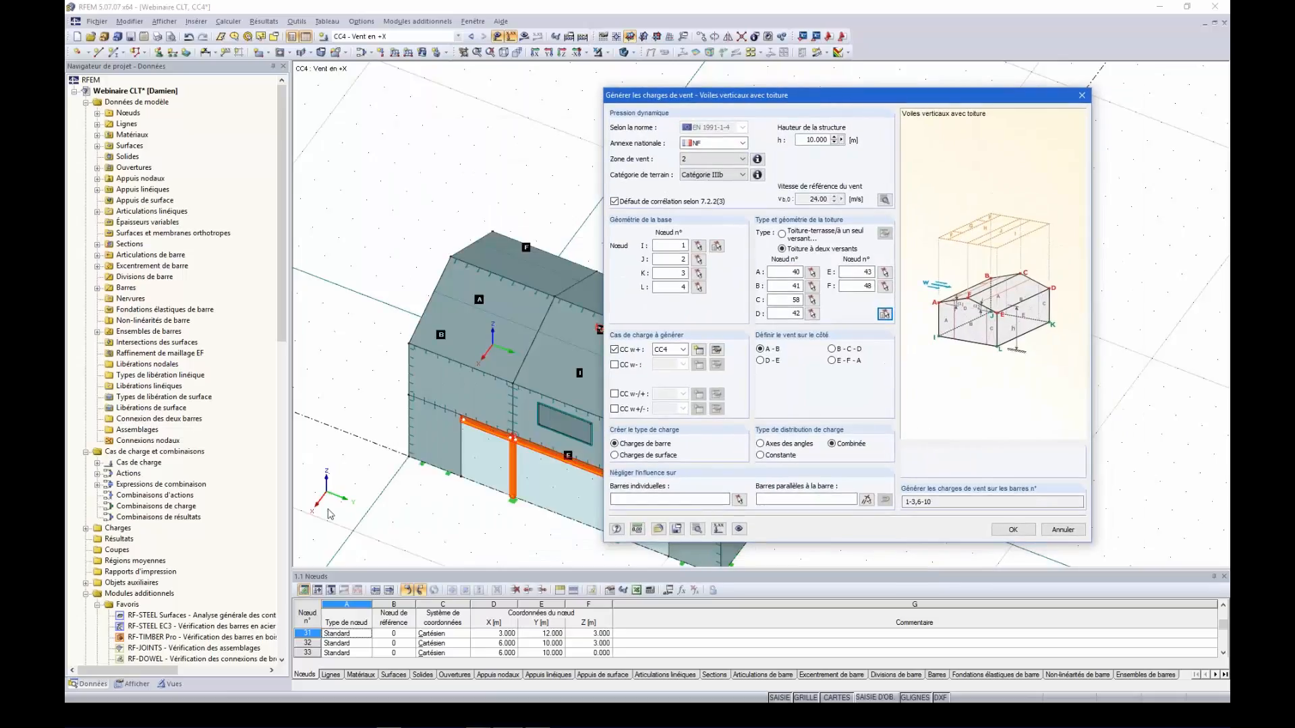
left_click(614, 457)
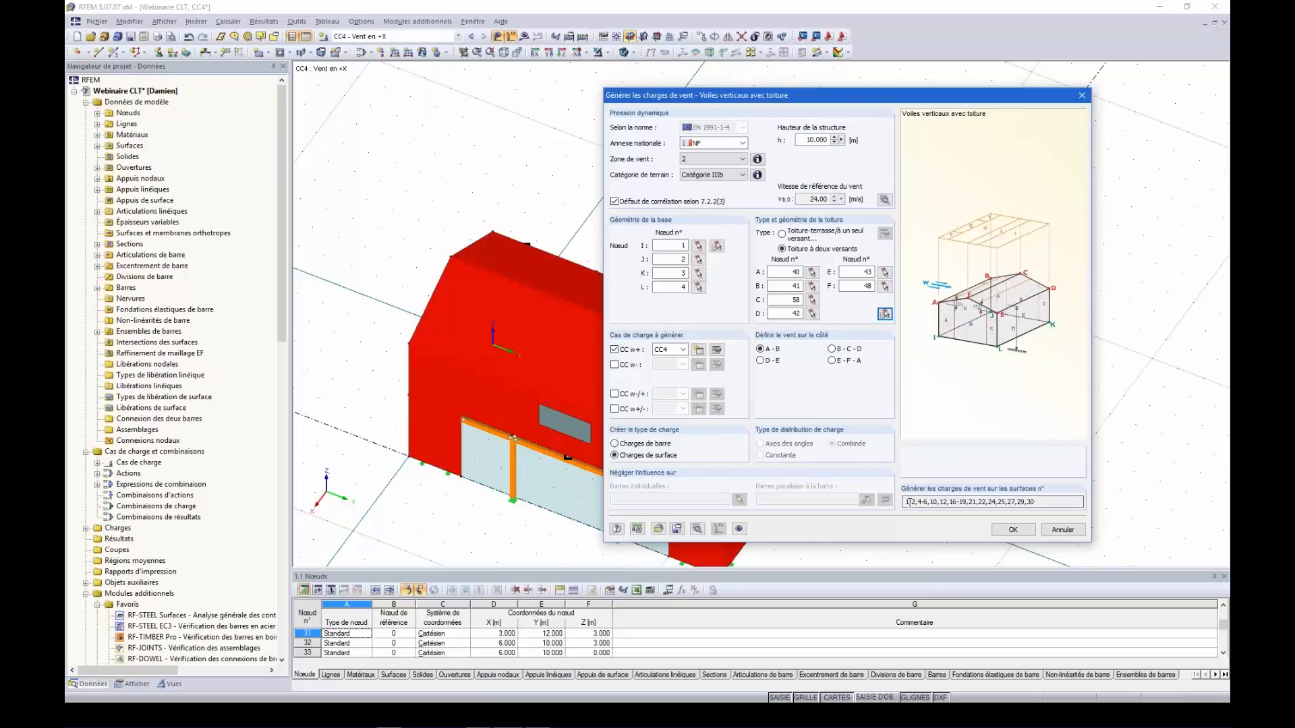
left_click(1013, 529)
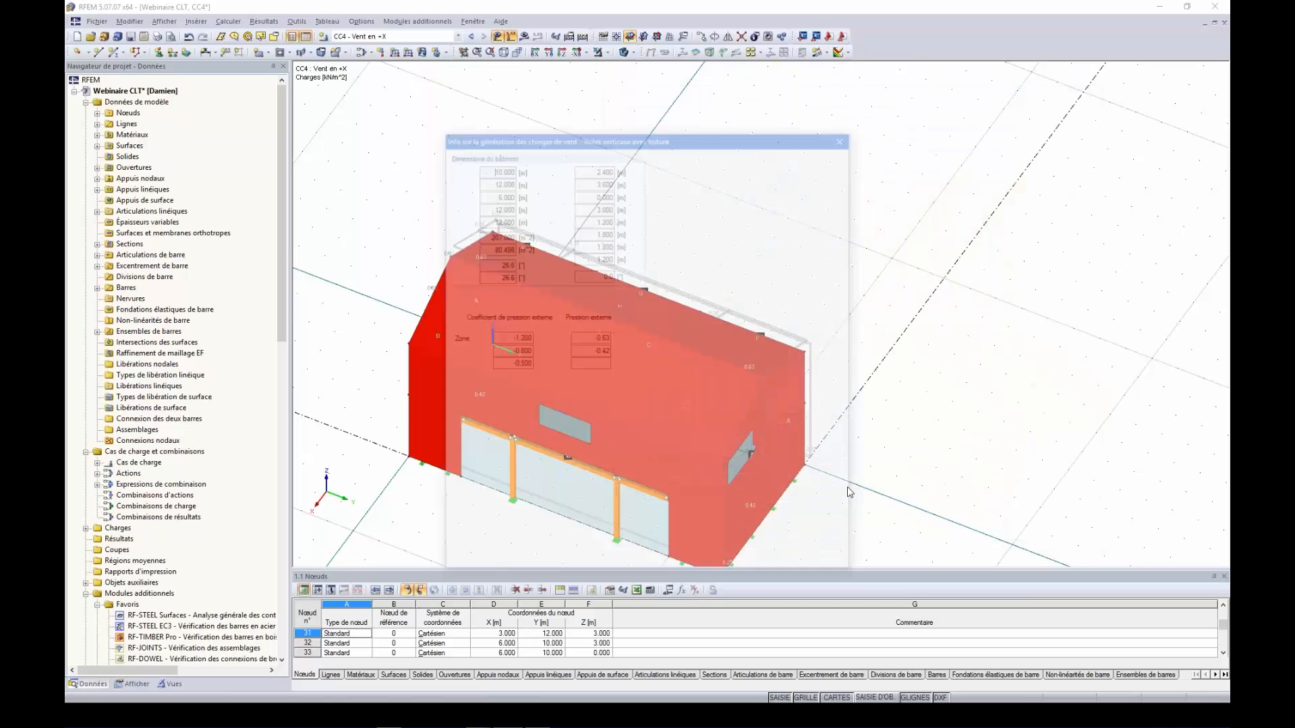
left_click(777, 563)
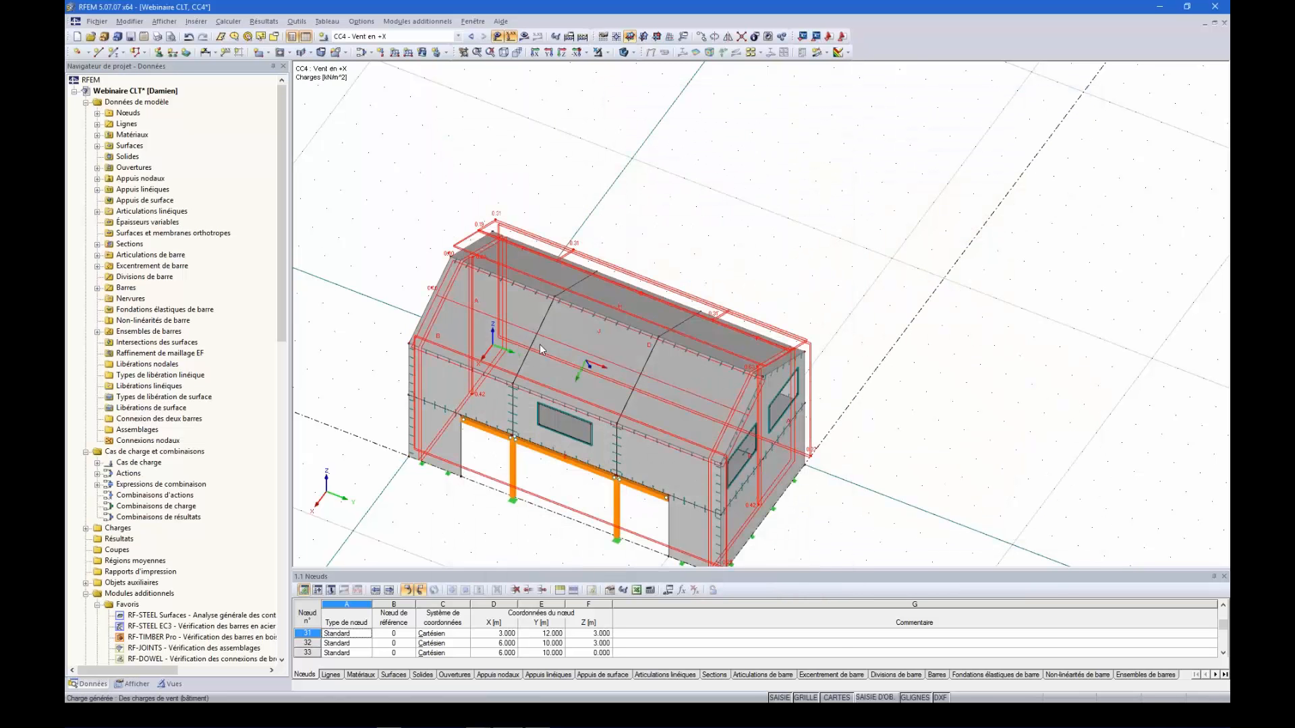
- Start a second EN 1991-1-4 wind generation on vertical walls with roof, creating member loads instead of surface loads
middle_click_drag(524, 430, 1156, 374, "ctrl")
middle_click_drag(572, 424, 831, 422, "ctrl")
scroll(618, 318, "up", 2)
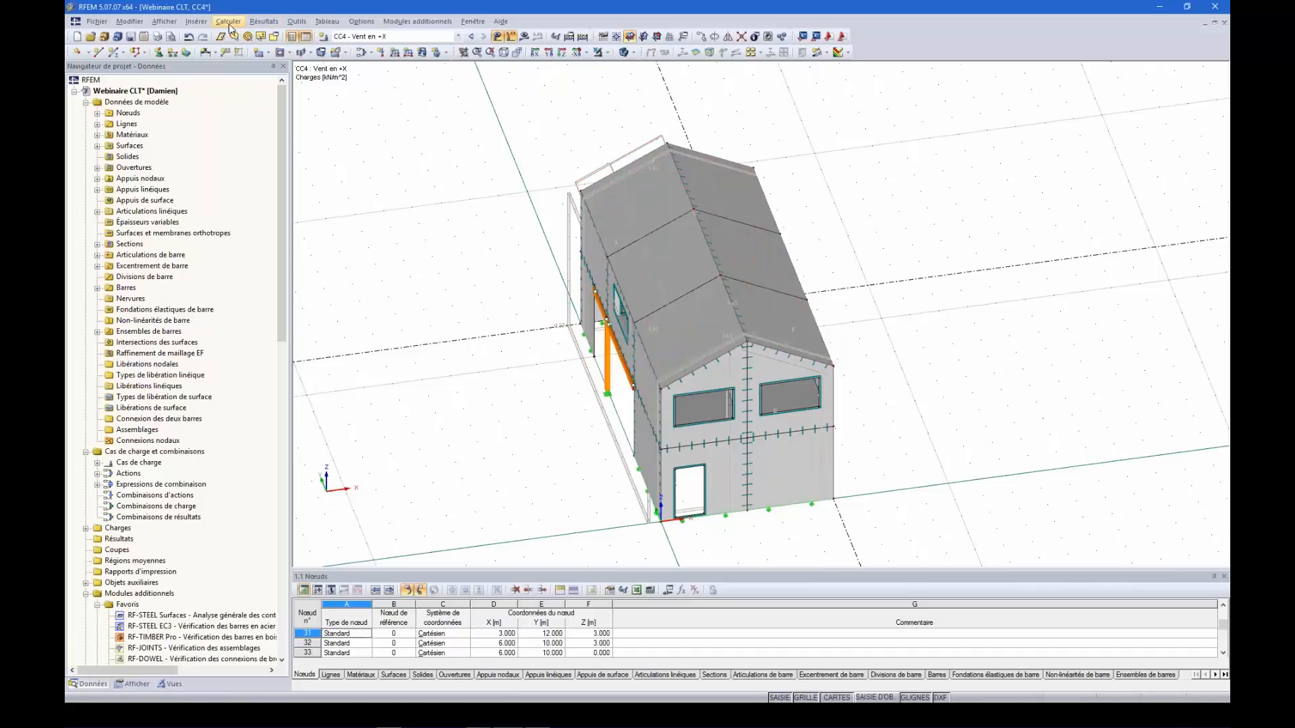
left_click(297, 21)
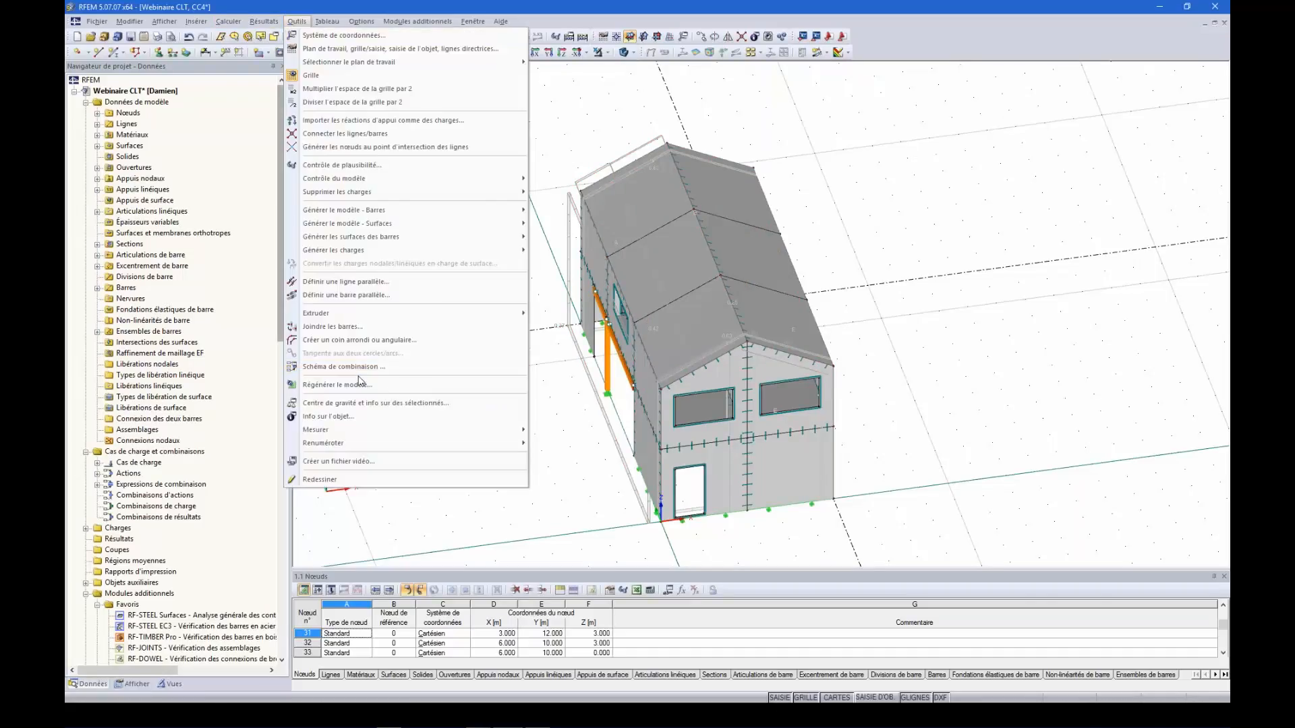
mouse_move(368, 254)
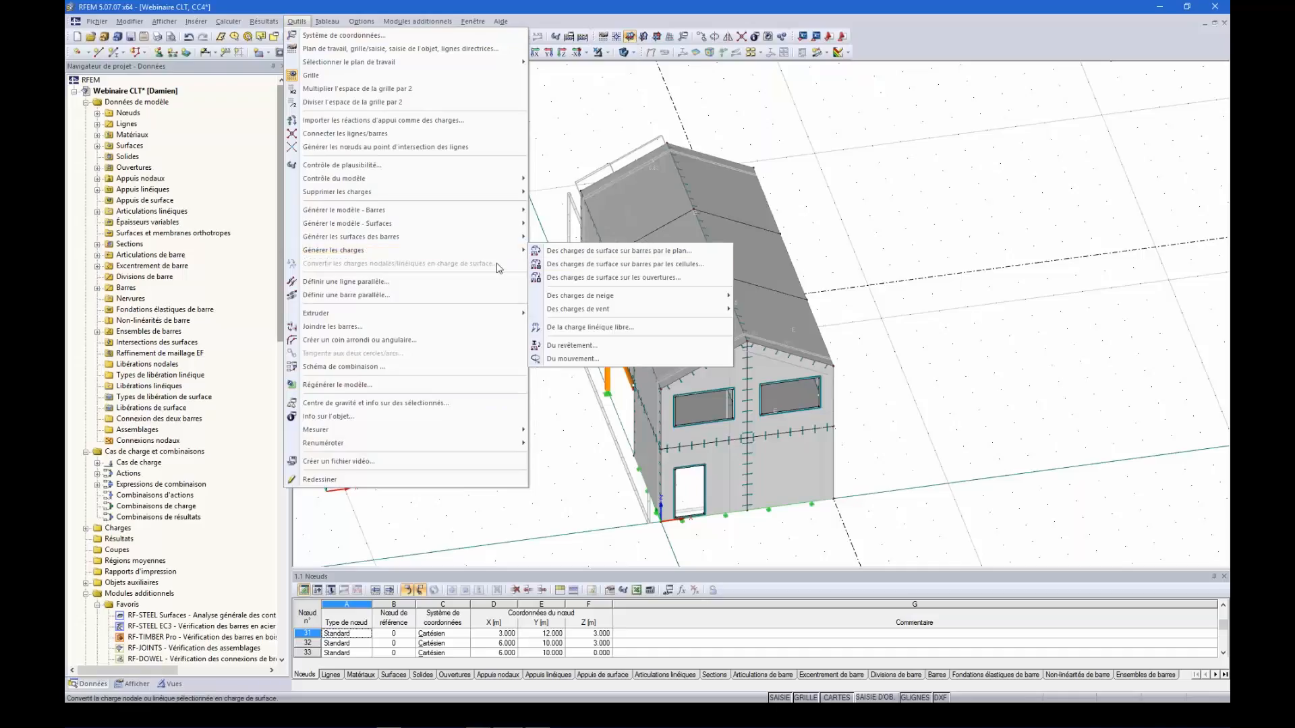
mouse_move(643, 308)
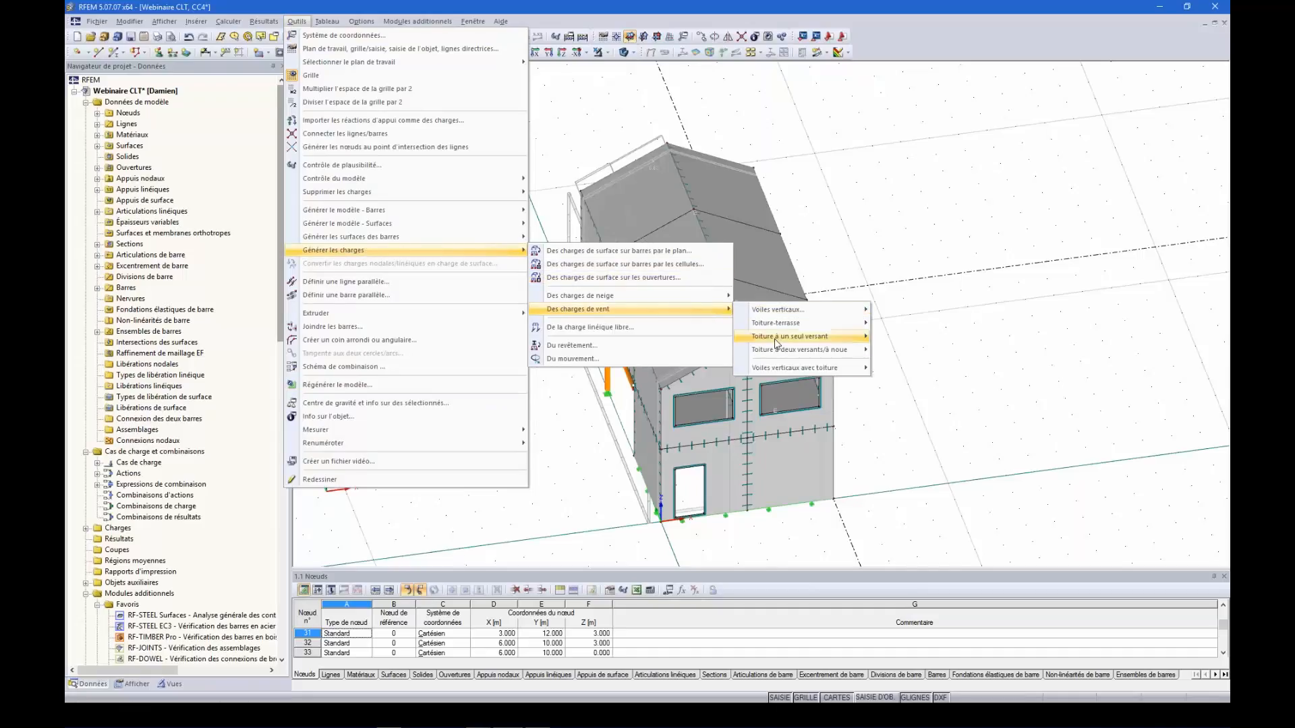
mouse_move(787, 368)
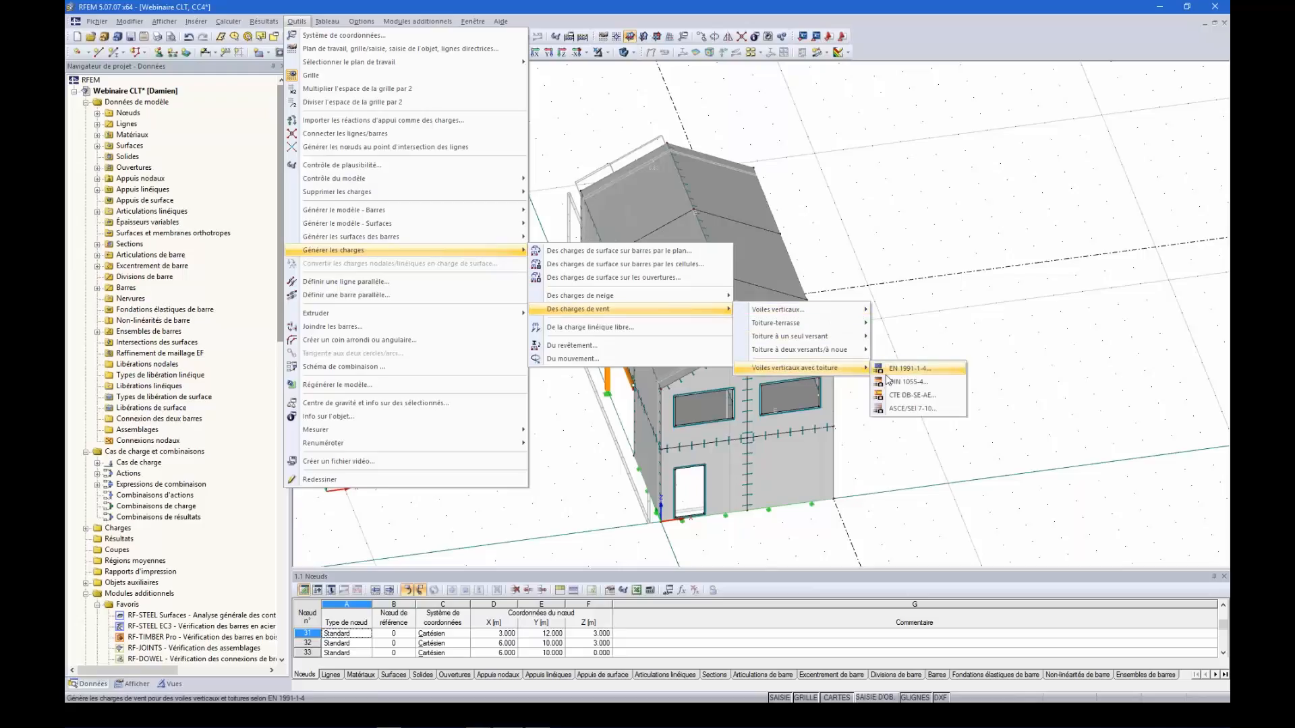
left_click(913, 369)
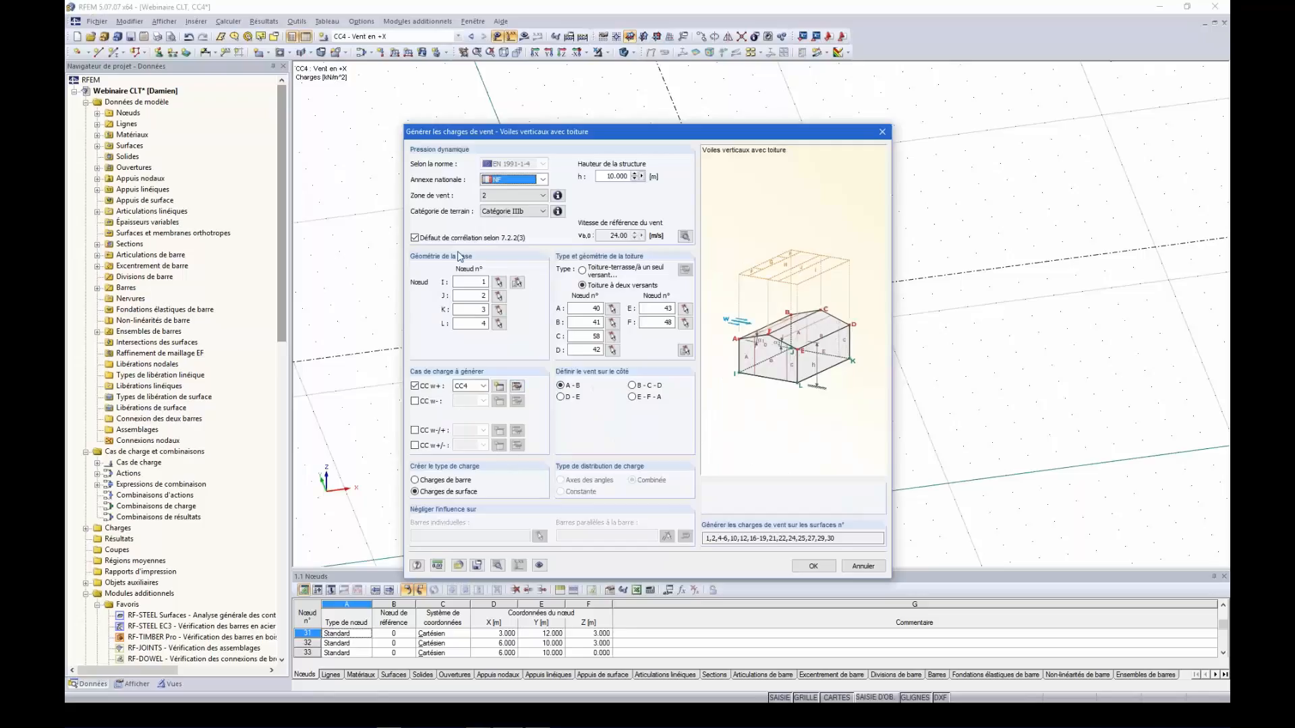
left_click(415, 481)
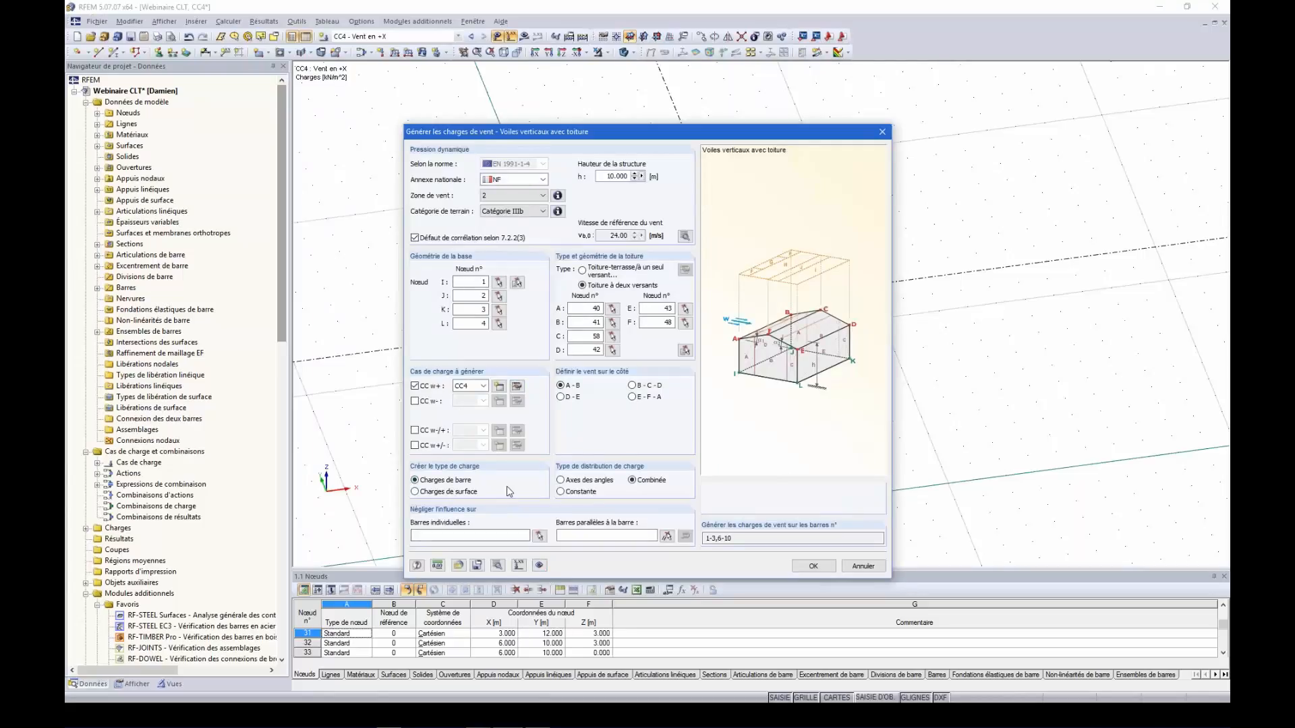
left_click_drag(700, 142, 959, 97)
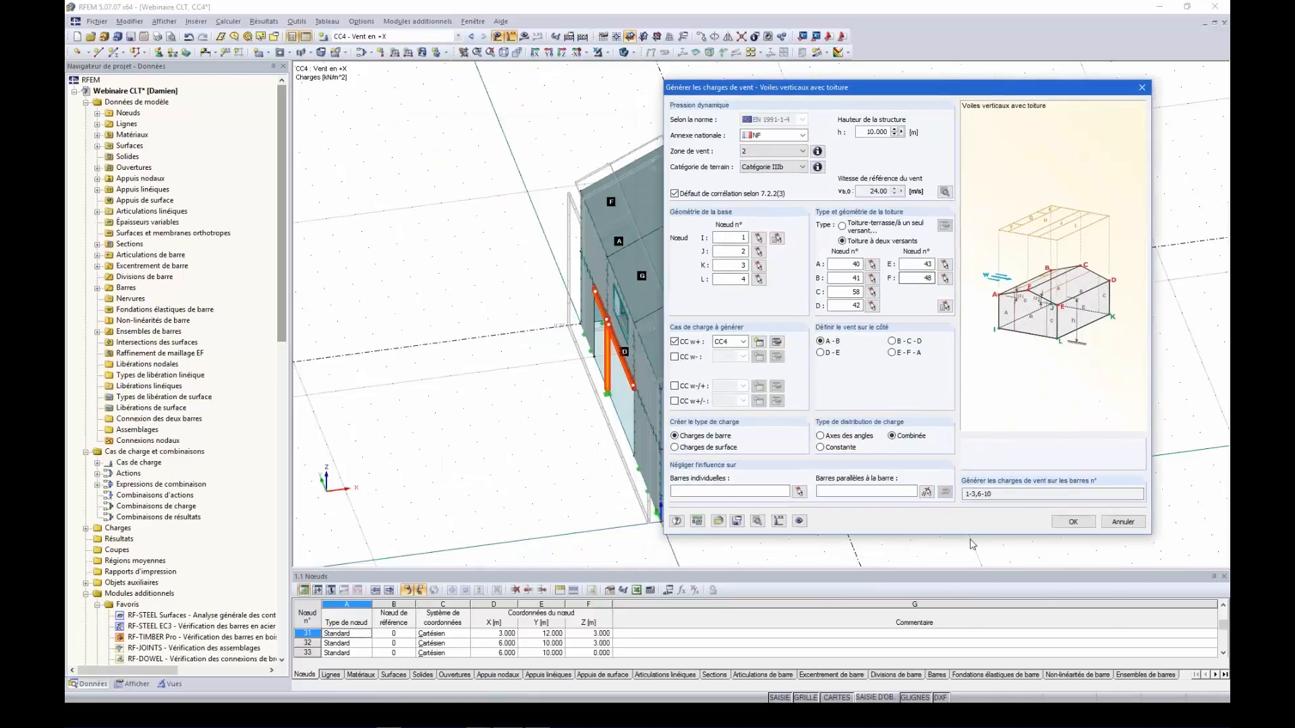
- Neglect the influence of members parallel to member 10 and generate the wind loads on members 1-3 in CC4
left_click(928, 496)
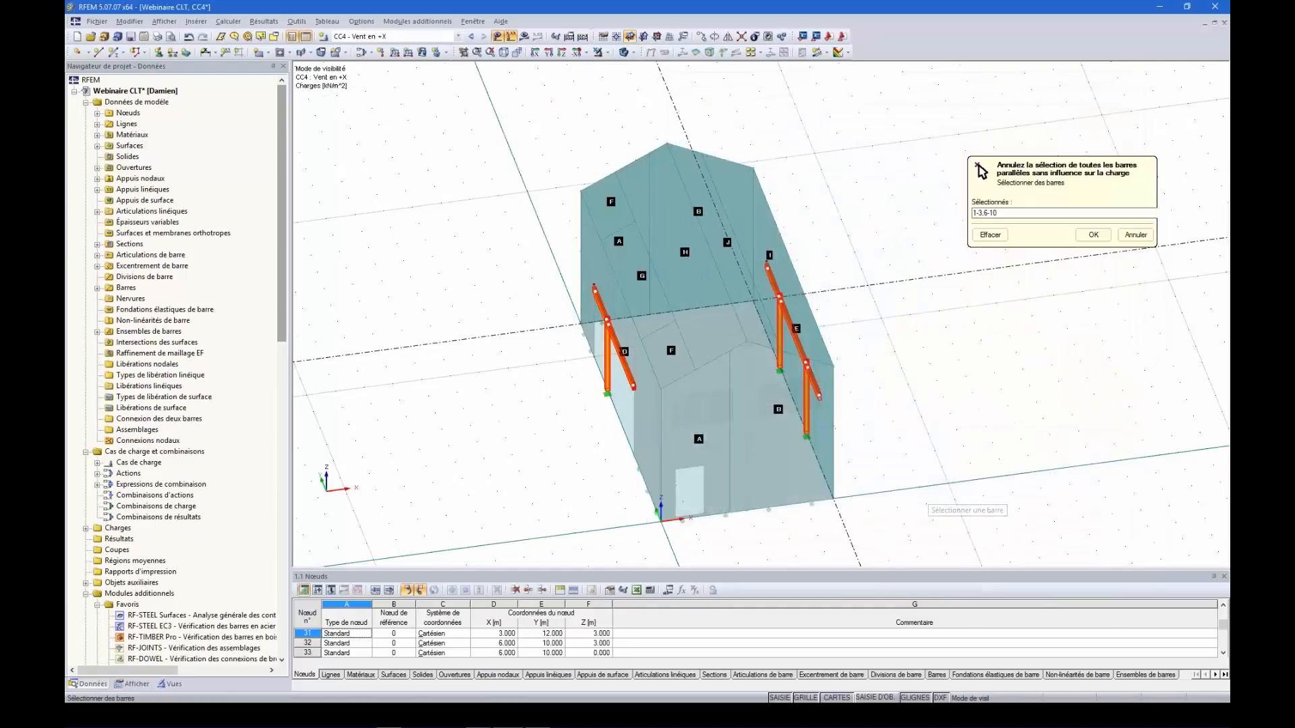
left_click(628, 362)
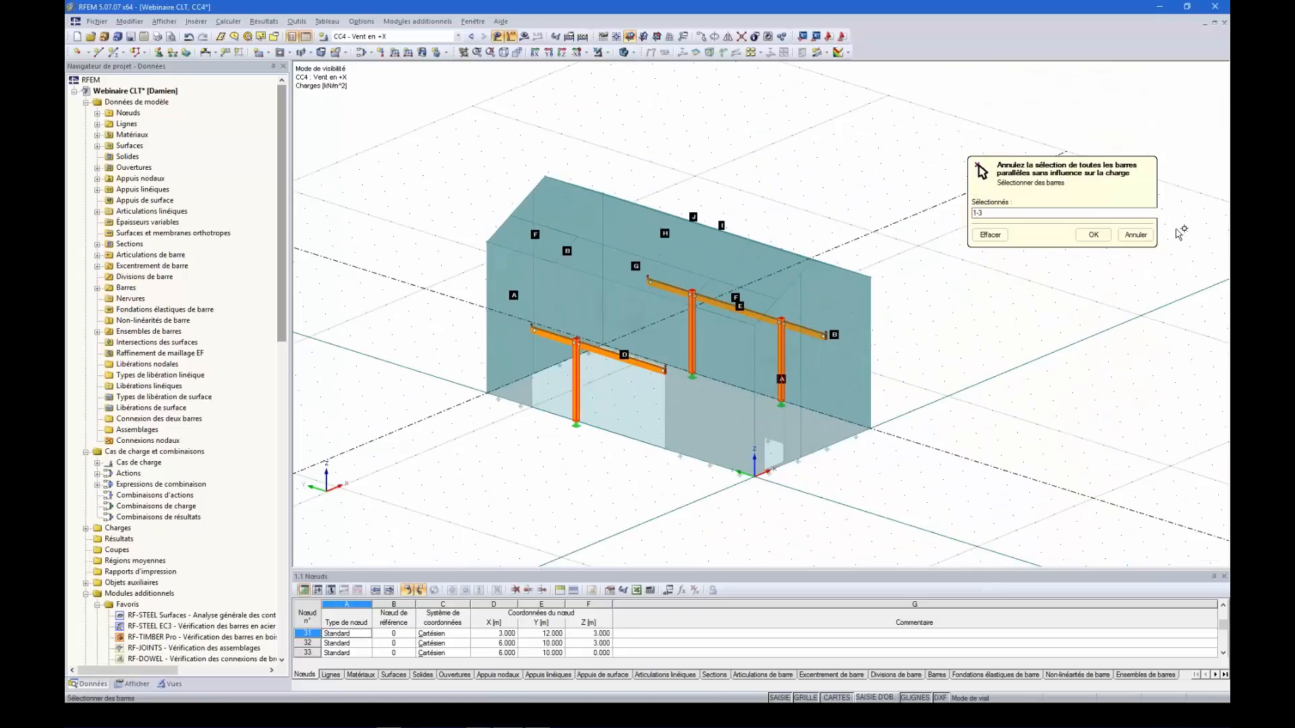
left_click(1094, 235)
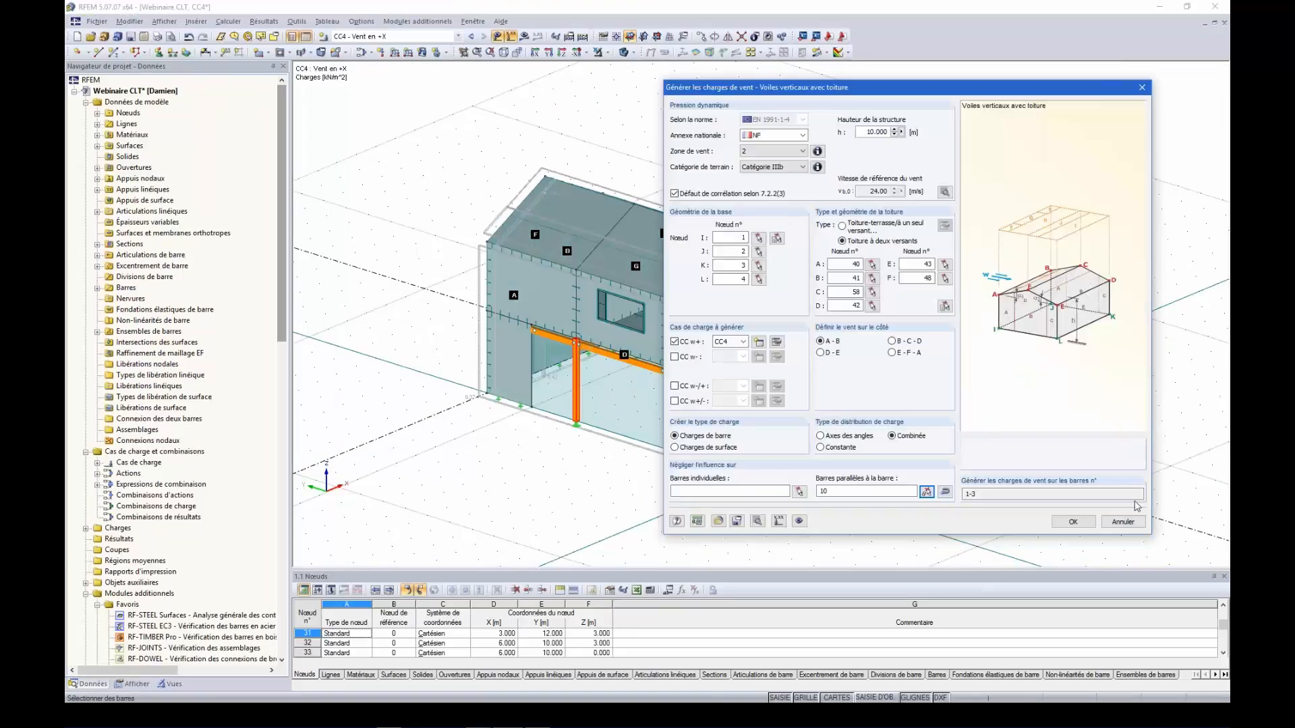
left_click(1074, 523)
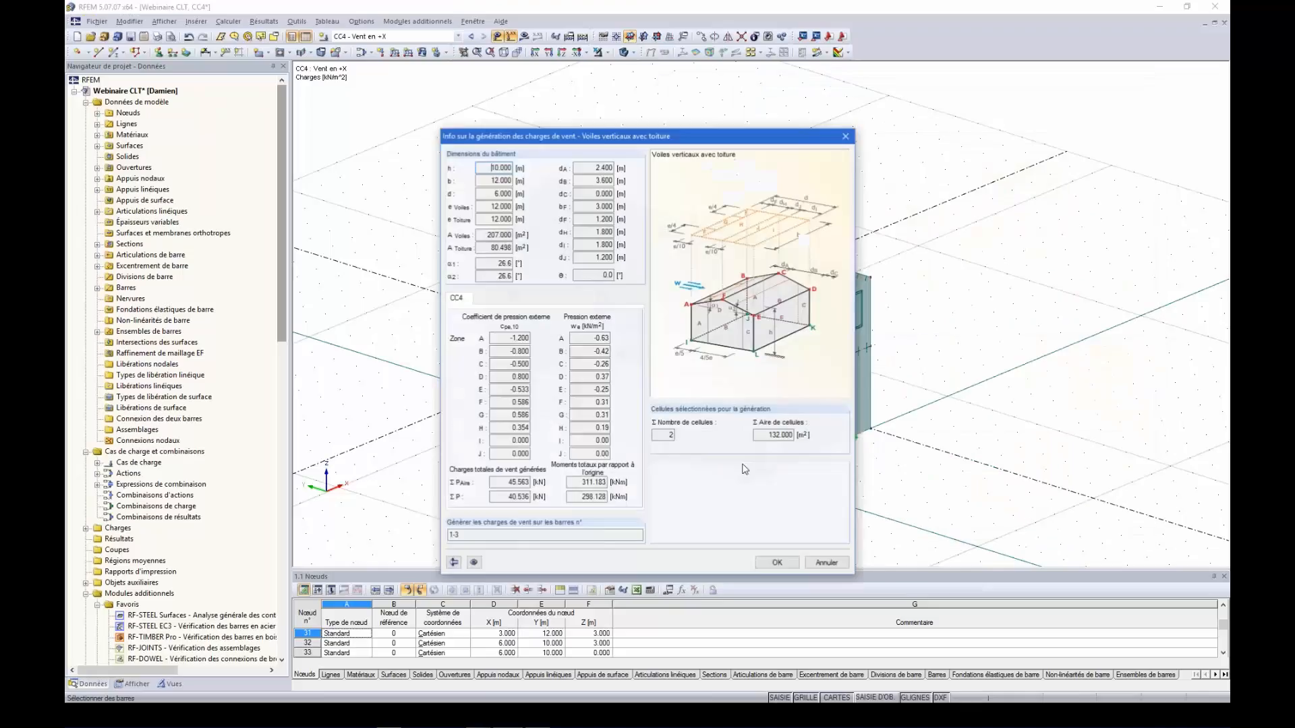
left_click(776, 562)
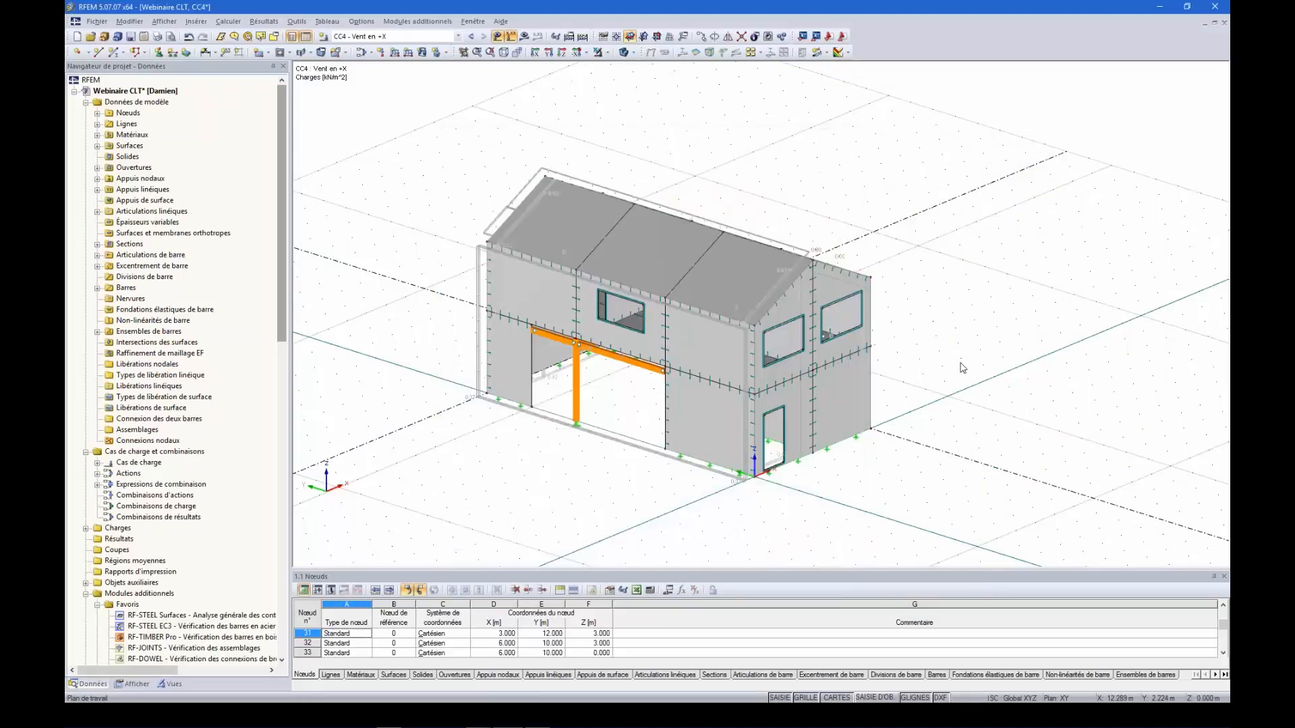
- Display the generated wind loads separately and examine their distribution on the walls, roof and posts from several sides
middle_click_drag(1005, 354, 859, 442, "ctrl")
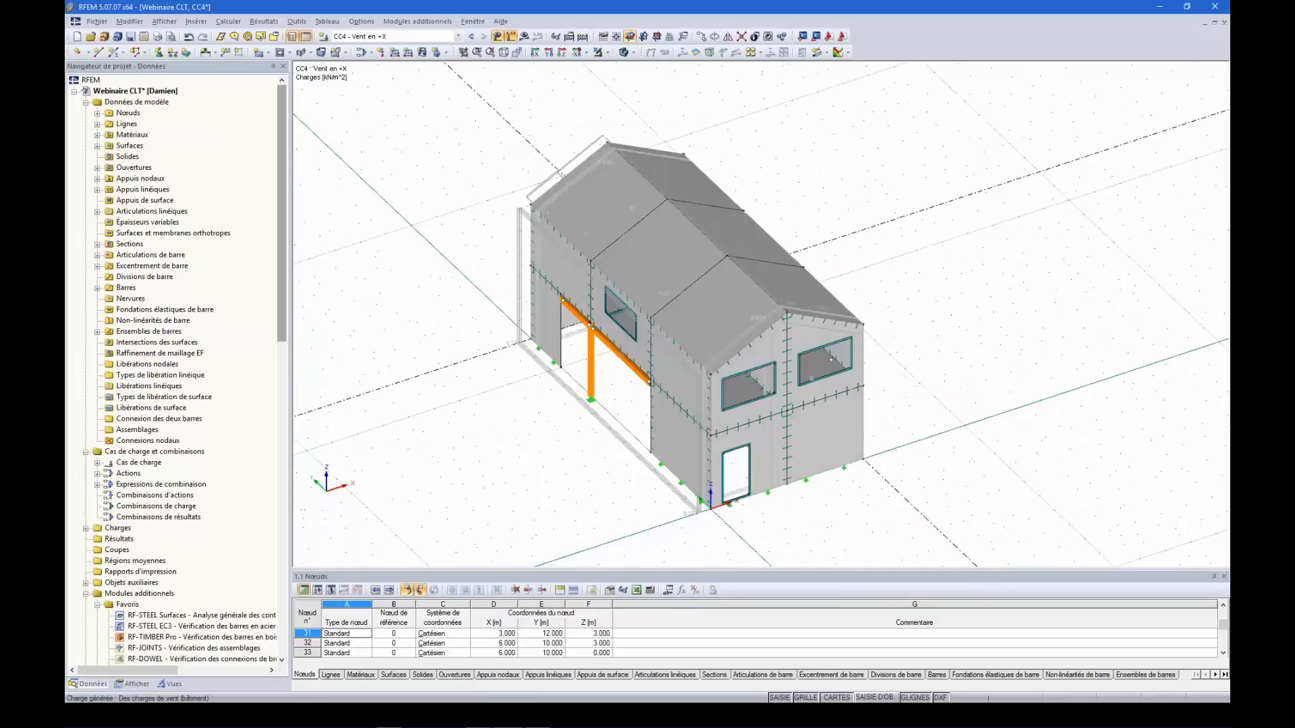
right_click(573, 398)
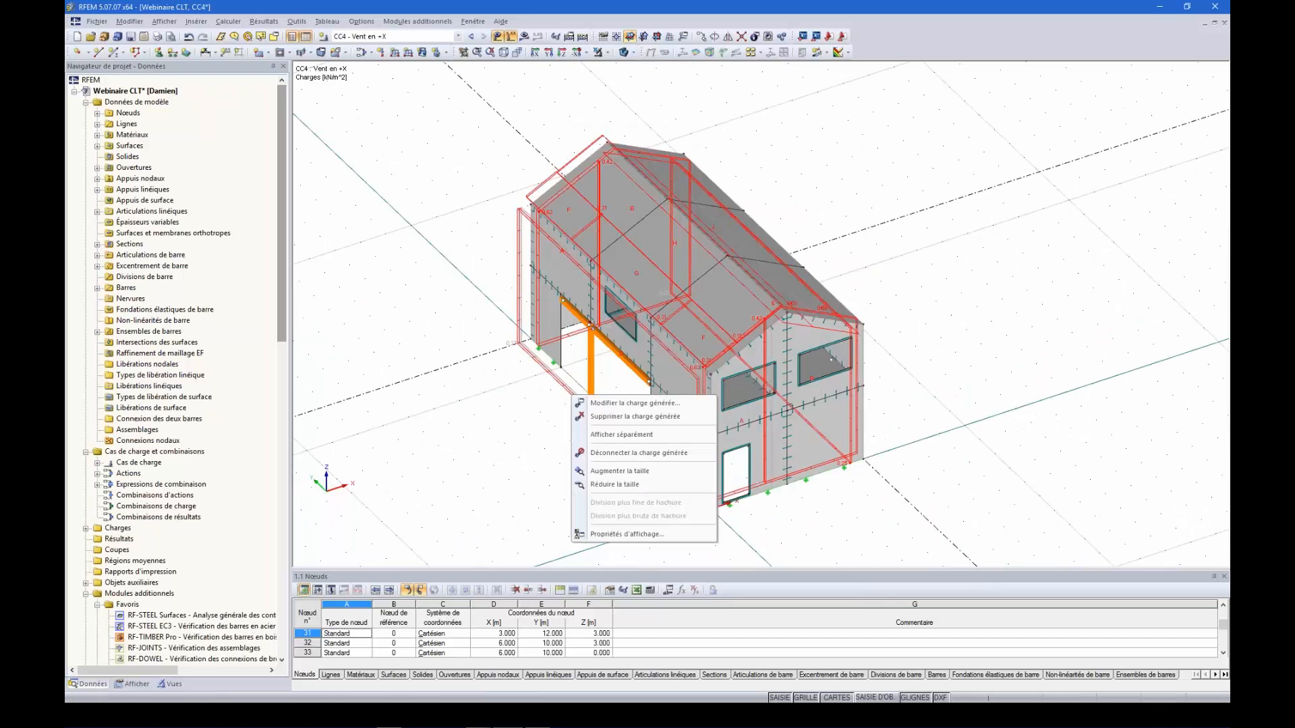
left_click(597, 434)
middle_click_drag(537, 442, 523, 405, "ctrl")
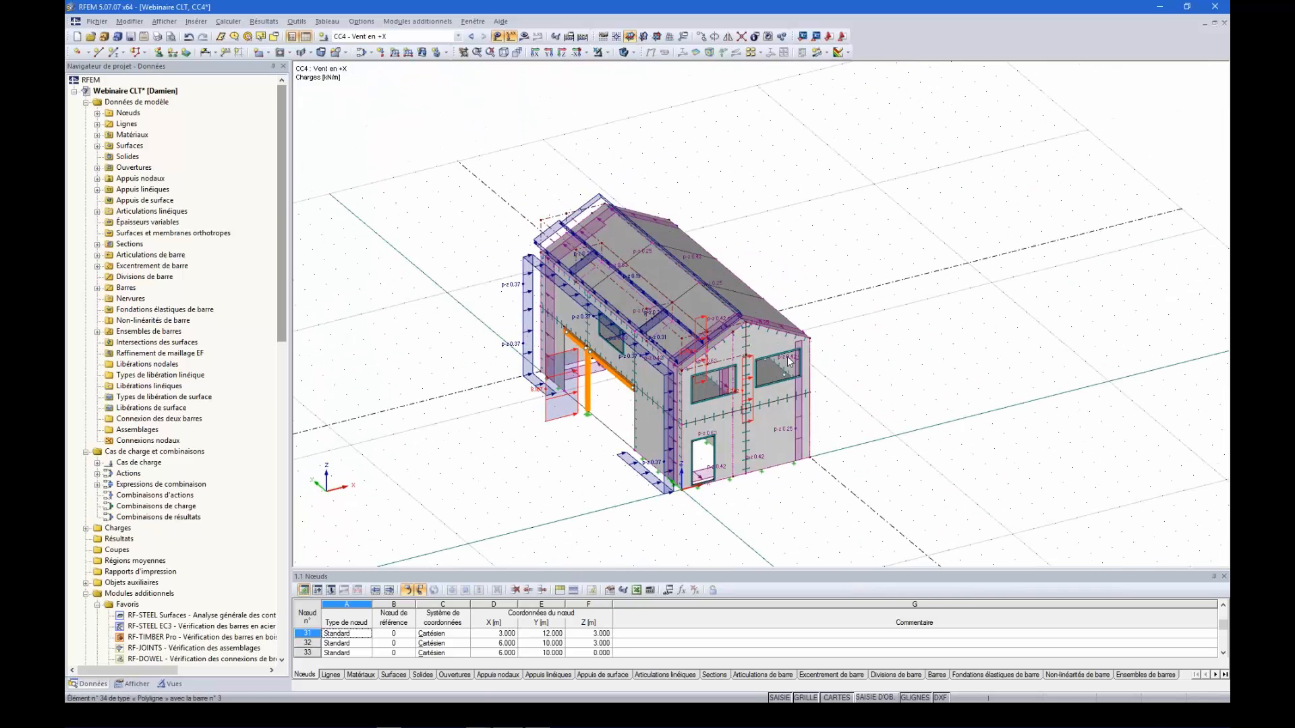
left_click(881, 333)
scroll(483, 398, "down", 1)
middle_click_drag(575, 378, 684, 349, "ctrl")
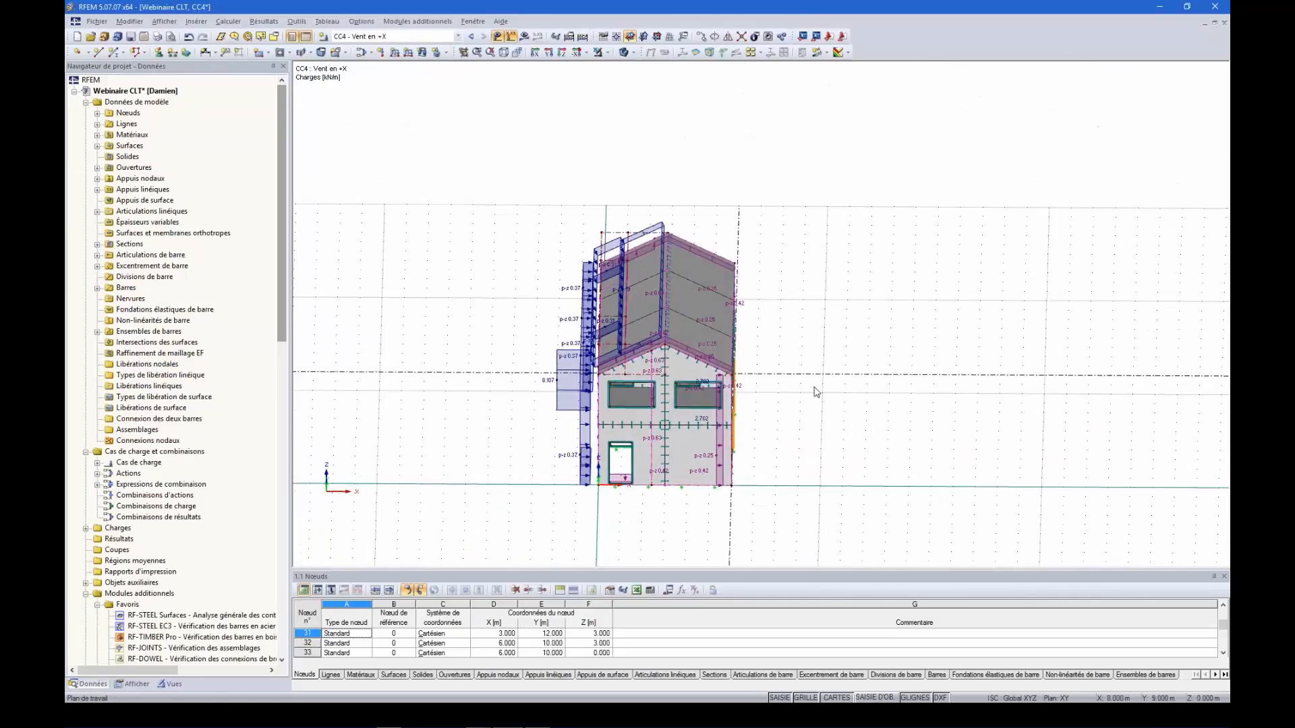
middle_click_drag(816, 387, 599, 395, "ctrl")
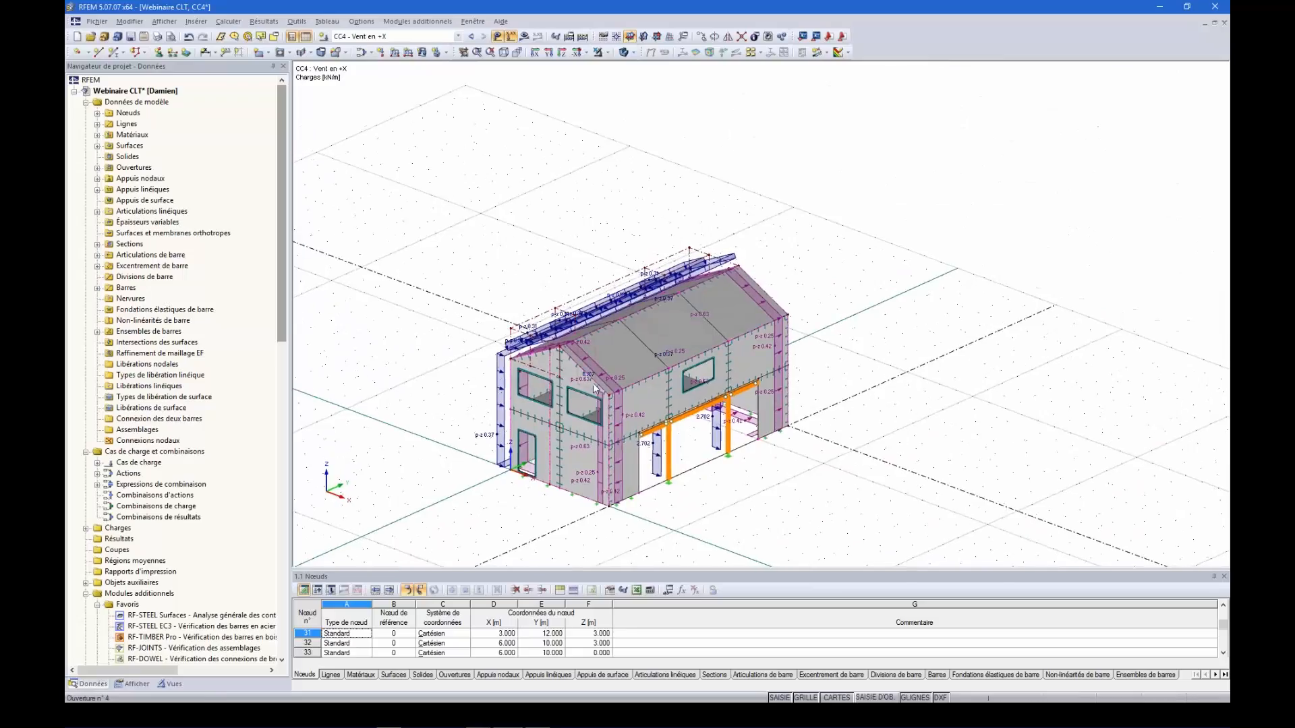
scroll(626, 478, "down", 2)
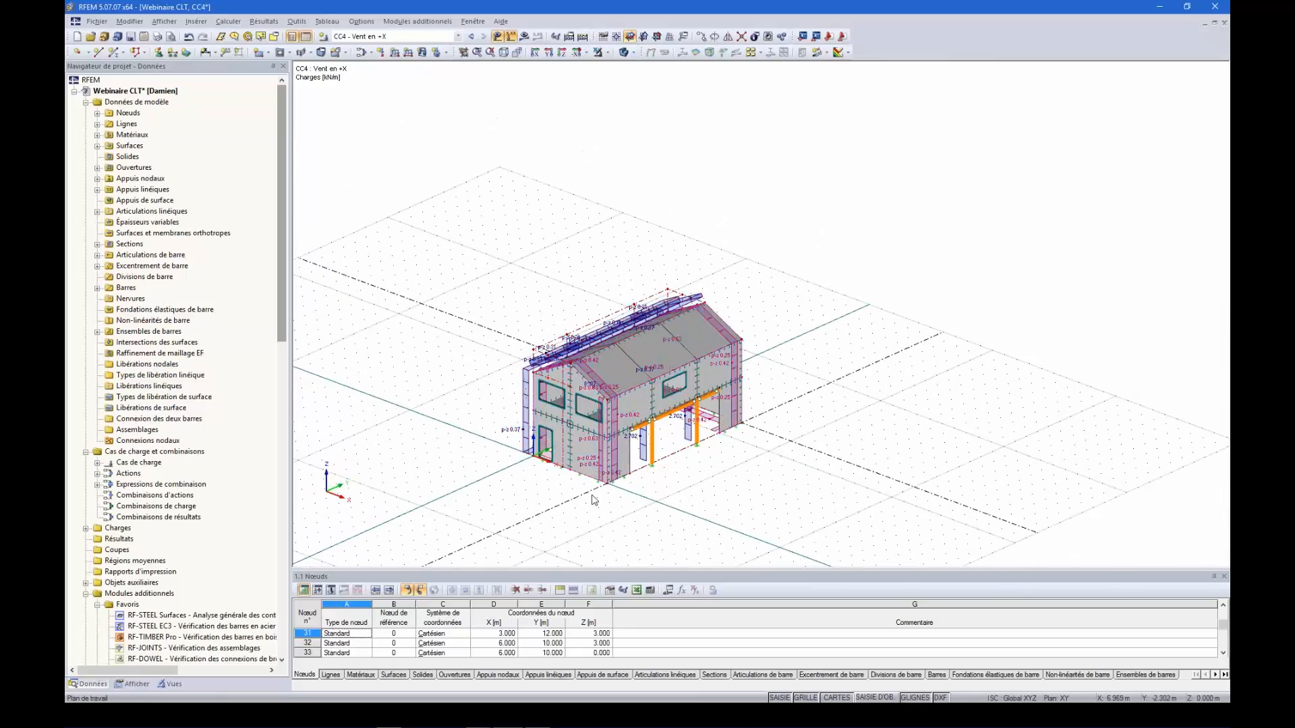
middle_click_drag(705, 521, 653, 518, "ctrl")
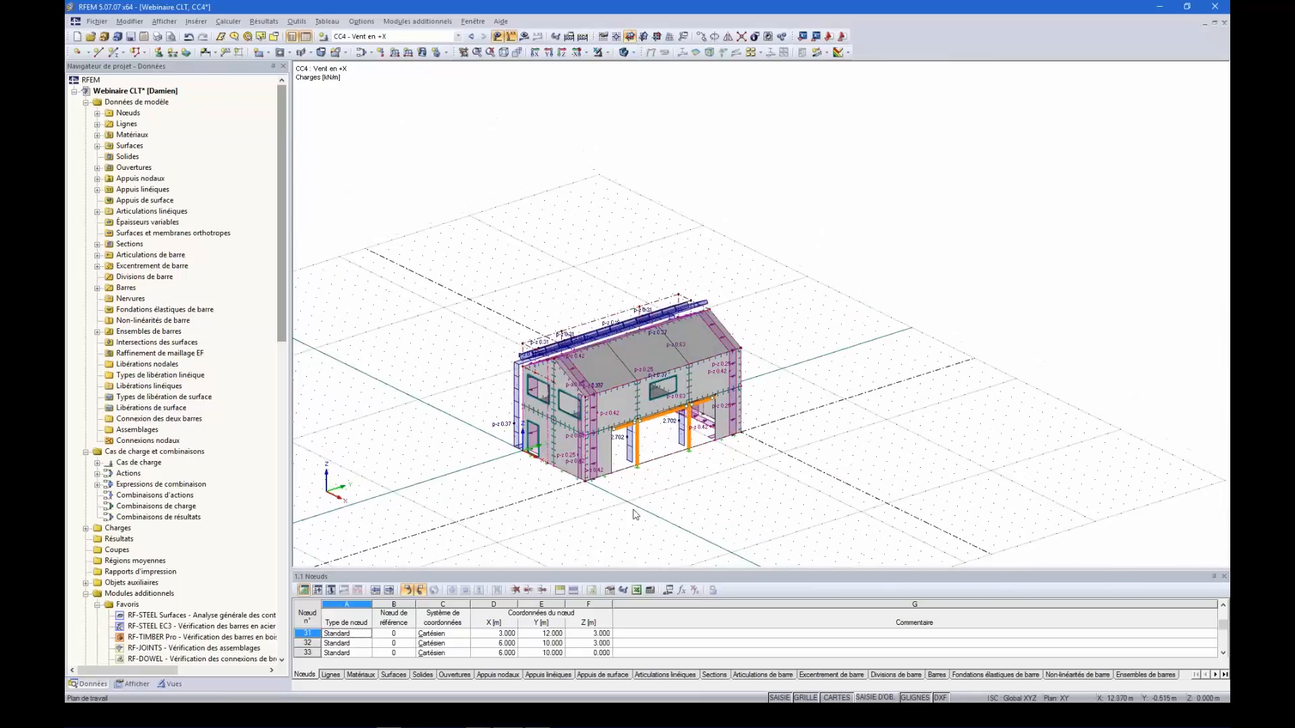
scroll(562, 514, "up", 1)
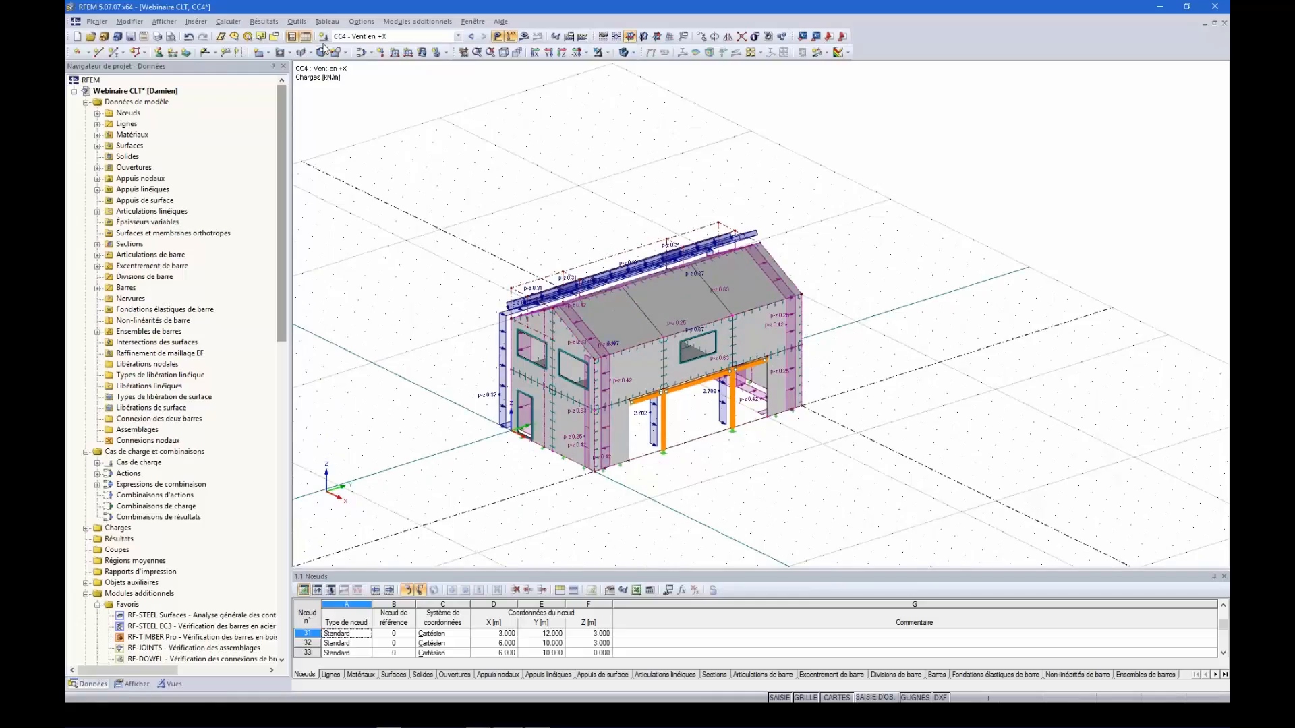
- Set the analysis method of combination expressions EC1 to EC3 to geometrically linear analysis (Analyse géométrique linéaire) and generate the combinations
left_click(362, 54)
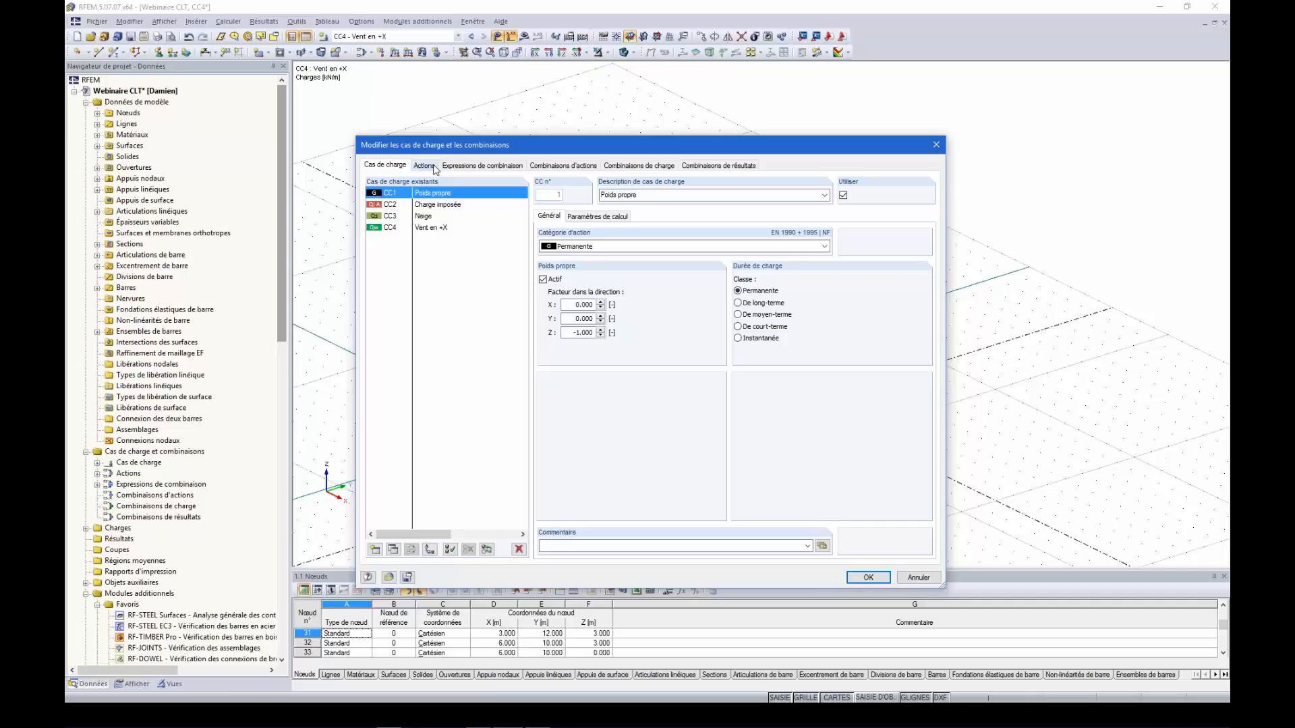
left_click(475, 167)
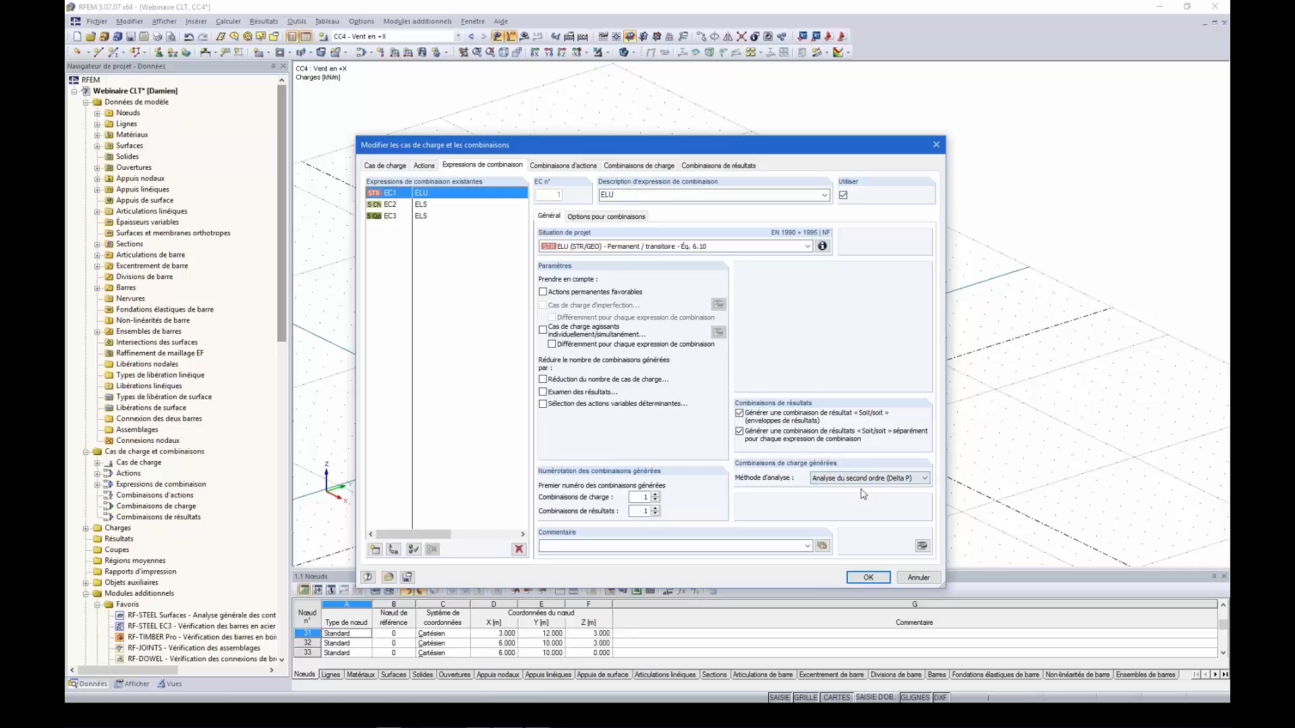
left_click(395, 215, "shift")
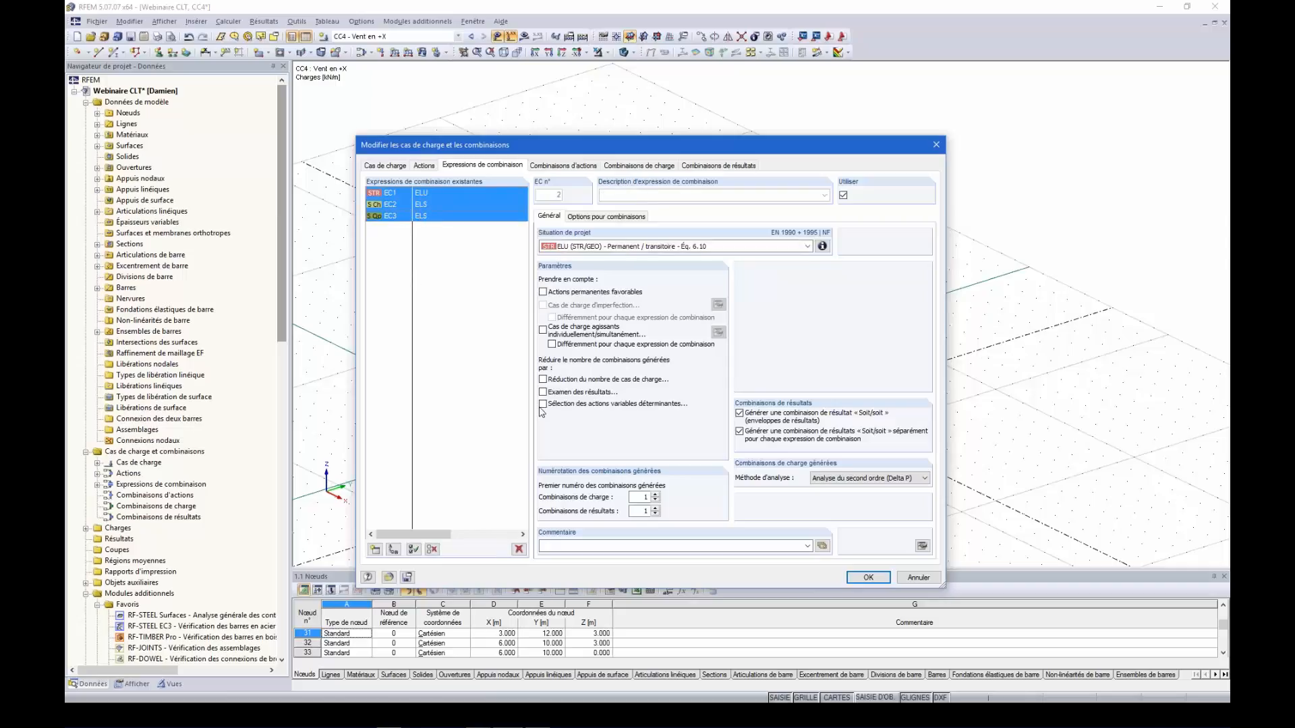
left_click(905, 478)
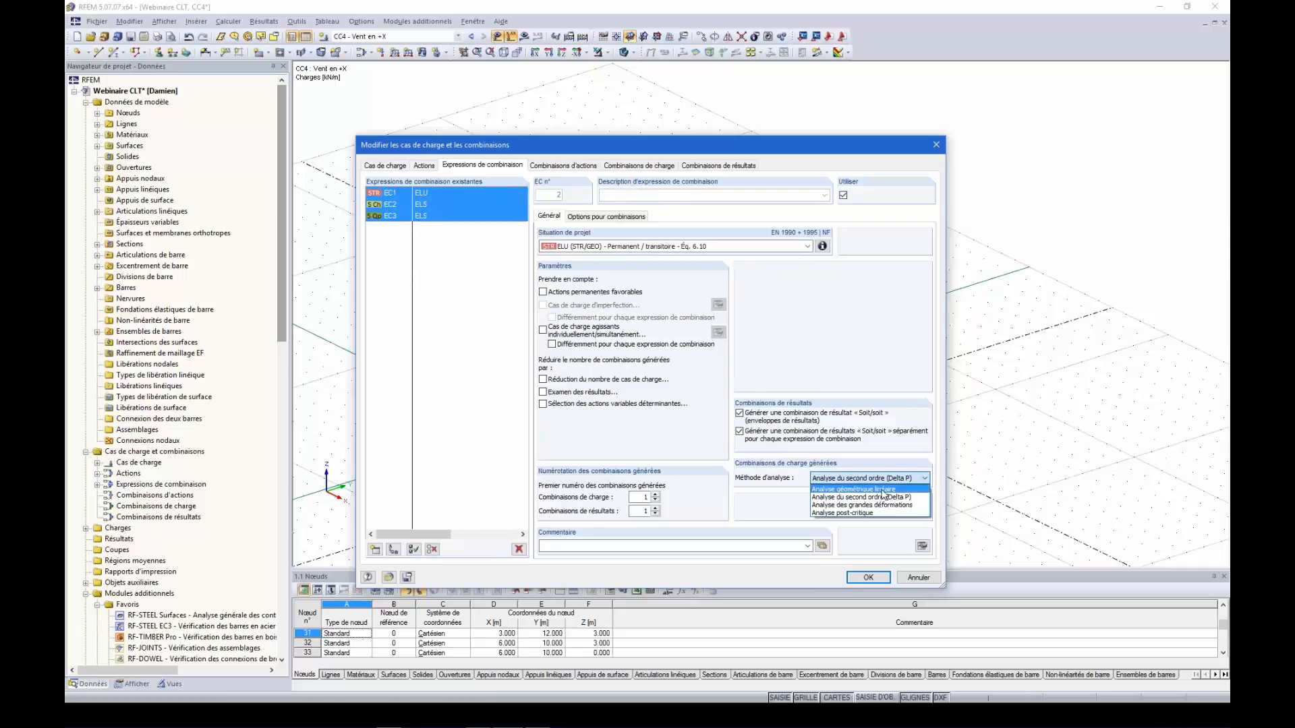
left_click(882, 491)
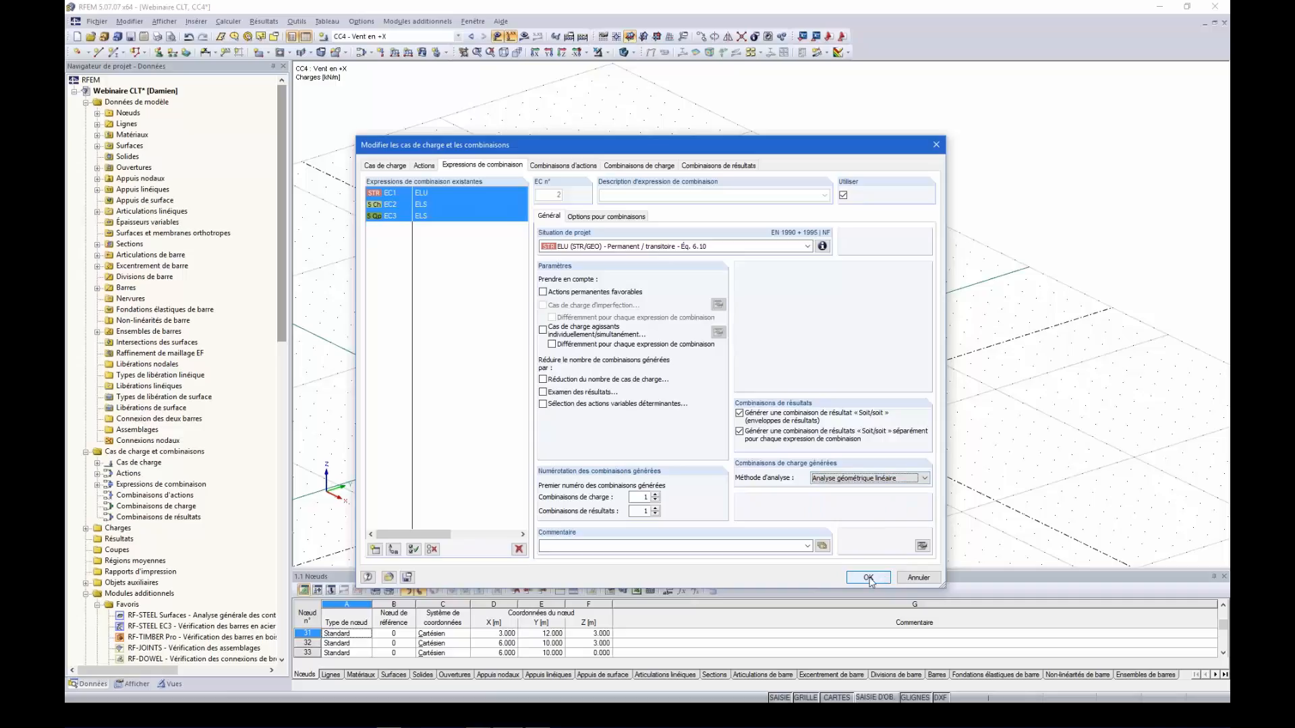
left_click(868, 578)
- Look through the generated ELU and ELS load combinations and result combinations without changing the displayed load case
left_click(457, 38)
left_click(459, 37)
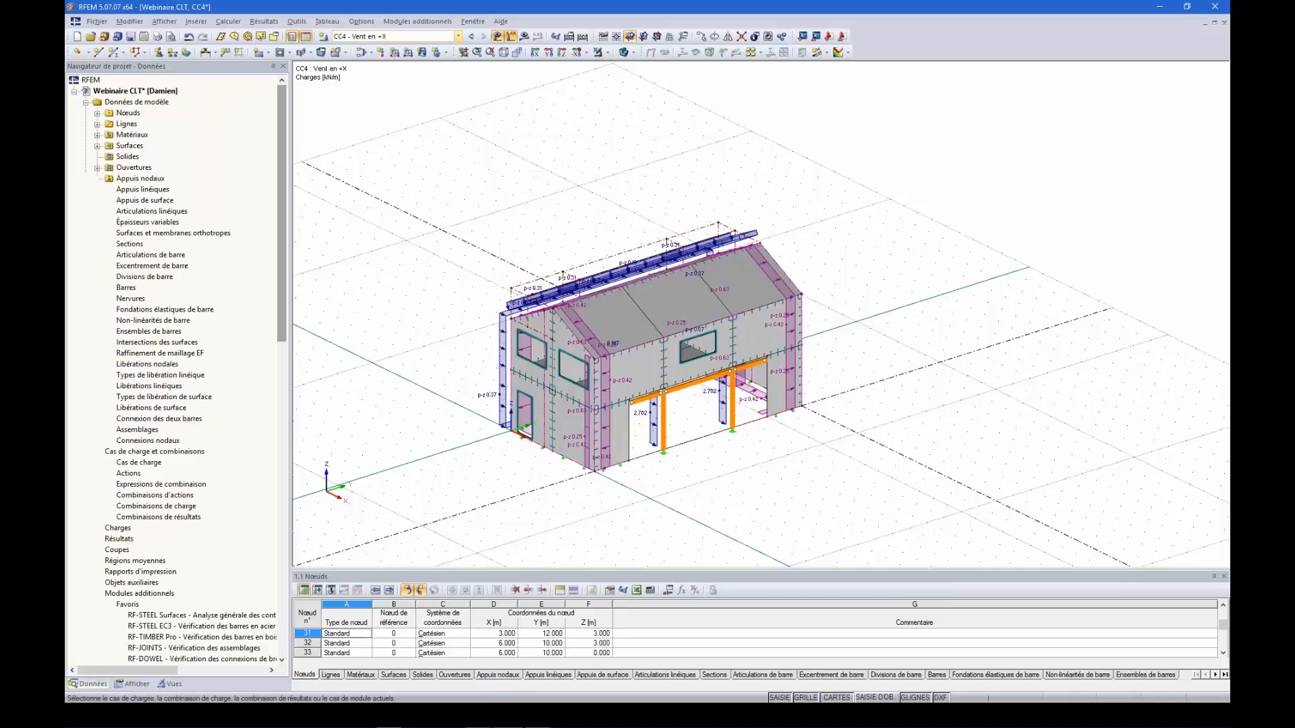
left_click(458, 37)
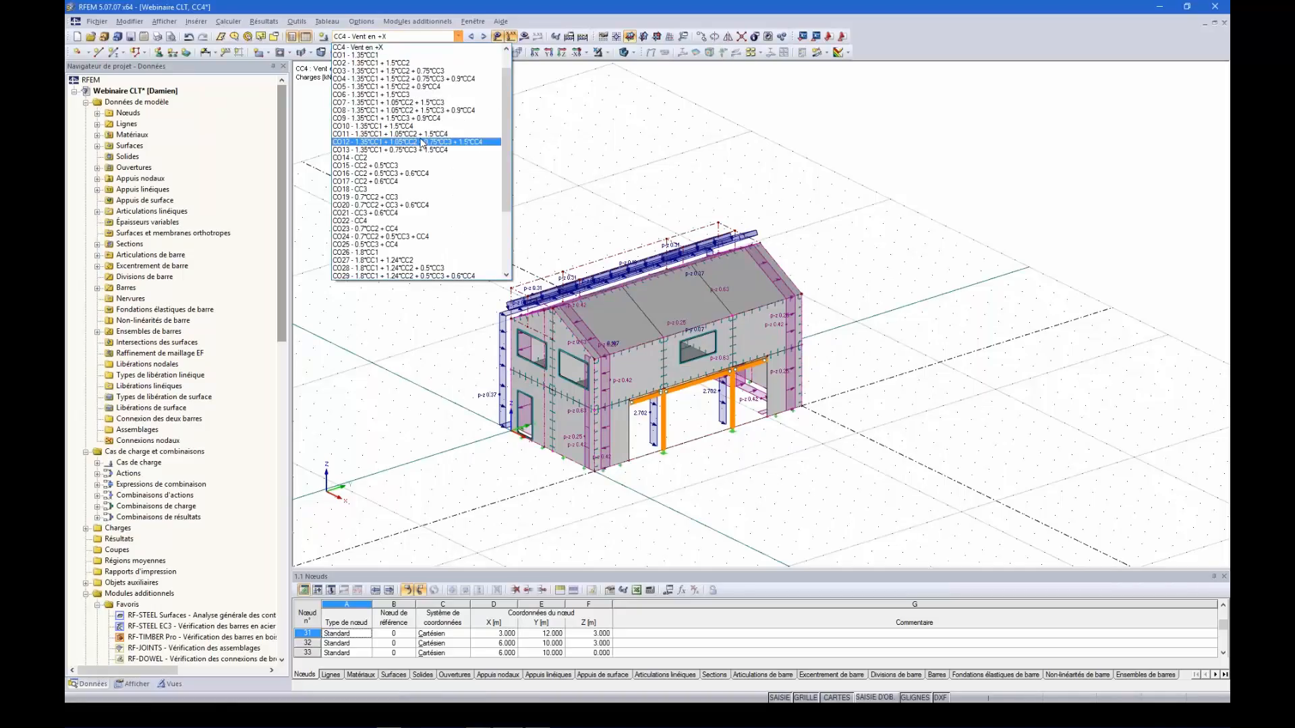
scroll(421, 142, "down", 4)
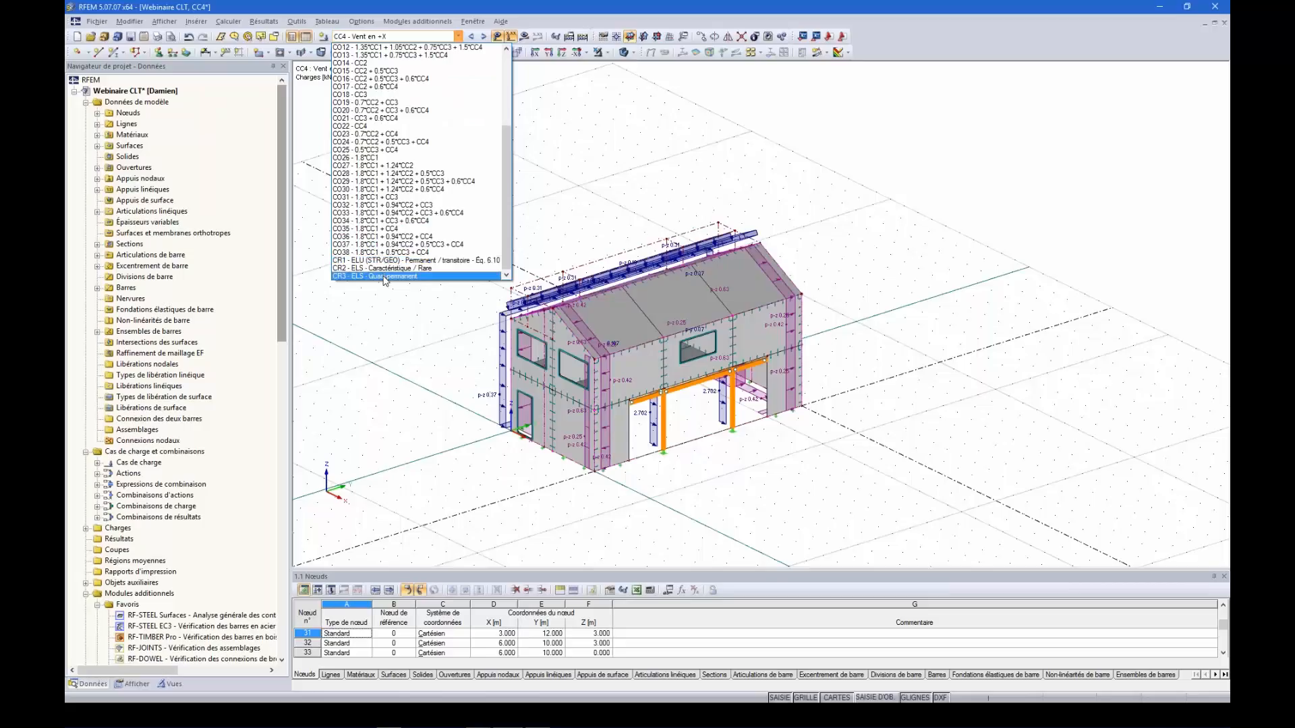
left_click(666, 188)
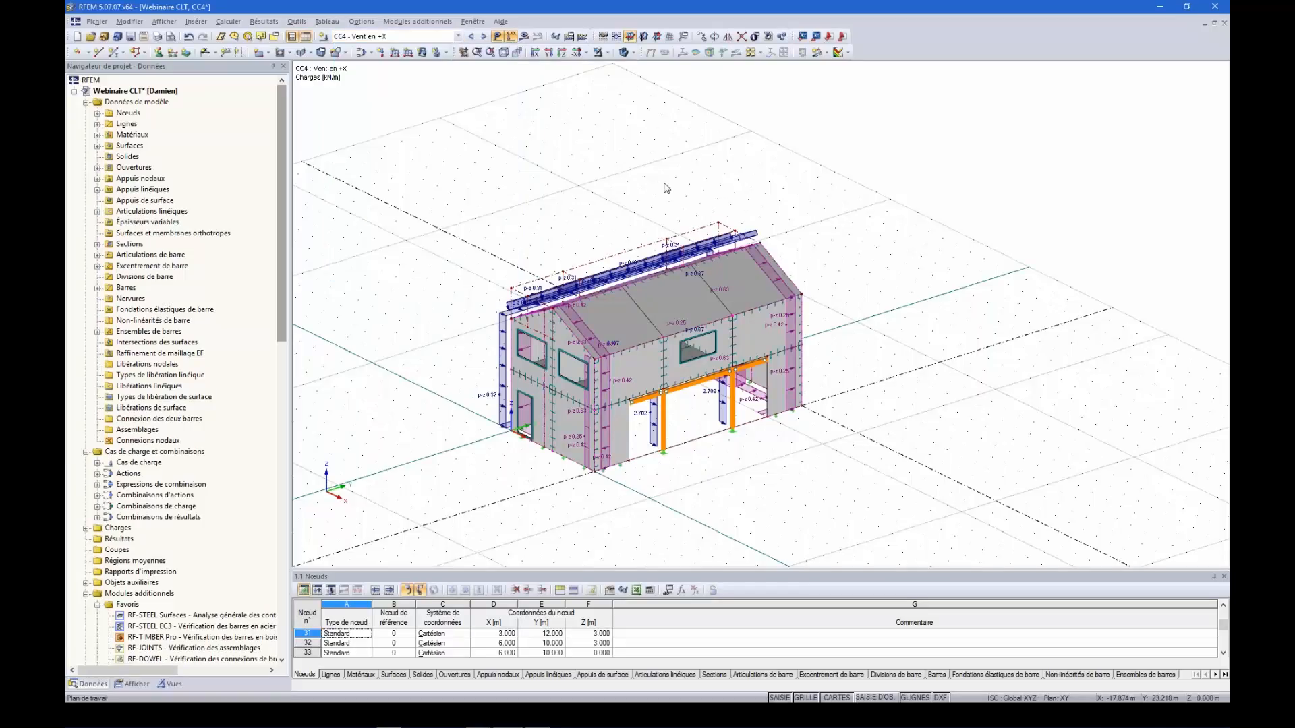
- Select the whole model and change the stiffness type of all its surfaces to Stratifiée (laminate)
middle_click_drag(940, 184, 803, 203, "ctrl")
scroll(599, 476, "up", 2)
middle_click_drag(552, 504, 701, 463, "ctrl")
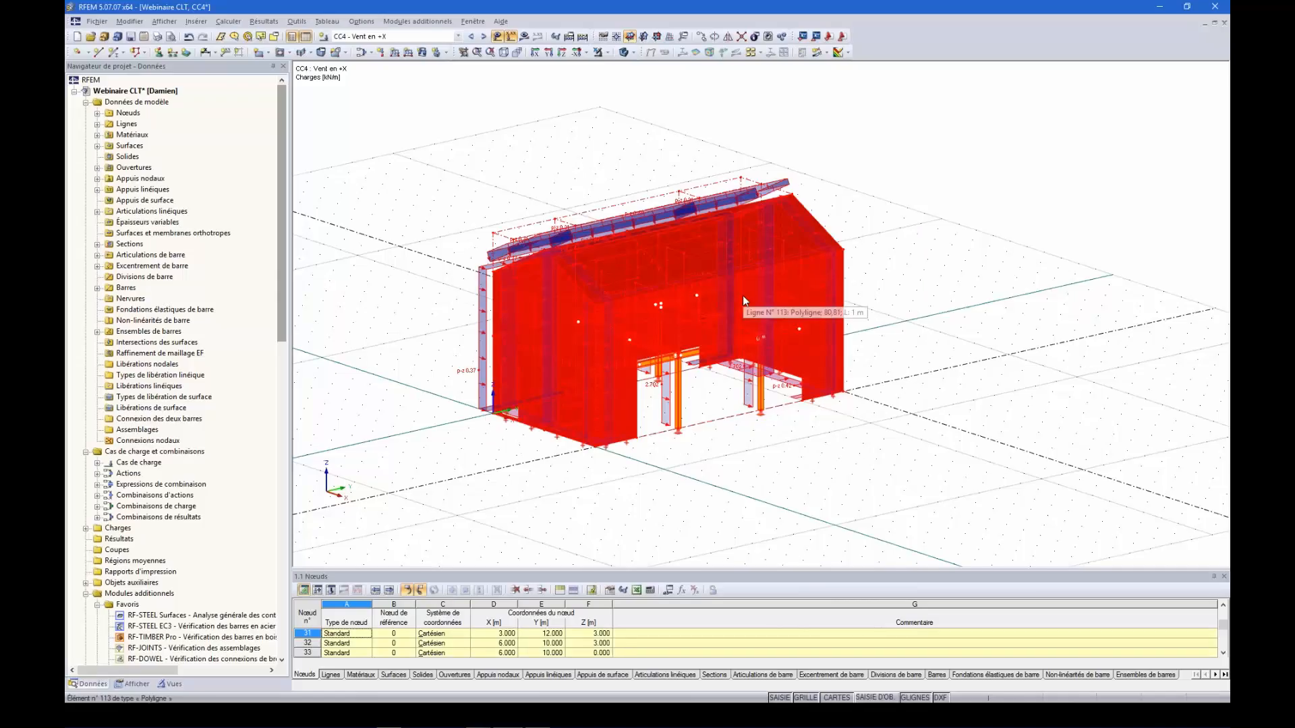
right_click(713, 257)
mouse_move(740, 267)
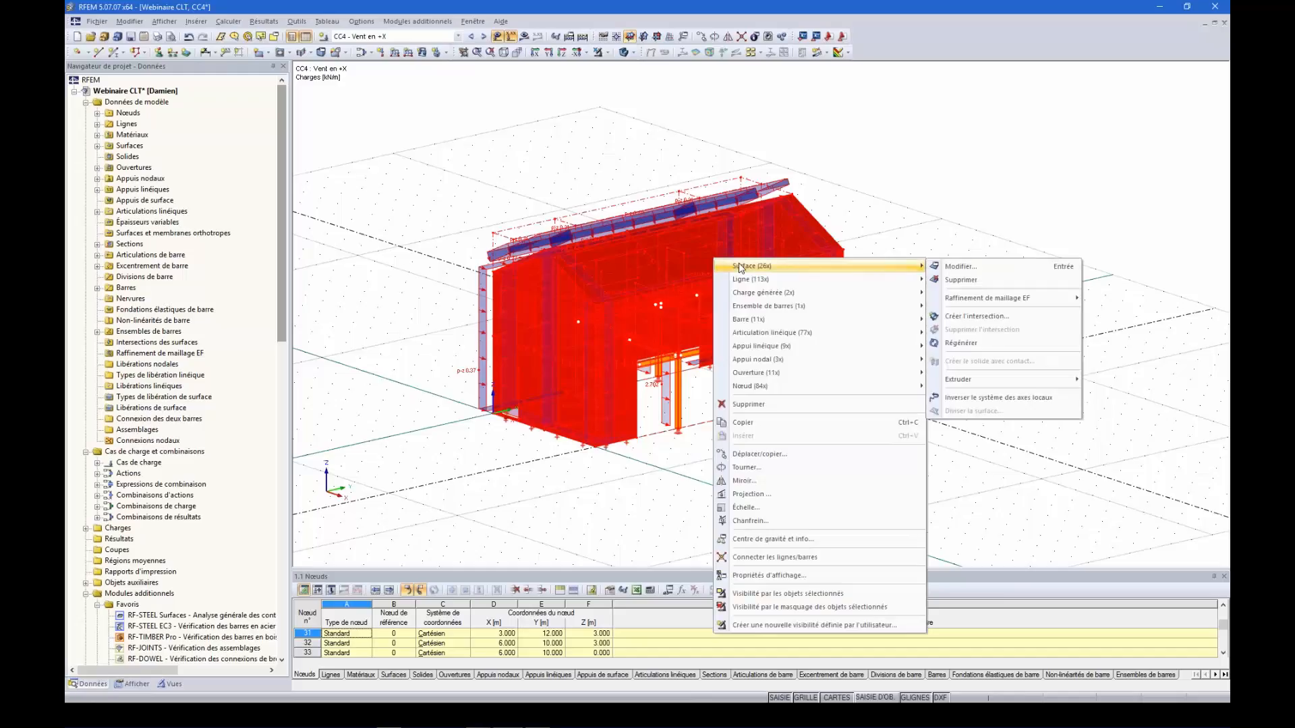
left_click(1008, 268)
left_click(751, 266)
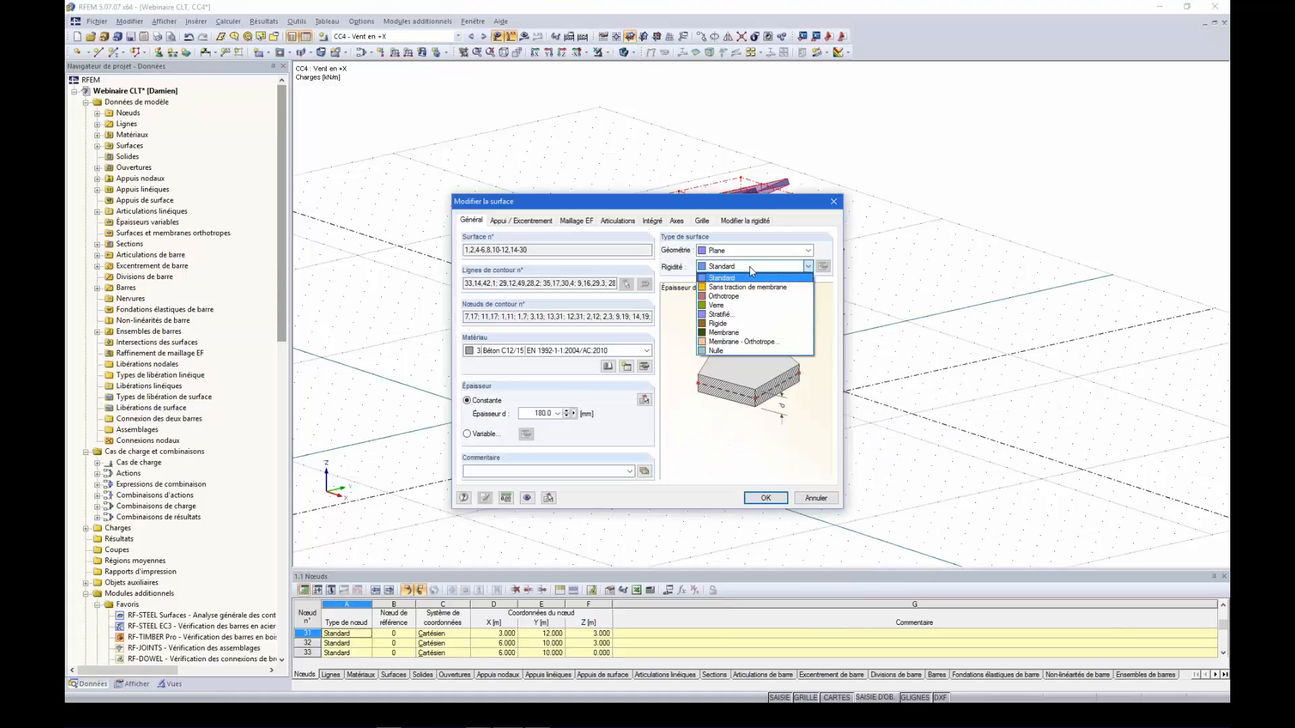
left_click(737, 315)
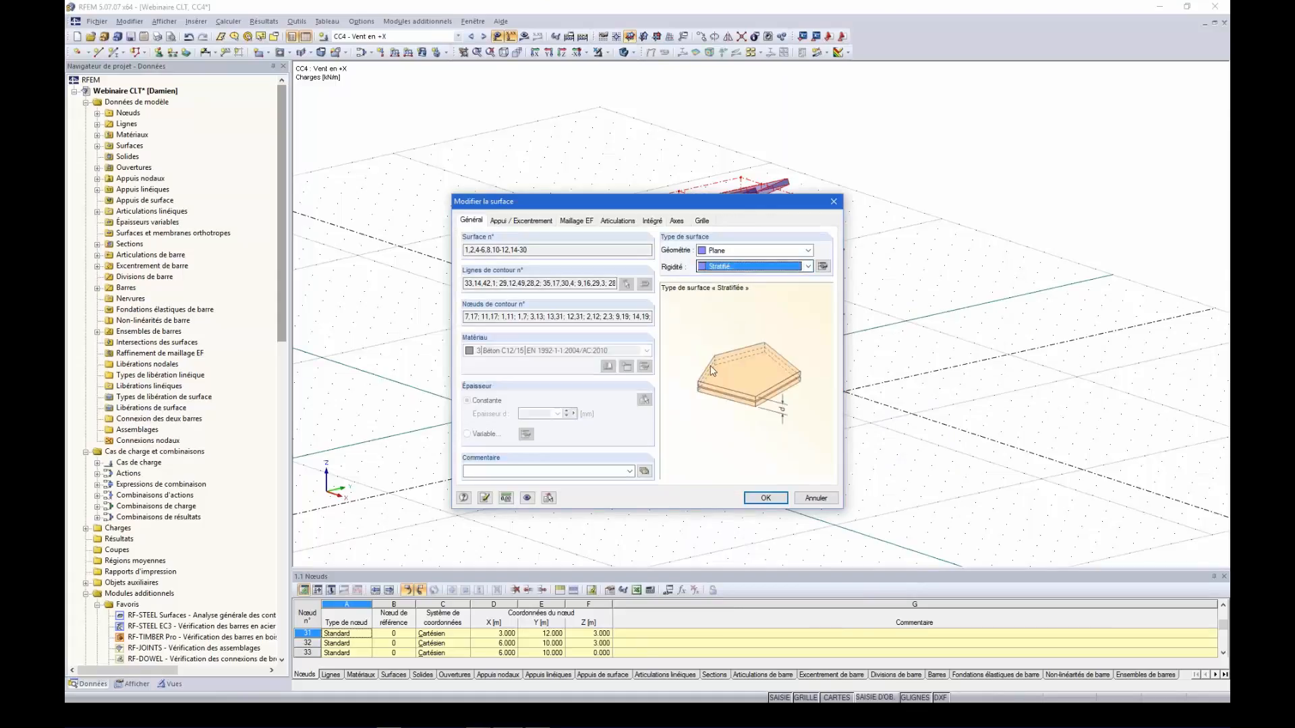
left_click(758, 498)
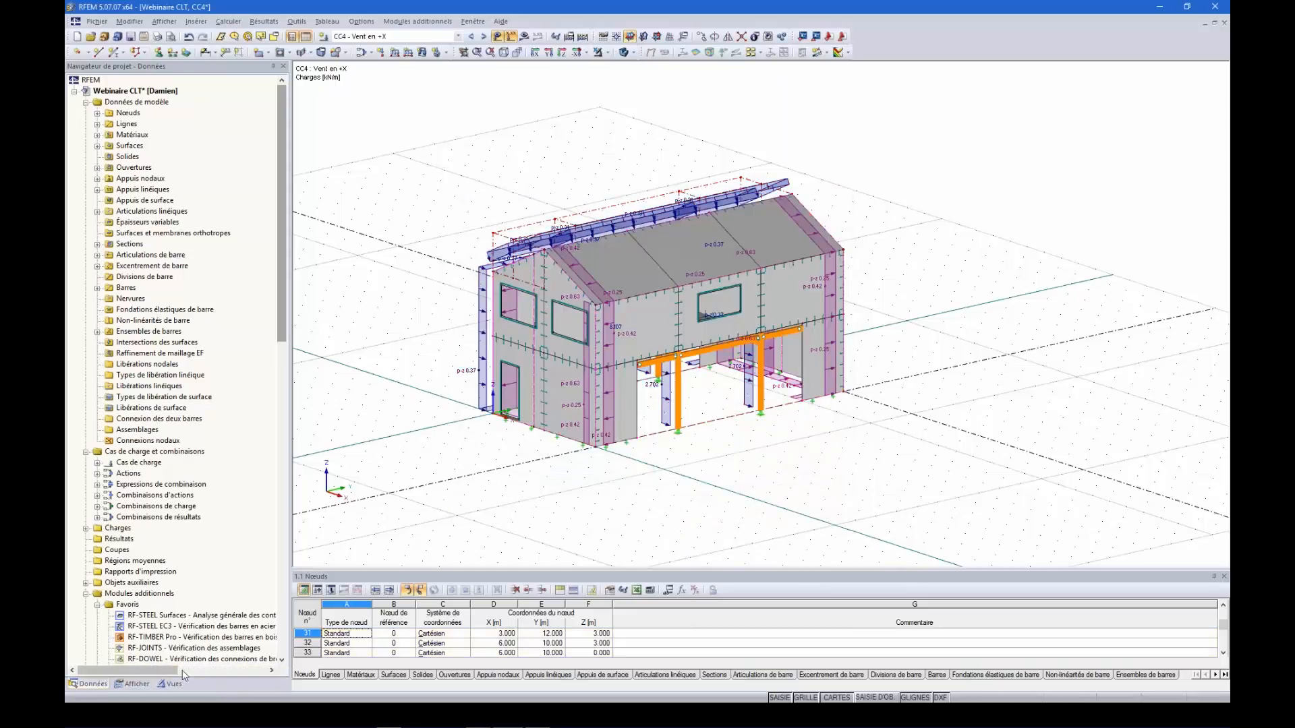
- Open the RF-LAMINATE add-on module for the design of the laminated surfaces
scroll(240, 393, "down", 2)
scroll(240, 393, "down", 2)
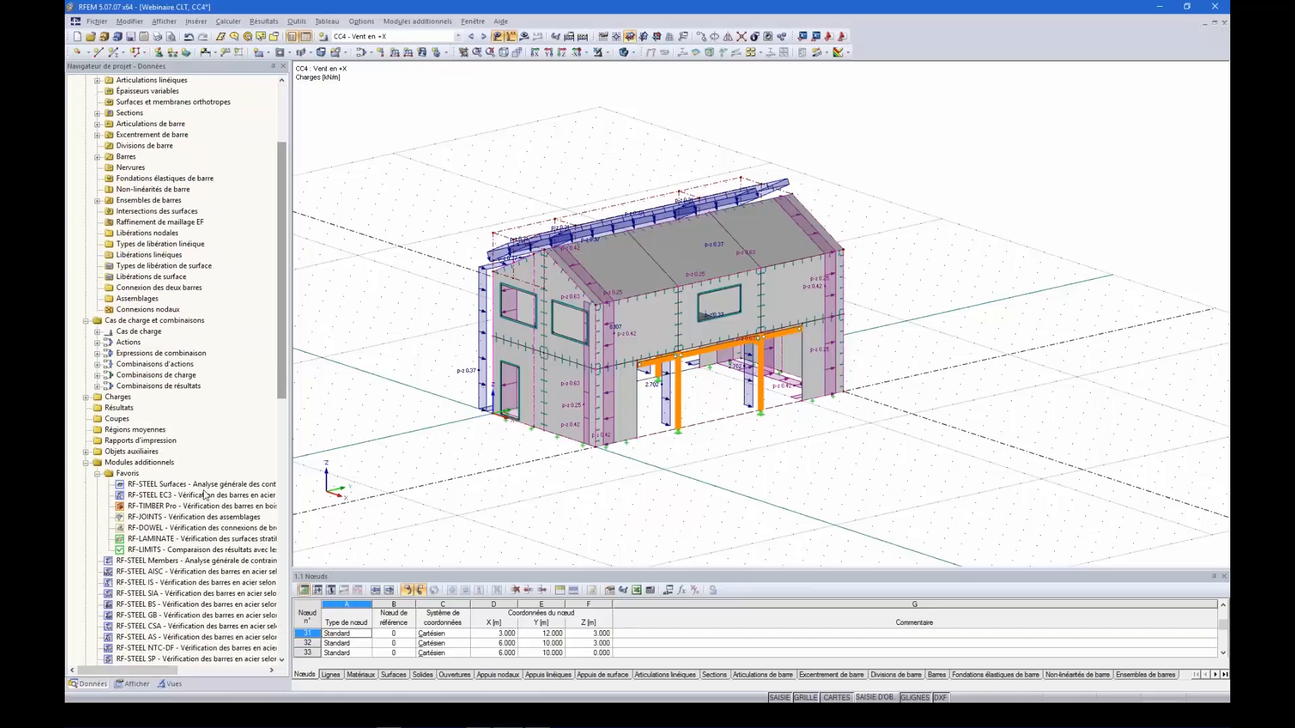
double_click(162, 539)
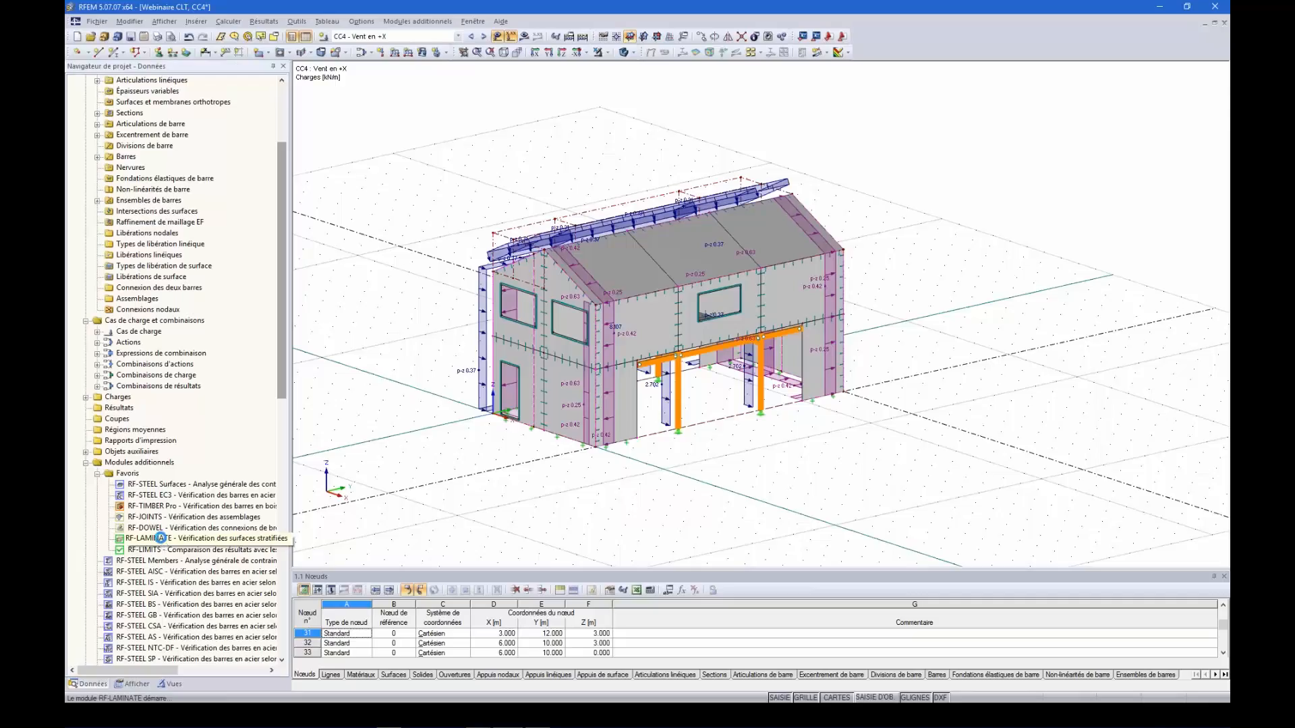
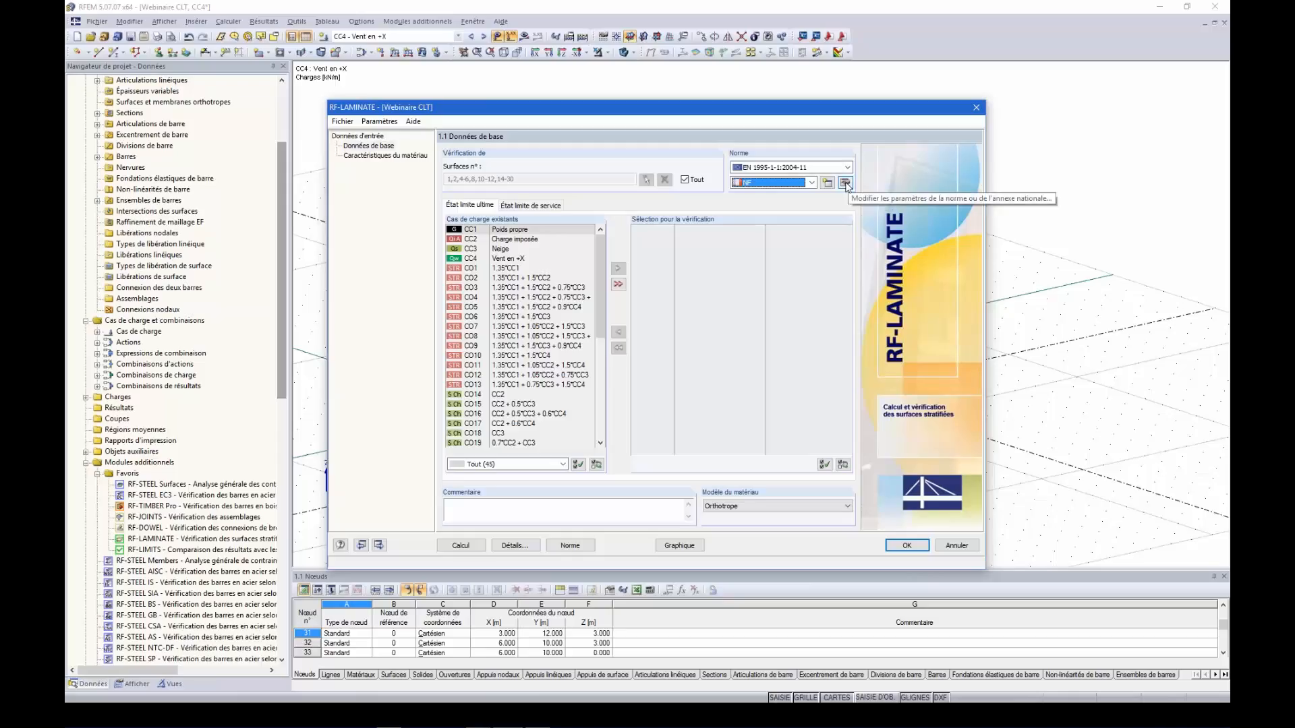
- Review the material factors and serviceability deflection limits of EN 1995-1-1 with the NF national annex
left_click(845, 183)
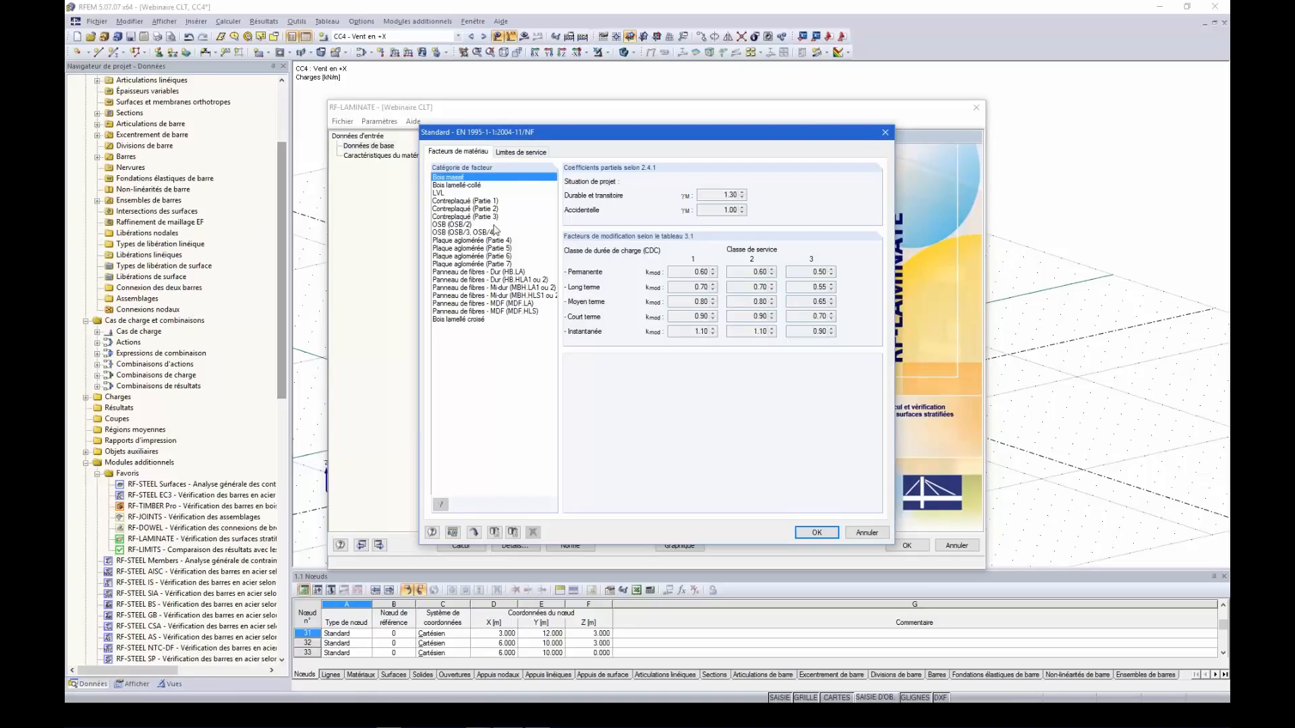
left_click(519, 154)
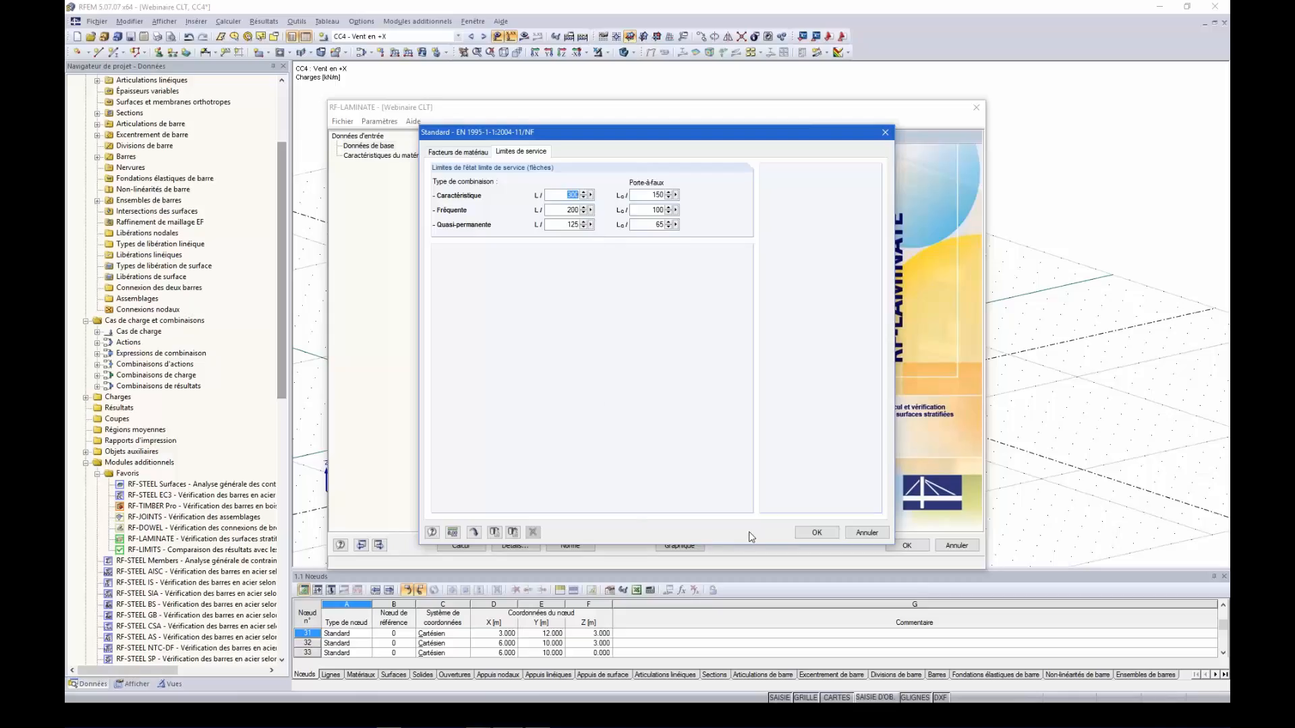
left_click(814, 533)
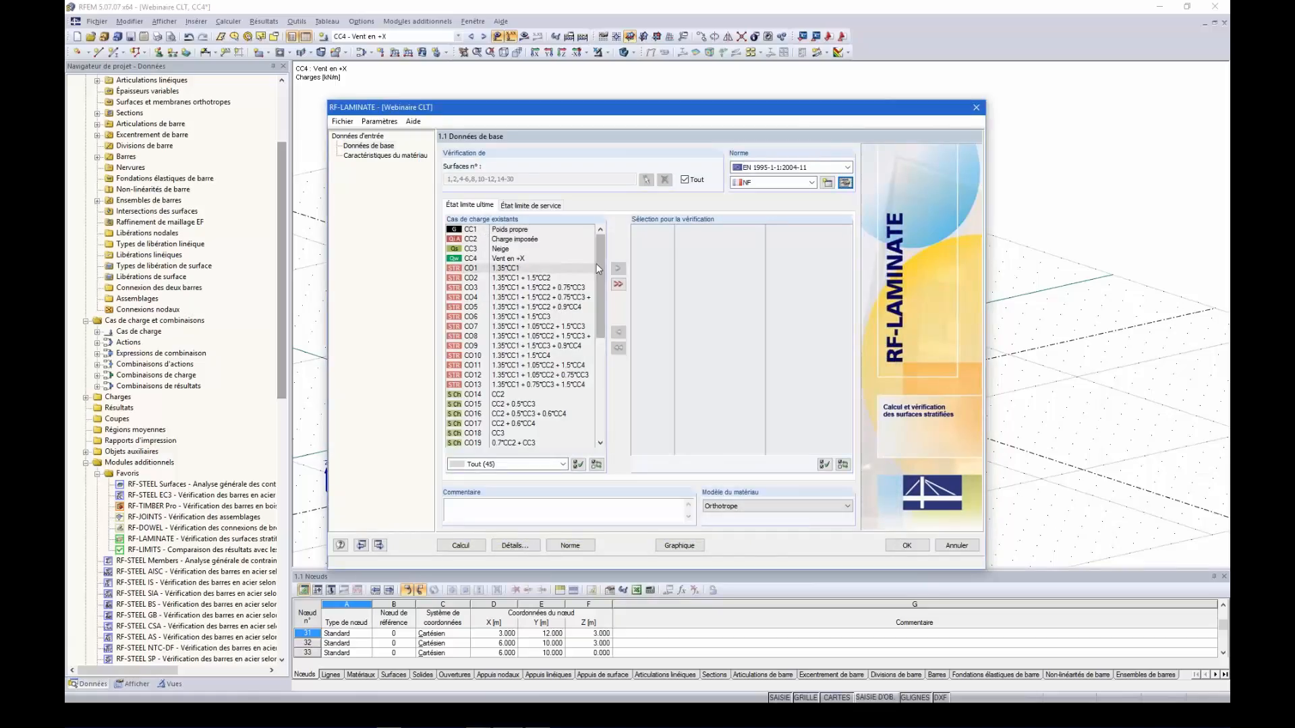
- Assign result combination CR1 (ELU) to the ultimate limit state design and CR2 (ELS - Caractéristique / Rare) to the serviceability design
left_click_drag(601, 261, 605, 380)
left_click(493, 424)
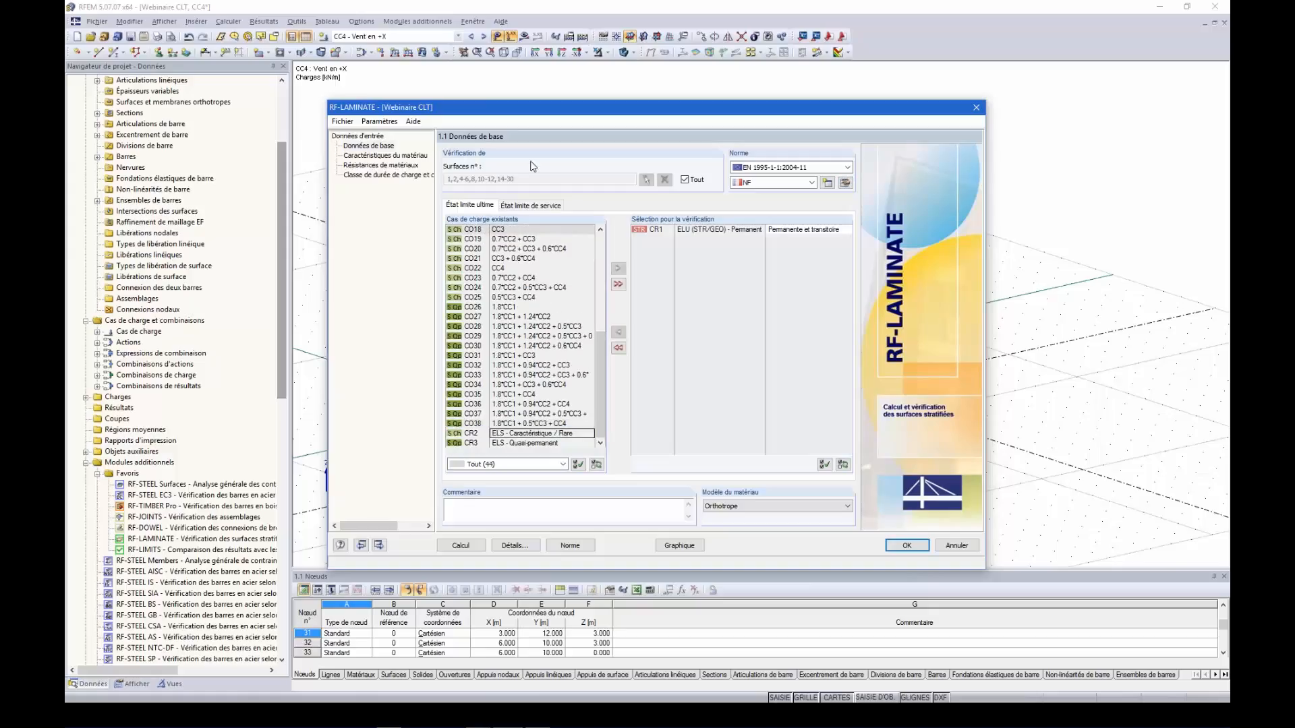
left_click(533, 205)
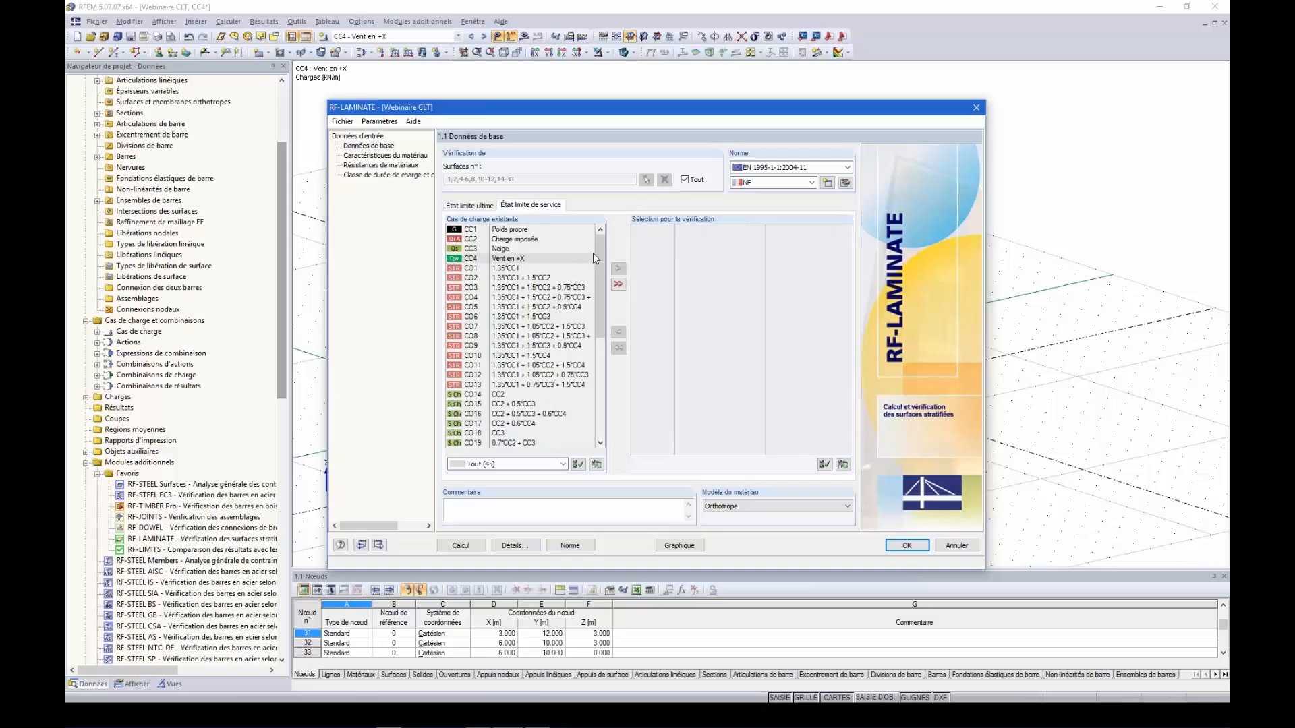
left_click_drag(596, 263, 566, 440)
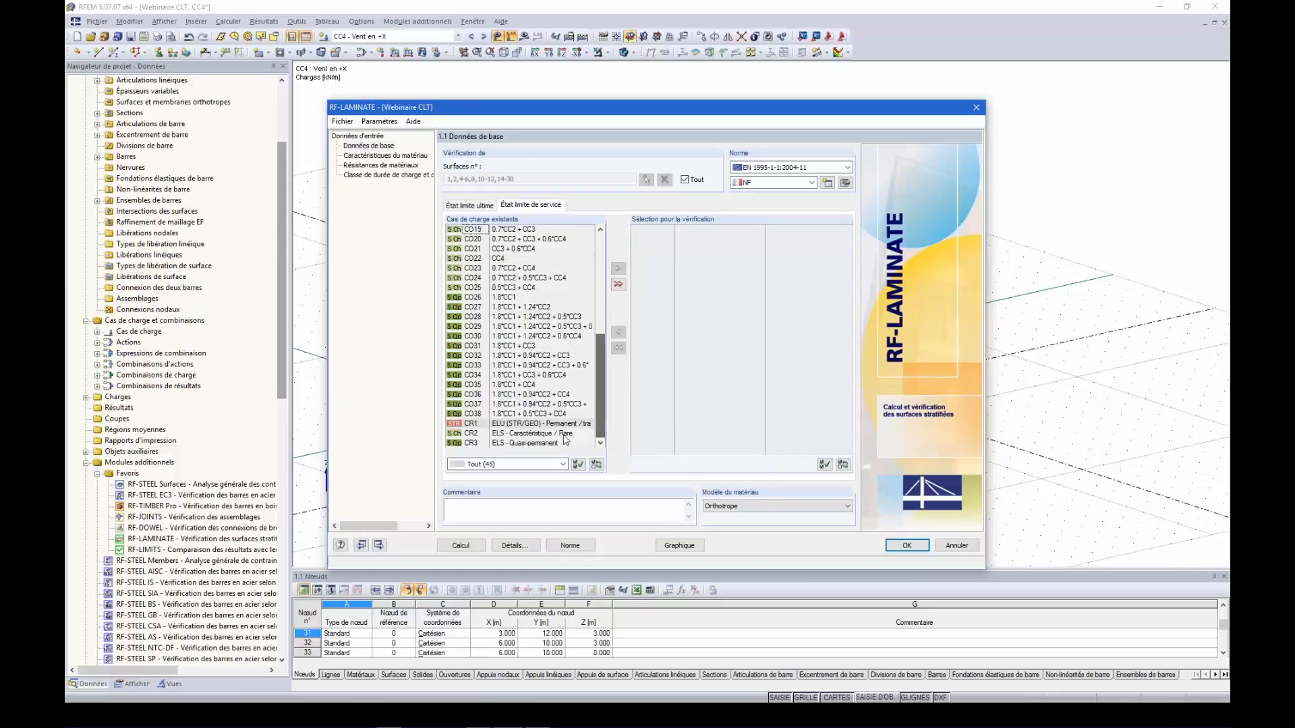
double_click(507, 435)
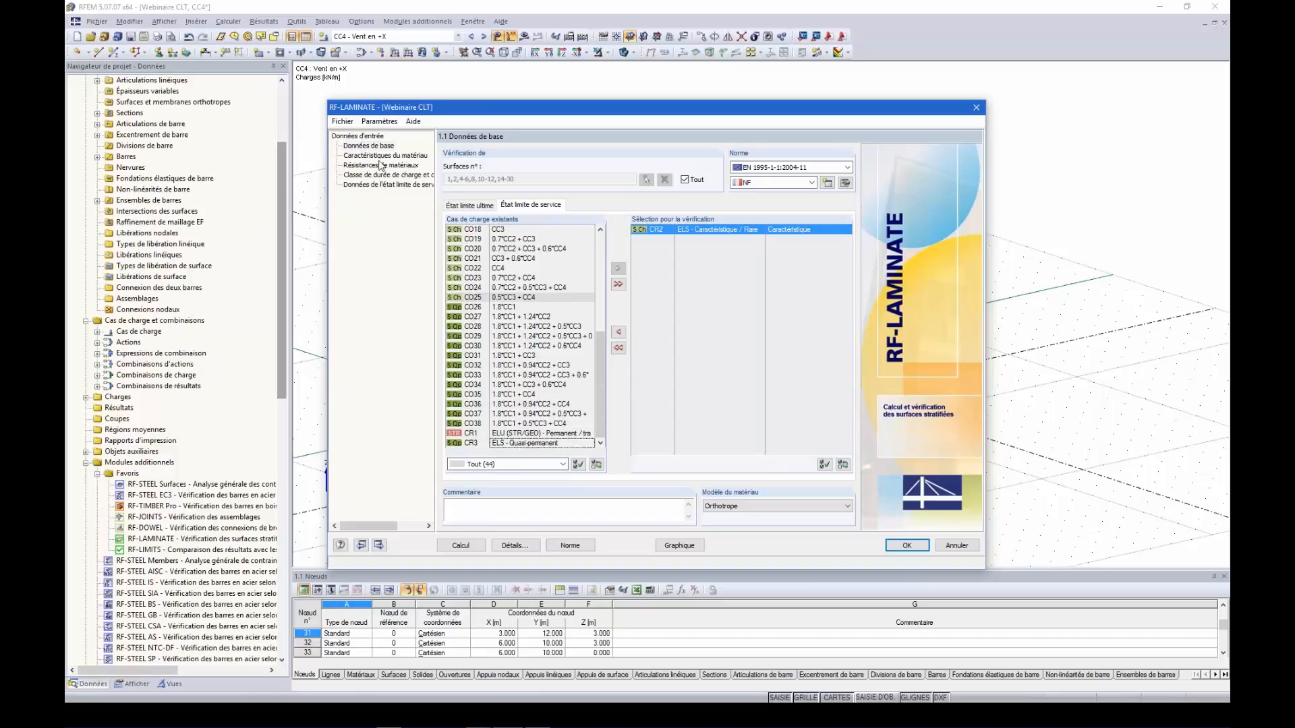
- Open the material characteristics and rename the first layer composition as Mur
left_click(386, 156)
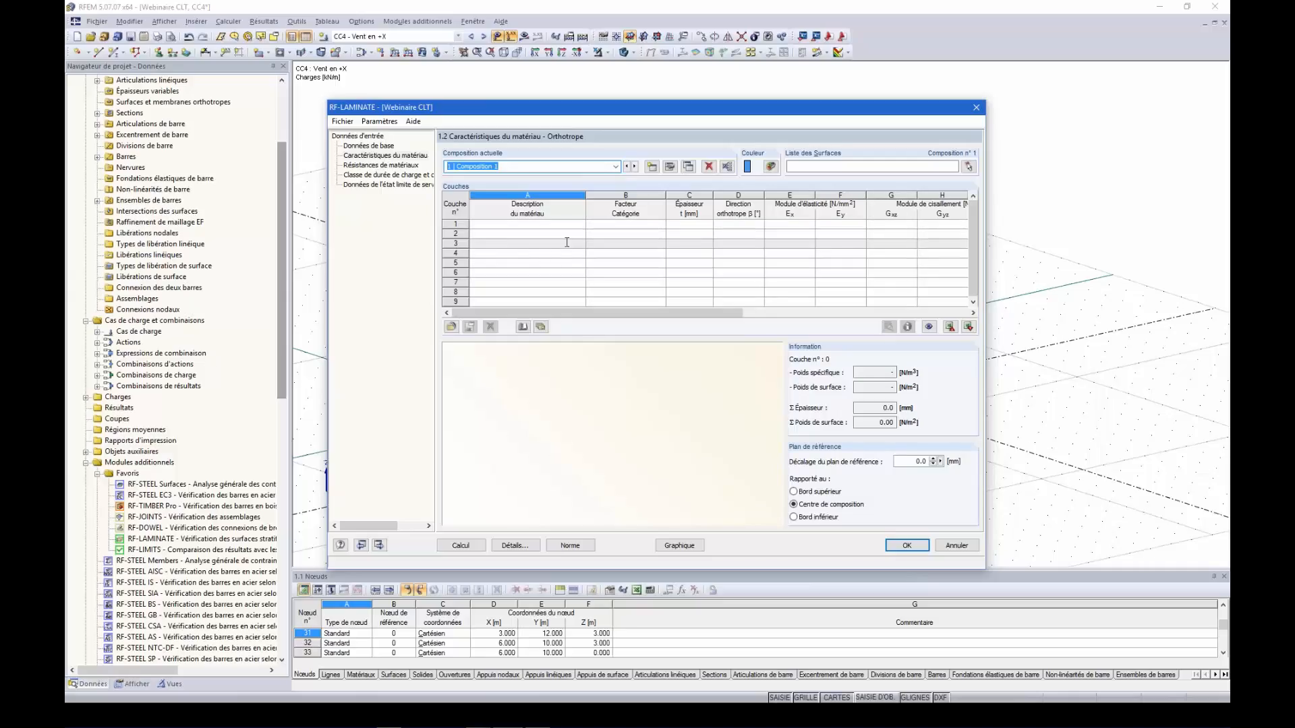
left_click(541, 168)
left_click_drag(541, 169, 450, 182)
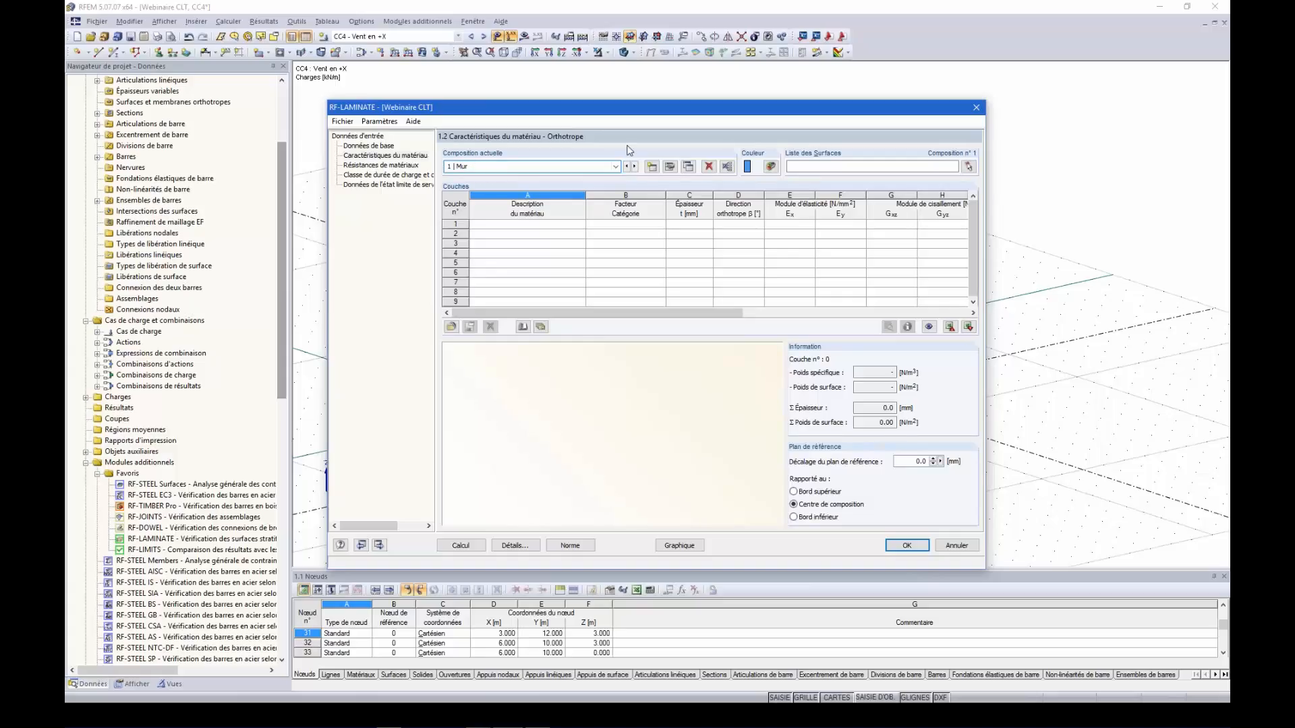
- Assign Bois de peuplier et résineux C24 as the material of layers 1, 2 and 3 in the Mur composition
left_click(563, 226)
left_click(573, 225)
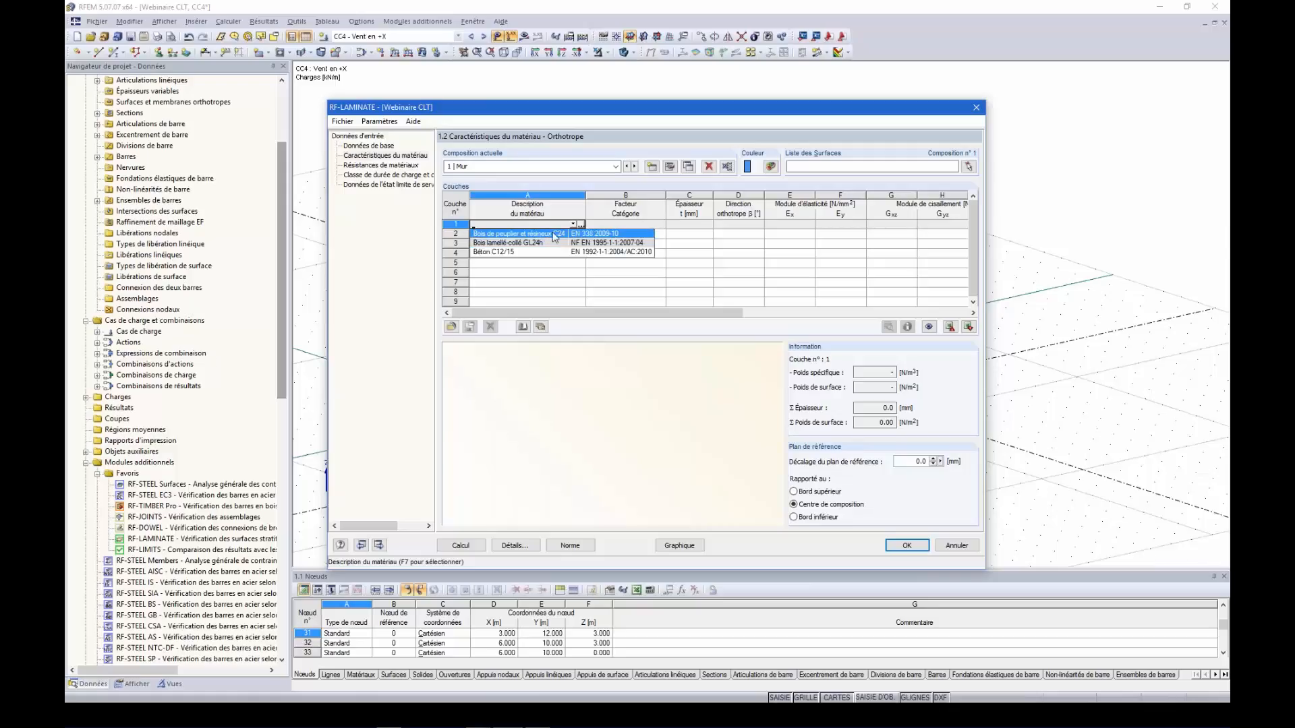
left_click(517, 233)
left_click(574, 235)
left_click(573, 234)
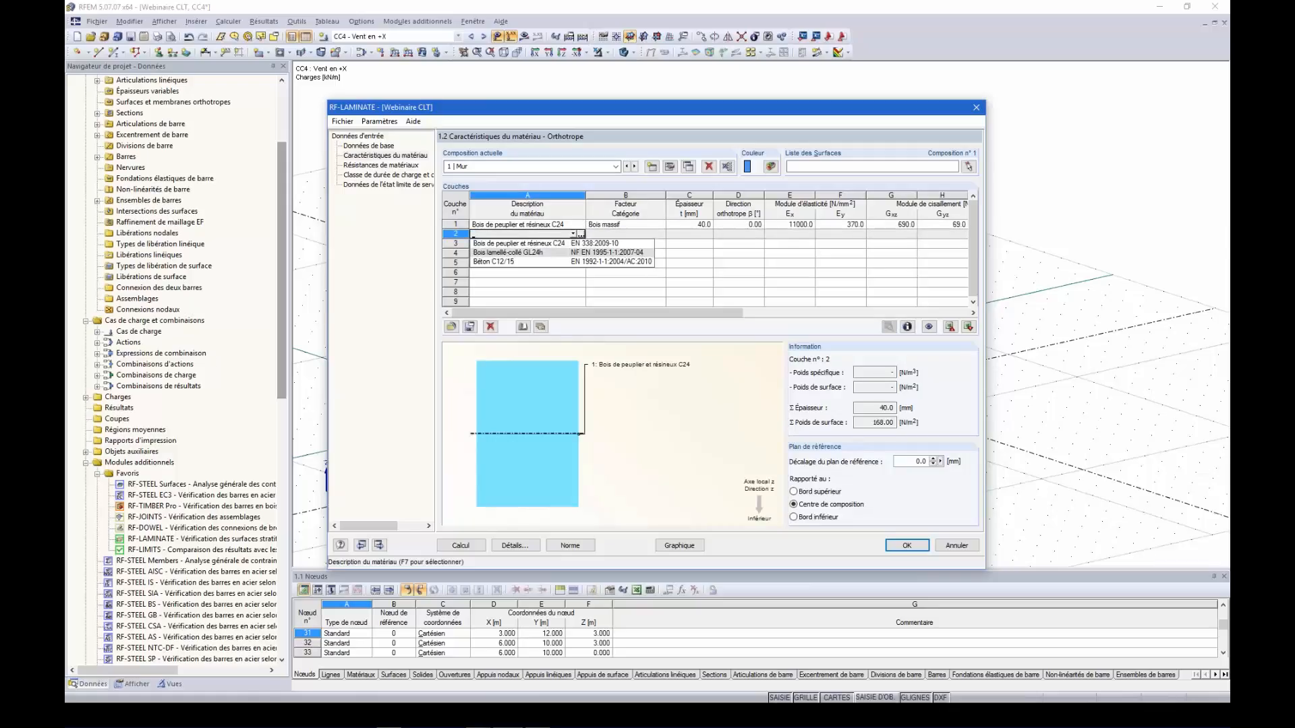
left_click(518, 244)
left_click(572, 244)
left_click(573, 243)
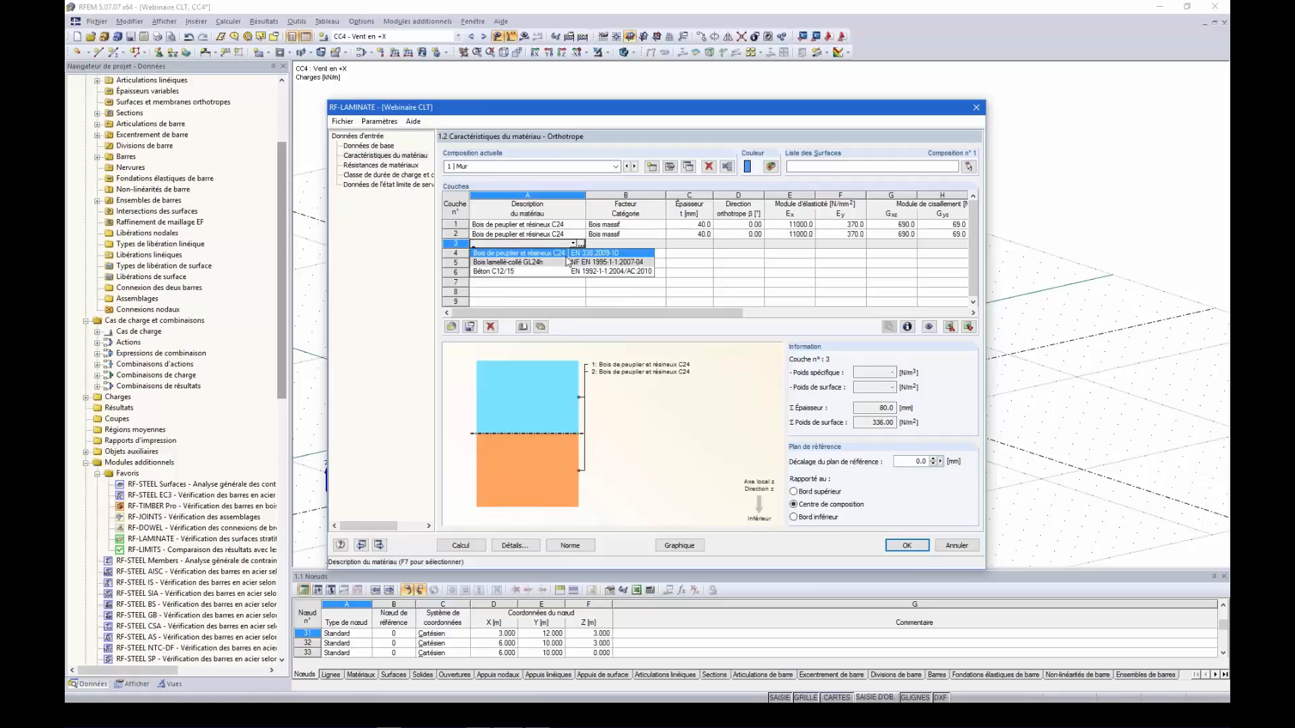
left_click(533, 254)
left_click(707, 290)
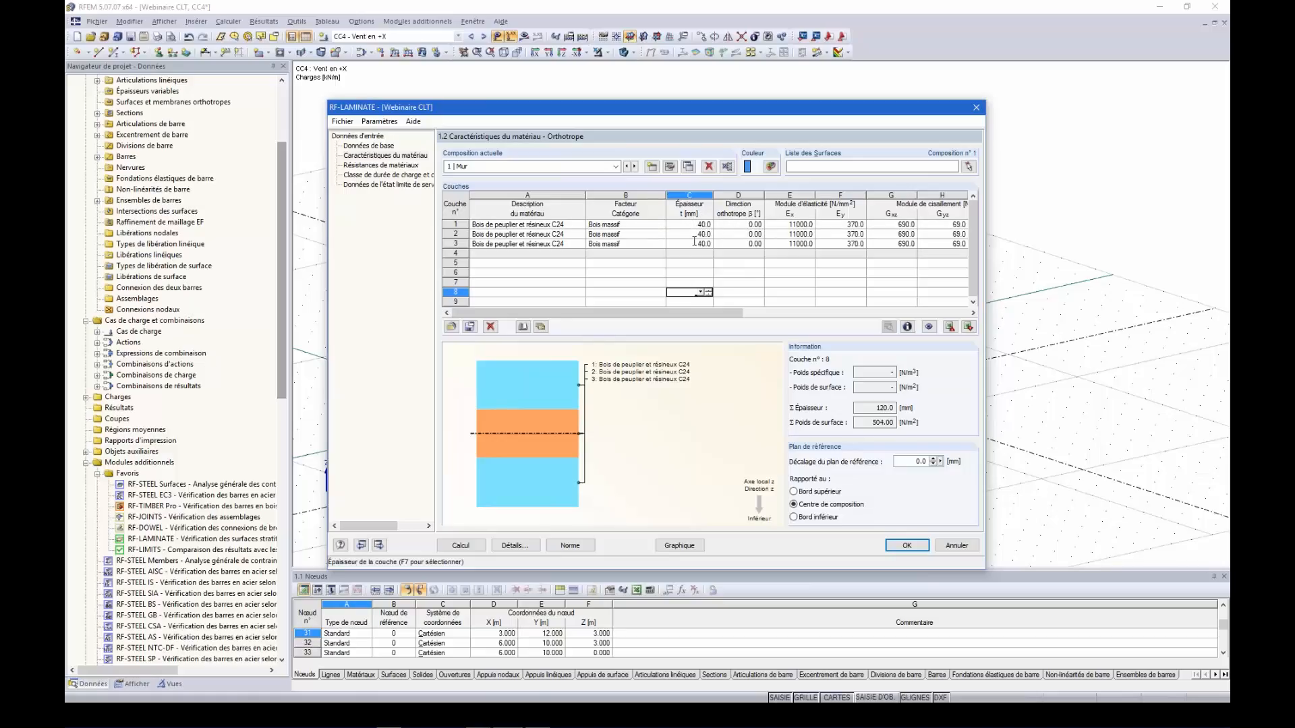
- Set the orthotropic direction β of the Mur composition's middle layer to 90°
left_click(741, 236)
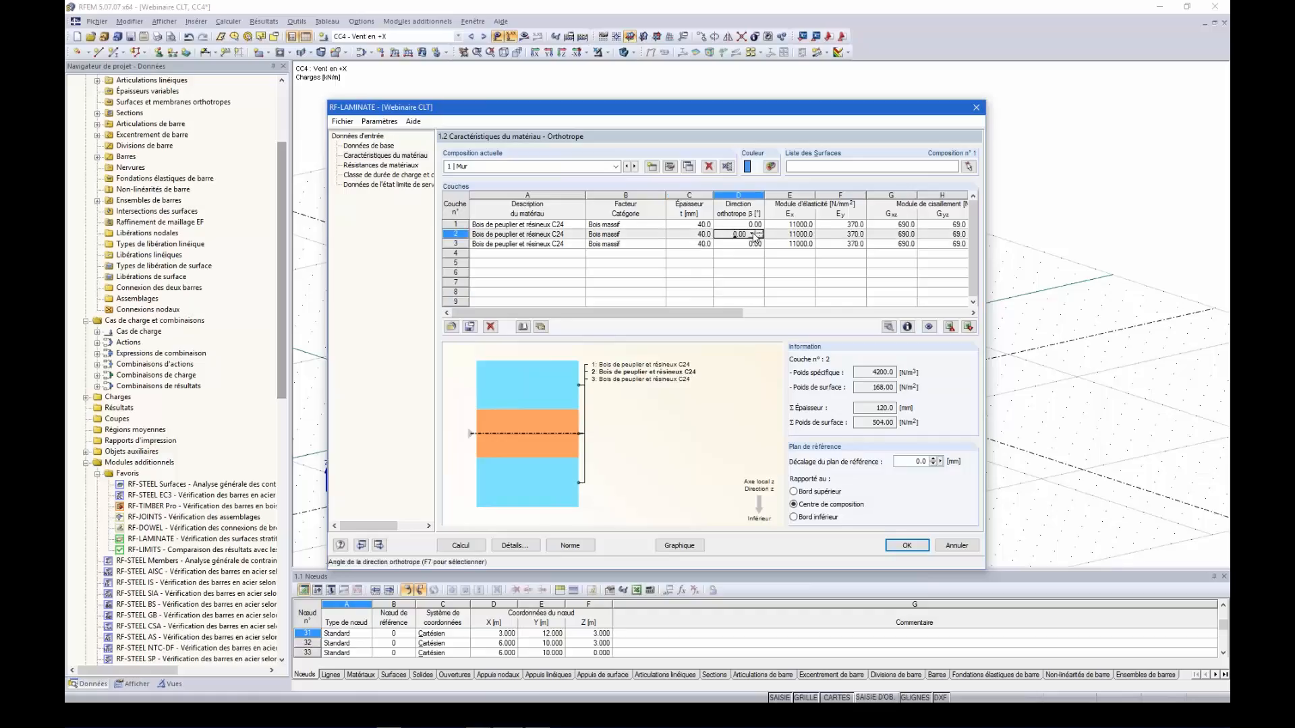
left_click(751, 234)
left_click(741, 254)
left_click(738, 281)
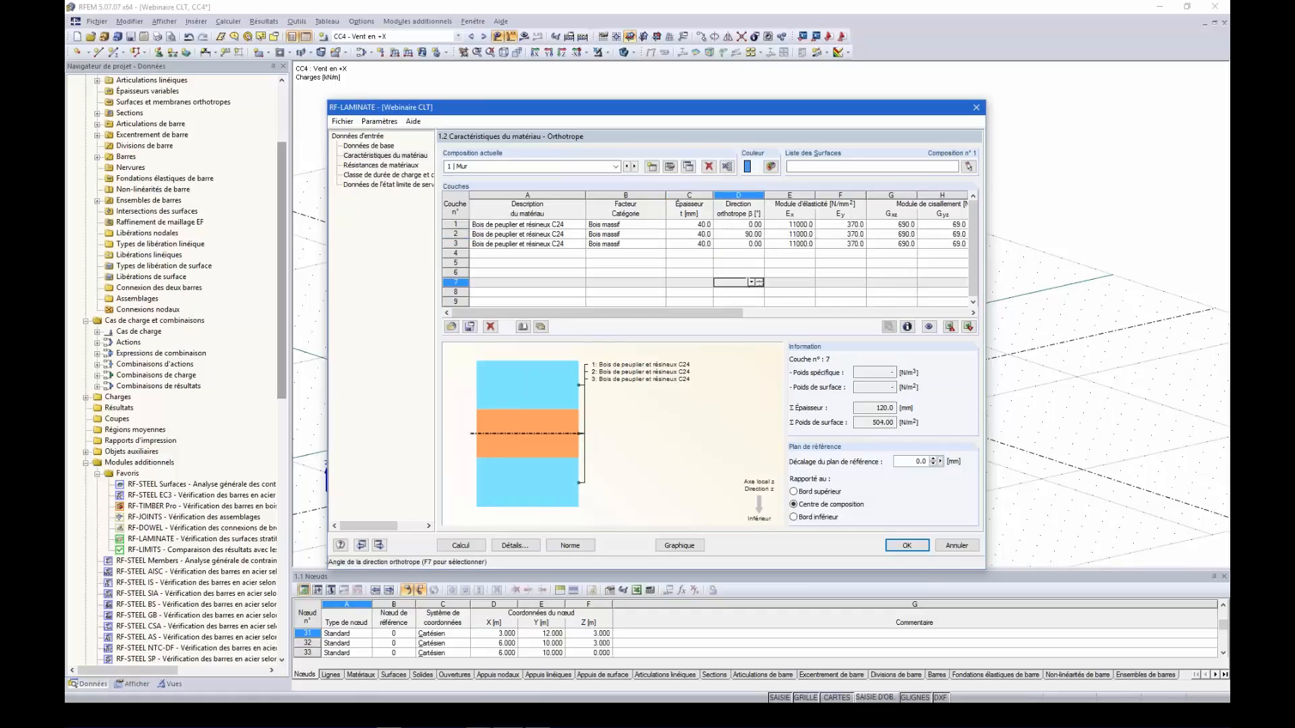
- Examine the elastic and shear moduli of the Mur layers, as well as their material resistances
left_click_drag(723, 319, 854, 325)
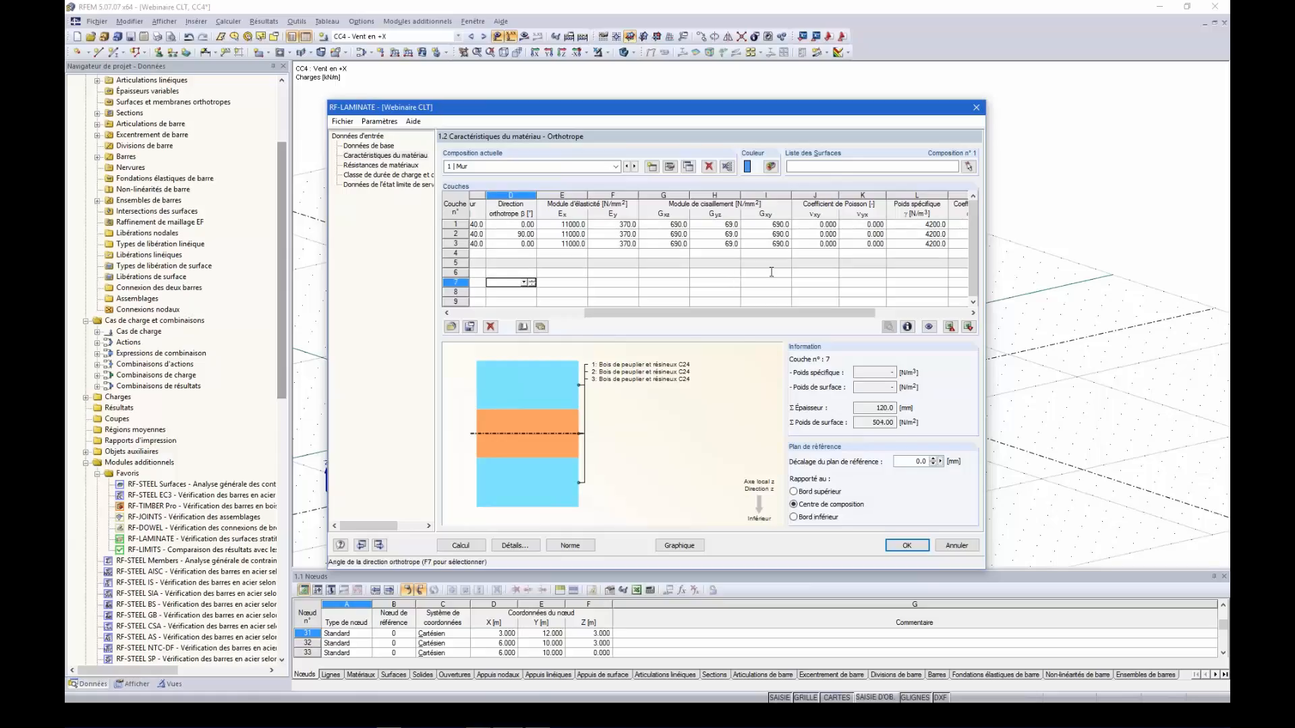
left_click_drag(753, 314, 681, 327)
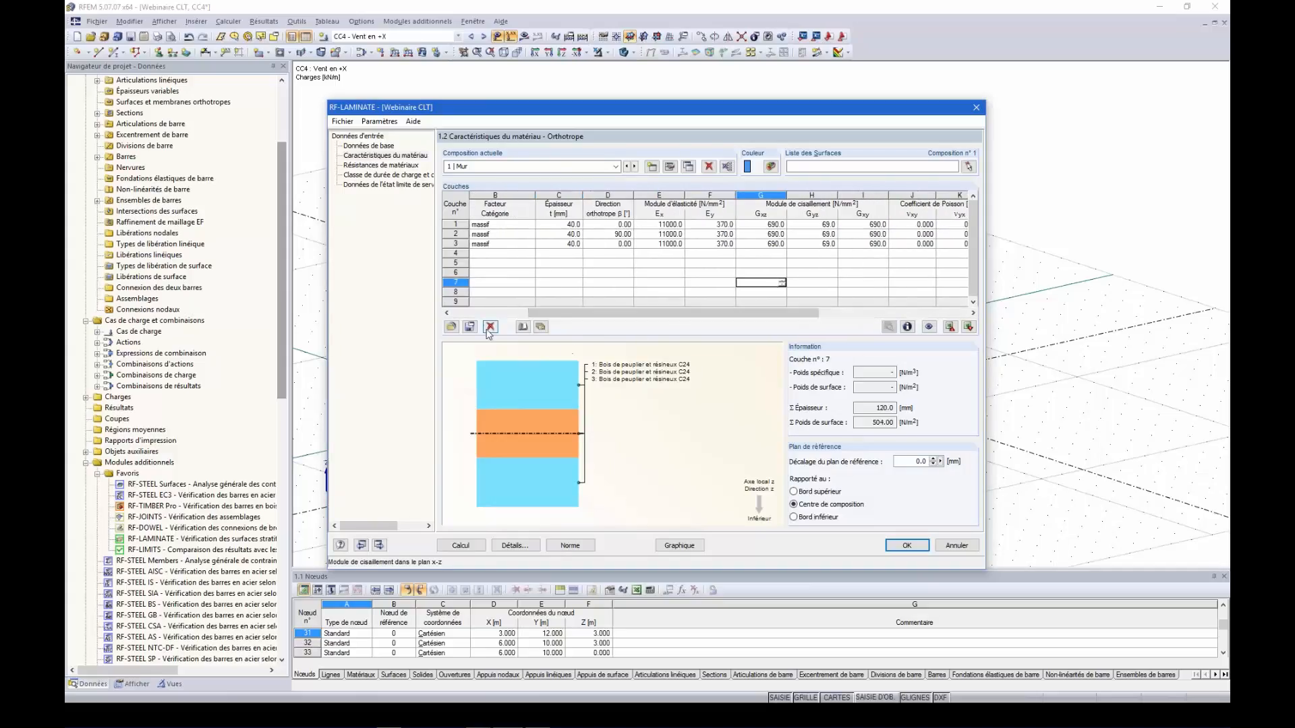
left_click(383, 165)
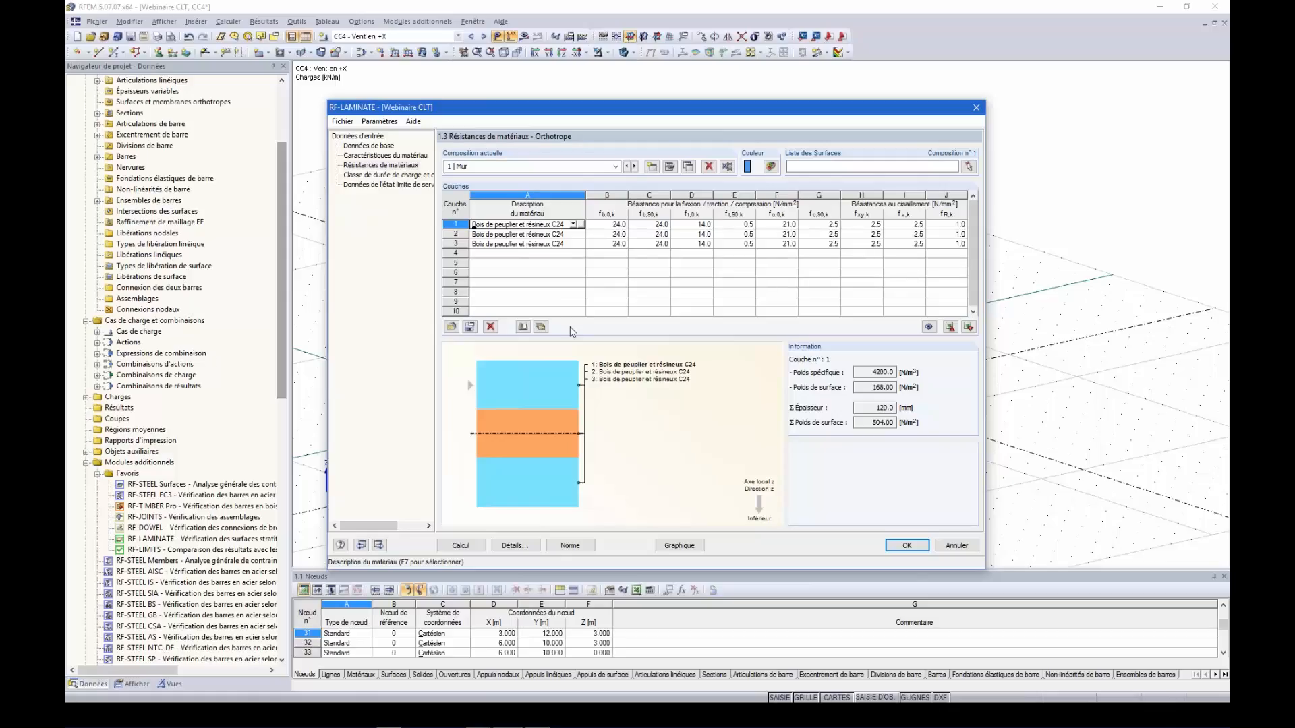
- Import the KLH library layers of type Couche supérieure 90 - TT with 158mm thickness into the Mur composition
left_click(541, 328)
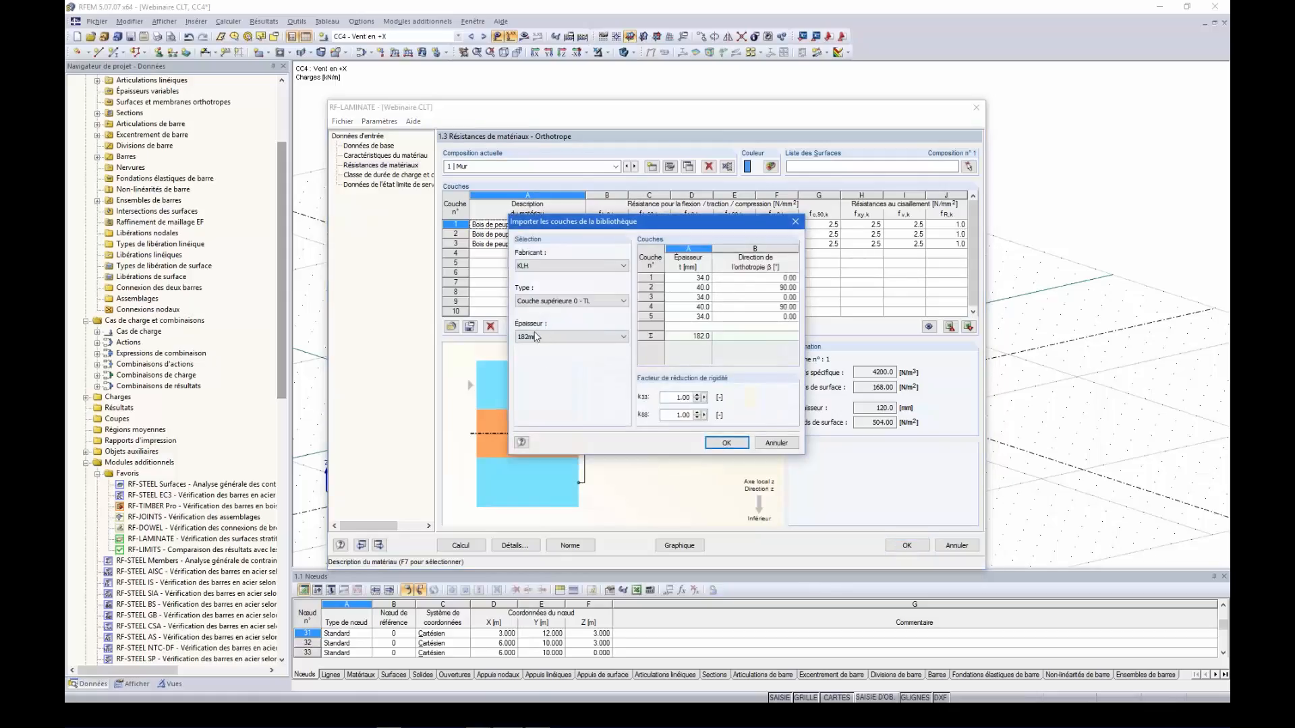
left_click(622, 269)
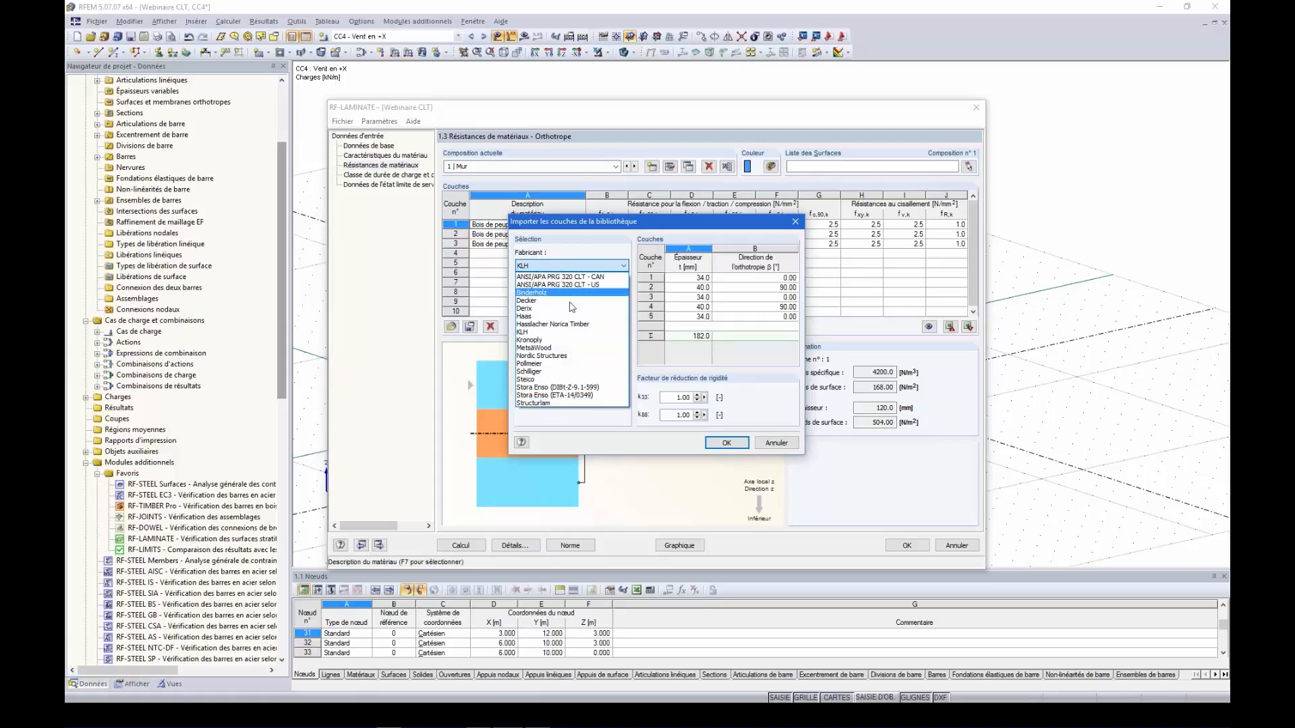
left_click(559, 334)
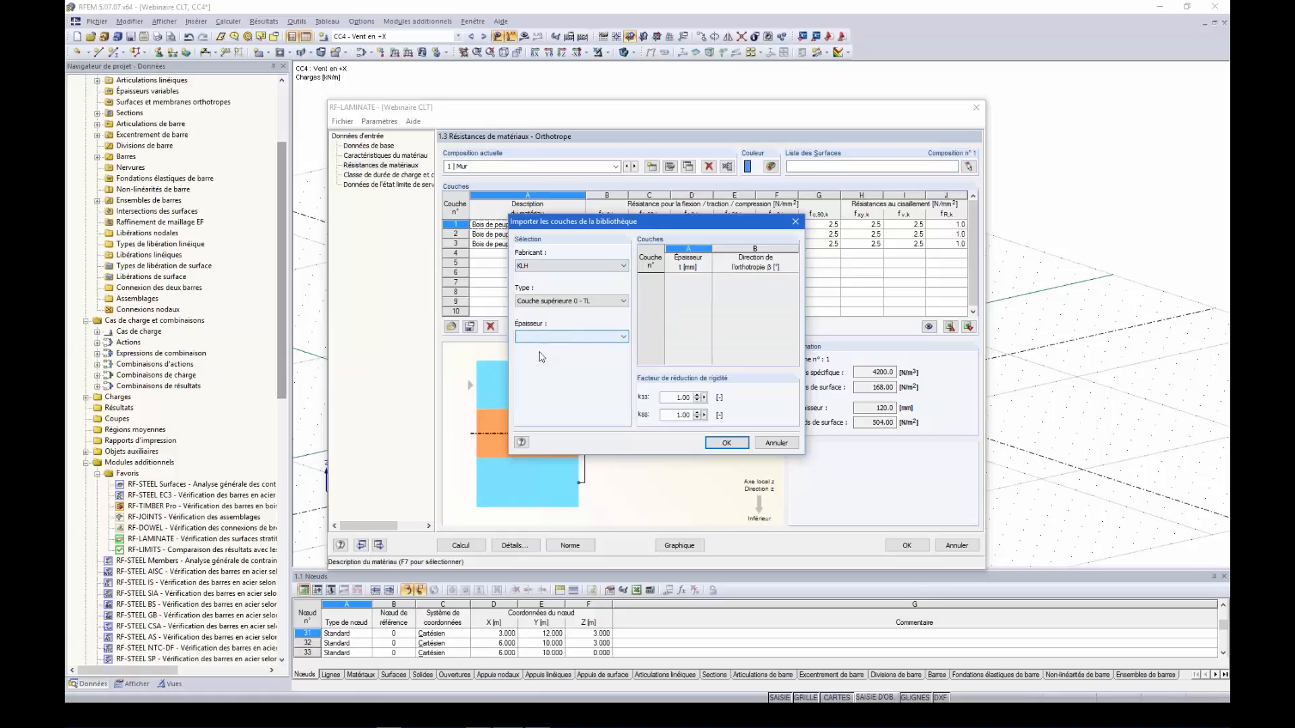
left_click(622, 302)
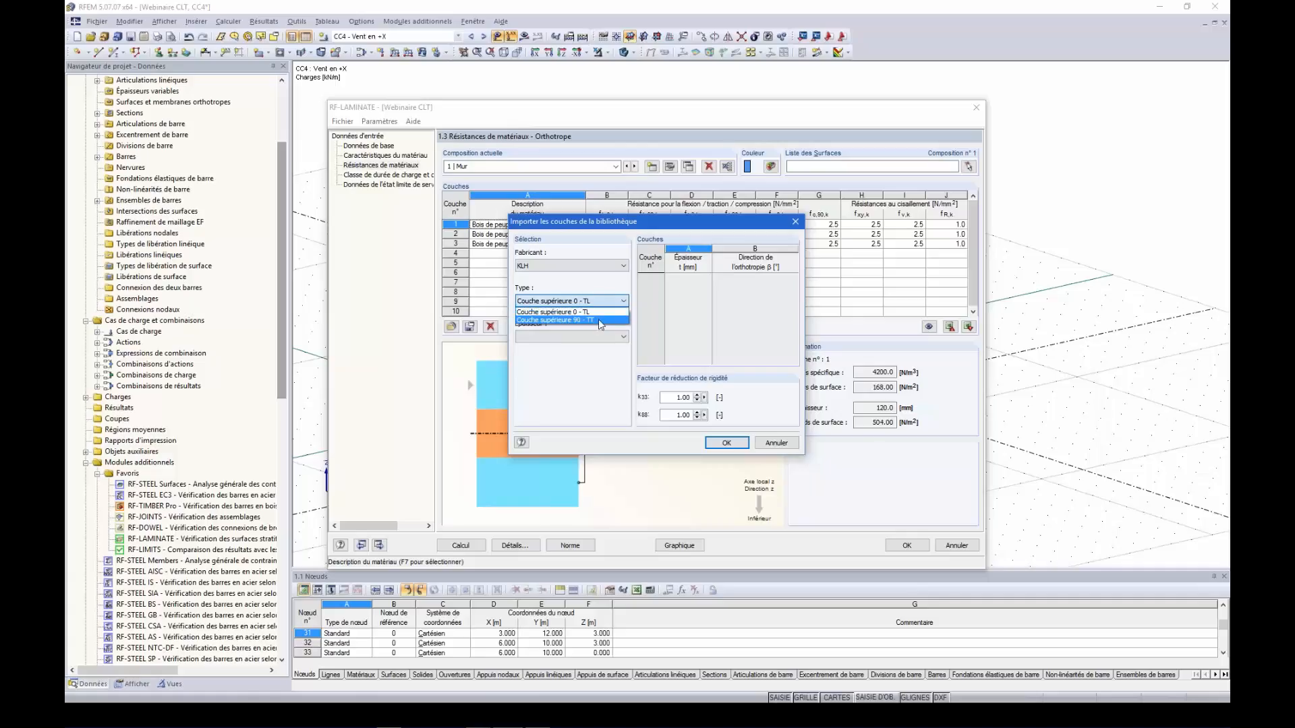
left_click(593, 319)
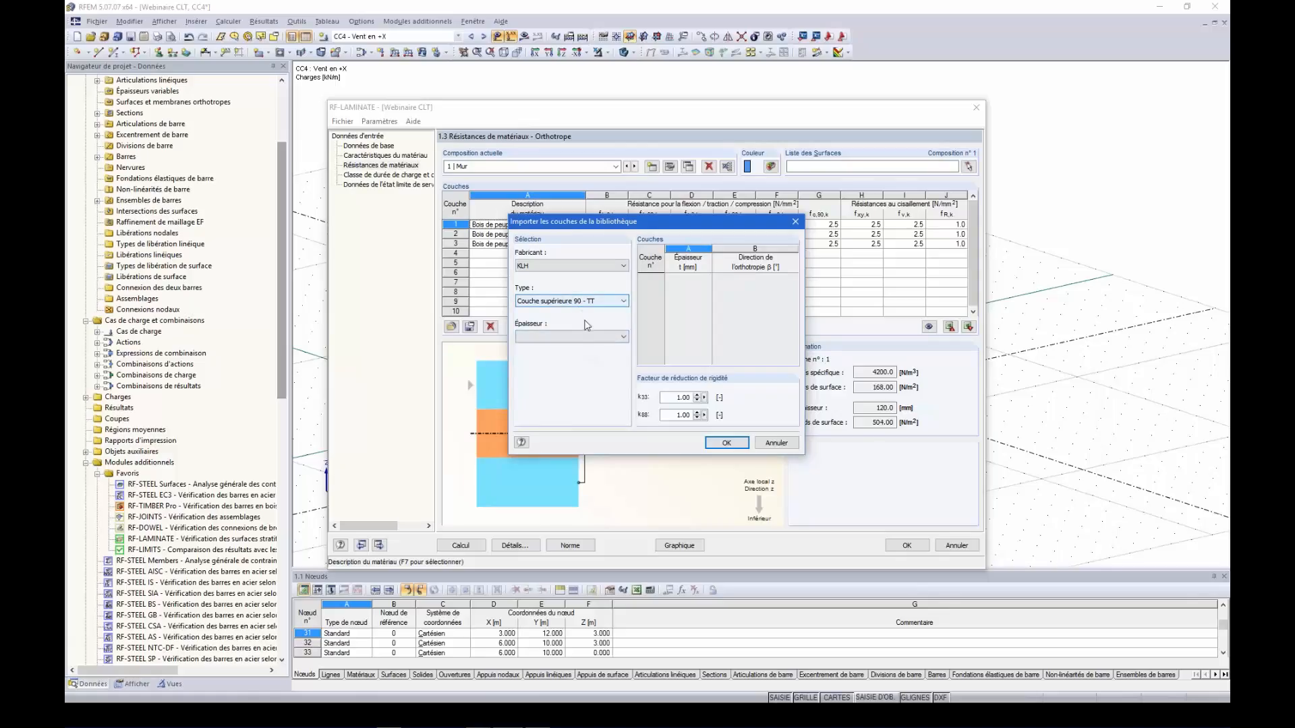
left_click(566, 339)
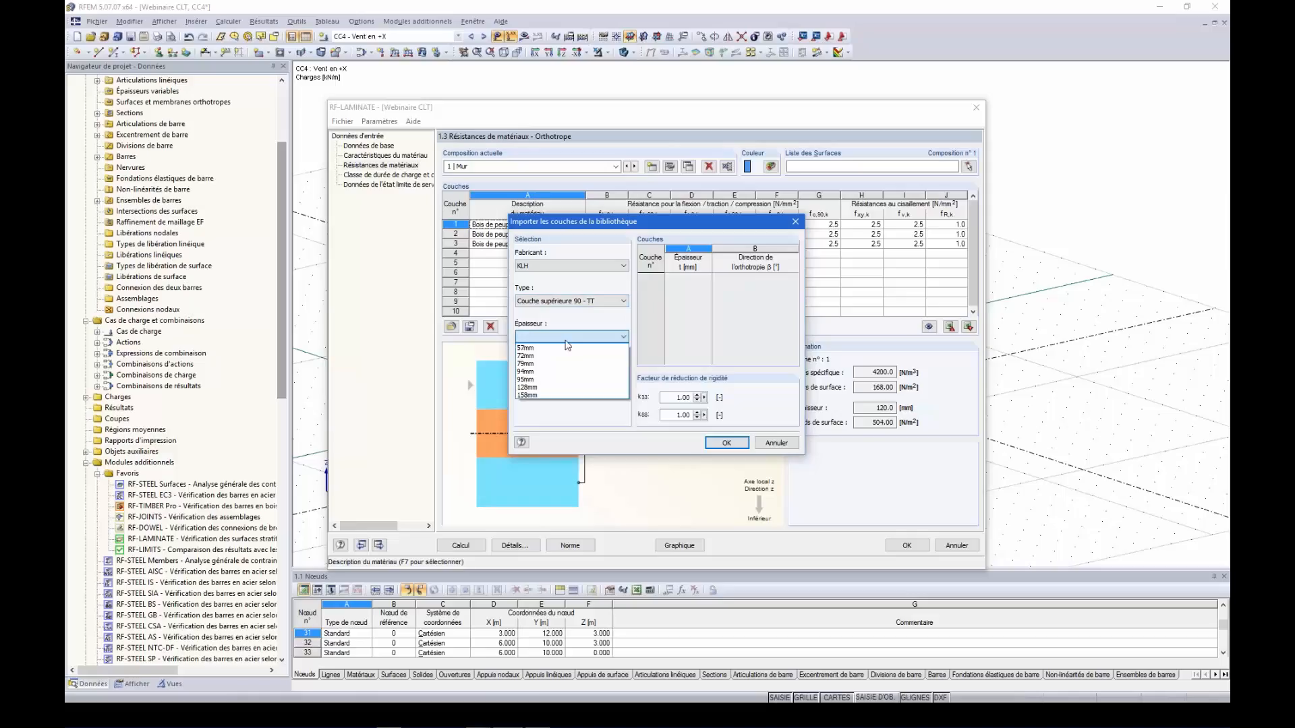
left_click(547, 395)
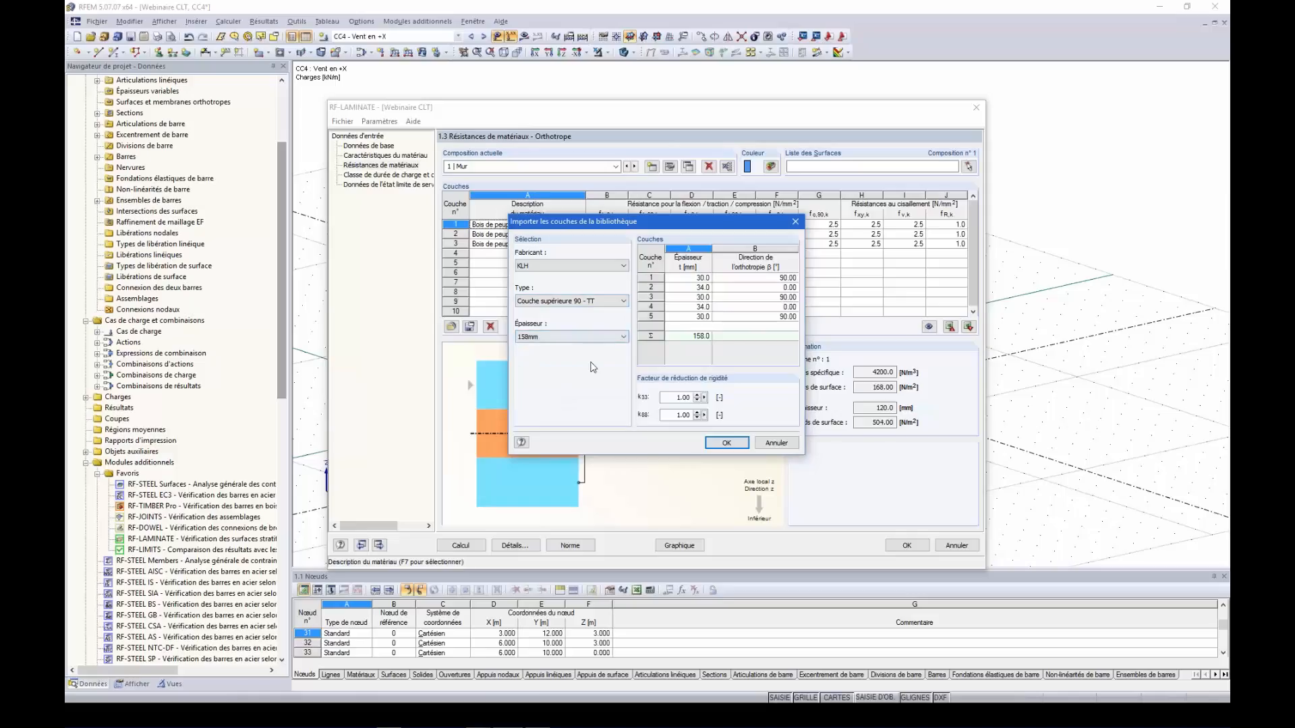
left_click(725, 443)
- Check the thicknesses and orthotropic directions β of the imported Mur layers in the material characteristics
left_click_drag(644, 115, 410, 117)
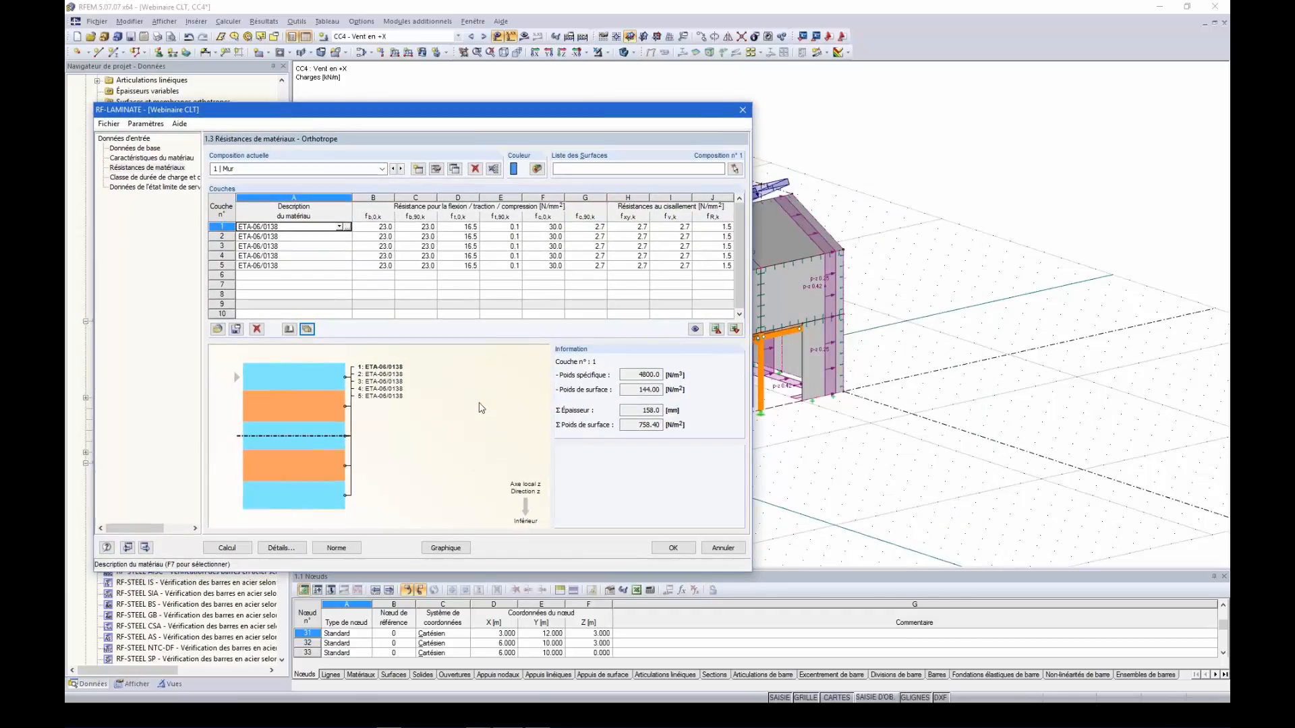
left_click(151, 160)
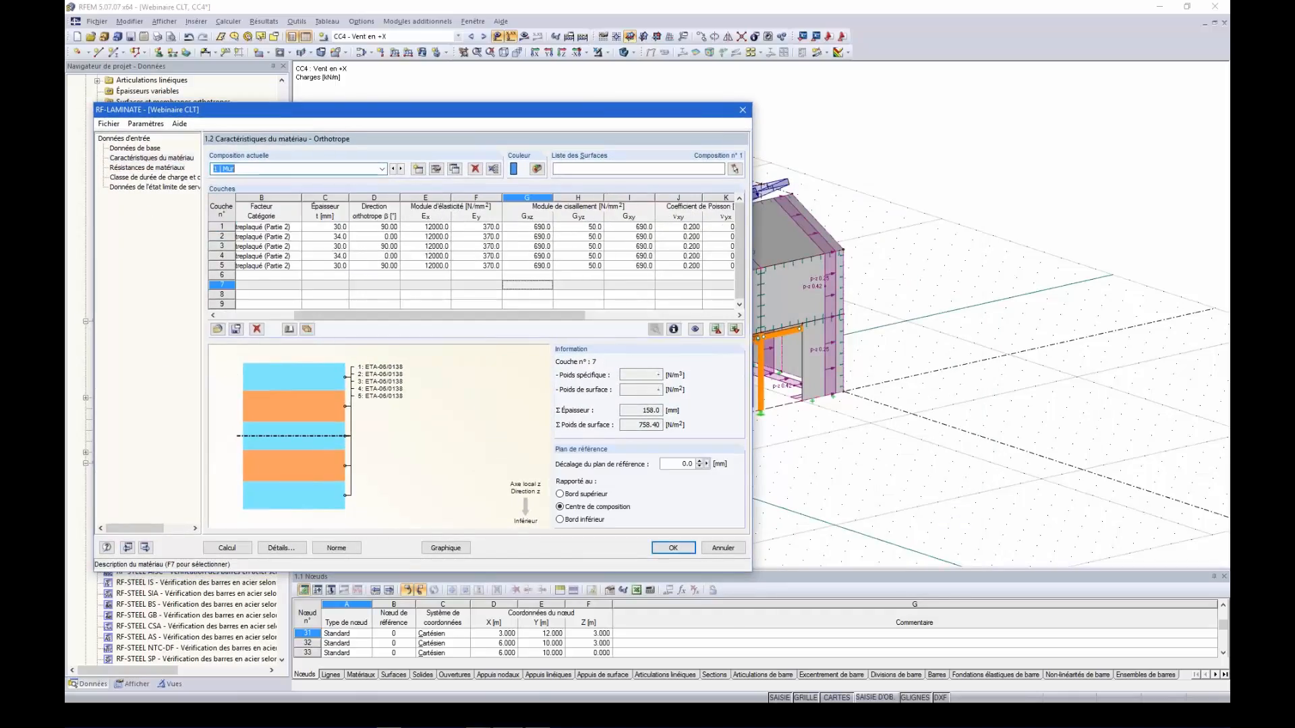
left_click(389, 227)
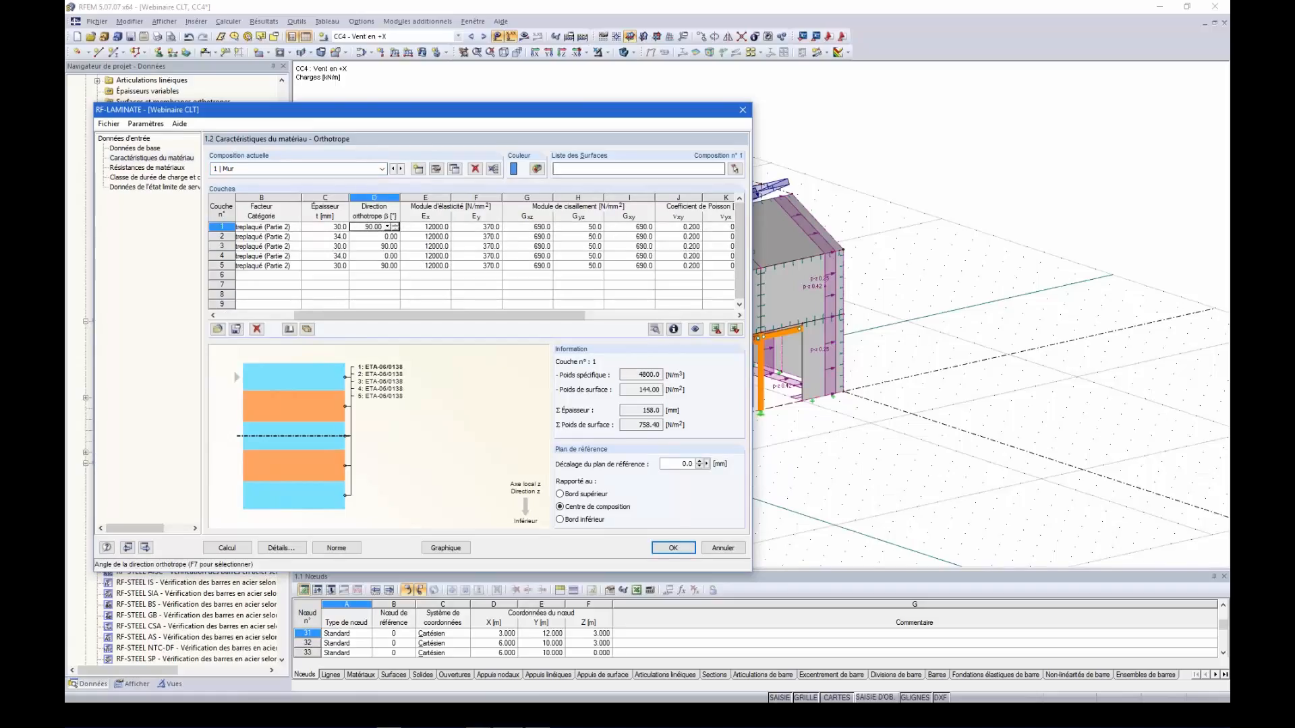
- Assign all the wall surfaces of both storeys, 1,2,4-6,8,10-12,16-28, to the Mur composition by selecting them in the model
left_click(735, 168)
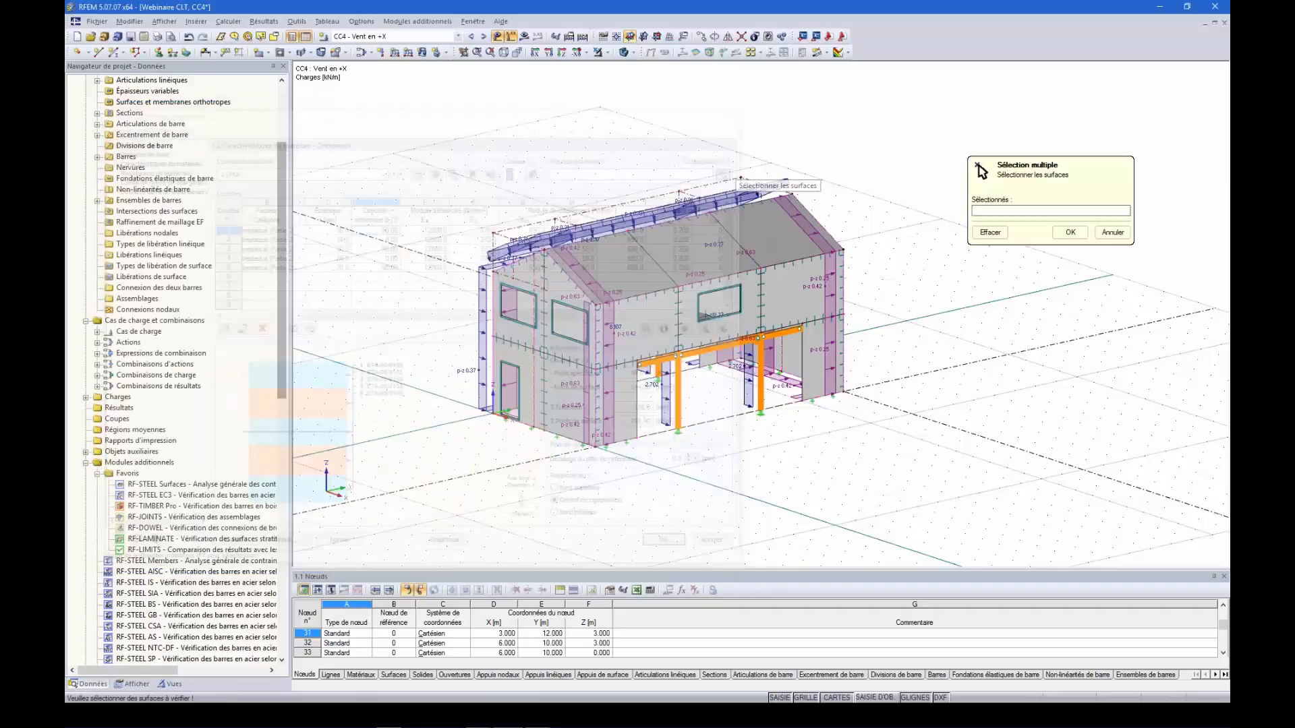
middle_click_drag(775, 381, 682, 327, "ctrl")
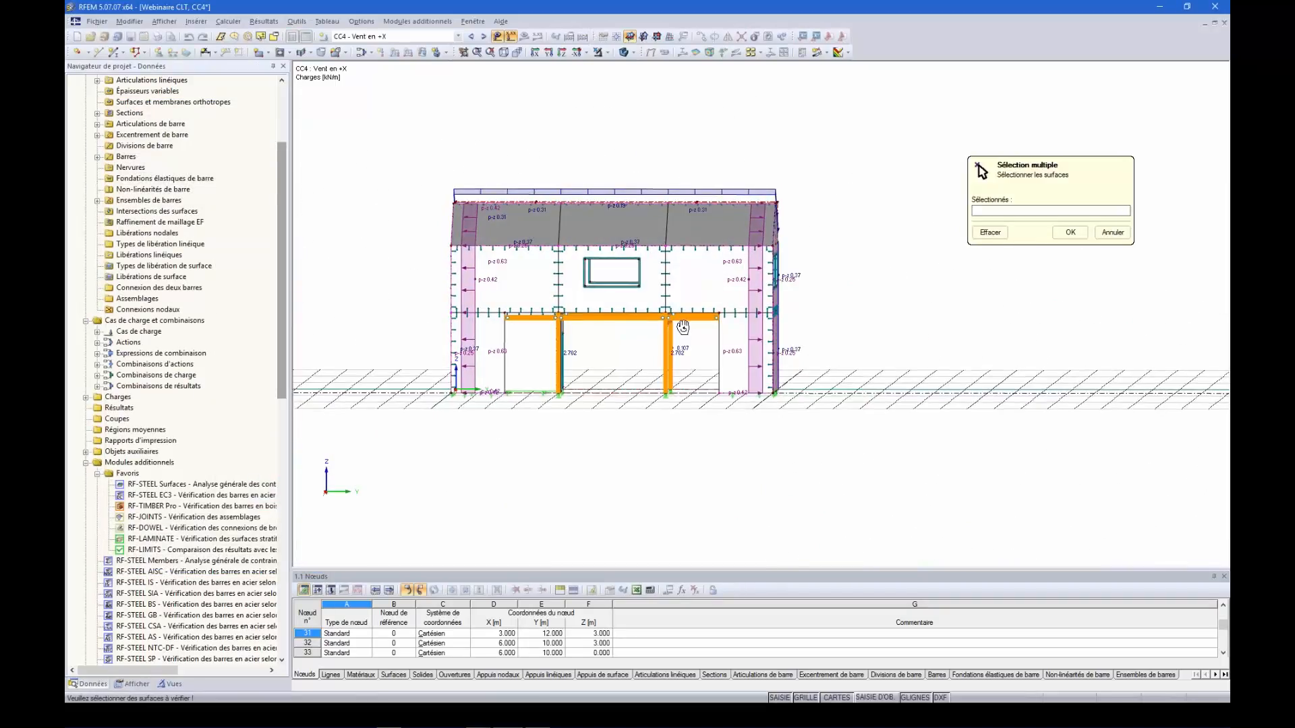
left_click_drag(886, 385, 450, 333)
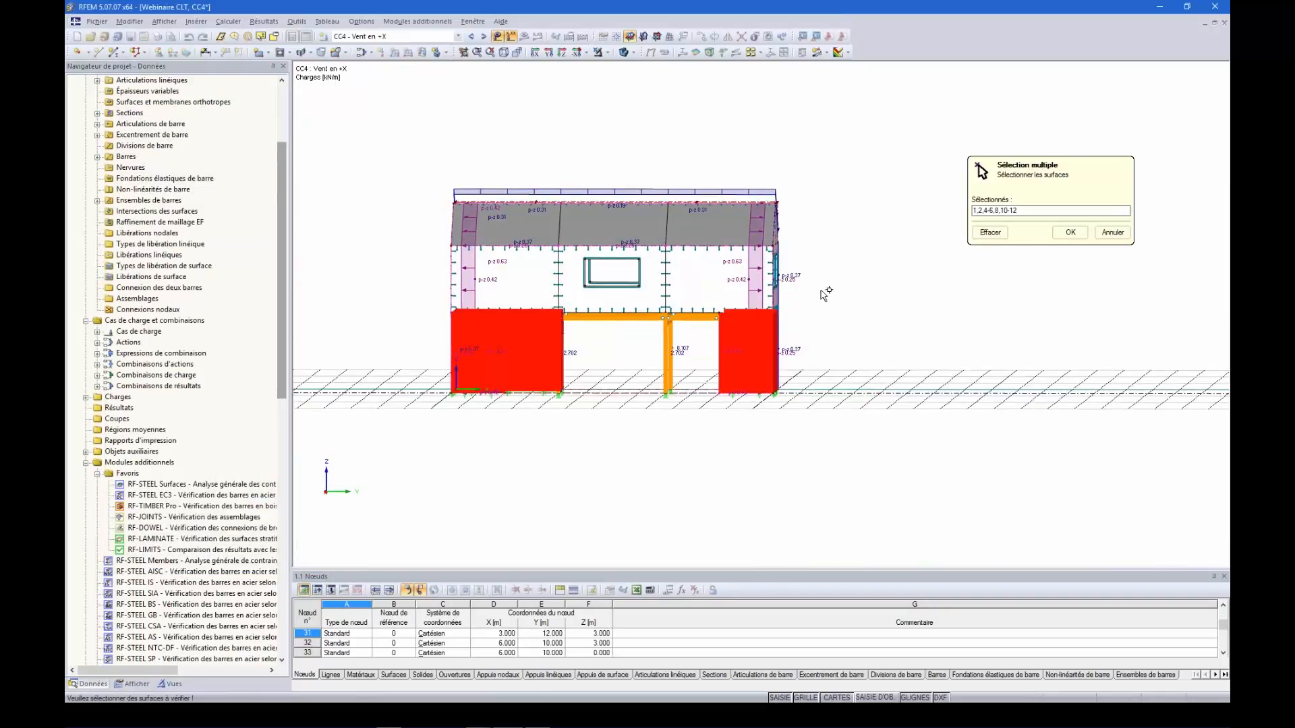
left_click_drag(822, 282, 390, 249)
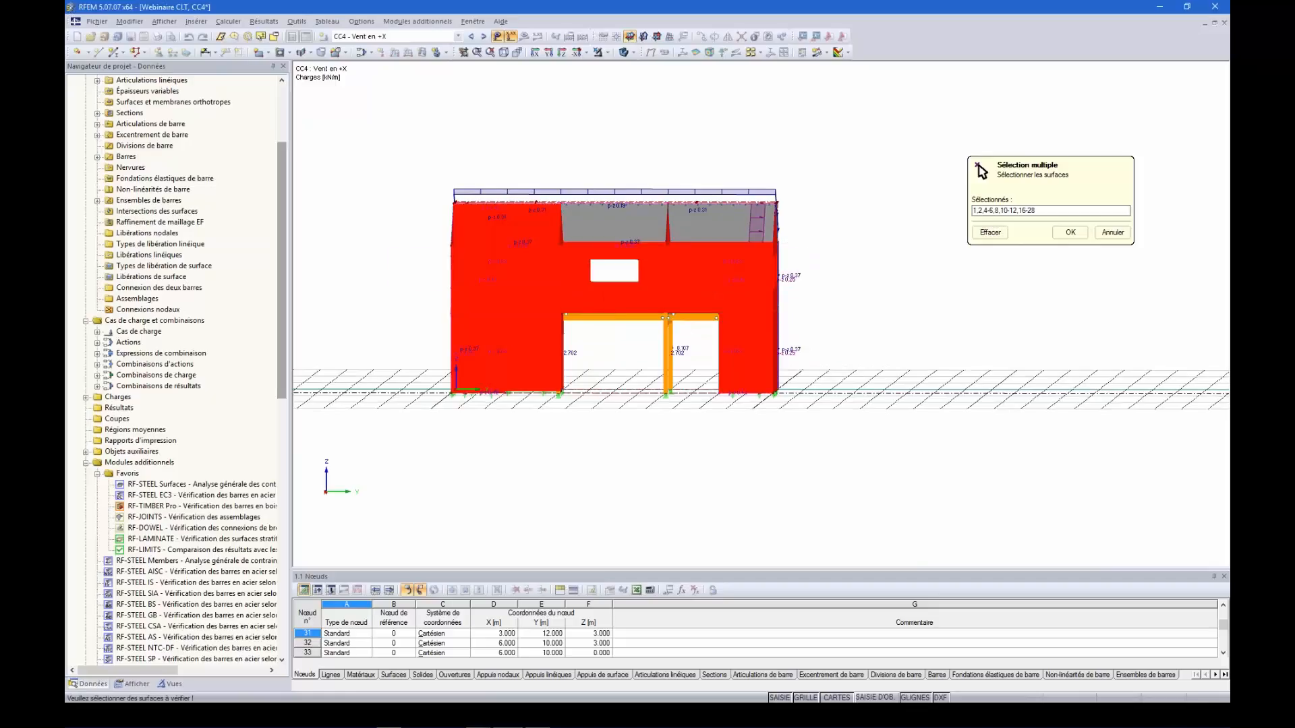
middle_click_drag(373, 275, 613, 358, "ctrl")
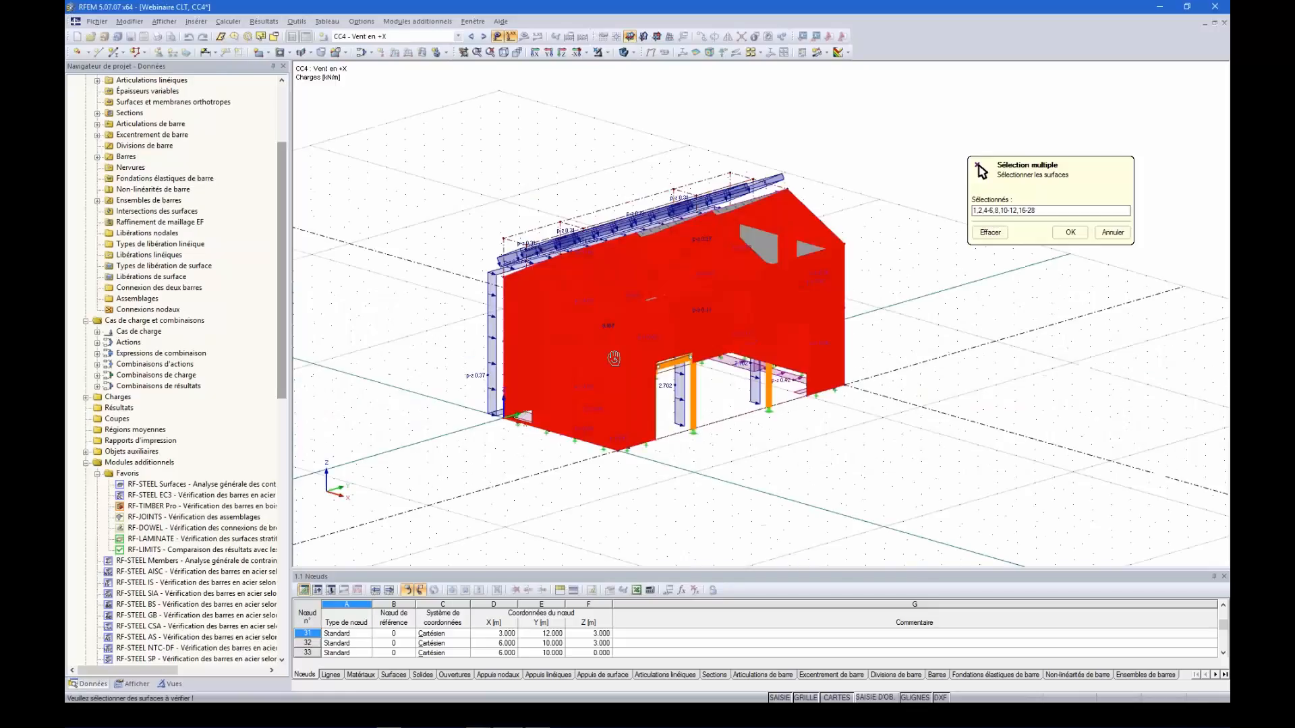
left_click(1070, 232)
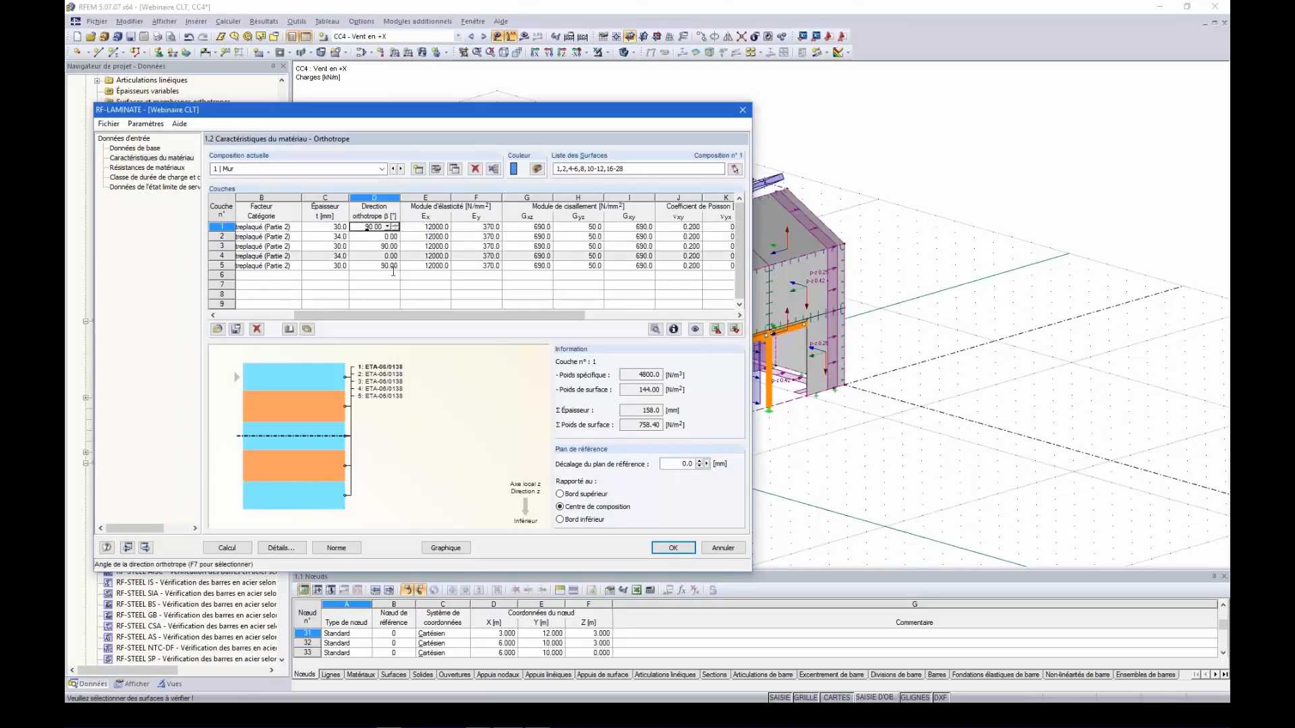
- Inspect the β directions of Mur layers 1 and 2 and view the building model in display mode
left_click_drag(414, 115, 382, 108)
left_click(336, 231)
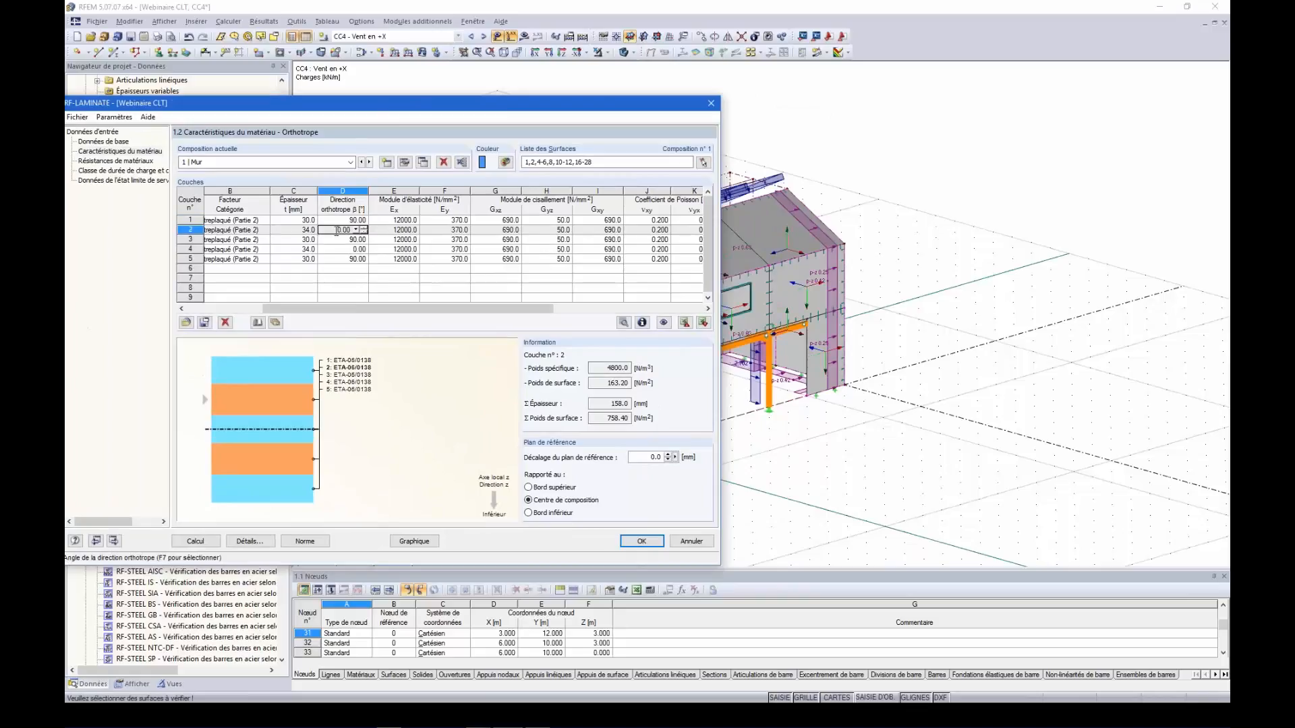
left_click(344, 219)
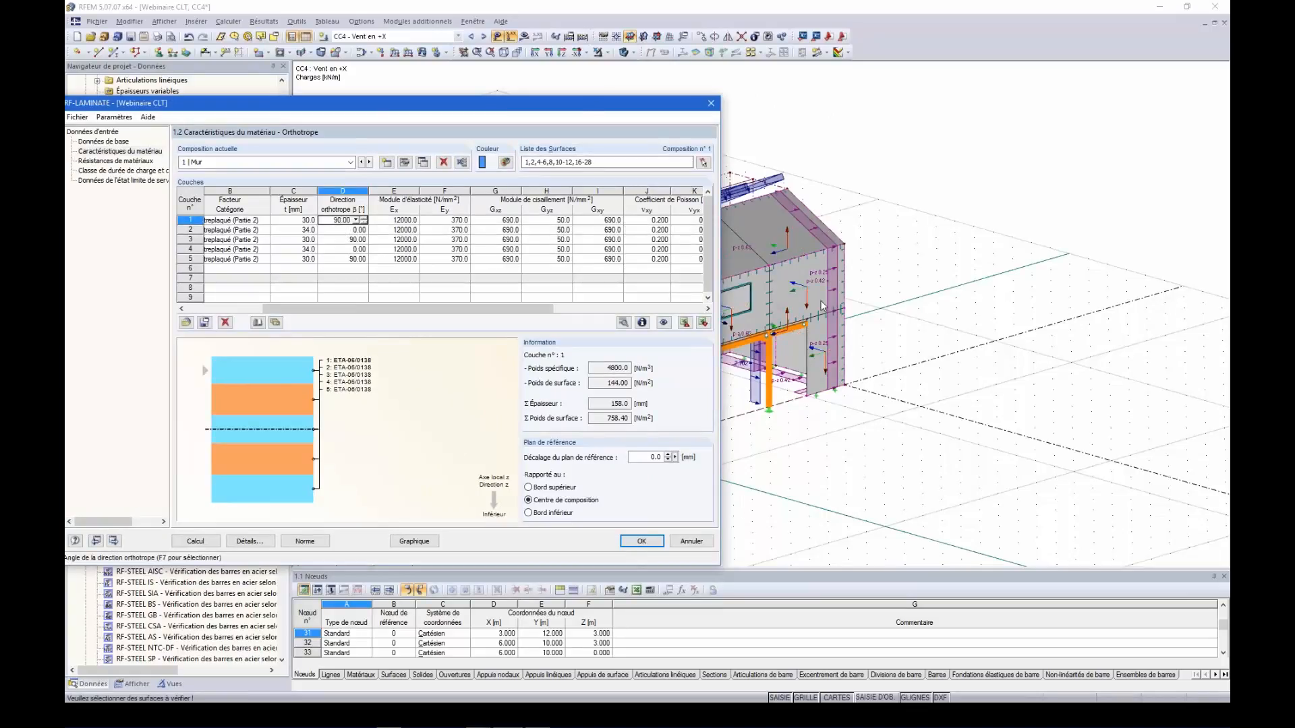
left_click(663, 322)
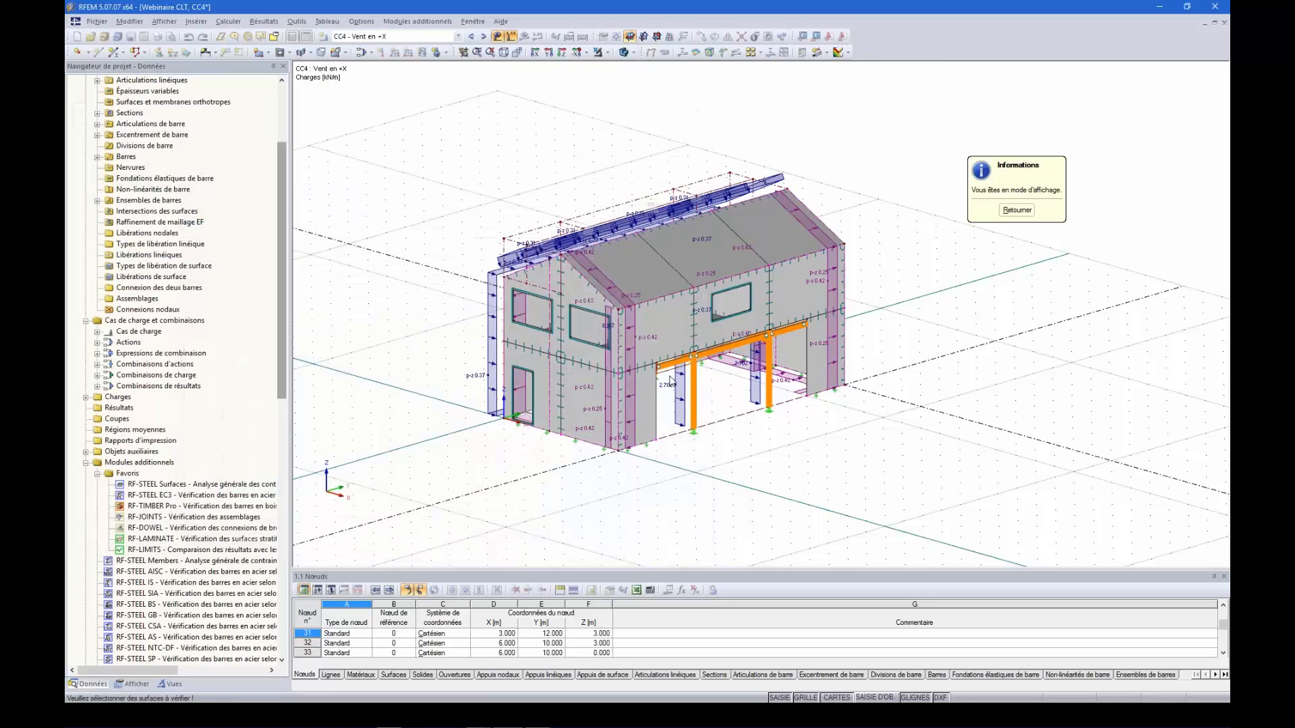
scroll(456, 428, "up", 3)
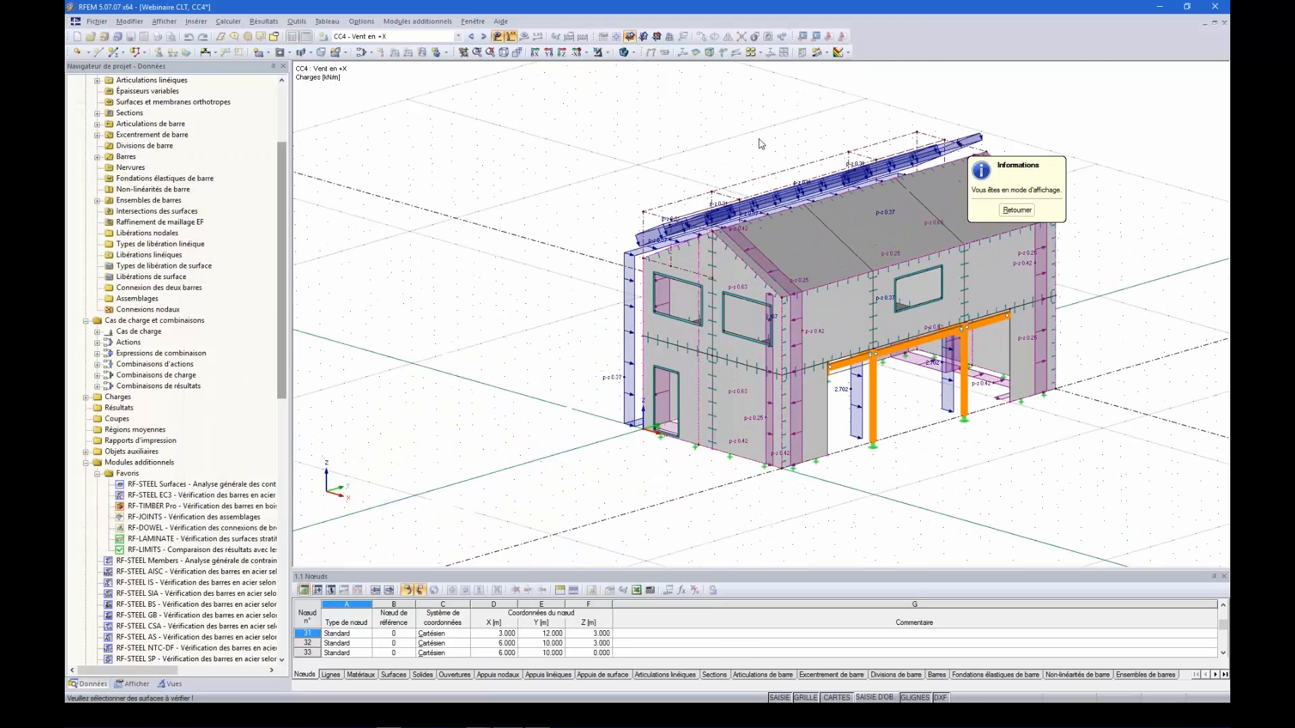
left_click(1017, 210)
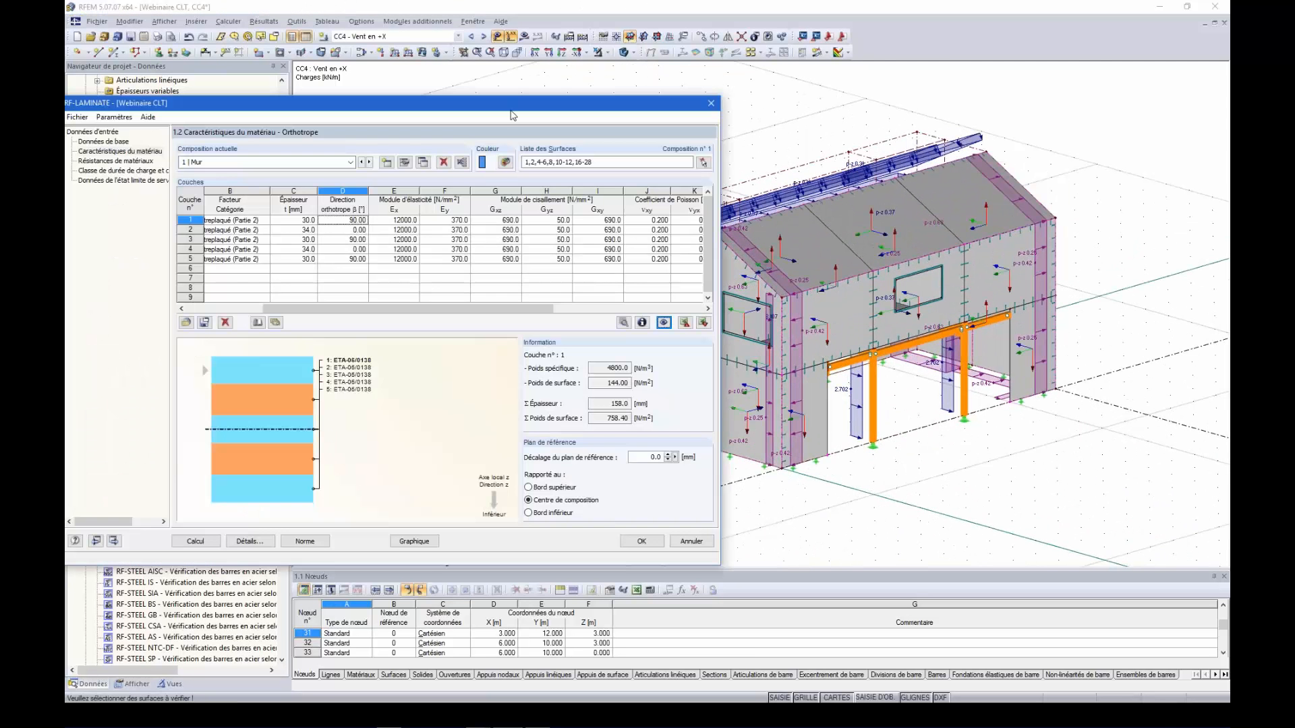
- Compare the orthotropic directions β of Mur layers 1 and 2 with the local axes shown on the wall surfaces
left_click_drag(508, 112, 504, 98)
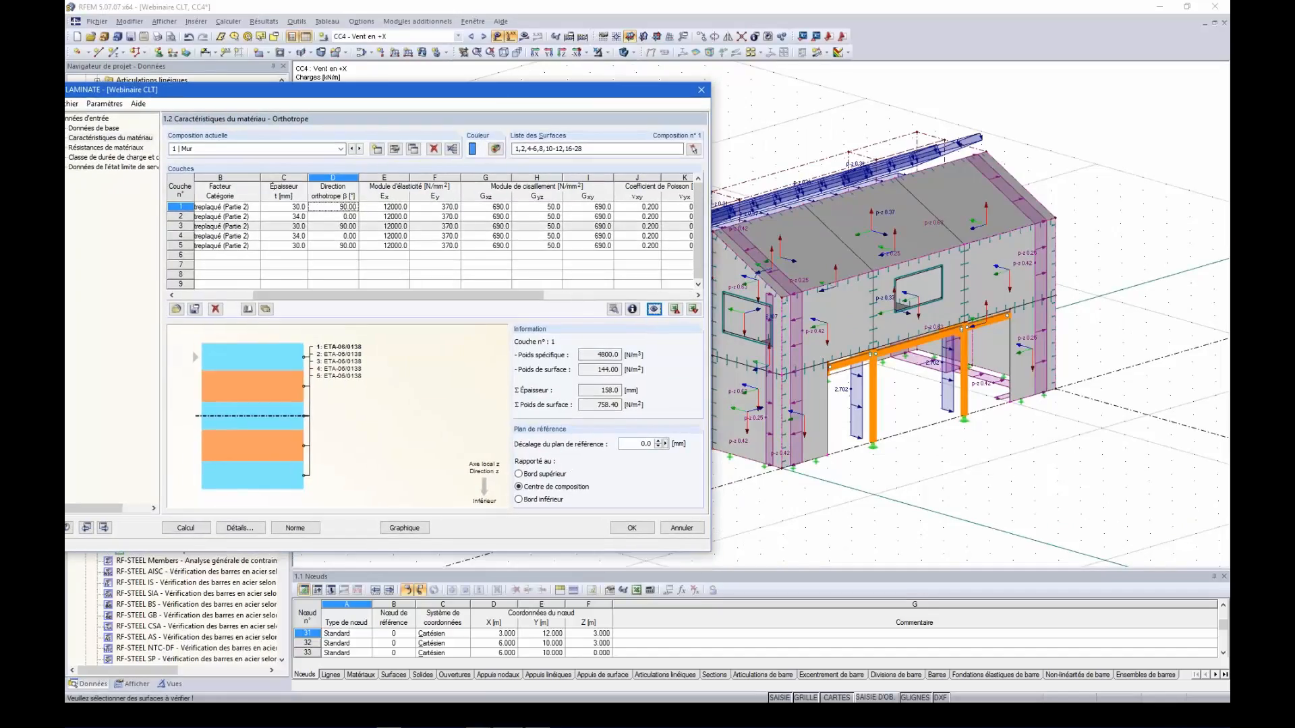
left_click(345, 214)
left_click(331, 215)
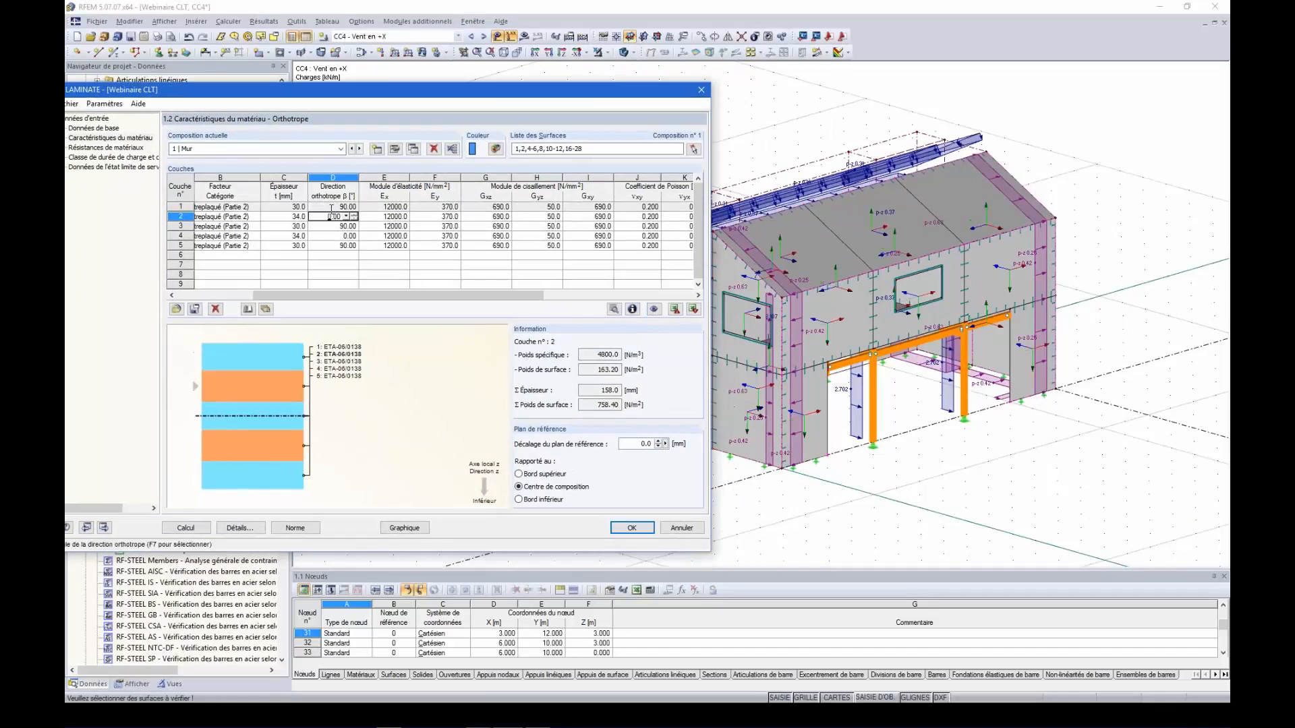
left_click(327, 207)
left_click(327, 207)
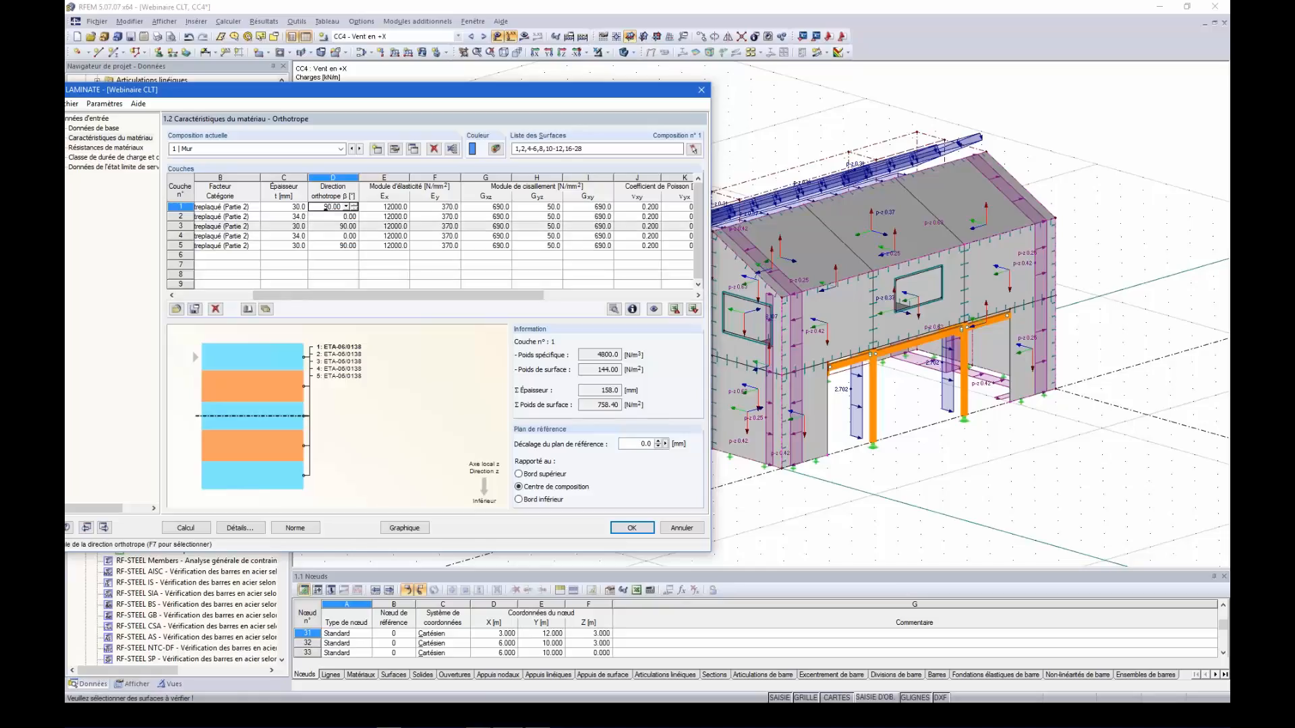
left_click(329, 217)
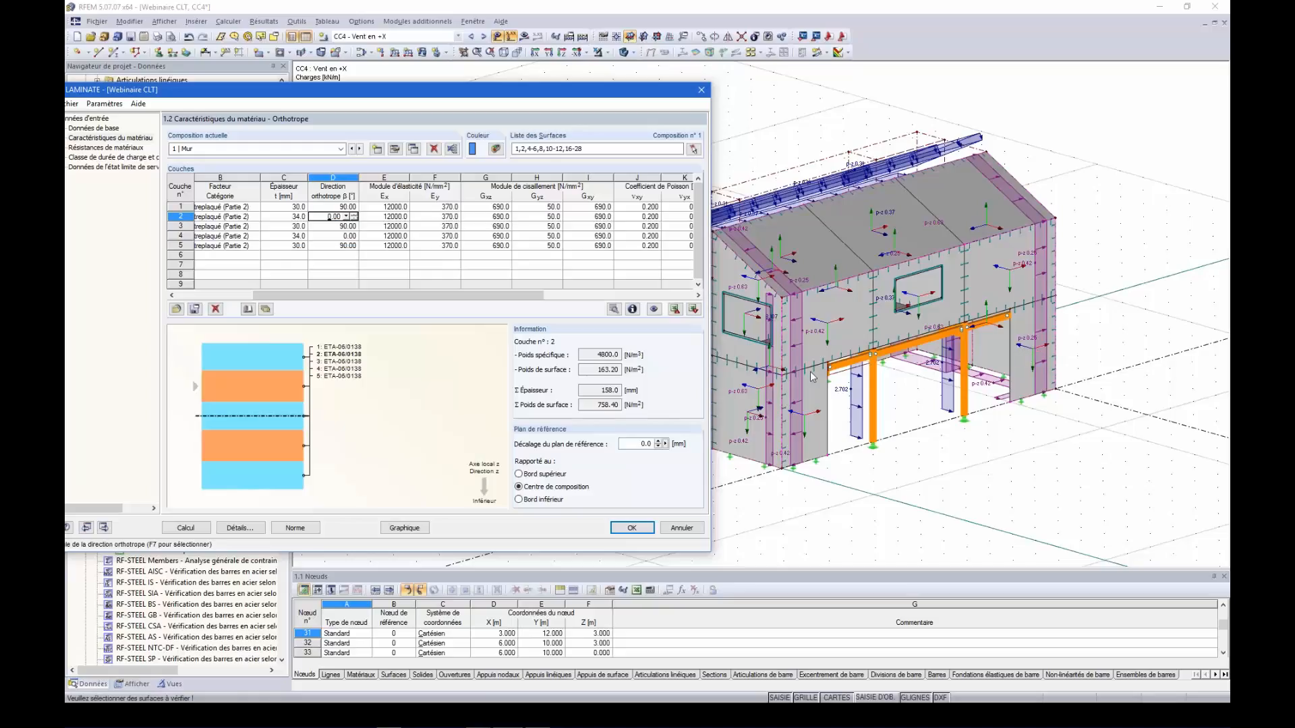
left_click_drag(405, 90, 482, 83)
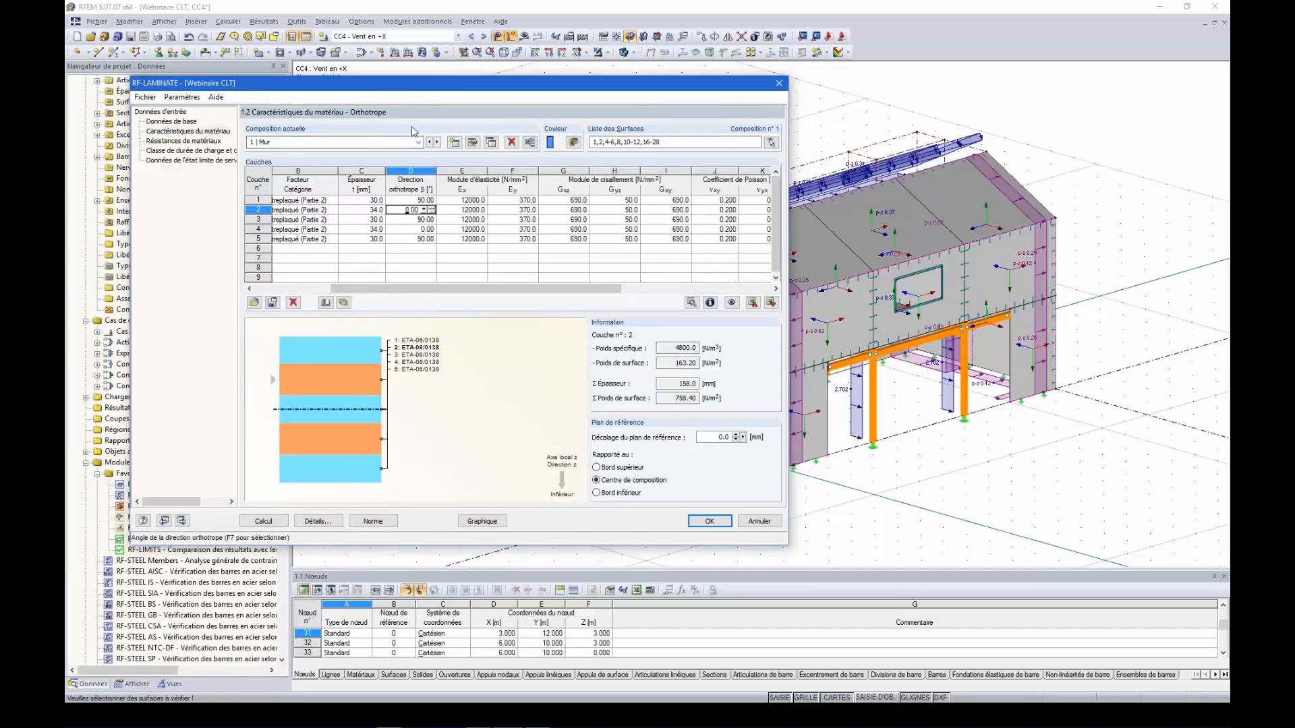
left_click_drag(480, 84, 559, 77)
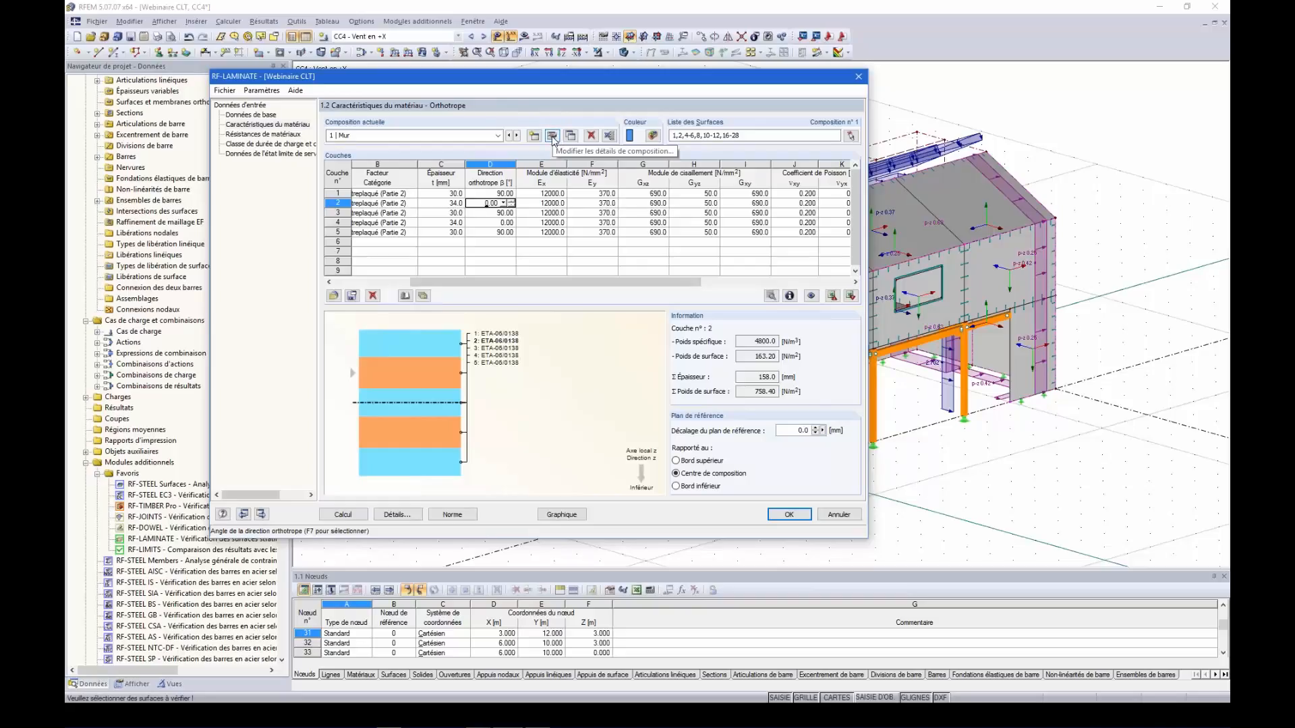
- Open the calculation details of the Mur composition and switch to the RF-LAMINATE presentation slide on ply coupling and edge gluing
left_click(552, 136)
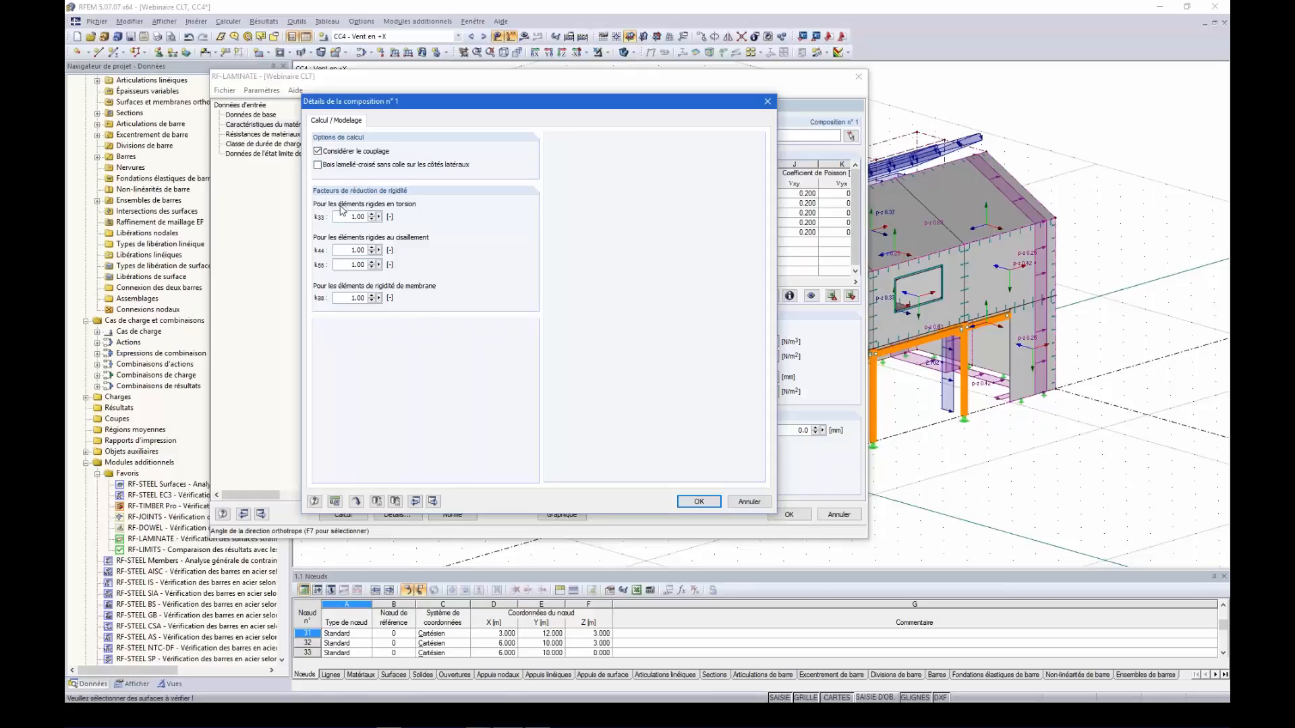
key("alt")
key("alt+Tab")
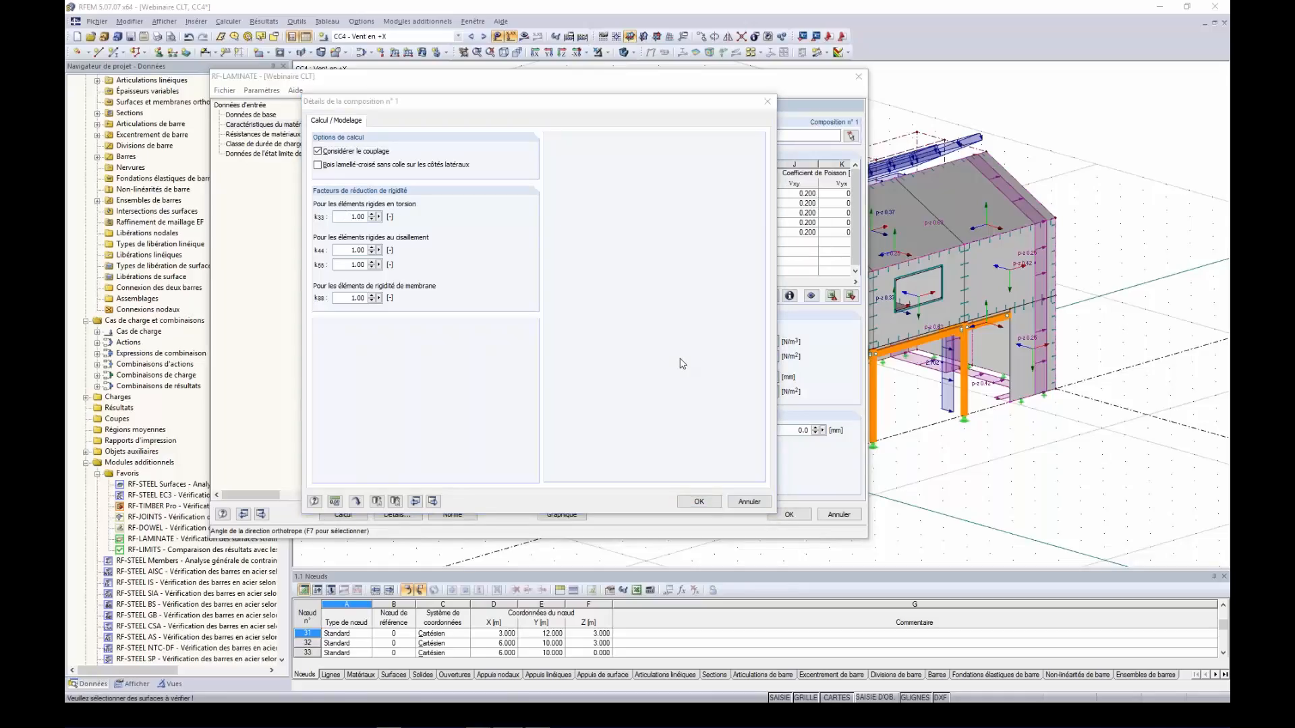
key("super+Tab")
left_click(872, 286)
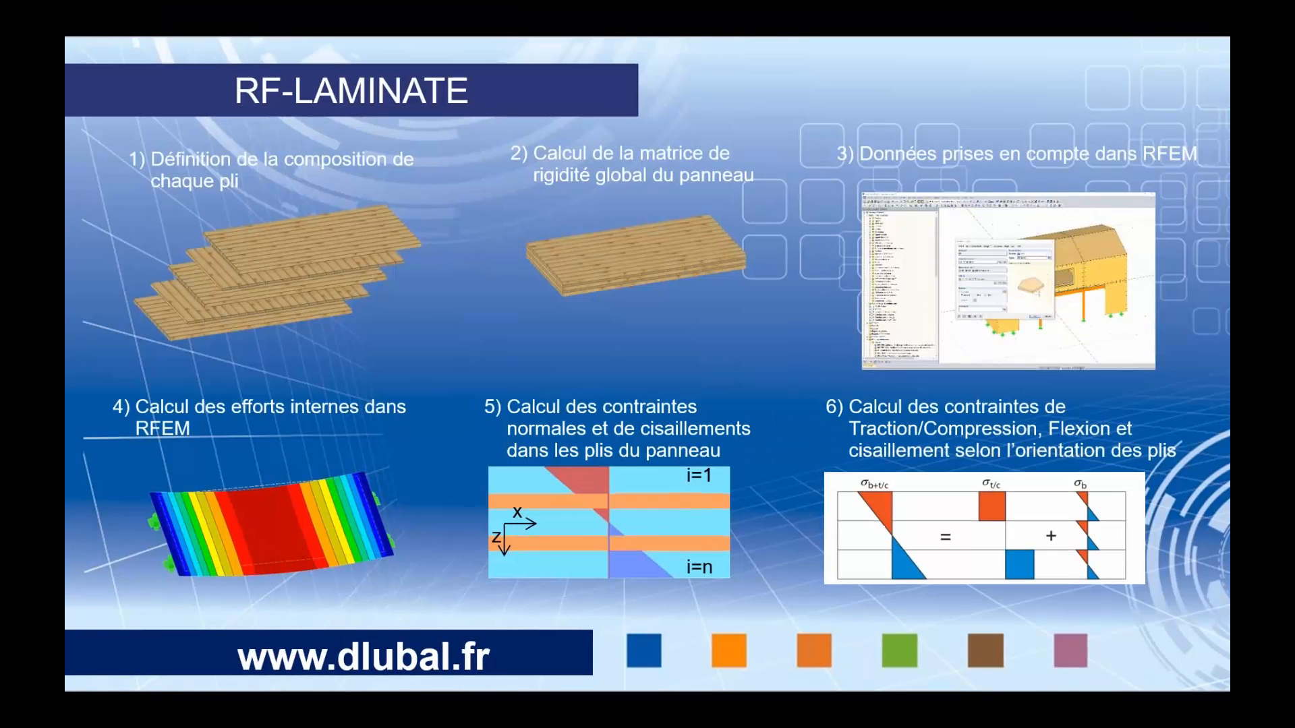
key("Right")
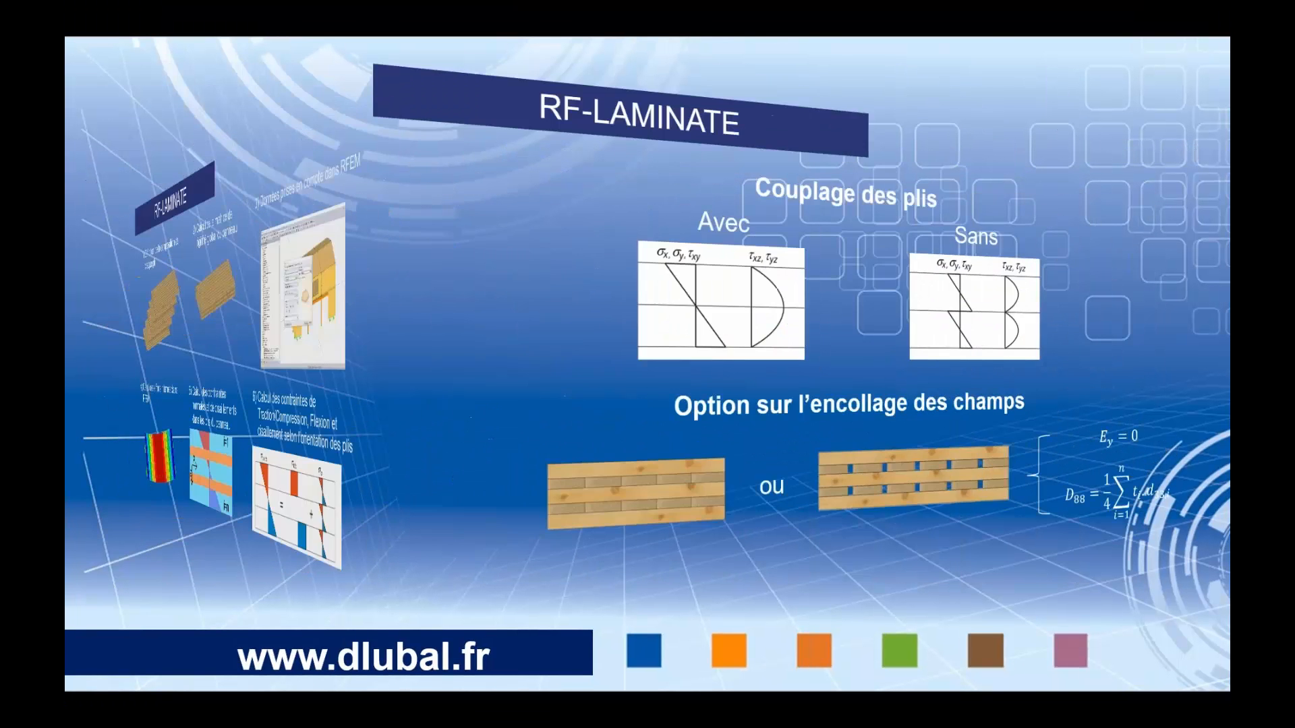
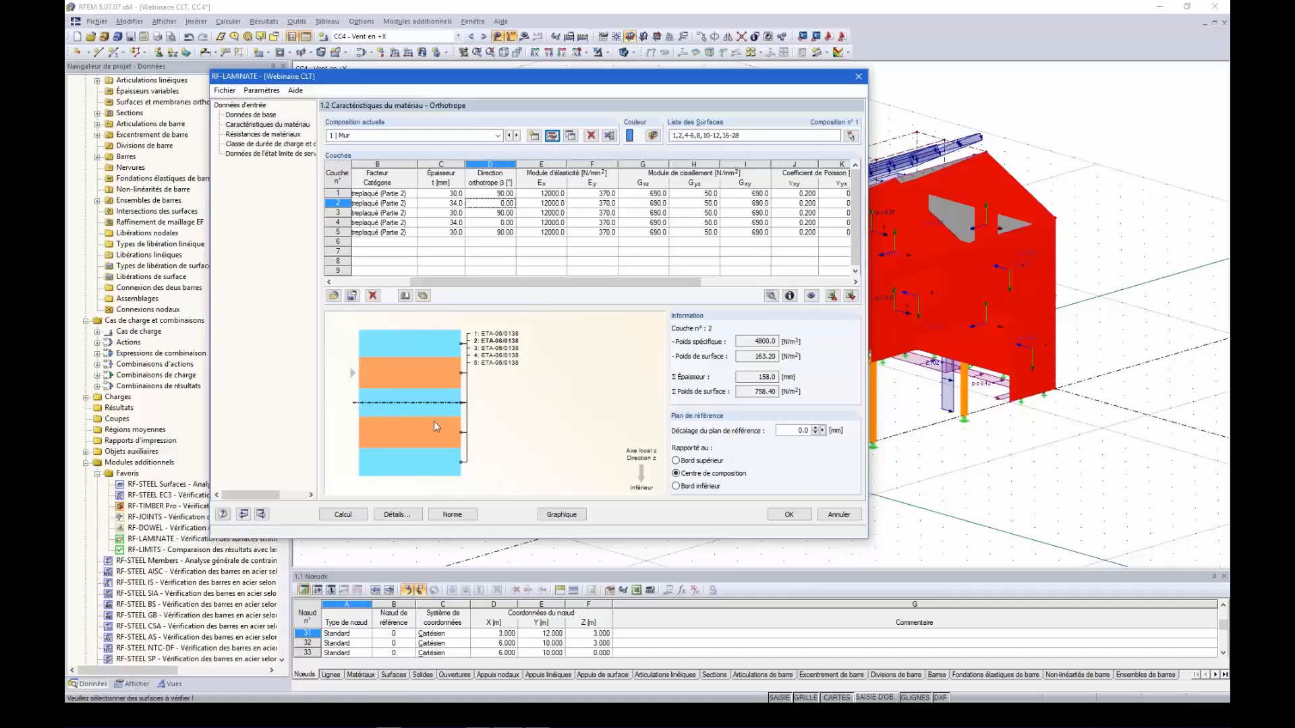
- Try the Mur reference plane at Bord supérieur and Bord inférieur, and return it to Centre de composition
left_click(676, 461)
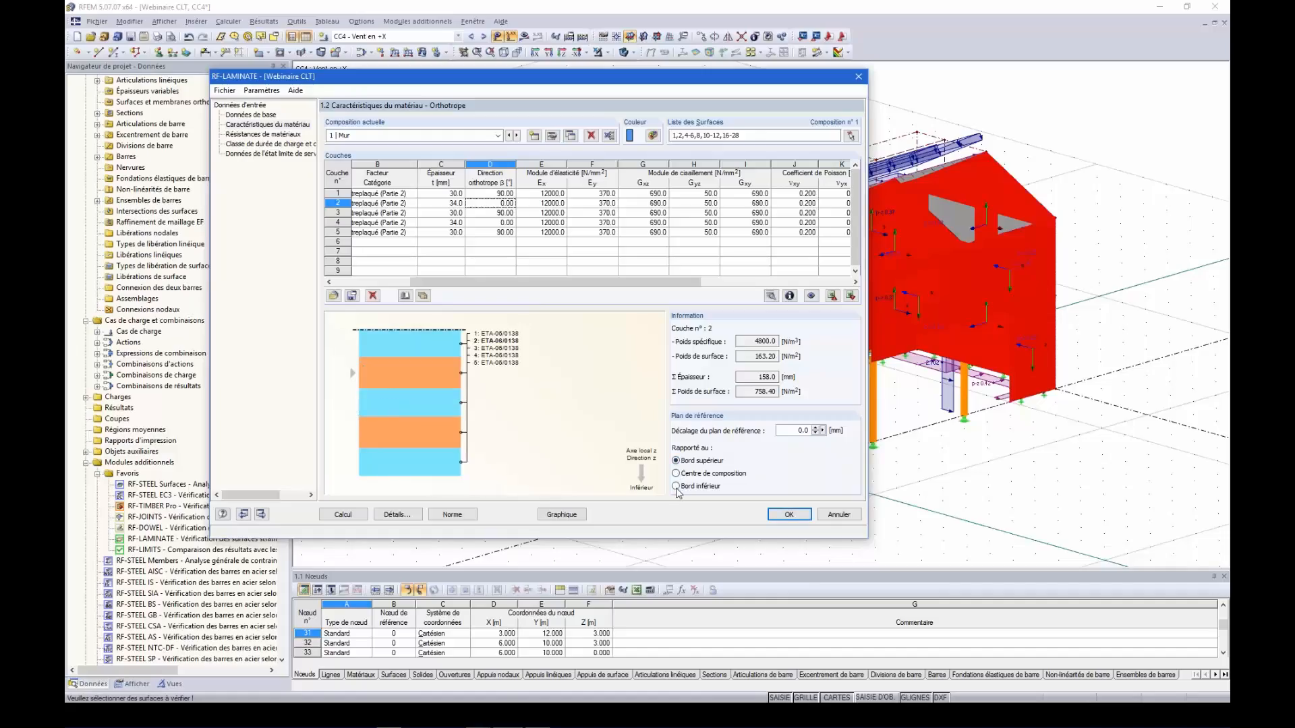
left_click(677, 488)
left_click(676, 475)
- Create a second, empty layer composition alongside Mur
left_click_drag(564, 282, 487, 282)
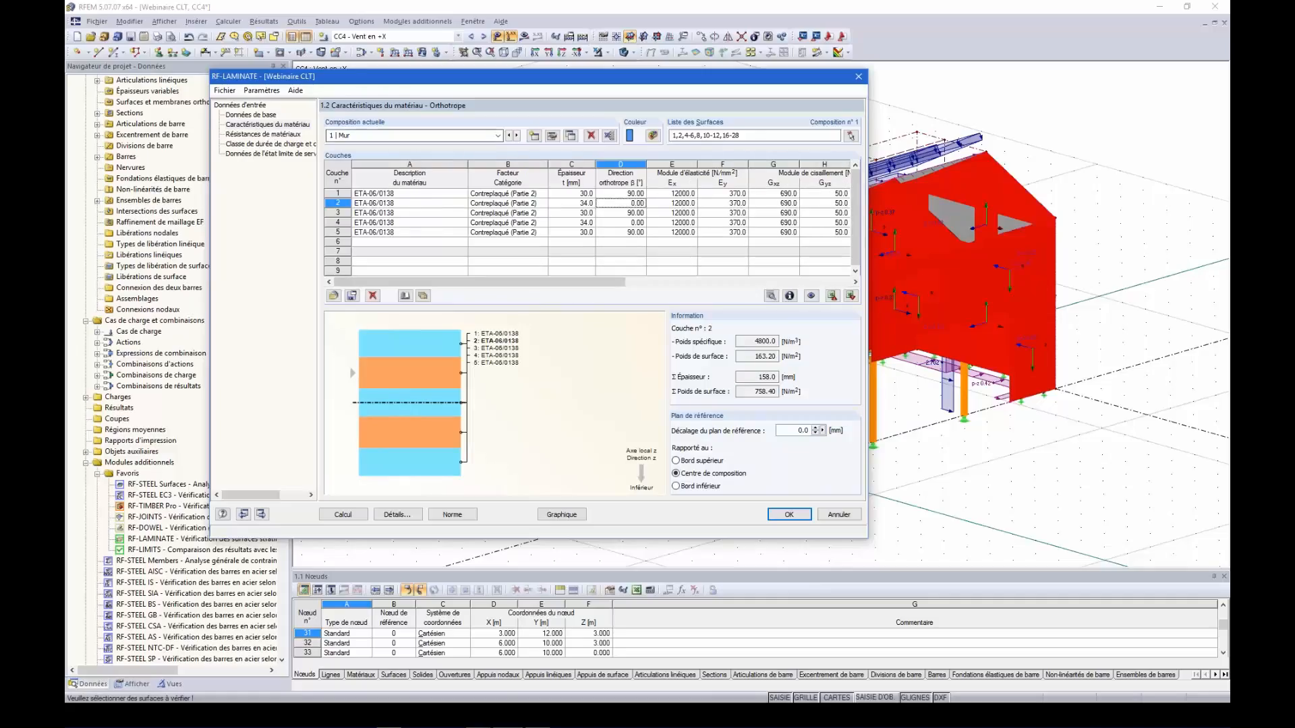
left_click(534, 136)
left_click(361, 196)
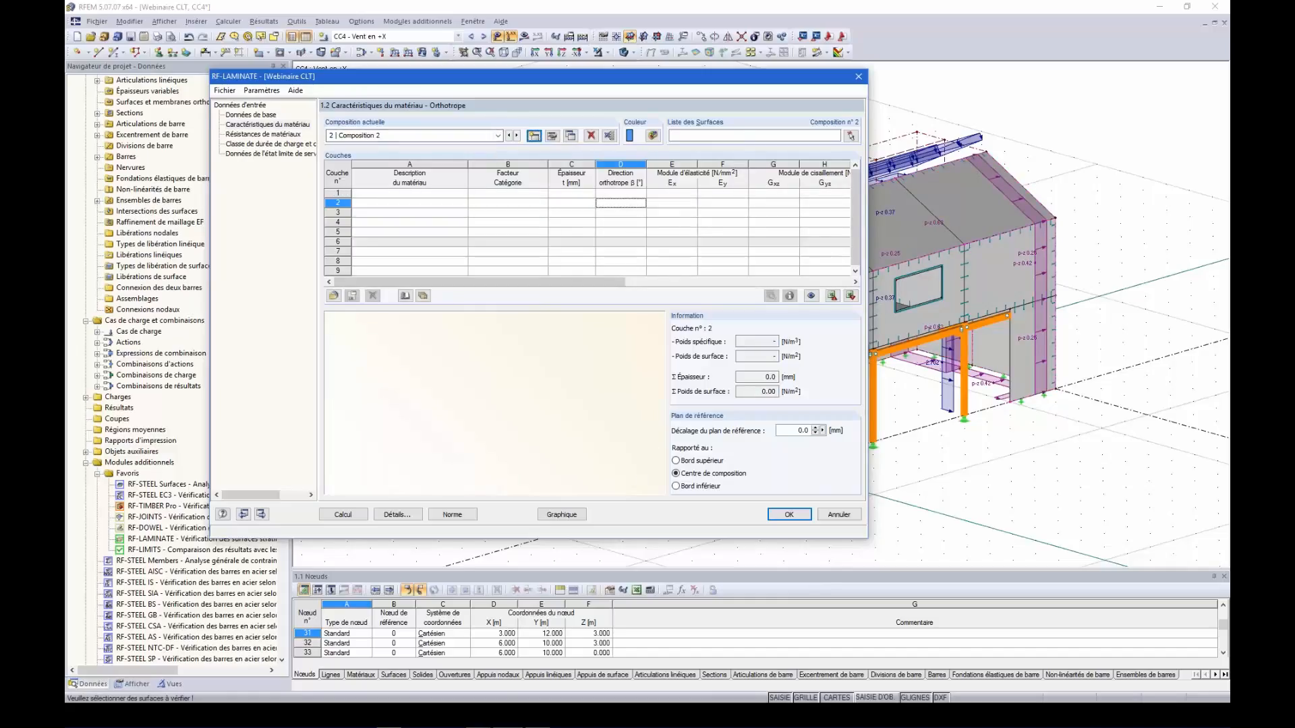
- Import the 182 mm KLH layer build-up of type Couche supérieure 0 - TL from the library into composition 2
left_click(423, 295)
left_click(439, 270)
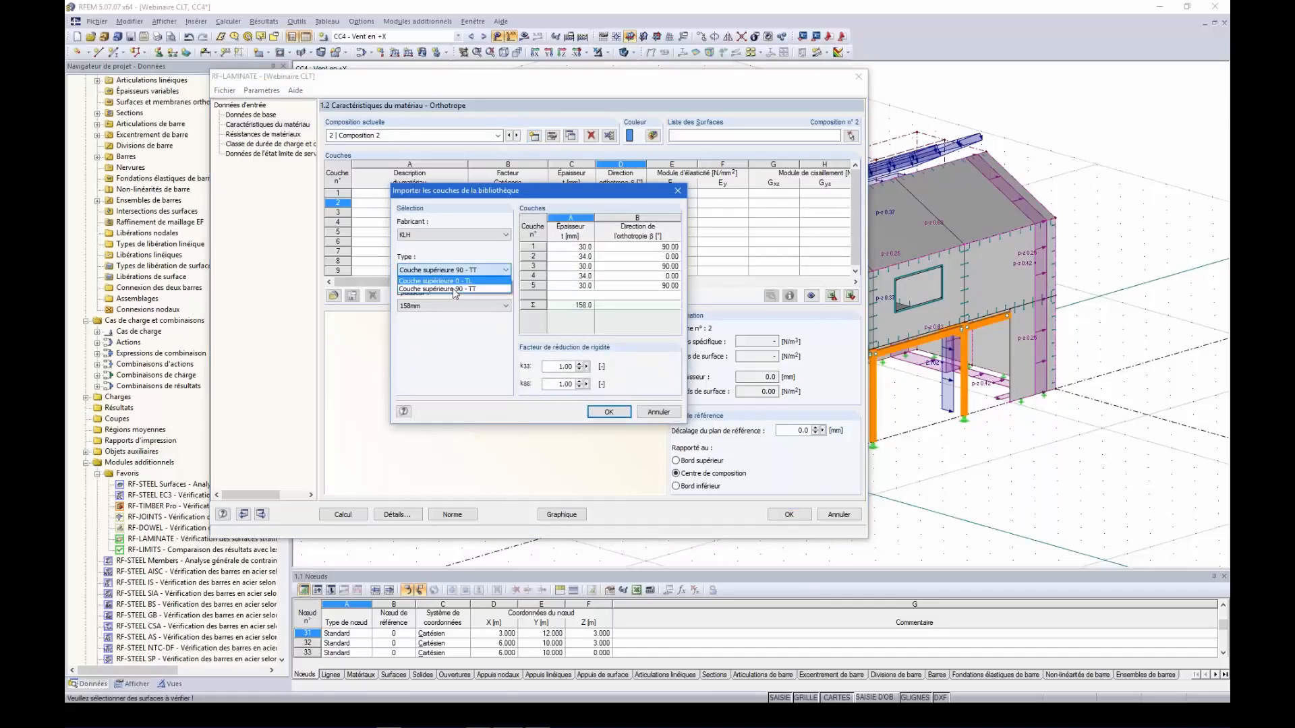
left_click(449, 279)
left_click(454, 303)
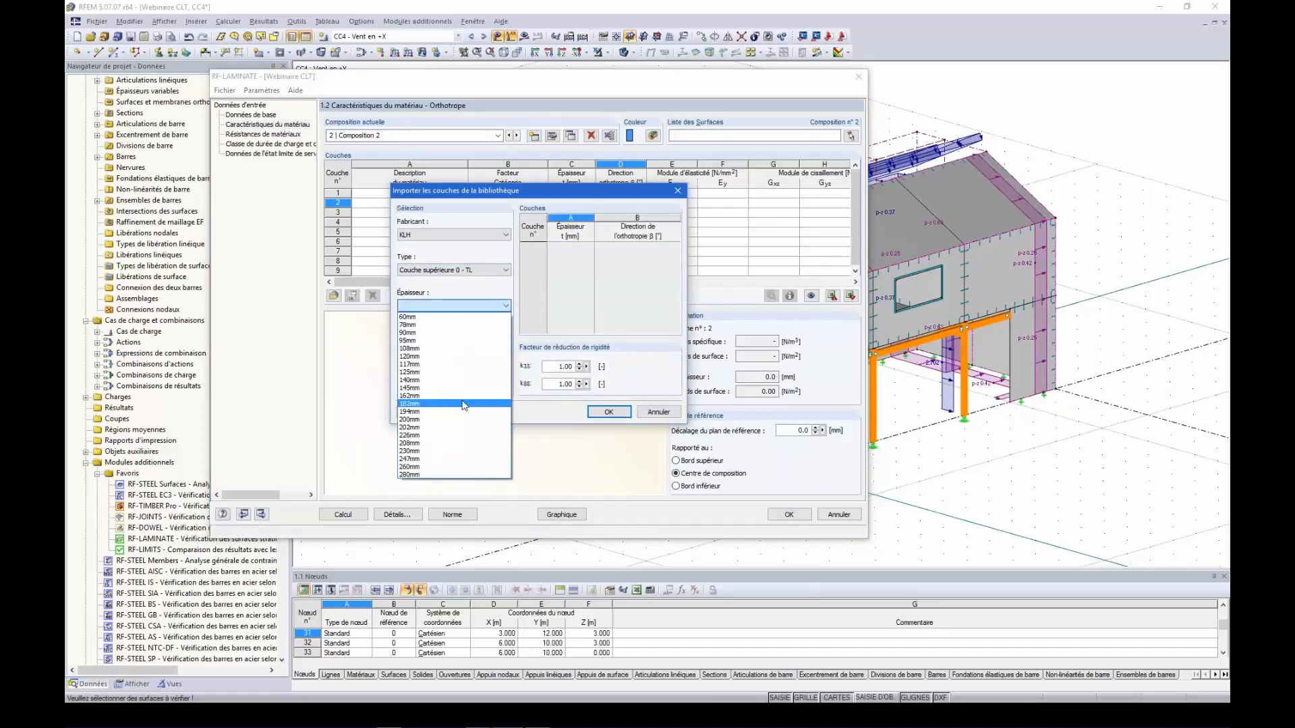
left_click(455, 403)
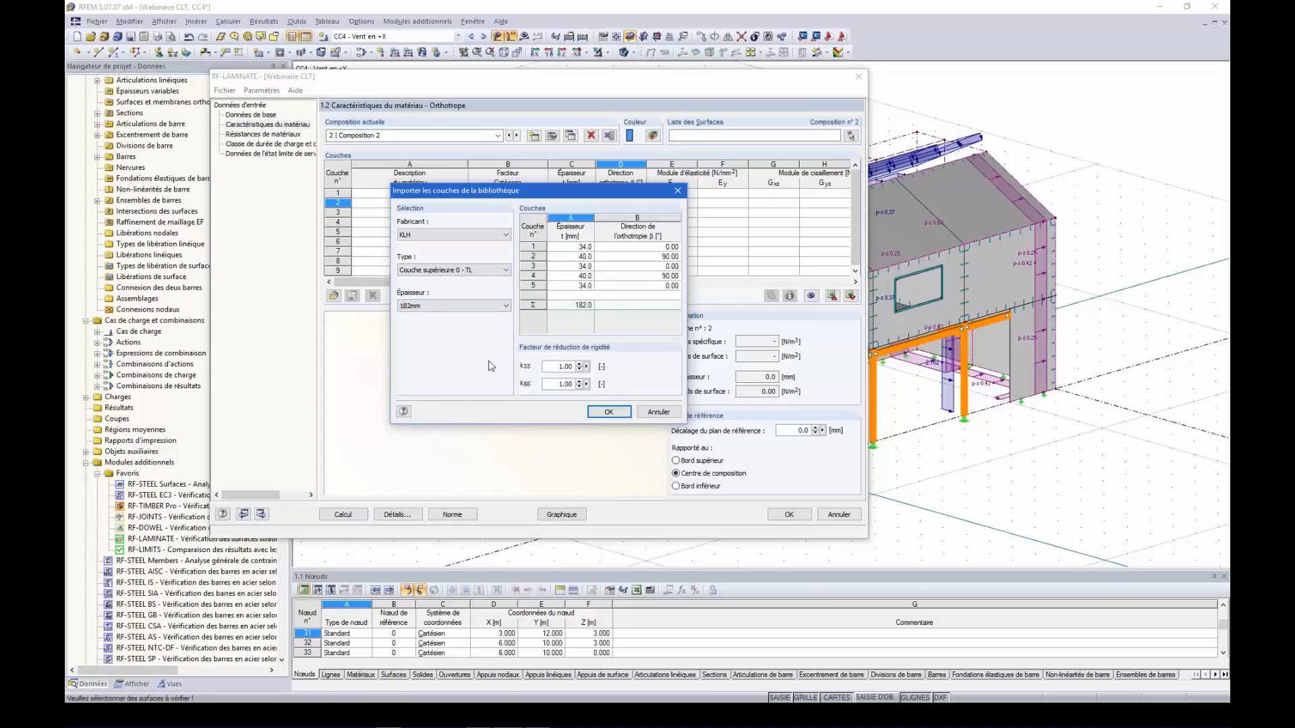
left_click(609, 413)
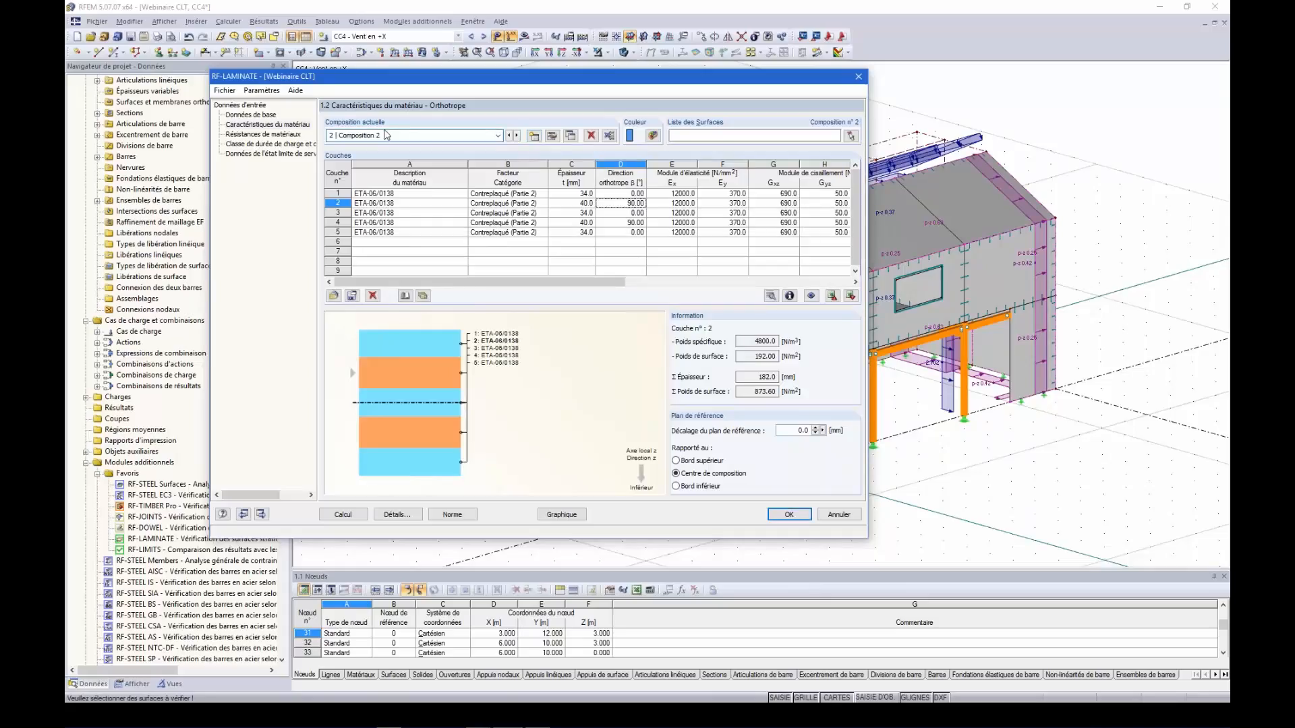
- Name composition 2 Plancher and assign it to floor surfaces 14 and 15
left_click_drag(378, 136, 340, 136)
type("Pla,")
left_click(851, 136)
middle_click_drag(944, 457, 776, 256, "ctrl")
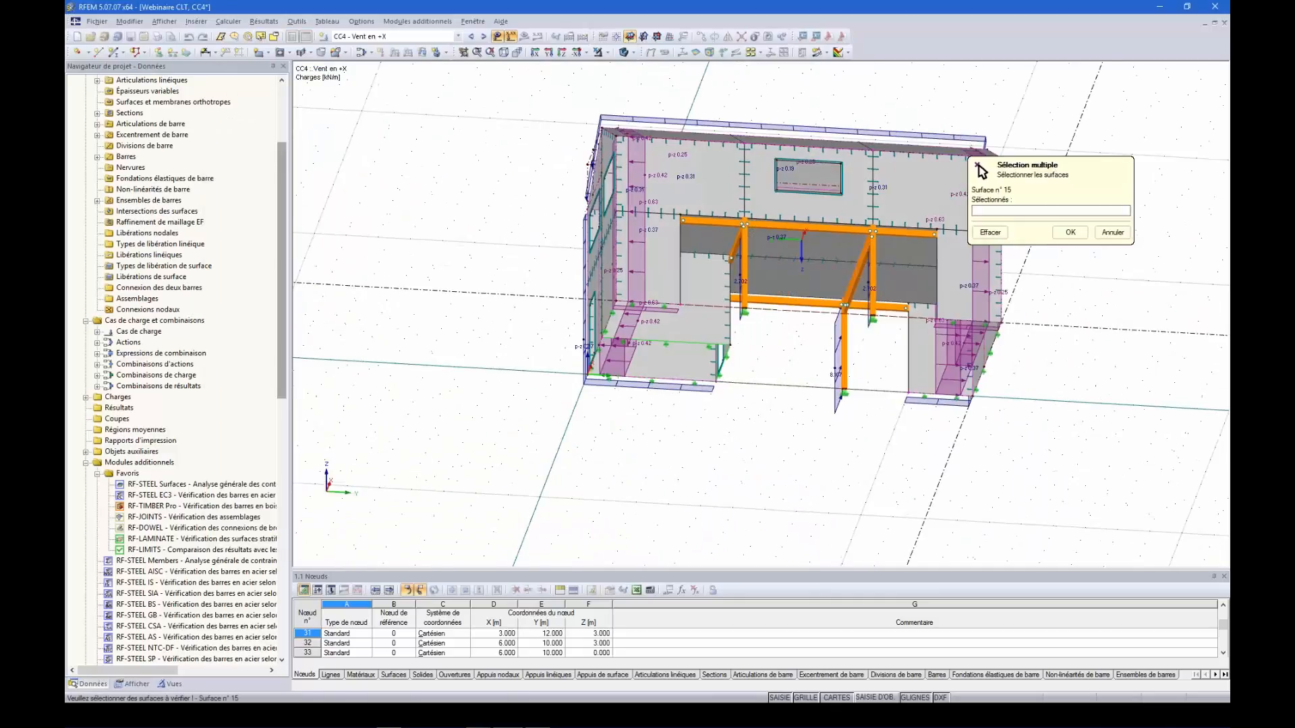
left_click(782, 250)
left_click(1070, 232)
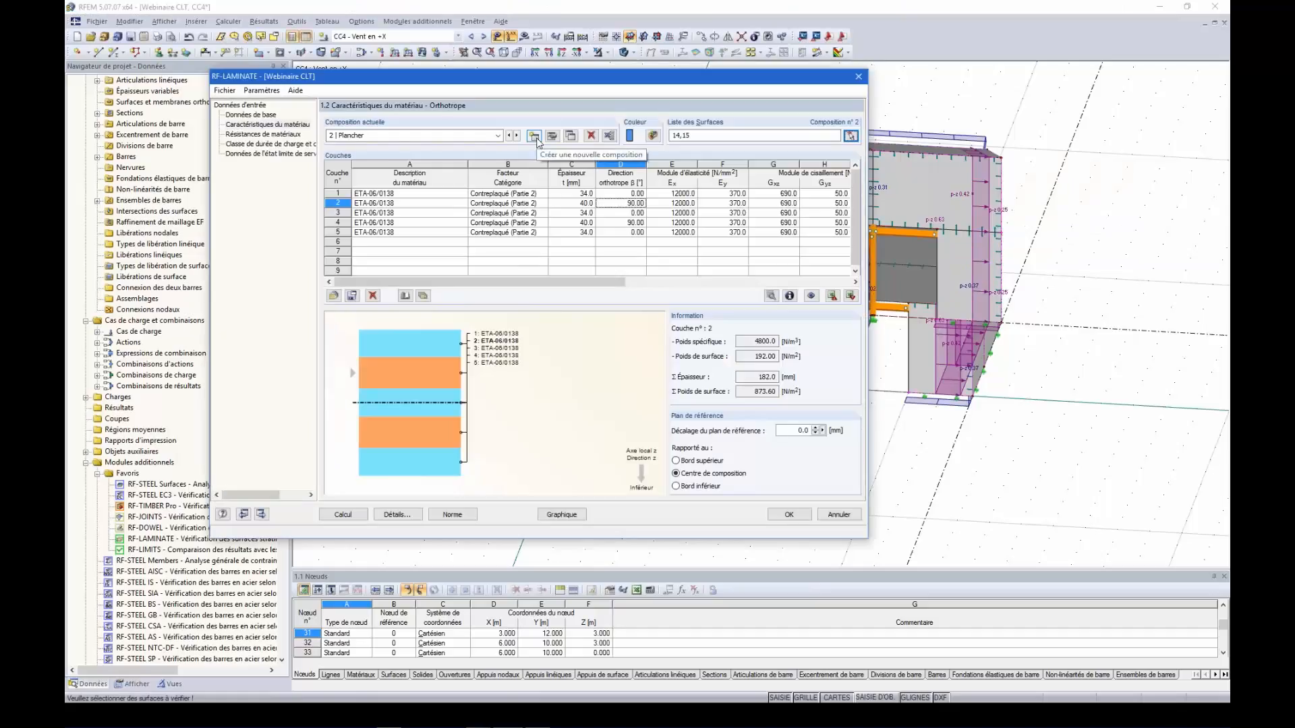
- Create a third layer composition and name it Toiture
left_click(533, 135)
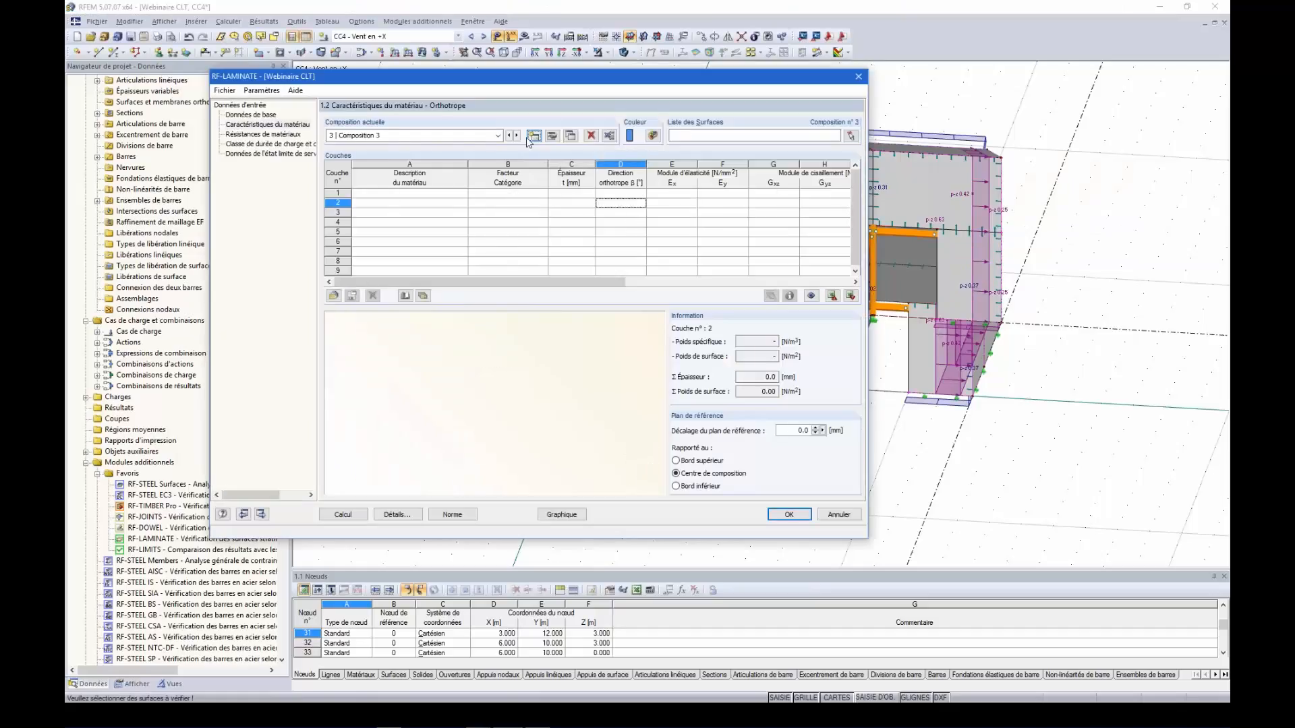
left_click(443, 135)
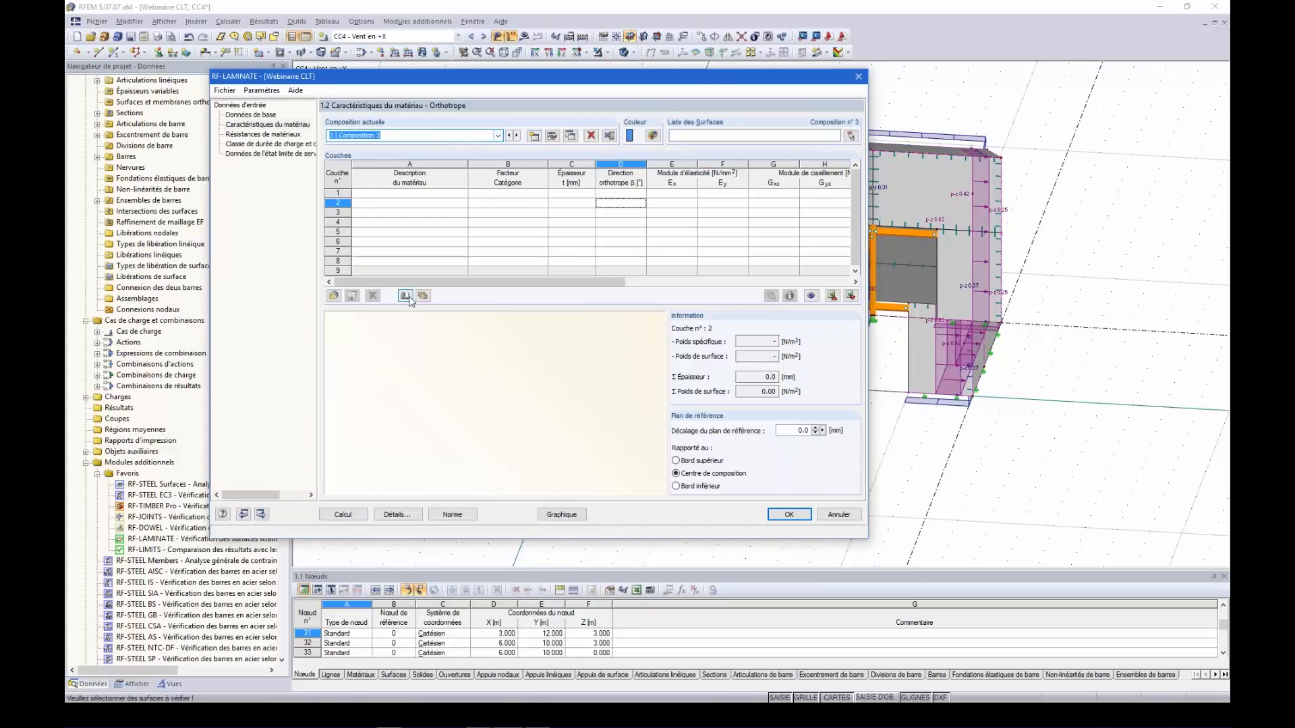
left_click_drag(385, 133, 337, 135)
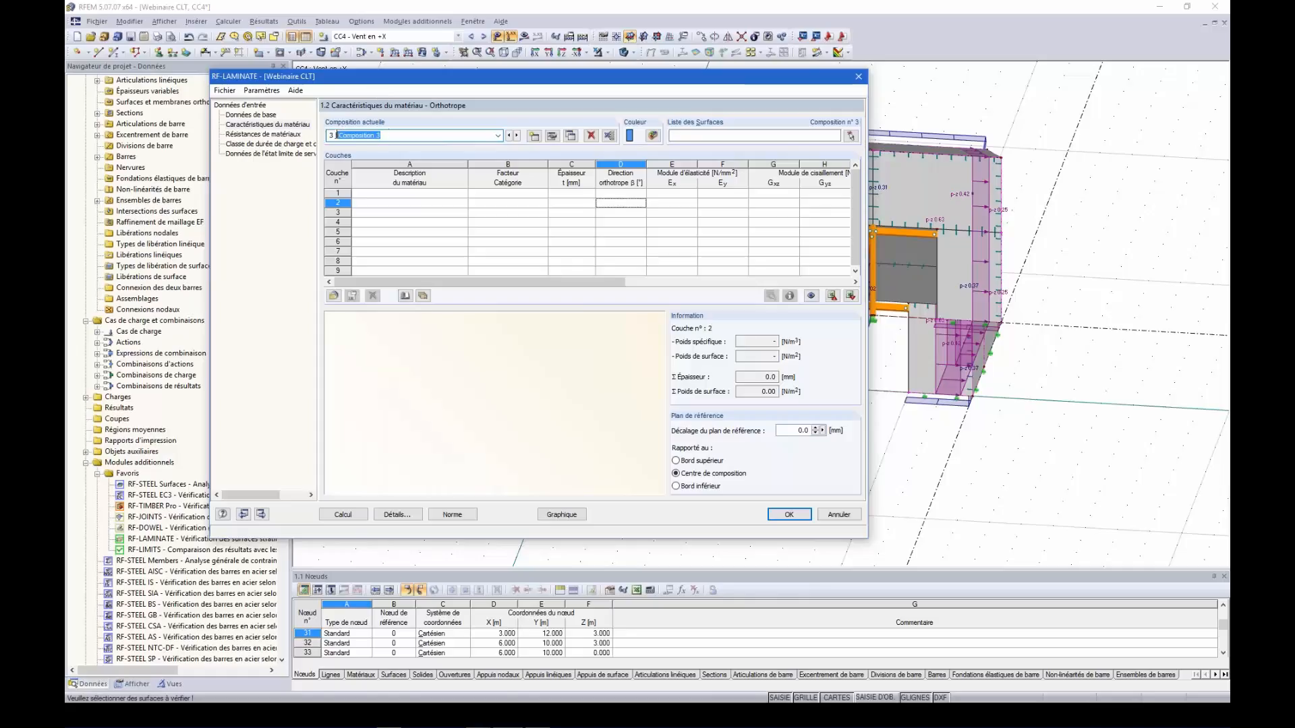
type("Toiture")
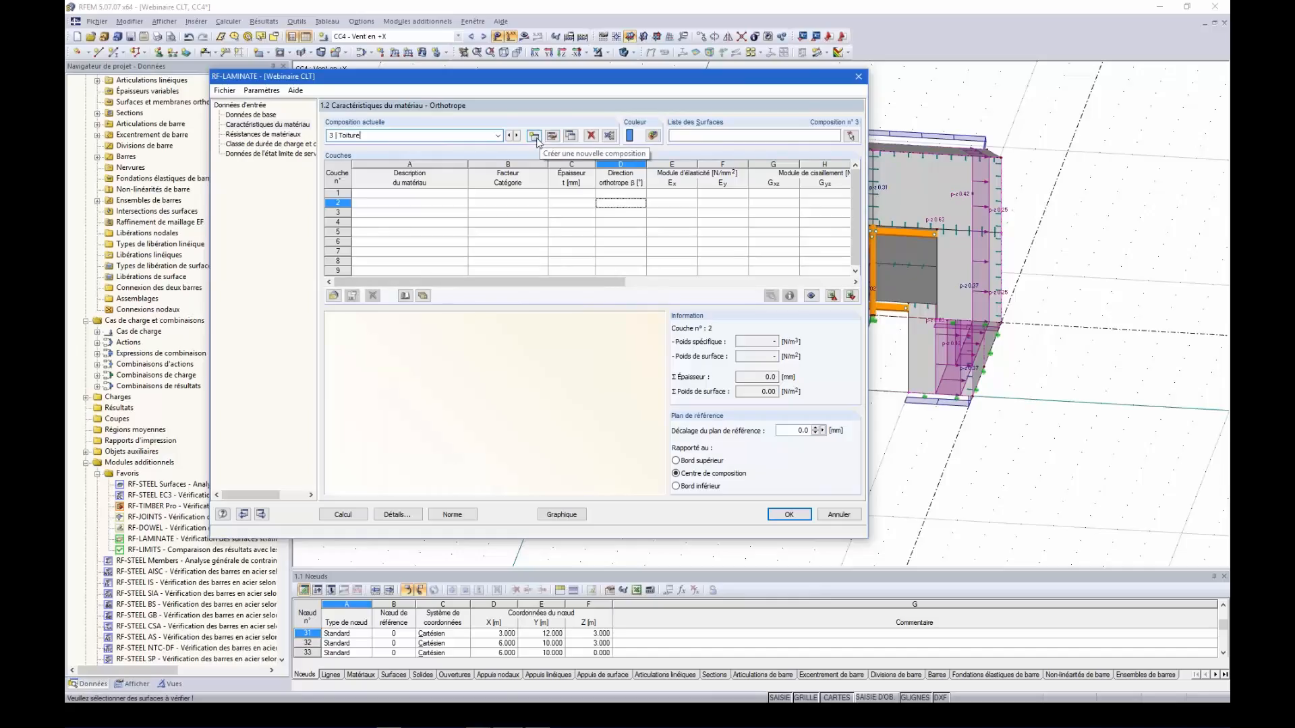
- Import the 78 mm KLH layer build-up of type Couche supérieure 0 - TL from the library into the Toiture composition
left_click(421, 295)
left_click(474, 305)
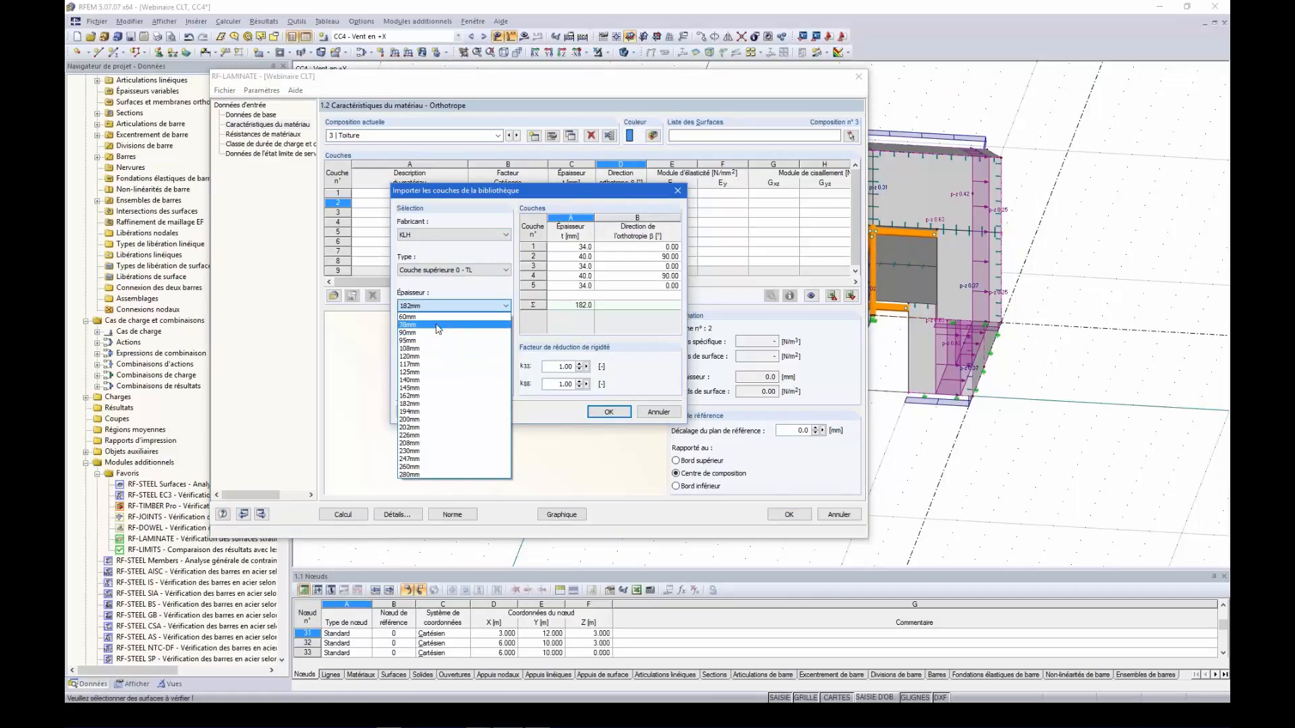
left_click(445, 324)
left_click(608, 412)
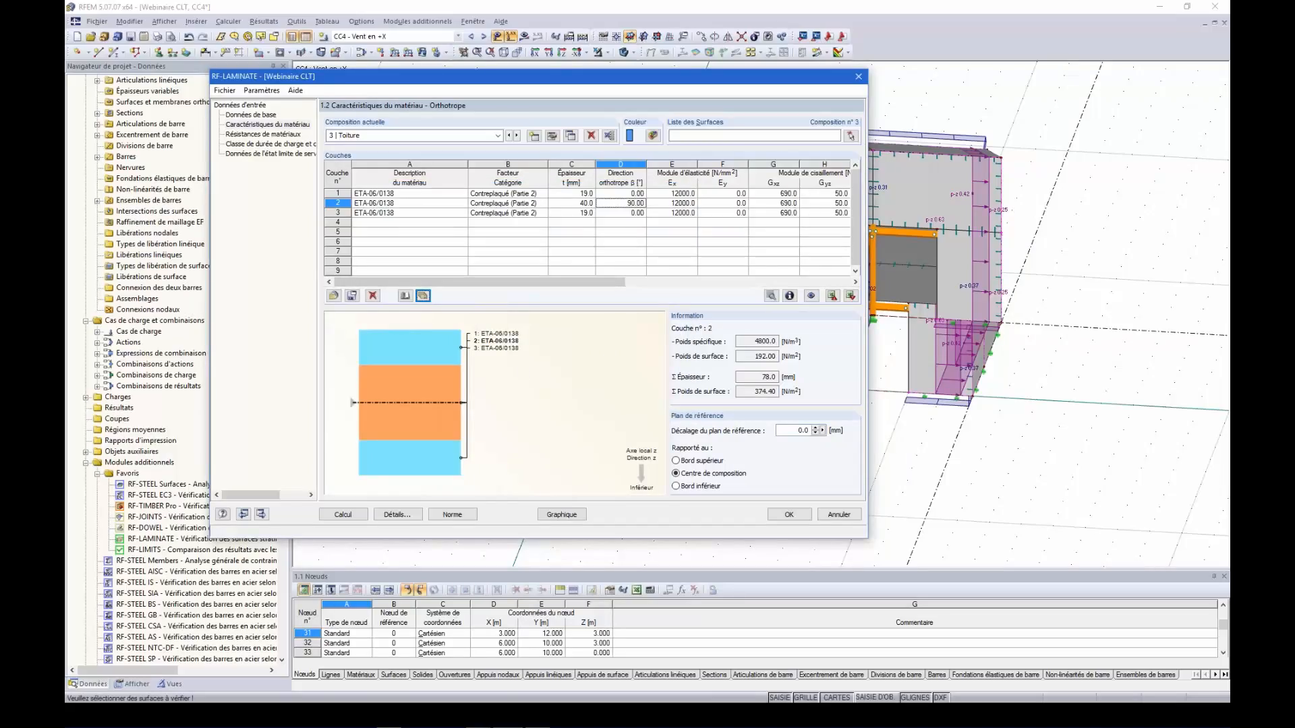
- Compare the orthotropic directions β of the Plancher layers with the local axes shown on the floor surfaces
left_click(511, 135)
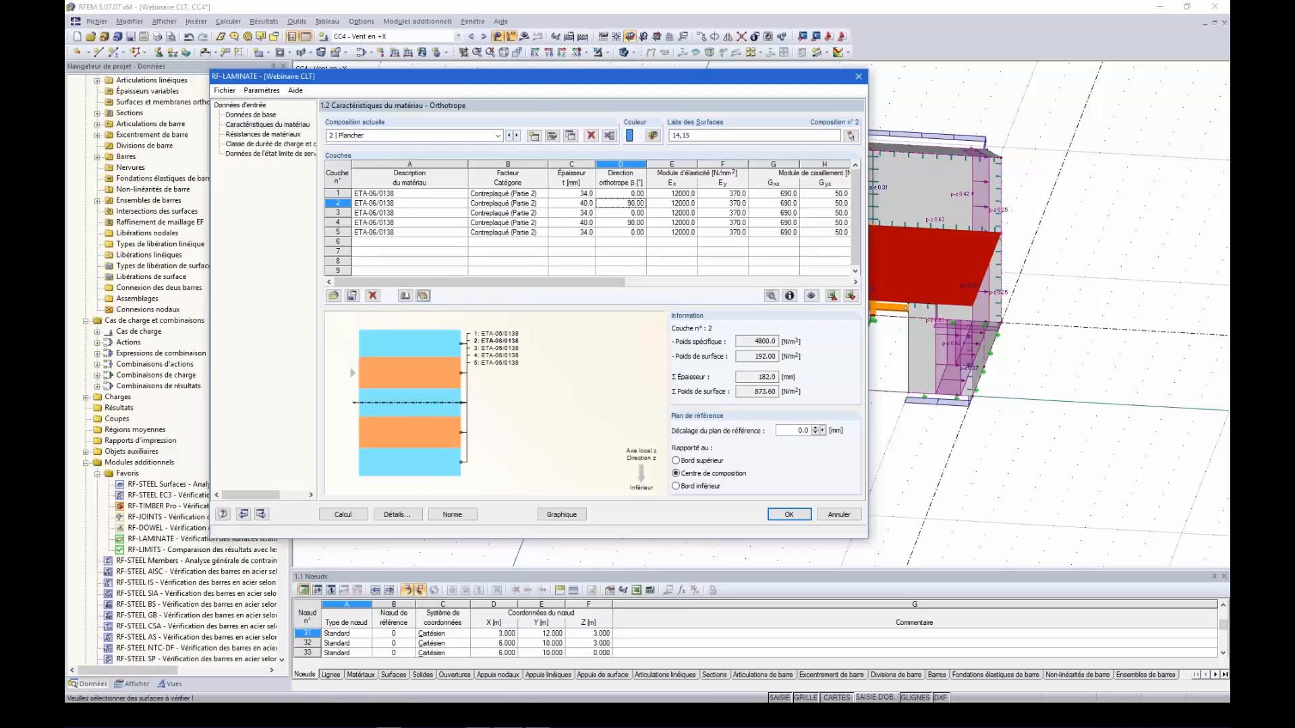
left_click_drag(580, 77, 398, 80)
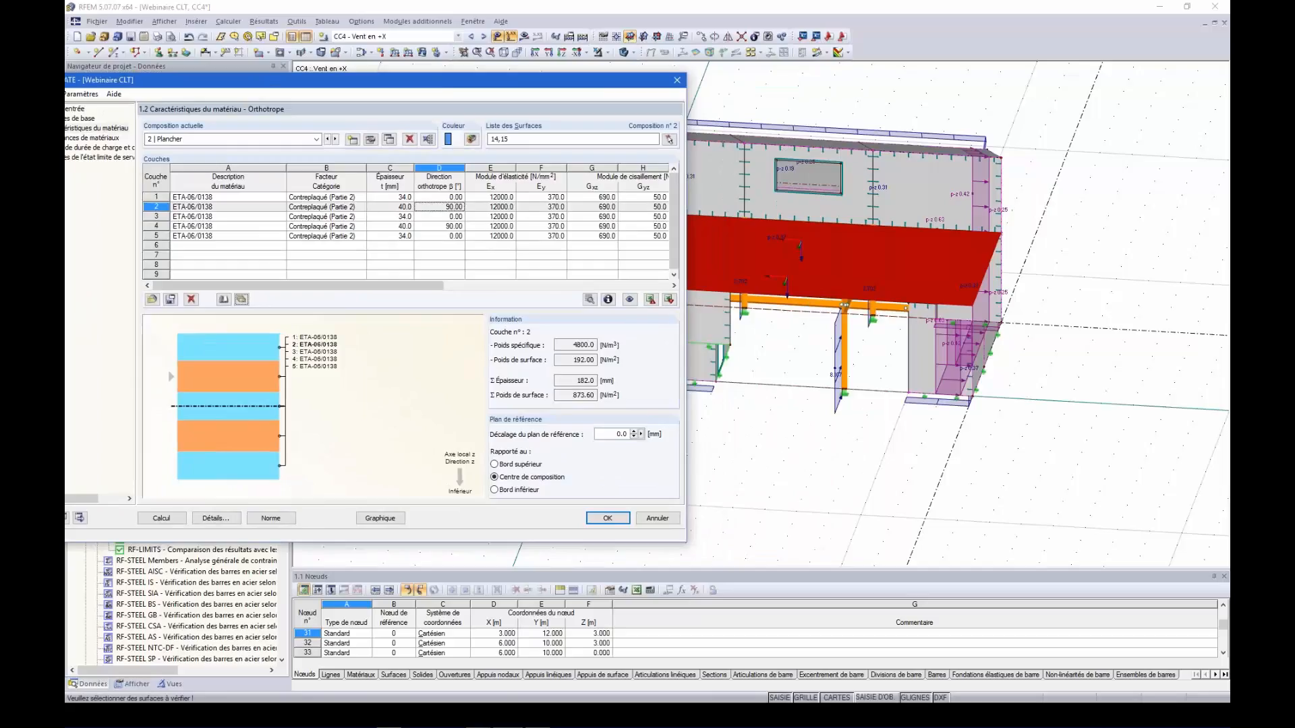
key("Up")
key("Down")
key("Down")
key("Down")
key("Down")
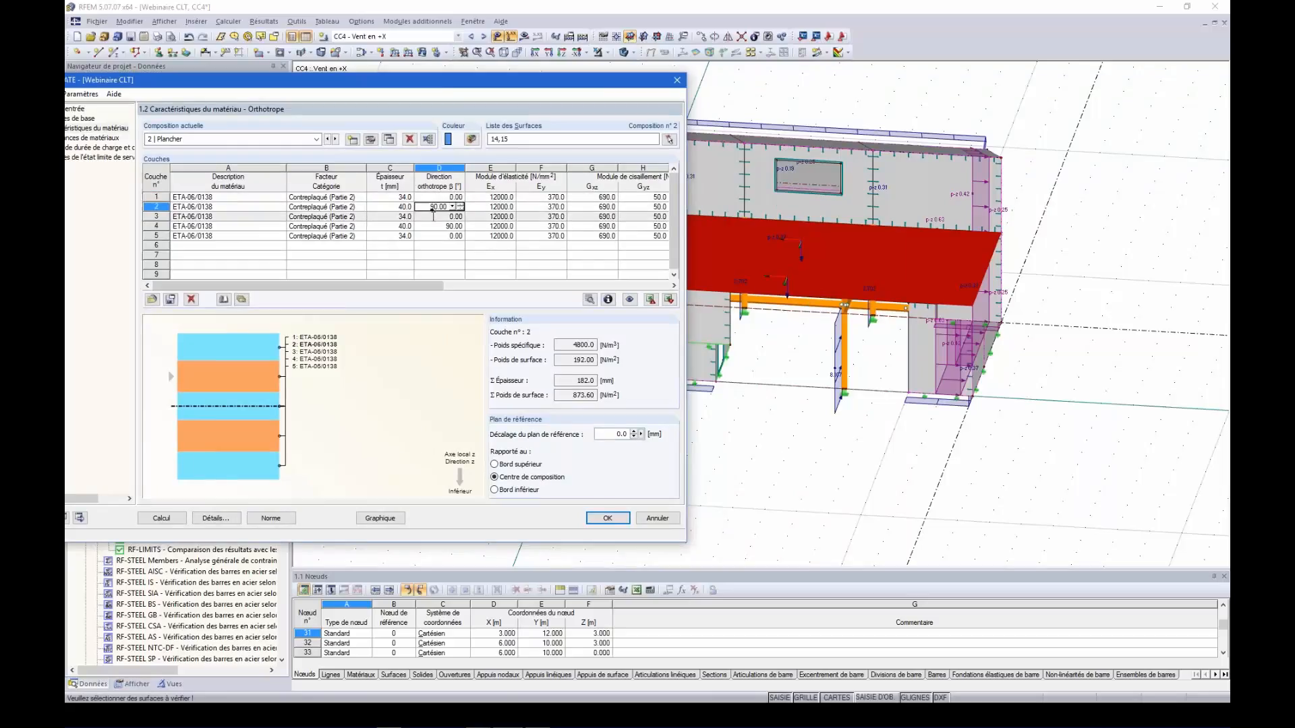
key("Up")
key("Up")
key("Up")
key("Up")
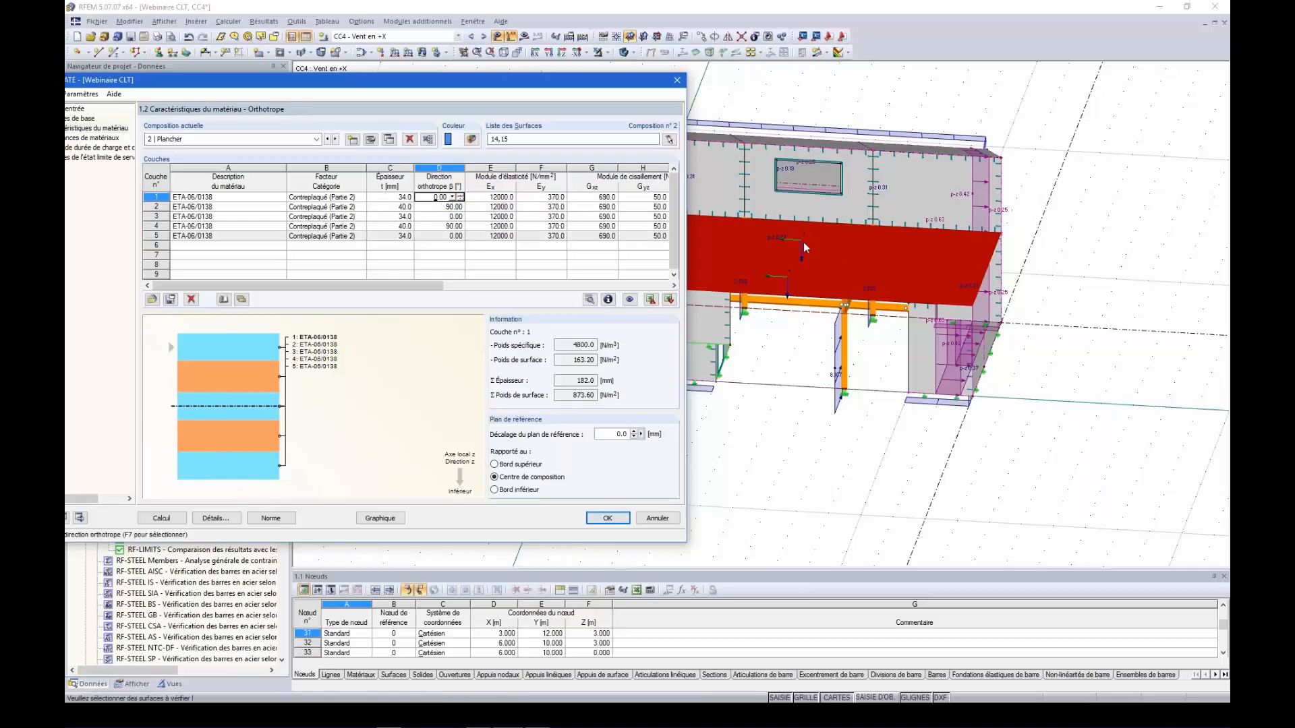
- Assign floor surfaces 14 and 15 to the first row of the serviceability limit state data
left_click(603, 520)
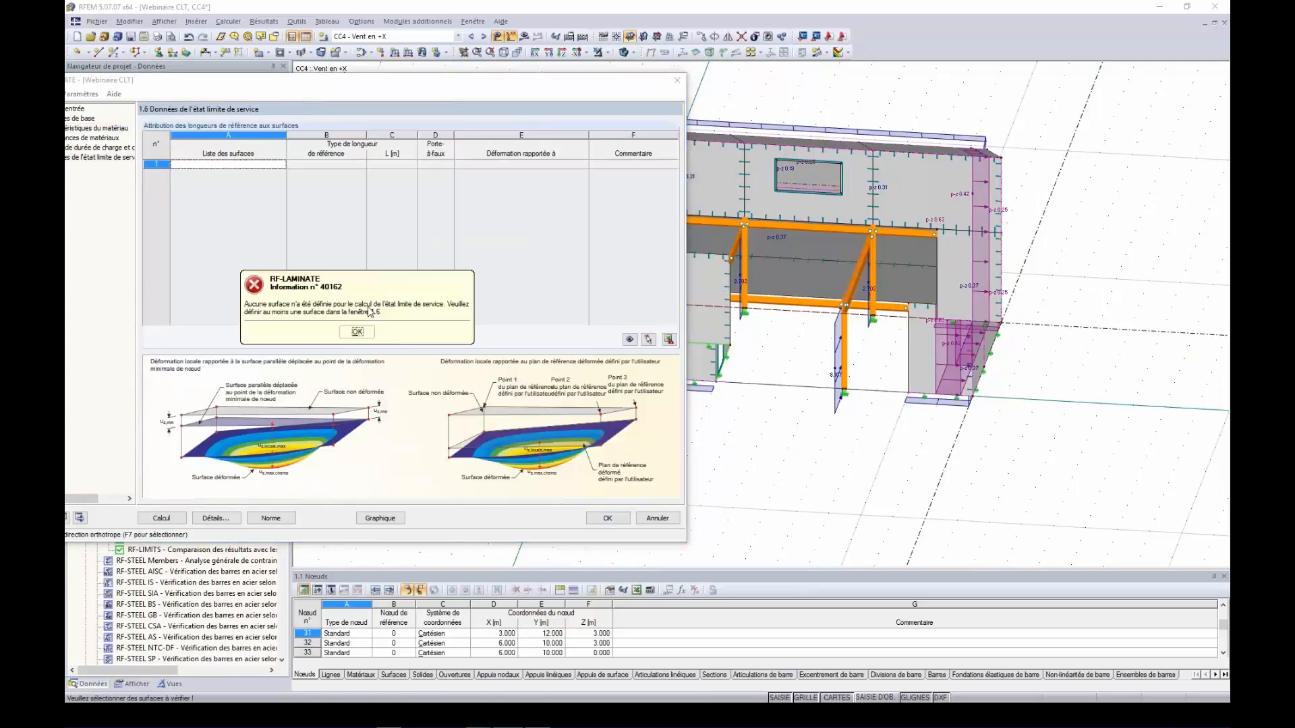
left_click(357, 331)
left_click_drag(332, 85, 654, 97)
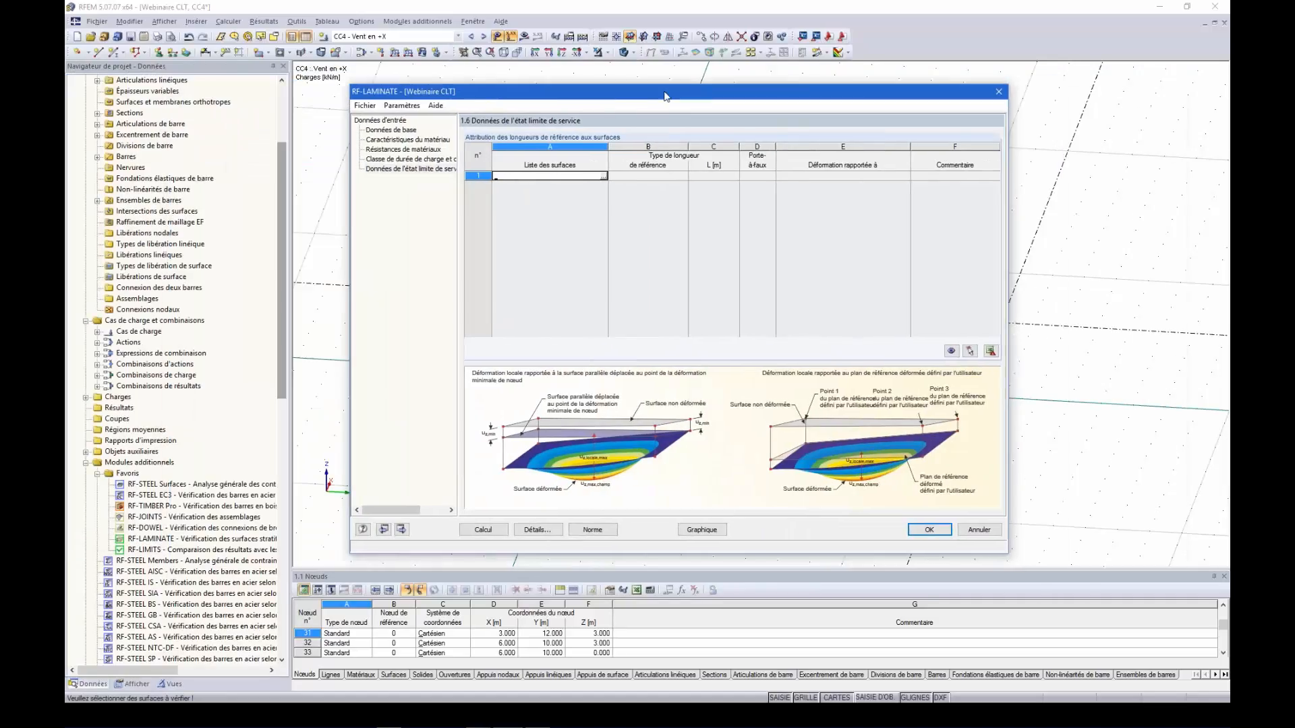
left_click(605, 177)
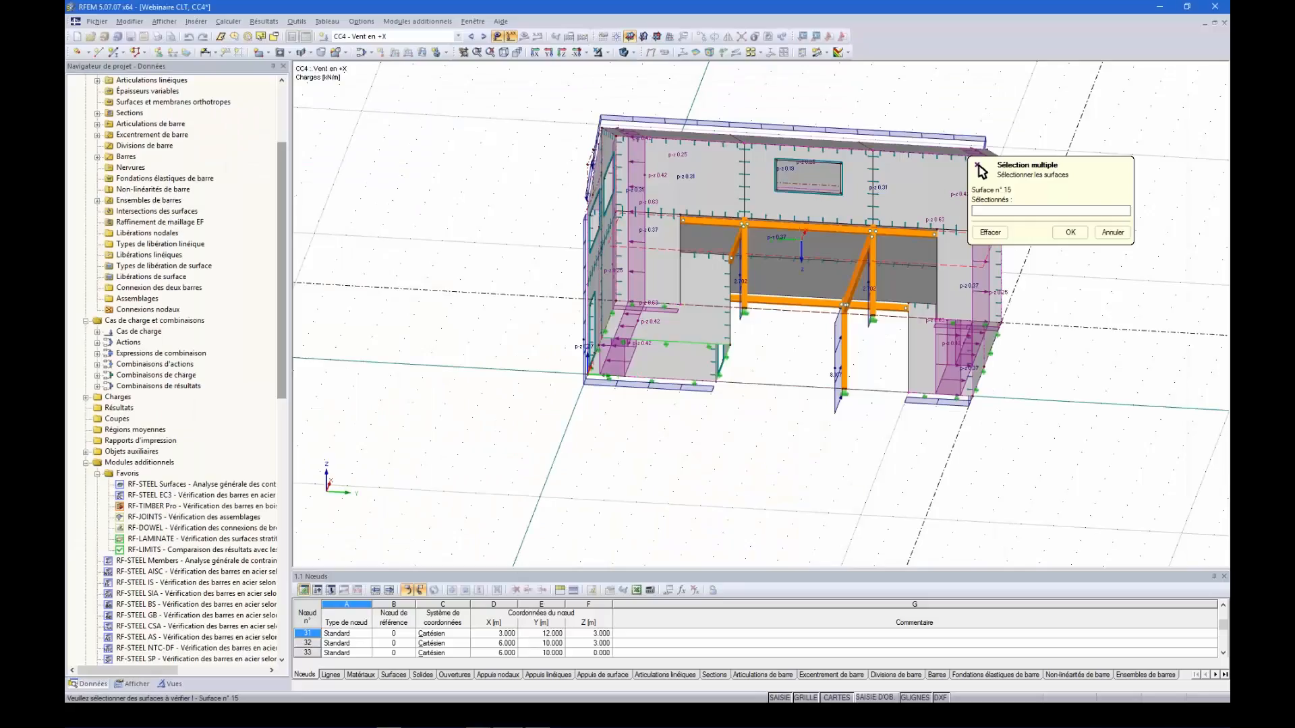
left_click(834, 253)
left_click(827, 283)
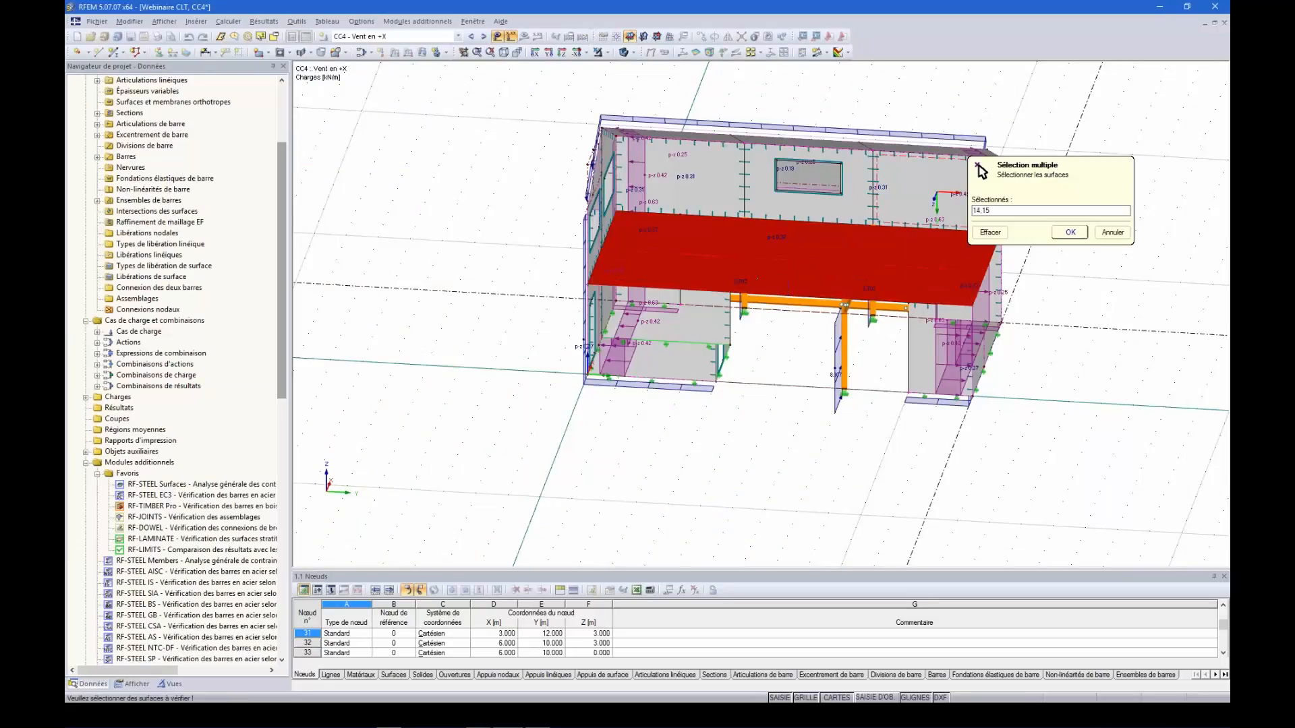
left_click(1072, 233)
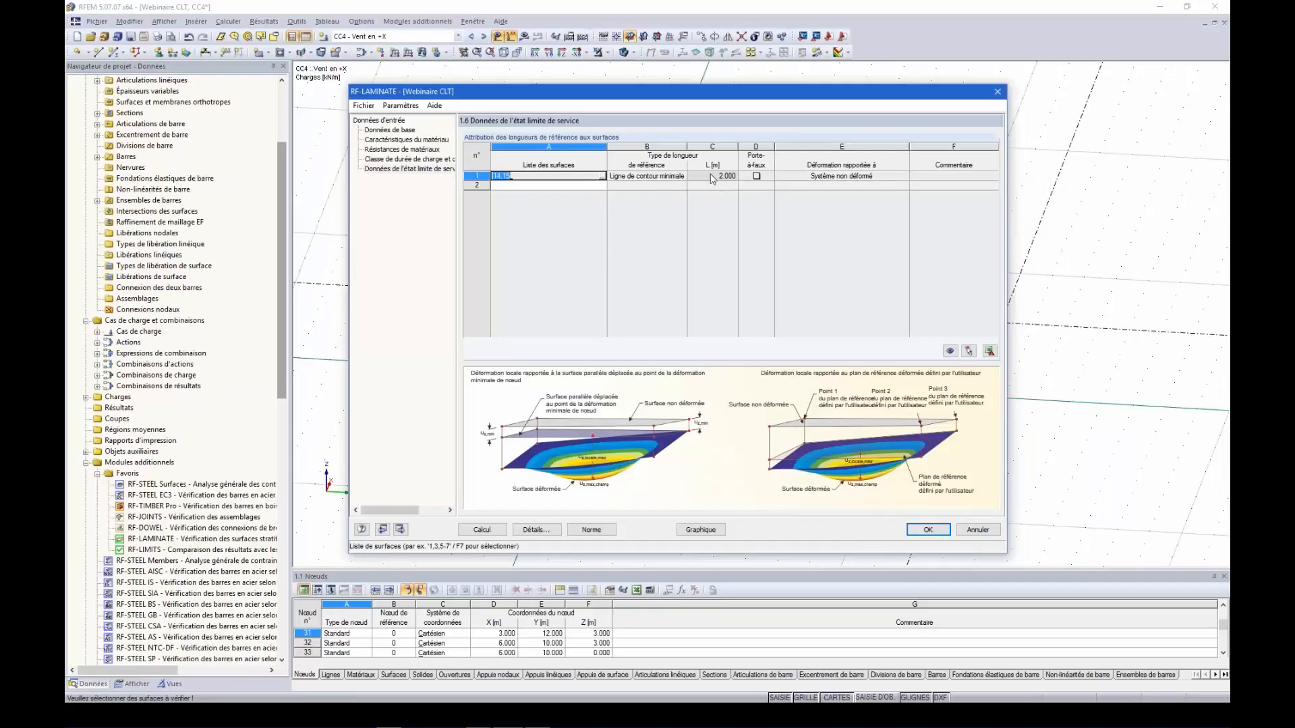
- Set the floor surfaces' reference length type to Défini par l'utilisateur with a length of 4 m, and try to accept the module input
left_click(678, 176)
left_click(682, 175)
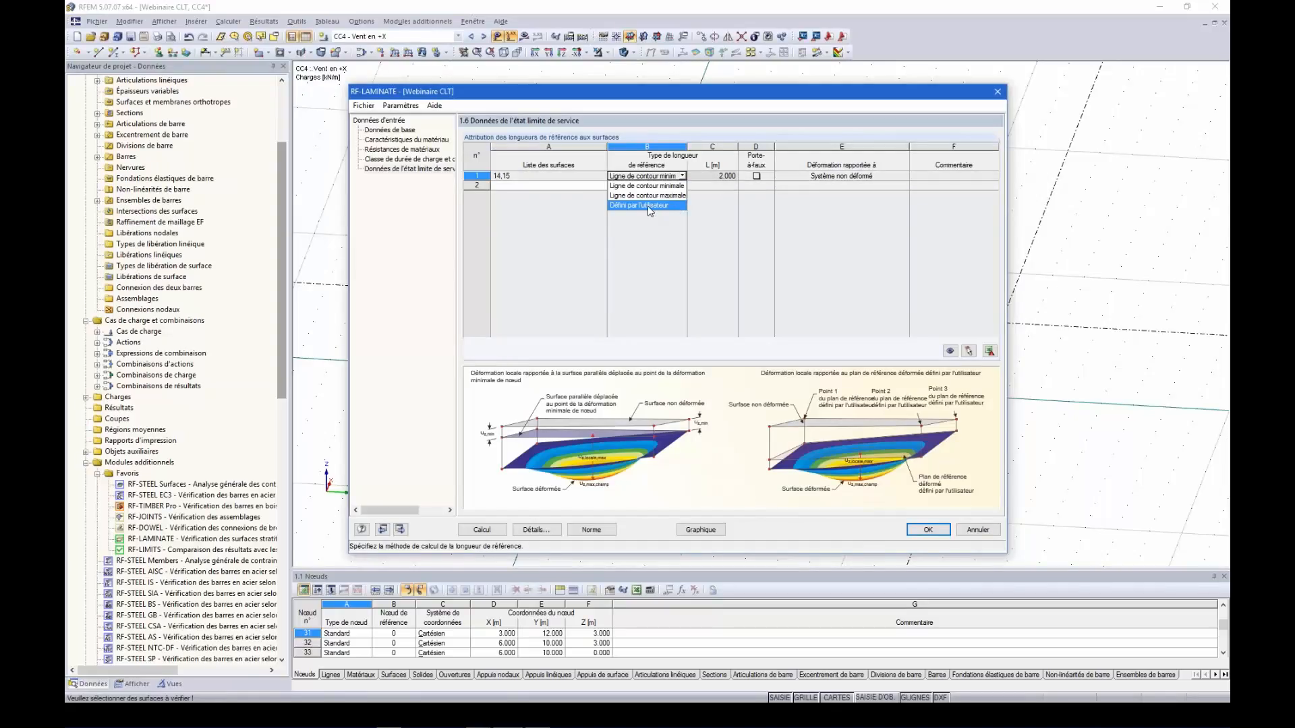
left_click(647, 205)
left_click(710, 176)
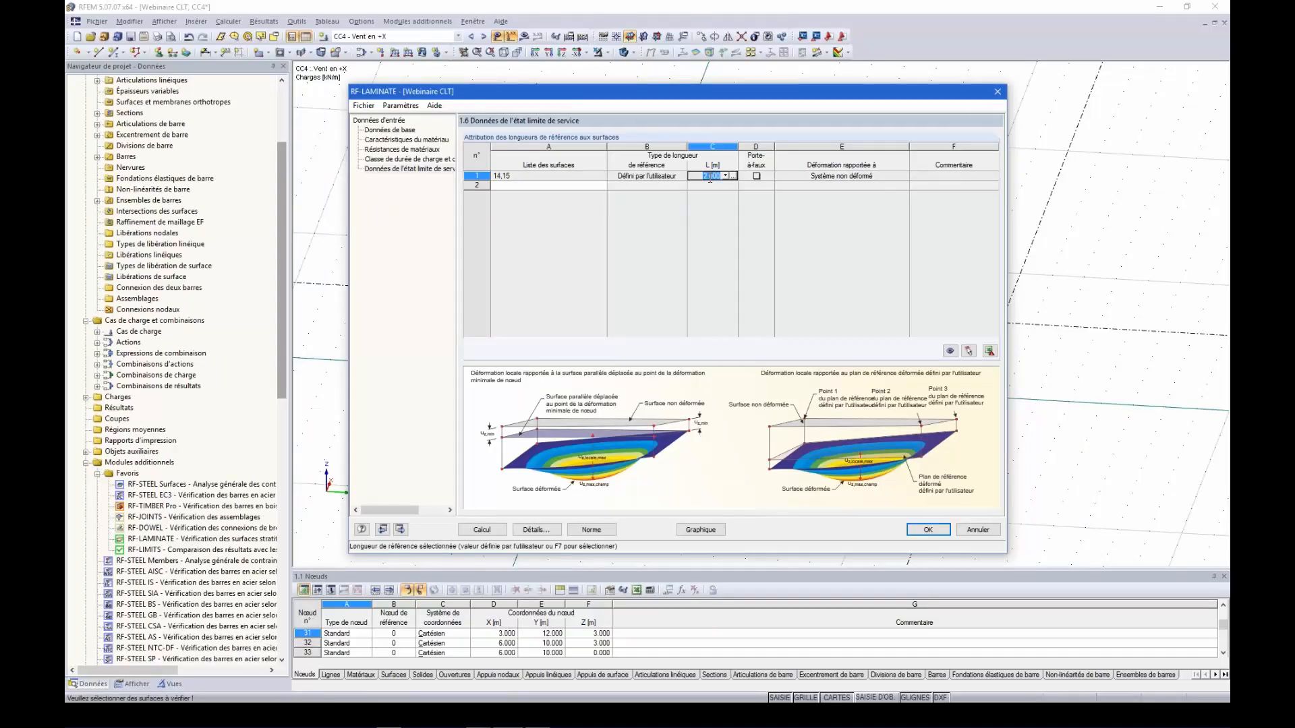
type("4mm")
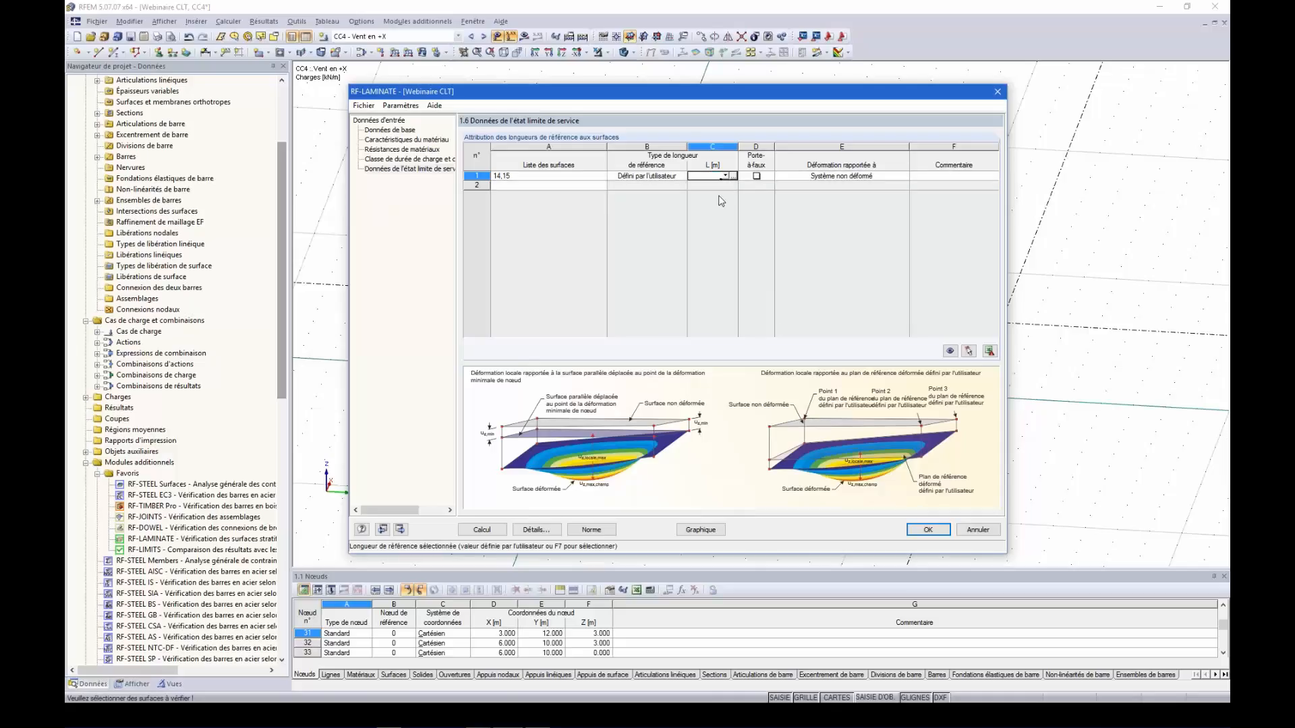
key("Tab")
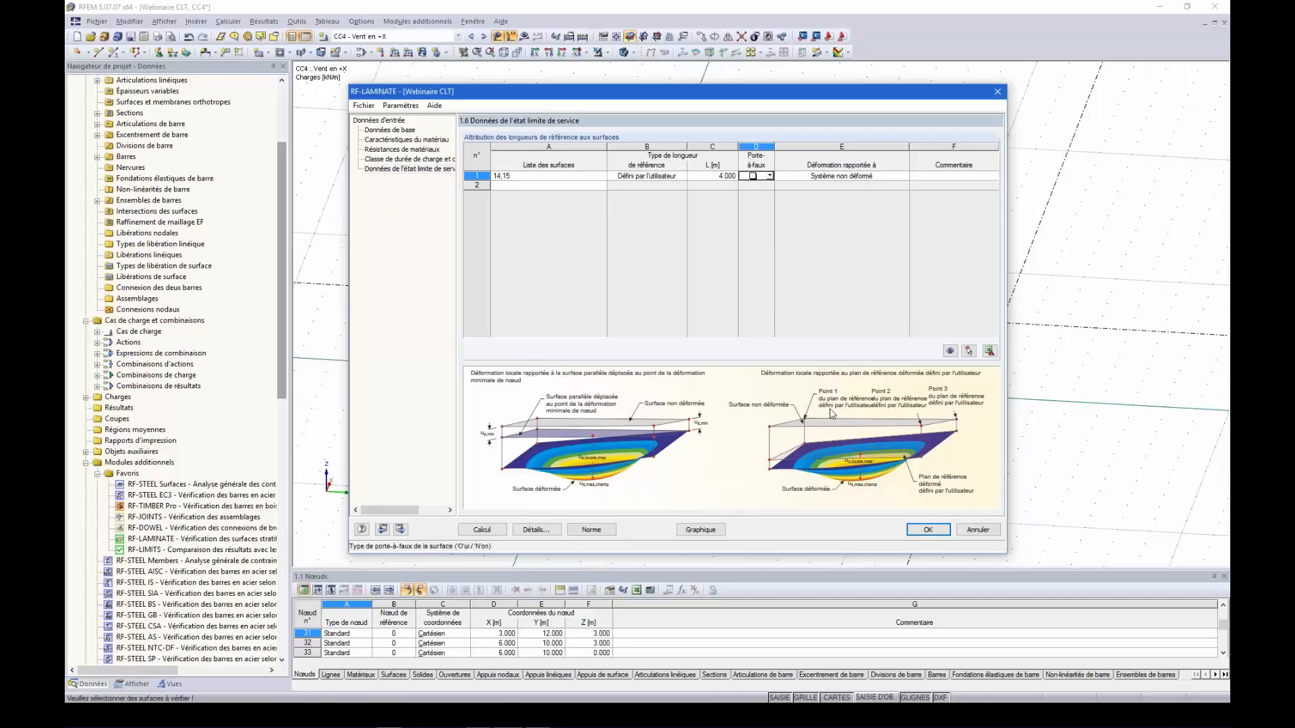
left_click(925, 531)
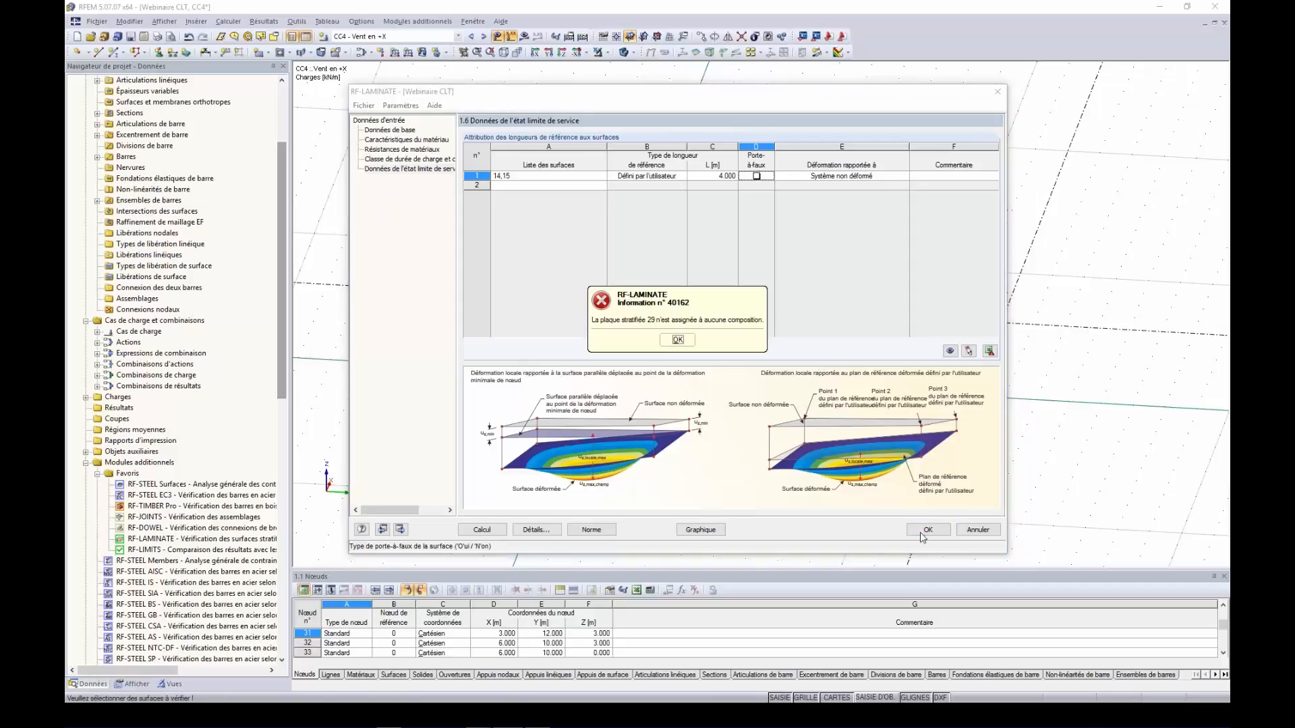
left_click(680, 340)
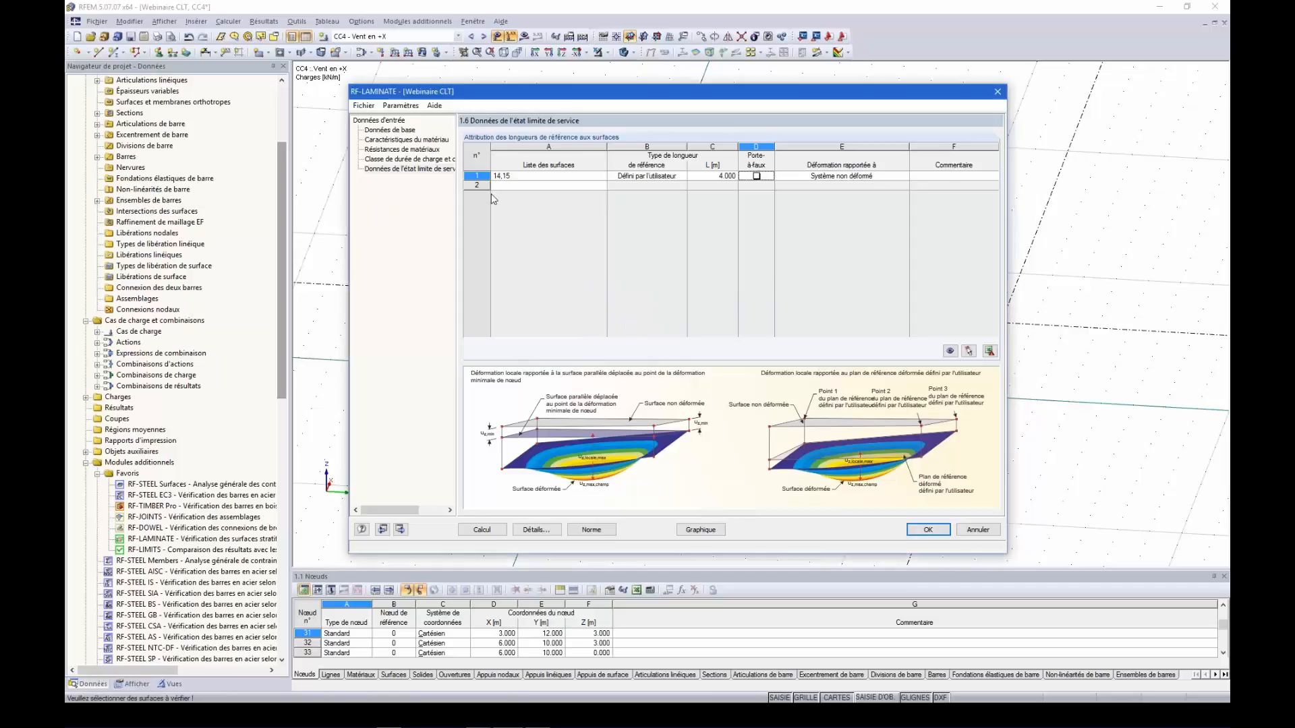
- Assign roof surfaces 29 and 30 to the Toiture composition and accept the RF-LAMINATE input
left_click(407, 139)
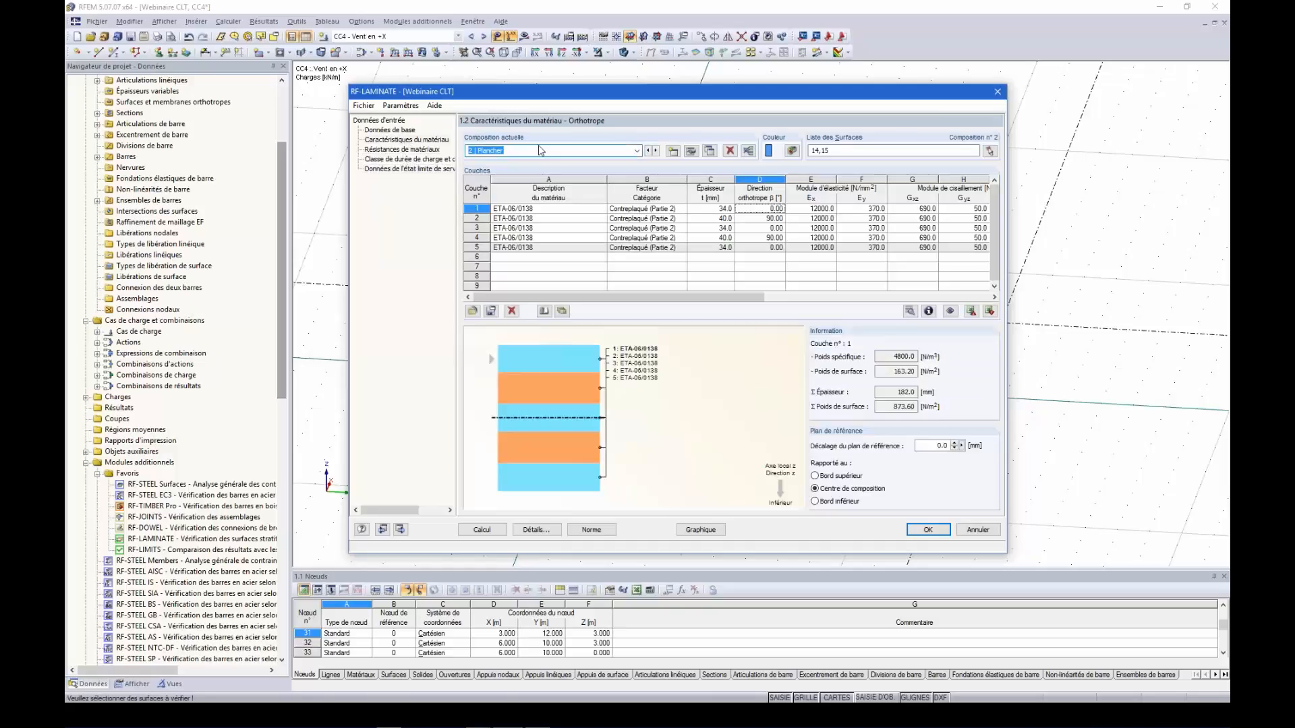
left_click(412, 149)
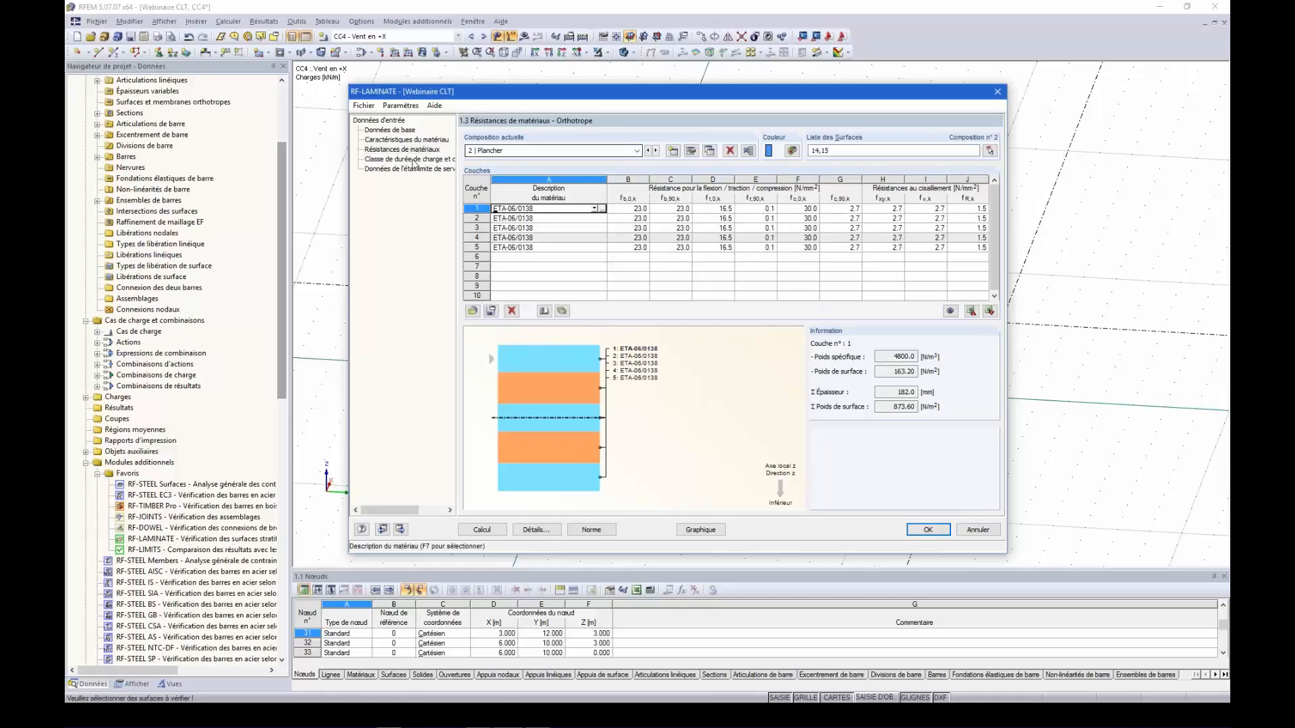
left_click(421, 141)
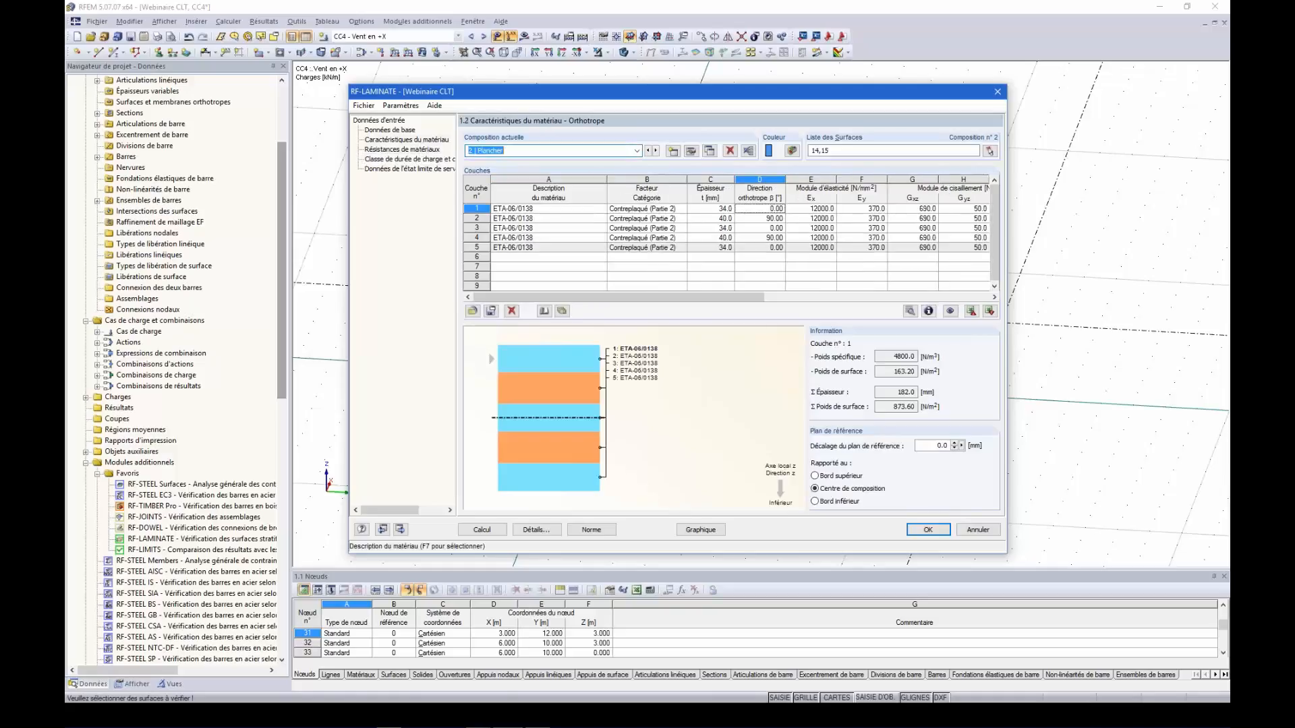
left_click(648, 151)
left_click(656, 151)
left_click(656, 151)
left_click(989, 151)
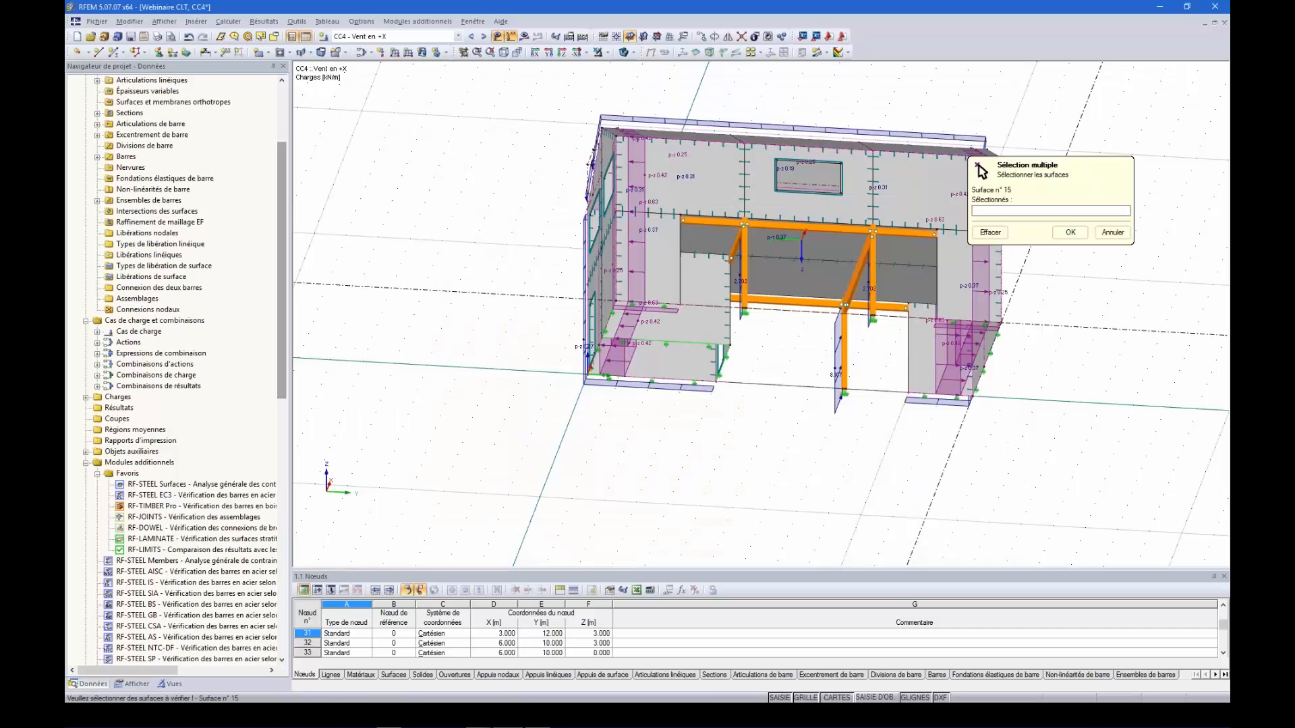
middle_click_drag(814, 292, 870, 290, "ctrl")
left_click(836, 270)
left_click(835, 250)
left_click(1070, 232)
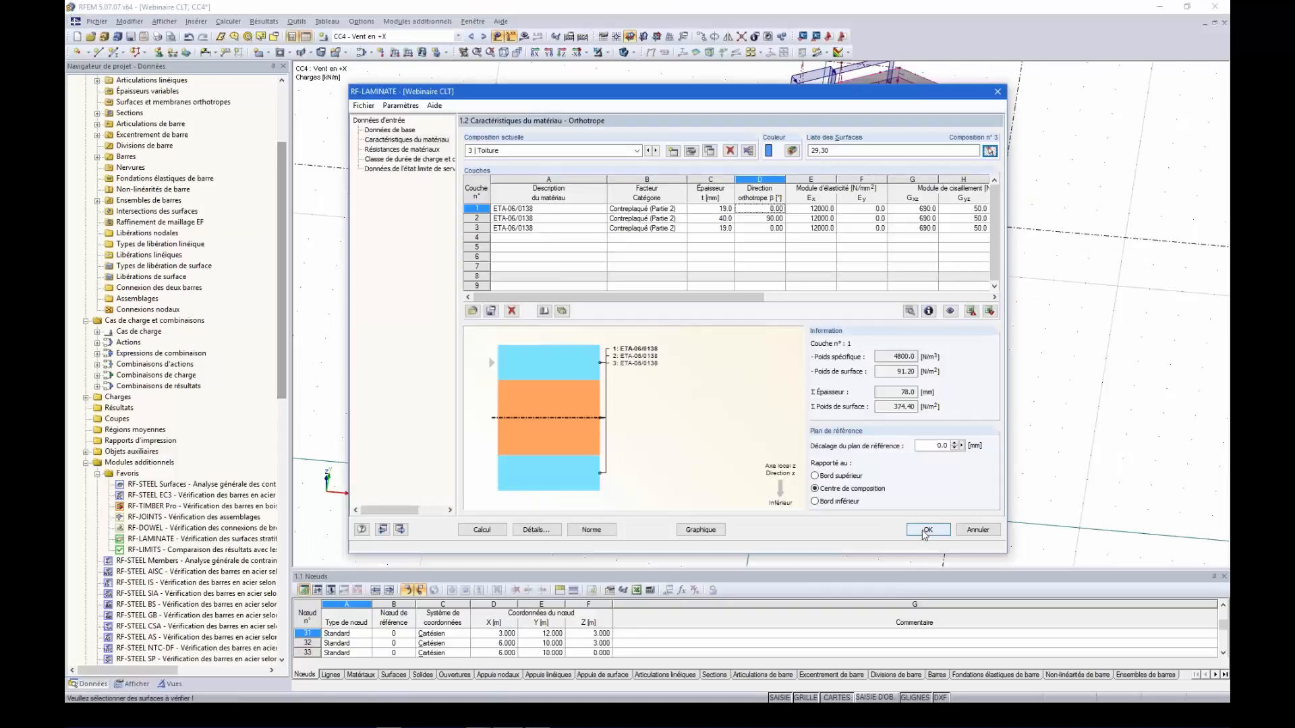
left_click(927, 529)
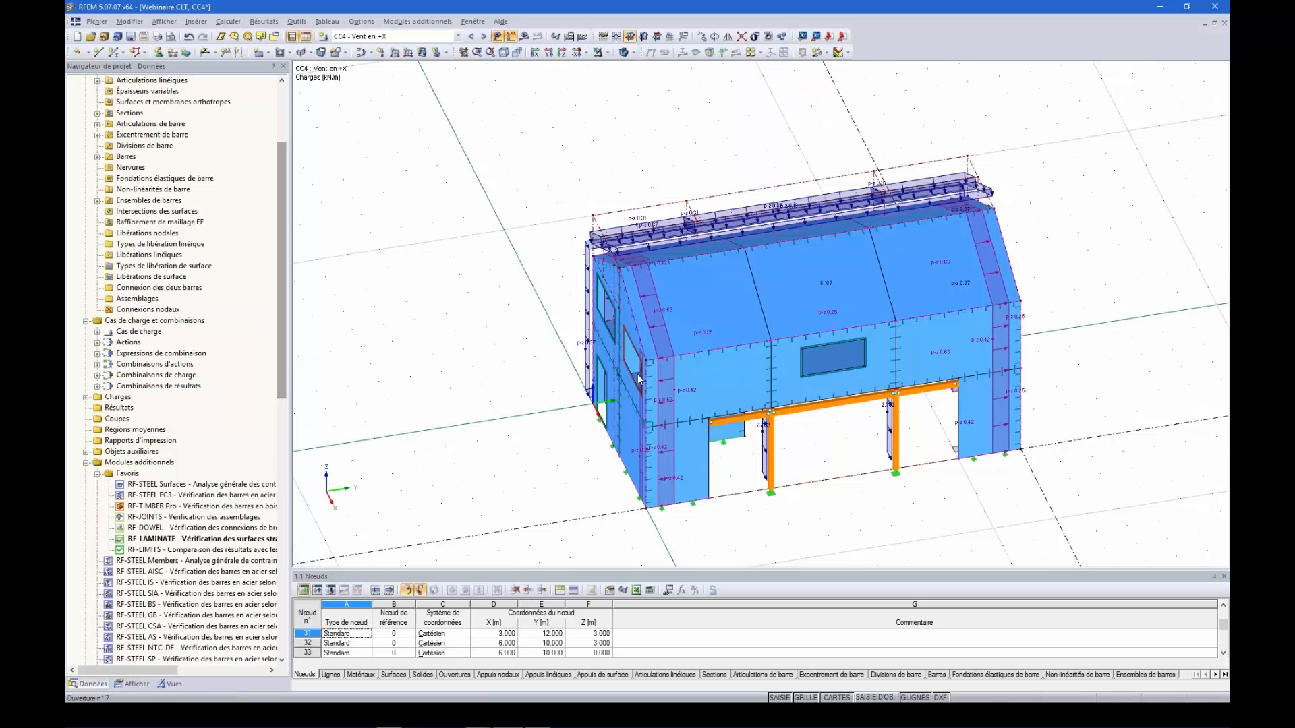
- Open the properties of upper wall surface 25 to examine its stiffness type, material and thickness
scroll(714, 466, "down", 3)
scroll(745, 468, "up", 5)
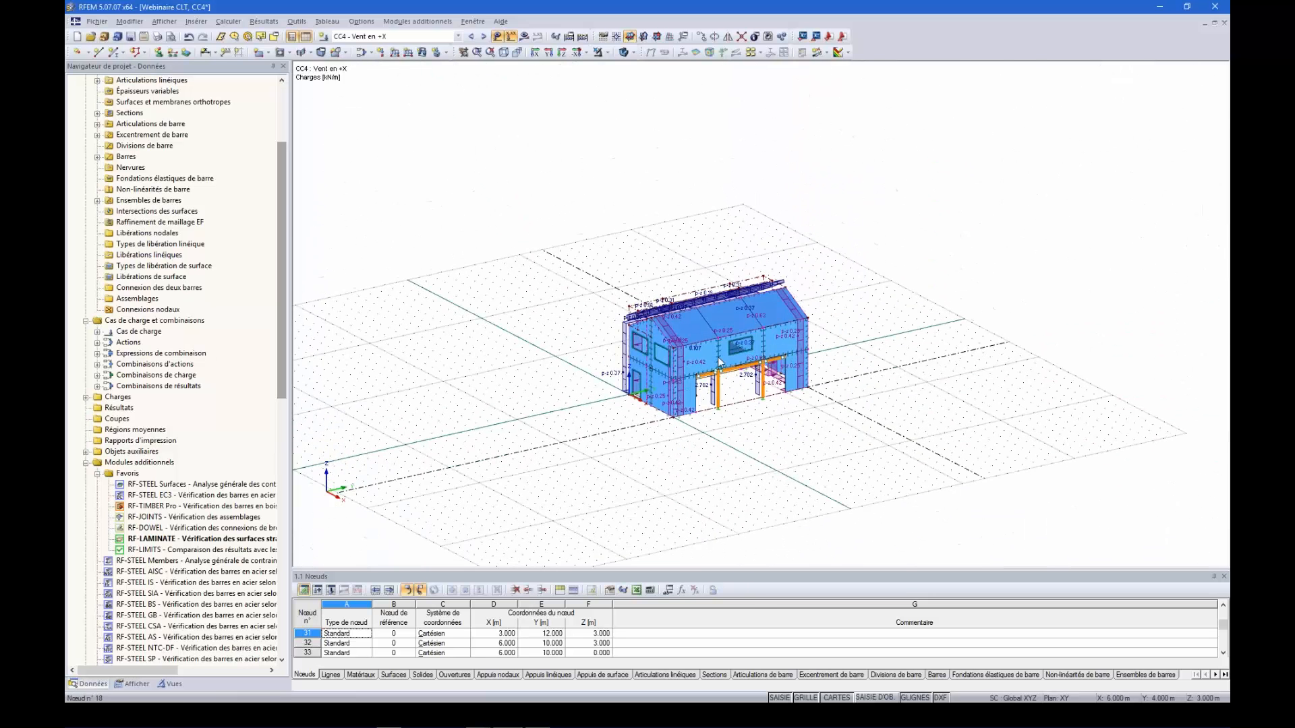
middle_click_drag(769, 453, 742, 405, "ctrl")
double_click(565, 193)
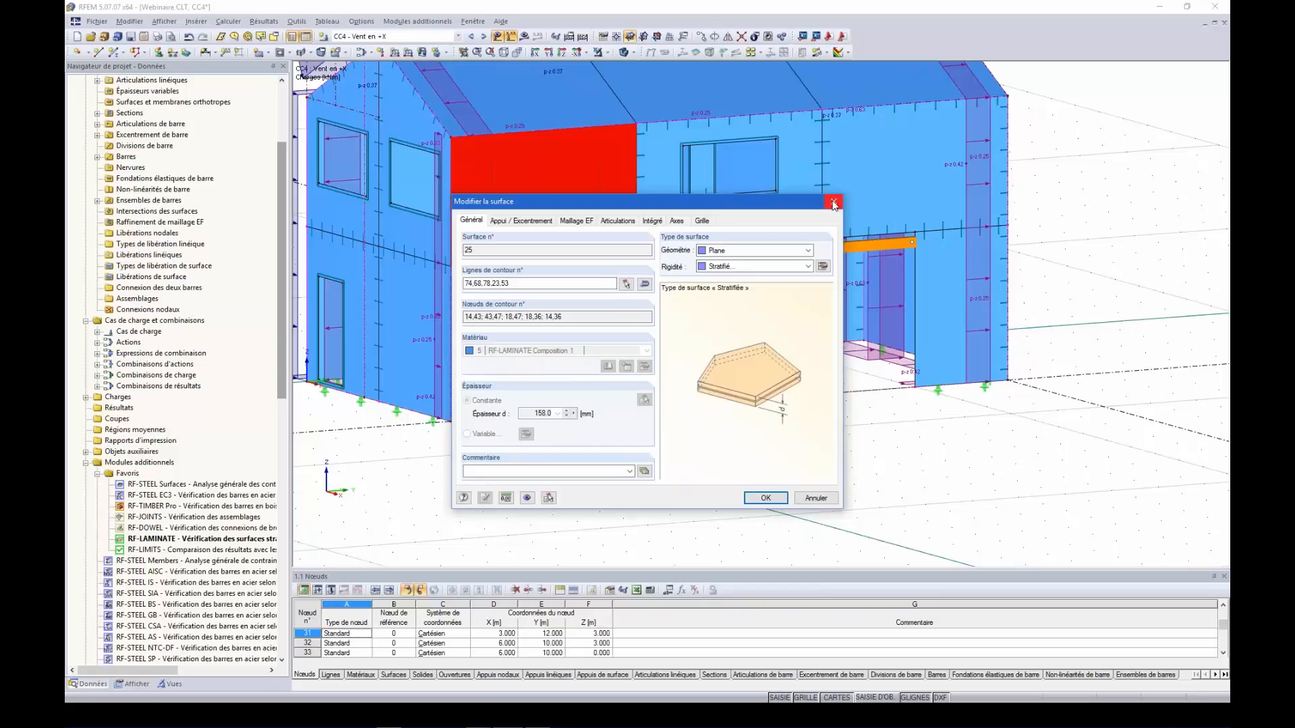
- Close the properties of upper wall surface 25 and look over the whole house model with its columns and beams
left_click(765, 498)
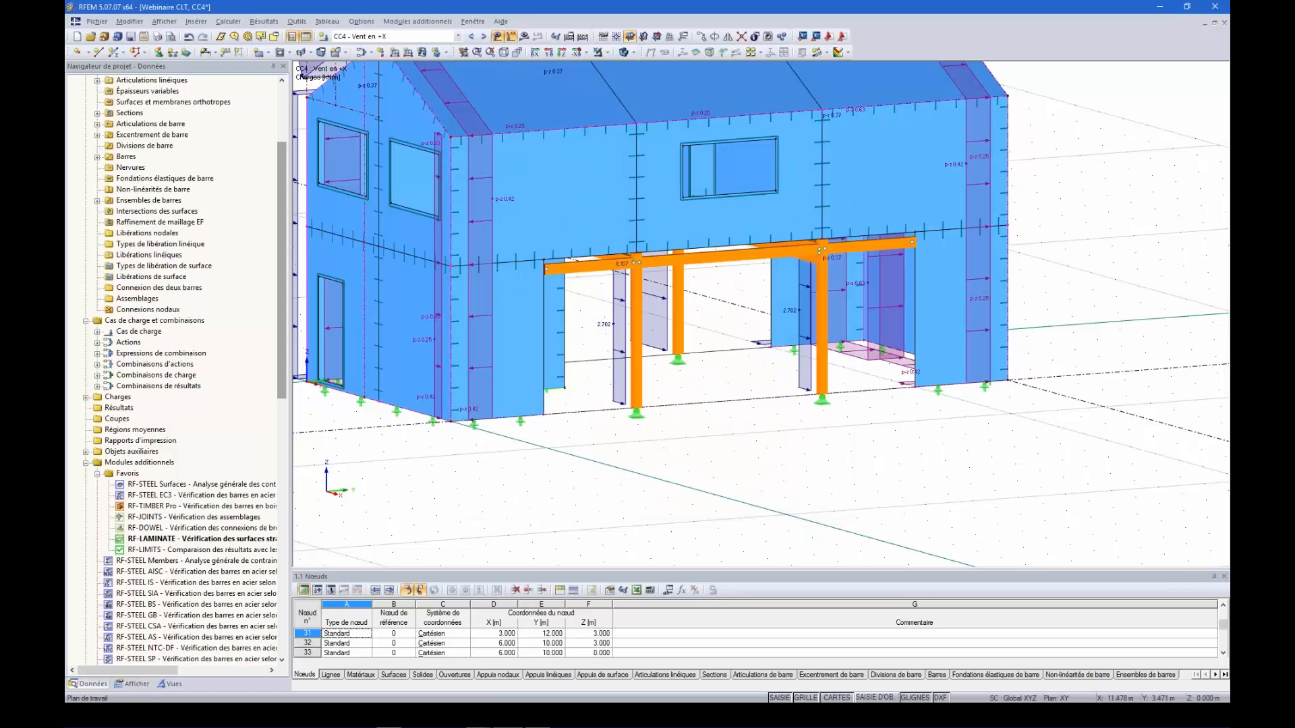
scroll(969, 359, "down", 5)
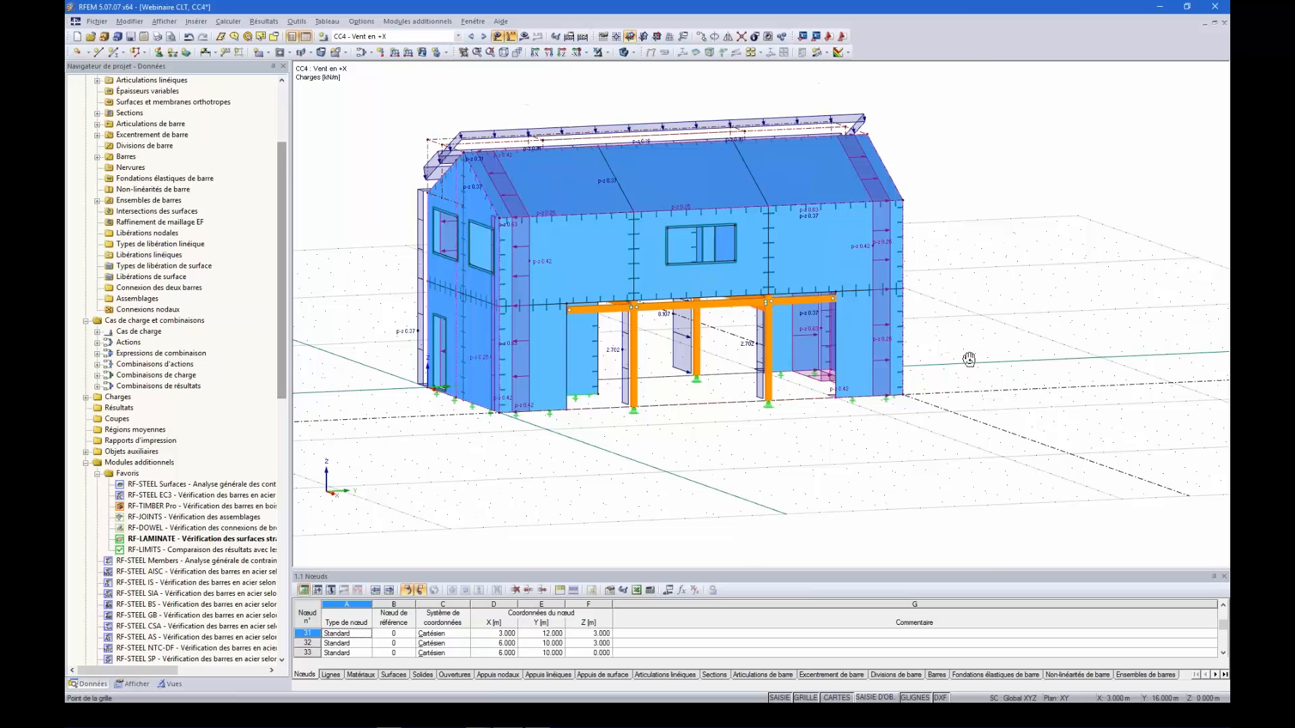
middle_click_drag(969, 359, 948, 339, "ctrl")
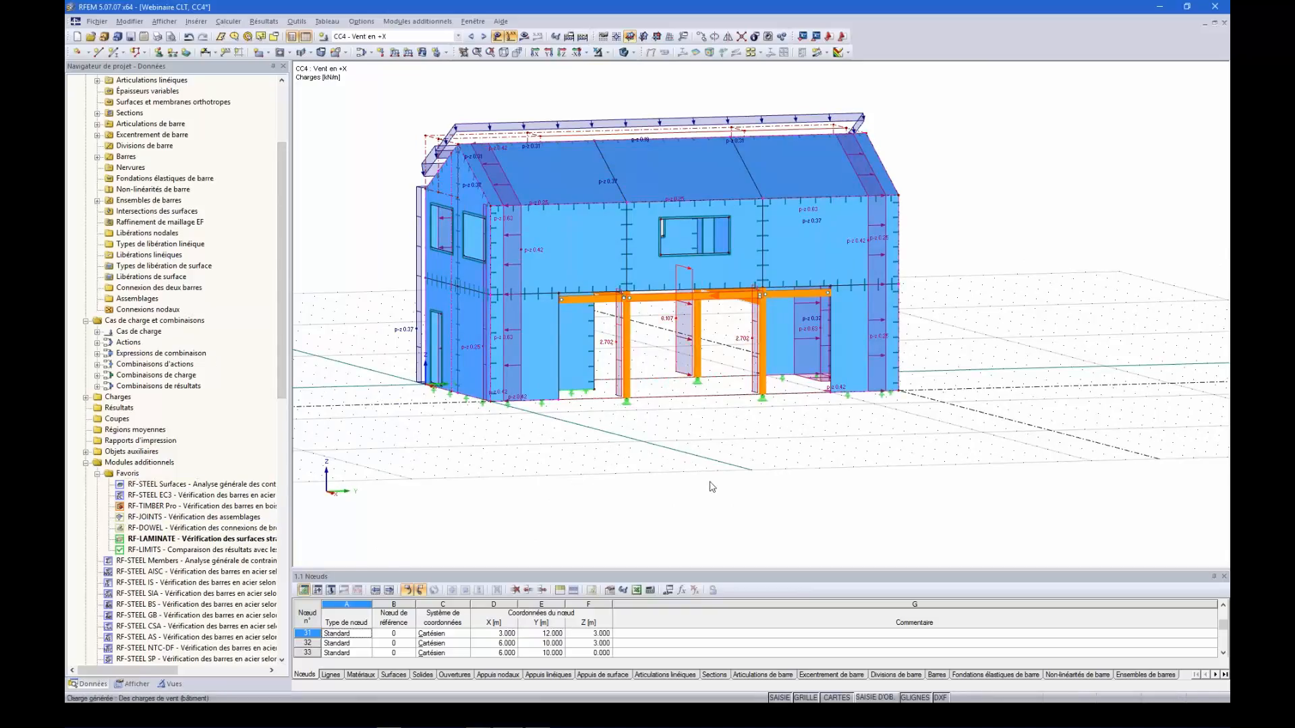
middle_click_drag(710, 485, 762, 518, "ctrl")
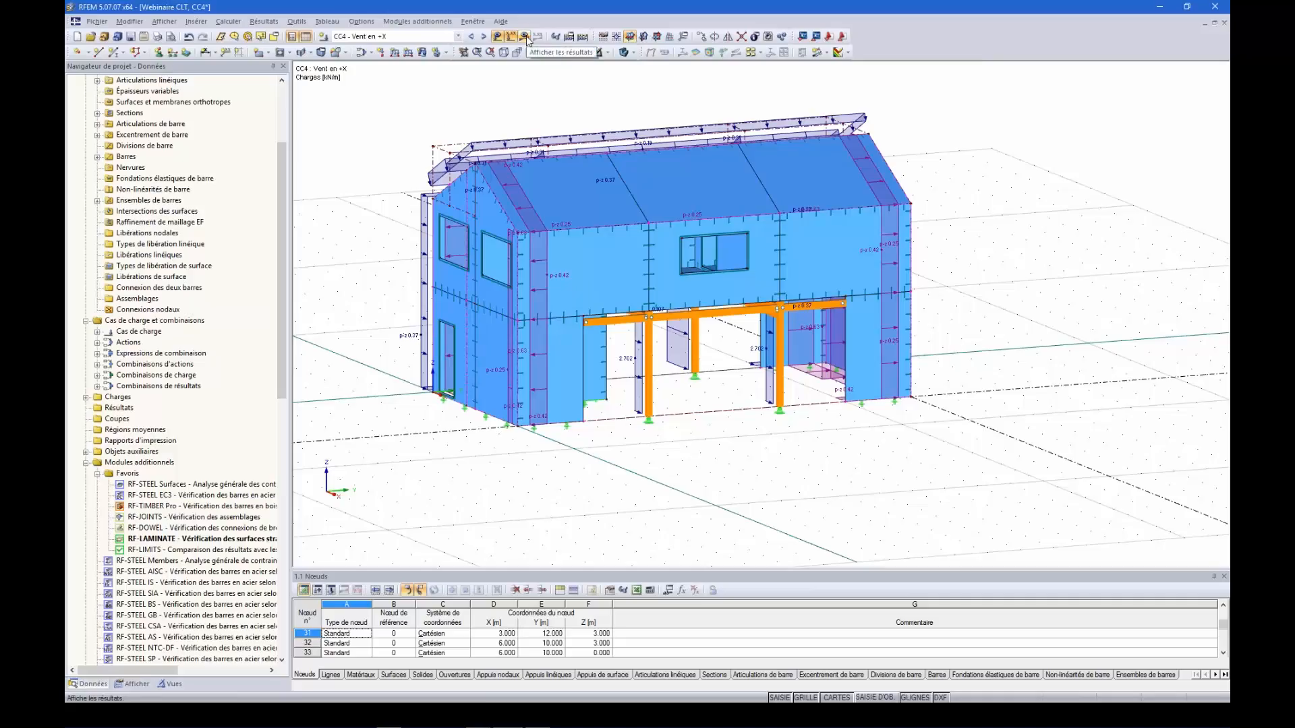
- Open the RF-TIMBER Pro design module, exclude the all-members option and start picking the members to verify in the model
double_click(197, 506)
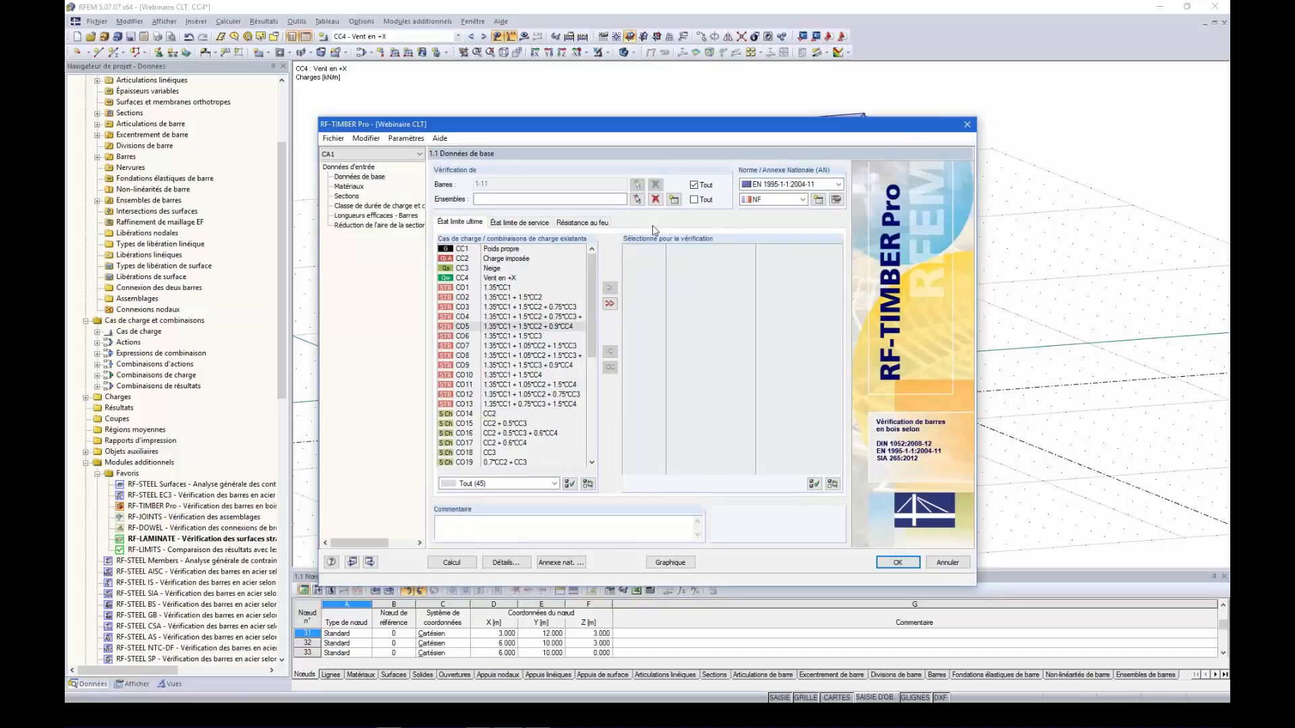
left_click(694, 184)
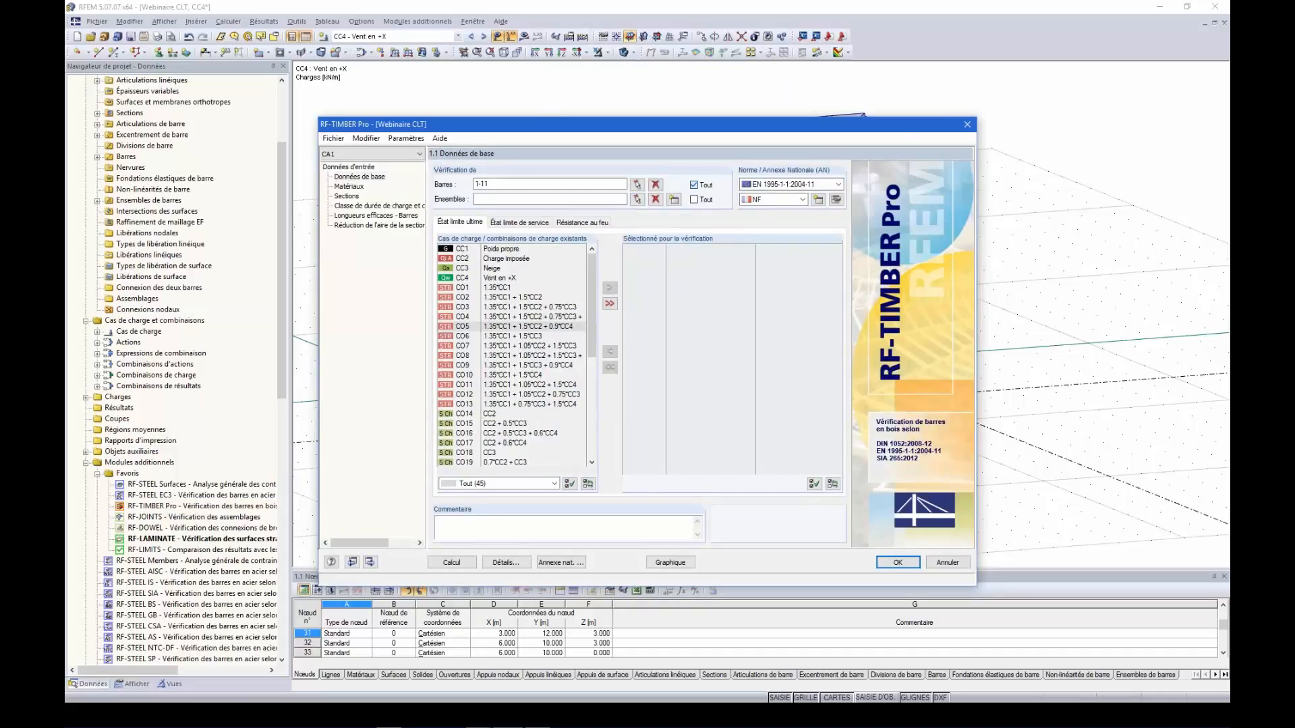
left_click(637, 184)
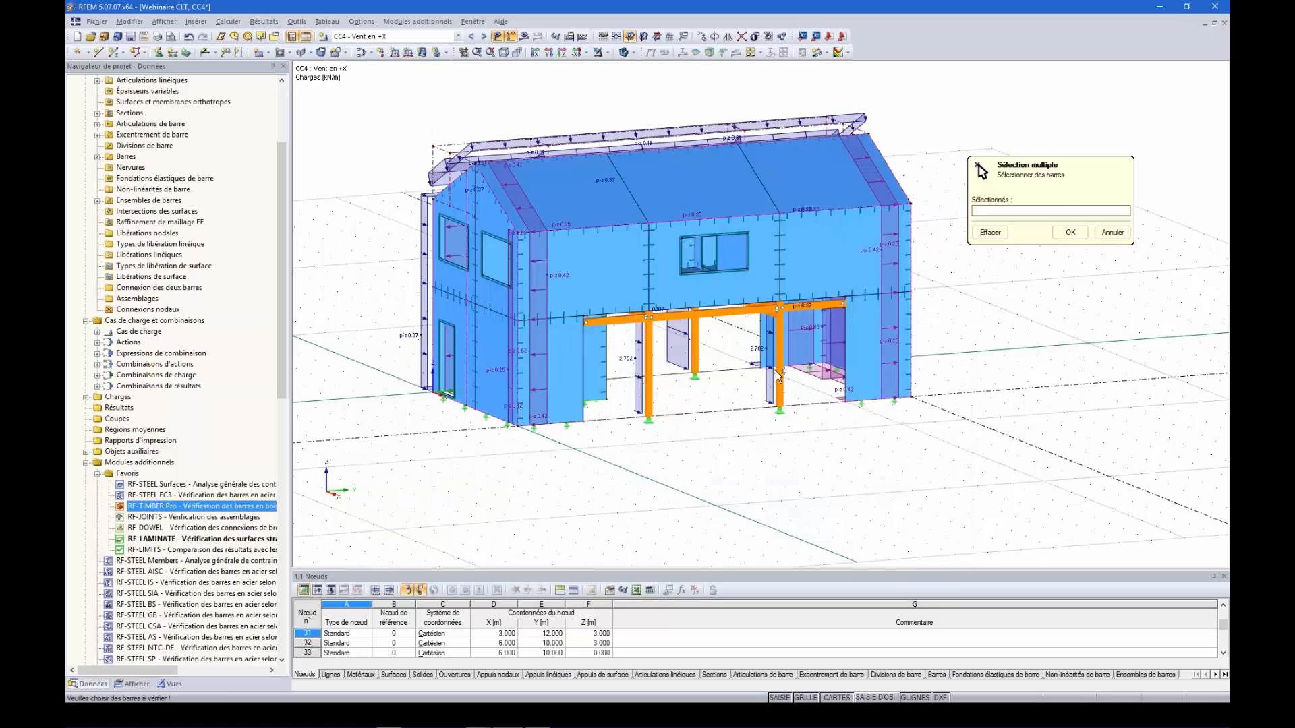
middle_click_drag(661, 432, 641, 433, "ctrl")
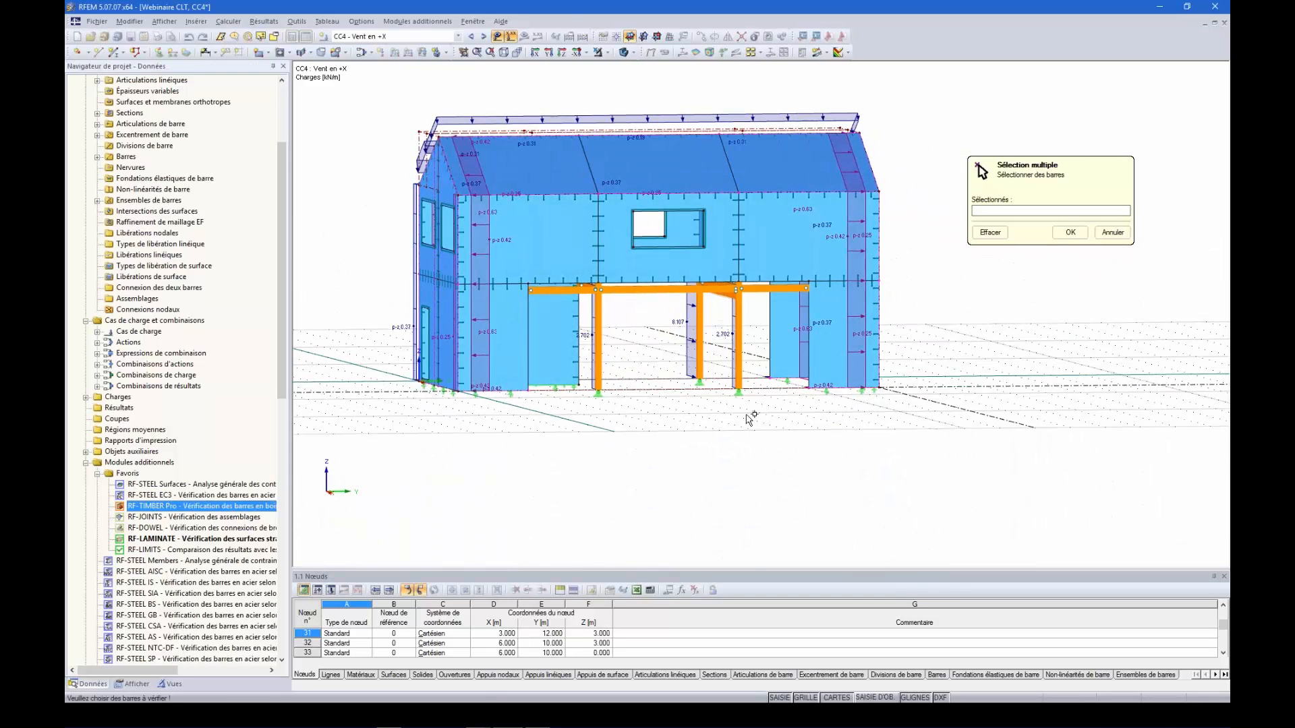
- Select the three orange ground-floor timber posts, members 1-3, as the members for verification
left_click_drag(745, 413, 592, 354)
middle_click_drag(637, 457, 737, 514, "ctrl")
left_click(1070, 232)
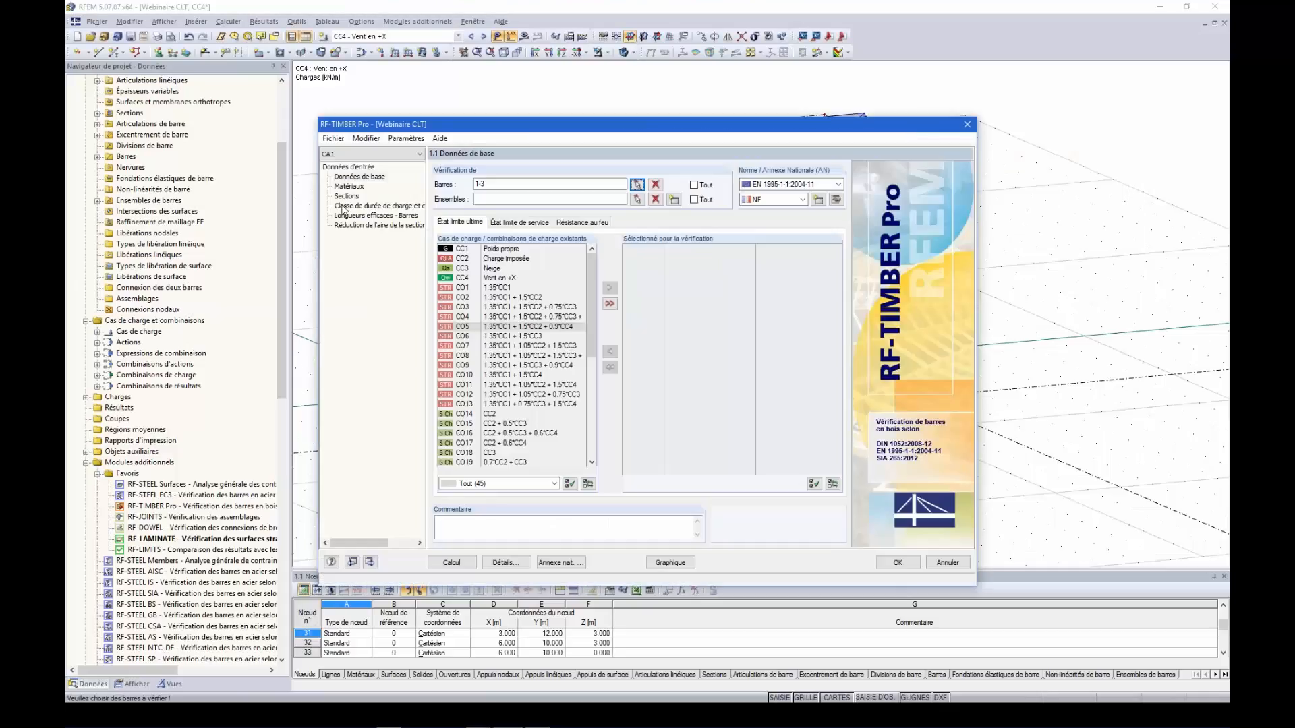
- Rename design case 1 as "Poteaux" and add result combination CR1 to its ultimate limit state verification
left_click(333, 138)
left_click(360, 168)
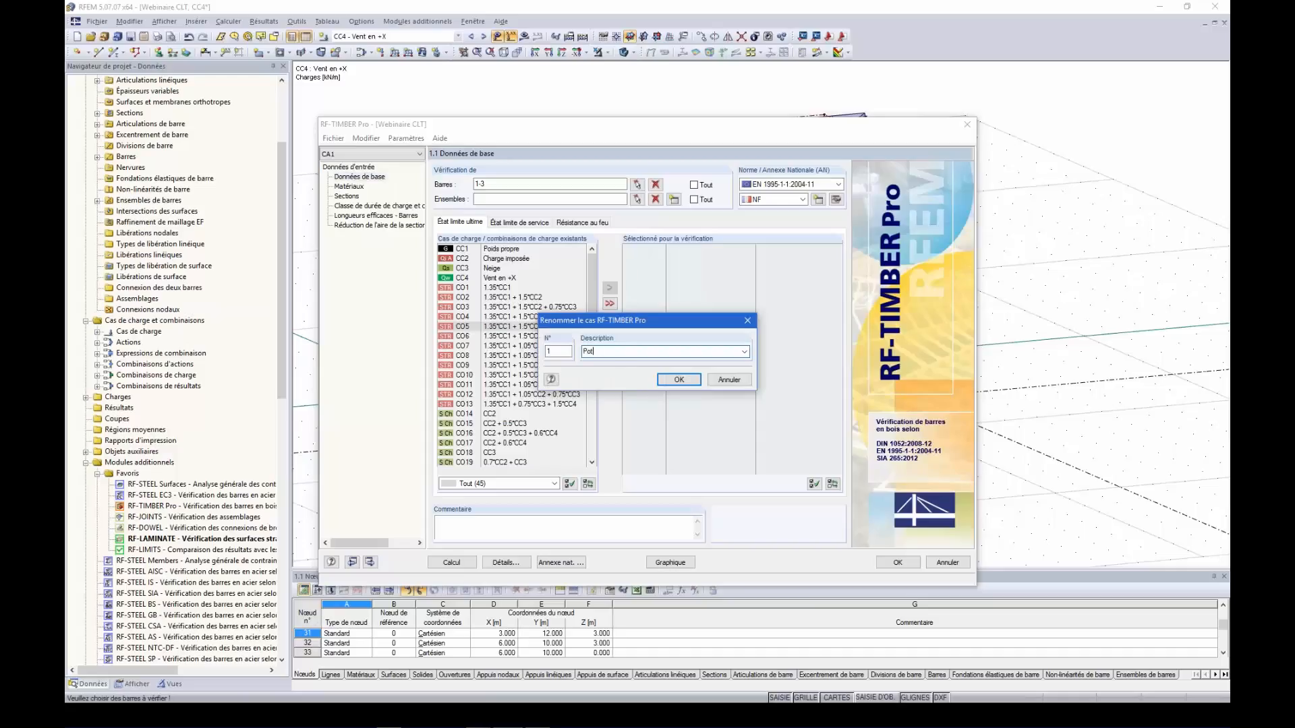
left_click(690, 379)
scroll(494, 422, "down", 7)
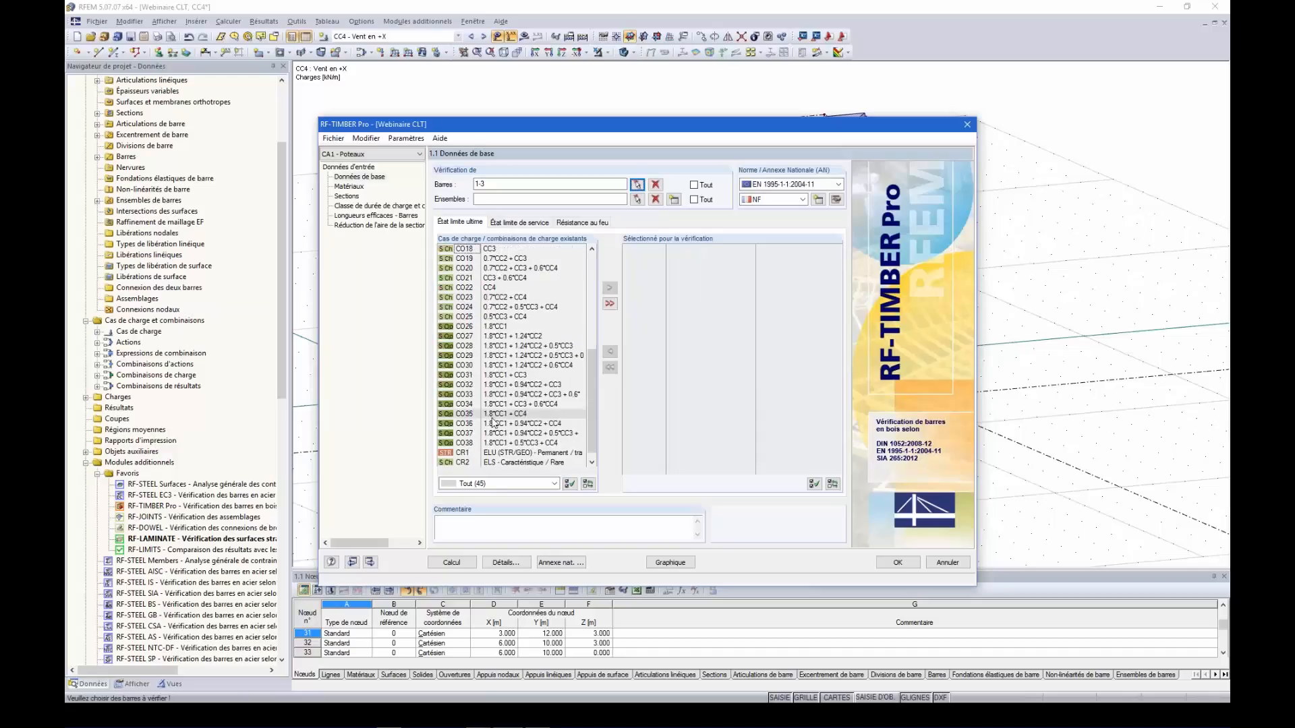
double_click(502, 453)
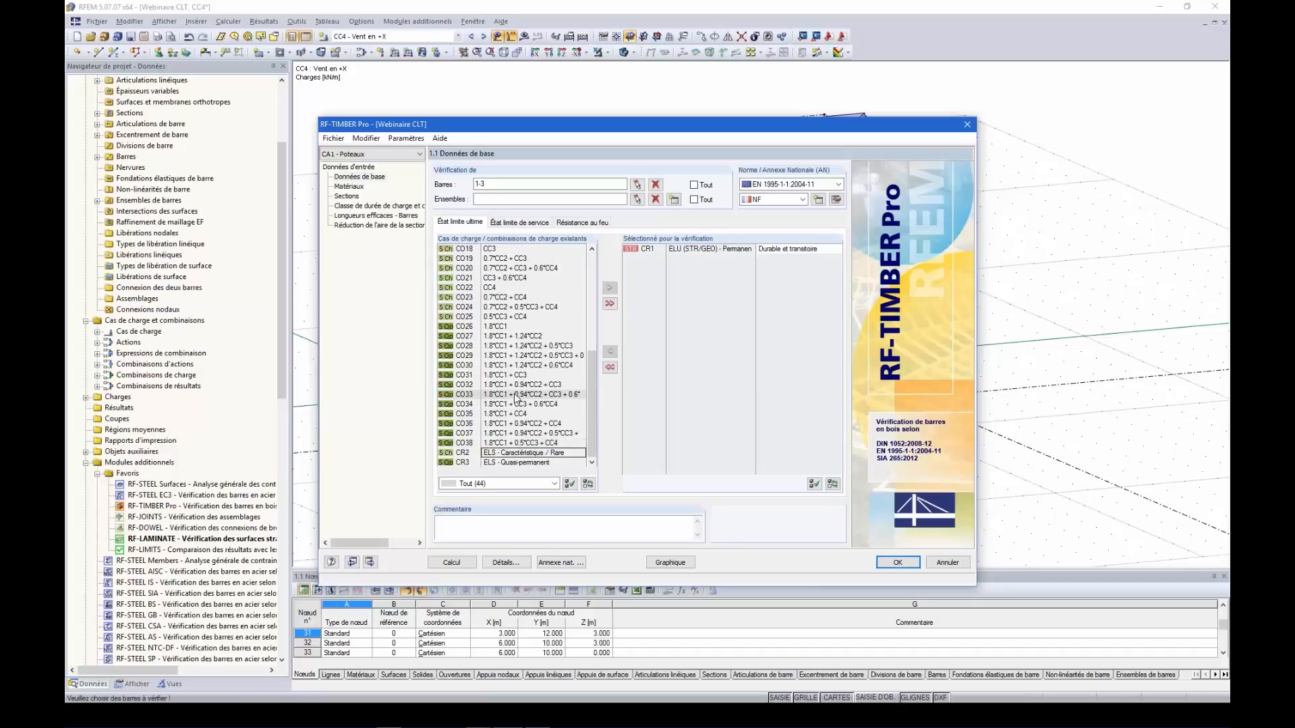
left_click(518, 221)
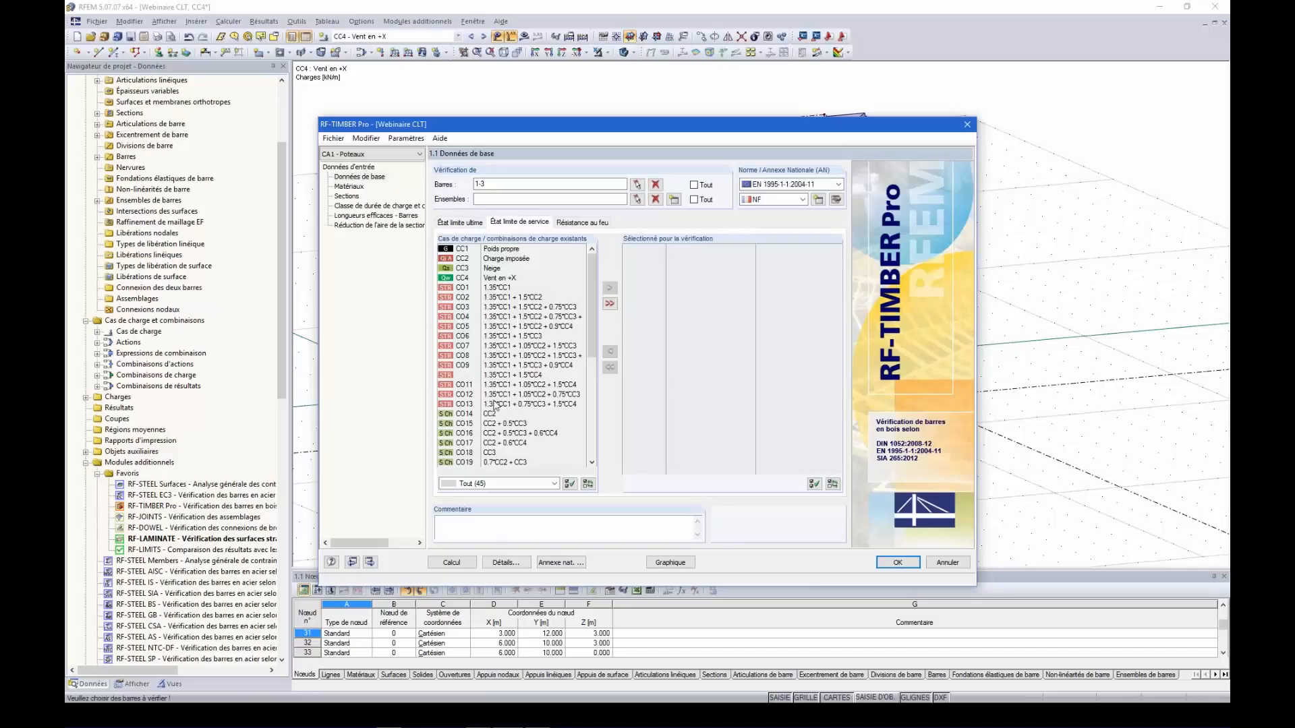
scroll(488, 416, "down", 7)
double_click(505, 444)
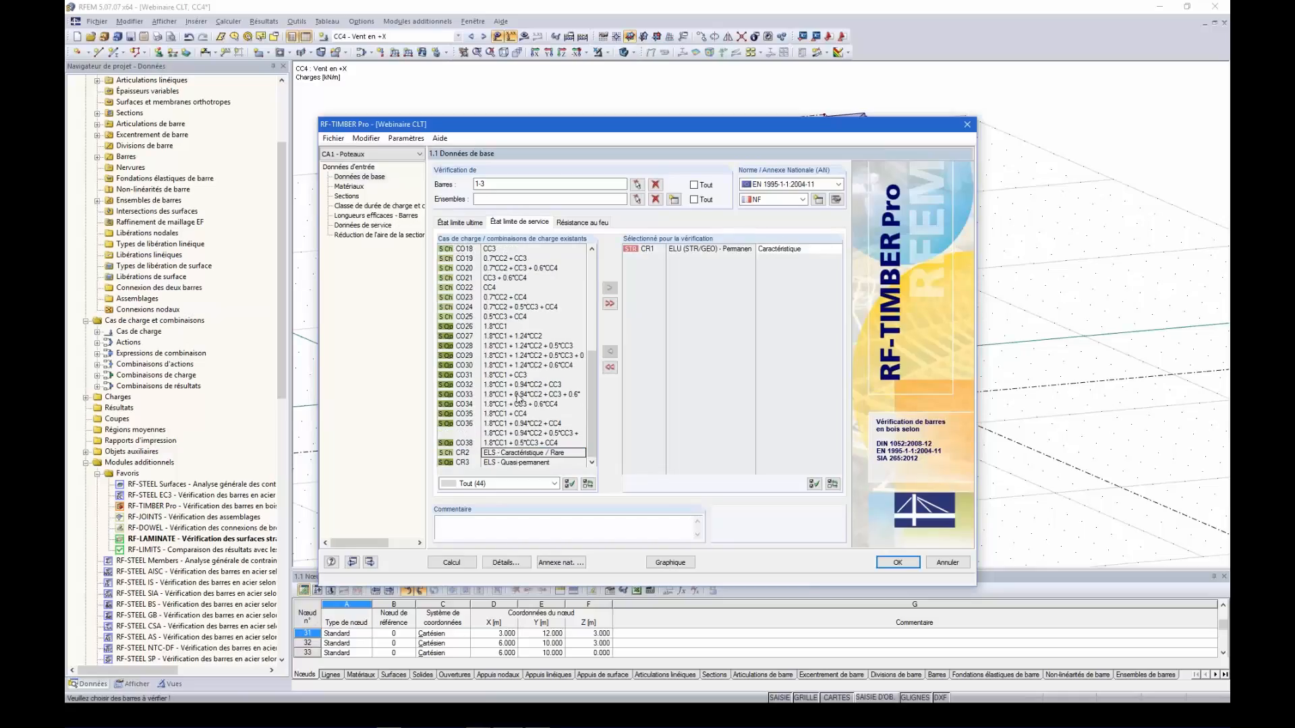
double_click(645, 249)
scroll(533, 488, "down", 1)
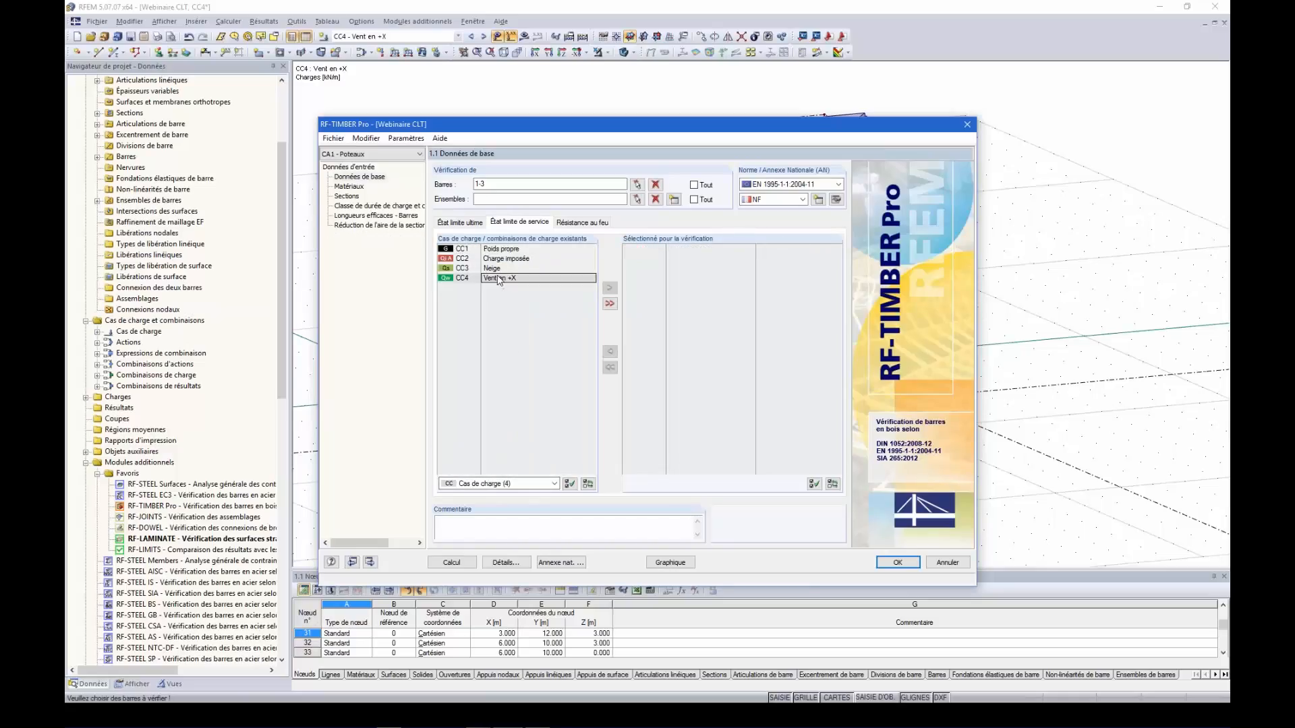
left_click(466, 224)
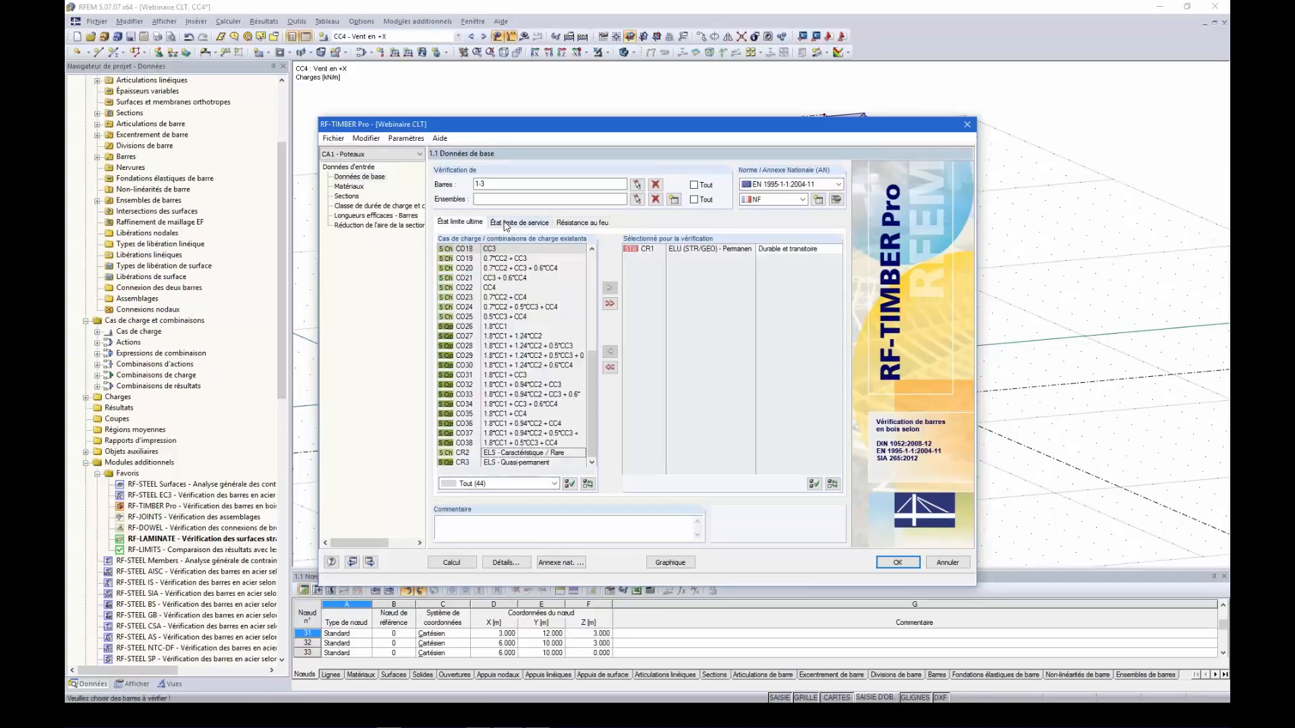
left_click(504, 222)
left_click(470, 224)
left_click(519, 223)
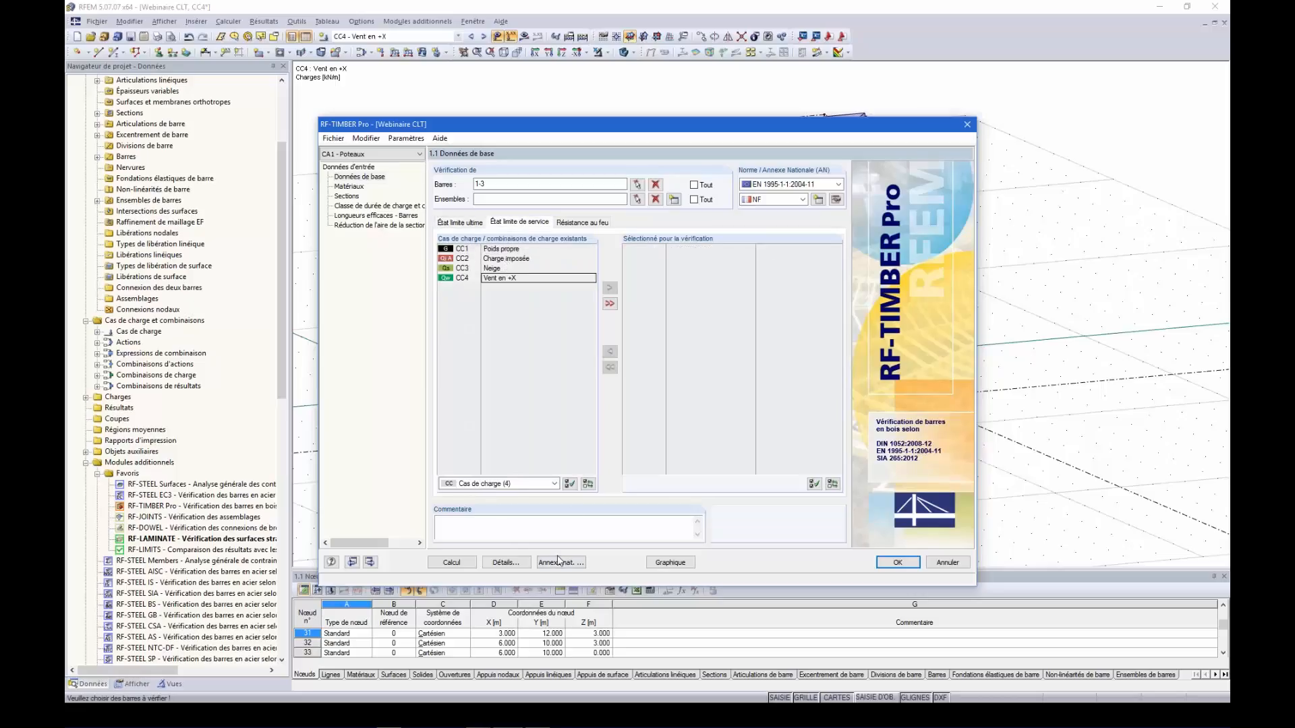
- Filter the serviceability combinations to "CR ELS - Caractéristique / Rare" and add CR2 to the verification
left_click(536, 483)
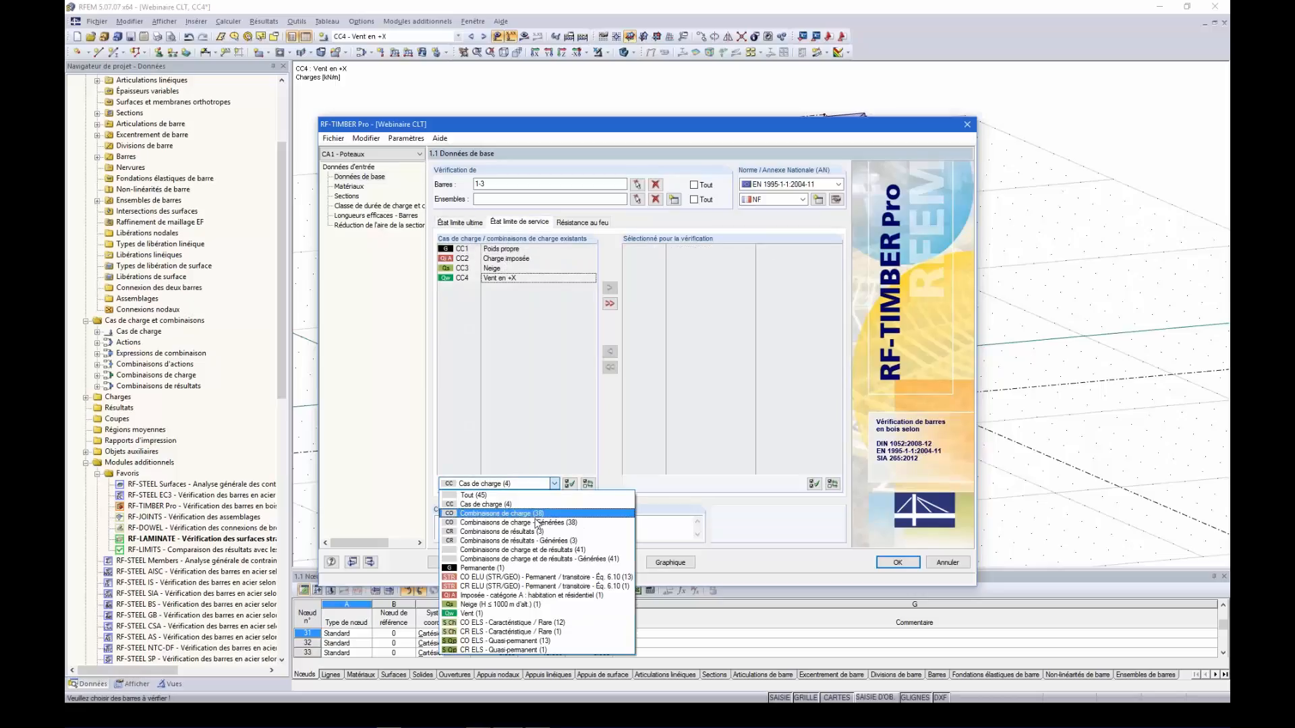
left_click(516, 632)
double_click(516, 249)
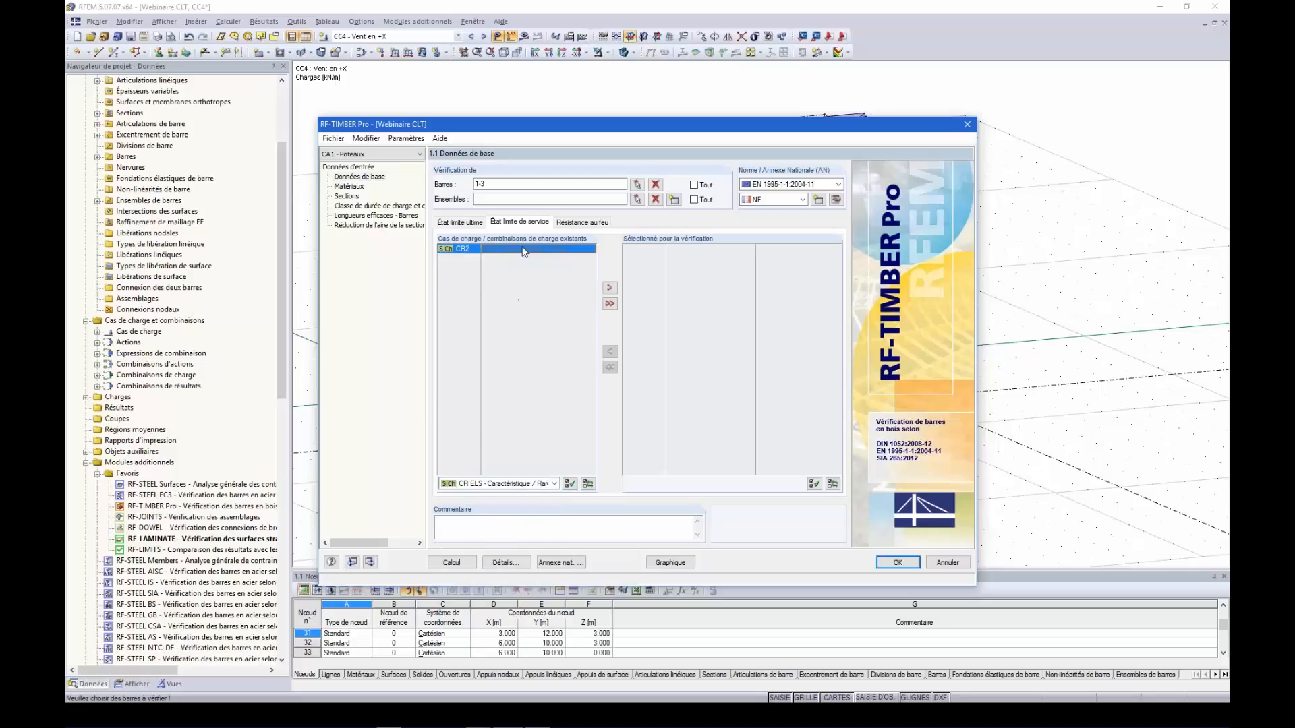
- Review the design case's materials, sections, load-duration and service classes, and the effective lengths of the posts
left_click(348, 187)
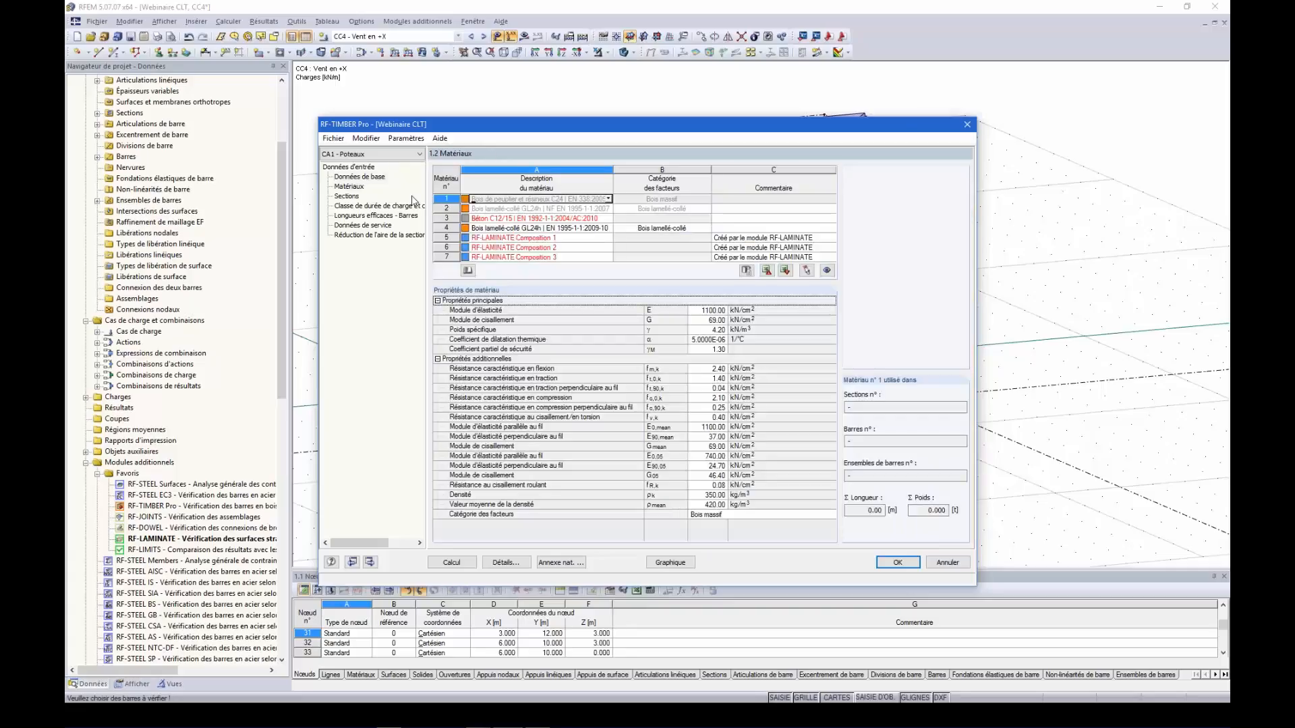
left_click(347, 198)
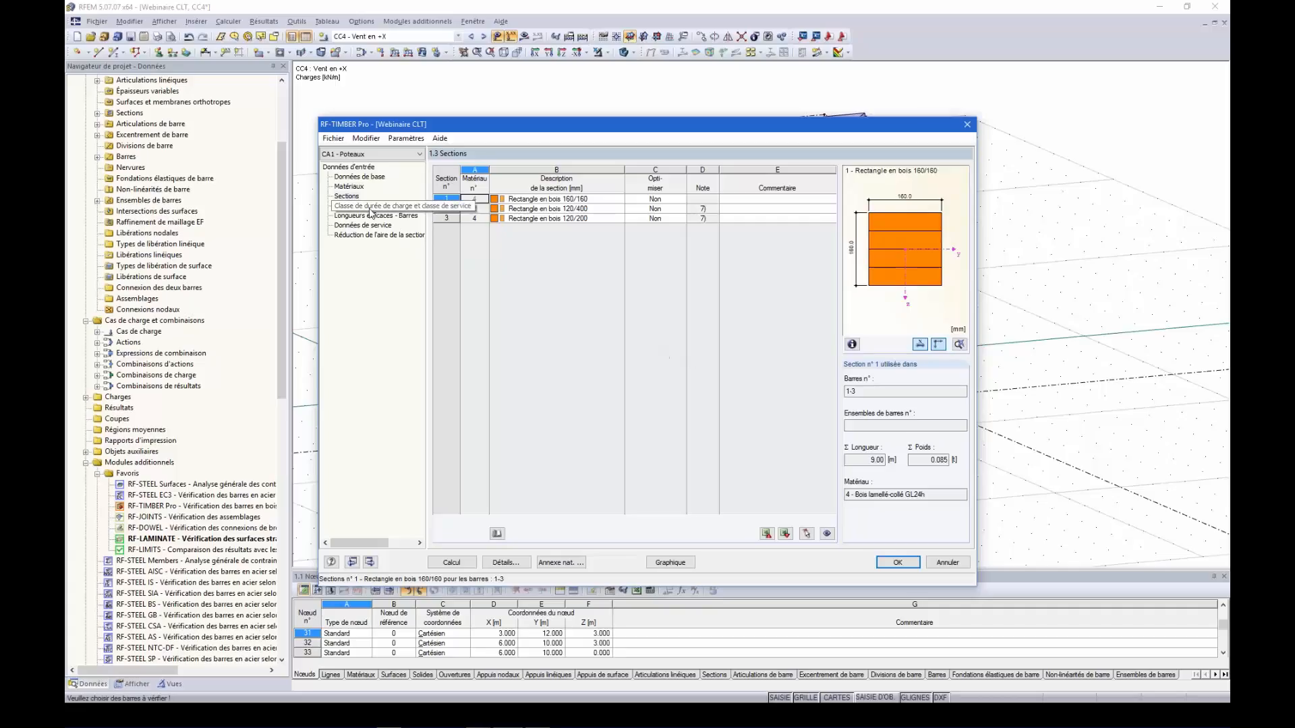
left_click(366, 207)
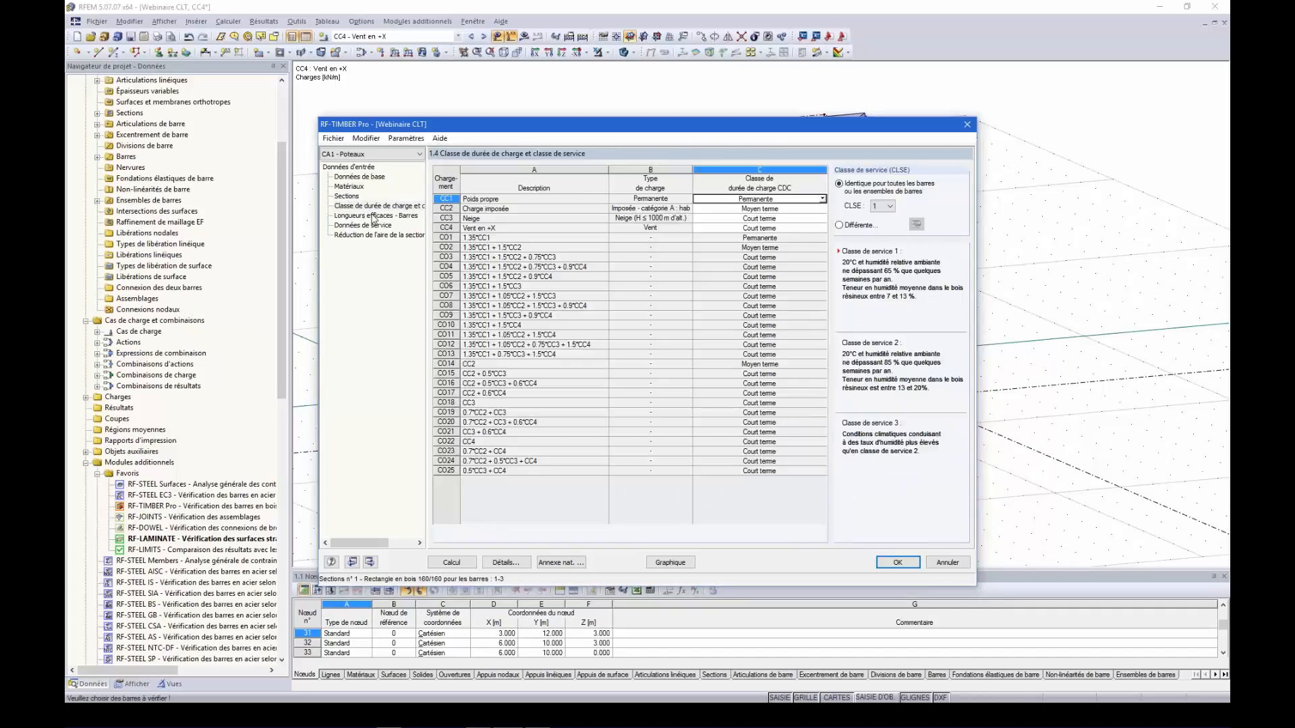
left_click(349, 187)
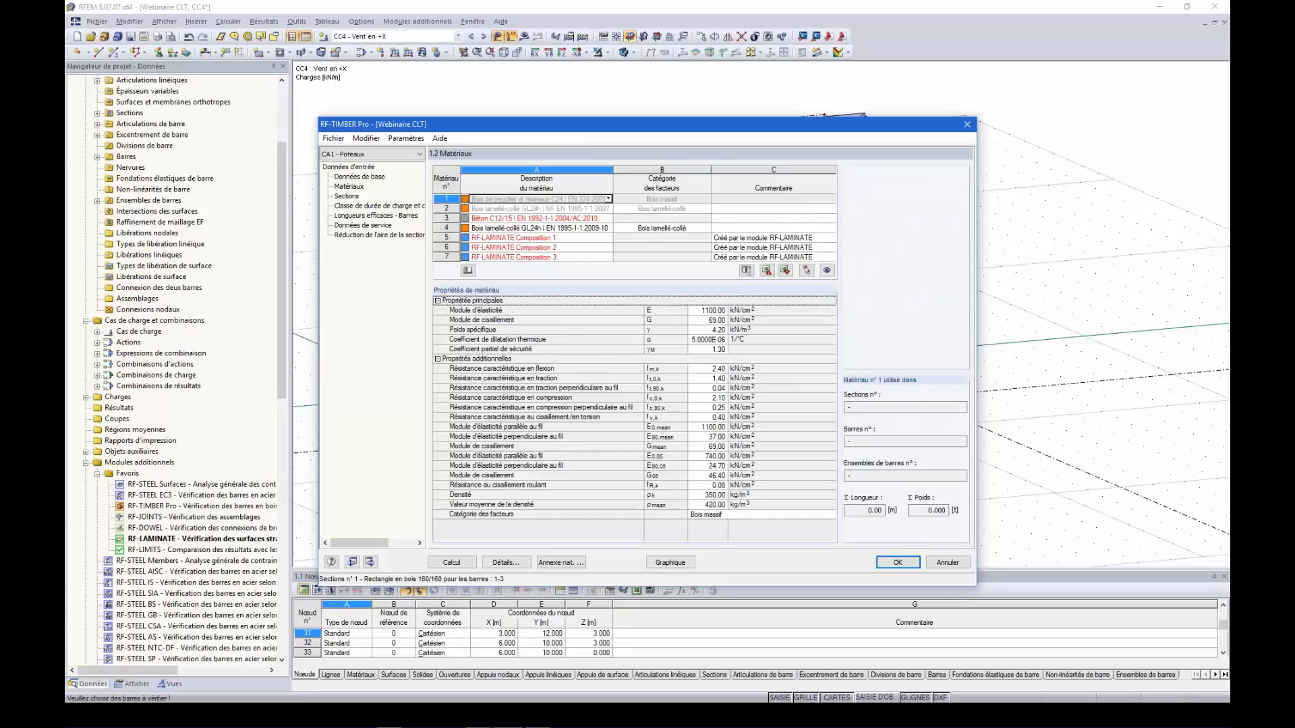
left_click(348, 196)
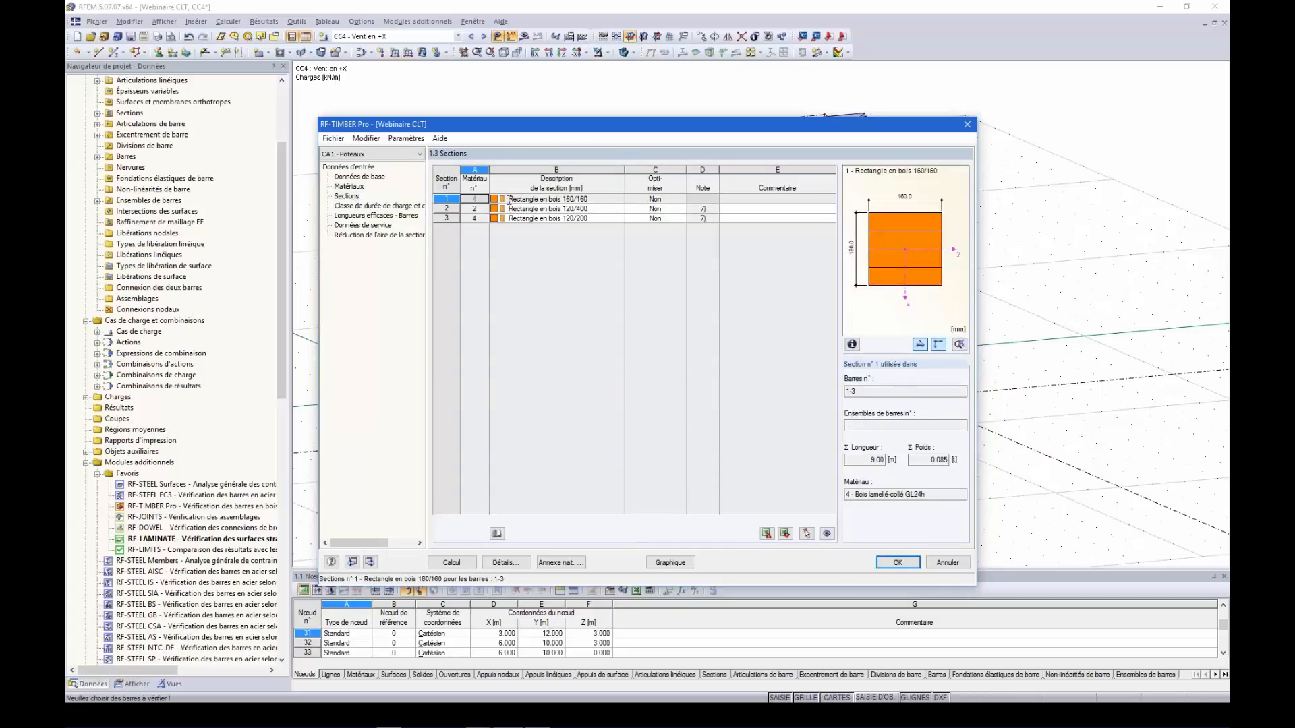
left_click(356, 205)
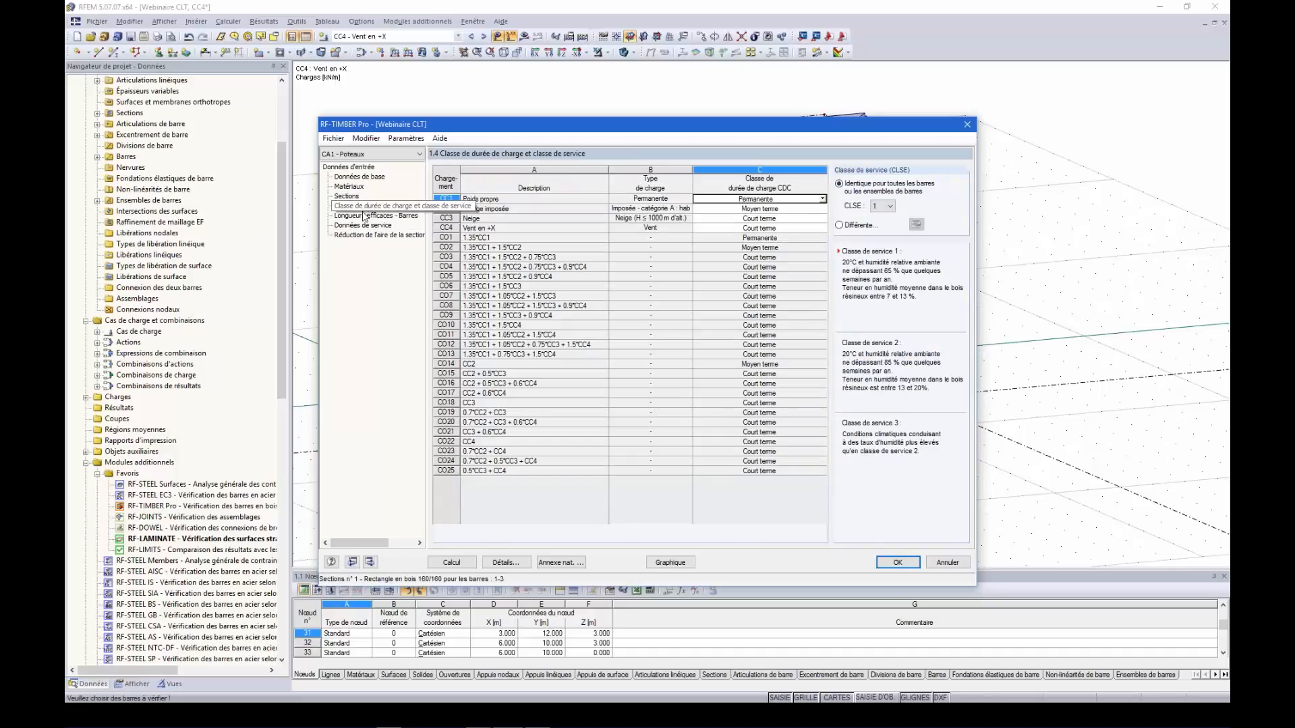
left_click(368, 216)
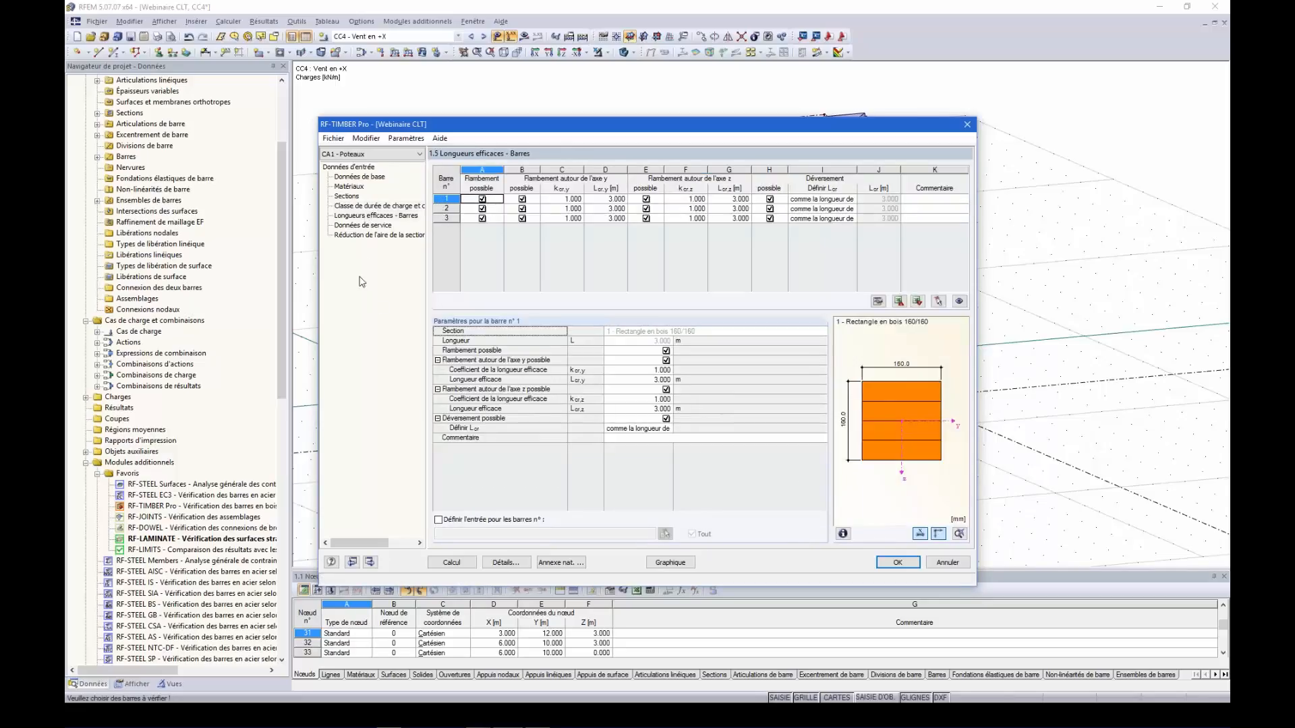
- Define serviceability data of reference type "Barre" for the three timber posts, picking them in the model
left_click(370, 227)
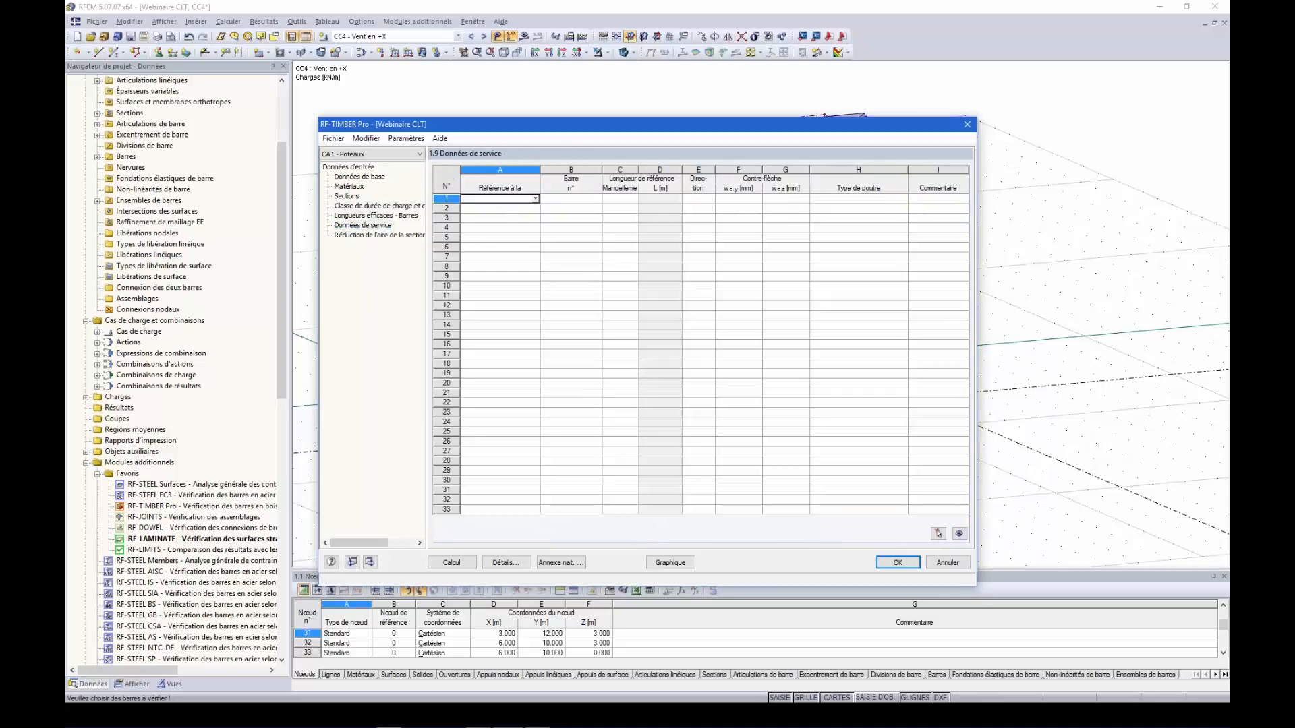
left_click(535, 199)
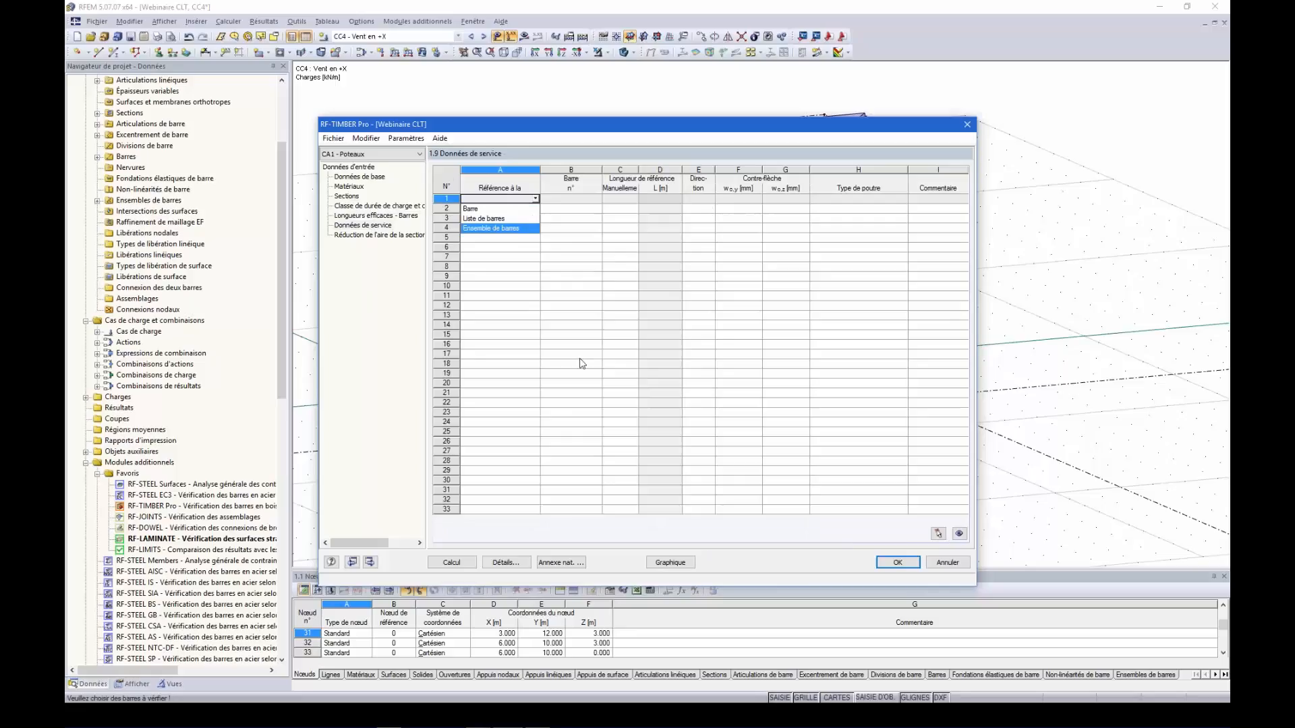
left_click(481, 211)
left_click(588, 200)
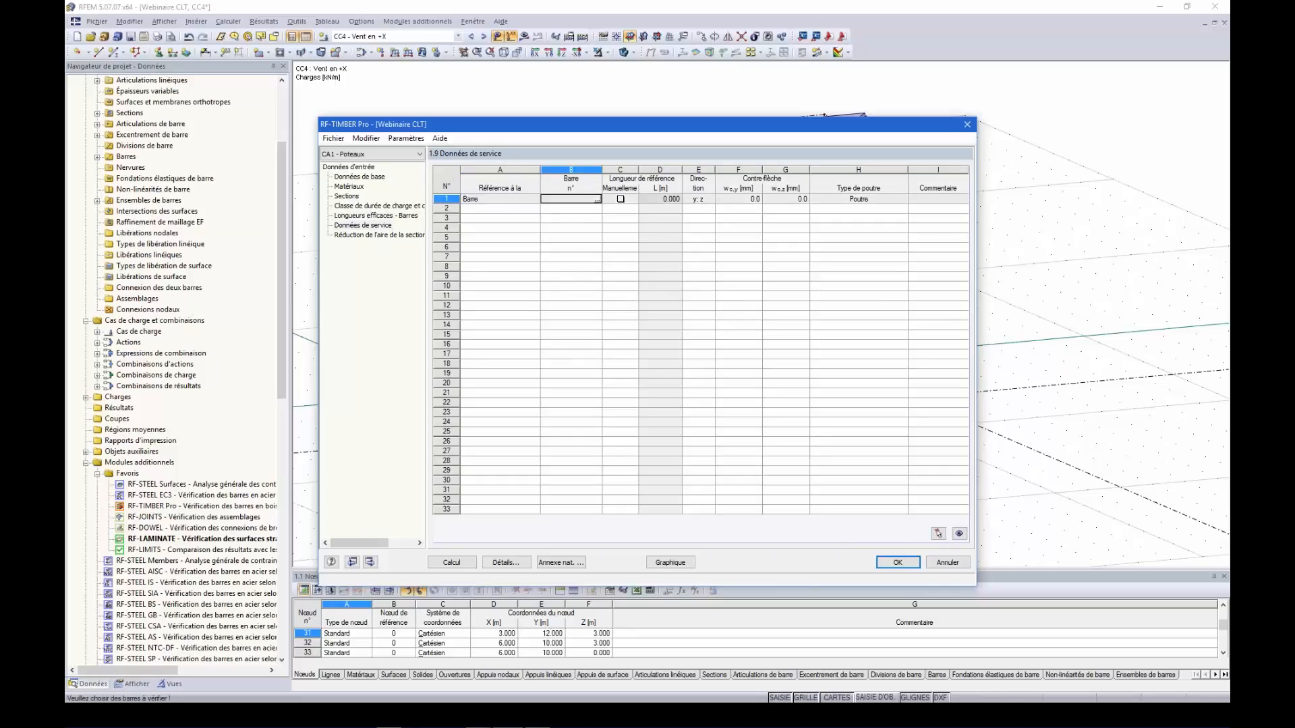
left_click(599, 200)
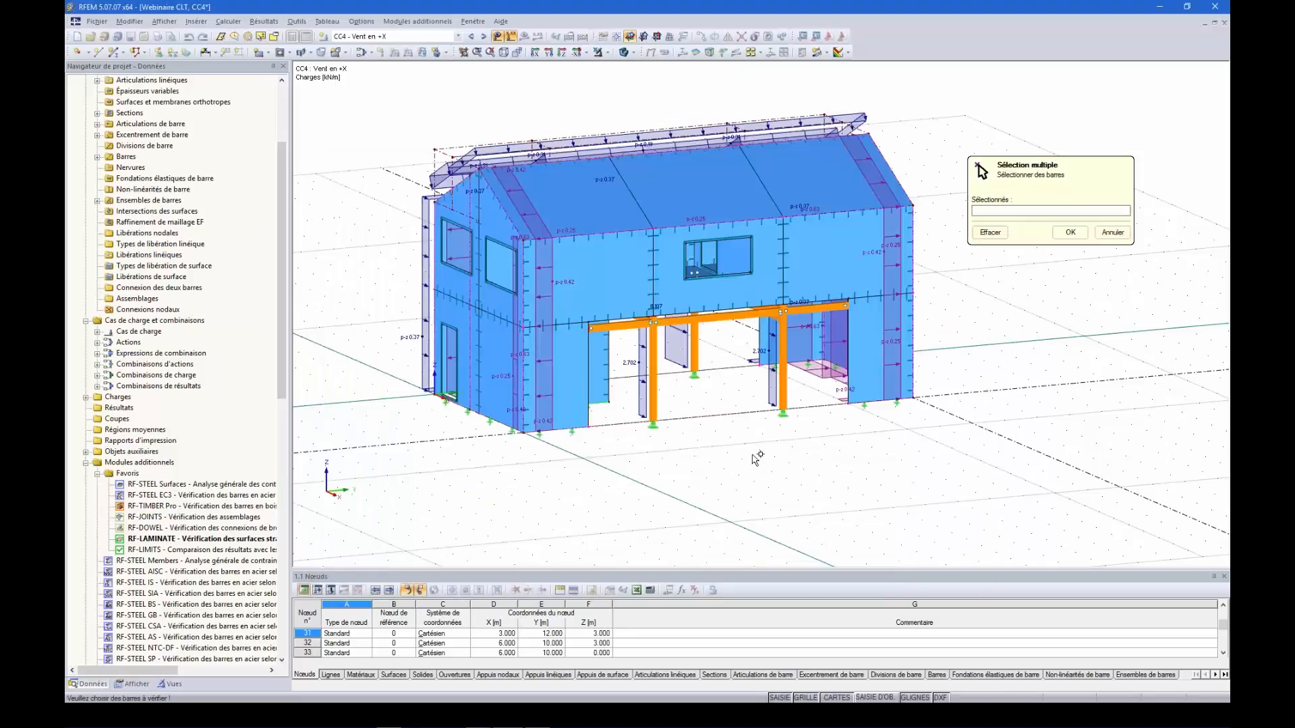
left_click_drag(756, 421, 589, 348)
middle_click_drag(633, 431, 692, 495, "ctrl")
left_click(1070, 232)
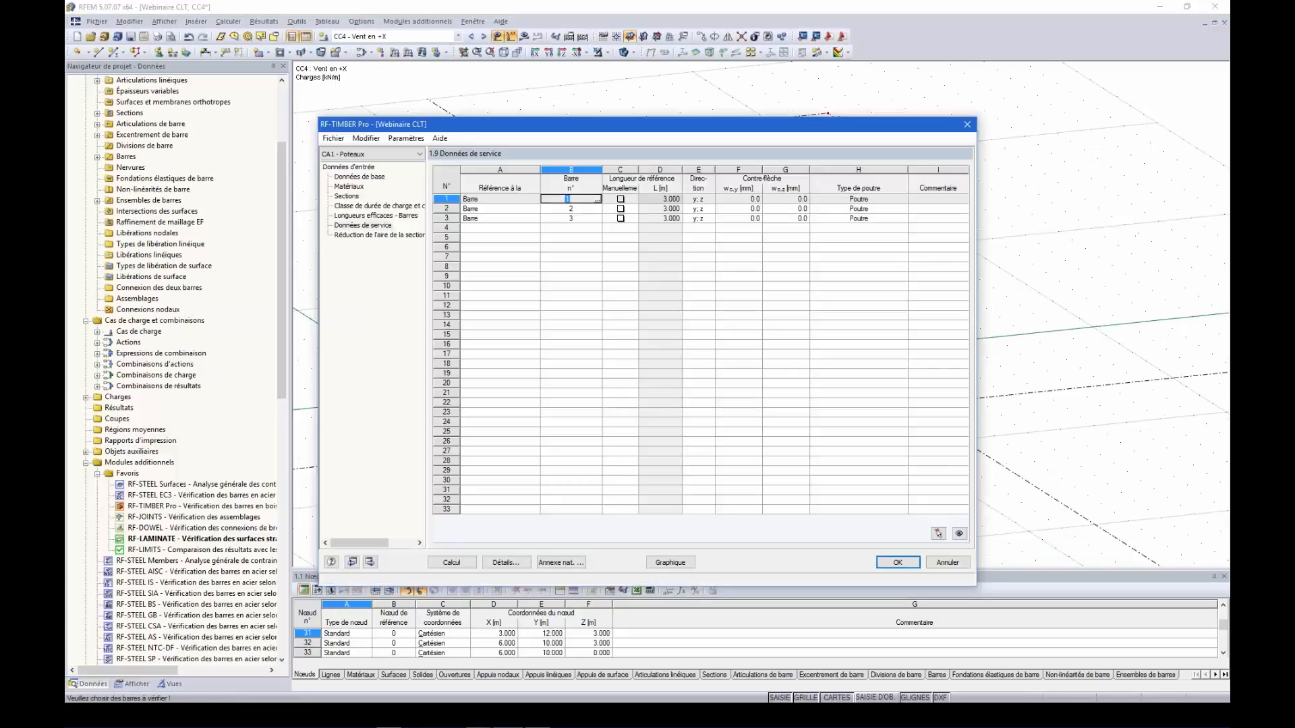
- Check the section reduction inputs, run the calculation, and filter the load-case results to ratios above 1.0
left_click(356, 235)
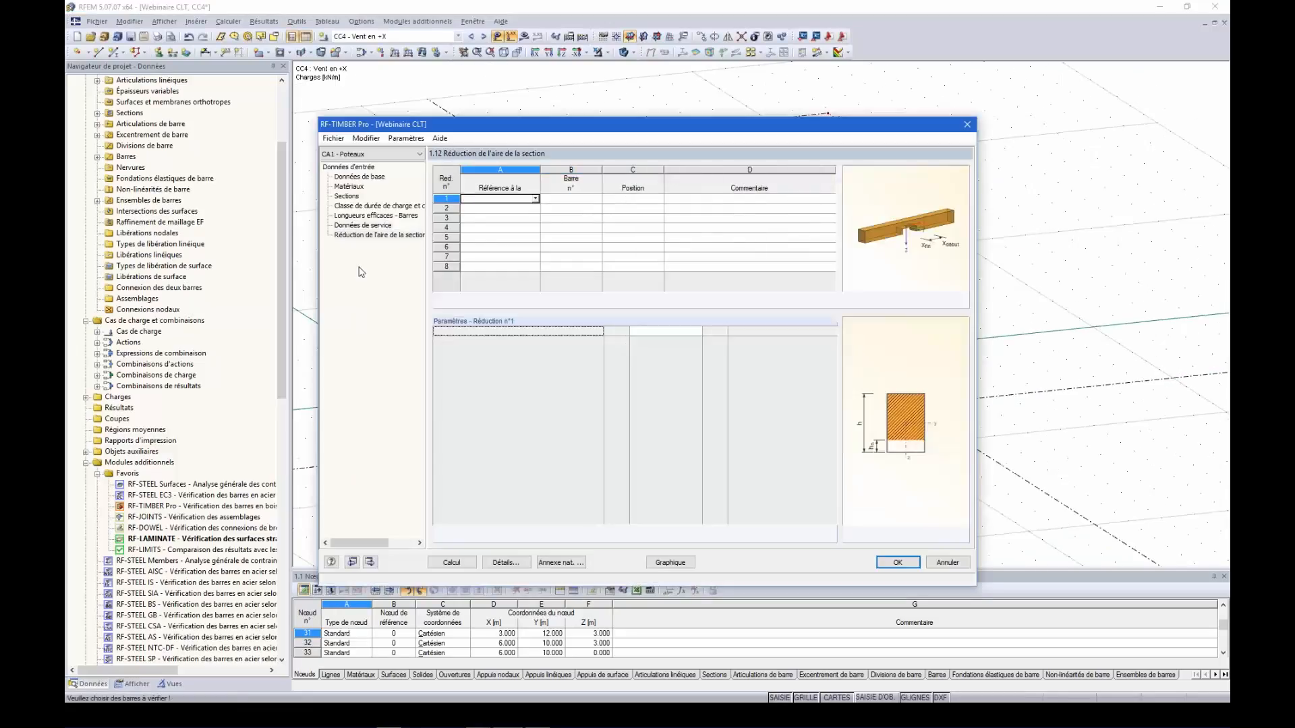
left_click(451, 563)
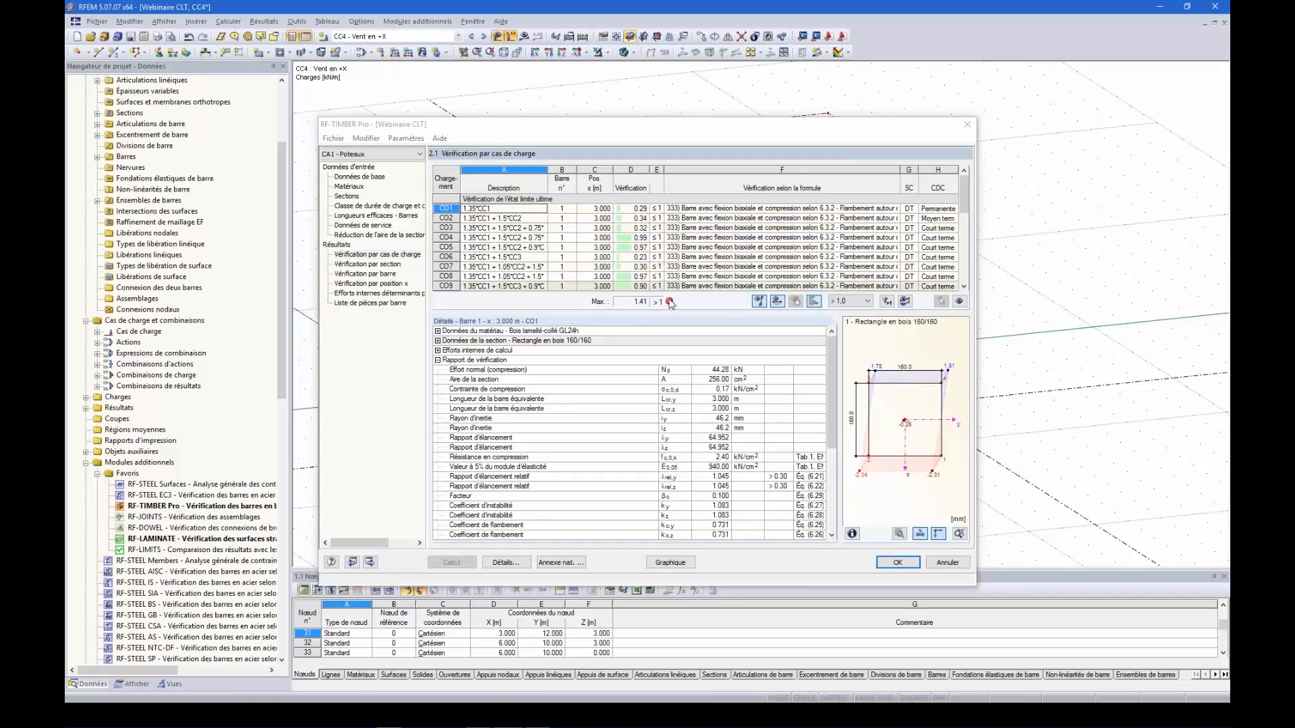
scroll(692, 254, "down", 2)
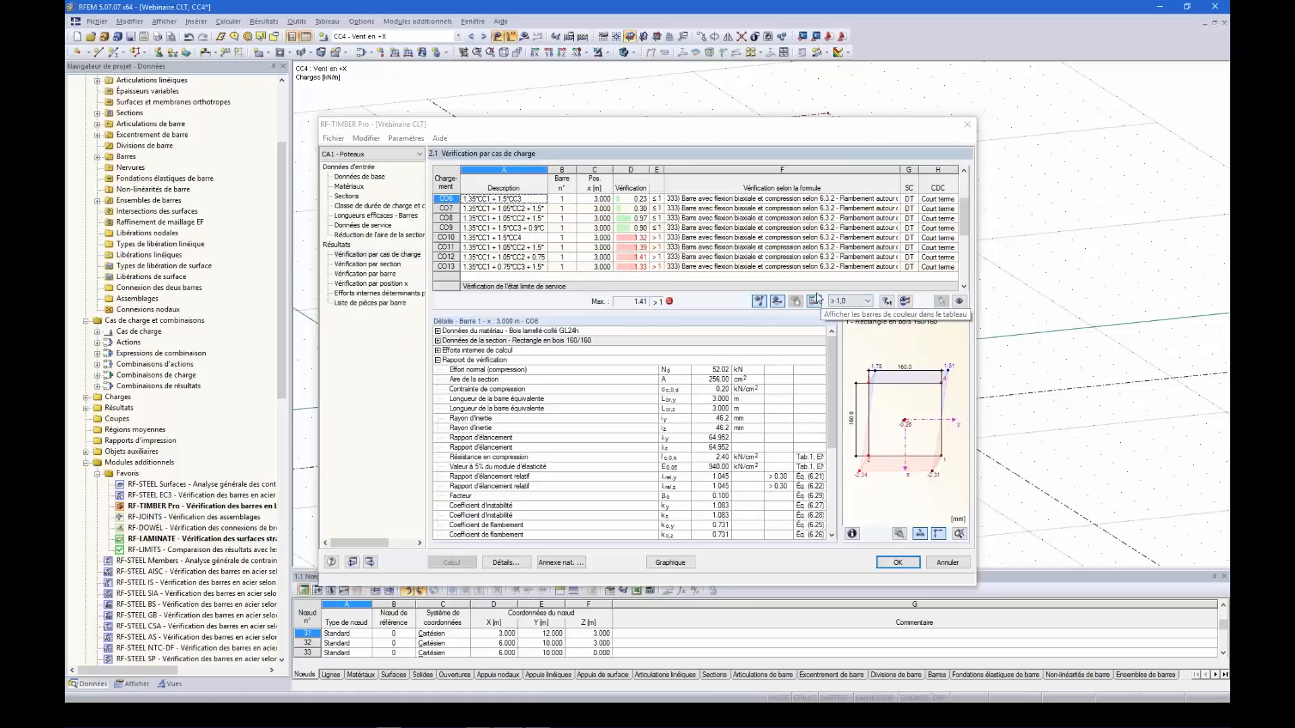
left_click(885, 303)
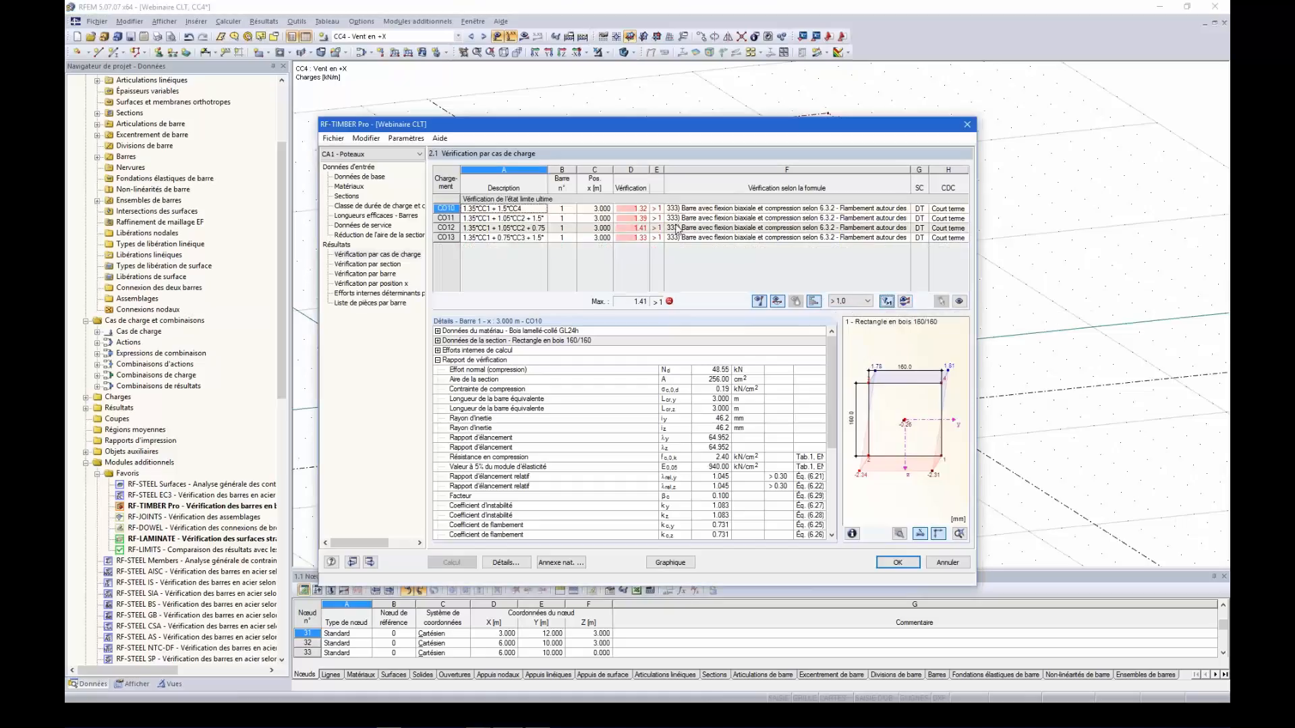
- Examine the posts' verification by section and look up load combination CO12 in the model's load case list
left_click(379, 265)
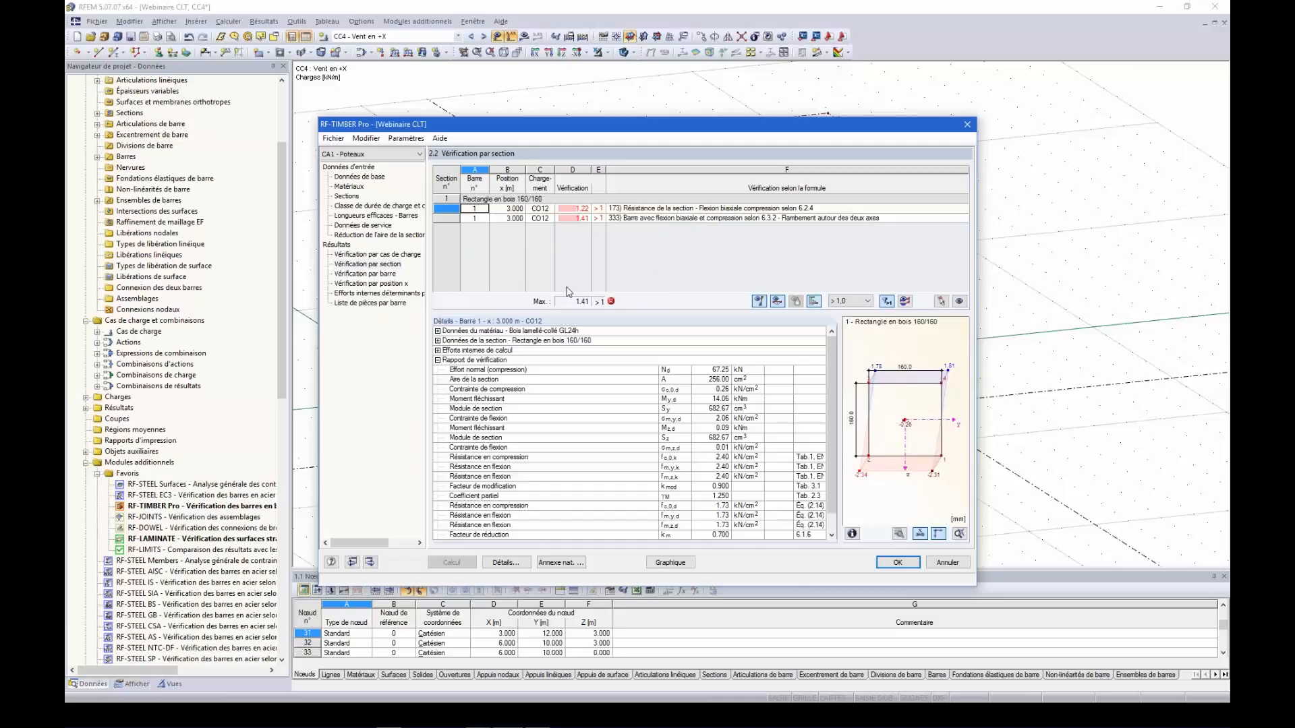
left_click_drag(415, 124, 384, 124)
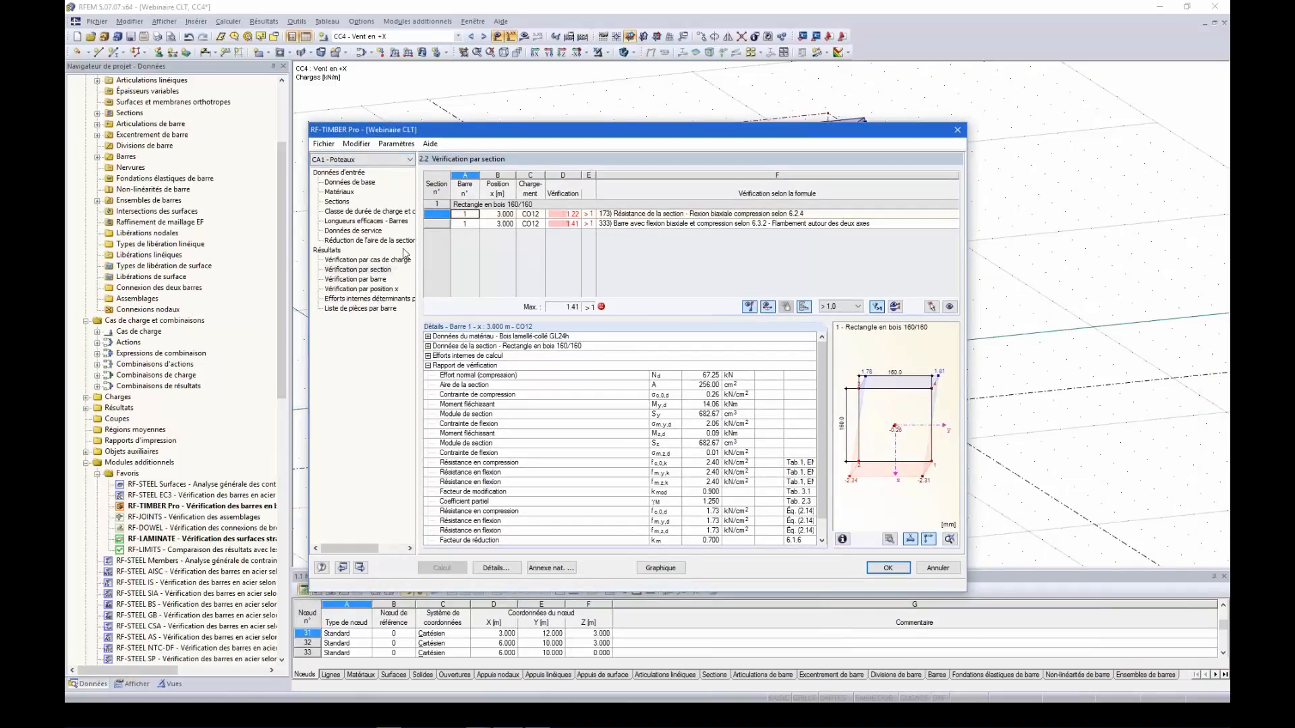
left_click_drag(437, 130, 468, 197)
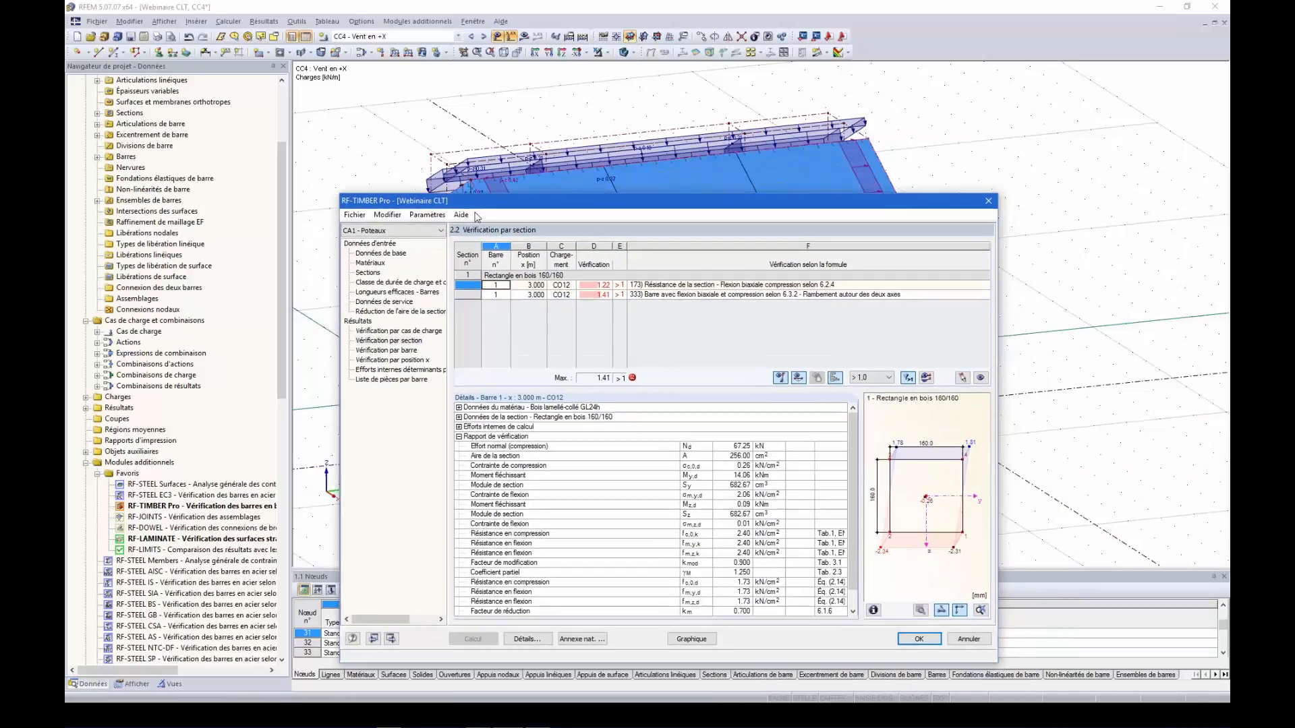
left_click(559, 286)
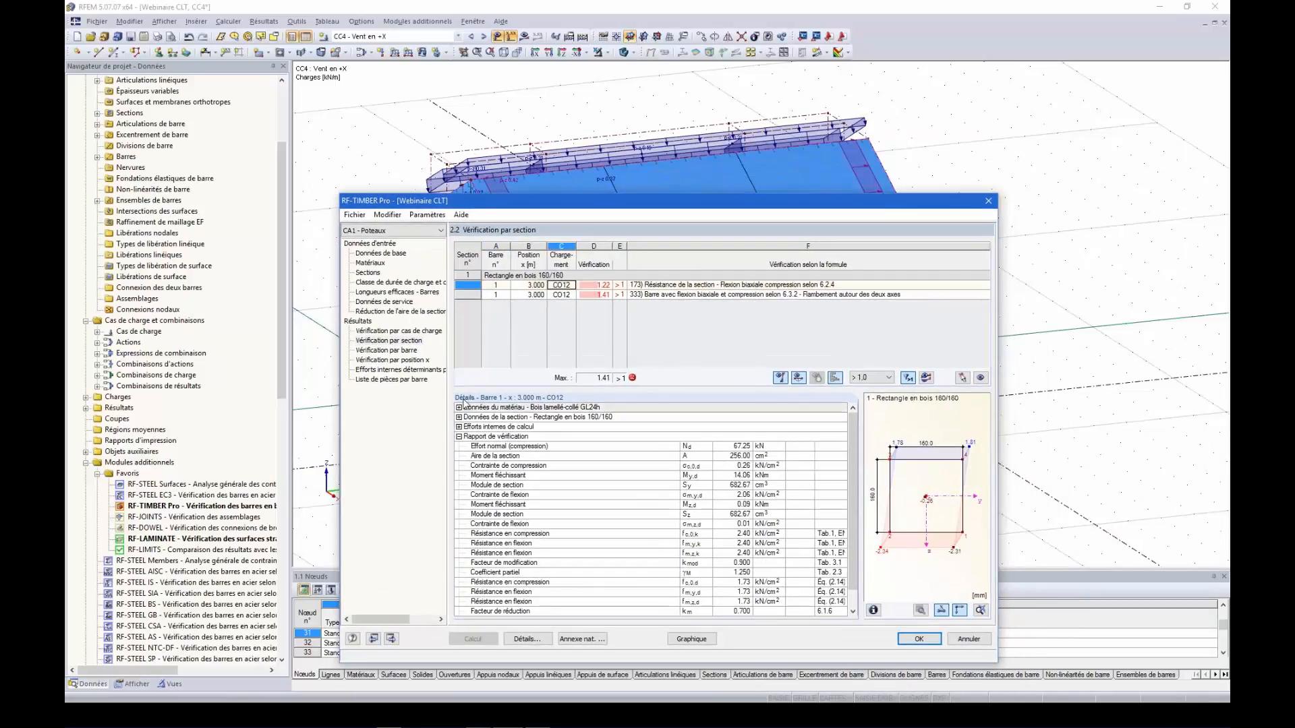
left_click(458, 37)
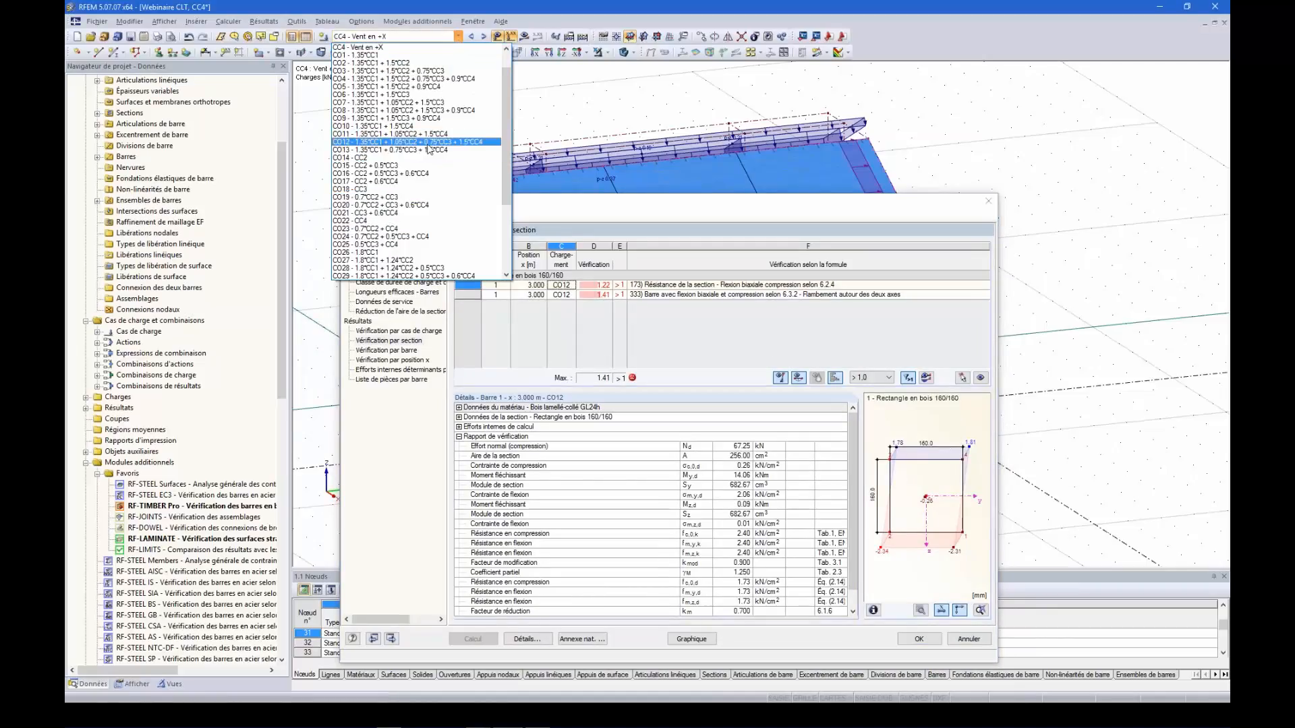
left_click(621, 332)
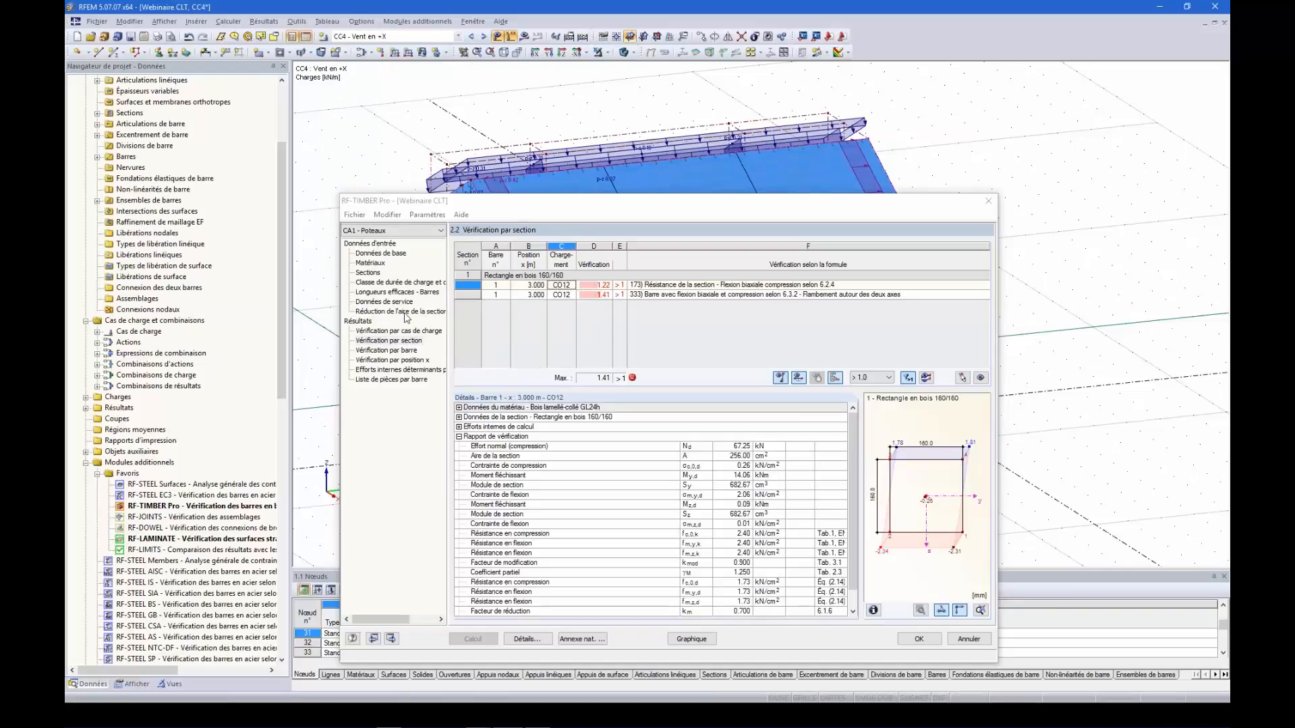
- Enable optimisation of the posts' 160/160 timber section for both width b and height h
left_click(373, 272)
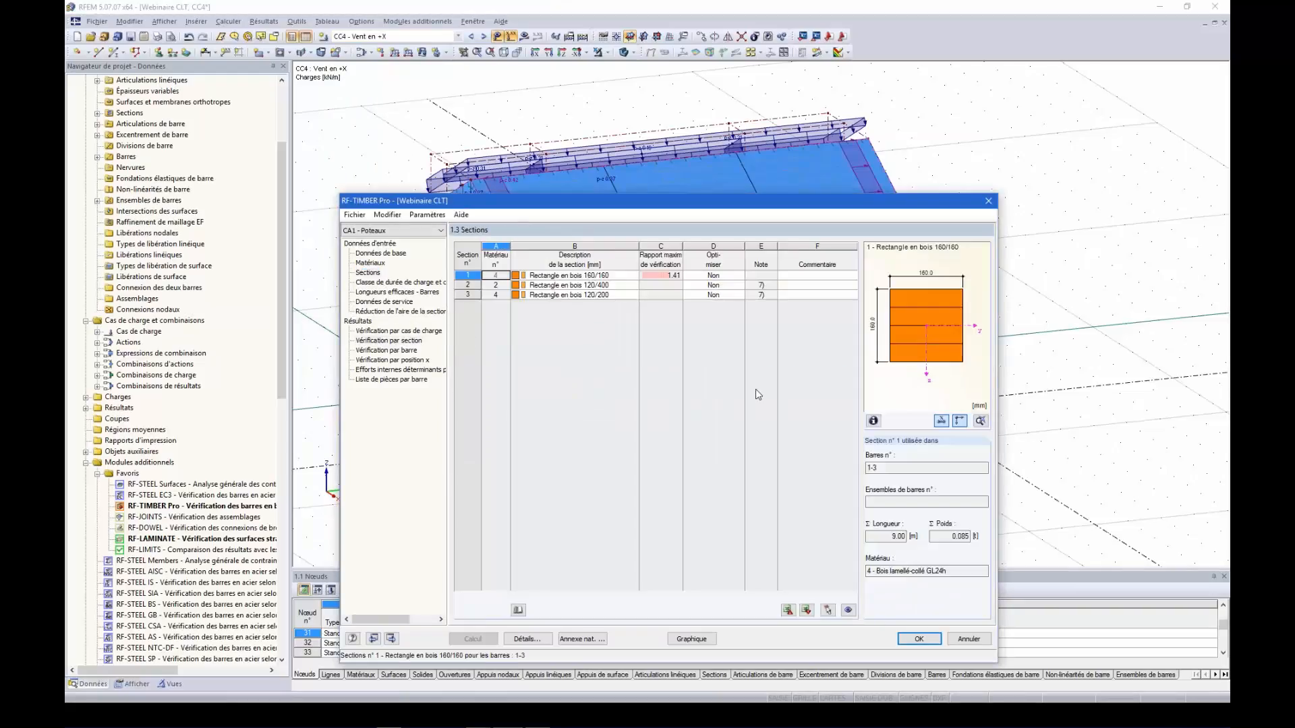
left_click(714, 275)
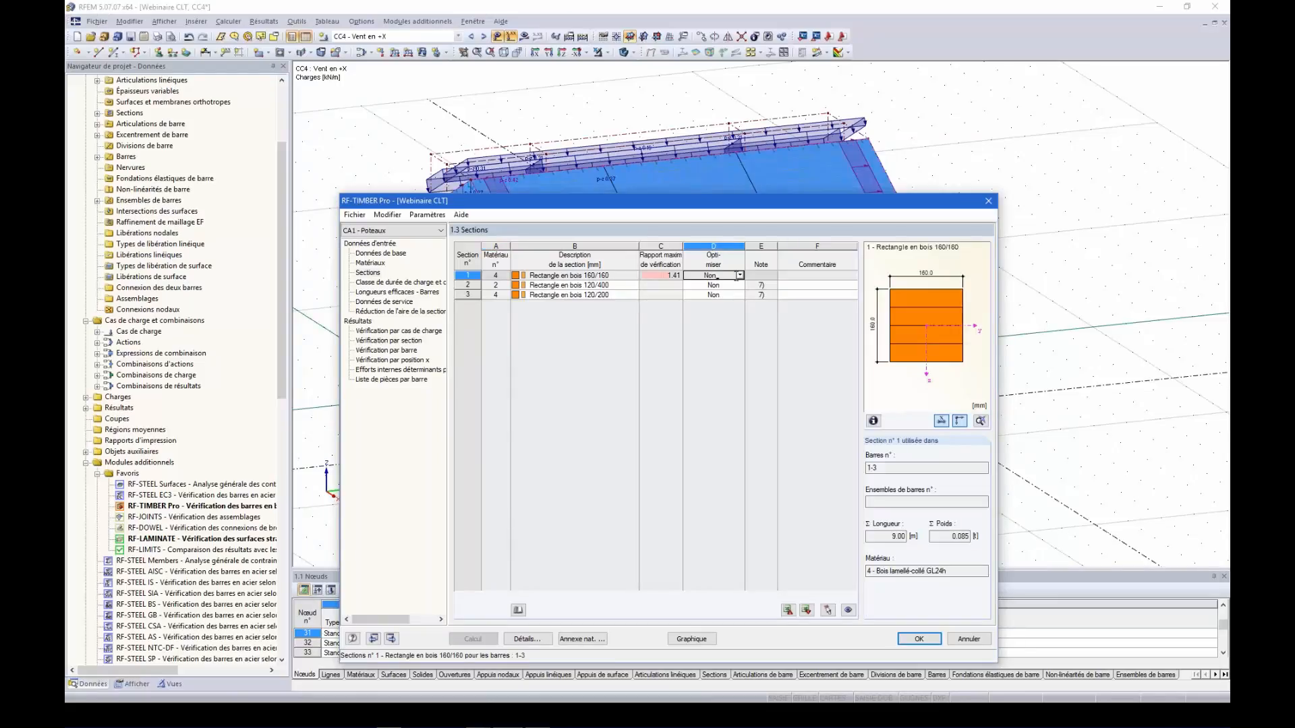
left_click(738, 276)
key("Return")
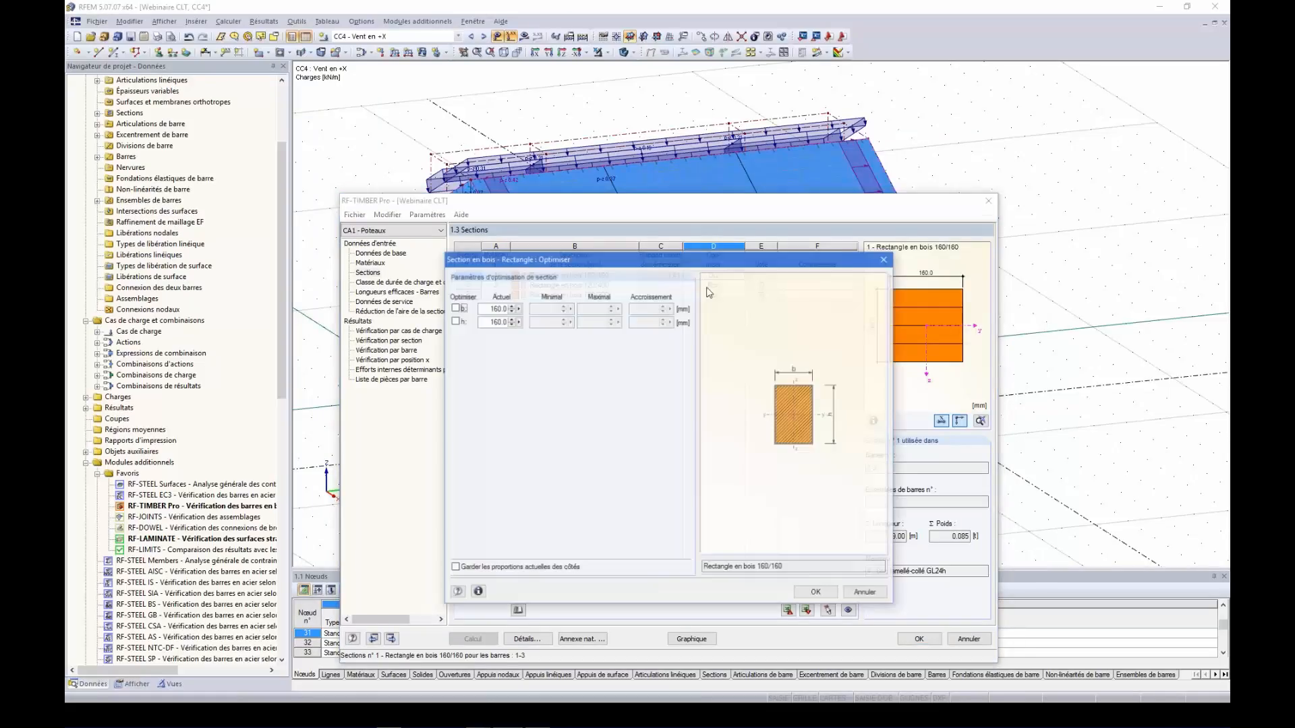
left_click(454, 308)
left_click(458, 322)
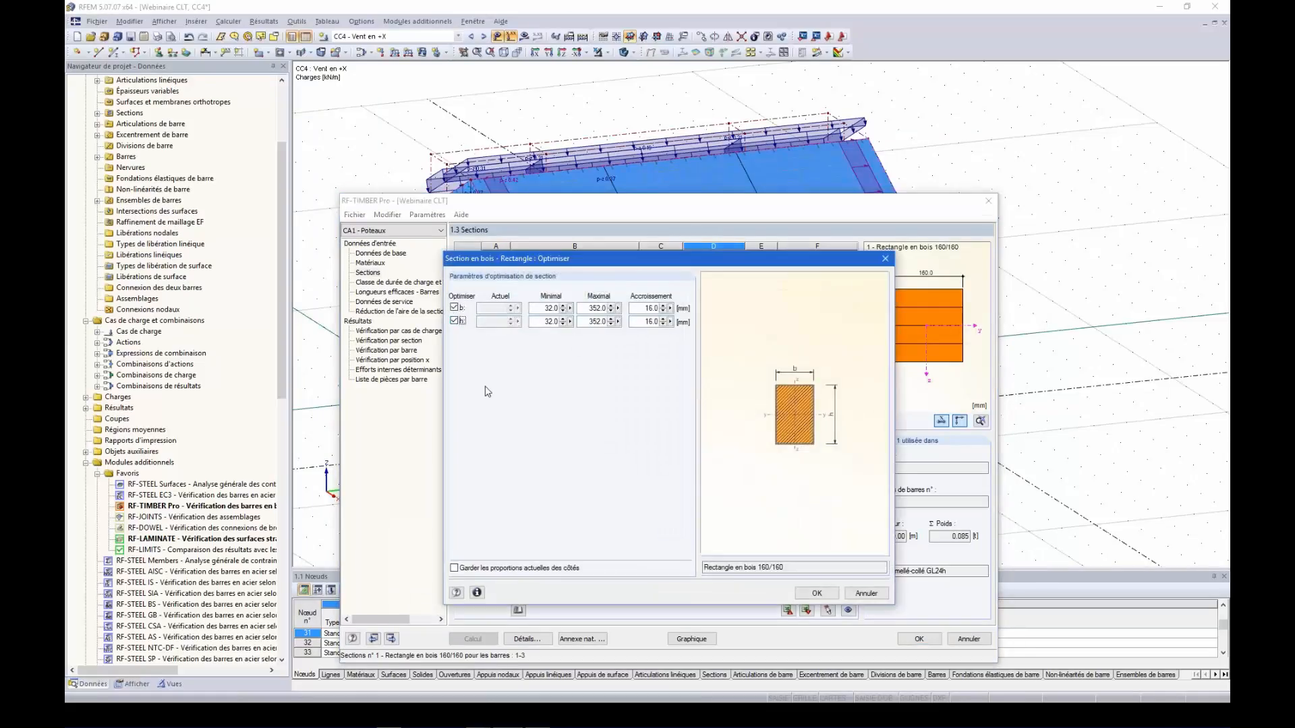
- Keep the side proportions, set the optimisation range to 120–300 mm in 10 mm increments, and run the calculation
left_click(454, 568)
double_click(638, 305)
type("10")
key("Tab")
type("1")
type("20")
left_click(539, 322)
left_click(591, 308)
type("300")
left_click(816, 593)
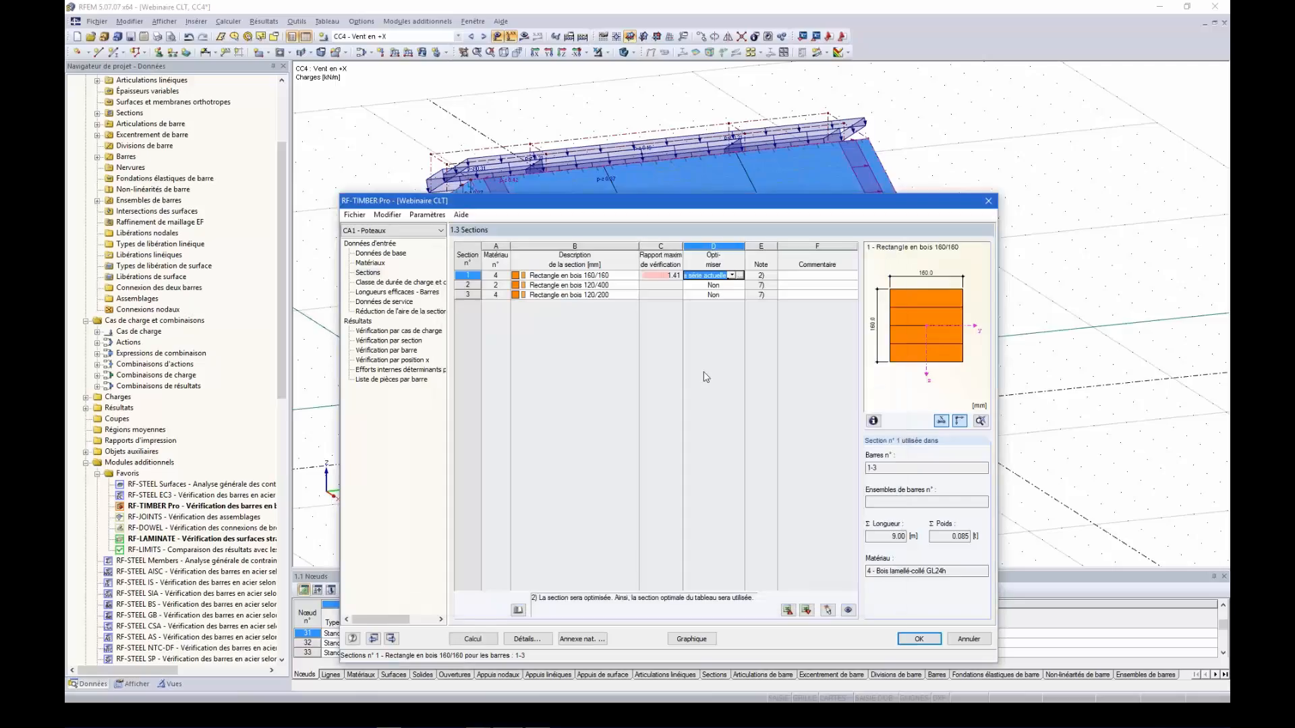
left_click(472, 640)
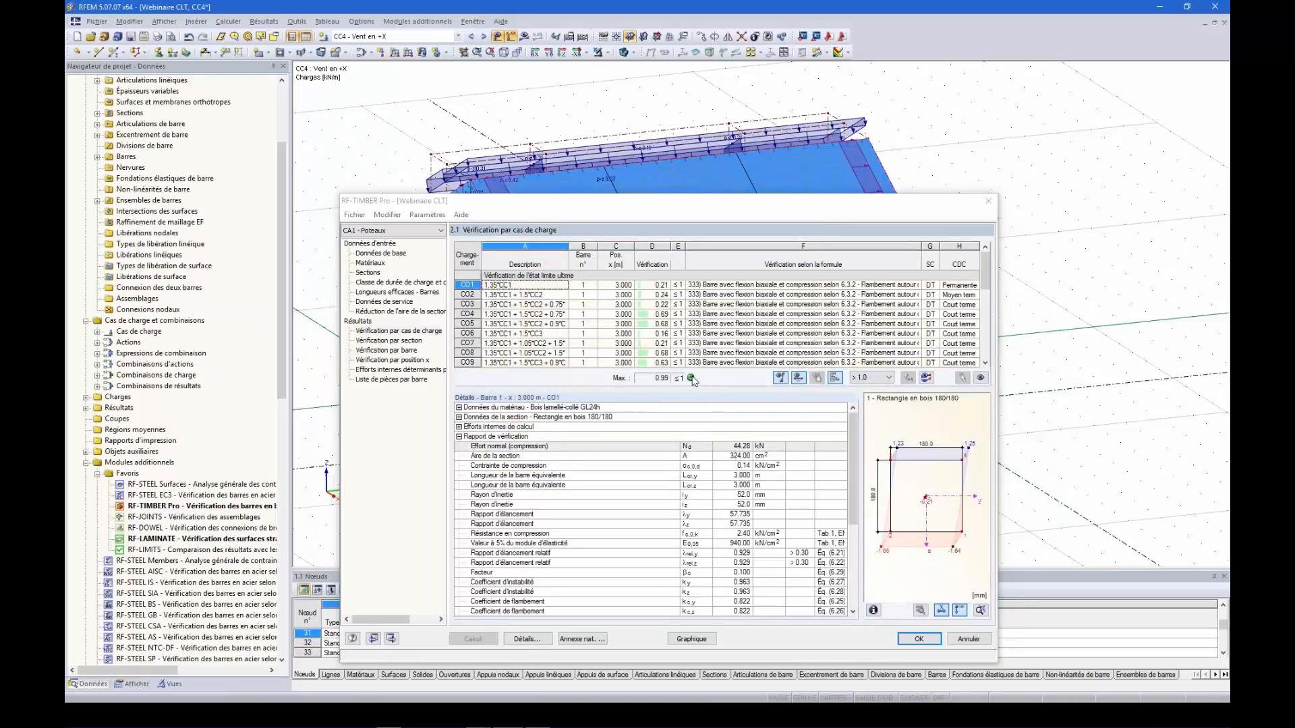
- Export the optimised 180/180 post section to the RFEM model, accepting the deletion of existing results
left_click(368, 272)
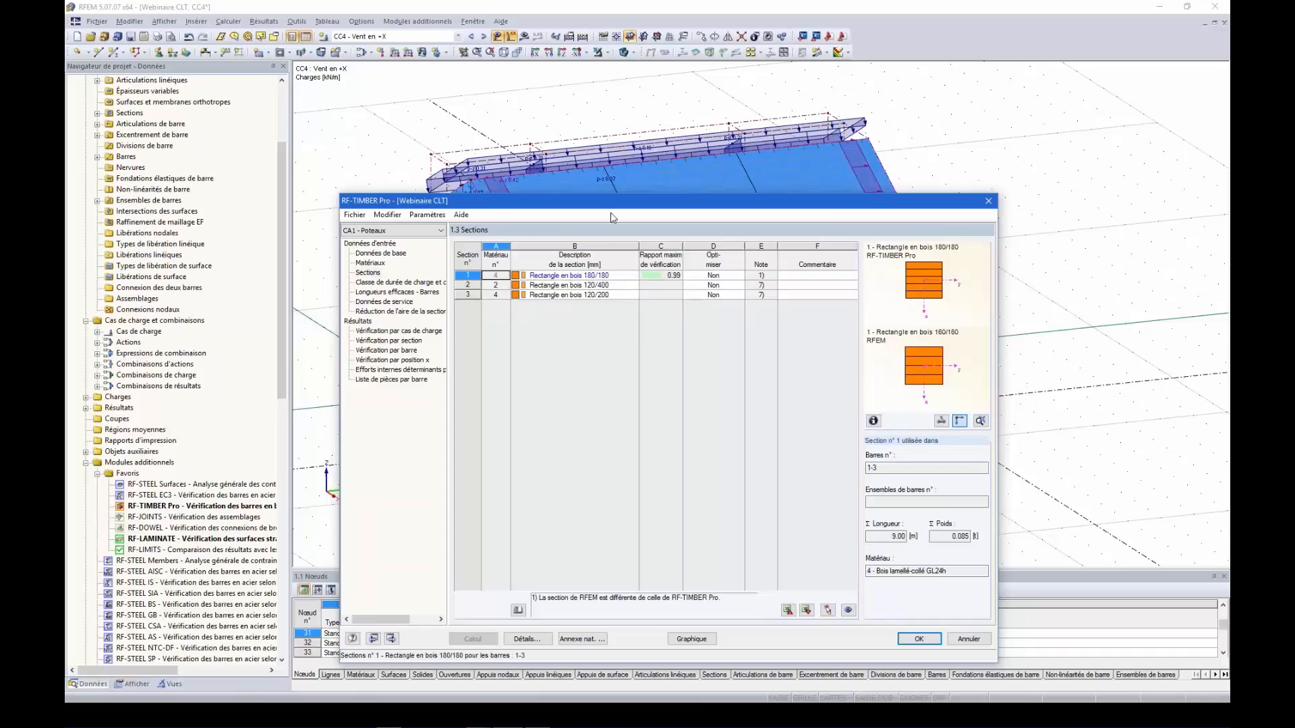
right_click(621, 275)
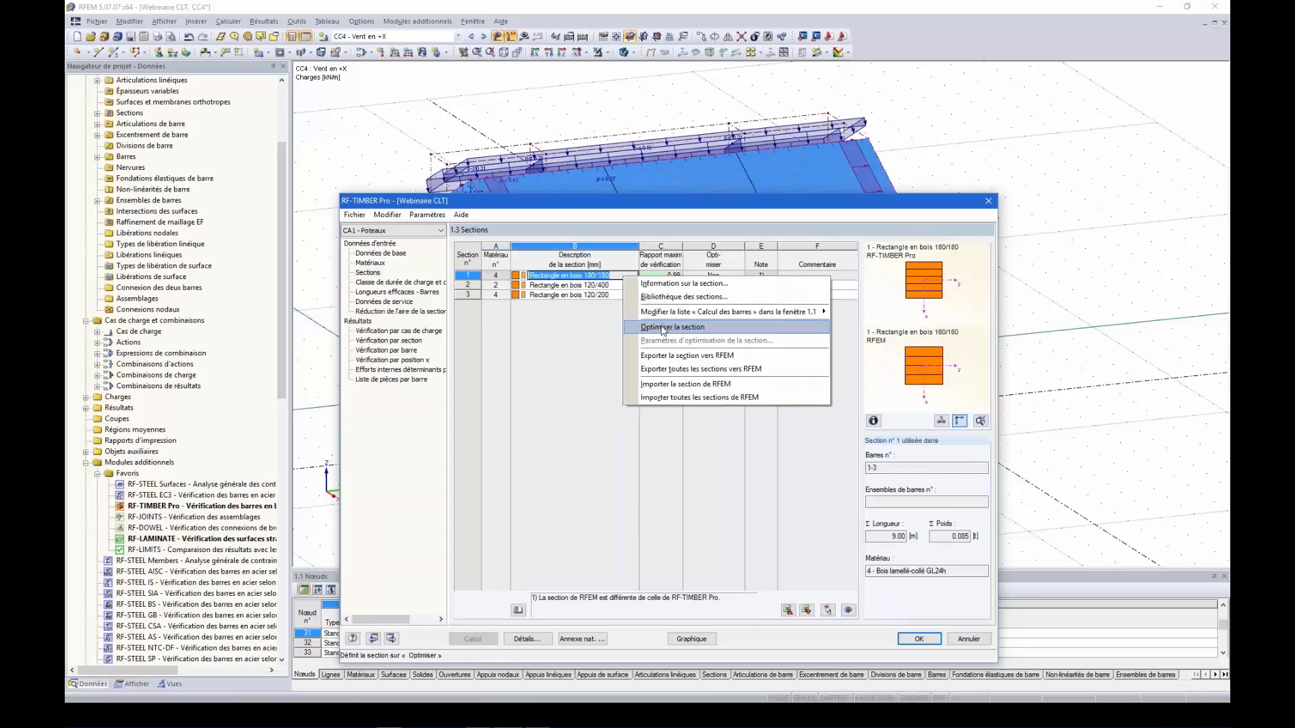
left_click(650, 355)
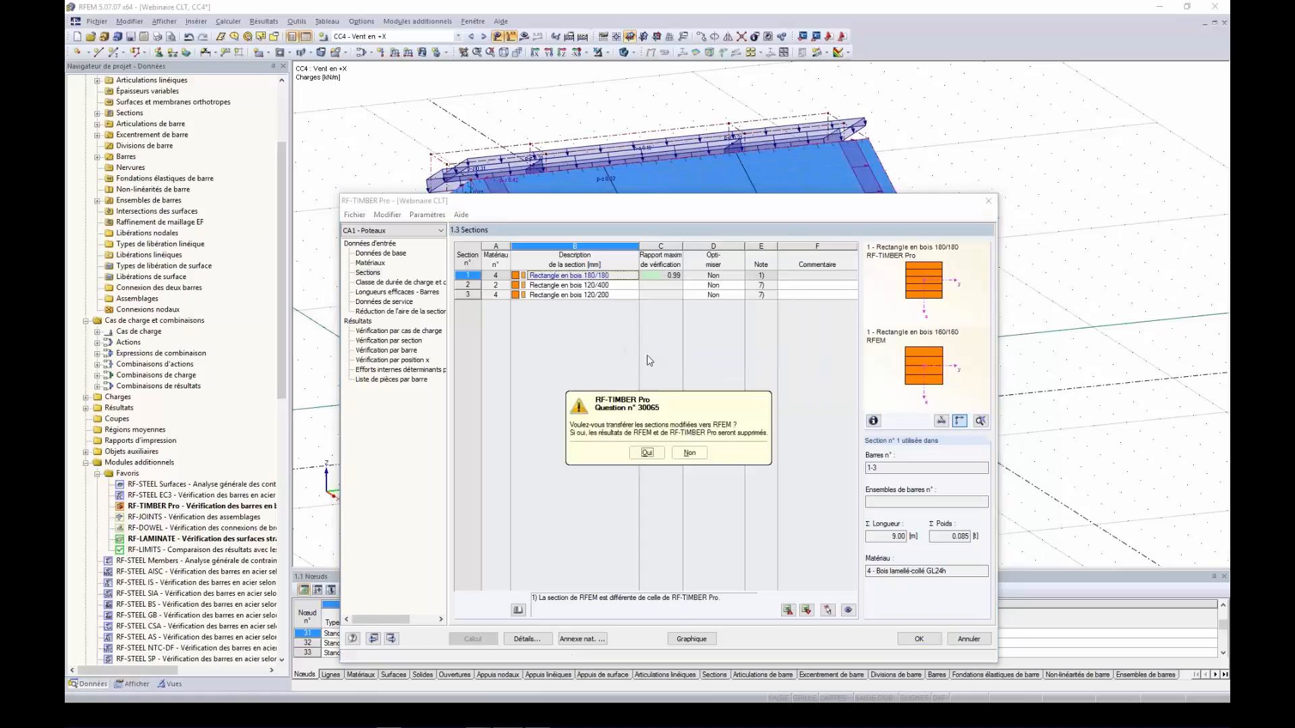
left_click(648, 453)
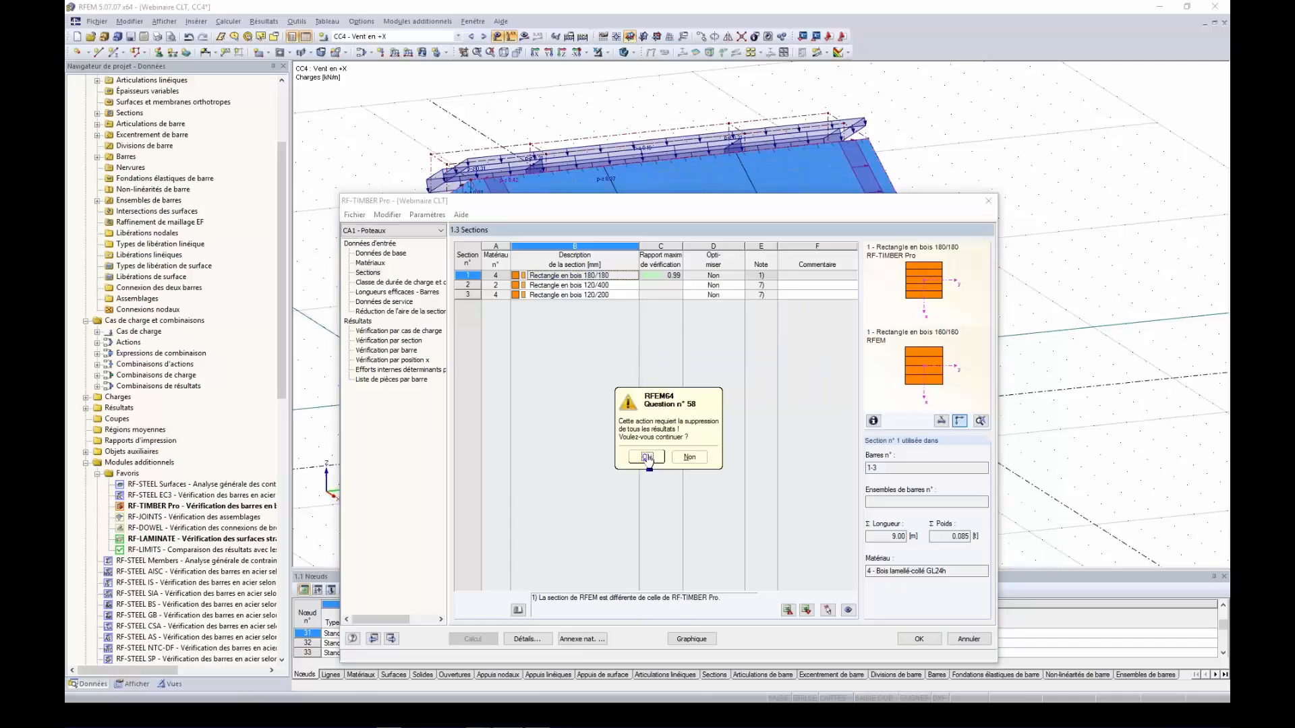
left_click(646, 457)
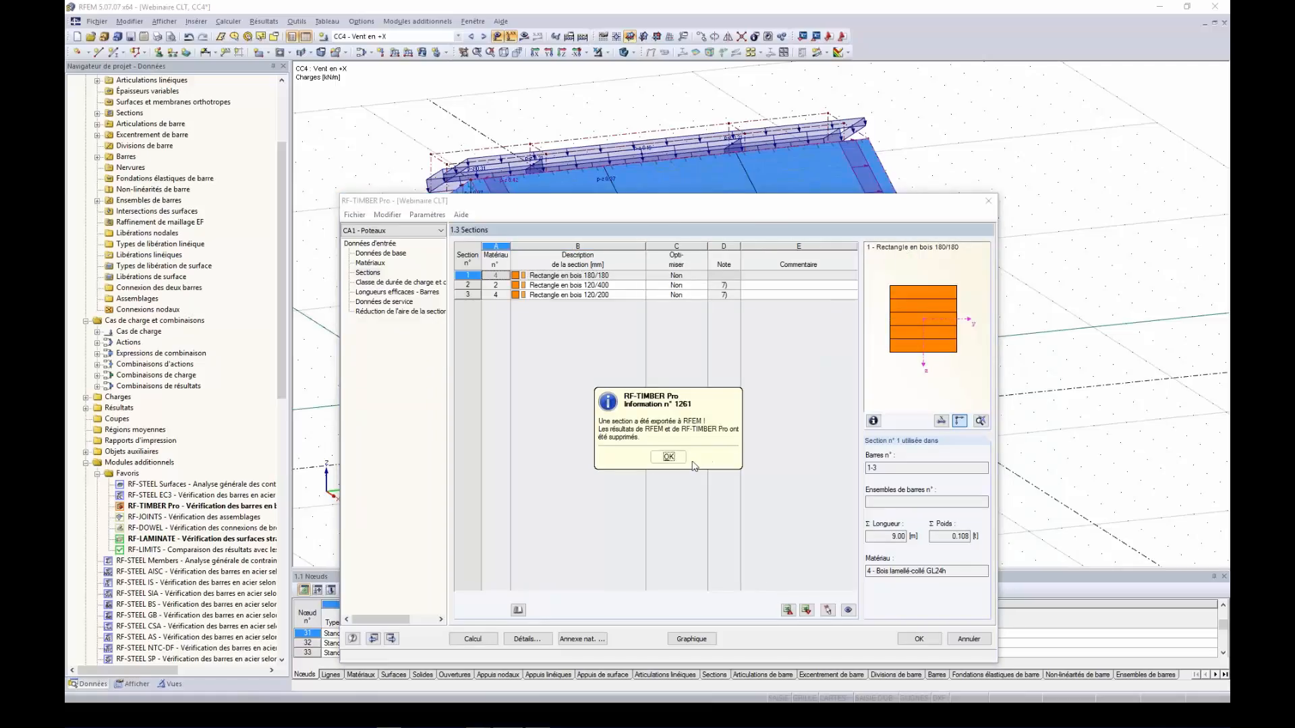
left_click(668, 457)
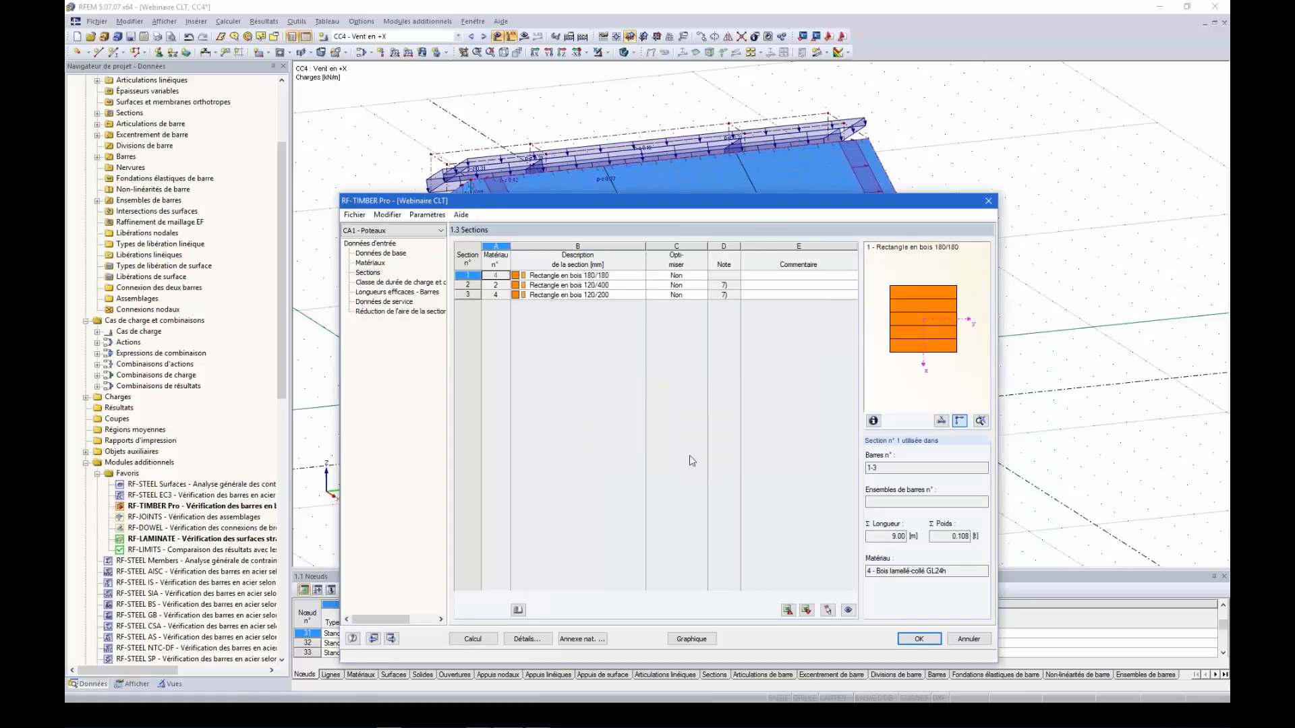
- Recalculate the posts with the 180/180 section and filter the load-case results to ratios above 1.0
left_click(476, 639)
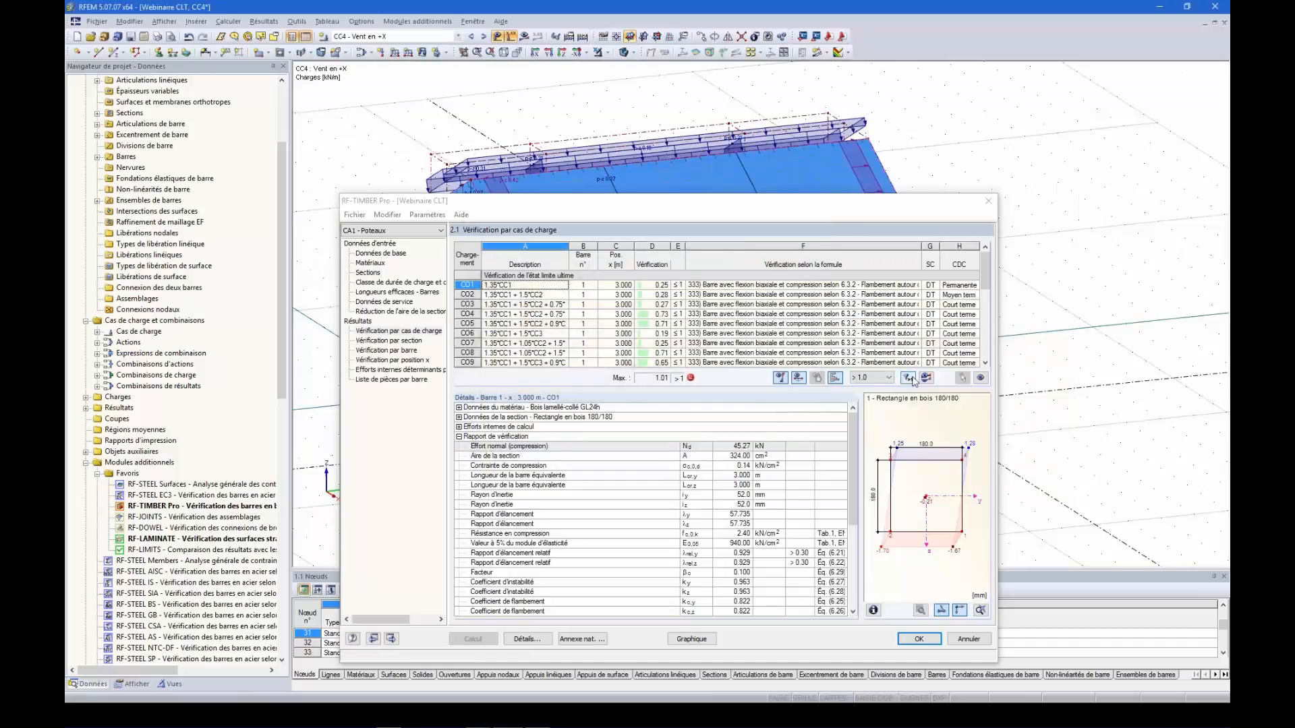
left_click(910, 379)
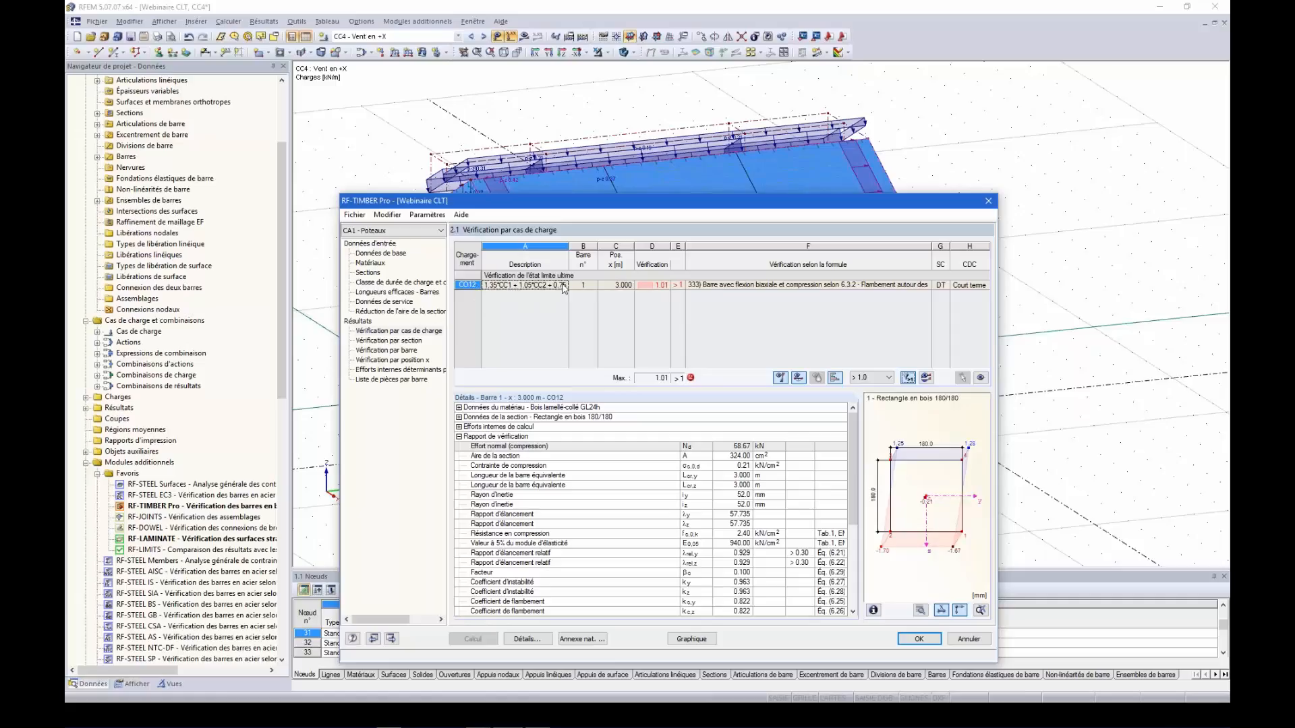
left_click_drag(630, 206, 626, 237)
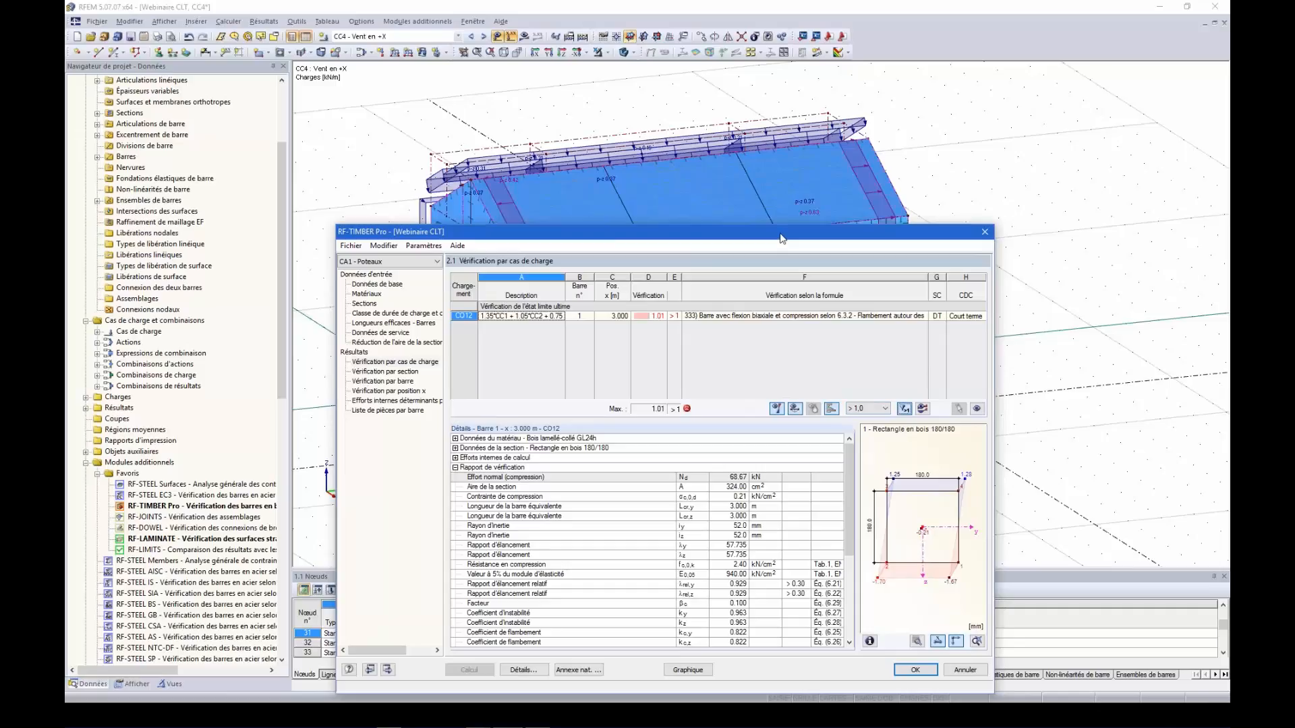
left_click_drag(782, 233, 771, 342)
left_click_drag(484, 350, 462, 143)
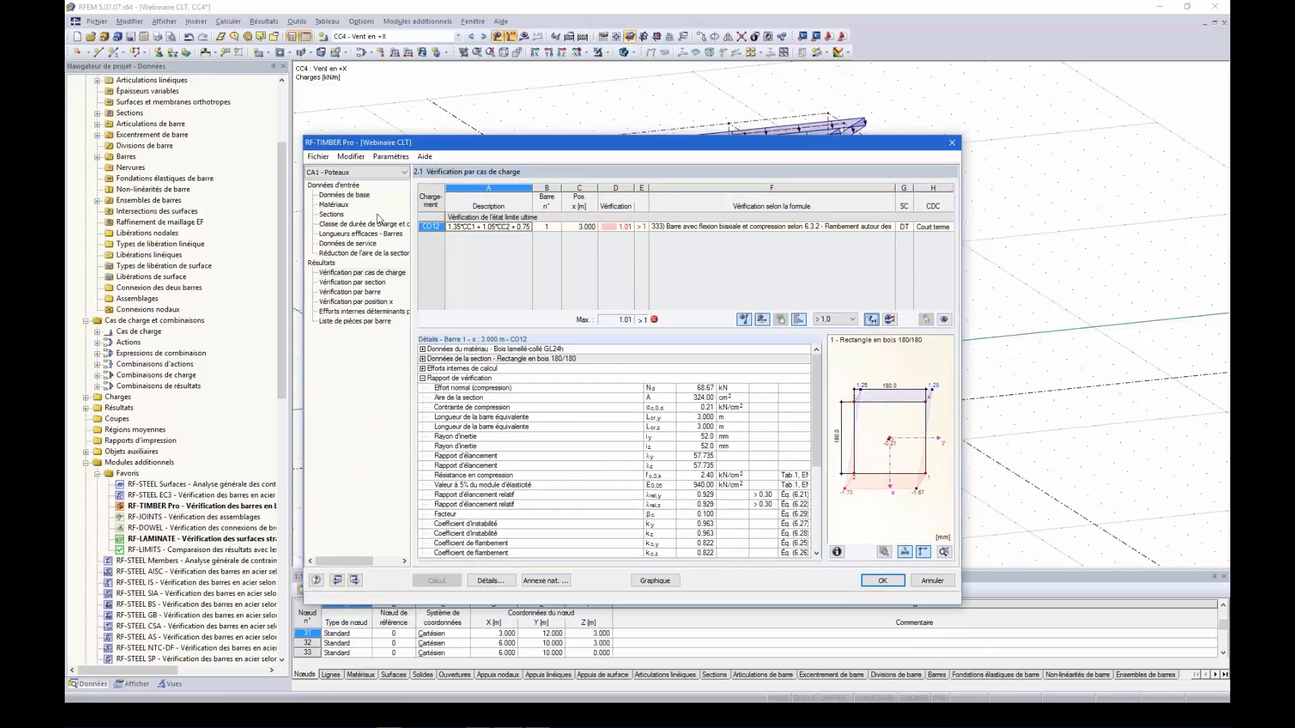
- Change section 1 of the posts to a 190/190 mm timber rectangle
left_click(332, 214)
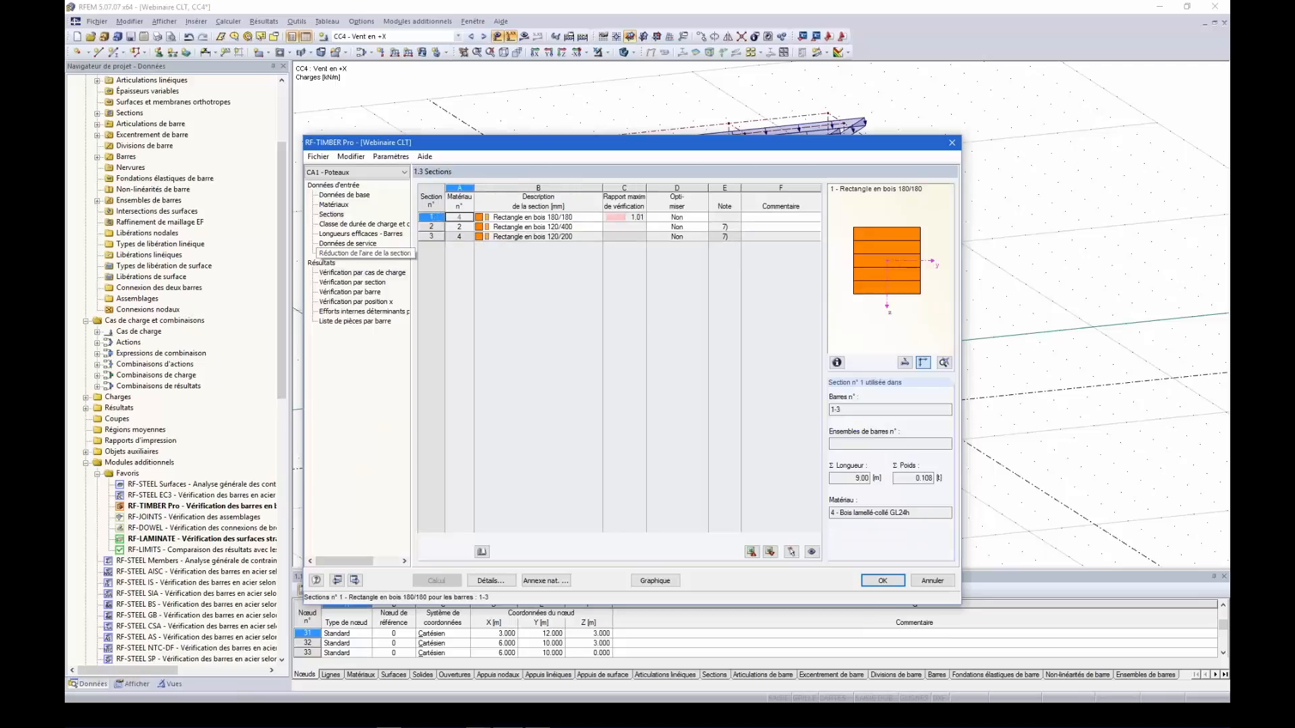
left_click(557, 217)
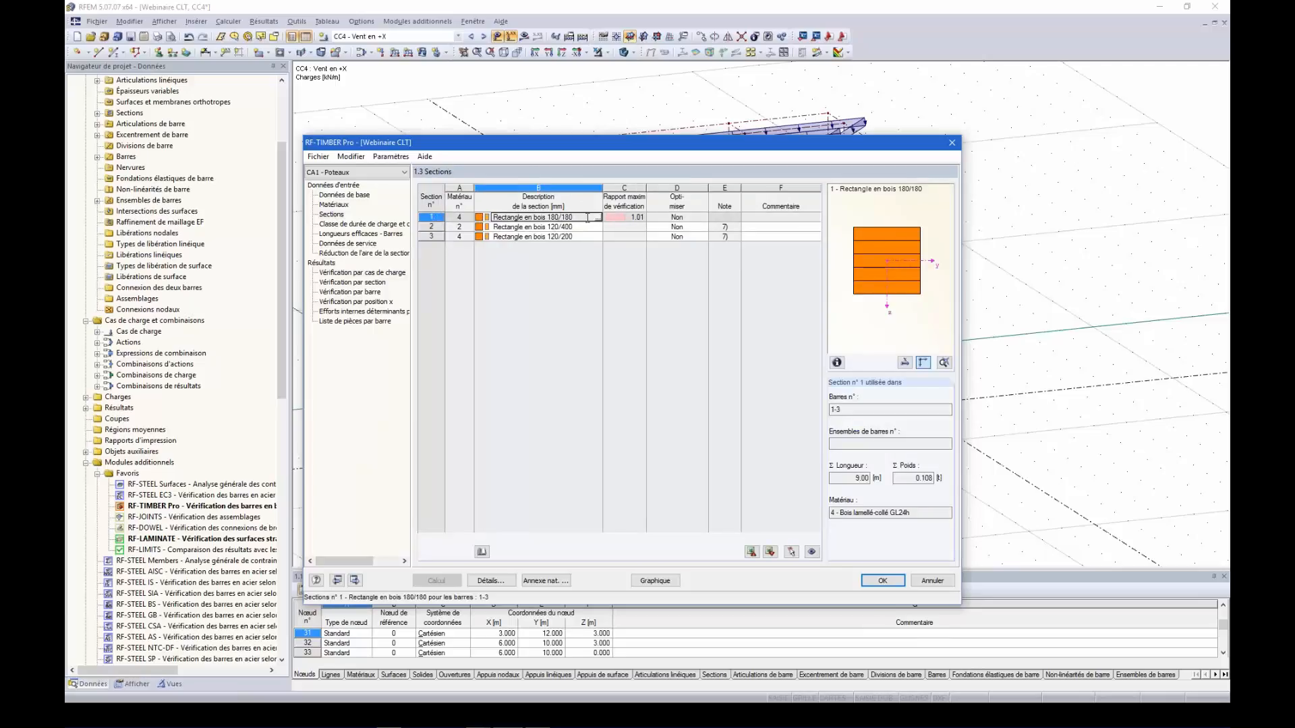
left_click(599, 217)
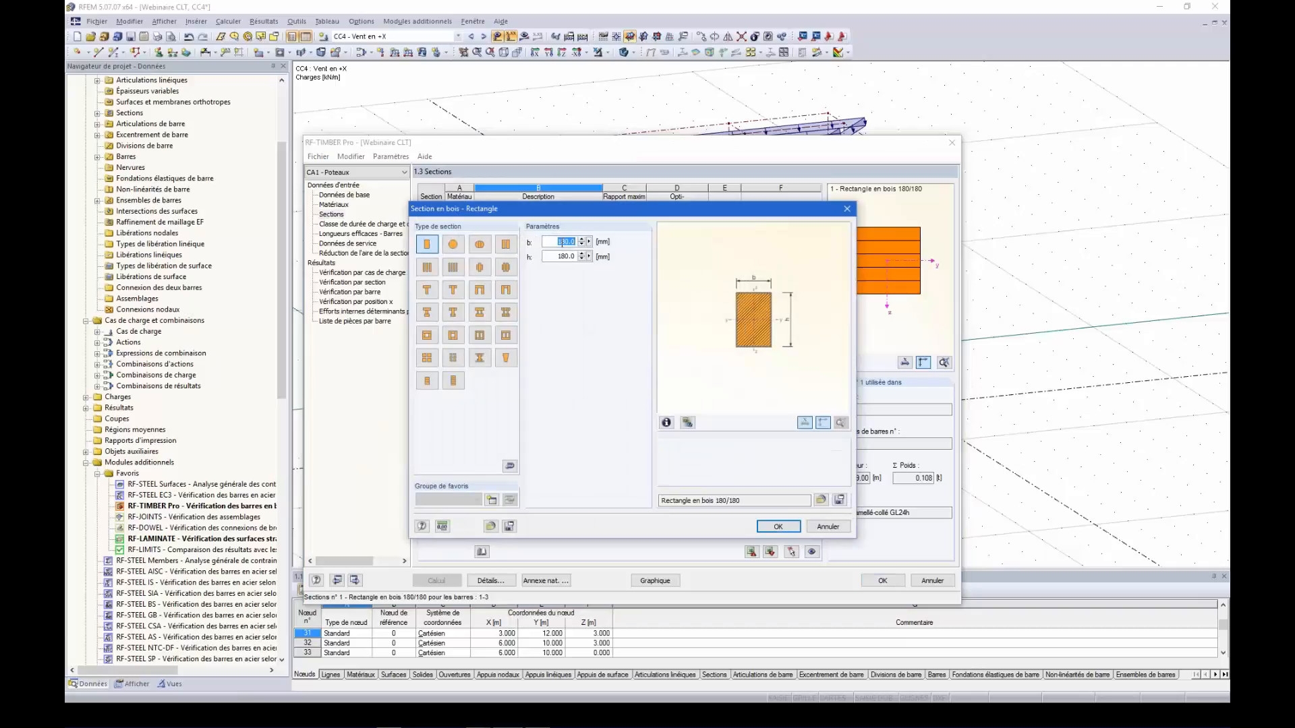
type("9")
left_click(778, 526)
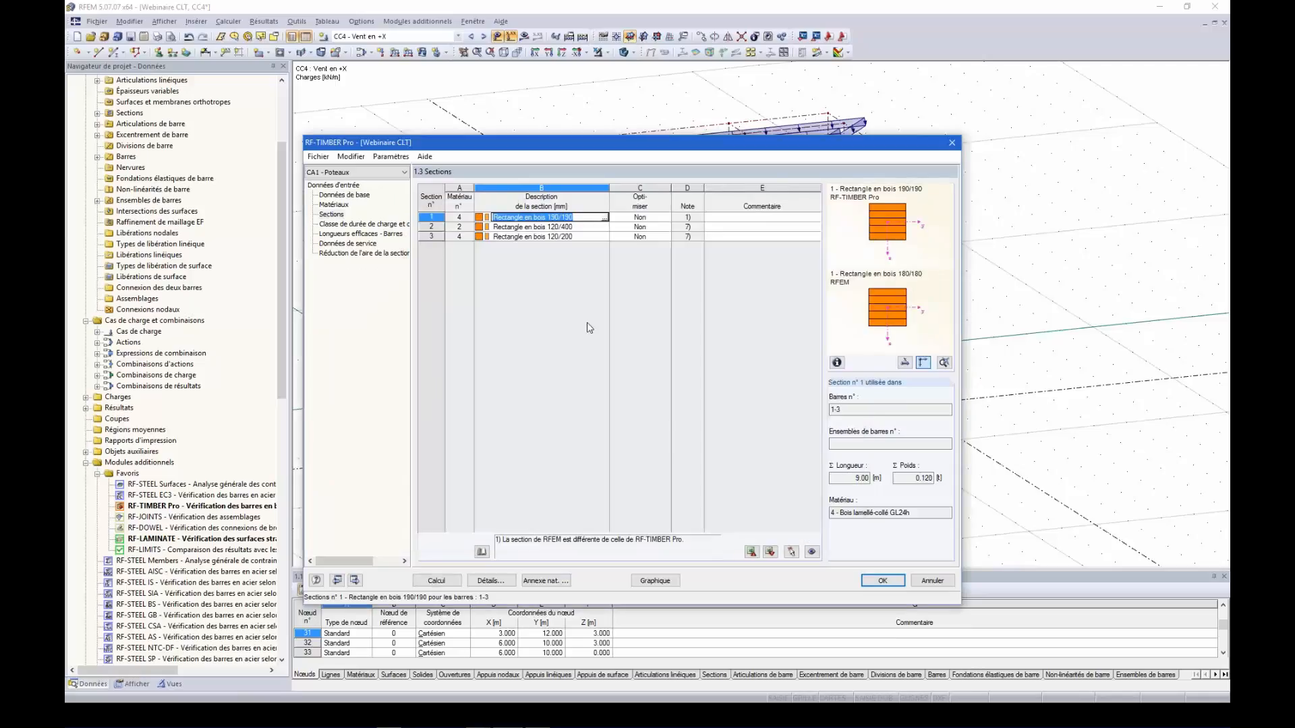
- Transfer the modified 190/190 section to the RFEM model, accepting the deletion of all results
right_click(604, 216)
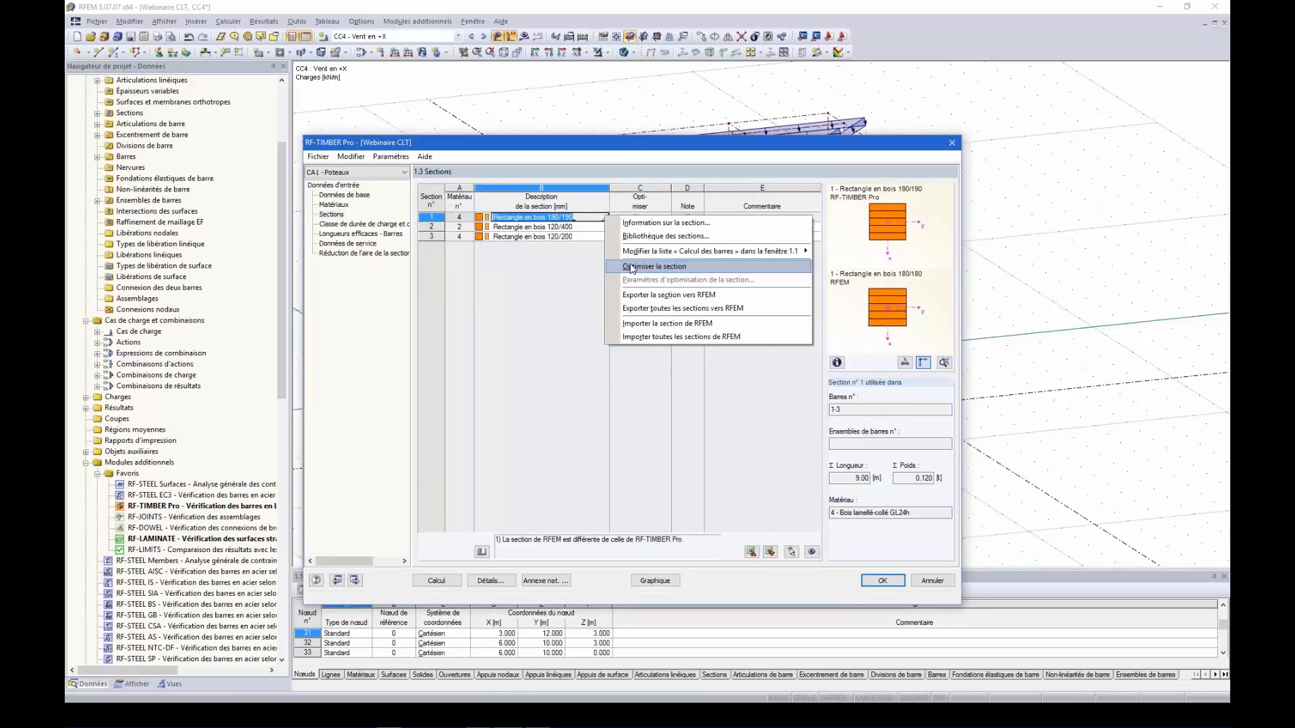
left_click(642, 309)
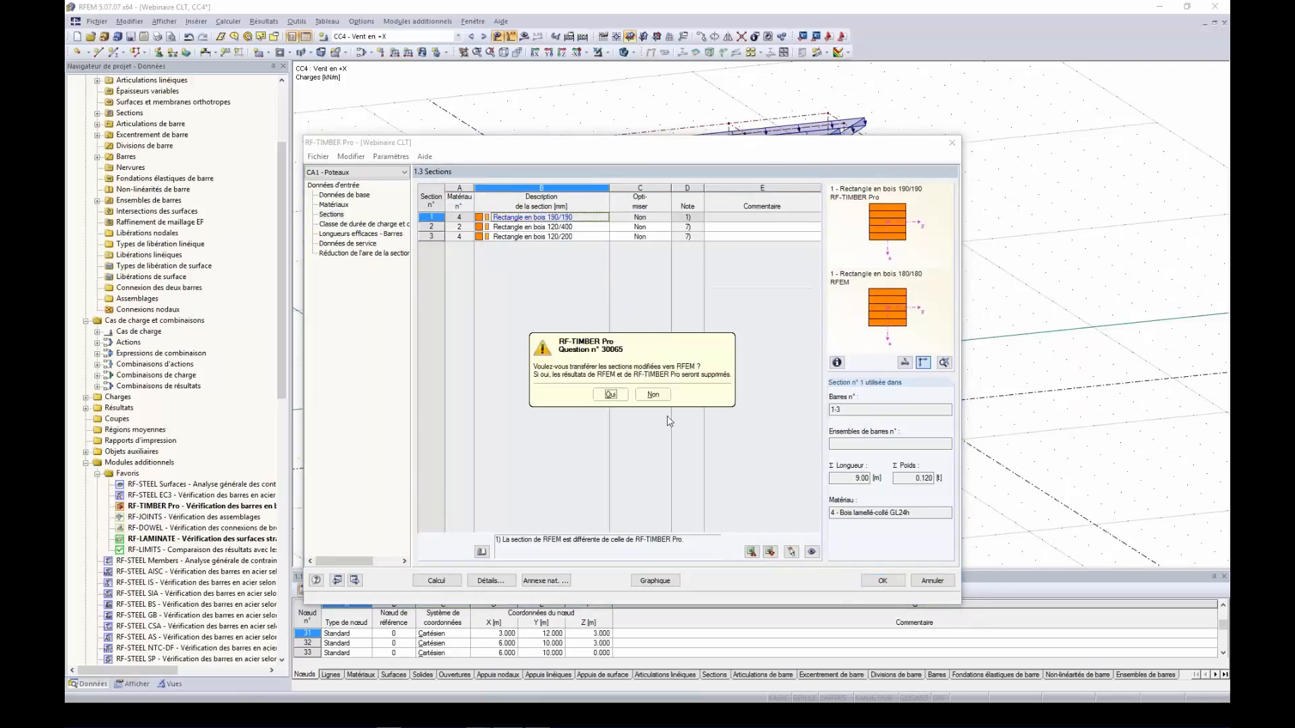
left_click(611, 395)
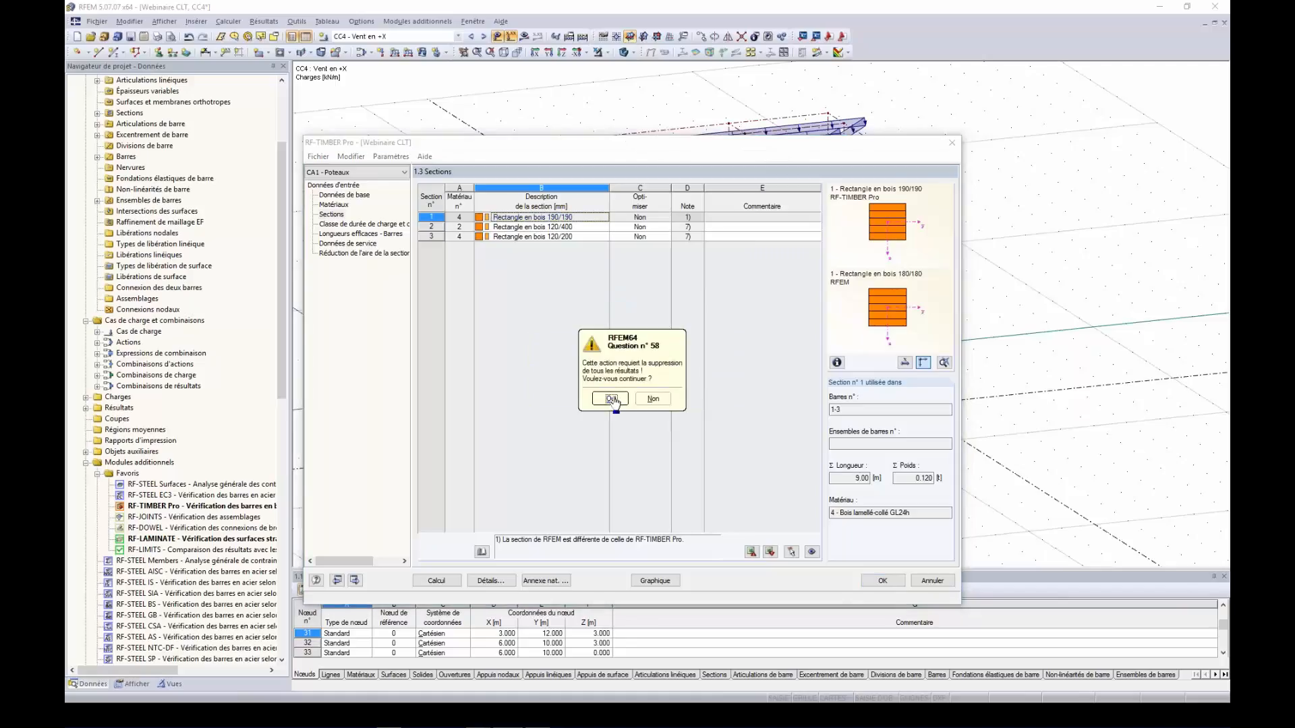
left_click(614, 402)
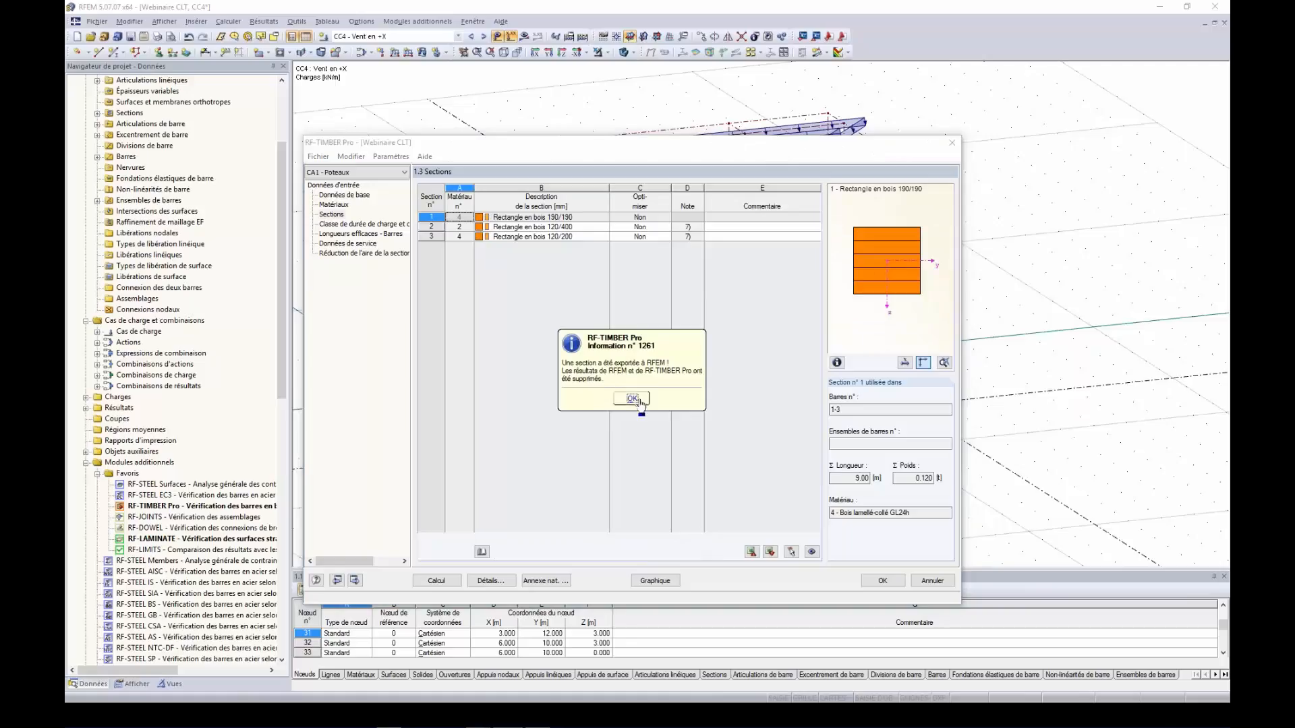
left_click(635, 405)
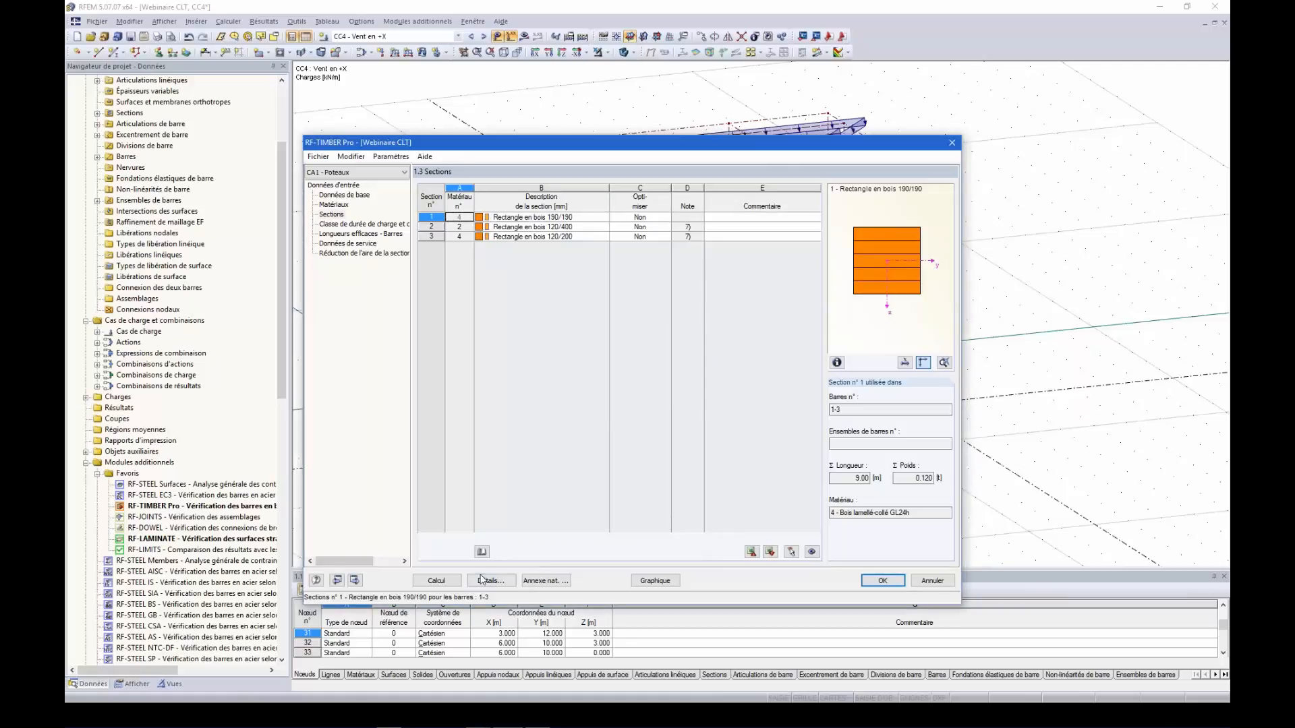
- Recalculate the posts with the 190/190 section and review the verification ratios by load case
left_click(446, 580)
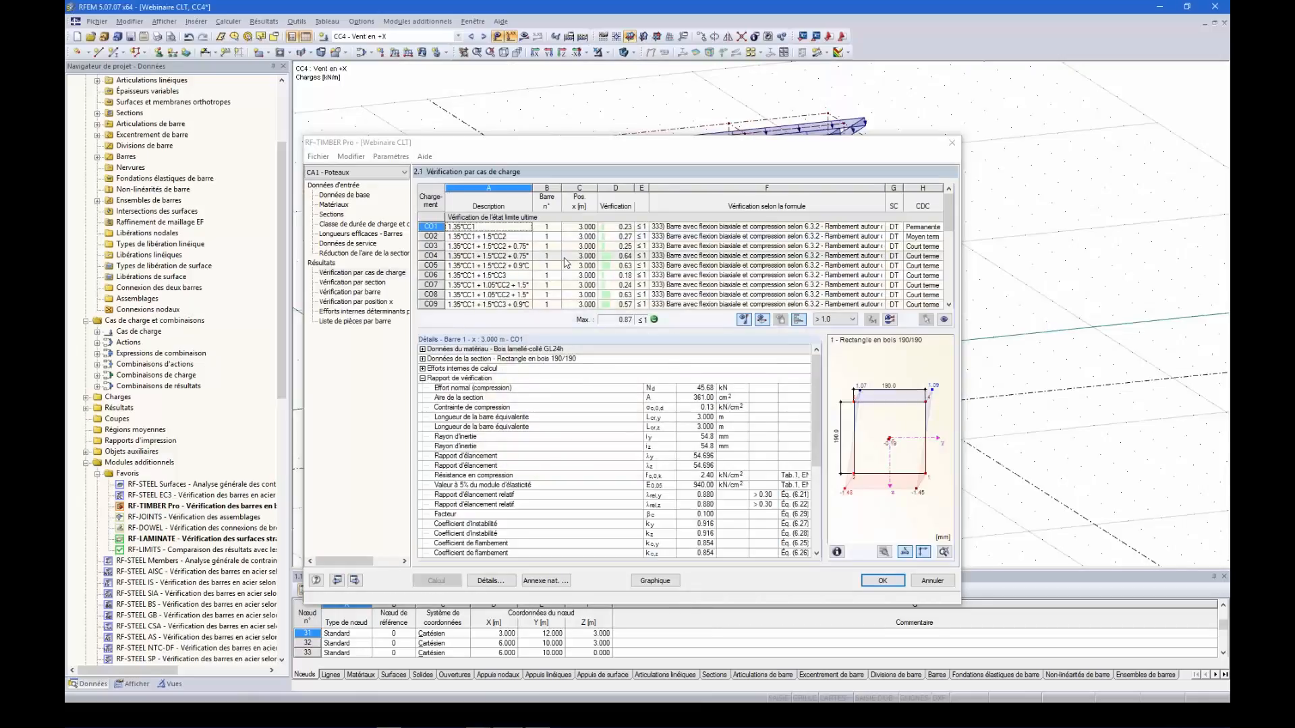
scroll(565, 263, "down", 5)
scroll(659, 292, "up", 5)
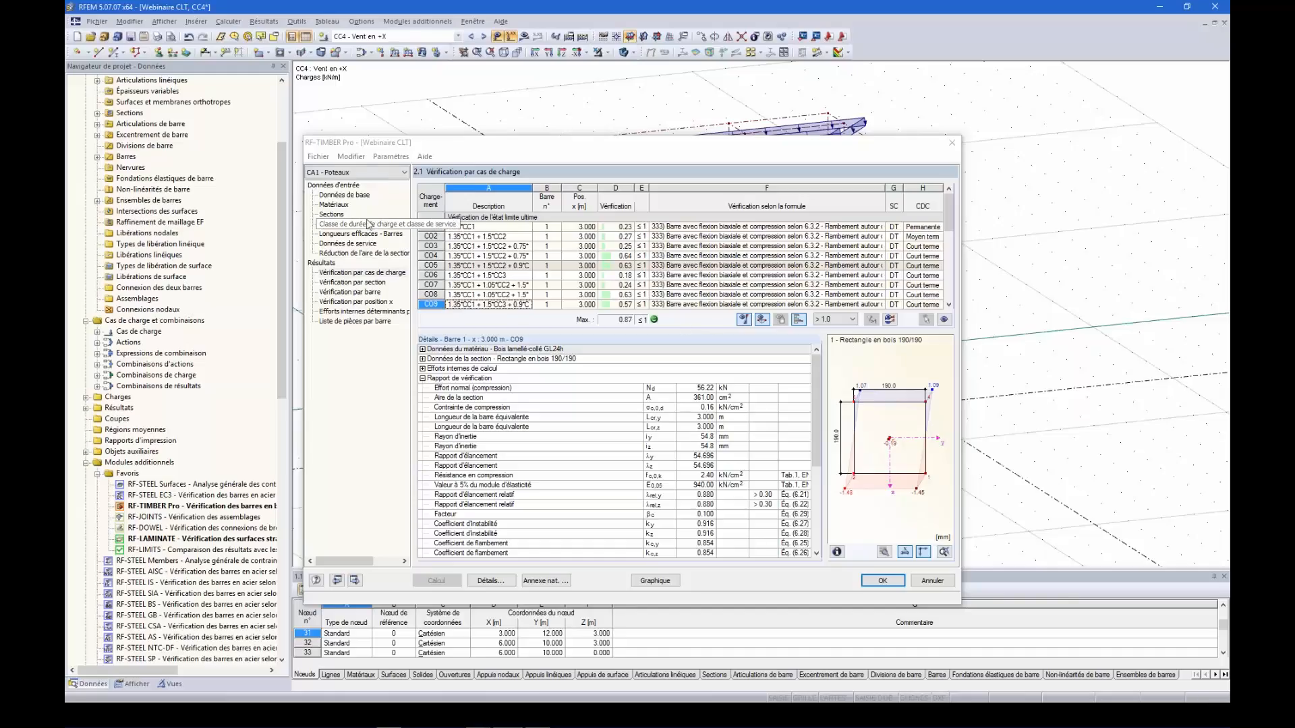
left_click(337, 172)
left_click(319, 157)
left_click(319, 157)
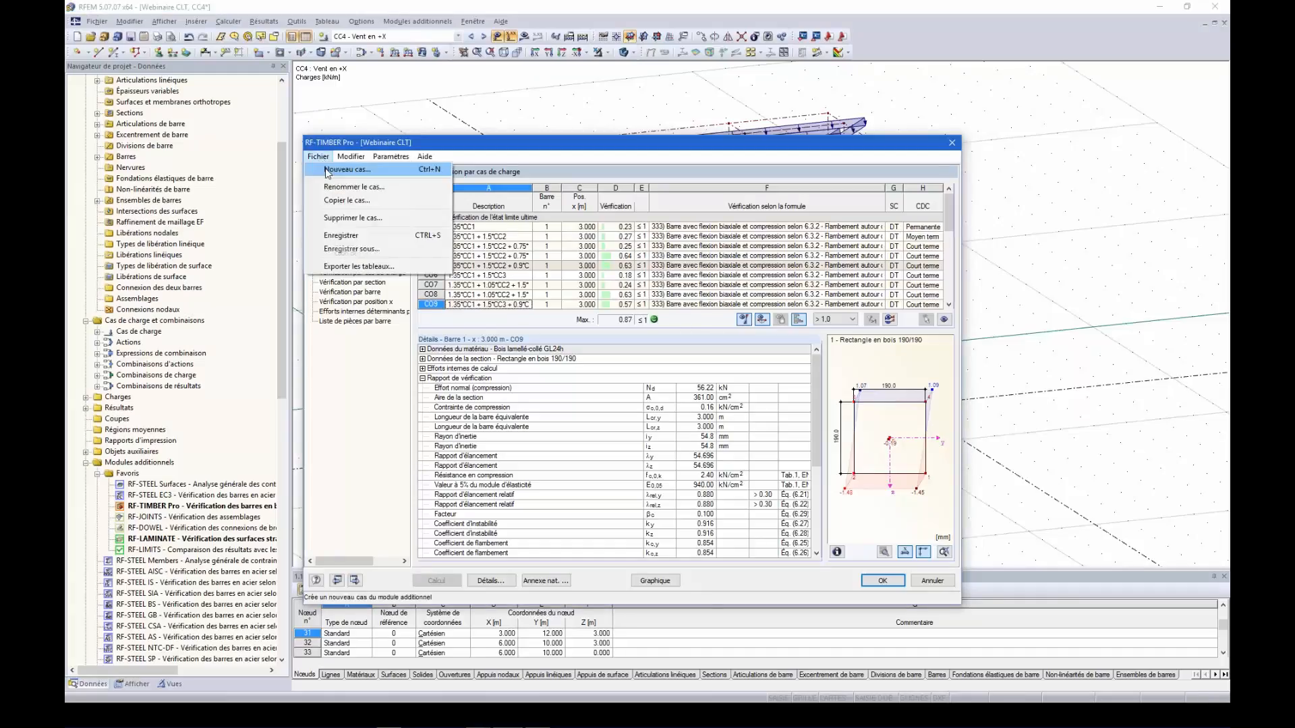
left_click(335, 177)
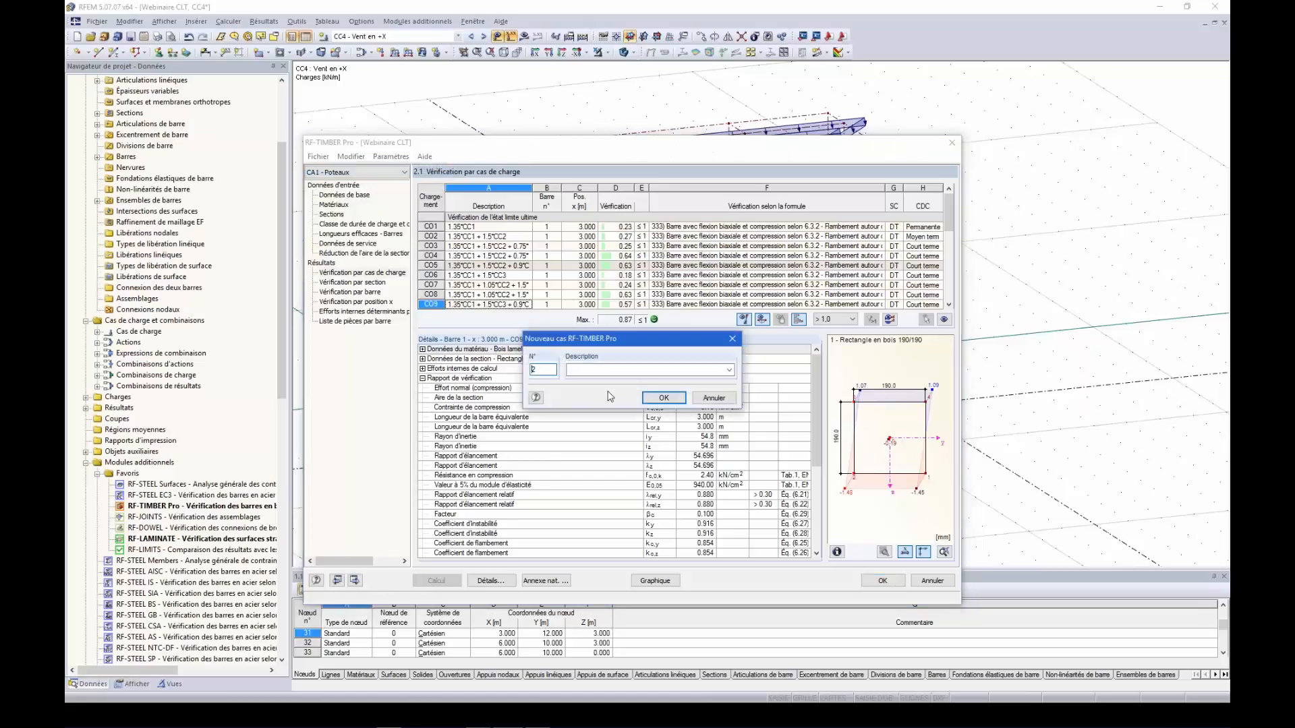
left_click(649, 370)
left_click(732, 339)
- Save and close the posts' design case, and display the results for CC4 wind in +X on the model
left_click_drag(664, 142, 668, 116)
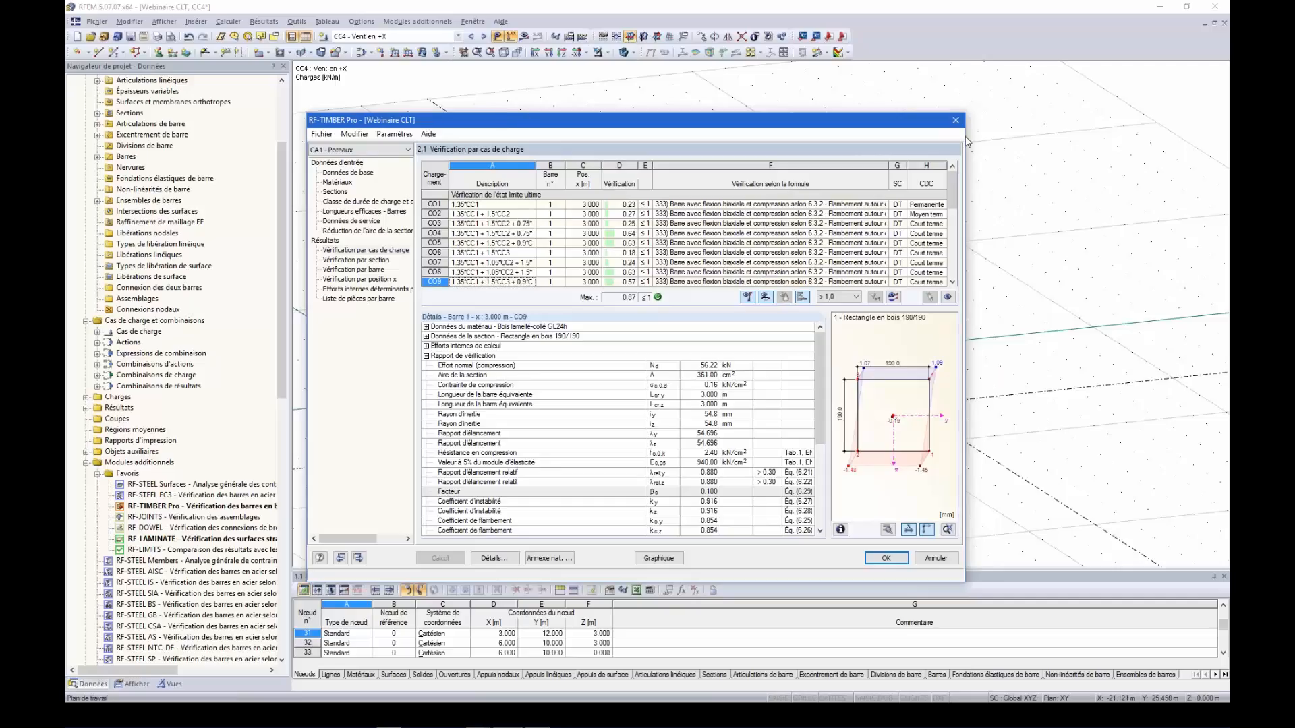
left_click_drag(524, 117, 571, 88)
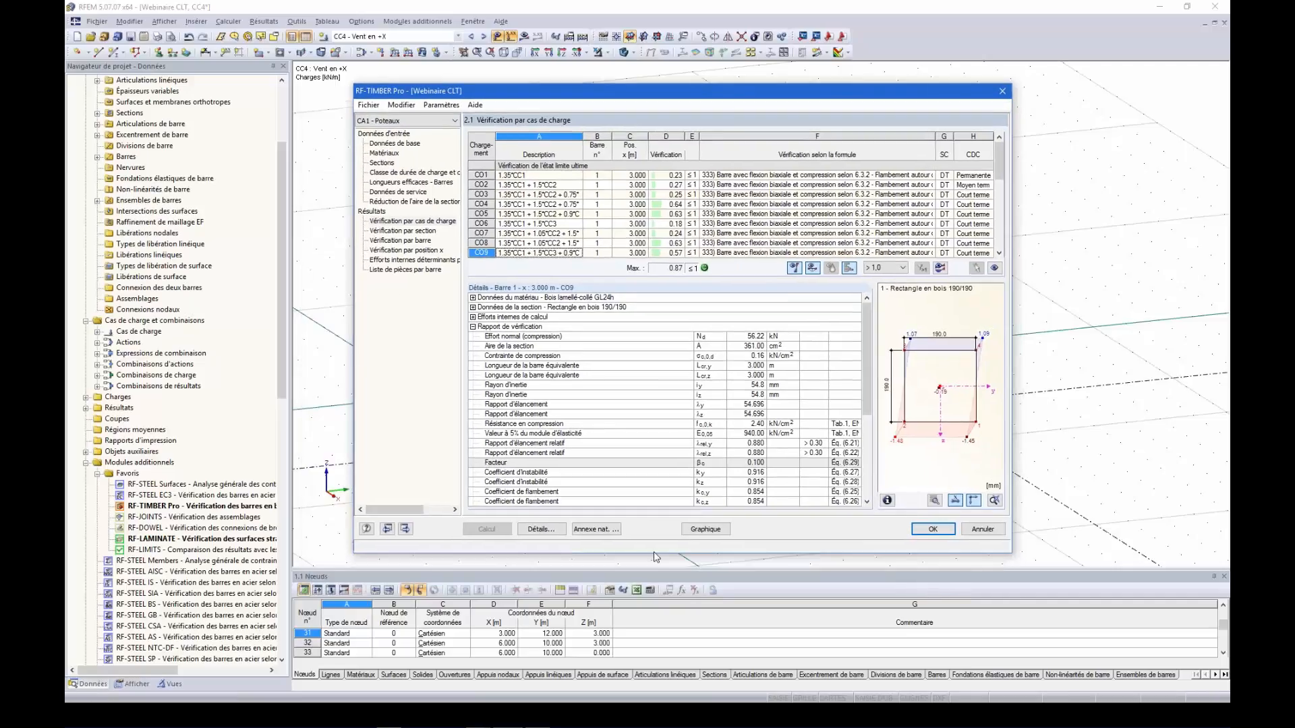
left_click(931, 530)
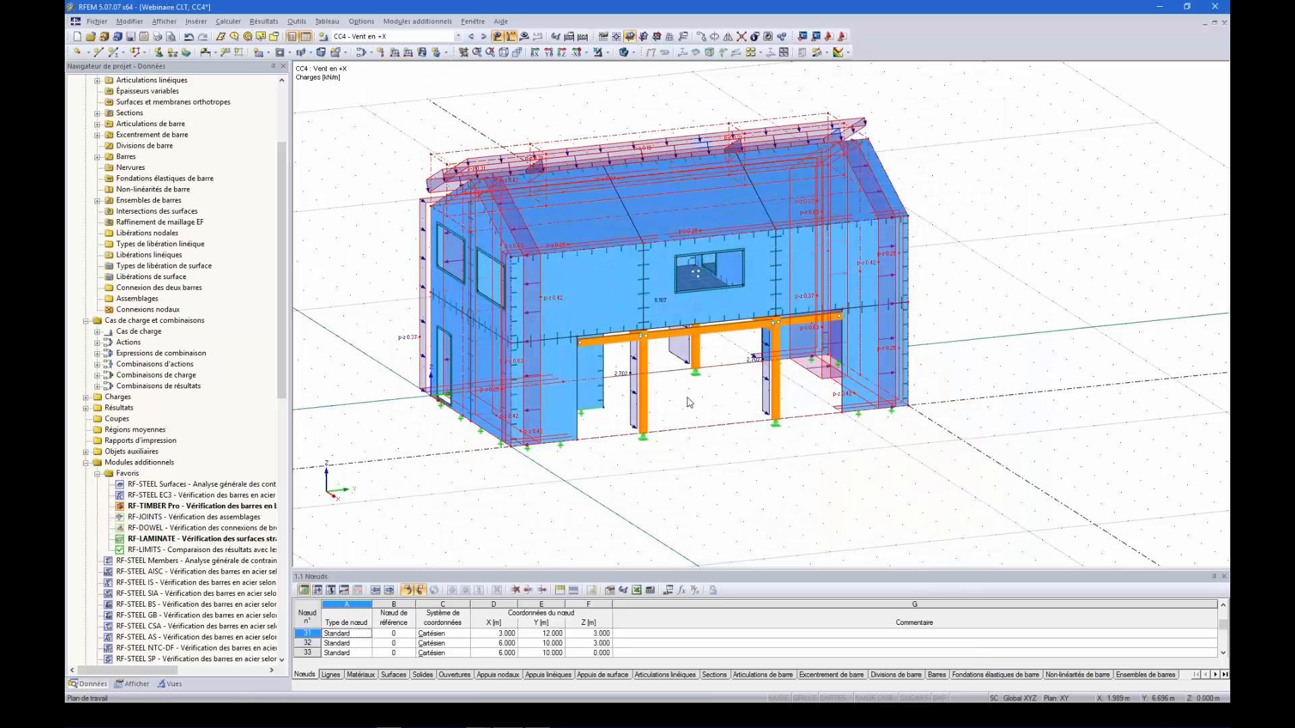
middle_click_drag(689, 403, 690, 280, "ctrl")
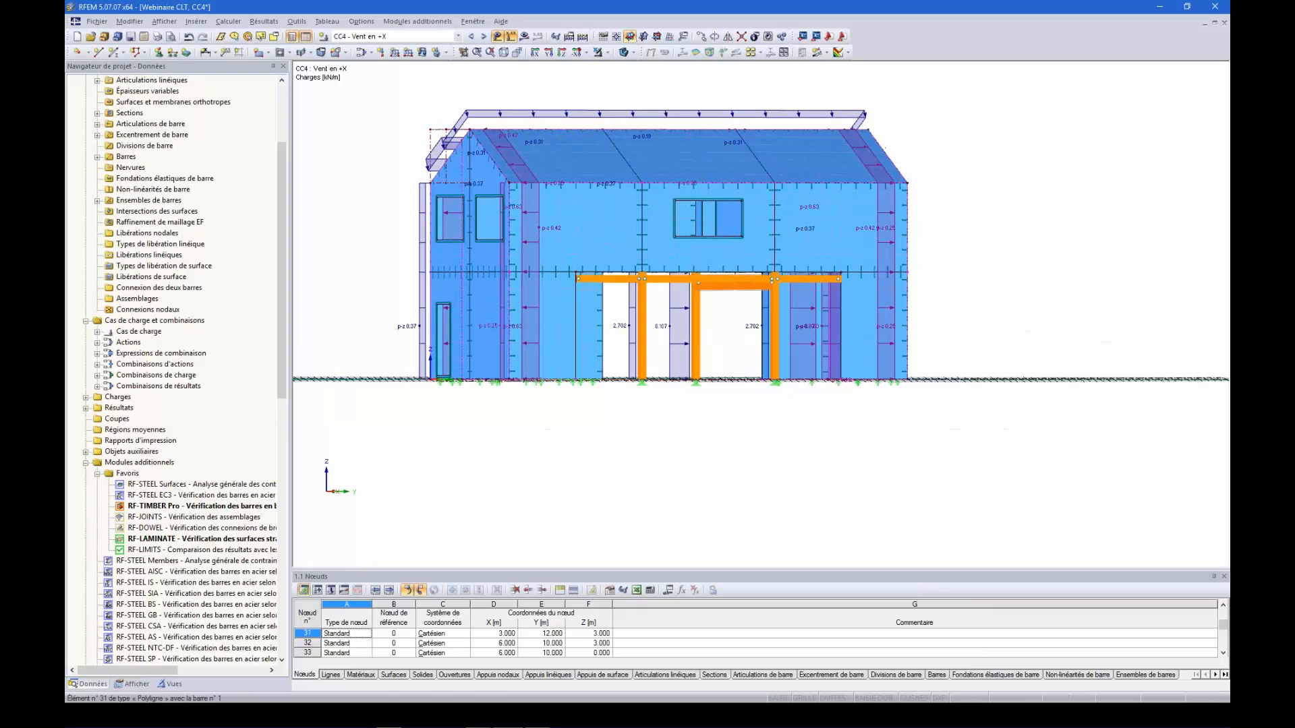
middle_click_drag(714, 357, 681, 445, "ctrl")
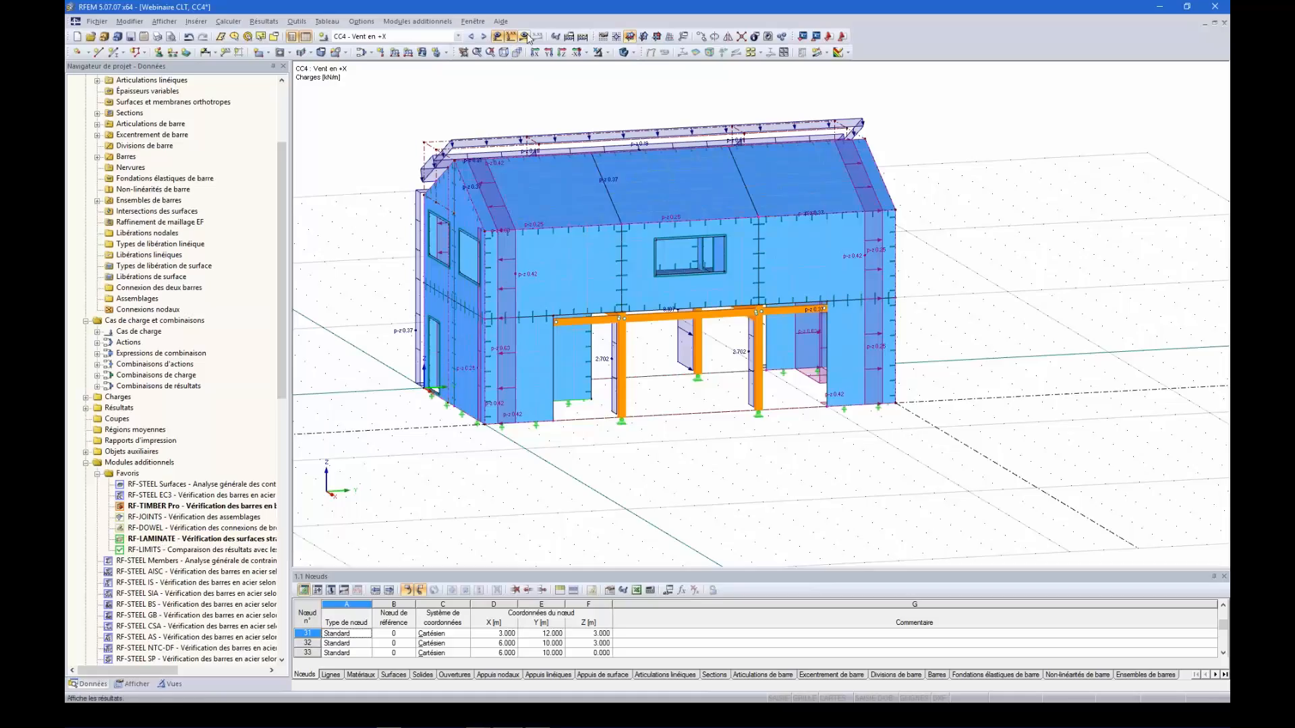
left_click(583, 37)
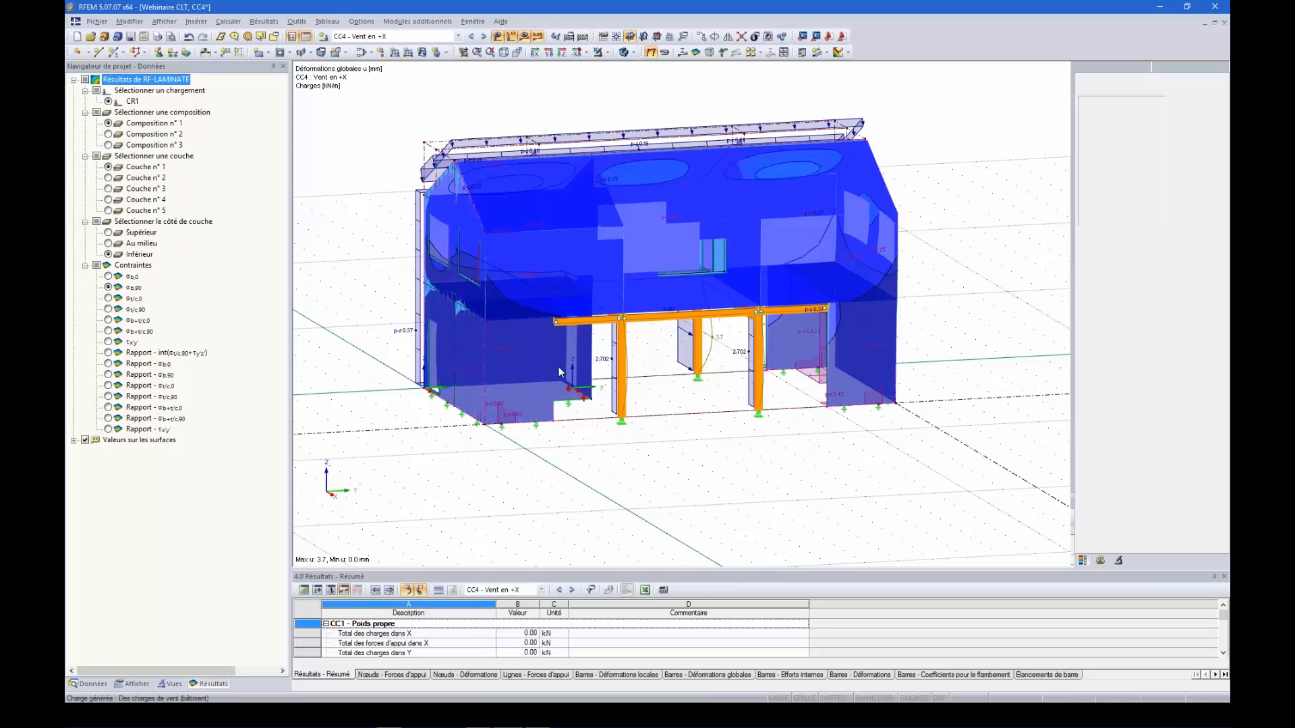
- Display the global deformations for combination CO4 (1.35*CC1 + 1.5*CC2 + 0.75*CC3 + 0.9*CC4) with the loads hidden
middle_click_drag(399, 298, 523, 317, "ctrl")
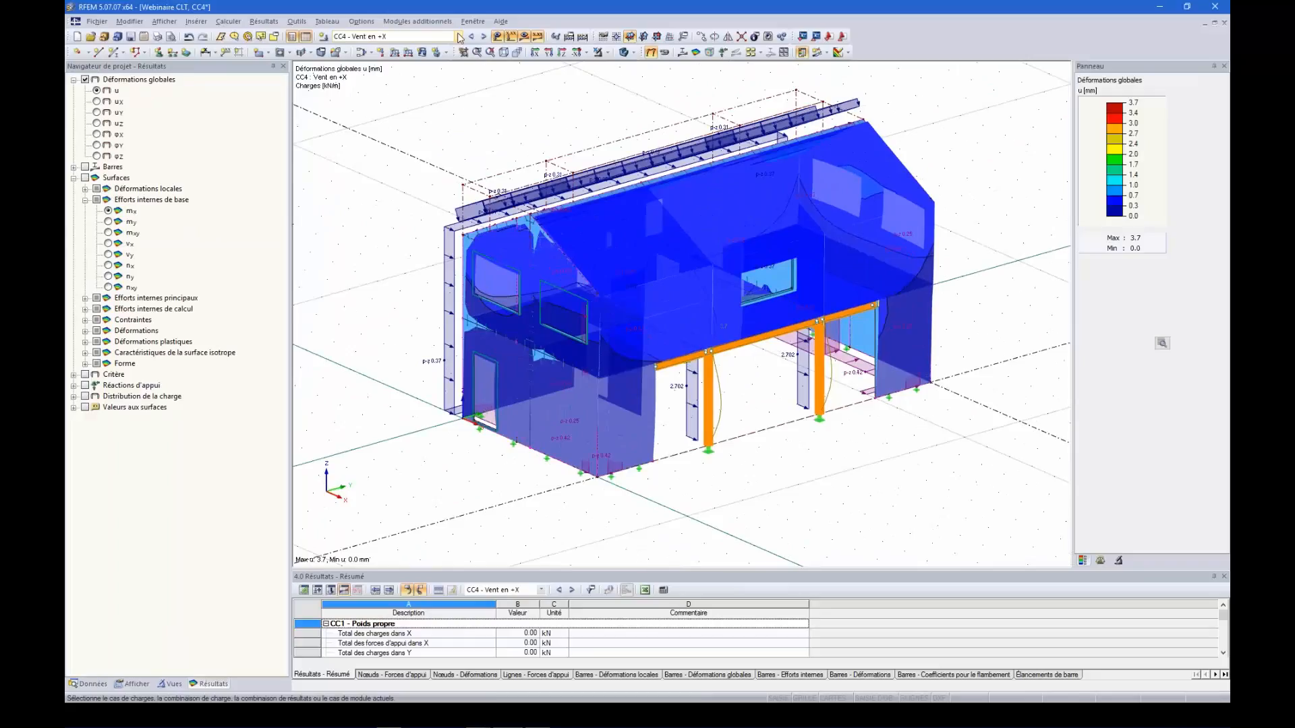
left_click(458, 36)
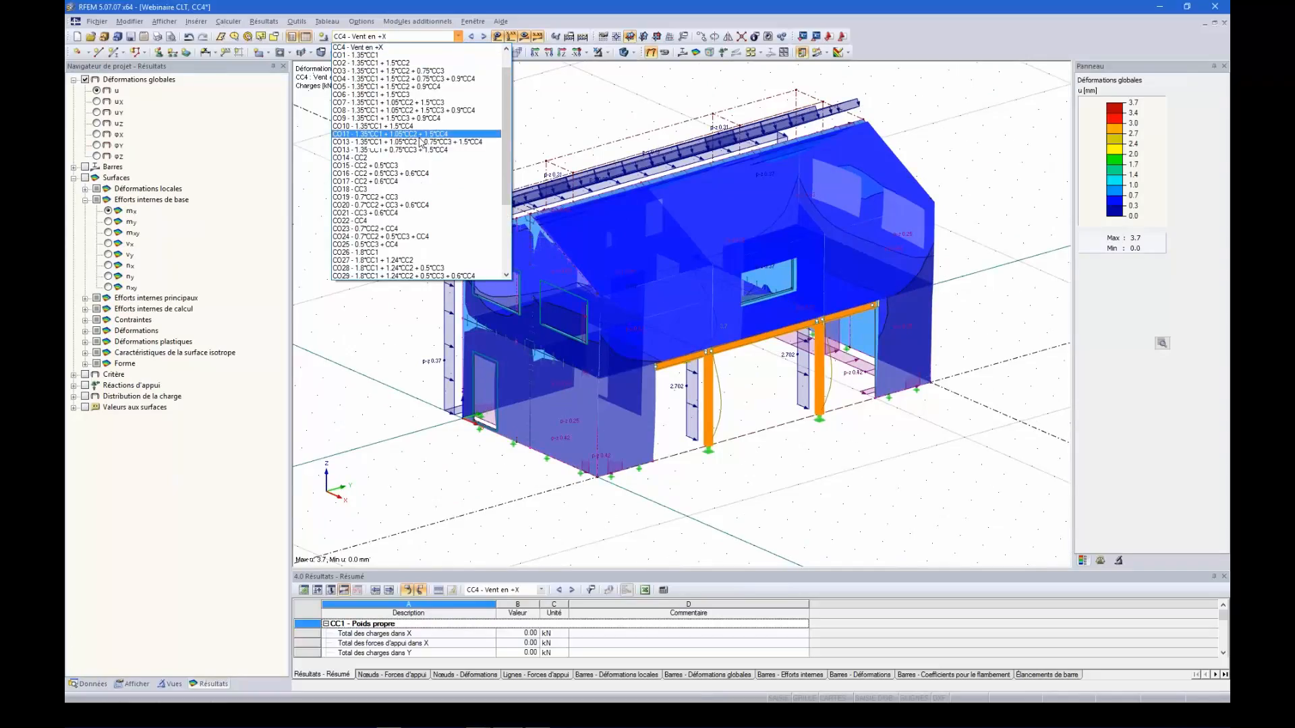
scroll(395, 105, "up", 1)
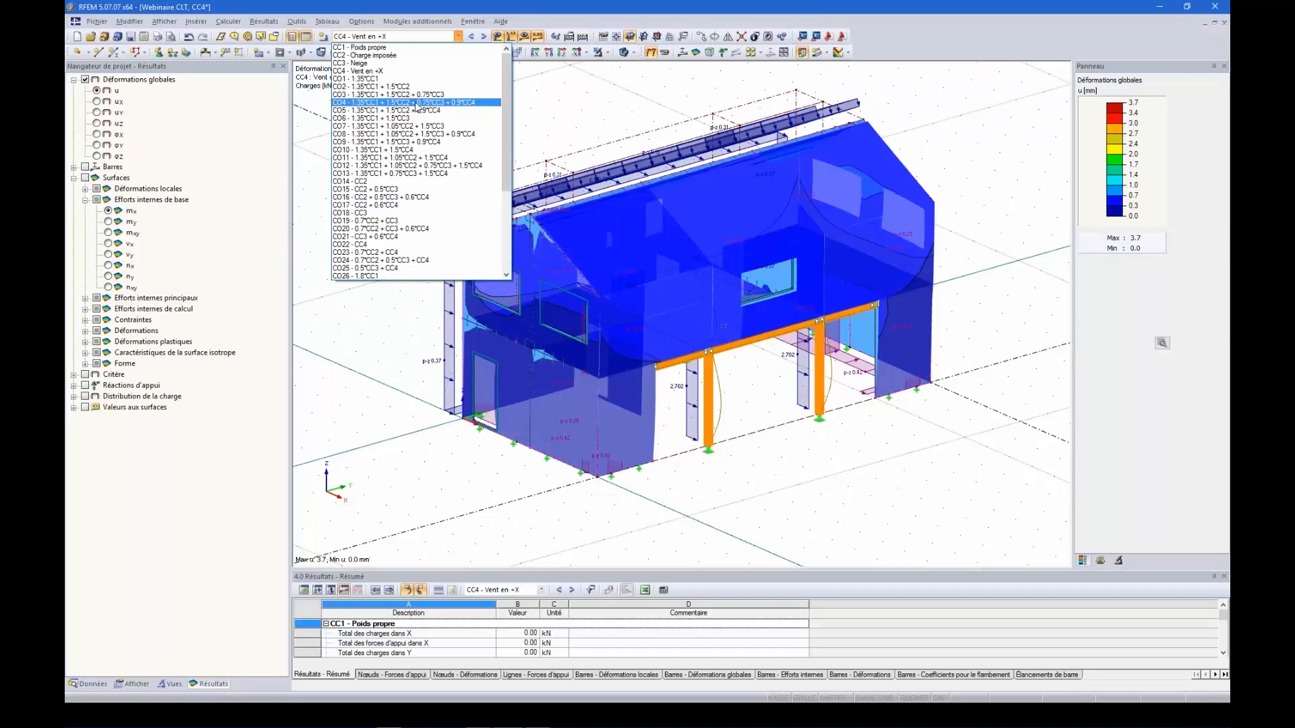
left_click(416, 105)
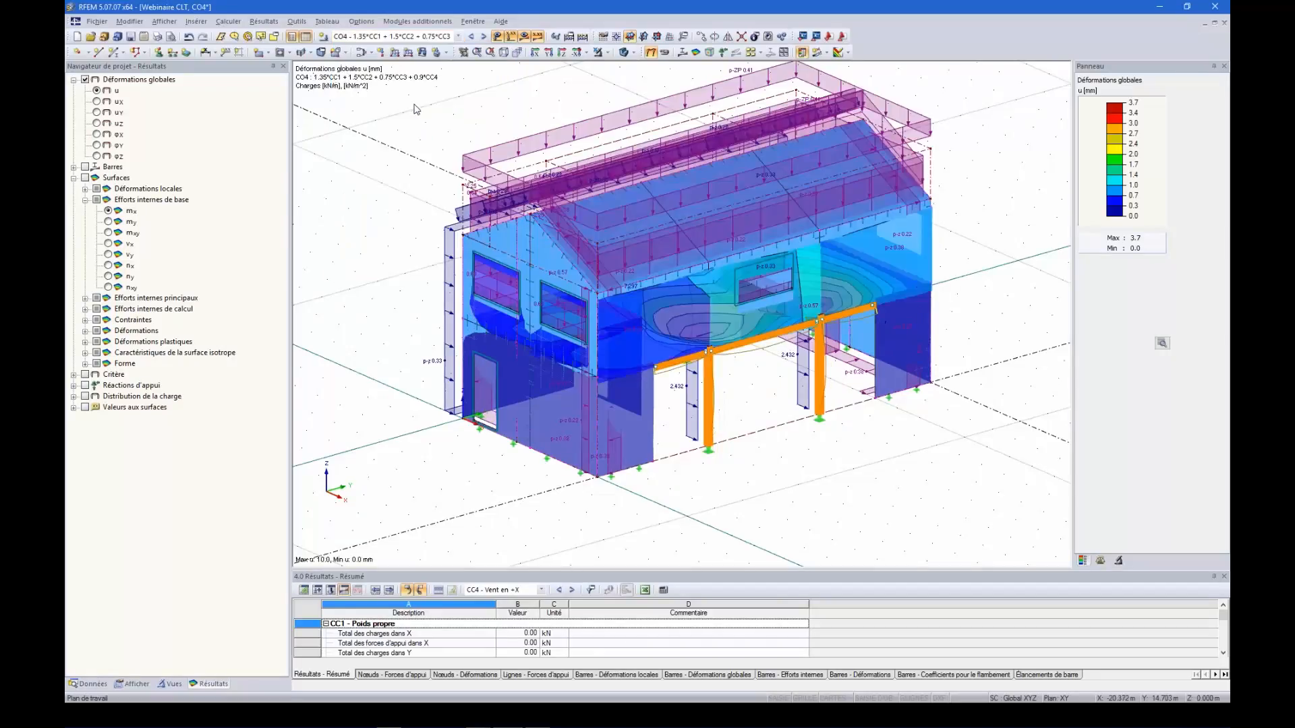
left_click(497, 37)
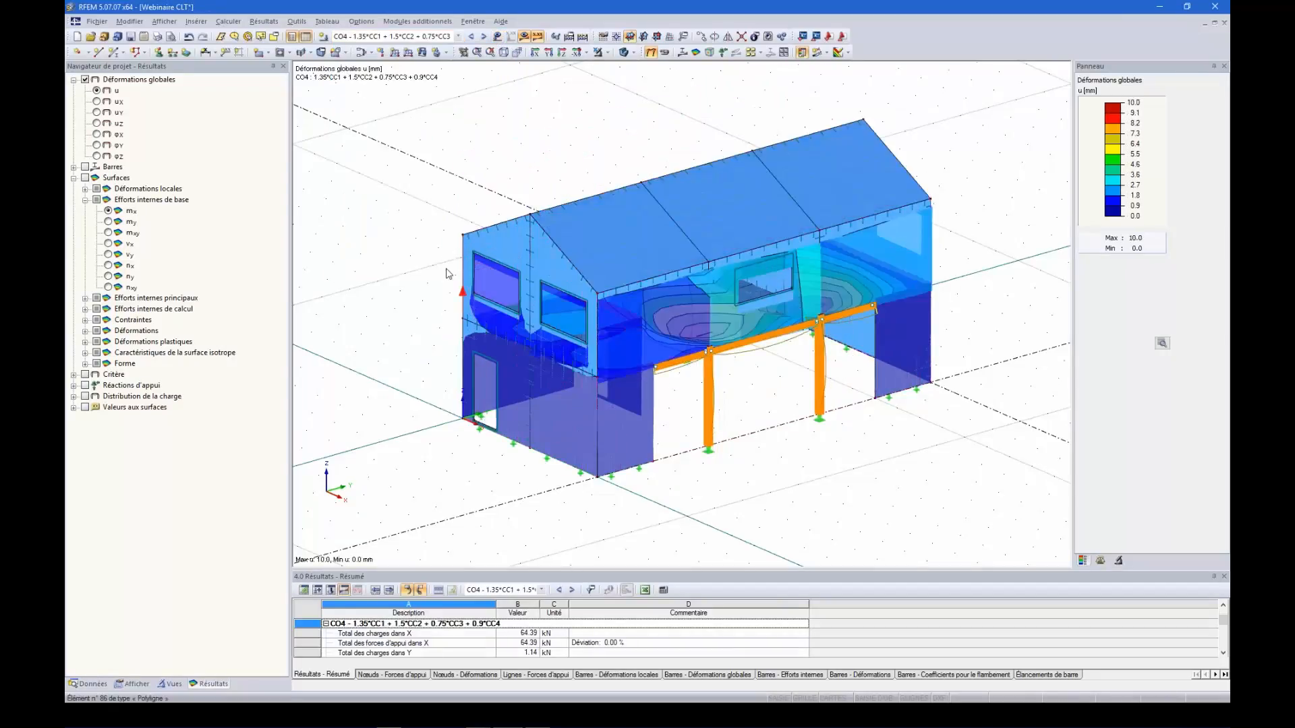
left_click(458, 37)
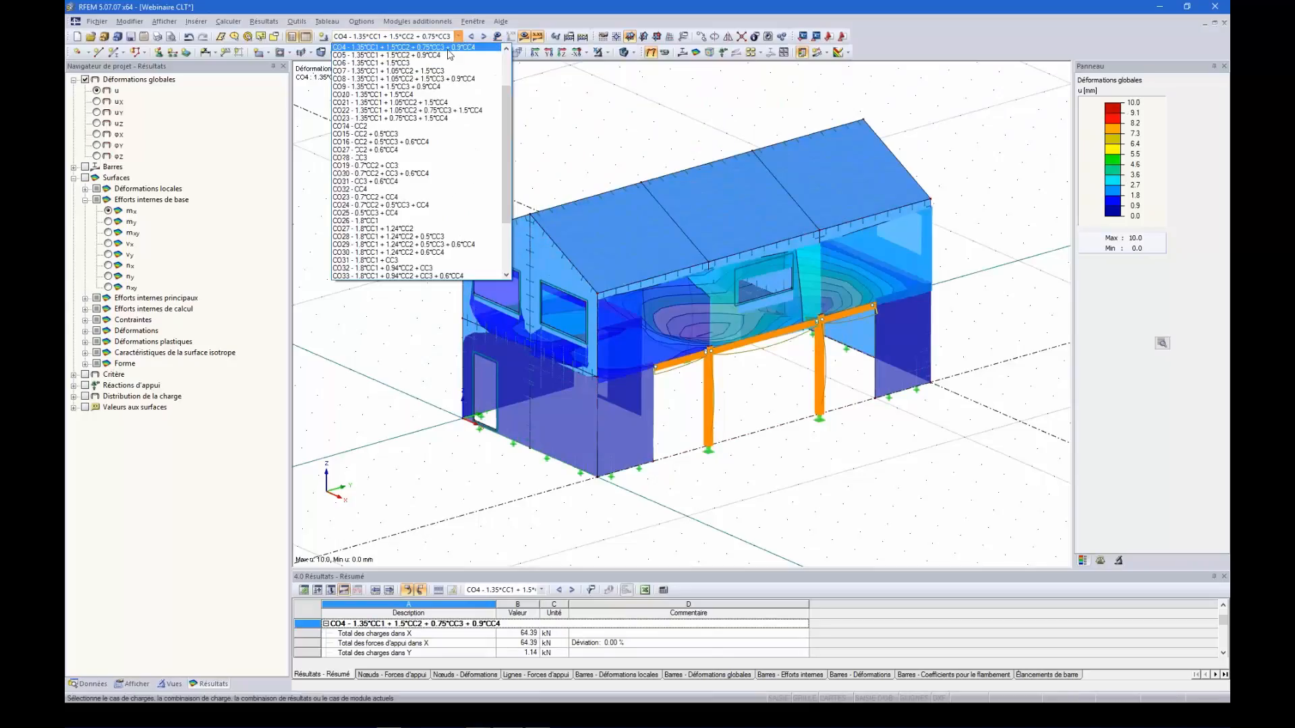
scroll(440, 94, "up", 3)
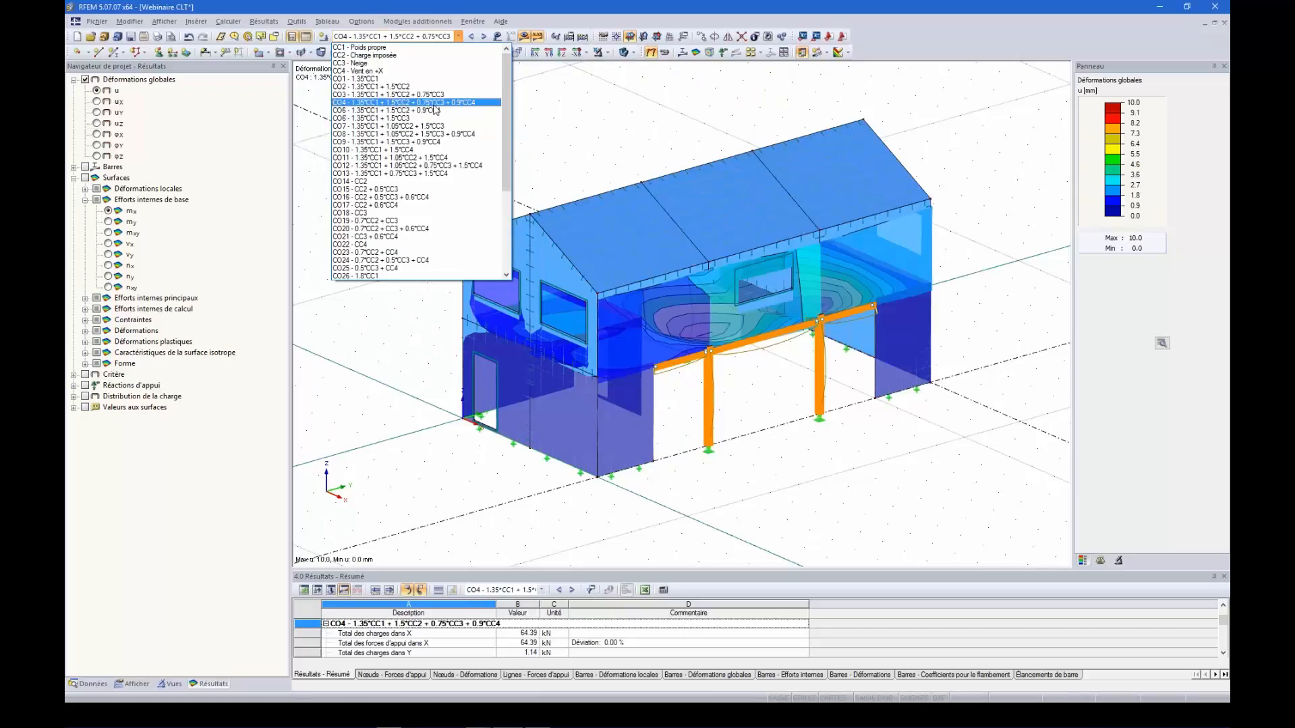
left_click(429, 103)
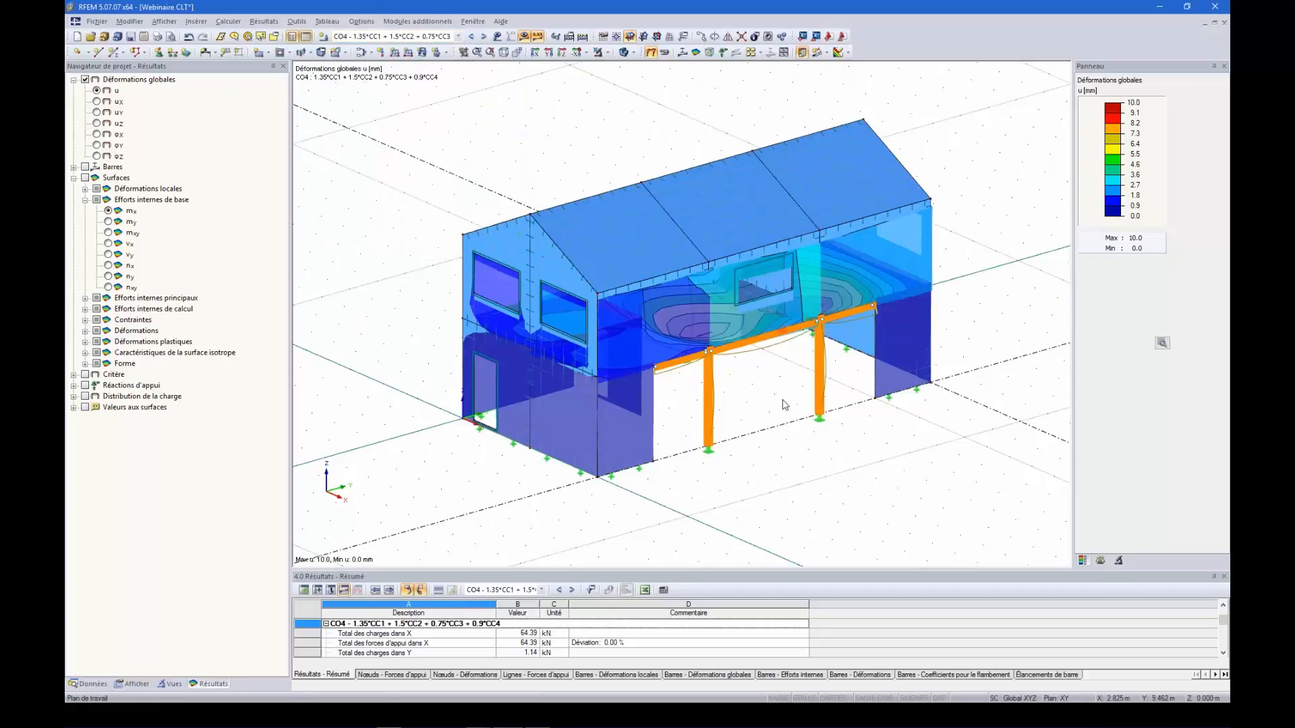
- Display the basic internal moment m-x on the surfaces in place of the global deformations
scroll(787, 405, "up", 1)
middle_click_drag(798, 450, 726, 426, "ctrl")
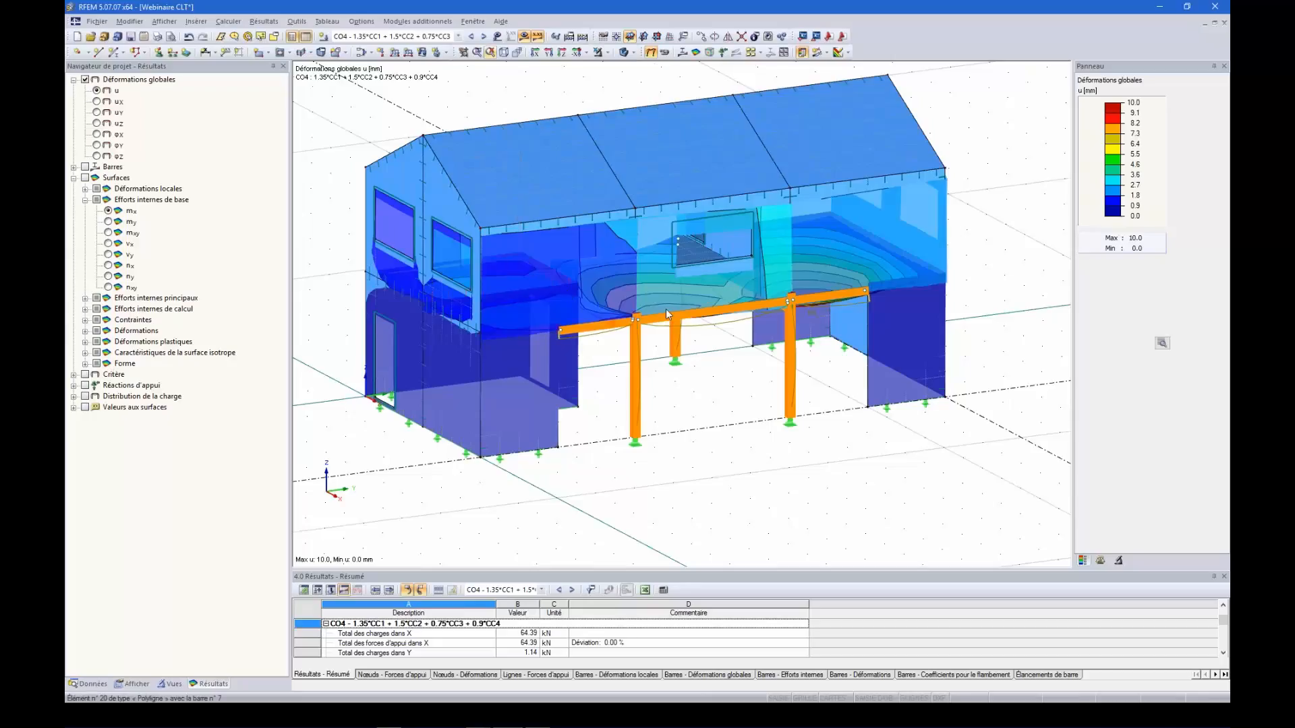
left_click(85, 178)
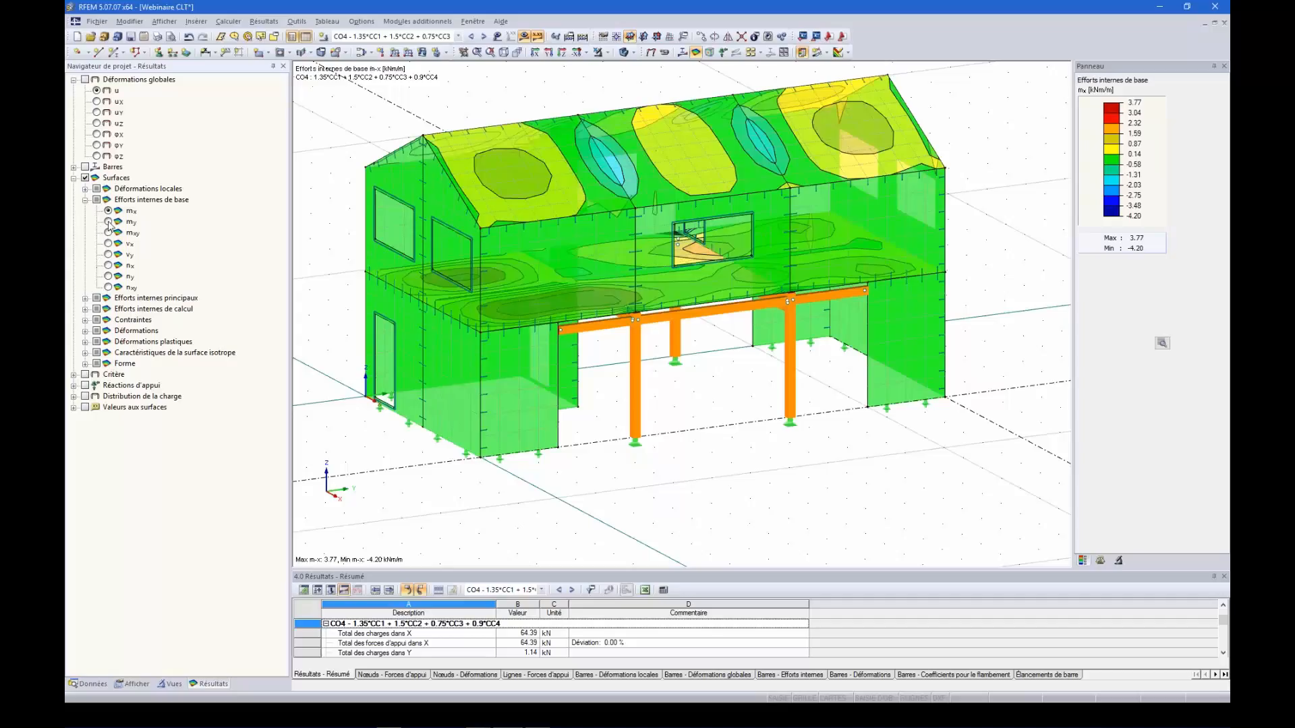
middle_click_drag(674, 384, 655, 404, "ctrl")
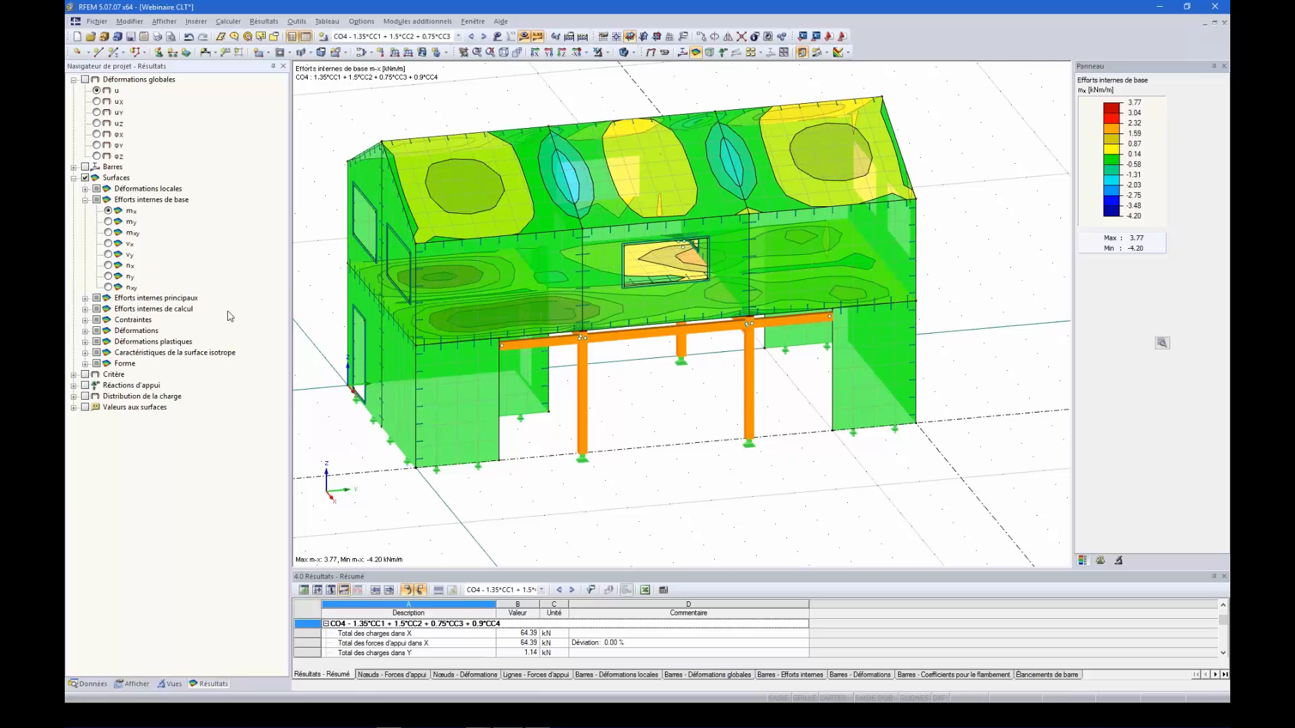
- Rotate the input axes of floor surfaces 14 and 15 by an angular rotation of 90°
middle_click_drag(663, 507, 674, 296, "ctrl")
left_click(580, 143)
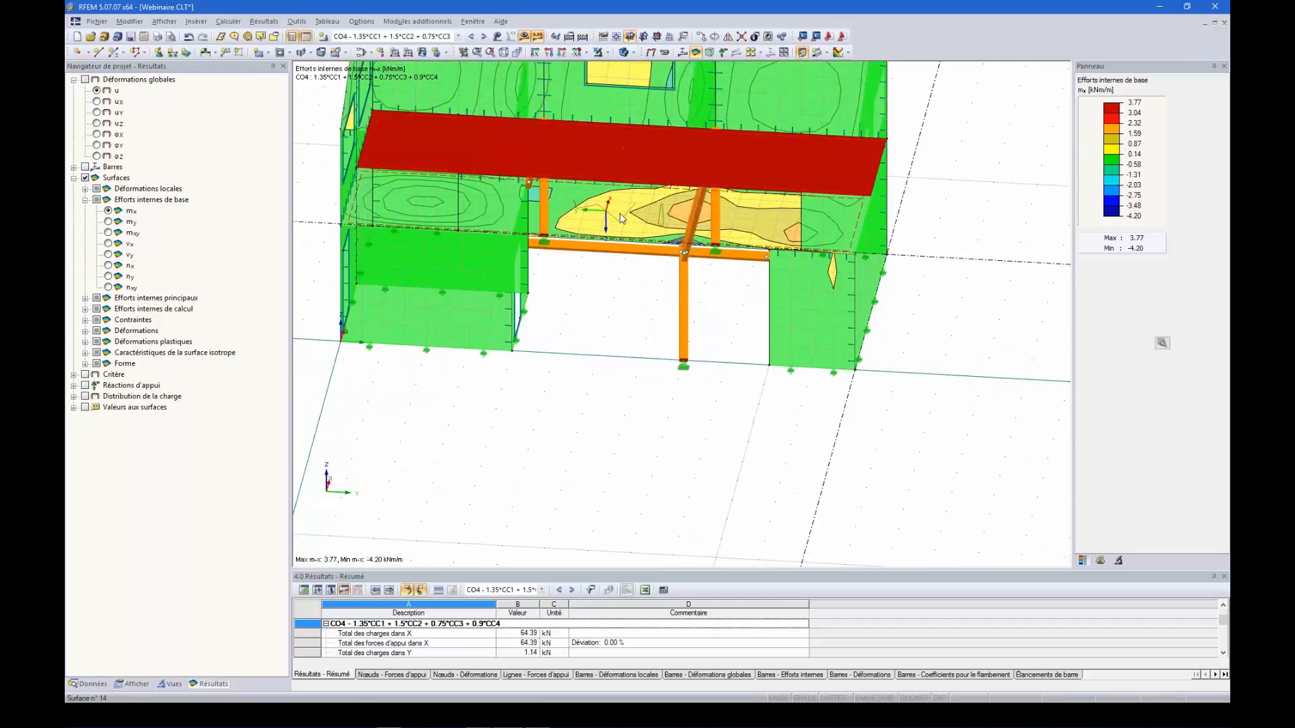
left_click(622, 348)
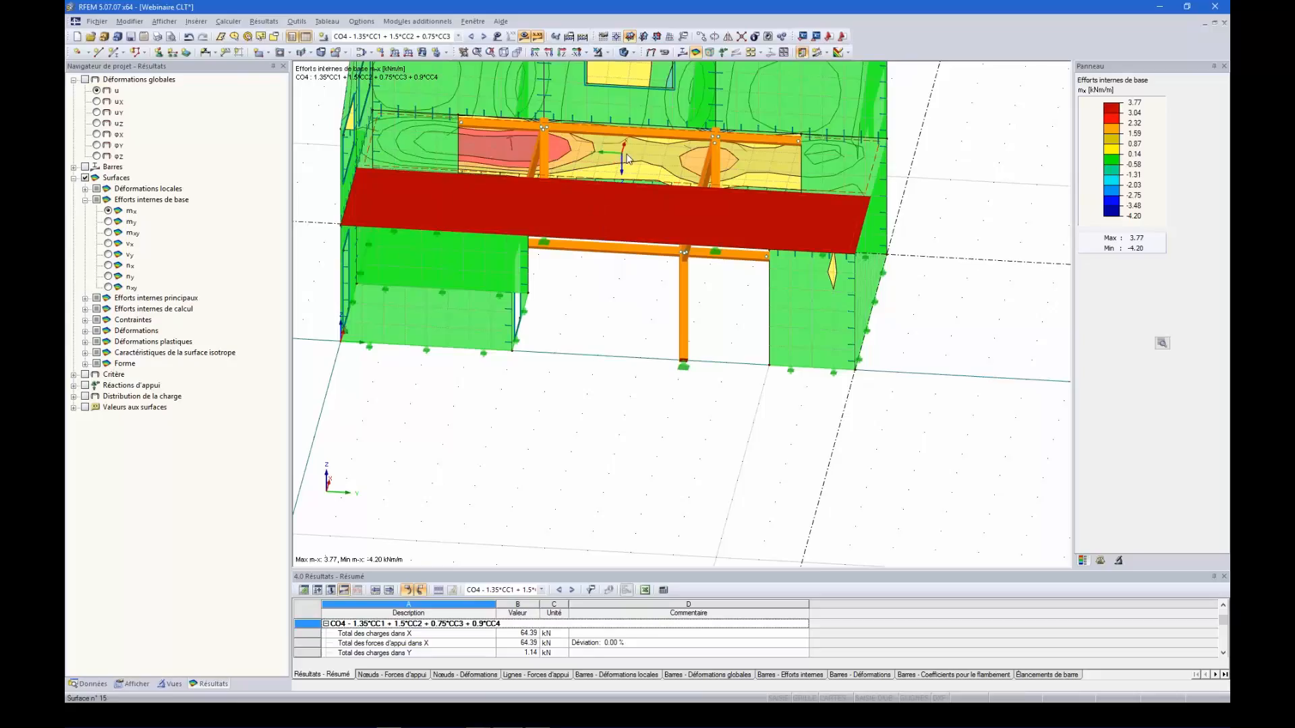
right_click(628, 155)
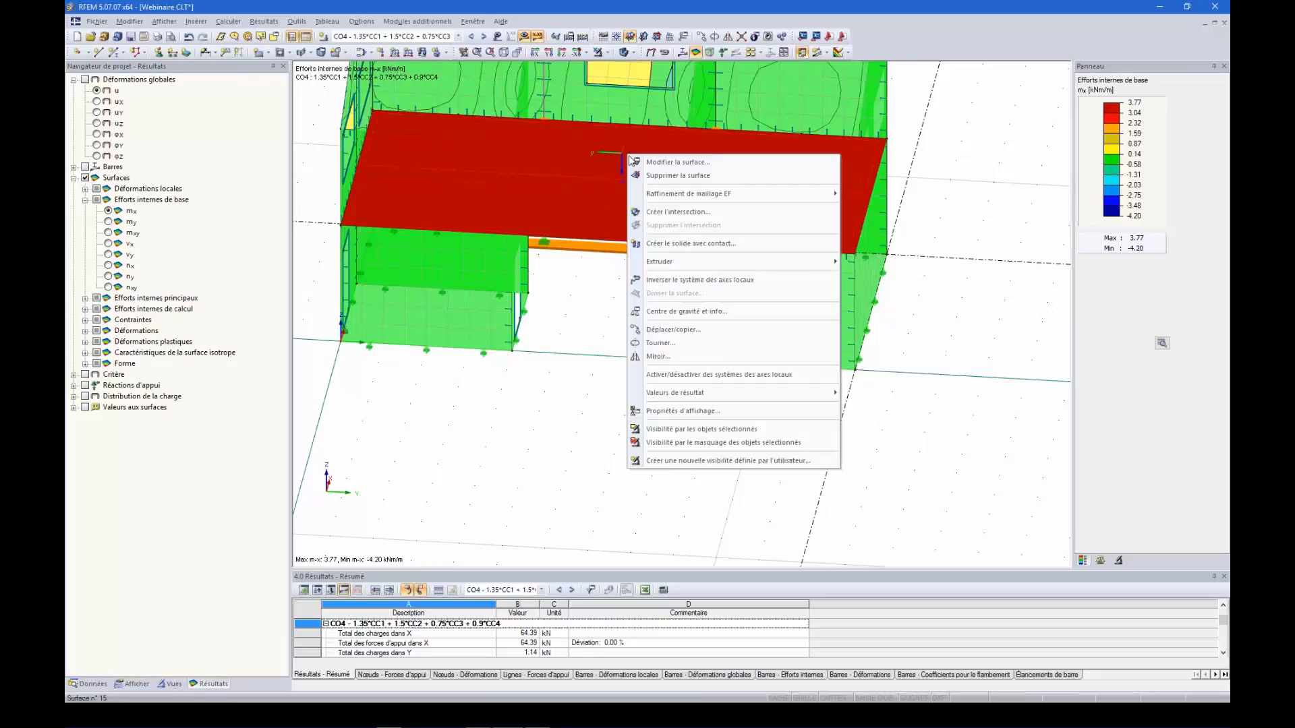
left_click(696, 165)
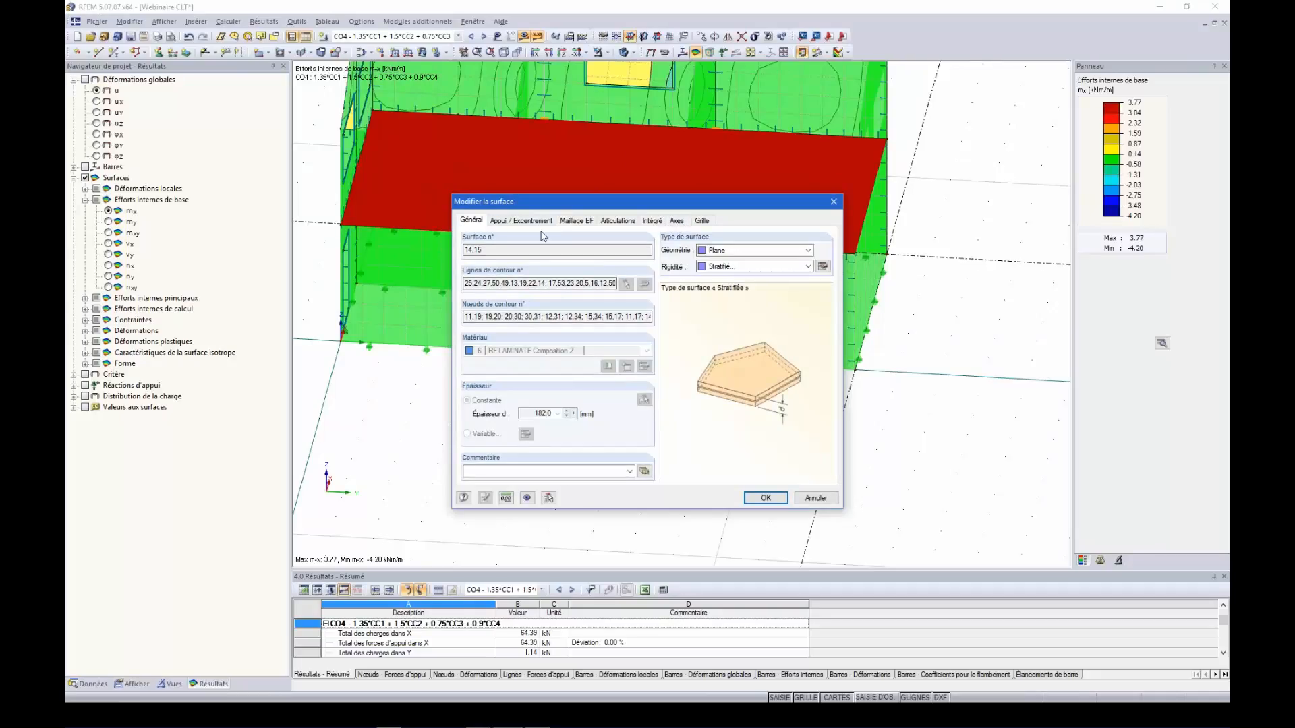
left_click(676, 222)
left_click(471, 317)
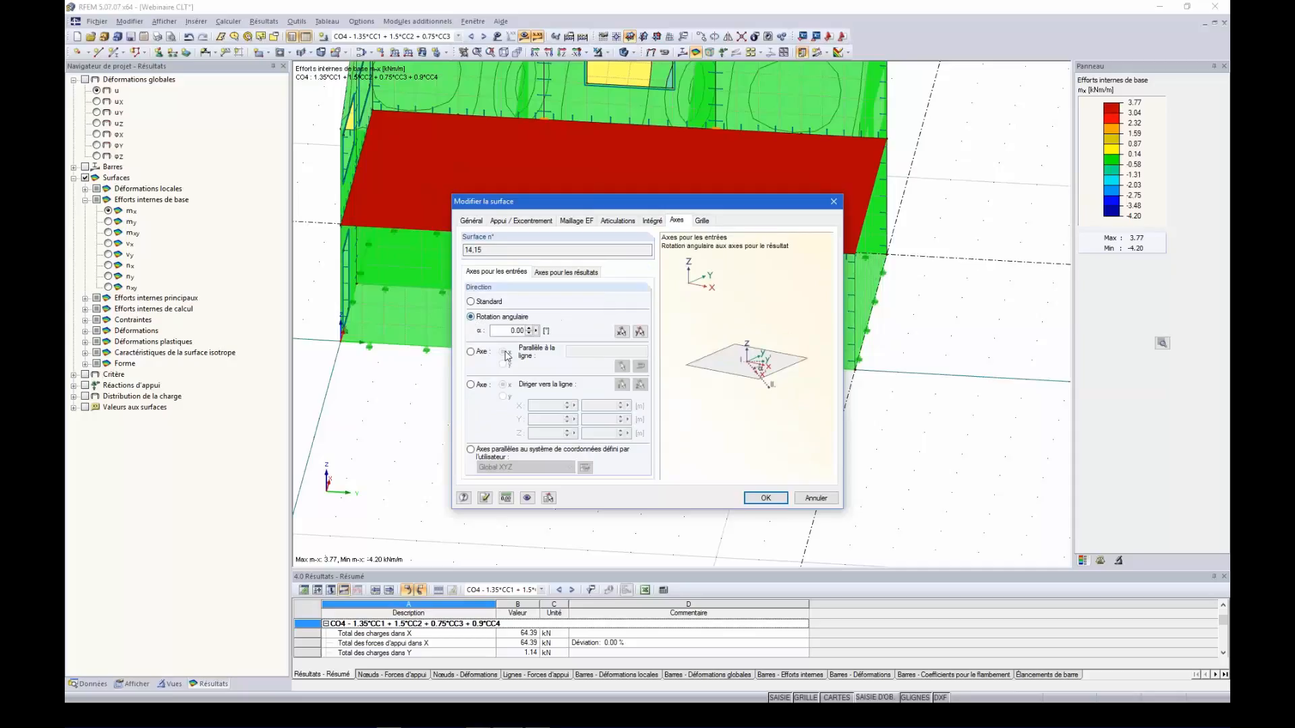
type("90")
left_click(764, 499)
left_click(624, 387)
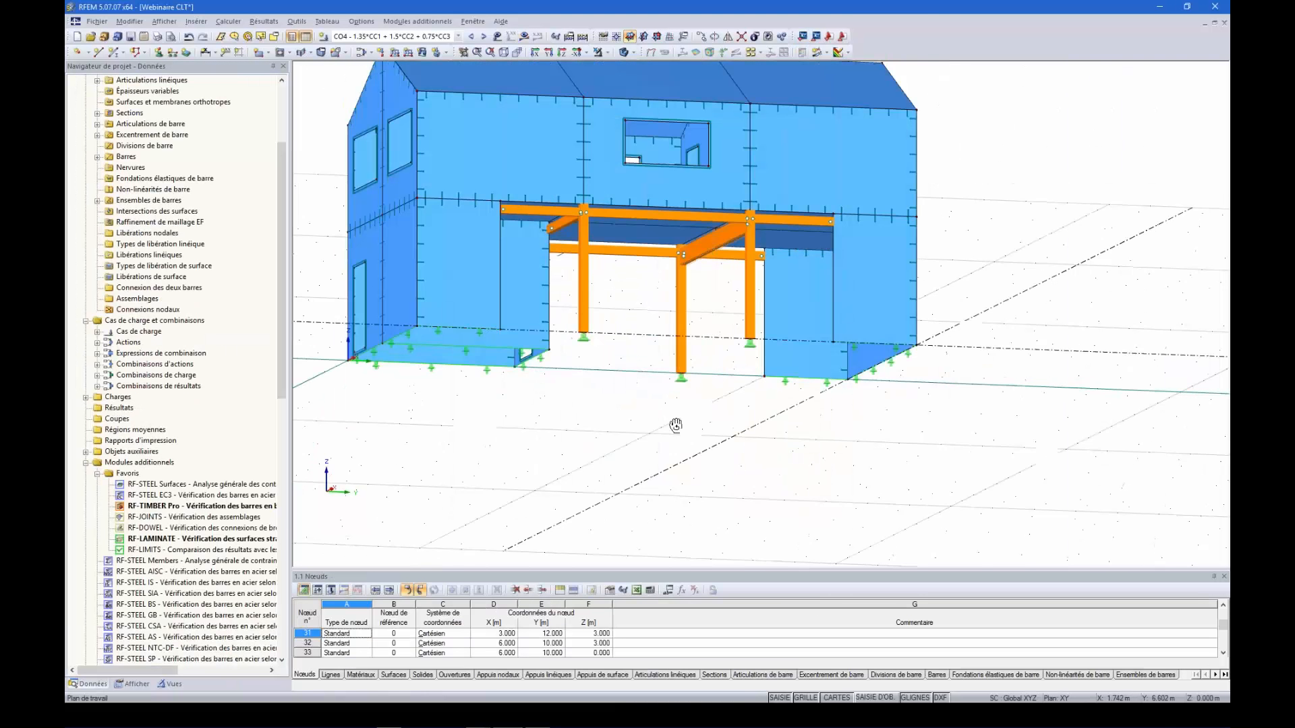
- Examine the local axis orientation of the intermediate floor surfaces from below and from outside the building
middle_click_drag(676, 425, 685, 364, "ctrl")
left_click(649, 217)
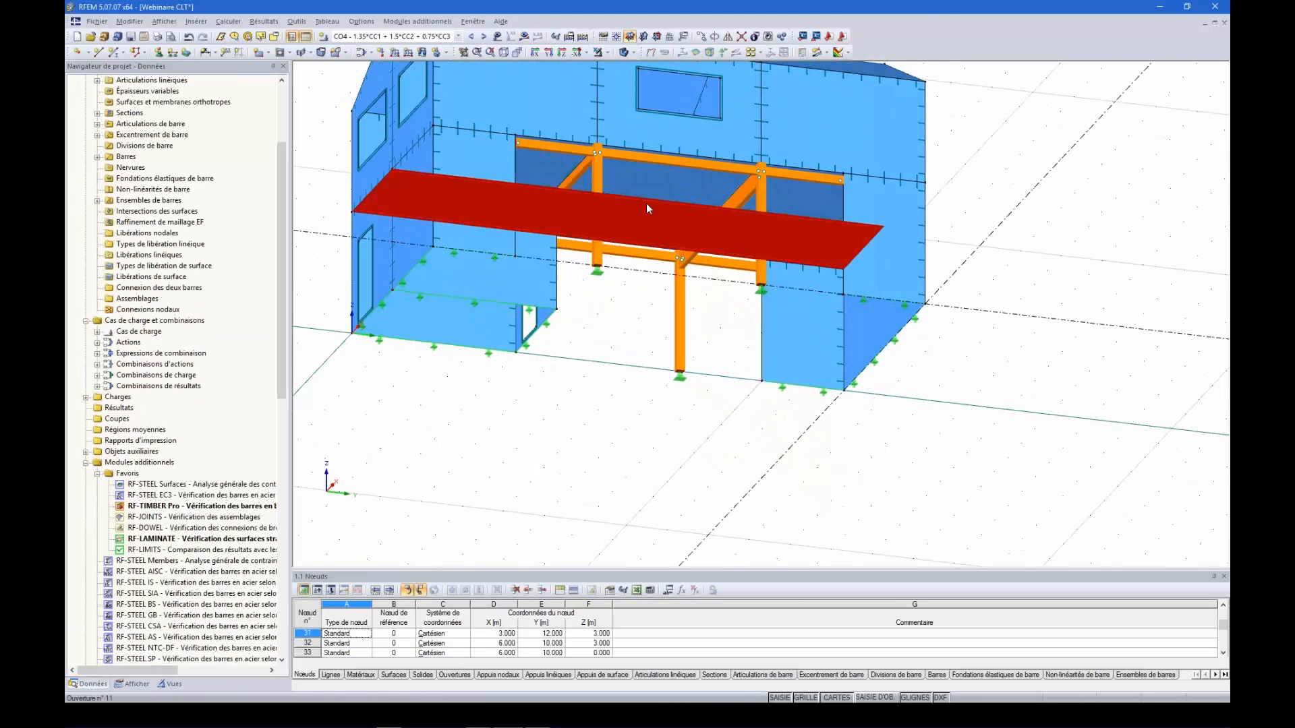
scroll(650, 195, "up", 3)
scroll(636, 367, "up", 2)
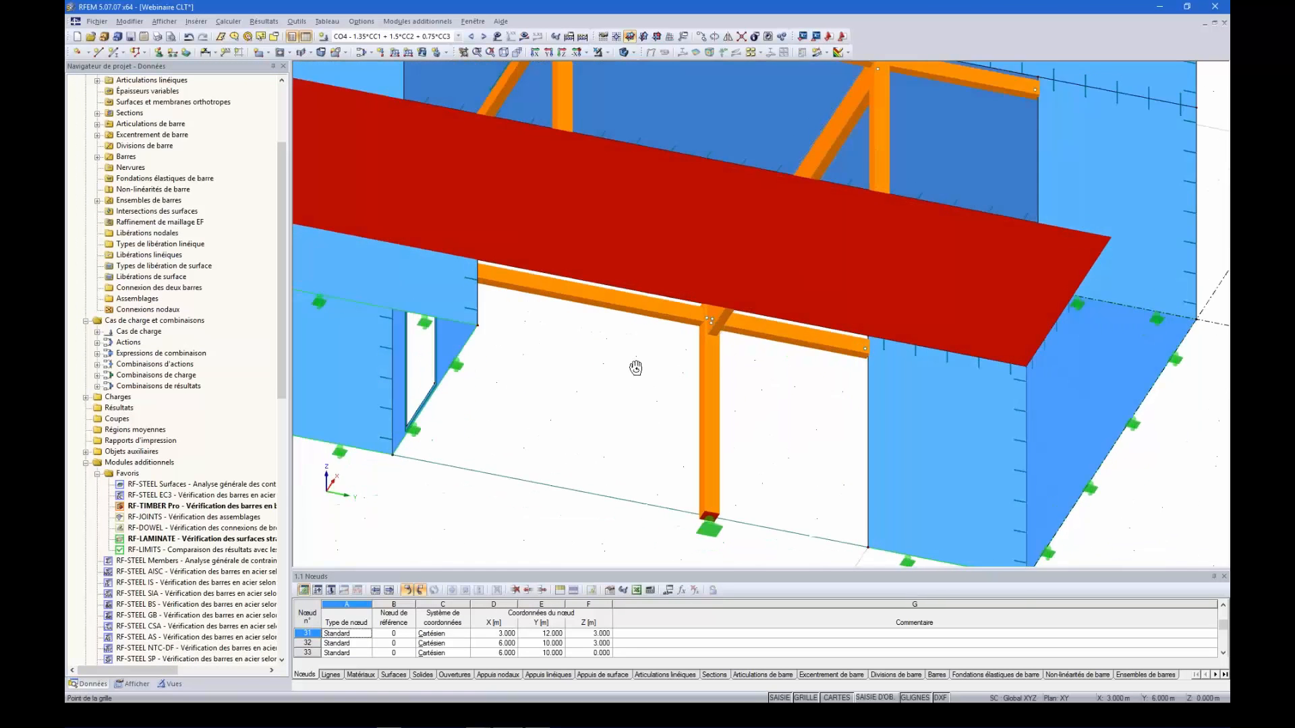
middle_click_drag(636, 367, 642, 236, "ctrl")
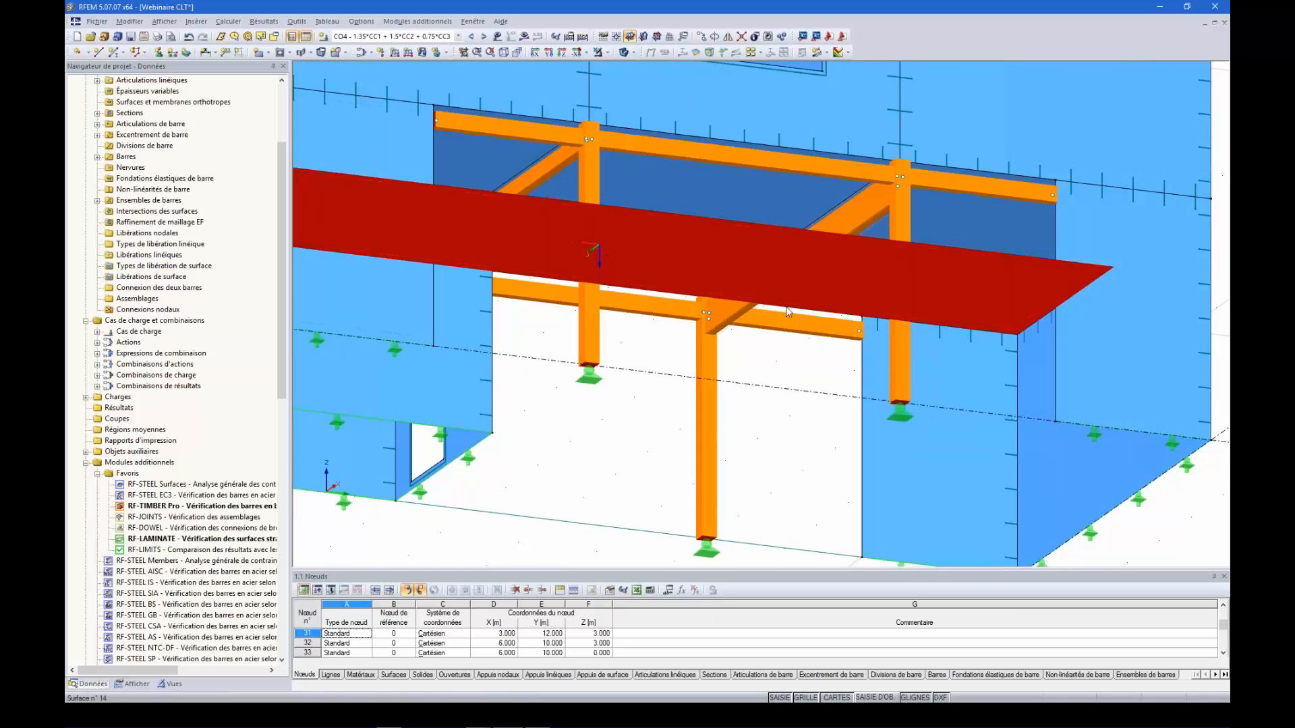
scroll(786, 306, "down", 3)
middle_click_drag(786, 306, 836, 321, "ctrl")
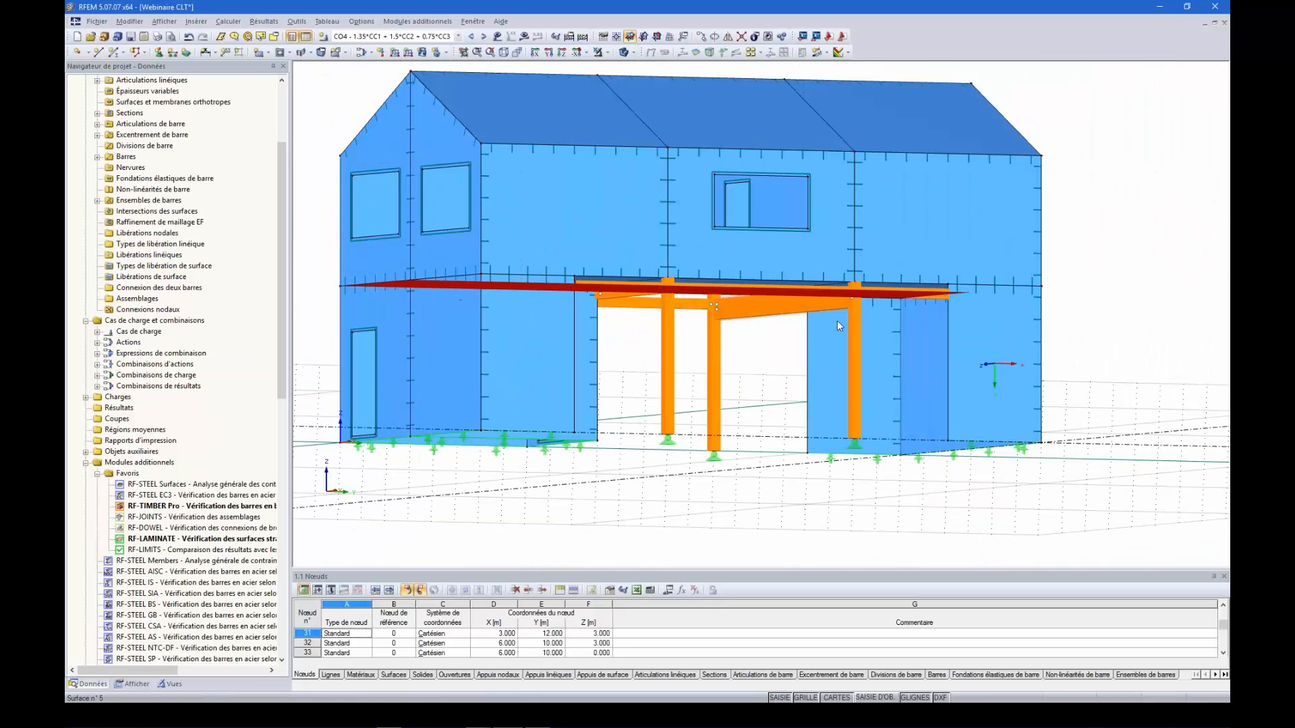
middle_click_drag(637, 451, 629, 397, "ctrl")
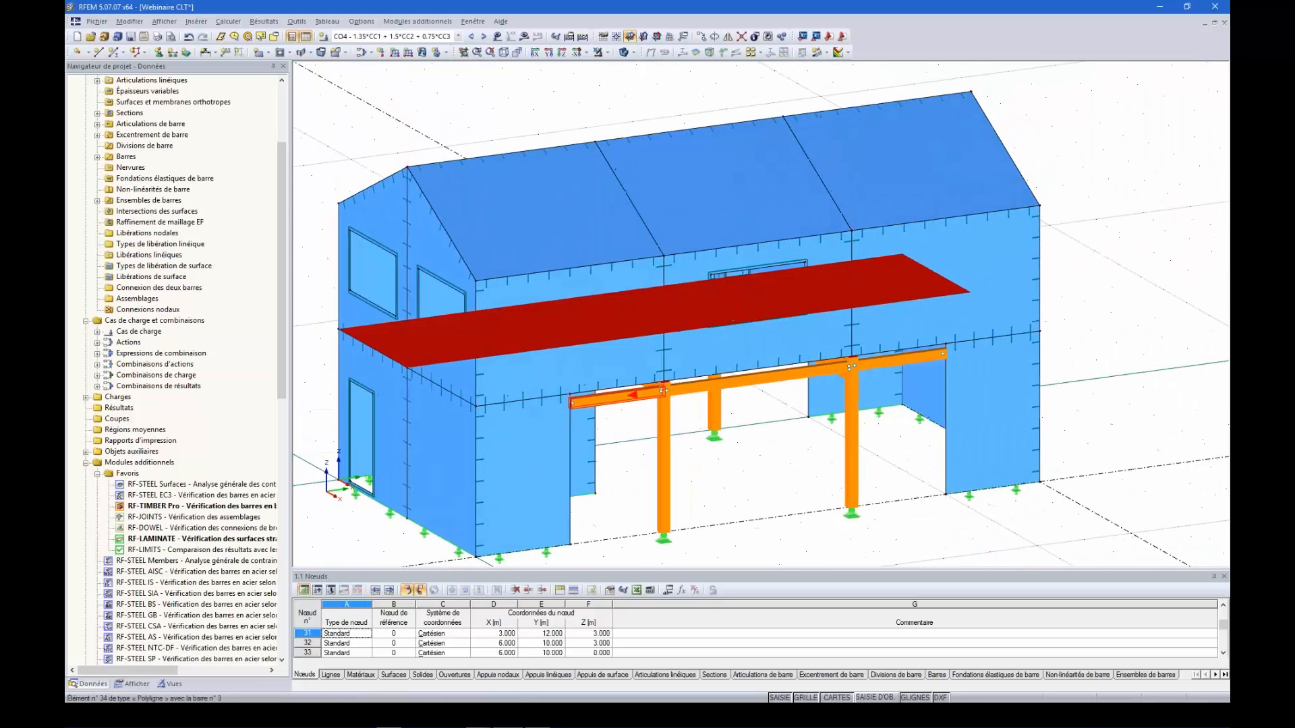
left_click(747, 532)
- Review the surfaces' basic internal moments m-x, m-y and m-xy for CO4 with the rotated floor axes
middle_click_drag(621, 465, 601, 468, "ctrl")
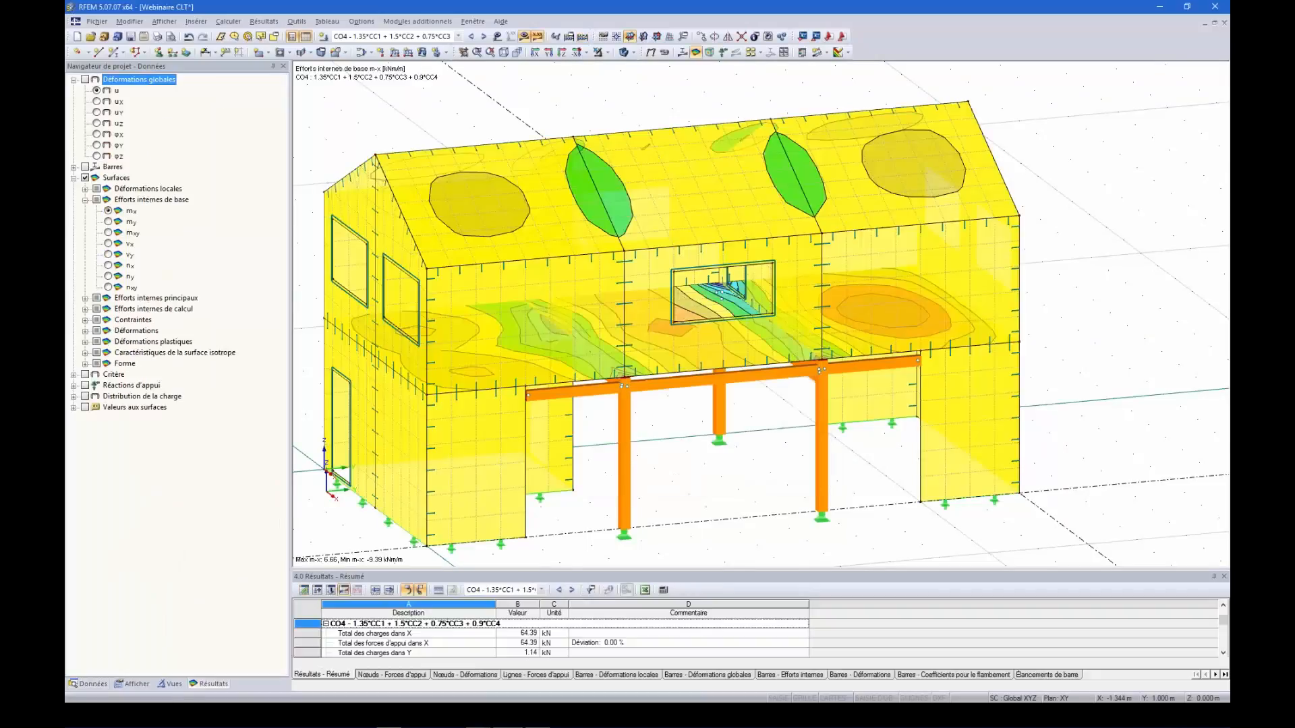
scroll(702, 445, "down", 1)
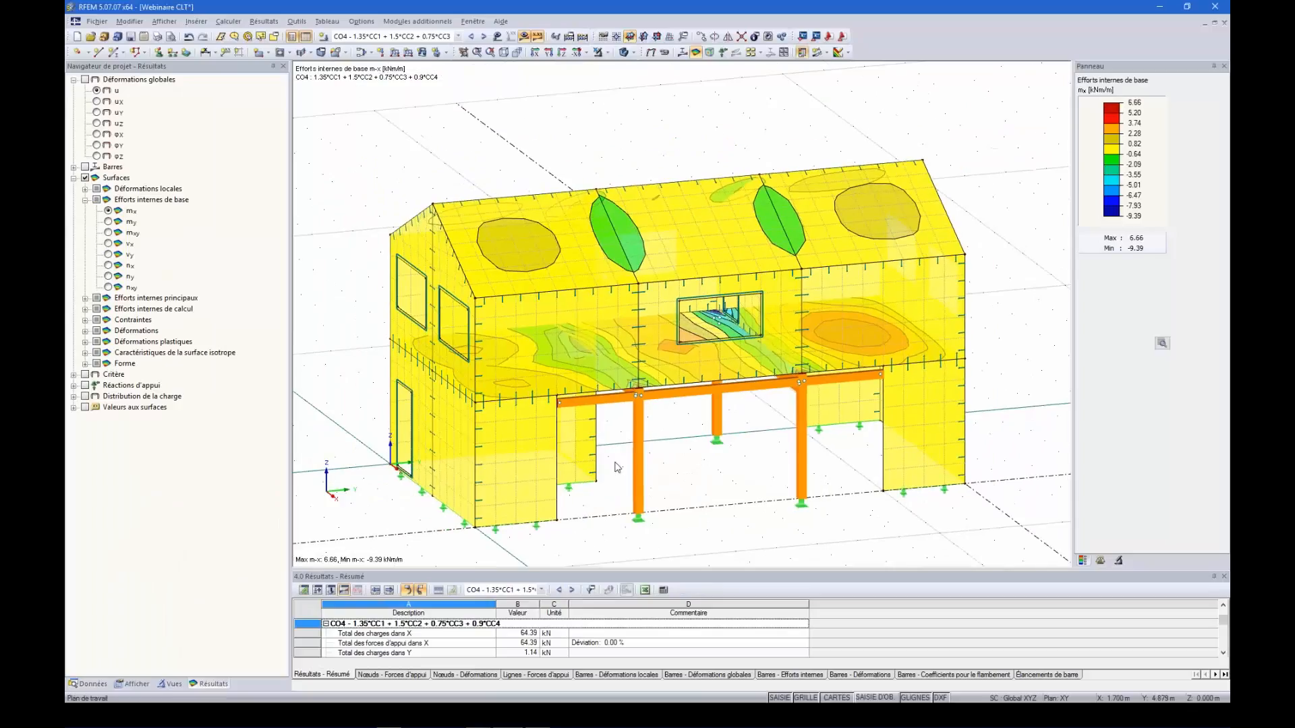
left_click(109, 223)
left_click(109, 233)
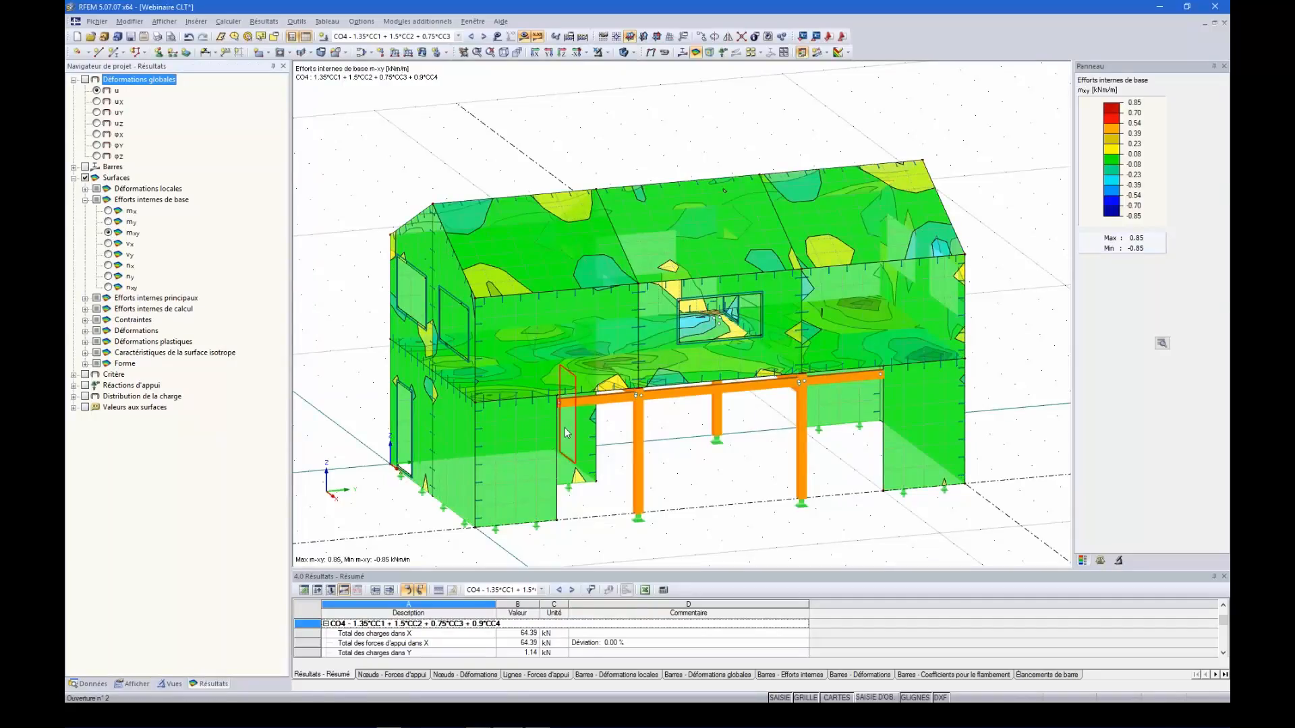
- Switch the displayed results to RF-LAMINATE and open the module's table of maximum stress ratios by loading
left_click(458, 36)
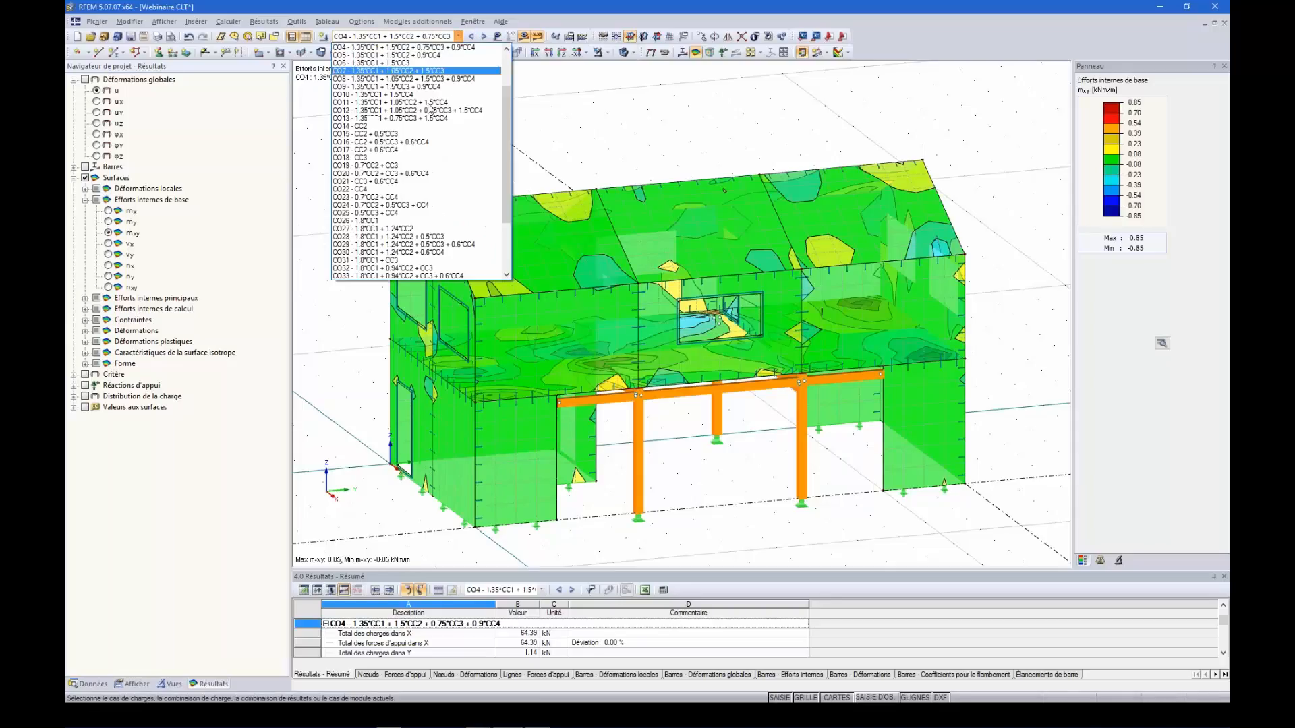
scroll(370, 258, "down", 3)
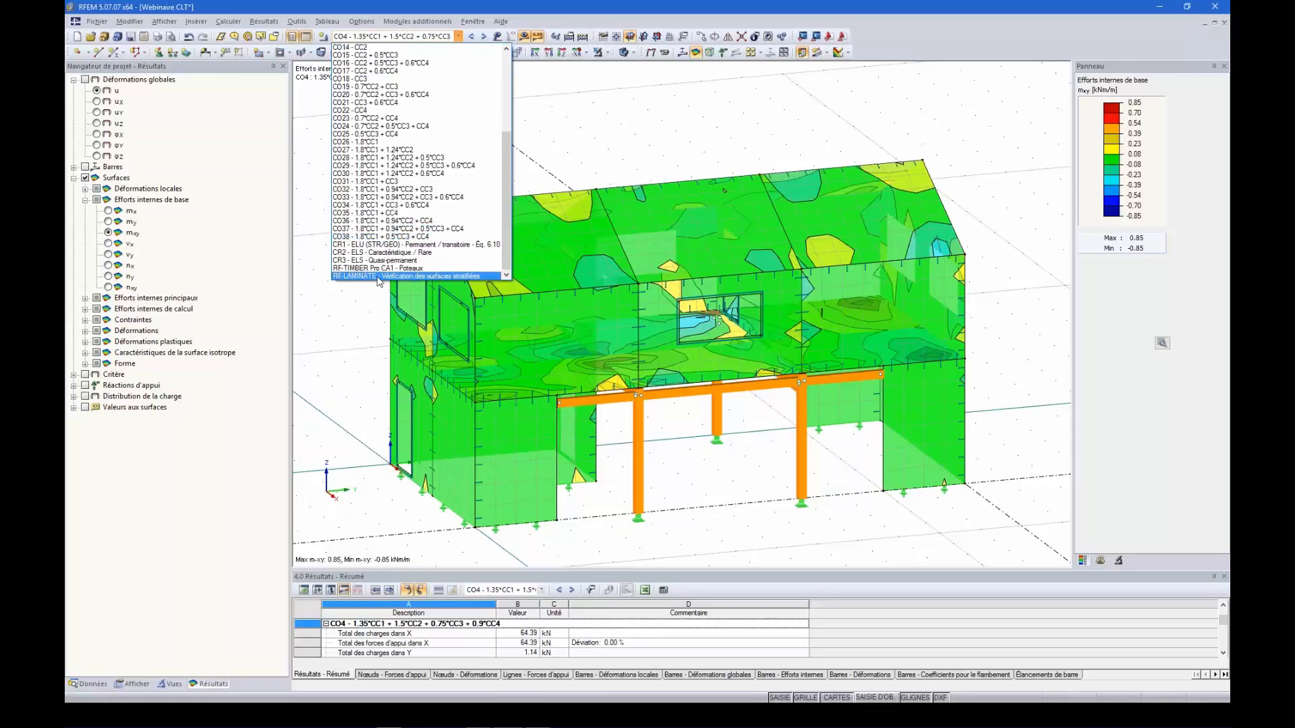
left_click(377, 276)
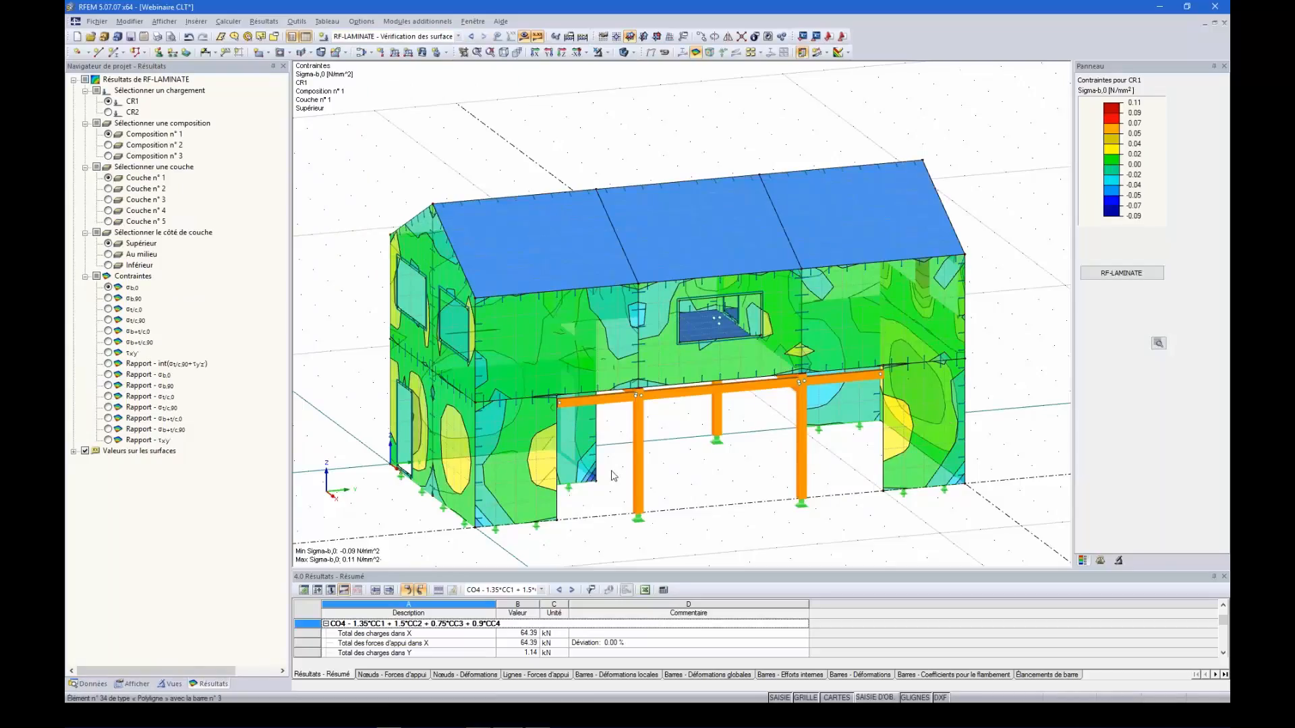
left_click(1107, 277)
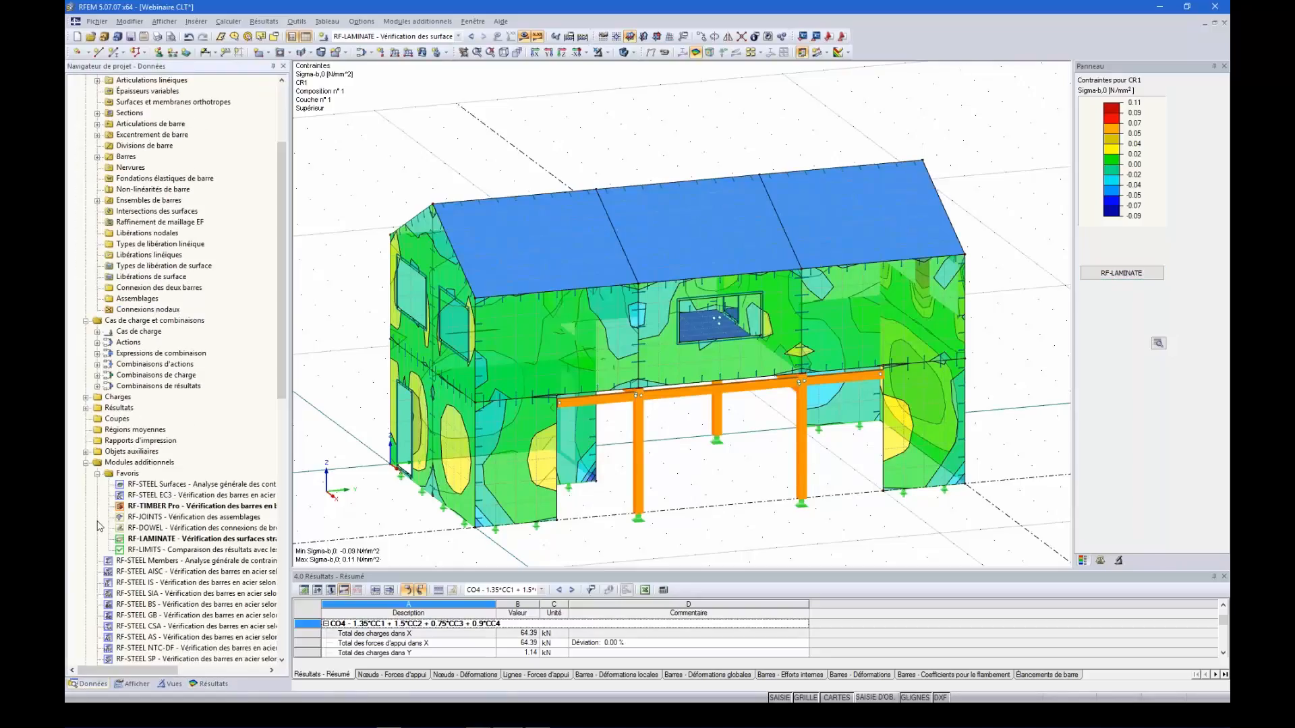
double_click(153, 534)
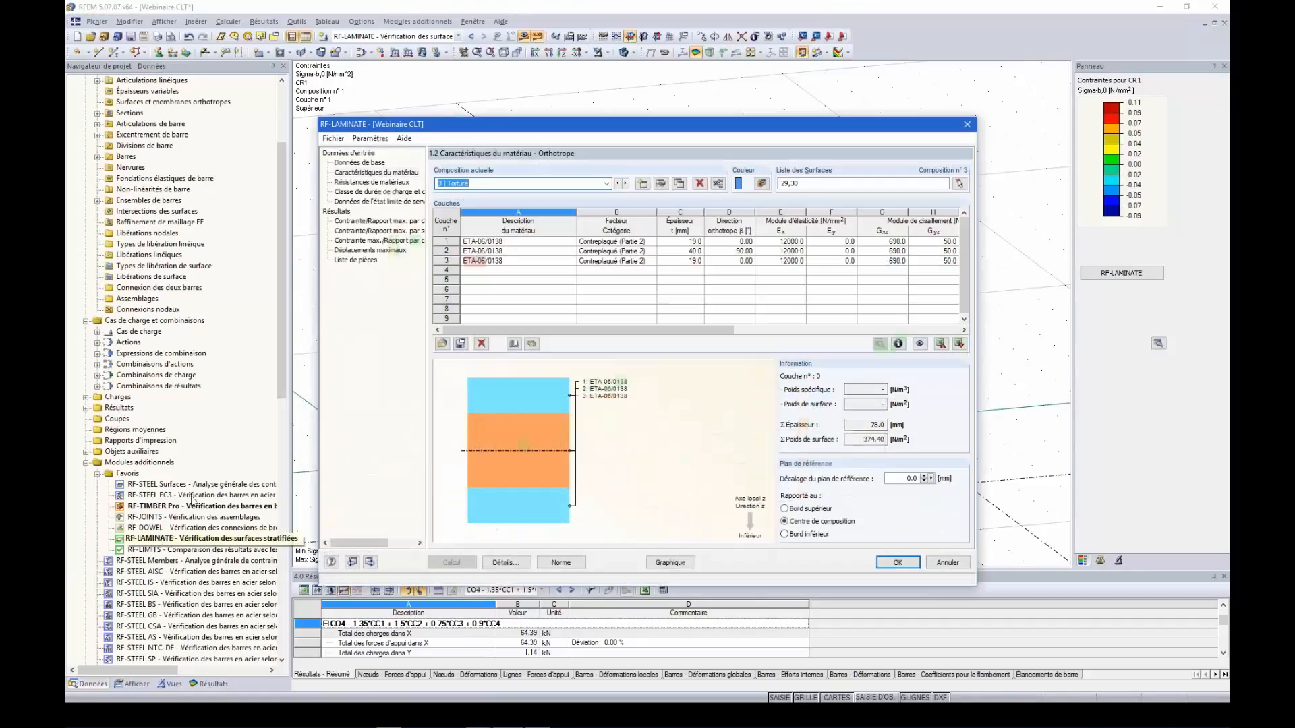
left_click(344, 221)
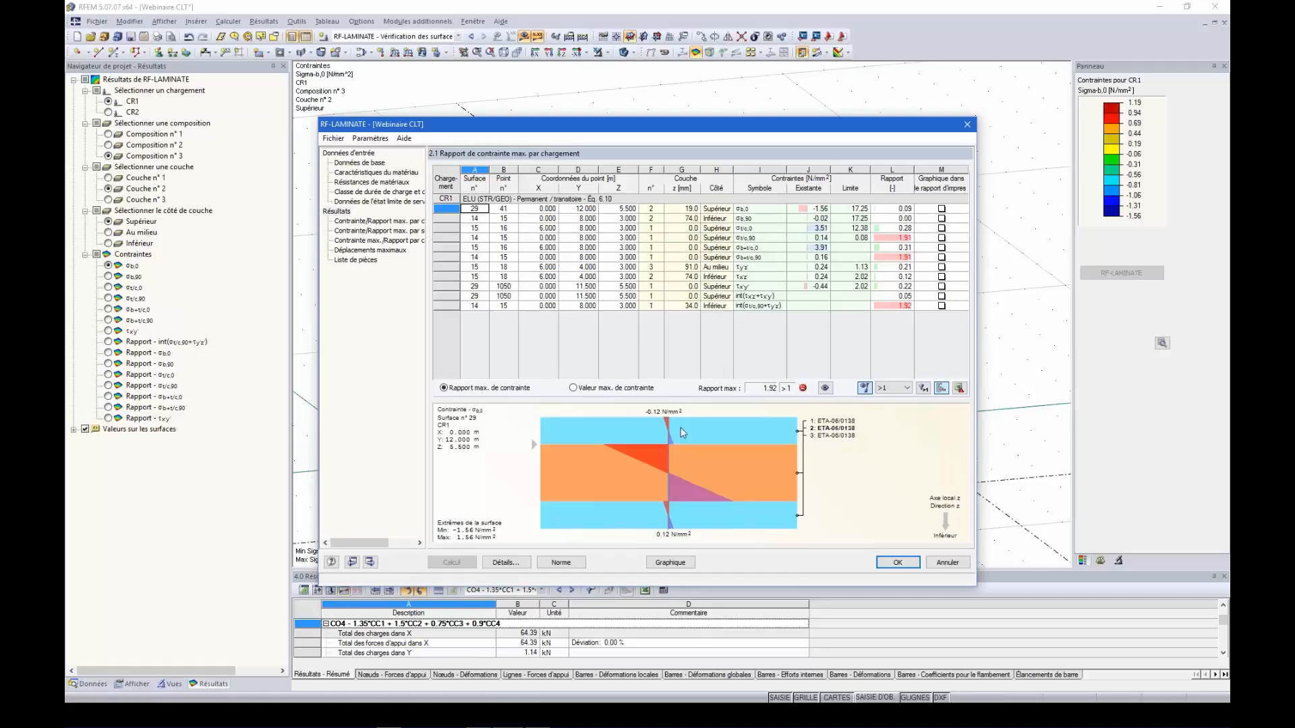
- Check the stresses selected in the RF-LAMINATE details, and review the maximum stress ratios by surface and the maximum displacements
left_click(501, 561)
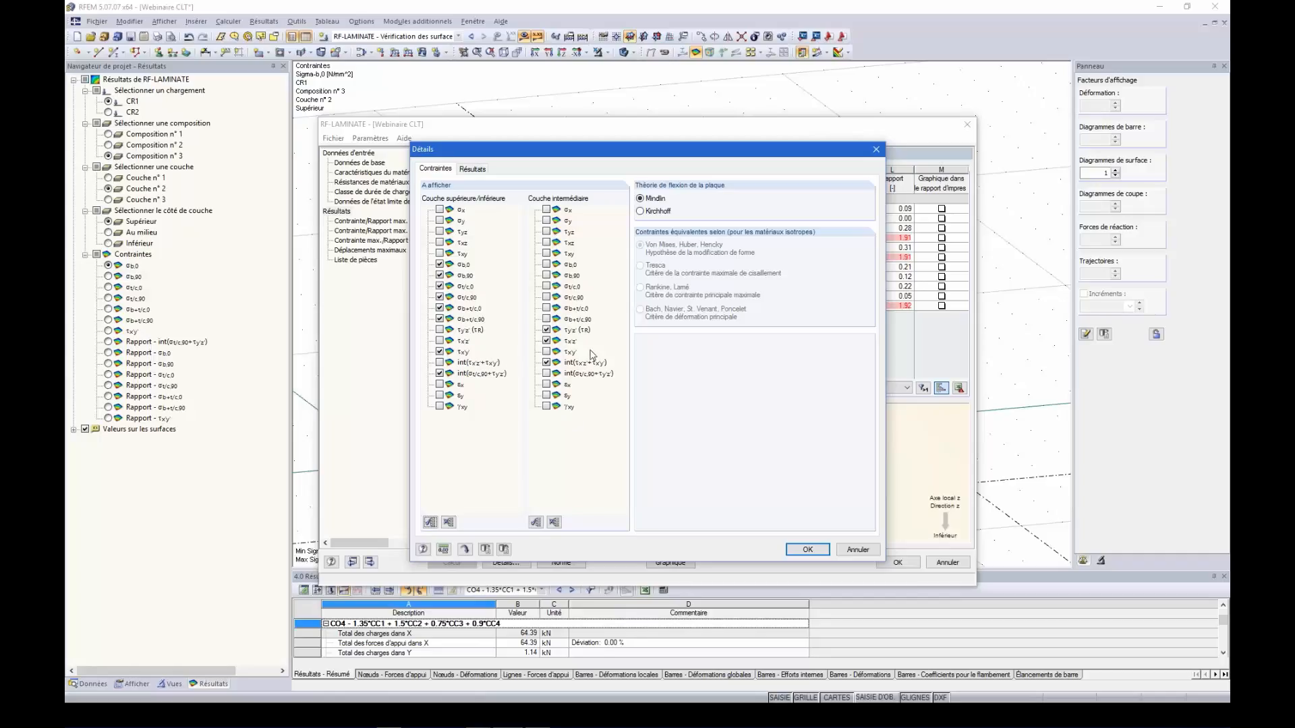
left_click(807, 549)
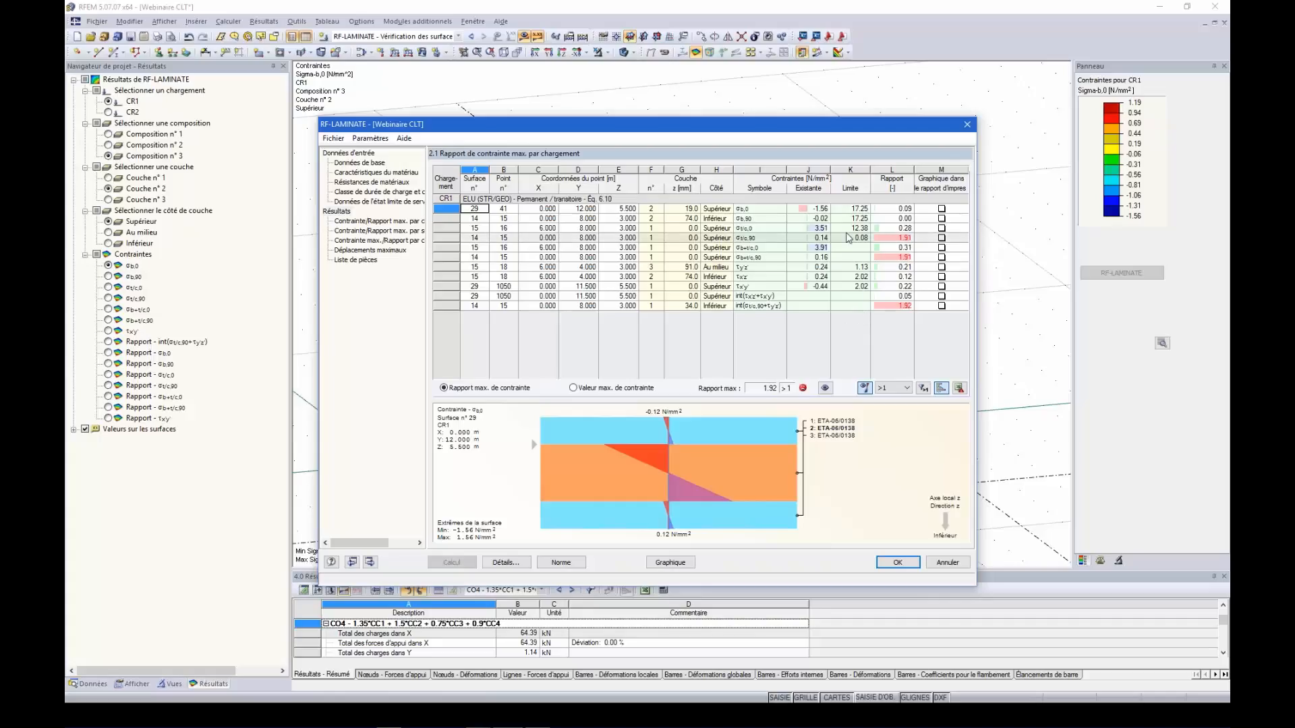
left_click(369, 231)
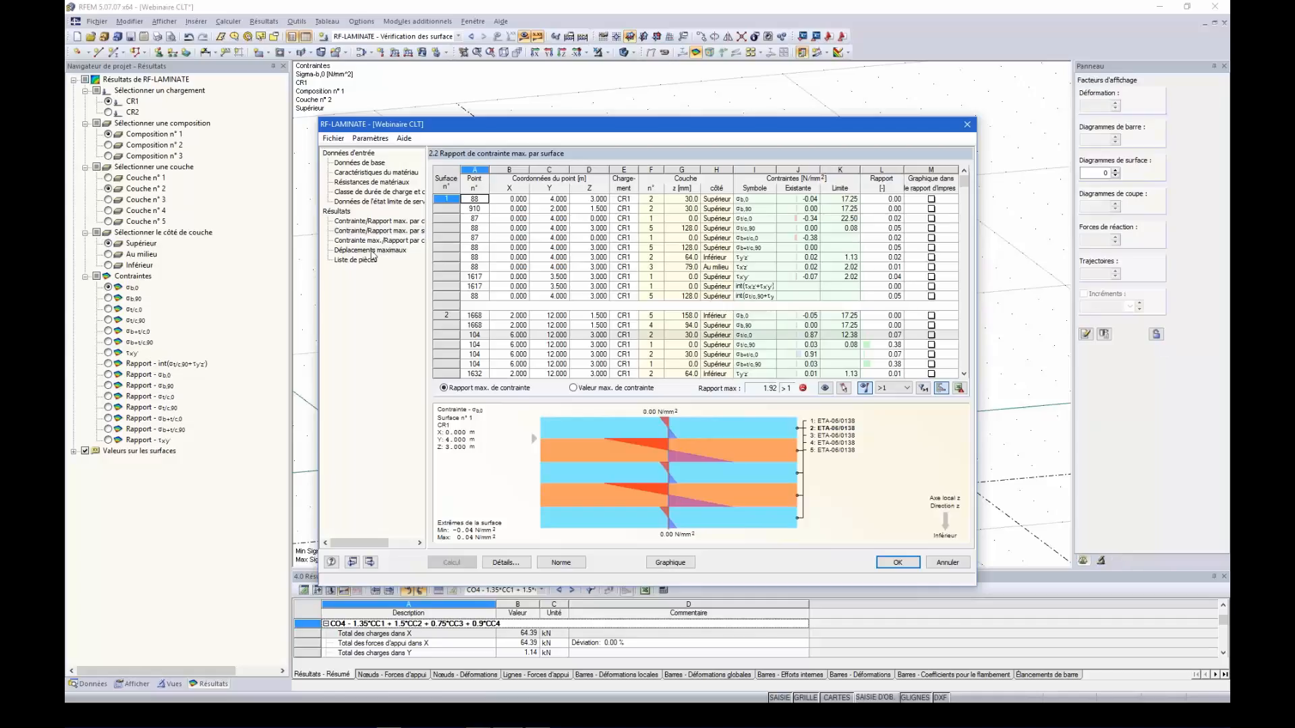
left_click(373, 251)
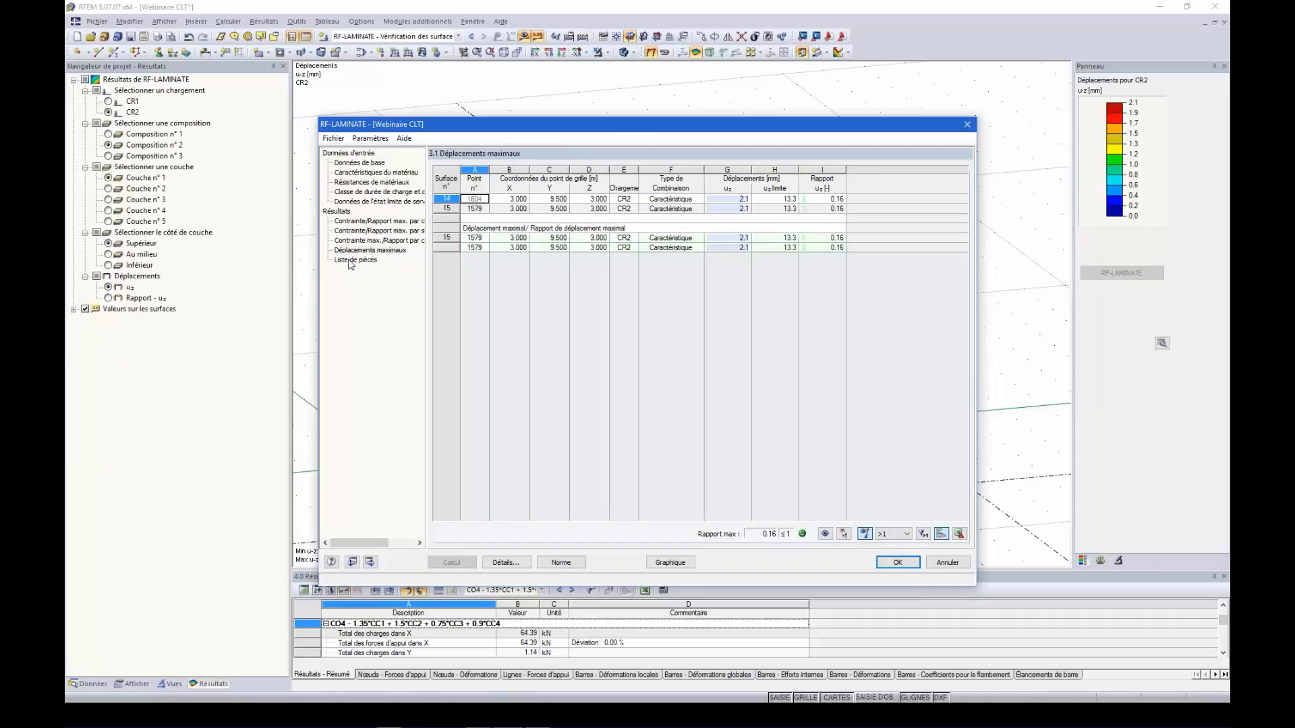
- Review the RF-LAMINATE parts list and the through-thickness diagrams of surface 1's bending, axial and shear stresses for CR1
left_click(351, 262)
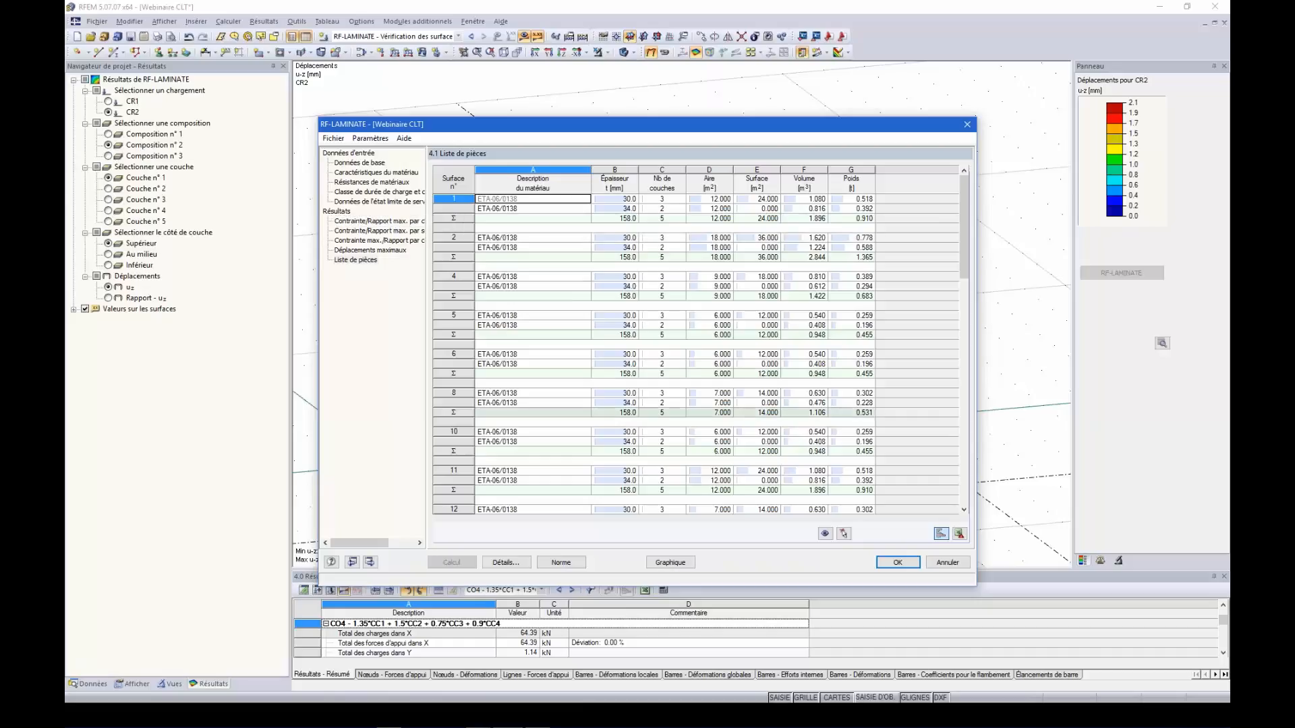
left_click(392, 231)
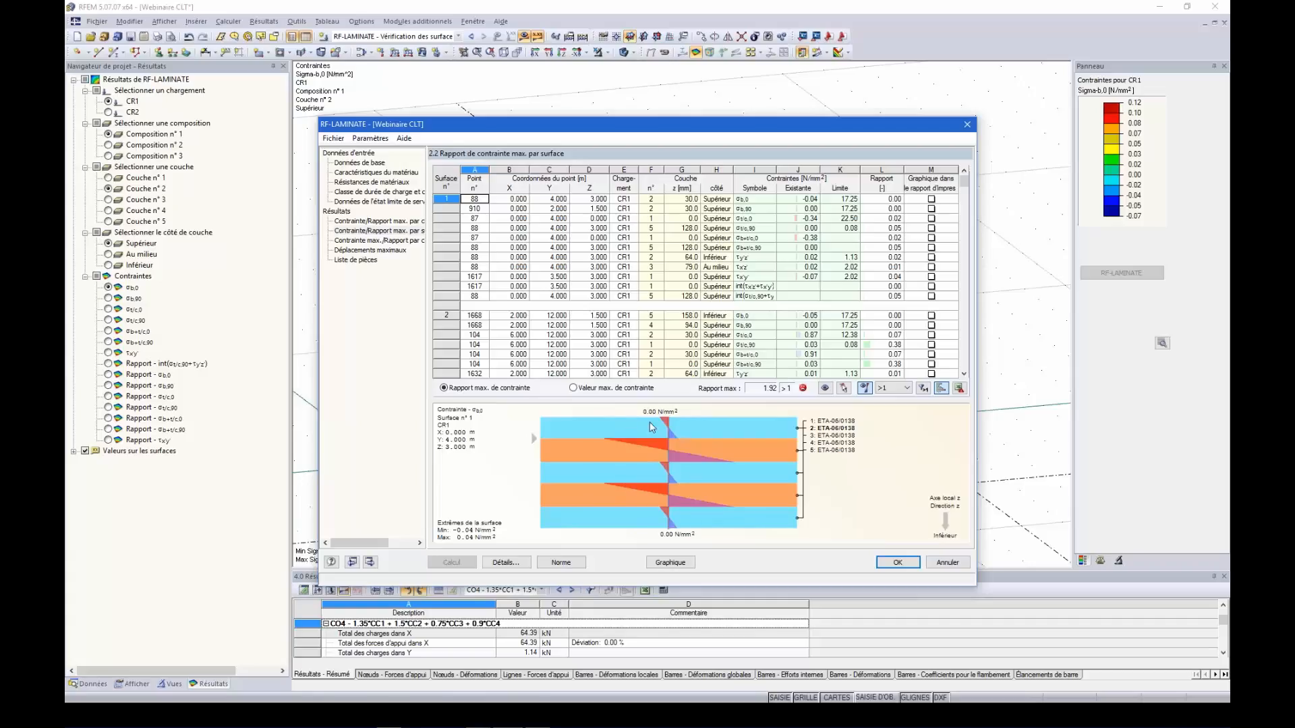
left_click(837, 201)
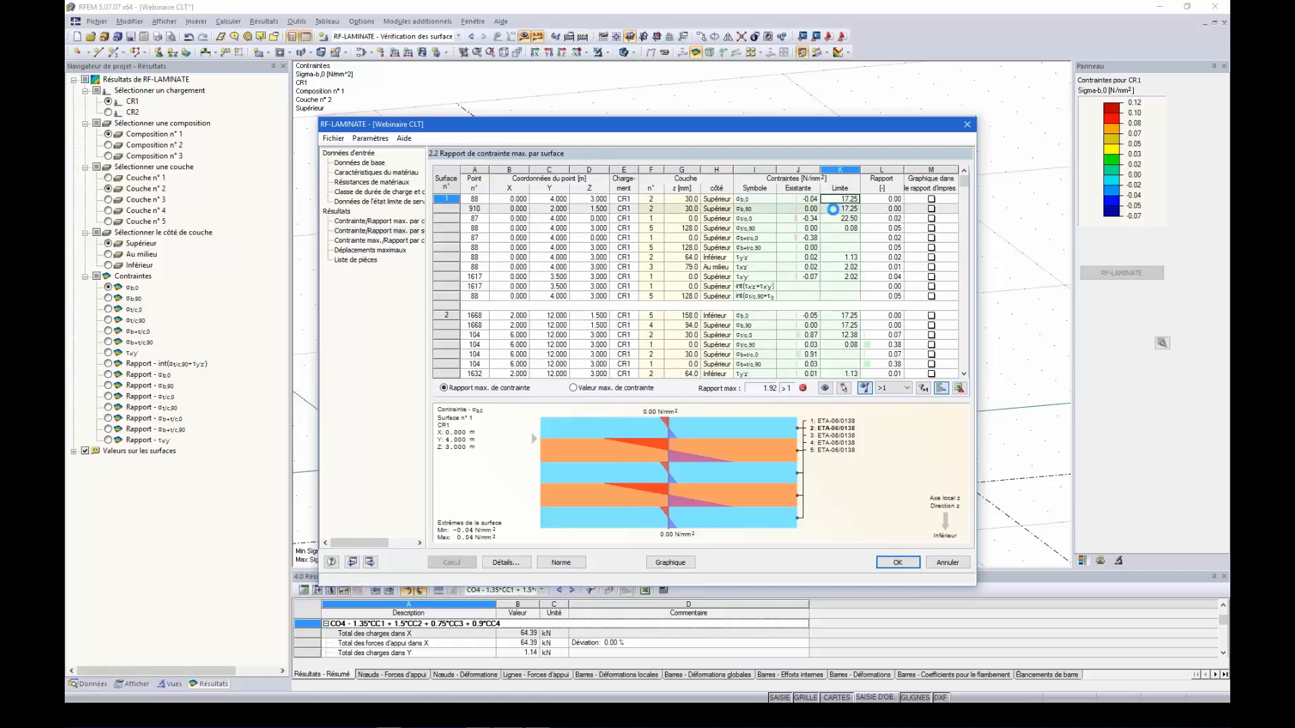
left_click(833, 209)
left_click(834, 218)
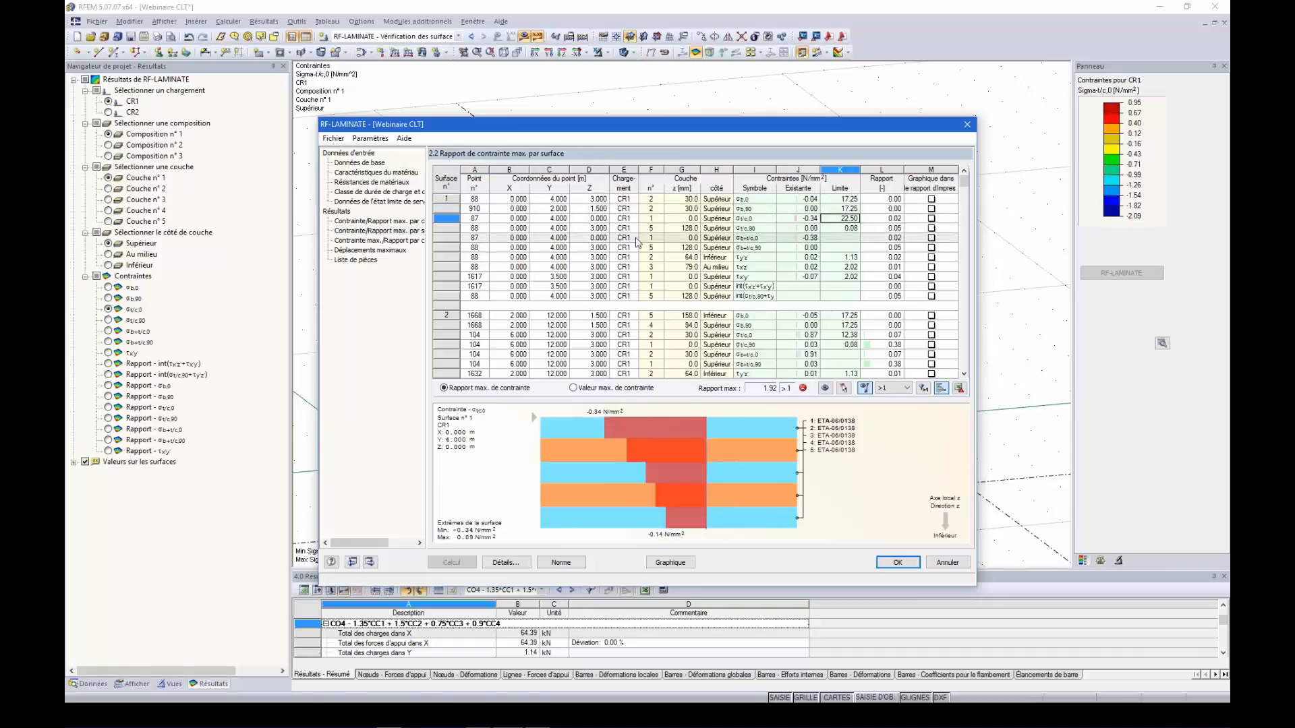
left_click(837, 228)
left_click(834, 249)
left_click(837, 266)
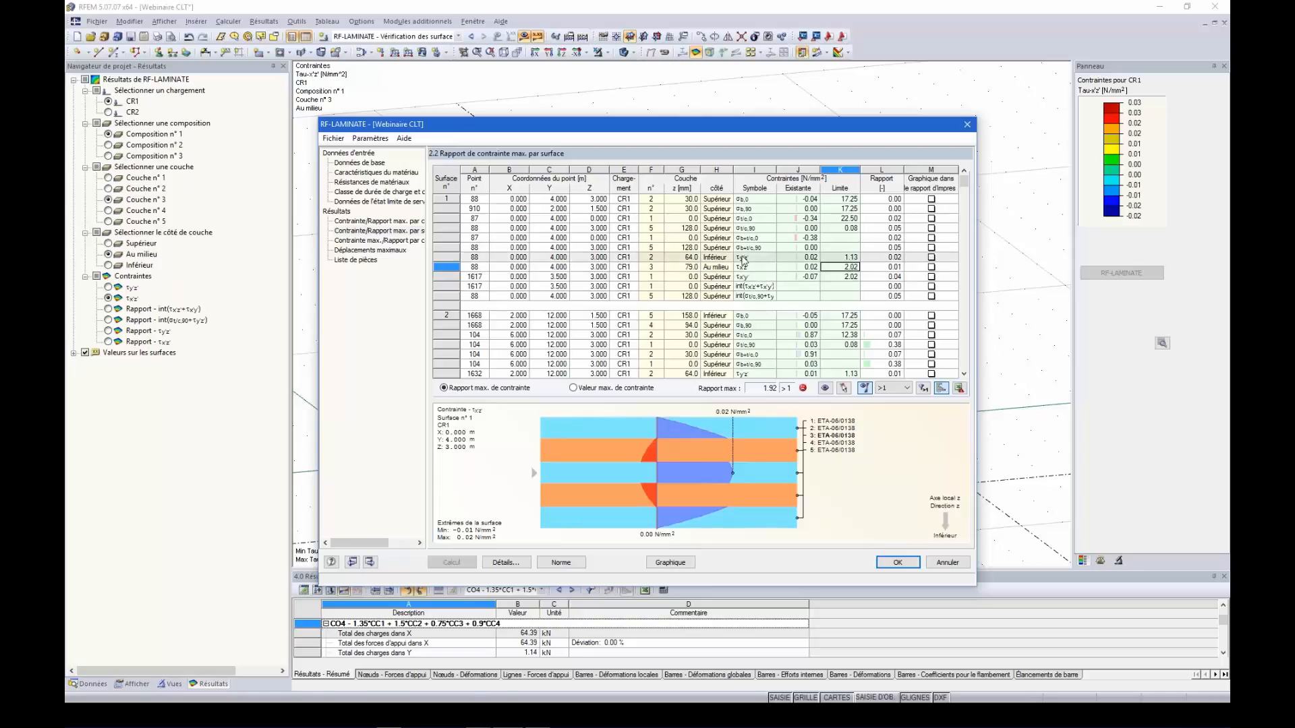
left_click(931, 257)
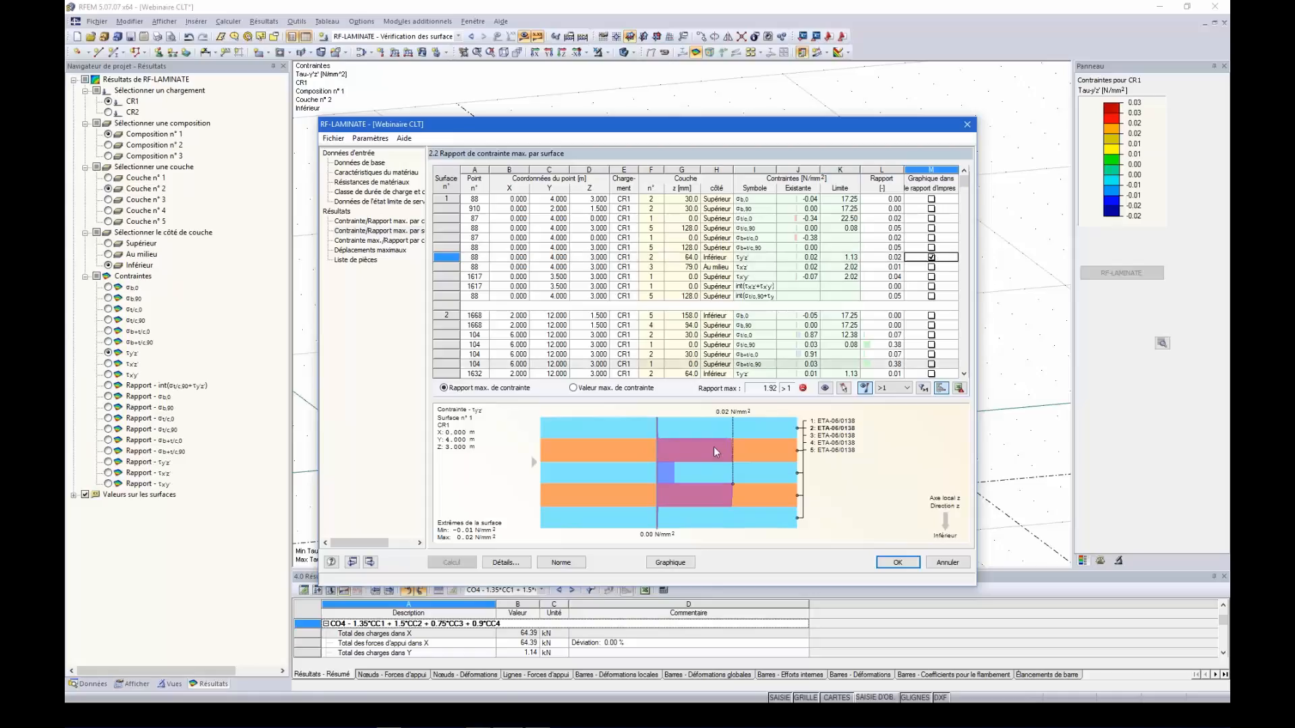
left_click(931, 256)
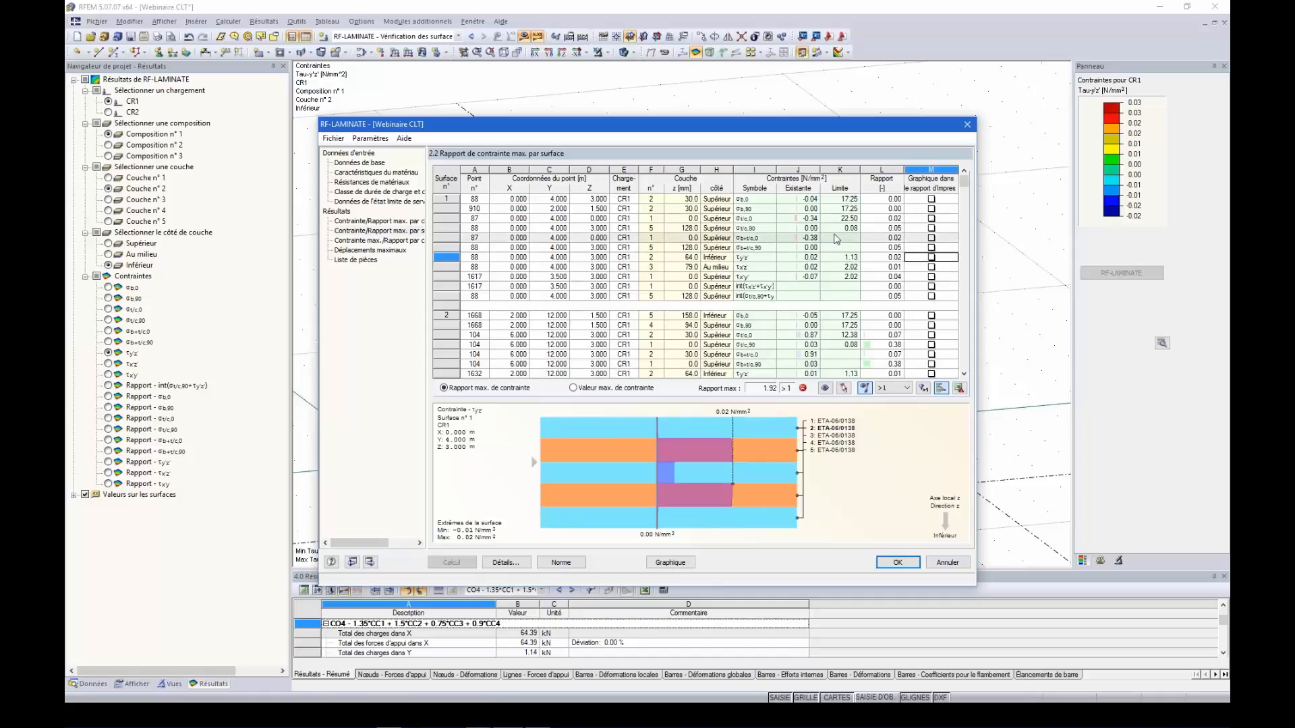
- Filter the maximum stress ratios by surface to those above 1 and check the sigma-t/c,90 ratios and limit of surfaces 14 and 15
left_click(923, 387)
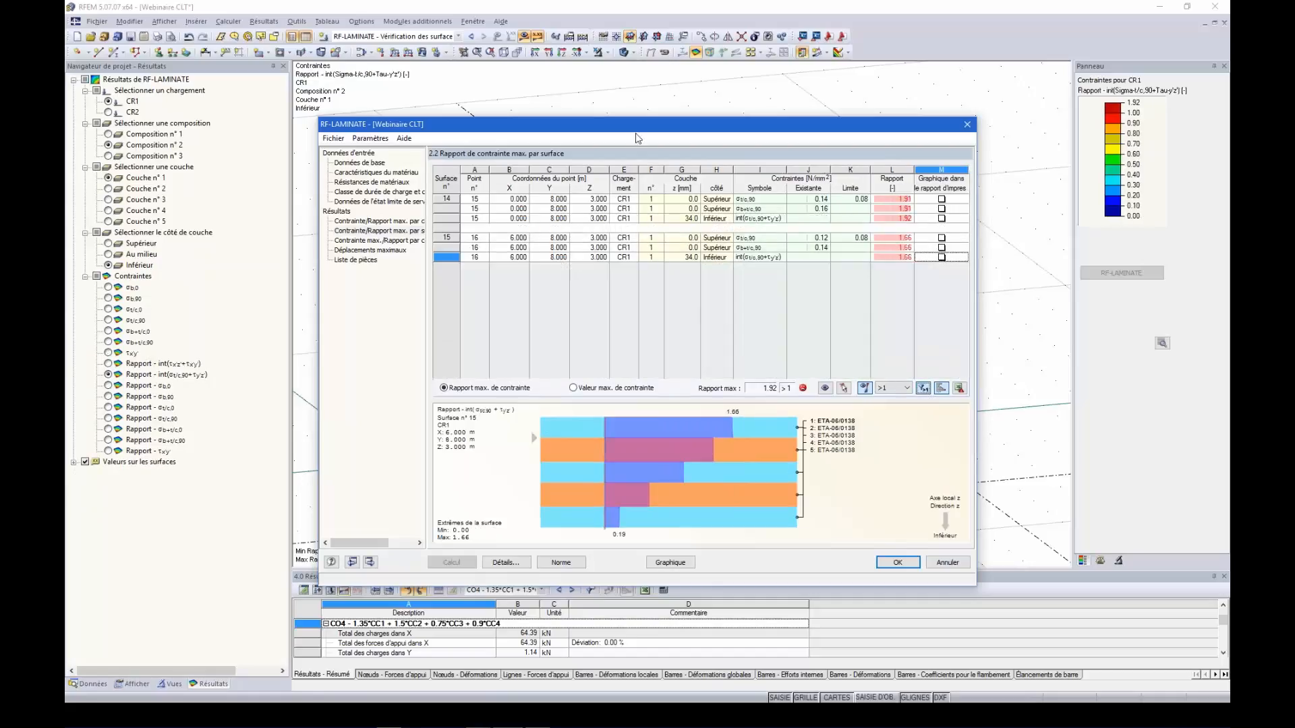
left_click_drag(639, 133, 694, 137)
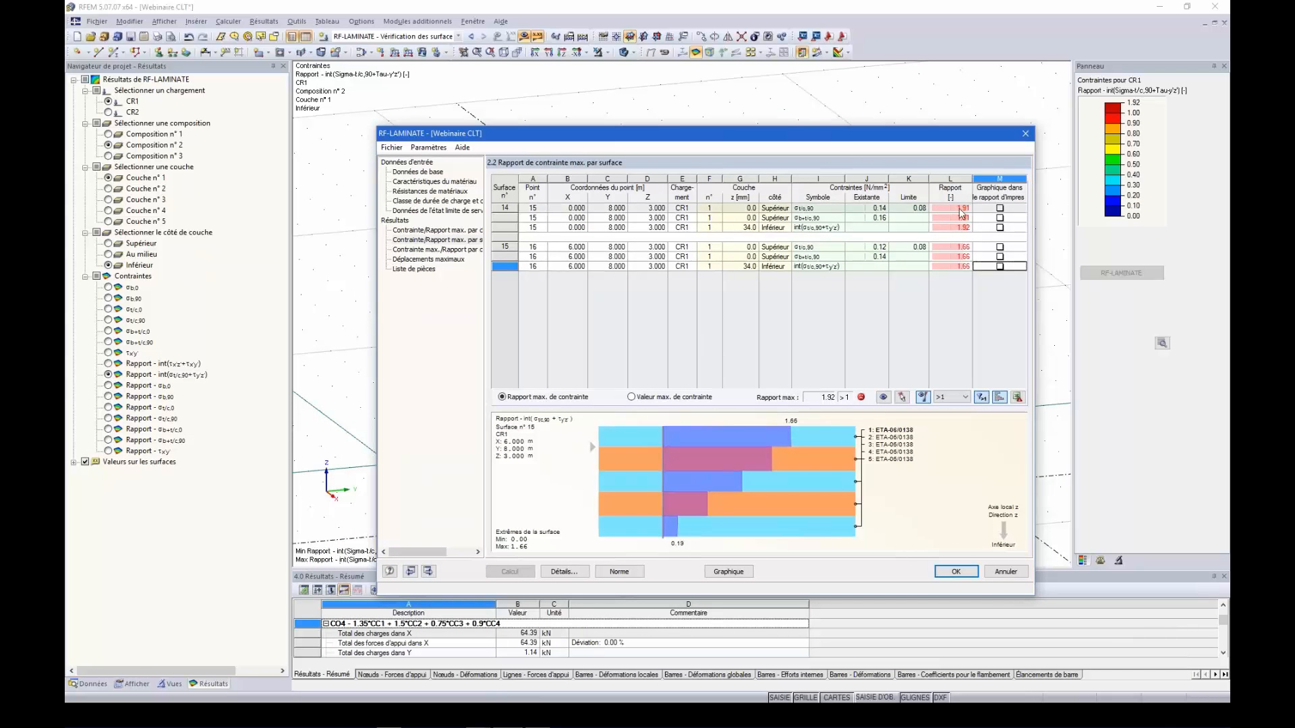
left_click(948, 208)
left_click_drag(832, 135, 477, 124)
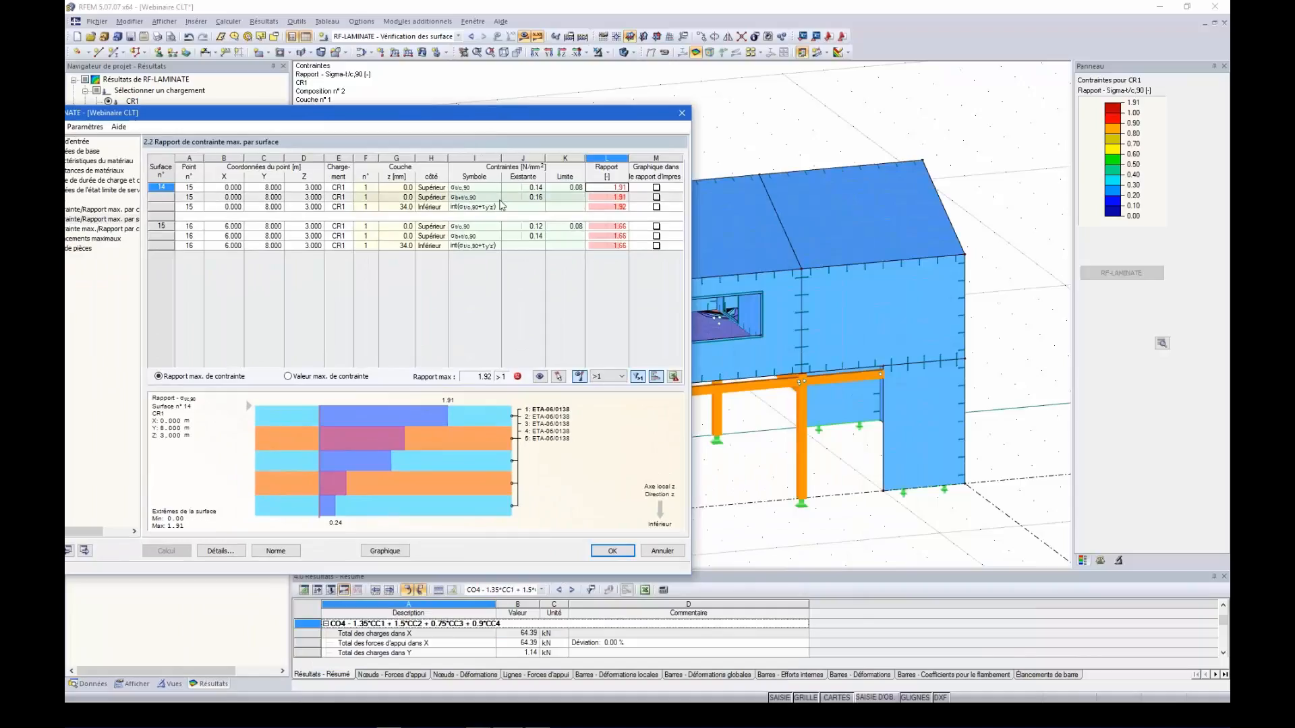
left_click(607, 227)
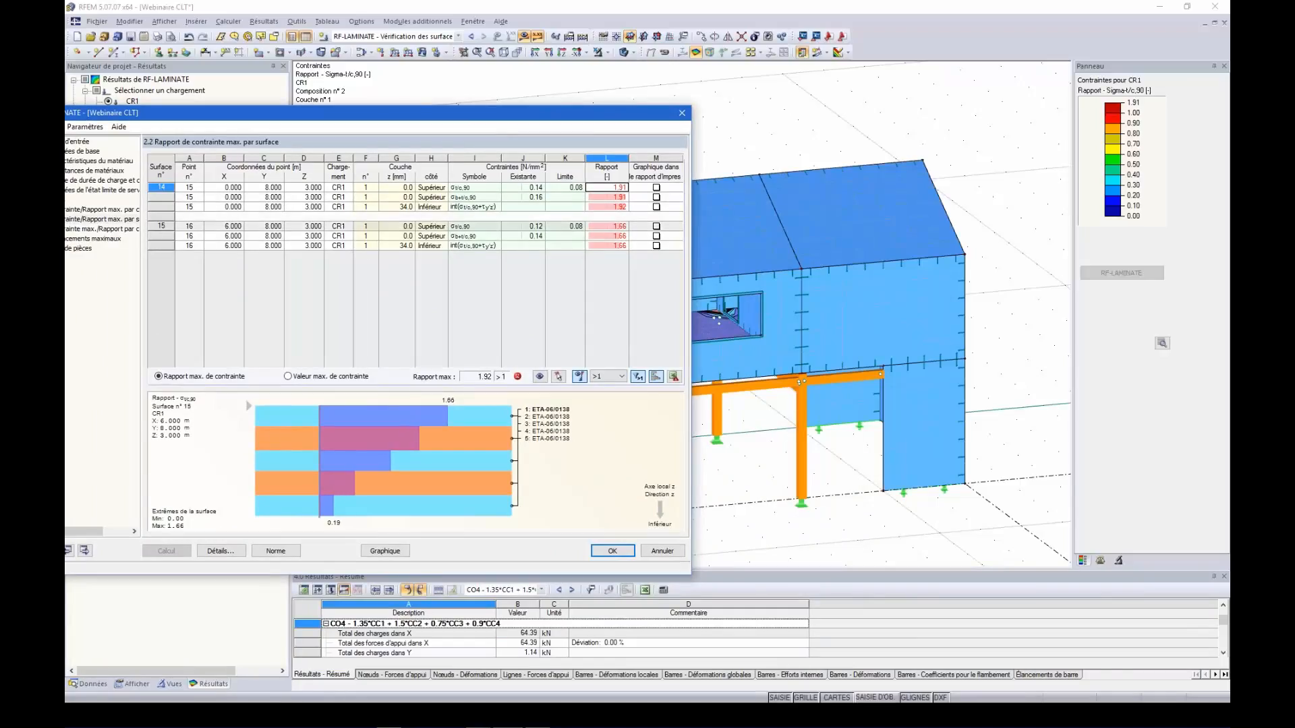
left_click(576, 104)
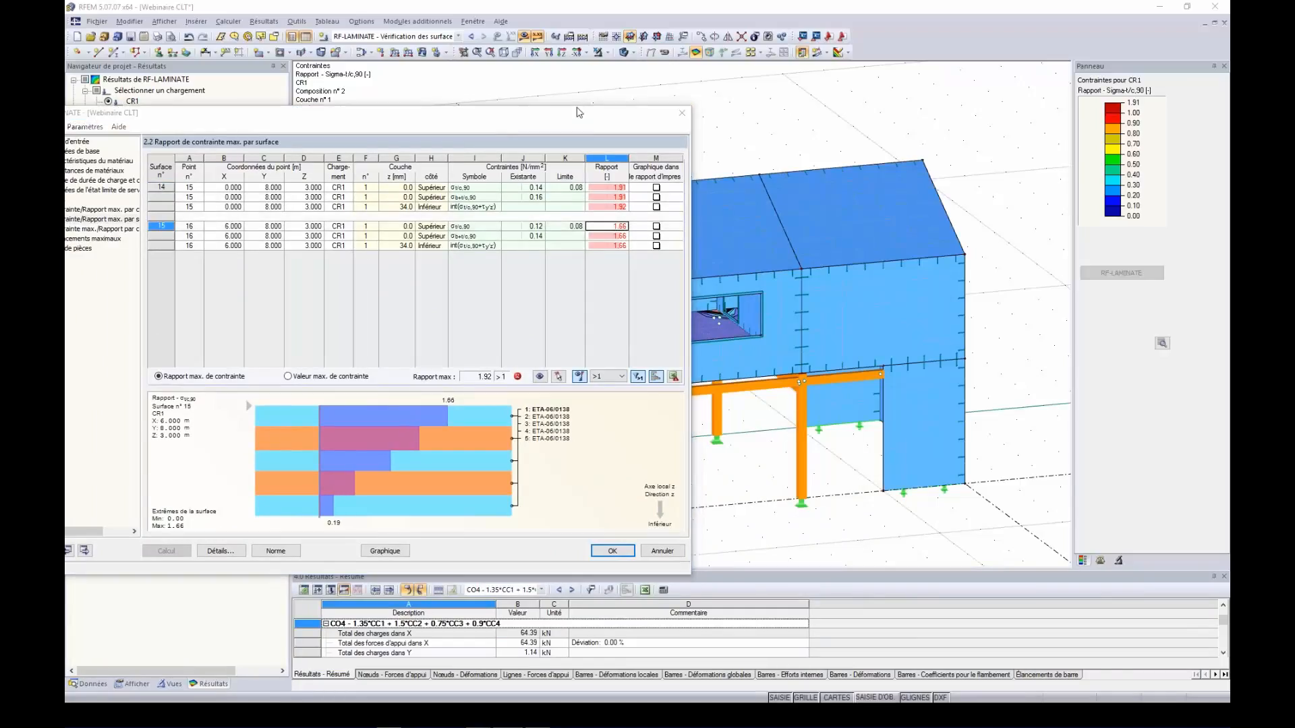
left_click_drag(576, 110, 789, 86)
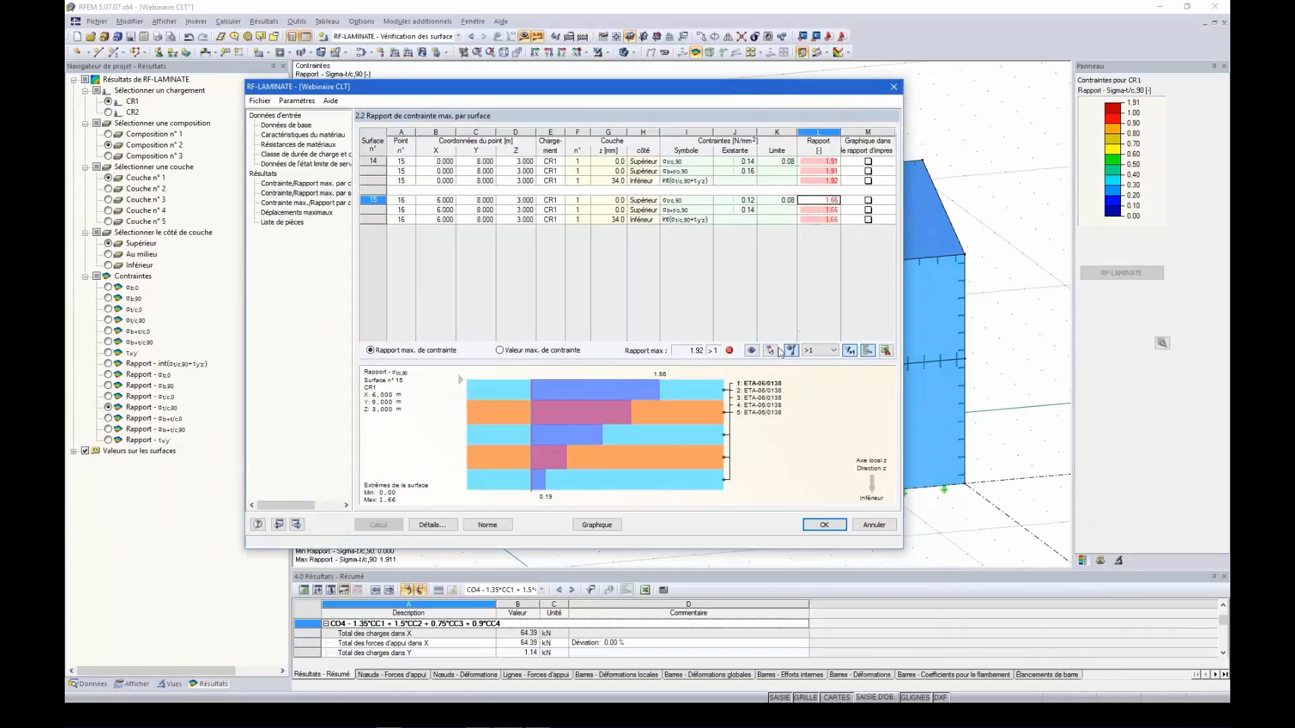
left_click(779, 162)
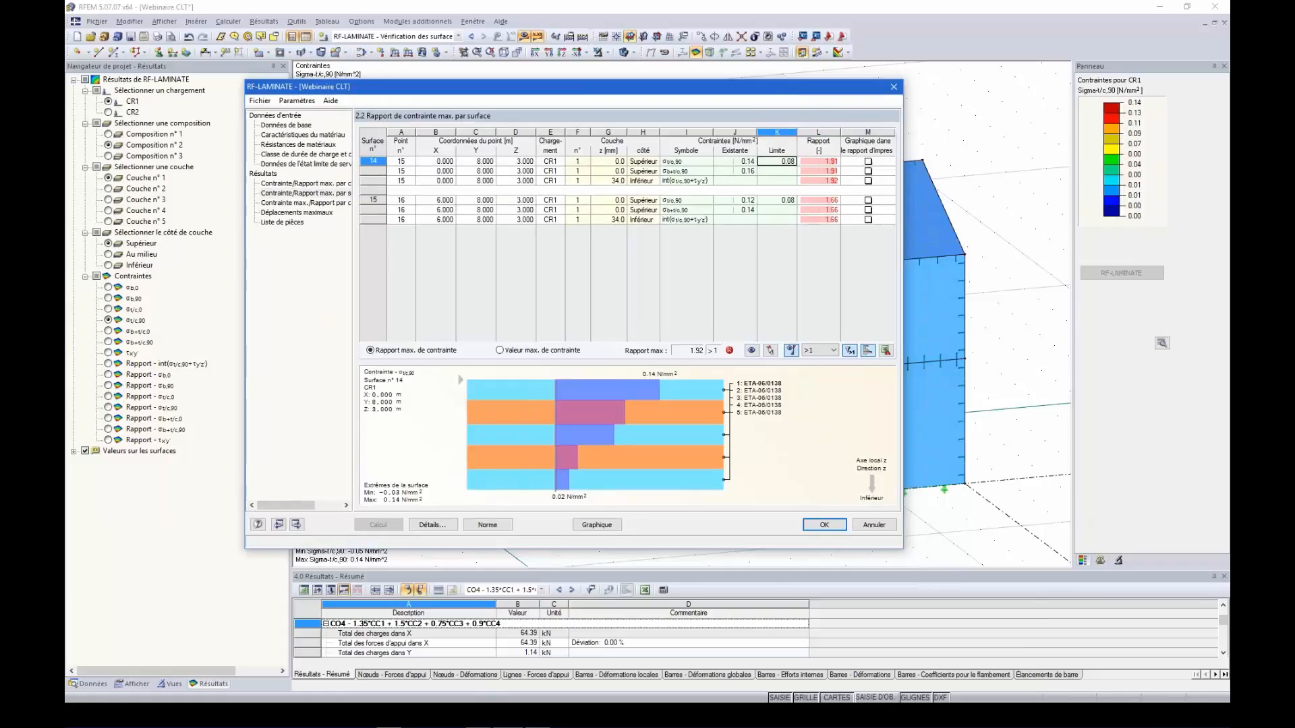
left_click_drag(769, 87, 748, 150)
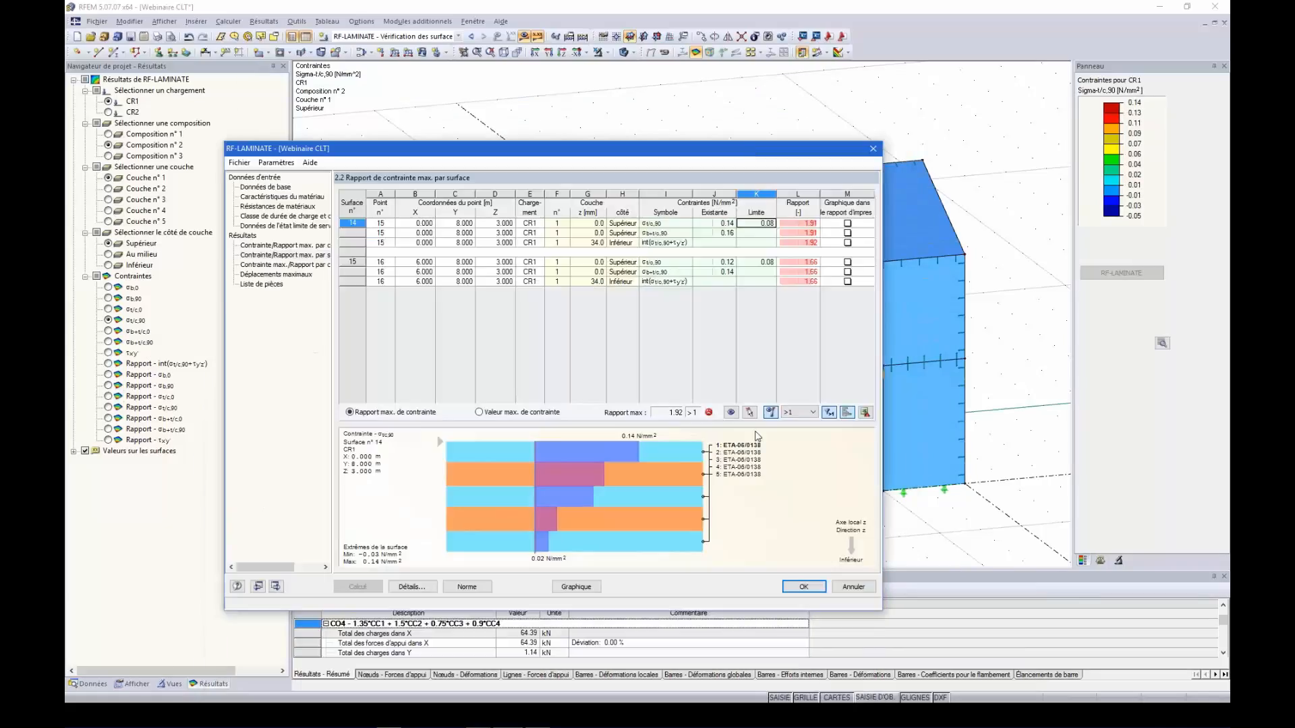
left_click(804, 586)
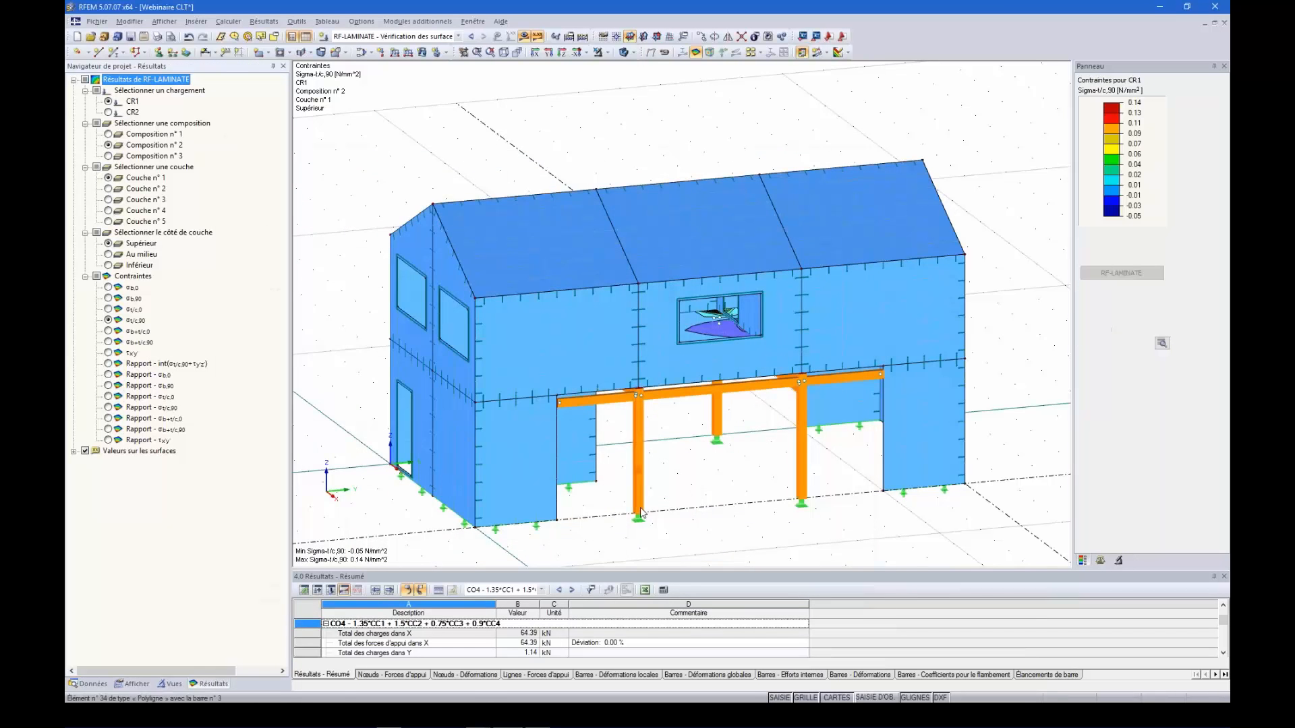
- Enlarge the table area, show the model's Surfaces input data and identify surfaces 14 and 15, leaving surface 15 selected
middle_click_drag(803, 521, 1065, 533, "ctrl")
middle_click_drag(624, 476, 896, 529, "ctrl")
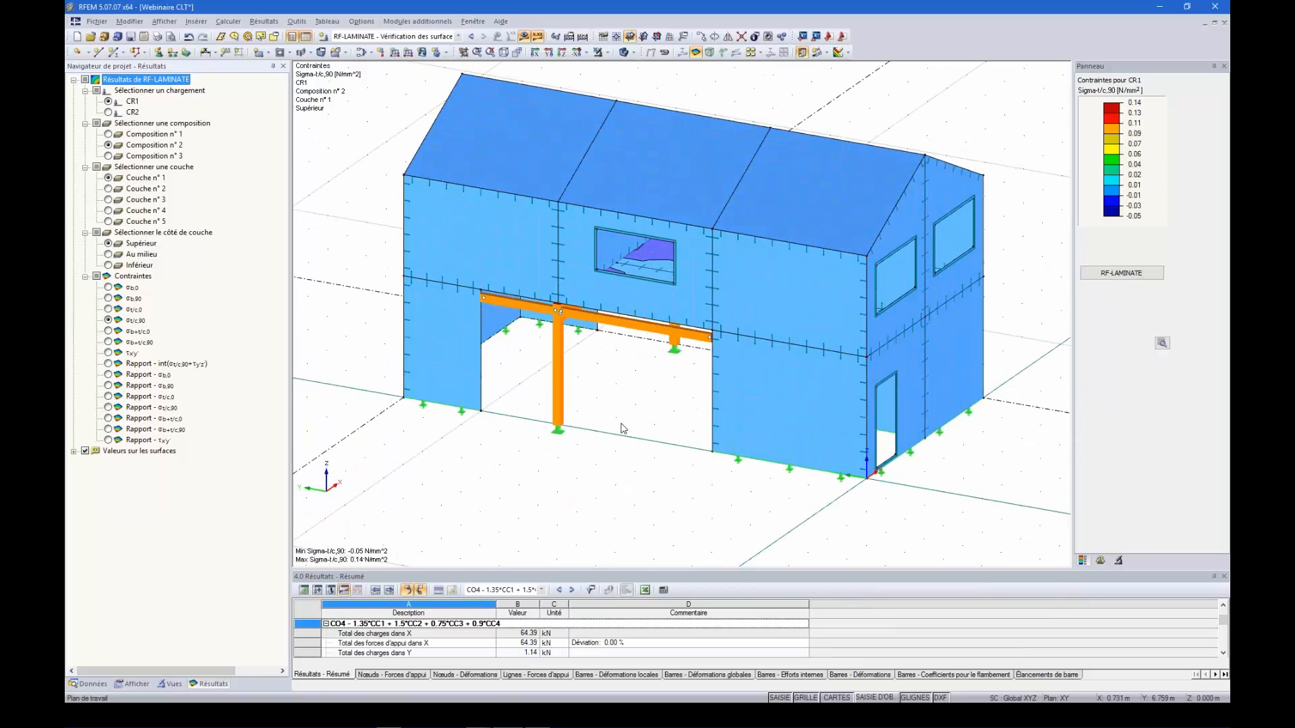
left_click_drag(476, 569, 470, 464)
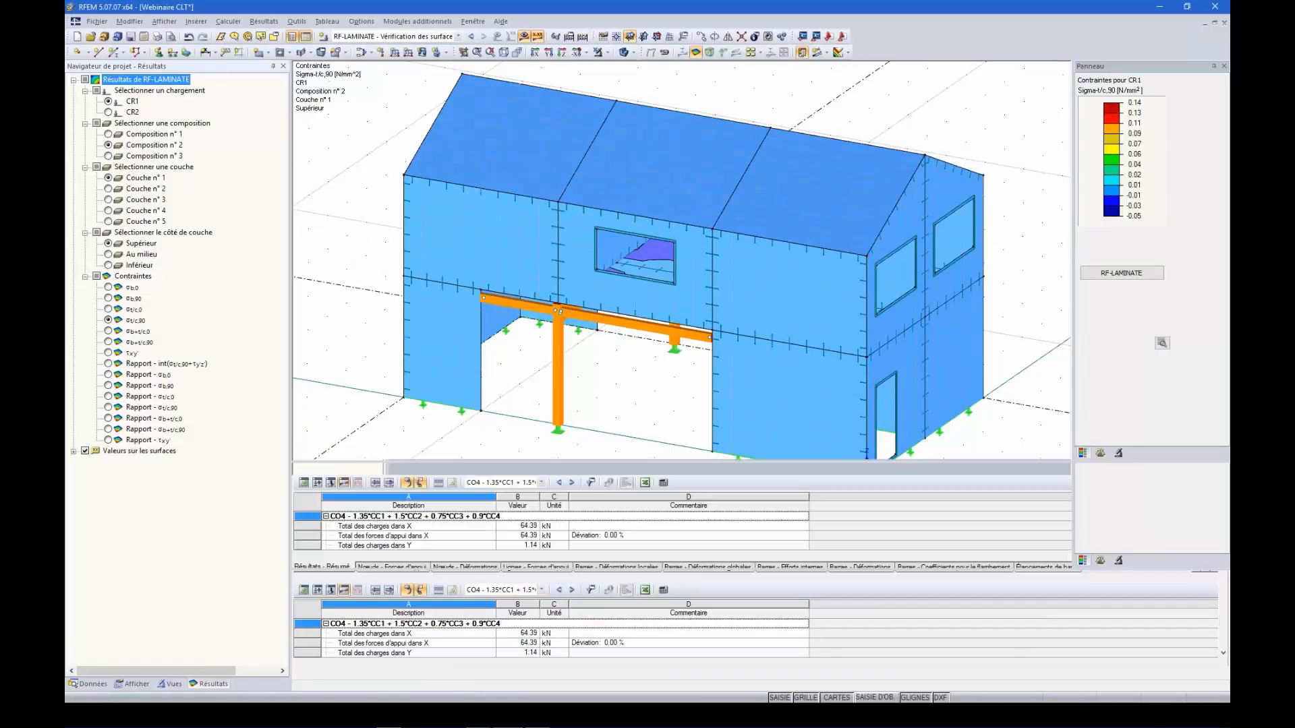
scroll(445, 572, "down", 3)
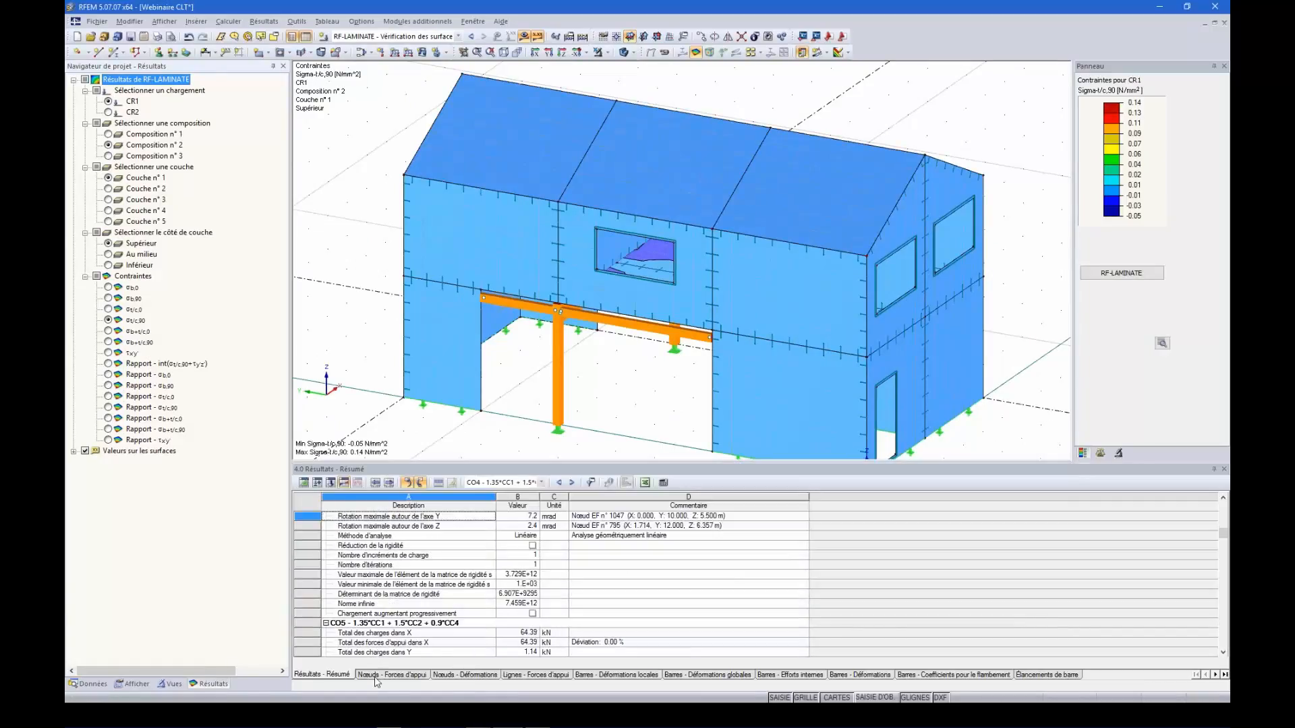
left_click(304, 482)
scroll(370, 634, "down", 10)
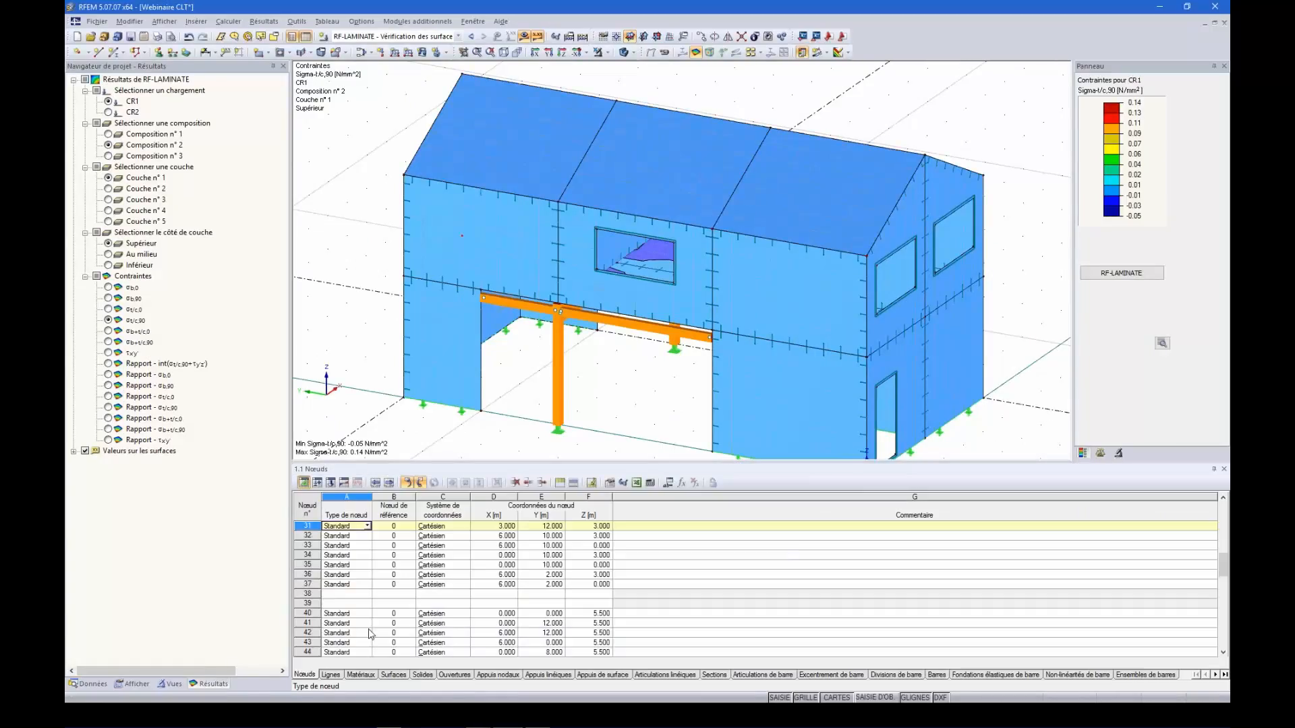
left_click(393, 675)
scroll(308, 545, "down", 2)
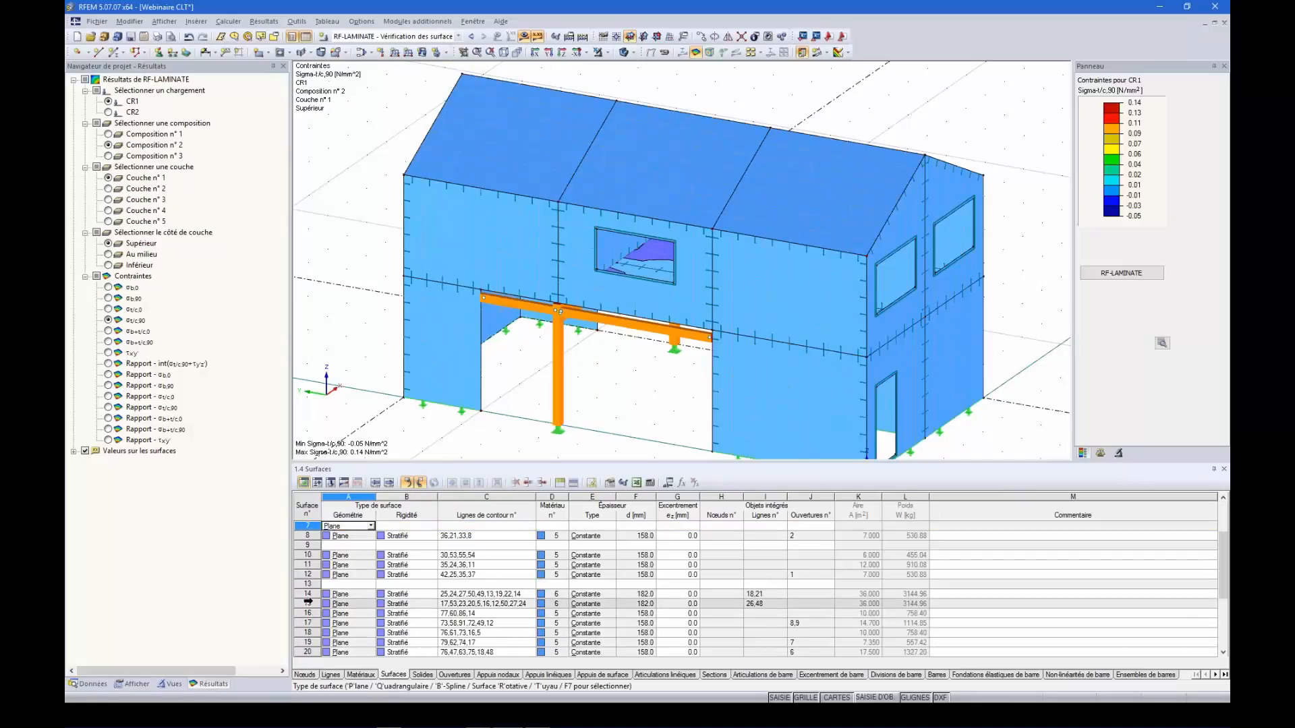
left_click(308, 594)
left_click(308, 603)
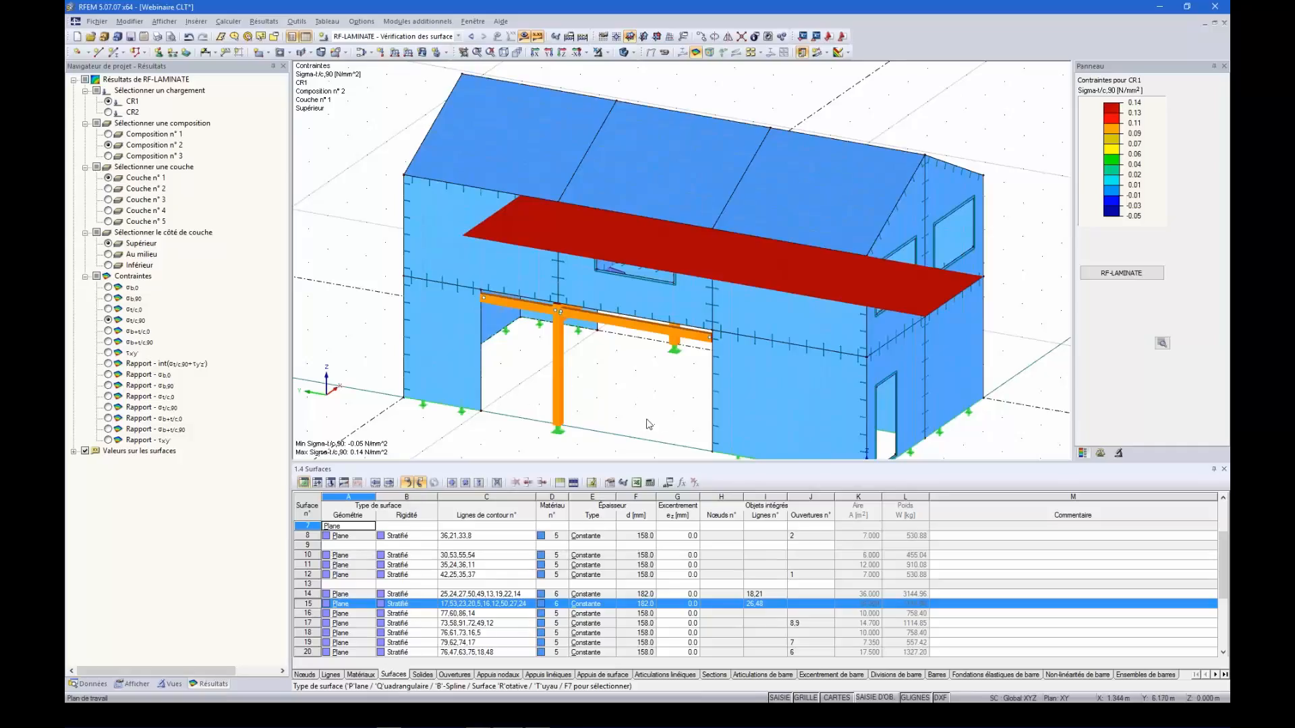
middle_click_drag(627, 428, 270, 431, "ctrl")
middle_click_drag(876, 378, 775, 378, "ctrl")
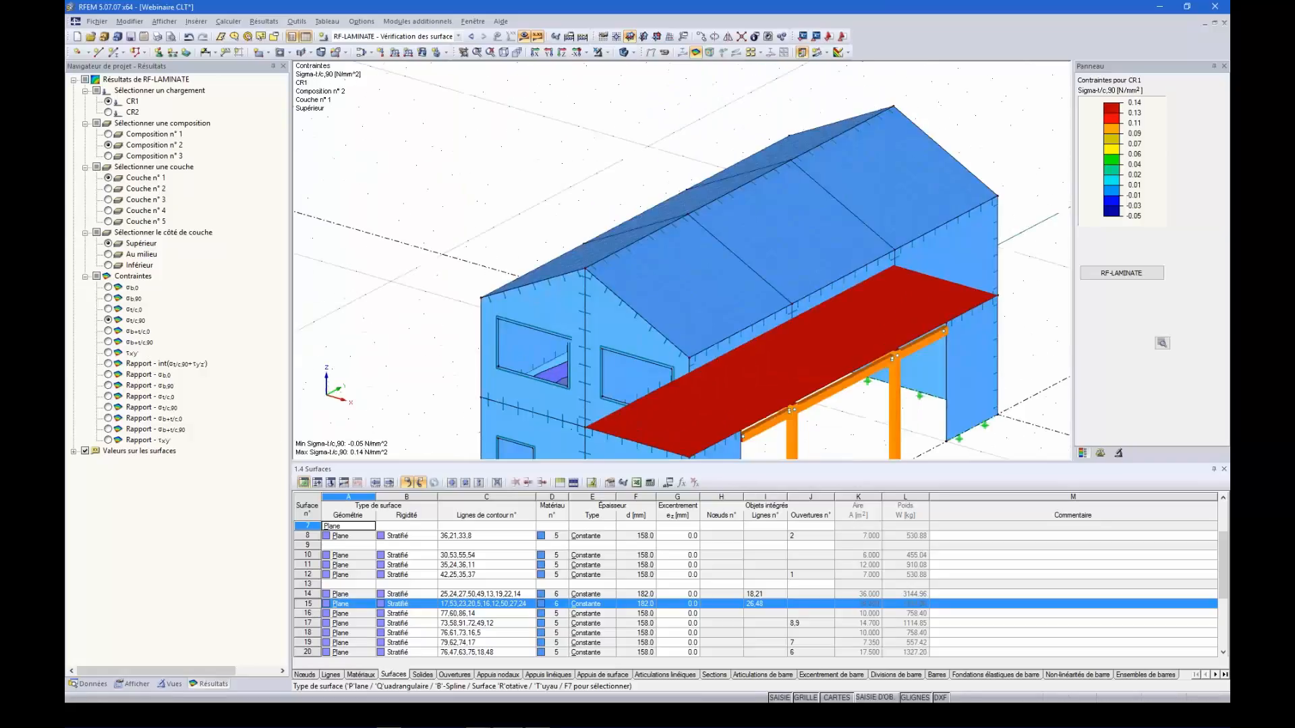
- Reopen RF-LAMINATE, keep only stress ratios above 1 and inspect surface 14's sigma-t/c,90 ratio and limit stress
left_click(1132, 274)
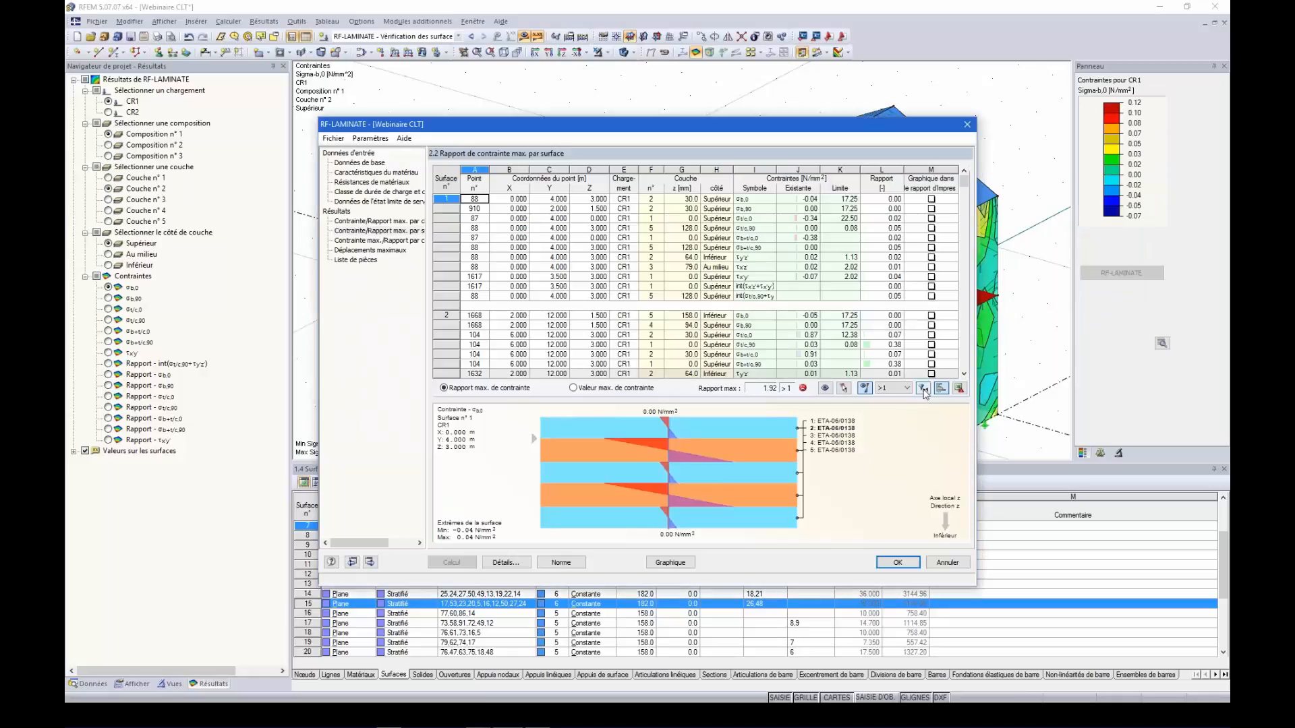
left_click(923, 388)
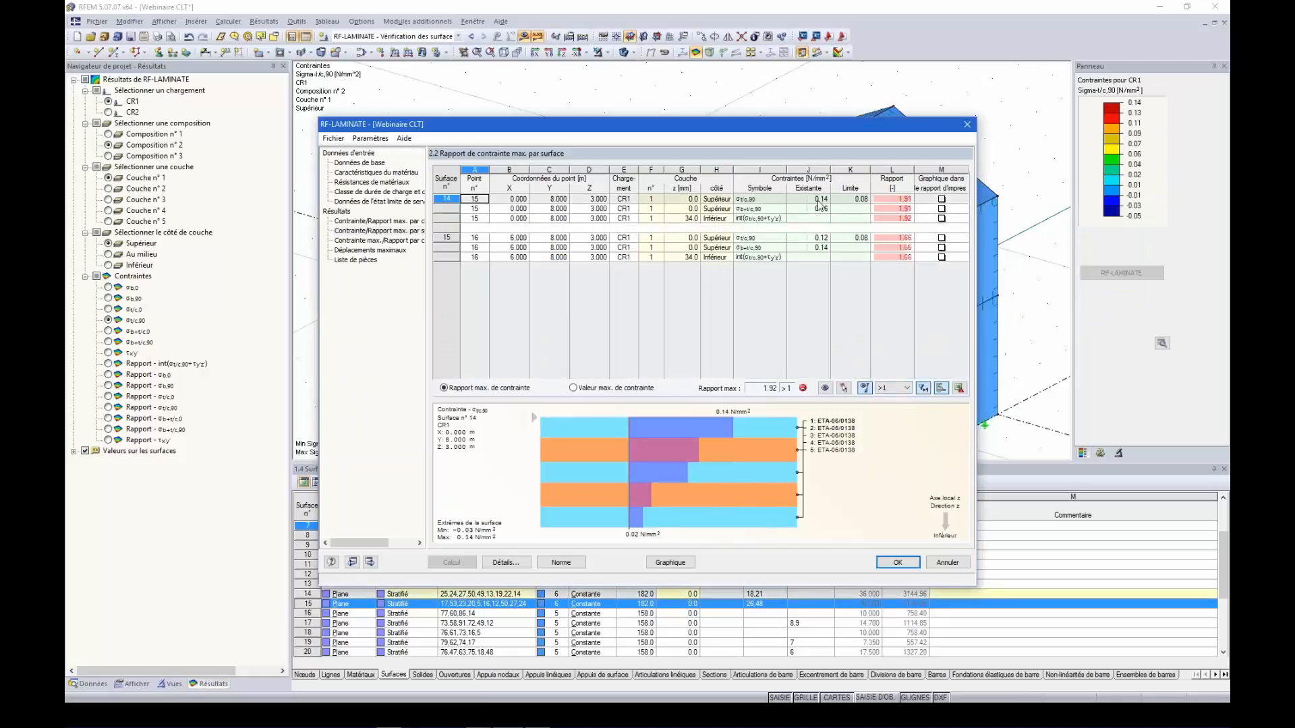
left_click(892, 201)
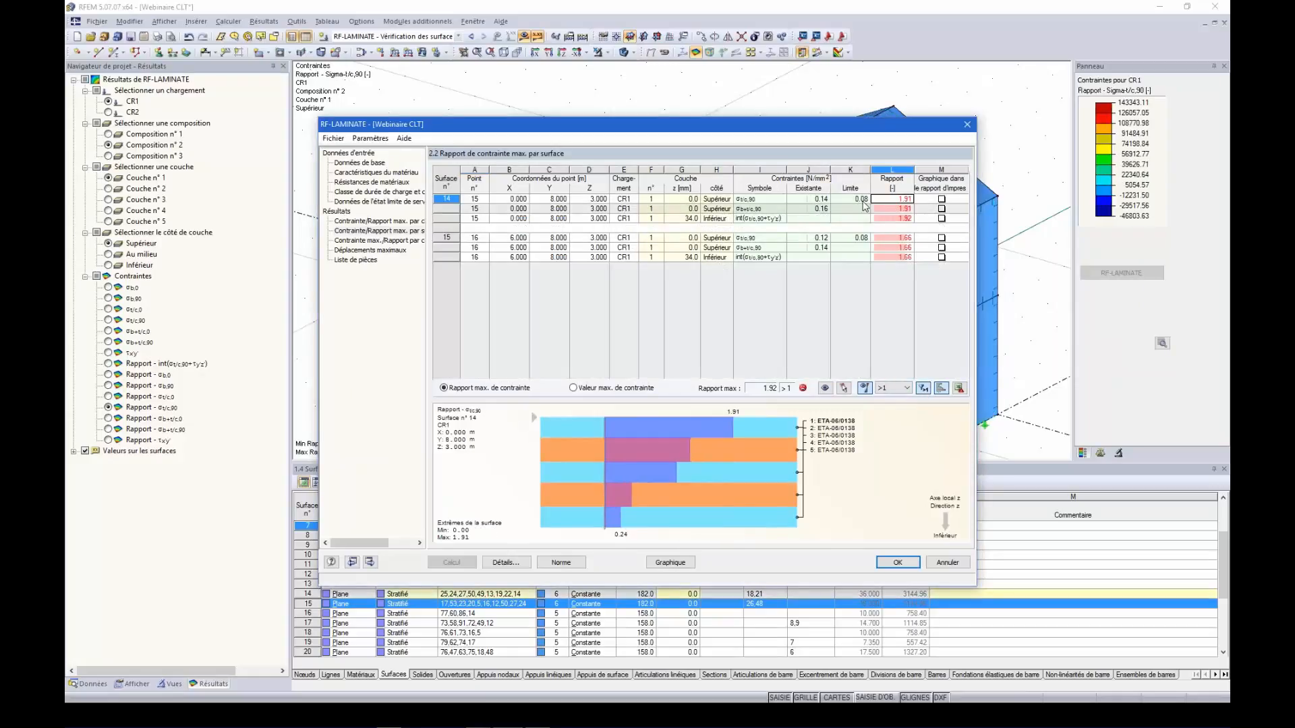
left_click_drag(814, 122, 669, 136)
left_click(704, 212)
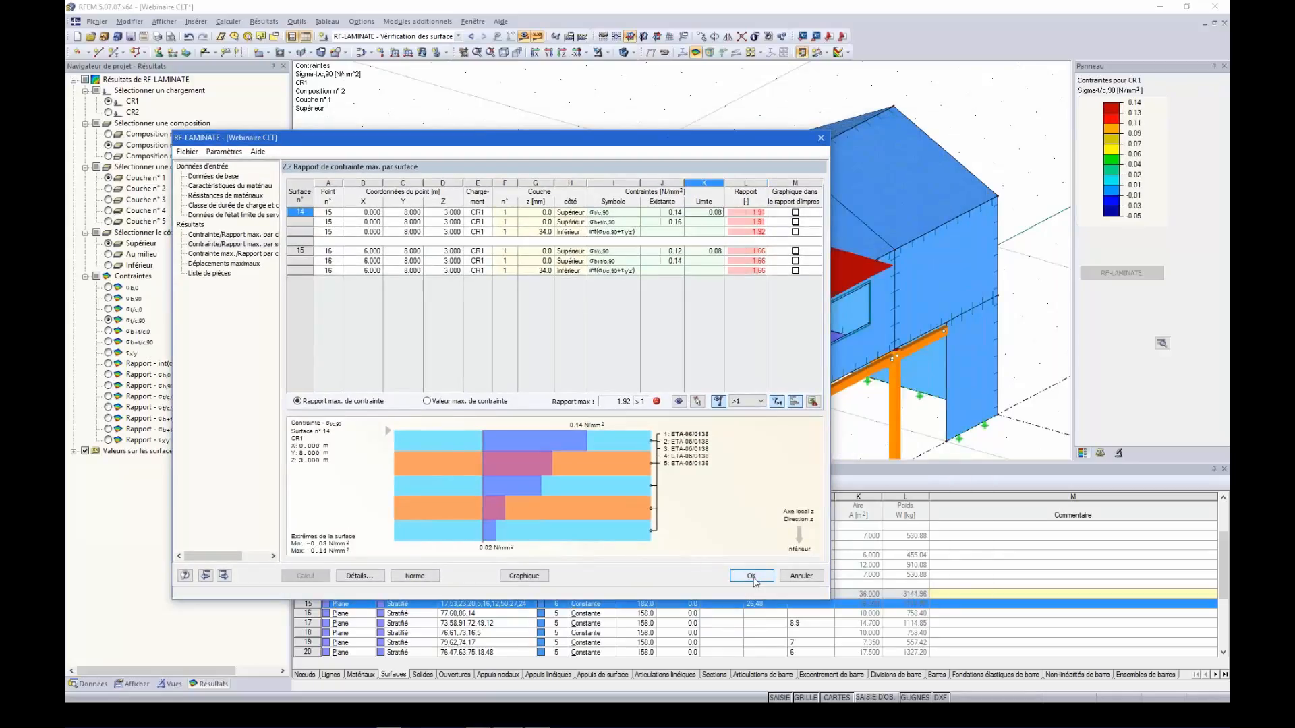
- Compare the governing sigma-t/c,90 points of surfaces 14 and 15 on the model, and close the RF-LAMINATE results
left_click_drag(654, 138, 399, 234)
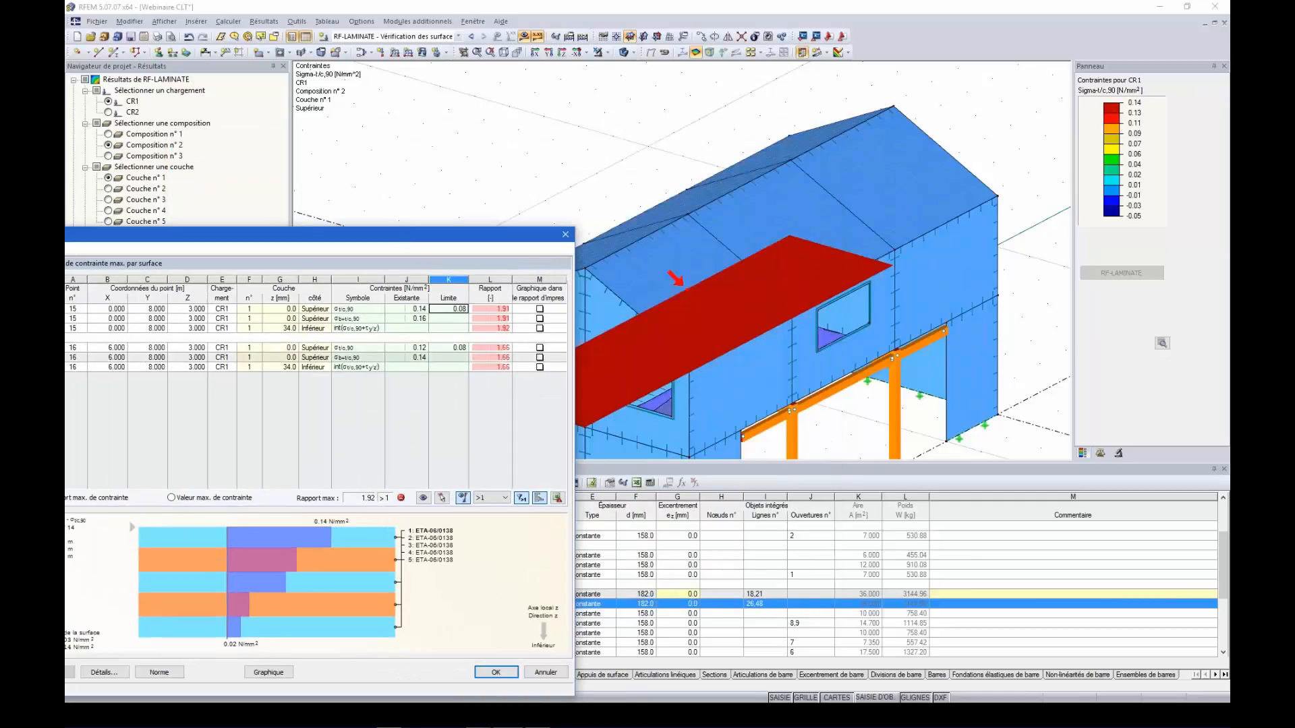
left_click(456, 348)
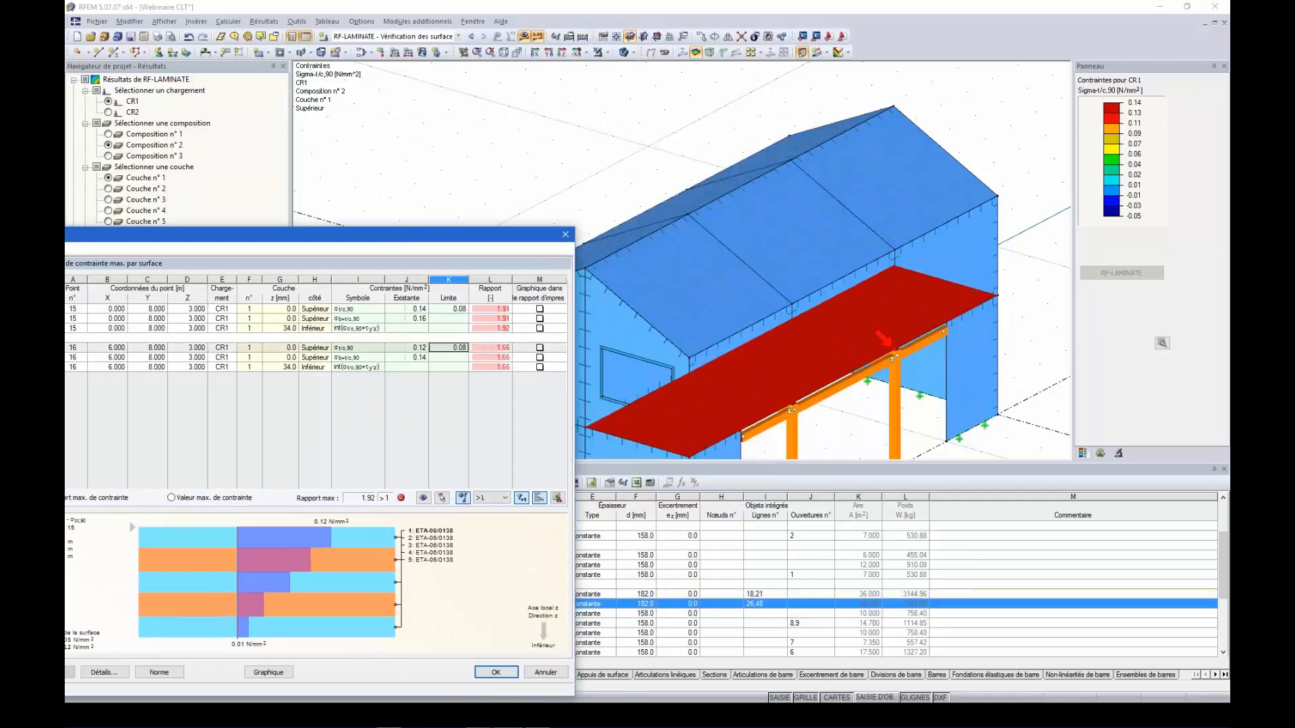
left_click(455, 309)
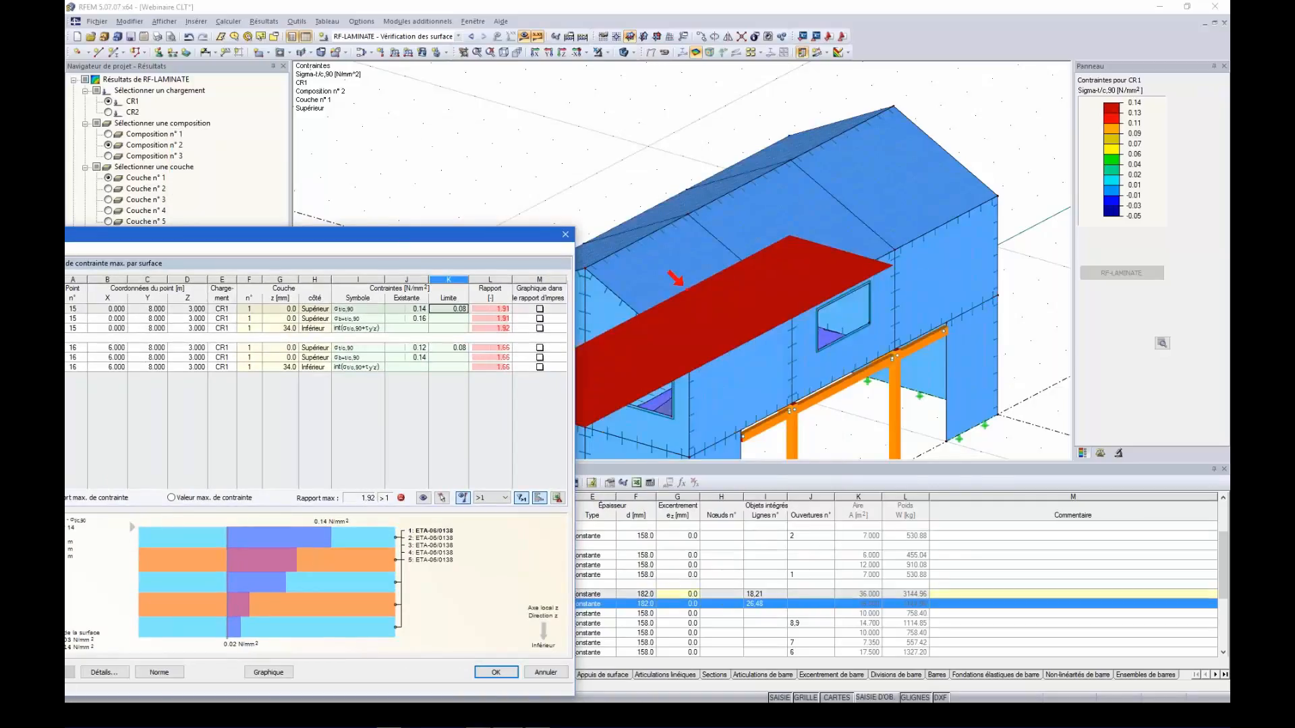
left_click(456, 348)
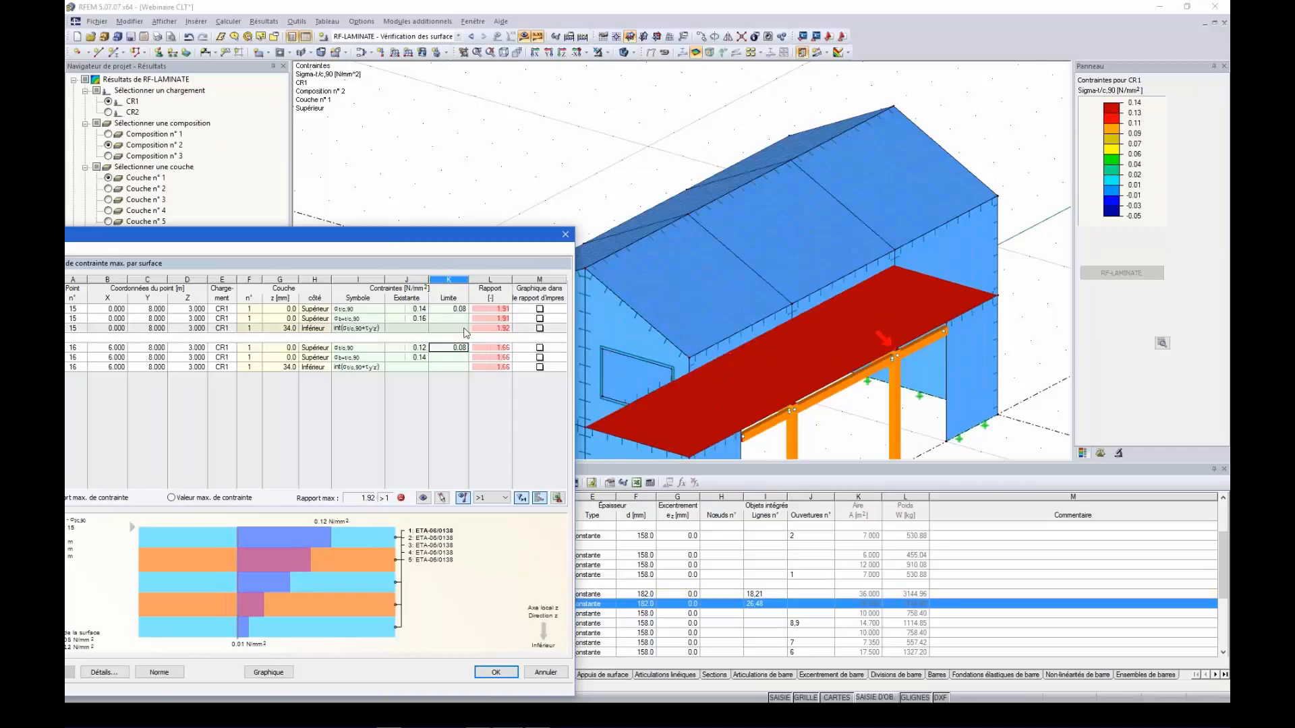
left_click(456, 309)
left_click(451, 348)
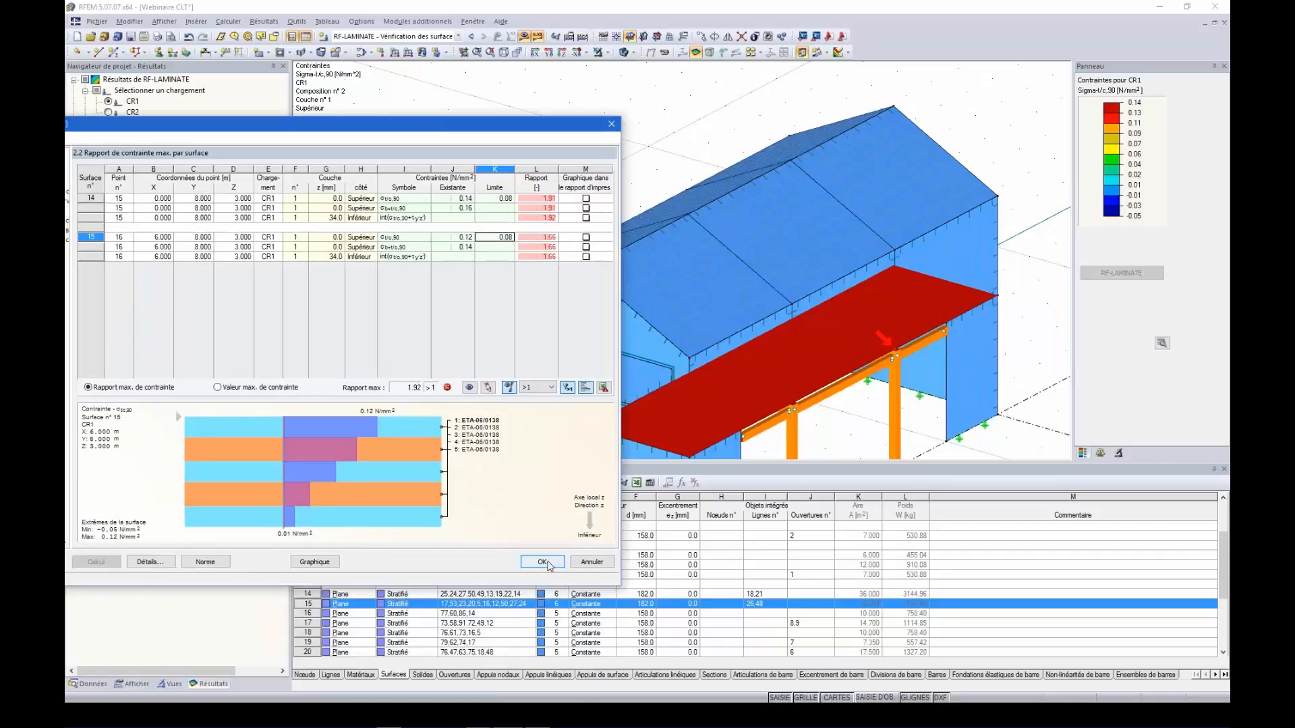
left_click(543, 563)
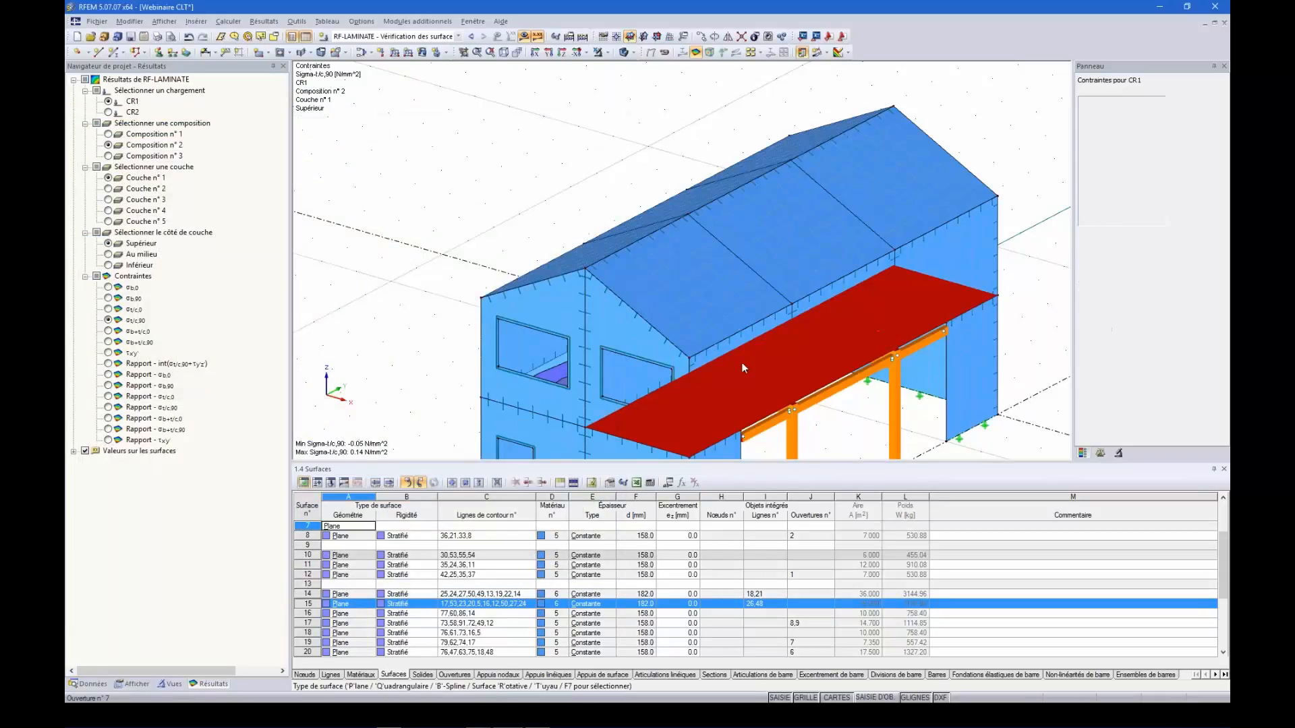
- Add surface 14 to the selection with surface 15 and isolate the two floor surfaces in the view
left_click(556, 377, "ctrl")
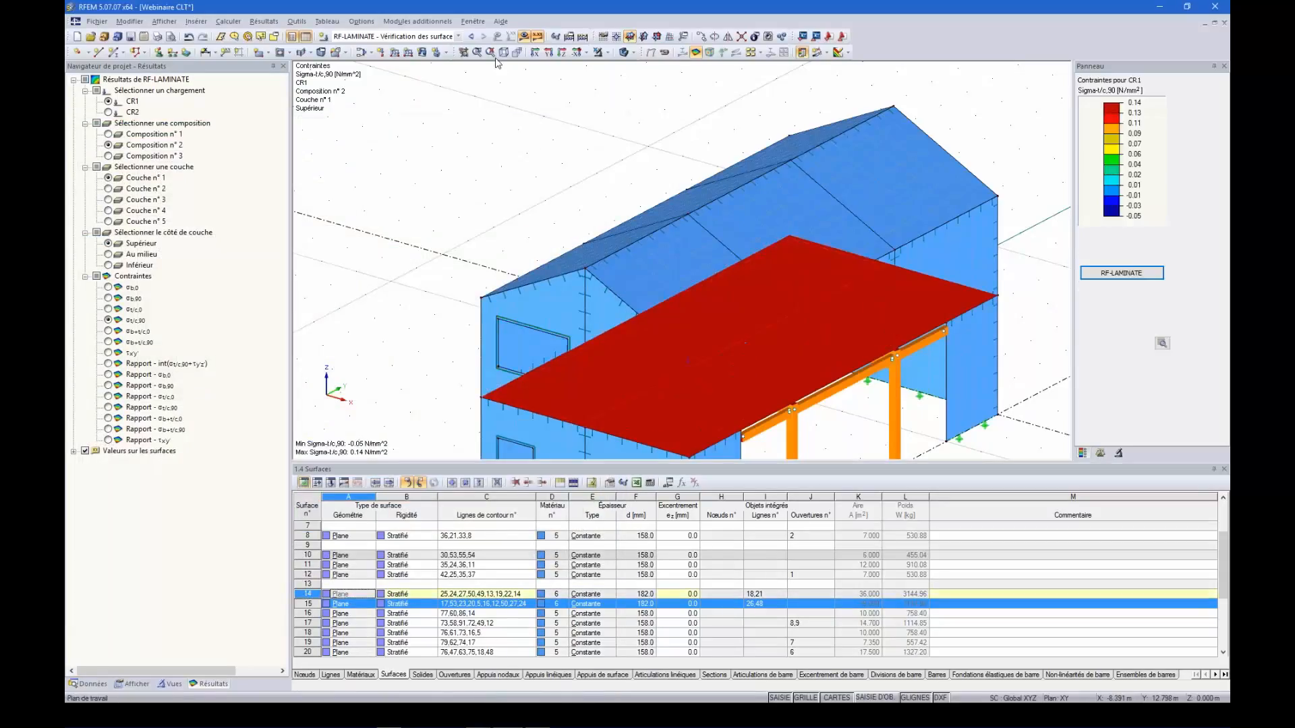
left_click(607, 52)
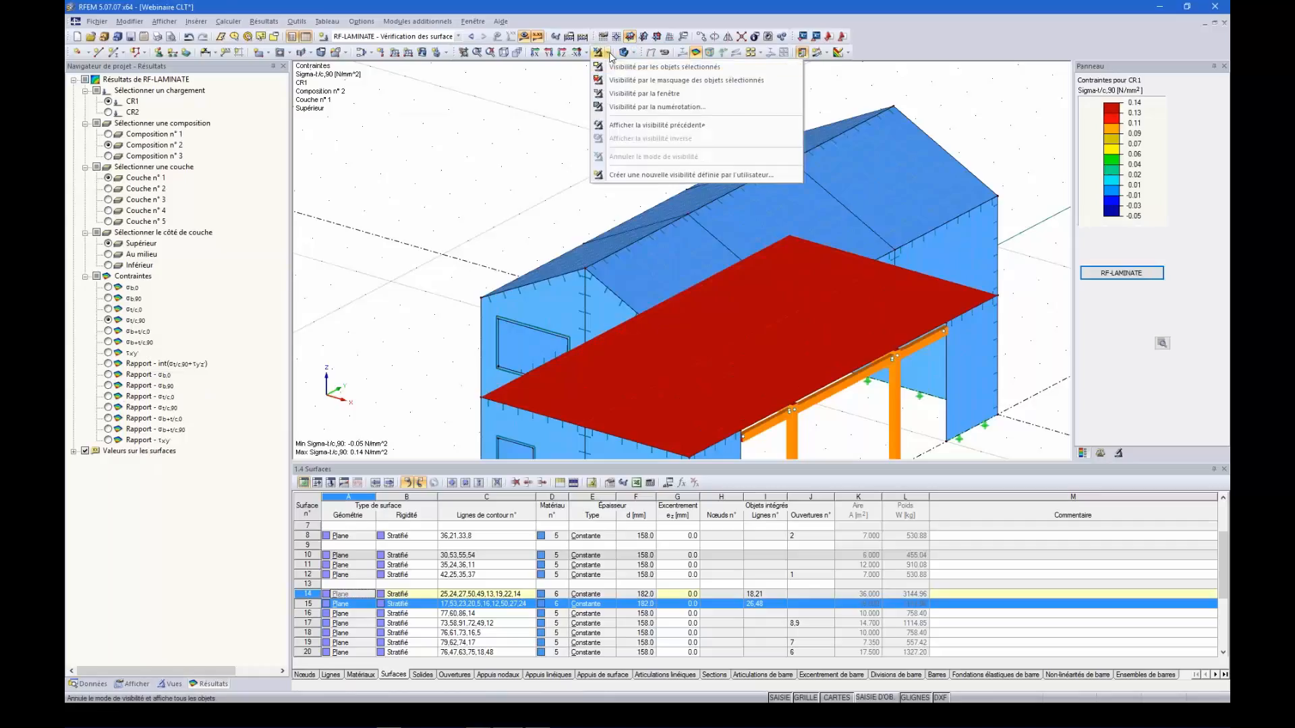
left_click(627, 67)
left_click(551, 170)
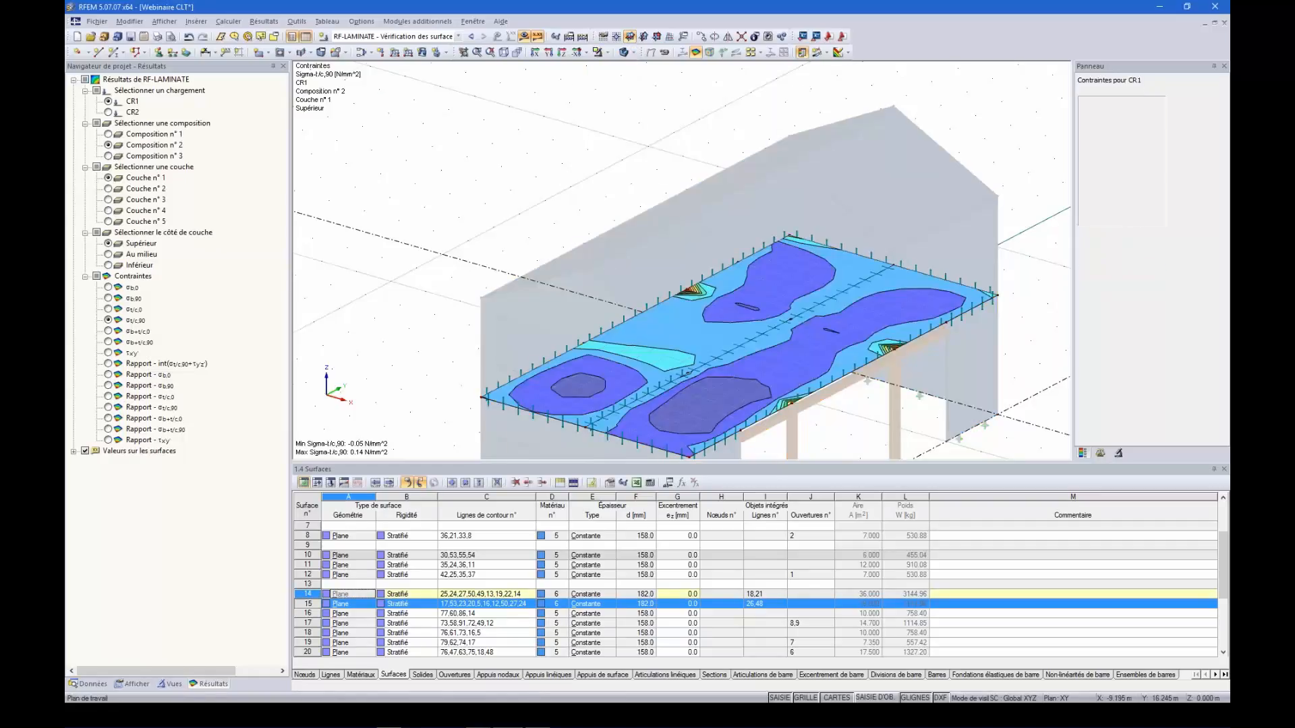
- Examine the sigma-t/c,90 stress concentrations along the edges of floor surfaces 14 and 15 and around the post supports
scroll(768, 368, "down", 2)
scroll(785, 437, "up", 4)
middle_click_drag(834, 351, 609, 397, "ctrl")
scroll(608, 397, "down", 1)
scroll(611, 398, "down", 2)
scroll(654, 442, "up", 3)
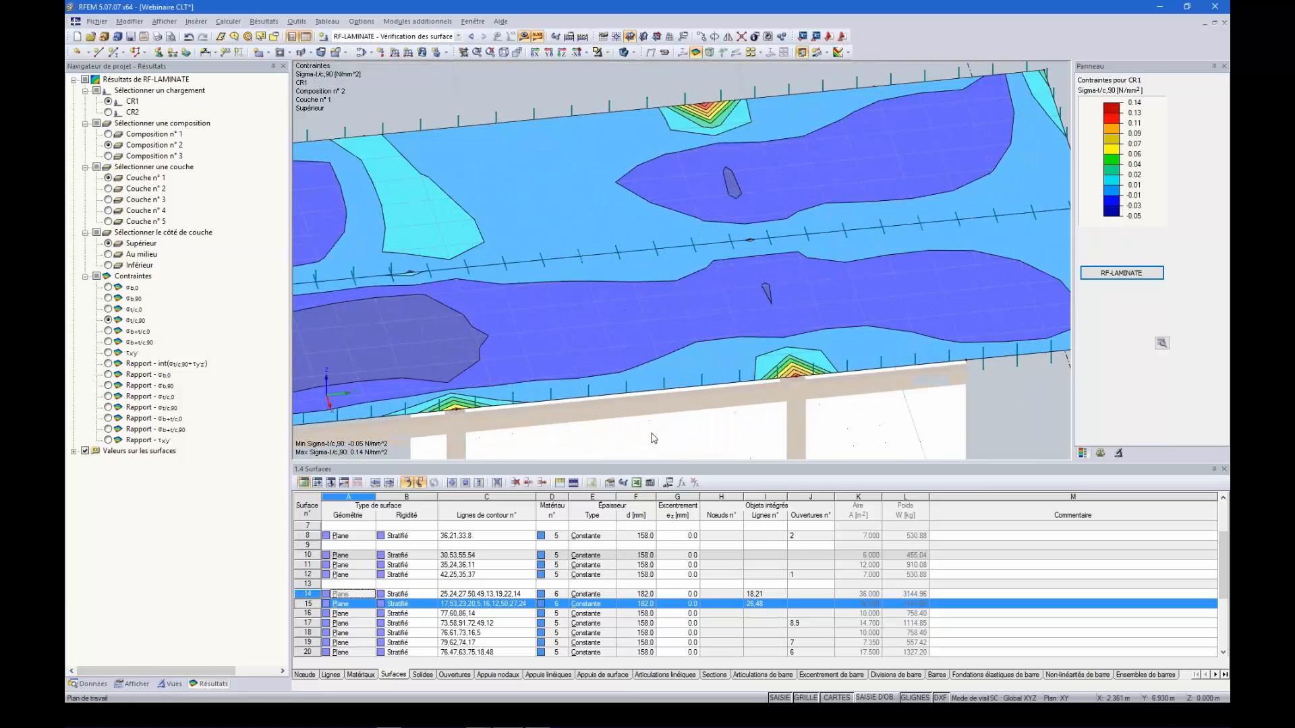
scroll(659, 437, "down", 1)
middle_click_drag(534, 326, 659, 196, "ctrl")
scroll(660, 313, "down", 3)
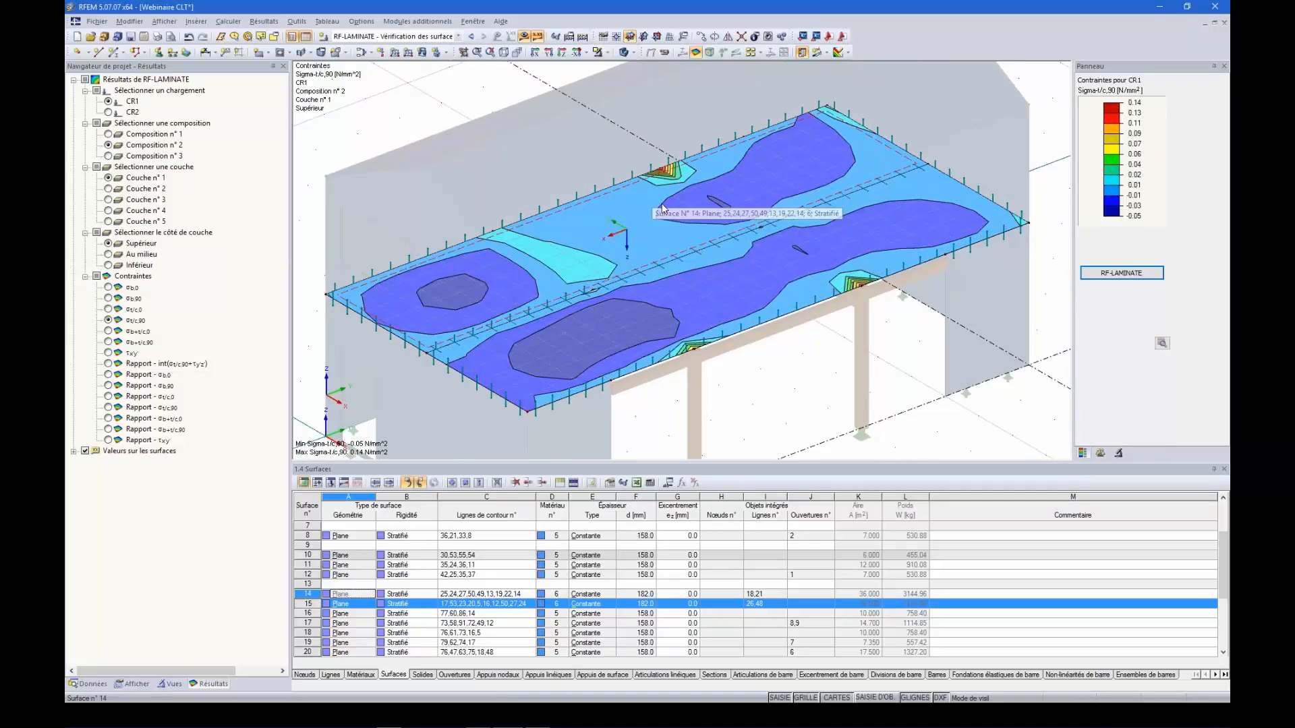
scroll(659, 226, "down", 1)
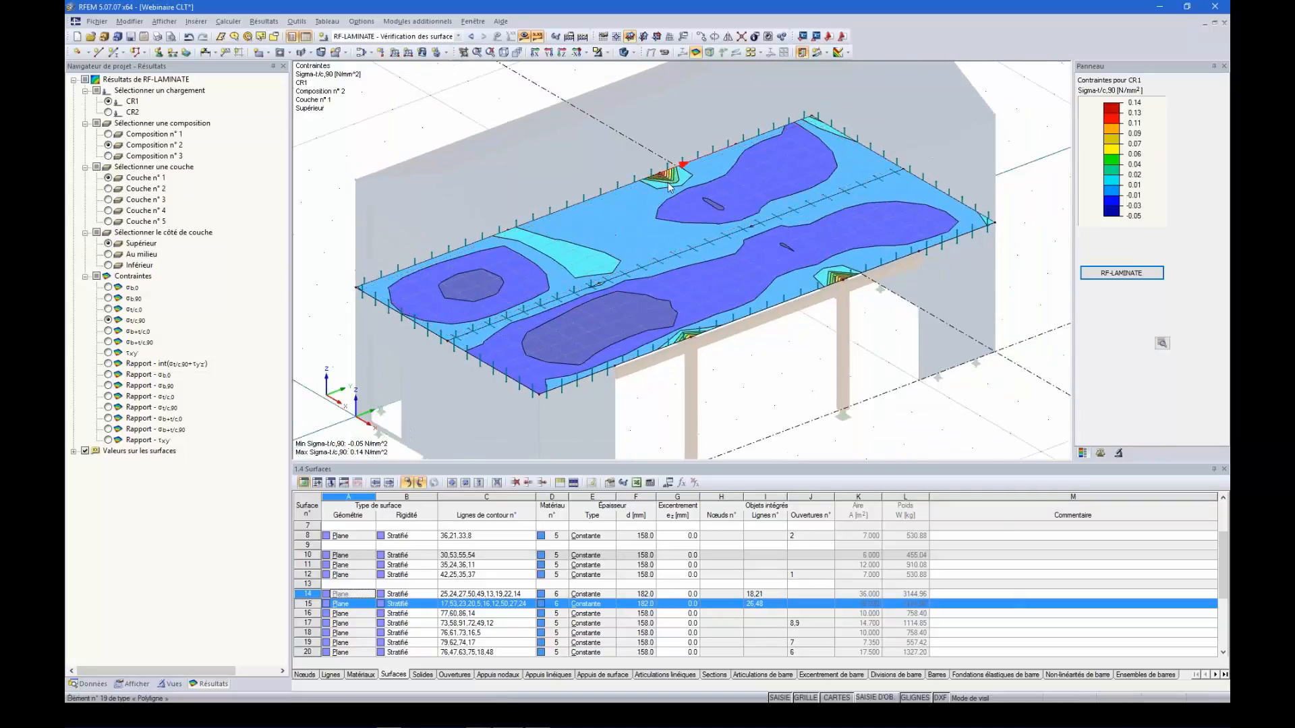
middle_click_drag(700, 314, 670, 345, "ctrl")
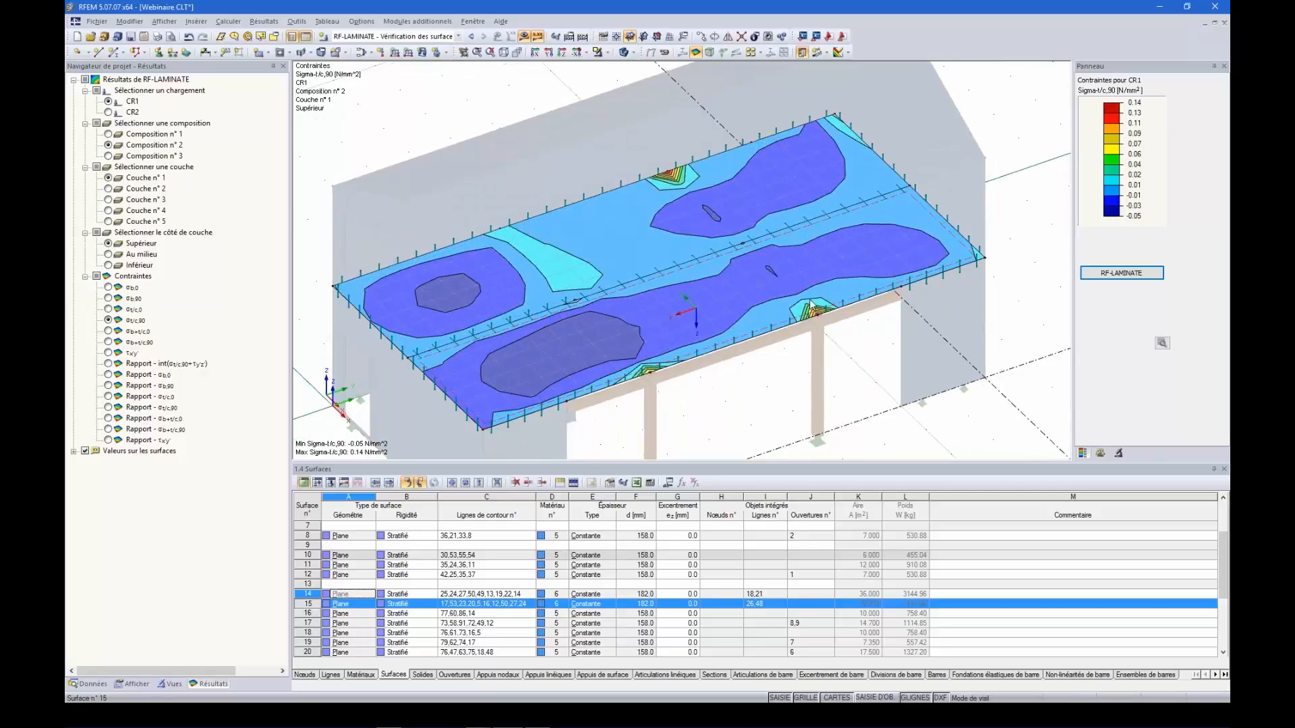
scroll(818, 304, "up", 2)
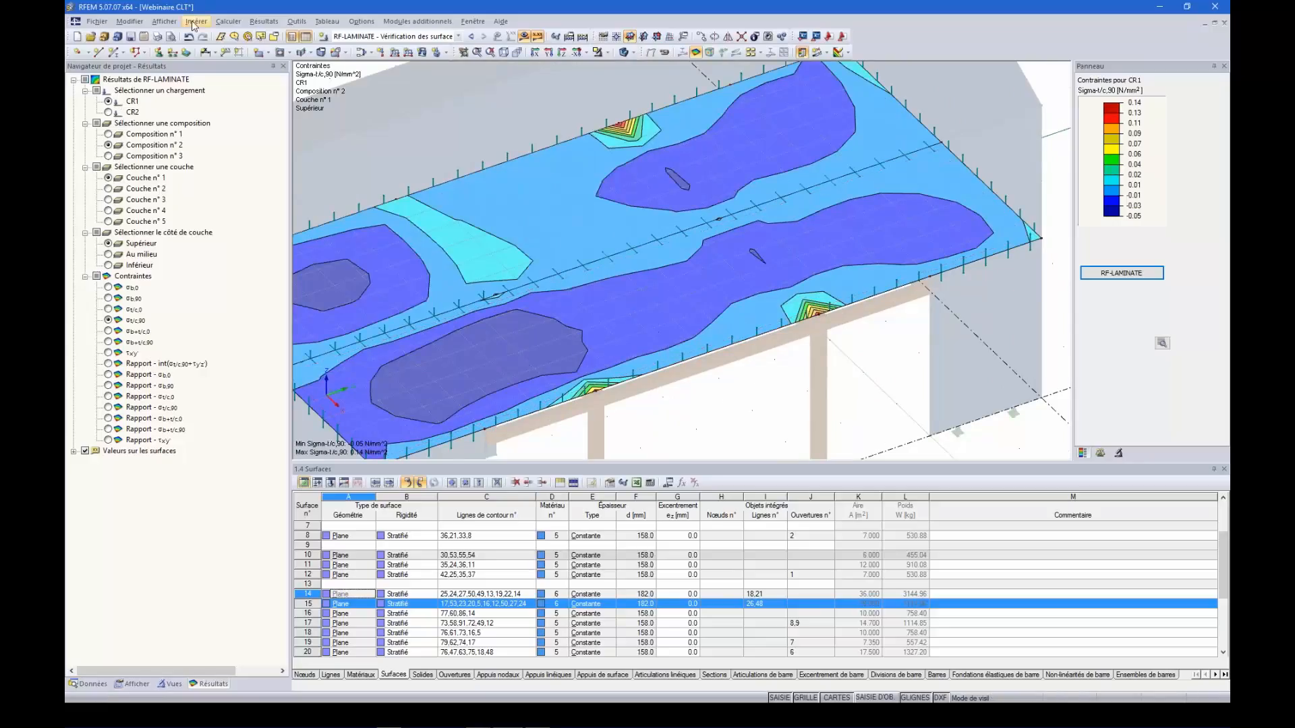
- Set the target finite element length to 0.250 m, accept deleting the existing results and mesh, and recalculate the RF-LAMINATE results
left_click(228, 20)
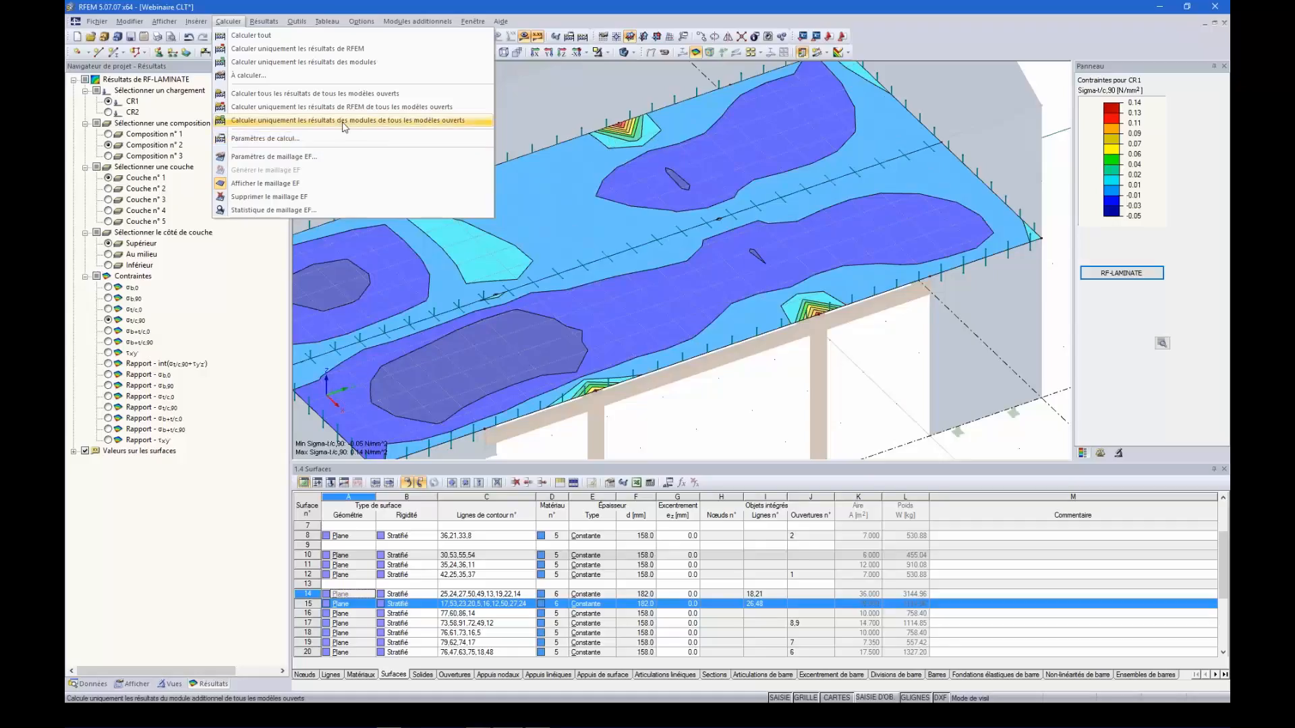
left_click(260, 157)
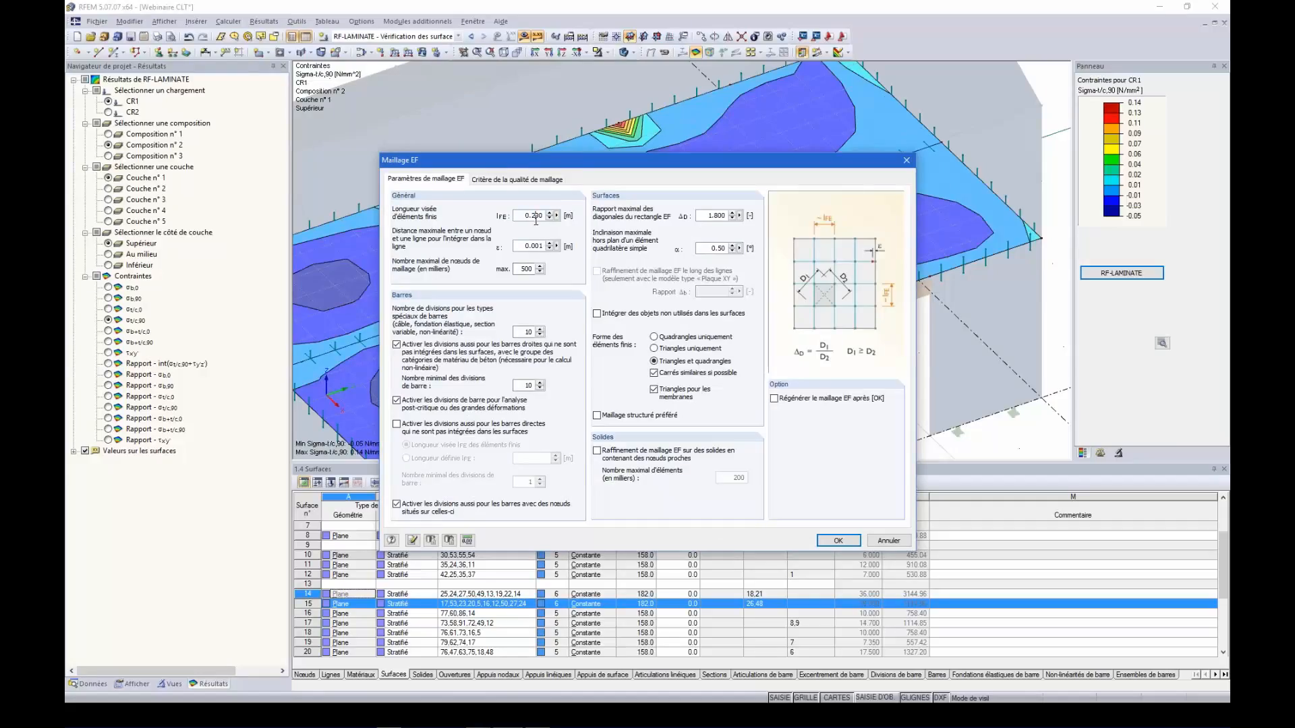
left_click(838, 541)
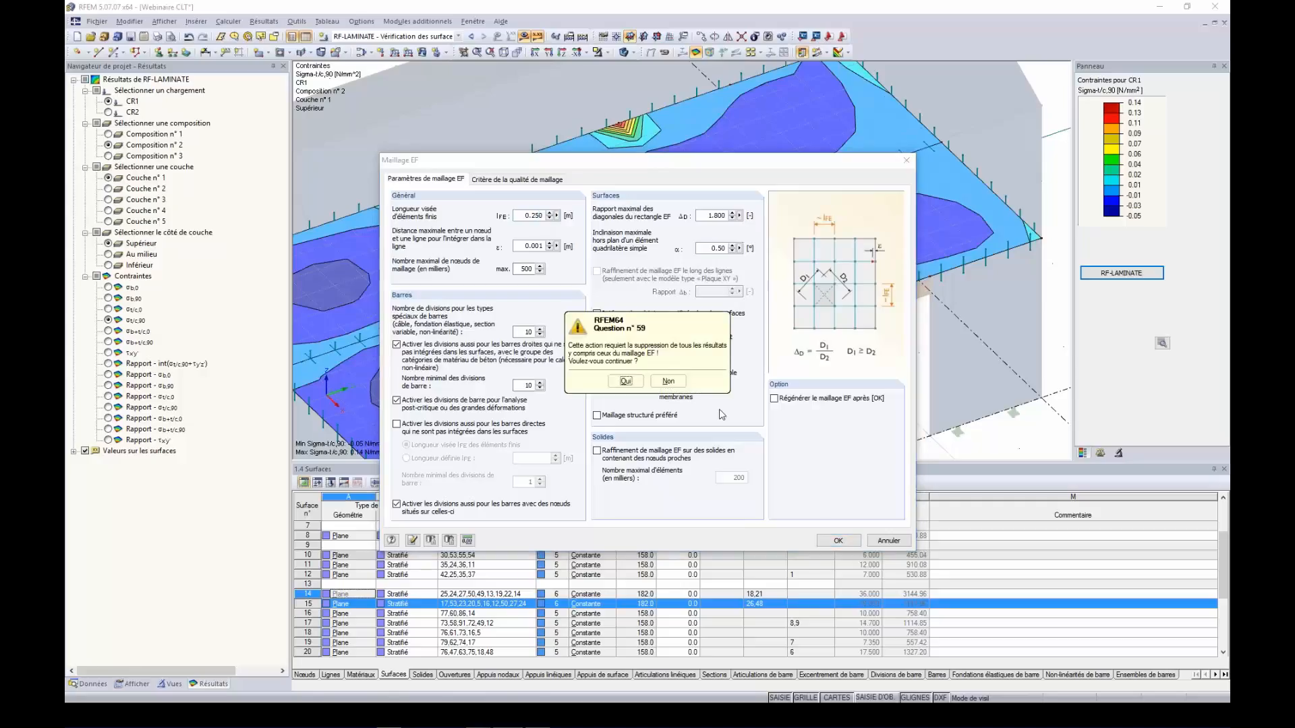
left_click(624, 381)
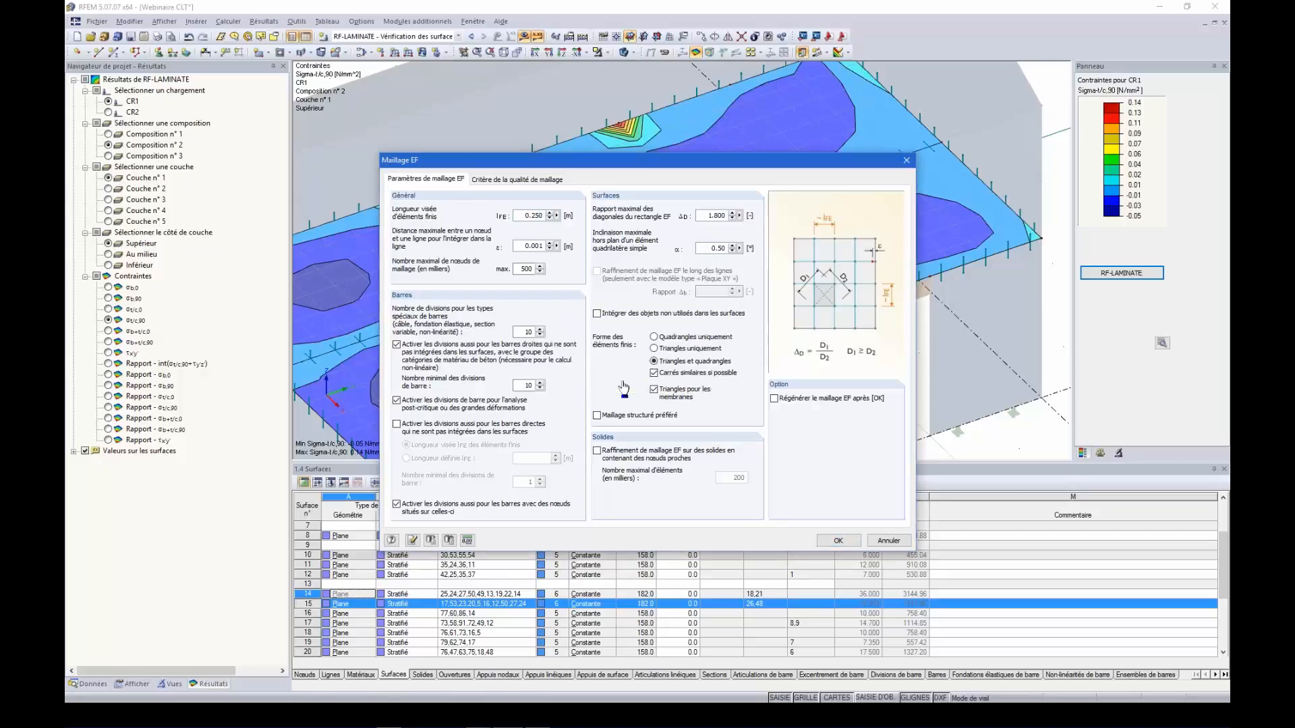
left_click(524, 36)
left_click(627, 381)
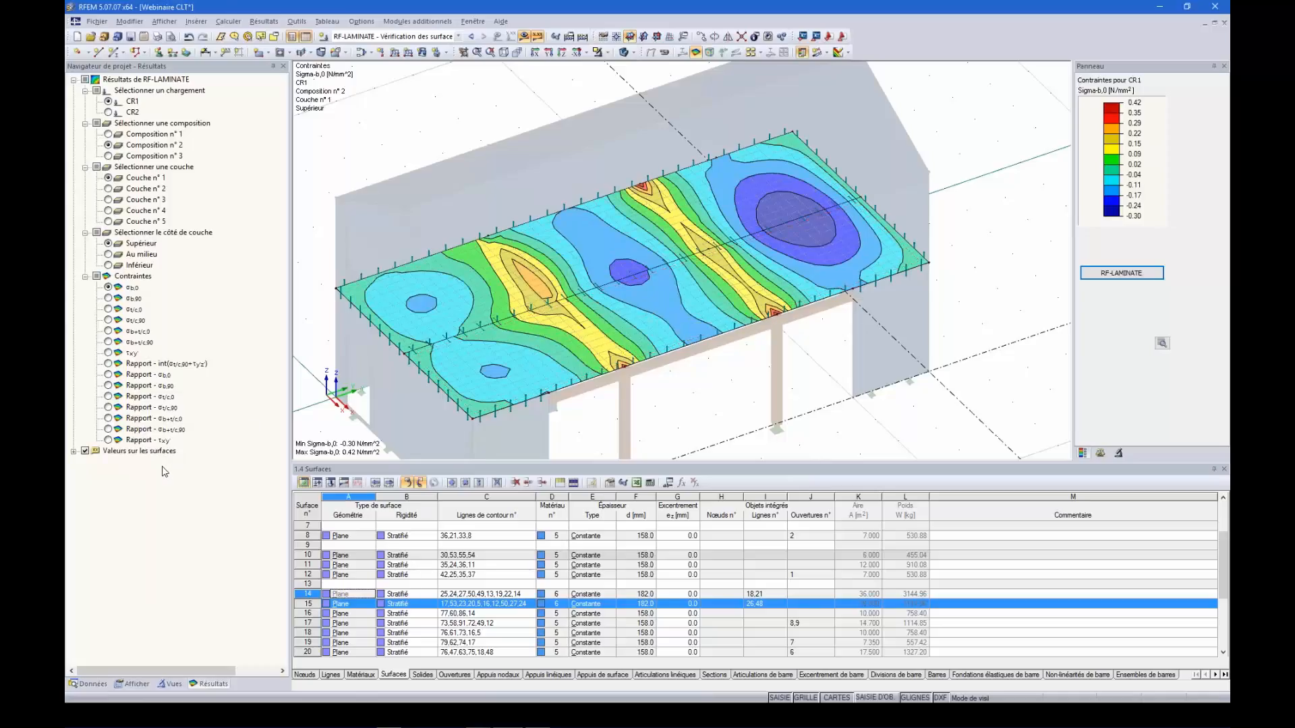
- Compare the sigma-b,0, sigma-b,90 and sigma-t/c,0 stress distributions on the isolated floor surfaces
middle_click_drag(731, 409, 681, 403, "ctrl")
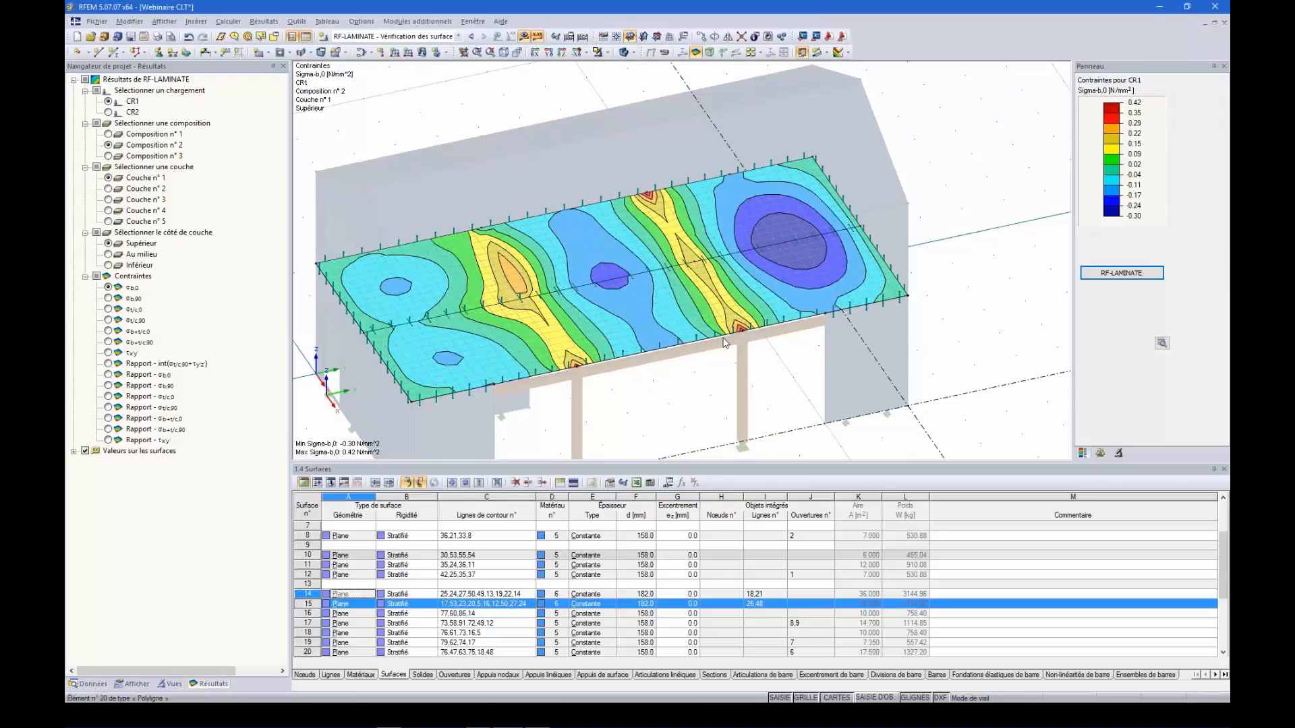
left_click(108, 298)
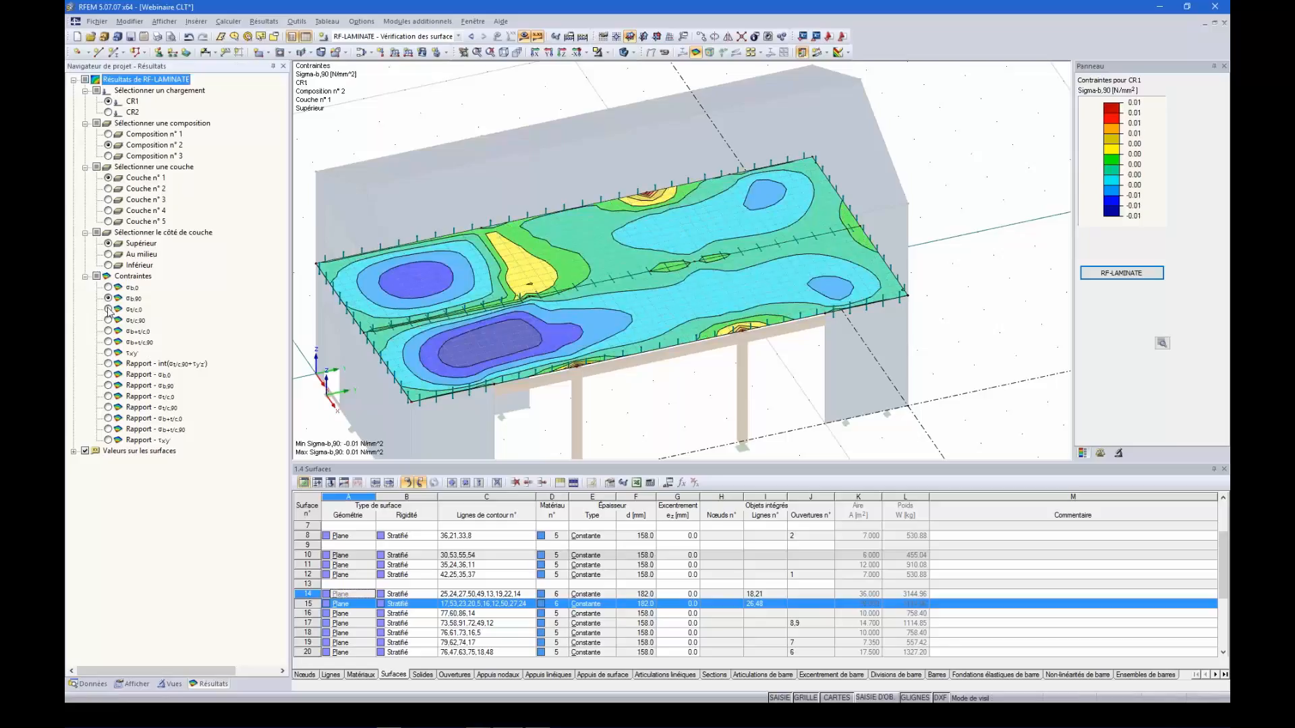
left_click(107, 288)
left_click(108, 309)
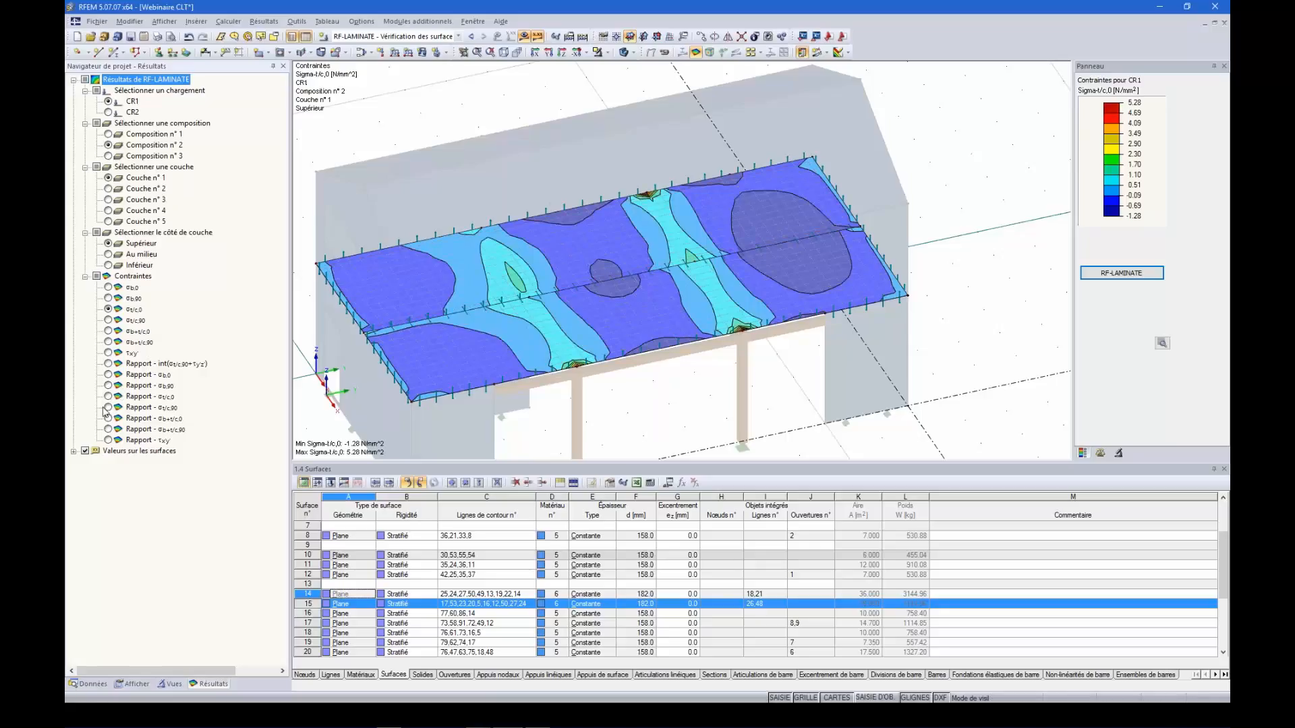
- Review the sigma-b,0 ratio in layers 1 and 2, and examine the sigma-b+t/c,90 ratio peaks in layer 3 of composition 2
left_click(109, 386)
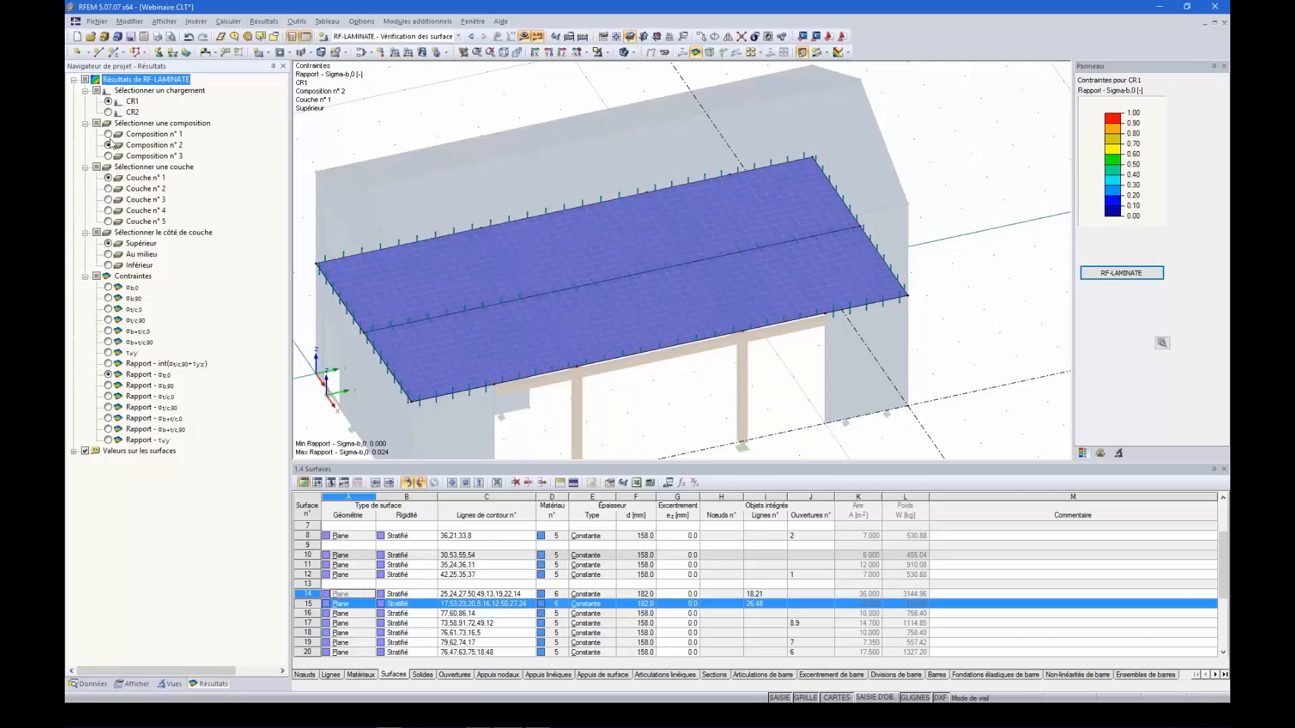
left_click(109, 189)
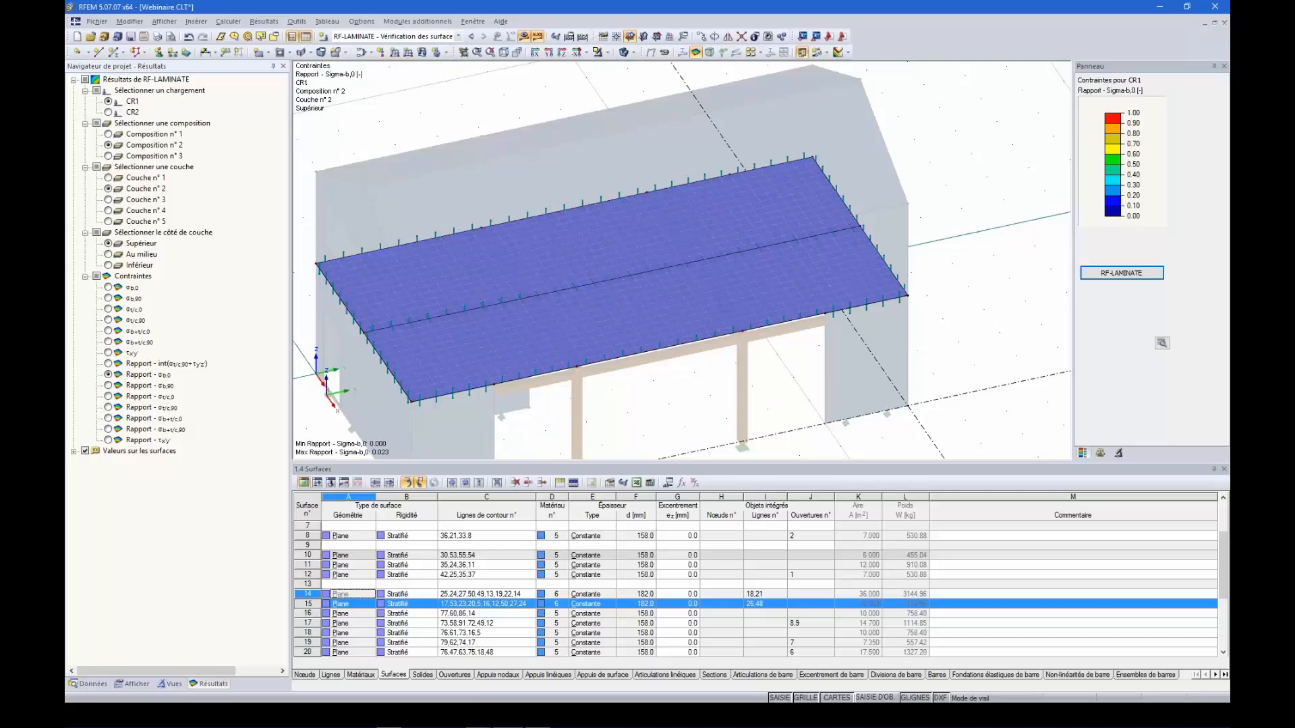
left_click(109, 429)
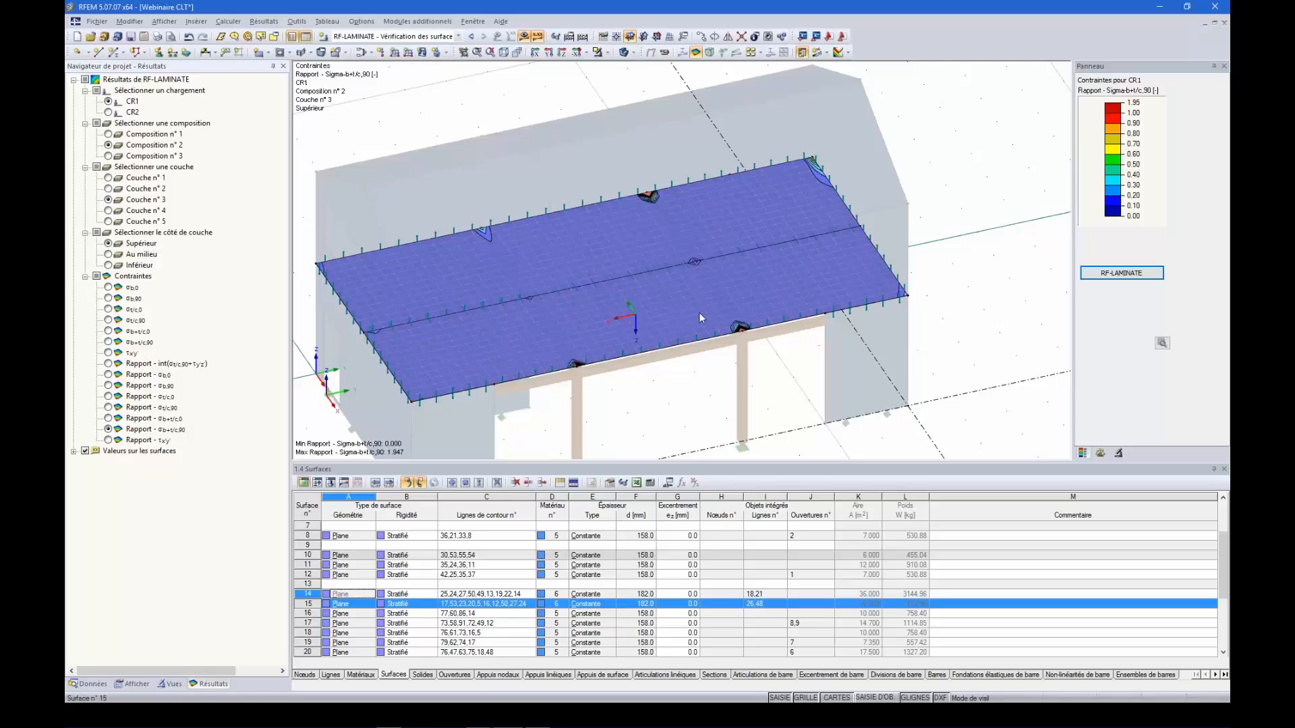
scroll(698, 313, "up", 6)
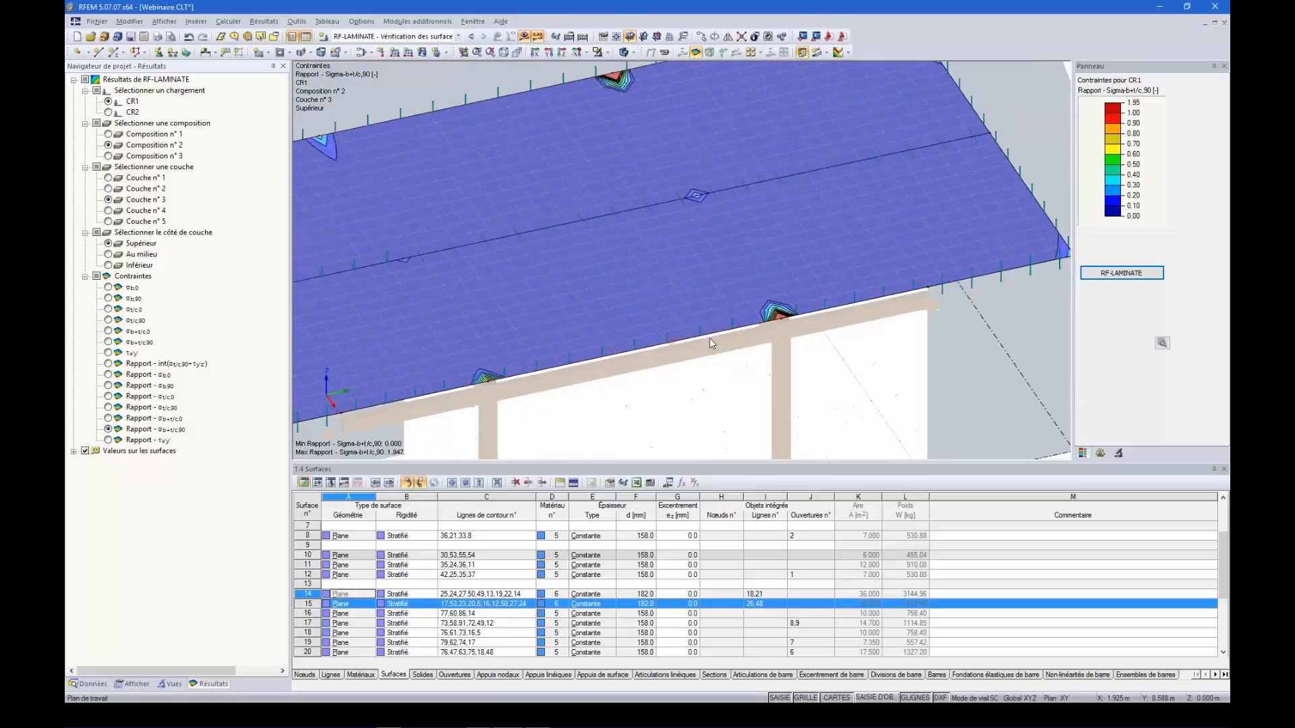
scroll(710, 338, "down", 6)
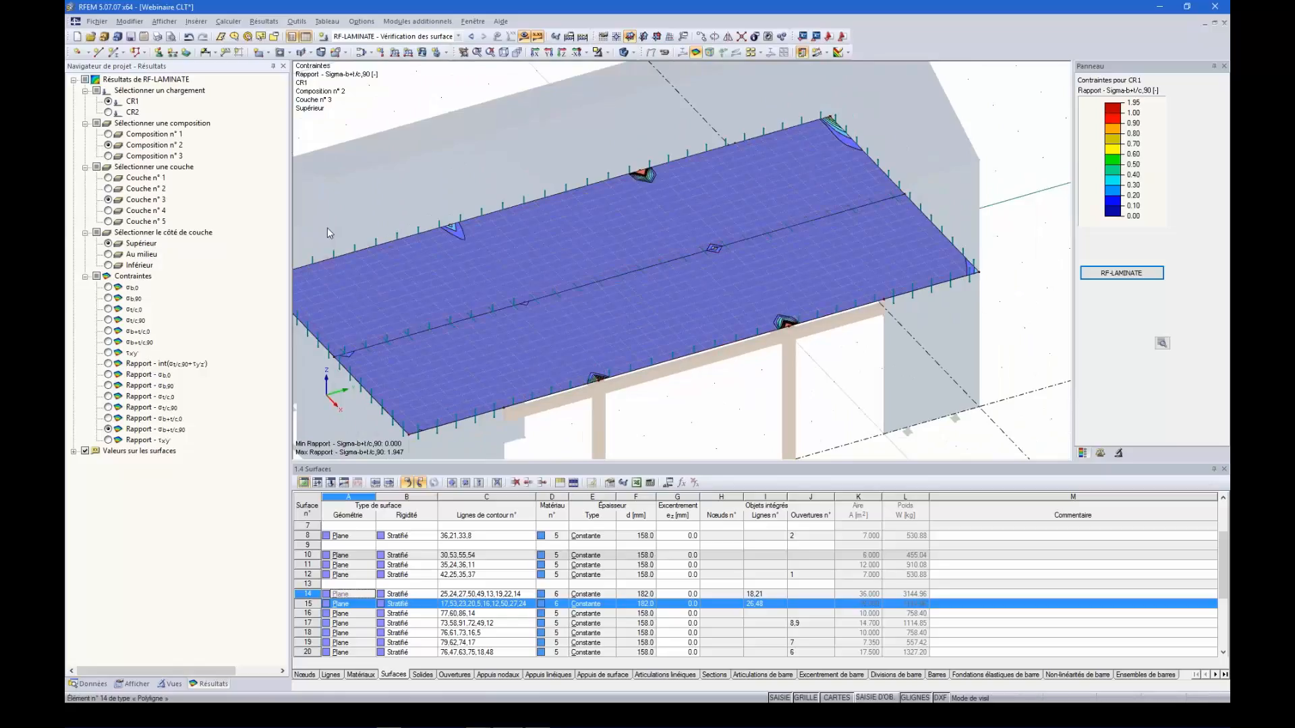
scroll(590, 347, "up", 2)
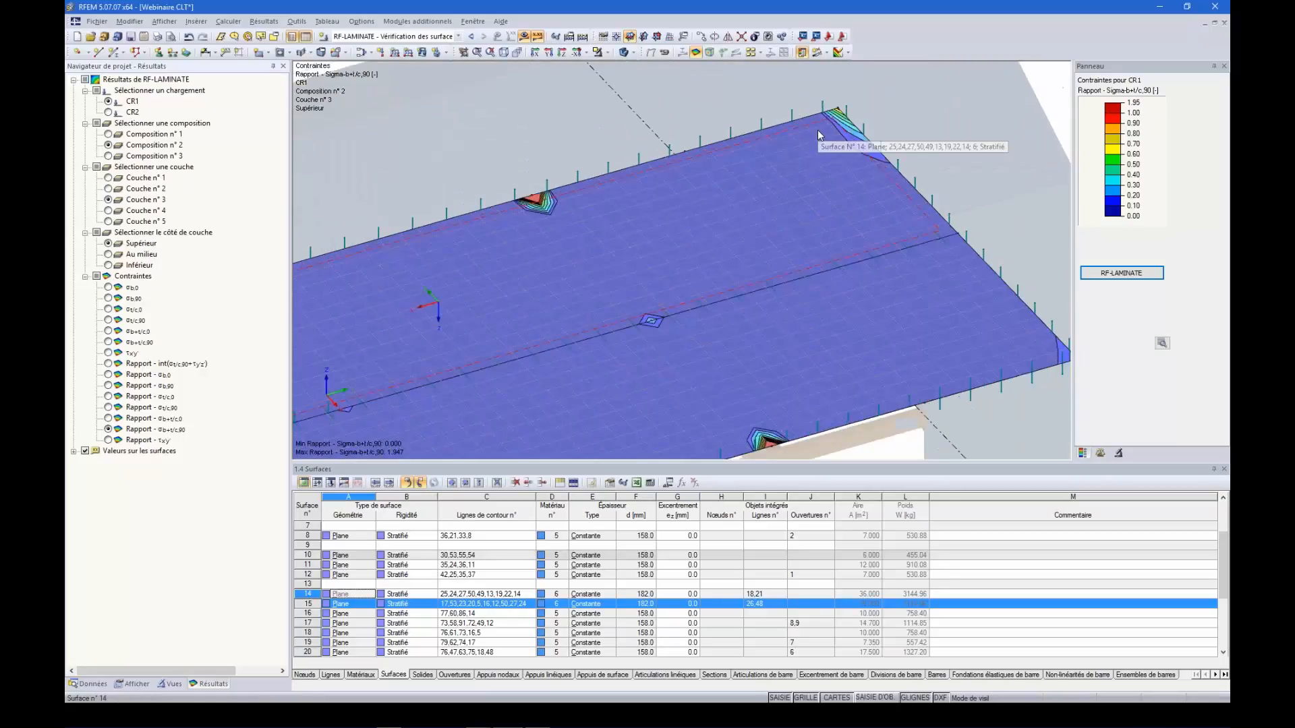
scroll(588, 354, "down", 2)
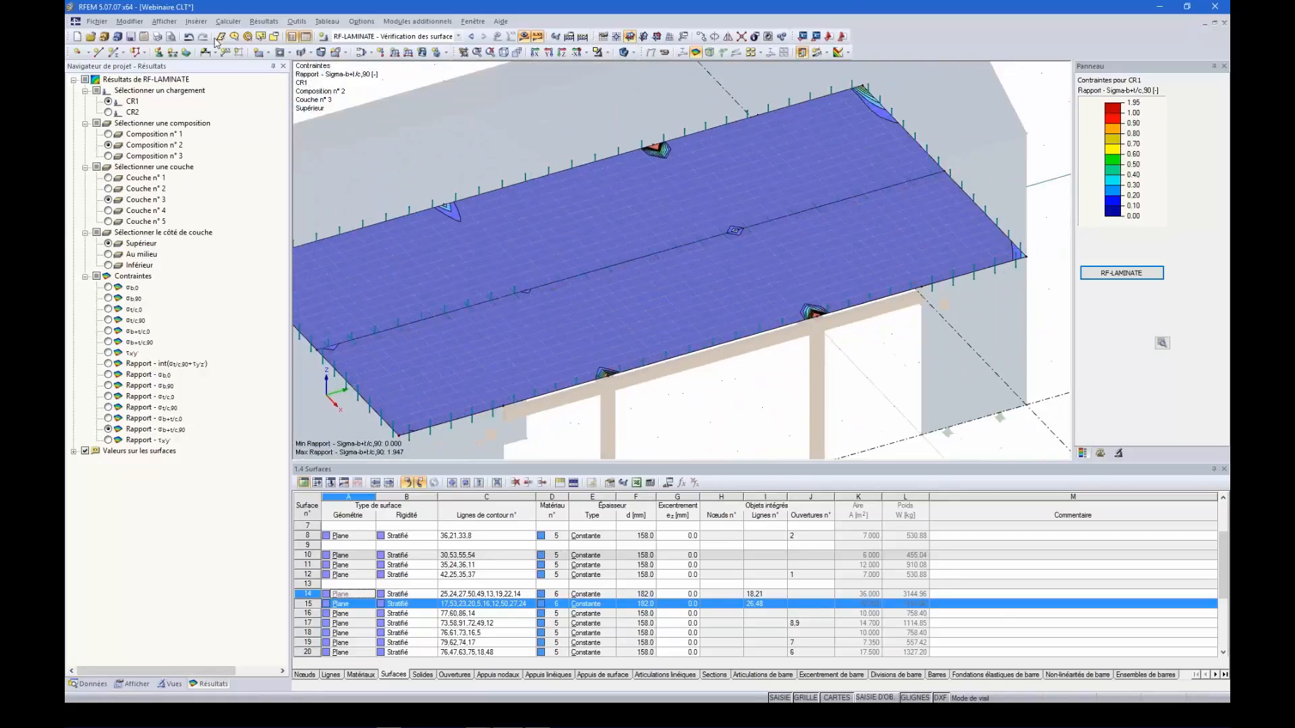
- Start a new average region on surface 14 and centre it on the stress-peak node at X 0, Y 8, Z 3 m
left_click(264, 22)
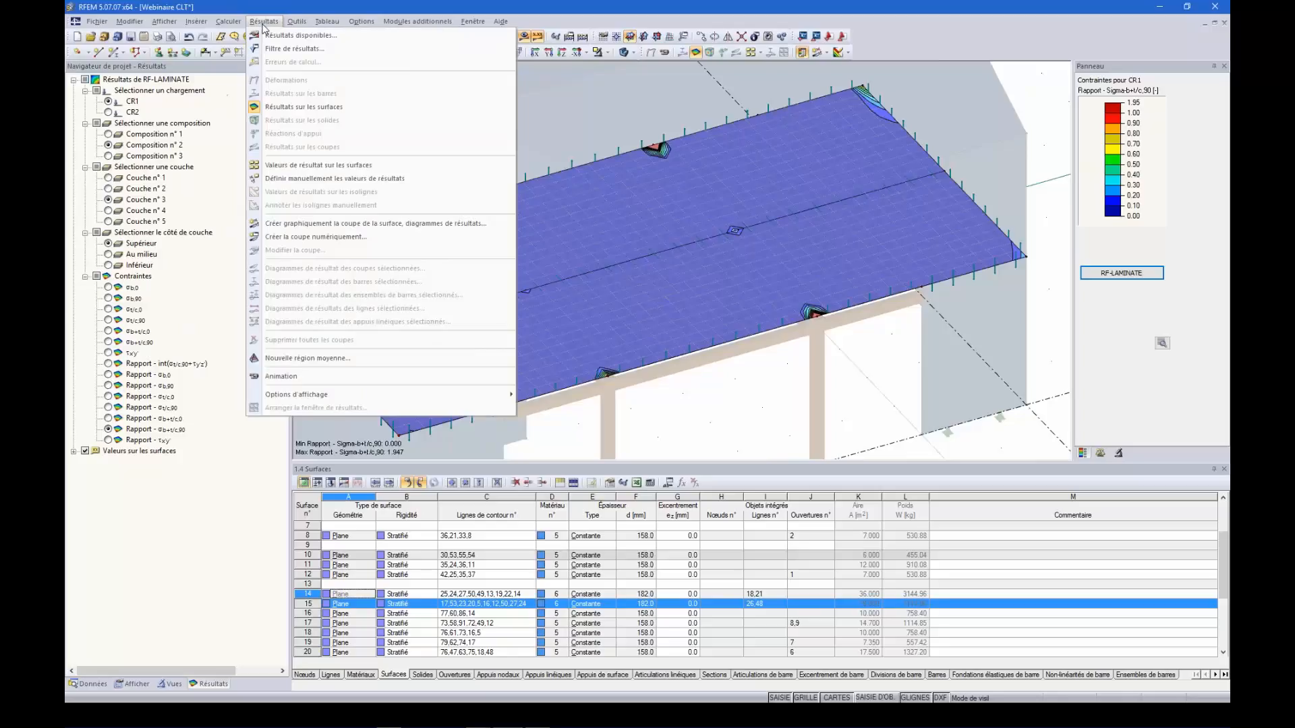
left_click(307, 358)
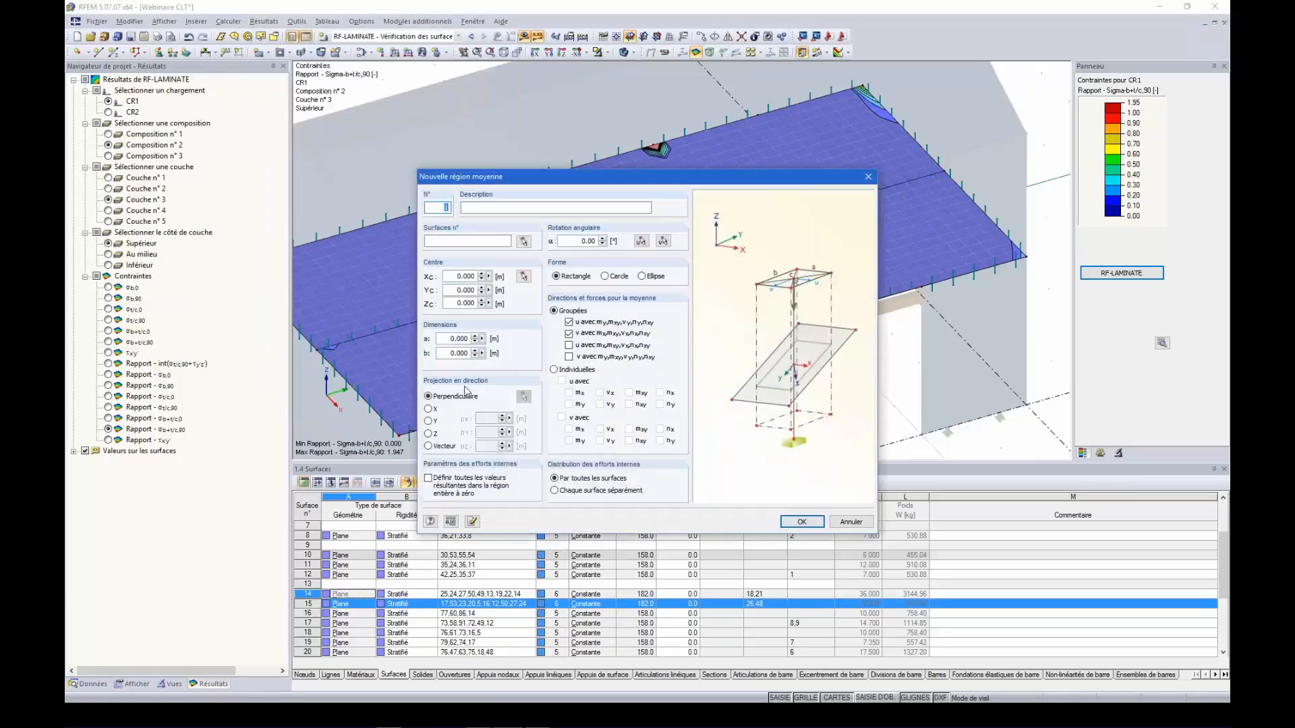
left_click(523, 241)
left_click(588, 206)
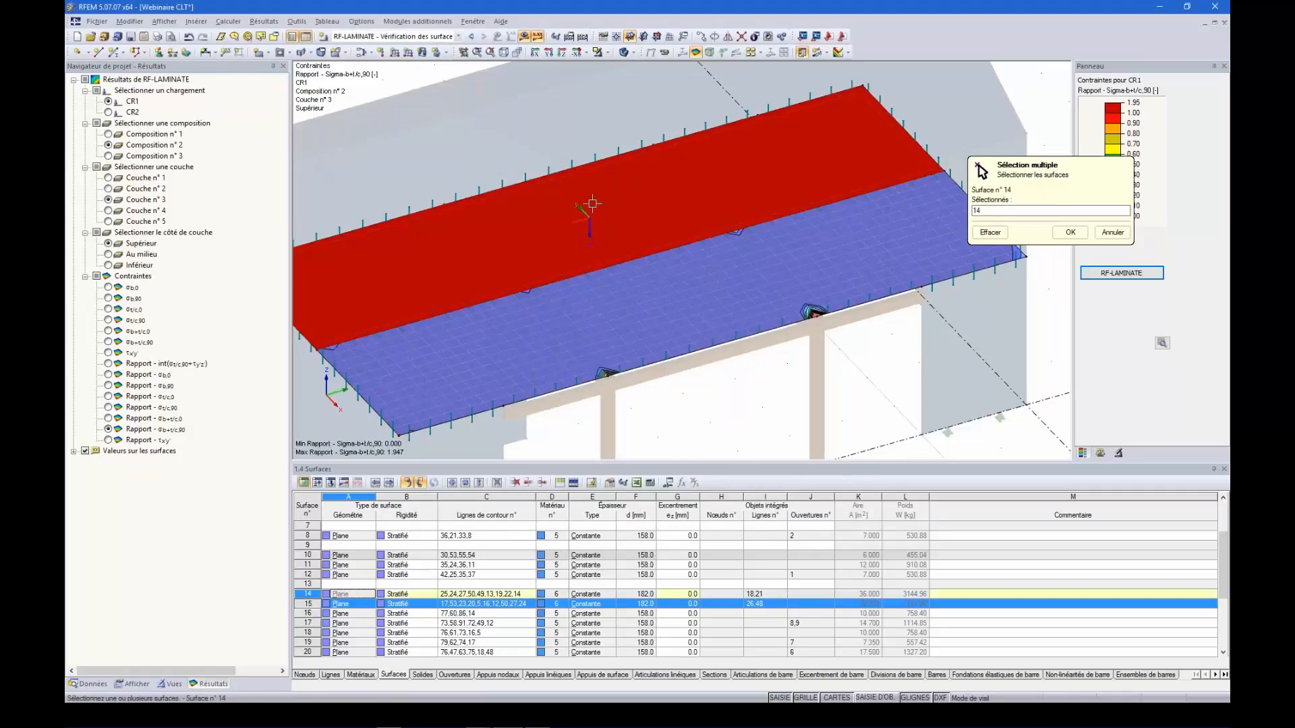
left_click(1070, 232)
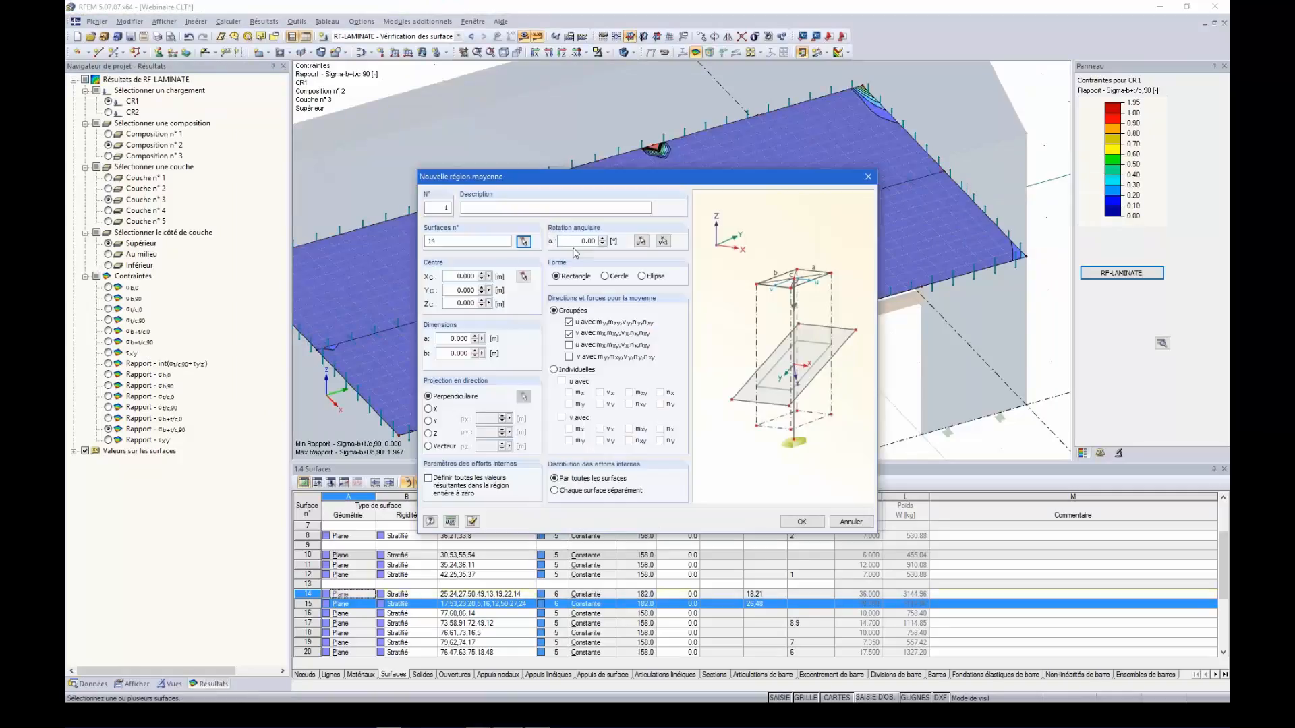
left_click(523, 277)
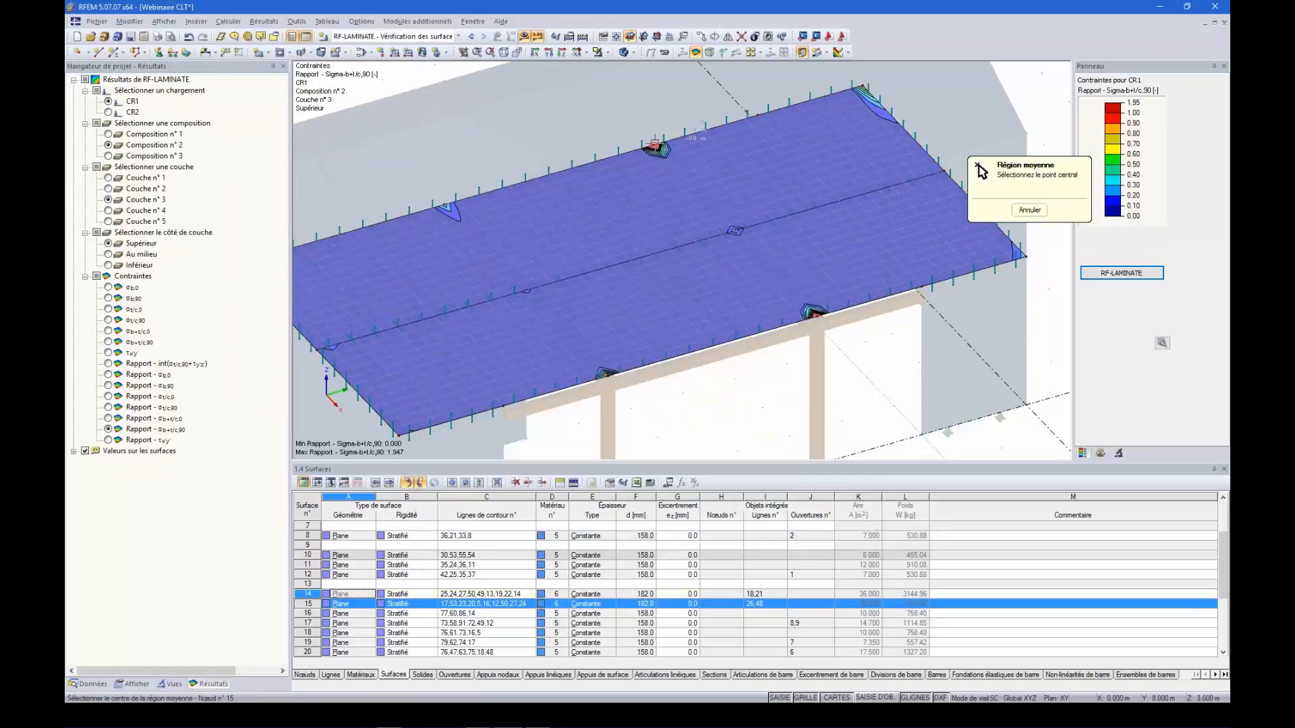
left_click(654, 145)
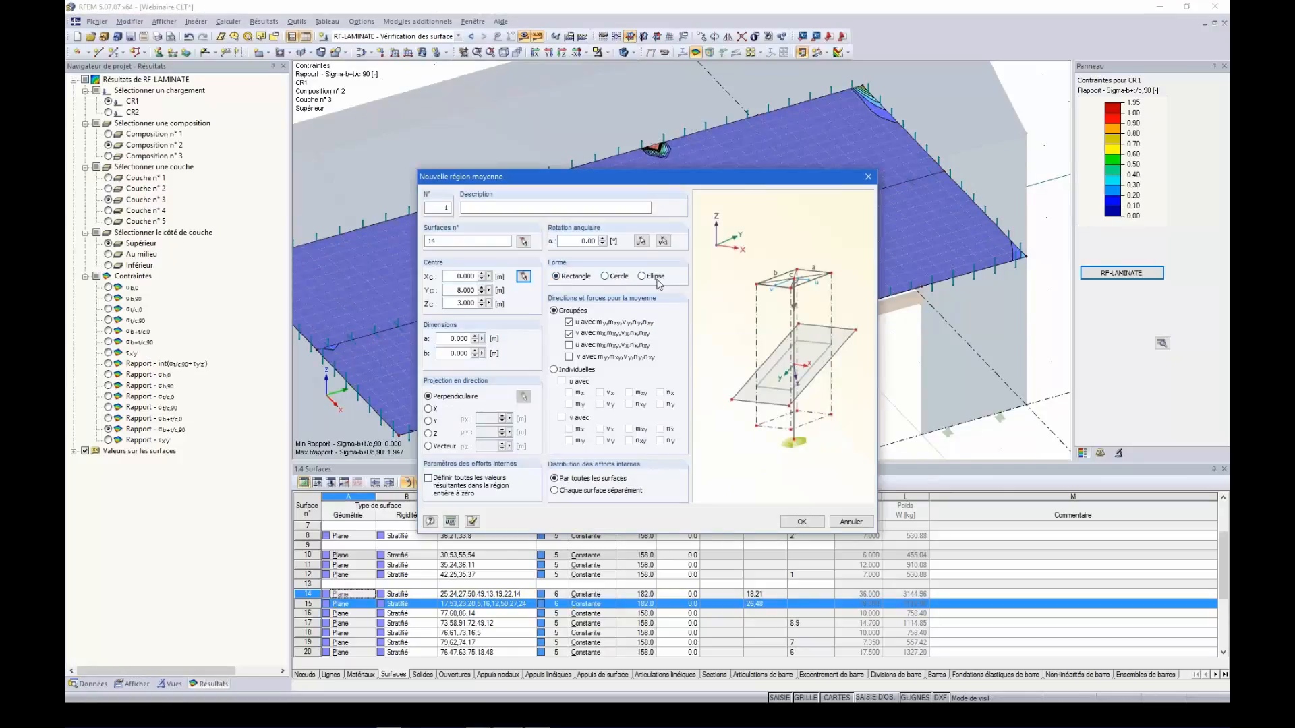
- Make the average region circular with a 1.5 m diameter and create it
left_click(605, 275)
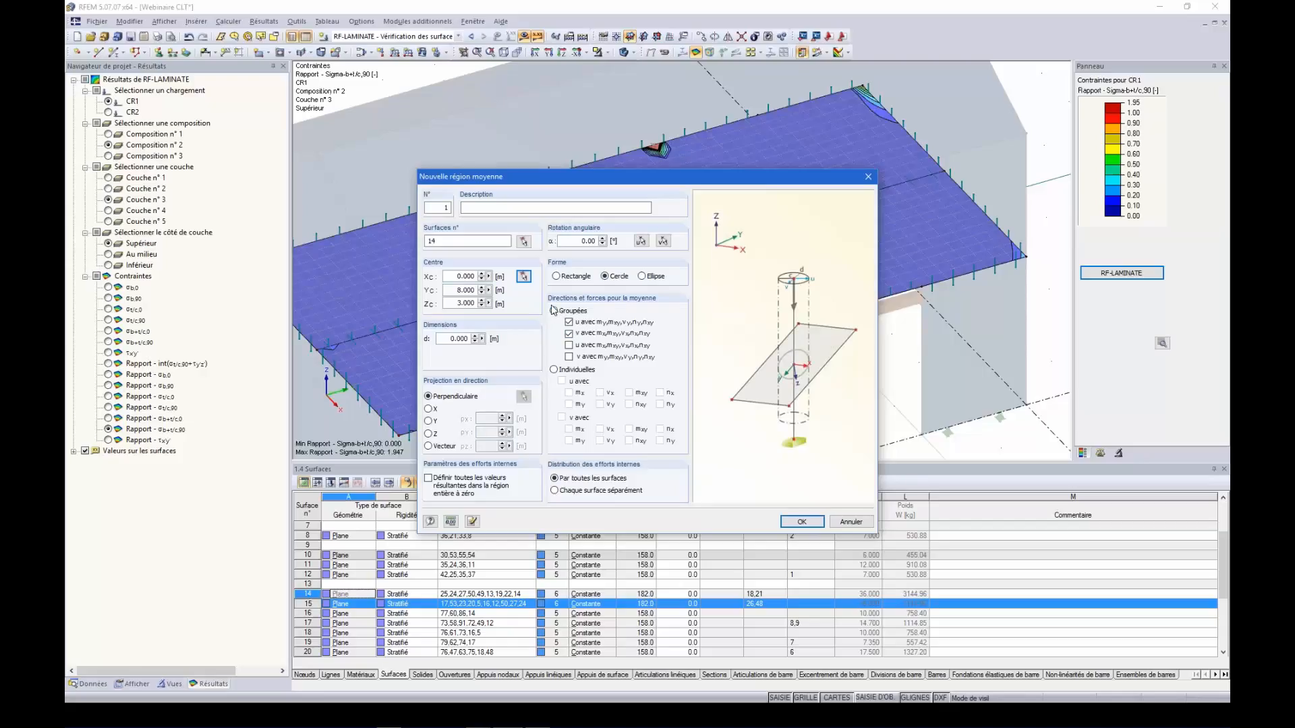
double_click(467, 340)
type("1.5")
left_click(802, 523)
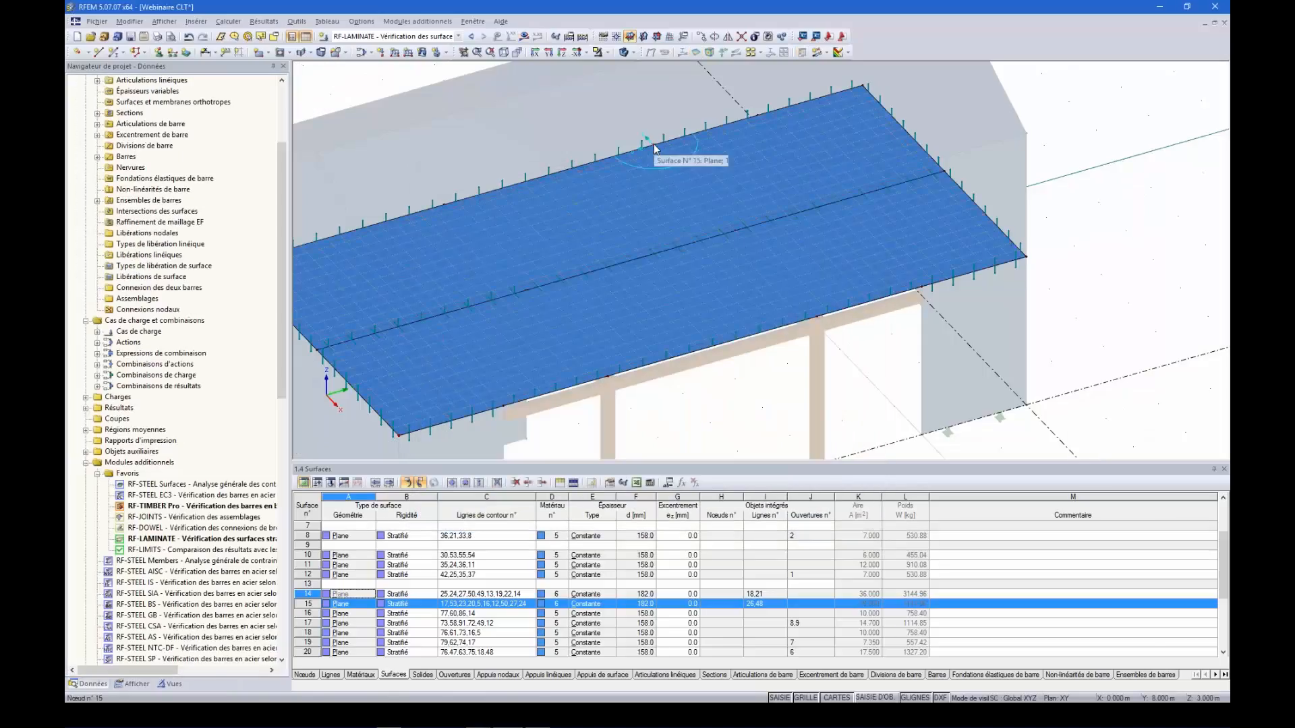
- Change the diameter of surface 14's circular average region to 1 m
double_click(657, 168)
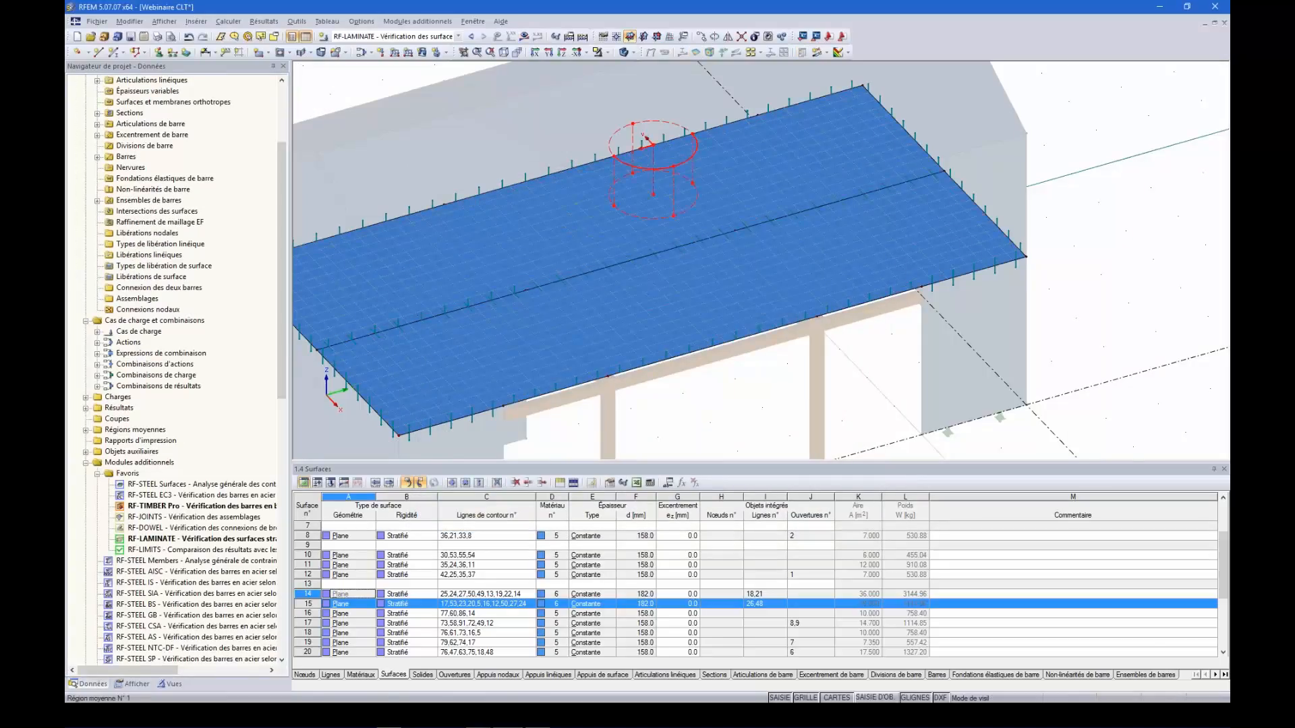
left_click_drag(452, 338, 467, 338)
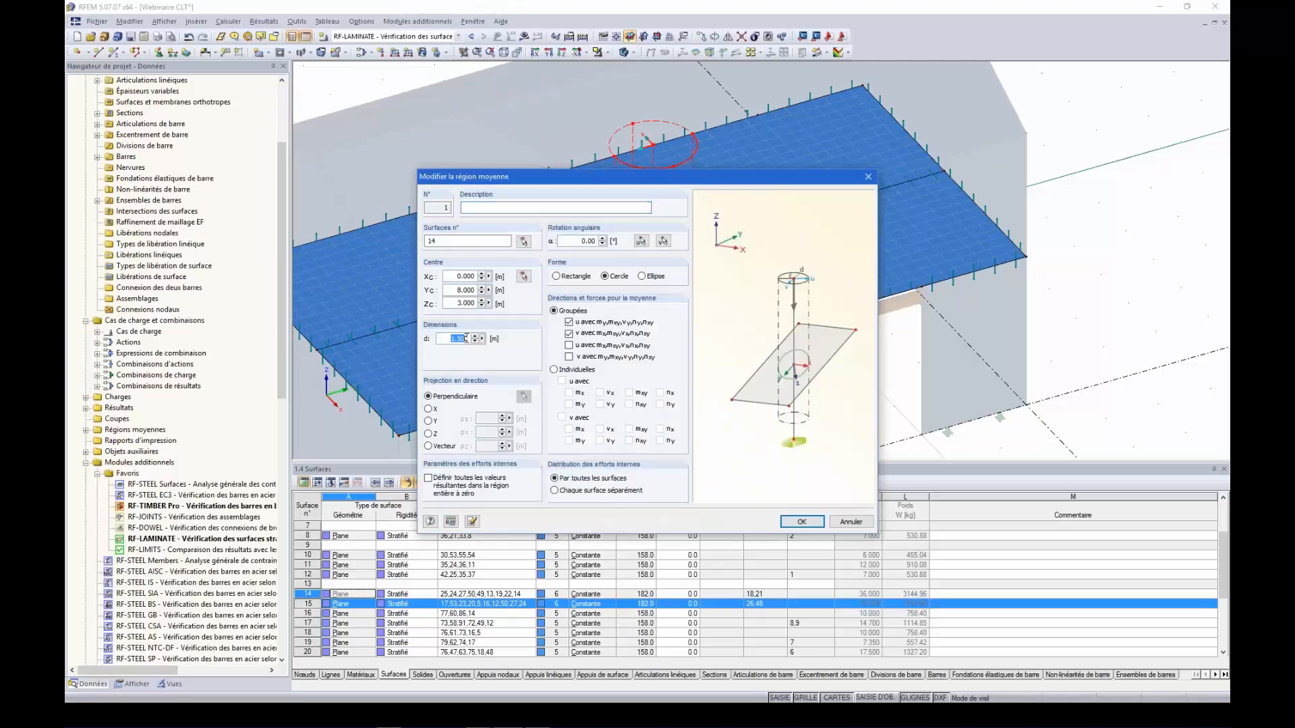
type("1")
left_click(793, 522)
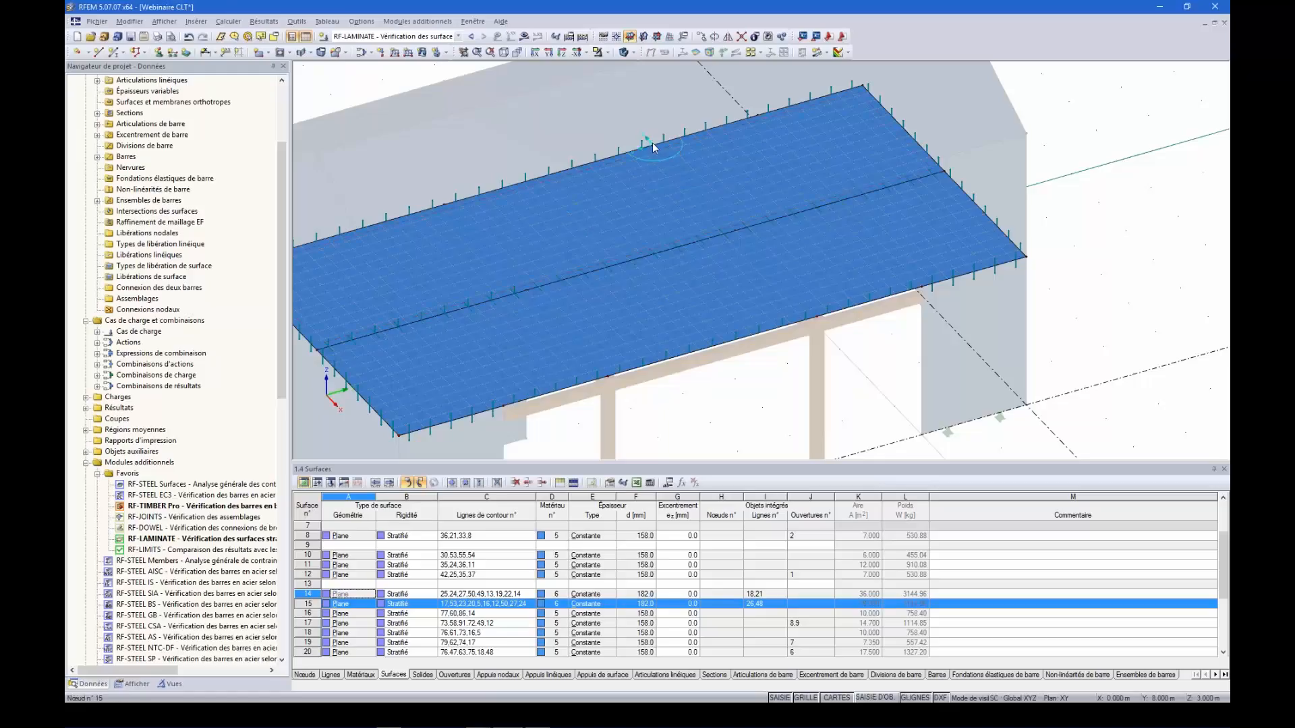
middle_click_drag(654, 164, 661, 142, "ctrl")
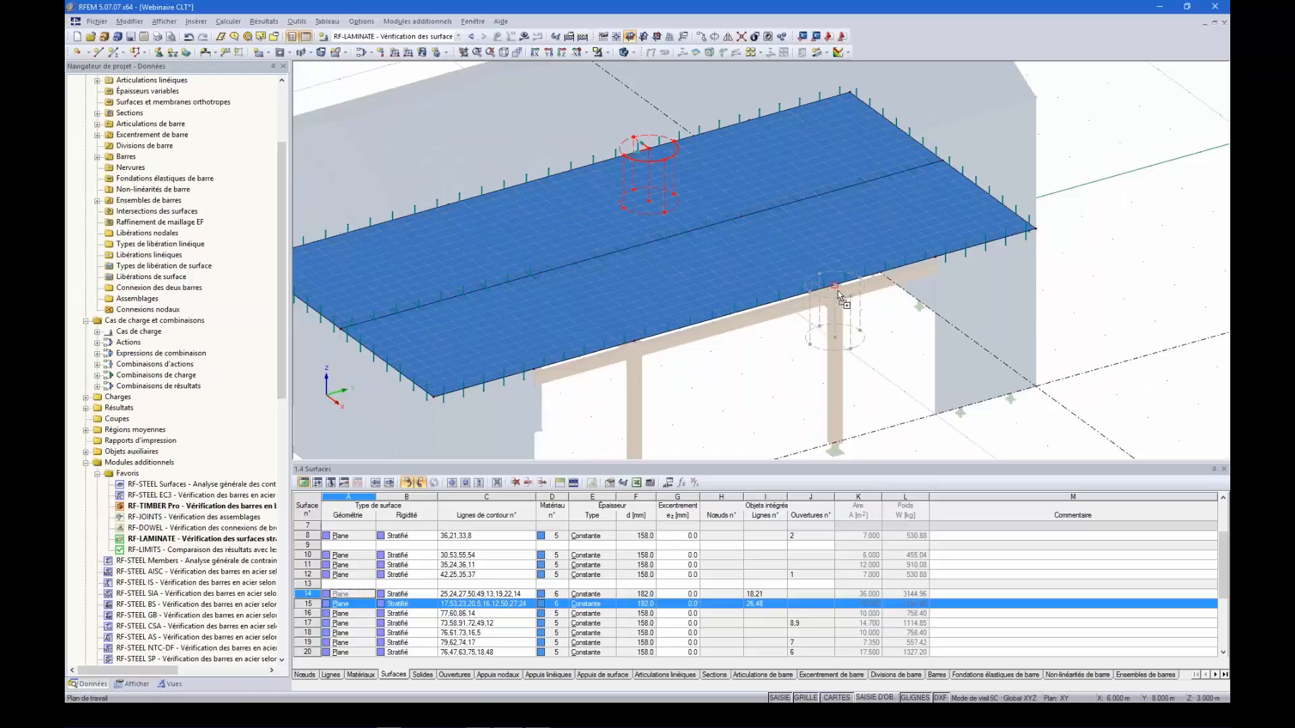
- Assign the copied circular average region at X 6, Y 8, Z 3 m to surface 15 instead of surface 14
double_click(811, 317)
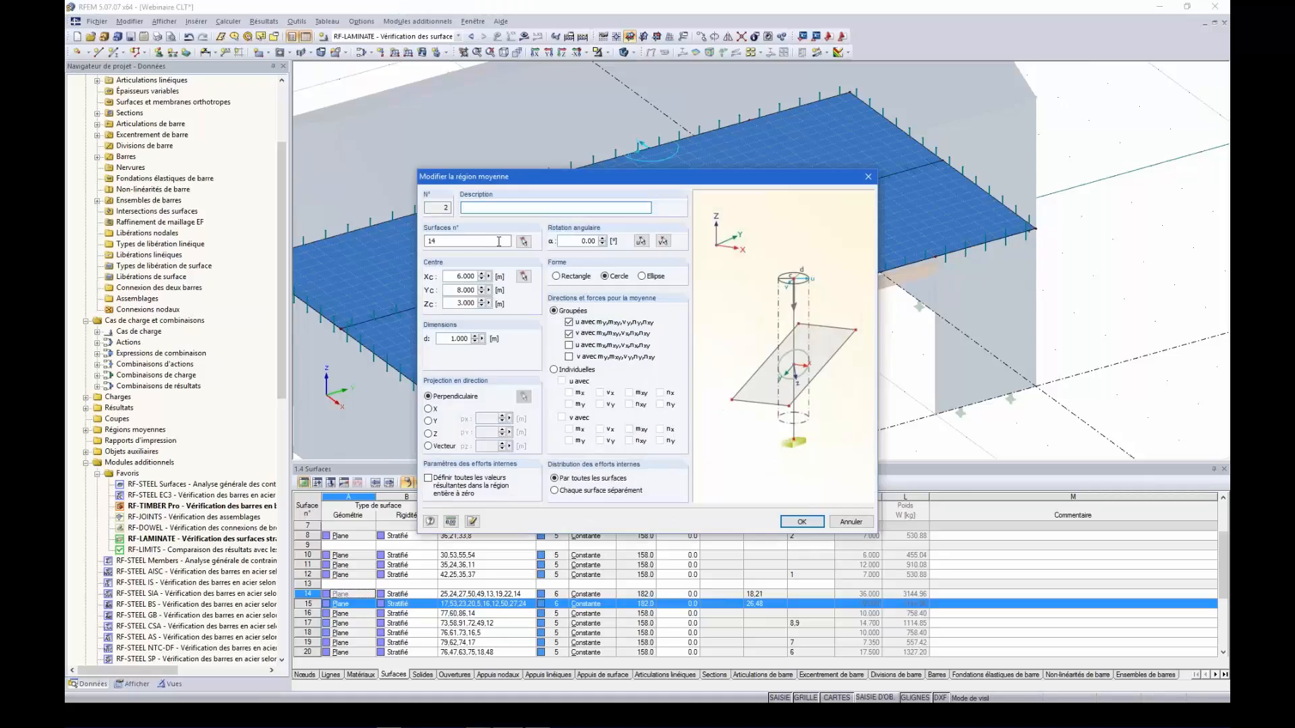
left_click(523, 241)
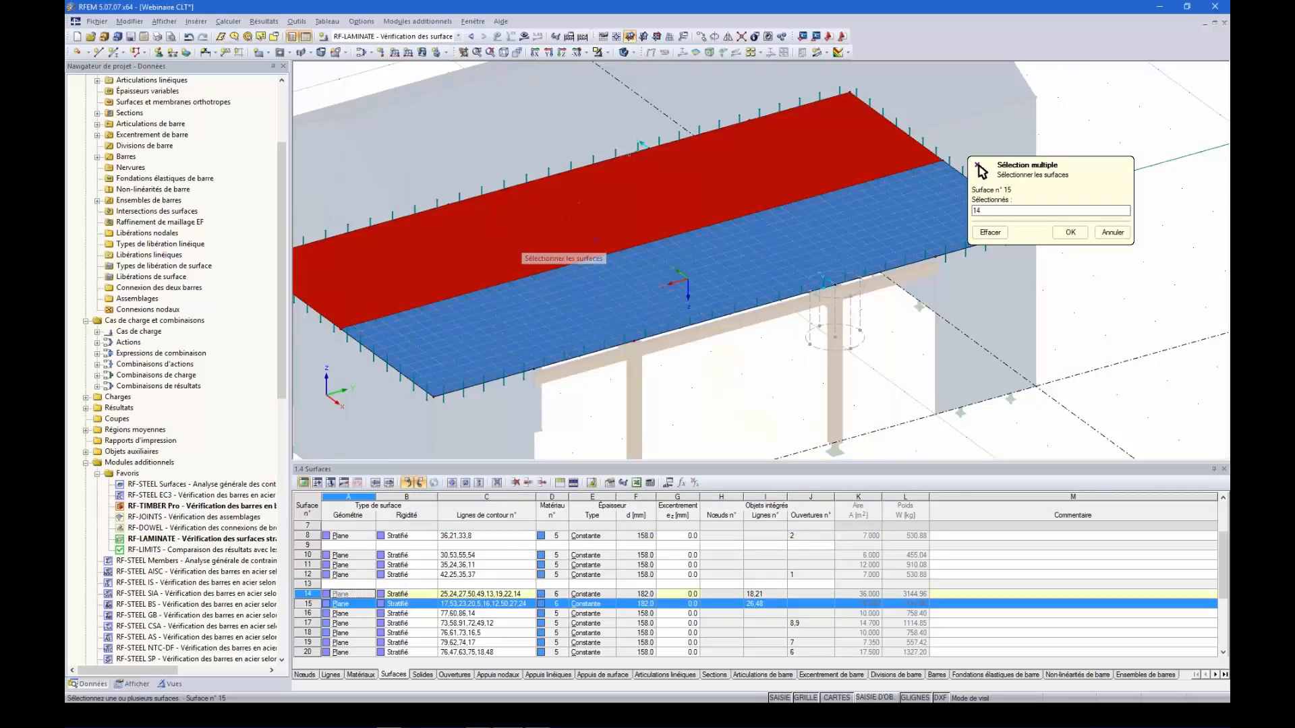
left_click(596, 239)
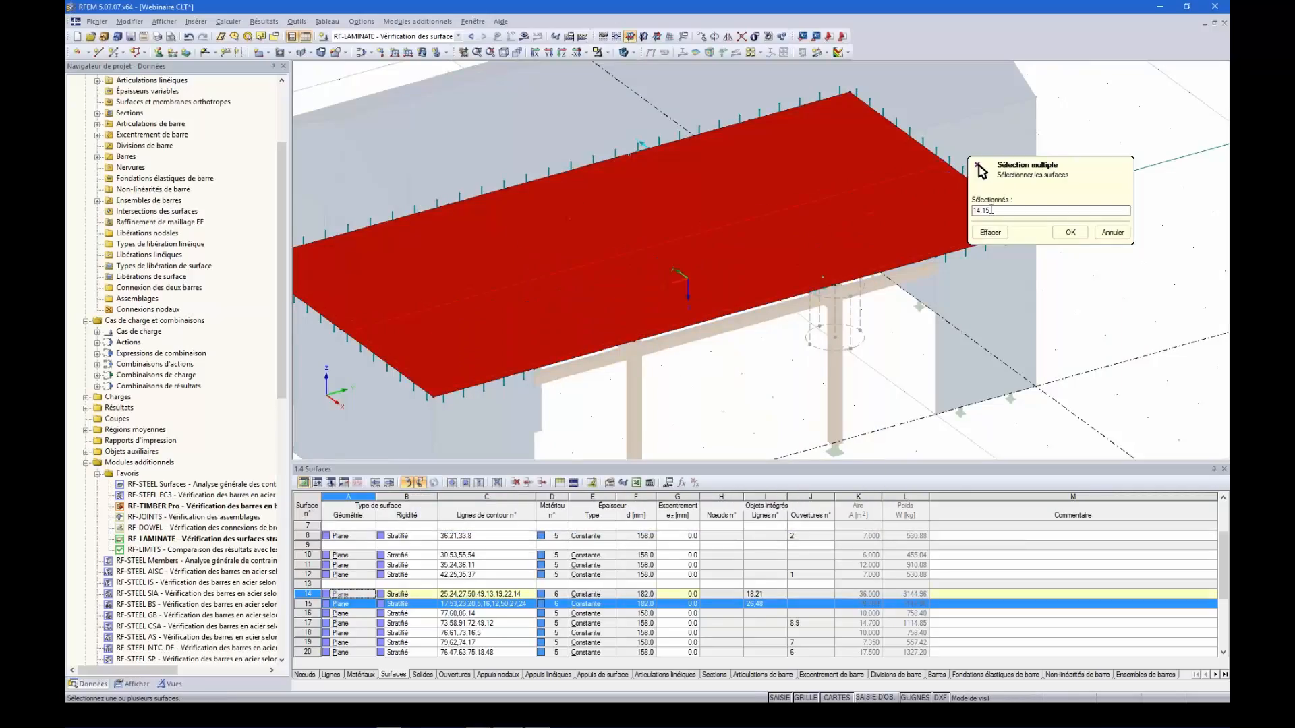
left_click(828, 174)
left_click(1070, 232)
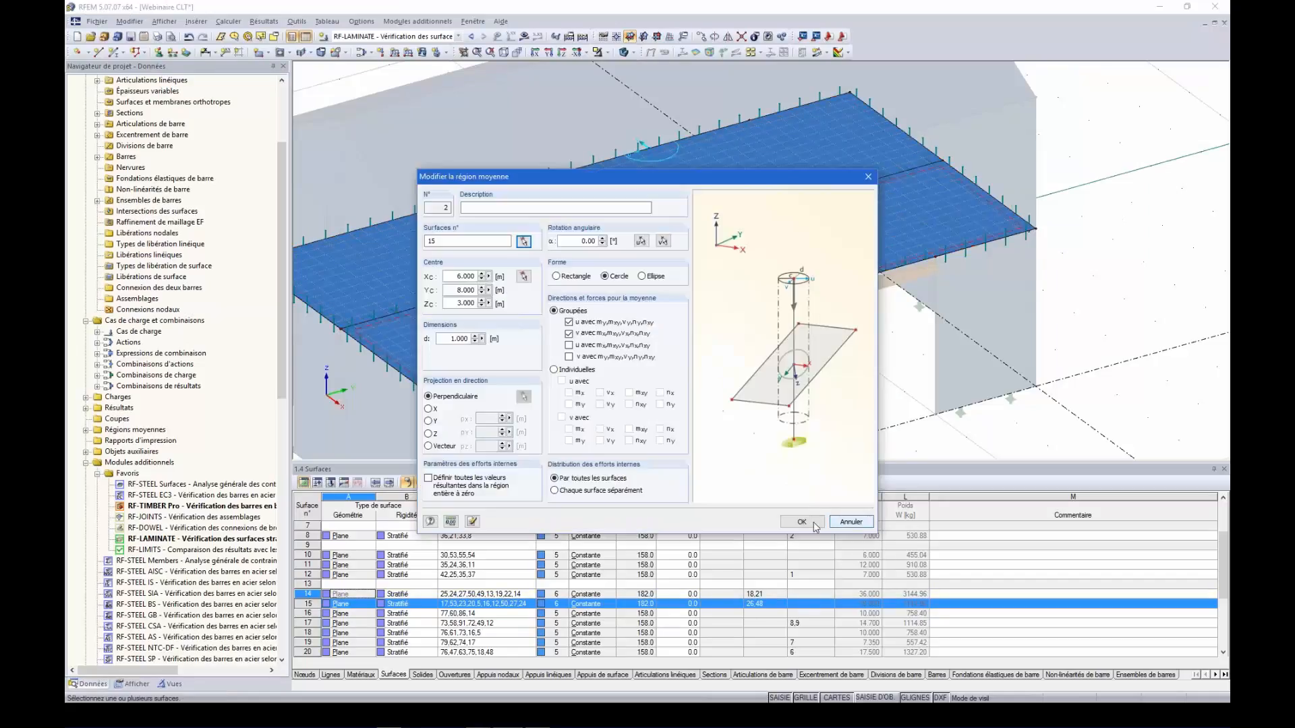
left_click(814, 523)
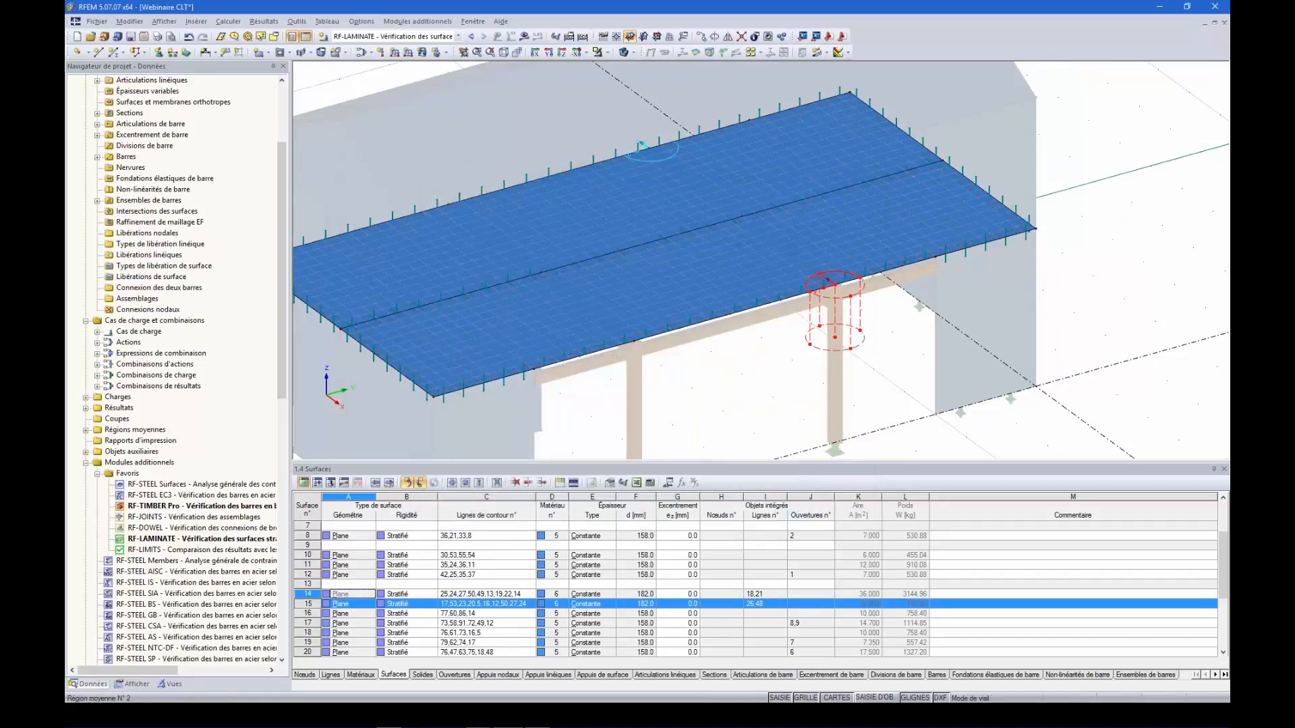
- Copy surface 15's average region onto the head of the other column, and display the whole building again
left_click_drag(830, 290, 634, 341)
scroll(678, 415, "down", 5)
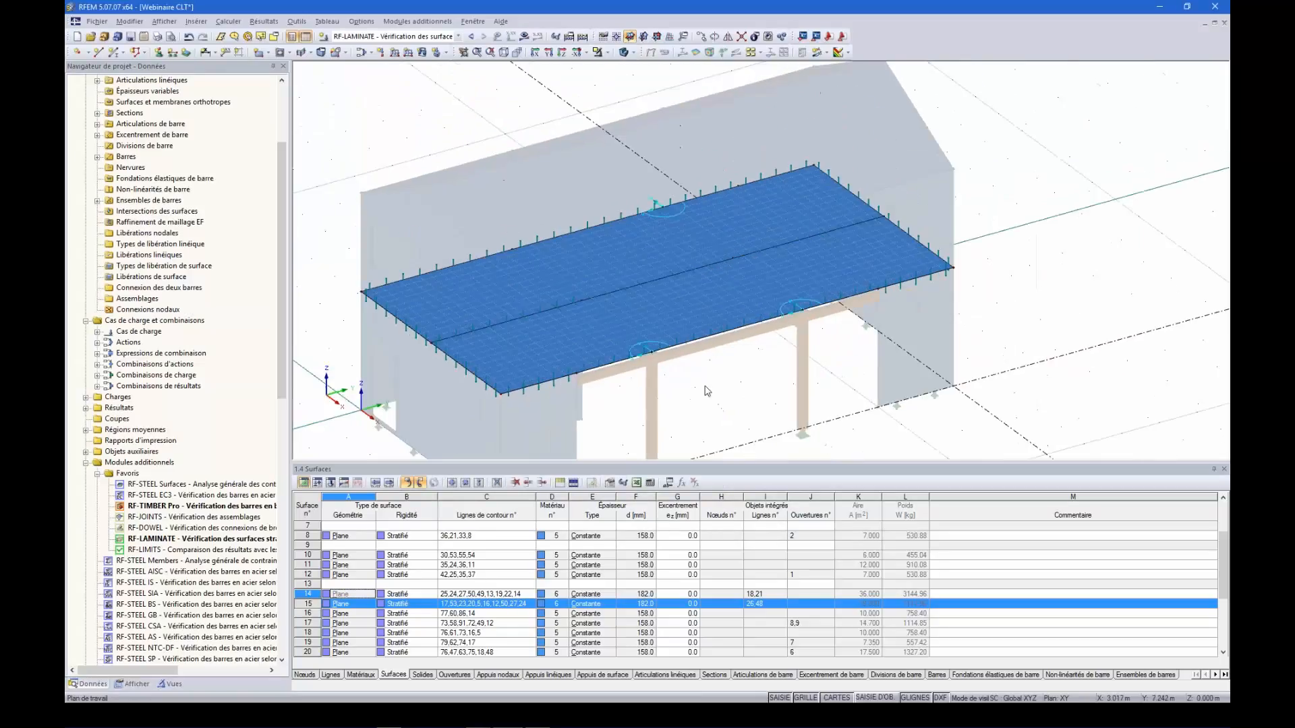
left_click(608, 54)
left_click(641, 160)
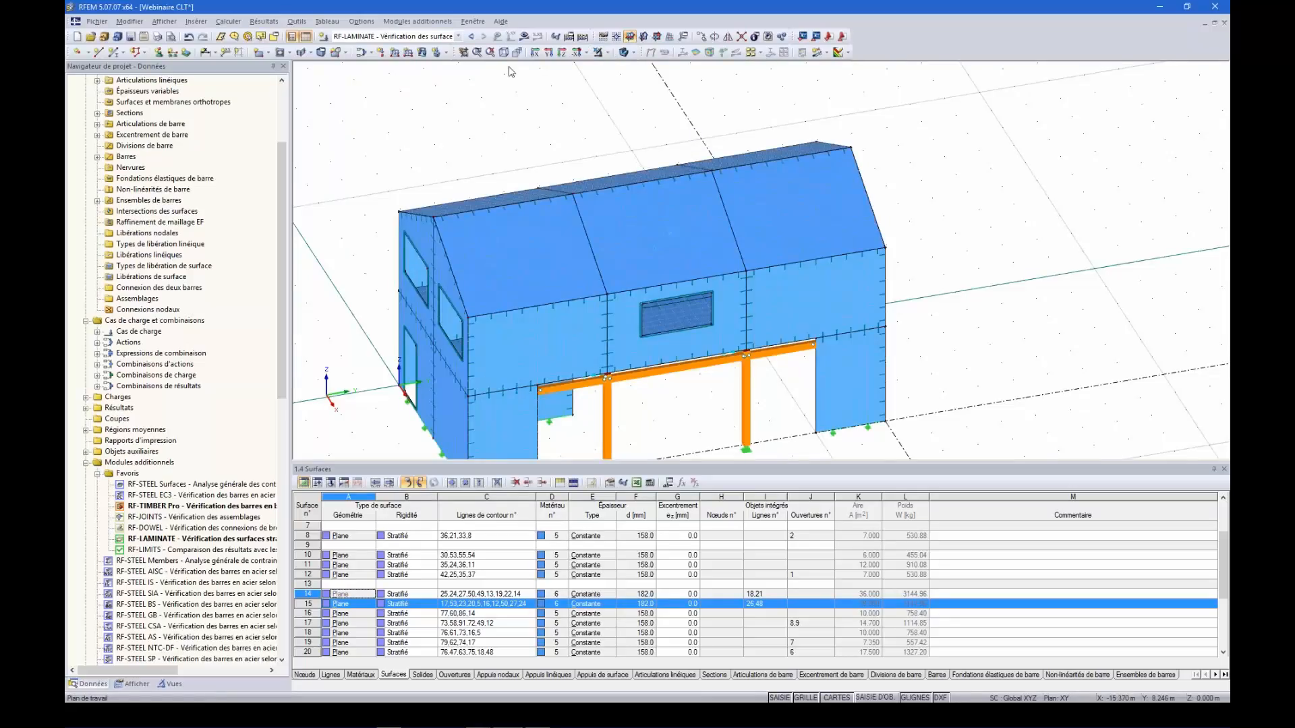
scroll(472, 116, "down", 2)
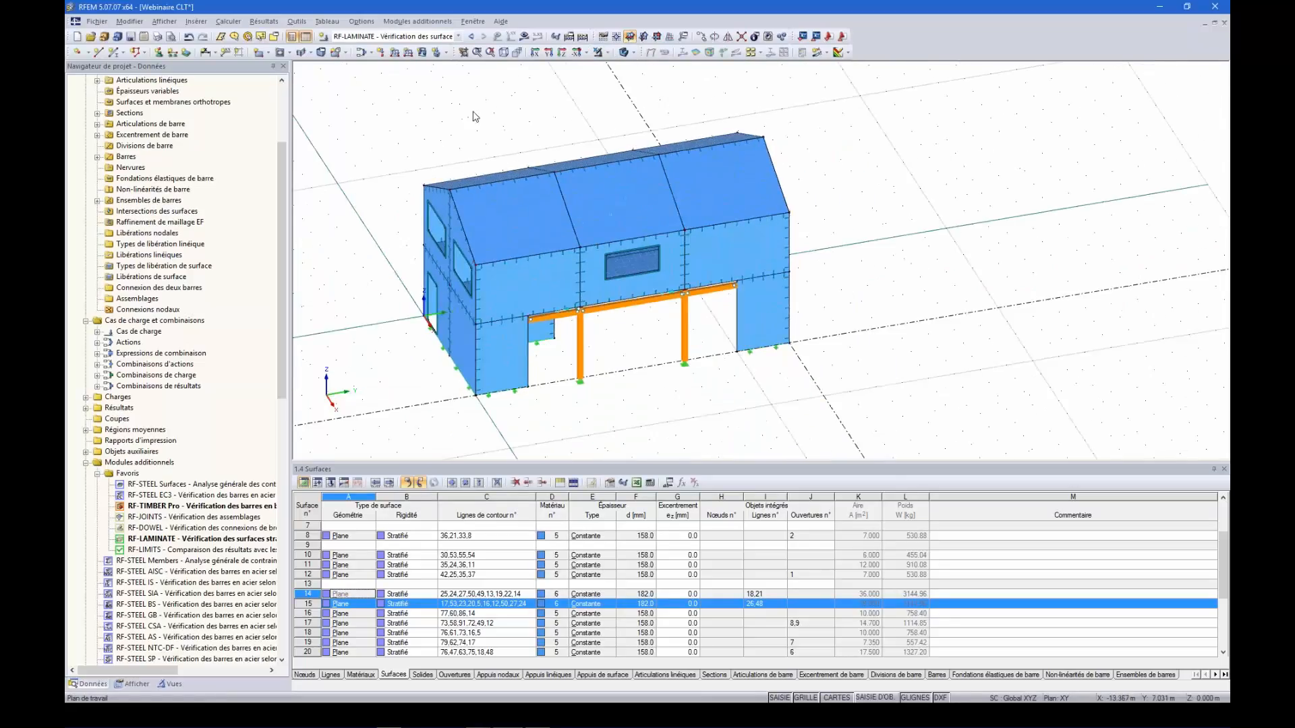
- Make RF-LAMINATE apply the smoothed internal forces in the defined average regions, and recalculate the design
double_click(217, 543)
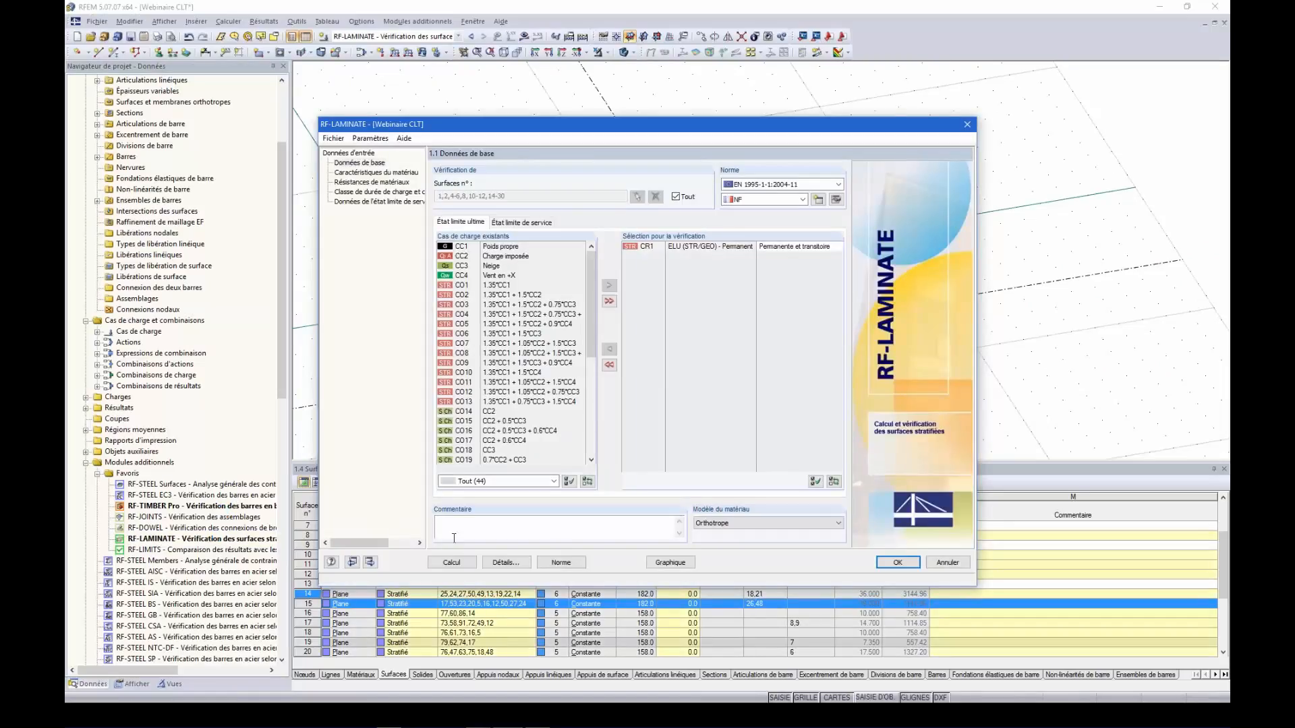
left_click(505, 562)
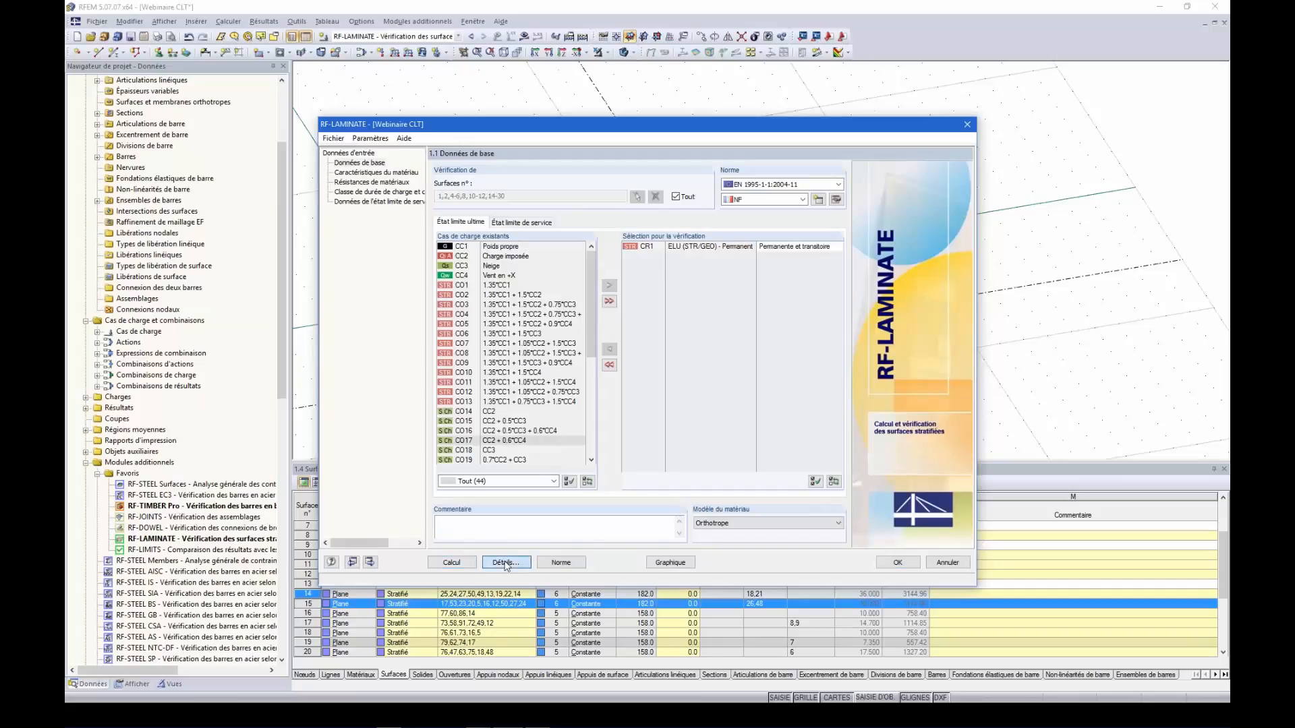
left_click(473, 170)
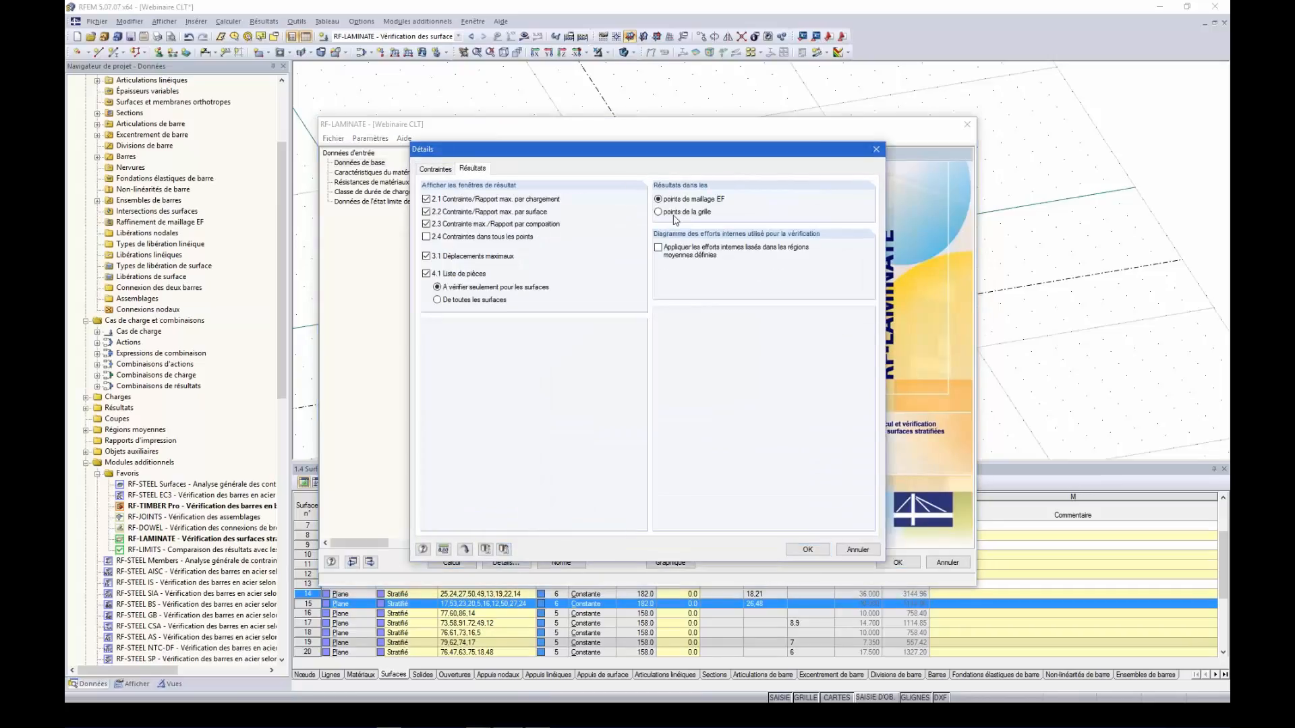
left_click(660, 249)
left_click(808, 550)
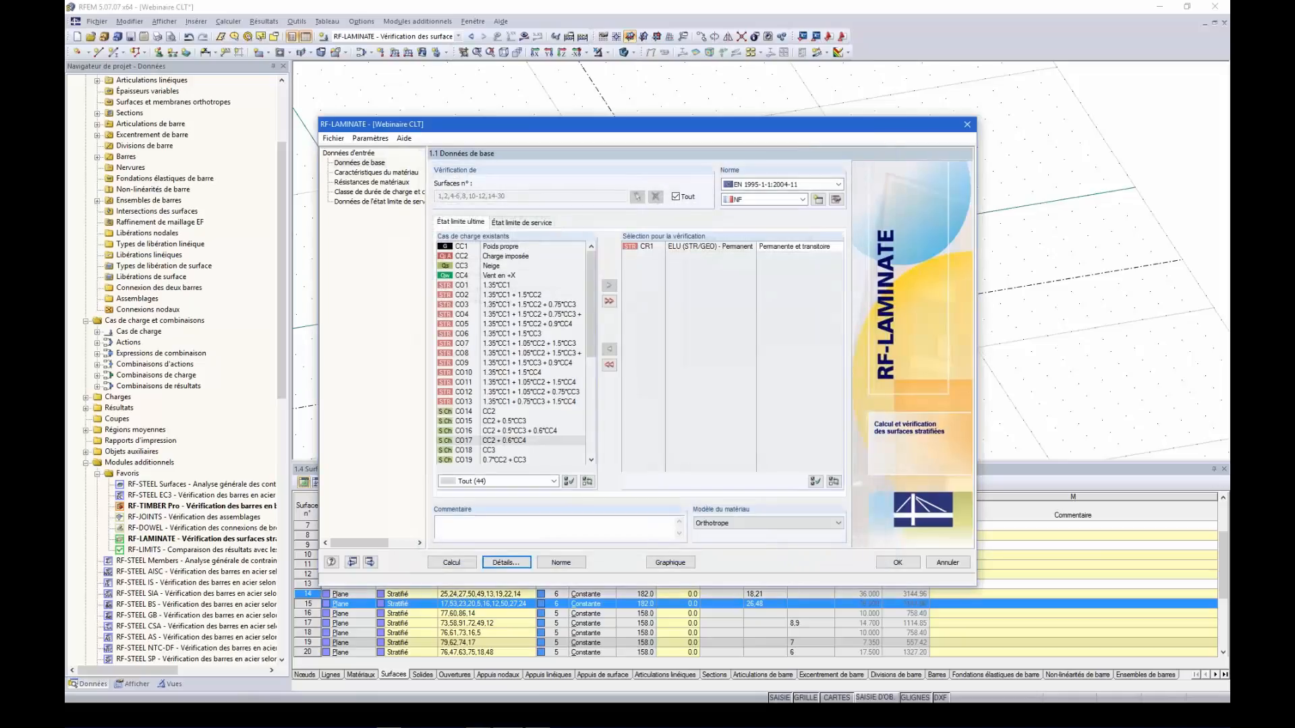
left_click(462, 565)
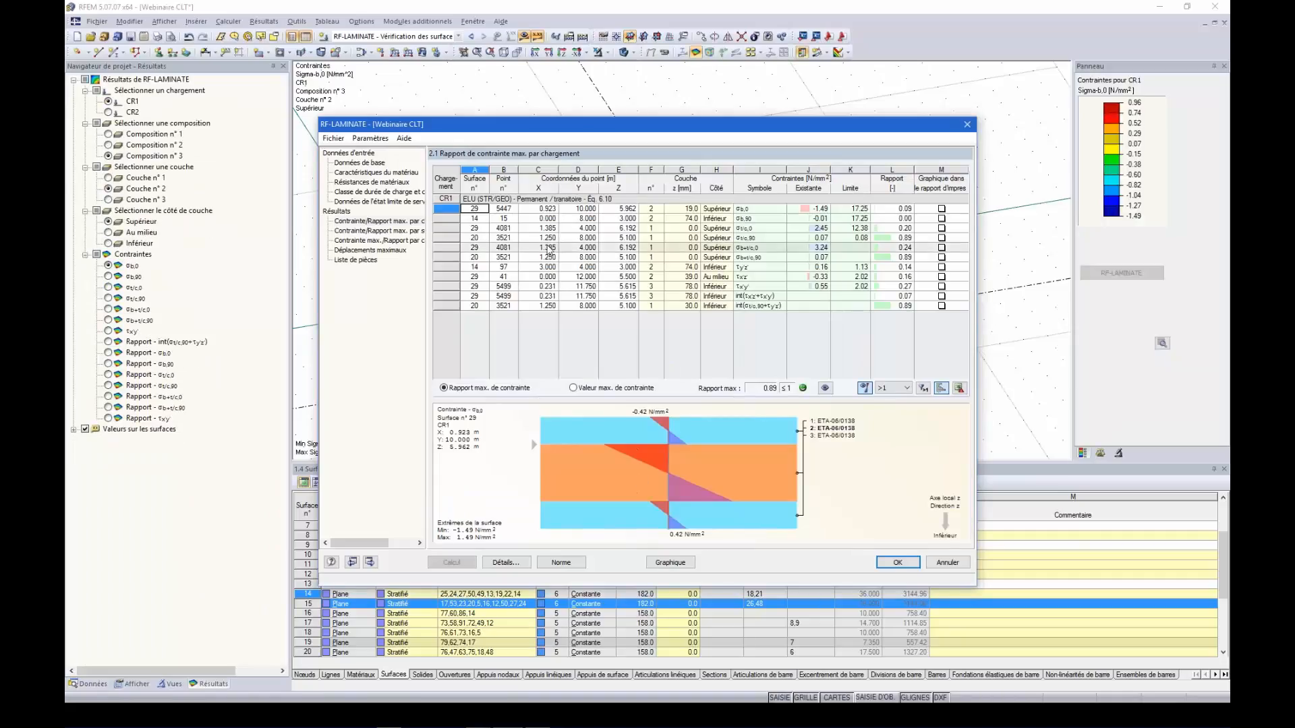
- Review the maximum stress ratios by loading, including surface 20's interaction ratio, and the maximum ratios by surface
left_click_drag(591, 130, 509, 348)
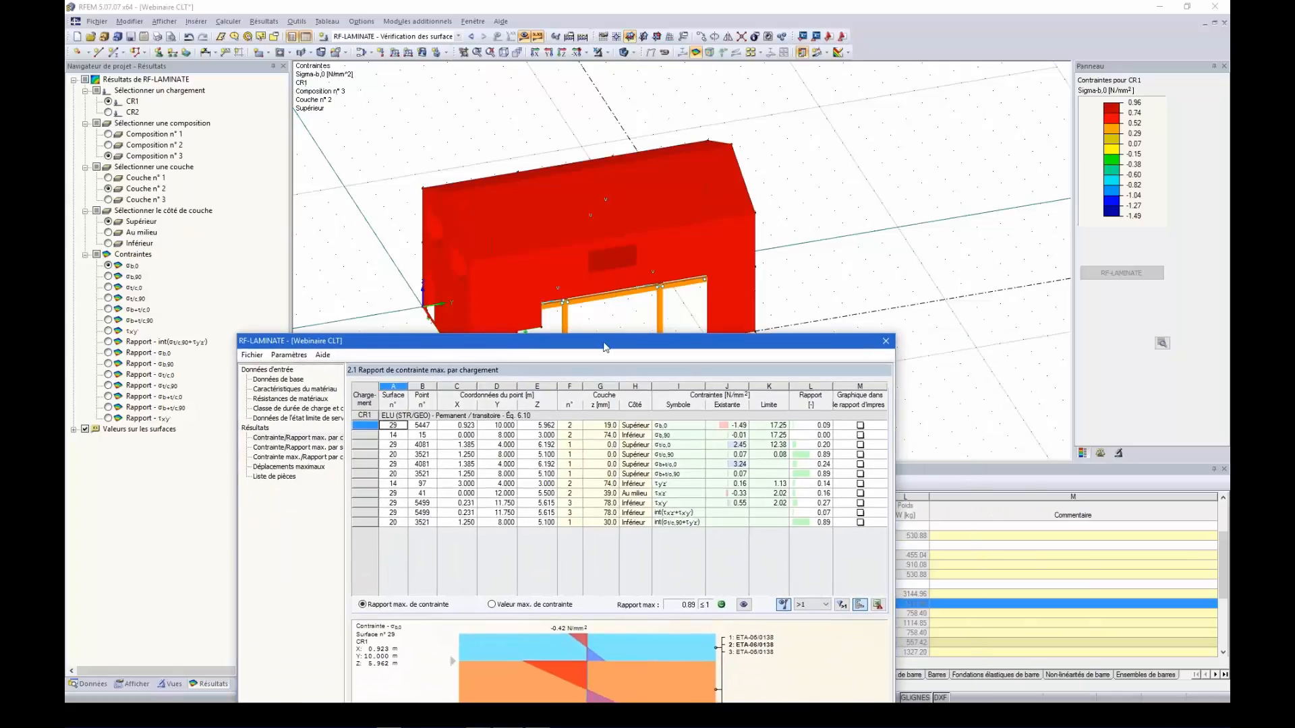
left_click_drag(604, 347, 544, 150)
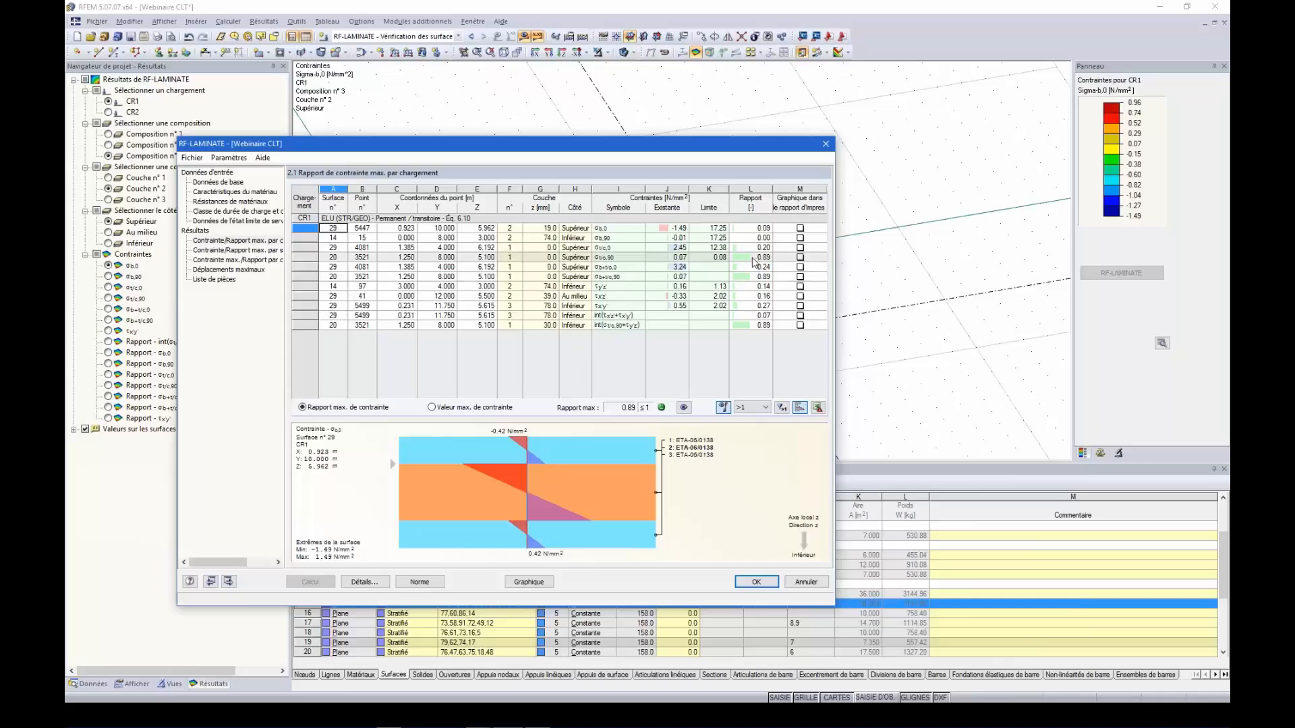
left_click(750, 325)
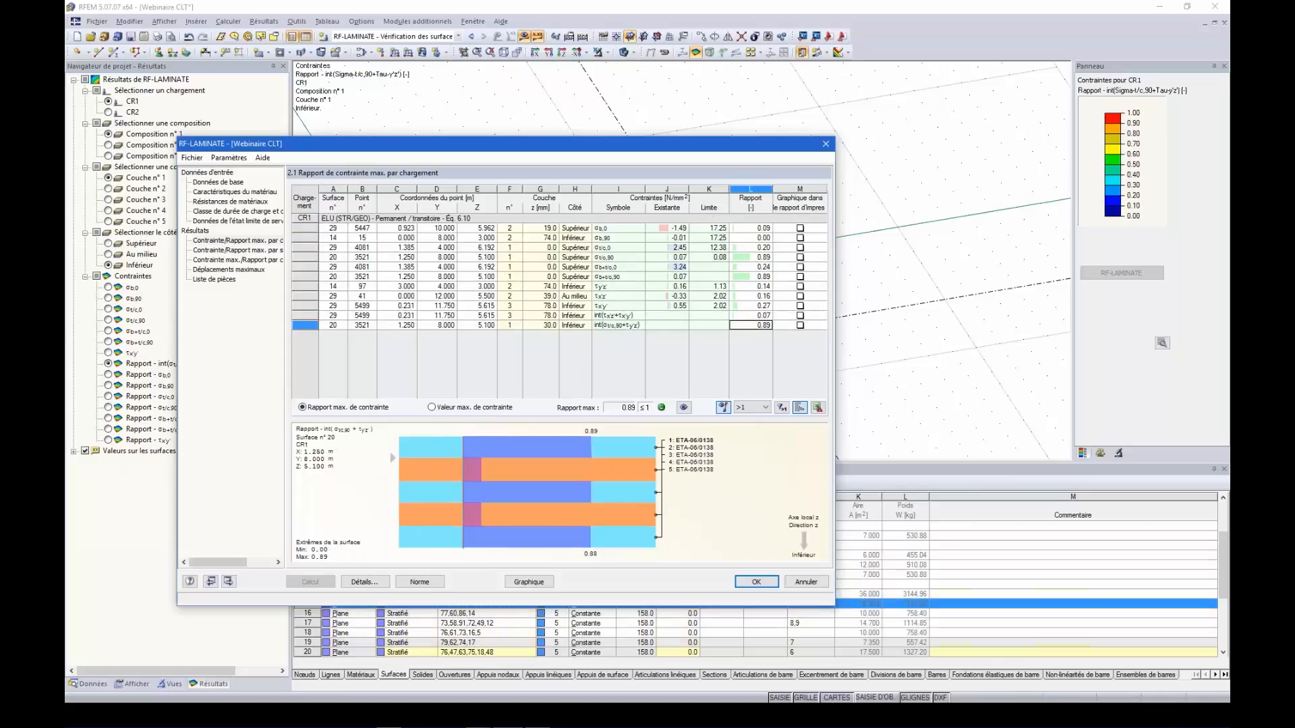
left_click_drag(632, 144, 573, 225)
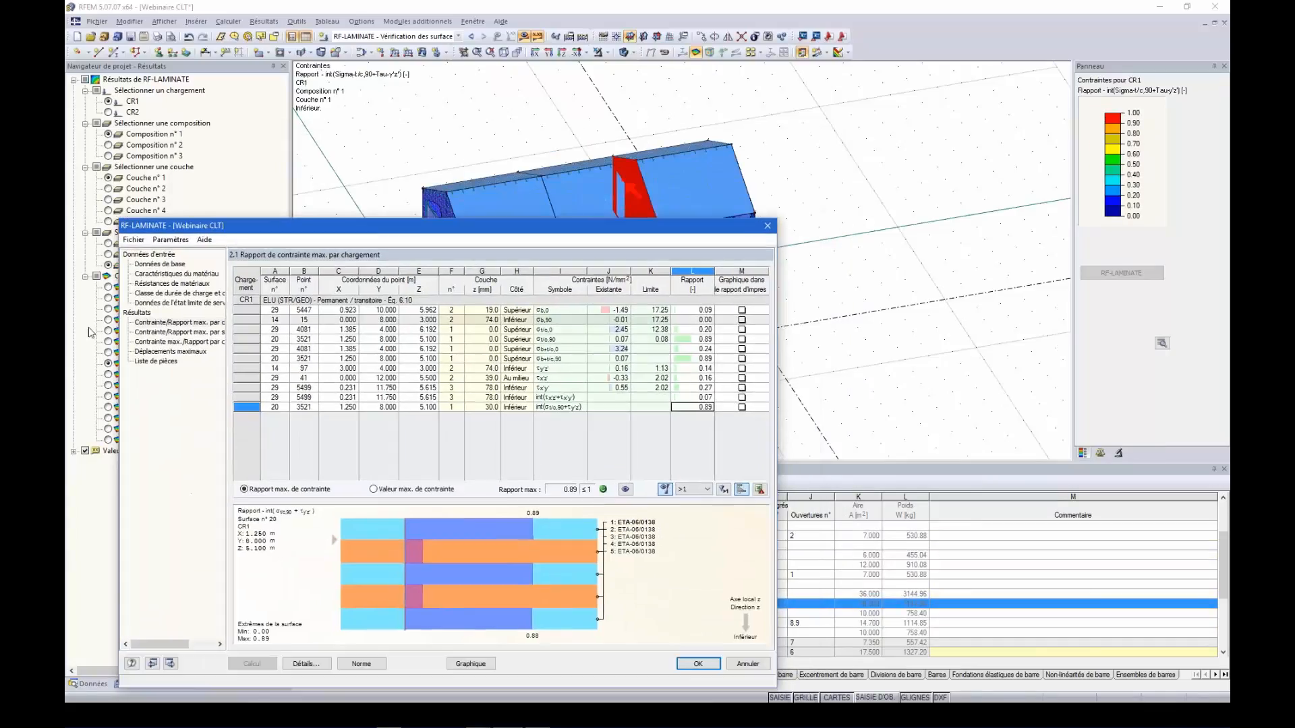
left_click(162, 331)
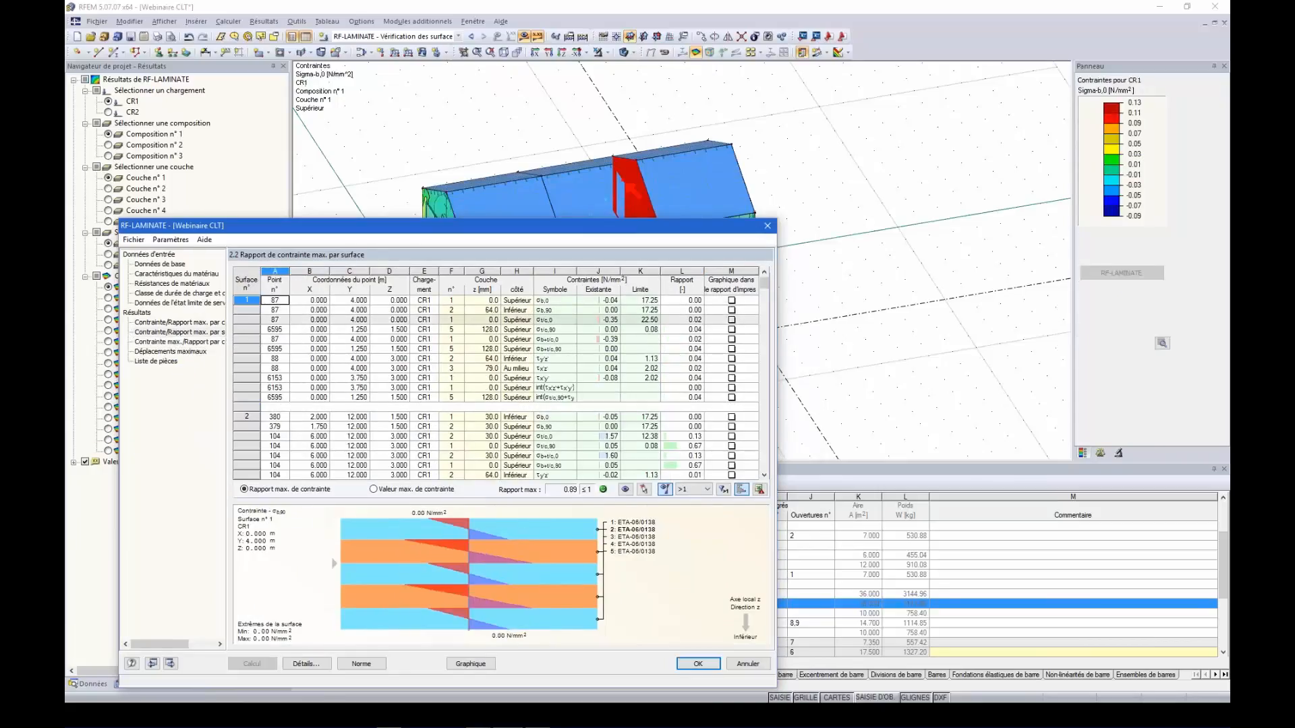
left_click_drag(764, 284, 764, 354)
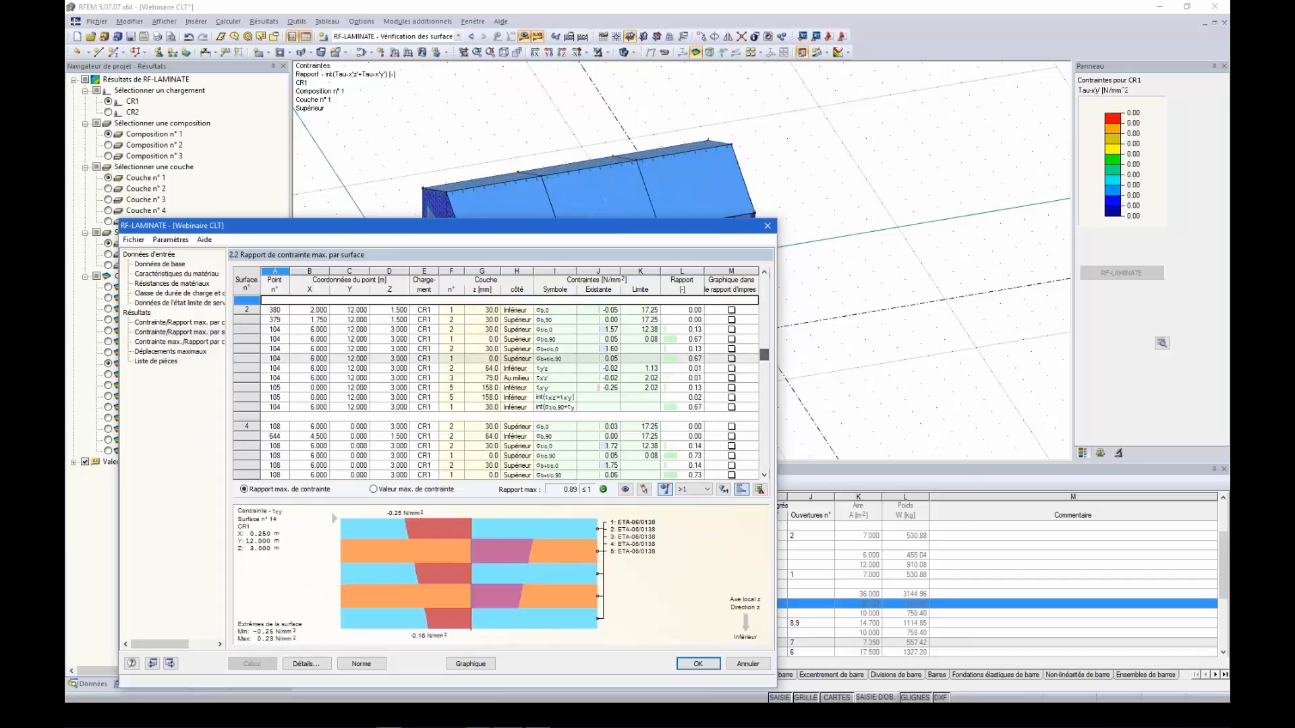
- Examine the maximum stress ratios by composition, from composition 1 through to surfaces 14 and 15 of composition 2
left_click(176, 342)
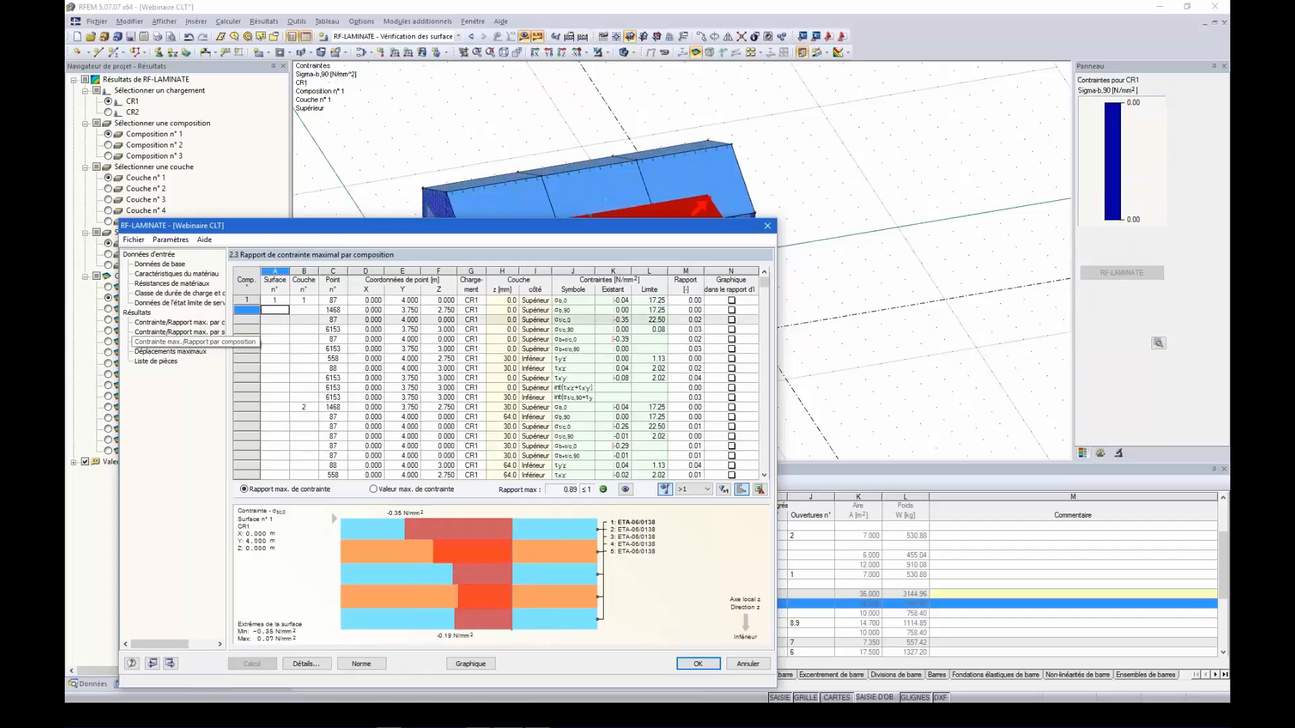
scroll(751, 454, "down", 3)
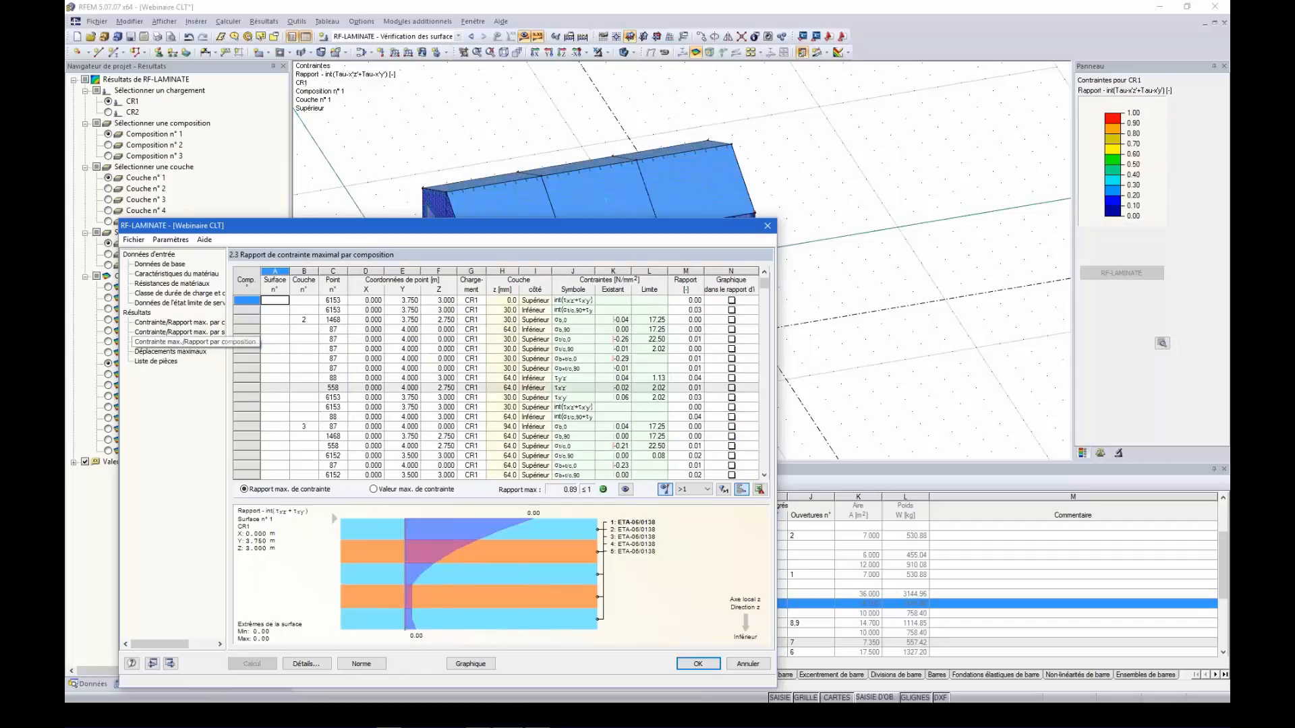
left_click_drag(766, 285, 766, 375)
left_click_drag(765, 389, 765, 435)
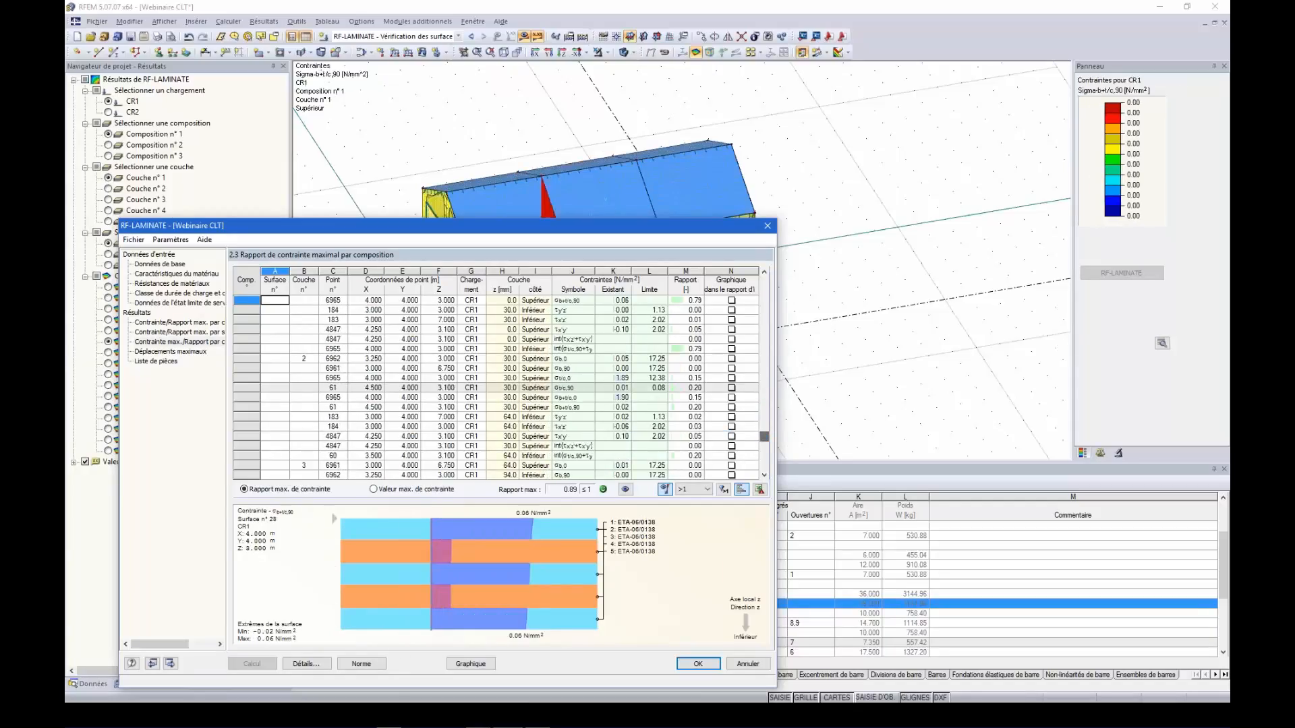
left_click_drag(394, 225, 343, 299)
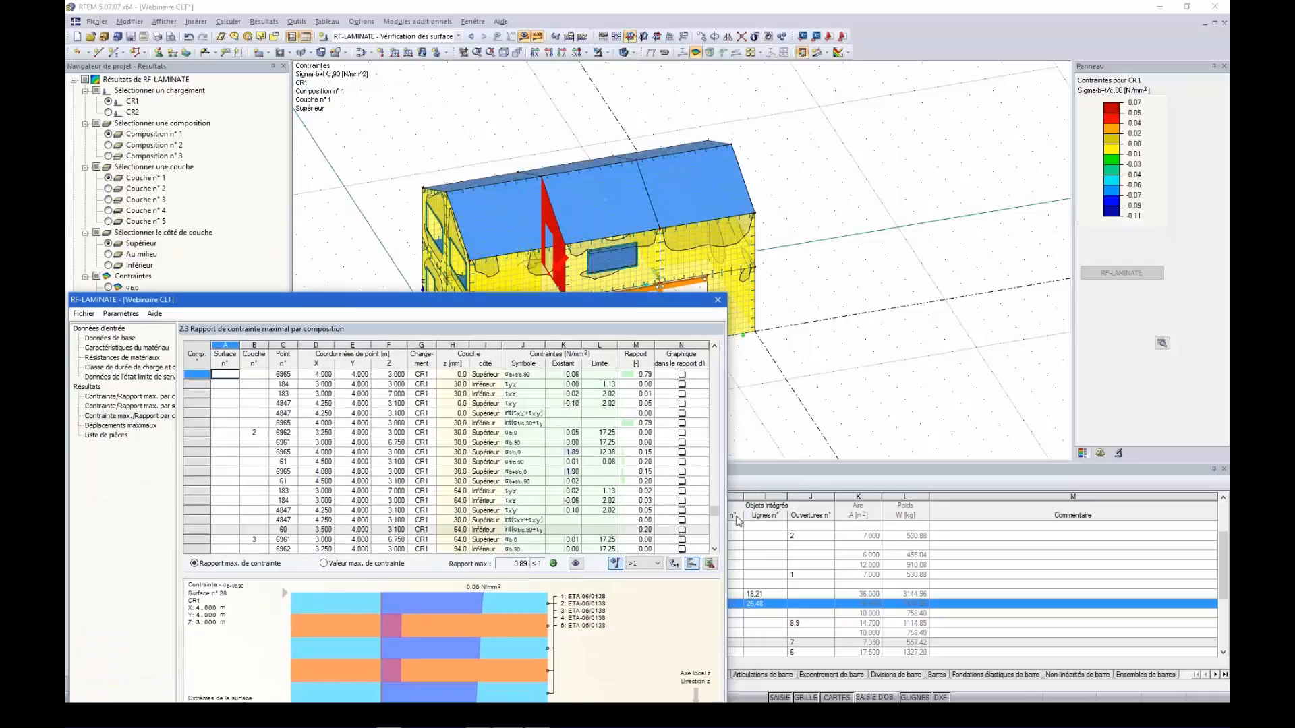
left_click_drag(715, 519, 716, 529)
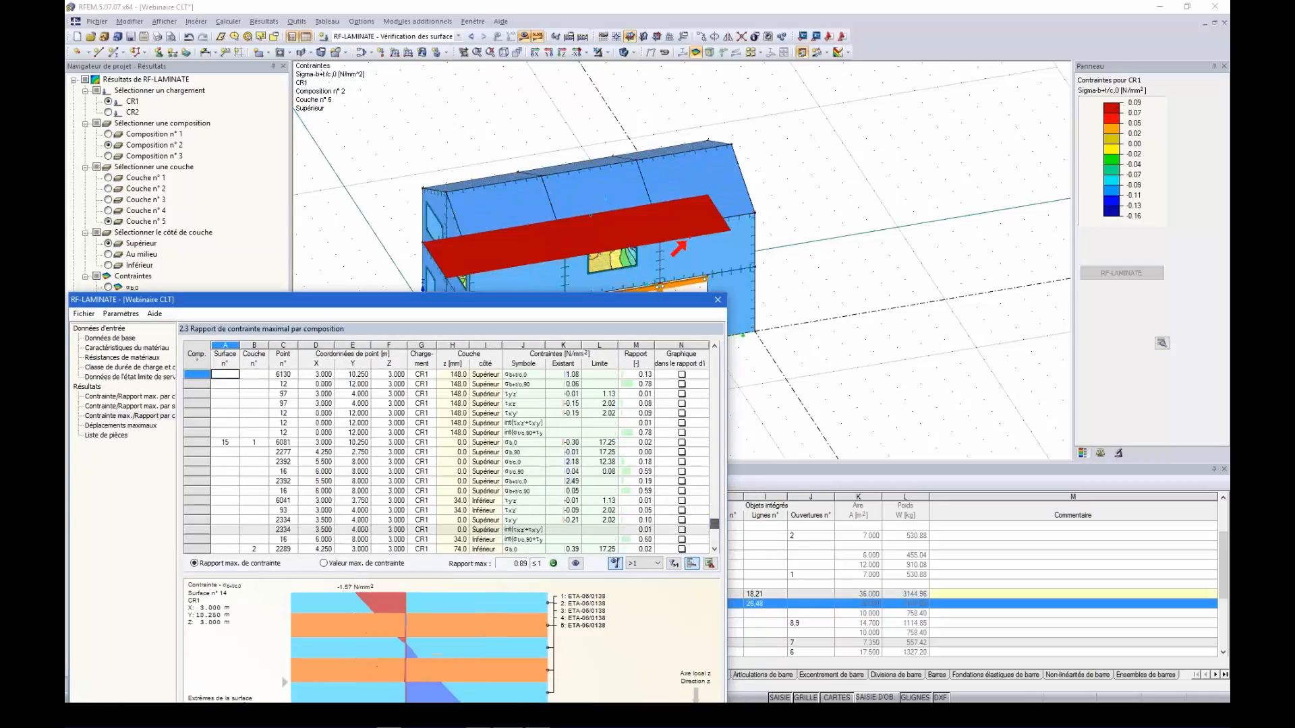
scroll(641, 450, "down", 3)
- Inspect the layer 5 stress ratios of surface 14 and the bending stresses in layer 1 of surface 15
left_click(638, 432)
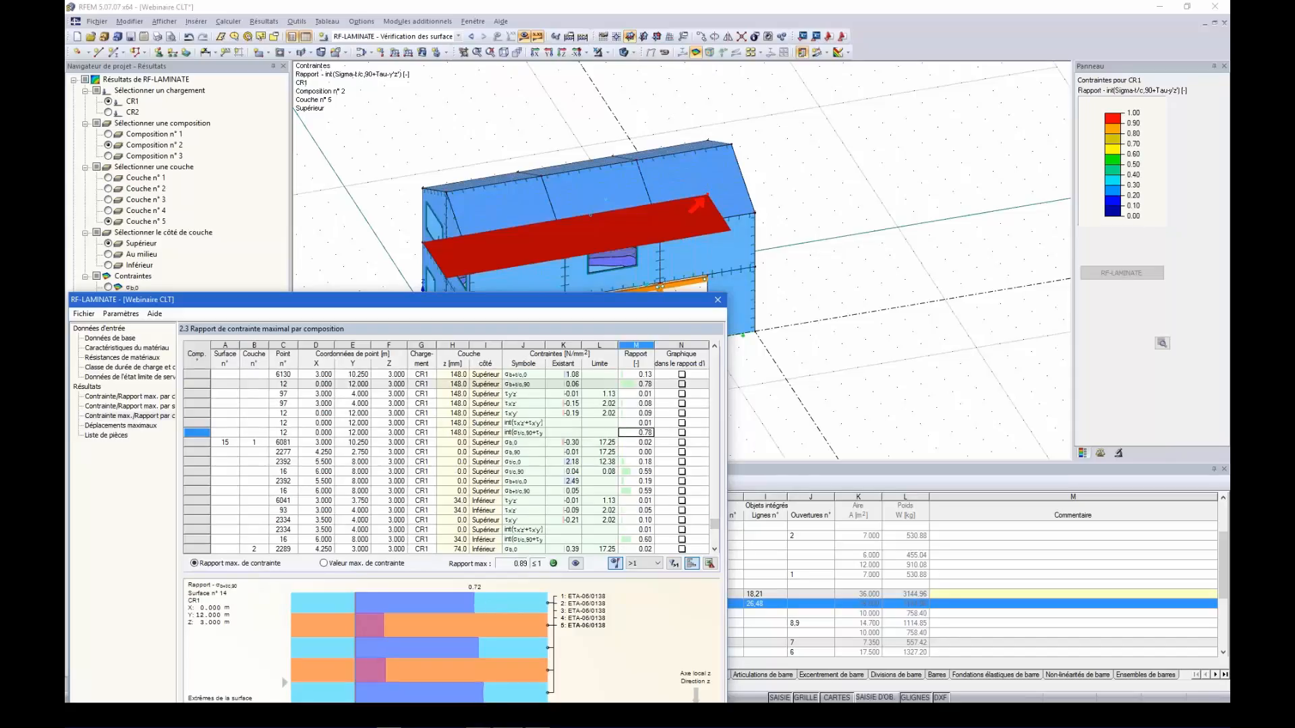
left_click(638, 384)
scroll(634, 405, "up", 1)
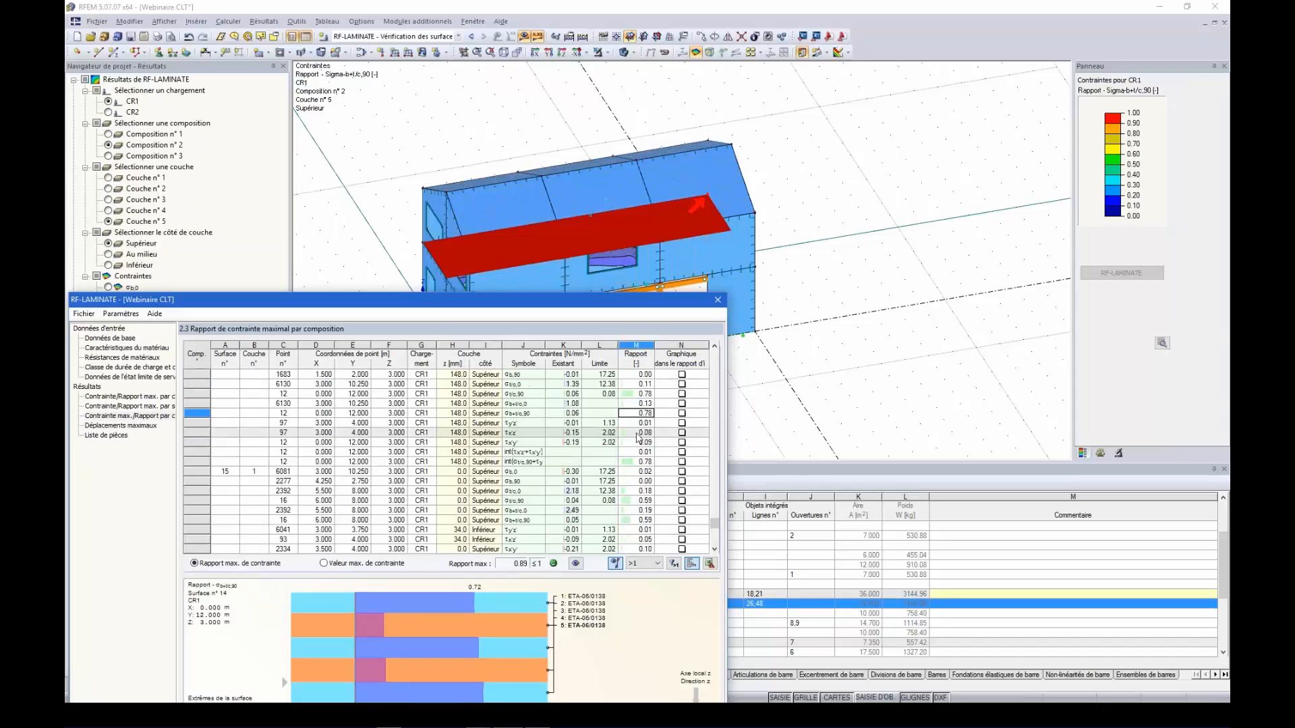
left_click(316, 472)
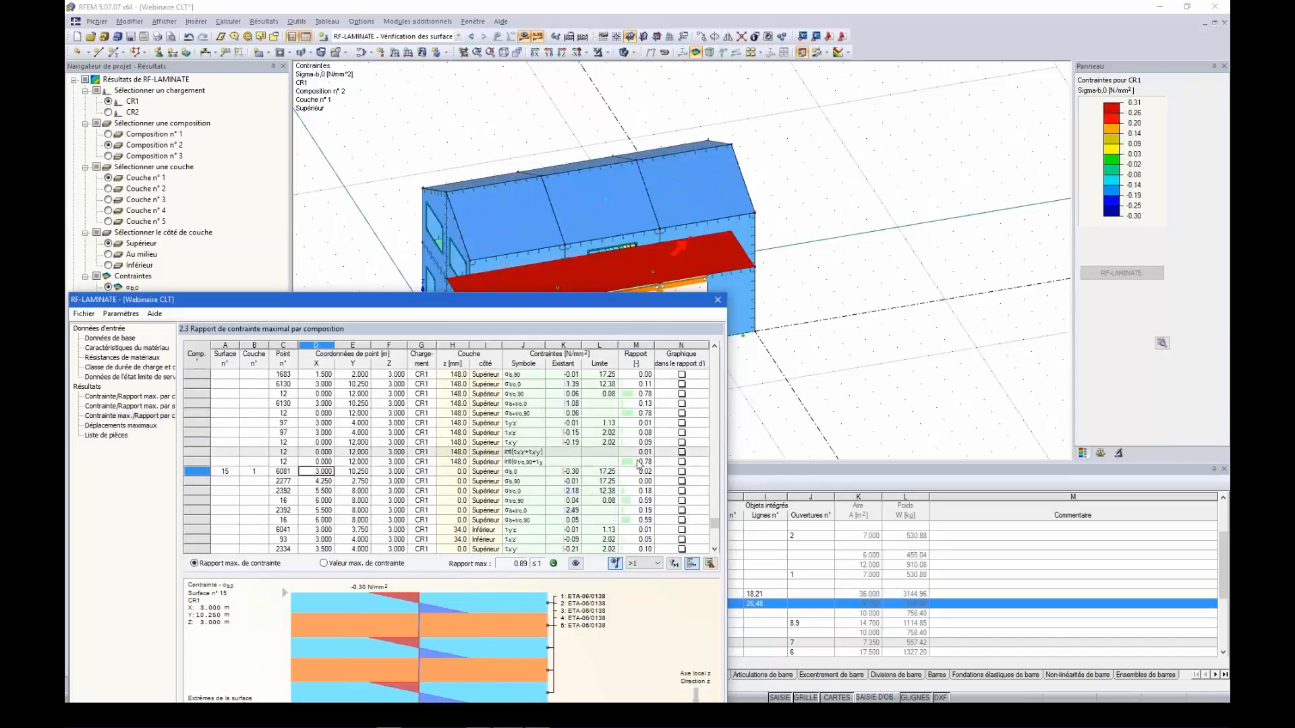
scroll(593, 471, "up", 1)
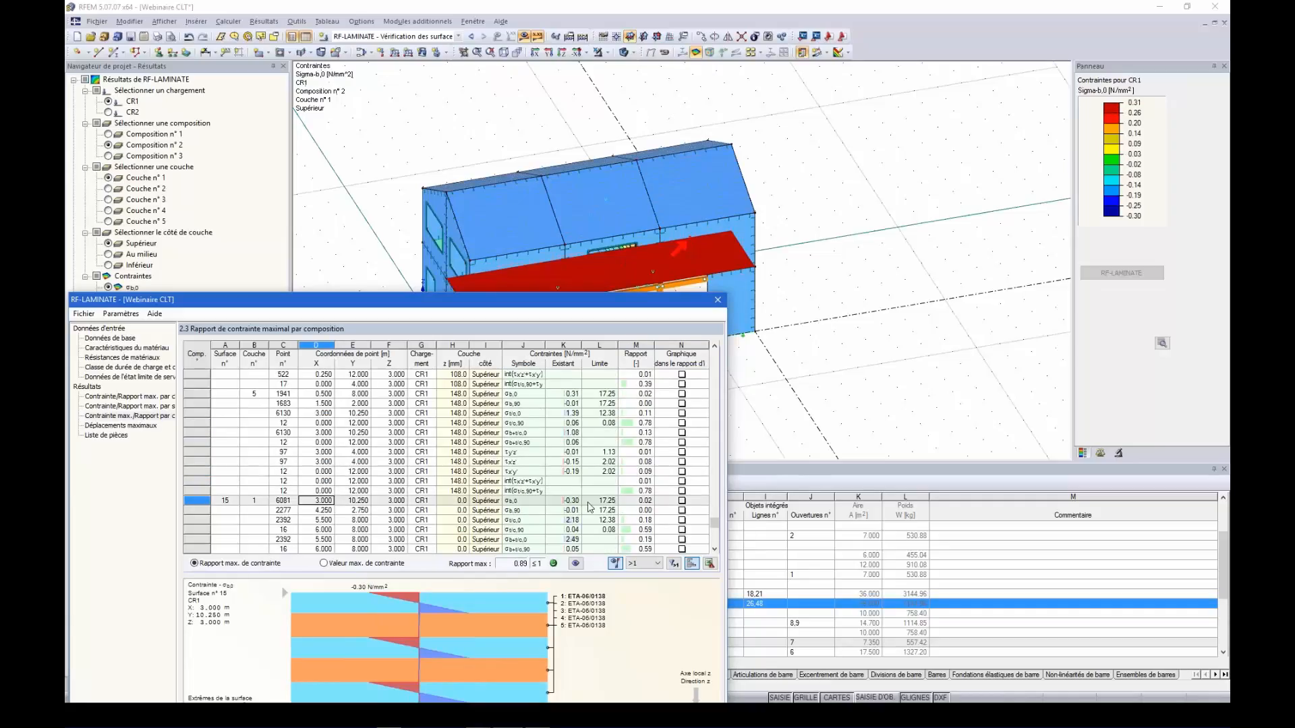
left_click(530, 512)
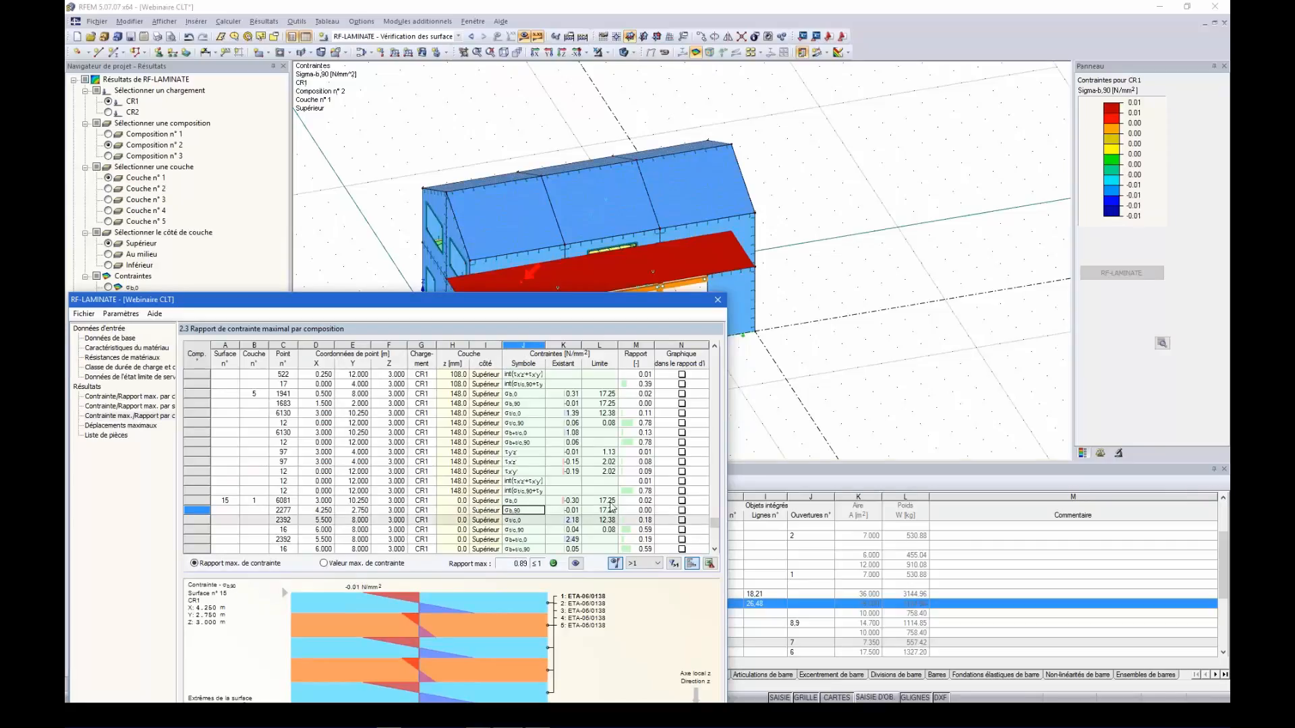
- Accept the recalculated results and close the RF-LAMINATE module to return to the building model
left_click_drag(527, 299, 533, 371)
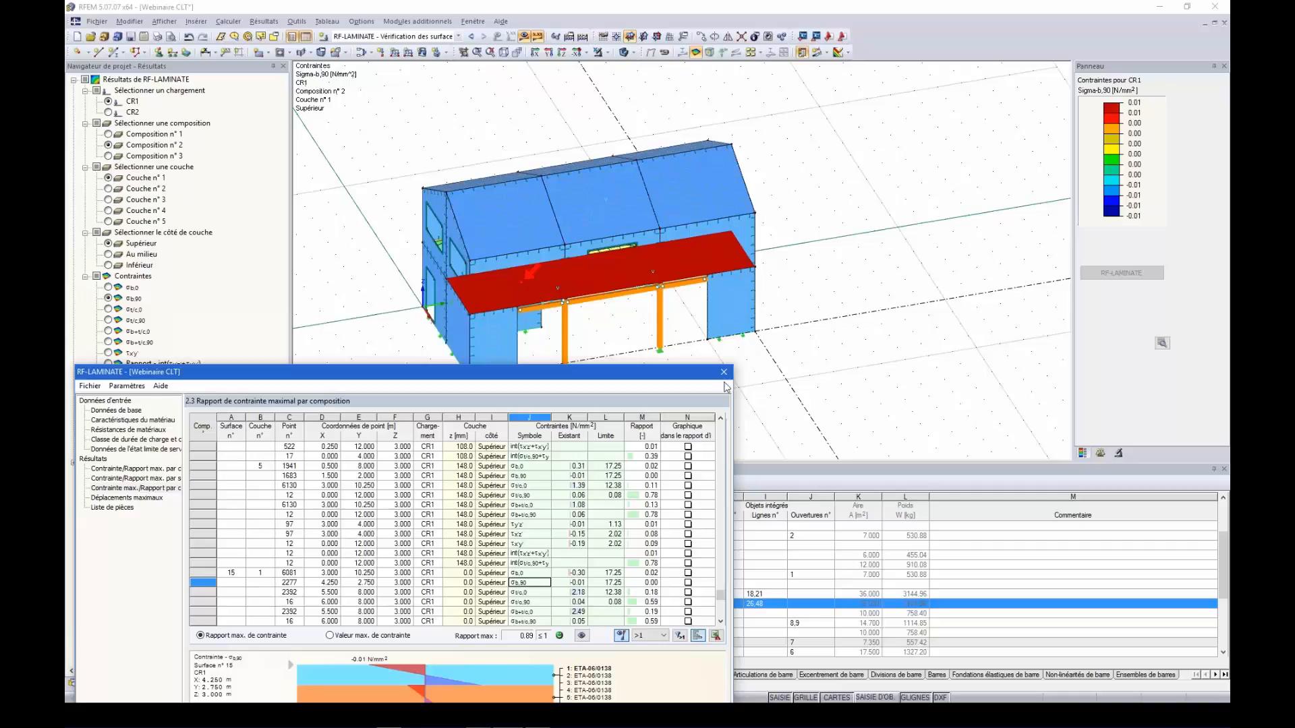
left_click_drag(586, 371, 584, 71)
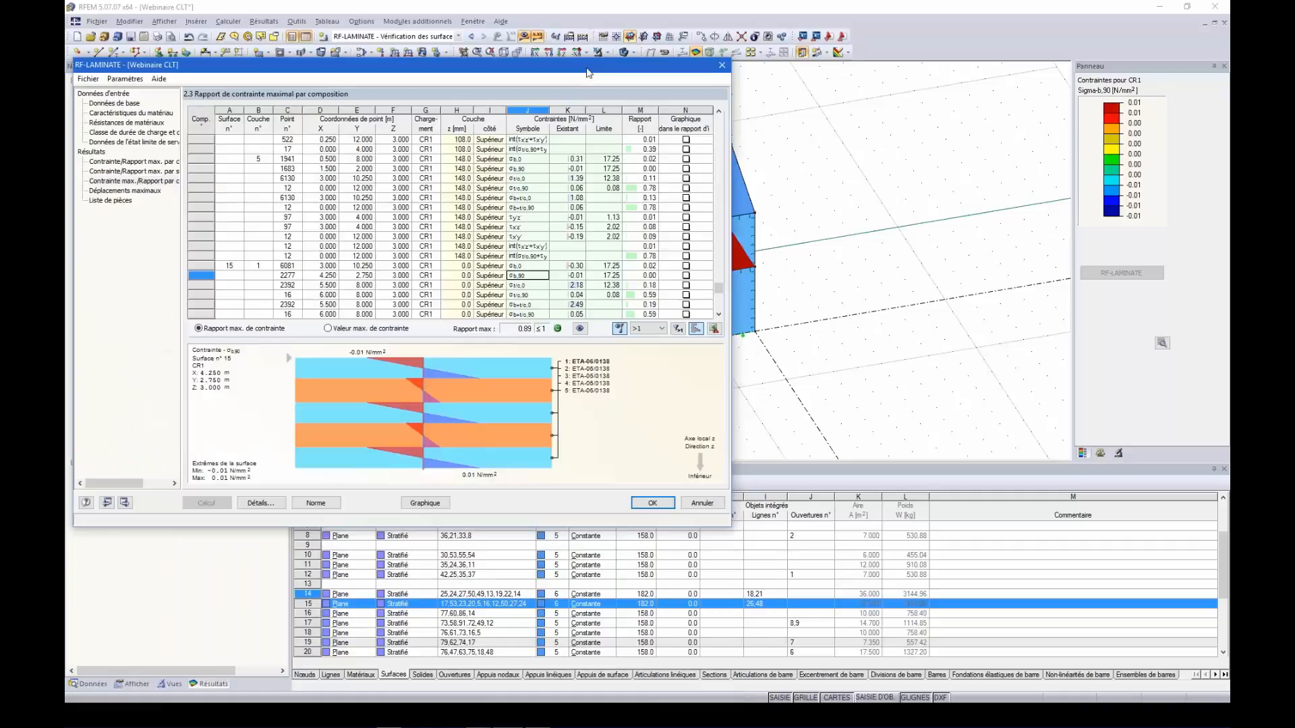
left_click(652, 504)
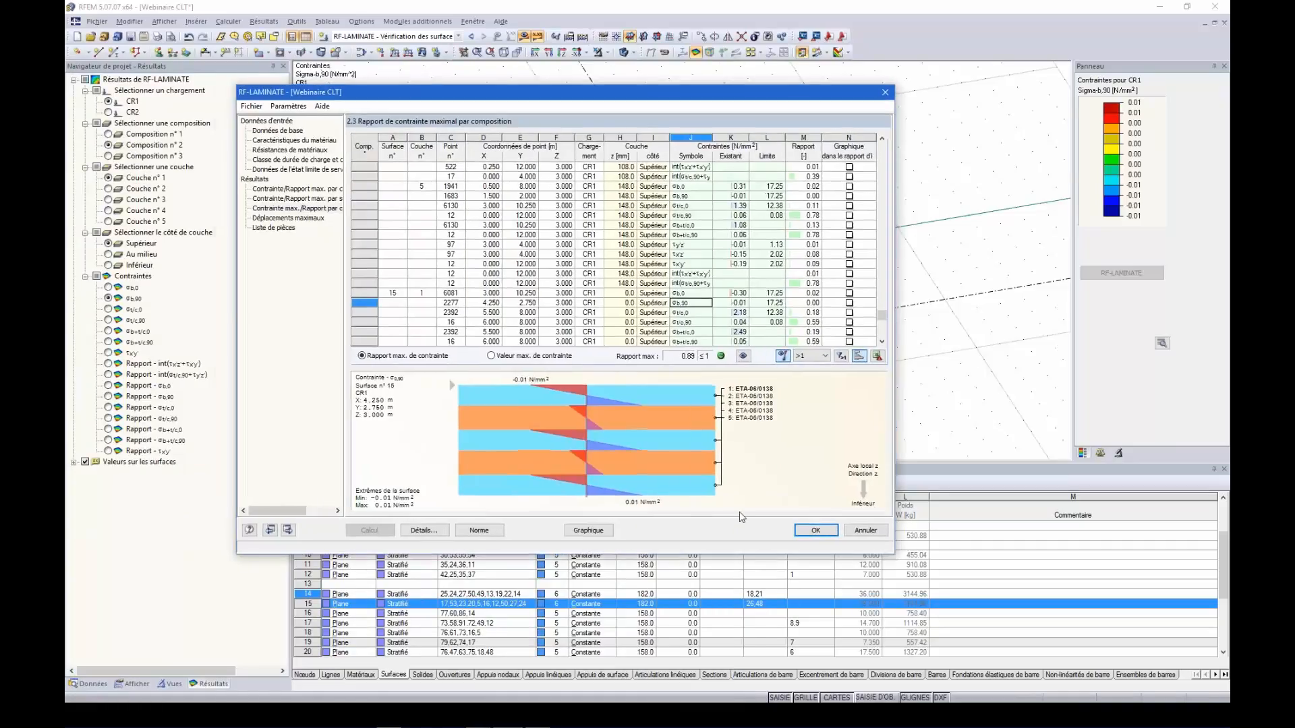
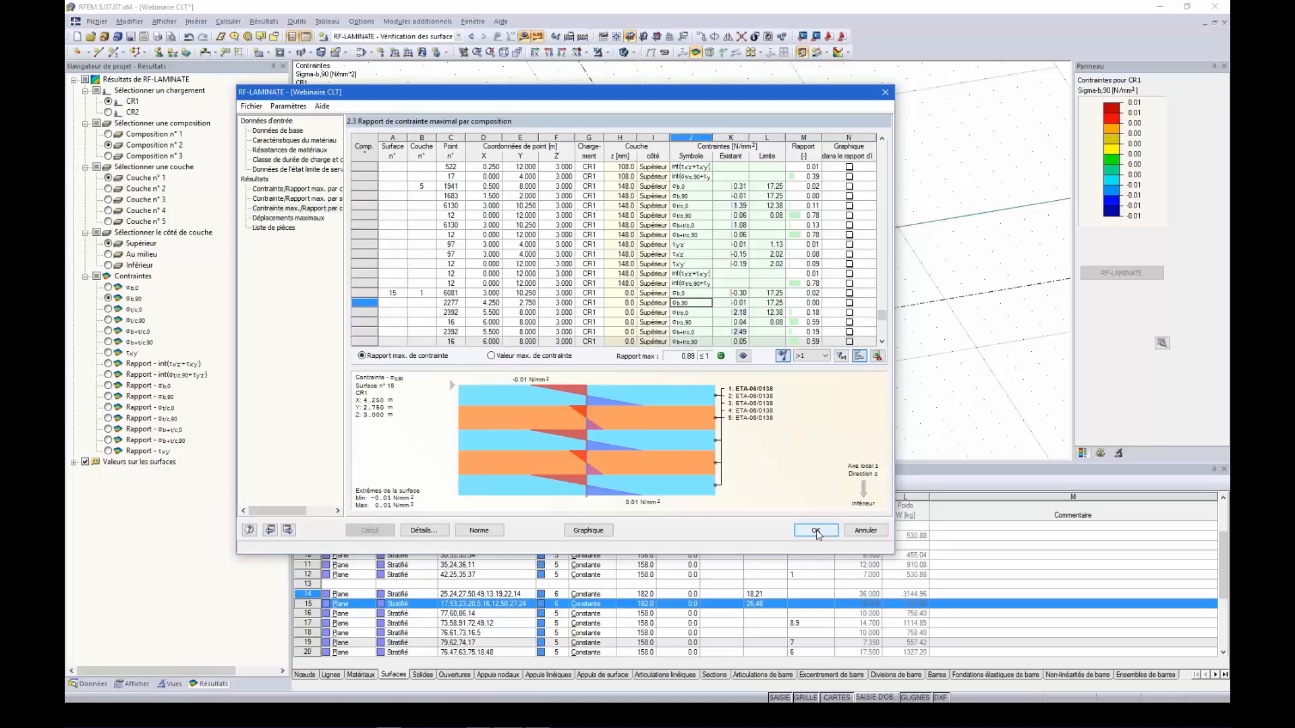
left_click(815, 531)
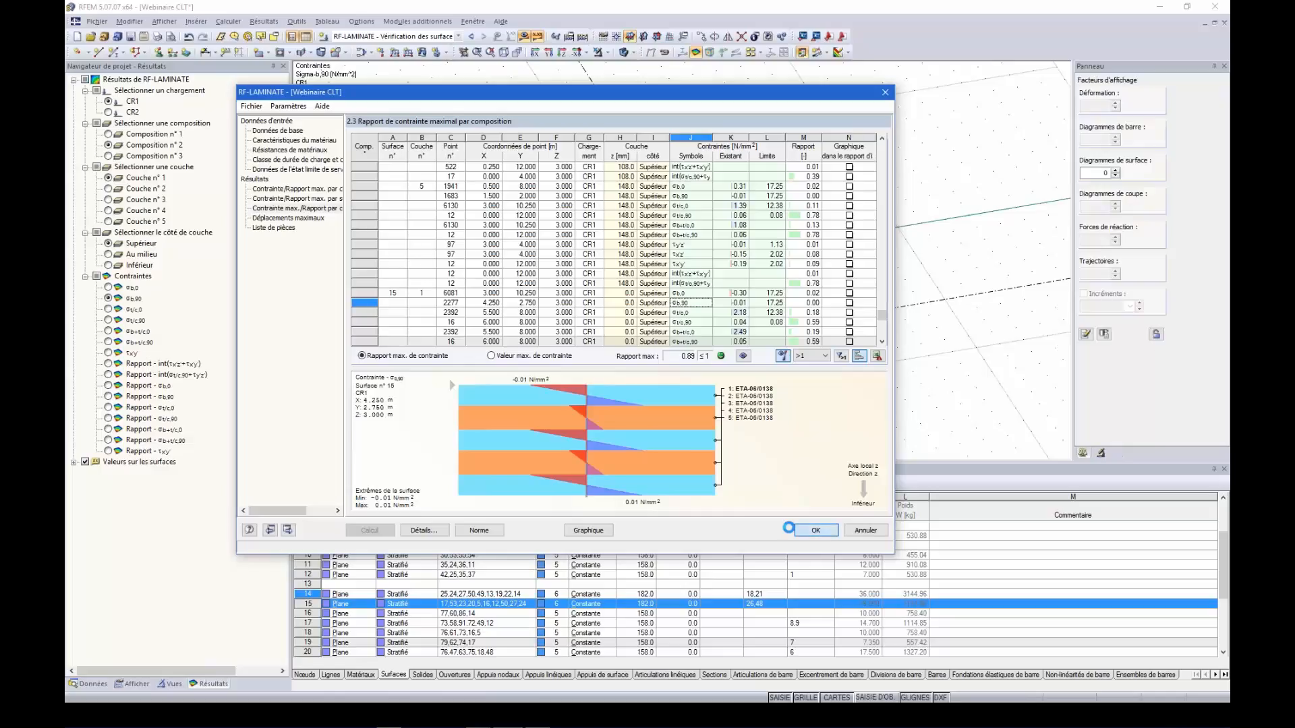
scroll(590, 320, "up", 3)
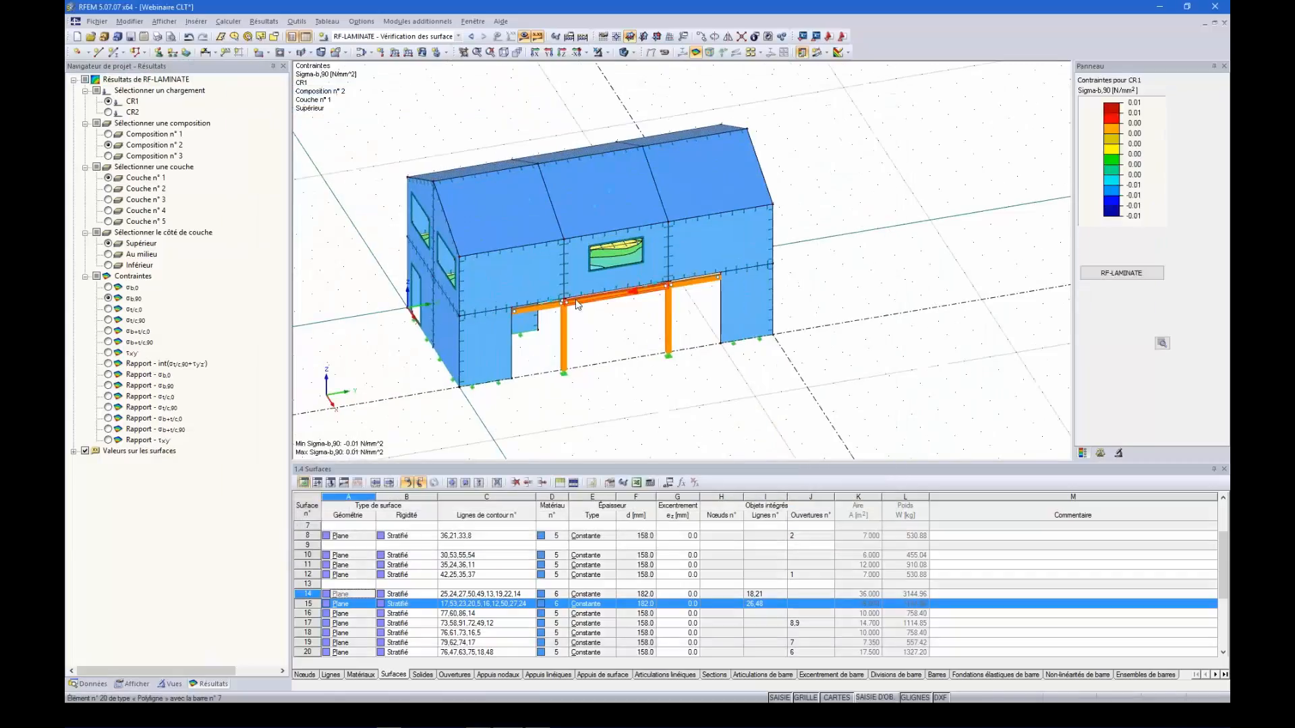
- Isolate floor surfaces 14 and 15 in the model by limiting the visibility to the selected objects
middle_click_drag(638, 390, 646, 233, "ctrl")
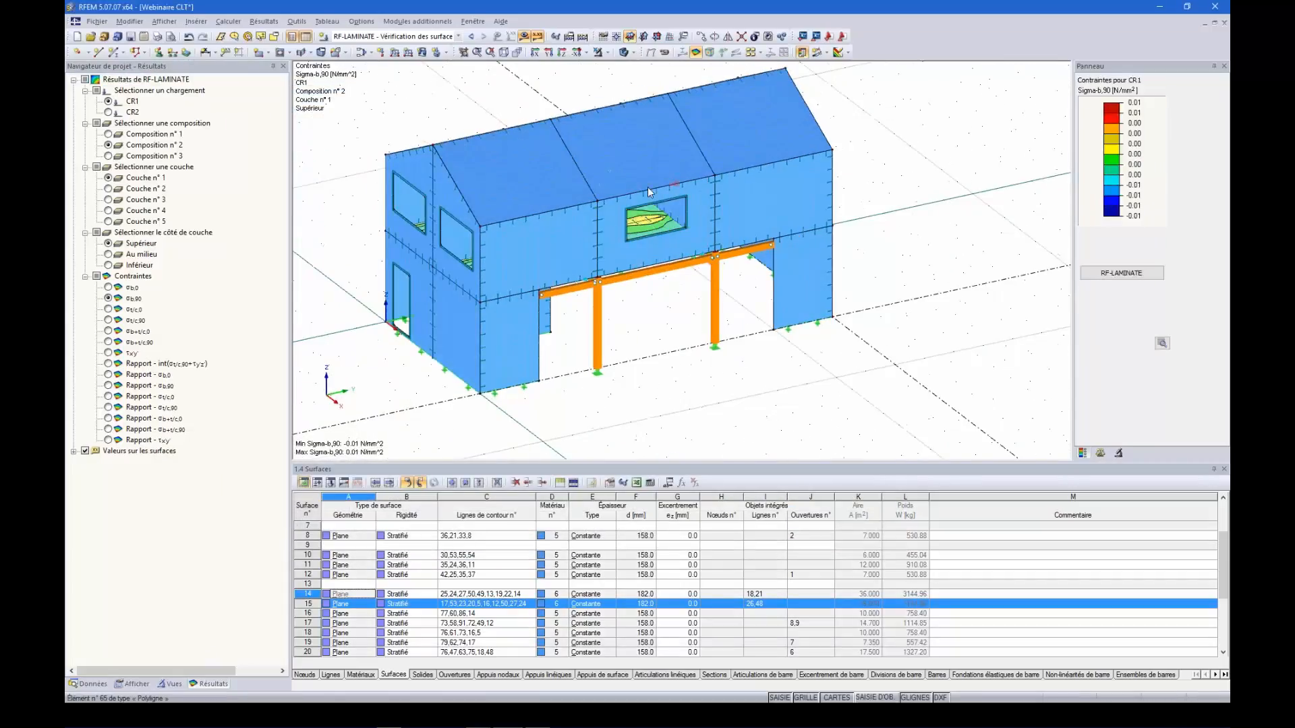
left_click(646, 233)
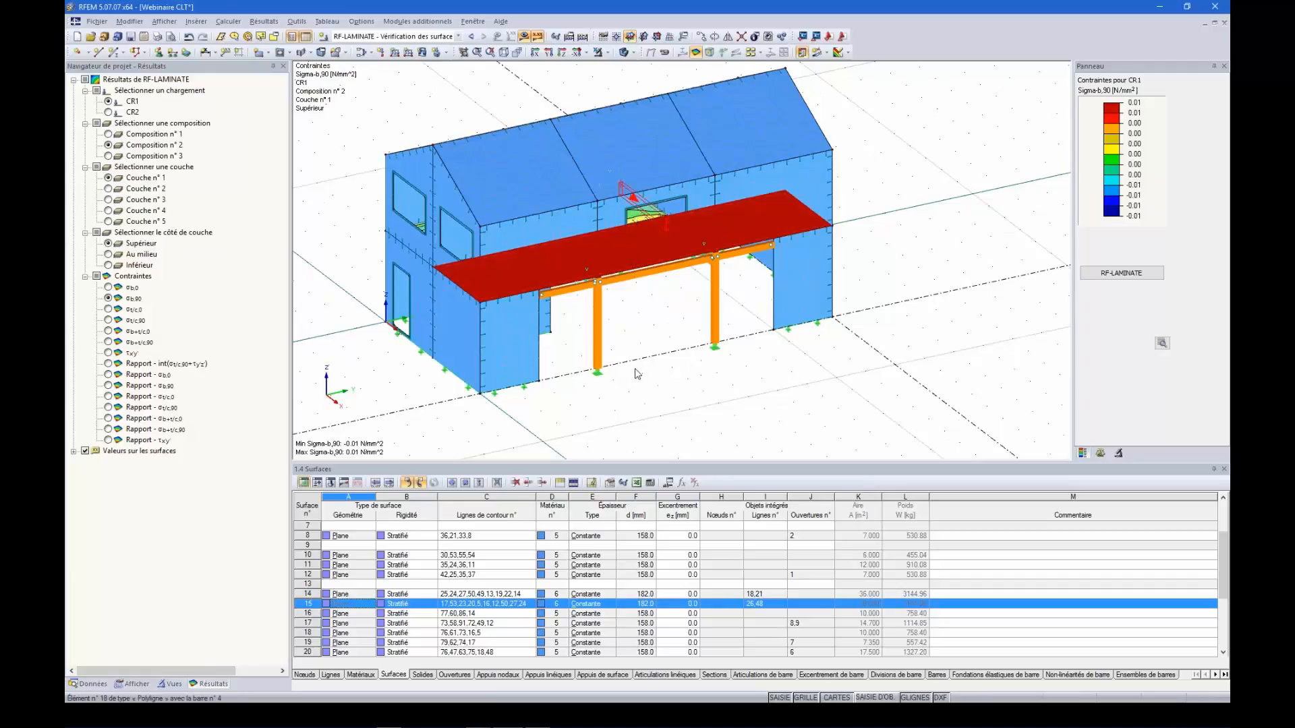
middle_click_drag(659, 382, 611, 225, "ctrl")
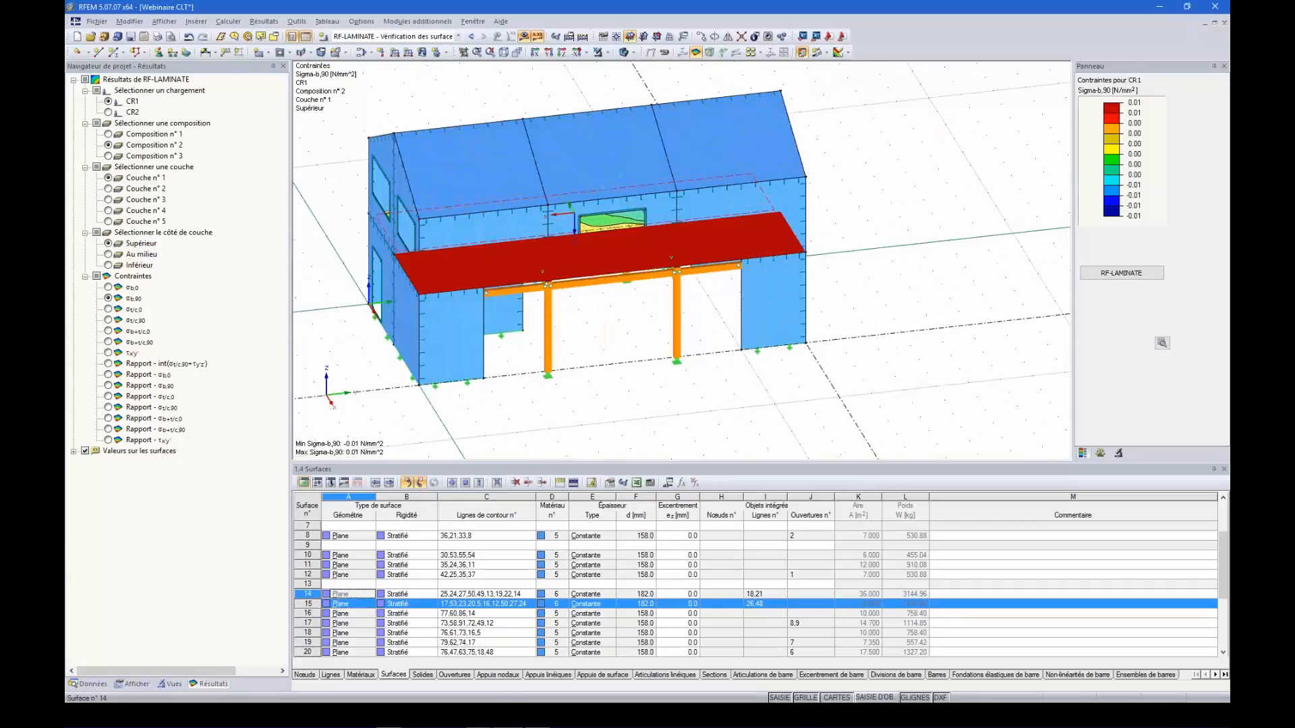
left_click(604, 52)
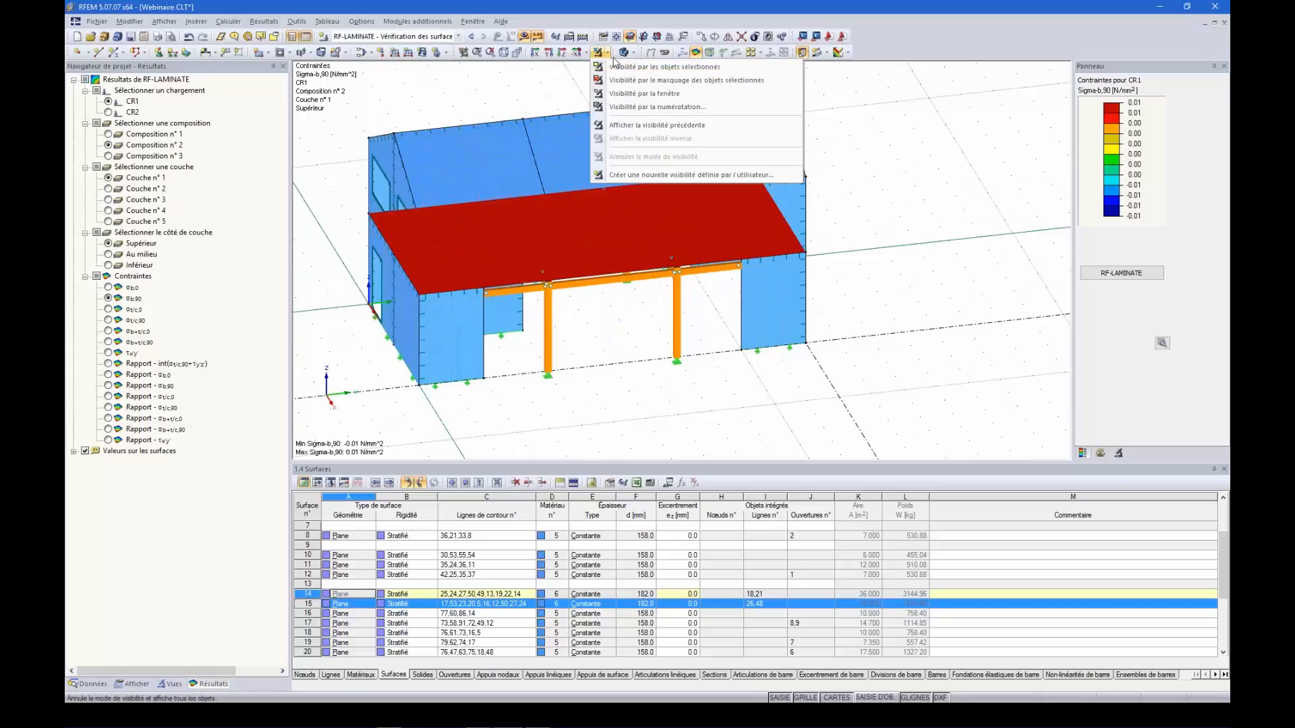
left_click(619, 68)
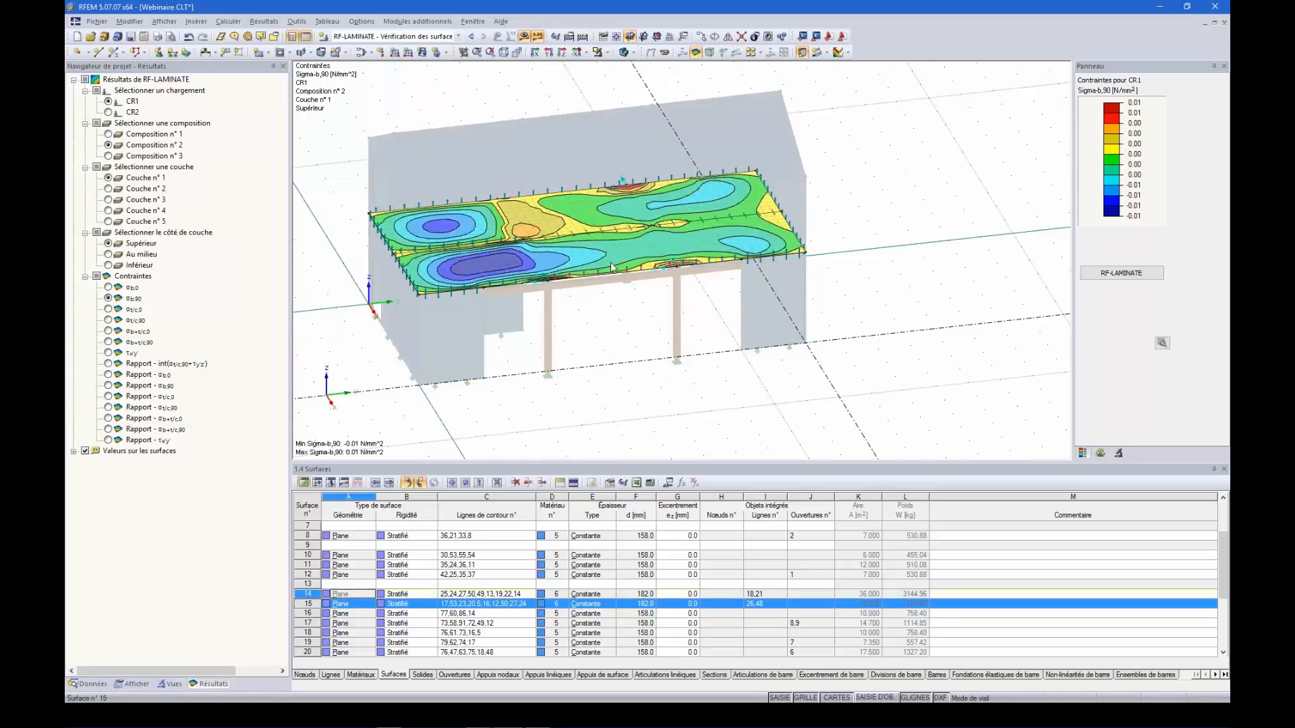
middle_click_drag(626, 358, 672, 305, "ctrl")
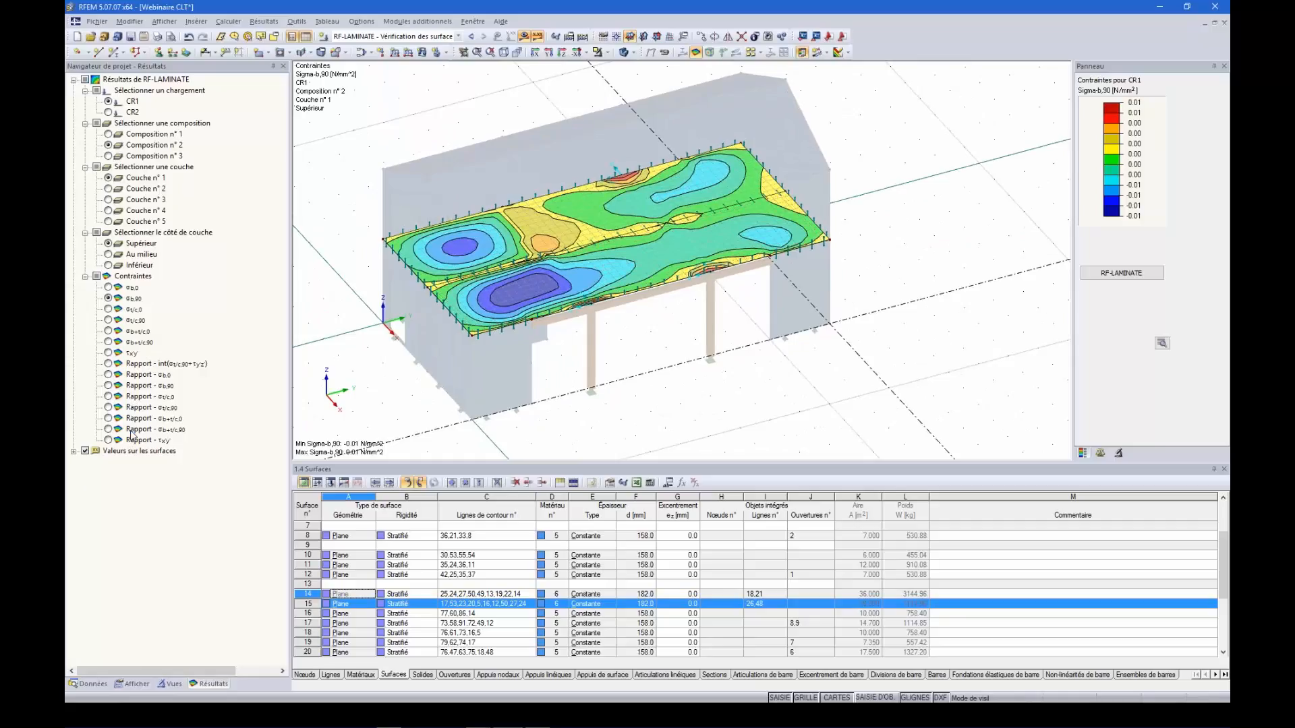
- Display the σb,90 and σt/c,0 stress ratios on the isolated floor surfaces for CR1, composition 2, layer 1
left_click(135, 430)
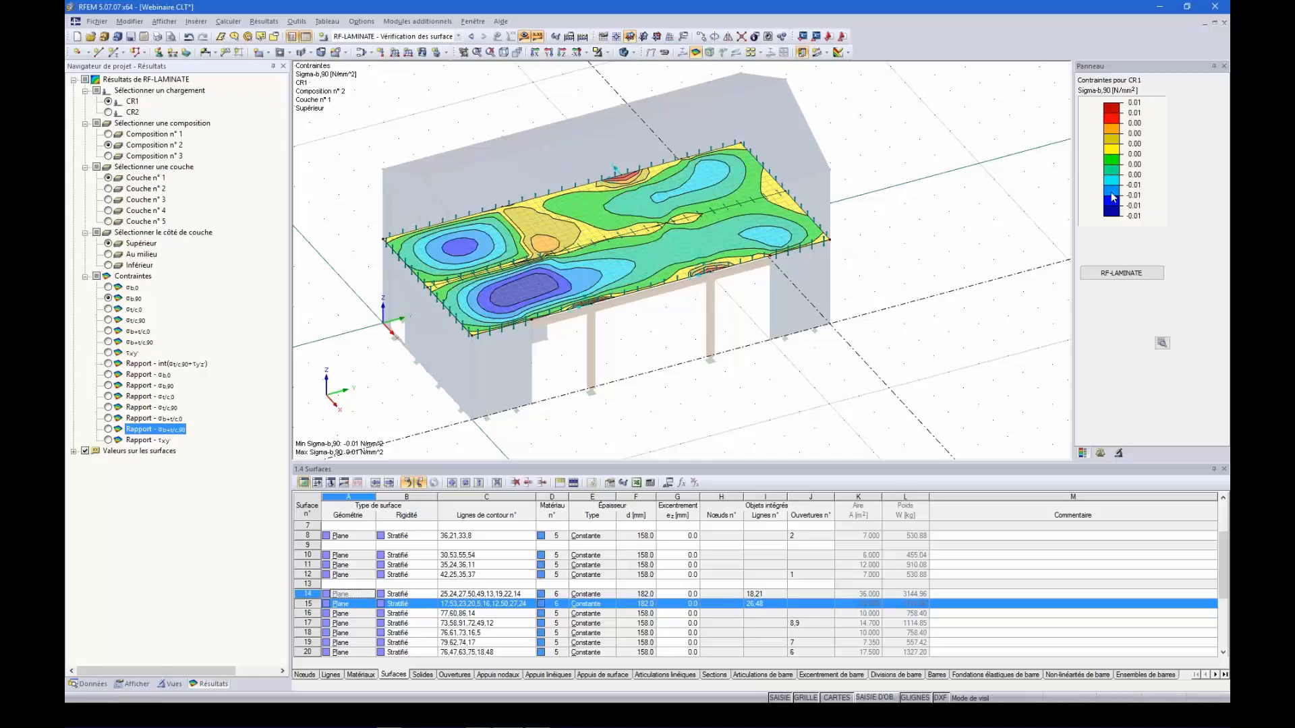
left_click(108, 386)
left_click(107, 396)
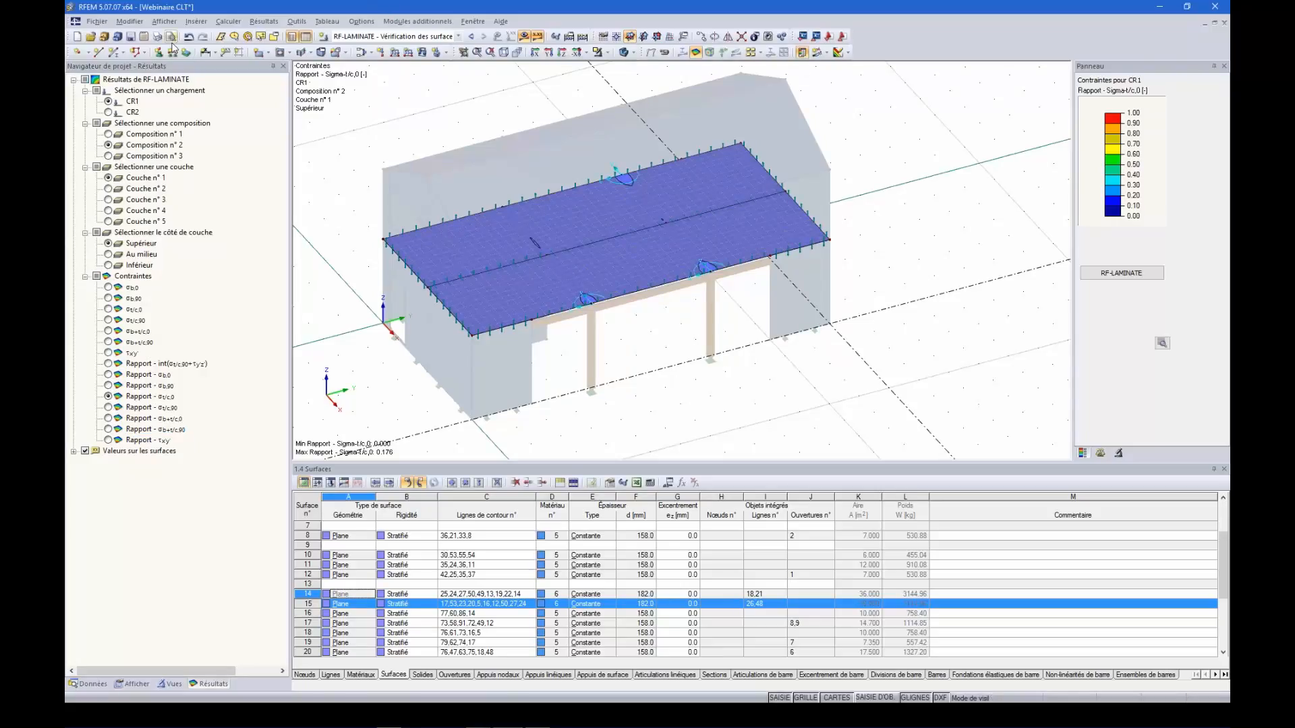
- Cancel the visibility mode to show the whole building model again
left_click(608, 54)
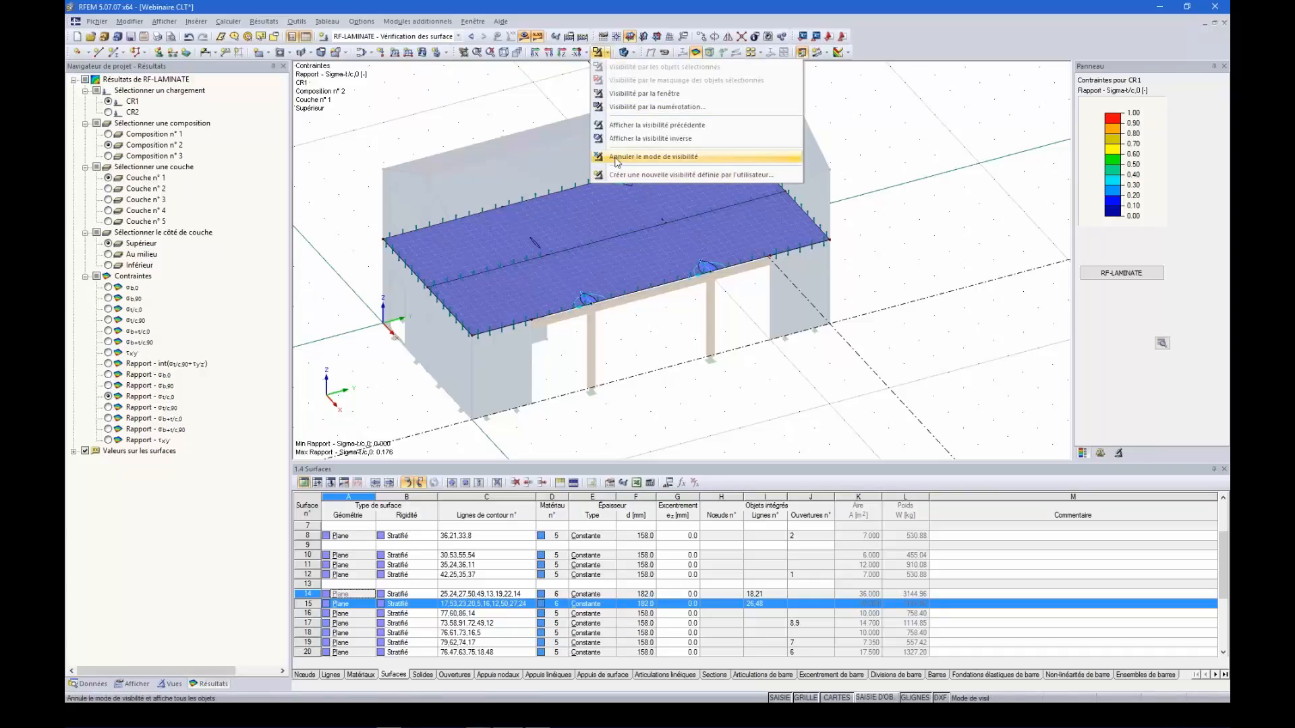
left_click(617, 157)
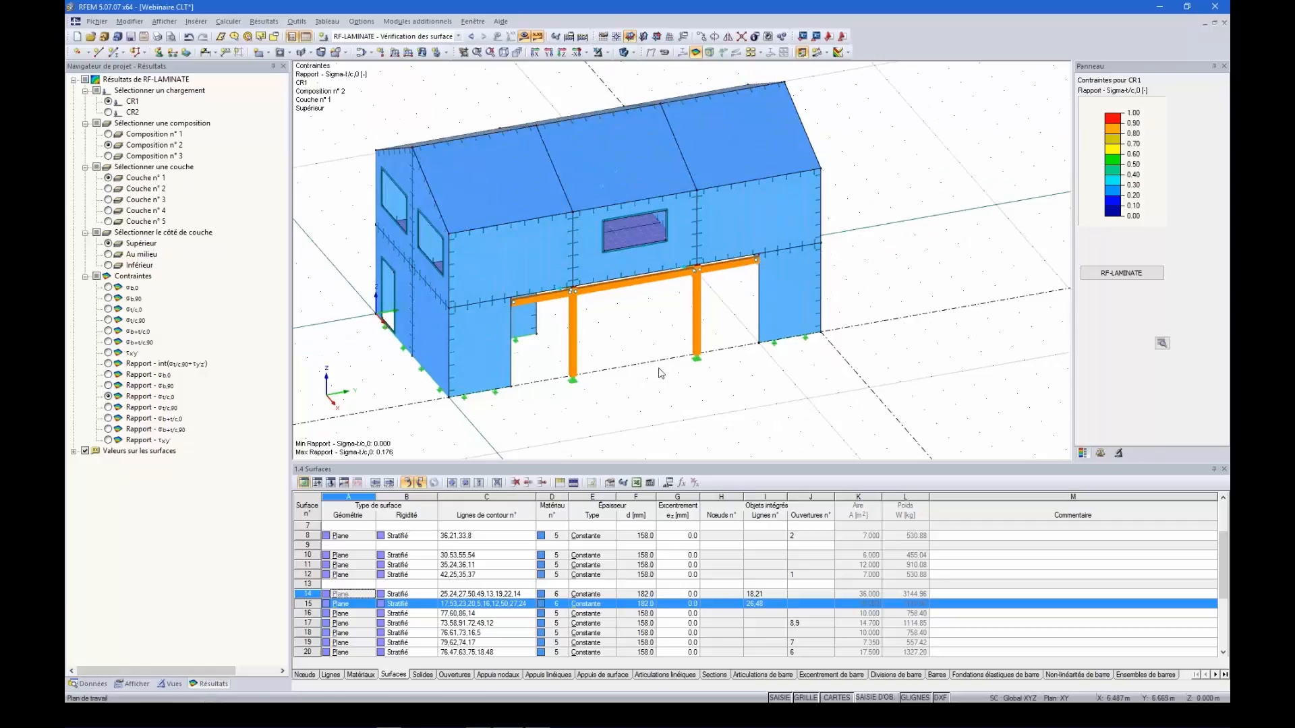
middle_click_drag(660, 373, 609, 354, "ctrl")
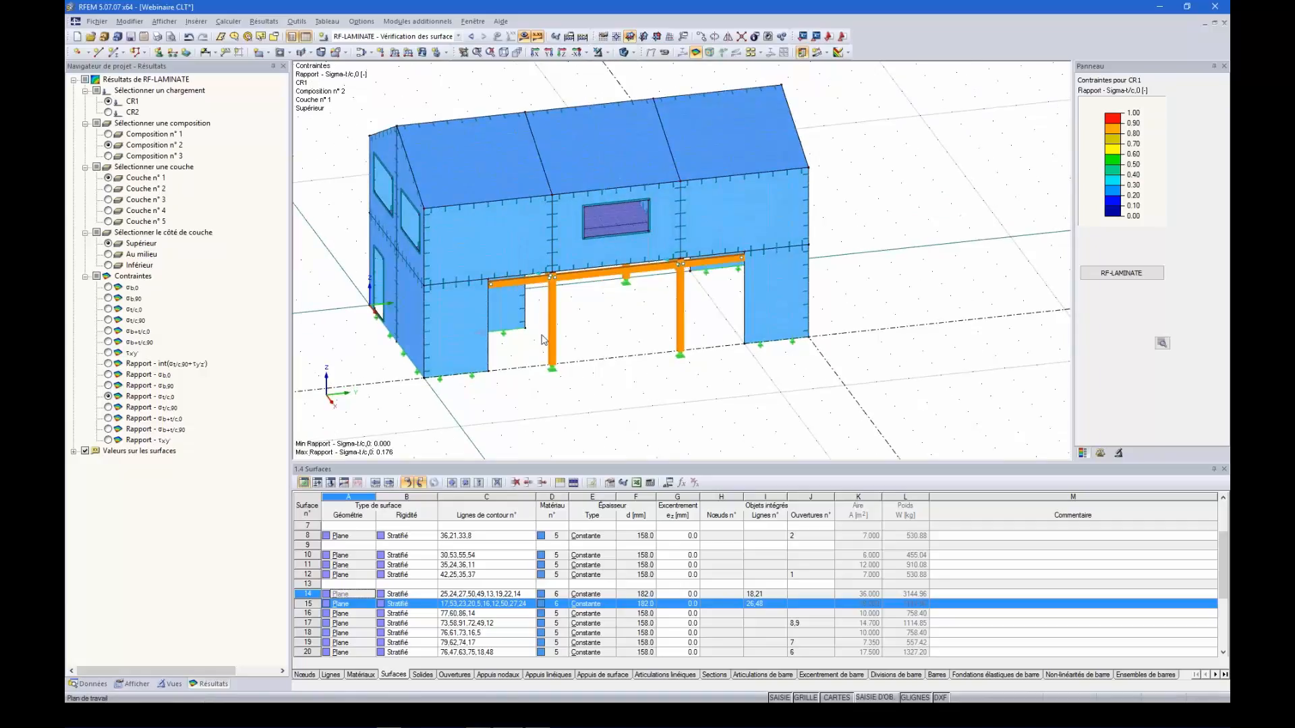
scroll(542, 336, "down", 2)
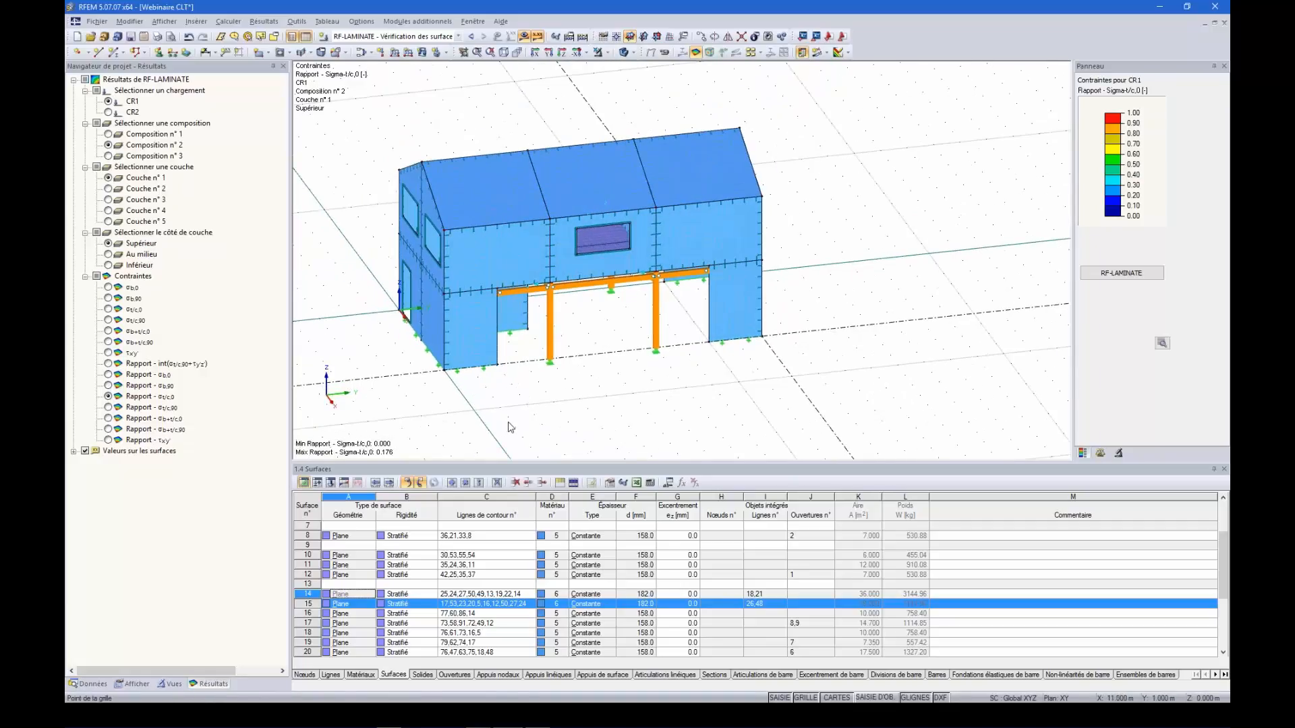
- Look through the load case and nodal load tables and review the results summary of the load combinations in an enlarged table
left_click(317, 482)
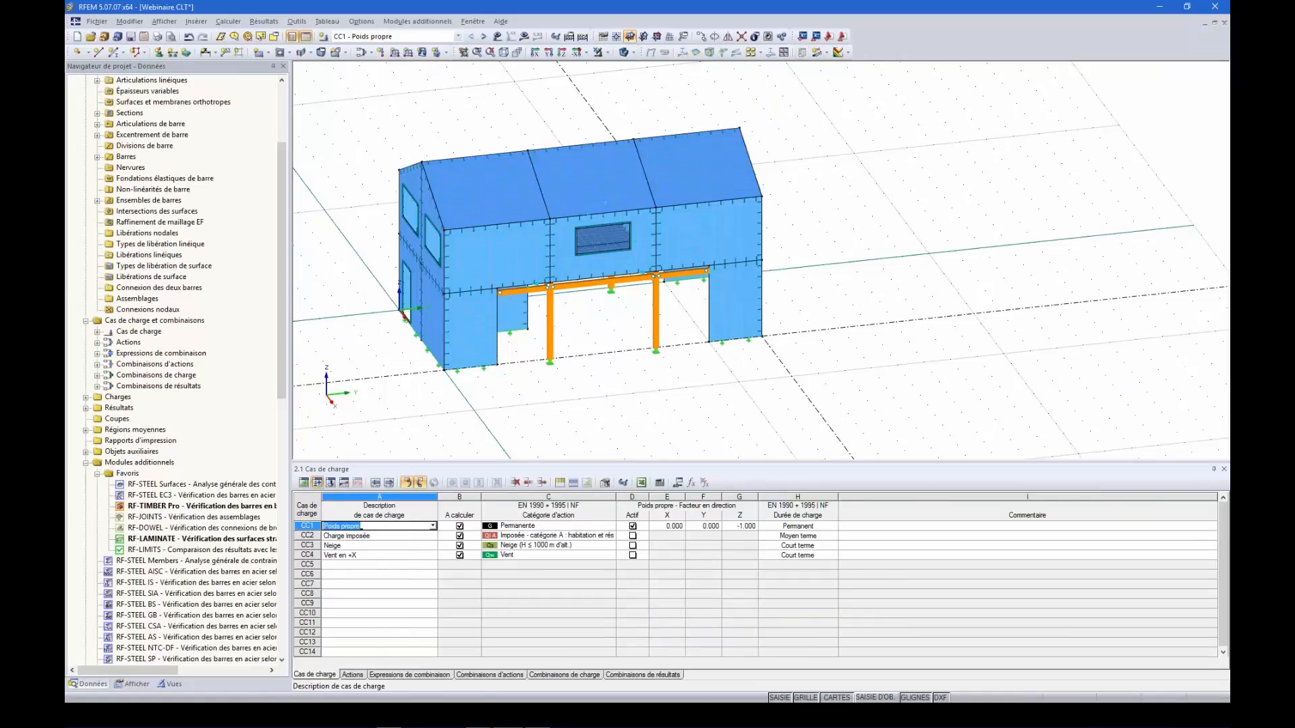
left_click(331, 482)
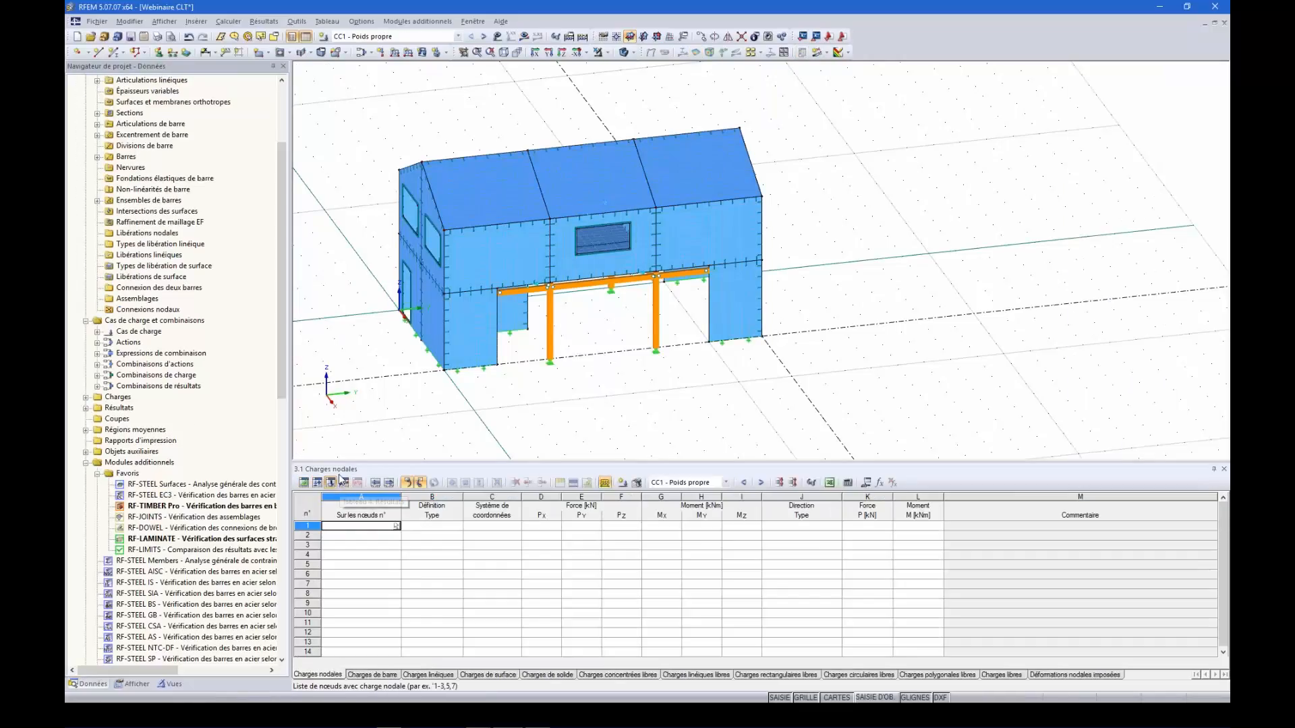
left_click(344, 482)
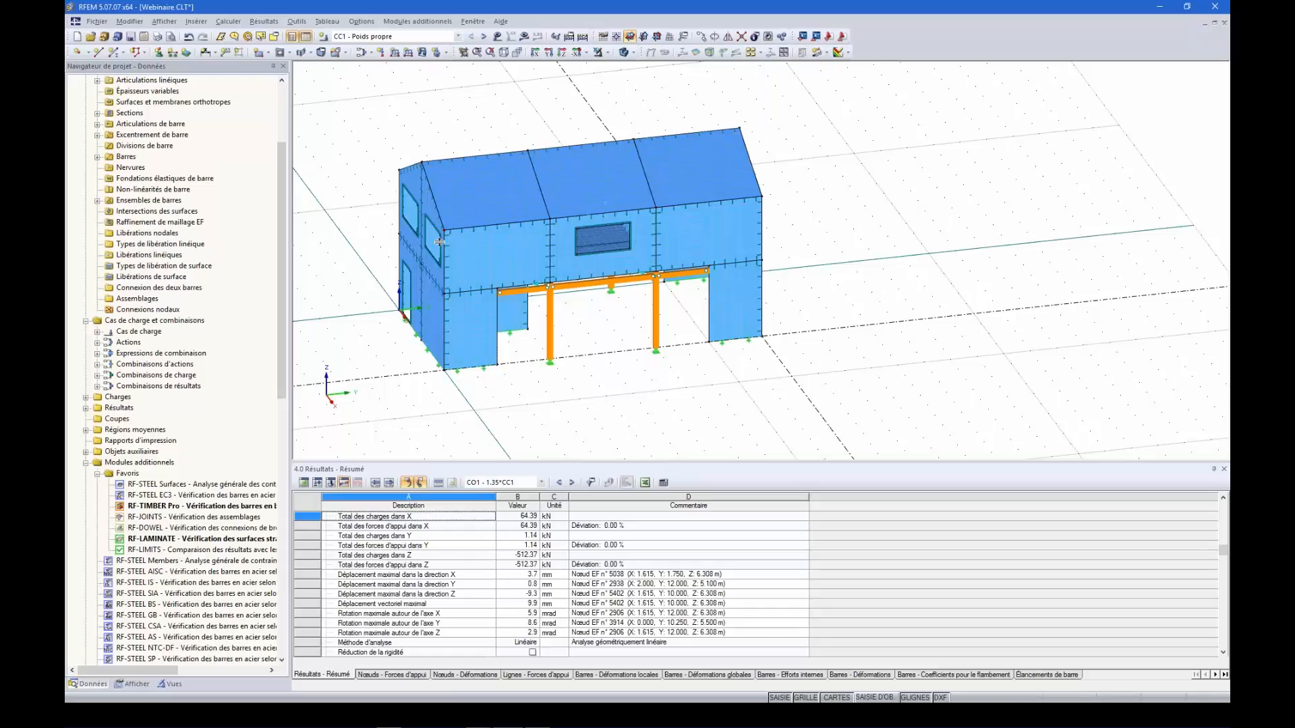
left_click_drag(439, 241, 439, 240)
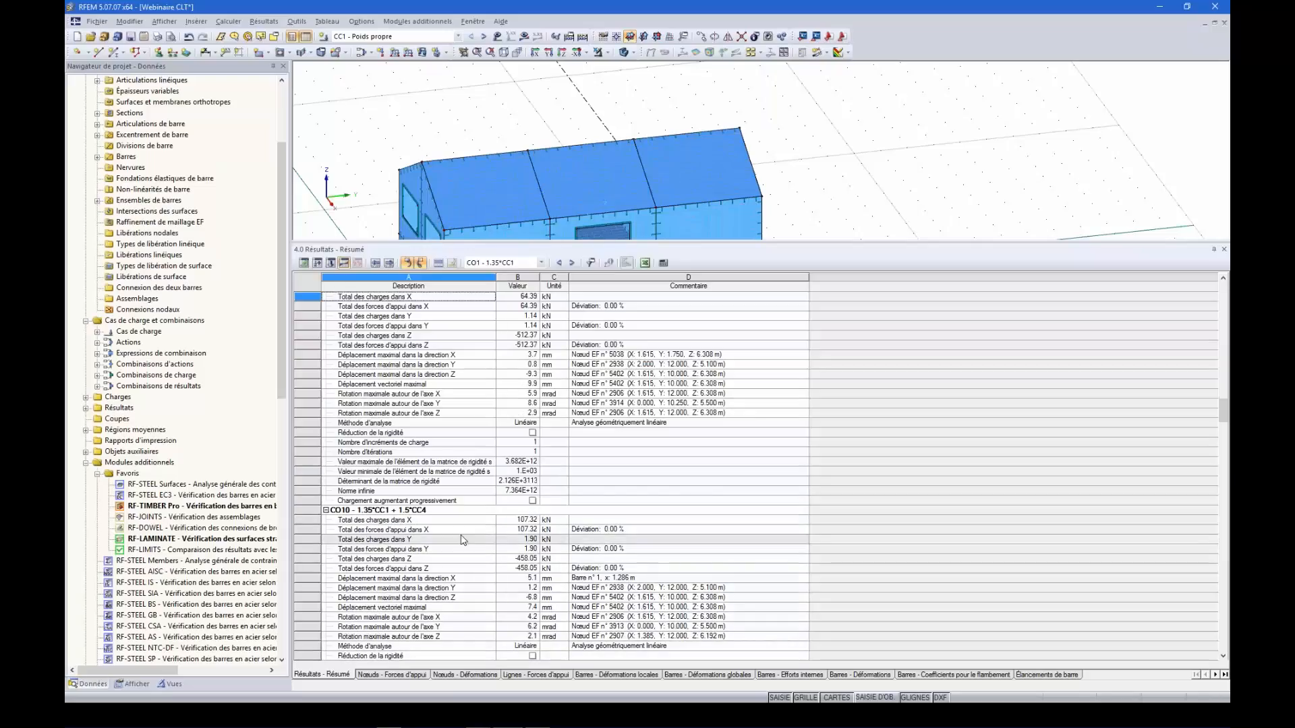
scroll(463, 540, "down", 2)
scroll(450, 605, "up", 4)
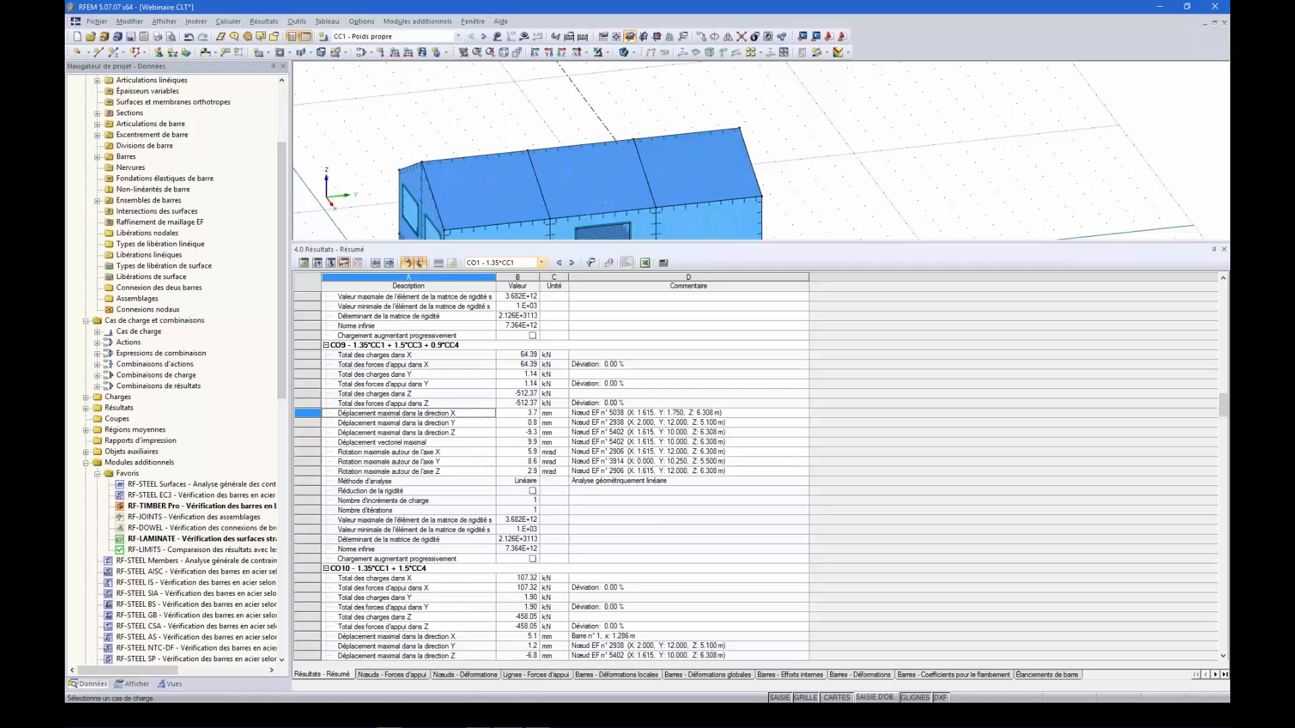
left_click_drag(523, 538, 523, 537)
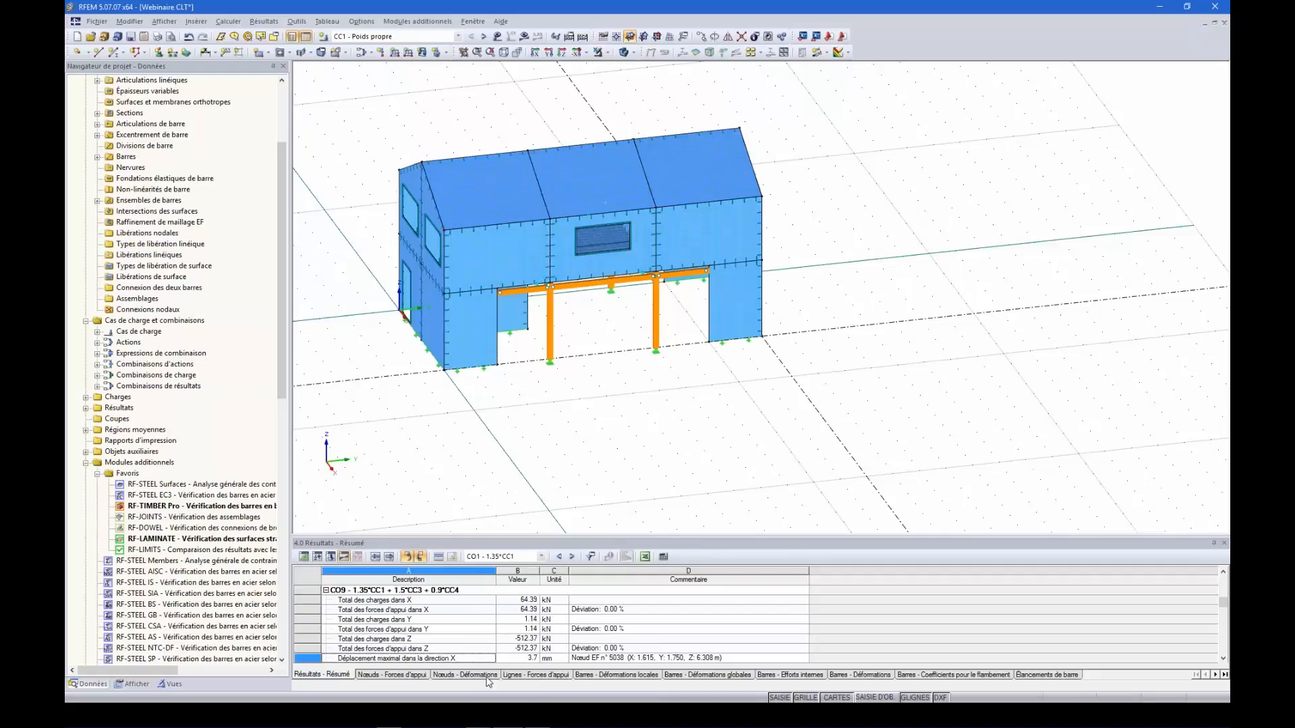
- Open the nodal support forces table and display the results of combination CO4 (1.35*CC1 + 1.5*CC2 + 0.75*CC3 + 0.9*CC4) on the model
left_click(408, 675)
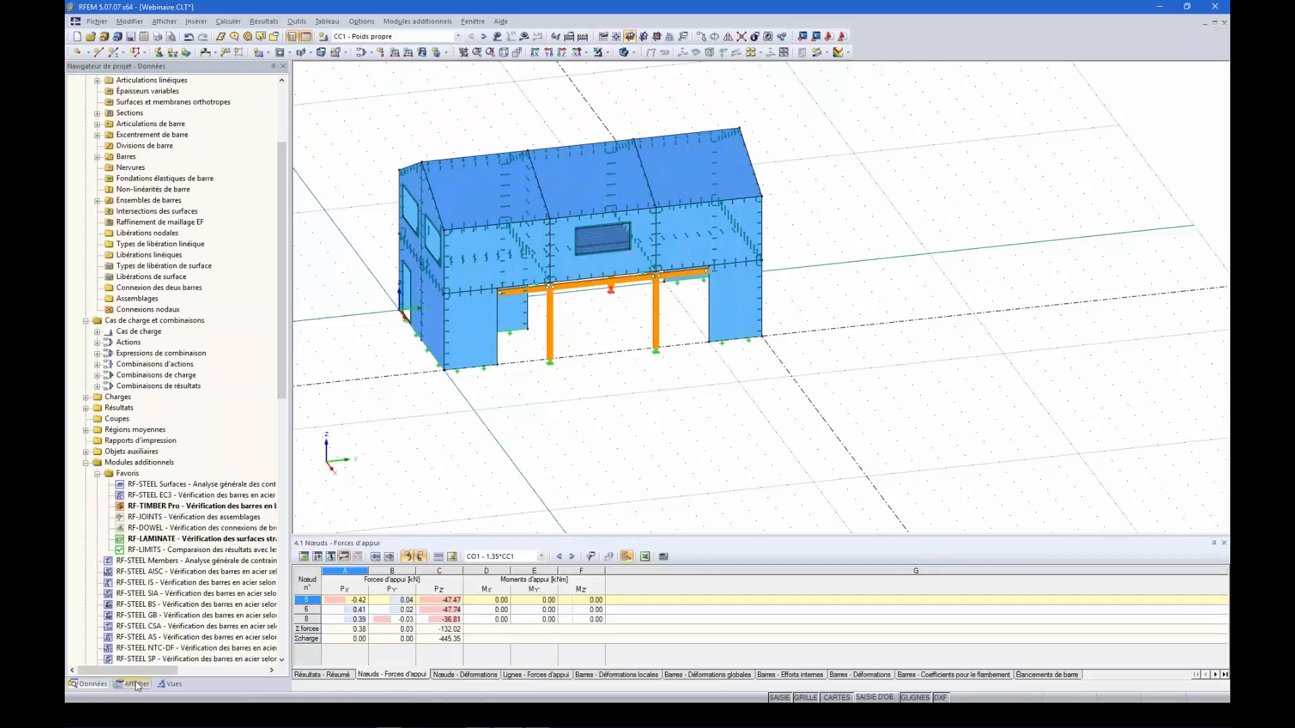
left_click(530, 36)
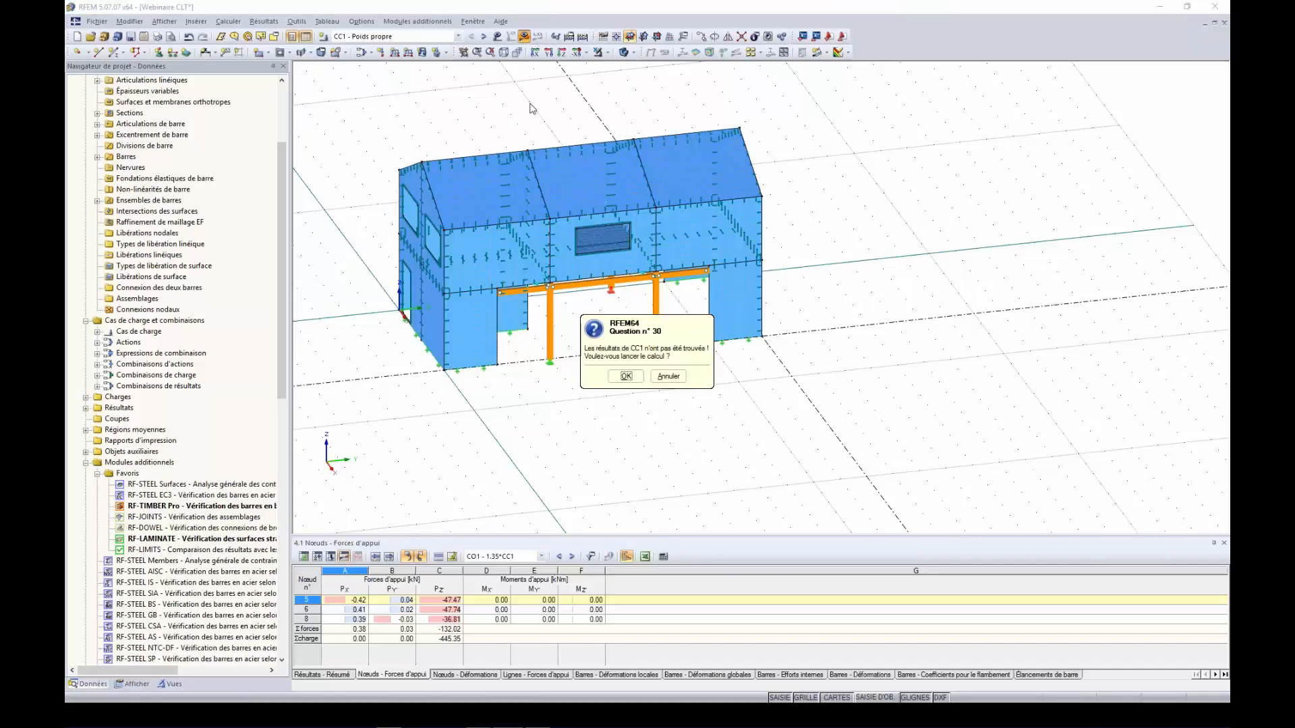
left_click(669, 376)
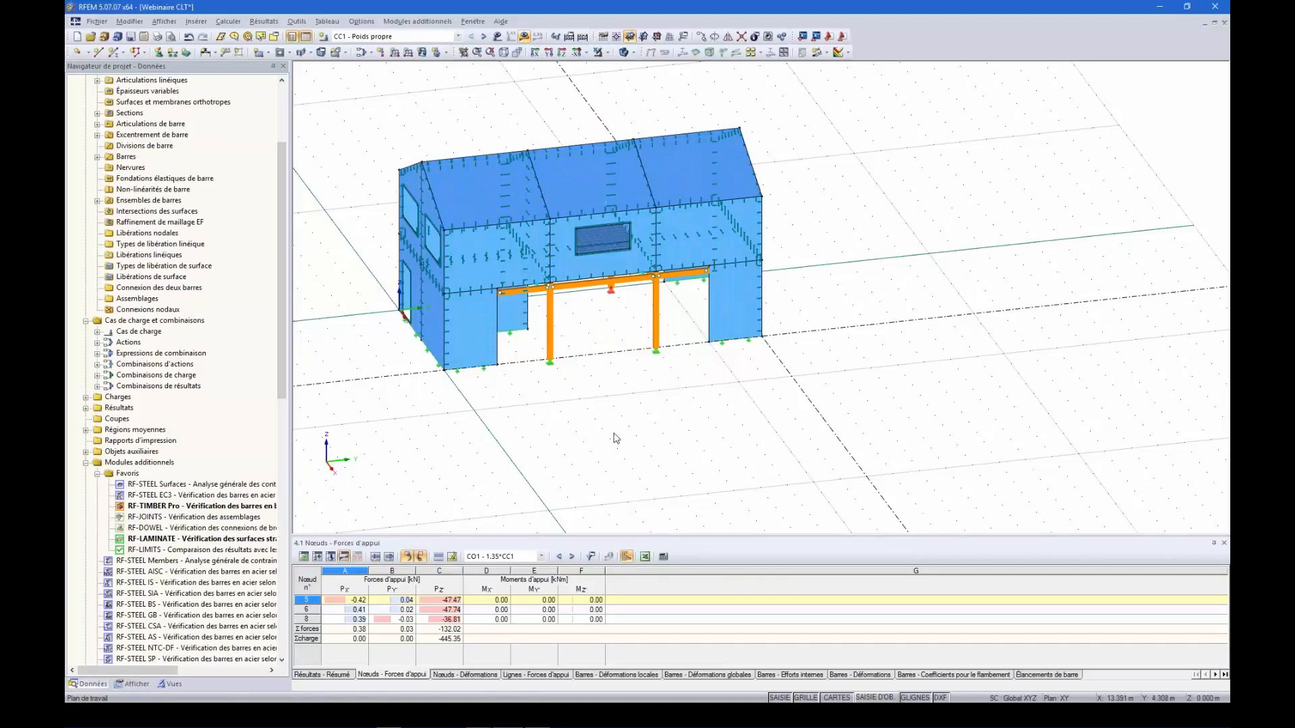
left_click(458, 36)
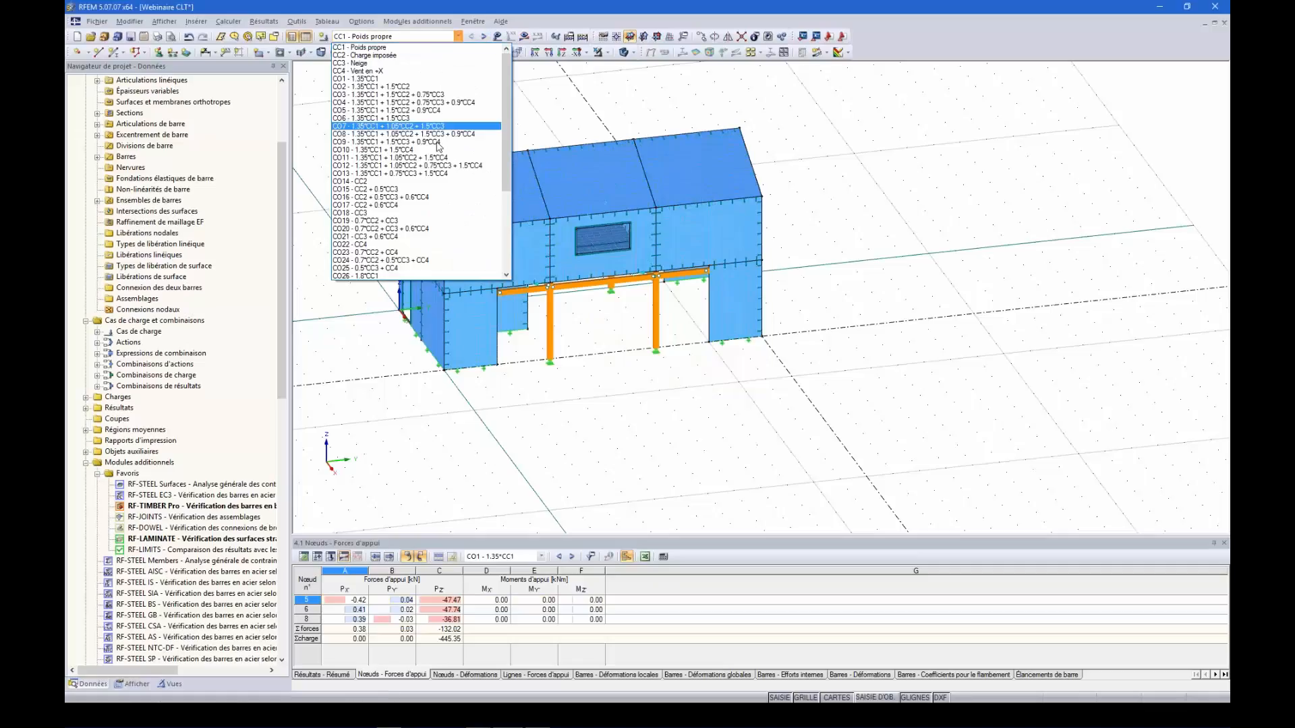
left_click(411, 103)
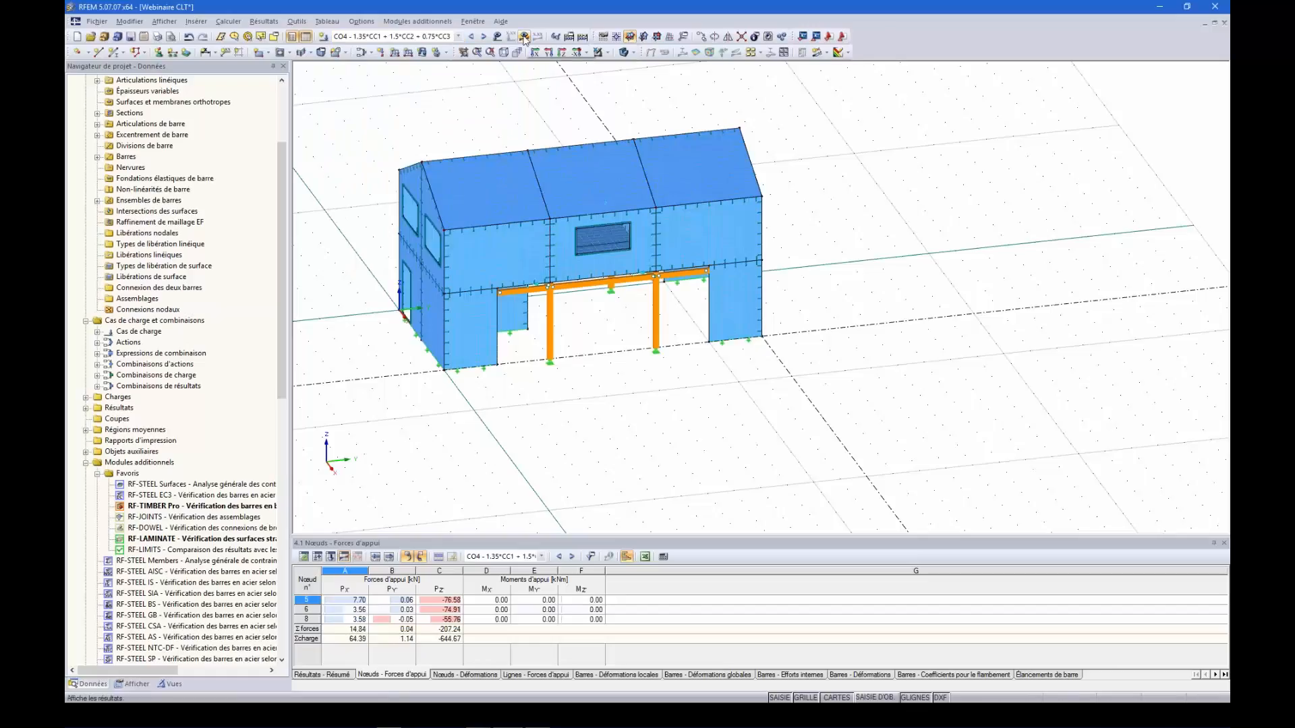
left_click(524, 37)
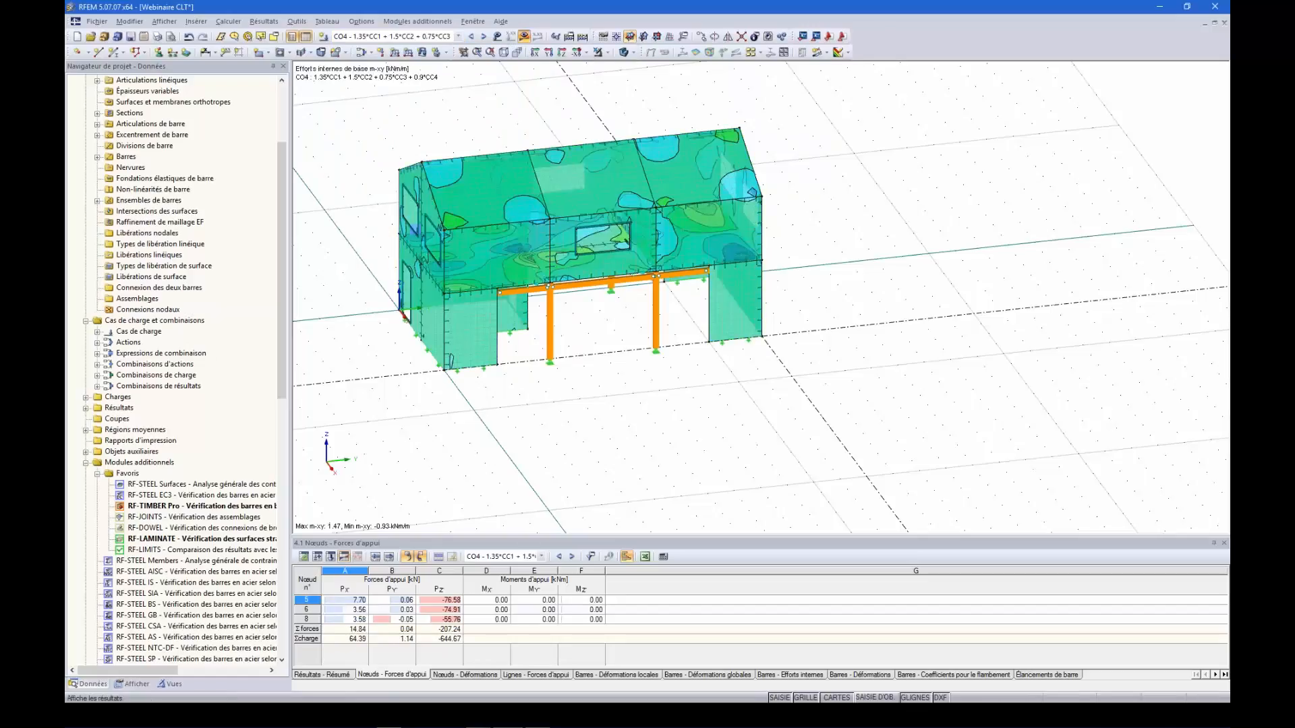
- Turn on the display of the nodal and line support reactions on the building for CO4
scroll(523, 337, "up", 2)
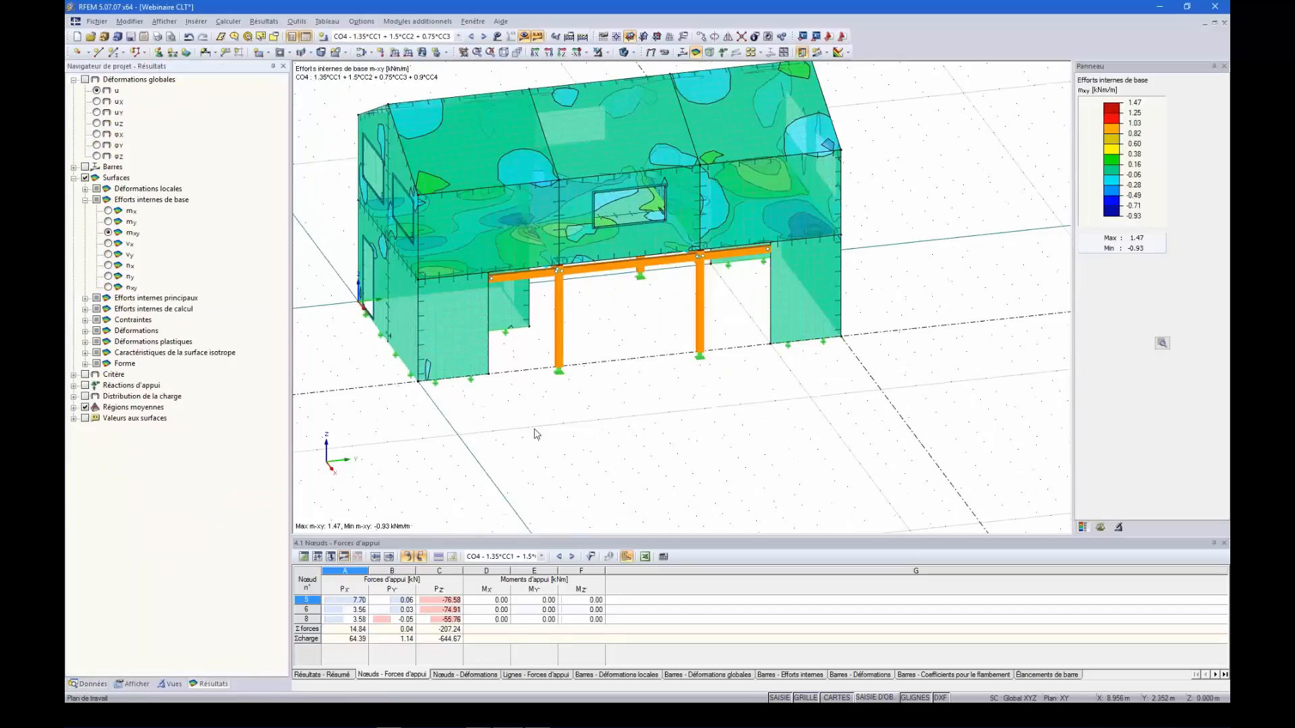
middle_click_drag(535, 430, 587, 389, "ctrl")
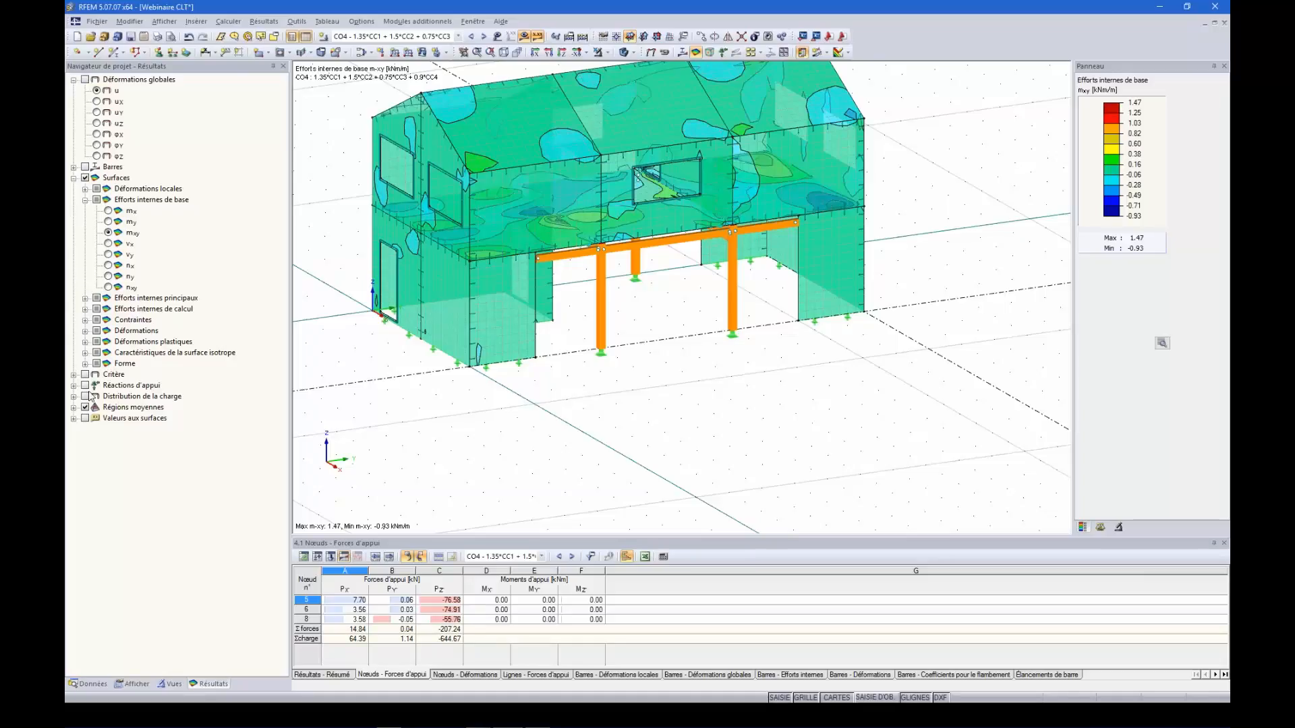
left_click(75, 387)
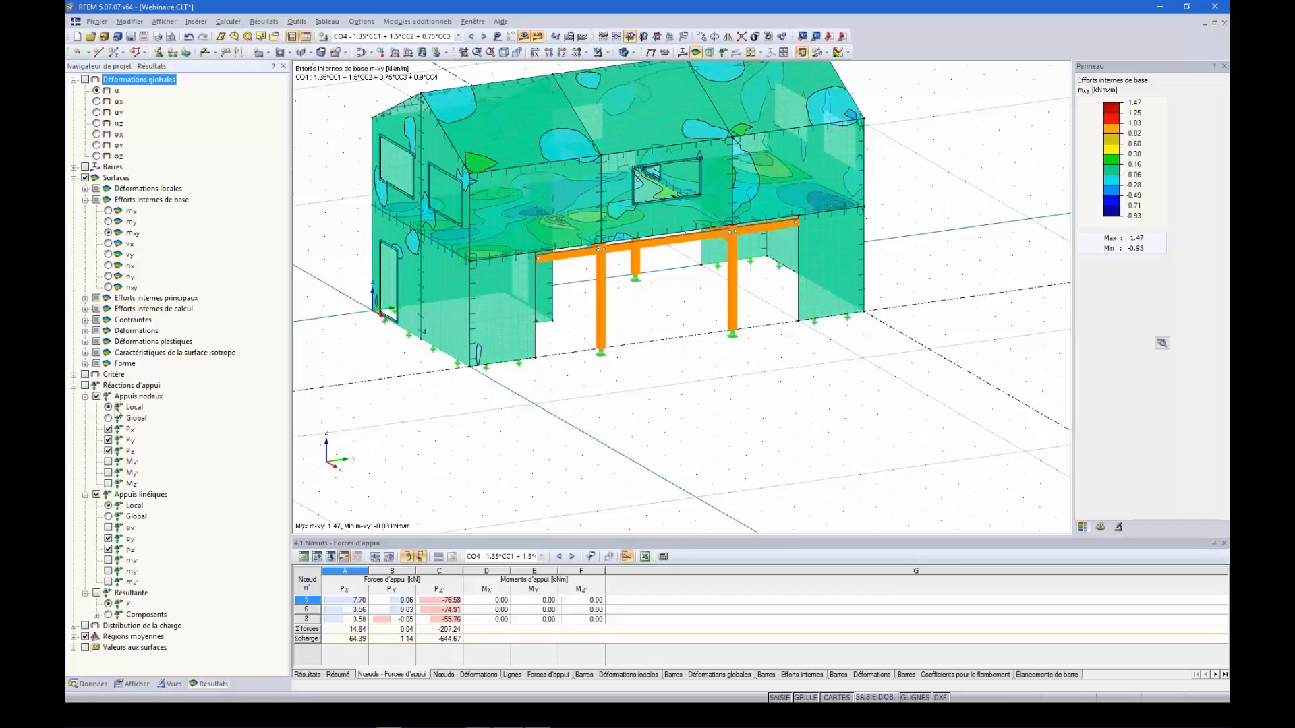
left_click(85, 386)
middle_click_drag(688, 442, 611, 448)
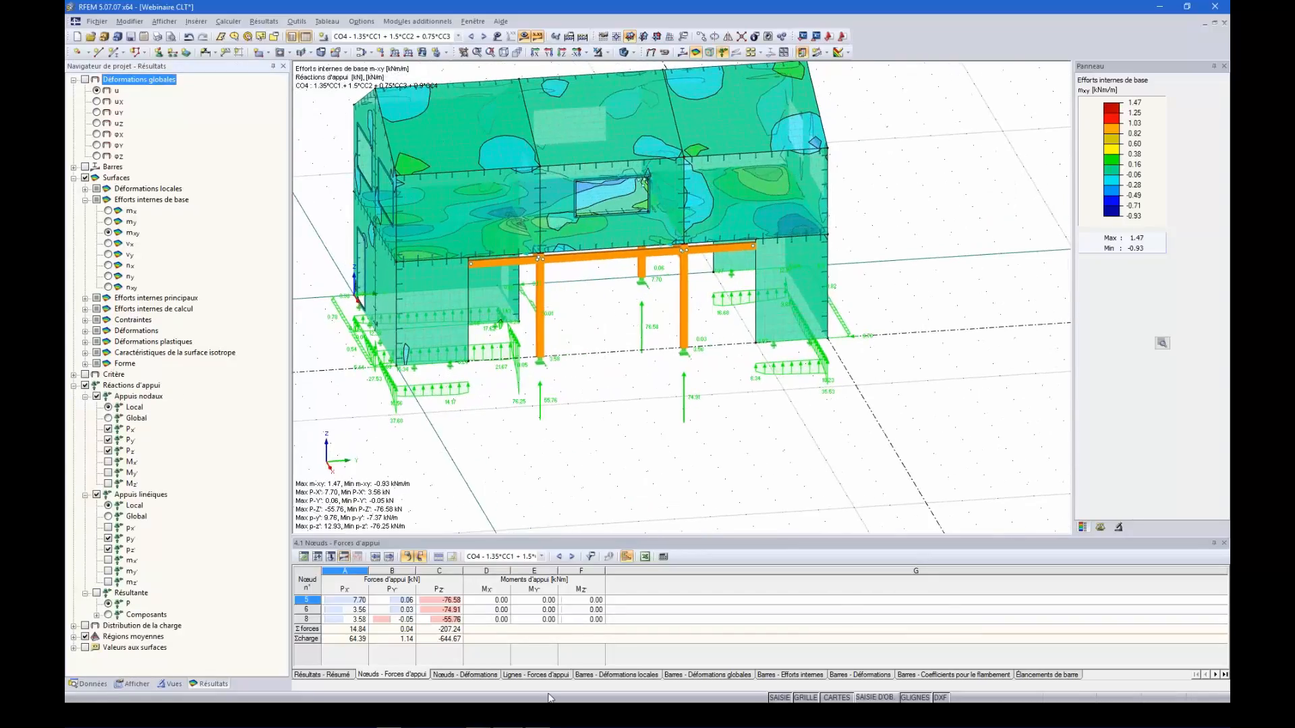
- Review the line support forces table for CO4 and compare it with the reactions shown on the model
left_click(551, 676)
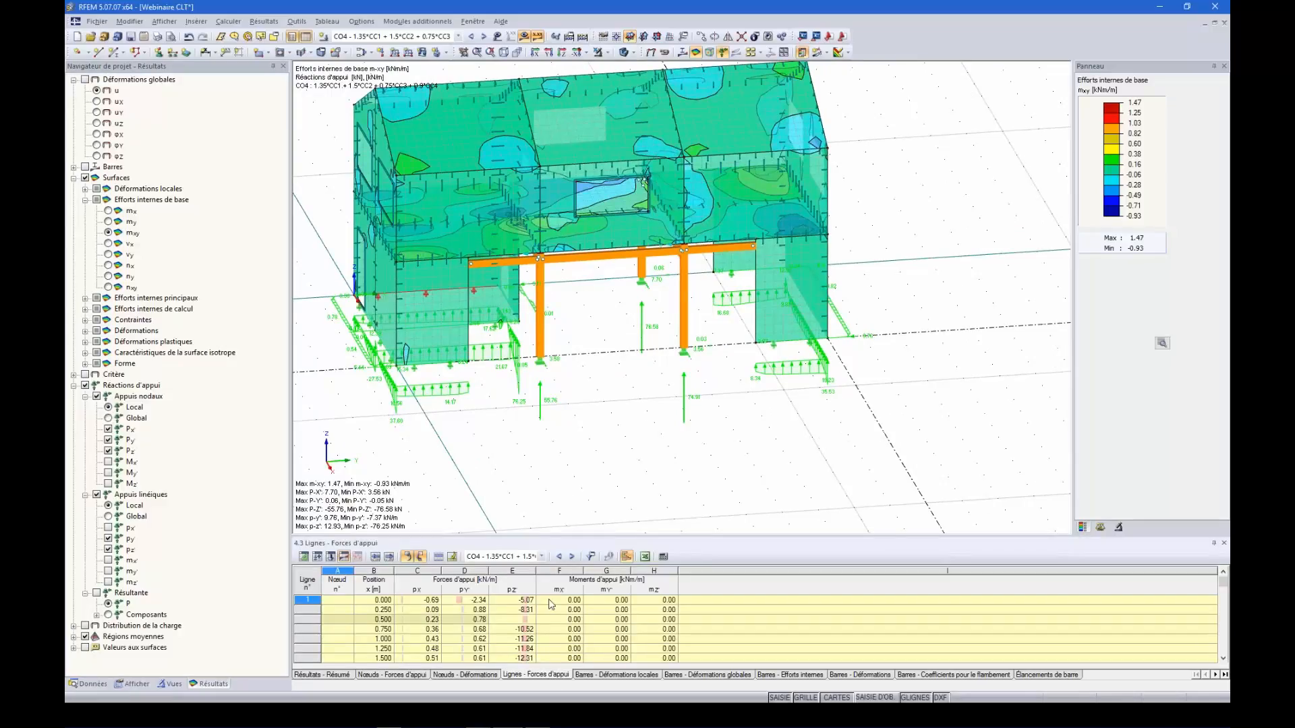
scroll(540, 629, "down", 1)
scroll(539, 628, "up", 2)
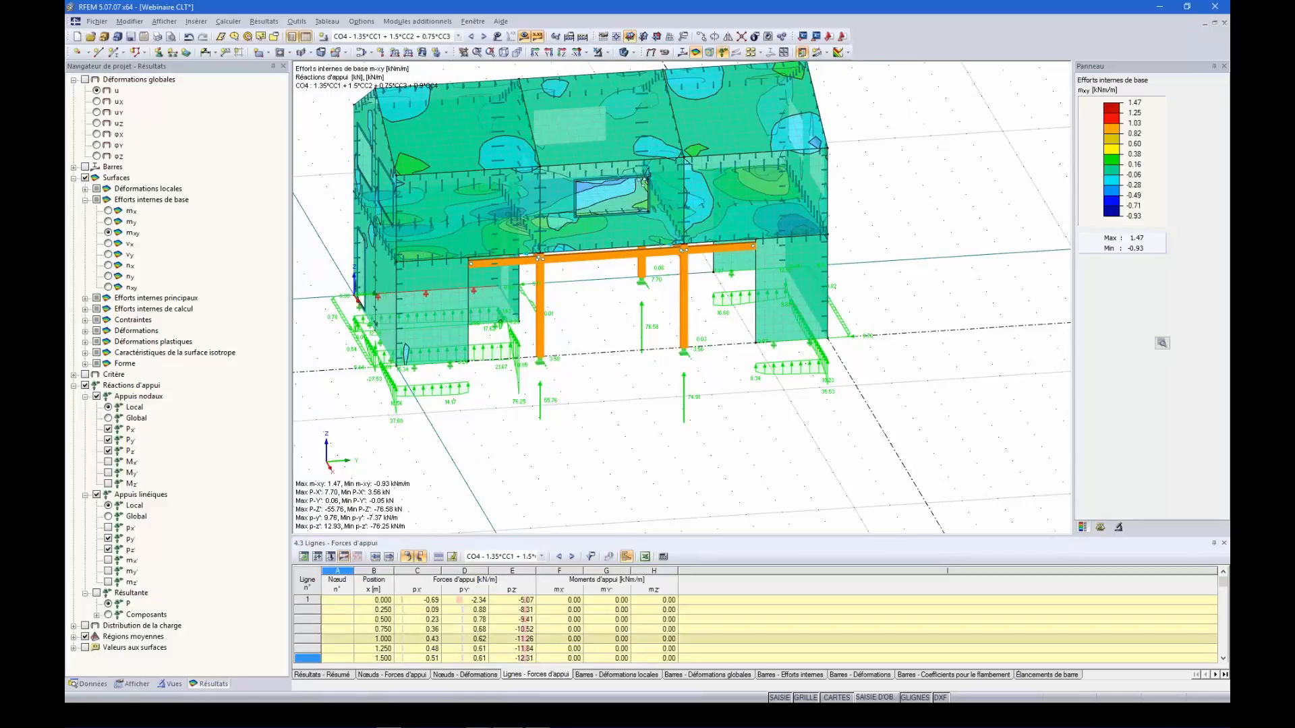
left_click(612, 451)
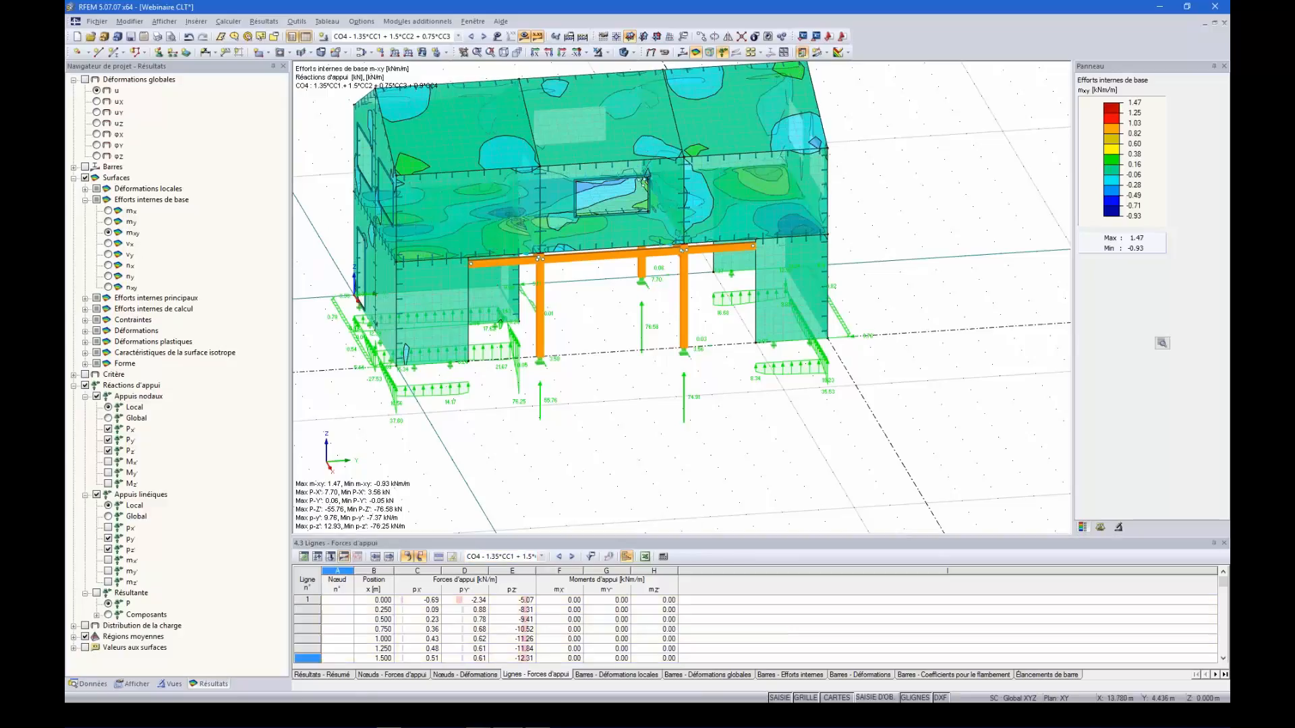
middle_click_drag(536, 483, 618, 425, "ctrl")
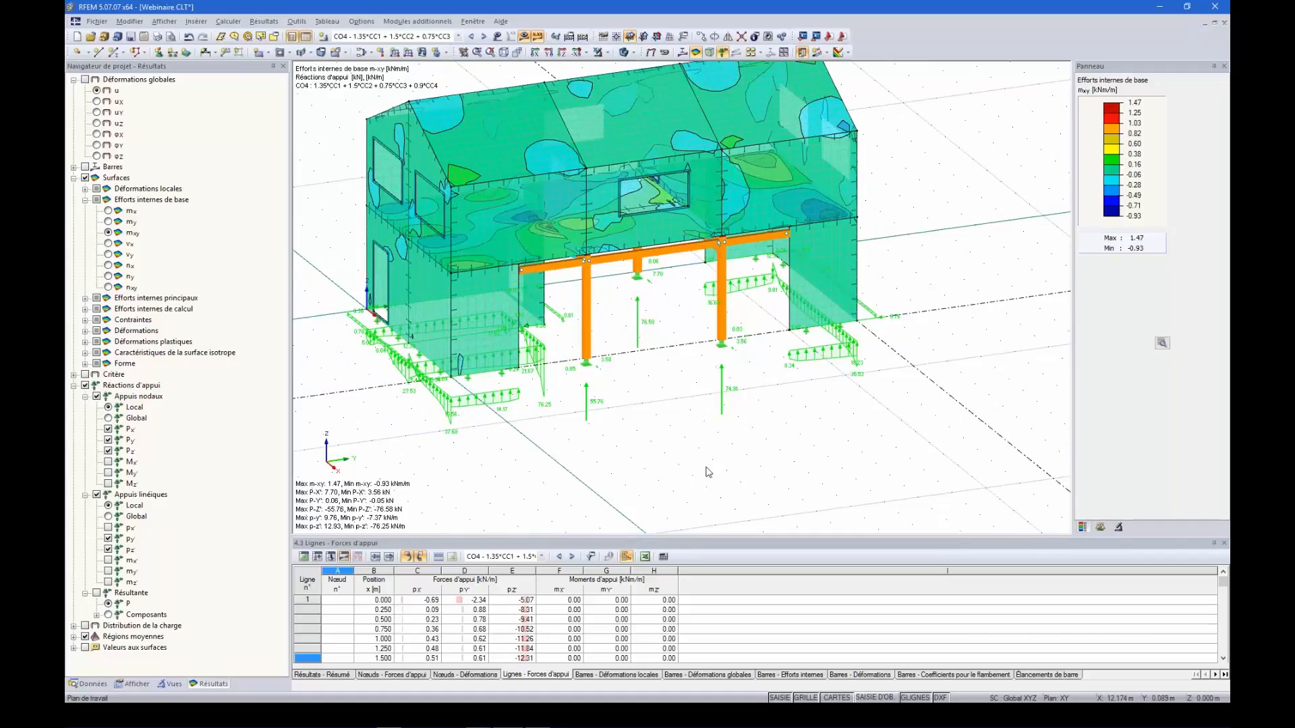
- Create a new printout report from the template "Données d'entrée et résultats réduits"
scroll(687, 460, "down", 2)
middle_click_drag(688, 460, 752, 421, "ctrl")
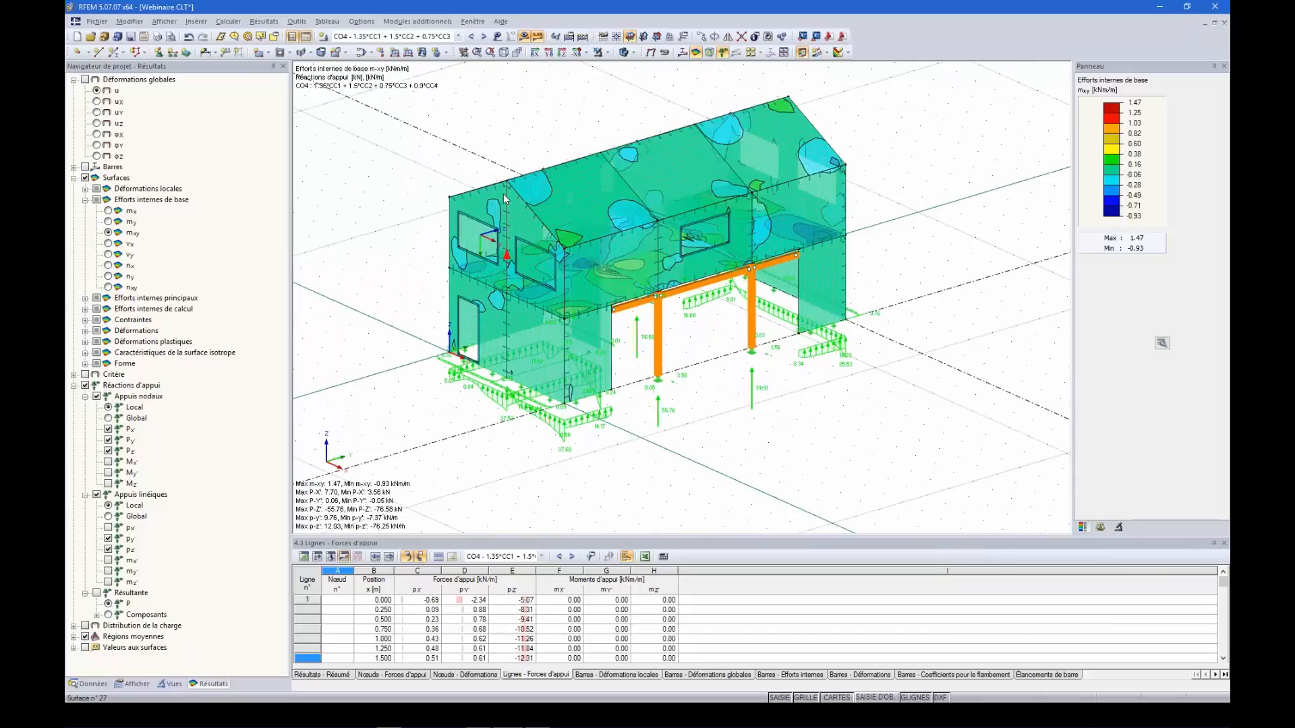
left_click(172, 39)
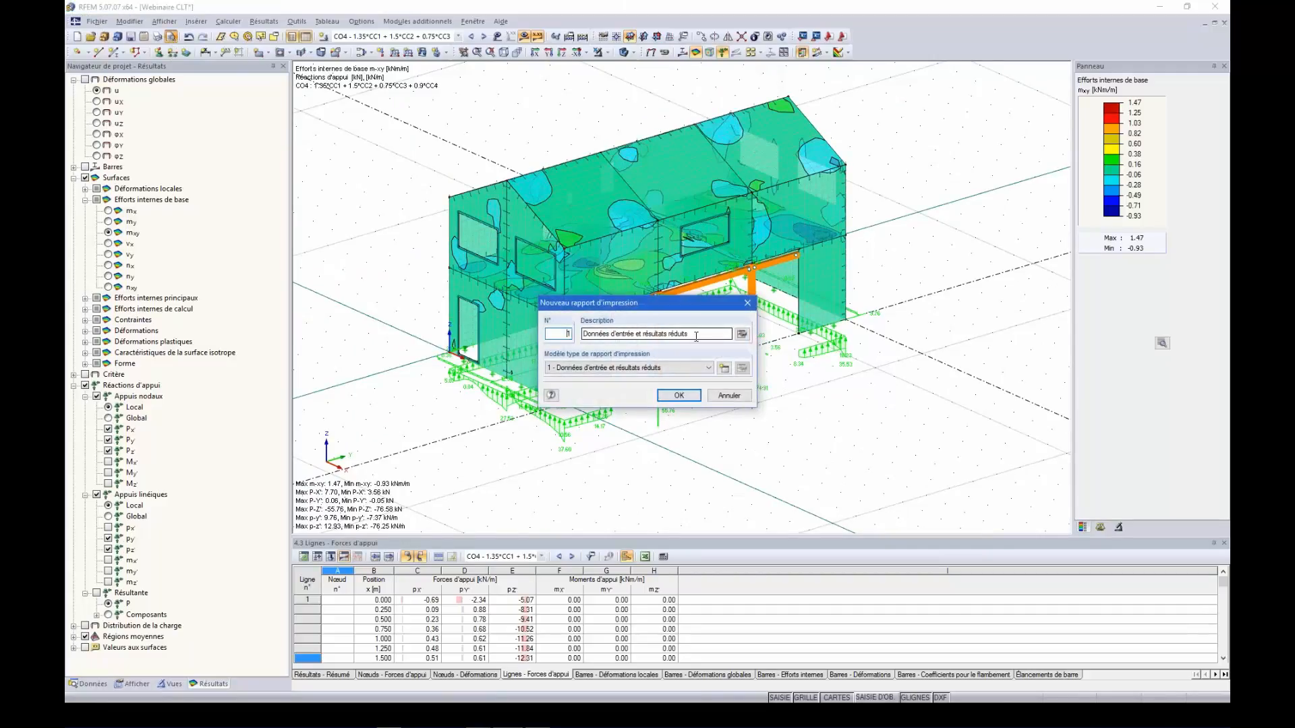
left_click(679, 397)
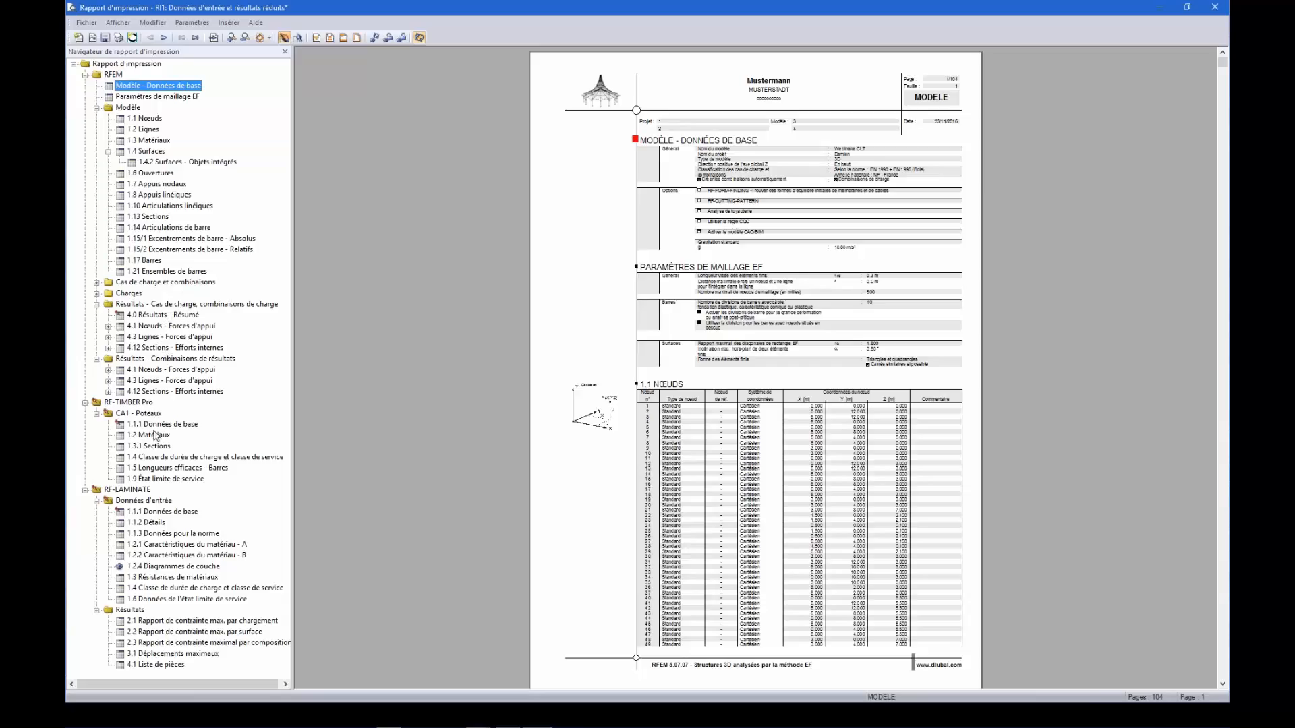
- Review the RF-TIMBER Pro and RF-LAMINATE chapters of the report, from the input data to the maximum stress ratios by surface
left_click(109, 403)
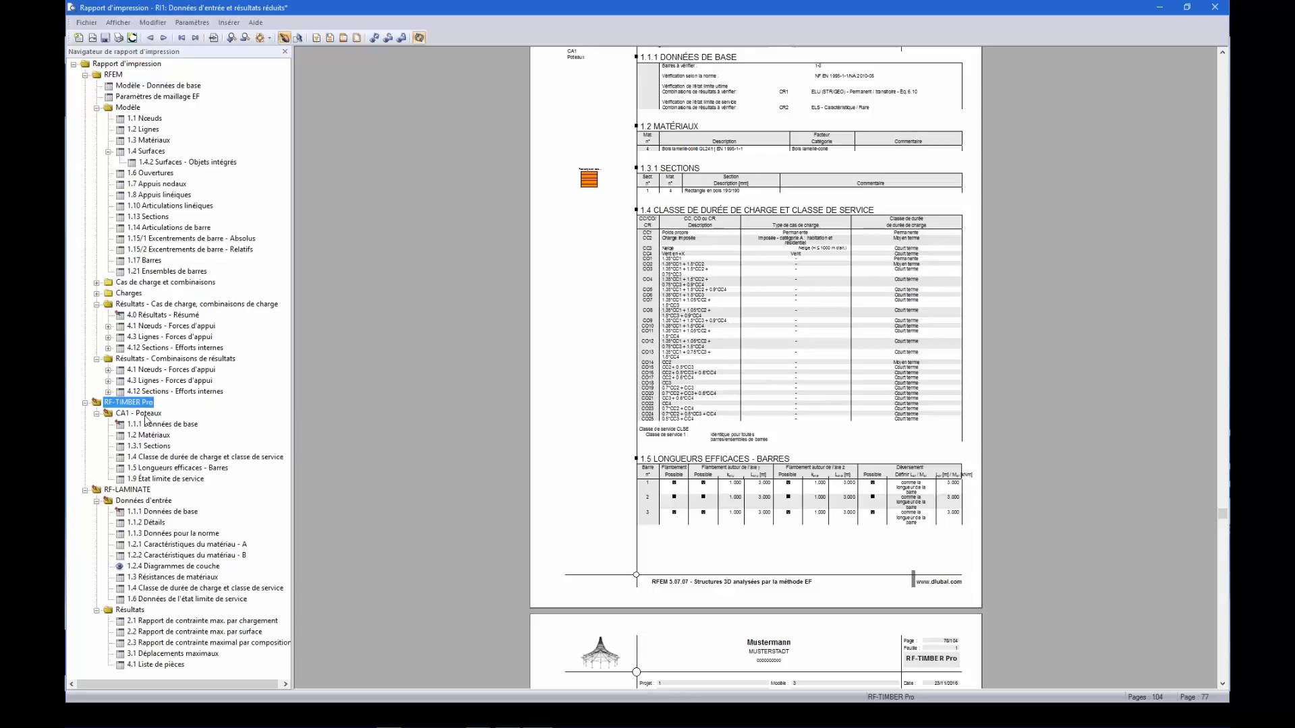
left_click(128, 490)
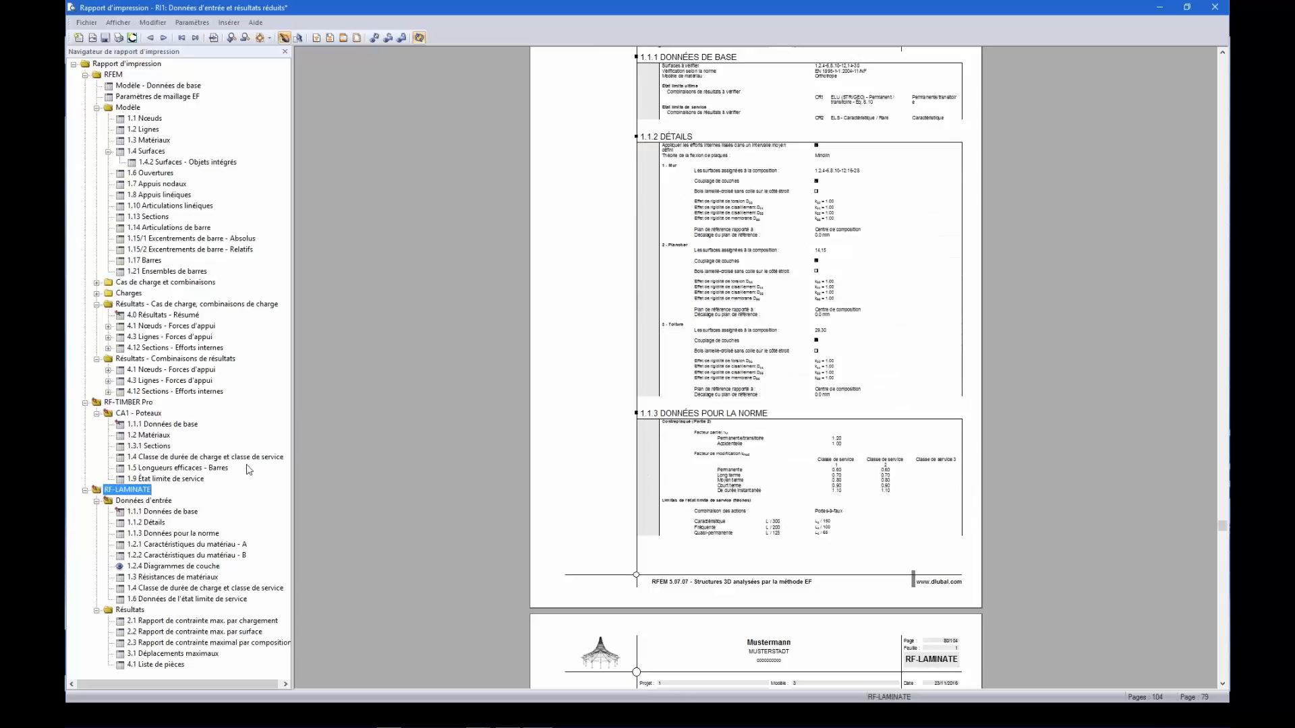
scroll(774, 313, "down", 5)
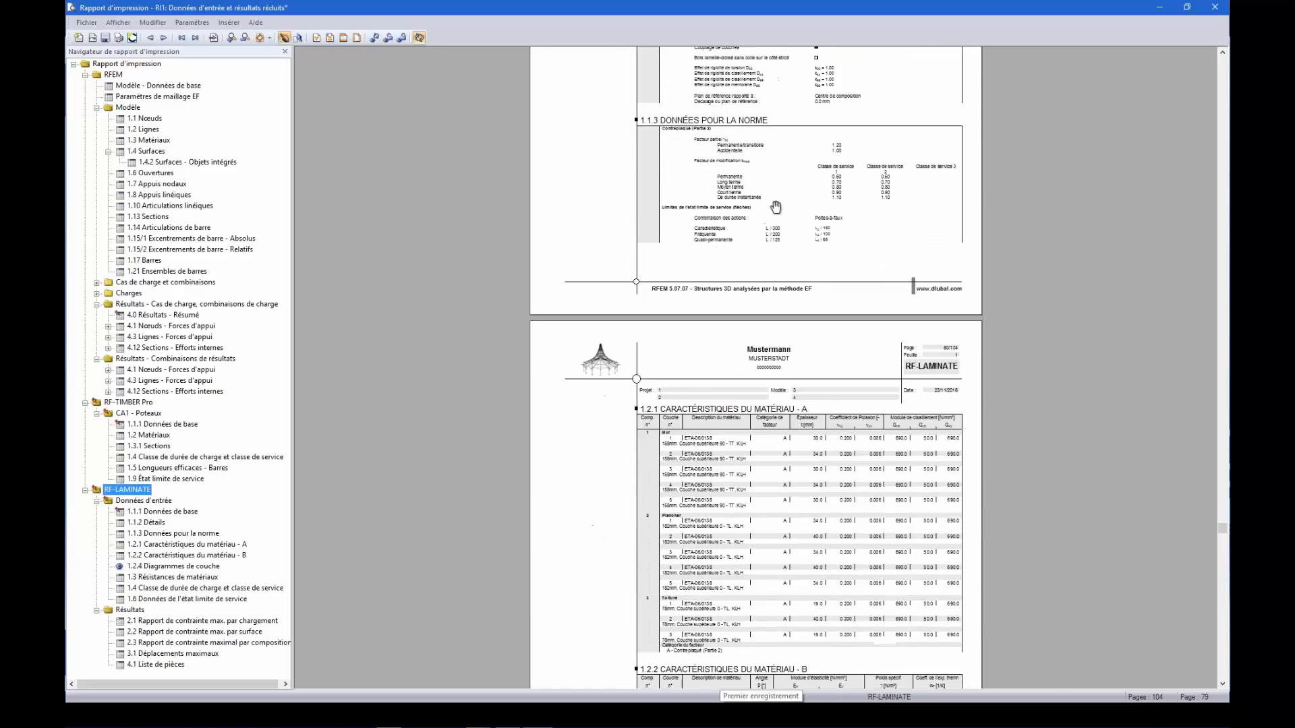
scroll(774, 222, "down", 15)
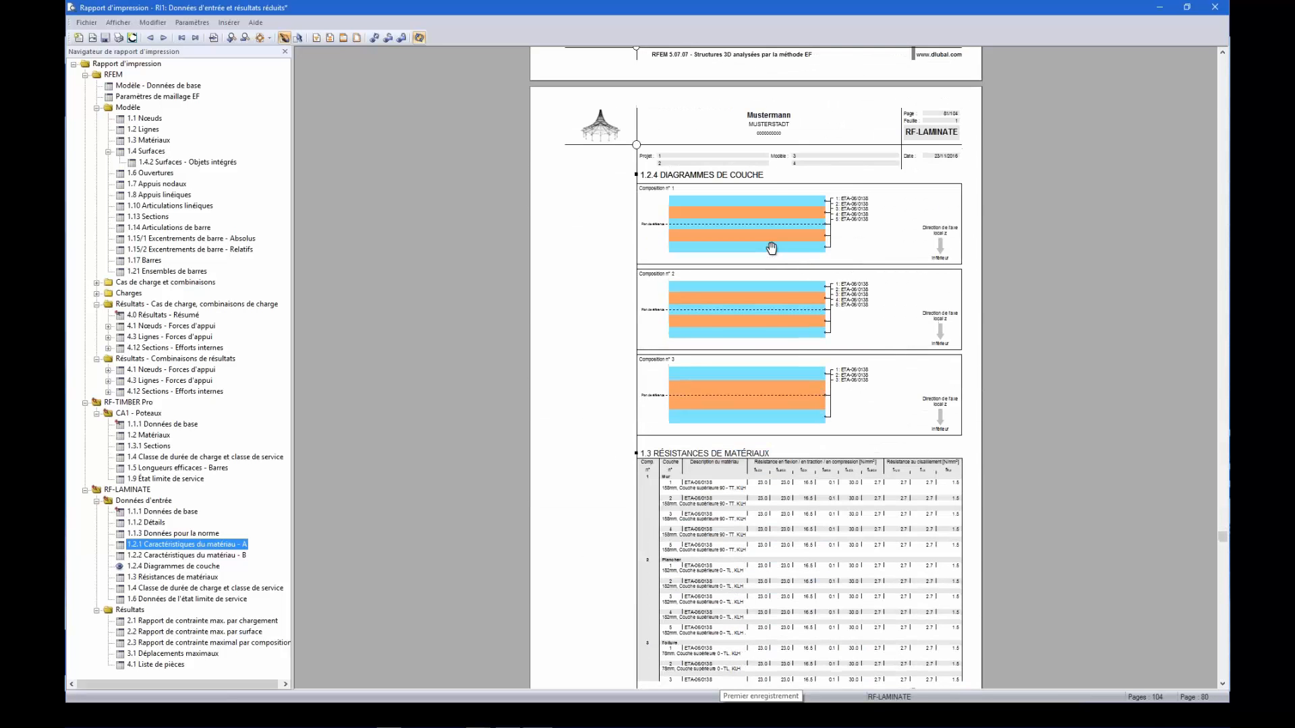
scroll(772, 248, "down", 10)
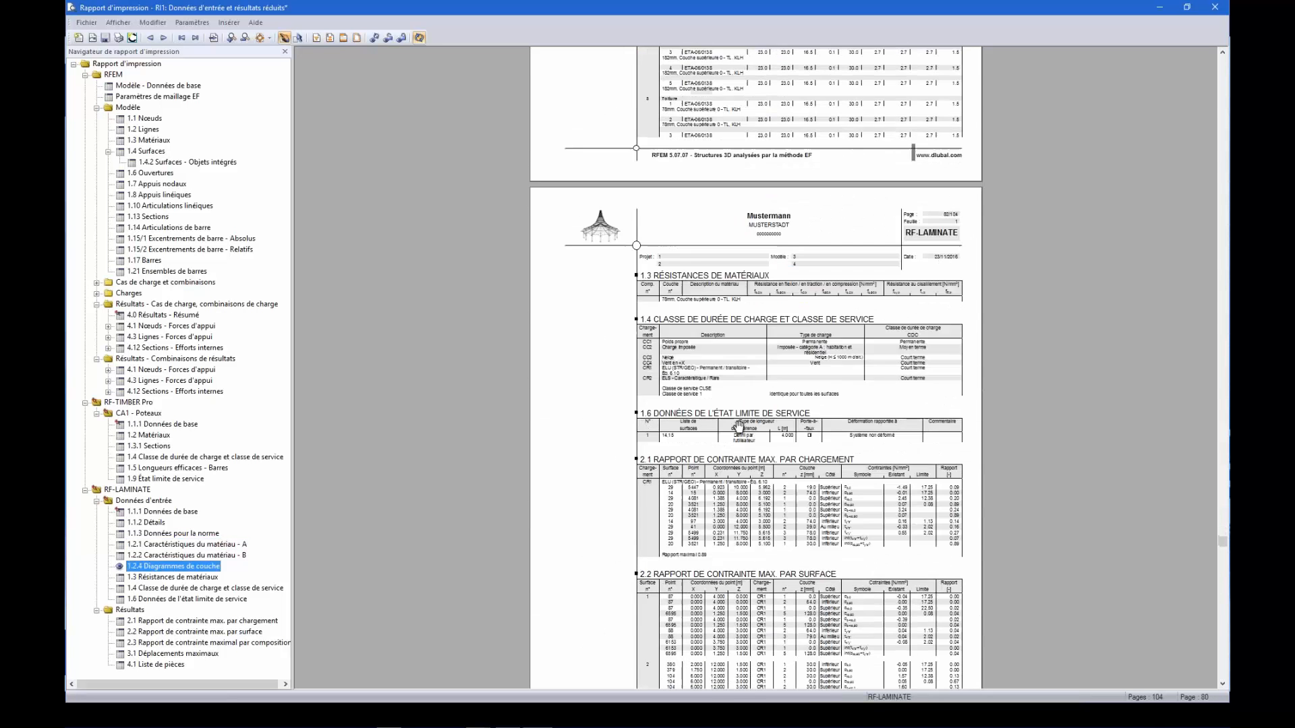
scroll(713, 452, "down", 9)
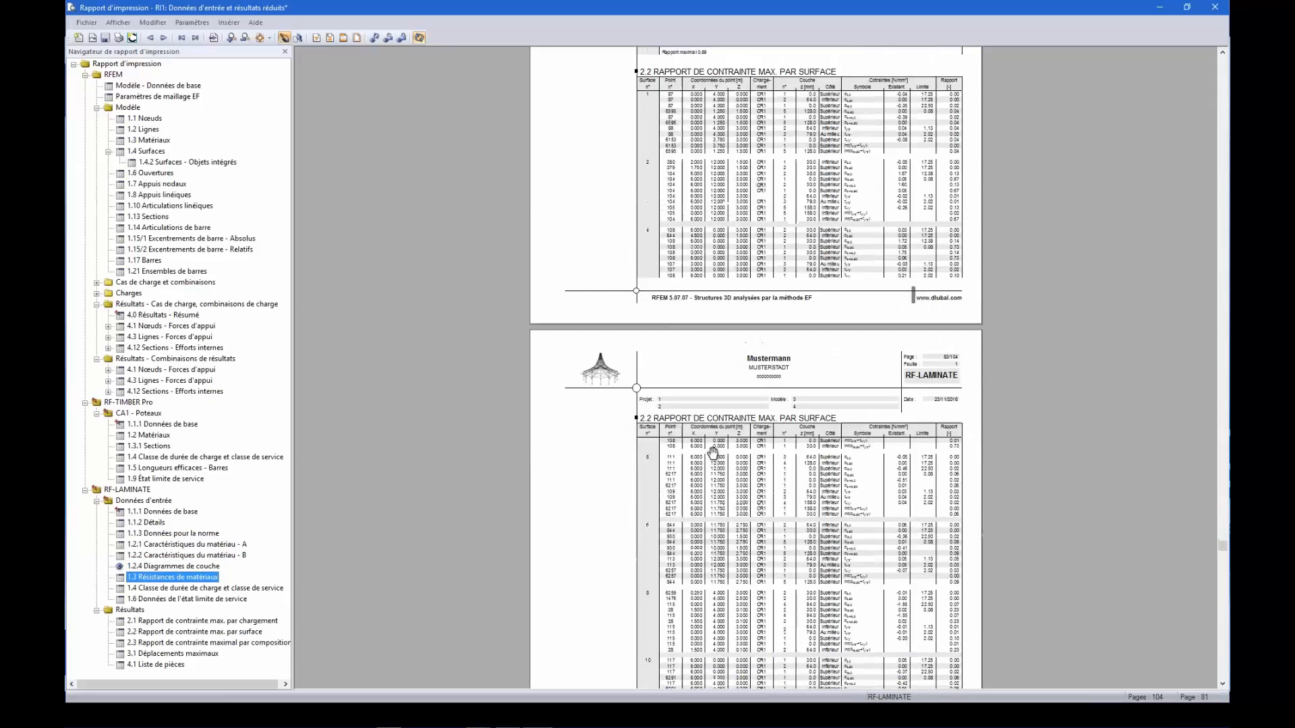
scroll(713, 453, "down", 9)
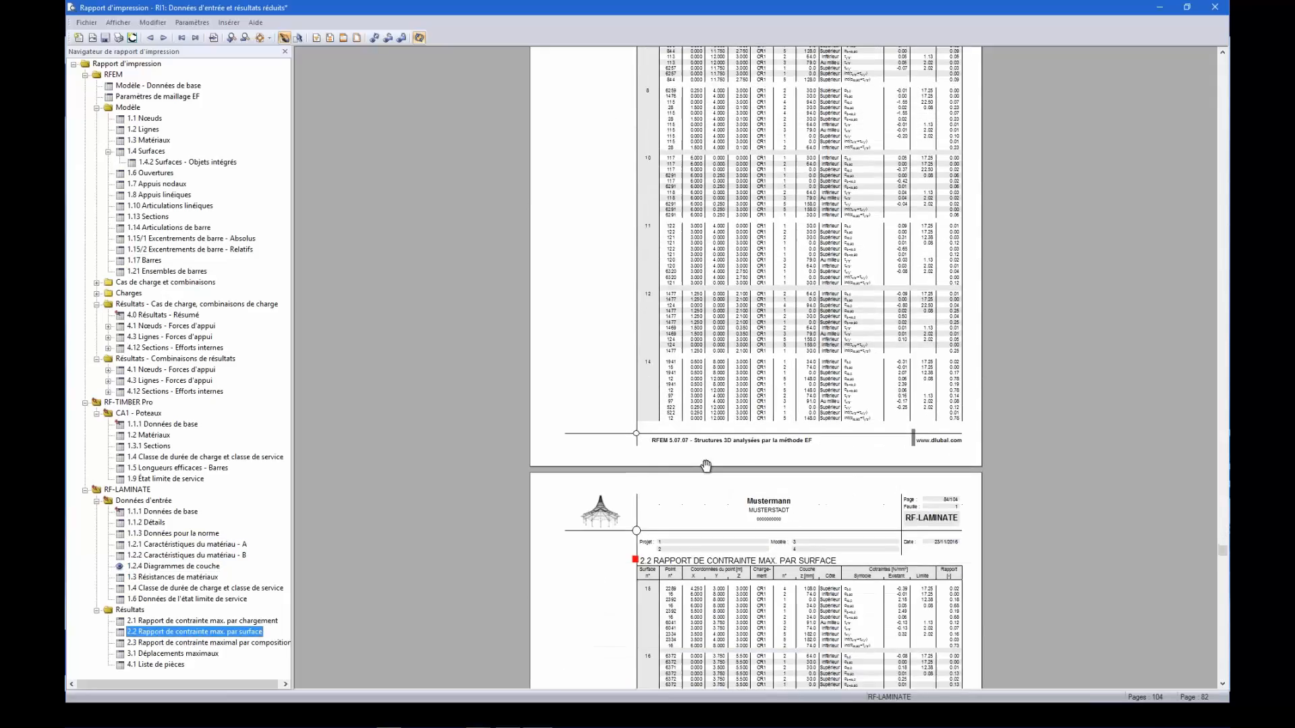
scroll(706, 466, "down", 3)
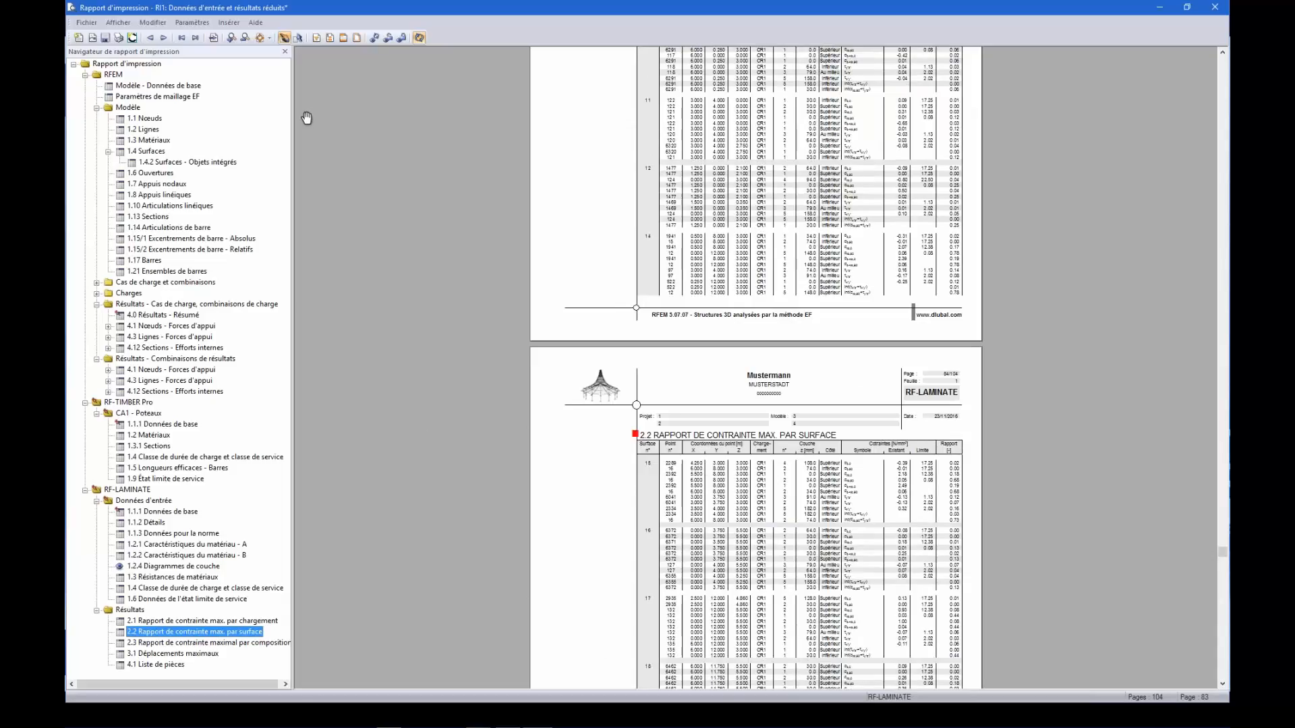
- Add a cover page with the model graphic to the report, with project CLT, client DLUBAL and engineer Moi
left_click(182, 26)
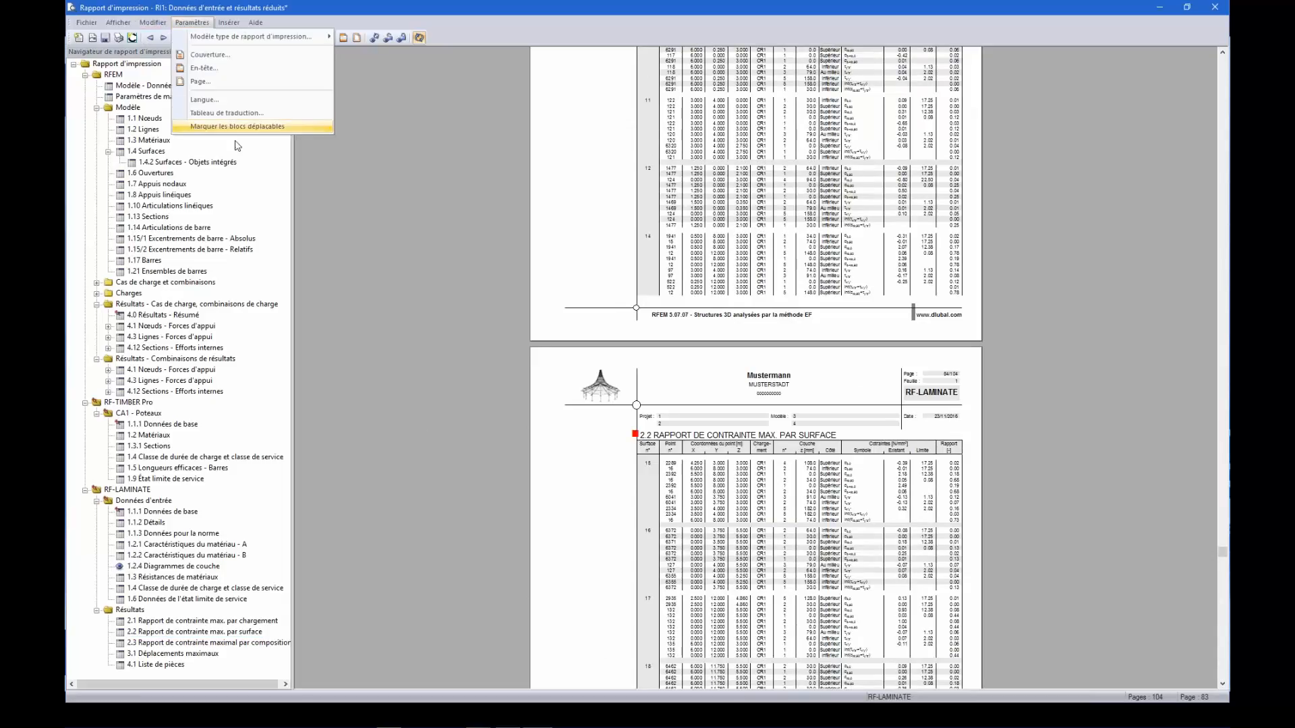
left_click(228, 58)
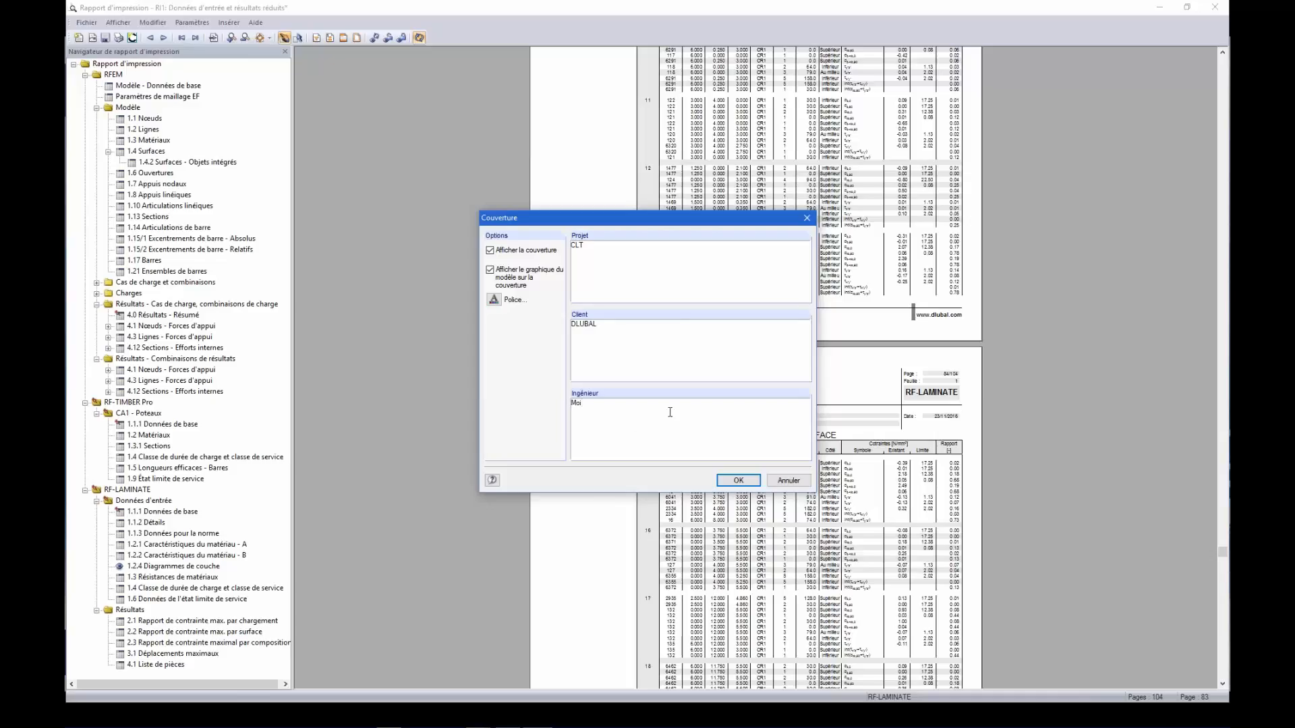
left_click(750, 483)
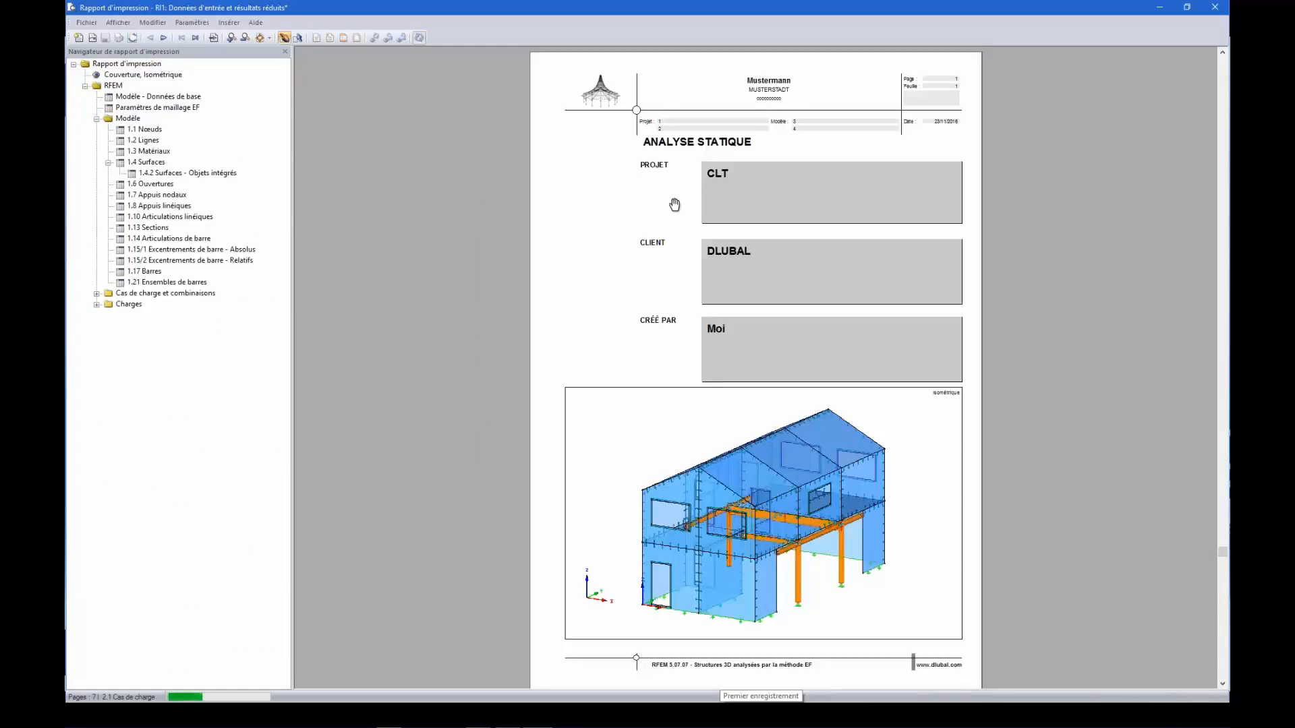
- Examine the report's cover page closely, checking the project, client and author fields and the isometric model graphic
left_click(268, 37)
left_click(278, 66)
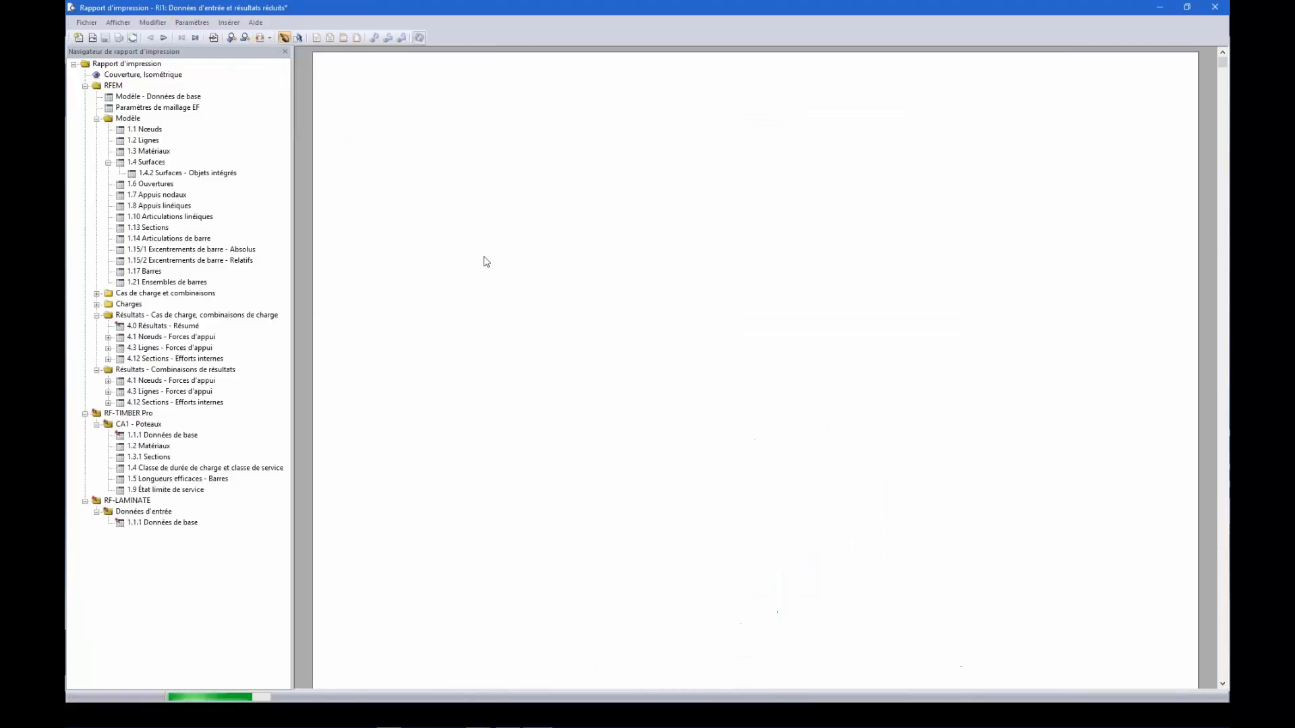
scroll(497, 271, "down", 3)
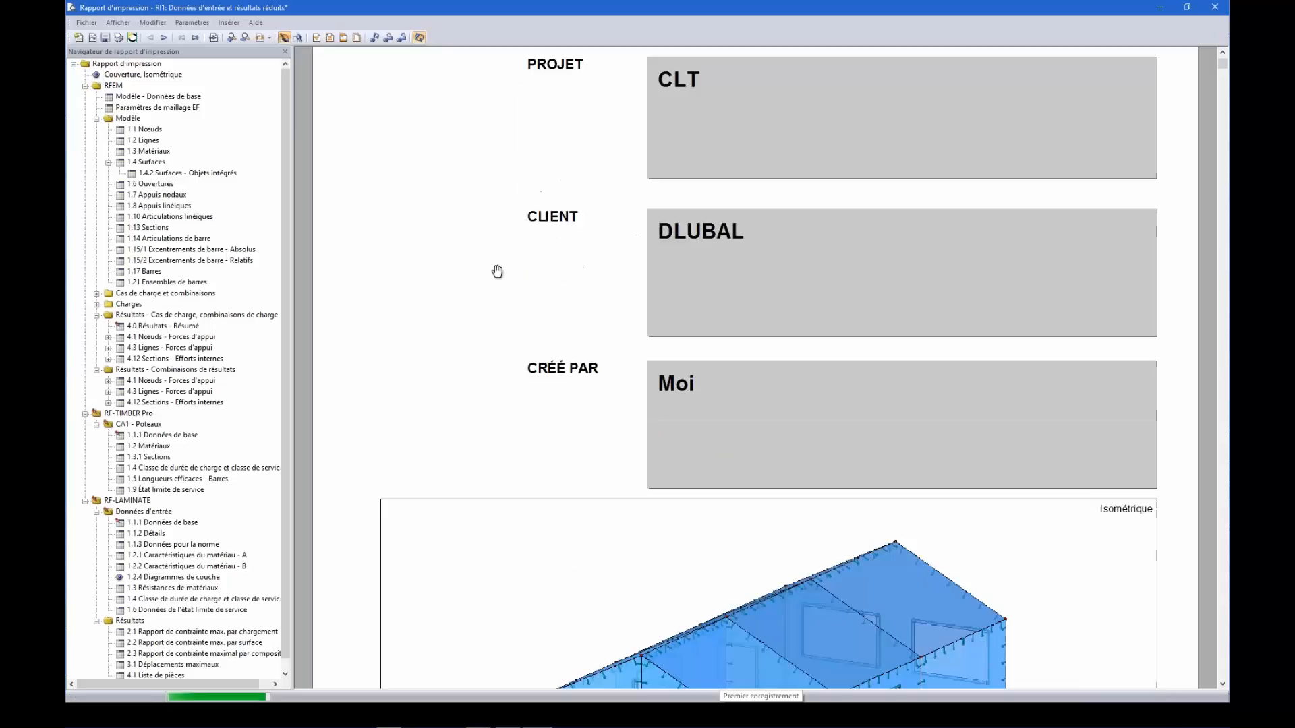
scroll(497, 271, "down", 4)
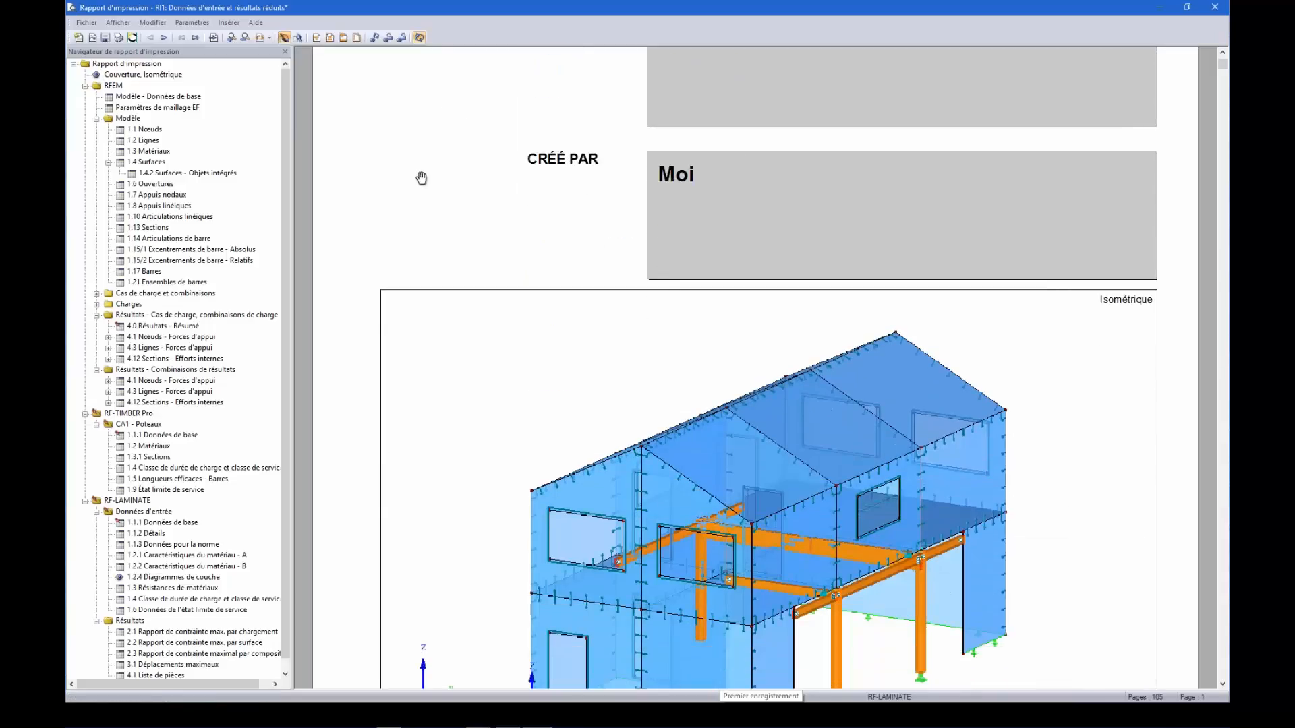
scroll(566, 236, "up", 5)
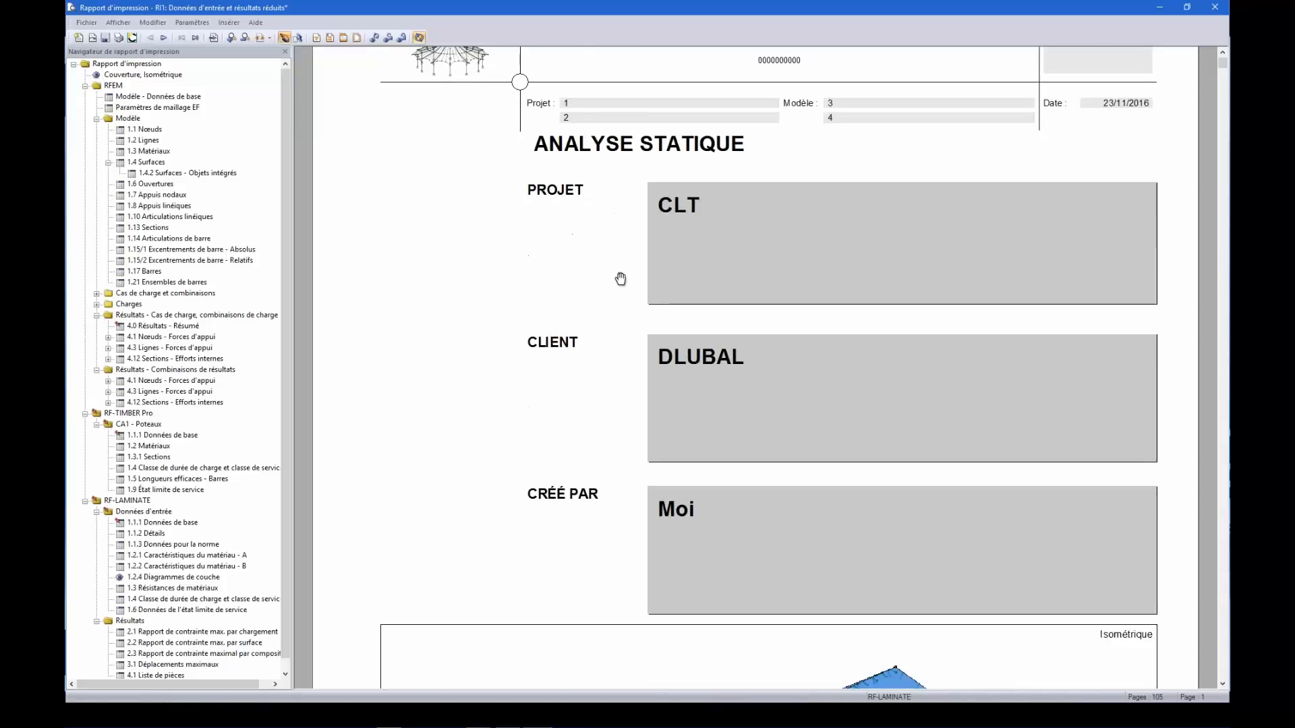
scroll(621, 279, "down", 4)
scroll(619, 311, "up", 3)
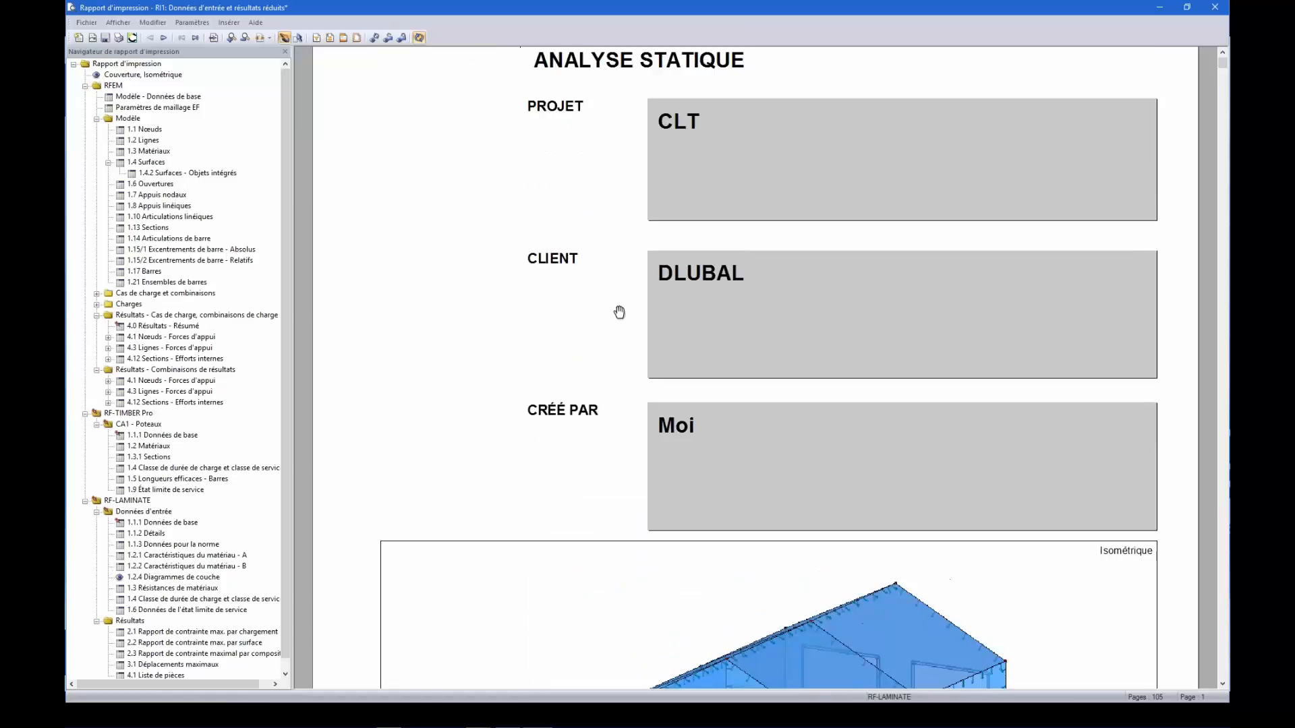
scroll(660, 382, "down", 3)
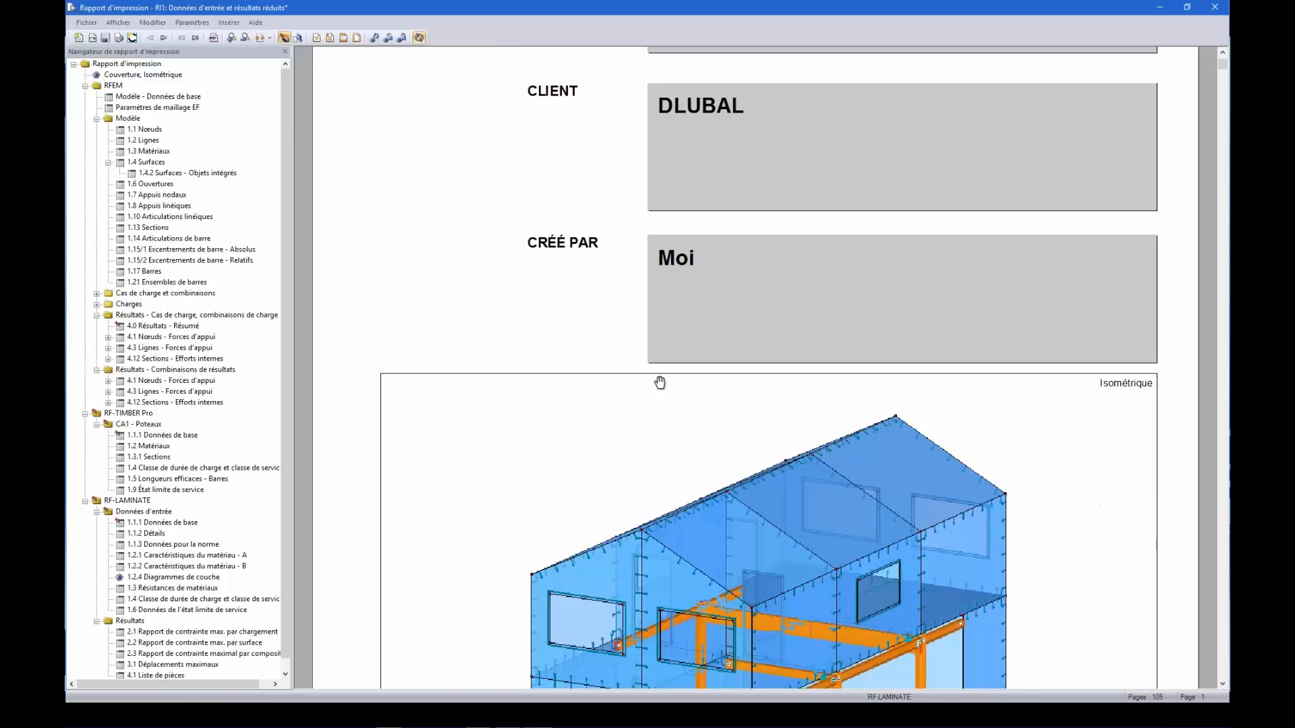
scroll(660, 383, "down", 3)
scroll(691, 403, "down", 2)
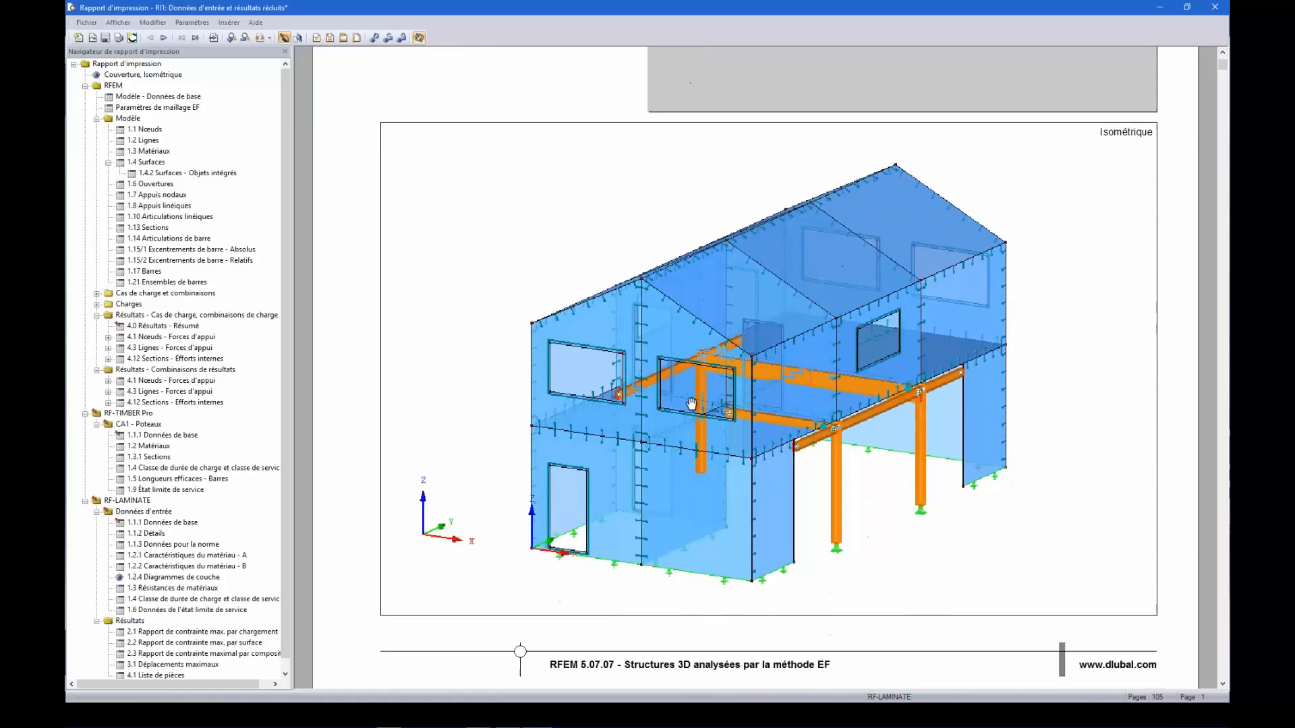
scroll(689, 378, "down", 2)
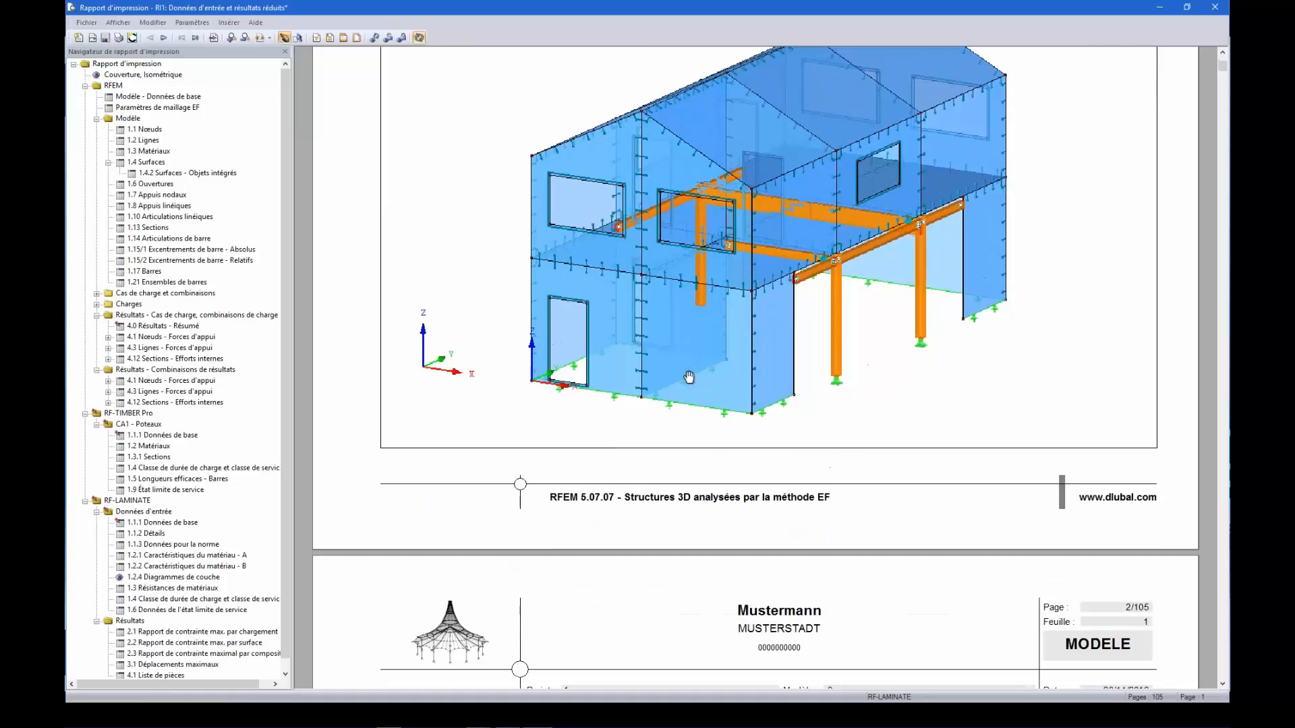
scroll(688, 376, "down", 3)
scroll(519, 403, "up", 4)
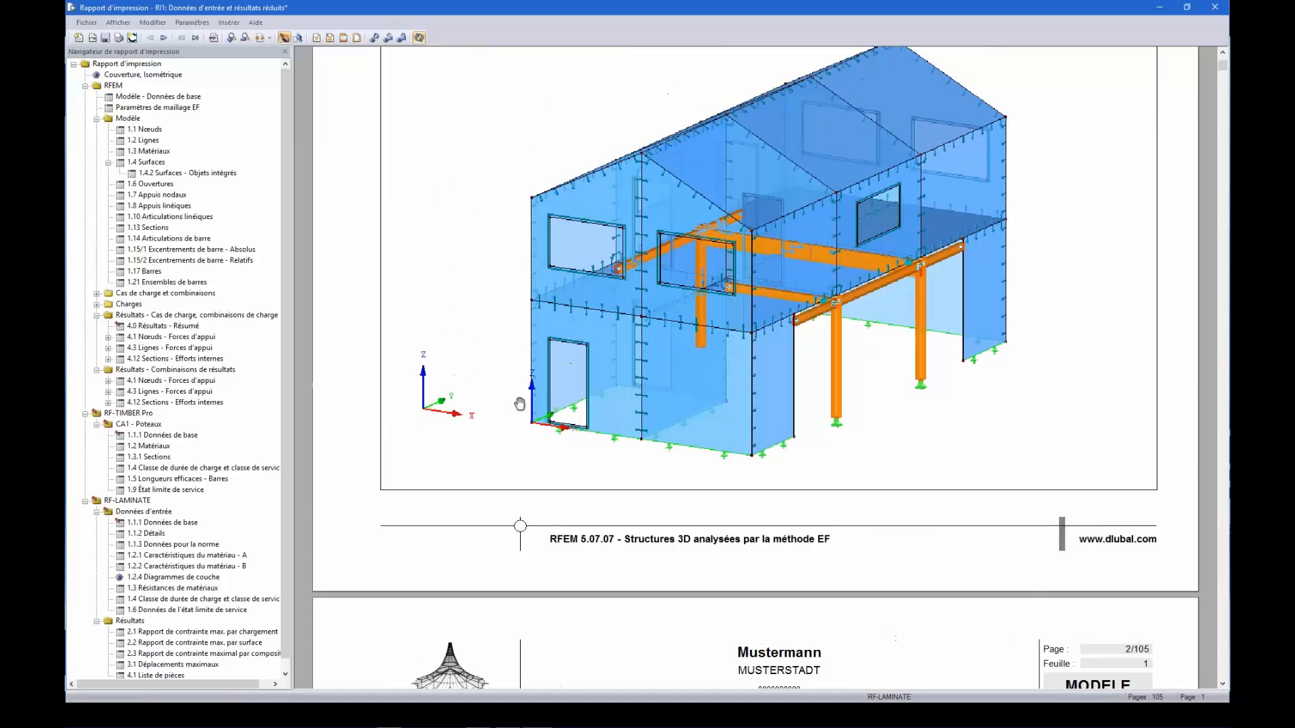
scroll(519, 403, "down", 1)
scroll(477, 332, "up", 7)
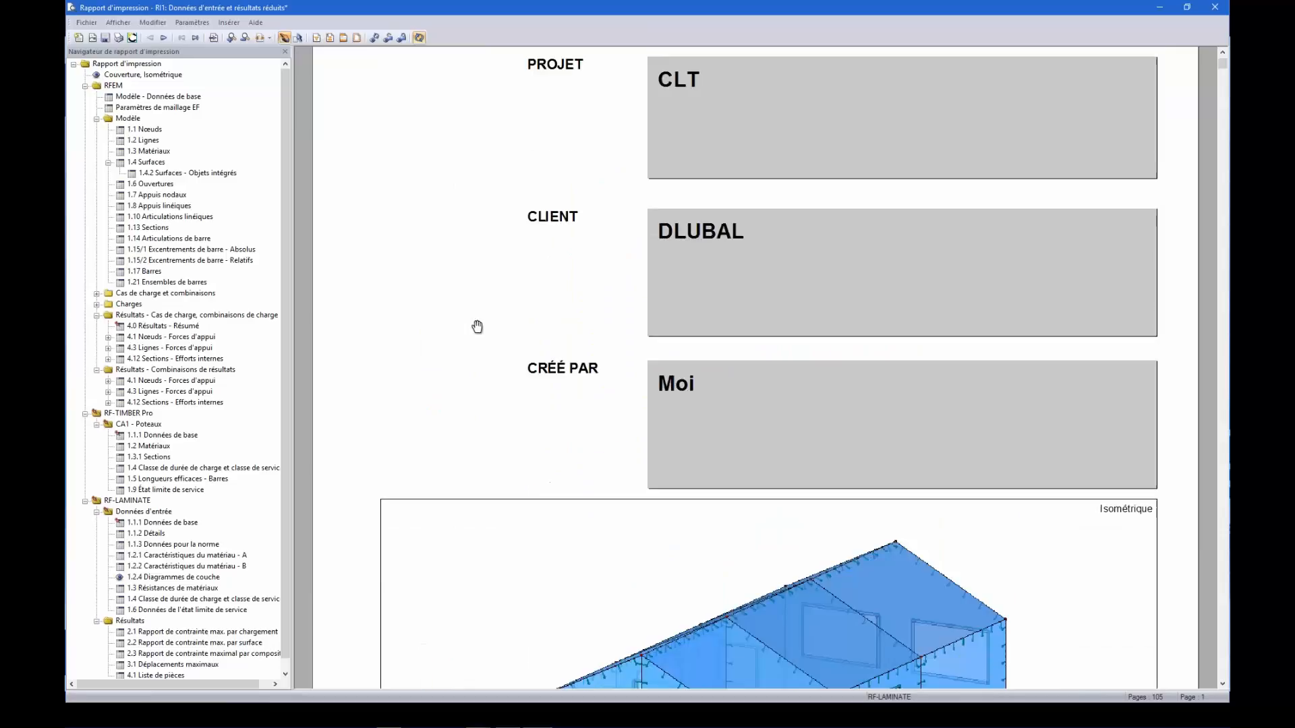
scroll(476, 326, "up", 3)
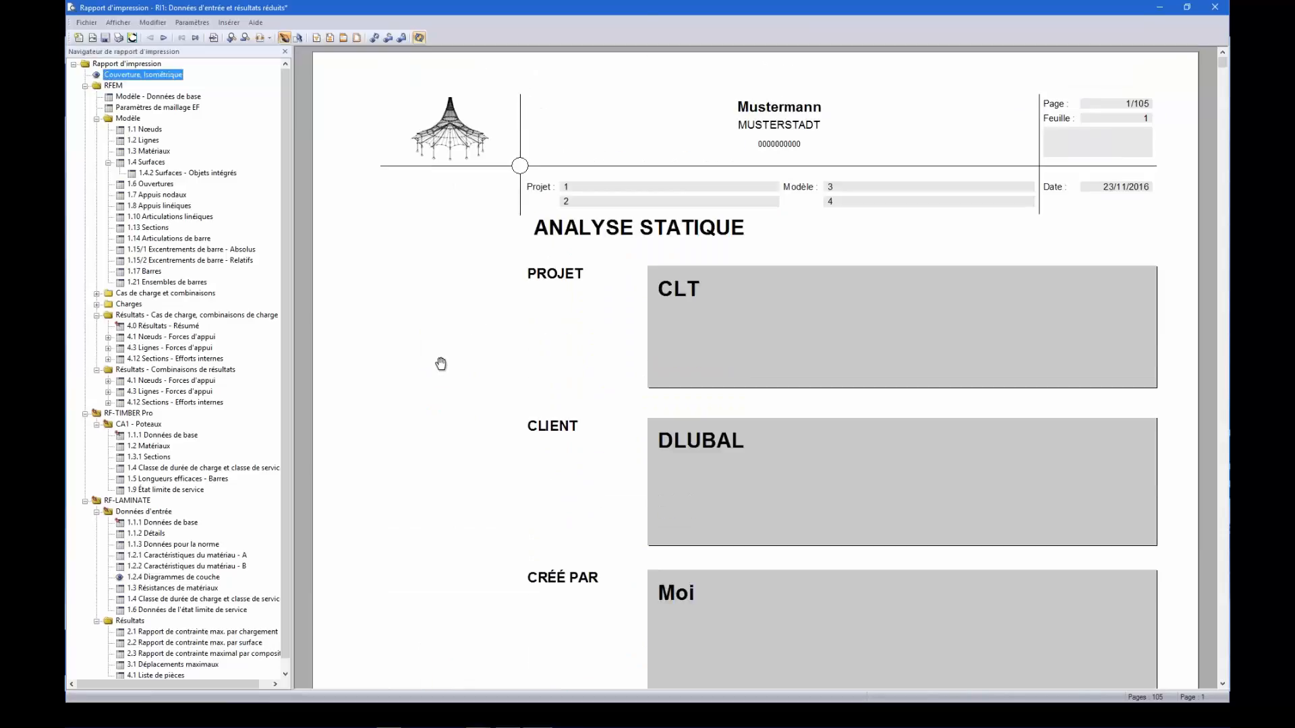
scroll(440, 365, "down", 2, "ctrl")
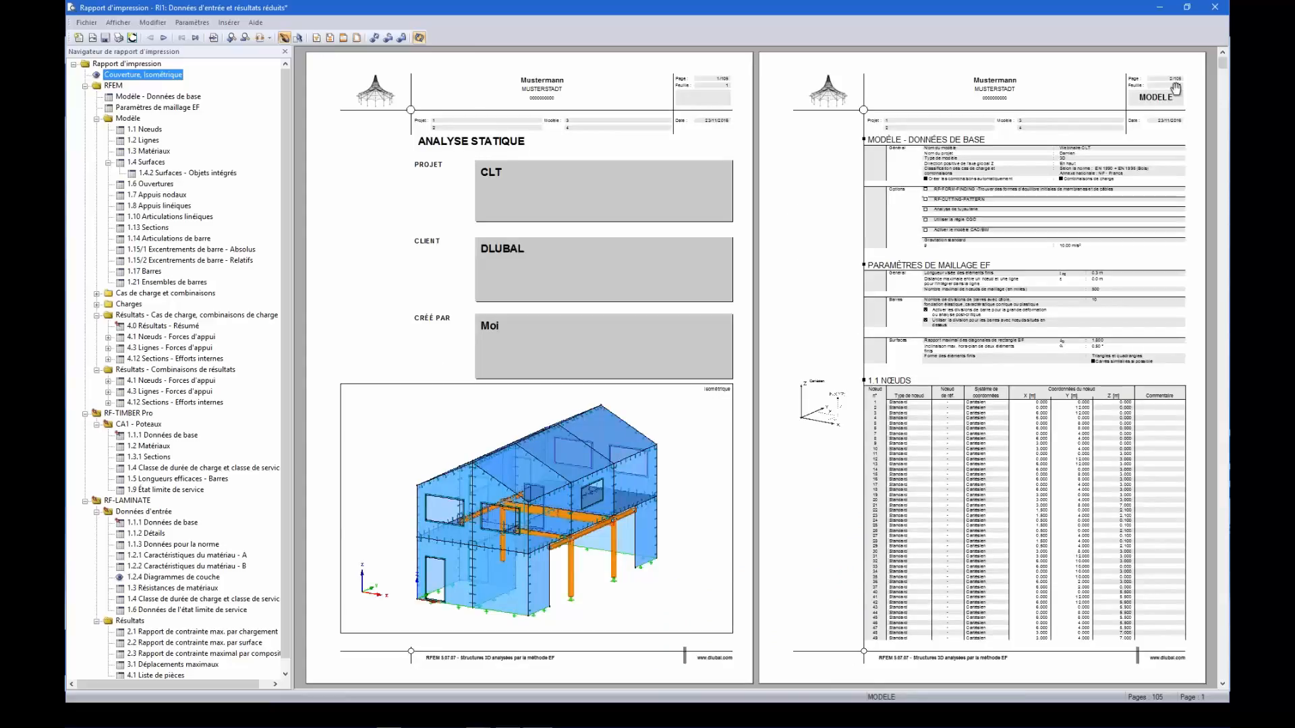
- Close the printout report, saving it, and hide the results on the building model
left_click(1215, 11)
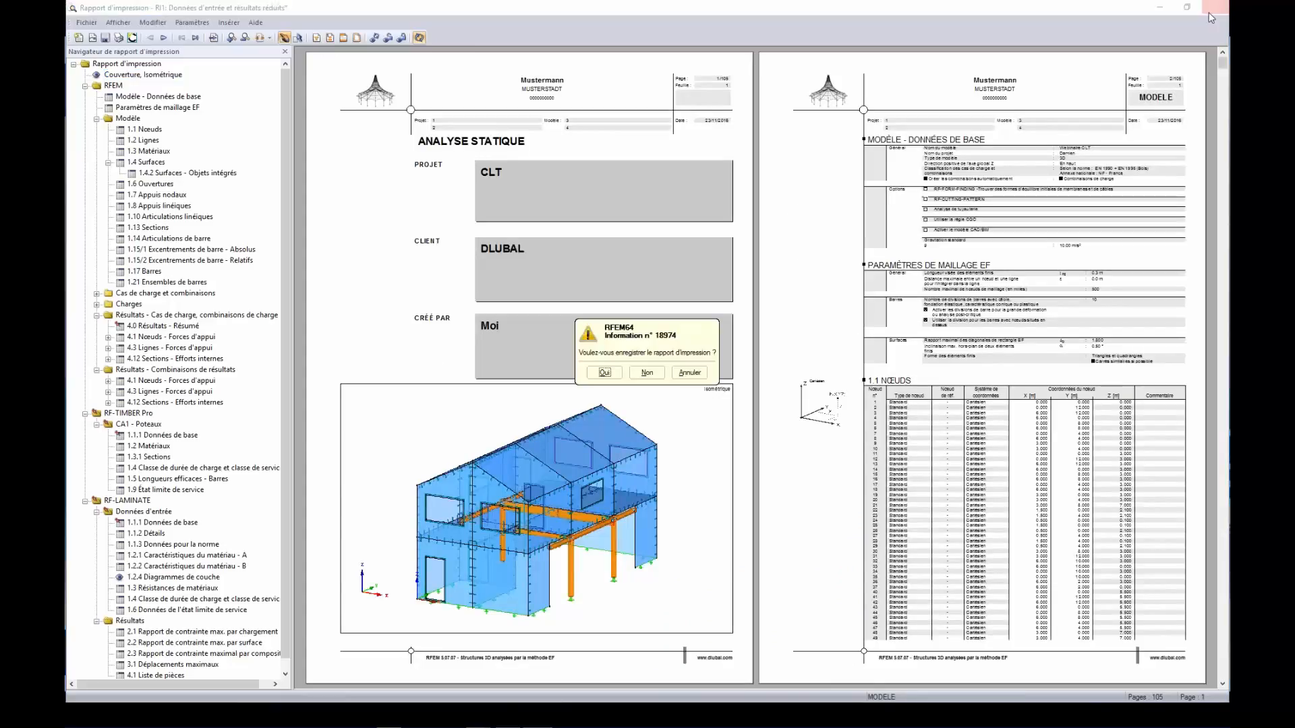
left_click(607, 376)
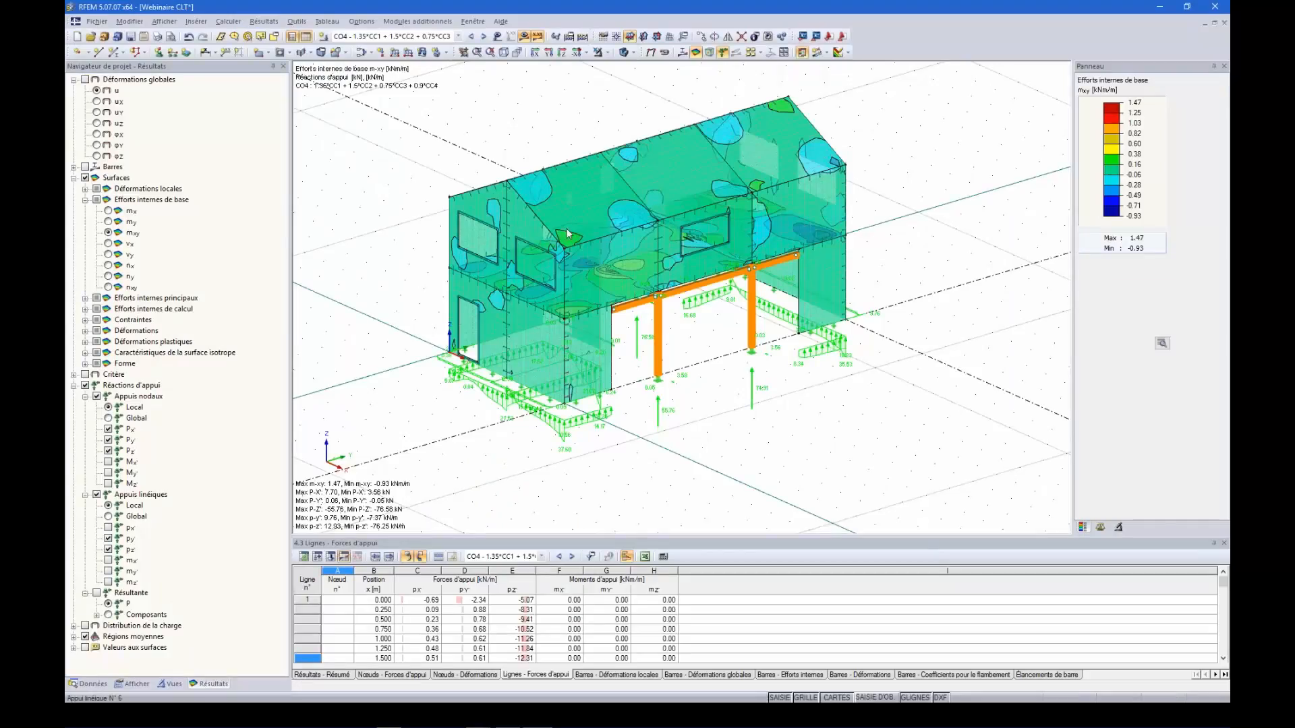
left_click(525, 37)
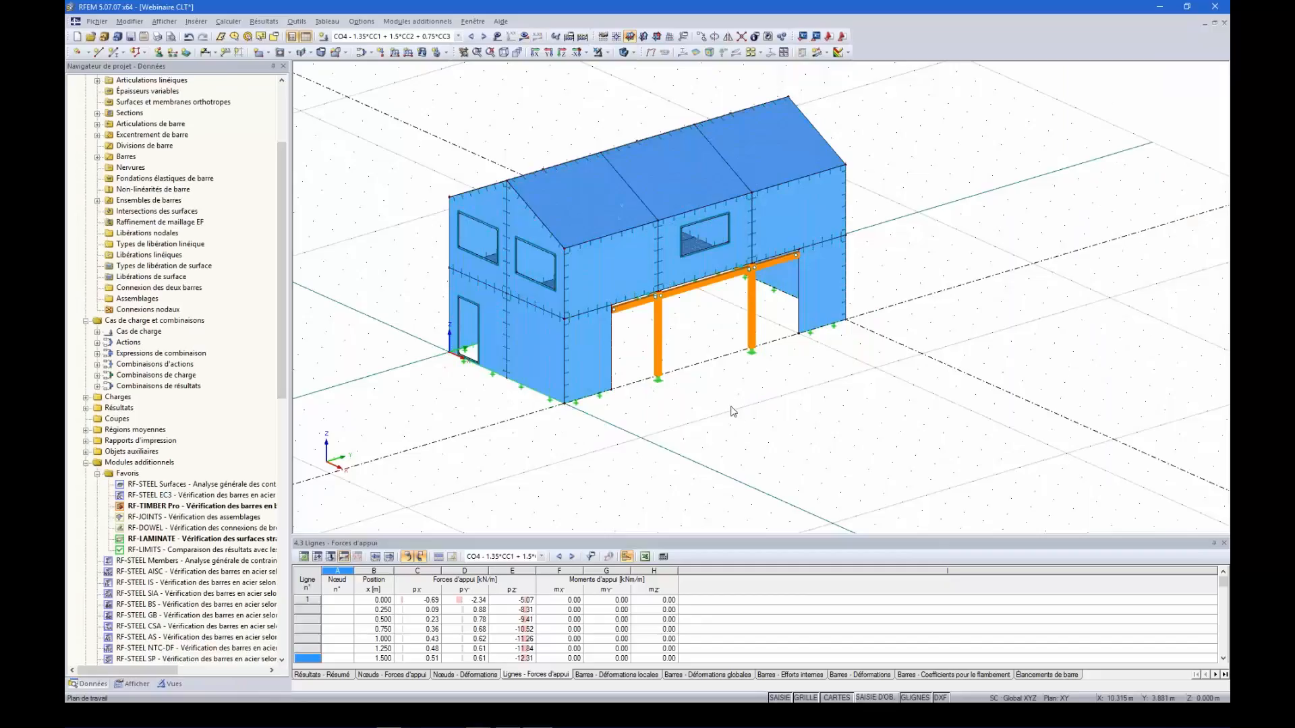
- Examine the building model from several angles, including the timber posts and beam at the ground-floor opening
middle_click_drag(733, 411, 798, 384, "ctrl")
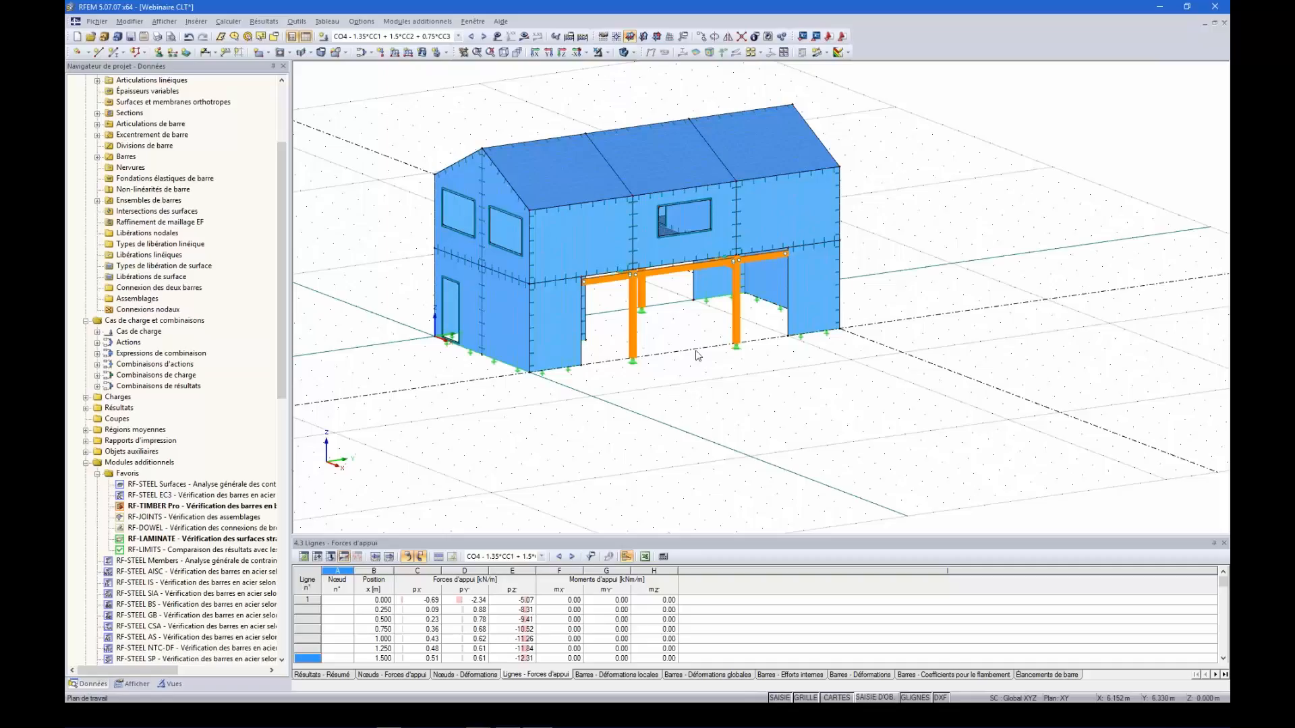
middle_click_drag(698, 356, 736, 366, "ctrl")
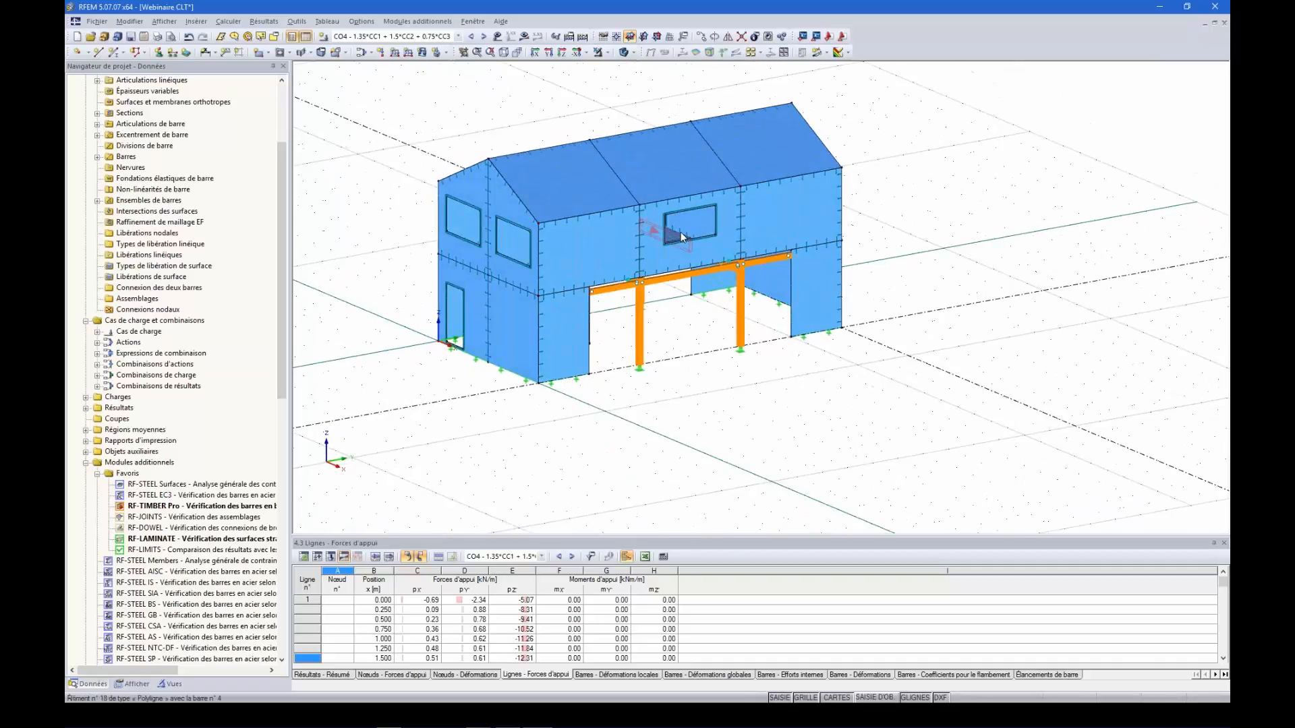
middle_click_drag(700, 323, 665, 300, "ctrl")
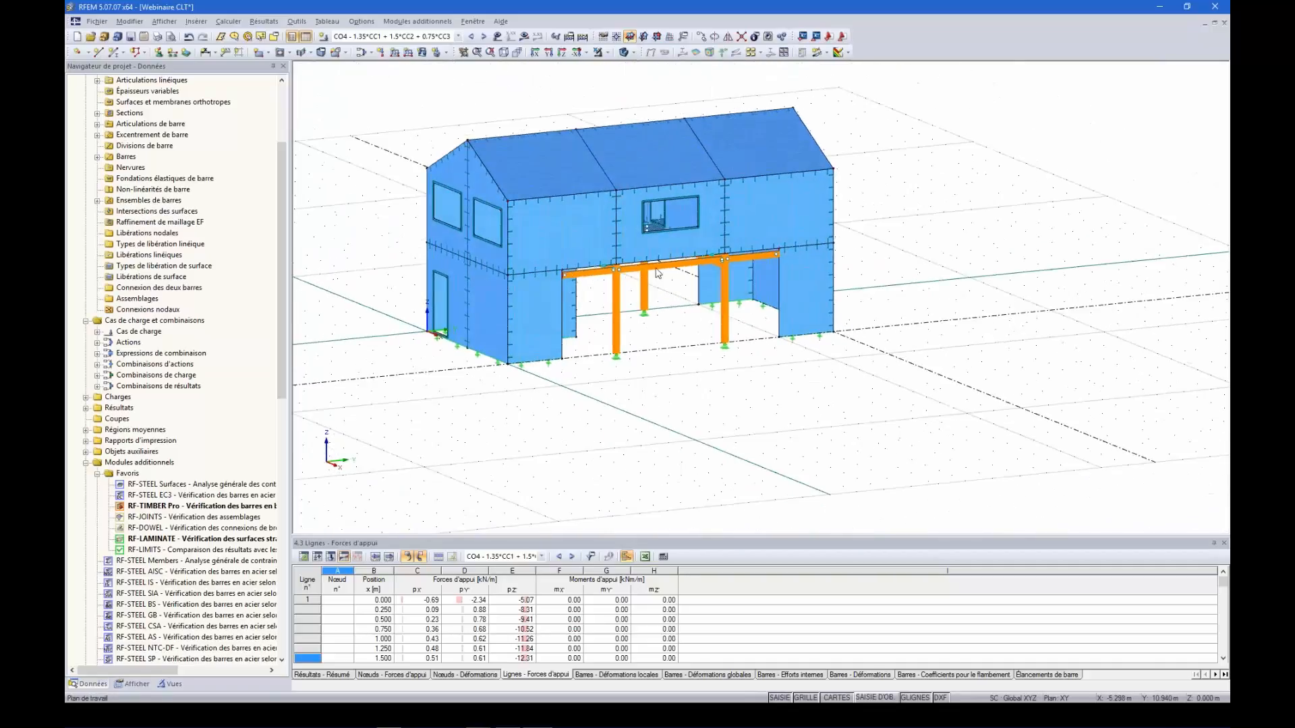
mouse_move(649, 275)
middle_click_drag(682, 399, 658, 379, "ctrl")
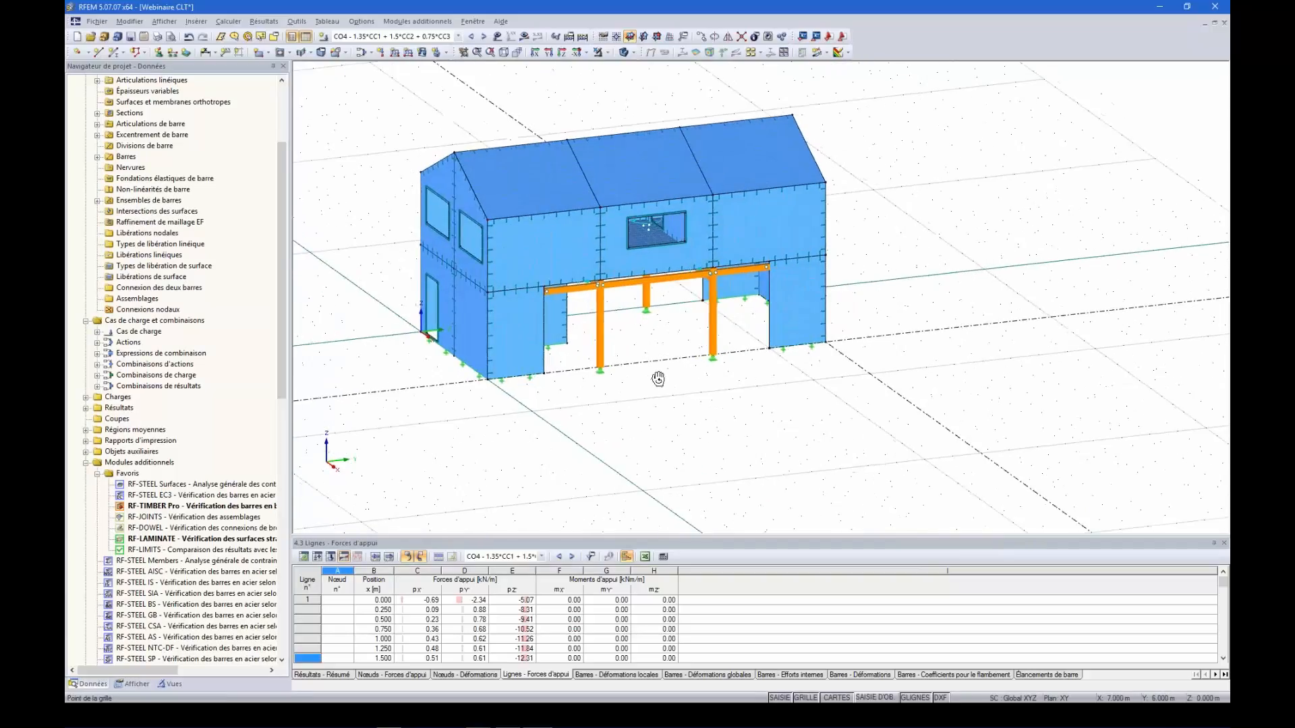
scroll(643, 231, "up", 1)
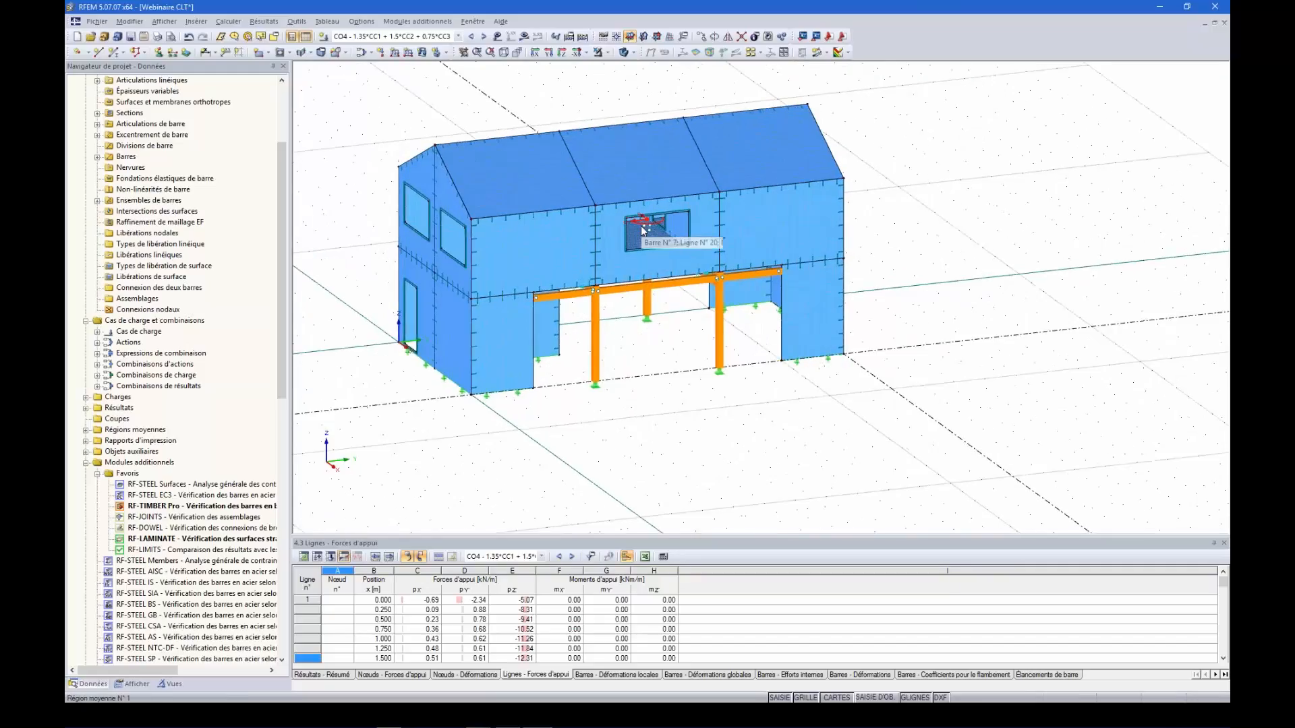
scroll(643, 231, "up", 2)
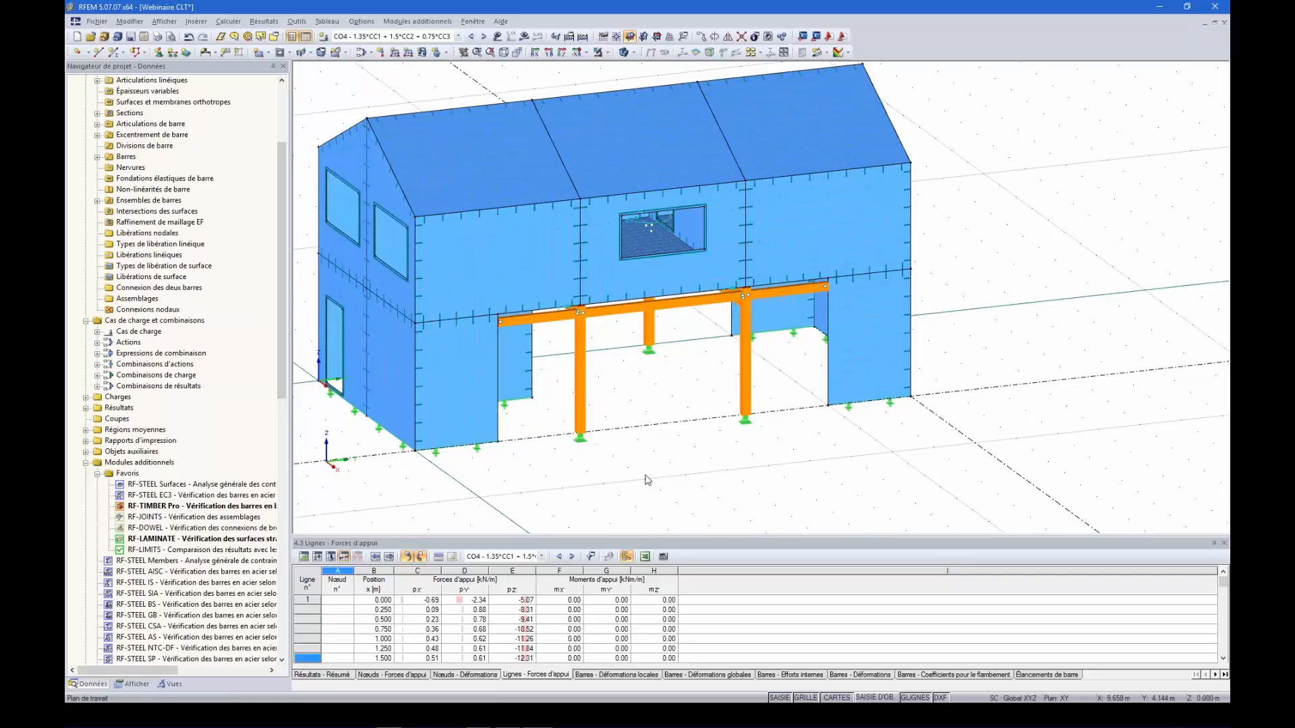
scroll(651, 432, "down", 3)
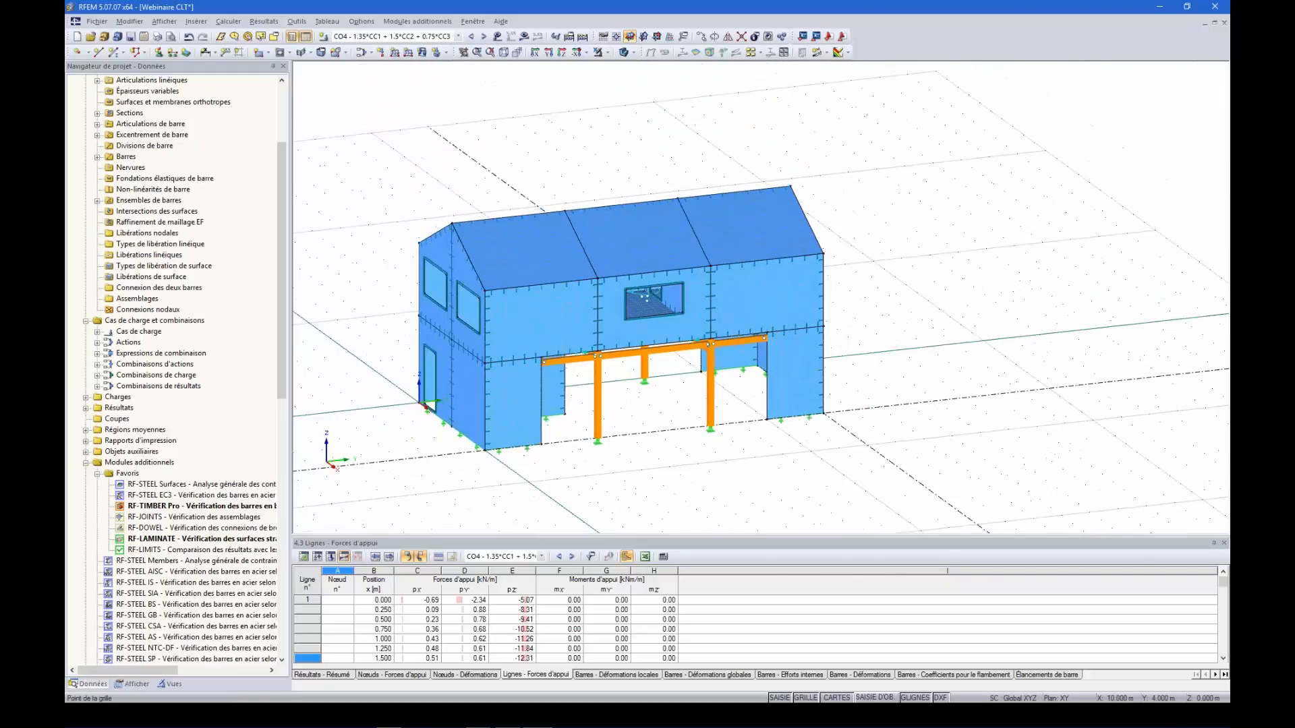
mouse_move(644, 474)
middle_mouse_down("ctrl")
mouse_move(661, 442)
mouse_move(658, 456)
middle_mouse_up("ctrl")
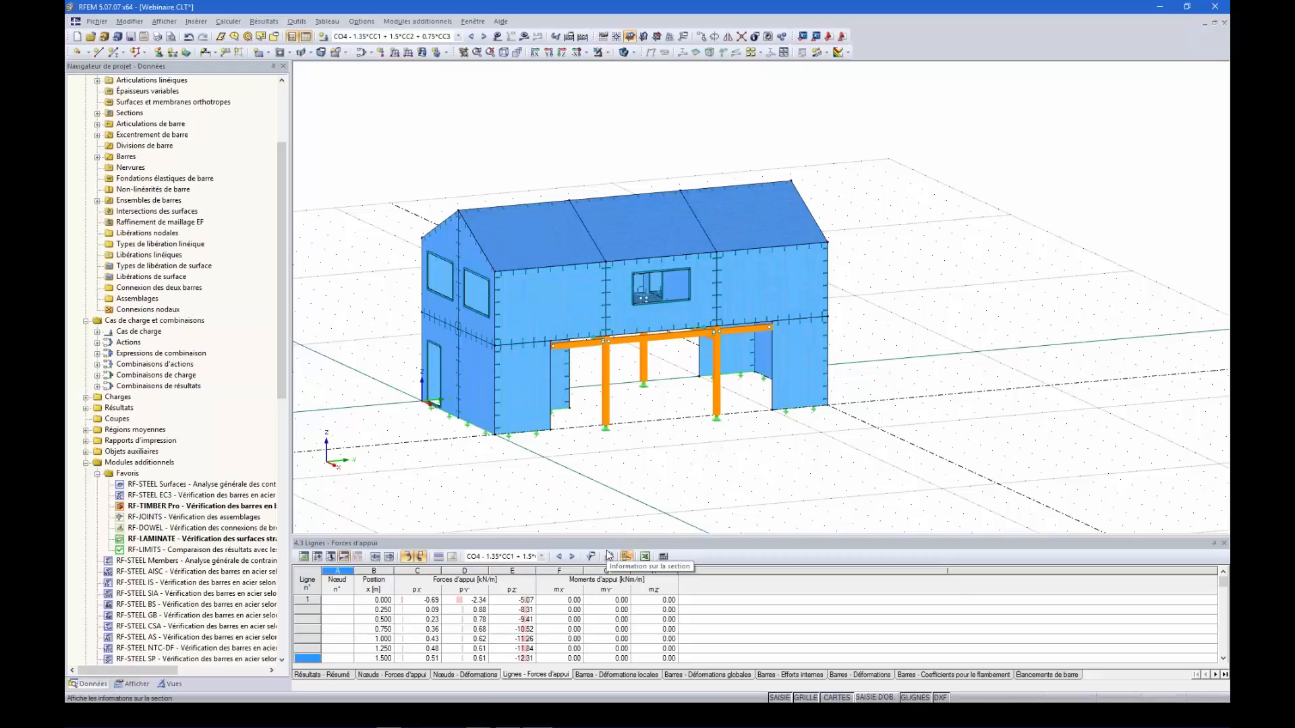
- Switch to the presentation and advance from the RF-LAMINATE rolling shear slide to the "Plus d'informations" slide
key("super+Tab")
left_click(873, 311)
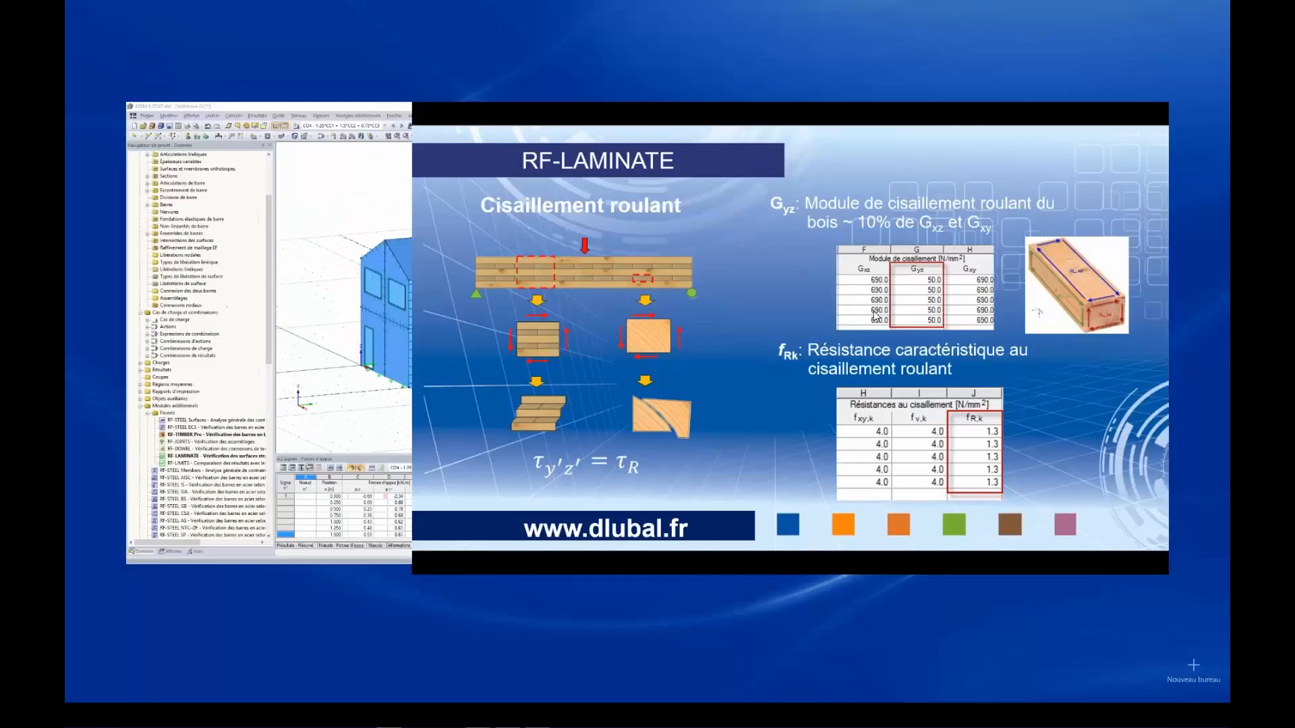
key("Right")
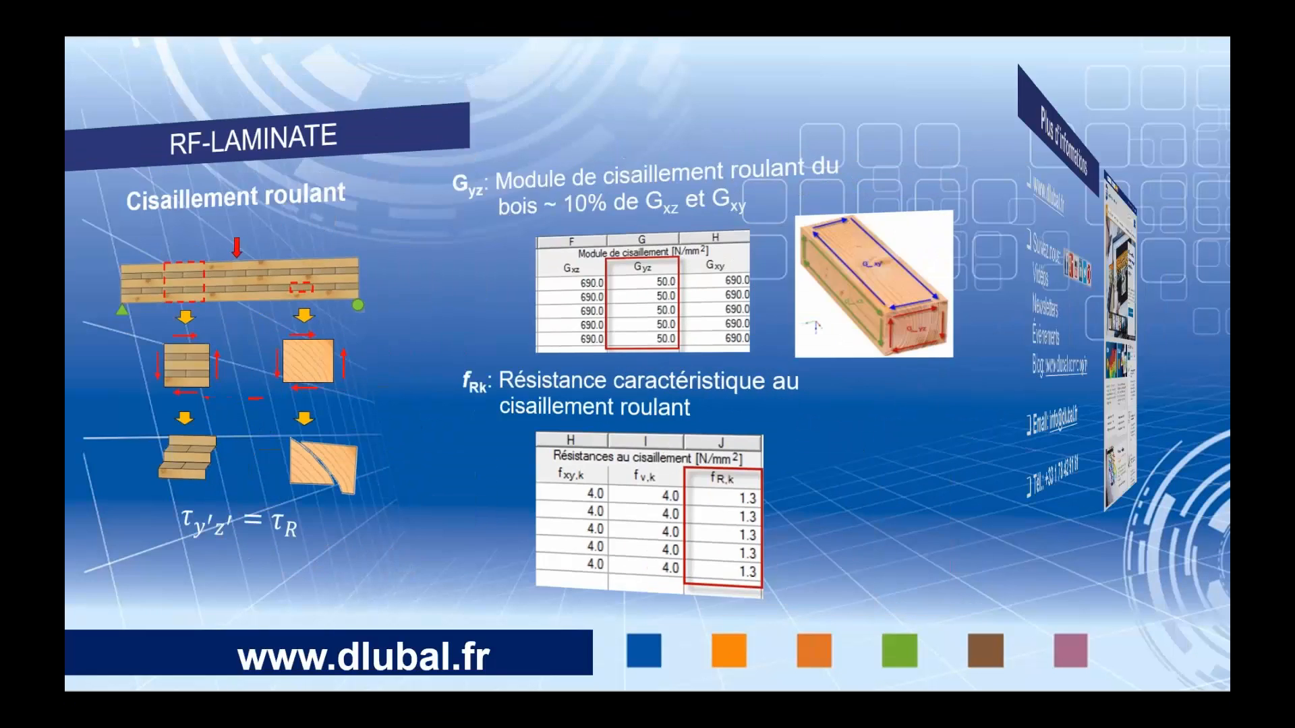